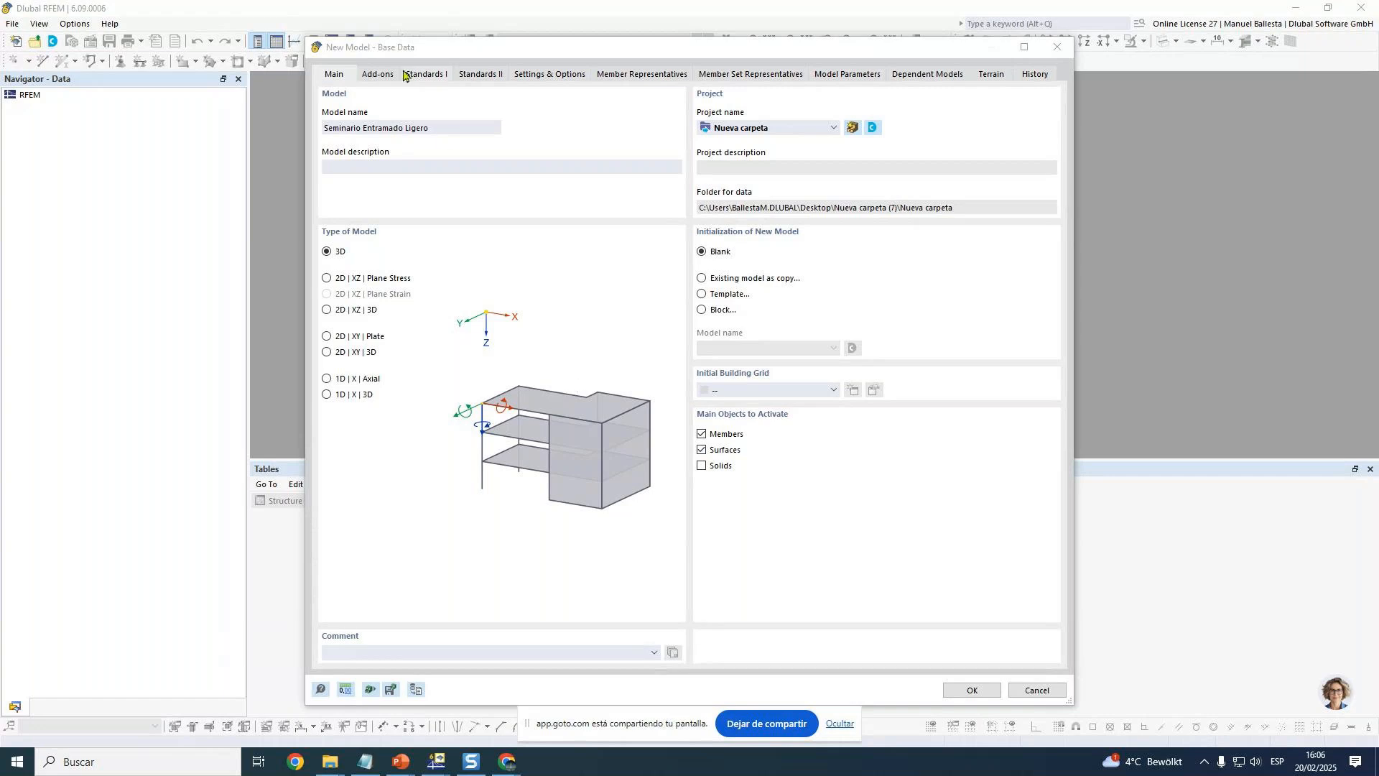
Activate the Timber Design and Multilayer Surfaces add-ons for the new model.
click(378, 75)
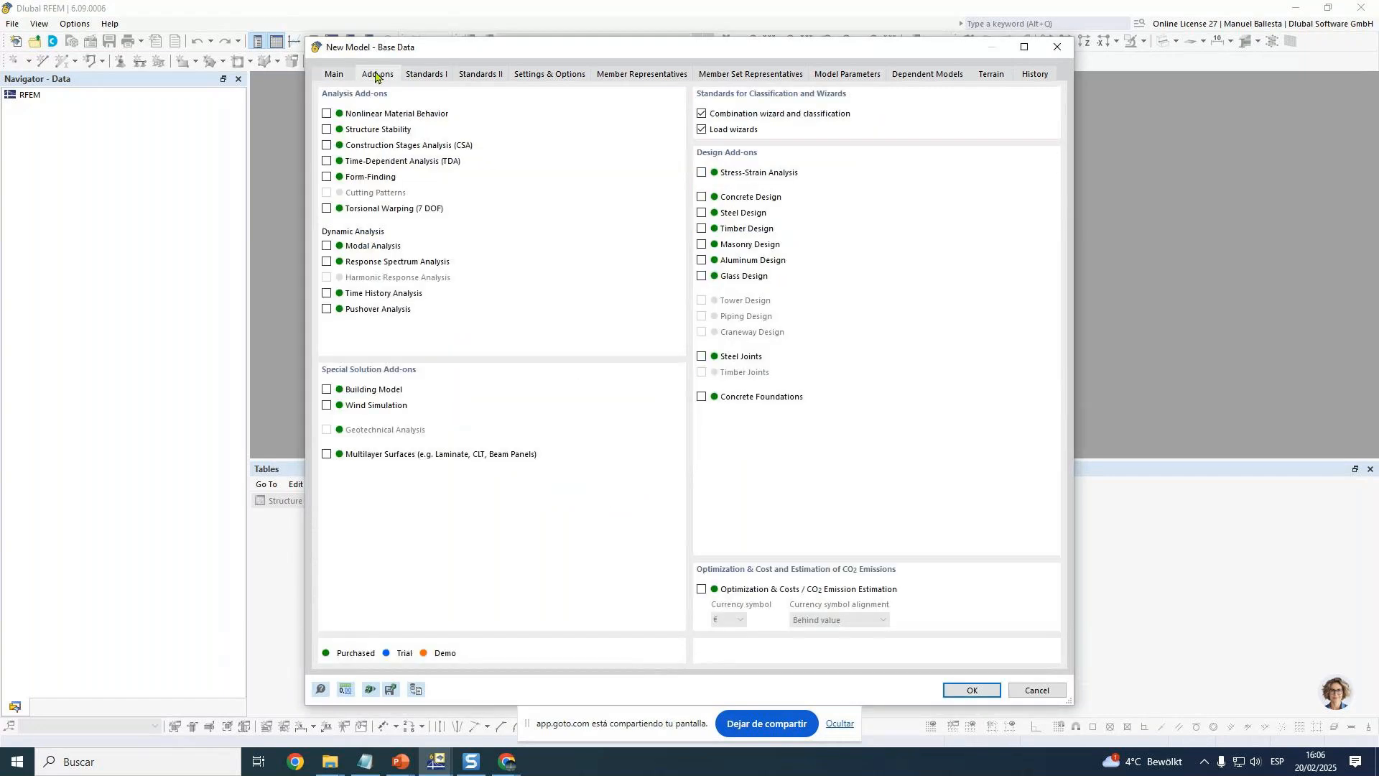
click(702, 228)
click(327, 454)
Set the load combination standard group to EN 1990 | Timber with the Spanish national annex UNE | 2019-04.
click(436, 81)
click(402, 128)
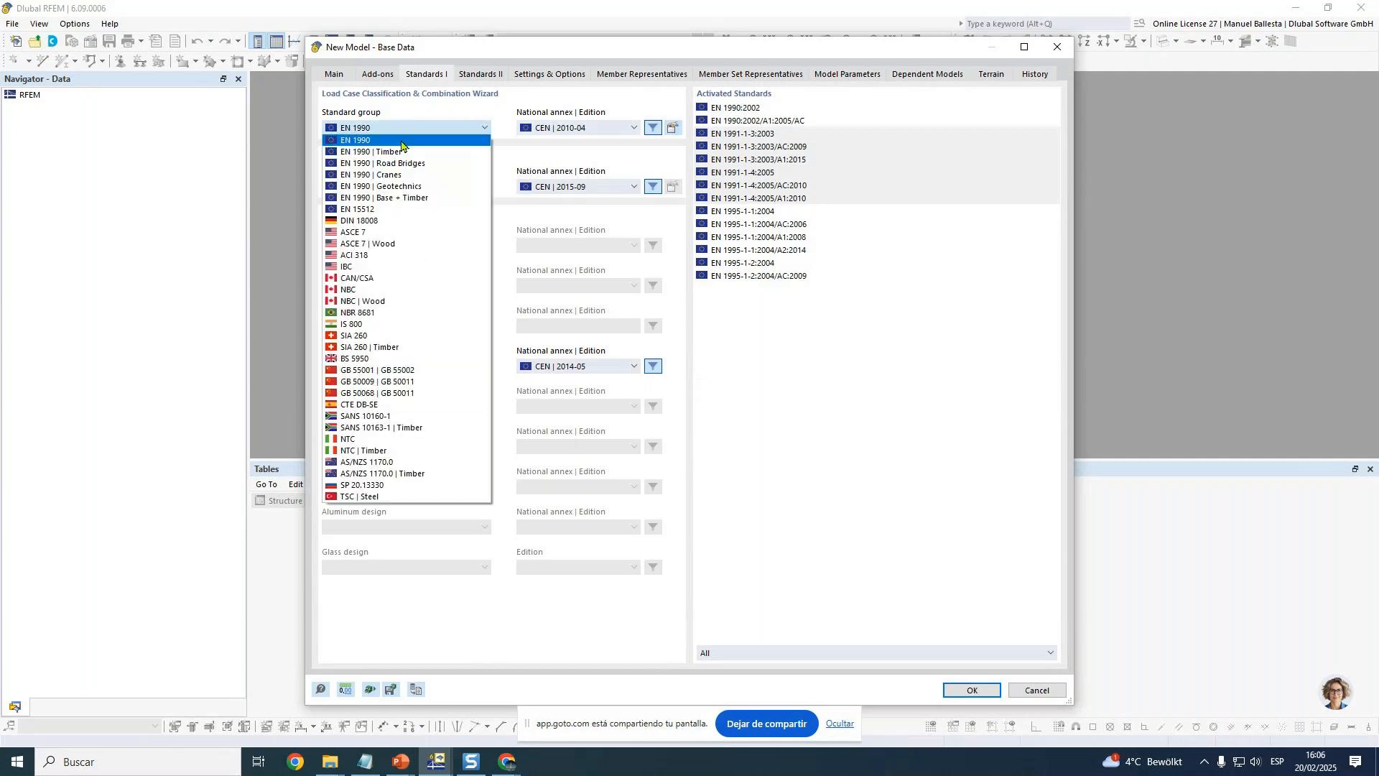
click(402, 147)
click(615, 131)
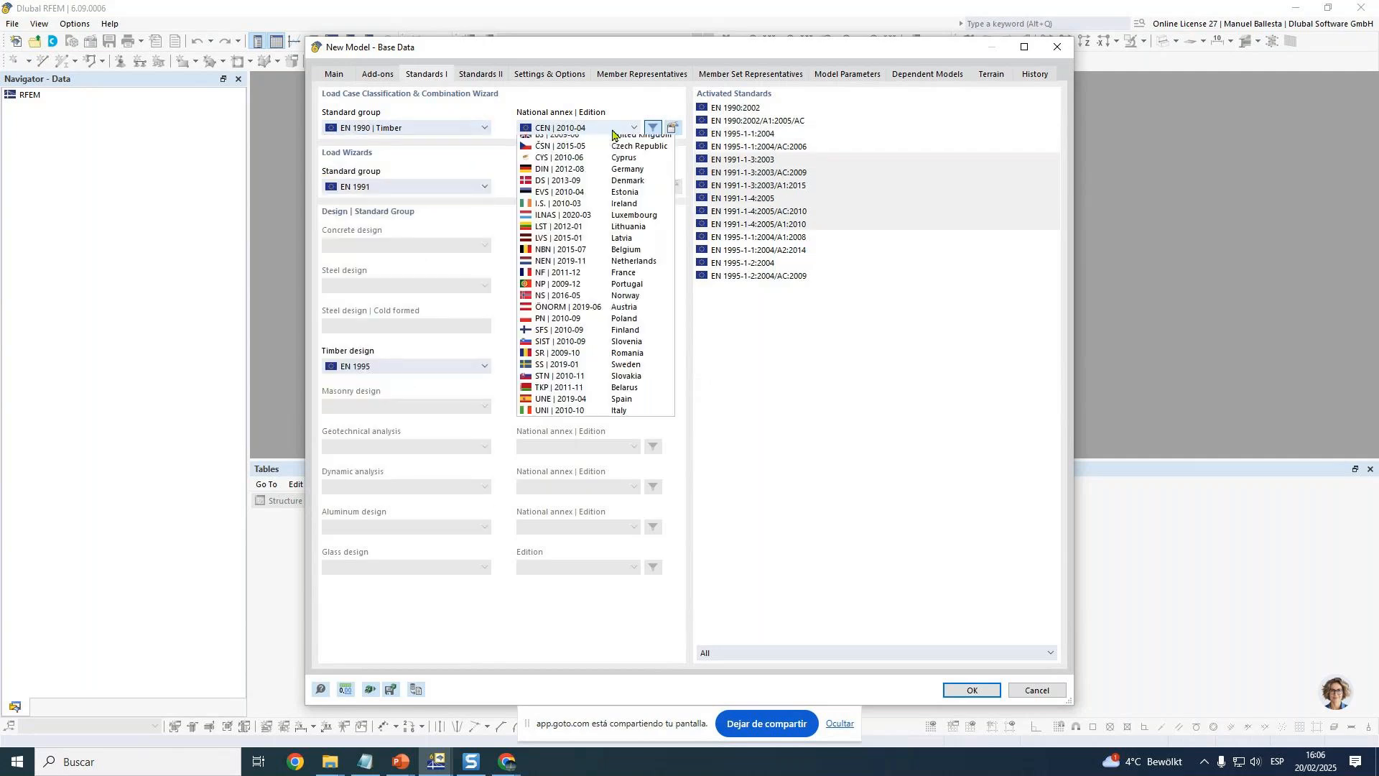
click(615, 427)
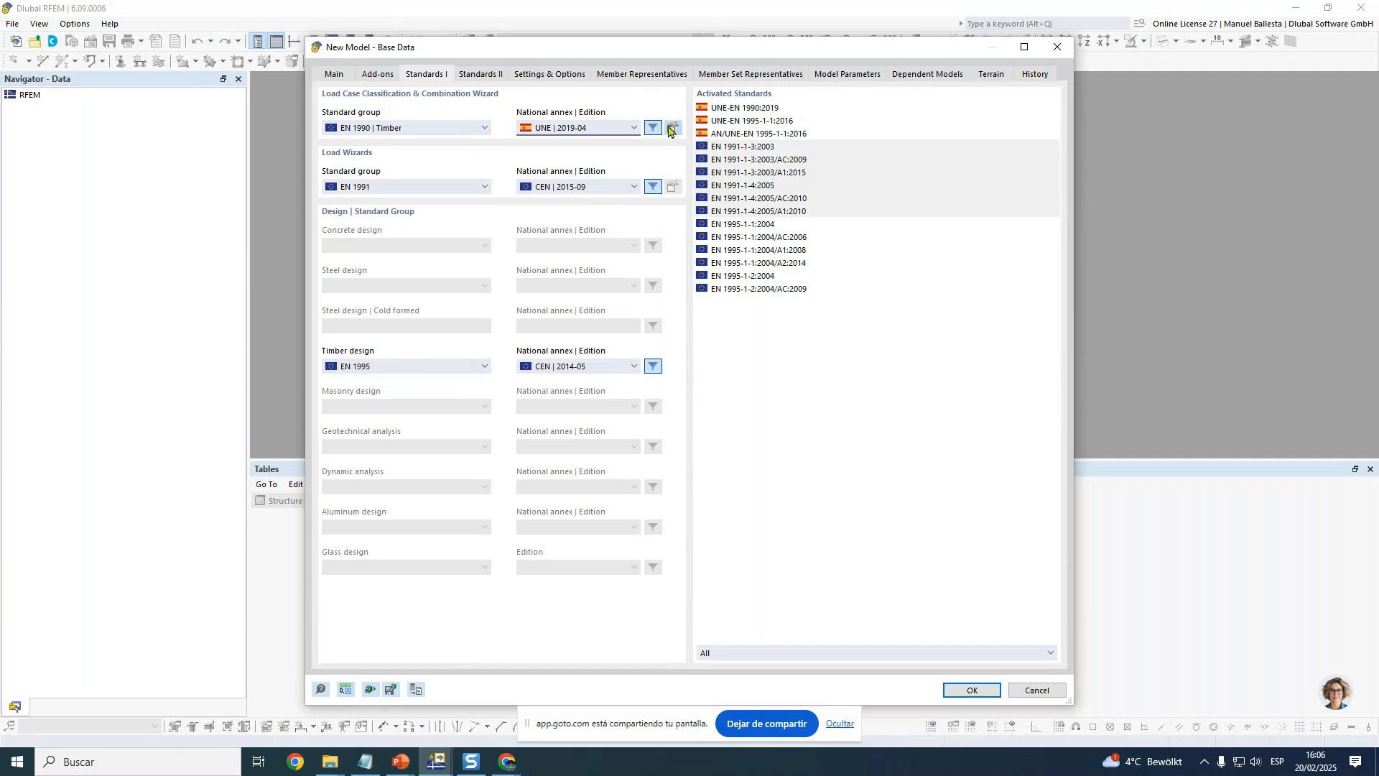
Set the deformation coefficient kdef for timber structures to 0.8 in the combination wizard settings of the standard.
click(671, 128)
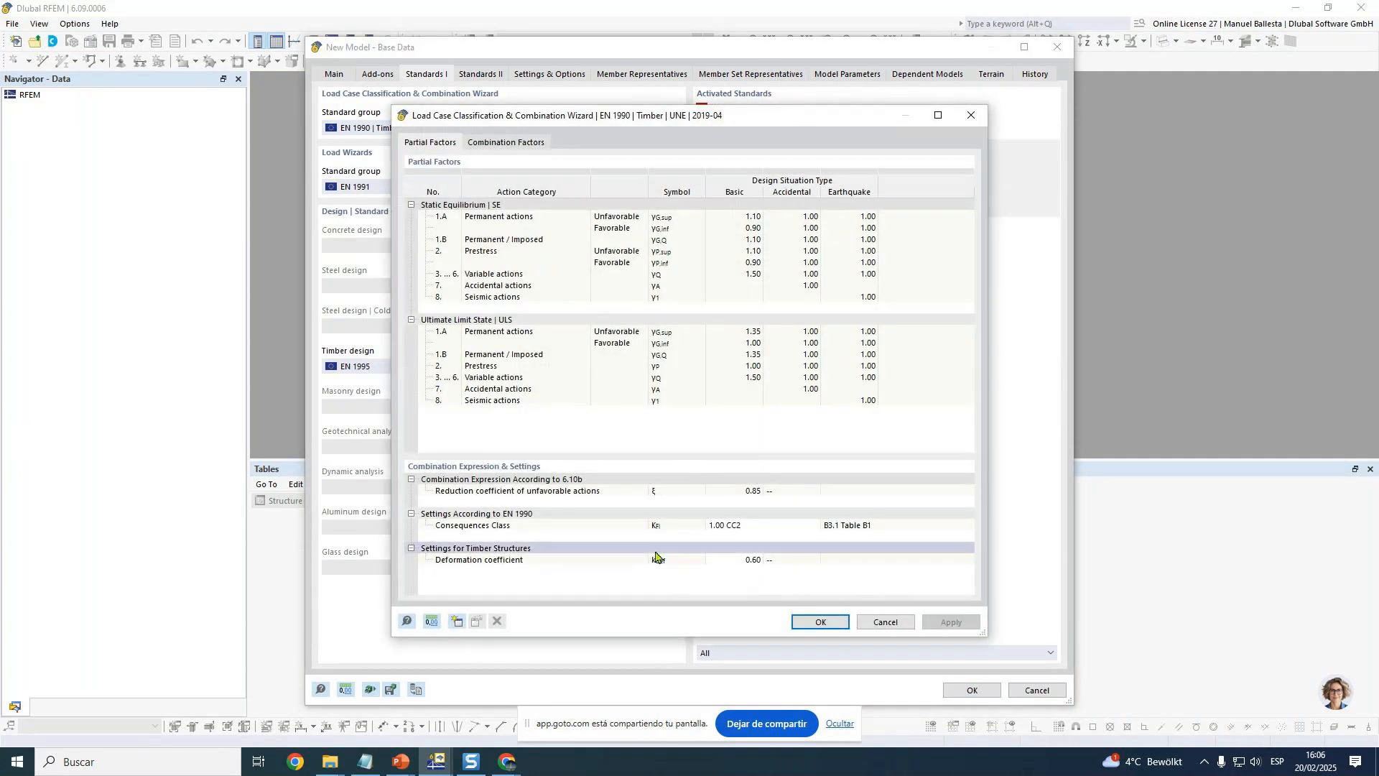
click(755, 567)
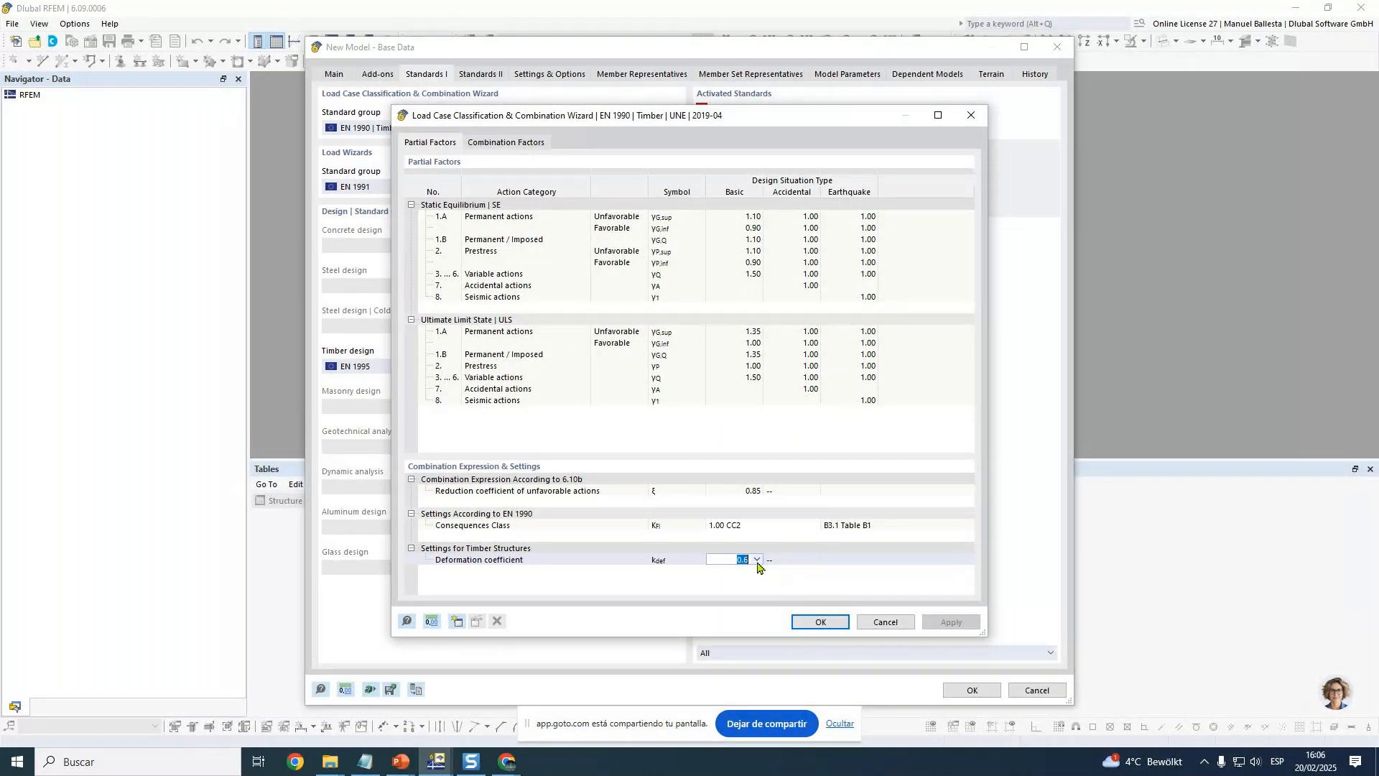
click(757, 561)
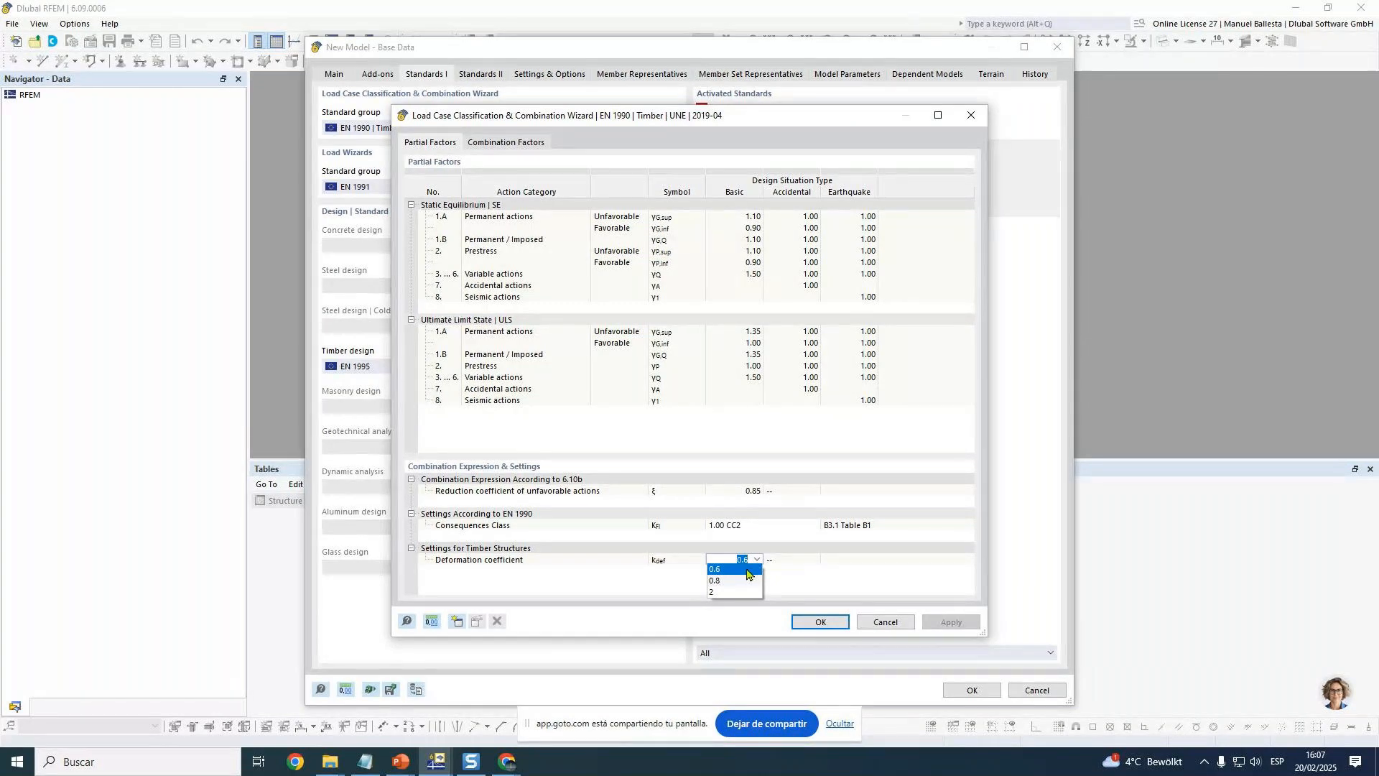
click(747, 581)
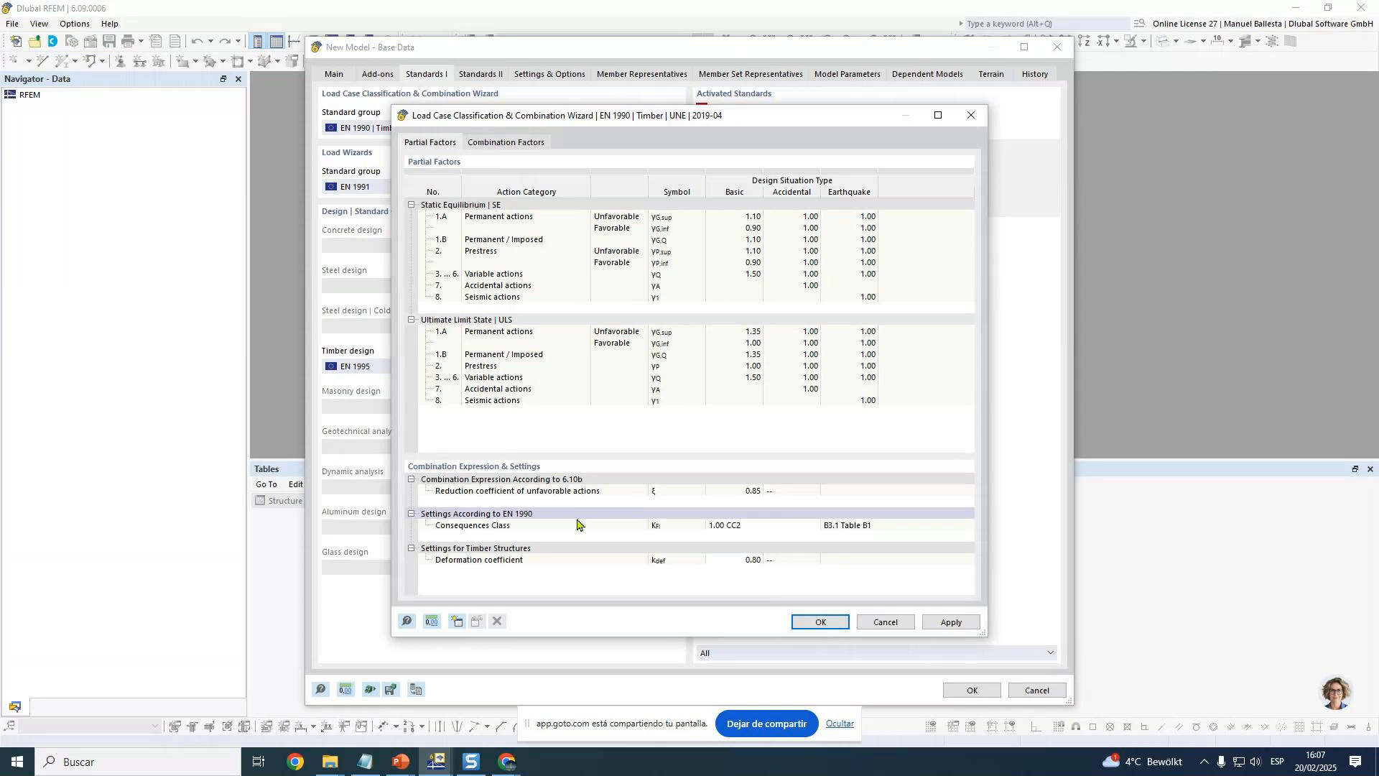
click(820, 621)
Set the EN 1995 timber design national annex to the Spanish UNE | 2016-04 and create the model.
click(557, 367)
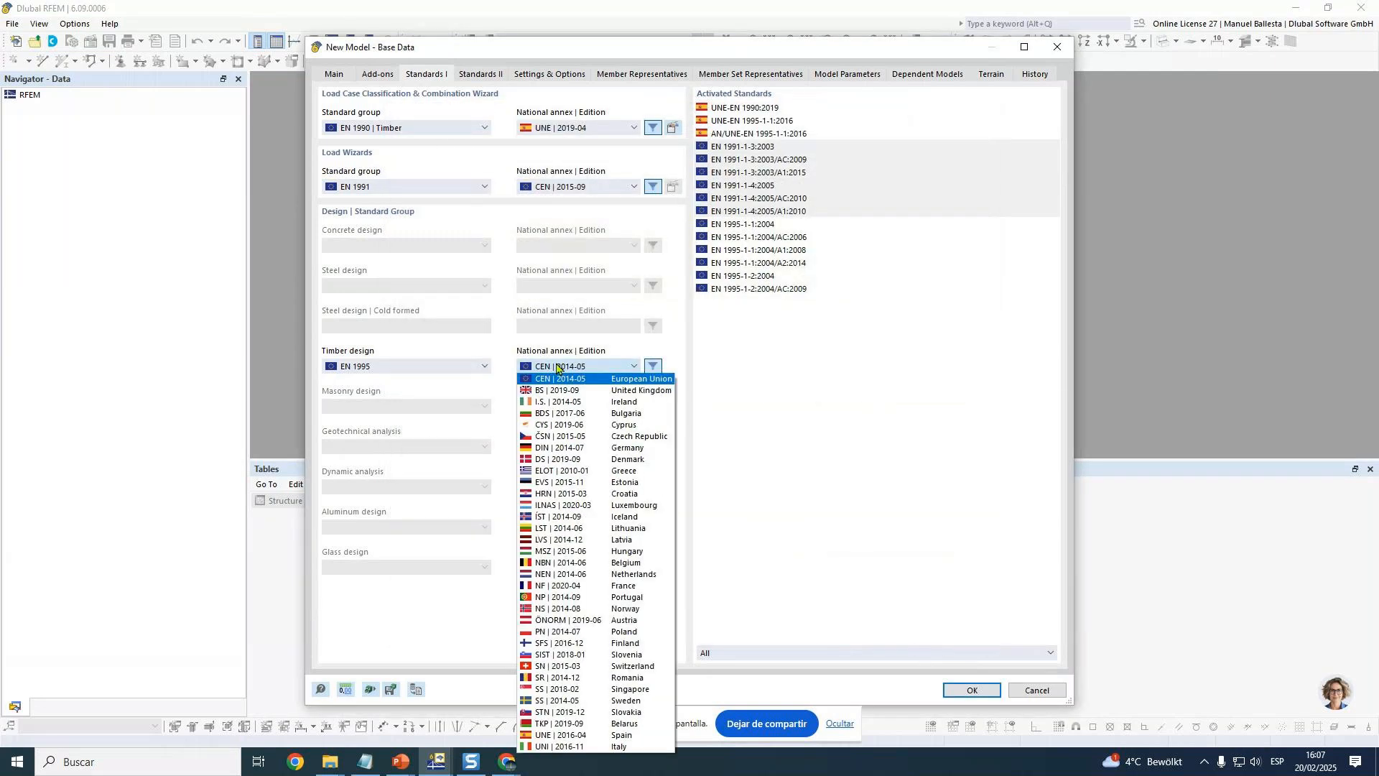
click(569, 736)
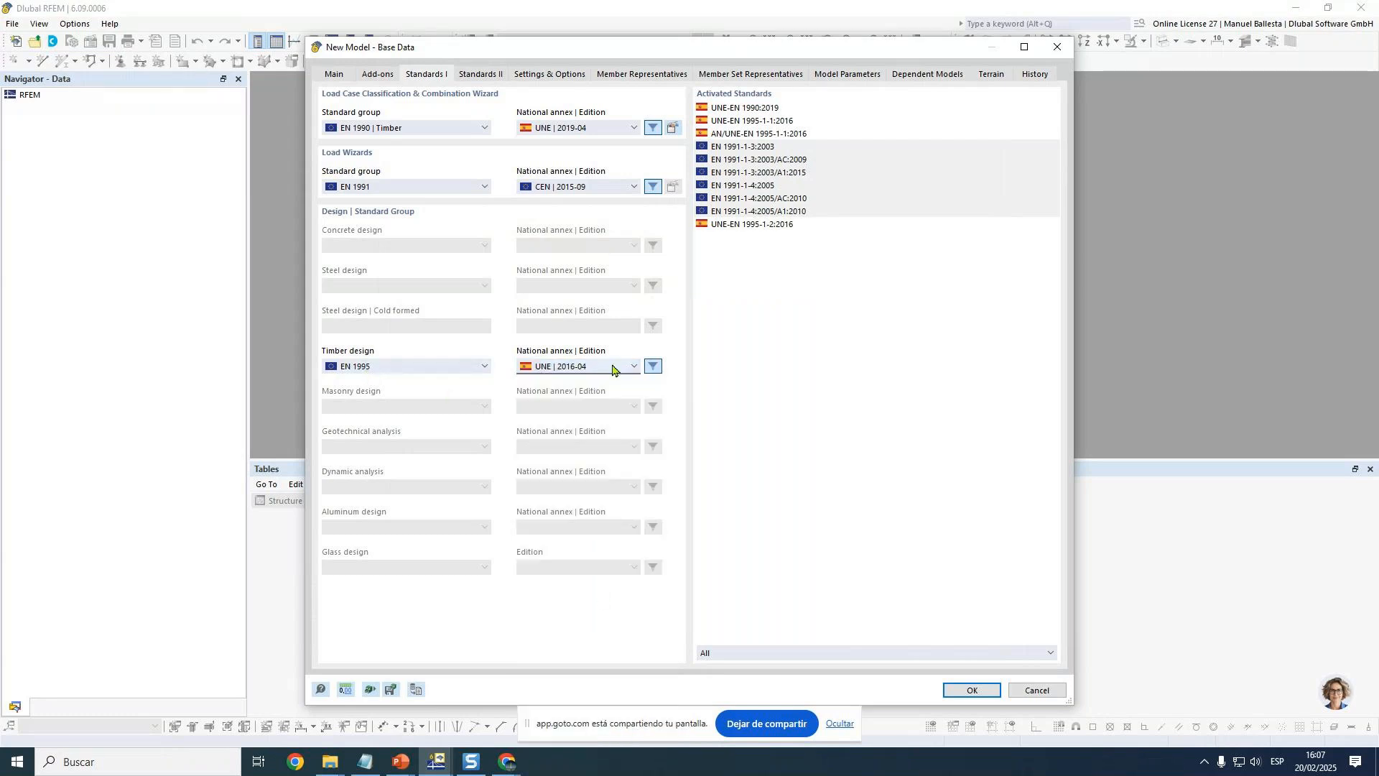
click(365, 762)
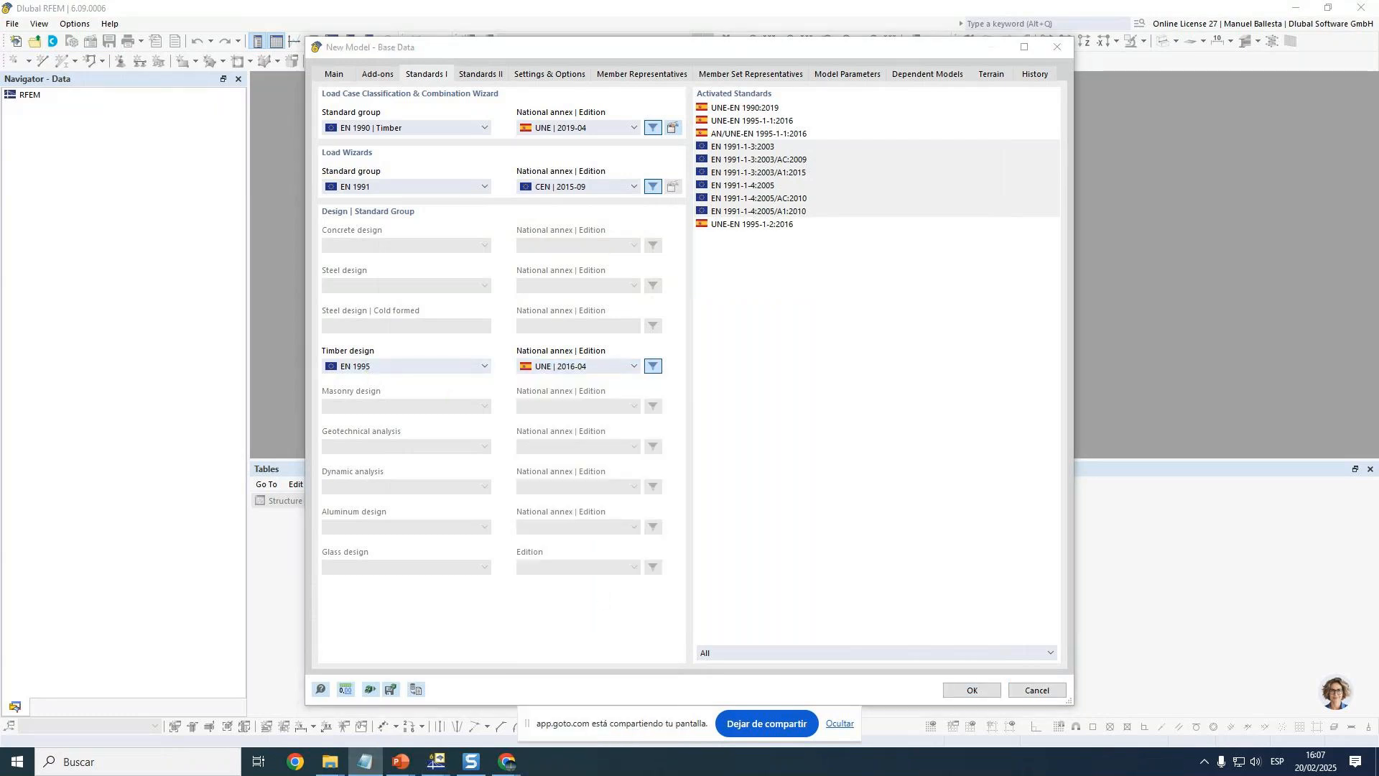
click(961, 691)
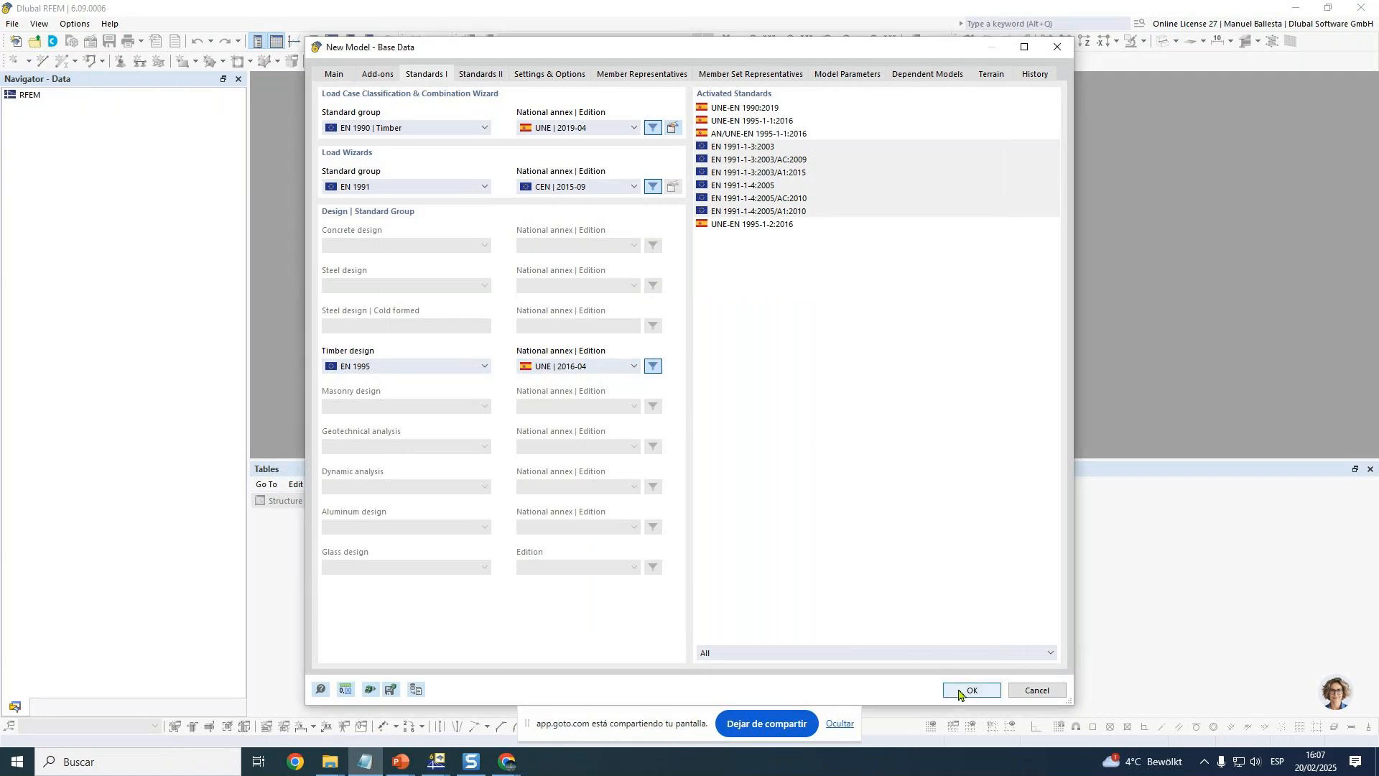
click(959, 691)
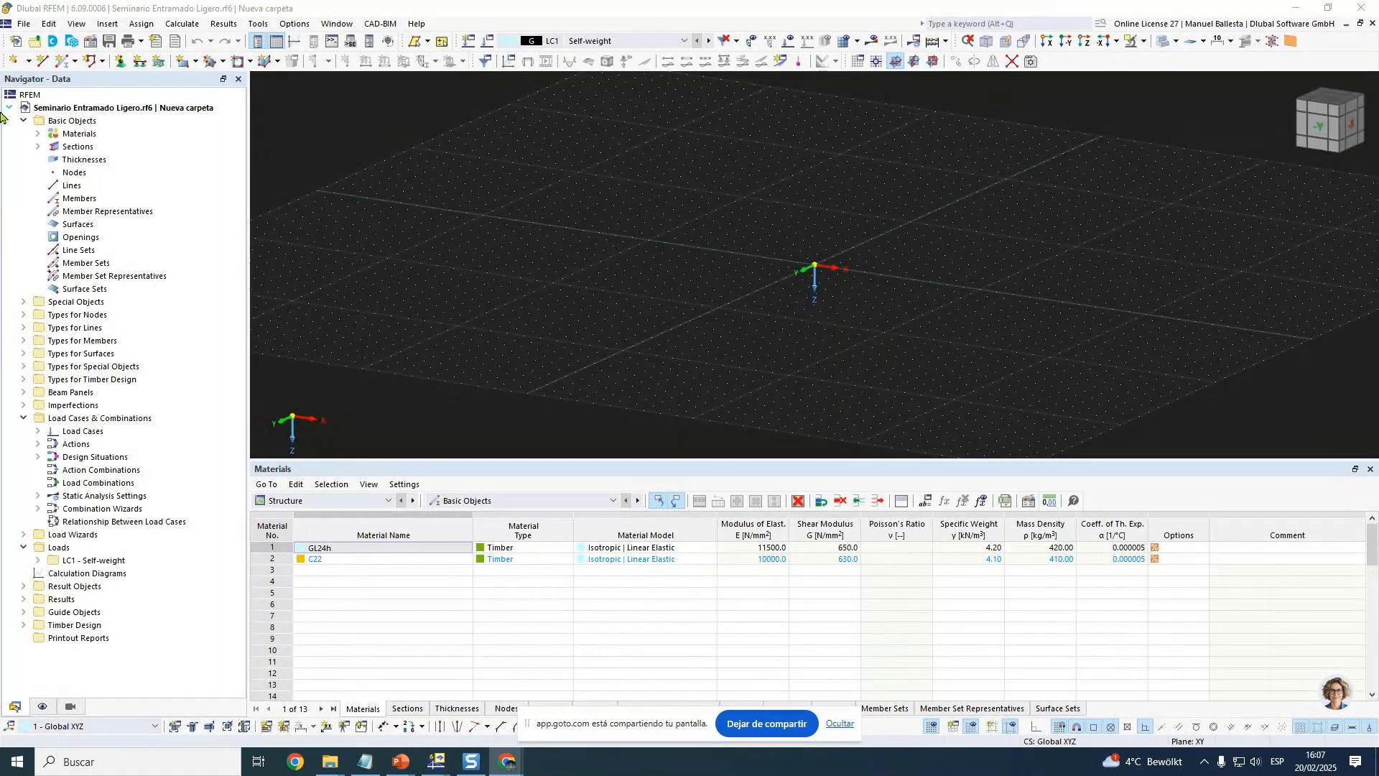
Delete both predefined sections, R_M1 150/360 and R_M1 100/160, from the sections table.
click(37, 134)
click(38, 172)
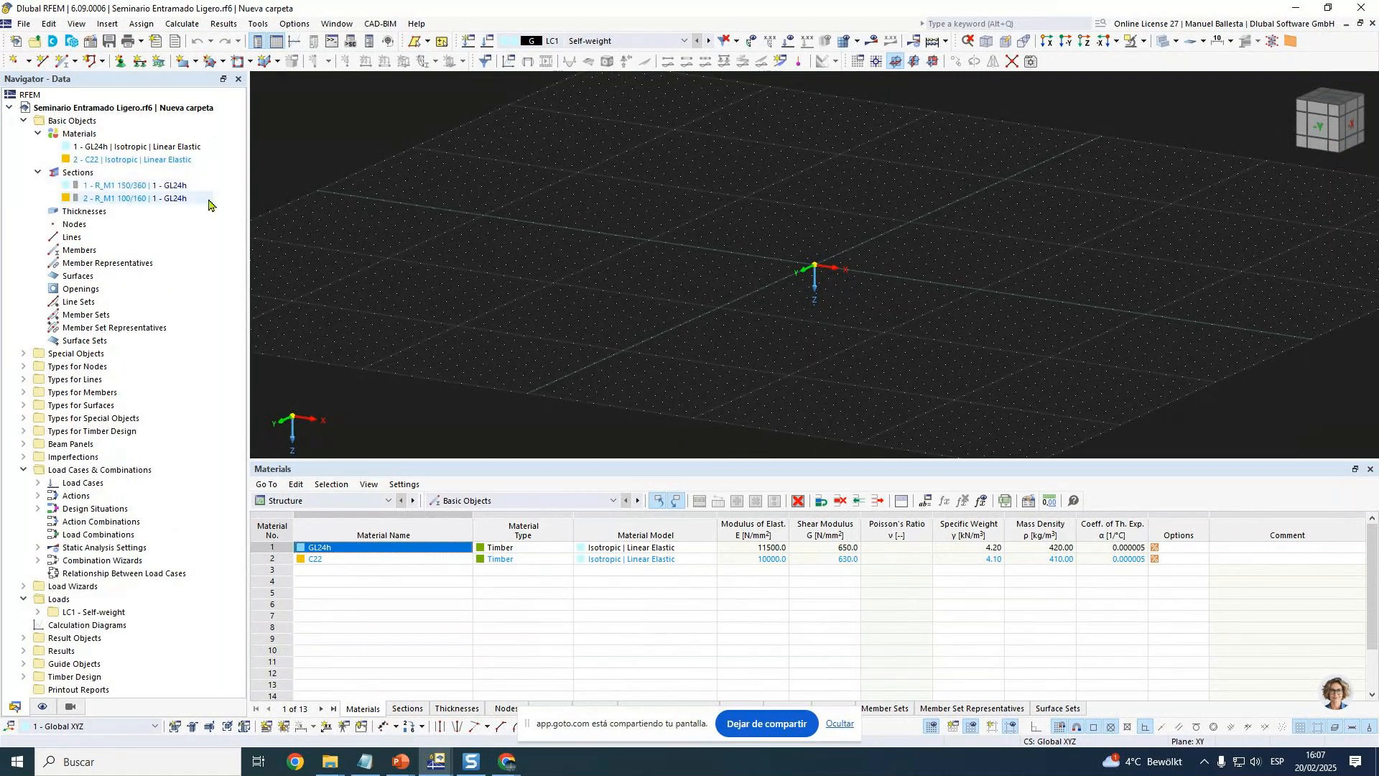
click(132, 188)
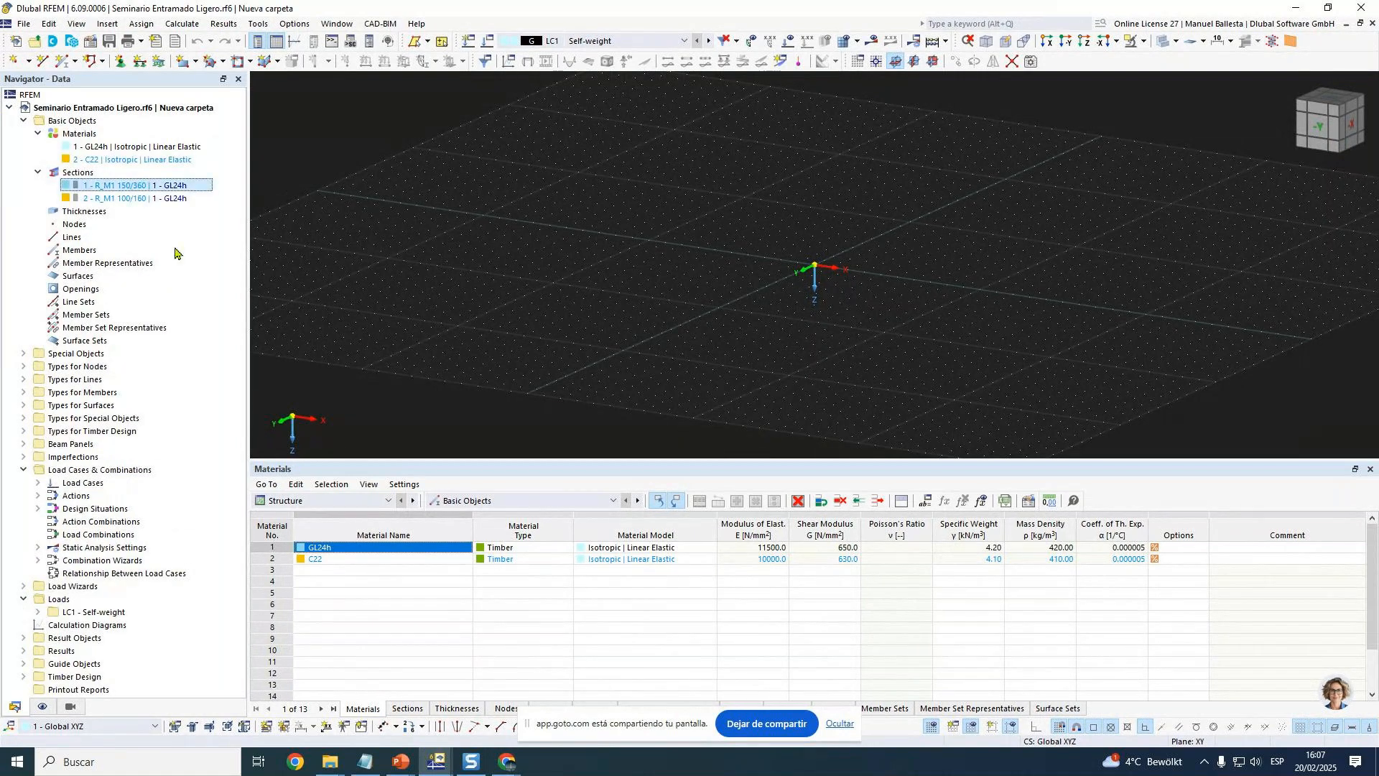
click(844, 725)
click(407, 708)
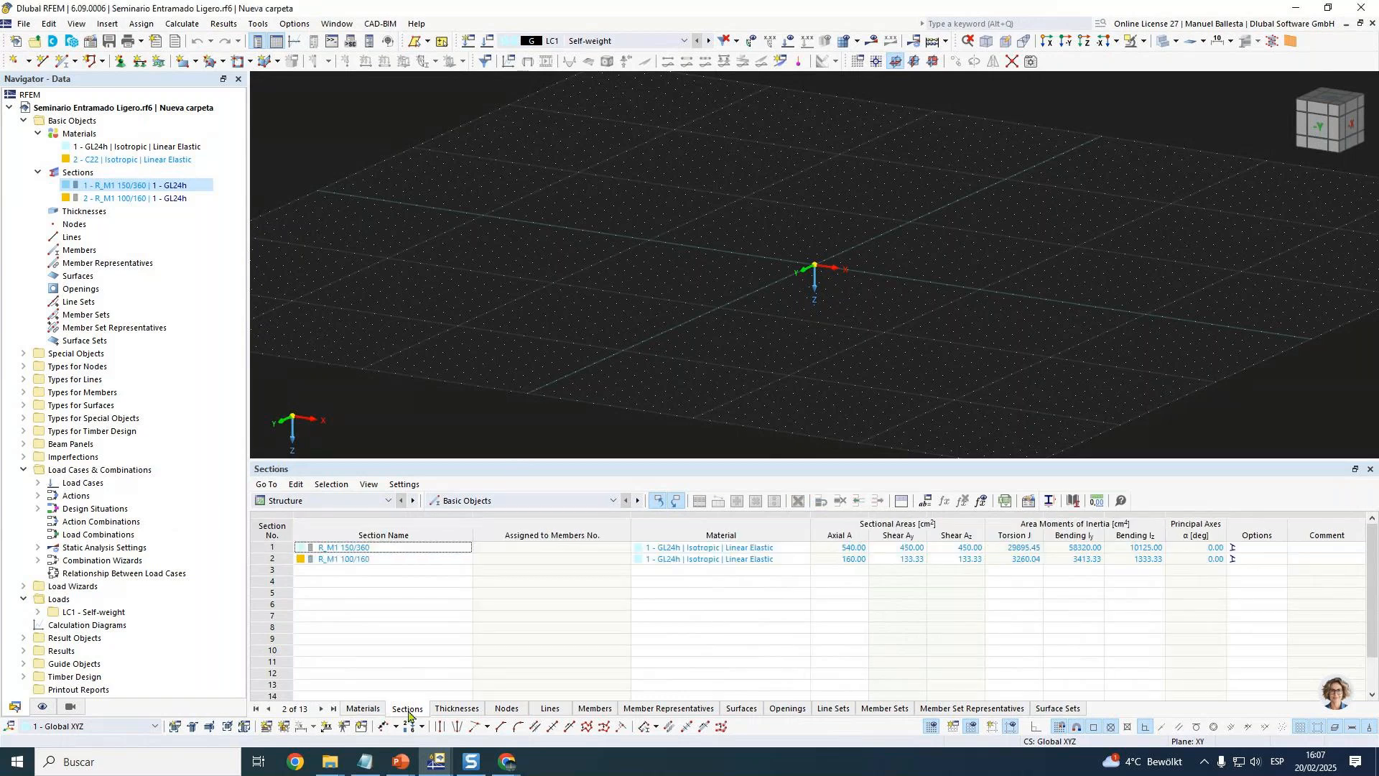
click(272, 547)
right_click(275, 547)
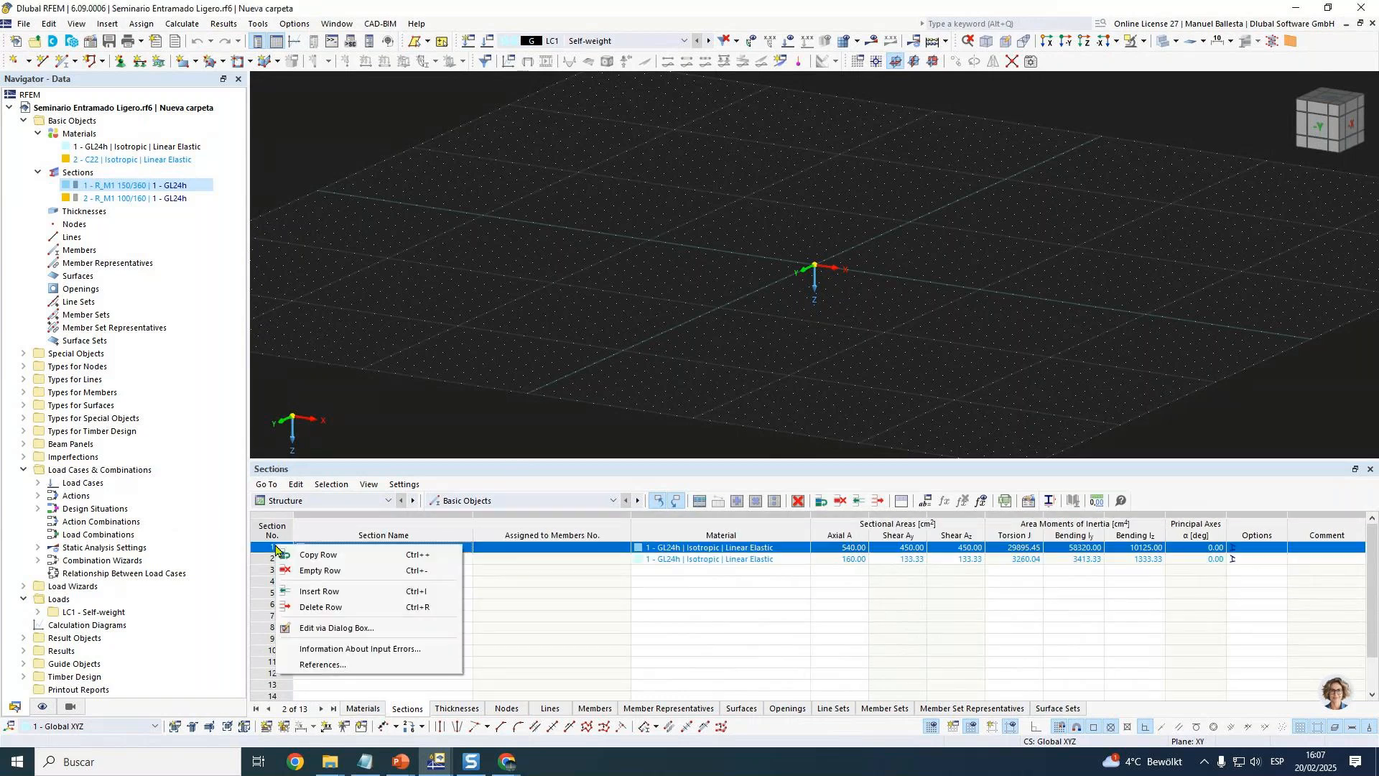
click(320, 607)
right_click(276, 549)
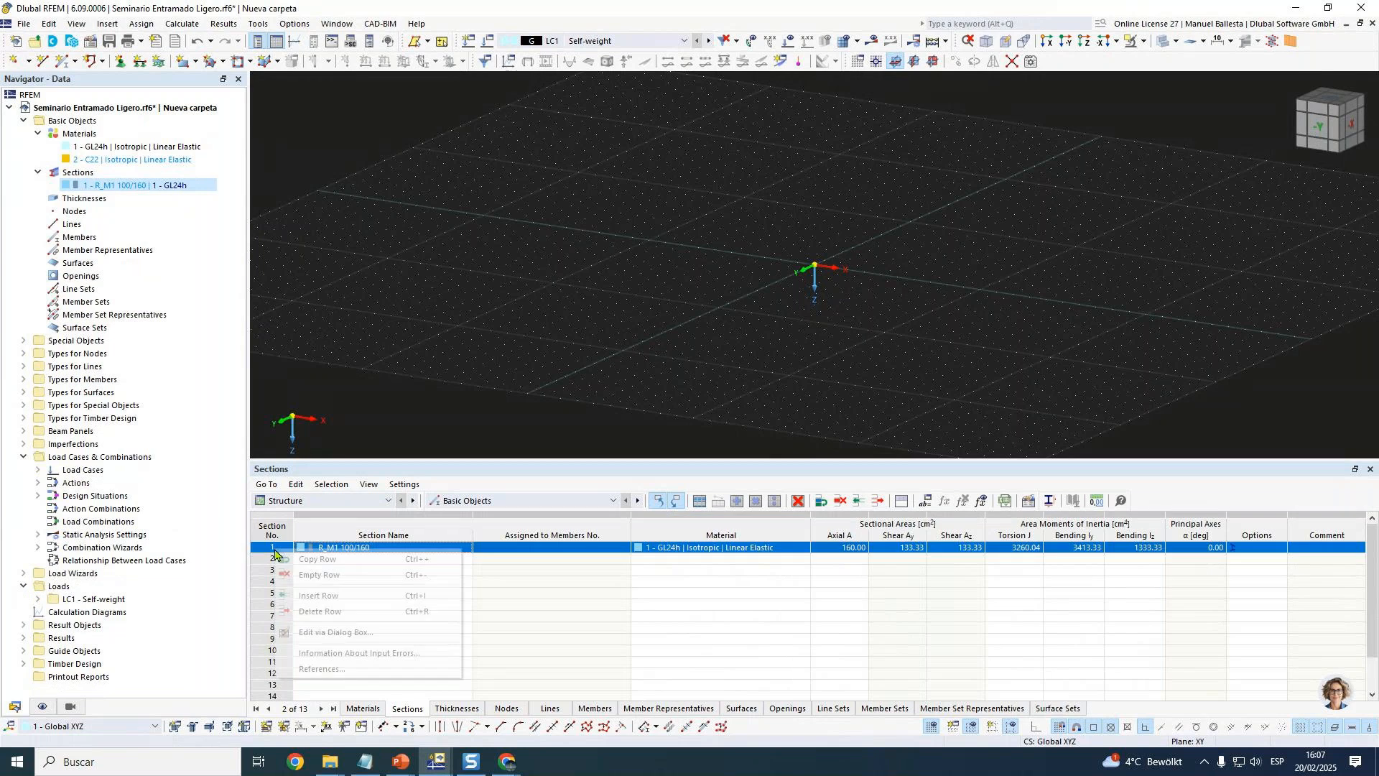
click(333, 612)
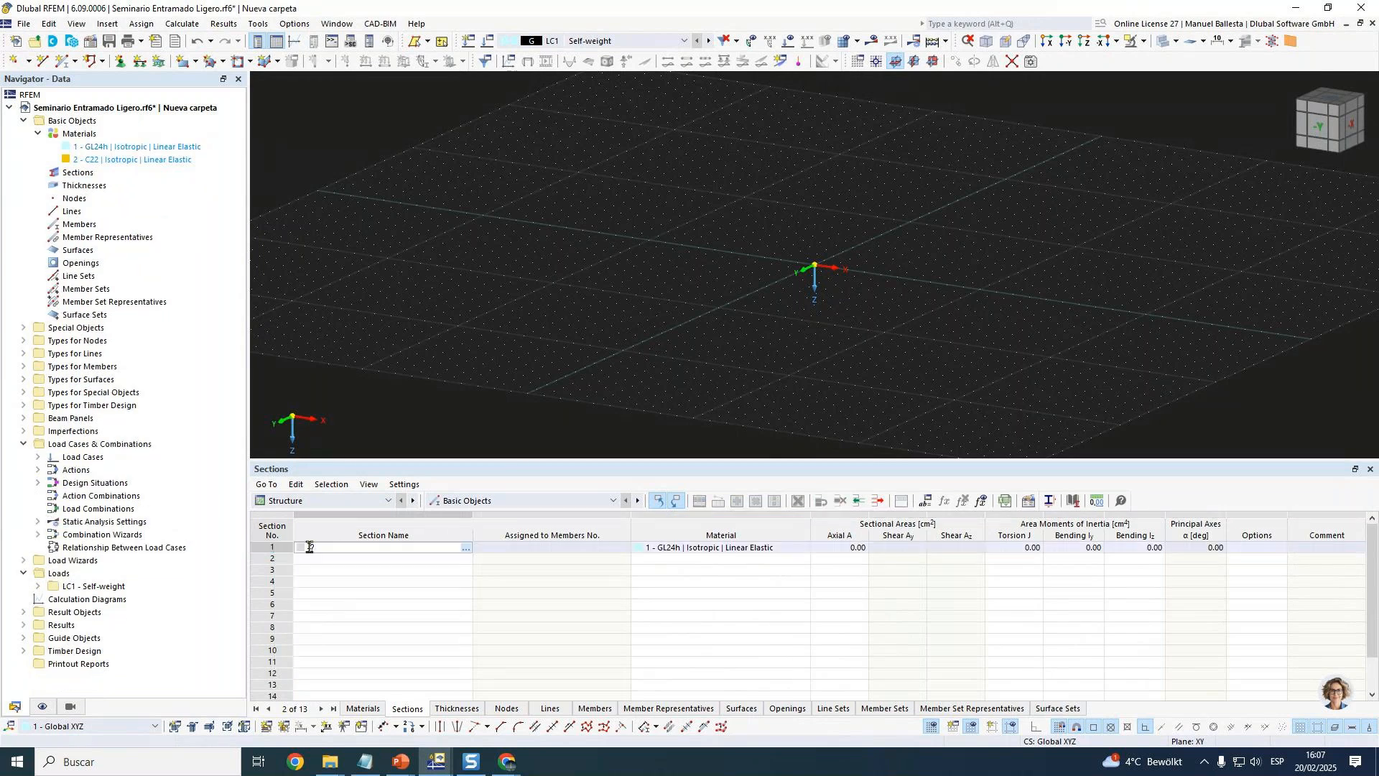
Define section 1 as R_M1 60/140 and assign the C22 material to it.
click(365, 761)
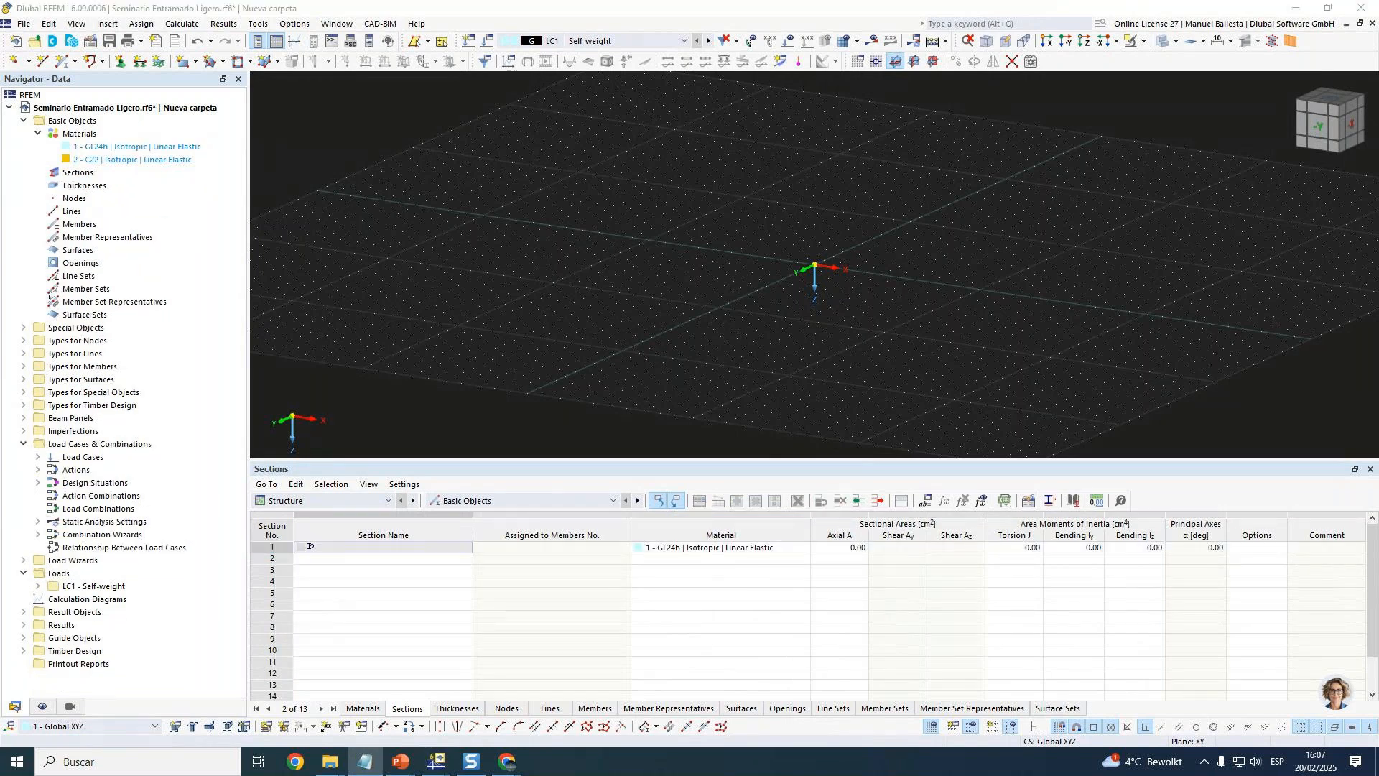
click(362, 550)
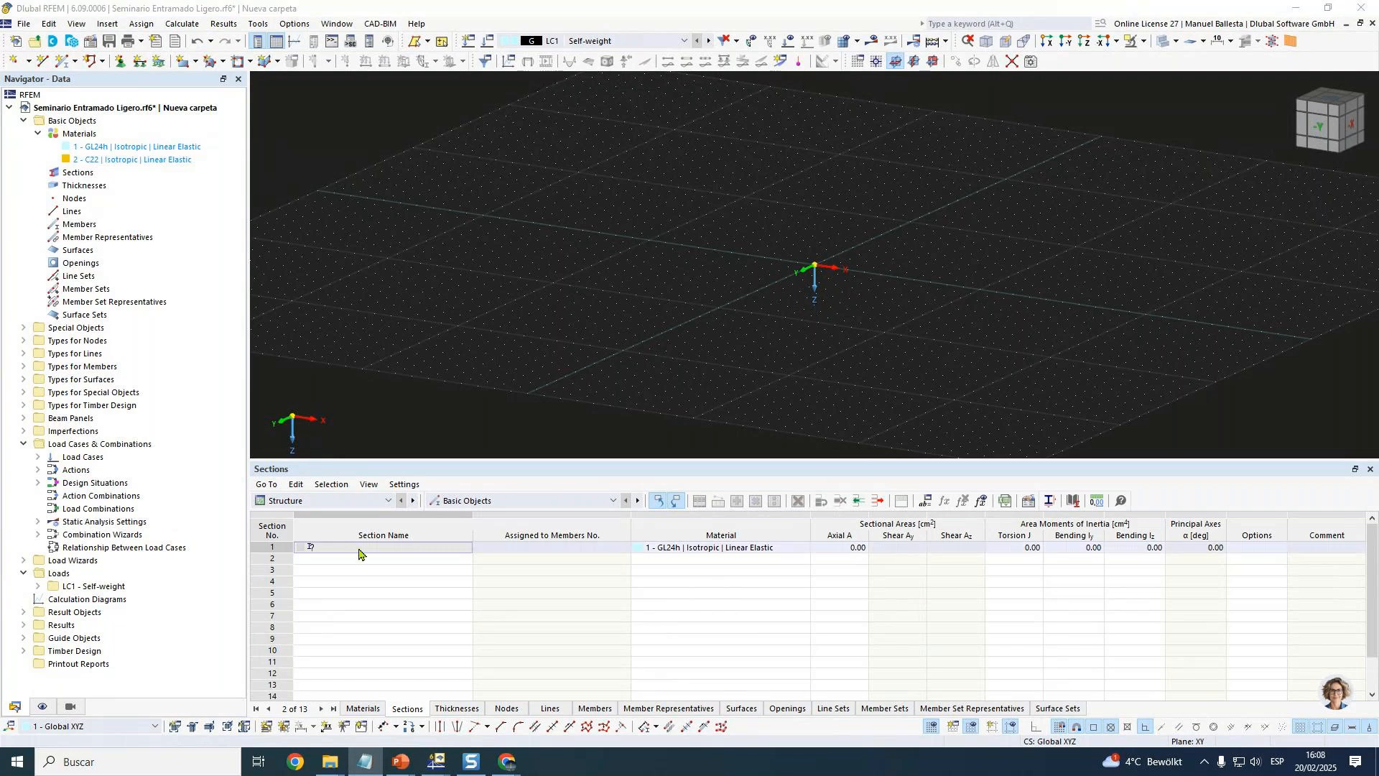
text(R_M1 60/140)
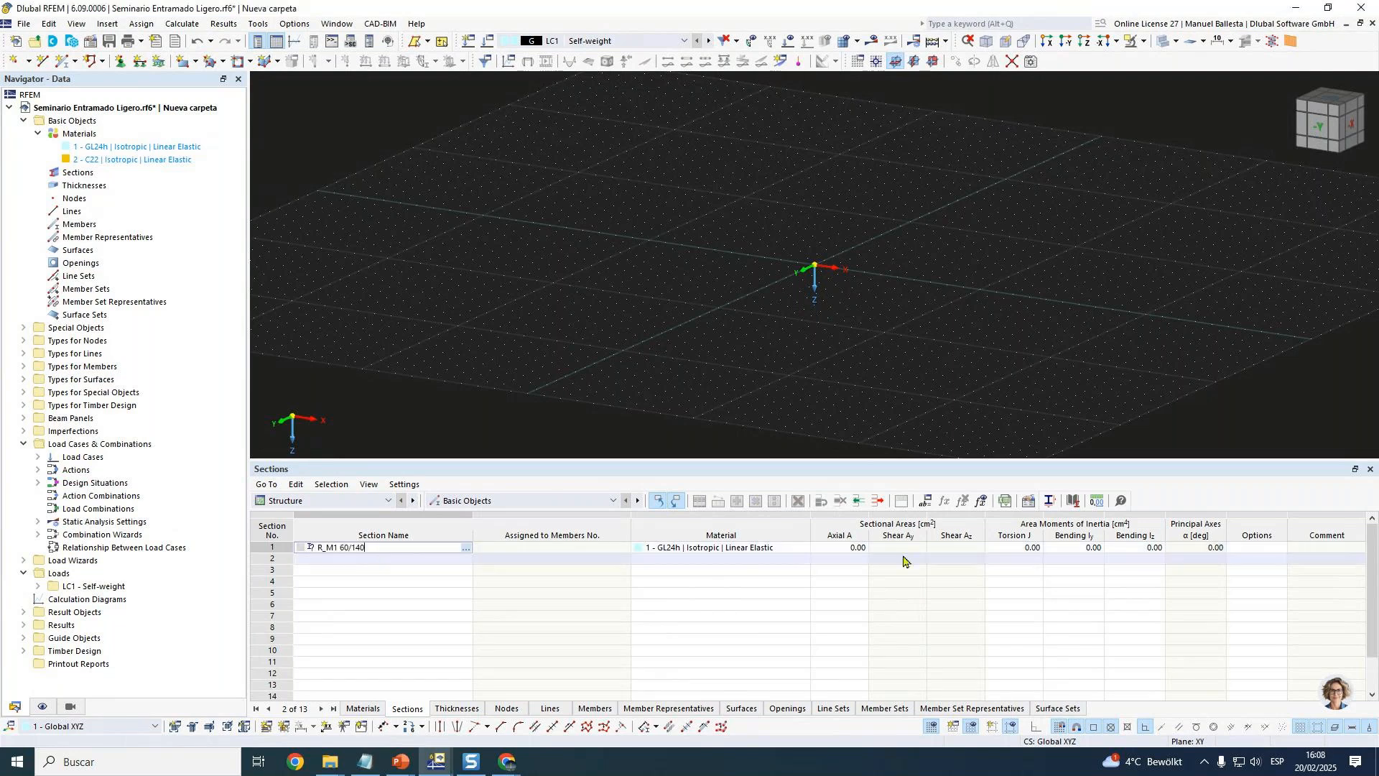
click(805, 549)
click(804, 550)
click(689, 563)
Define section 2 as R_M1 120/140 and assign the C22 material to it.
click(447, 559)
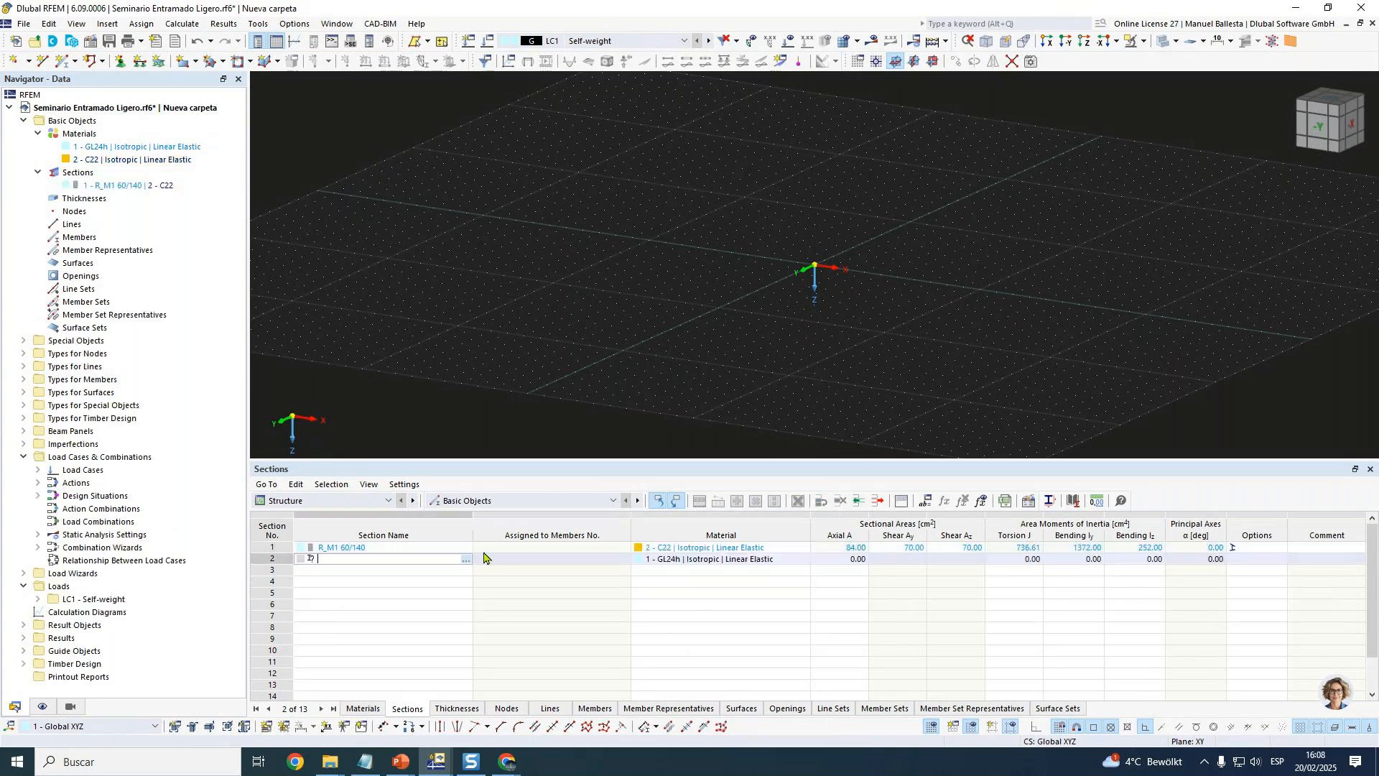
key(alt+Tab)
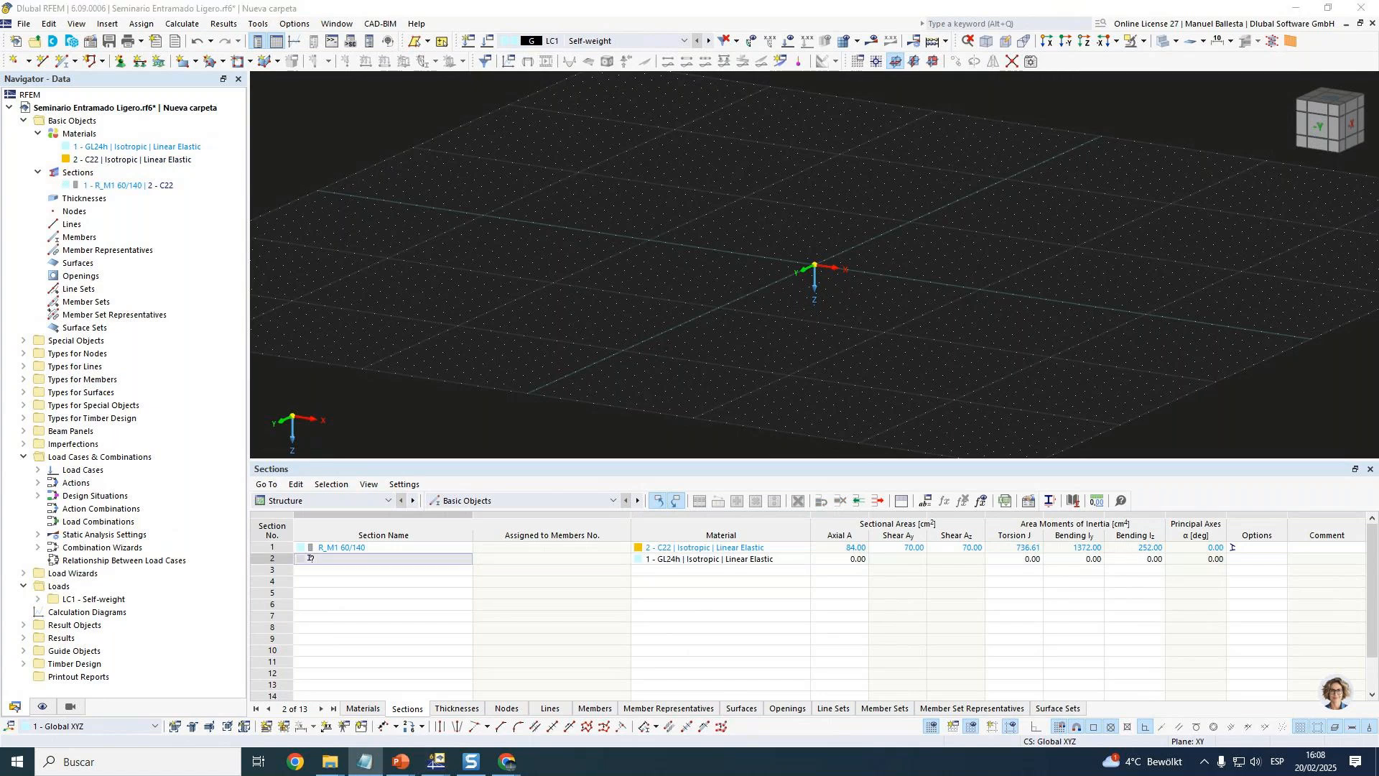
click(447, 560)
text(R_M1 120/140)
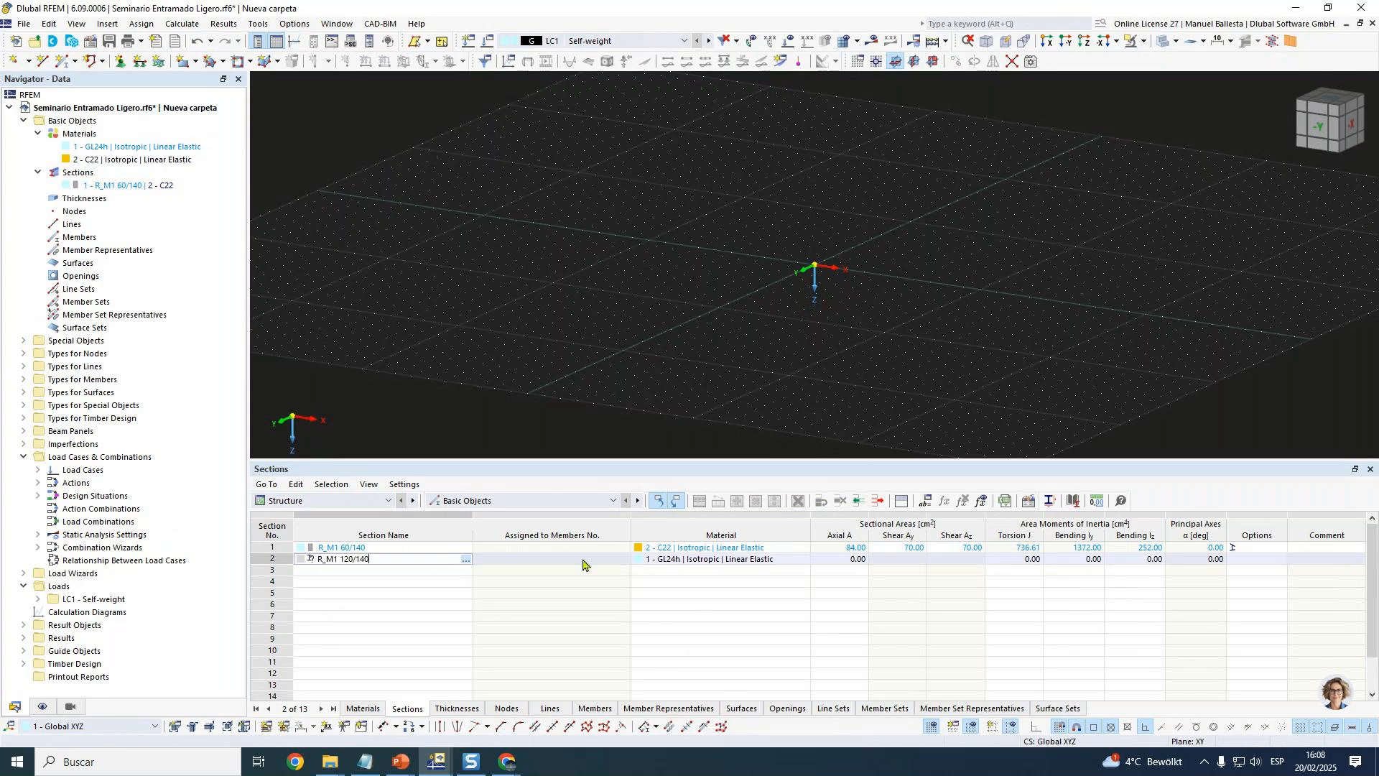
click(798, 562)
click(804, 561)
click(776, 580)
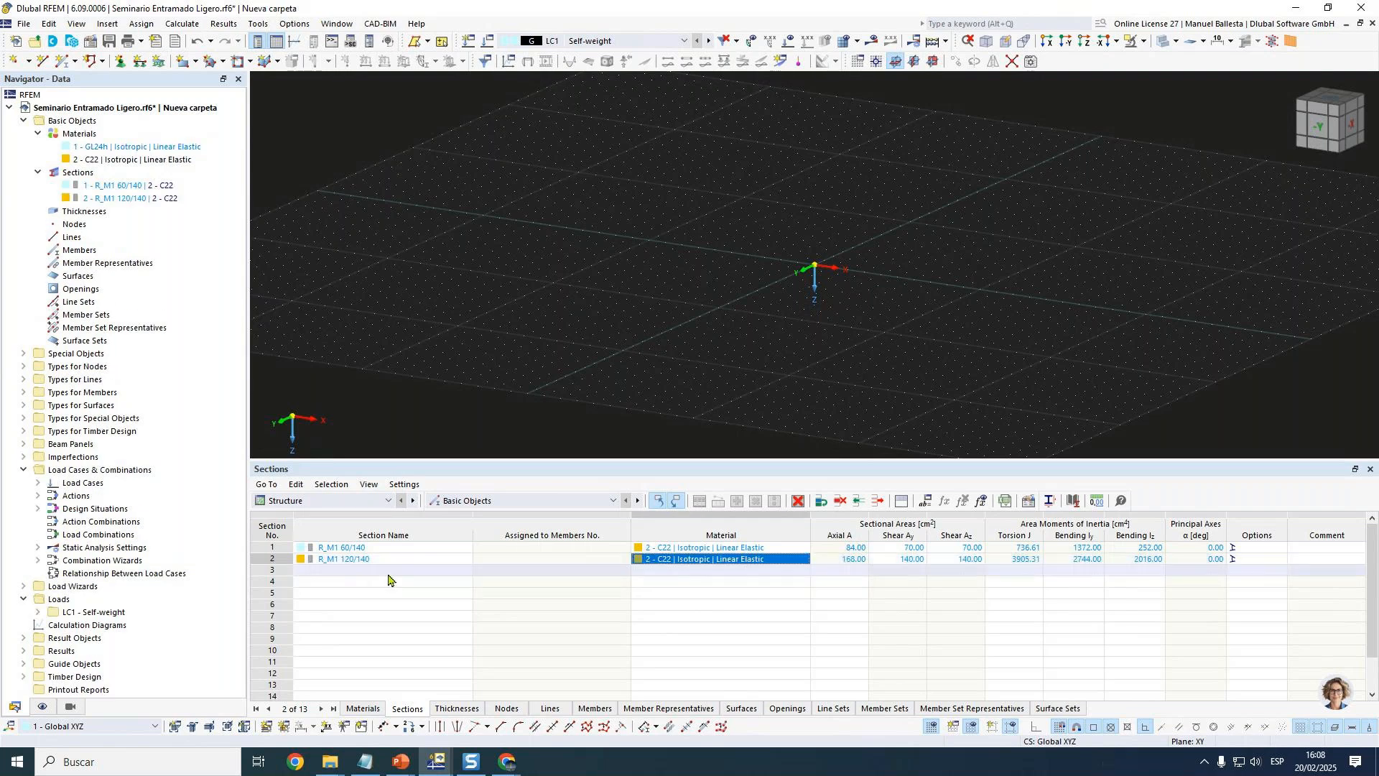
Copy the names of sections 1 and 2 and paste them twice to create sections 3 to 6.
mouse_move(352, 547)
mouse_down()
mouse_move(354, 571)
mouse_move(369, 566)
mouse_up()
key(ctrl+c)
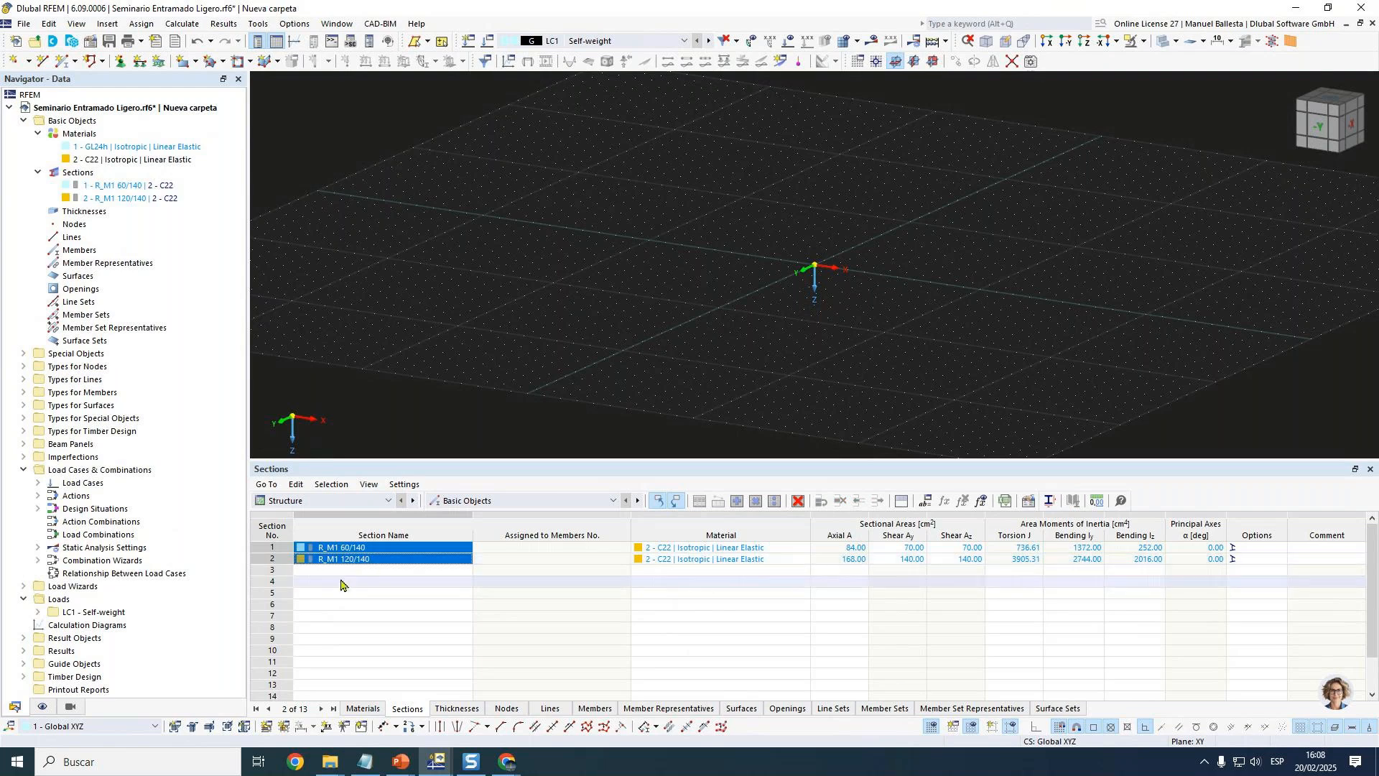
click(352, 571)
click(345, 571)
key(ctrl+v)
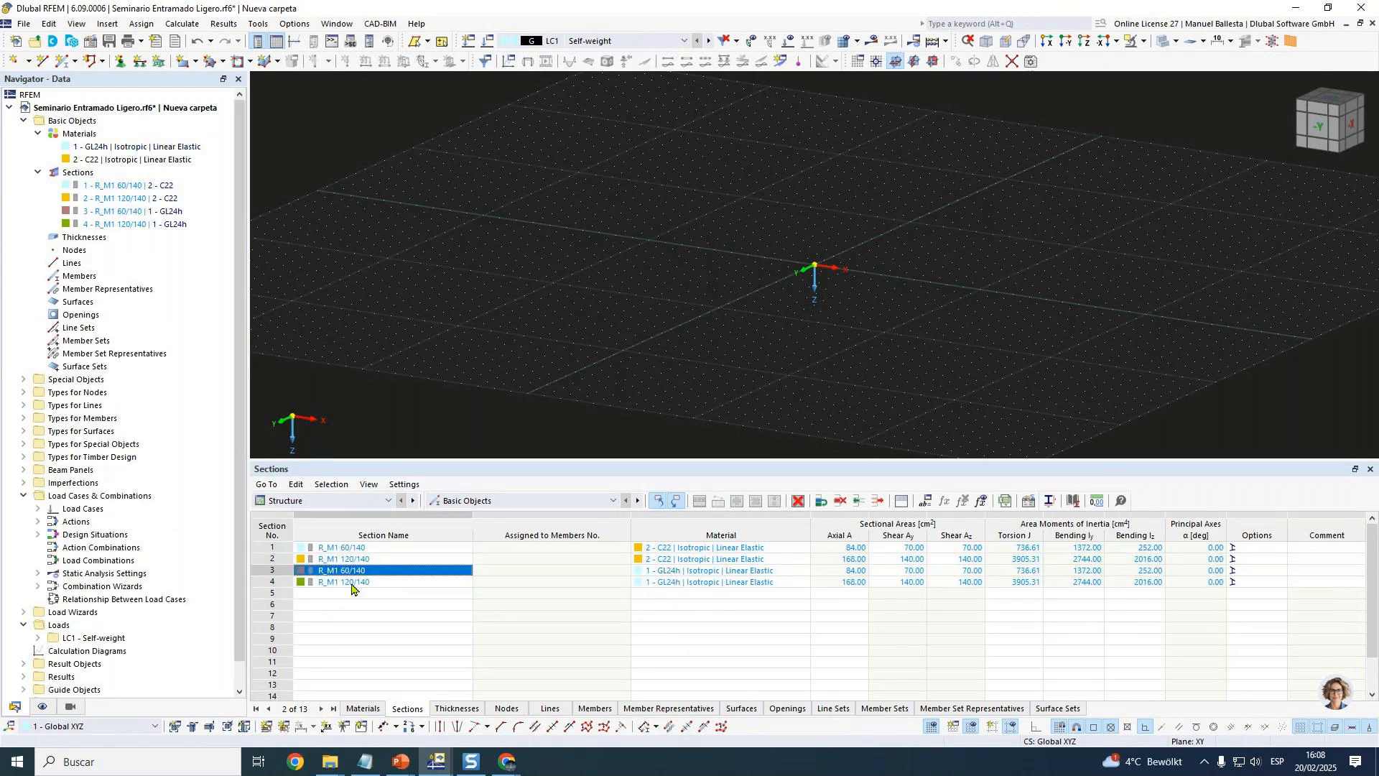
key(ctrl+v)
click(354, 639)
click(354, 640)
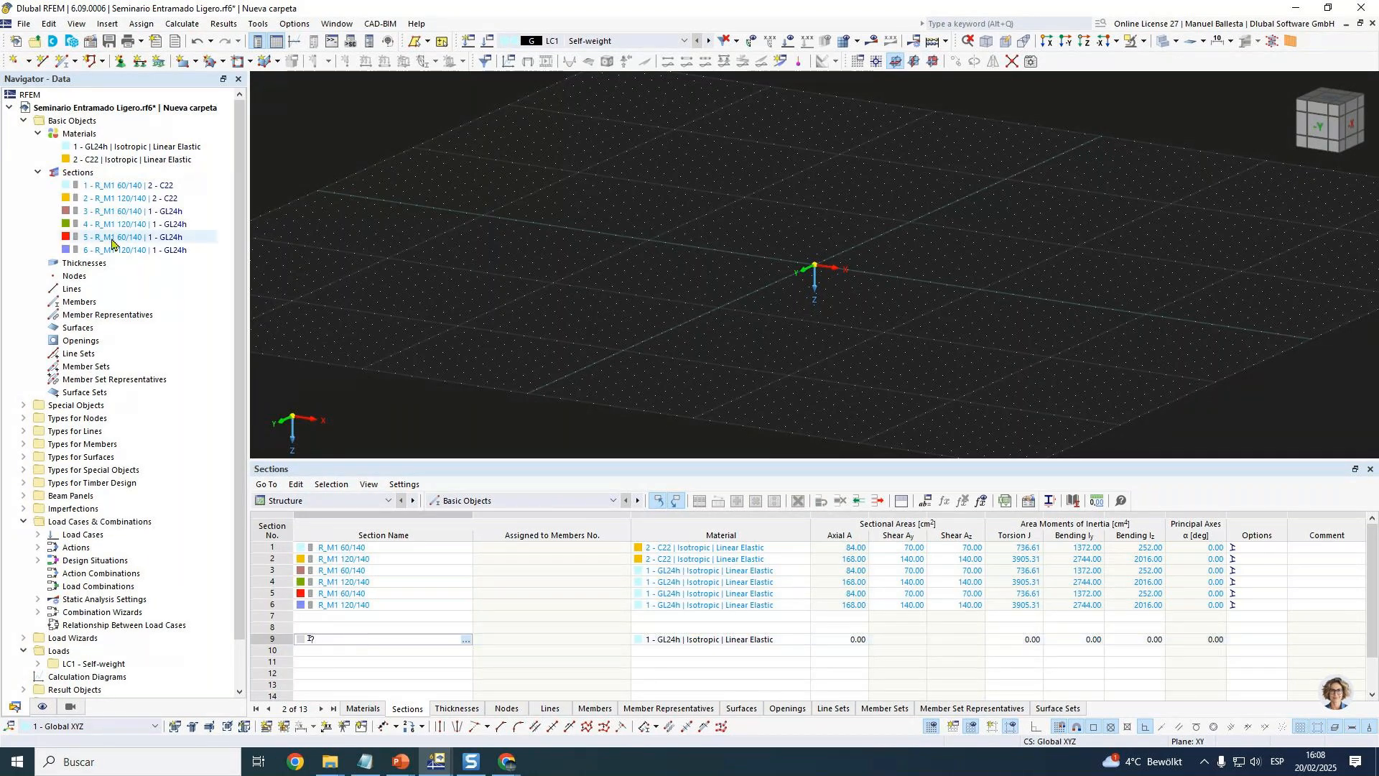
Start a new material from the library and filter the list to Timber materials of the Oriented Strand Board (OSB) subtype.
click(85, 137)
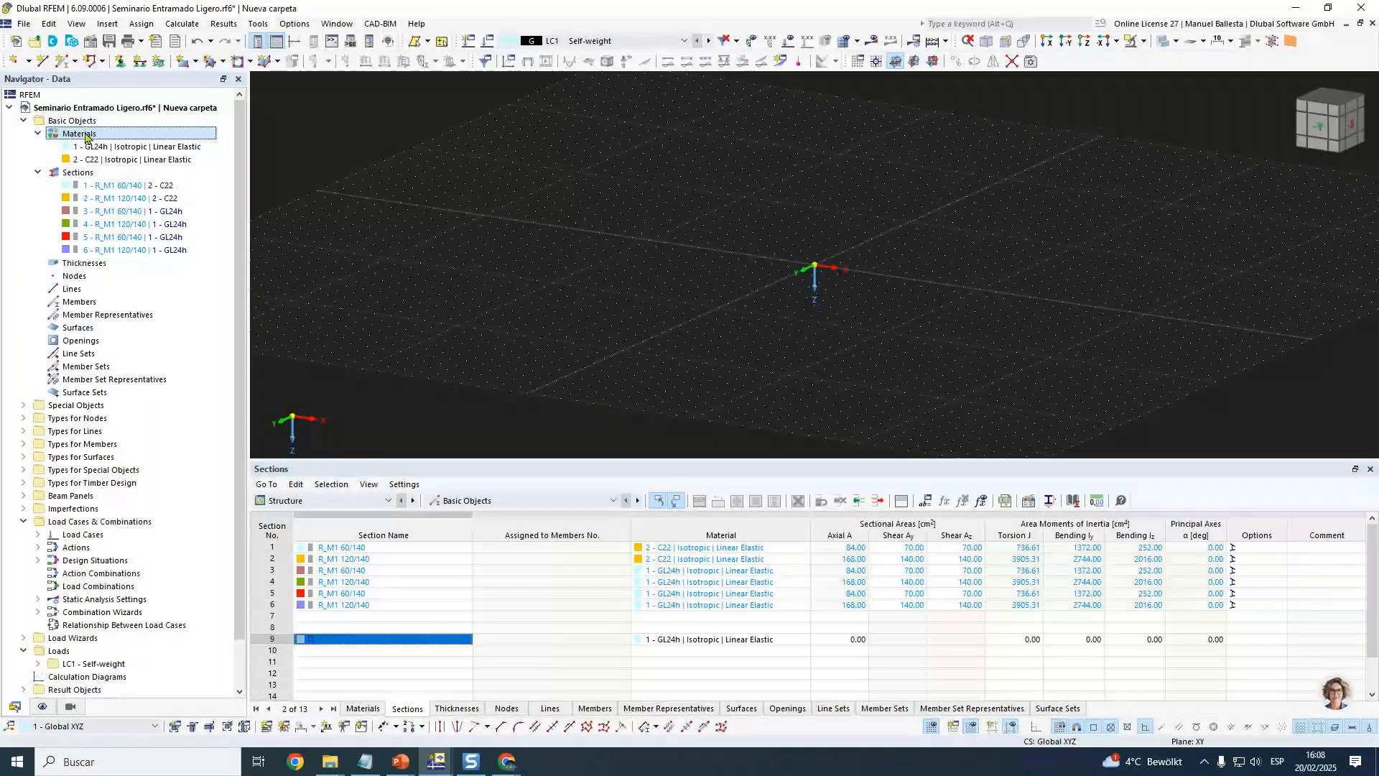
right_click(86, 137)
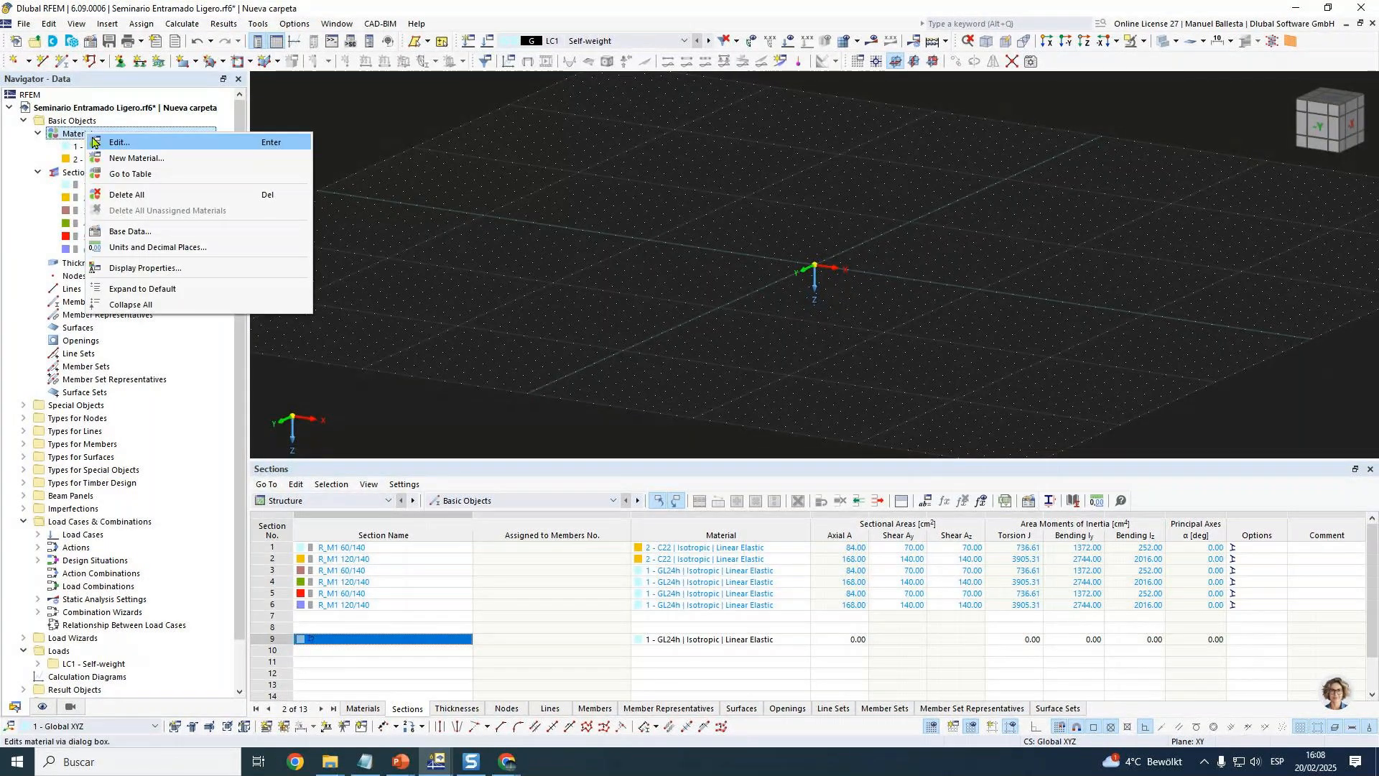
click(122, 158)
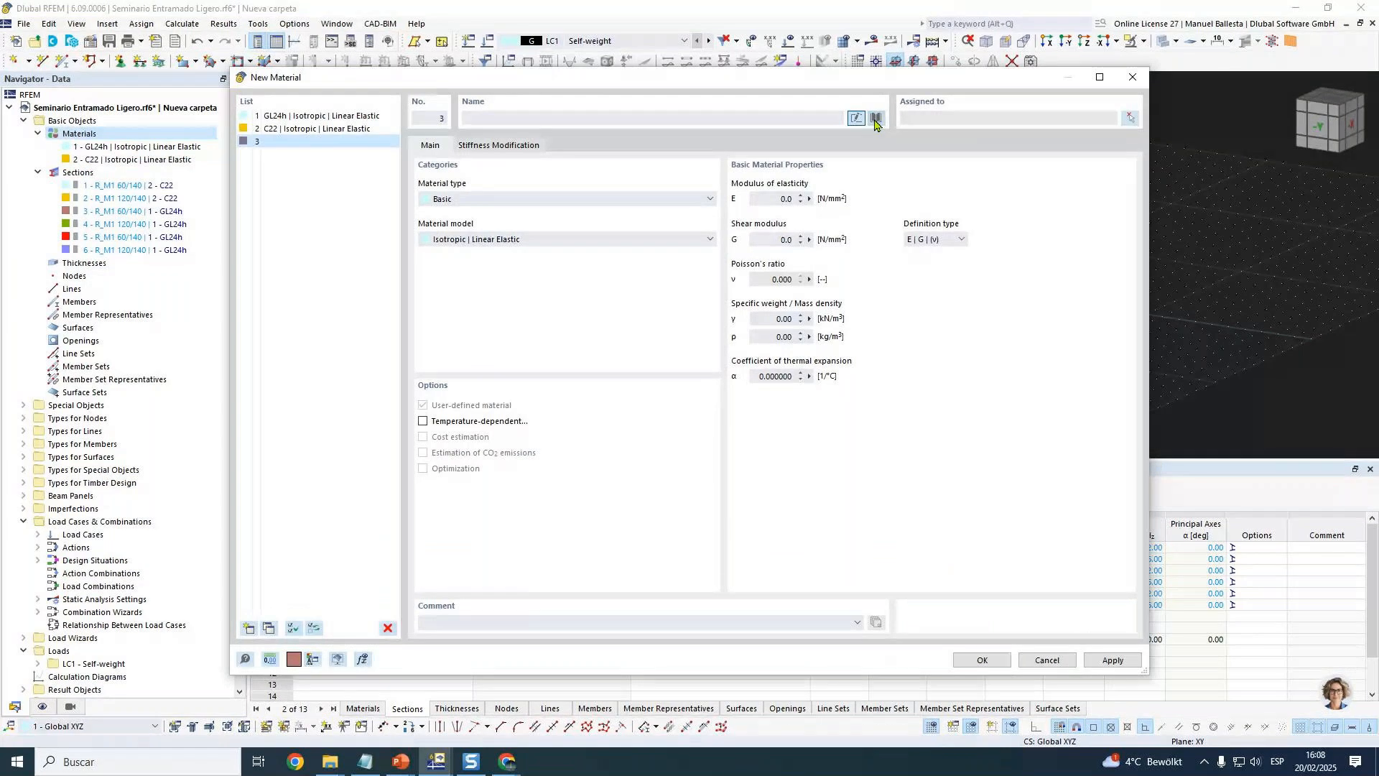
click(875, 121)
click(259, 171)
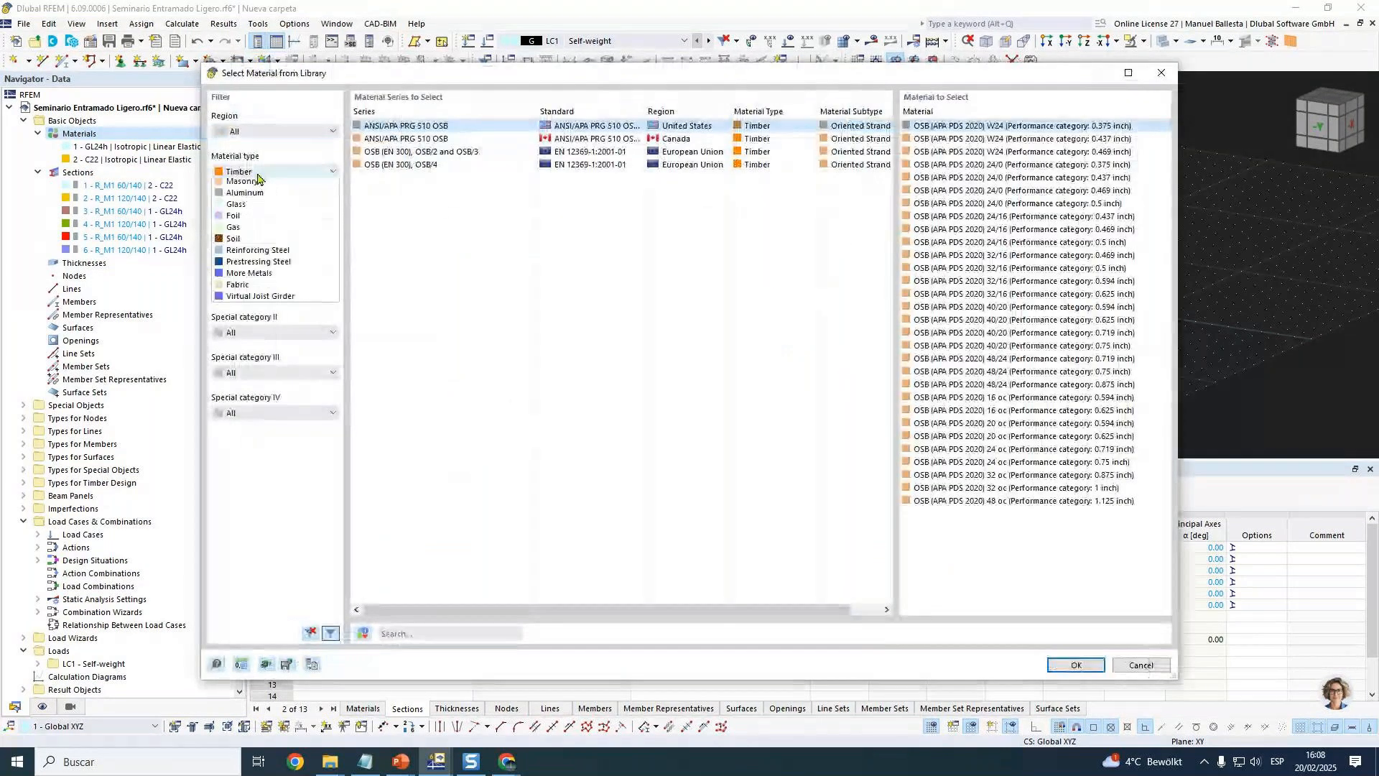
click(258, 230)
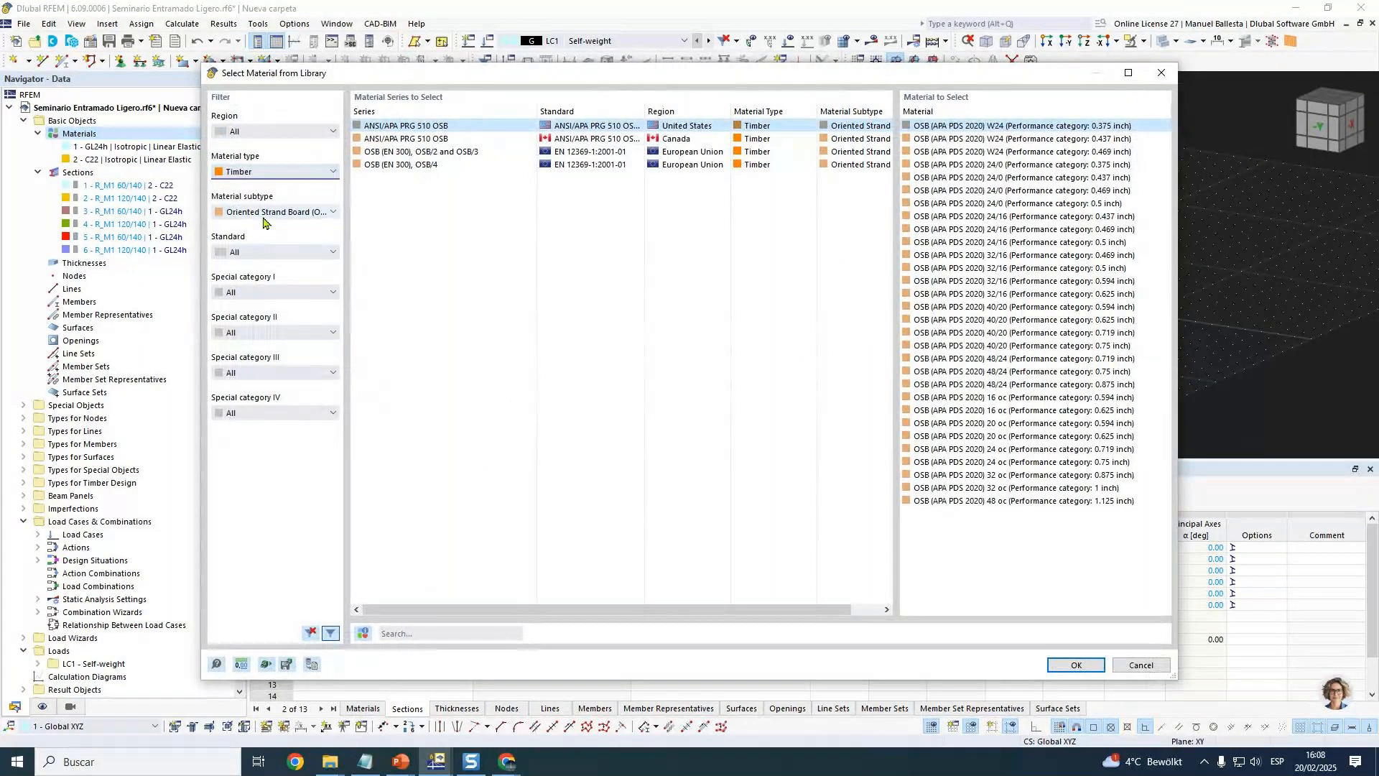
Select the > 10 - 18 mm material of the OSB (EN 300), OSB/2 and OSB/3 series.
click(264, 213)
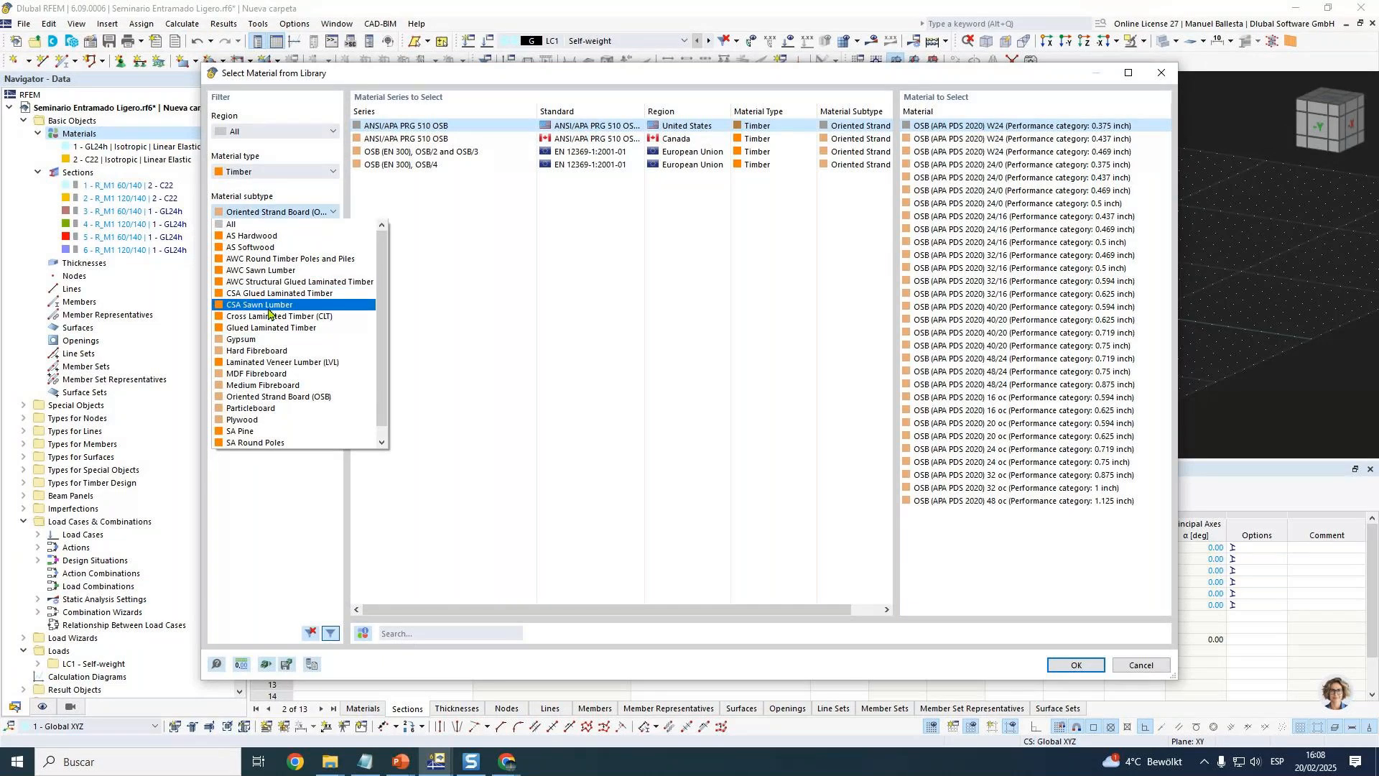
click(442, 152)
click(441, 152)
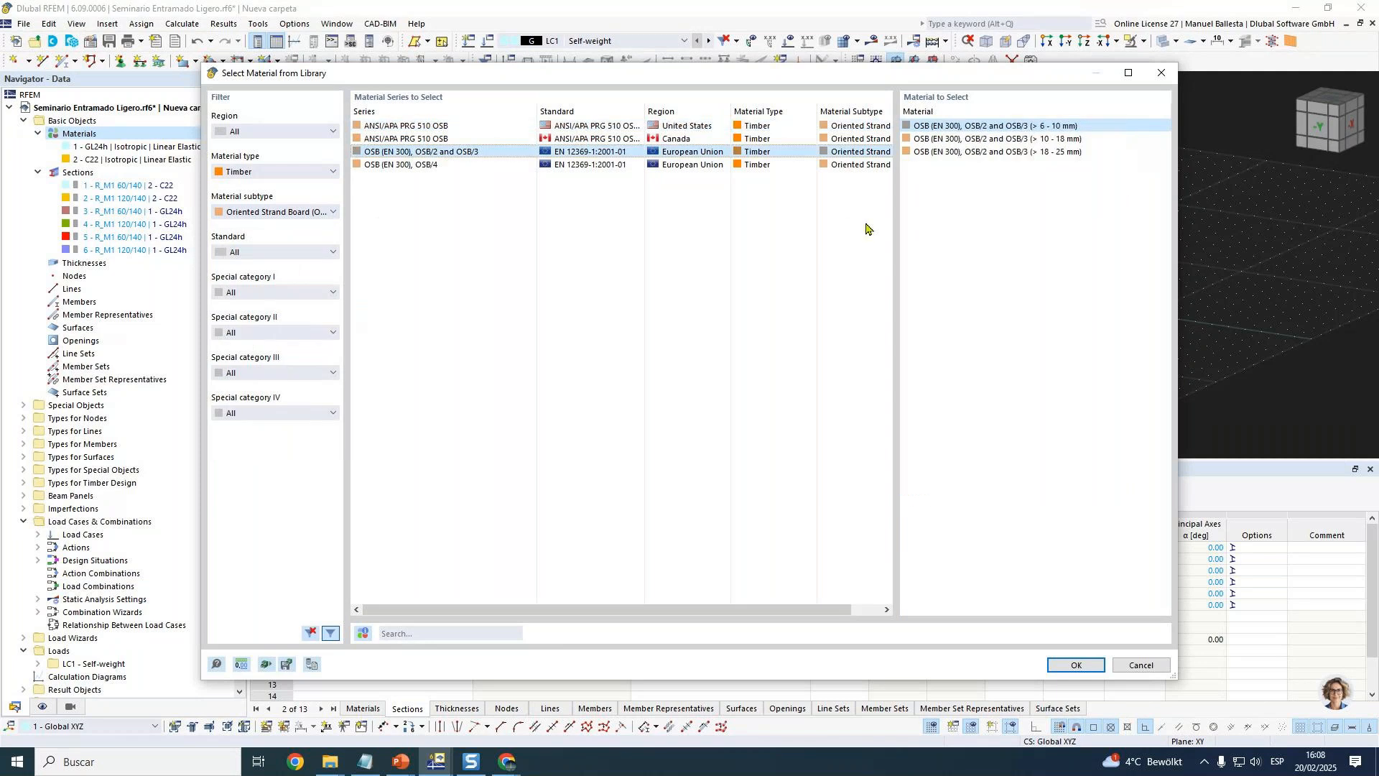
click(1011, 140)
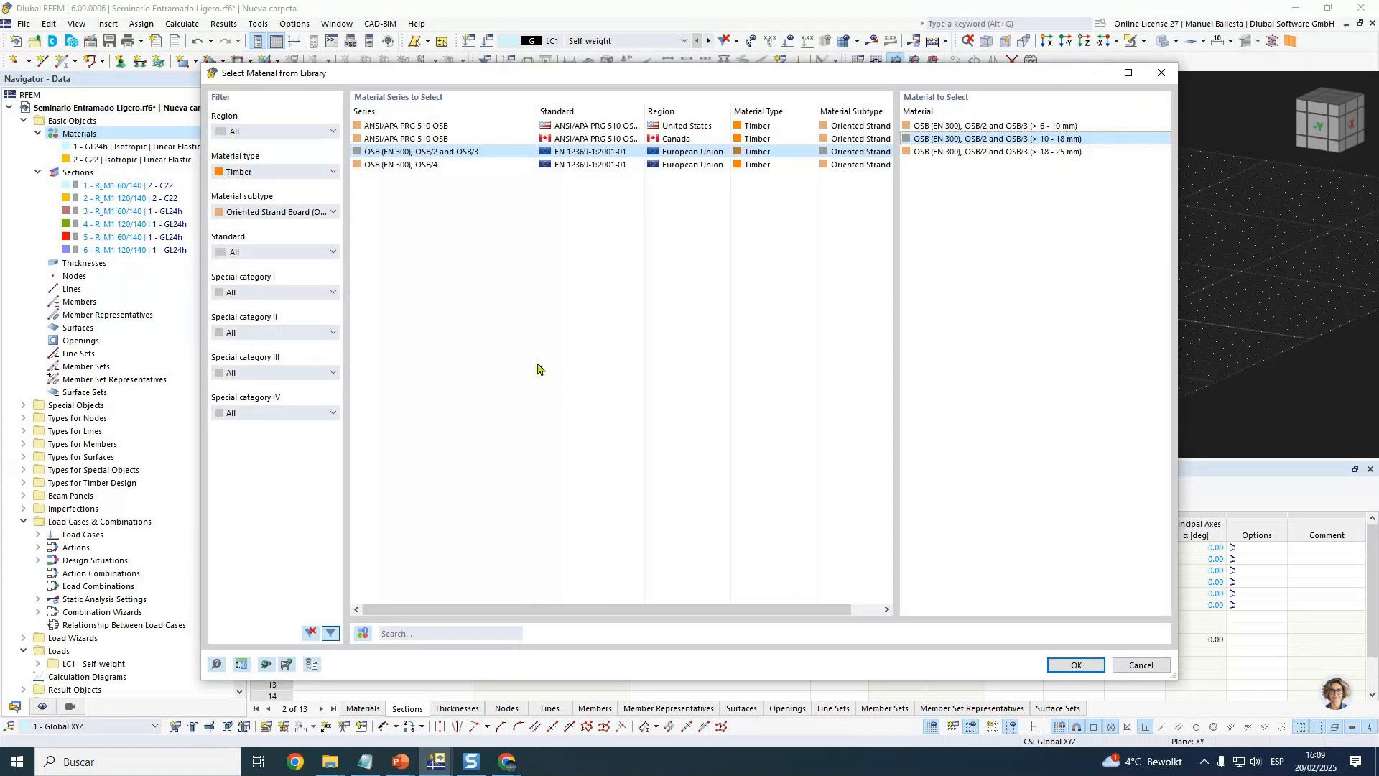
Look through the Gypsum boards in the material library and return the subtype filter to Oriented Strand Board (OSB).
click(295, 211)
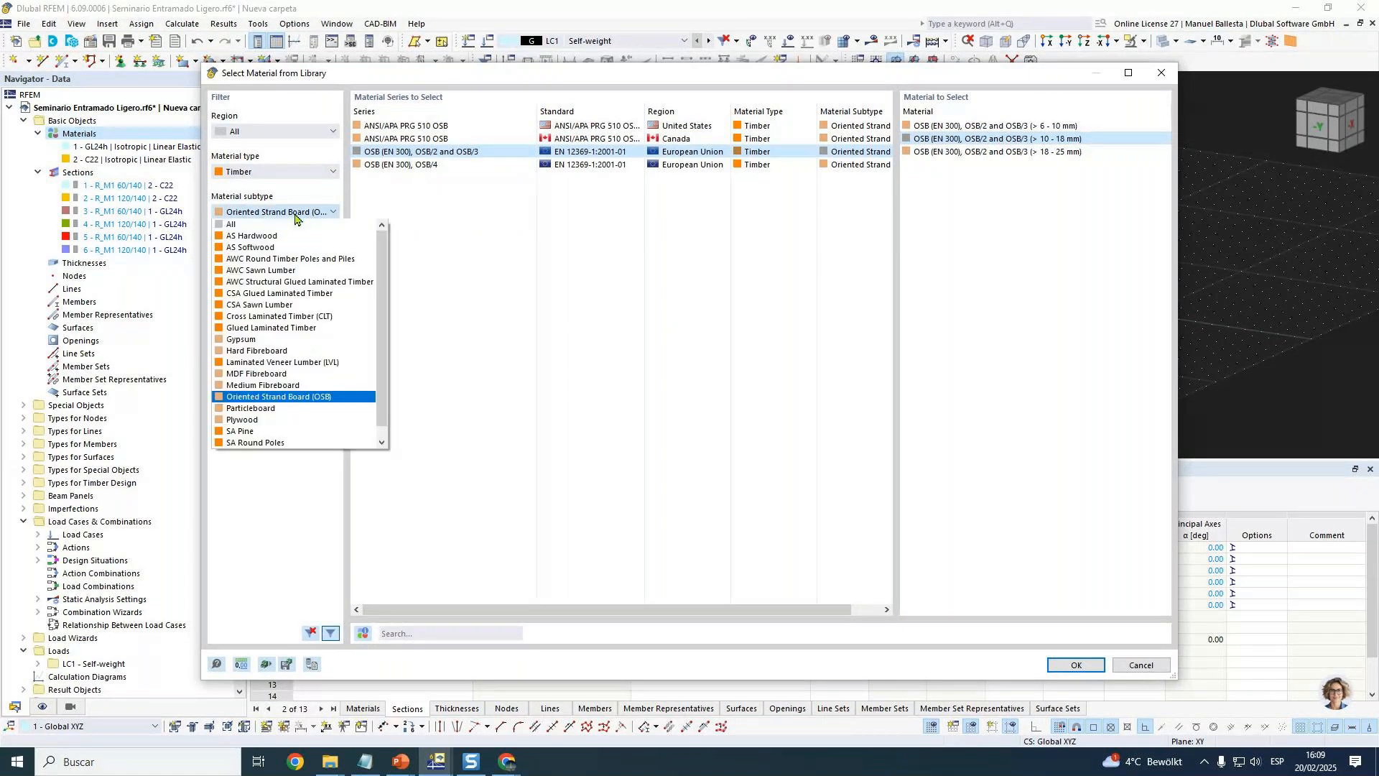
click(241, 339)
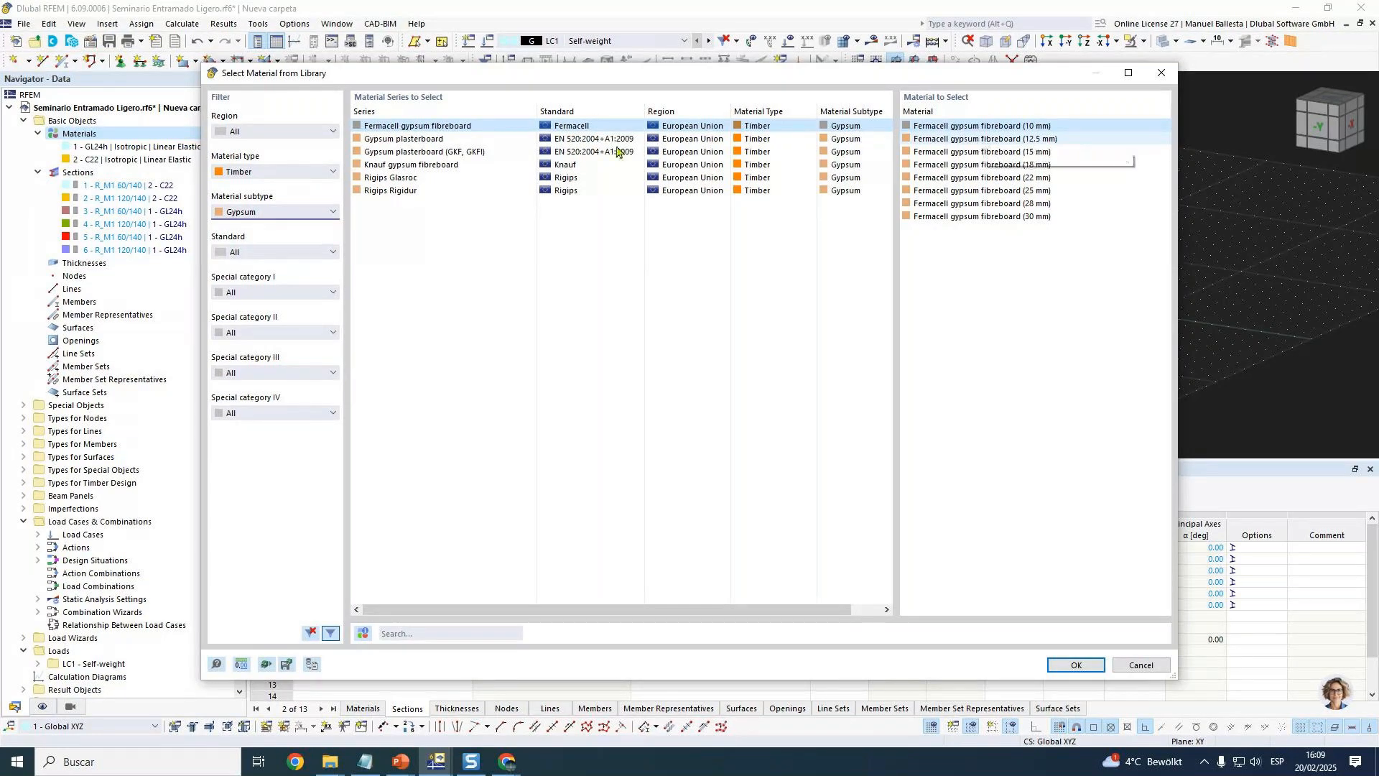
click(302, 212)
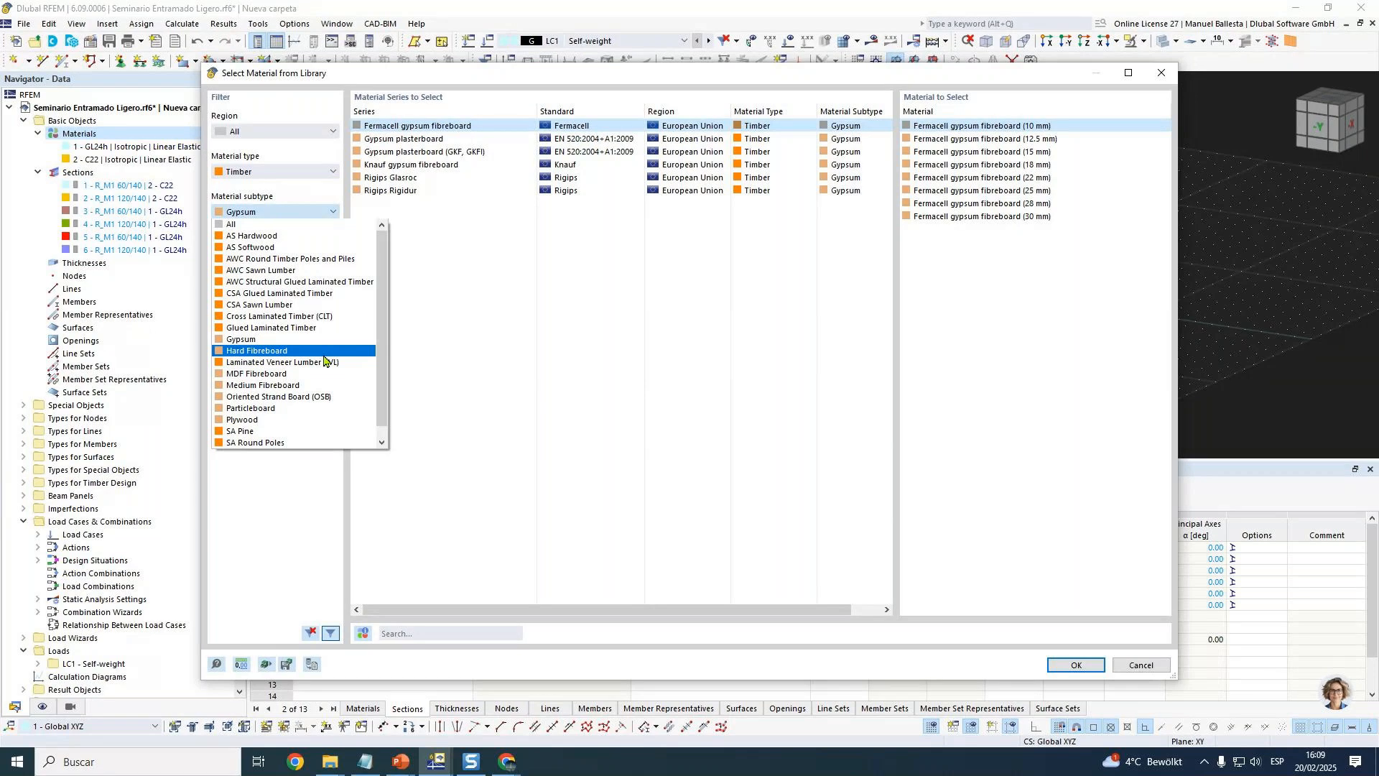
click(328, 396)
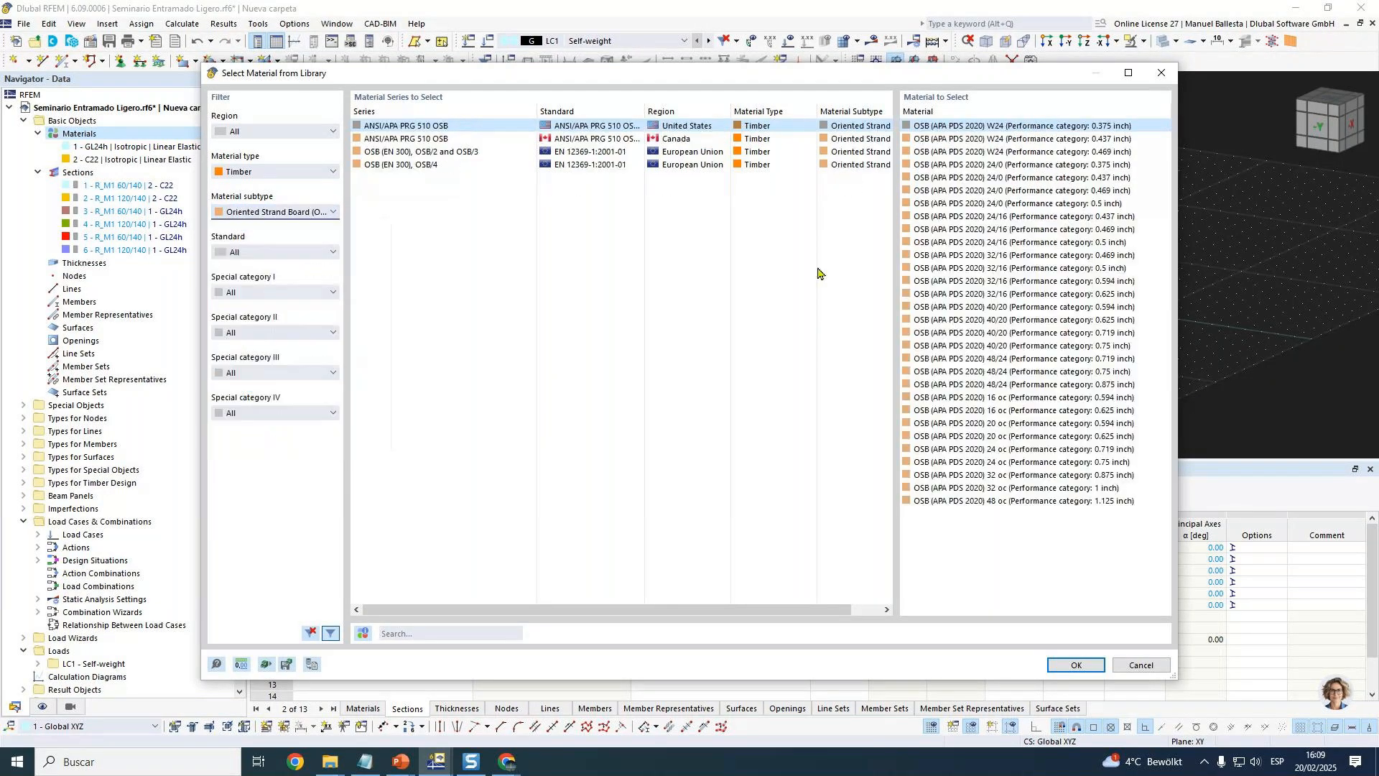
Choose OSB (EN 300), OSB/4 (> 10 - 18 mm) from the European series as material 3.
click(478, 152)
click(481, 164)
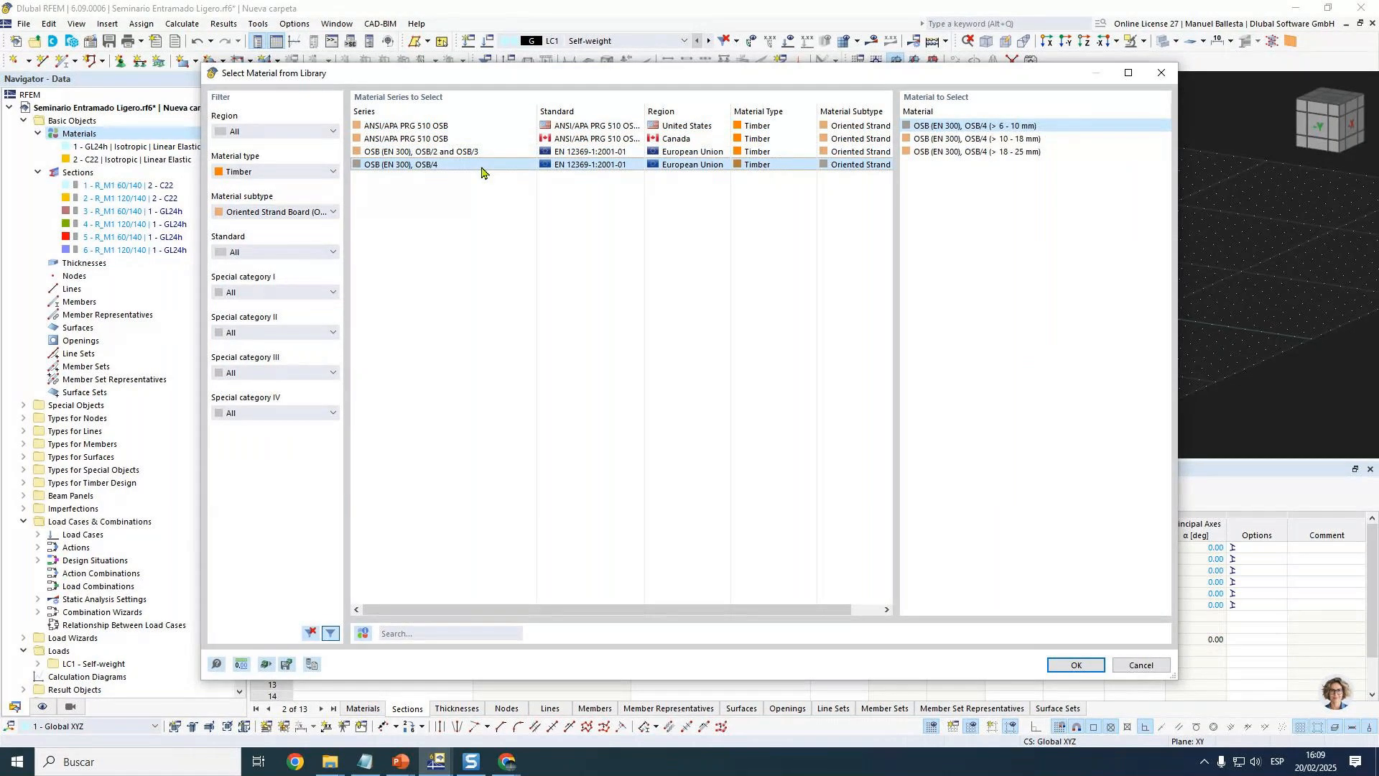
click(974, 139)
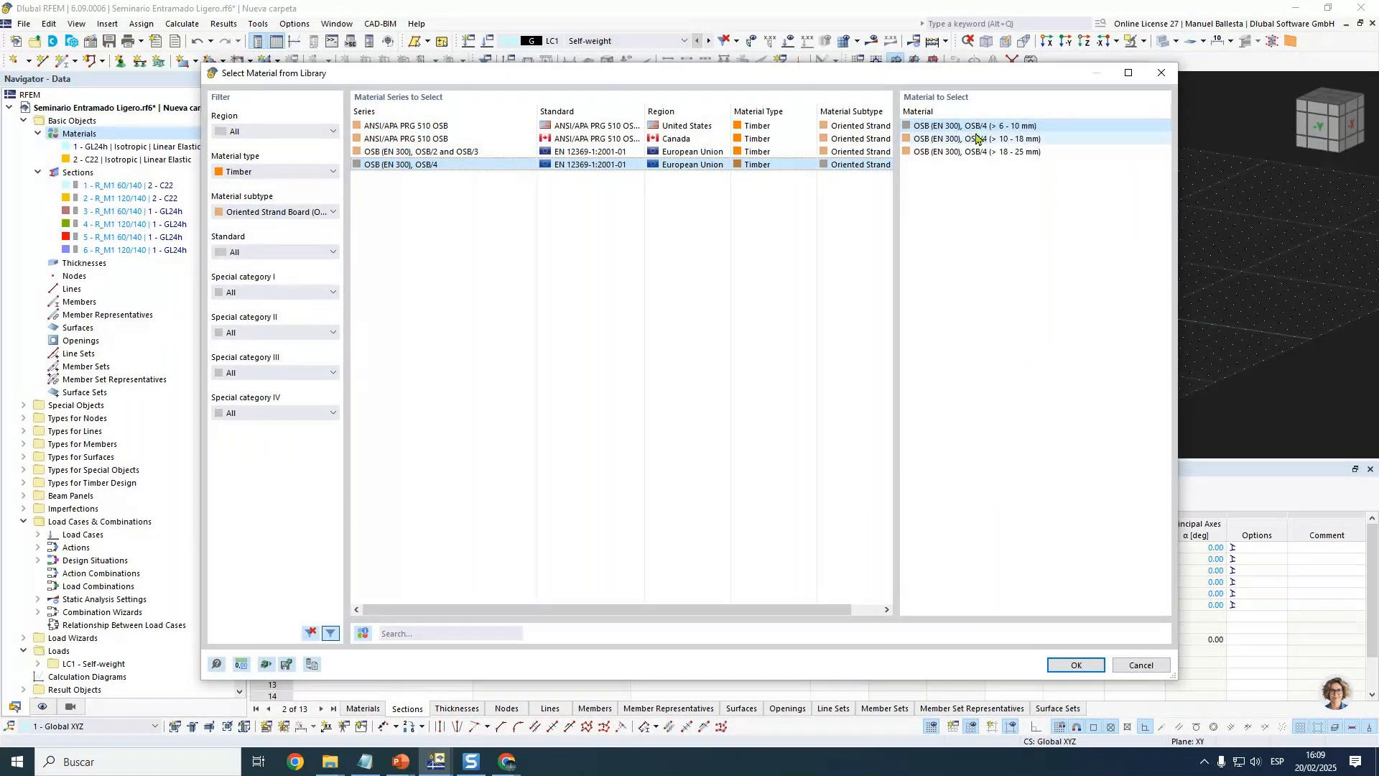
click(1077, 666)
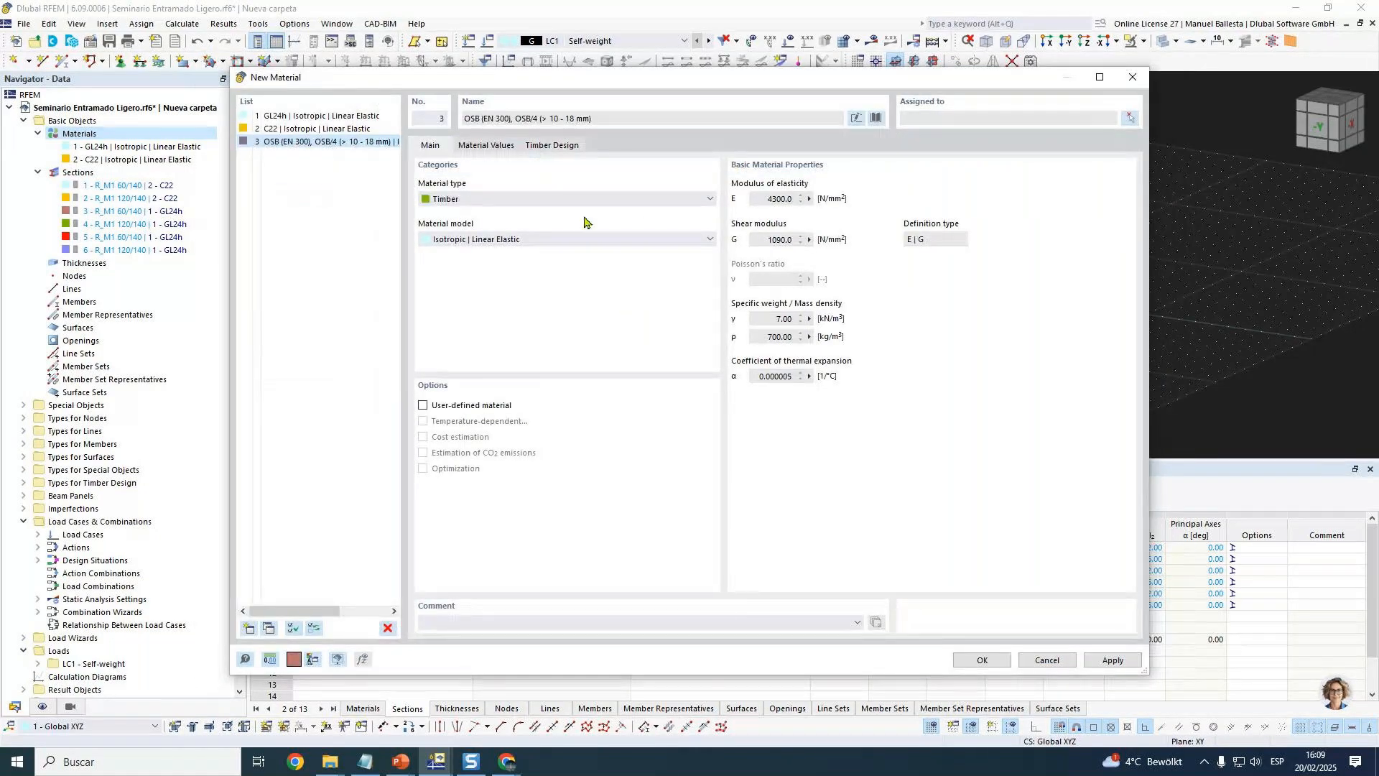
Set material 3's model to Orthotropic | Linear Elastic (Surfaces) and duplicate it as material 4.
click(571, 239)
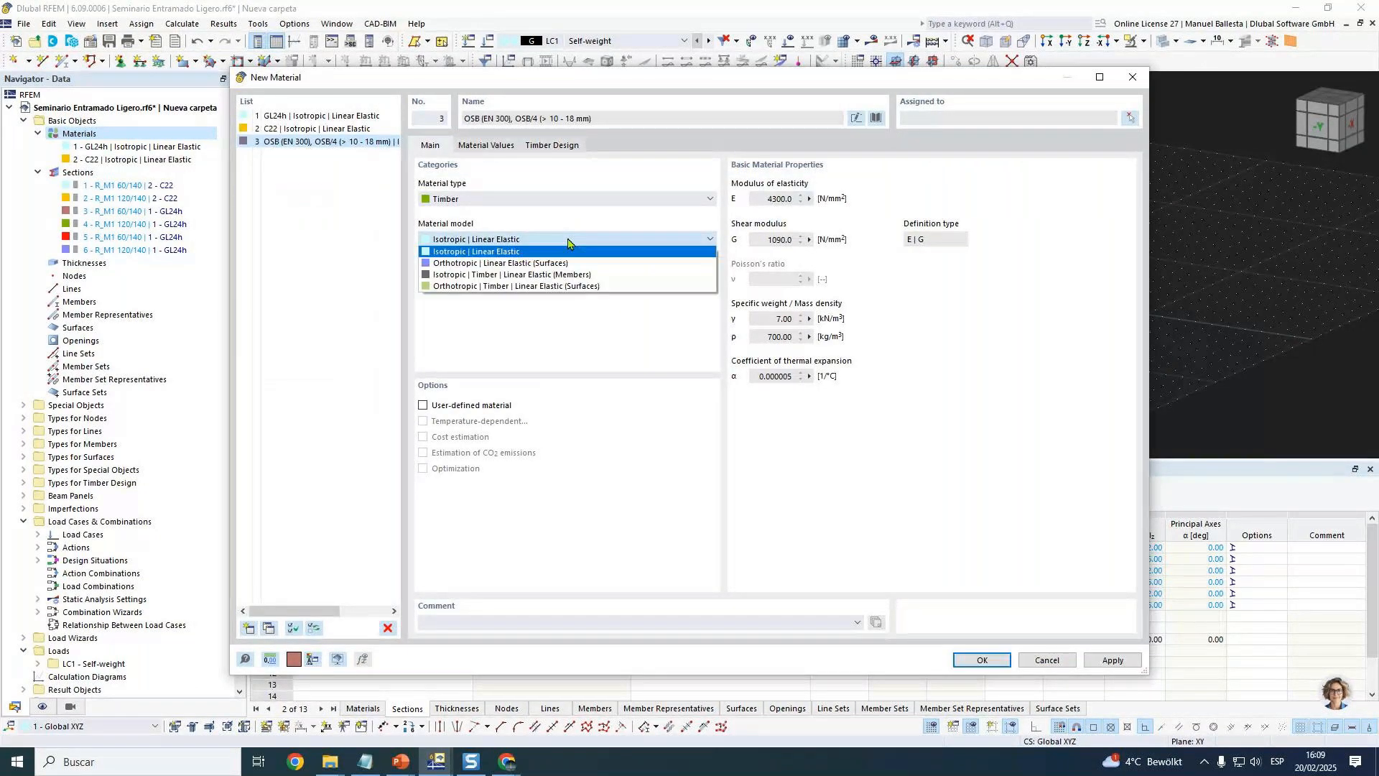
click(567, 271)
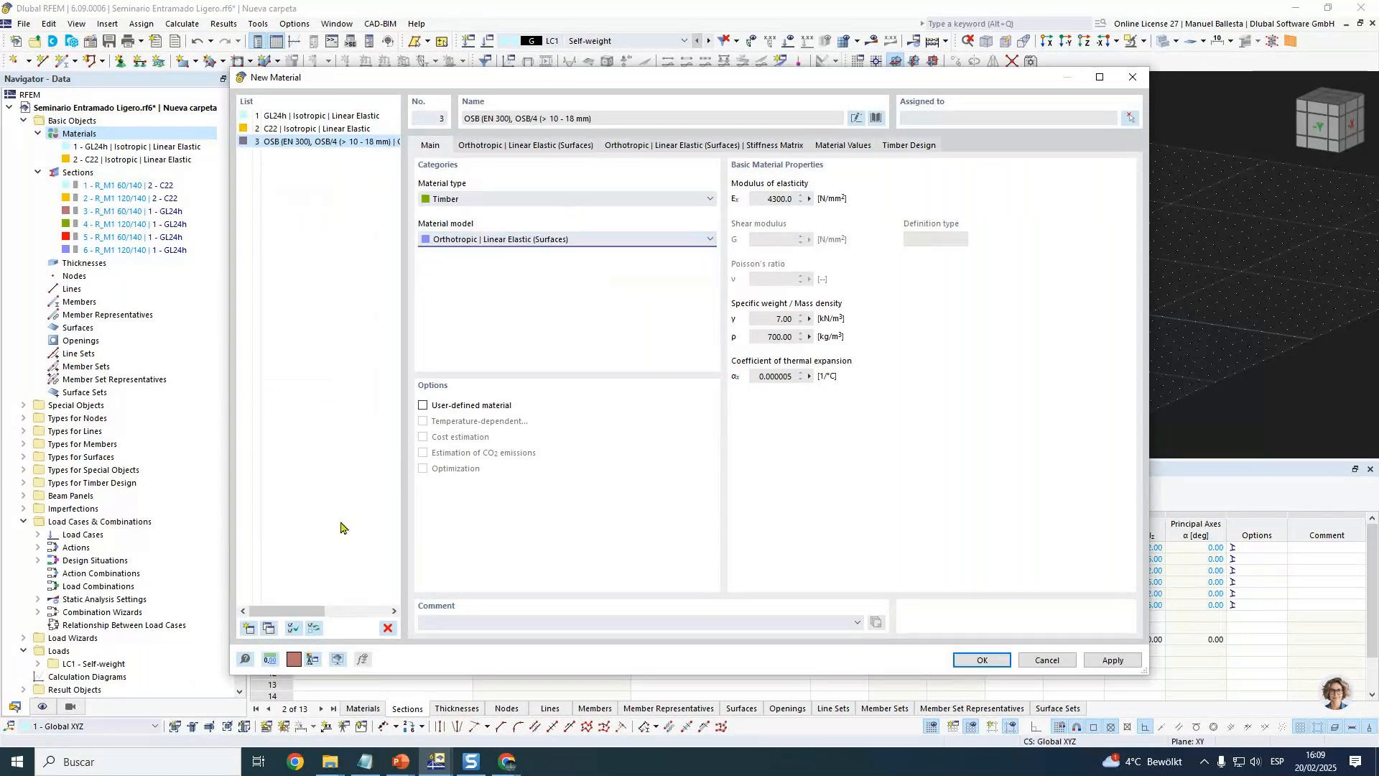
click(268, 629)
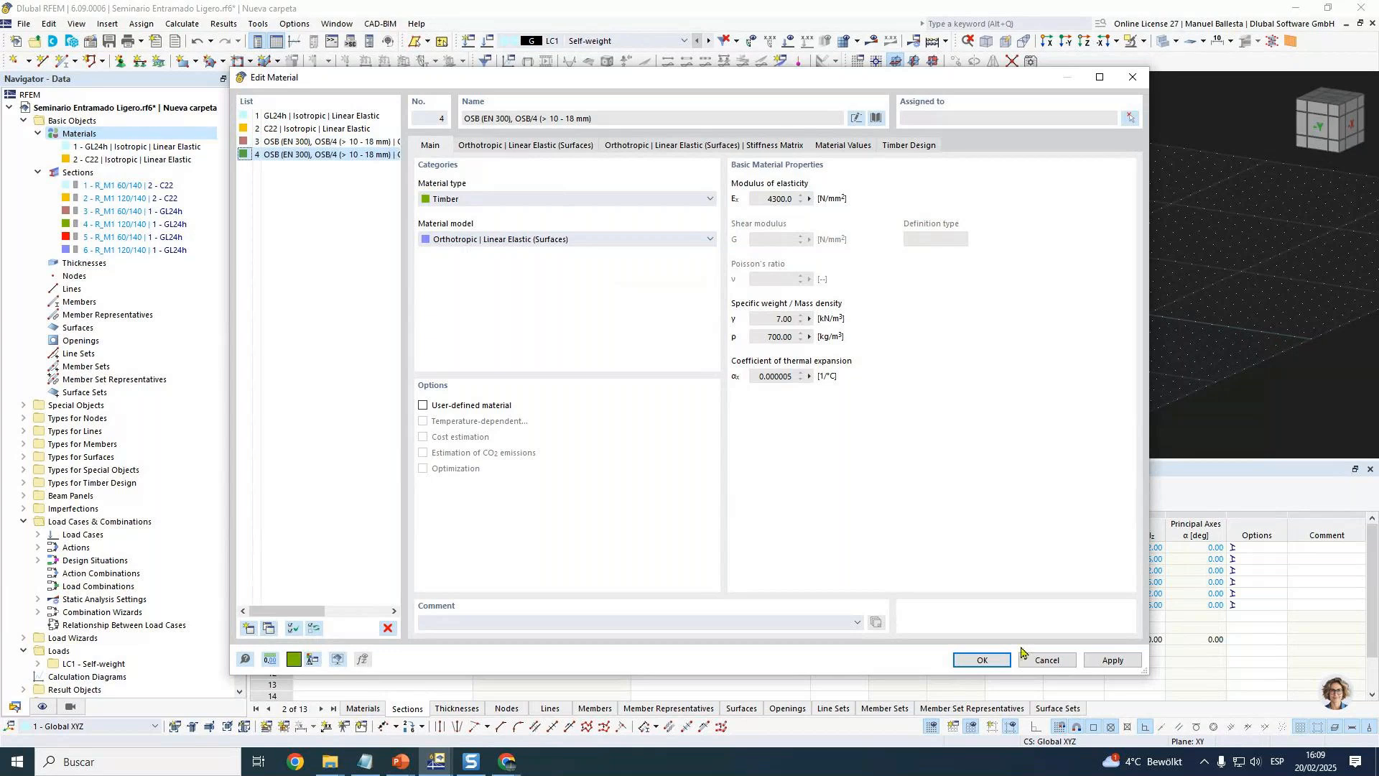
click(981, 660)
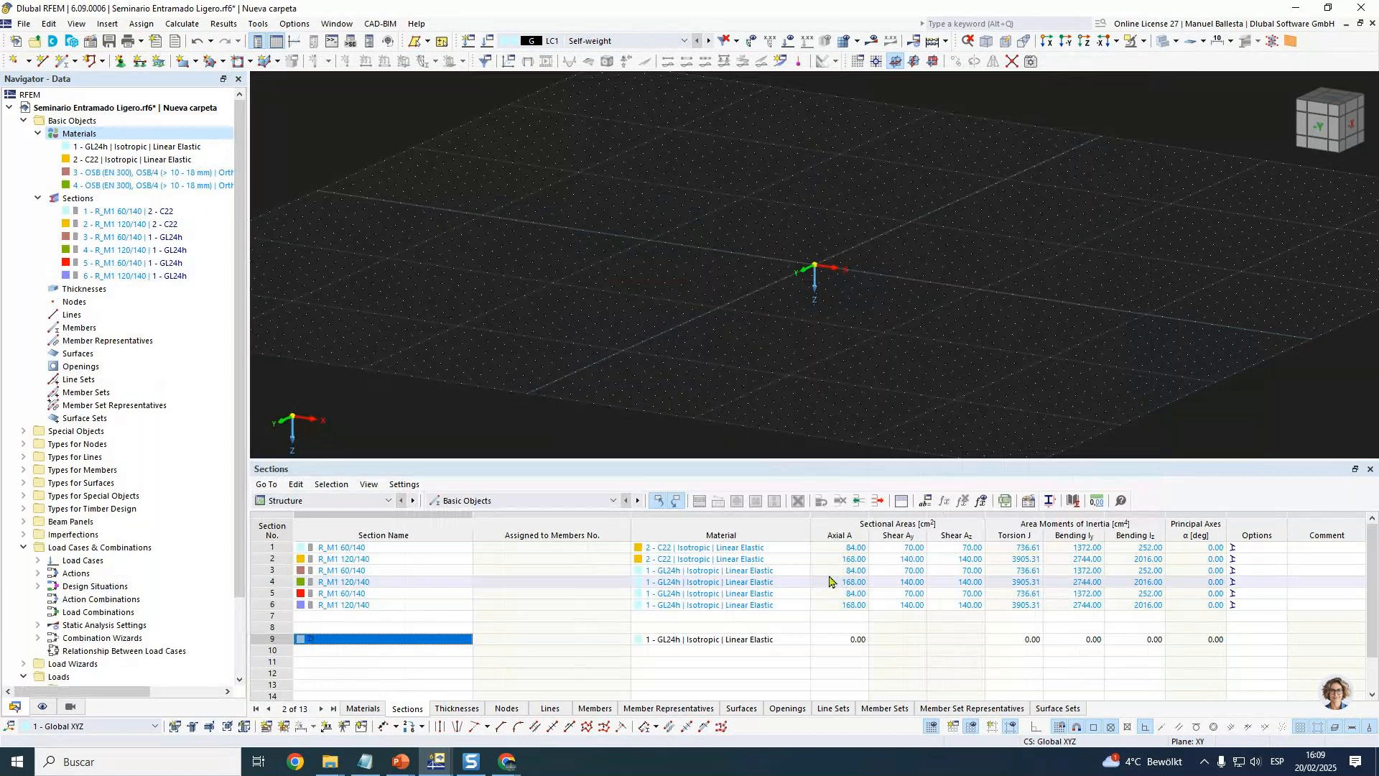
Assign material 2 - C22 to sections 3, 4, 5 and 6 in the sections table.
click(799, 573)
click(802, 573)
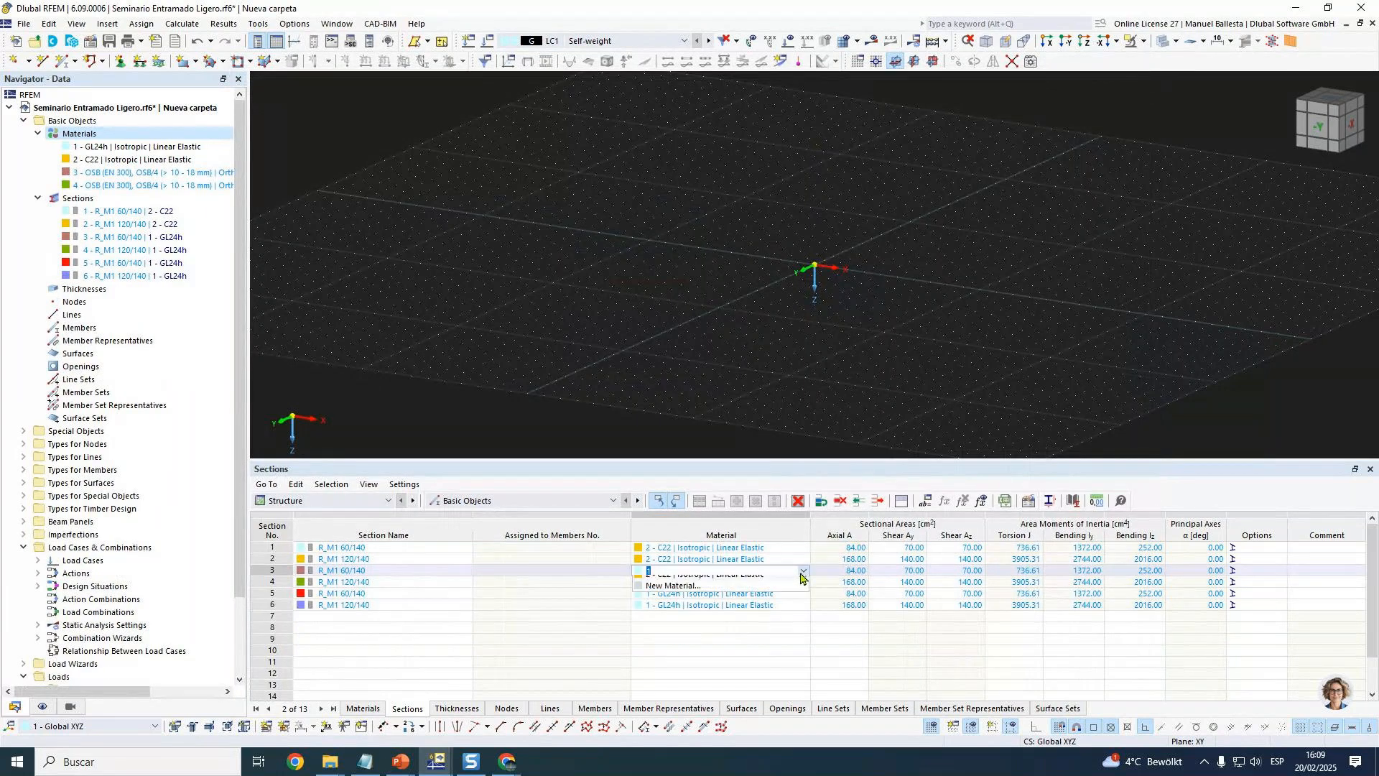
click(796, 589)
click(796, 585)
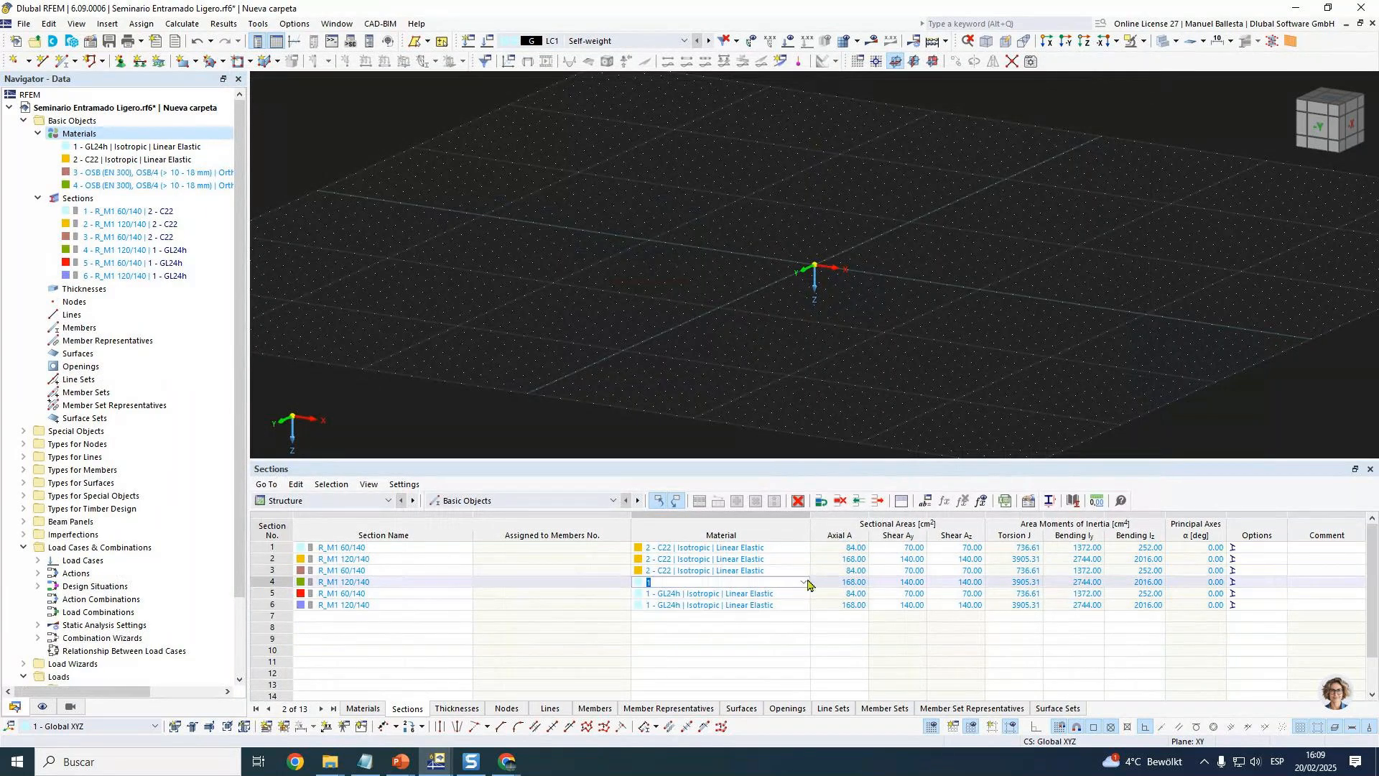
click(803, 583)
click(795, 605)
click(802, 595)
click(804, 596)
click(795, 610)
click(797, 607)
click(805, 605)
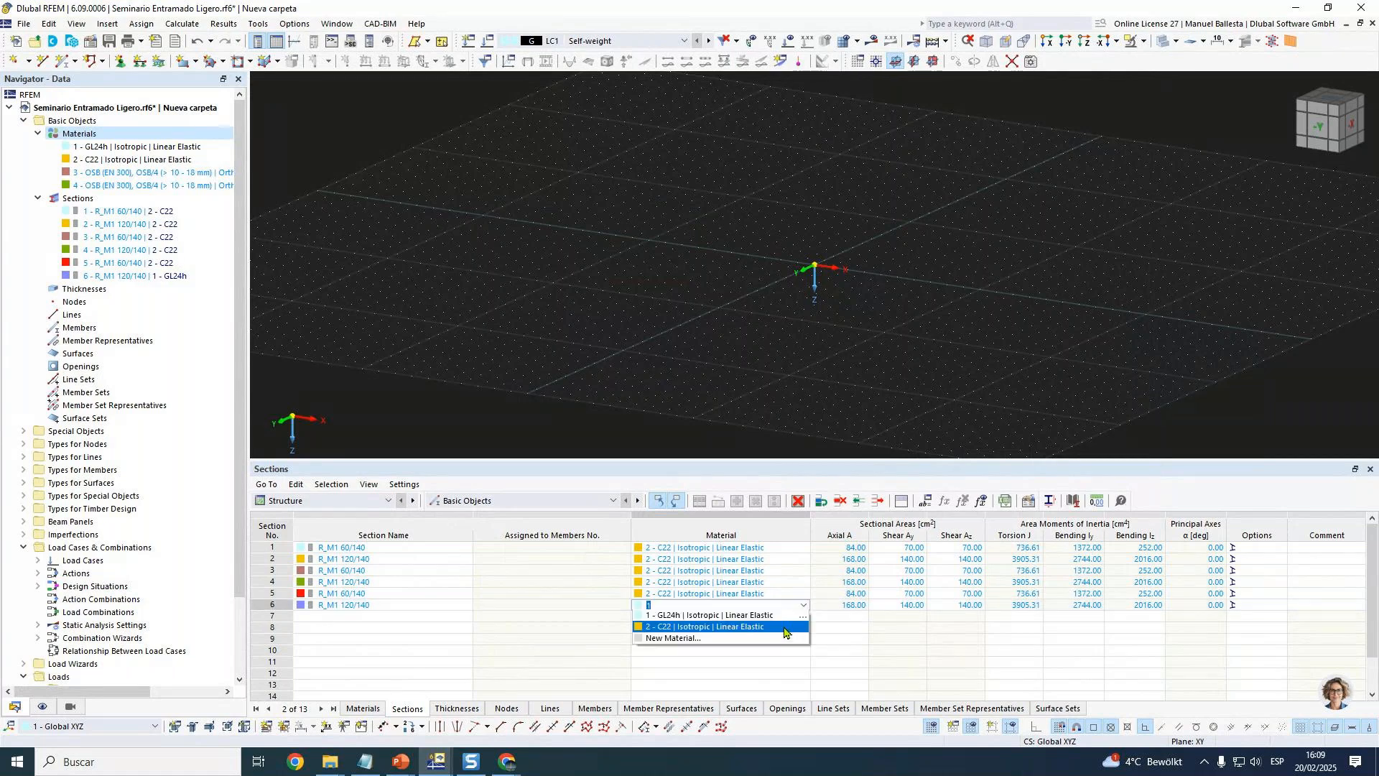
click(785, 627)
Switch the work plane to XZ.
middle_drag(964, 314, 1046, 212)
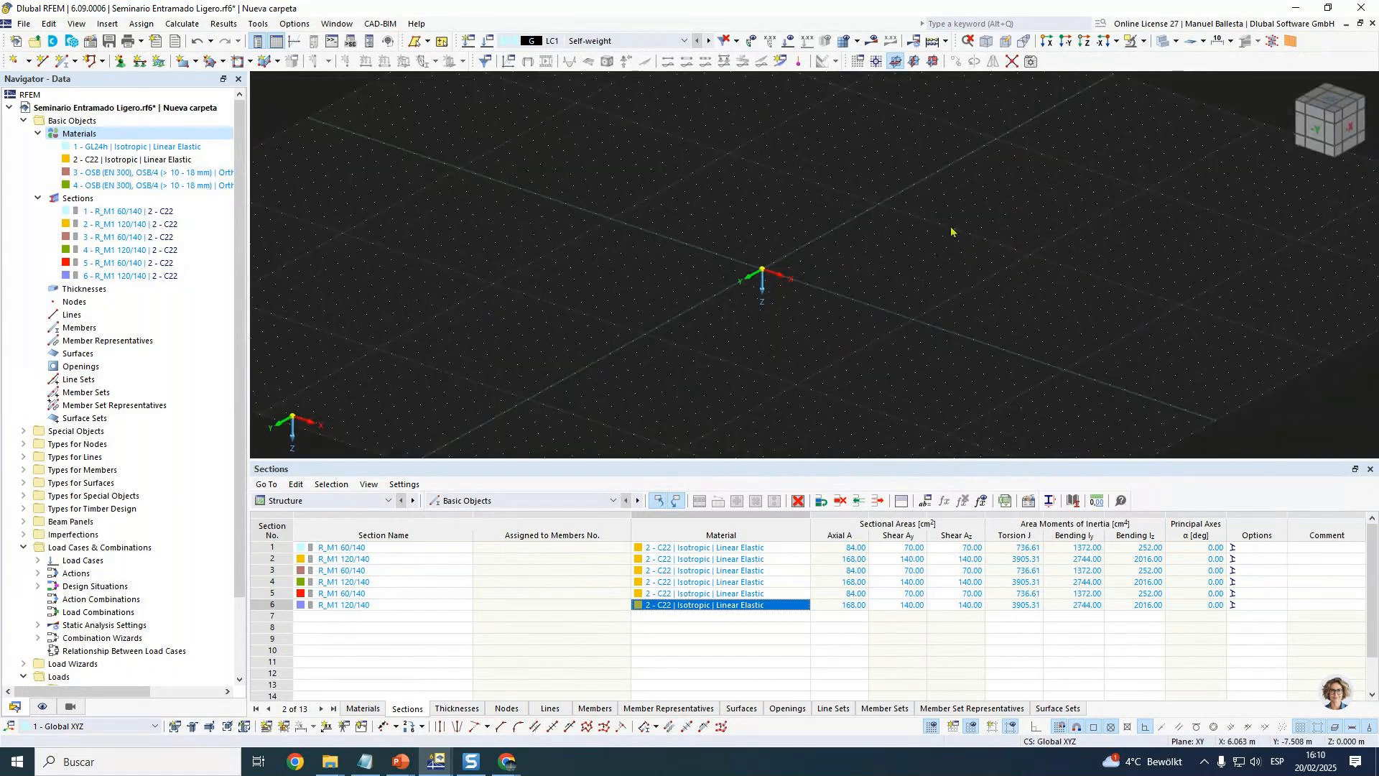
click(933, 61)
scroll(852, 246, up, 4)
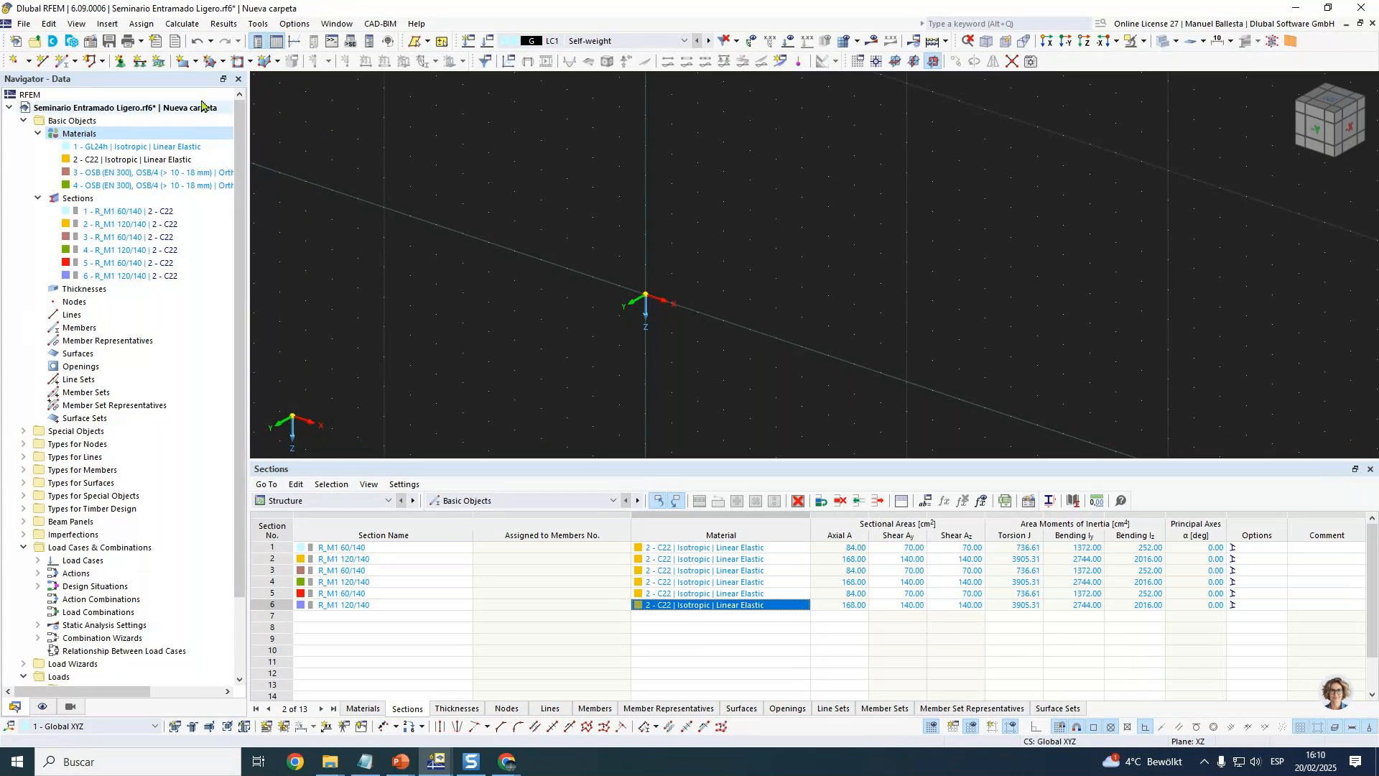
Start a new rectangular surface, keeping its stiffness type as Standard.
click(183, 64)
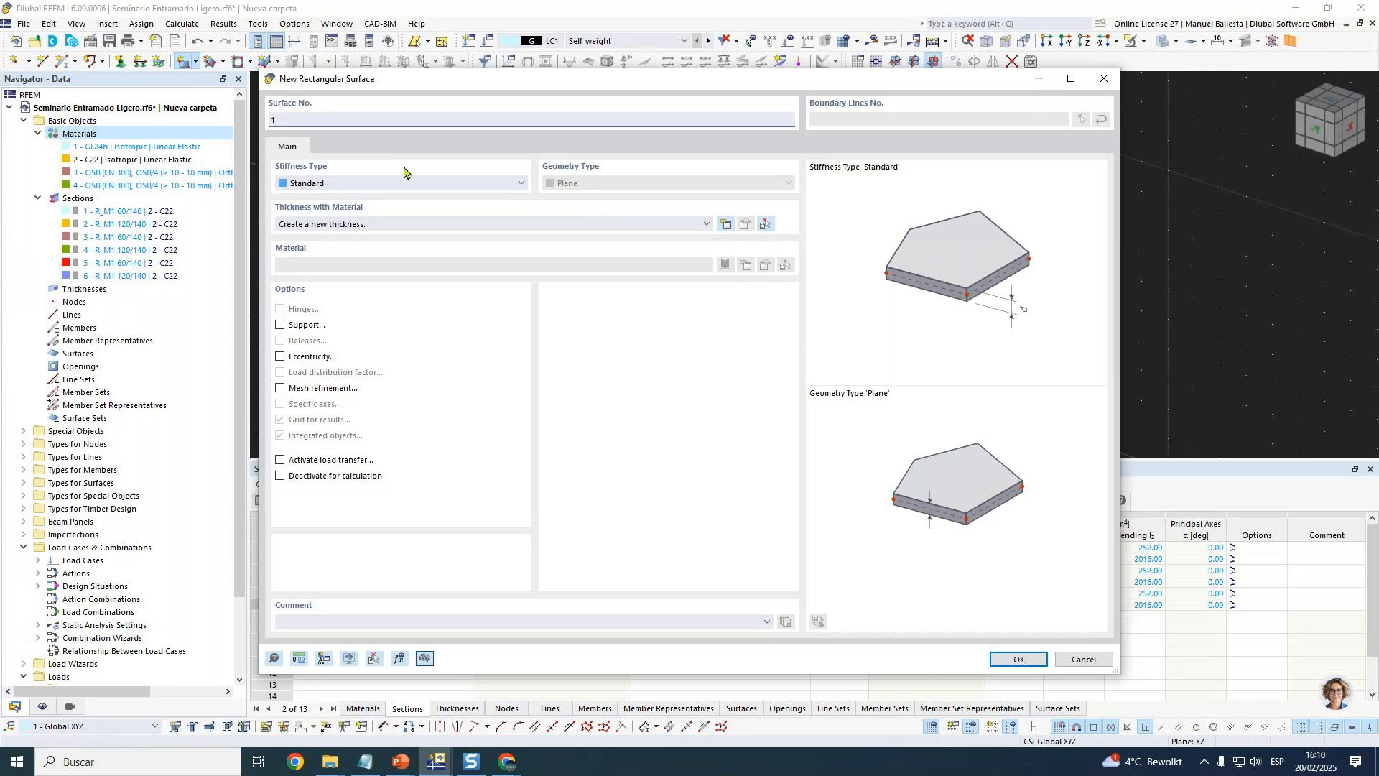
click(428, 183)
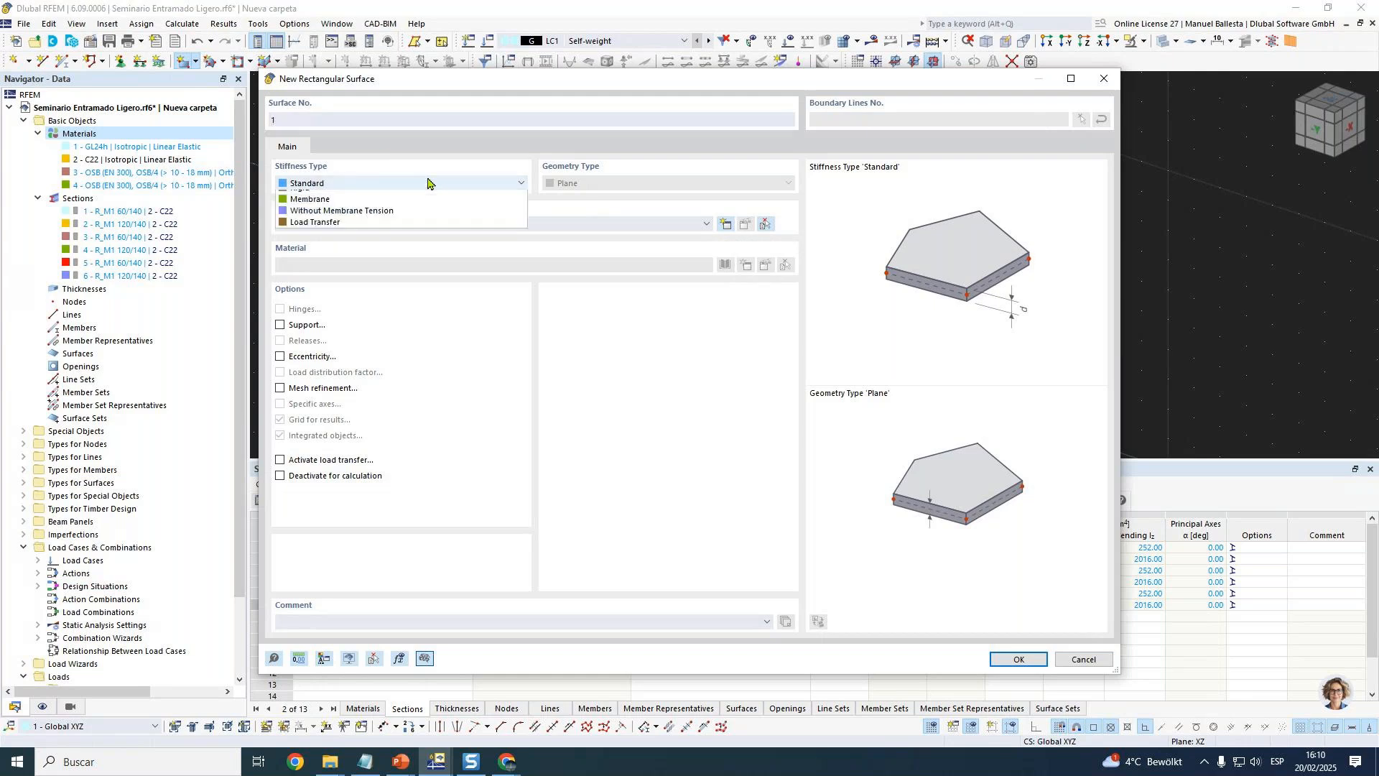
key(Escape)
click(392, 225)
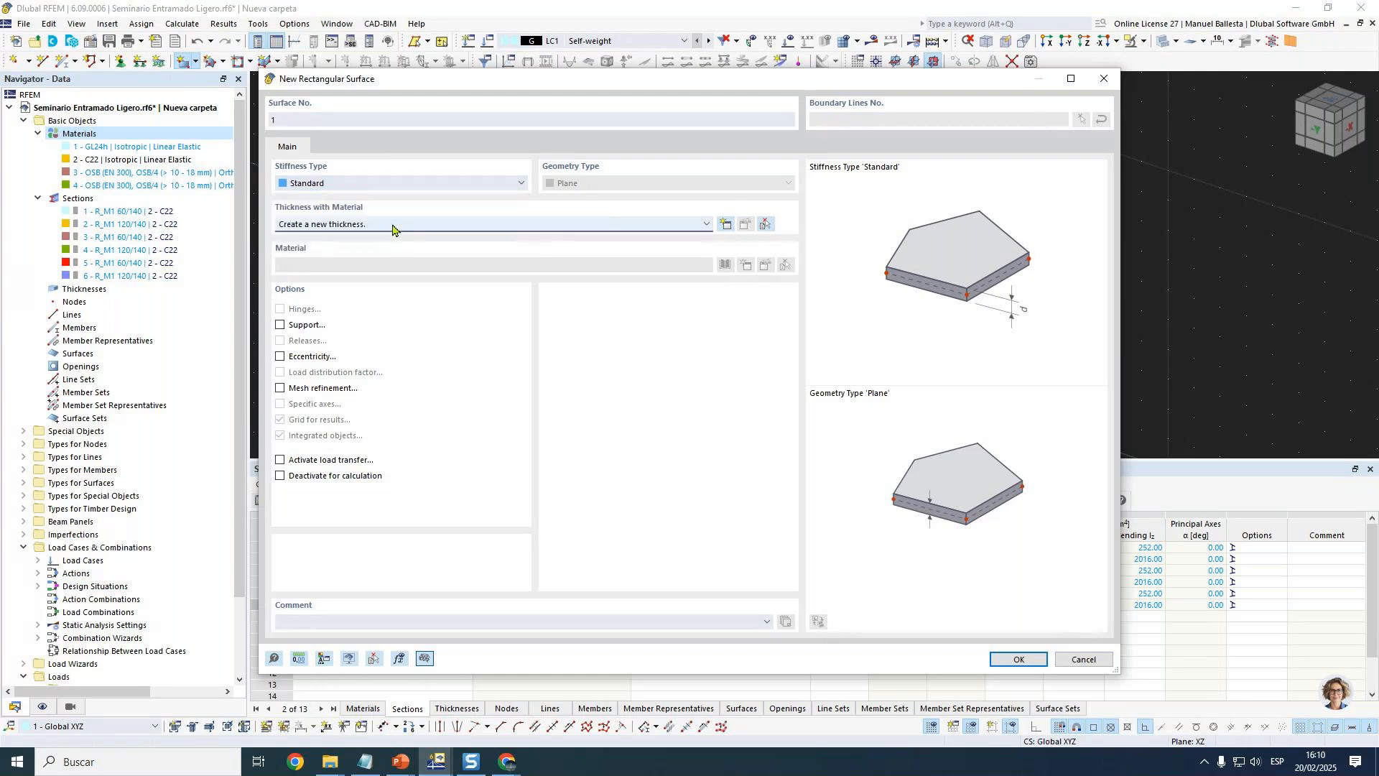
Create a new Beam Panel thickness for the surface and set its chords and plates to section 2 - R_M1 120/140.
click(725, 225)
click(535, 160)
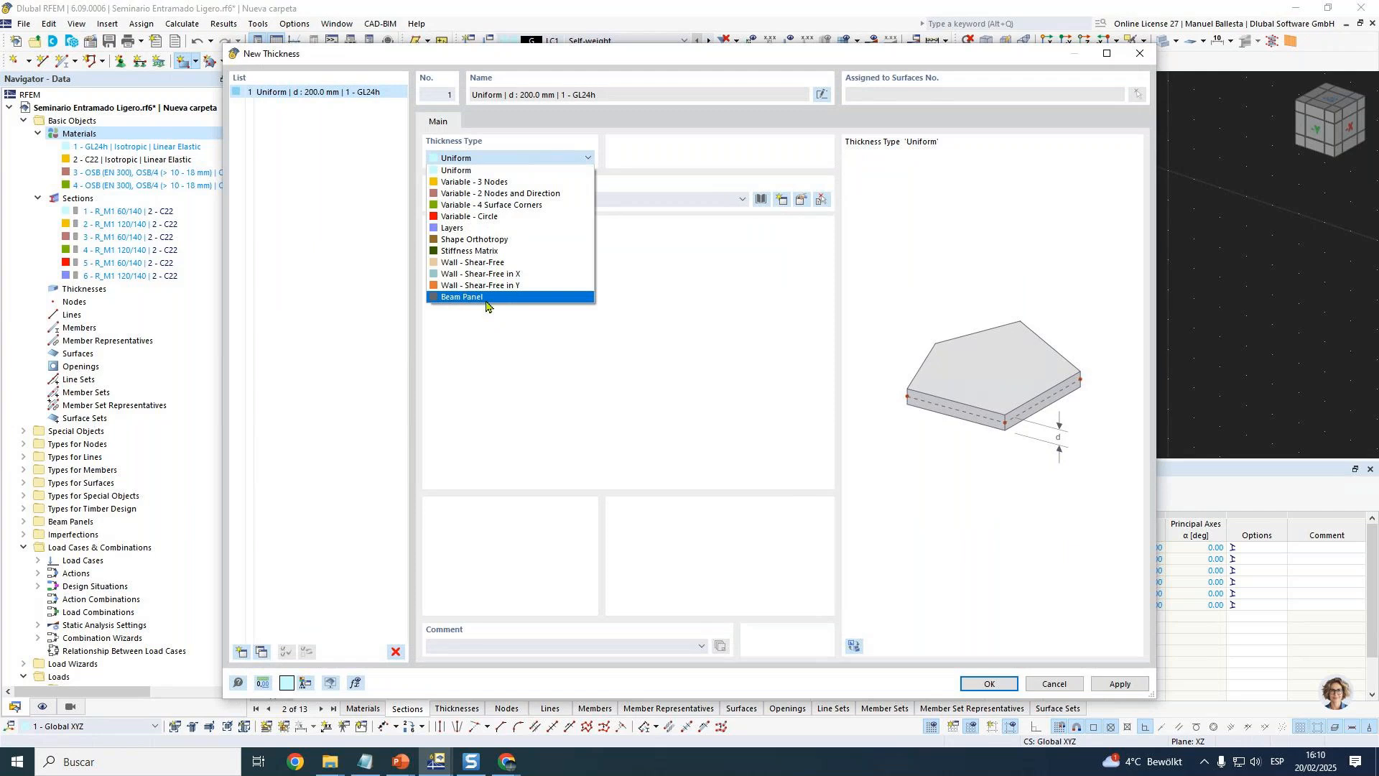
click(486, 297)
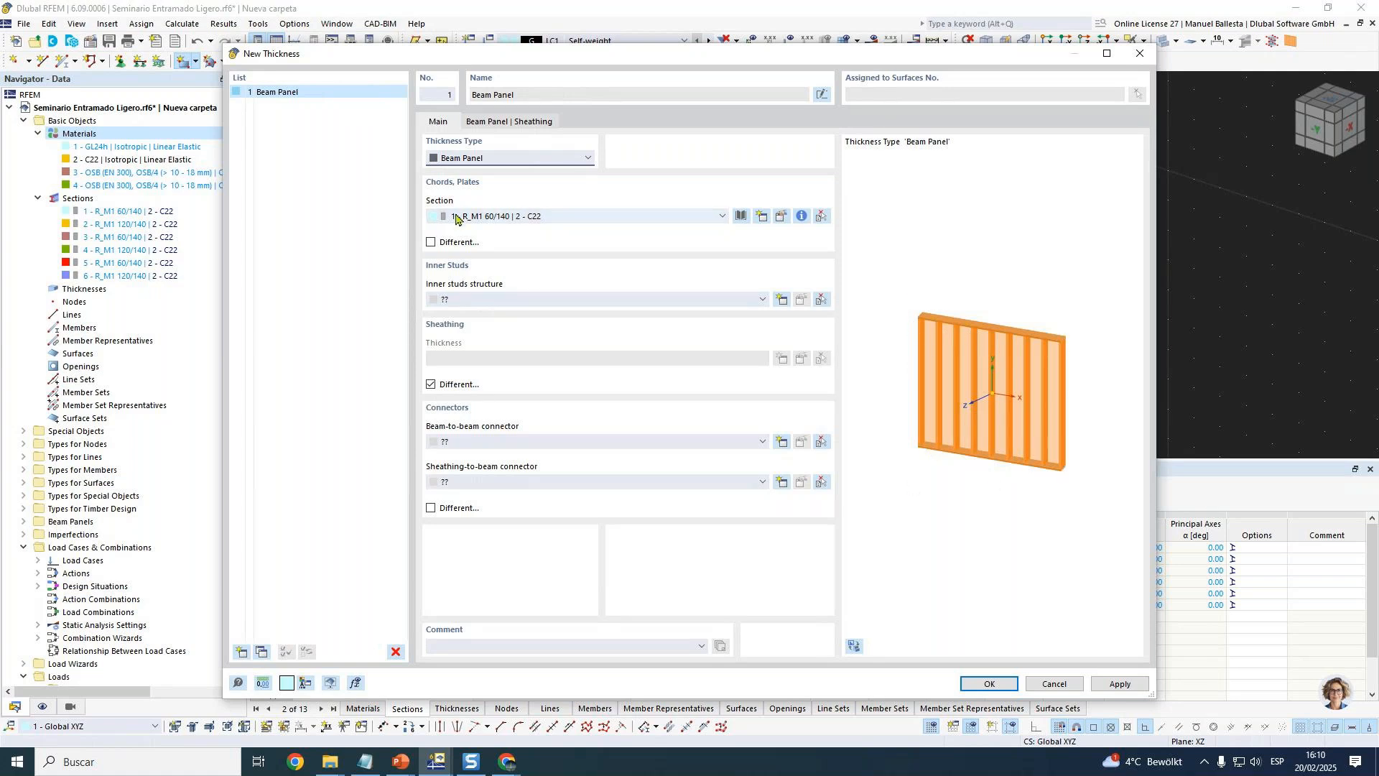
click(500, 222)
click(515, 242)
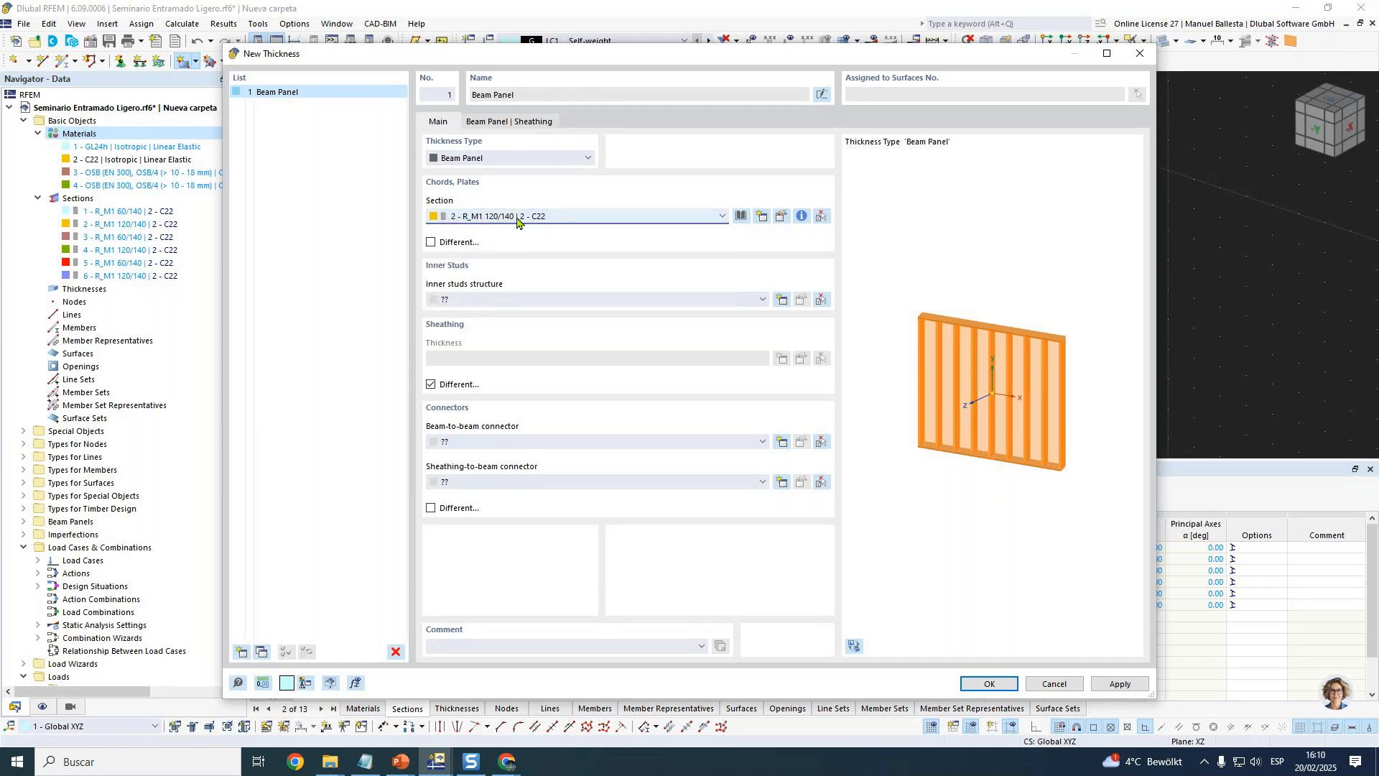
Enable different sections for chords and plates, review the separate plate and chord settings, and disable the option again.
click(431, 243)
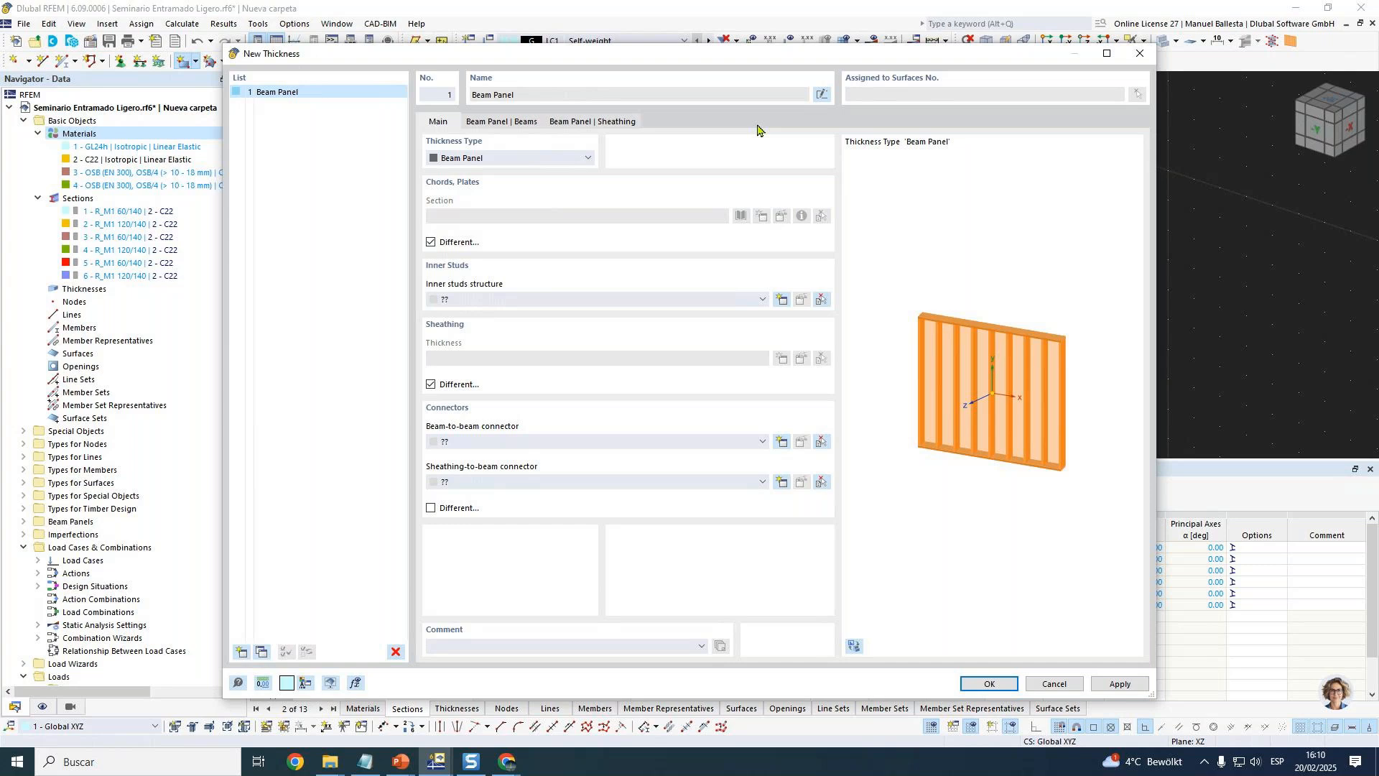
click(521, 125)
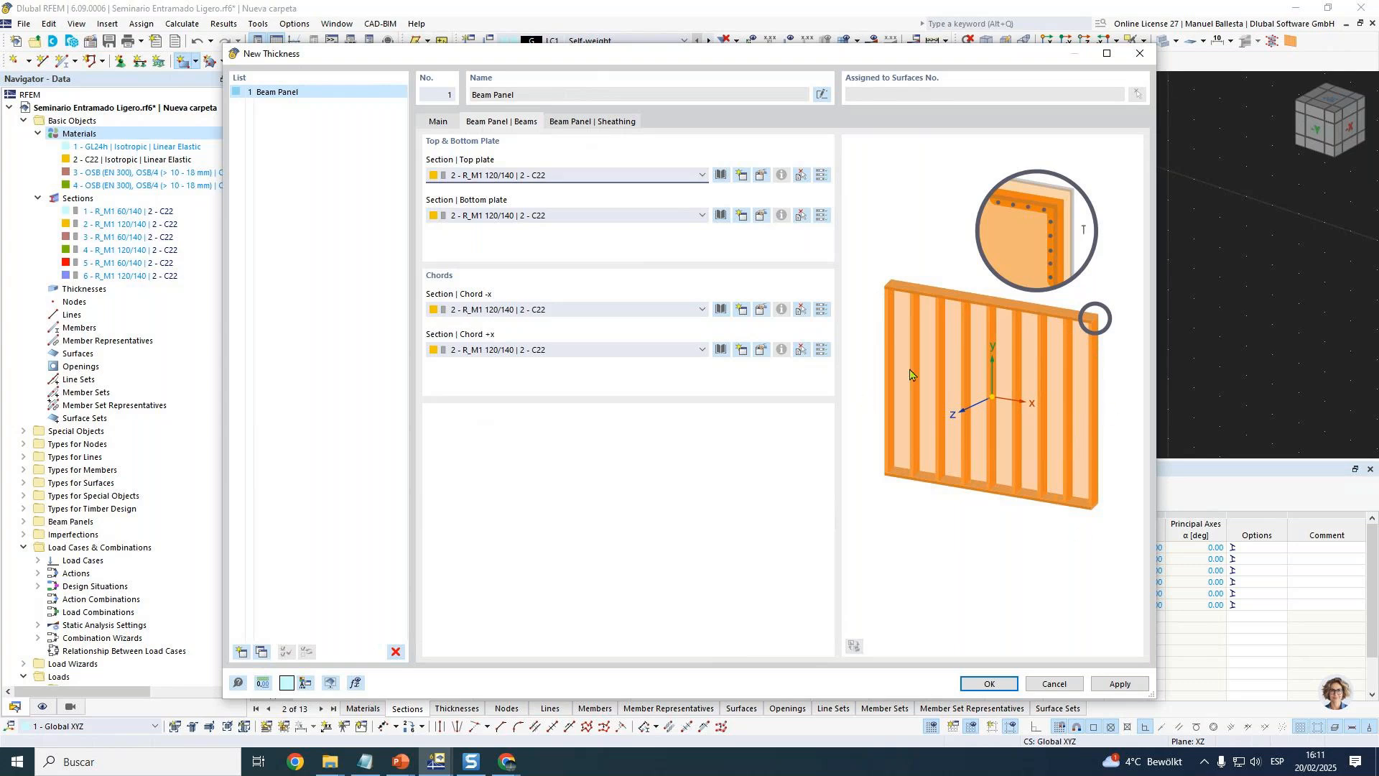
click(438, 124)
click(431, 242)
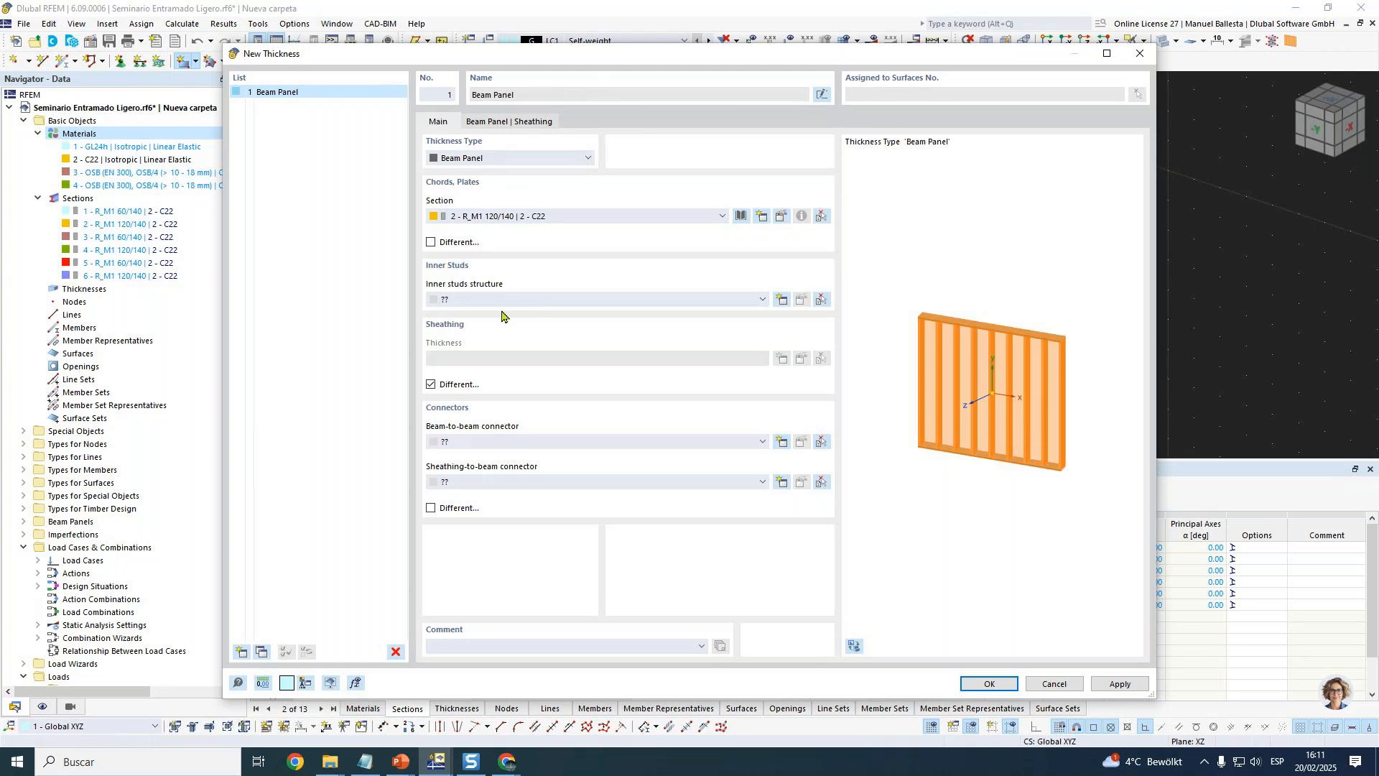
Start a new inner stud structure for the beam panel with section 1 - R_M1 60/140 for the studs.
click(782, 300)
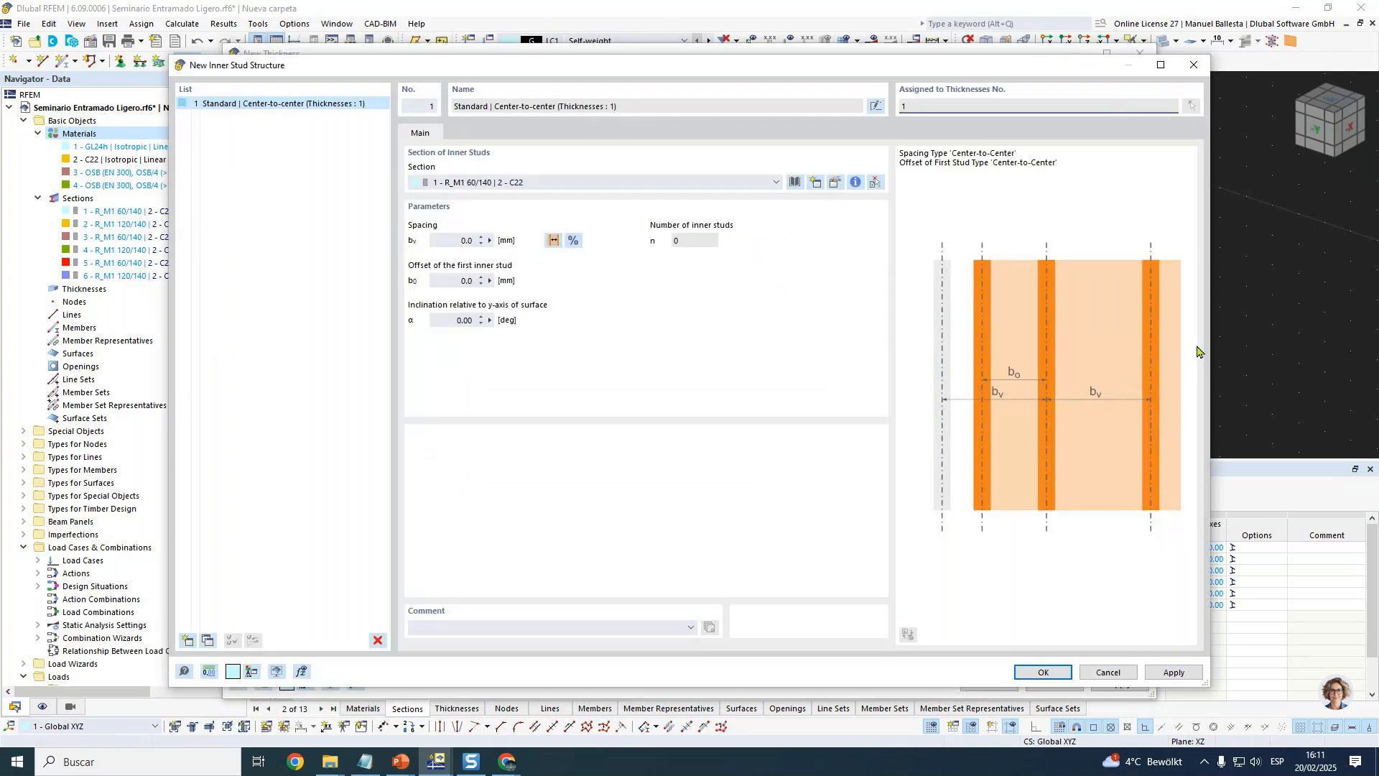
click(511, 181)
click(471, 194)
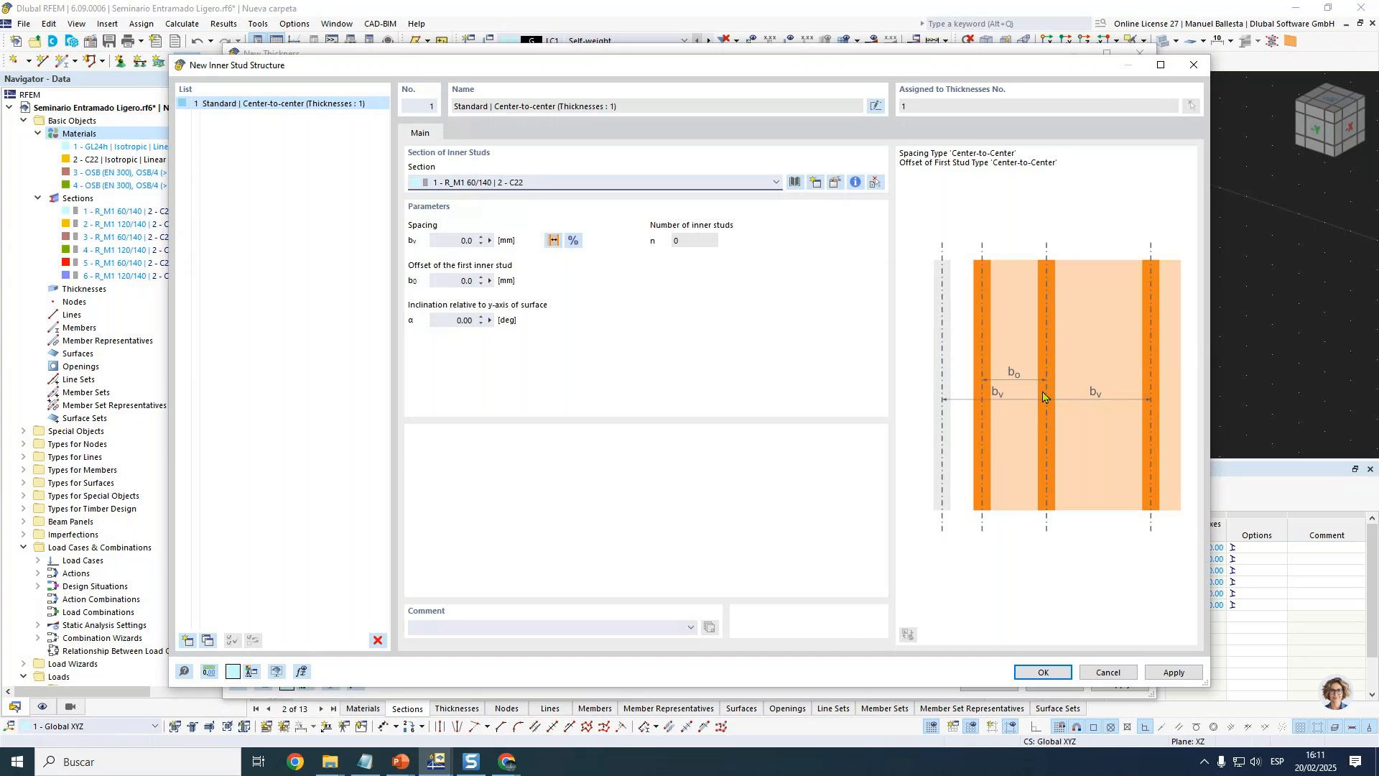
Set the inner stud spacing to 600 mm centre-to-centre and create the stud structure.
click(463, 241)
text(6)
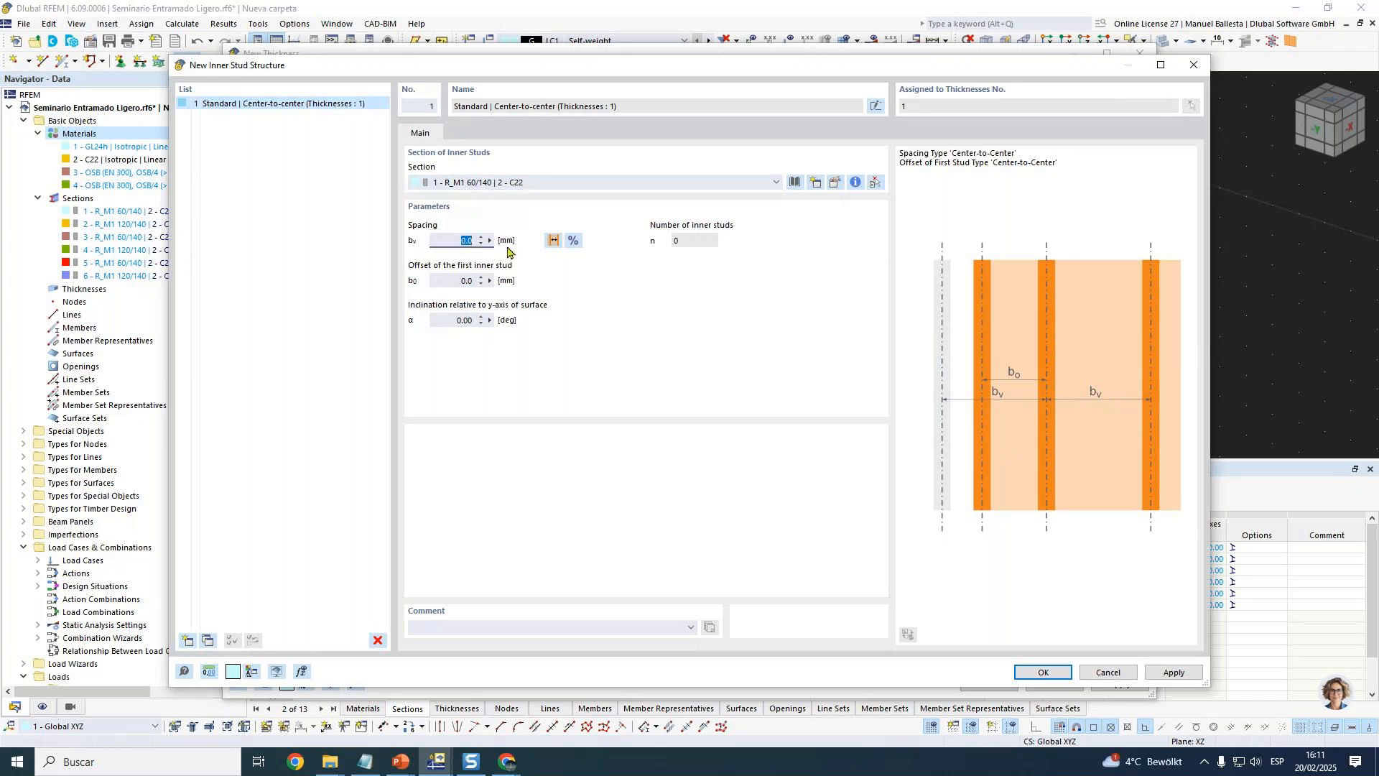
text(00)
click(462, 280)
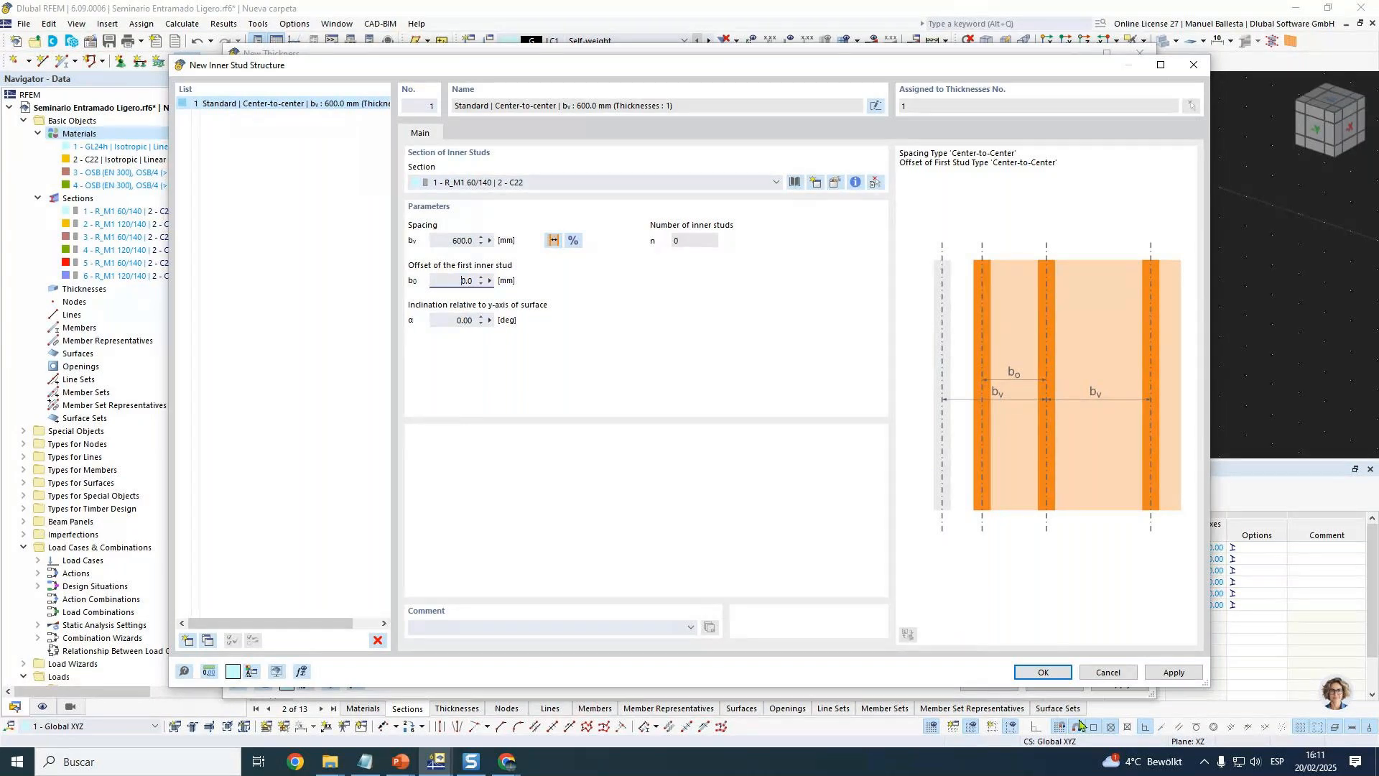
click(1042, 672)
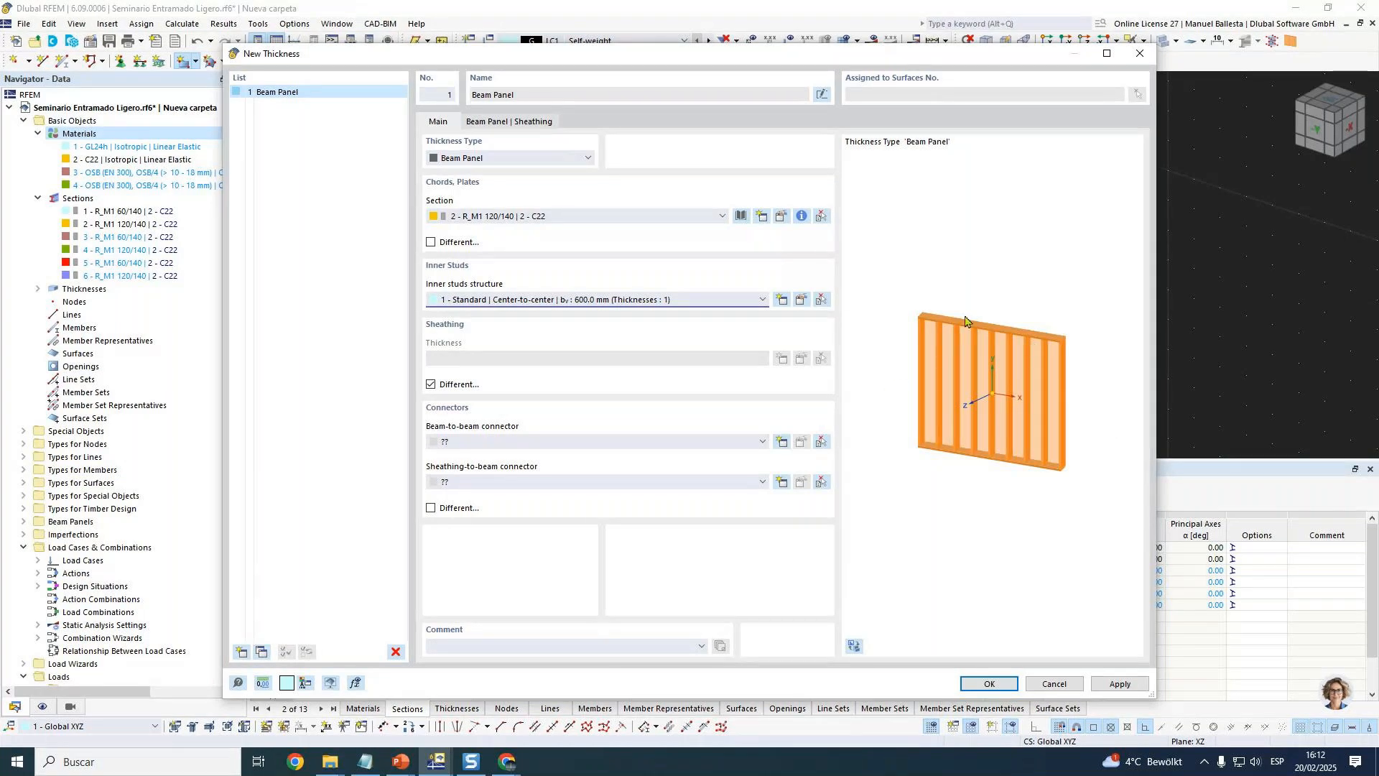
Start a new beam-to-beam connector for the beam panel and set its connector type to User-defined.
click(790, 444)
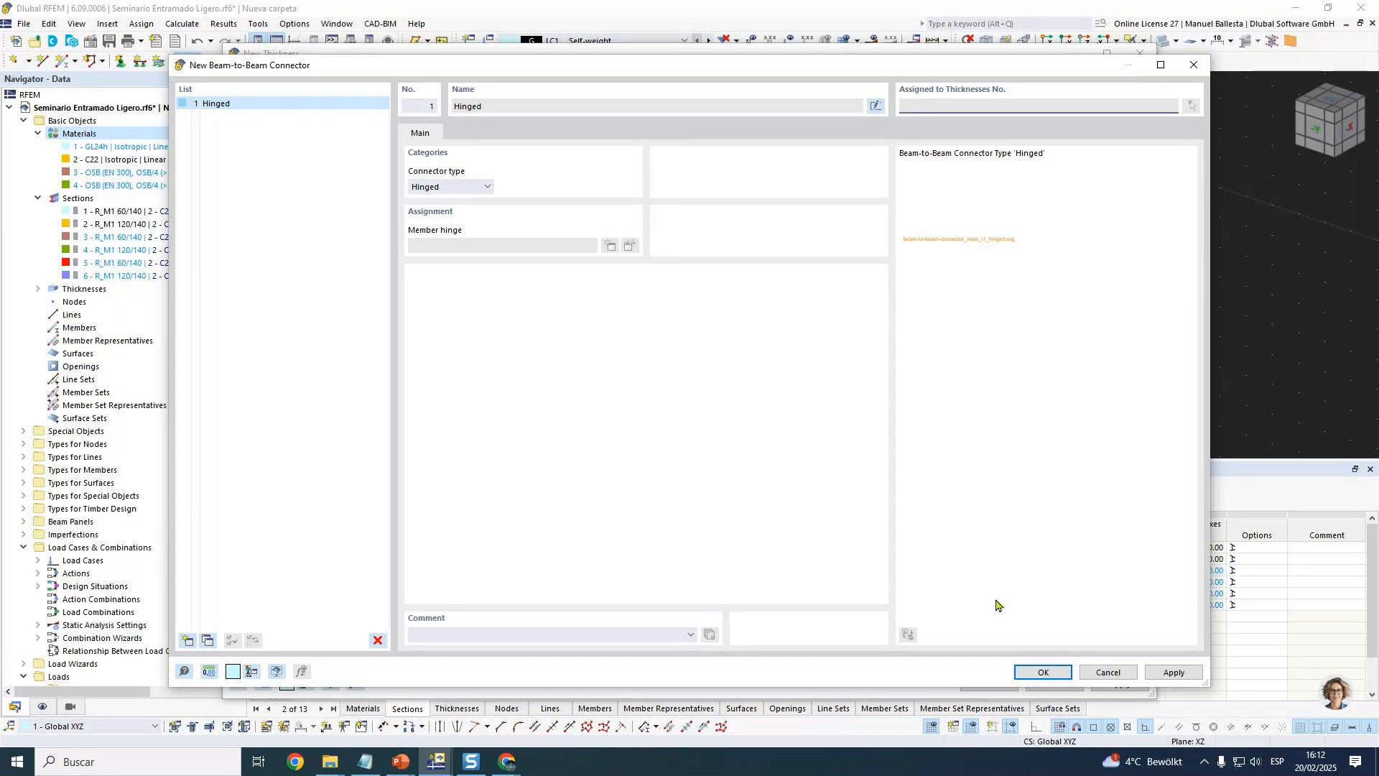
click(474, 188)
click(474, 188)
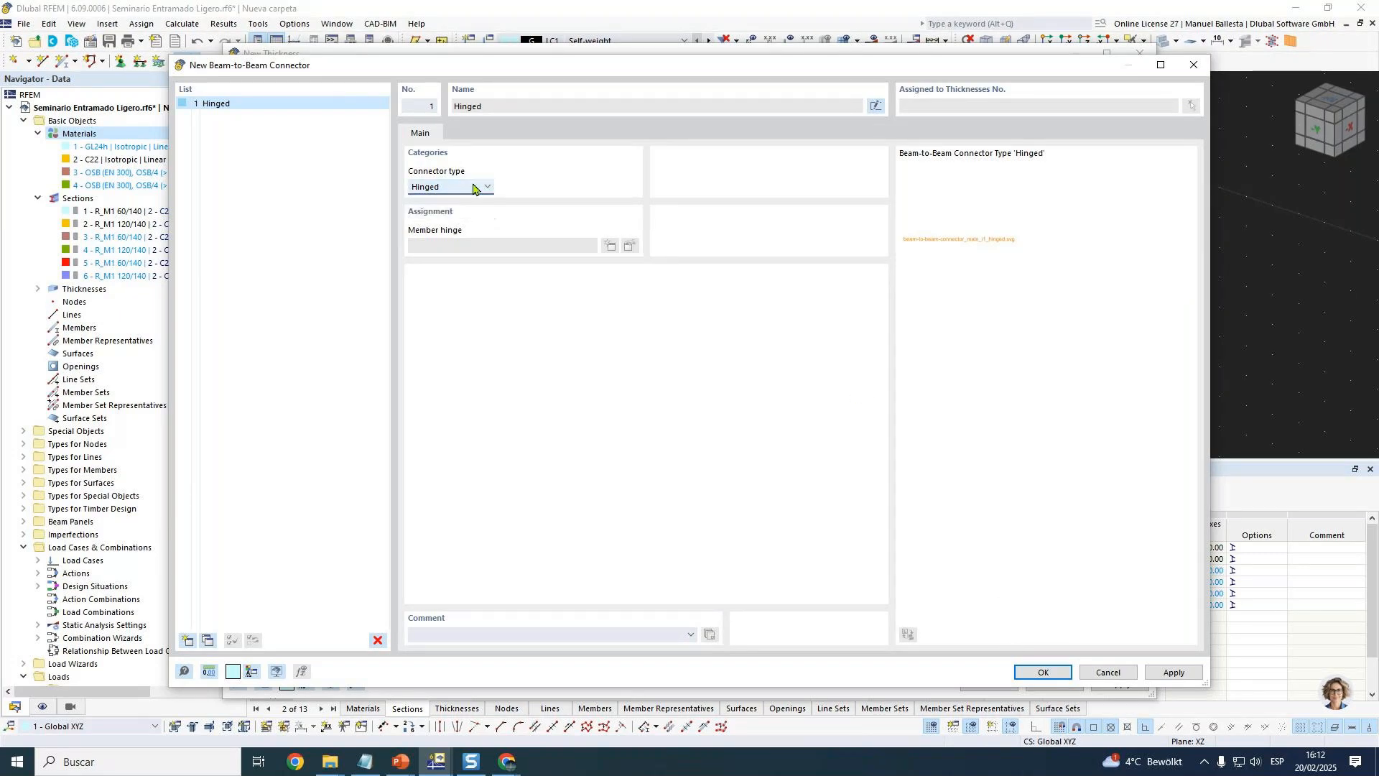
click(474, 188)
click(459, 198)
click(460, 191)
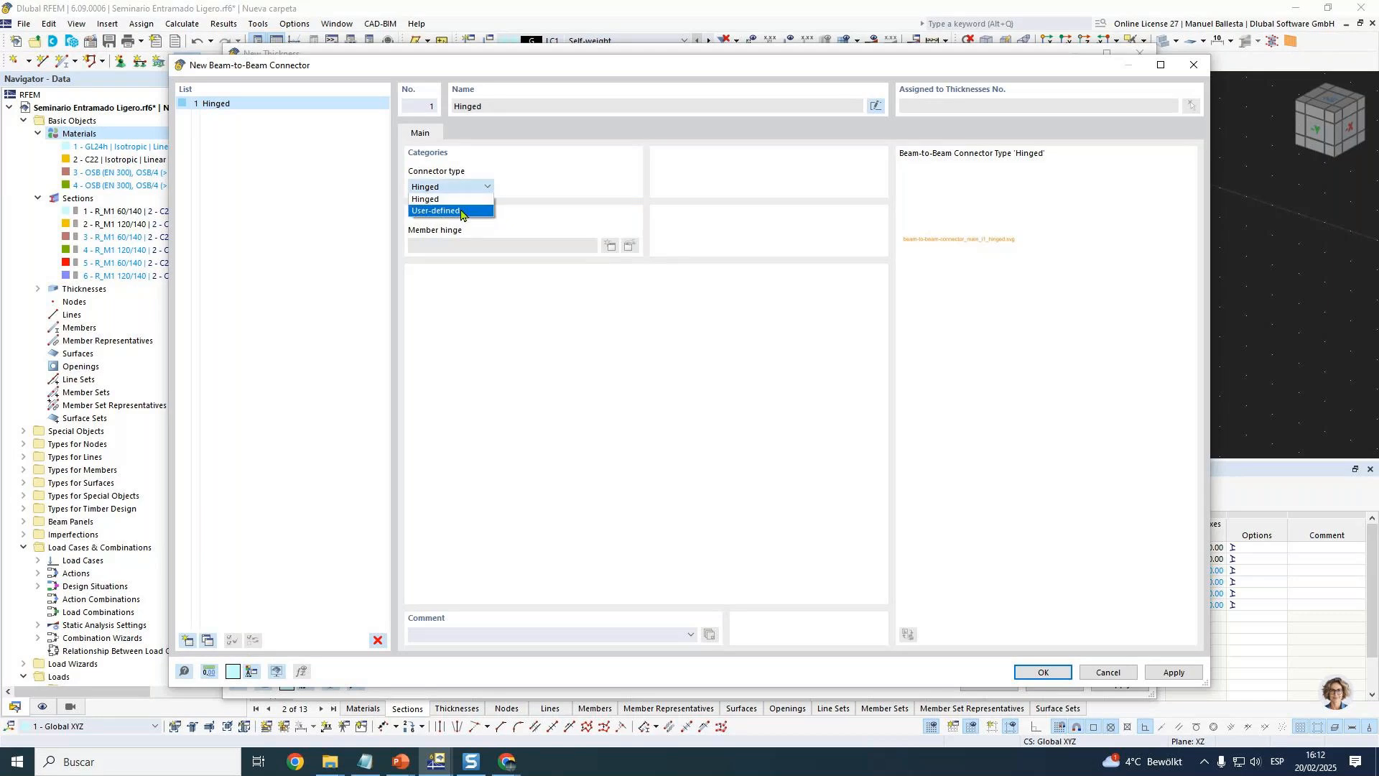
click(461, 213)
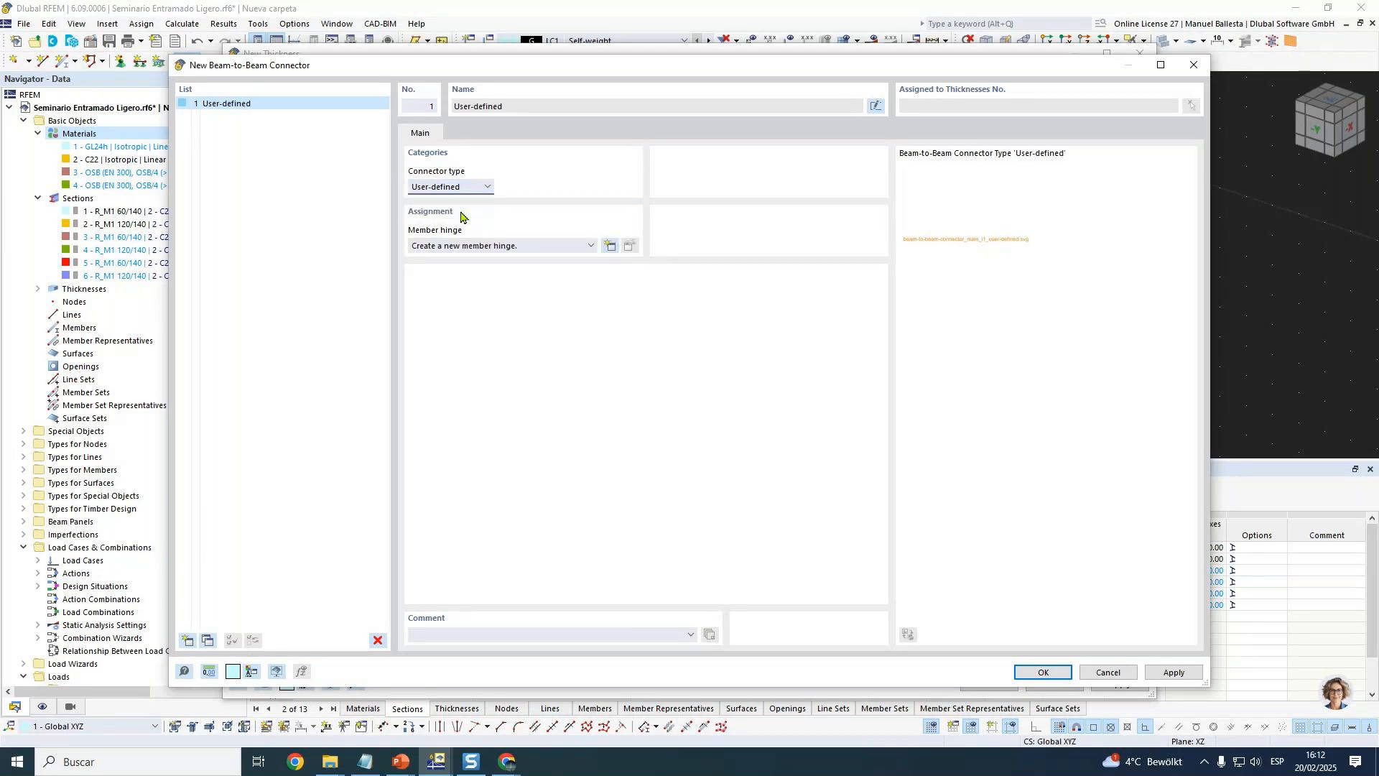
Review the new member hinge settings for the user-defined connector and cancel without creating a hinge.
click(610, 246)
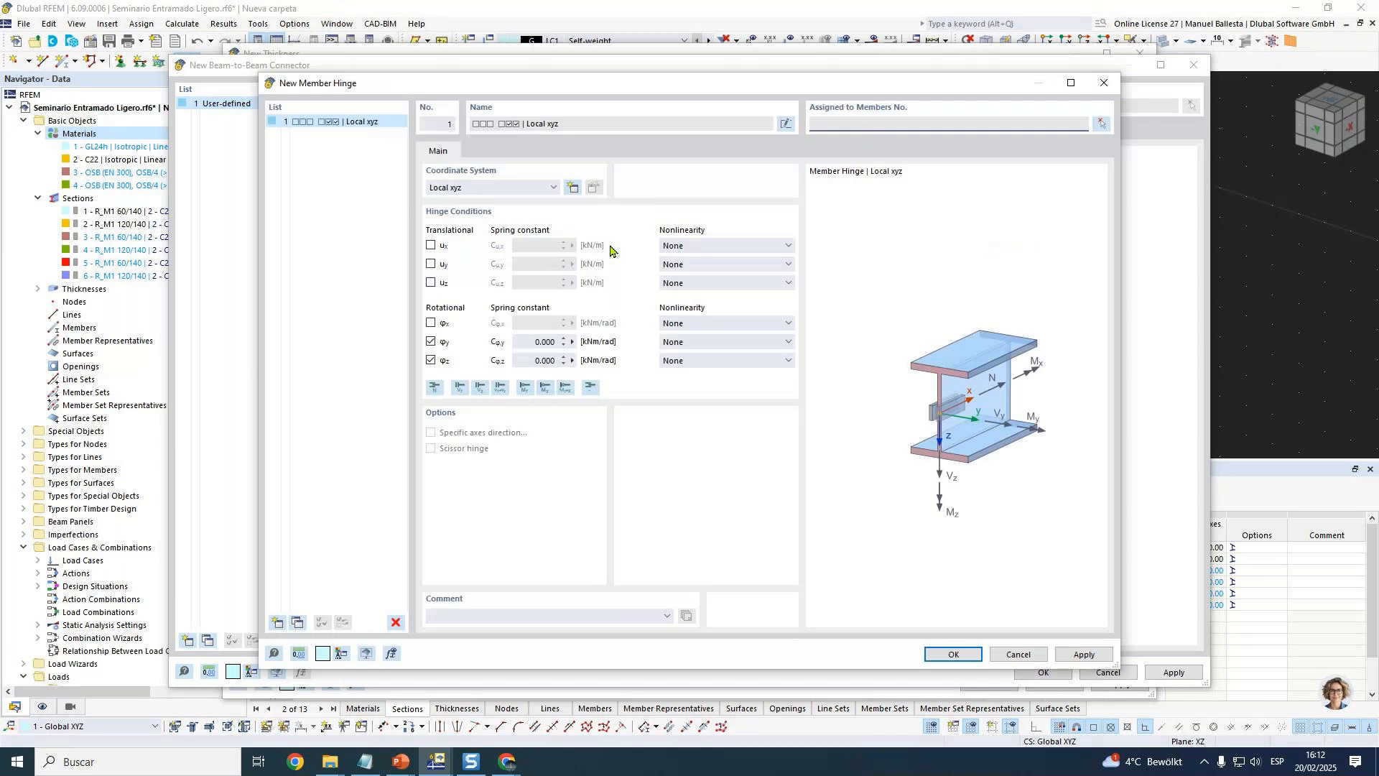
click(528, 345)
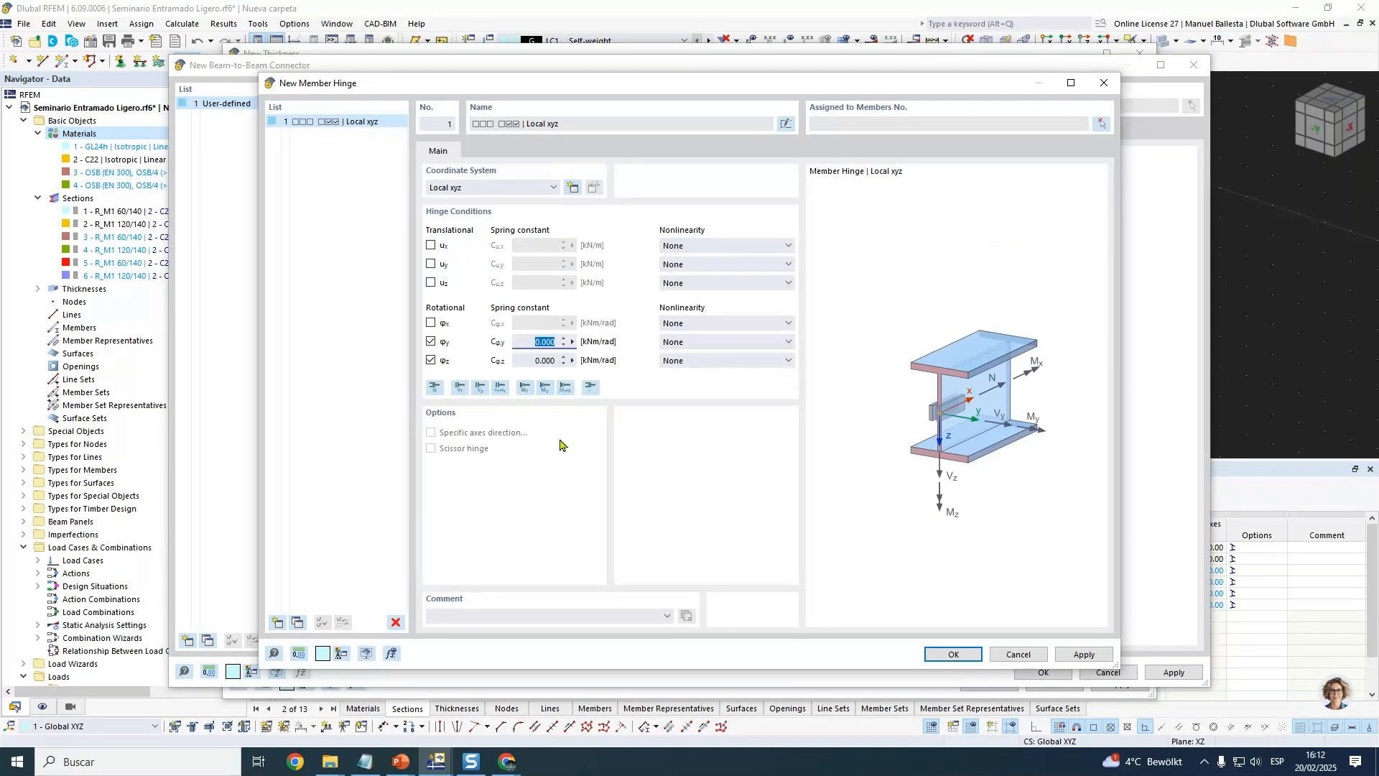
click(1021, 654)
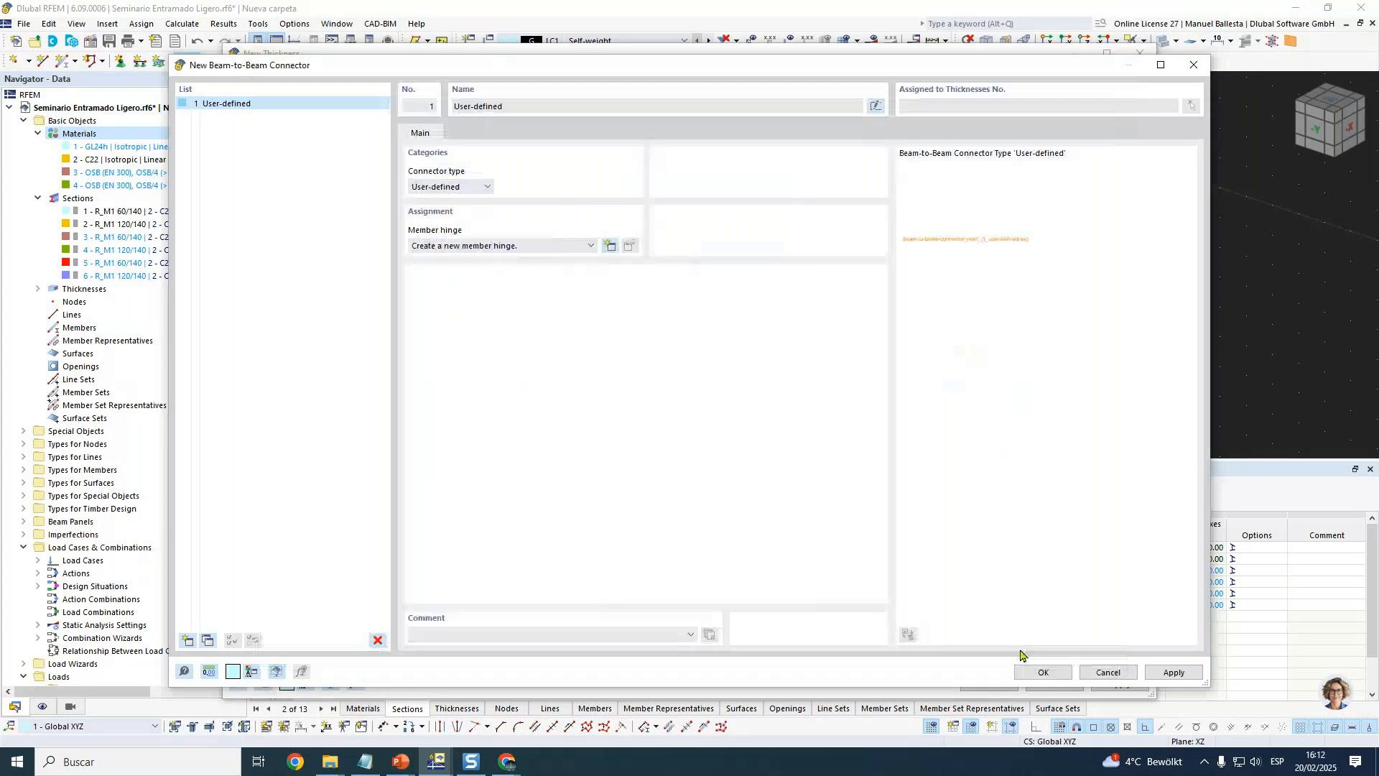
Set the beam-to-beam connector type to Hinged and create the connector.
click(462, 189)
click(442, 201)
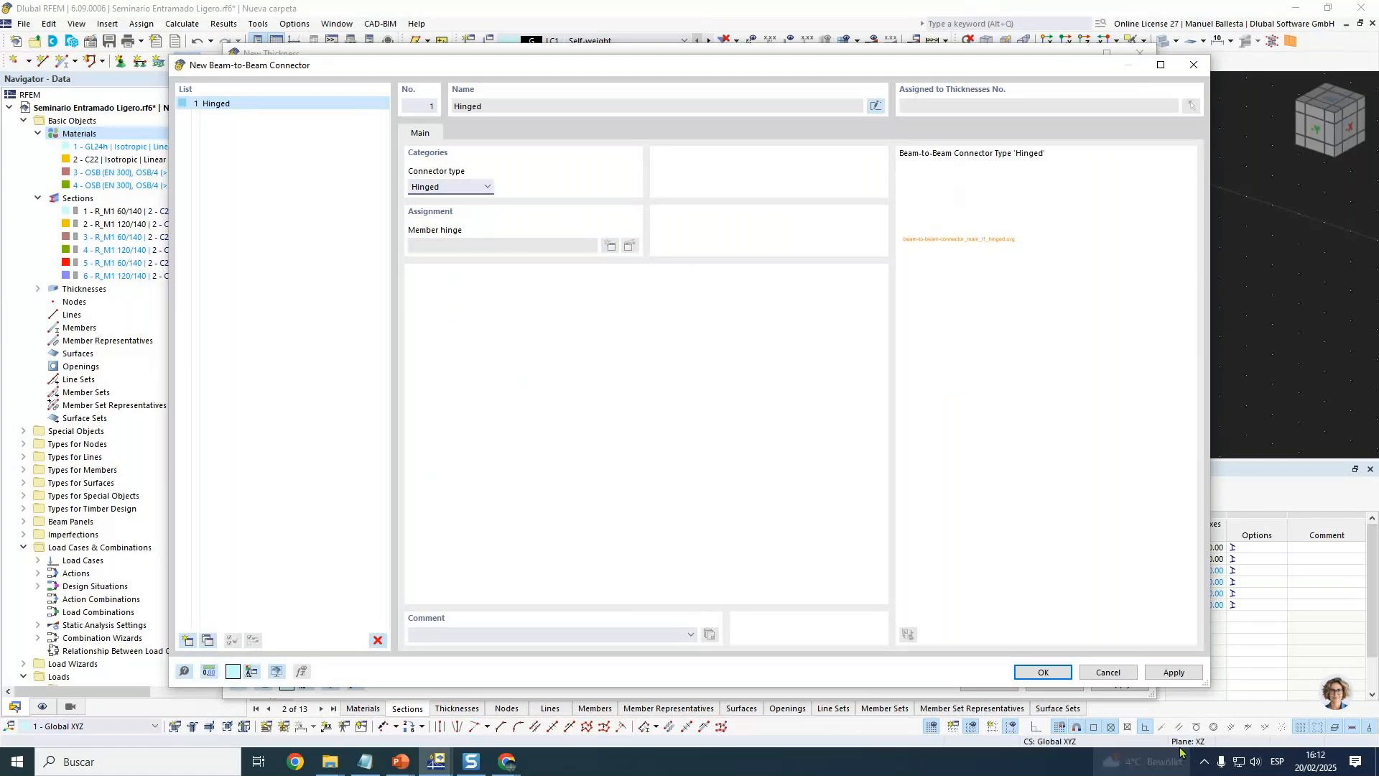
click(1042, 673)
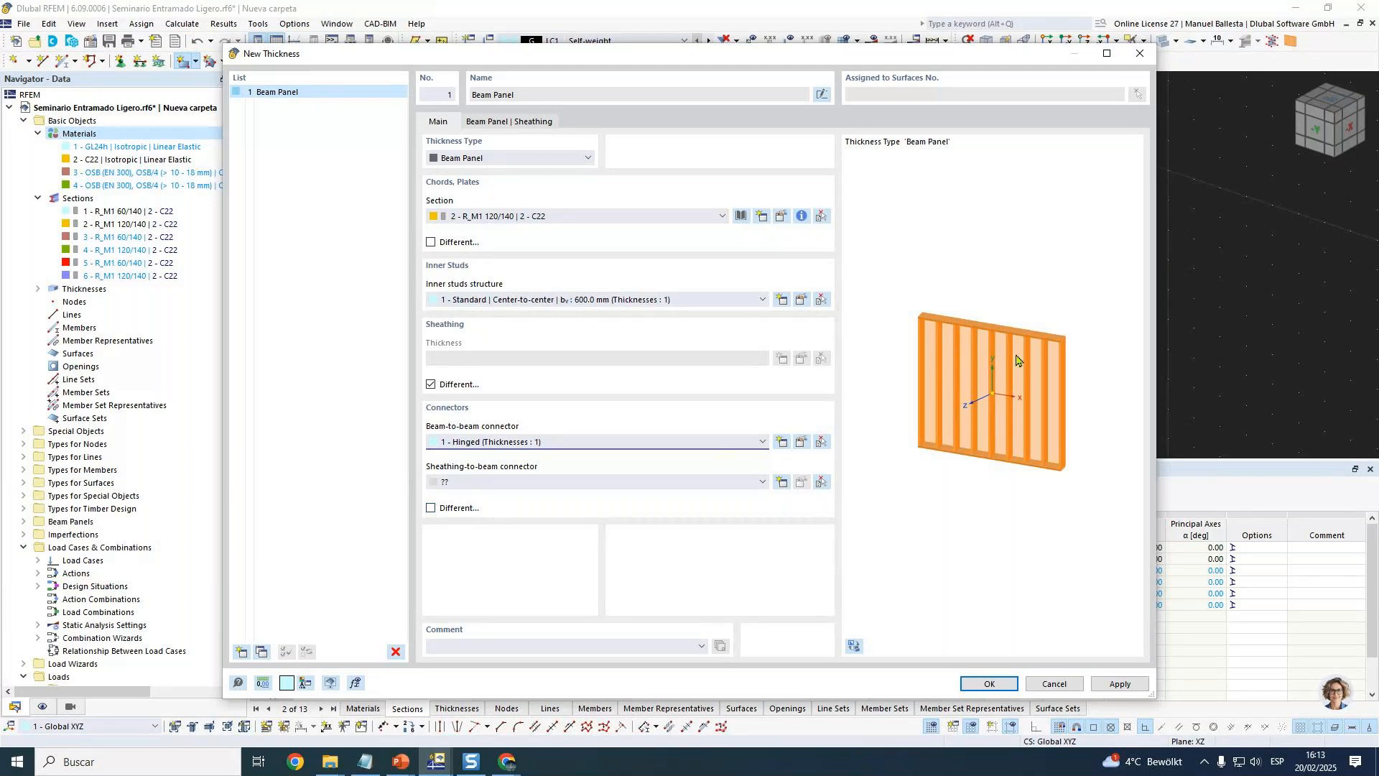
Start a new sheathing-to-beam connector, compare the User-defined and Nail options, and set its connector type to Staple.
click(781, 482)
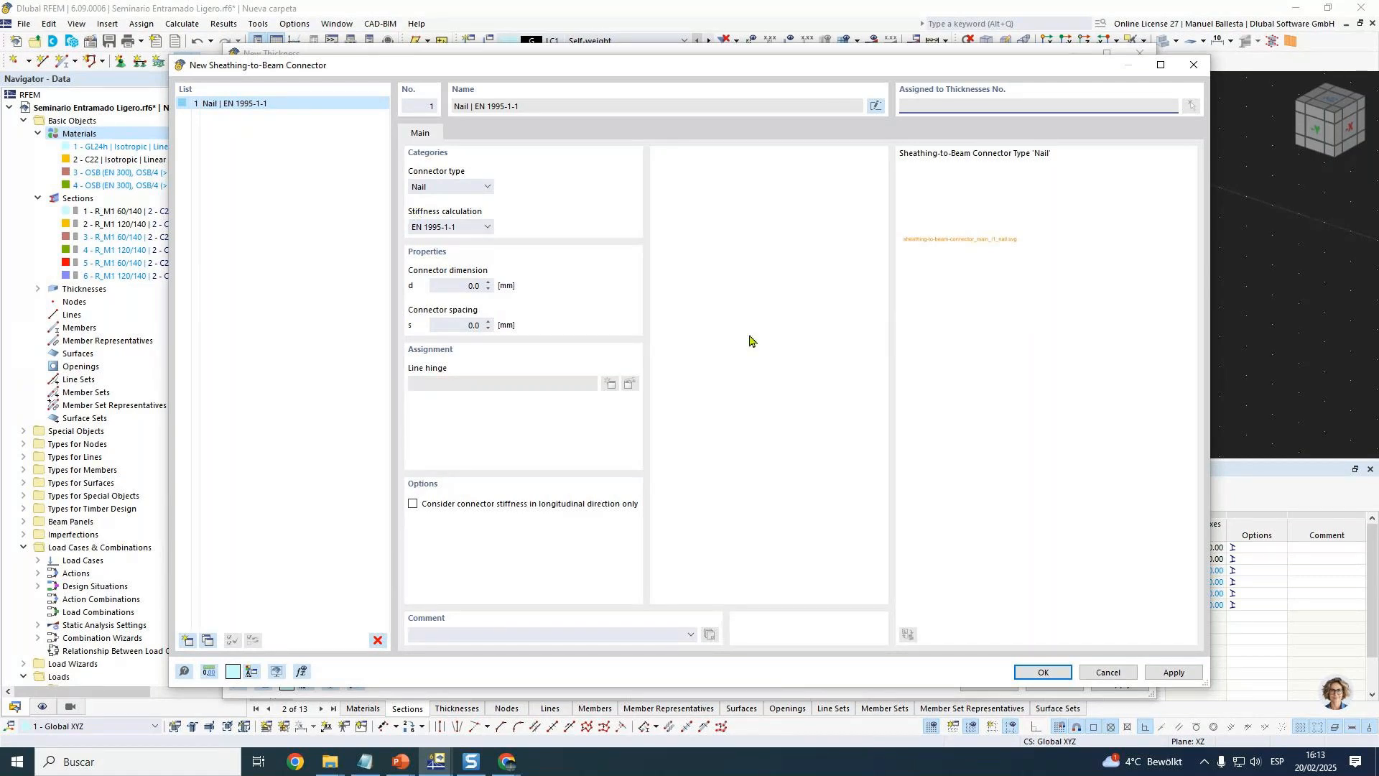
click(446, 189)
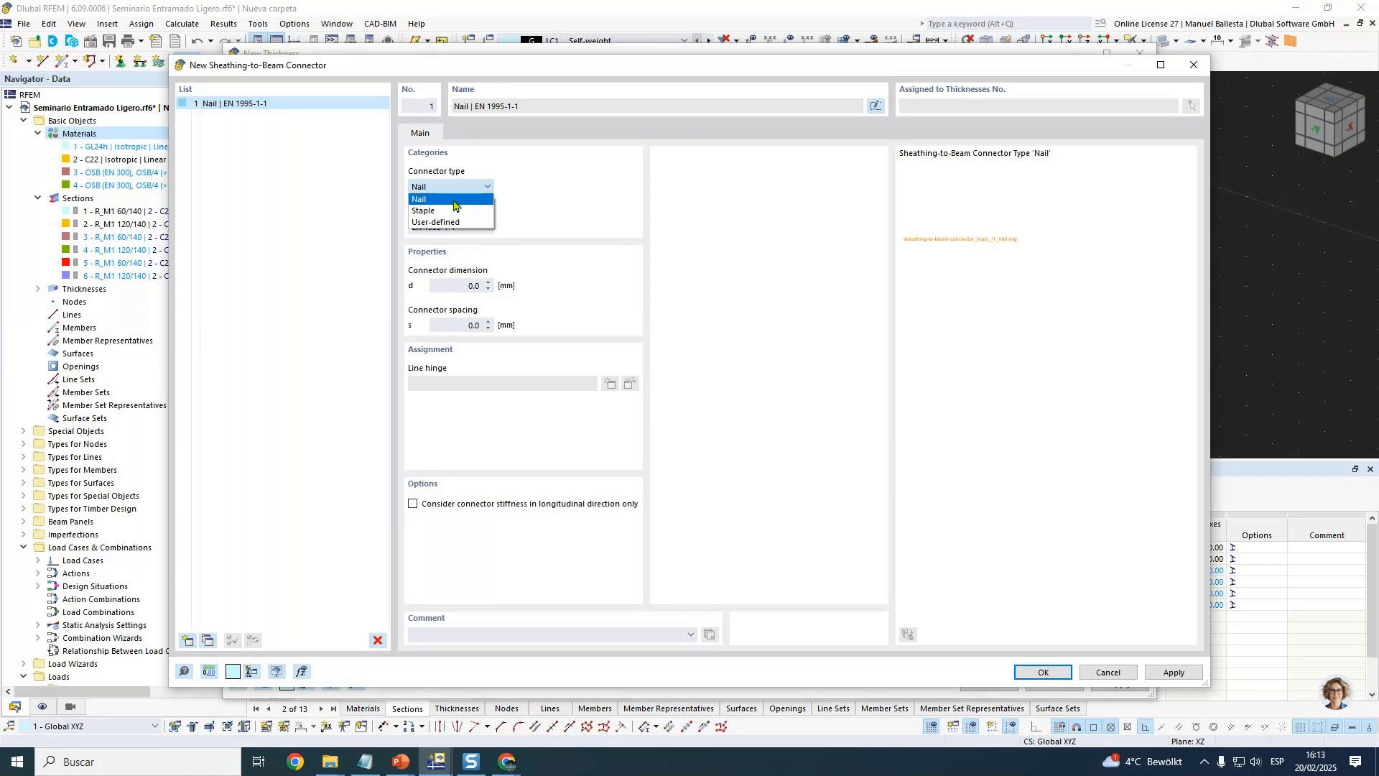
click(438, 222)
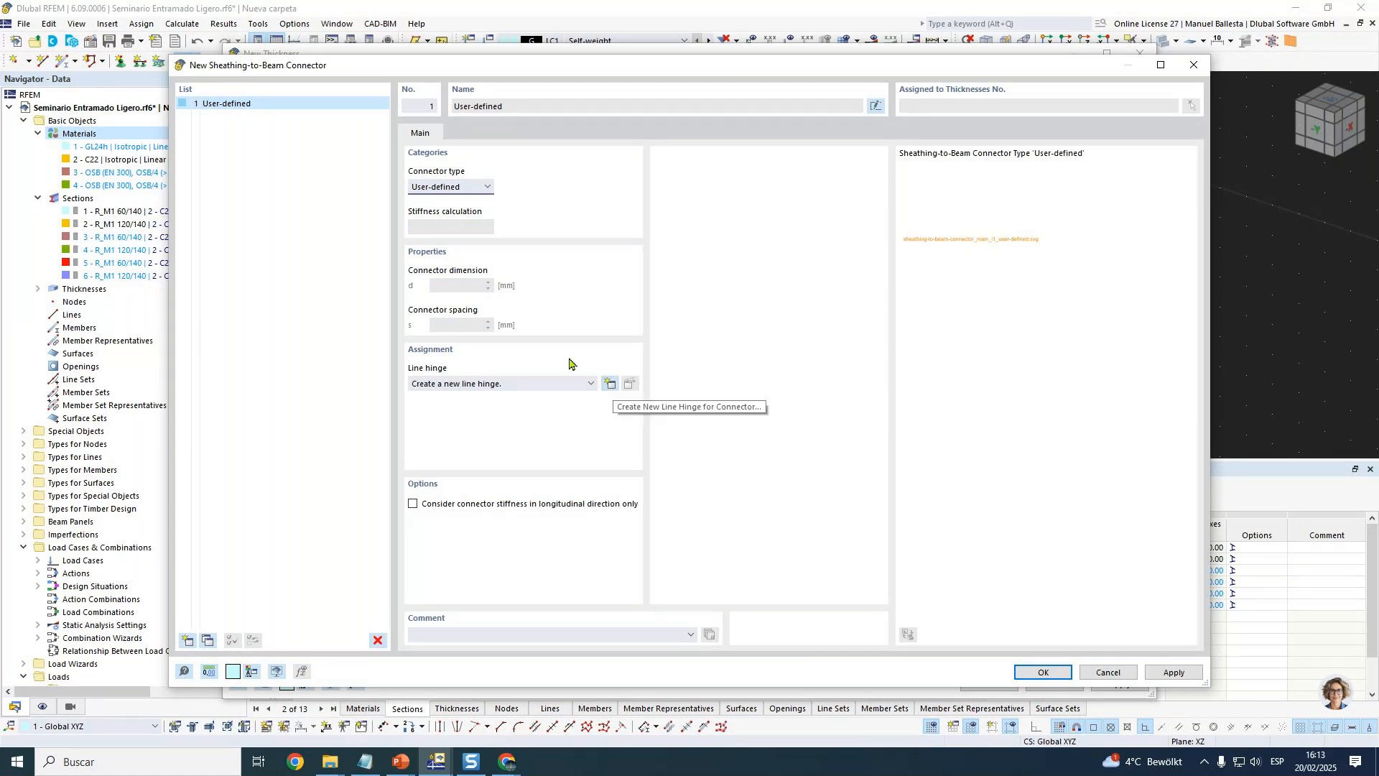
click(451, 187)
click(438, 201)
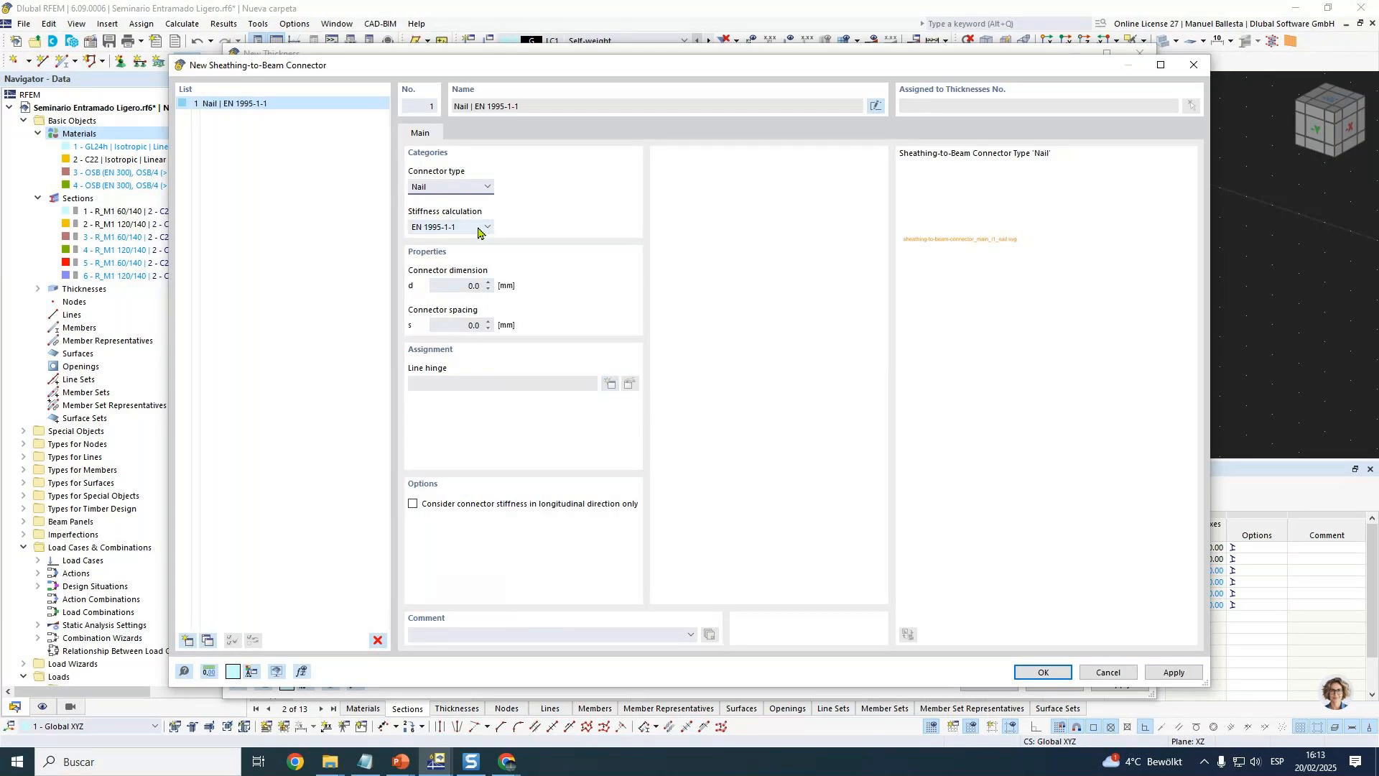
click(467, 286)
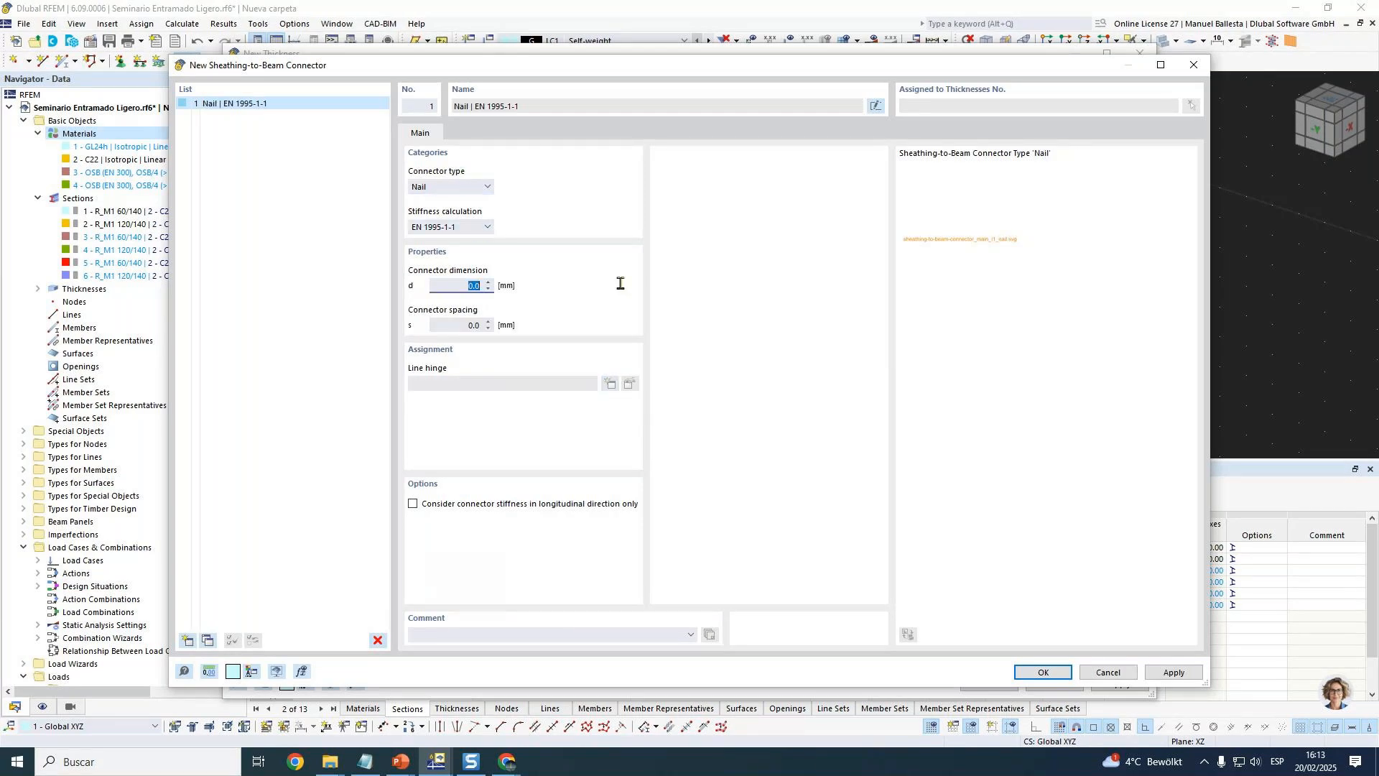
click(419, 189)
click(422, 211)
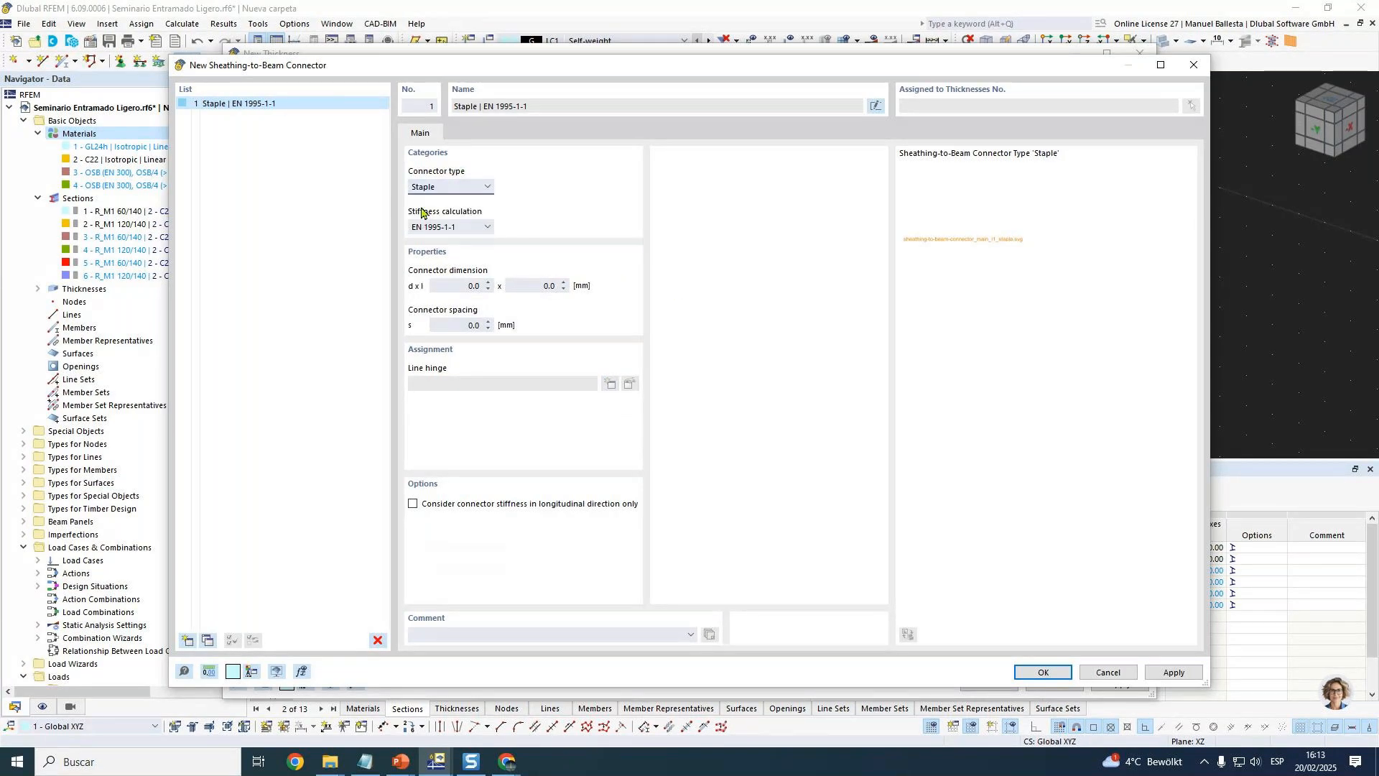
Set the staple dimensions to 1.5 x 150 mm with 50 mm spacing and create the sheathing-to-beam connector.
click(467, 286)
text(1.5)
click(535, 286)
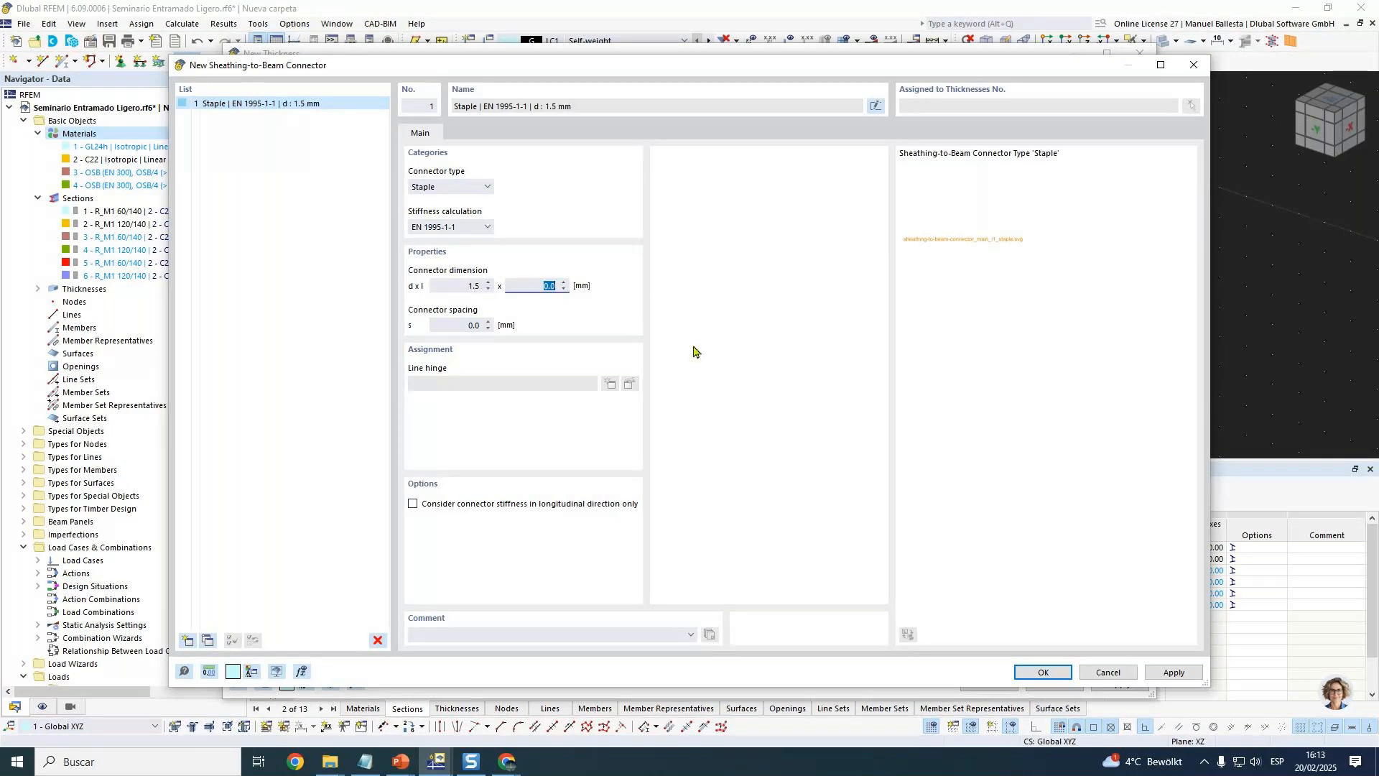
text(150)
click(454, 331)
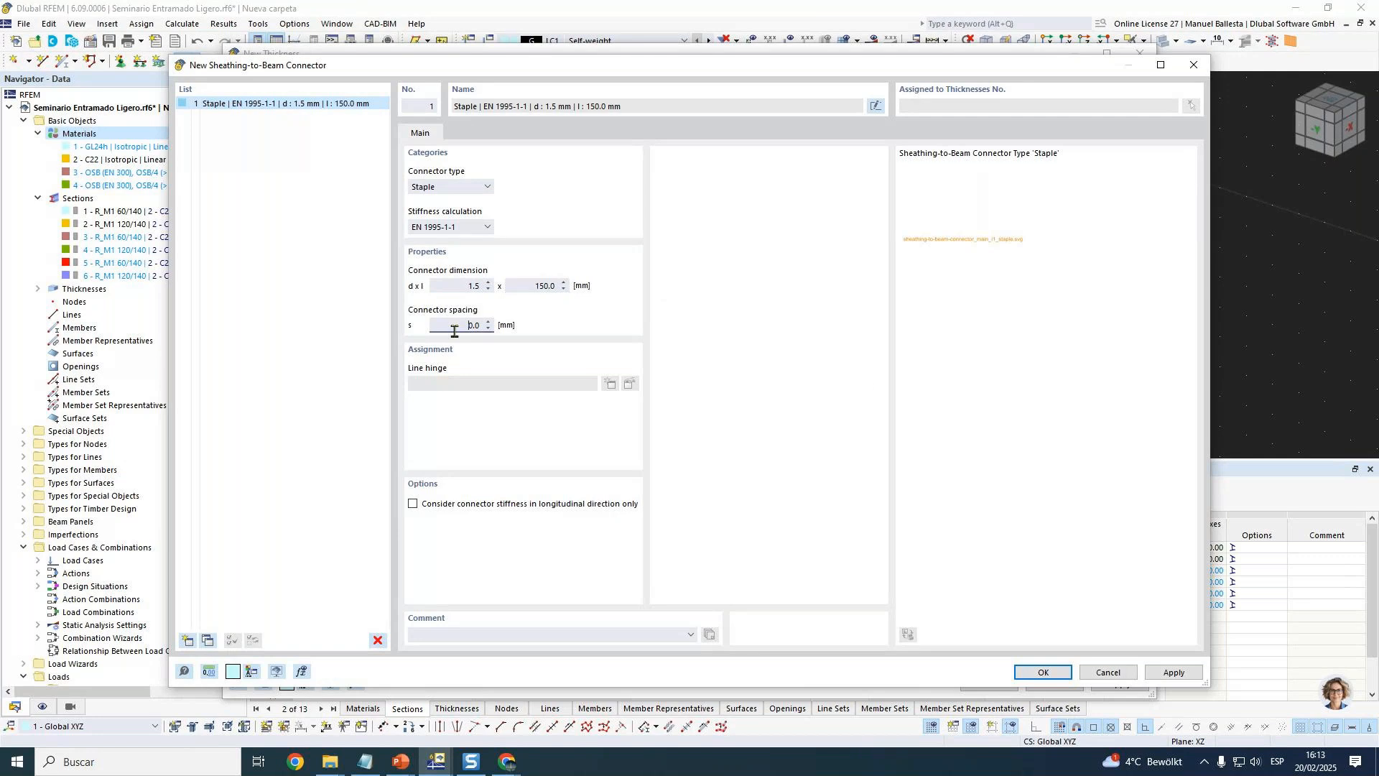
double_click(456, 325)
text(50)
click(1062, 675)
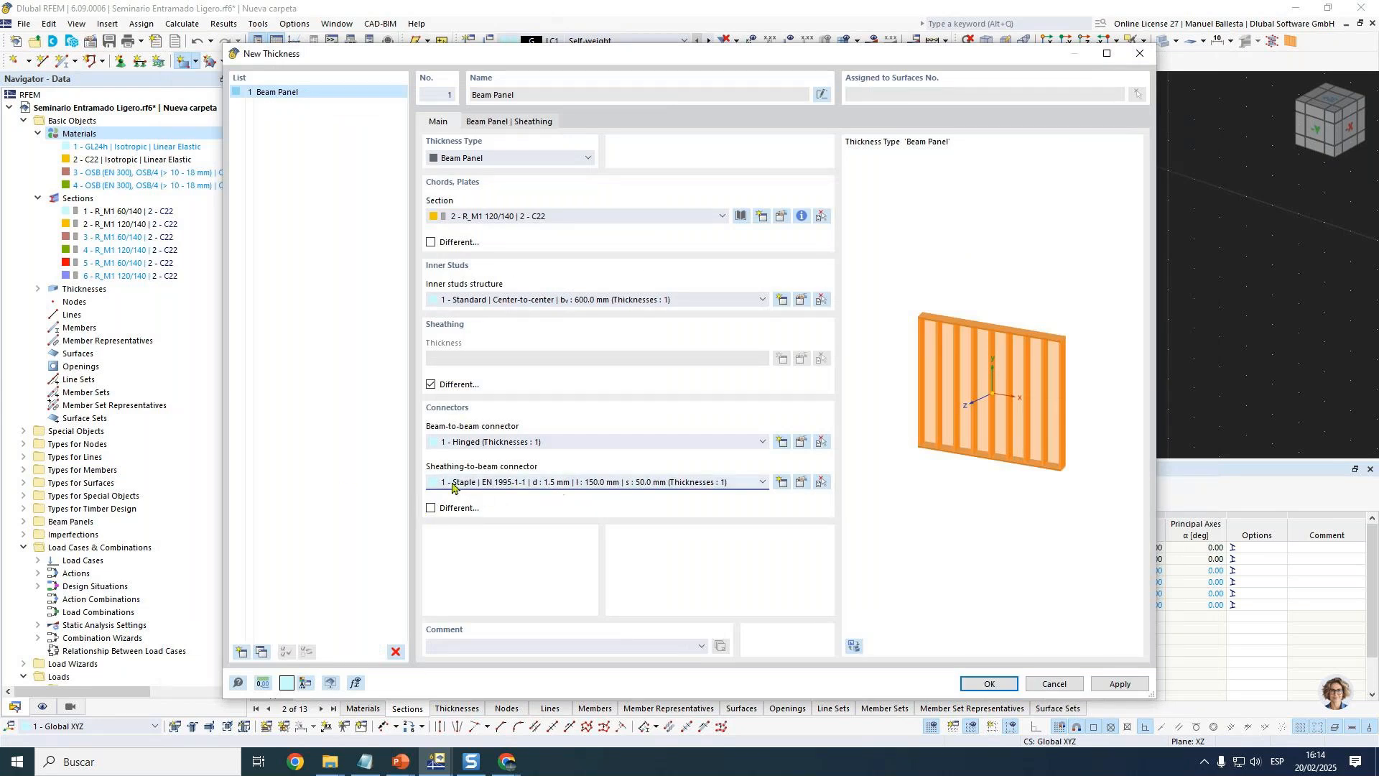
Enable different connectors, review the separate beam-to-beam and sheathing-to-beam assignments, and disable the option again.
click(430, 508)
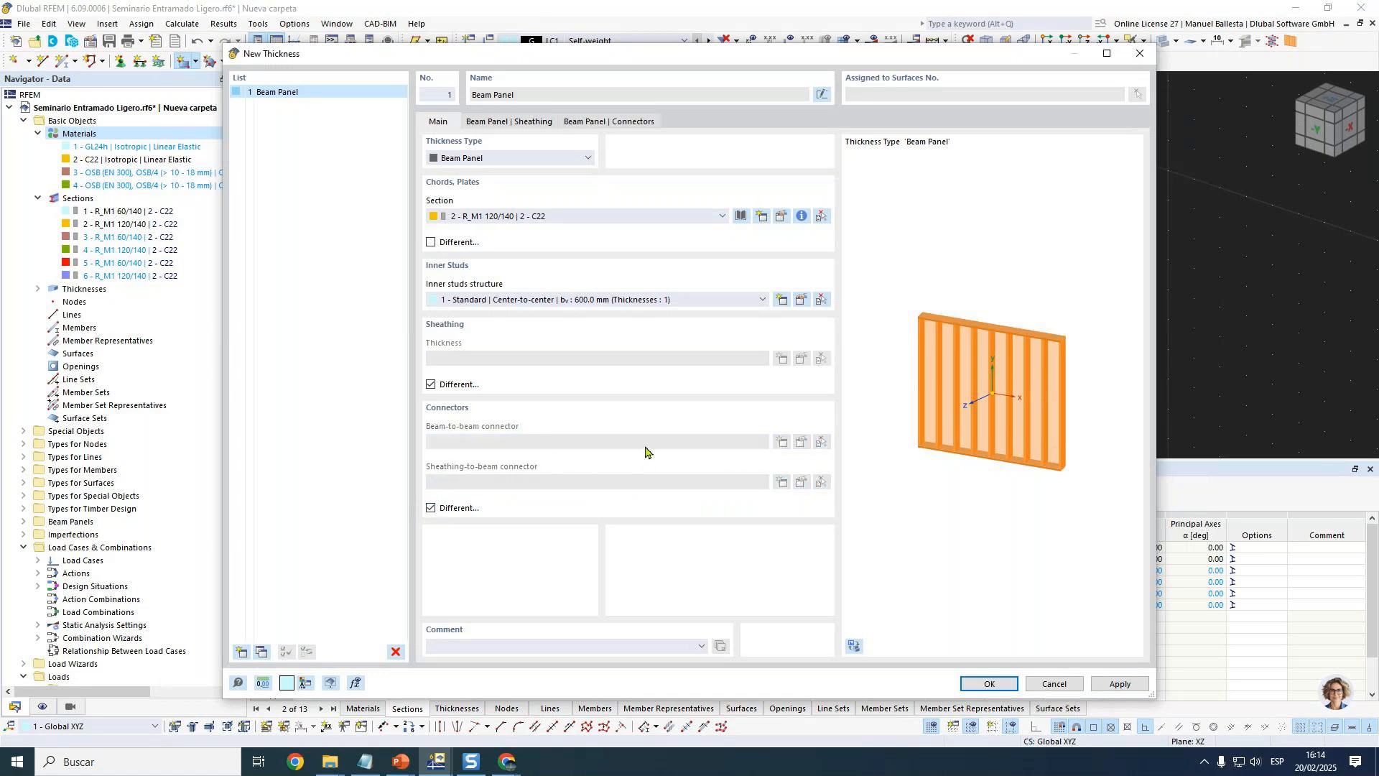
click(586, 118)
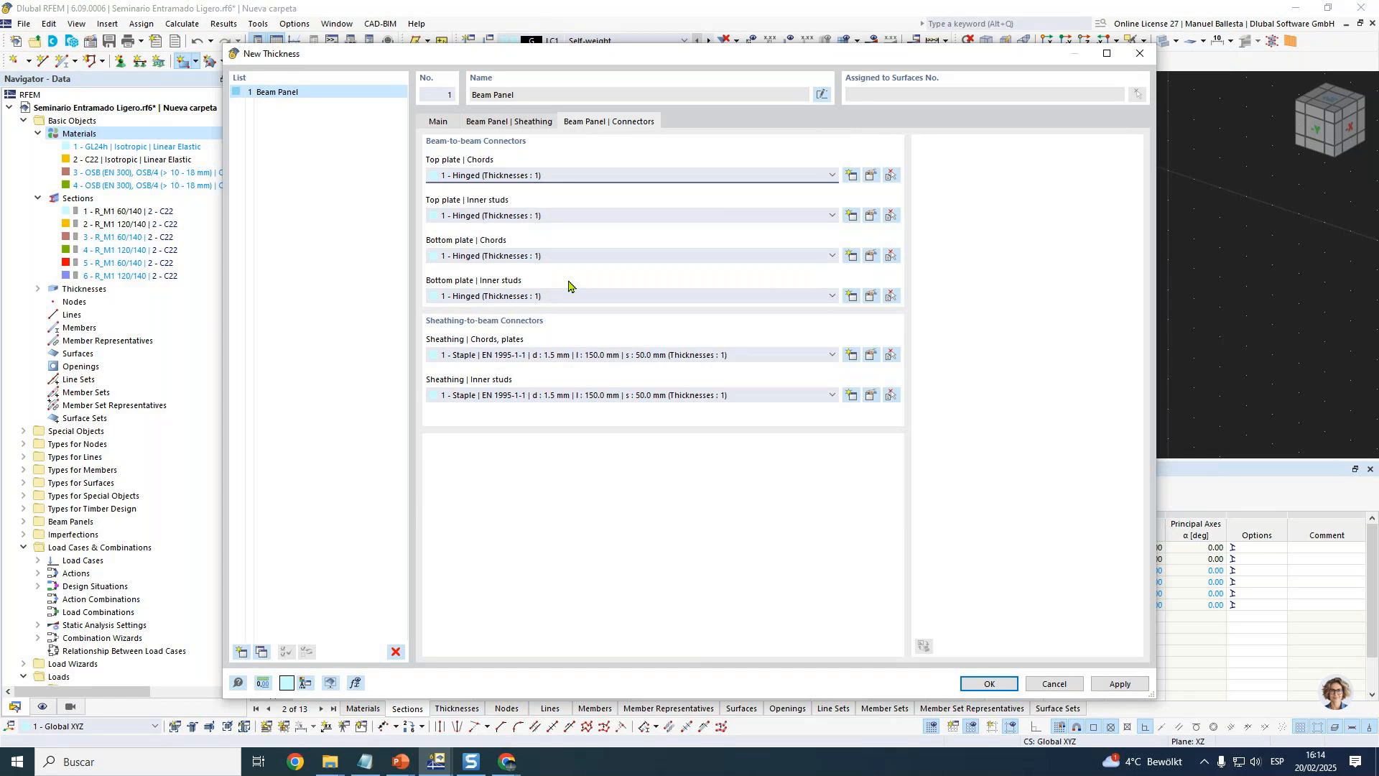
click(440, 122)
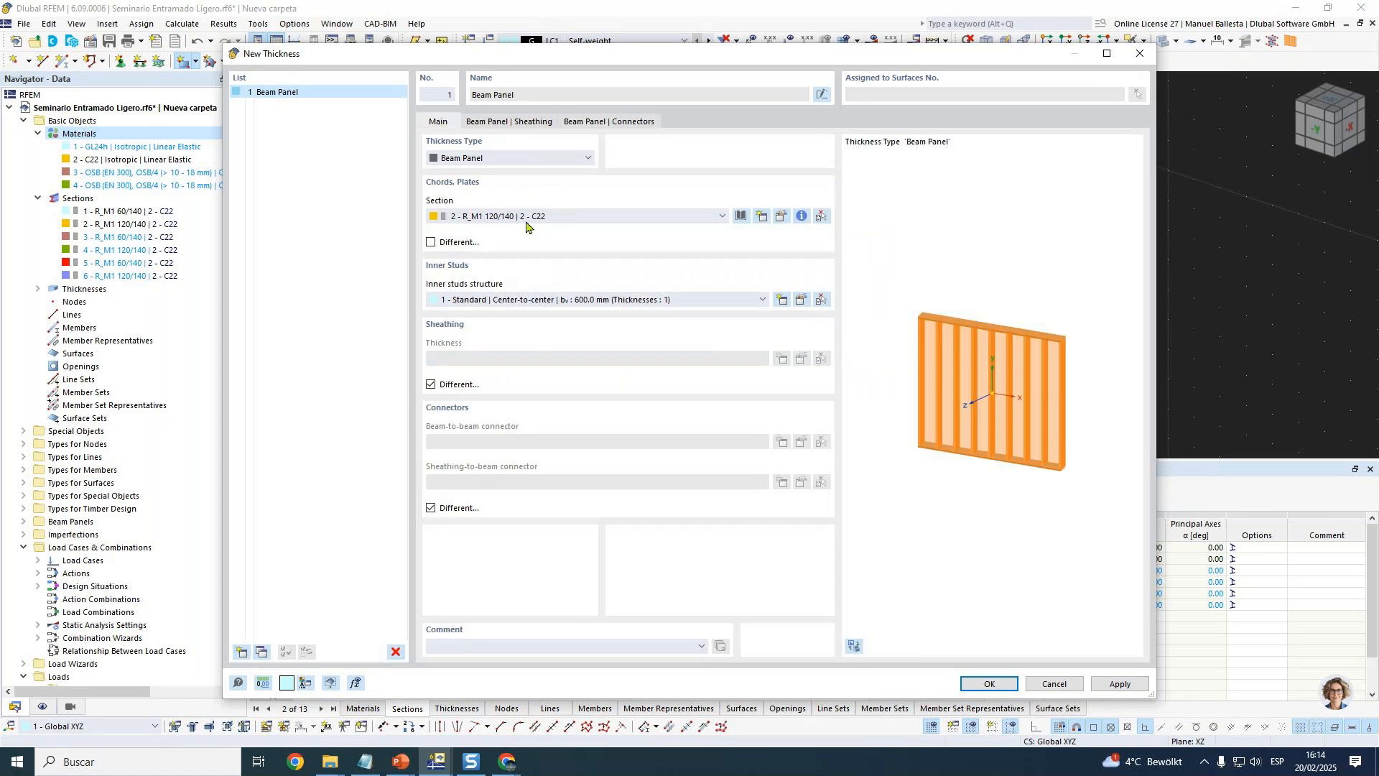
click(431, 508)
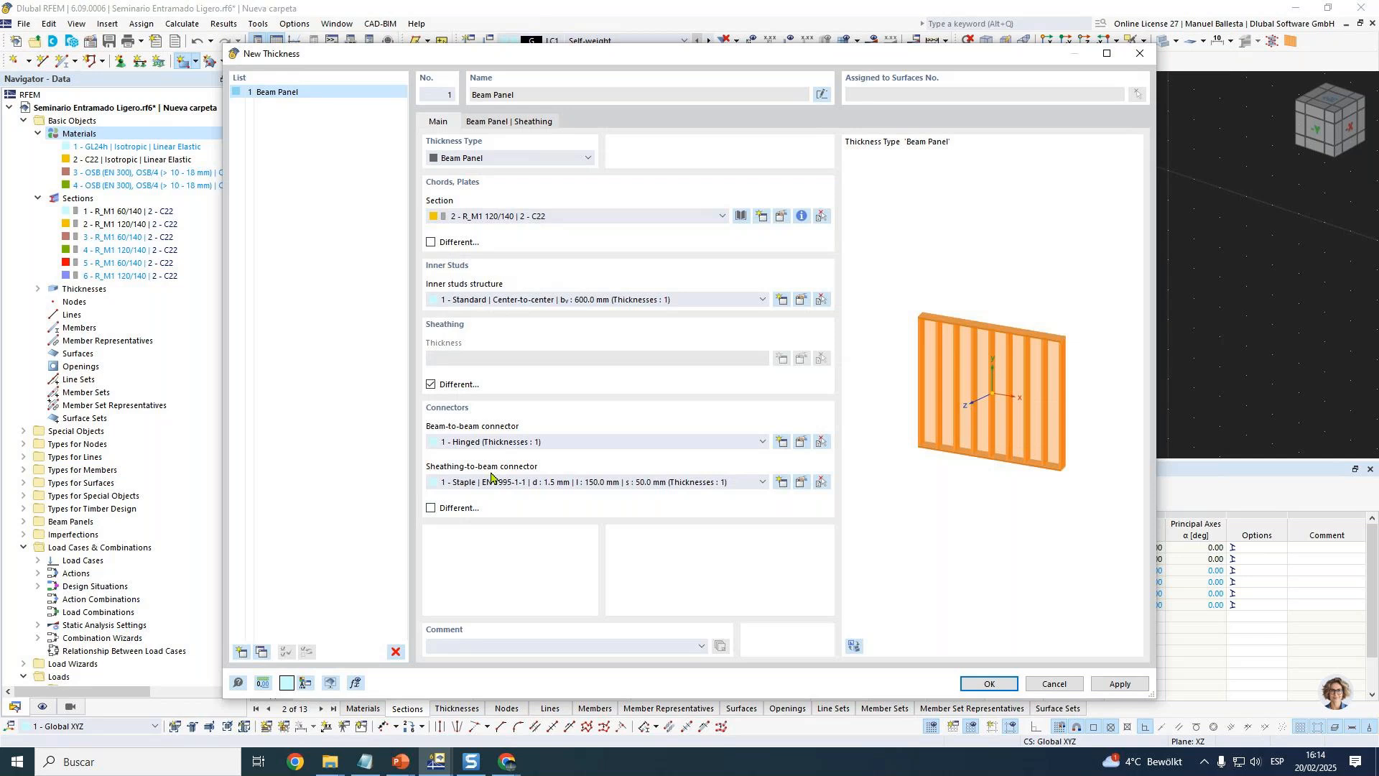
Create a 12 mm uniform thickness of material 3 - OSB (EN 300), OSB/4 for the beam panel's front sheathing.
click(487, 123)
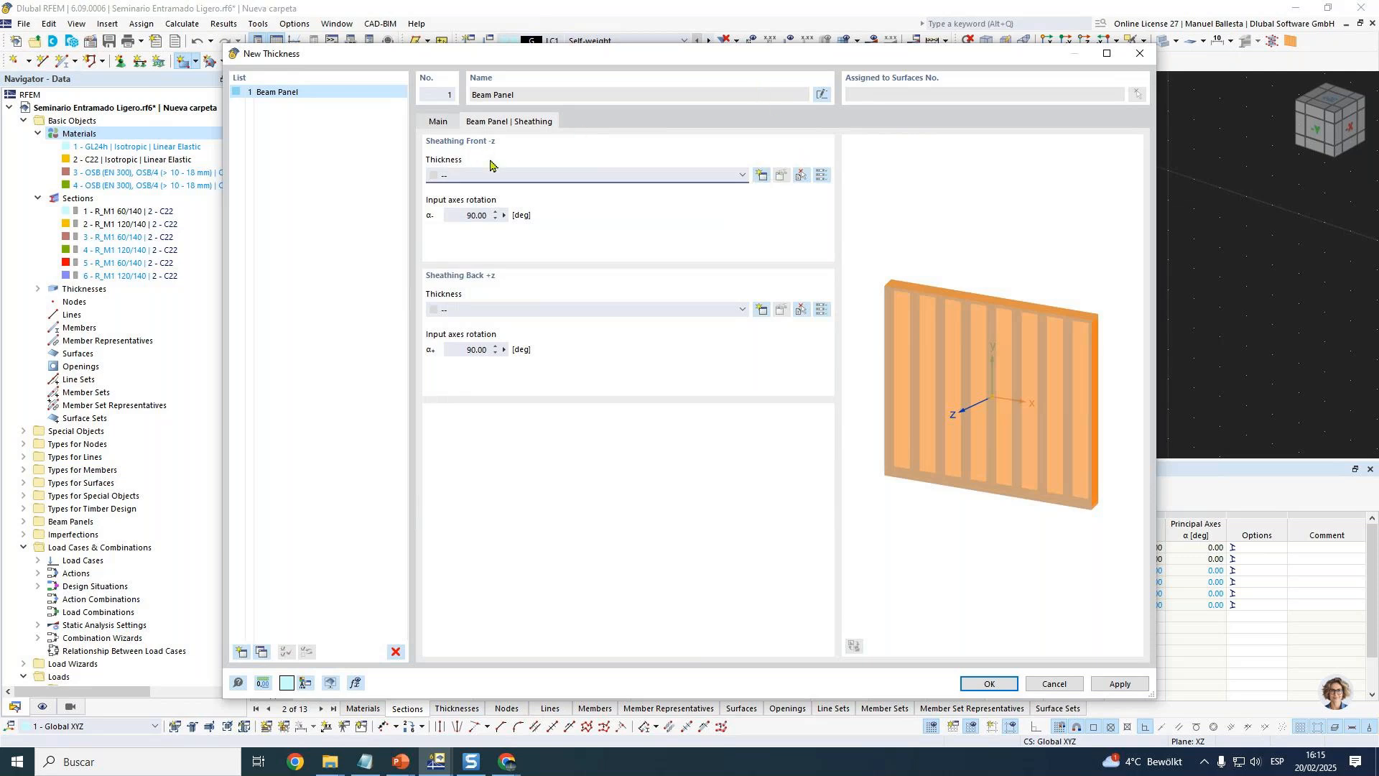
click(761, 176)
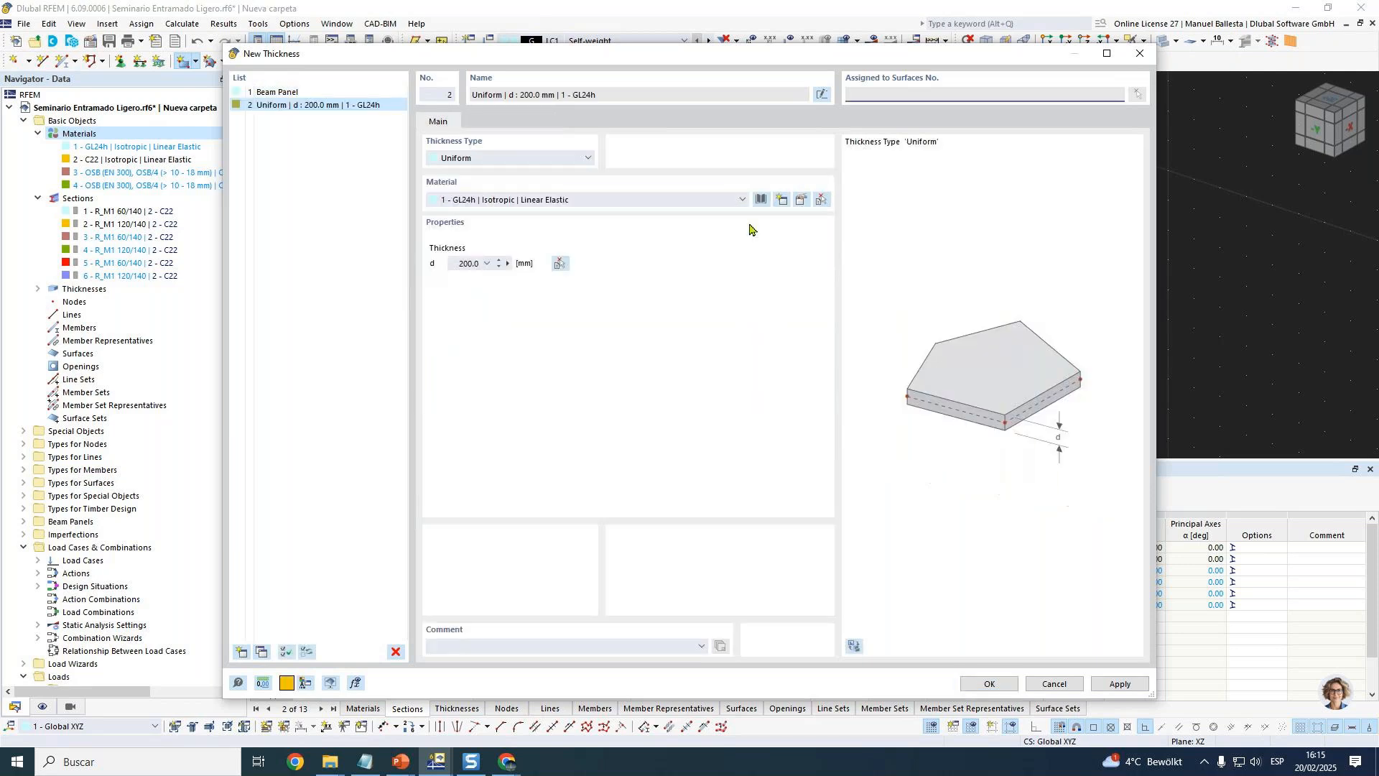
click(492, 200)
key(Escape)
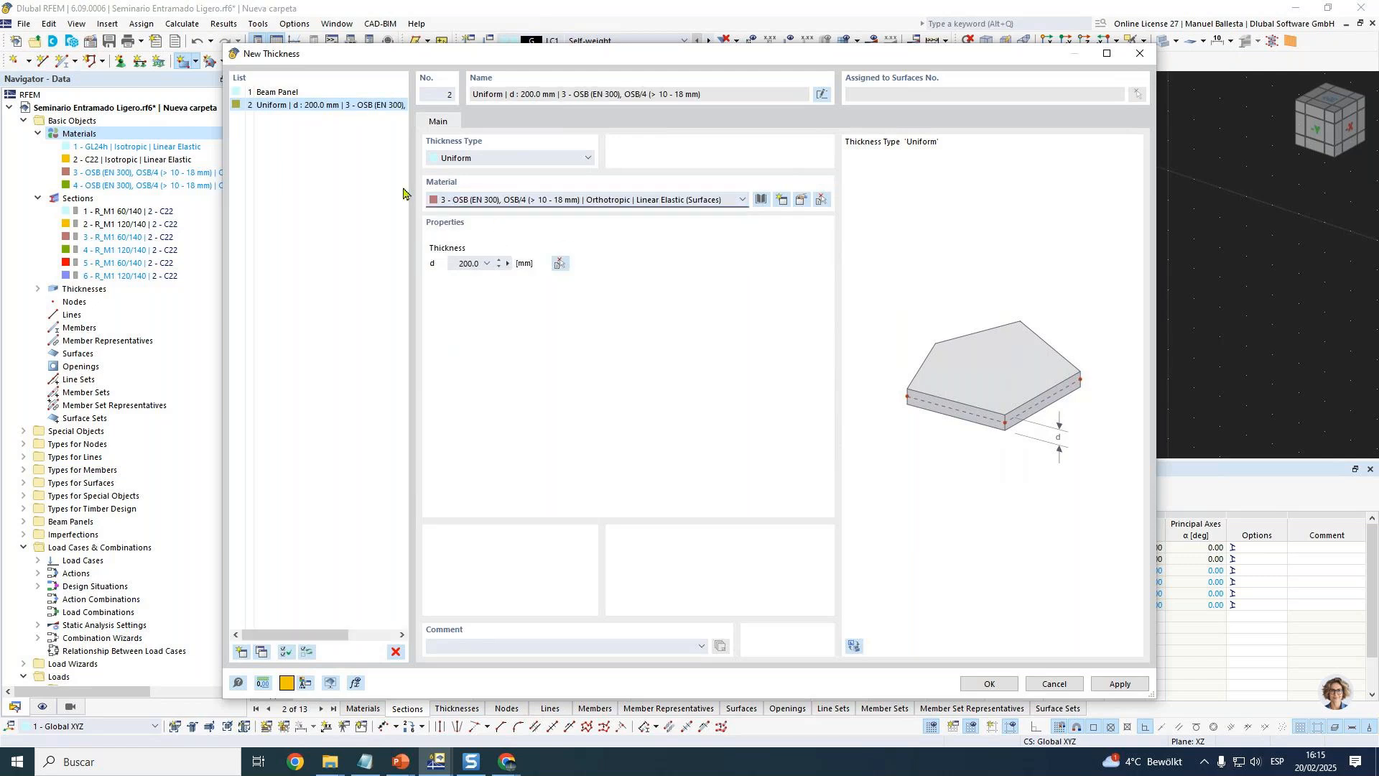
click(459, 262)
text(12)
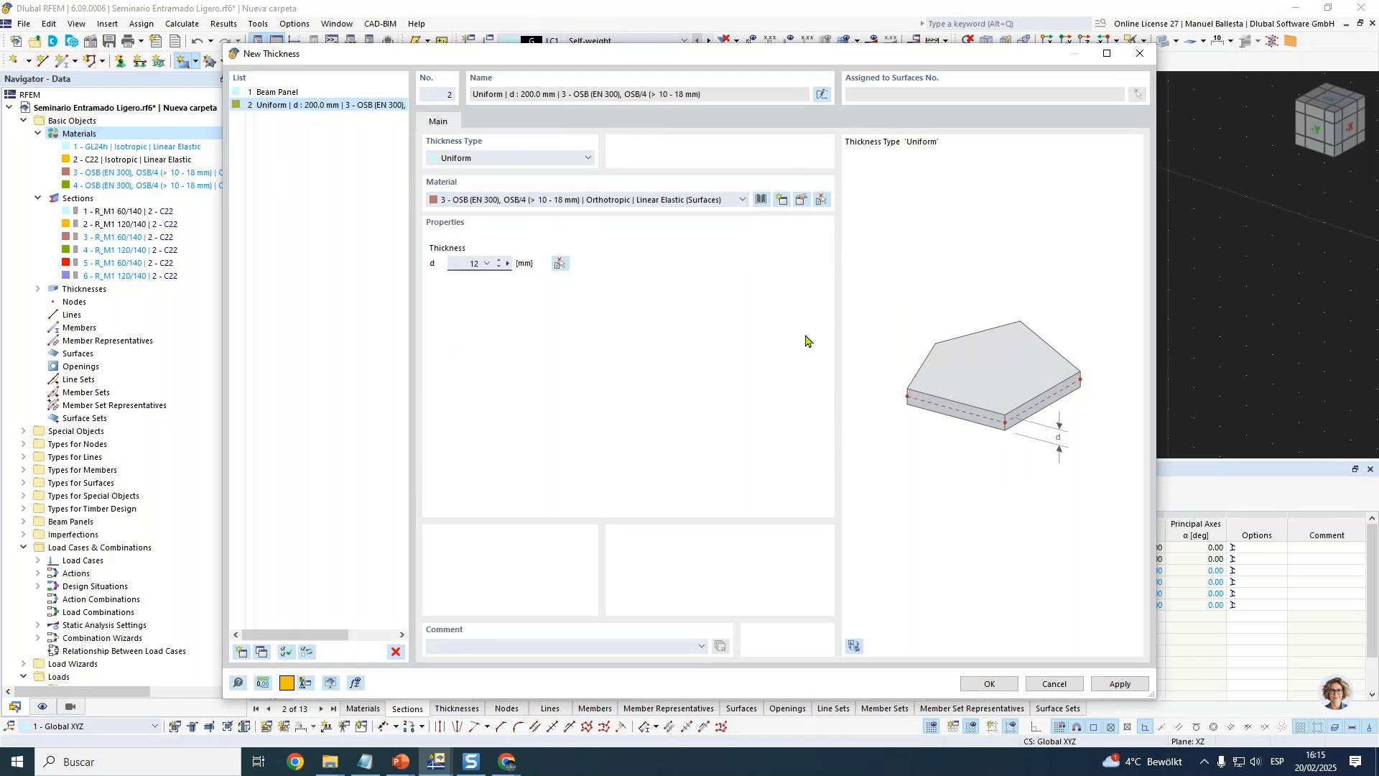
click(989, 684)
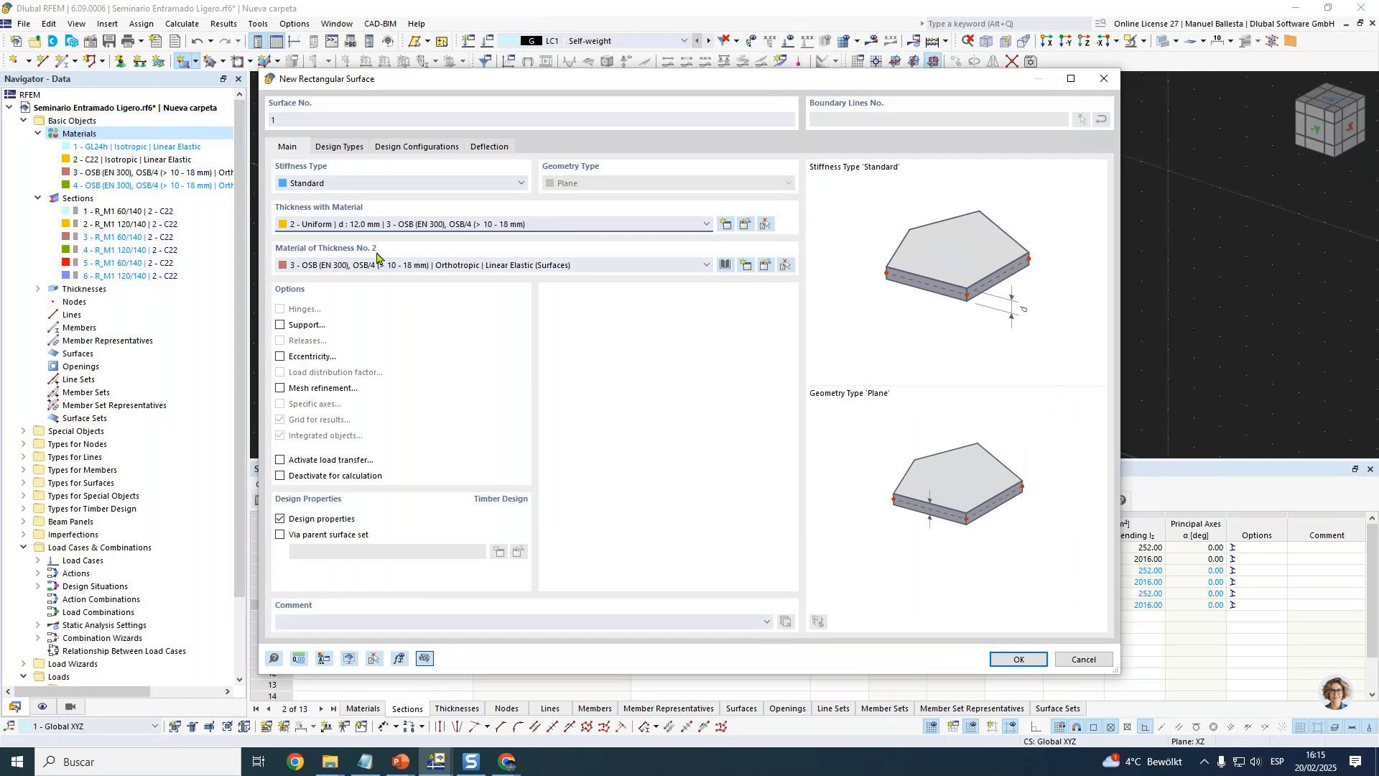
Assign thickness 1 - Beam Panel to the surface and open its sheathing settings for editing.
click(388, 230)
click(410, 242)
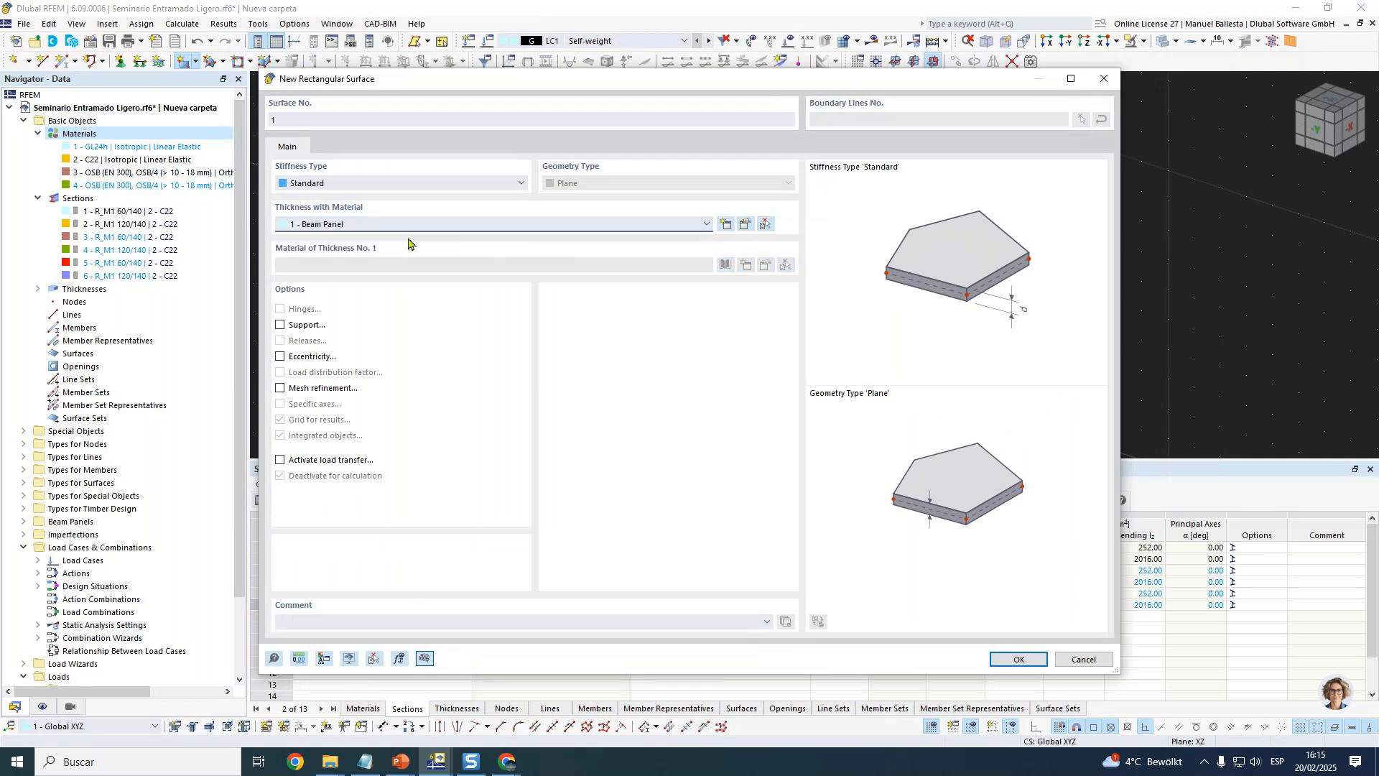
click(745, 223)
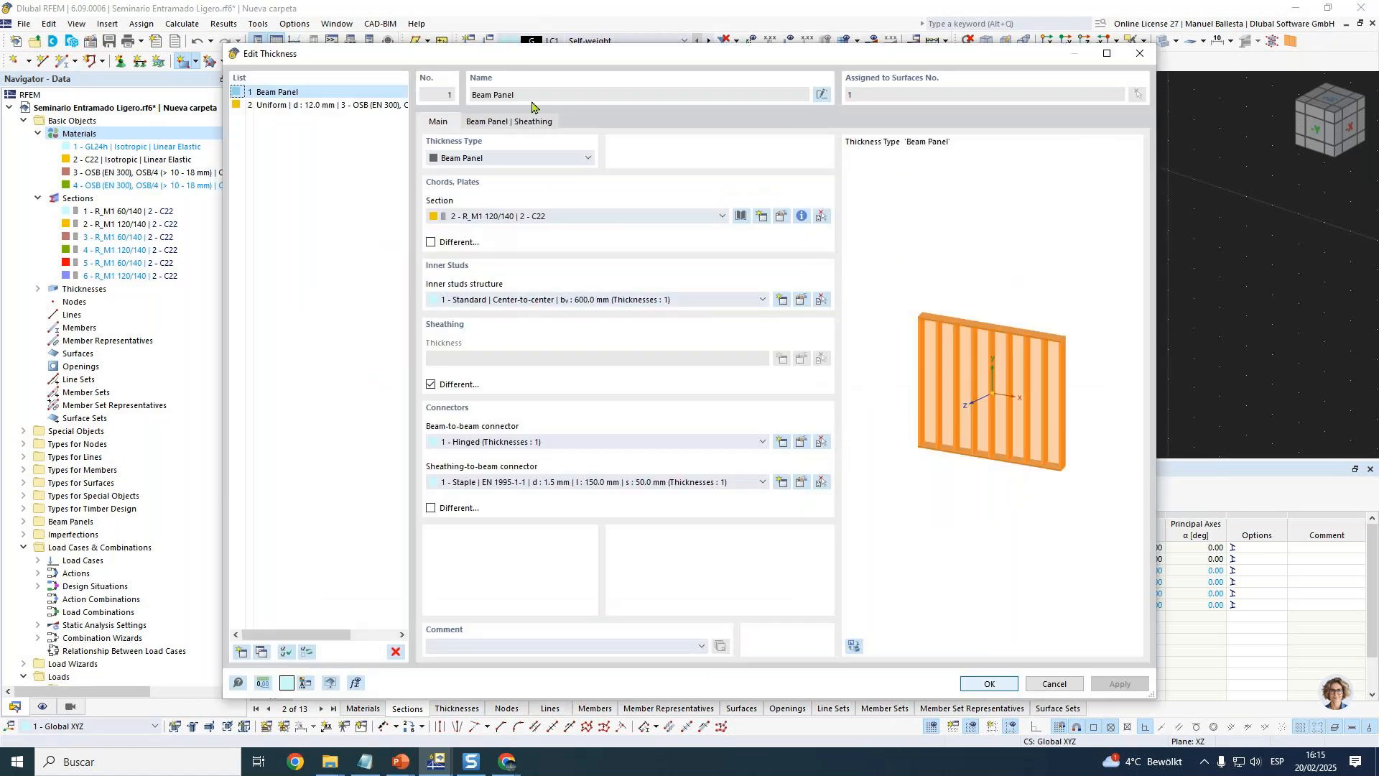
click(531, 122)
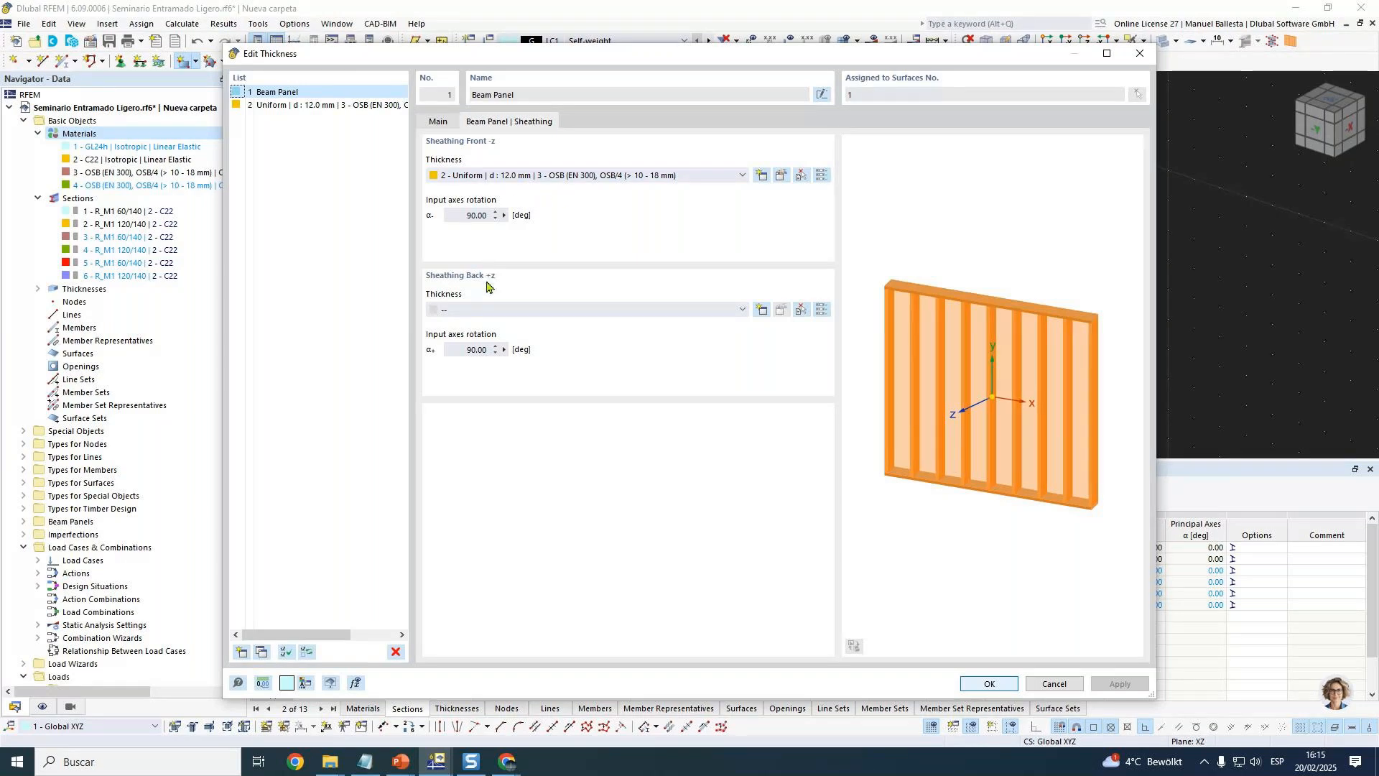
Review the front sheathing thickness and the orthotropic elasticity and shear parameters of its OSB/4 material, leaving them unedited.
click(442, 122)
click(508, 121)
click(781, 177)
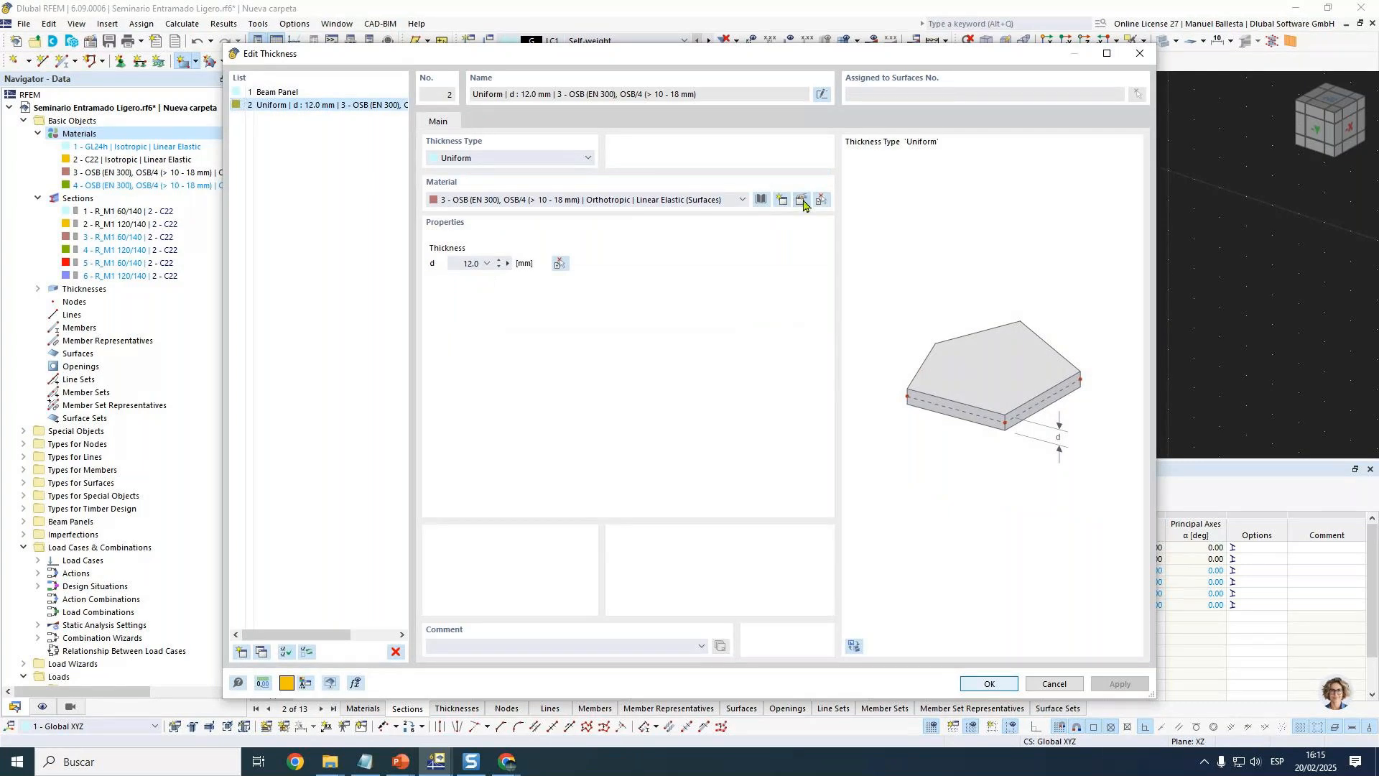
click(802, 200)
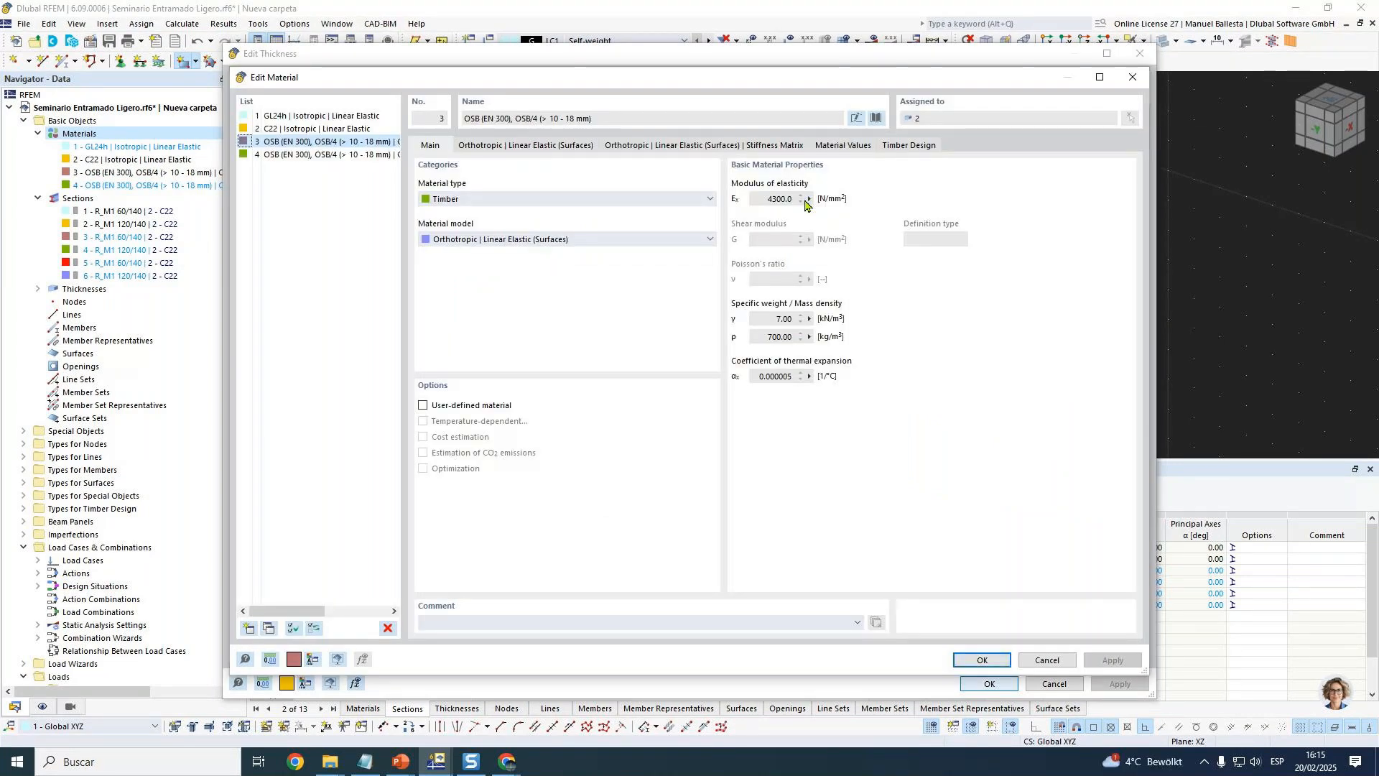
click(485, 147)
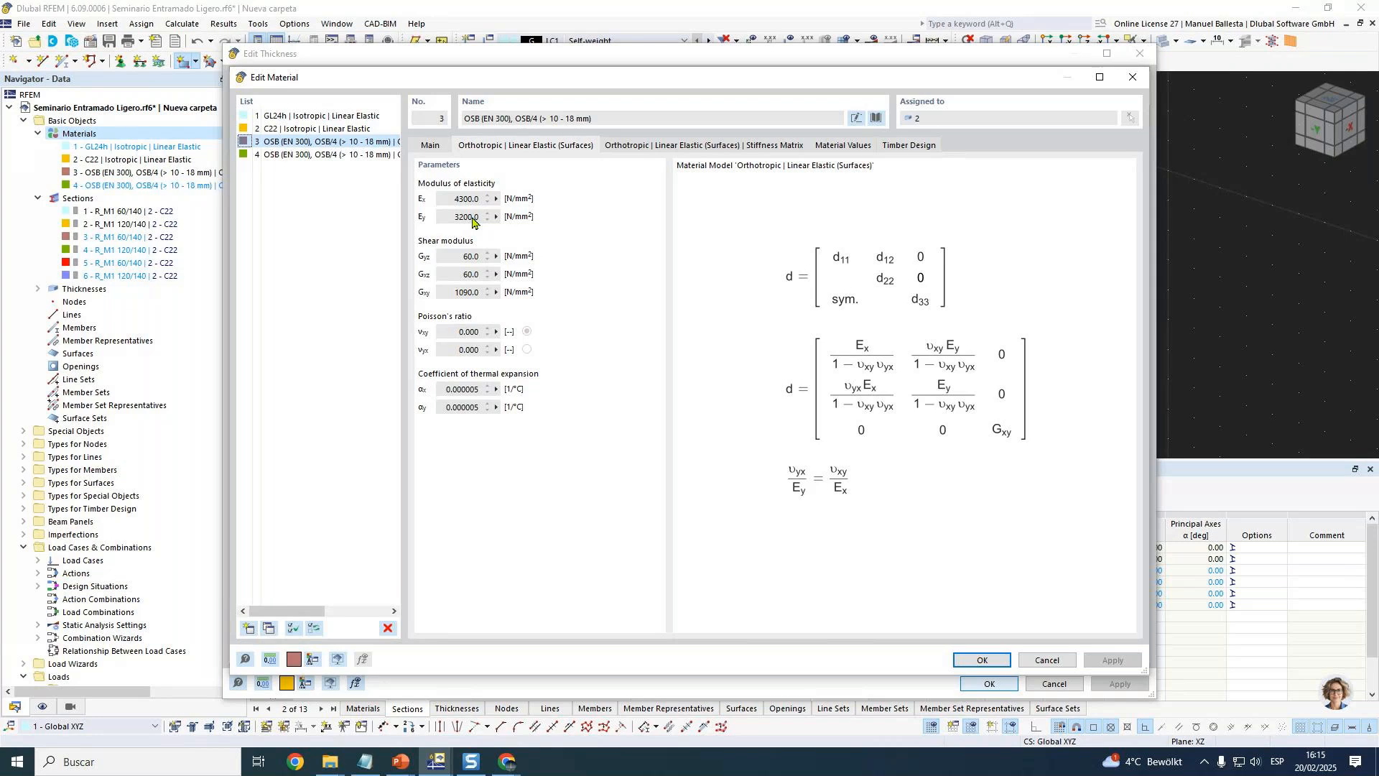
click(1047, 659)
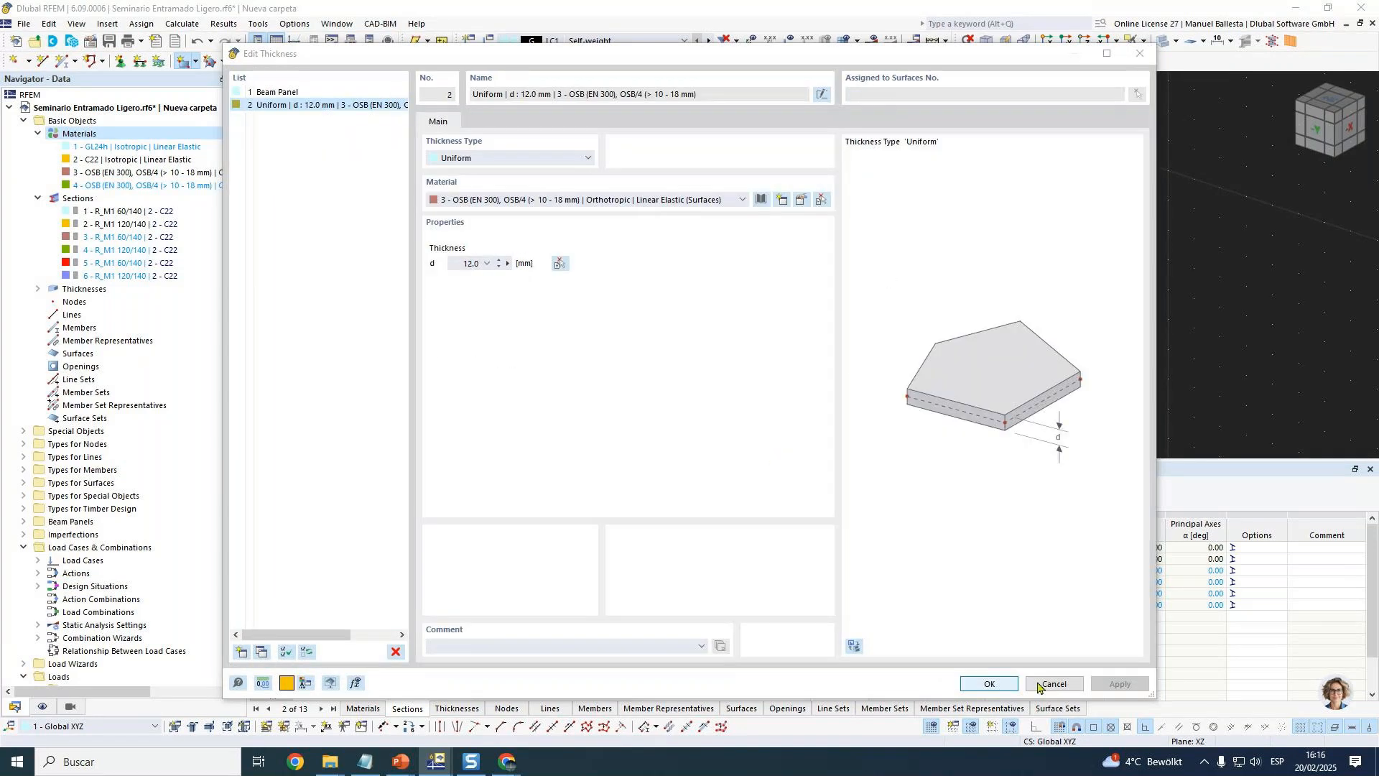
click(310, 93)
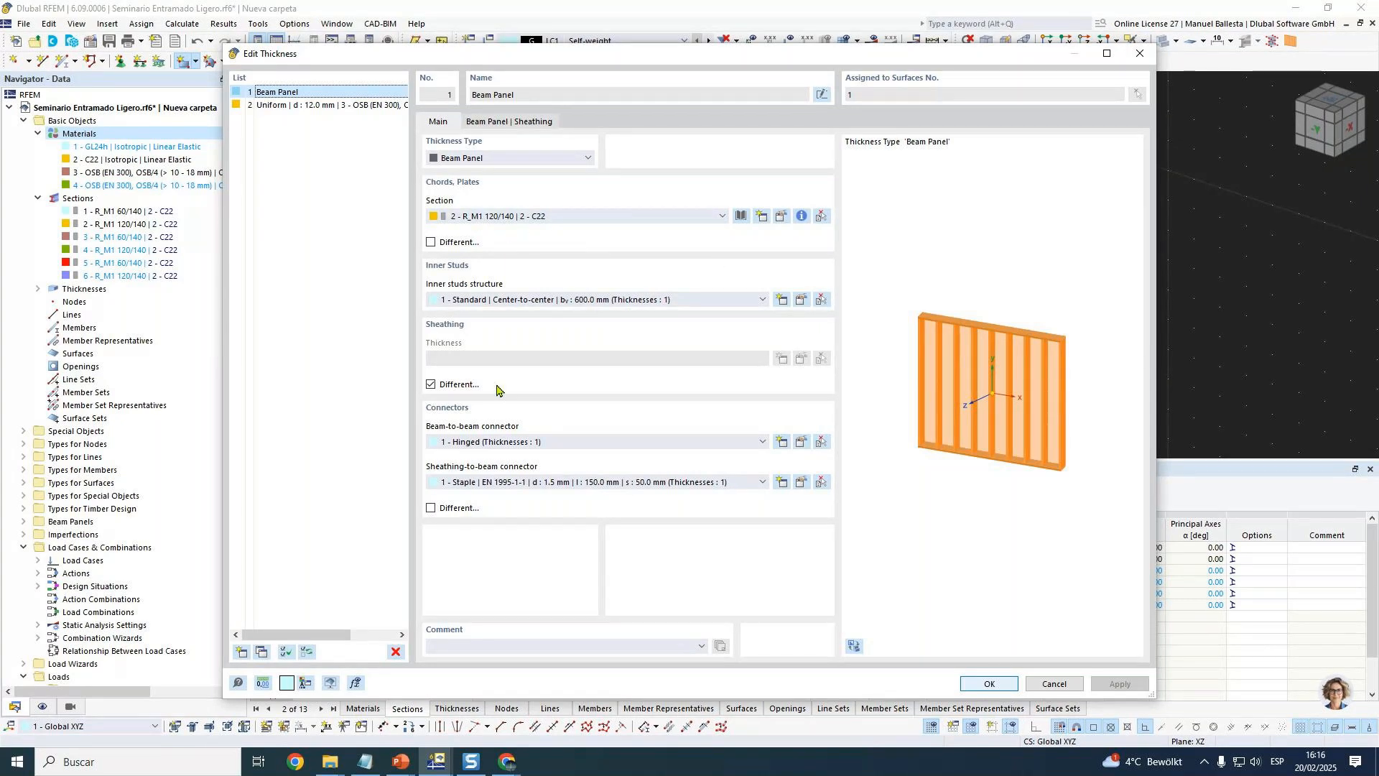
Review the beam panel's inner stud structure, front sheathing assignment and staple sheathing-to-beam connector.
click(801, 300)
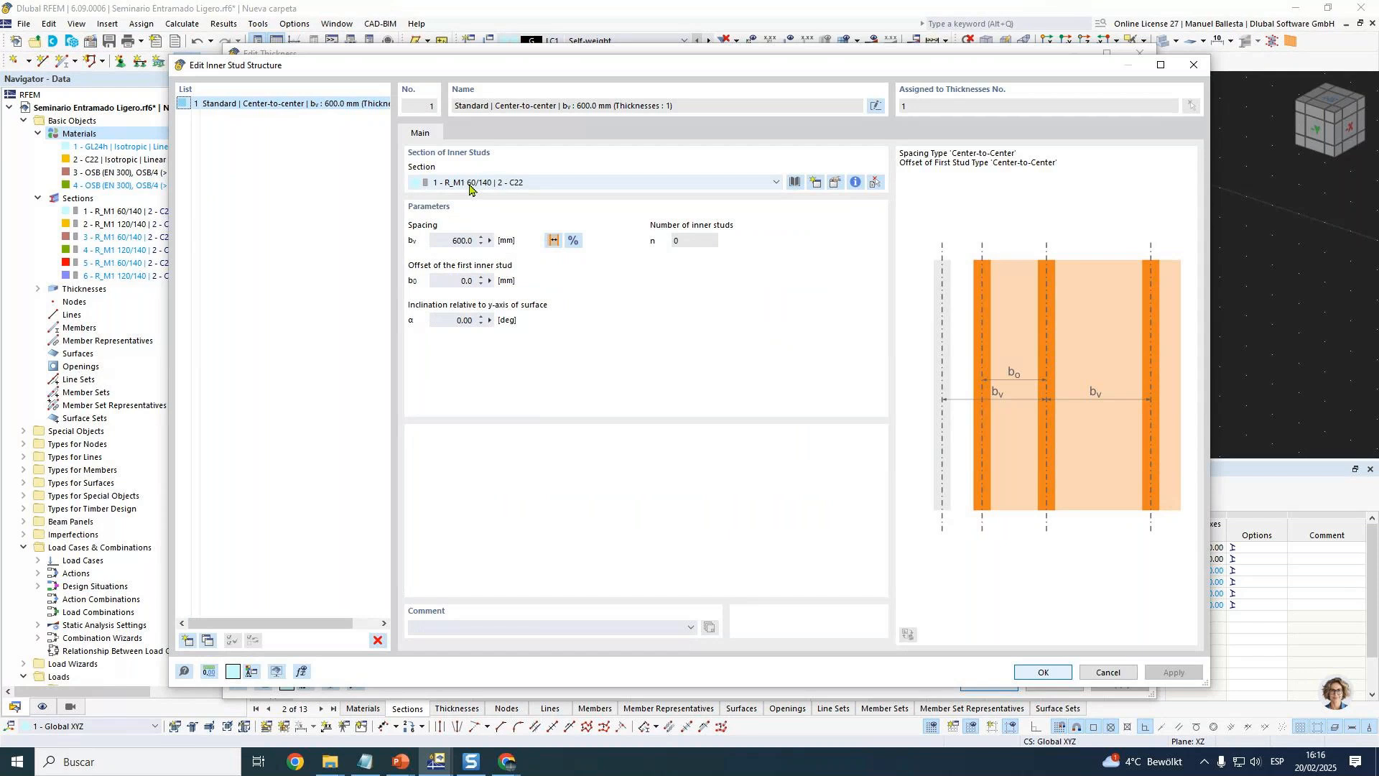
click(1043, 673)
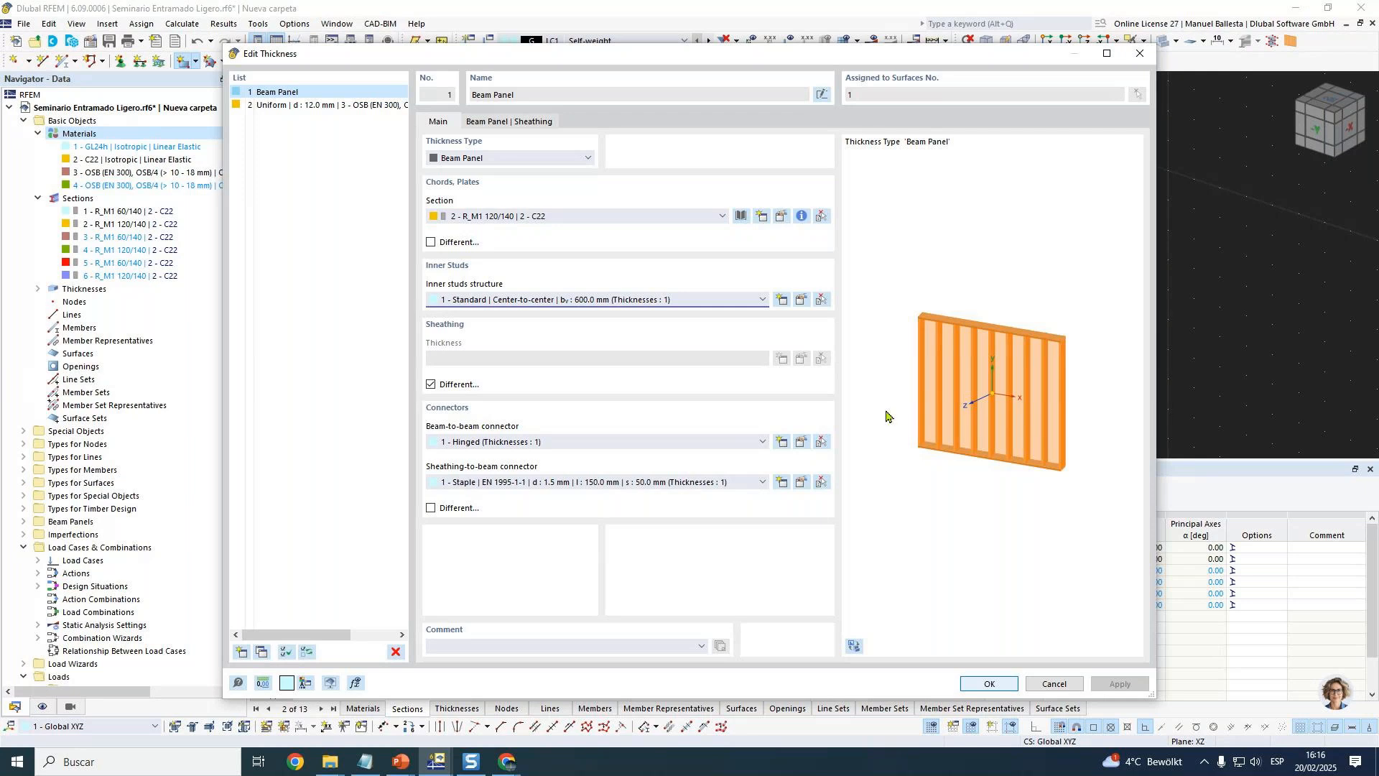
click(535, 122)
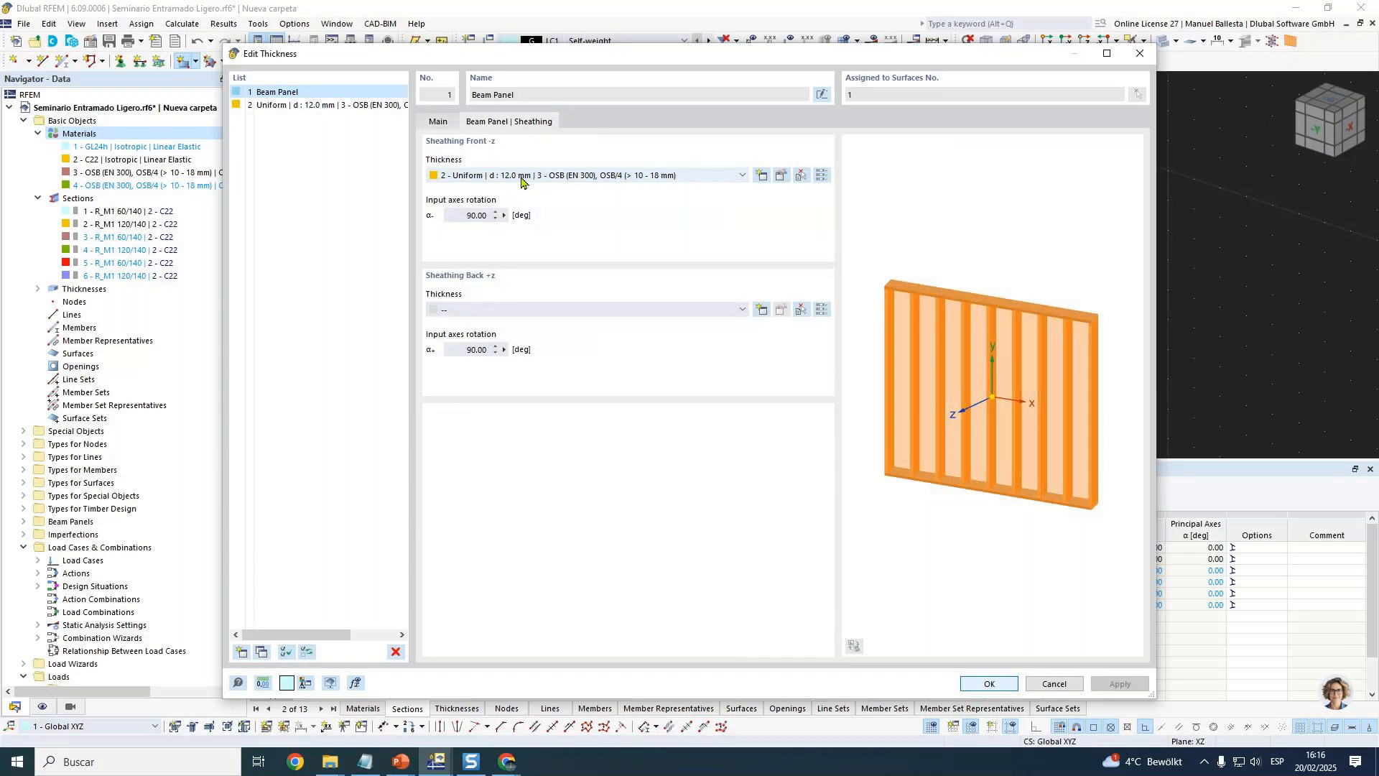
click(446, 123)
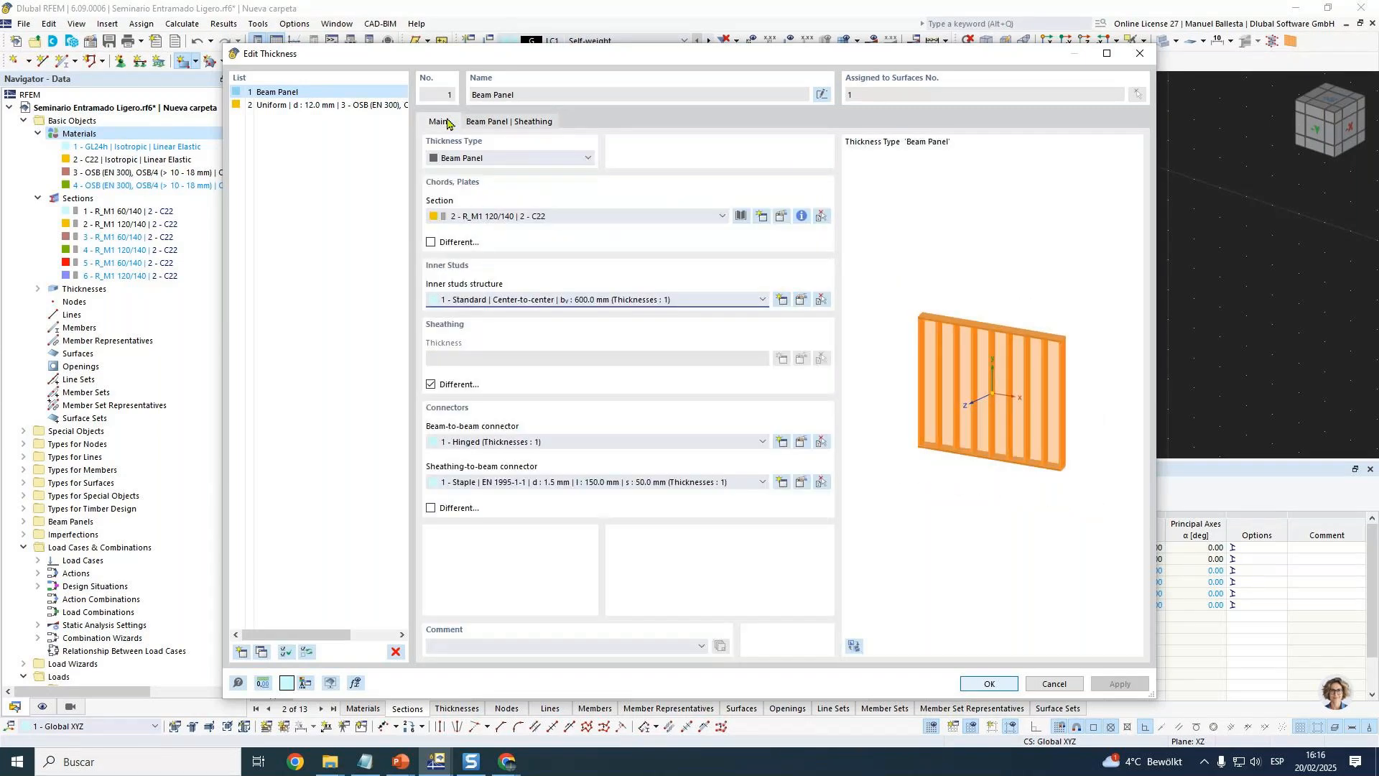
click(802, 481)
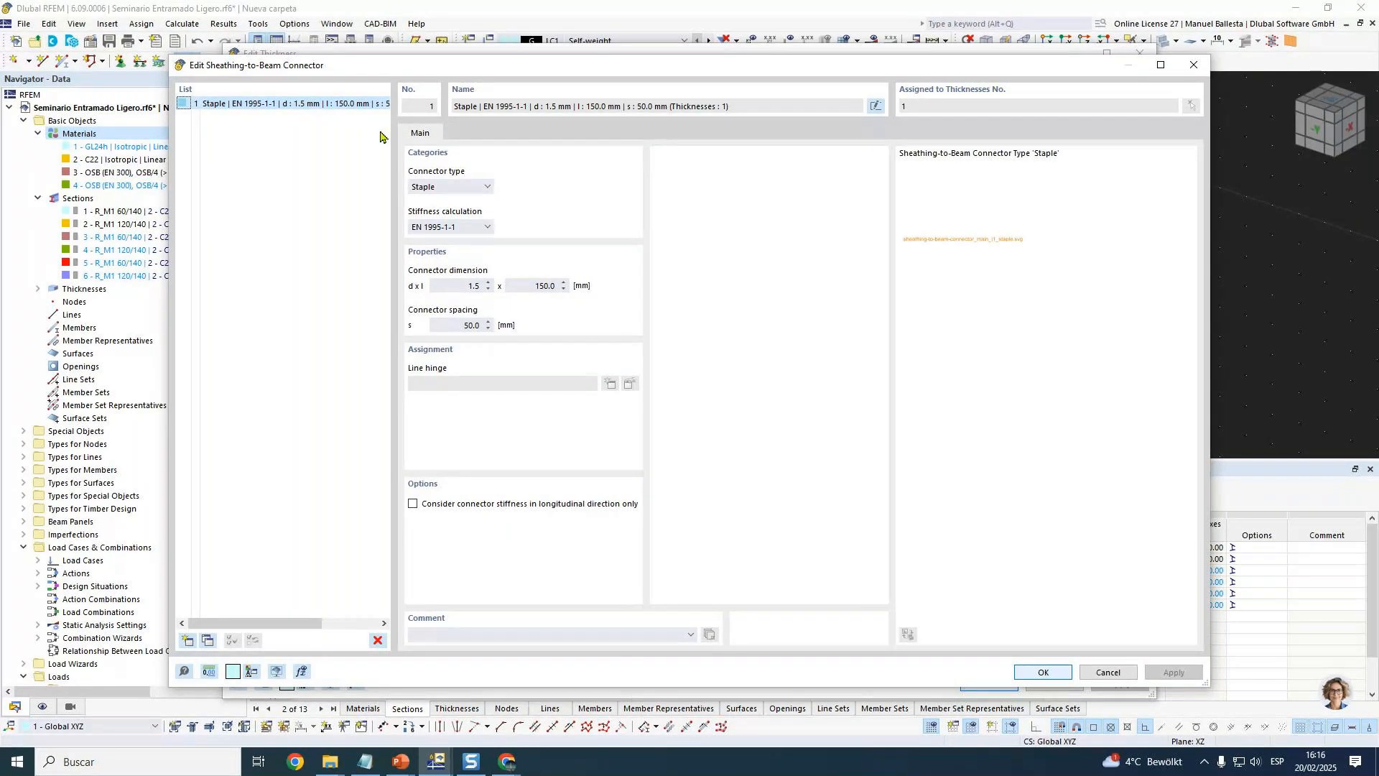
click(1043, 672)
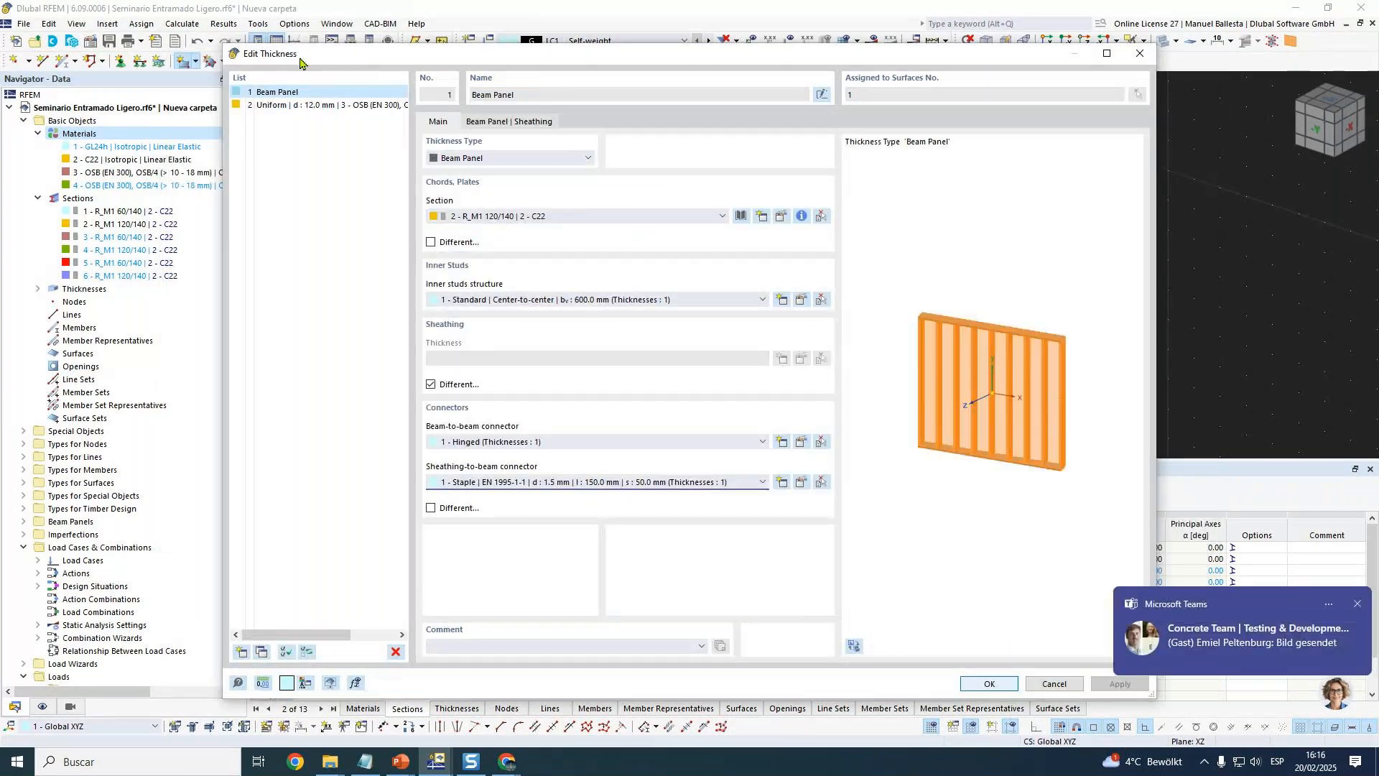
Dismiss the Microsoft Teams notification, access its icon among the hidden system icons, and return to the thickness definition.
click(637, 95)
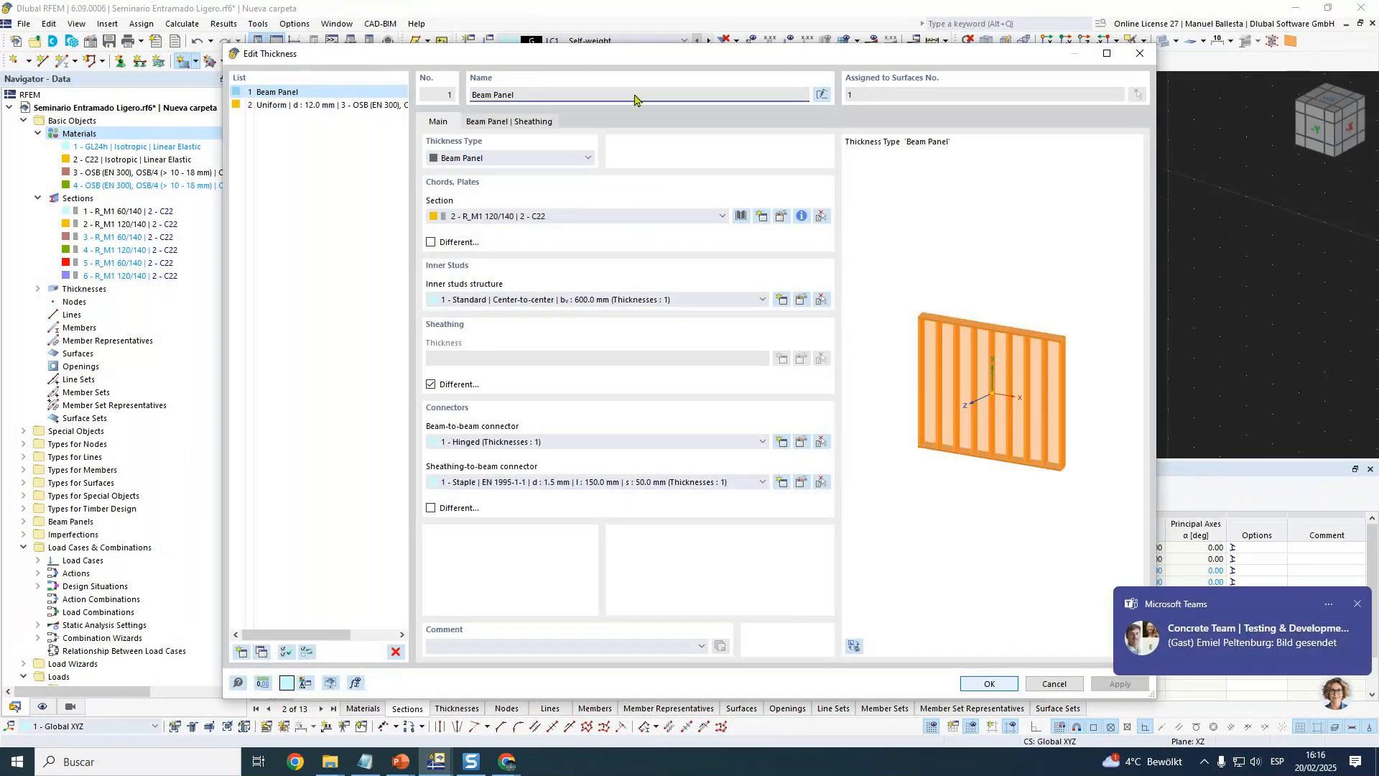
click(1356, 602)
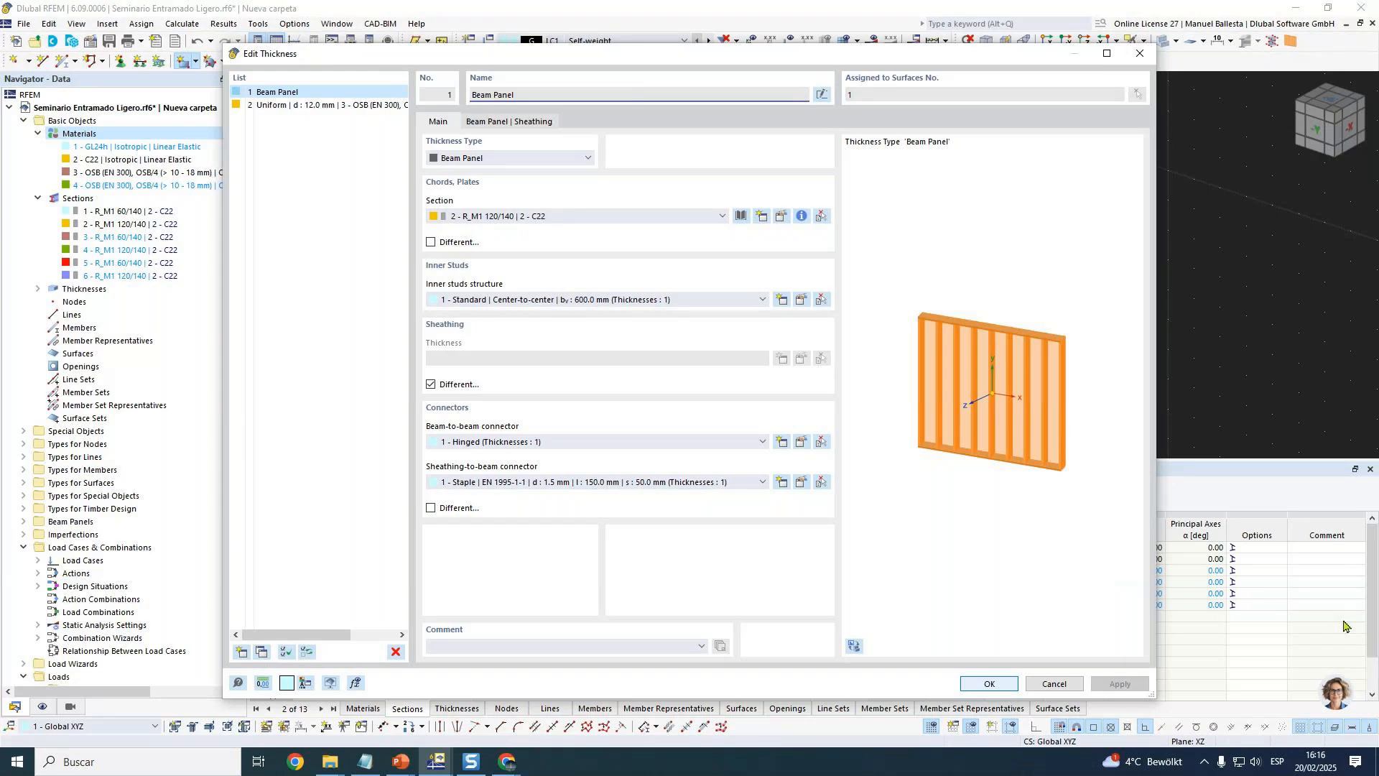
click(1206, 762)
right_click(1206, 733)
click(1224, 720)
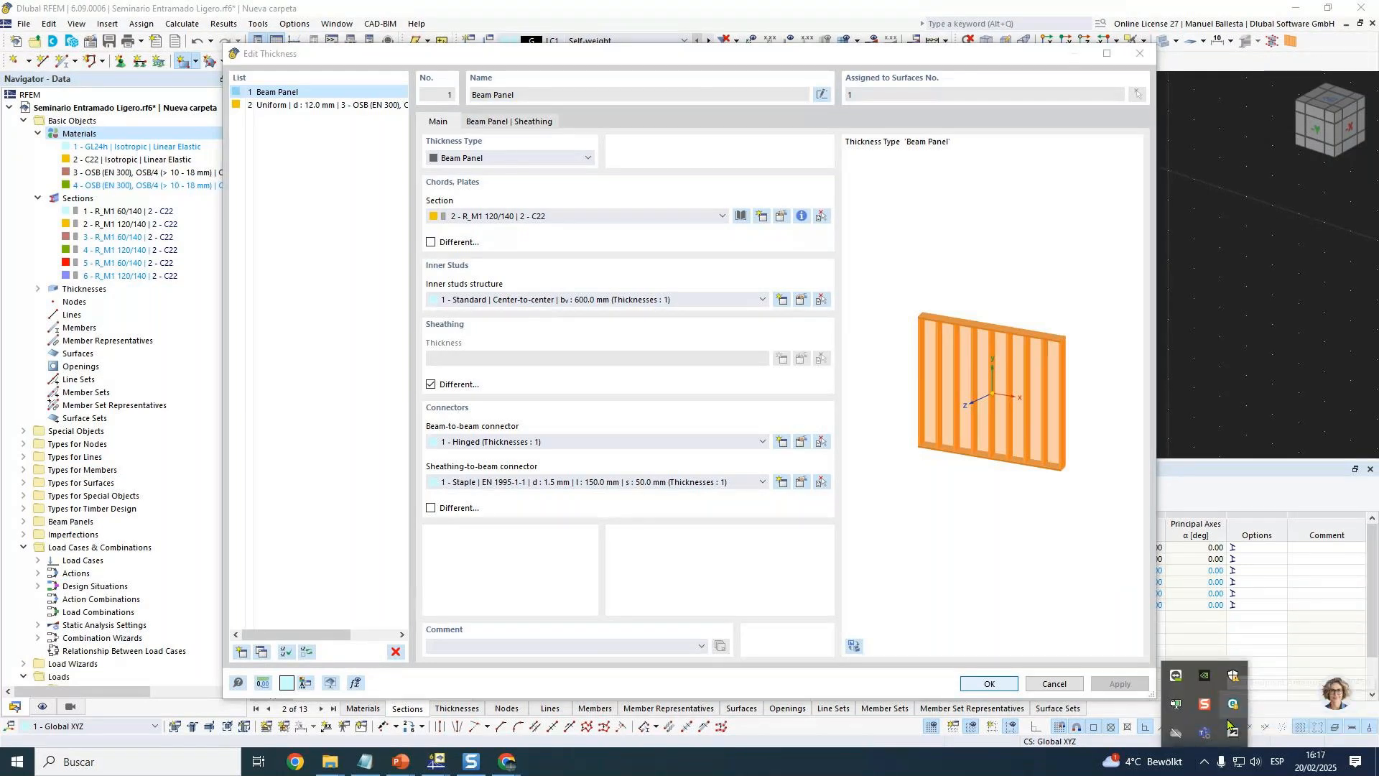
click(537, 55)
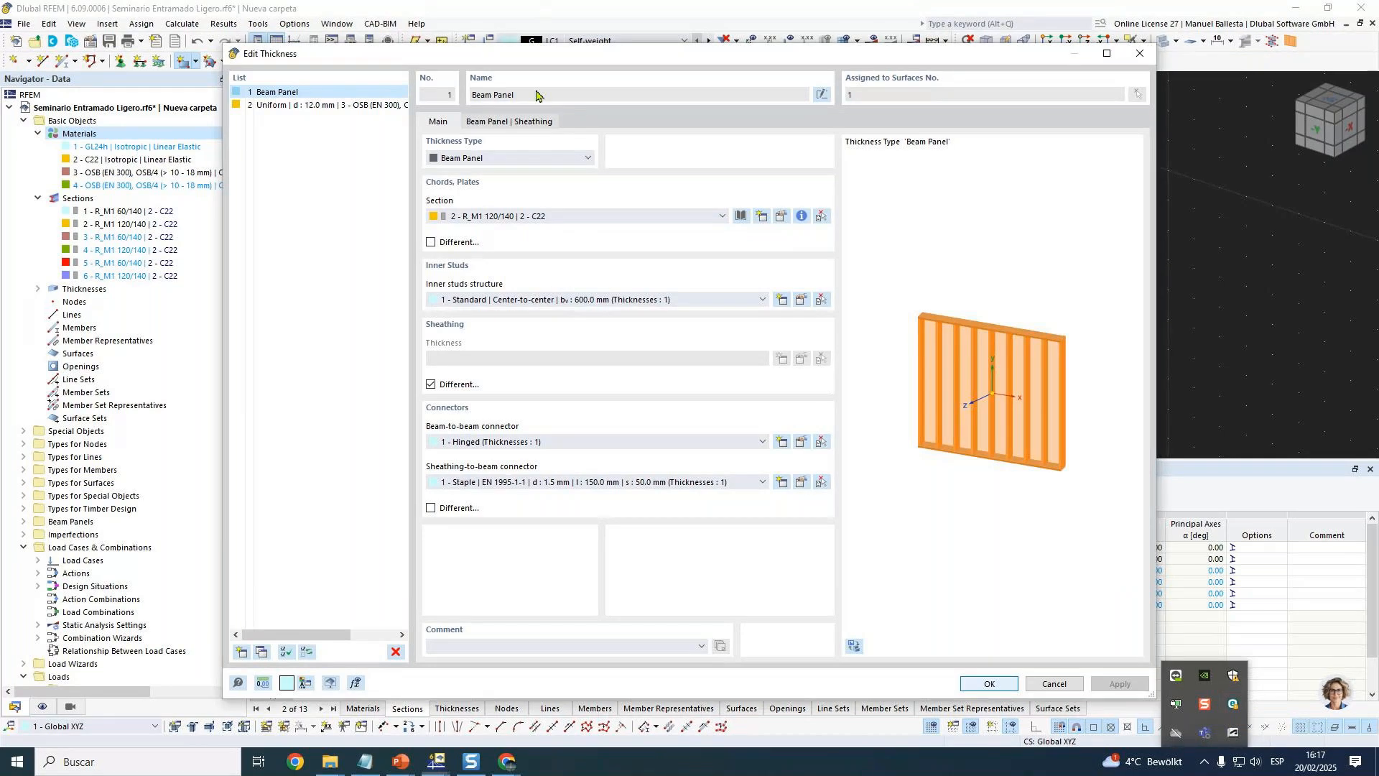
Rename the beam panel thickness as Muros X and duplicate it as a second thickness named Muros Y.
click(674, 96)
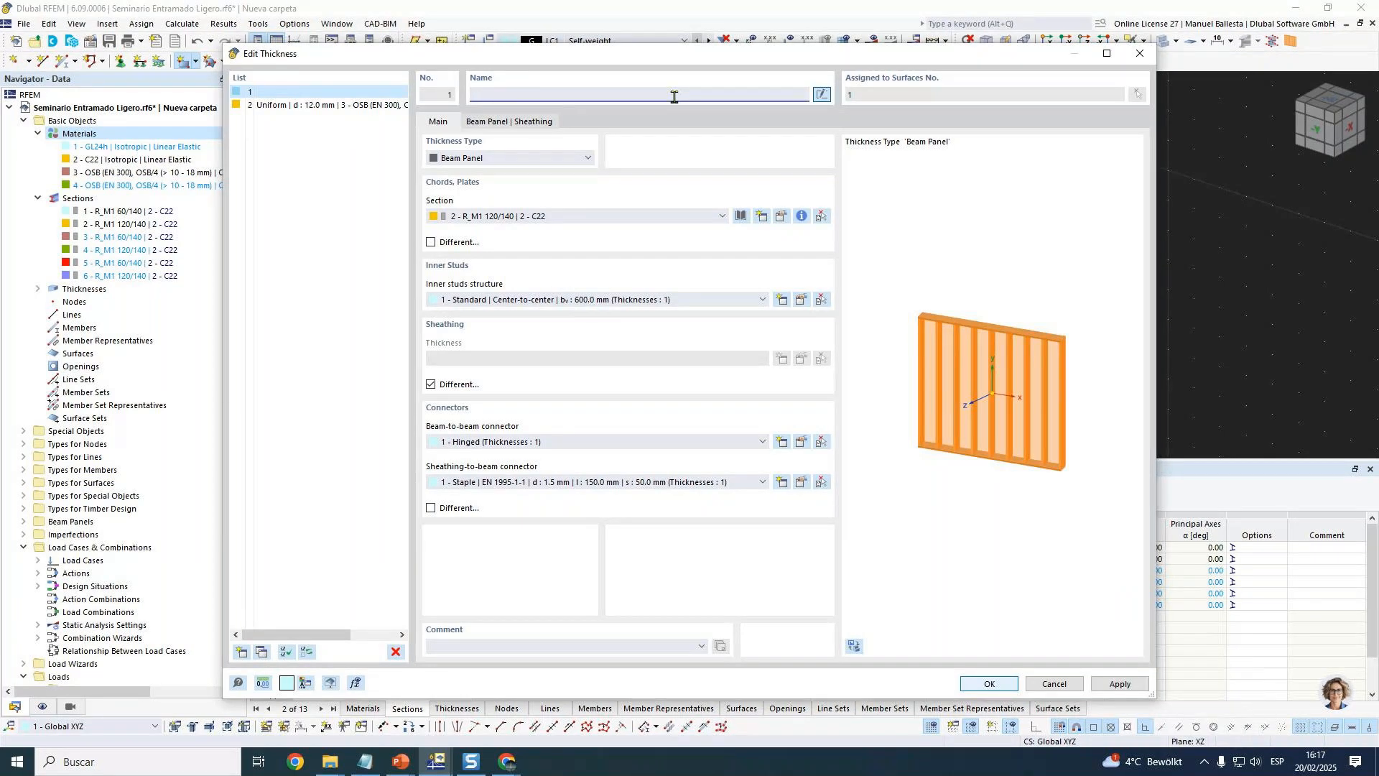
text(Muros X)
click(262, 652)
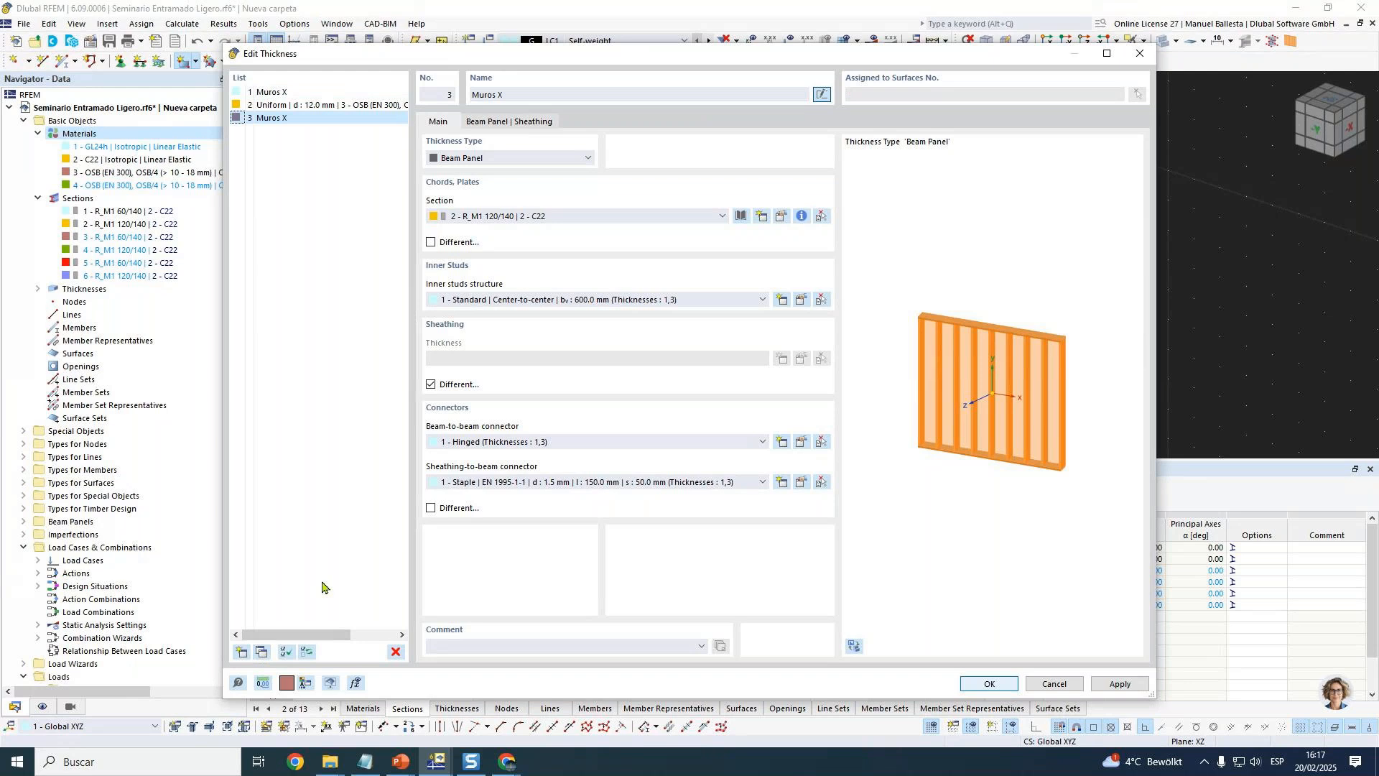
click(569, 96)
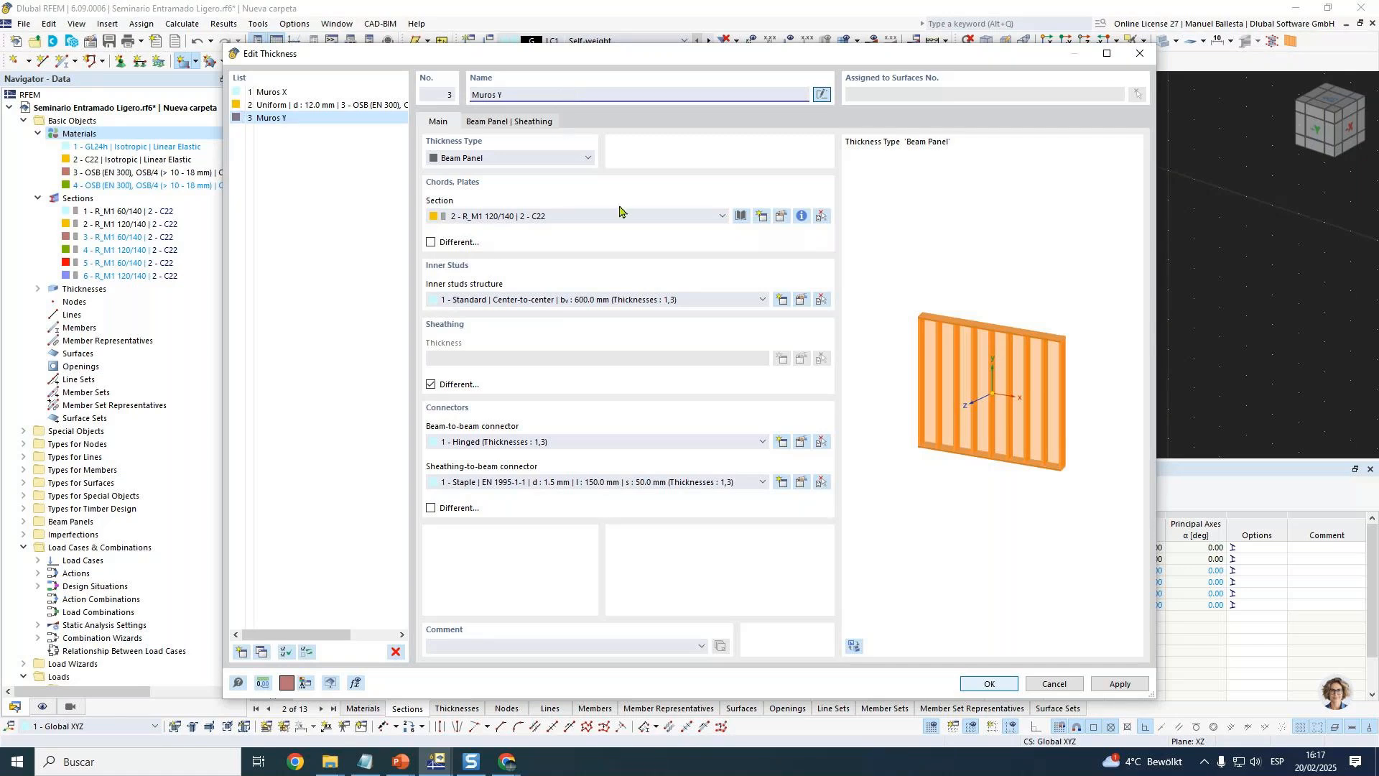
Give Muros Y chord section 4 - R_M1 120/140 and a new inner stud structure with section 3 - R_M1 60/140 at 600 mm spacing.
click(595, 217)
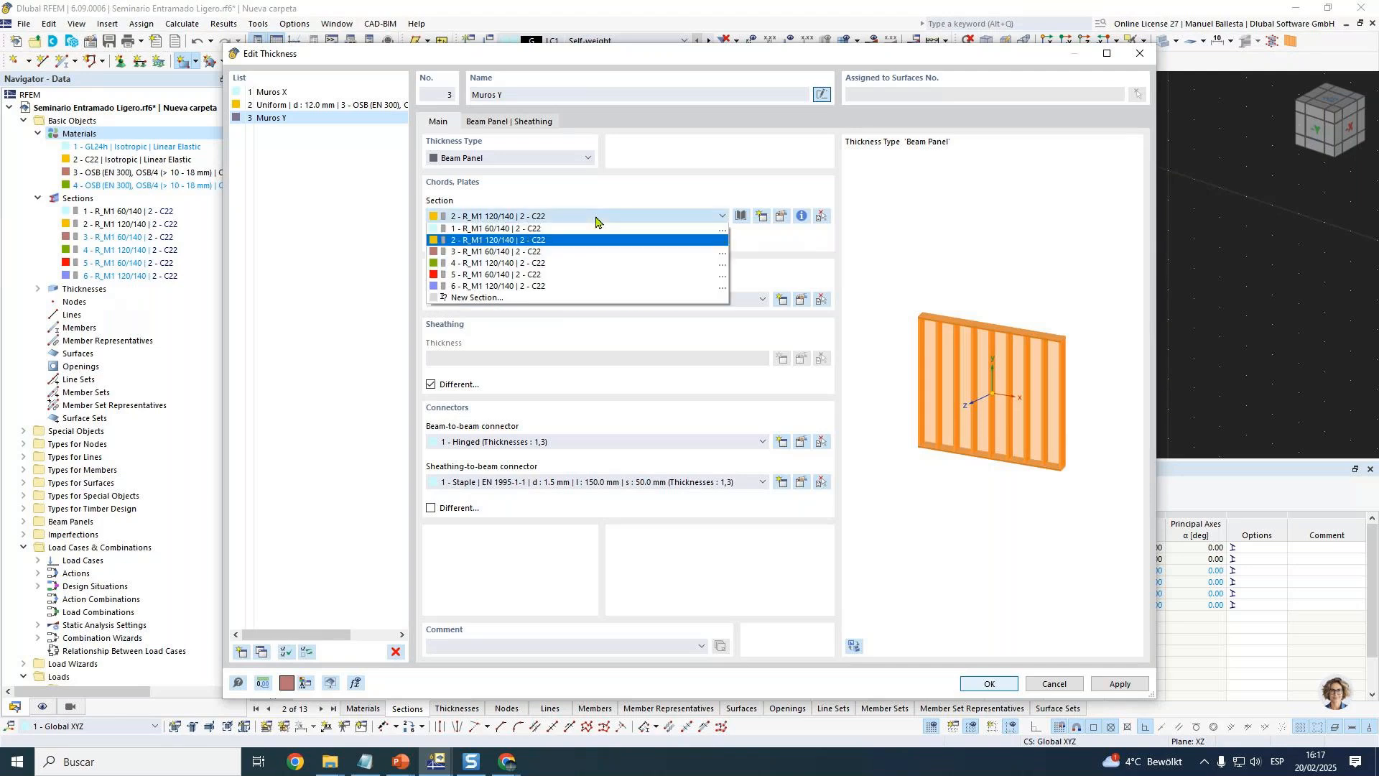
click(560, 263)
click(781, 299)
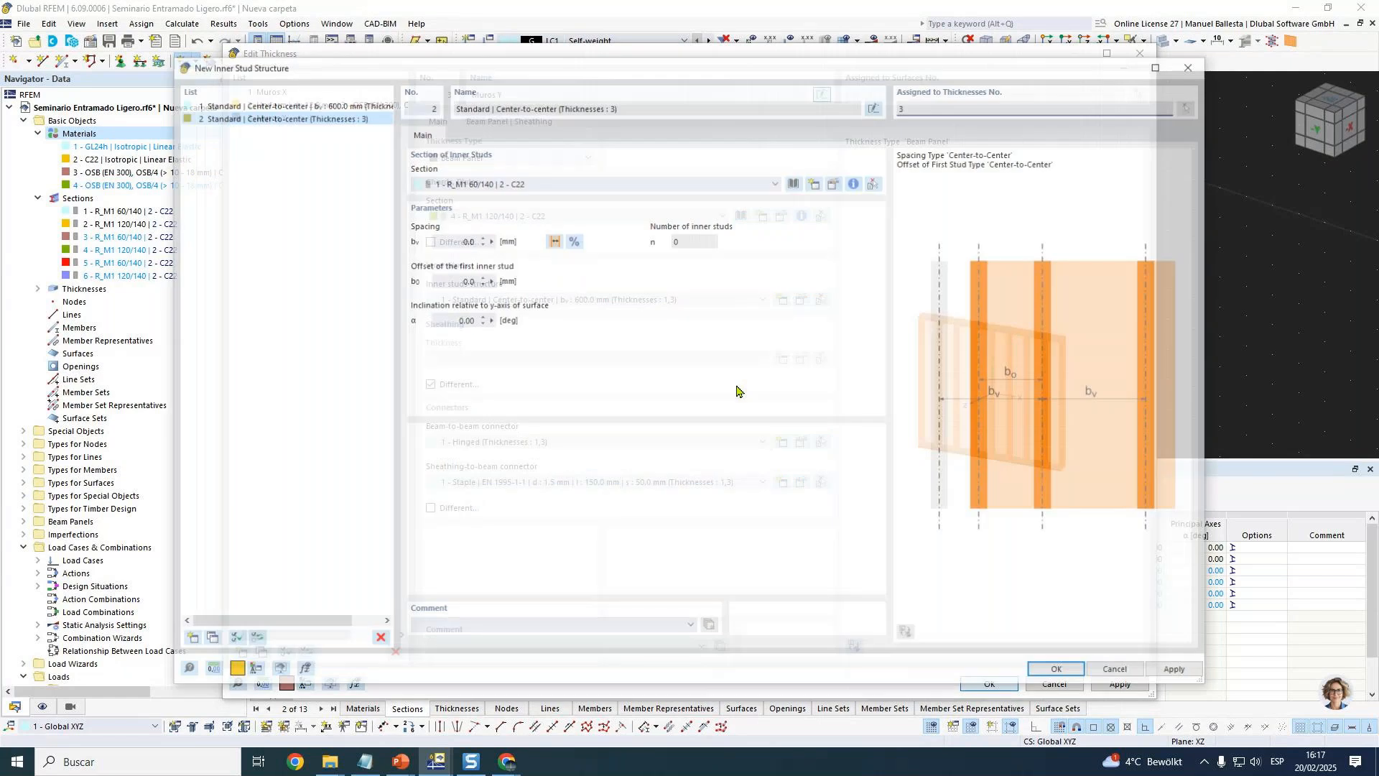
click(463, 239)
text(600)
click(557, 185)
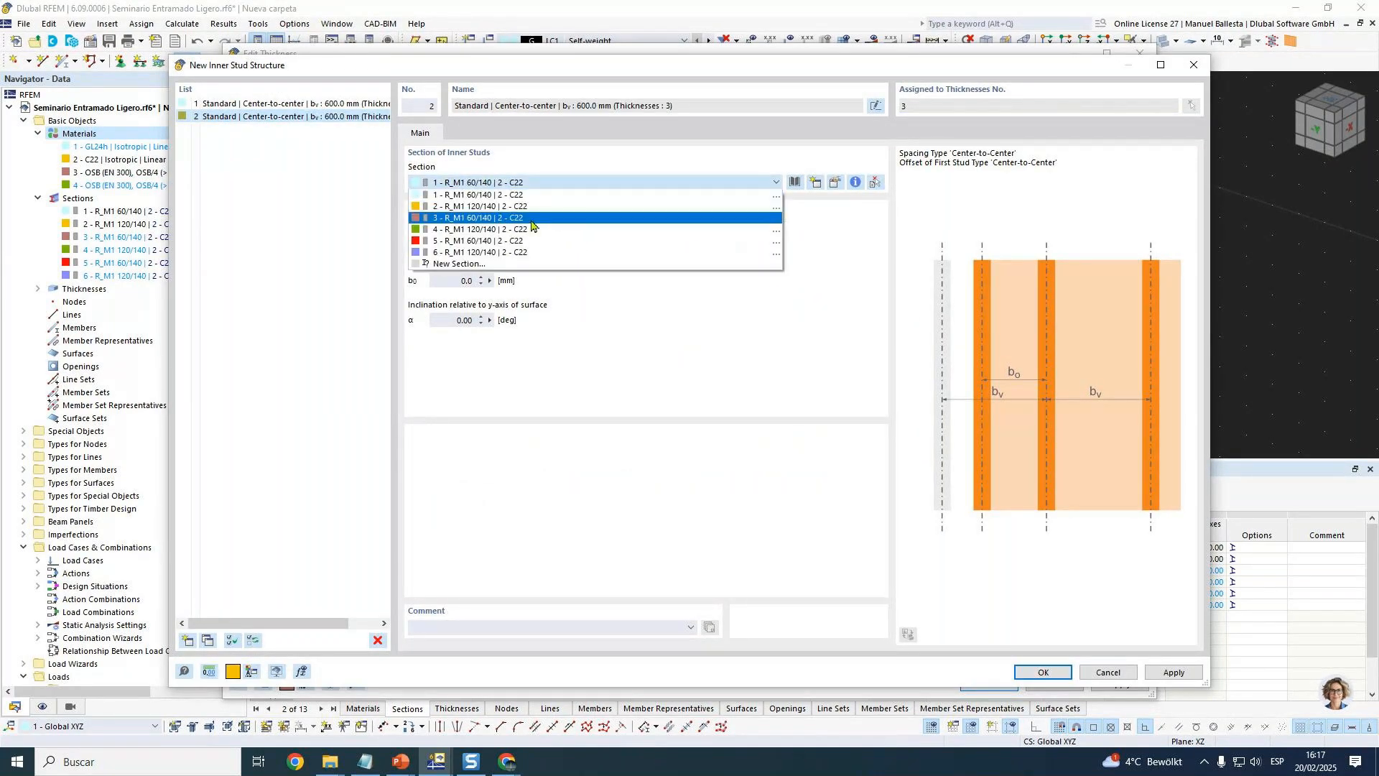
click(537, 215)
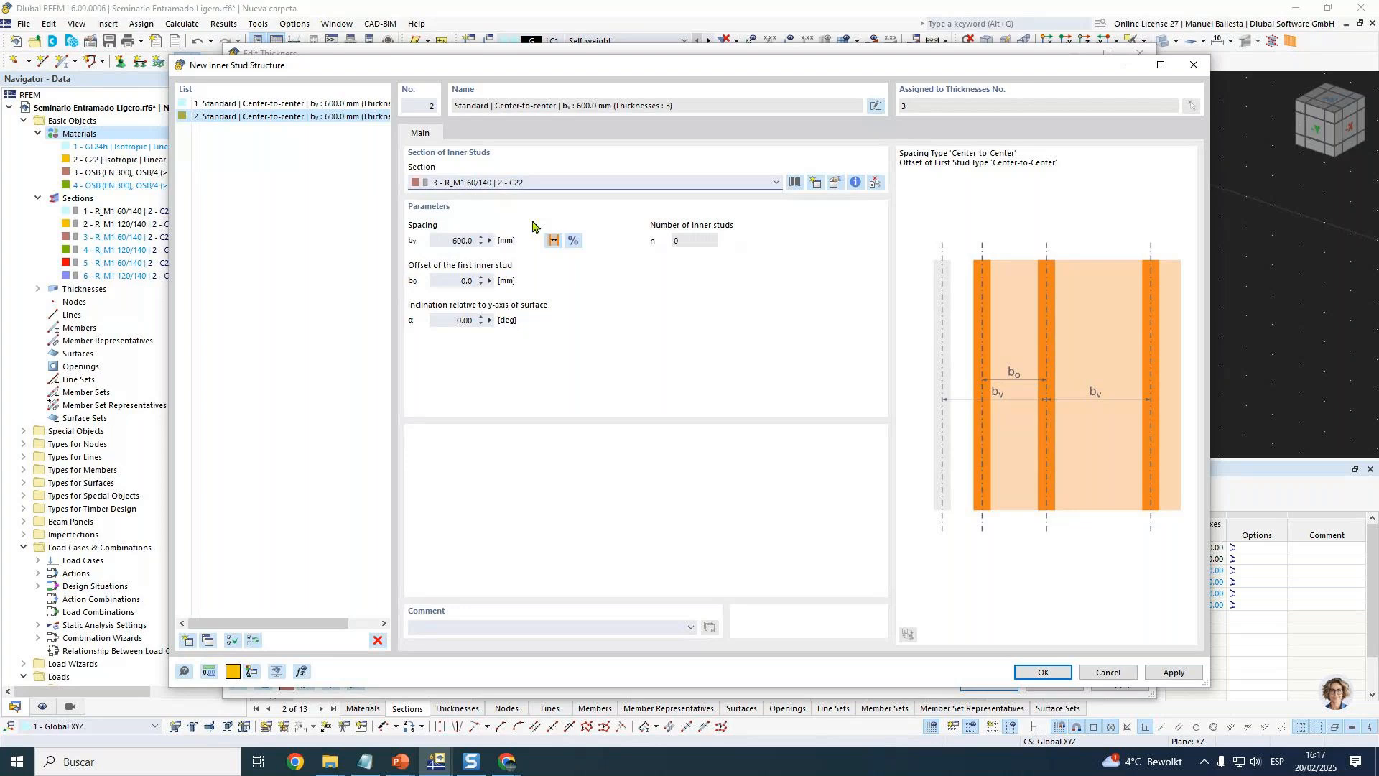
click(1041, 673)
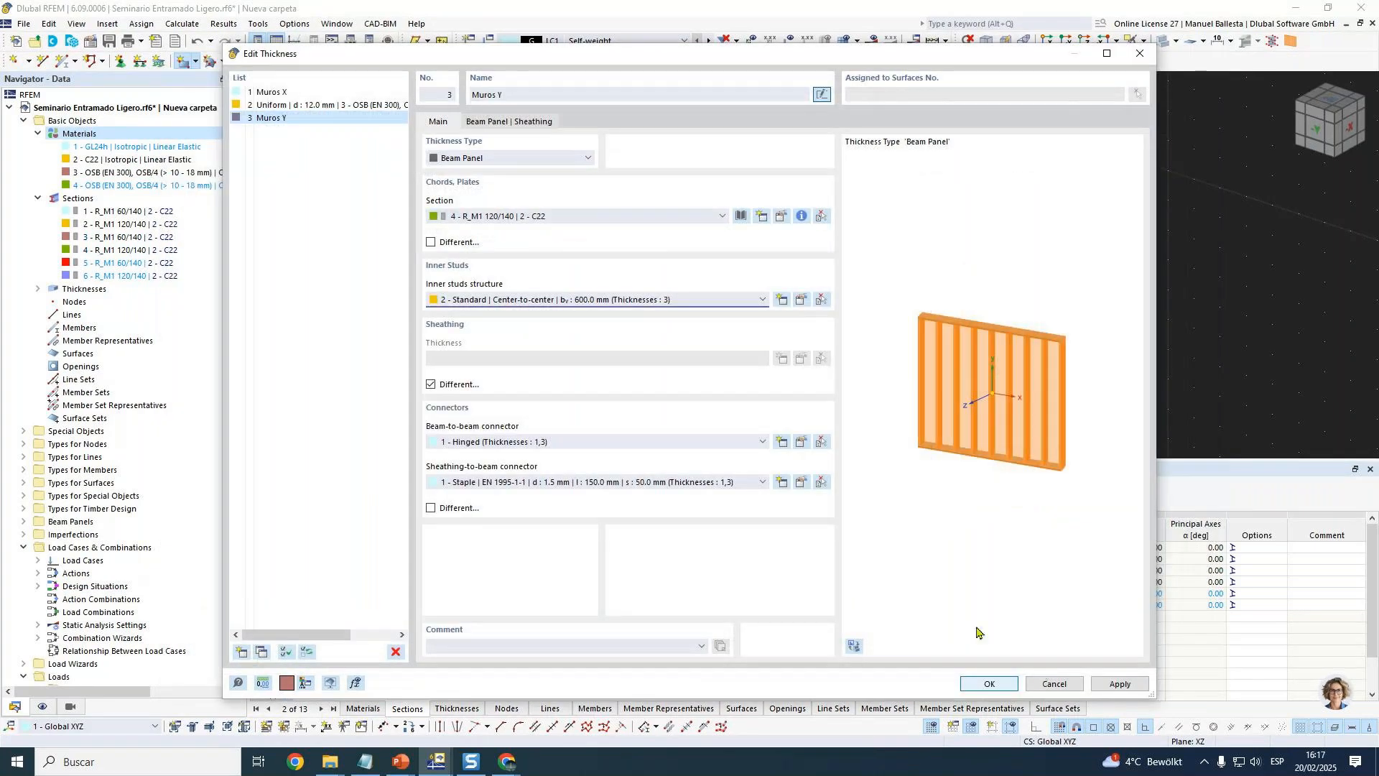
Create a 12 mm uniform thickness of material 4 - OSB (EN 300), OSB/4 for the front sheathing of Muros Y.
click(531, 123)
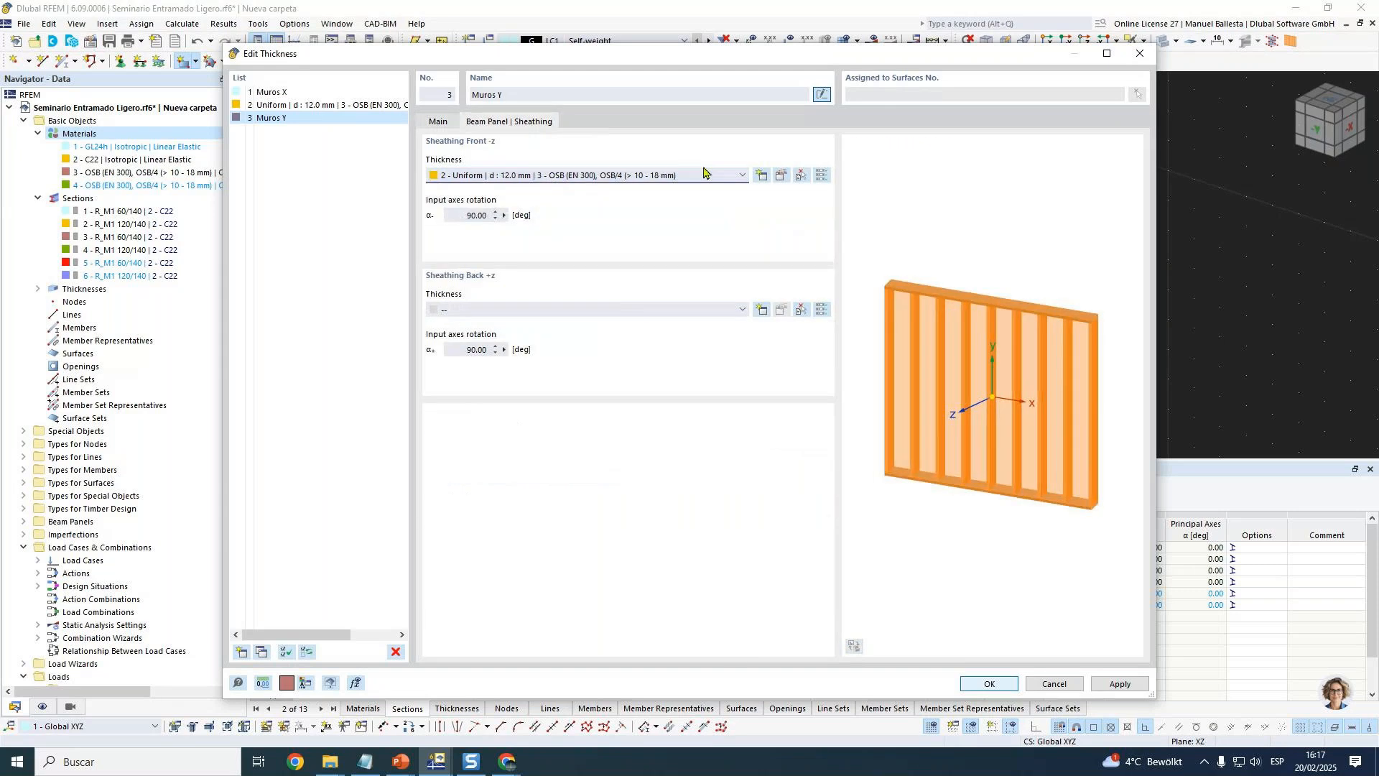
click(759, 178)
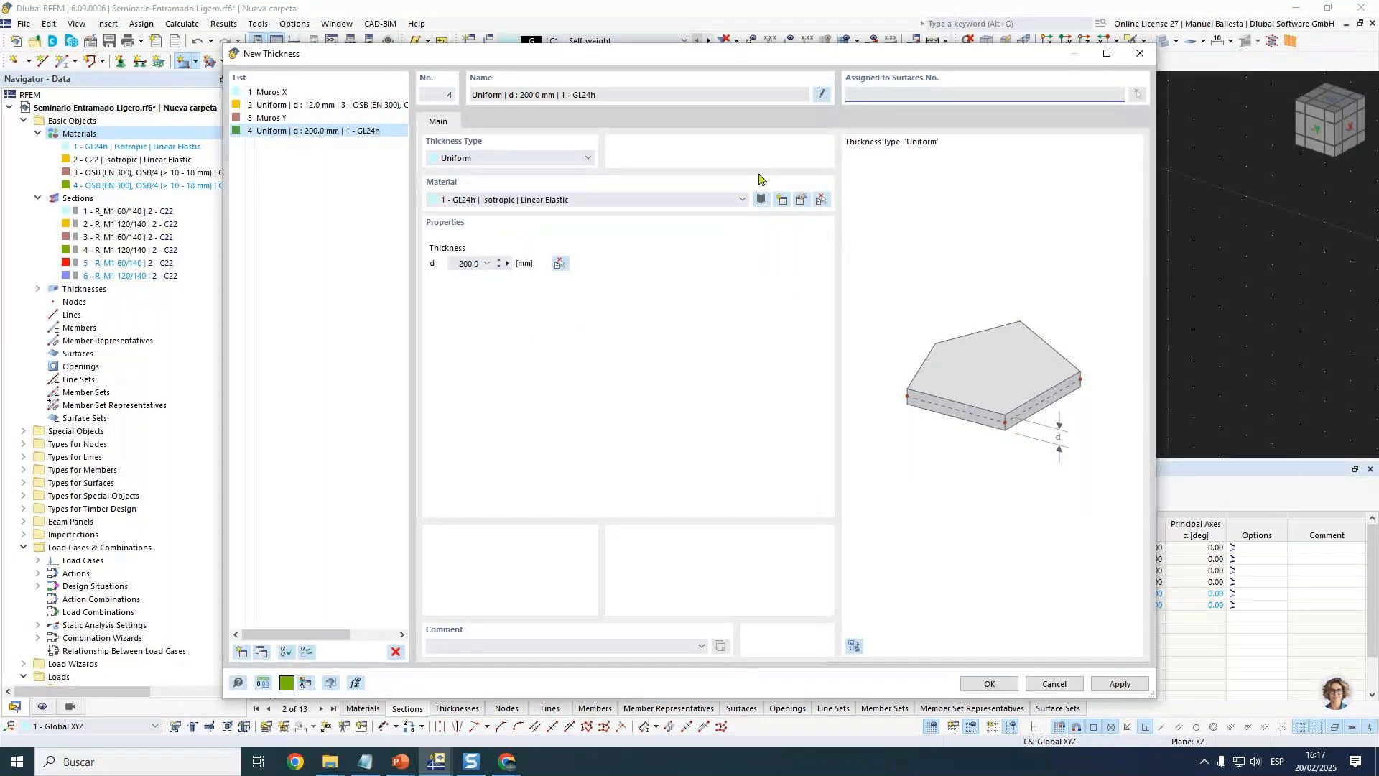
click(742, 199)
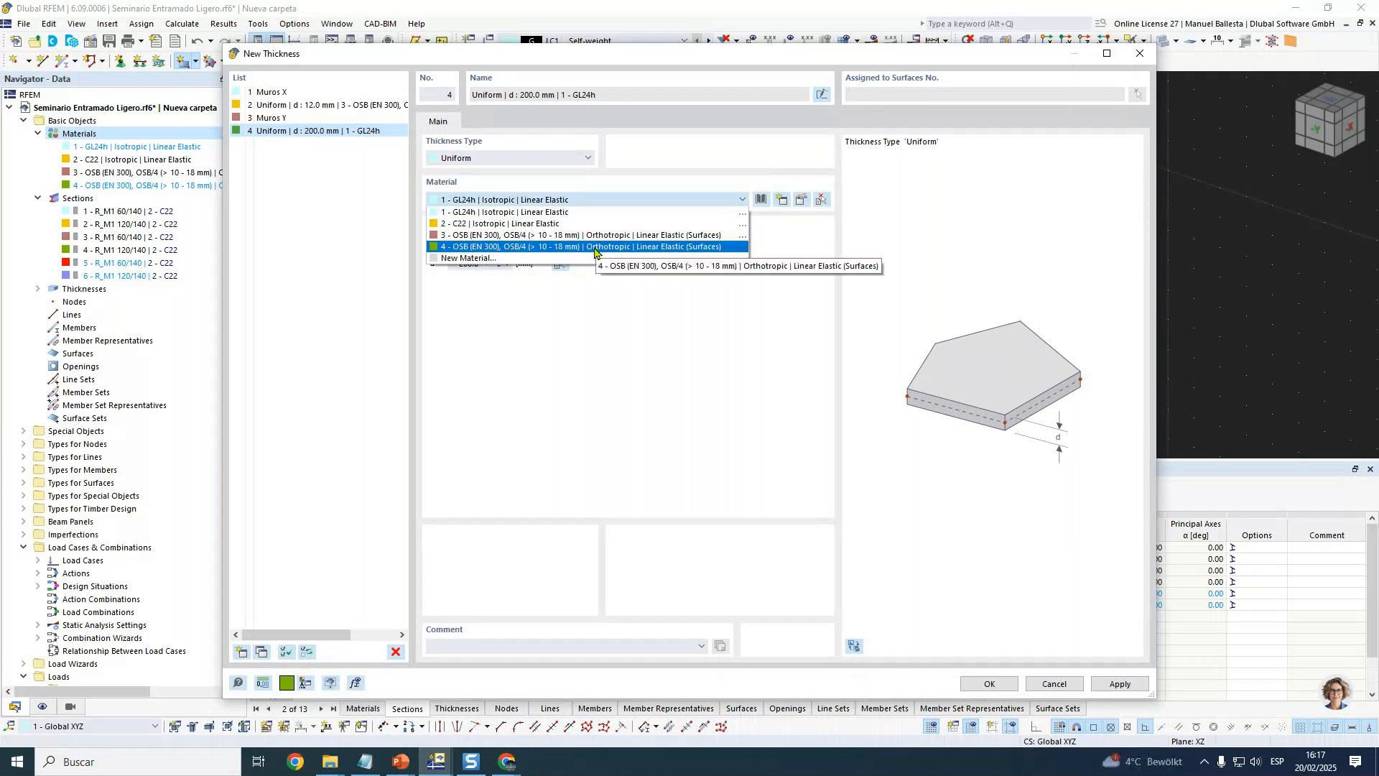
click(595, 247)
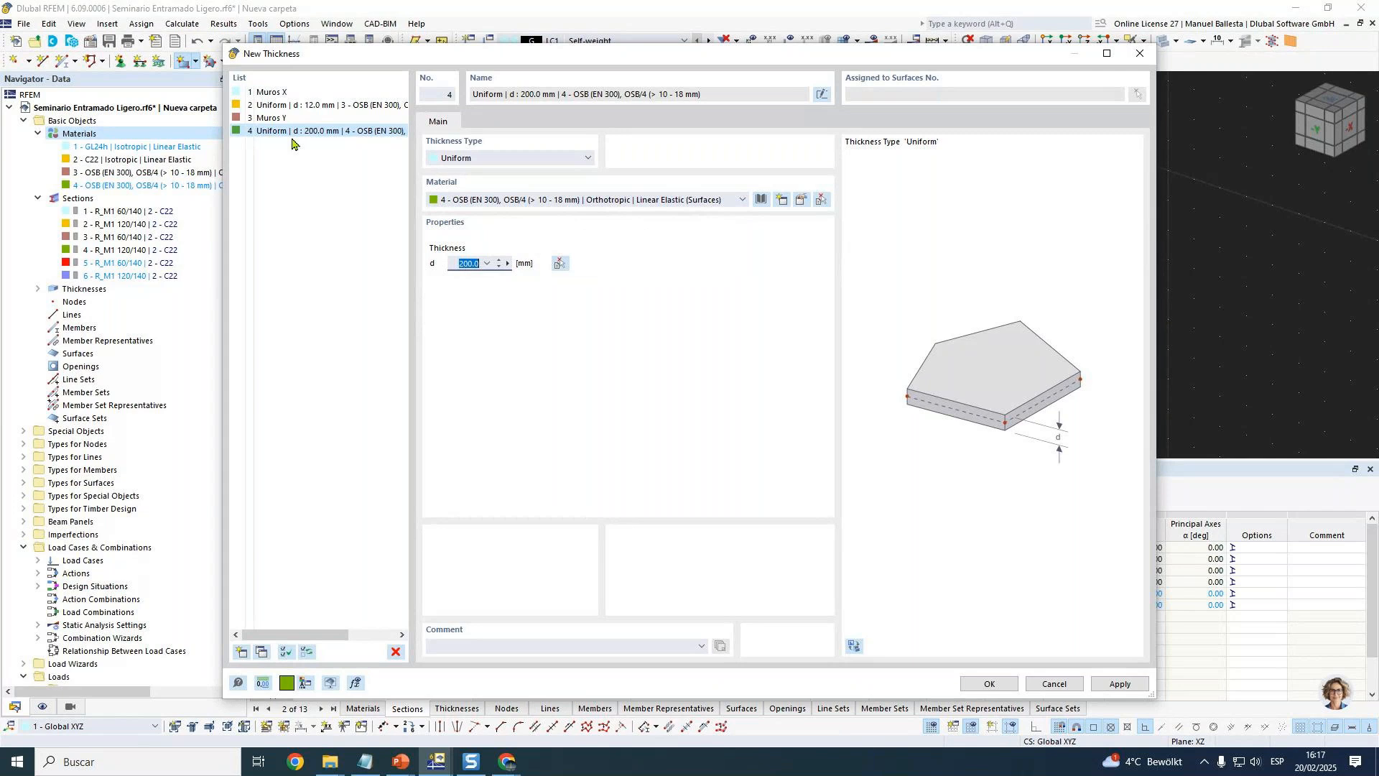
text(12)
click(984, 683)
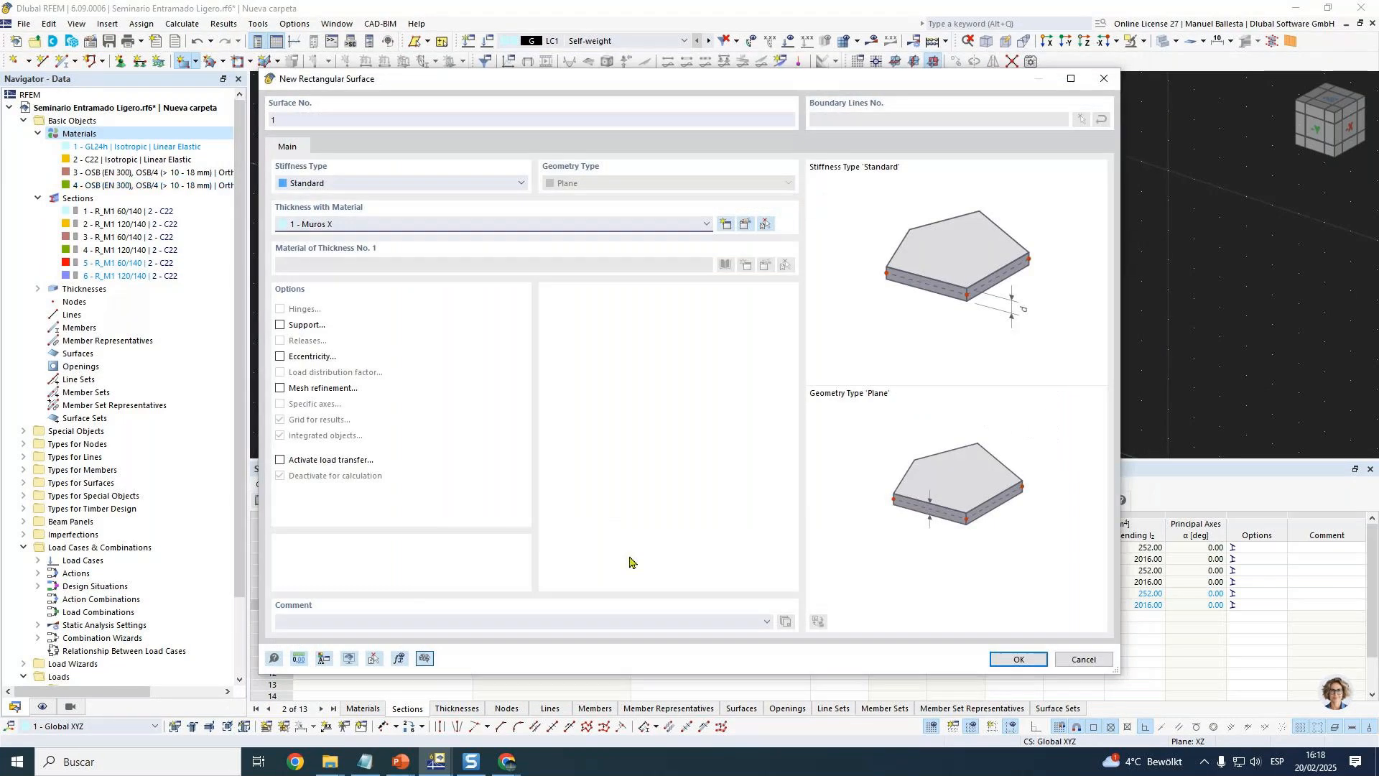
Compare the Muros X and Muros Y thickness definitions, including their front sheathing assignments.
click(746, 227)
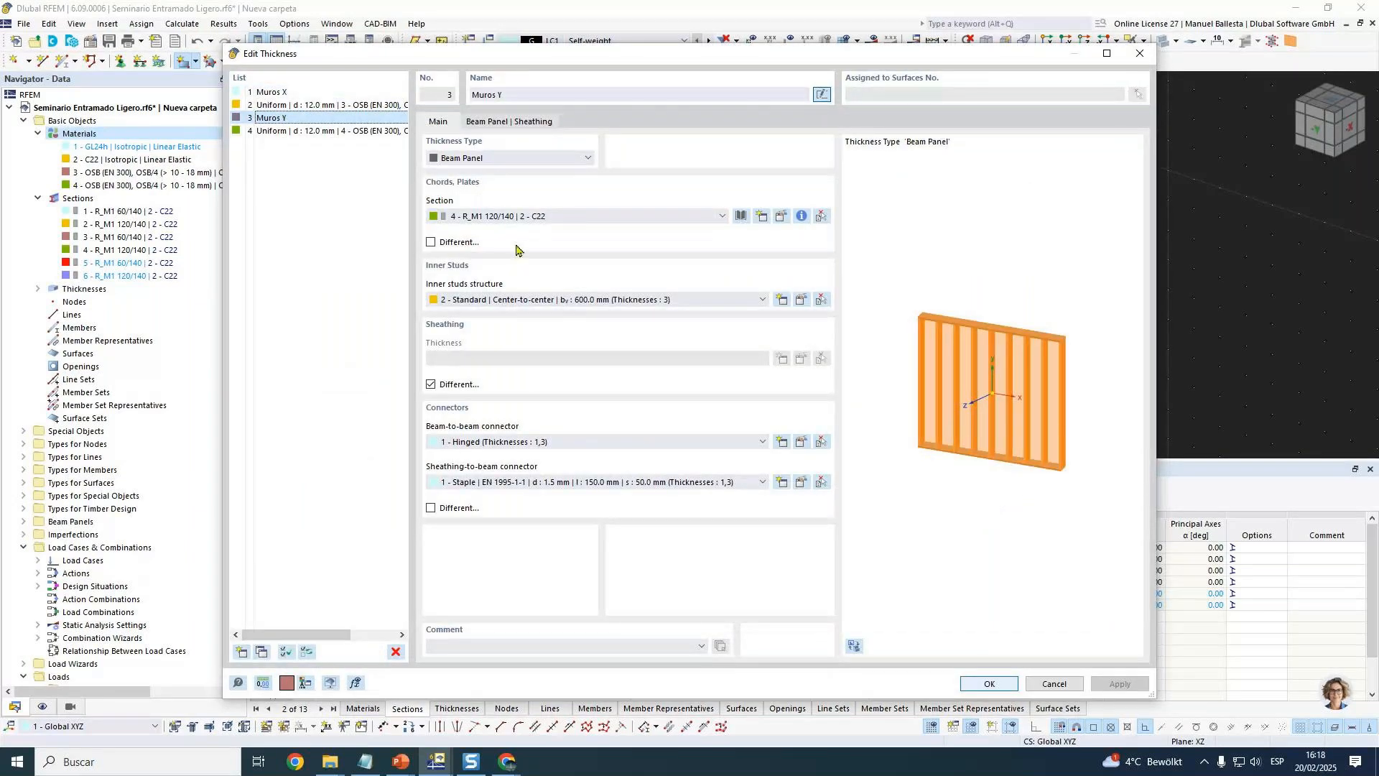
click(278, 94)
click(272, 118)
click(521, 122)
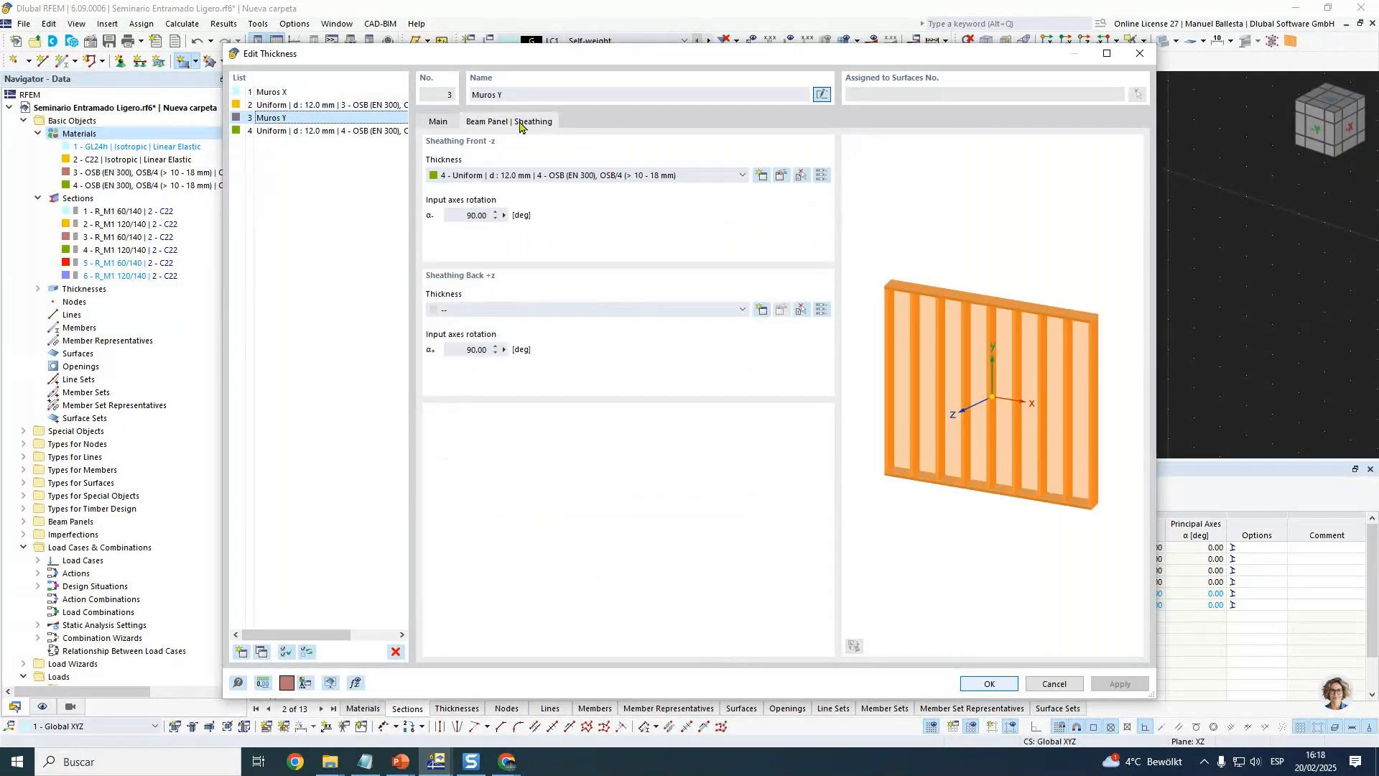
click(285, 93)
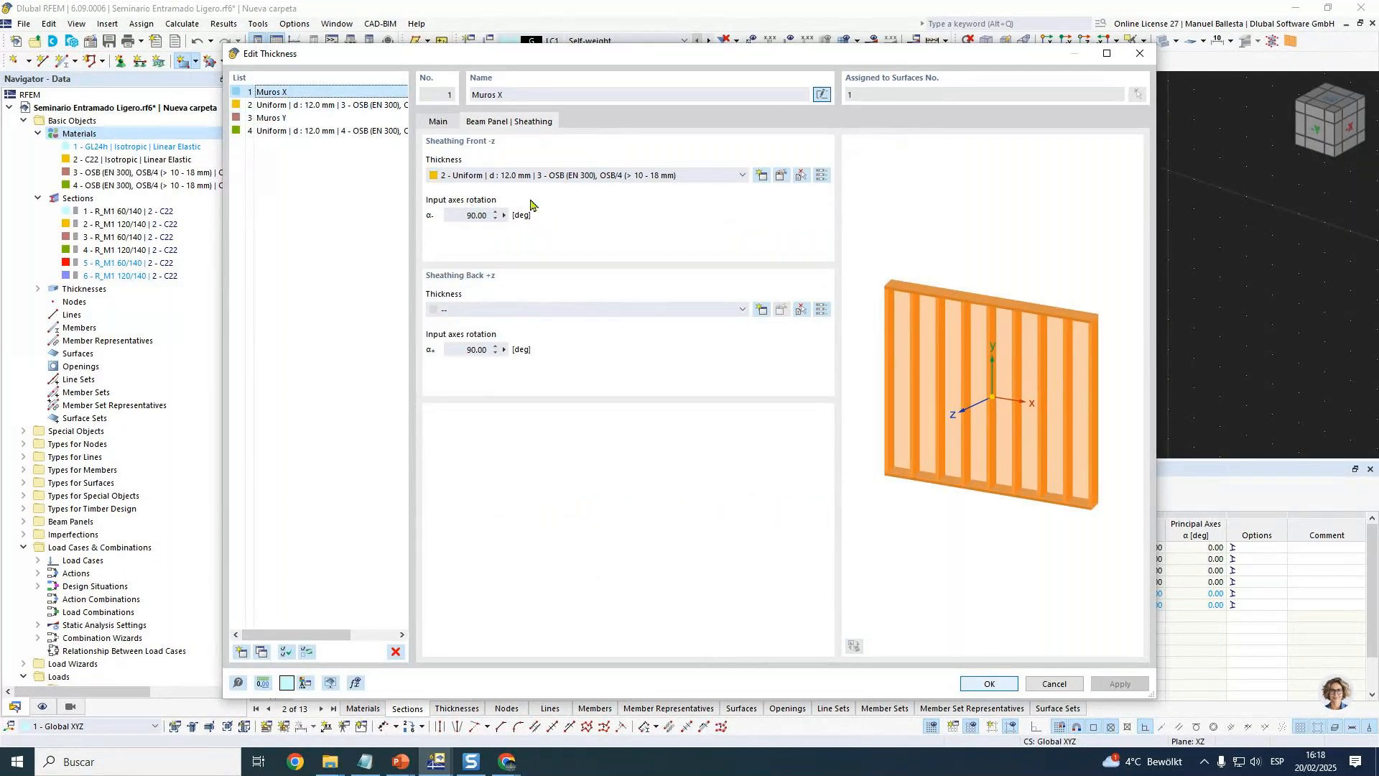
click(309, 118)
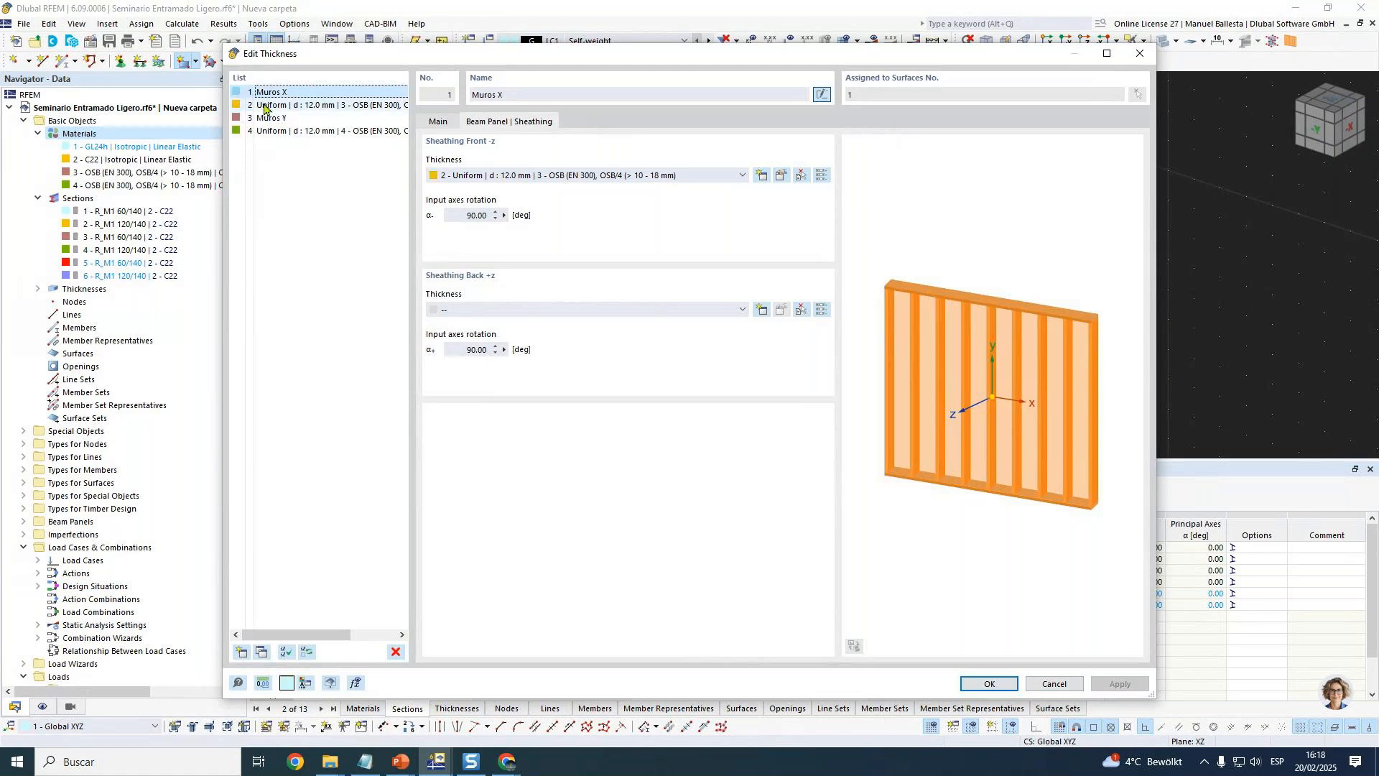
click(989, 683)
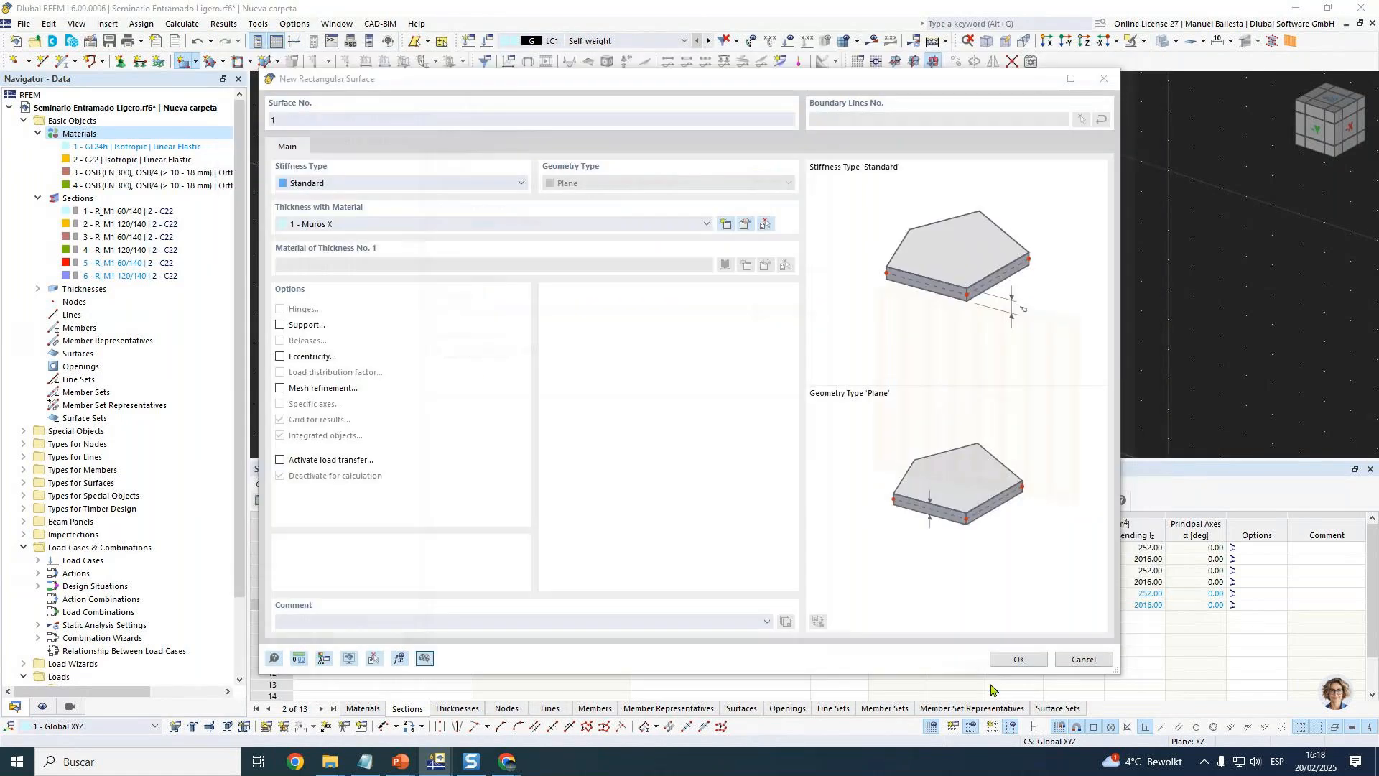
Draw a rectangular Muros X wall surface in the XZ plane from the origin to X 5.000 m, Z -3.000 m.
click(1019, 659)
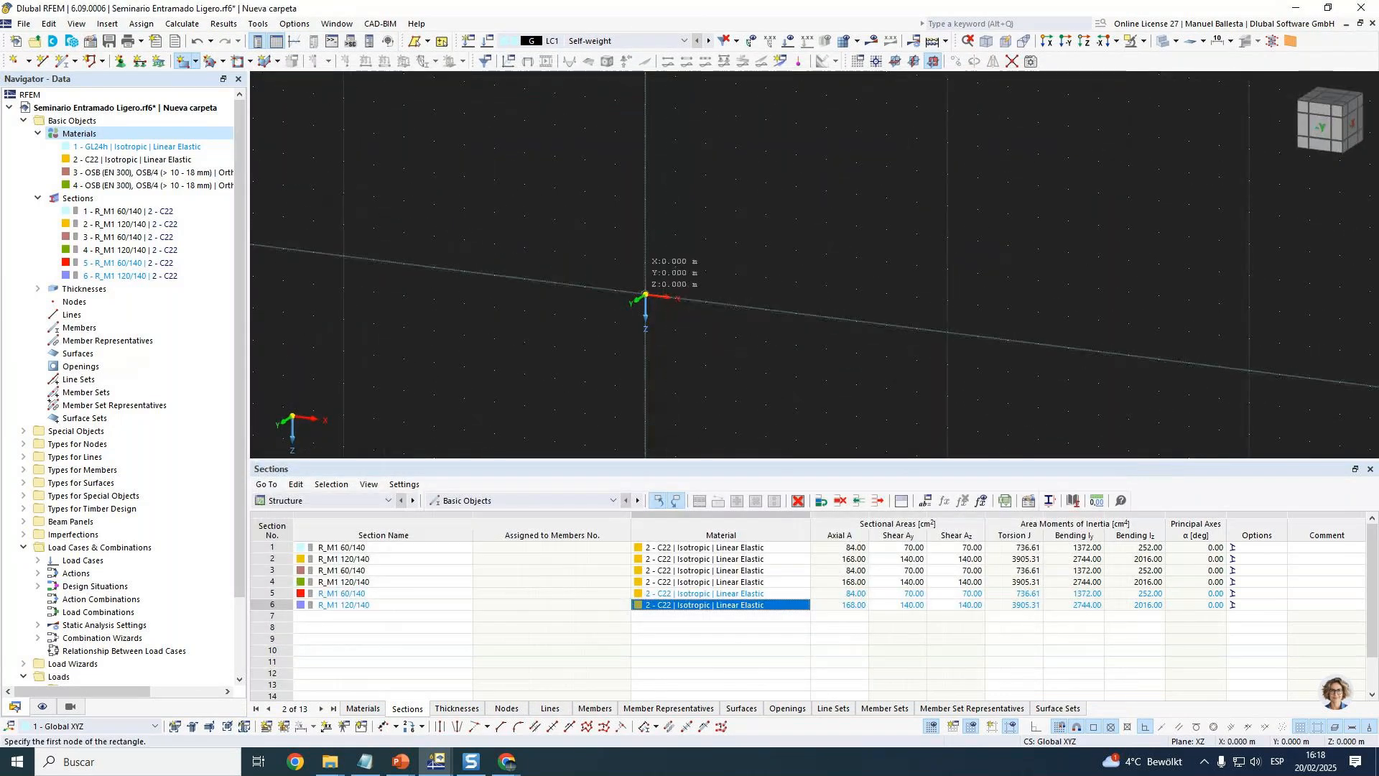
click(645, 294)
click(796, 218)
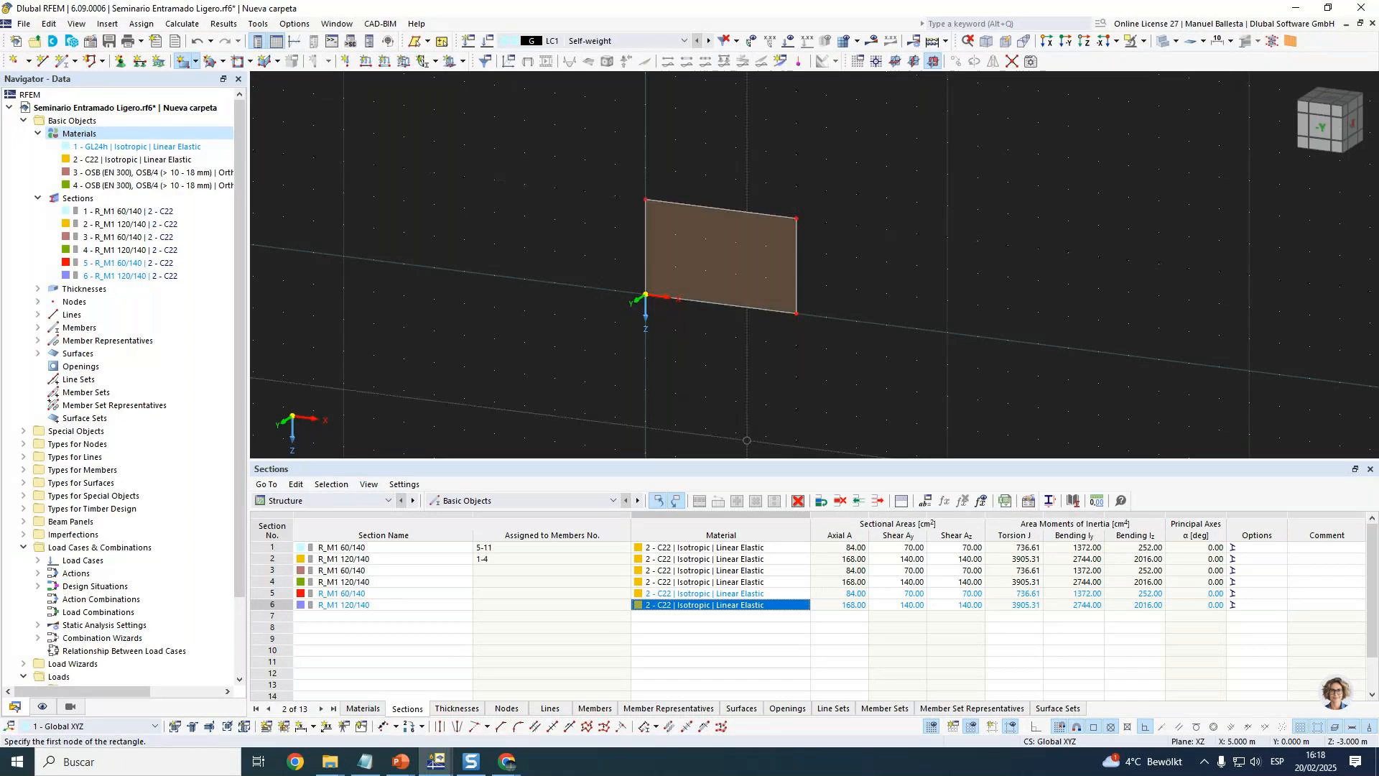
Create a Local xyz line support with ux and uy fixed and a 1E4 kN/m² spring in z, and assign it to the wall's bottom line.
key(Escape)
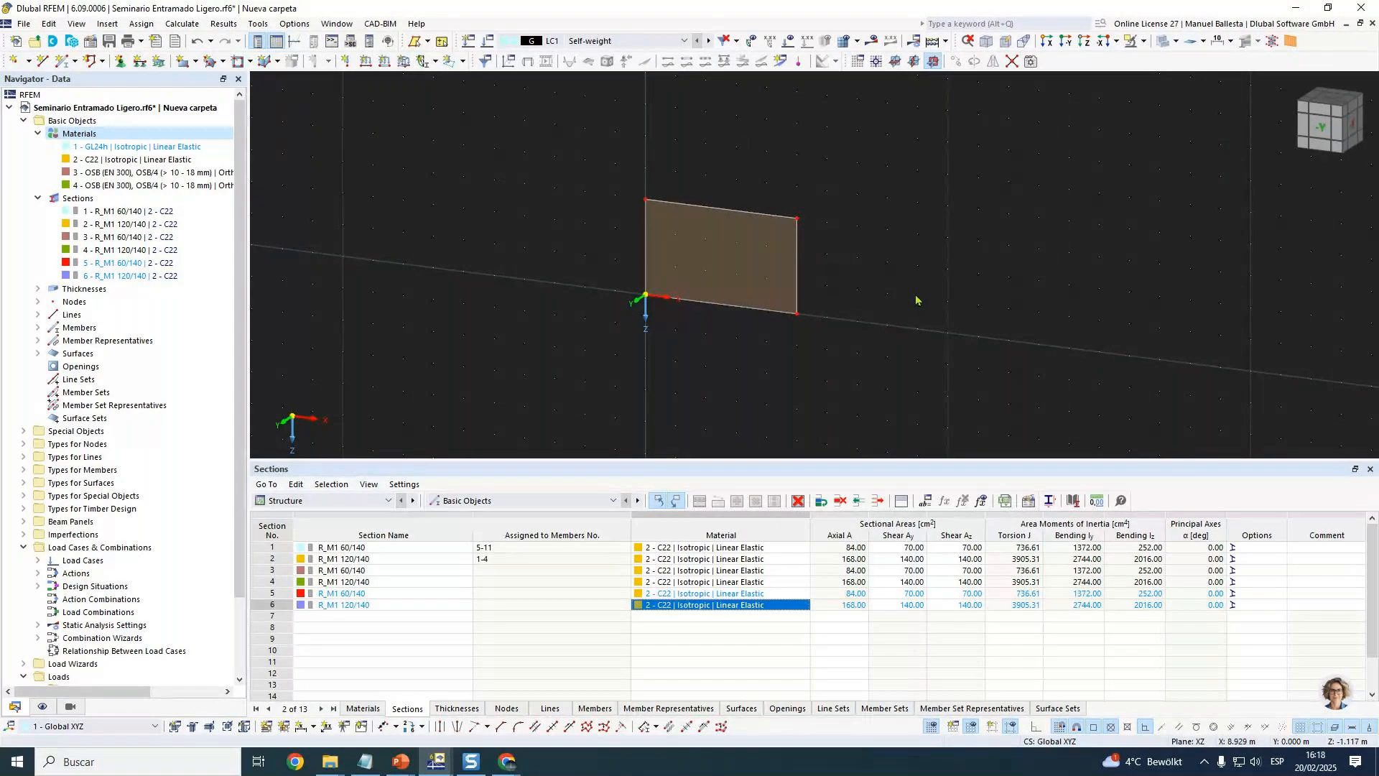
key(F8)
scroll(454, 131, down, 2)
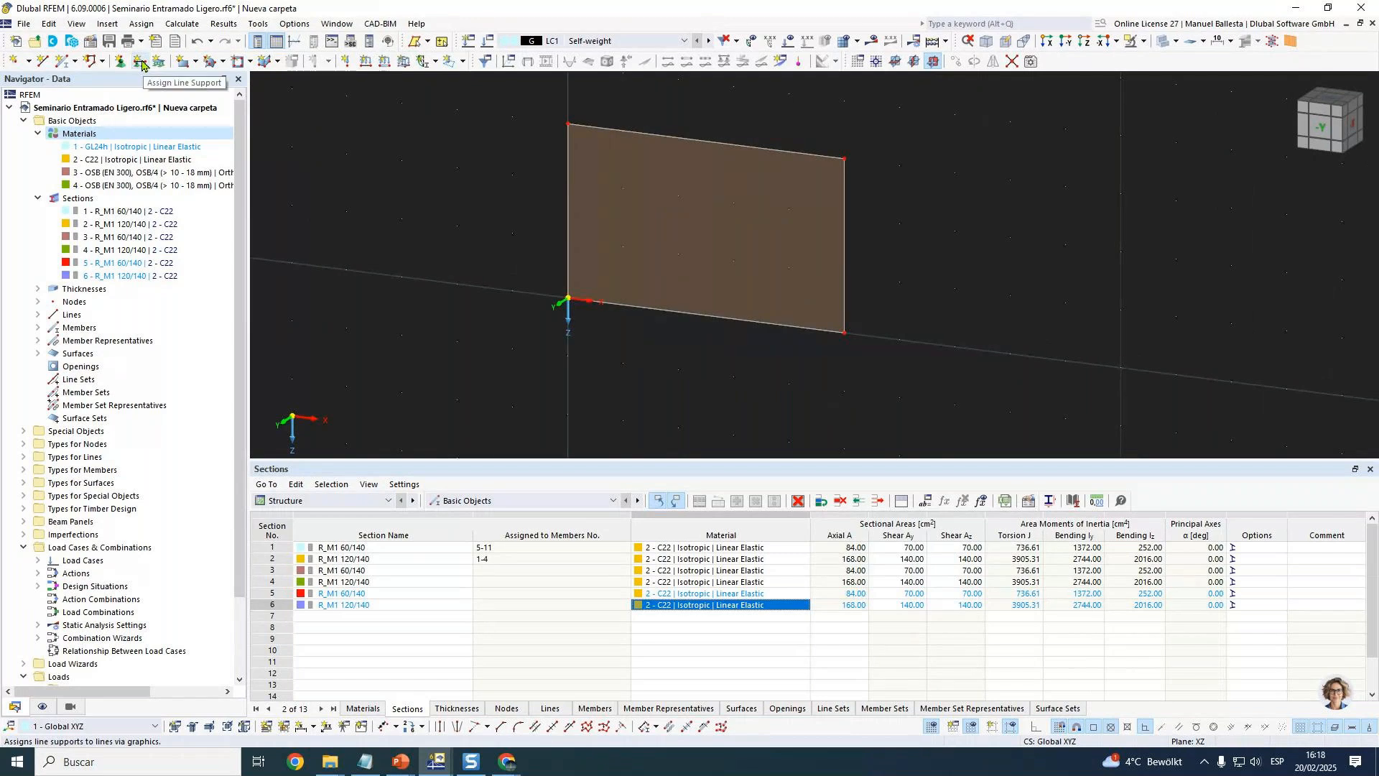
click(140, 62)
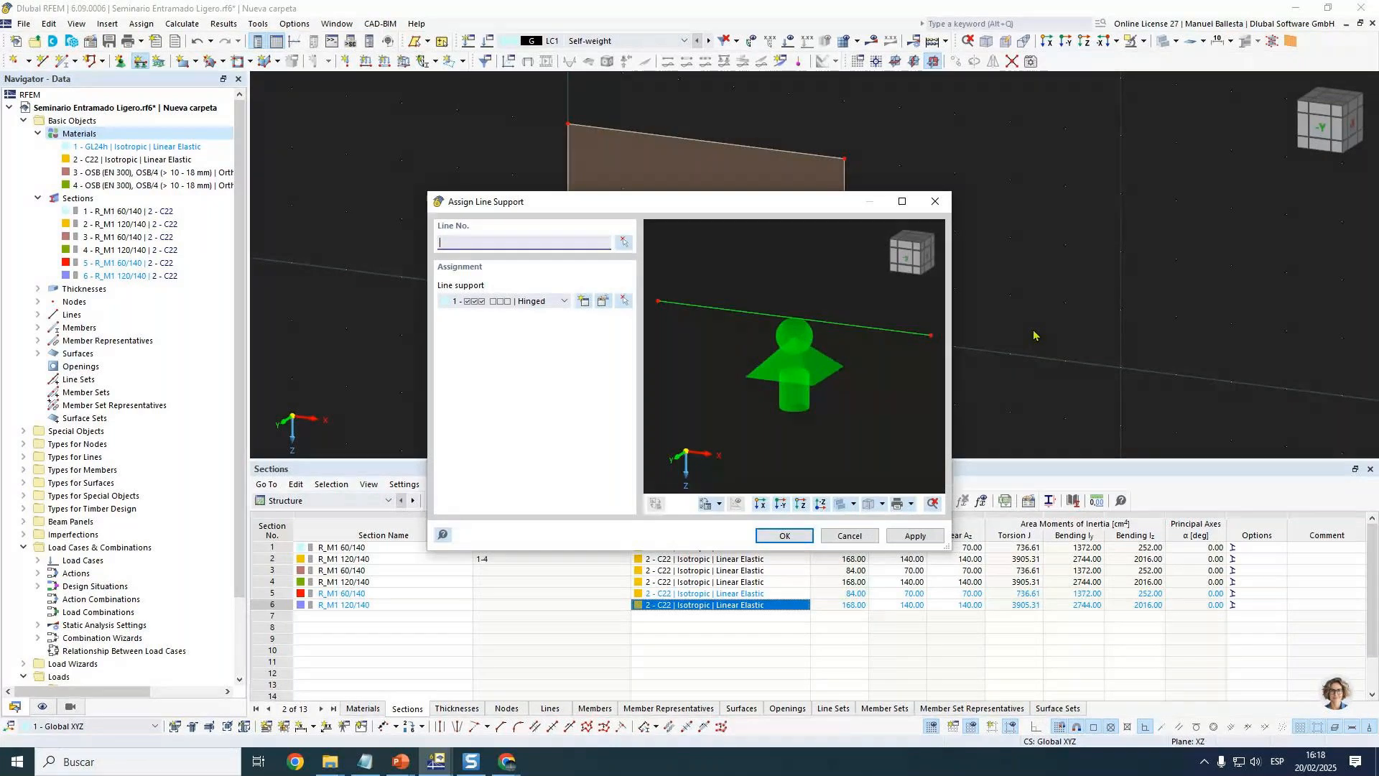
click(585, 302)
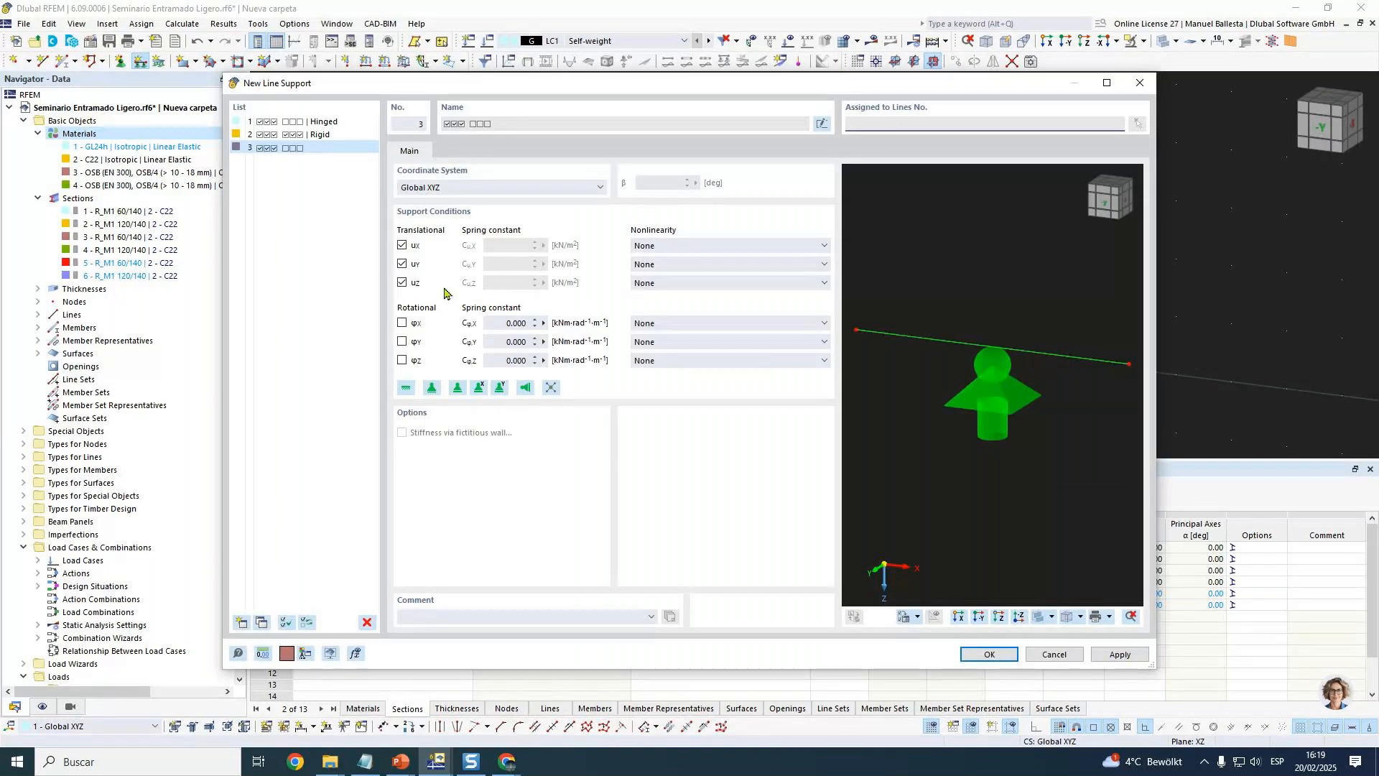
click(503, 188)
click(431, 212)
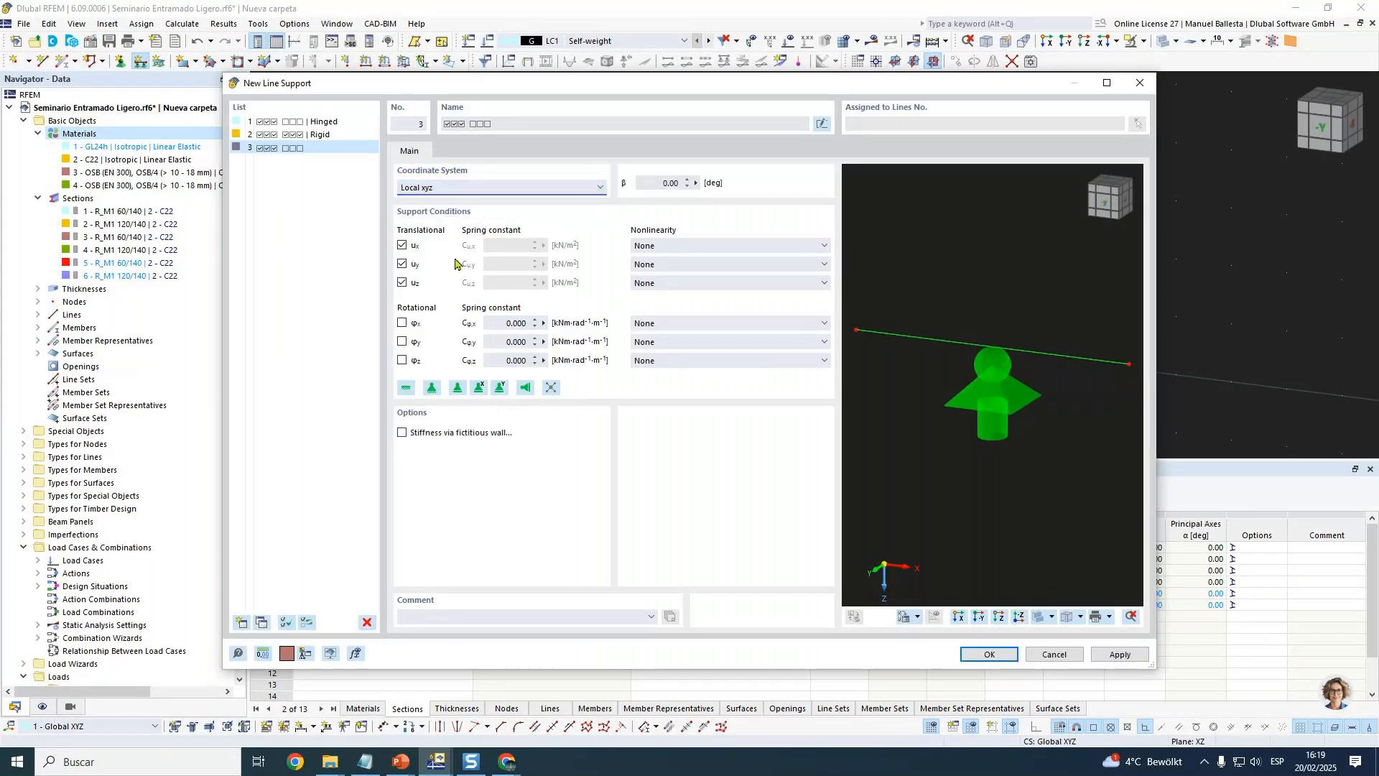
click(401, 282)
double_click(503, 284)
text(1E4)
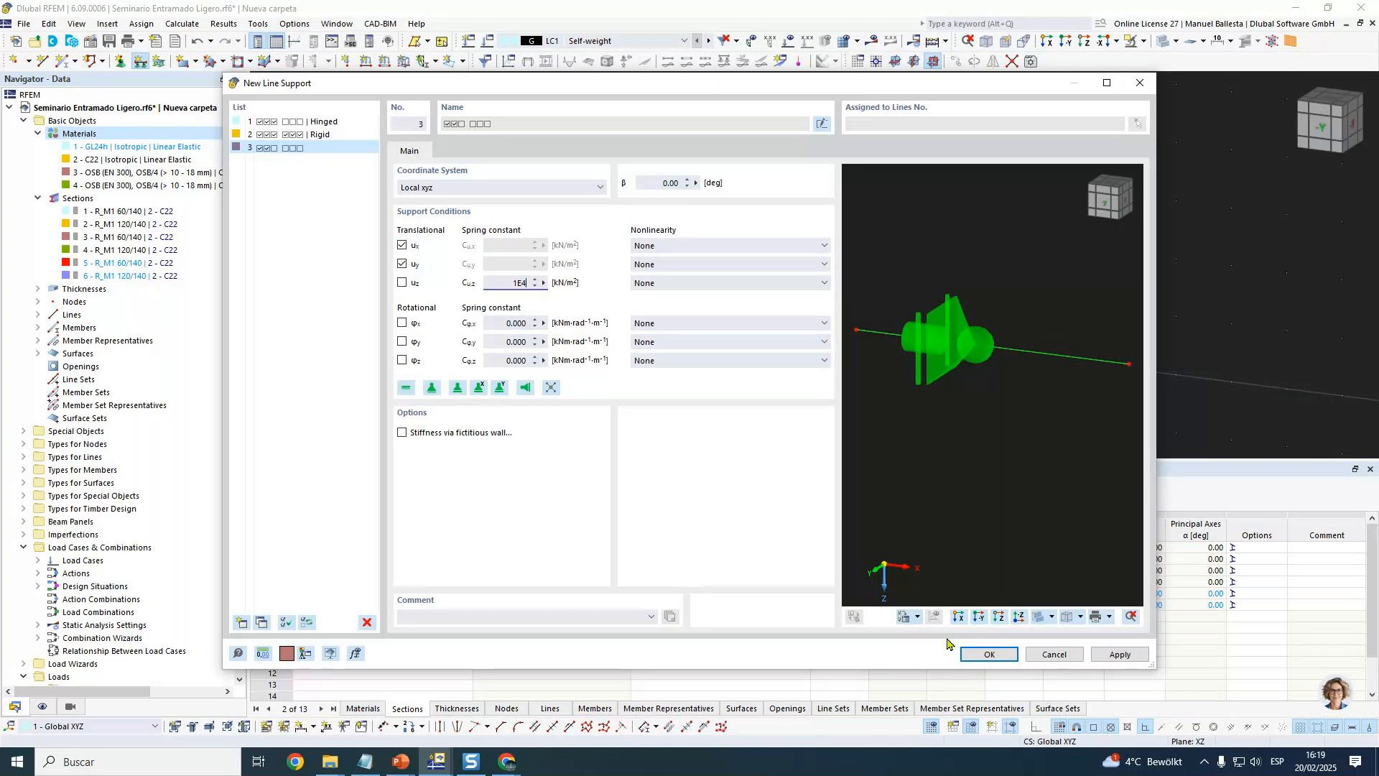
click(990, 659)
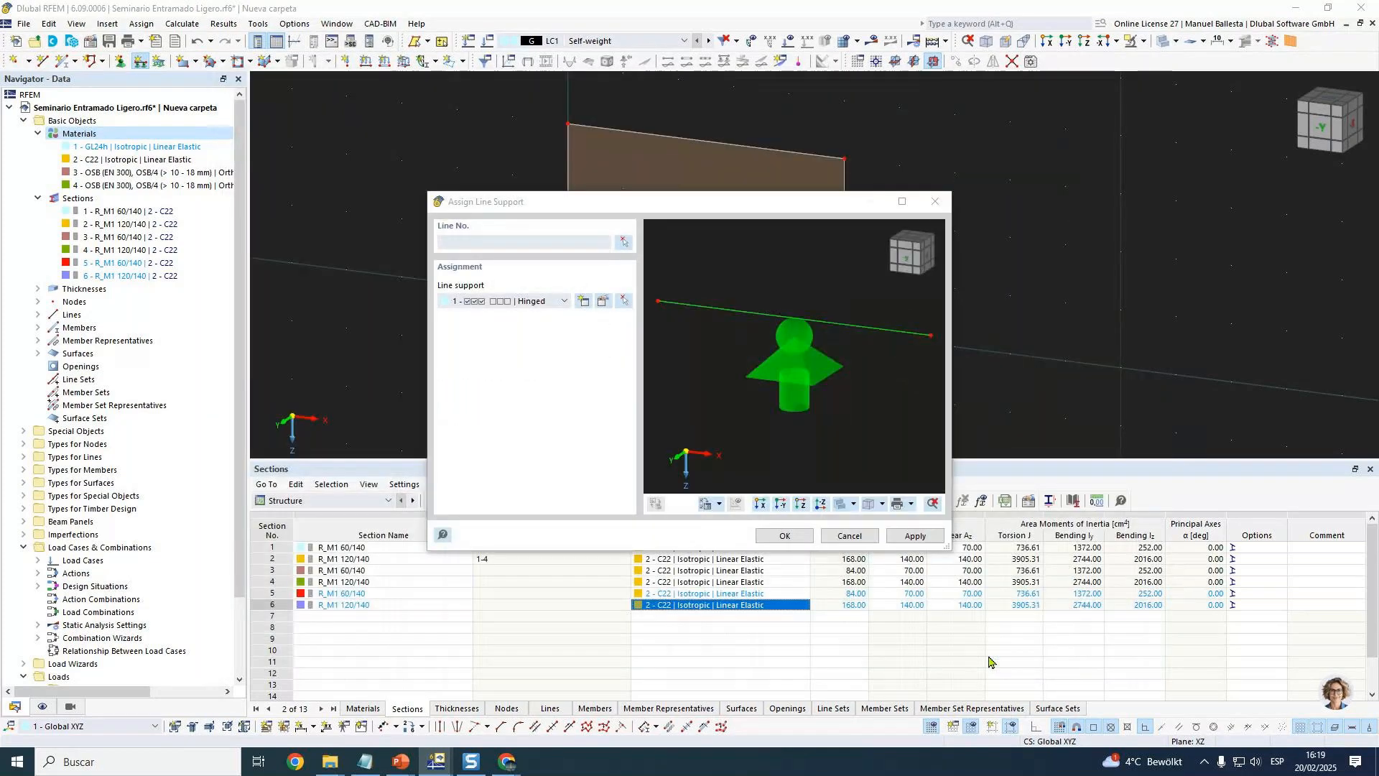
click(785, 536)
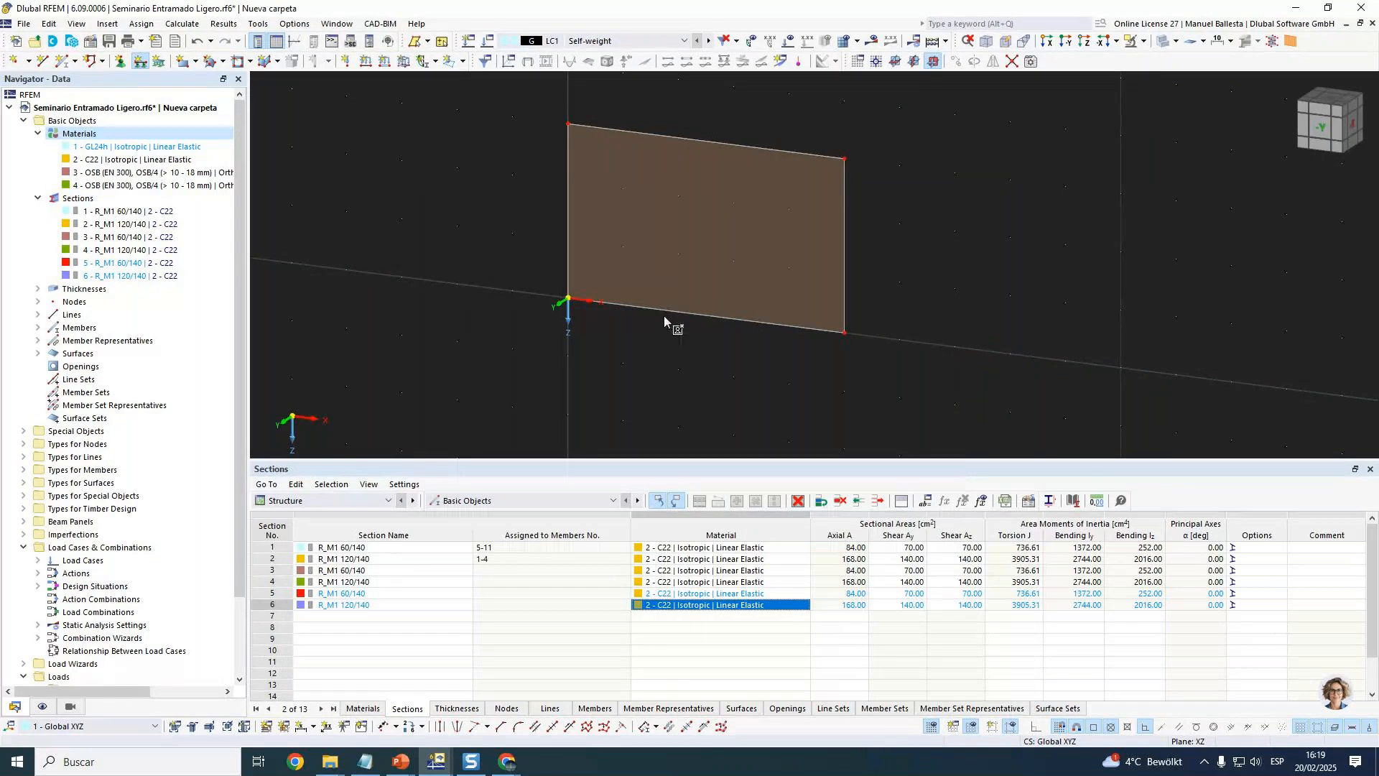
click(750, 296)
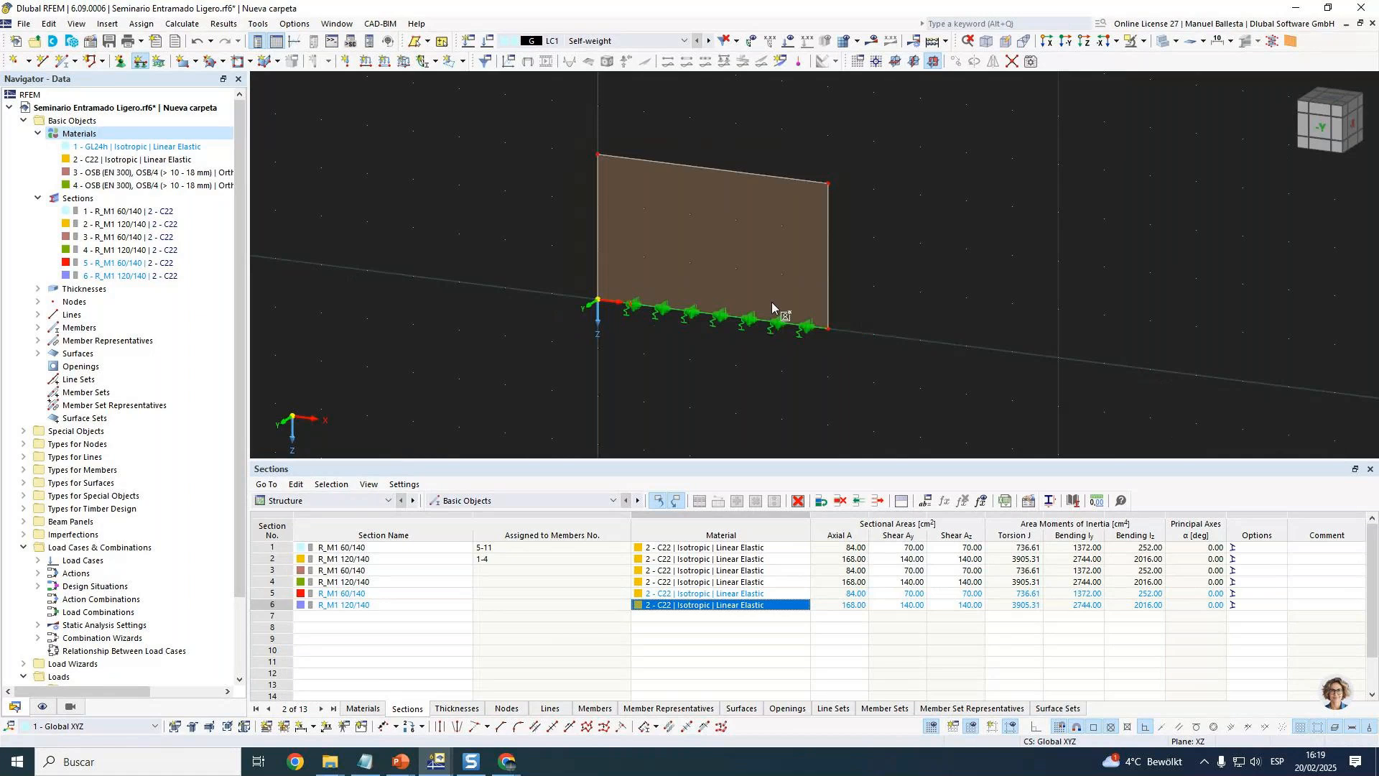
Create a nodal support that restrains only the uY translation, leaving uX, uZ and all rotations free.
scroll(967, 292, up, 4)
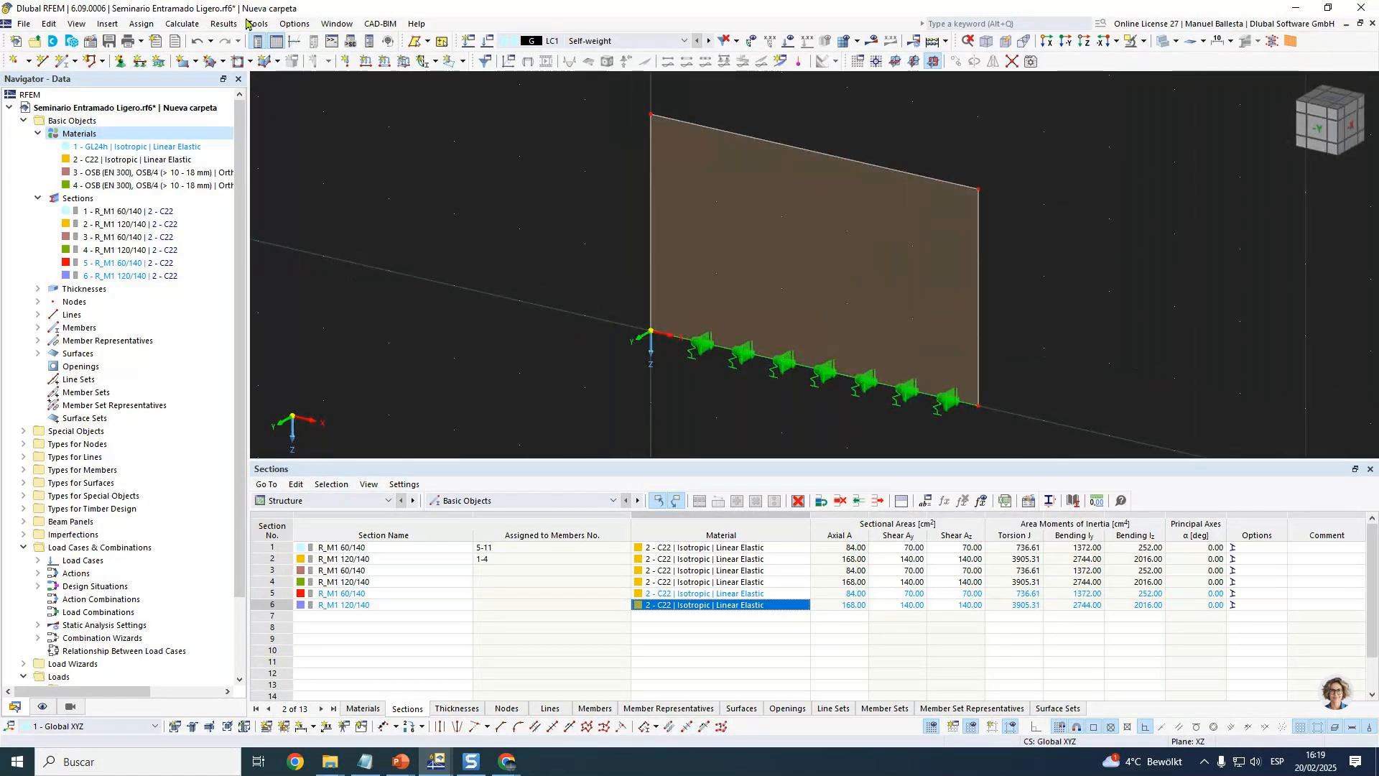
click(120, 62)
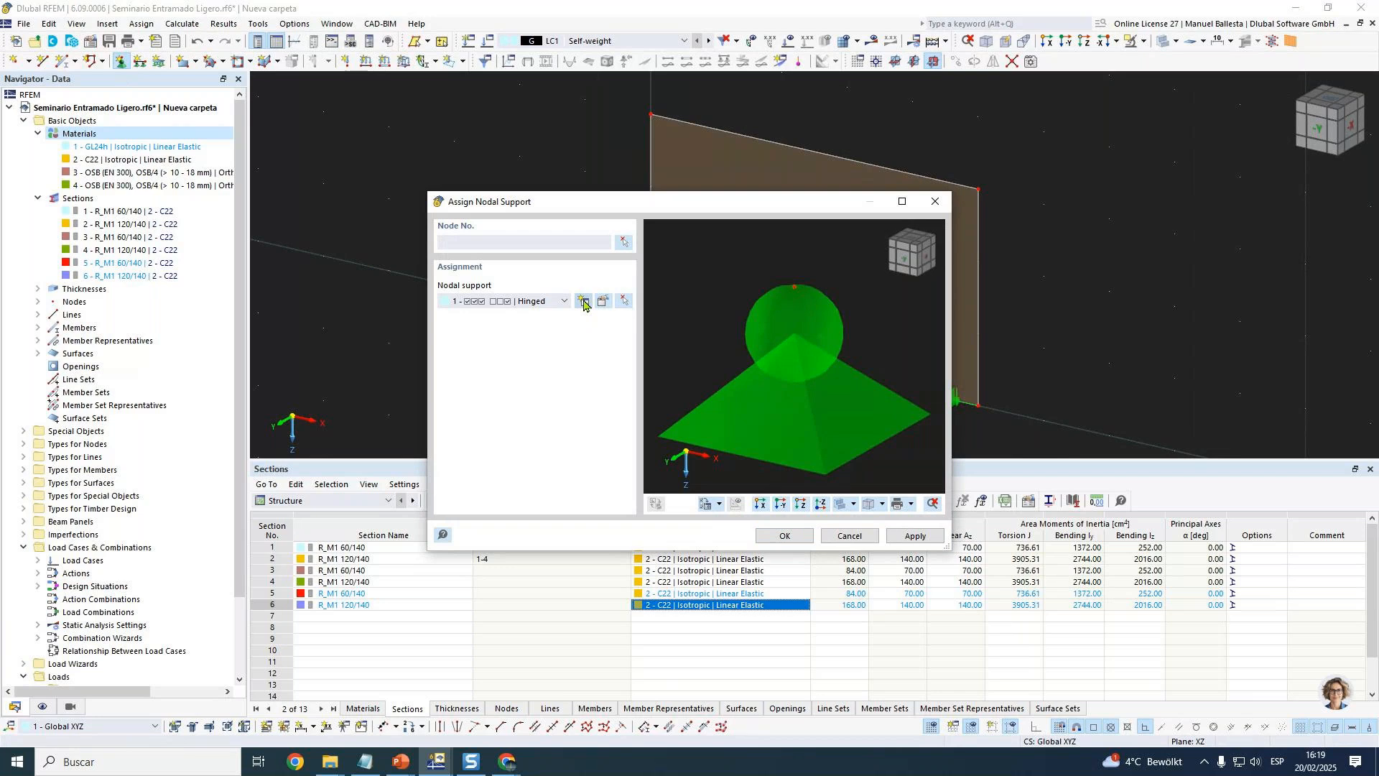
click(582, 302)
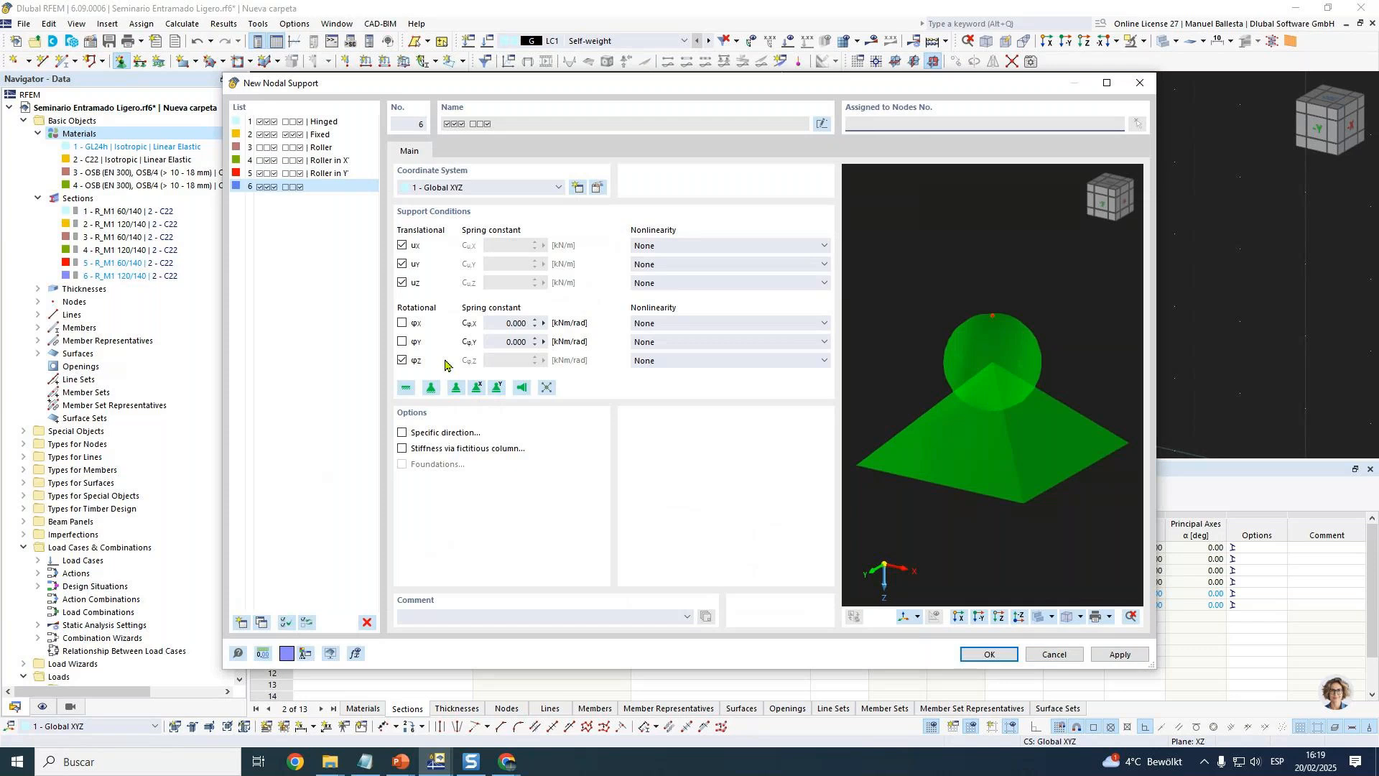
click(401, 360)
click(402, 283)
click(401, 245)
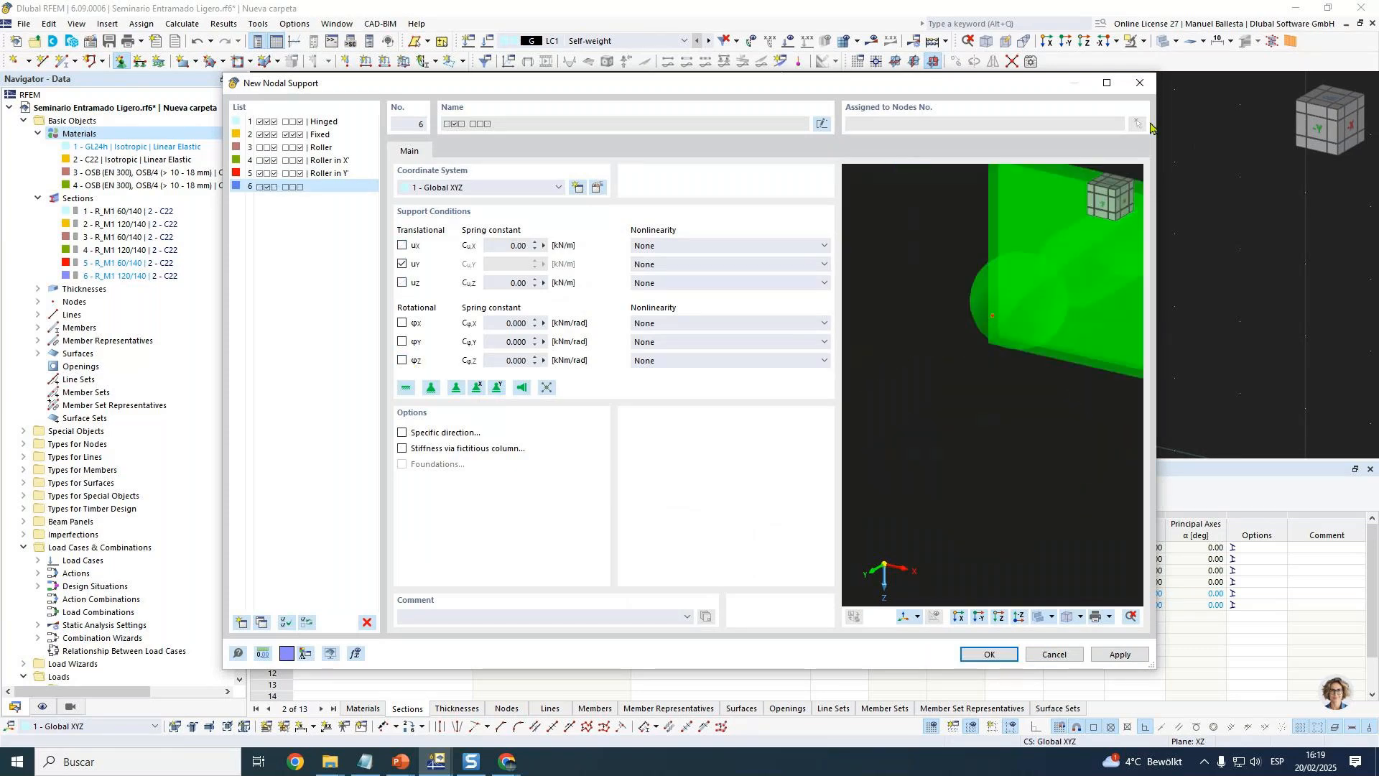
click(990, 654)
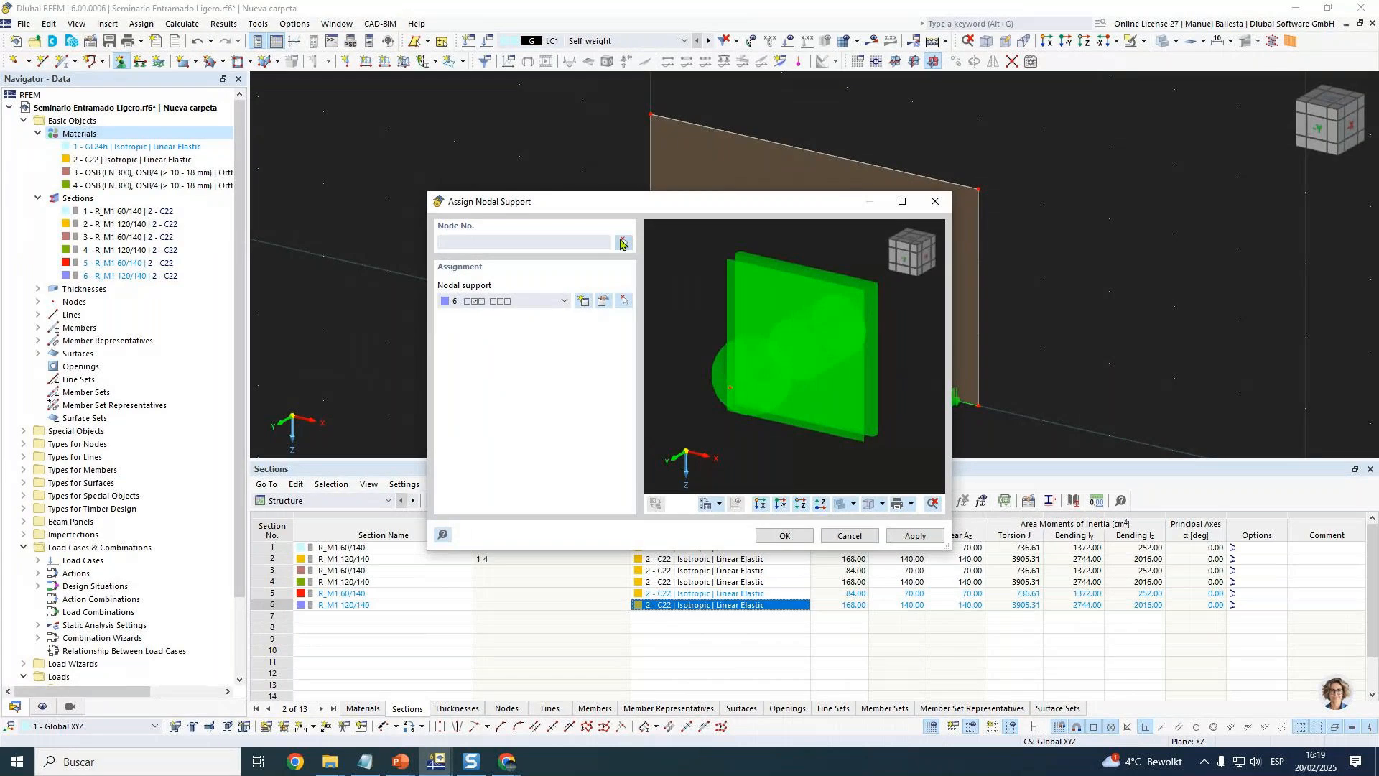
Assign the uY-only nodal support to the two upper corner nodes of the wall.
click(623, 242)
click(650, 116)
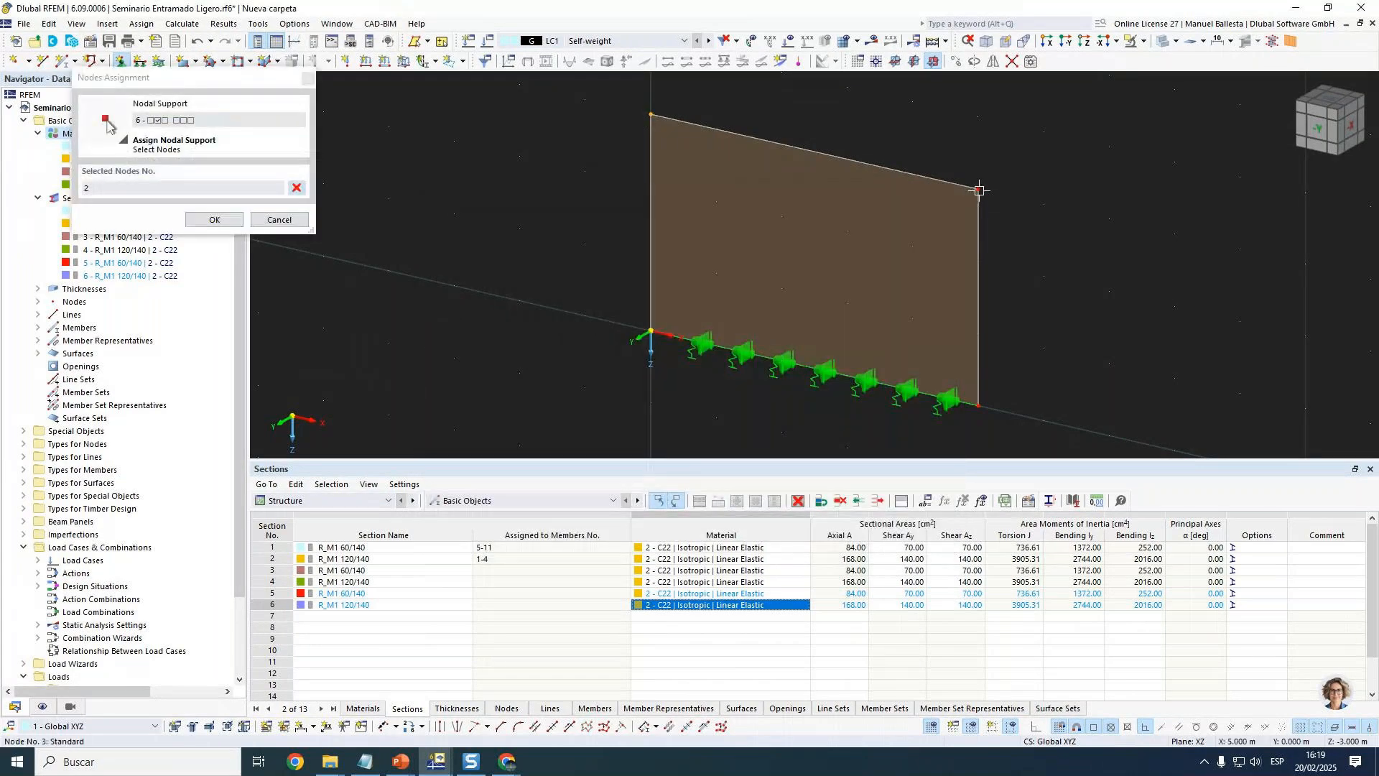
click(979, 190)
right_click(966, 187)
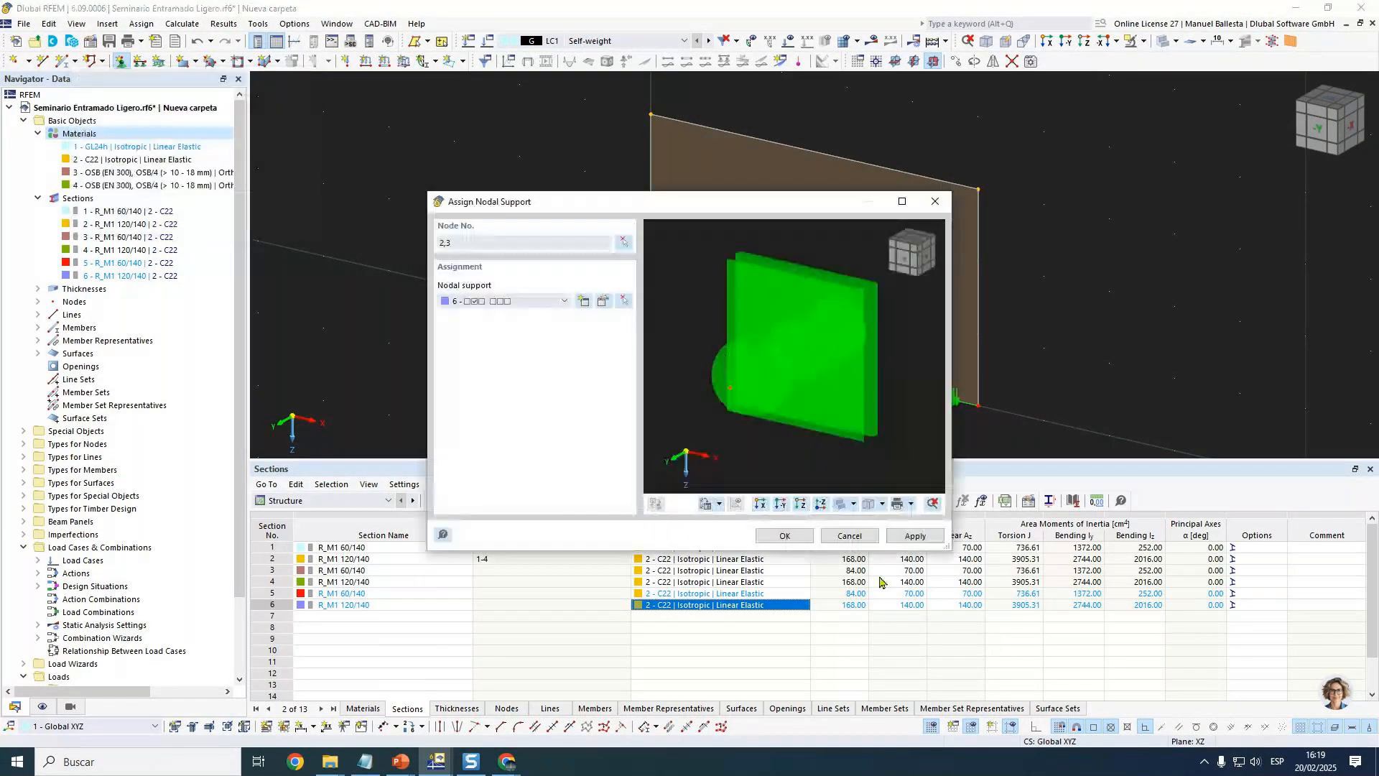
click(783, 535)
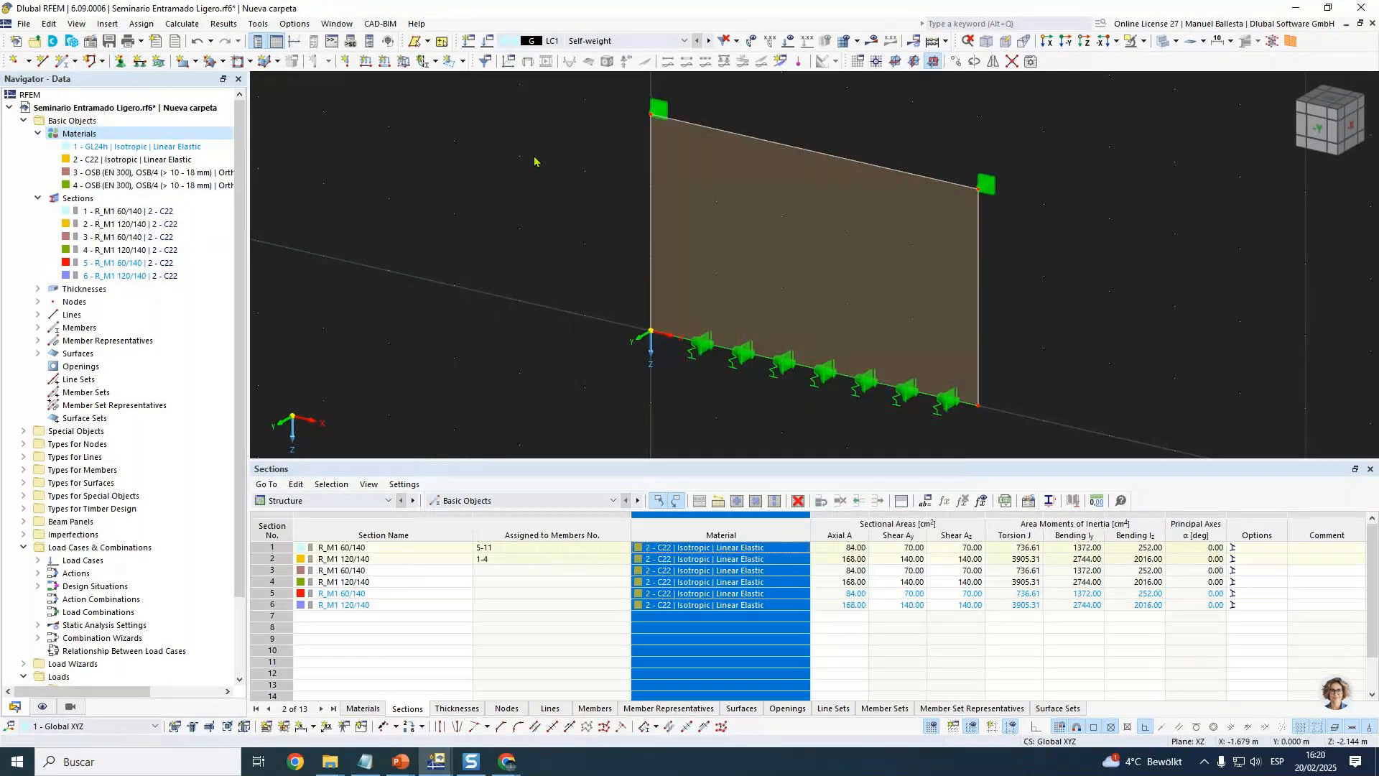
Review the wall surface's stiffness type, thickness and options without changing them.
scroll(579, 175, down, 1)
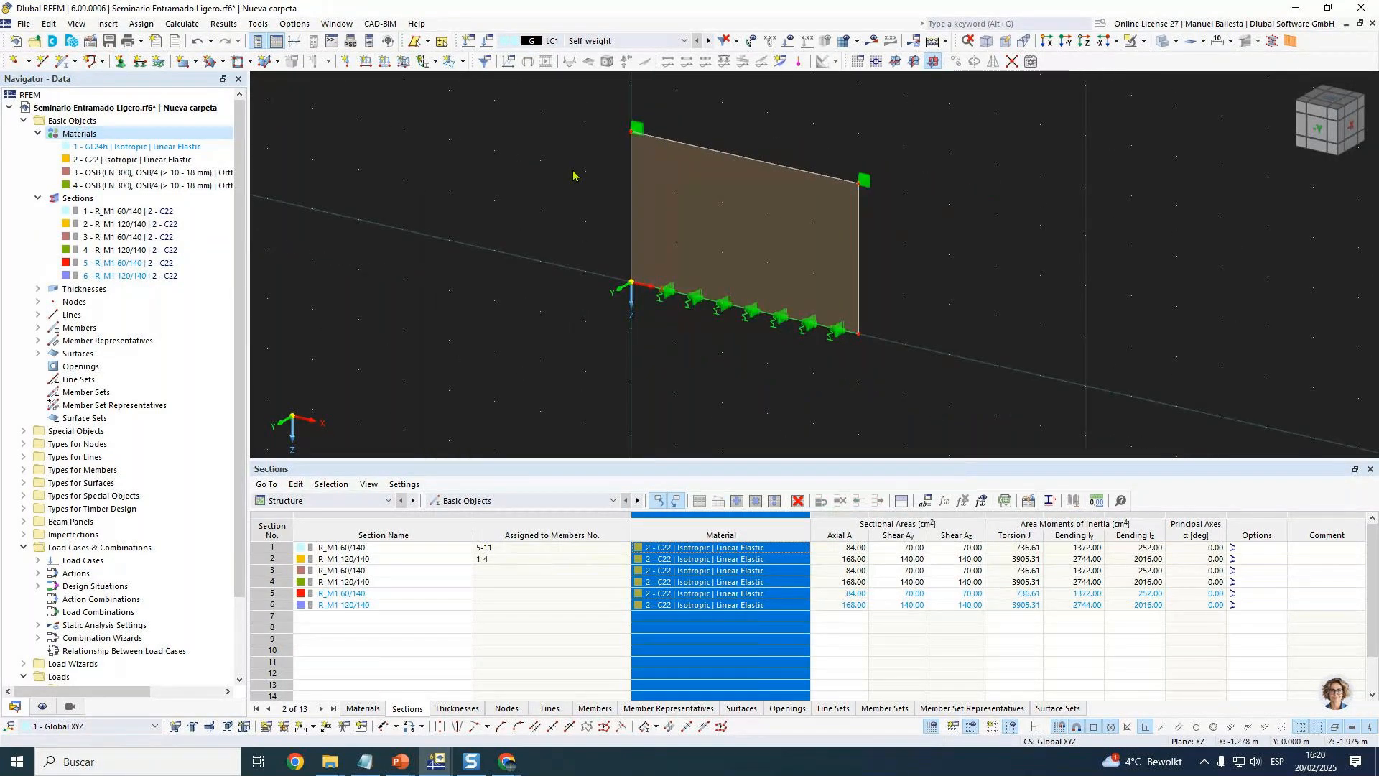
click(502, 630)
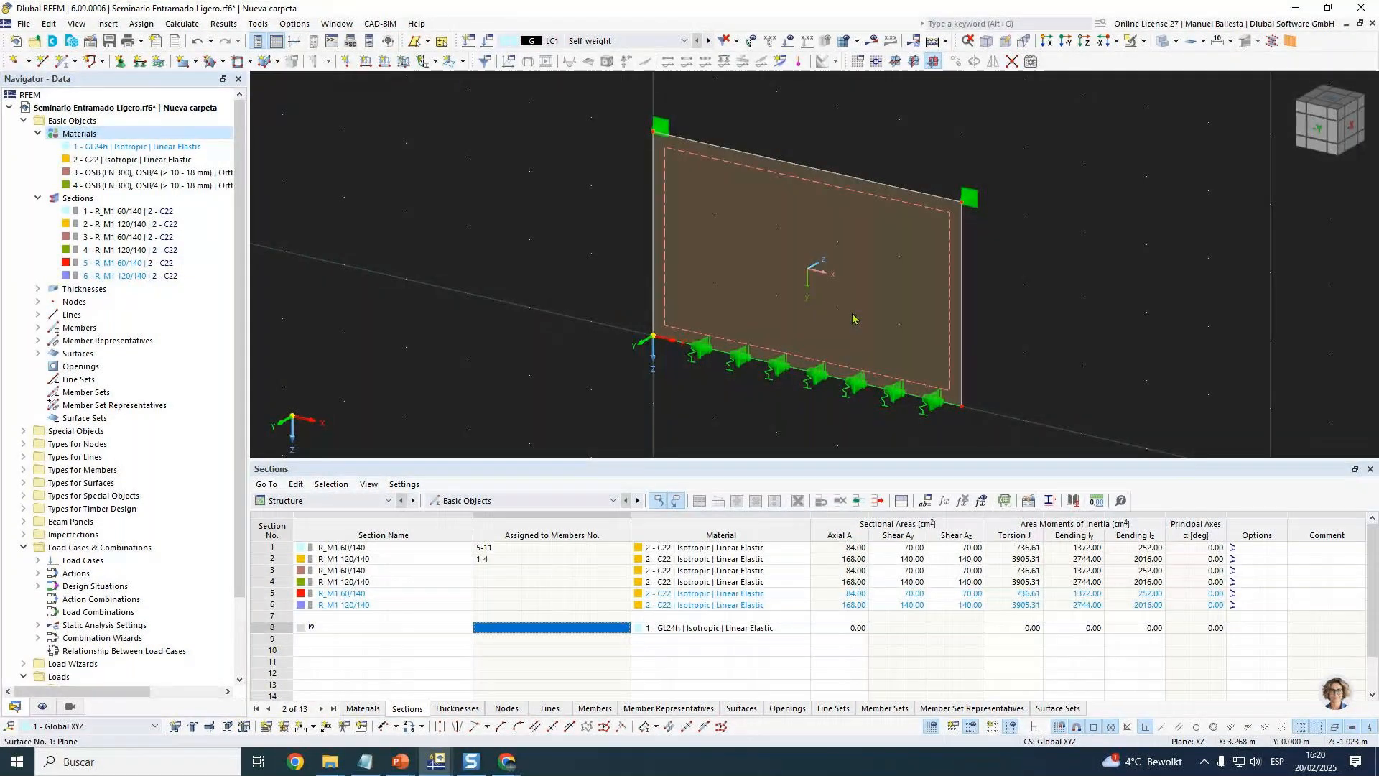
double_click(807, 271)
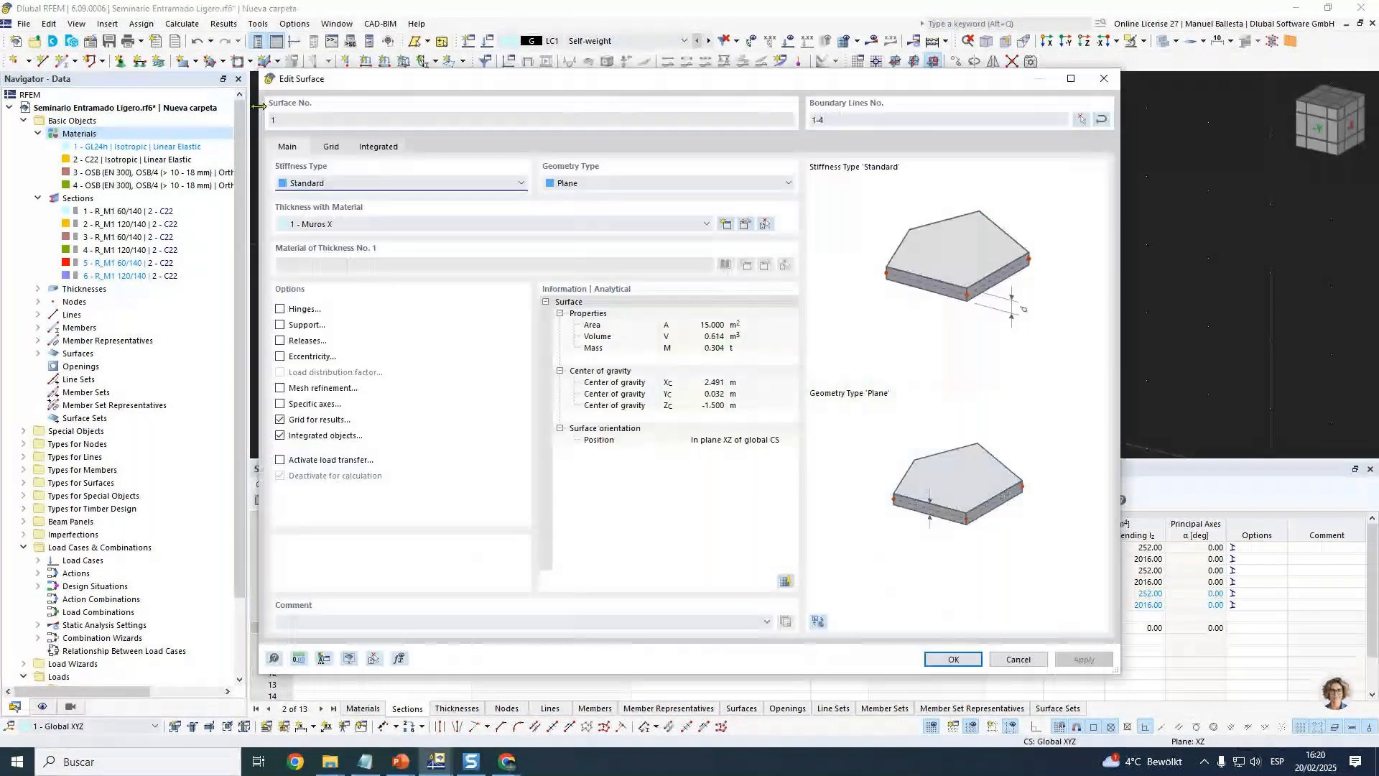
click(1017, 659)
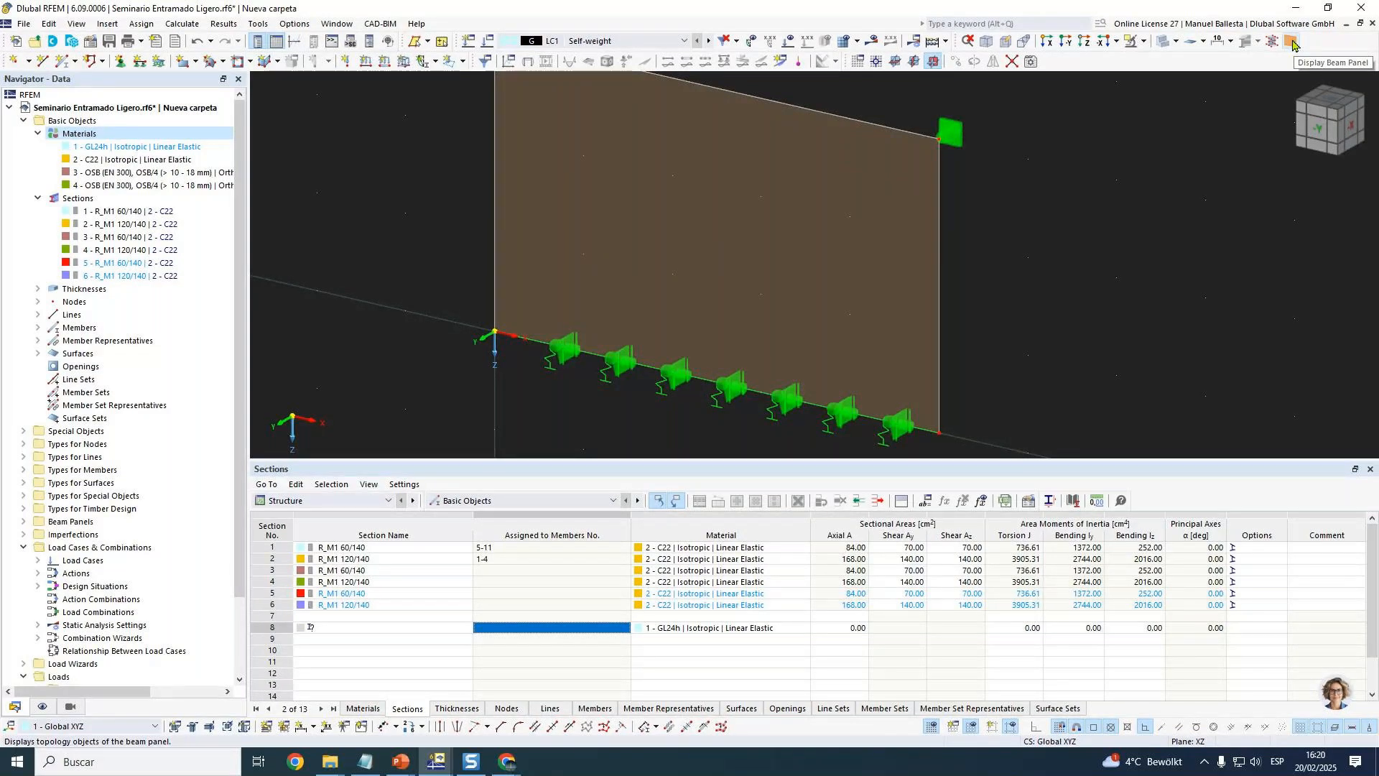
Display the beam panel's topology objects and show the model as a wireframe.
click(1291, 41)
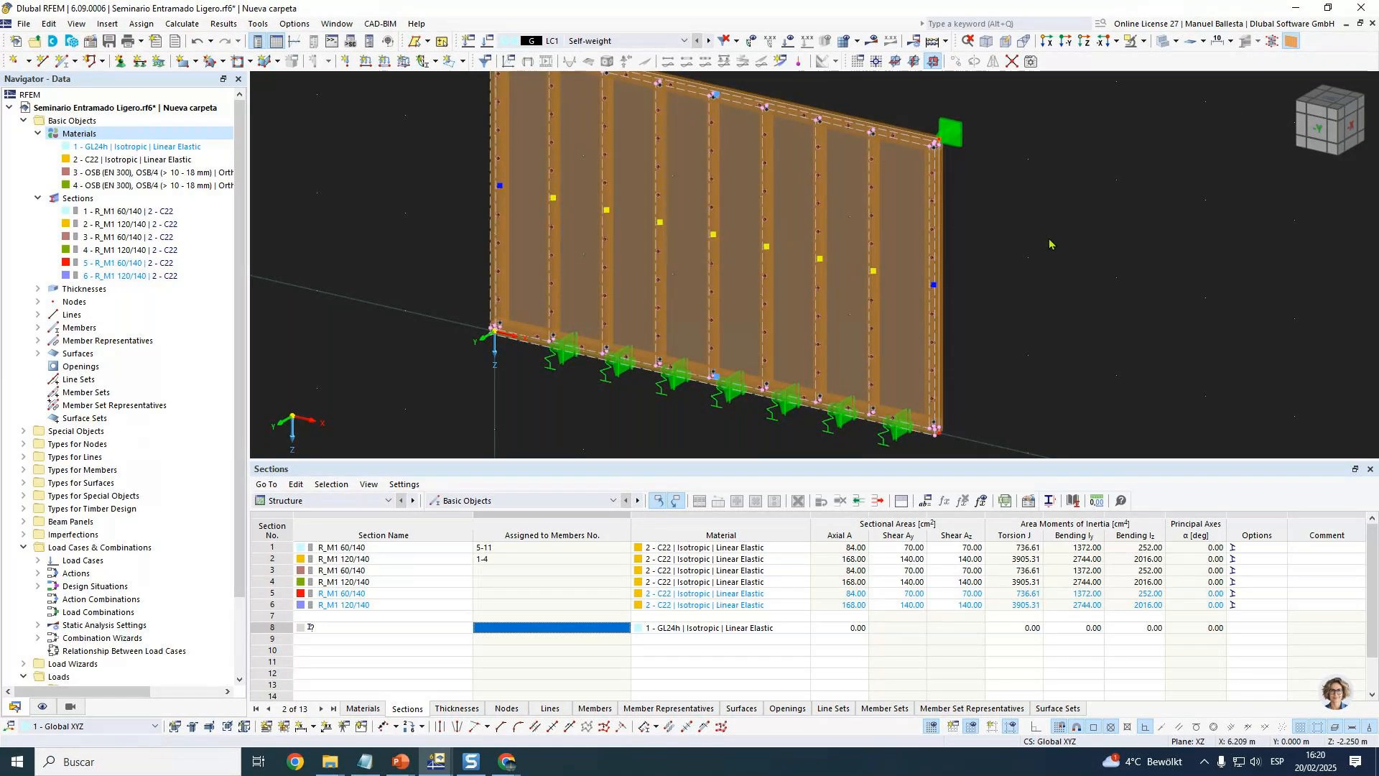
click(1176, 41)
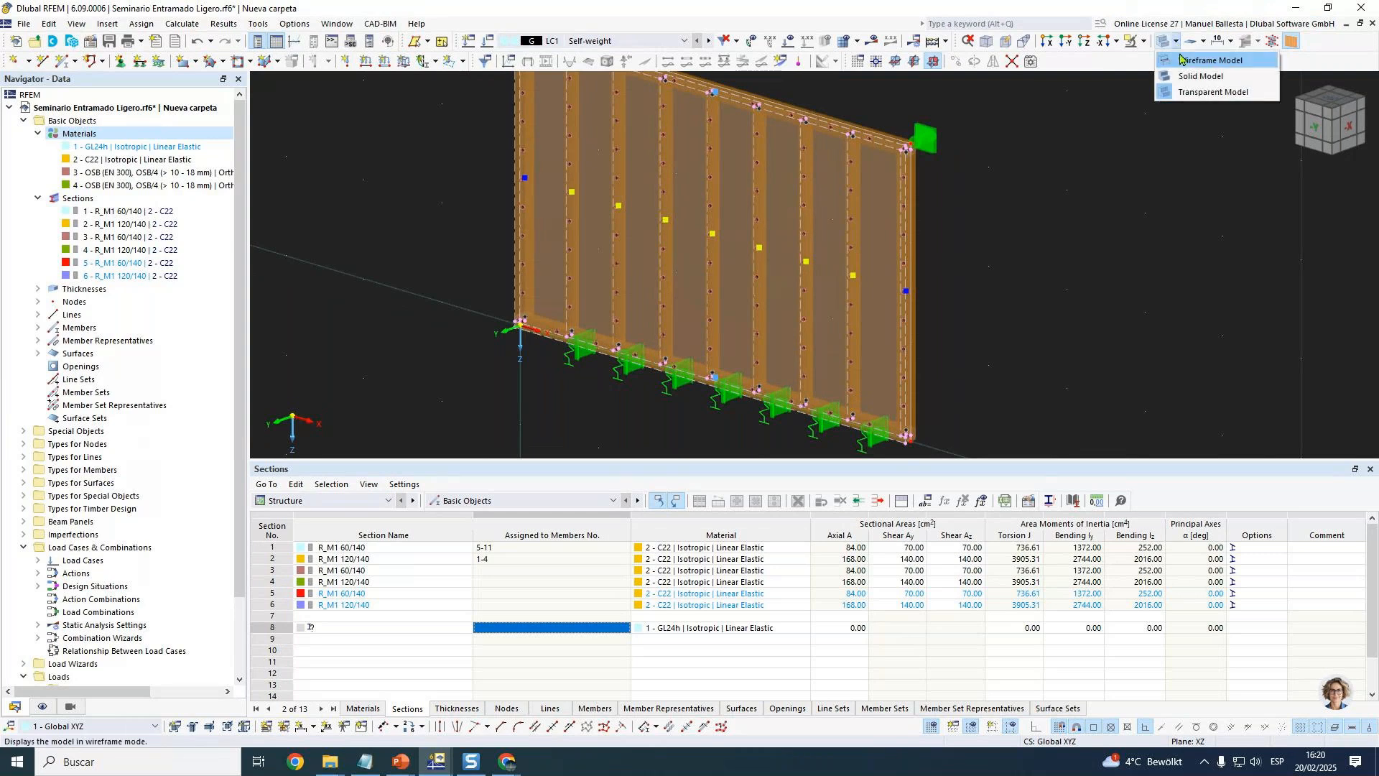
click(1181, 60)
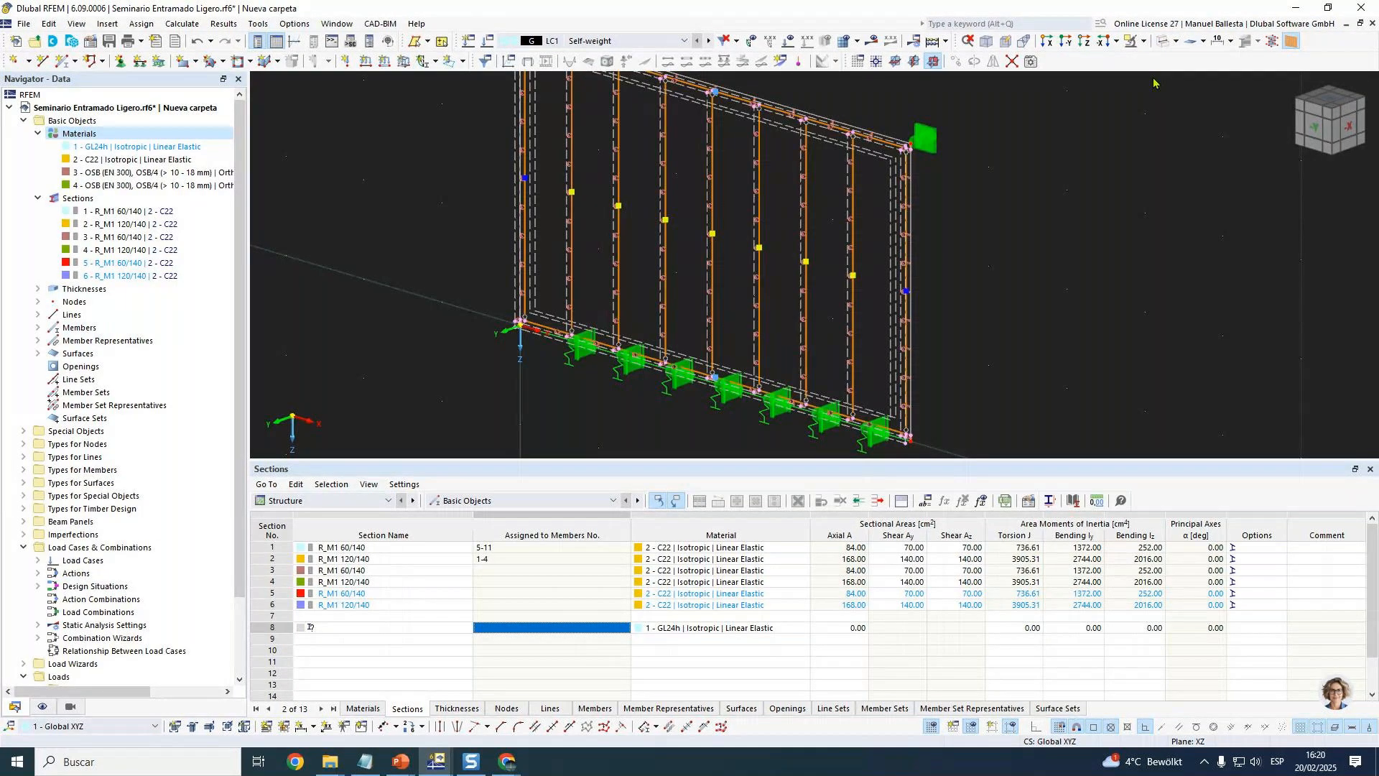
Inspect the wall's rigid links and the definition of a link connecting a stud line to the sheathing.
scroll(862, 261, up, 5)
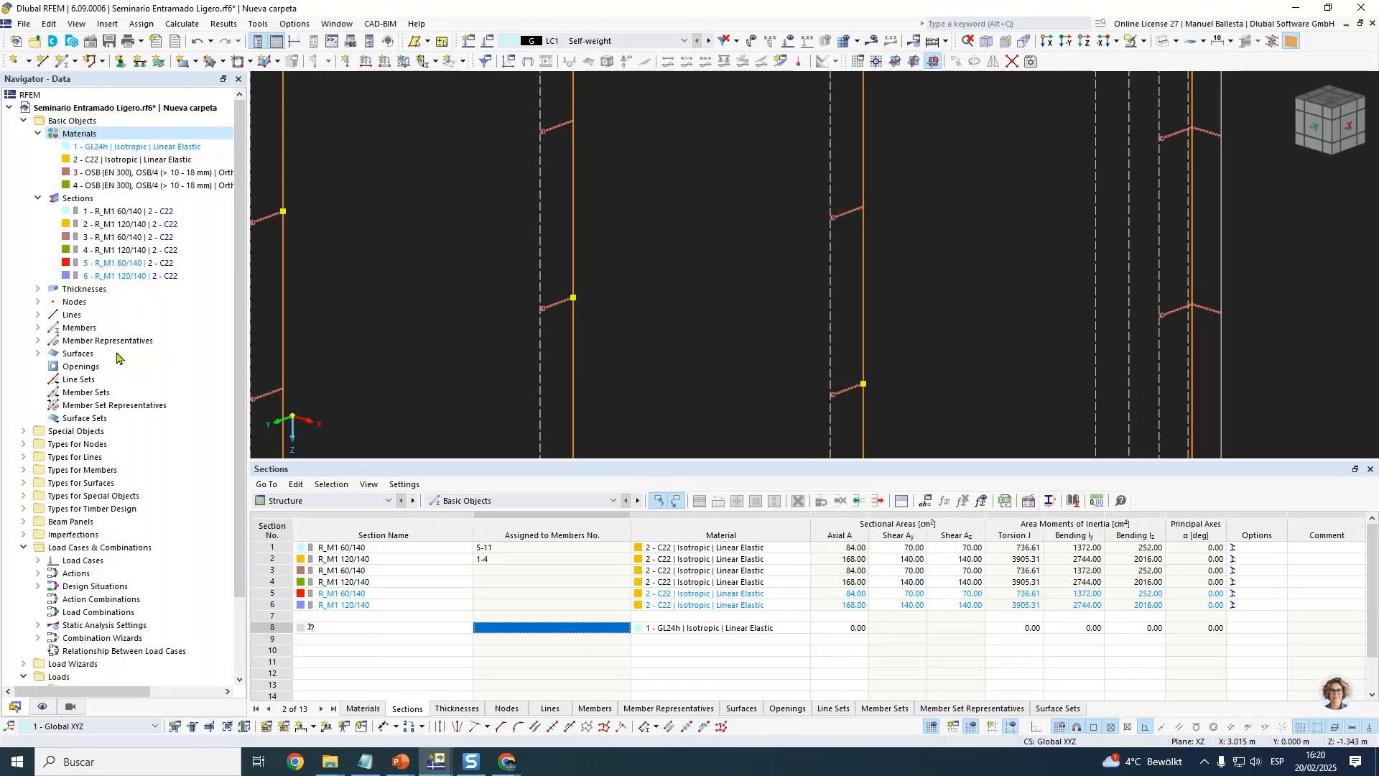
click(23, 431)
click(38, 483)
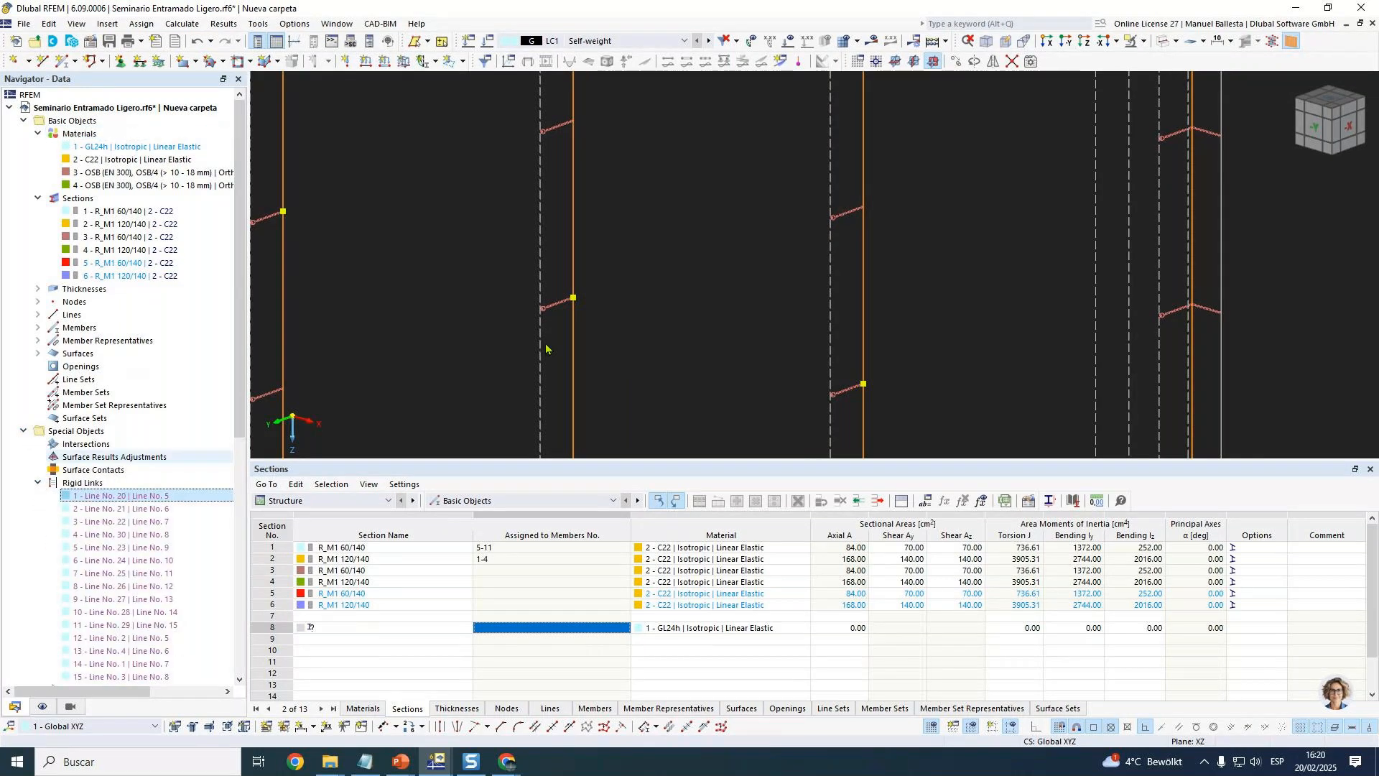
double_click(137, 496)
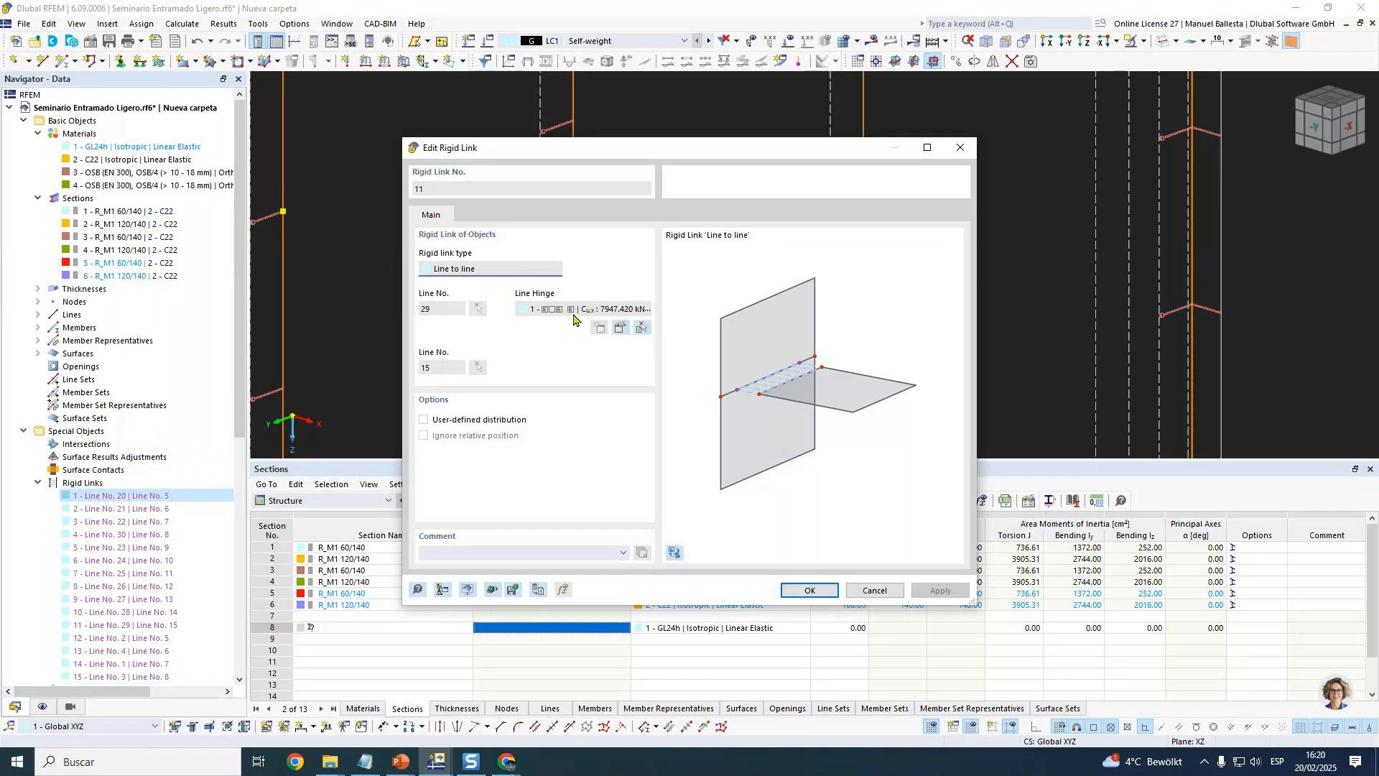
click(875, 591)
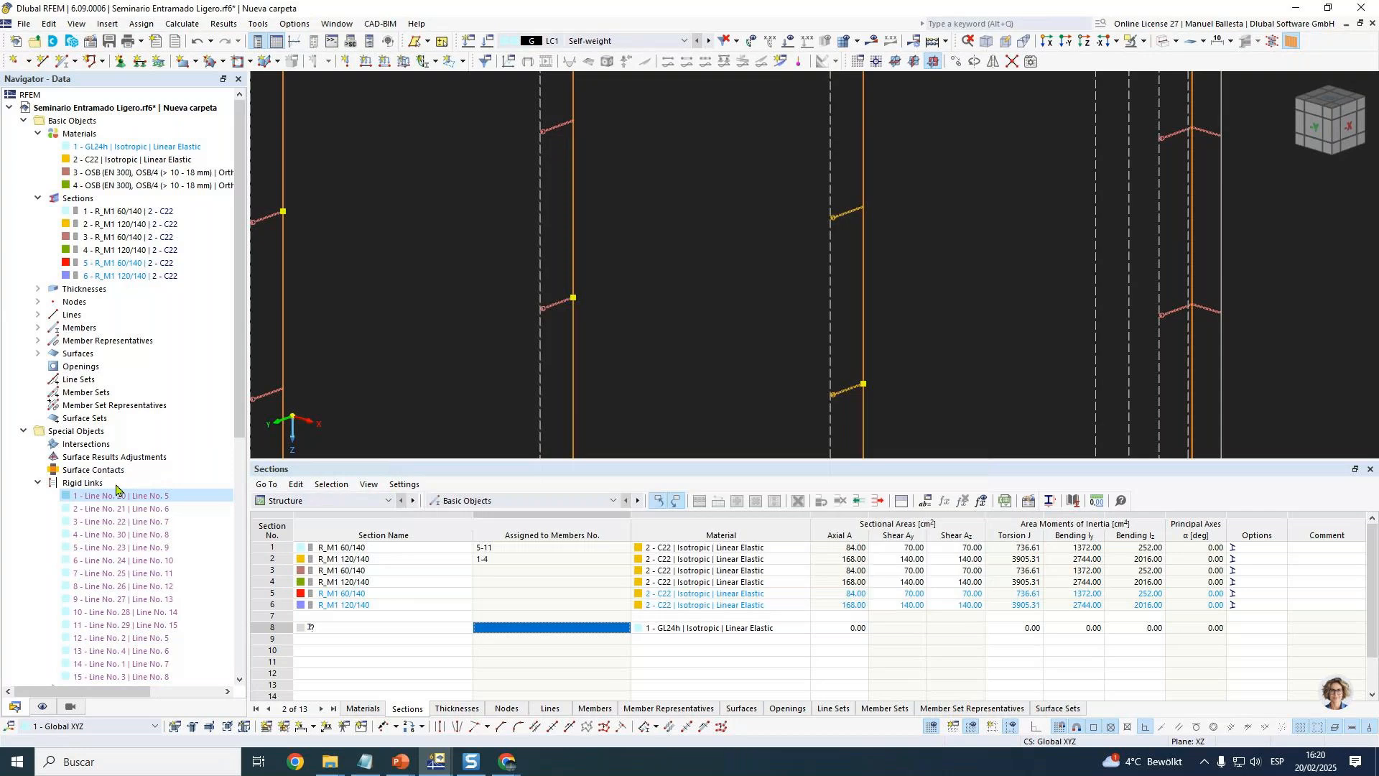
Examine the spring constants of the line hinge used by rigid link 1.
click(39, 482)
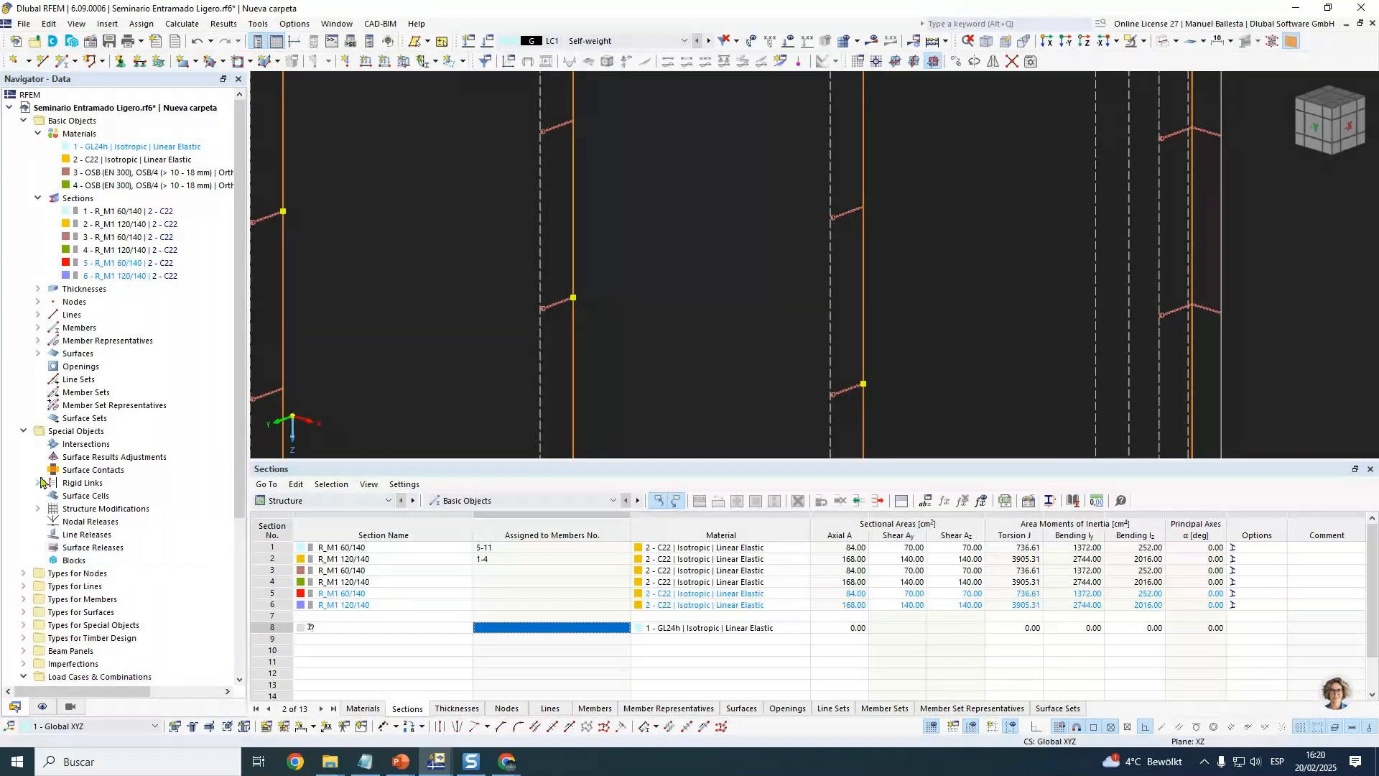
click(39, 482)
double_click(92, 495)
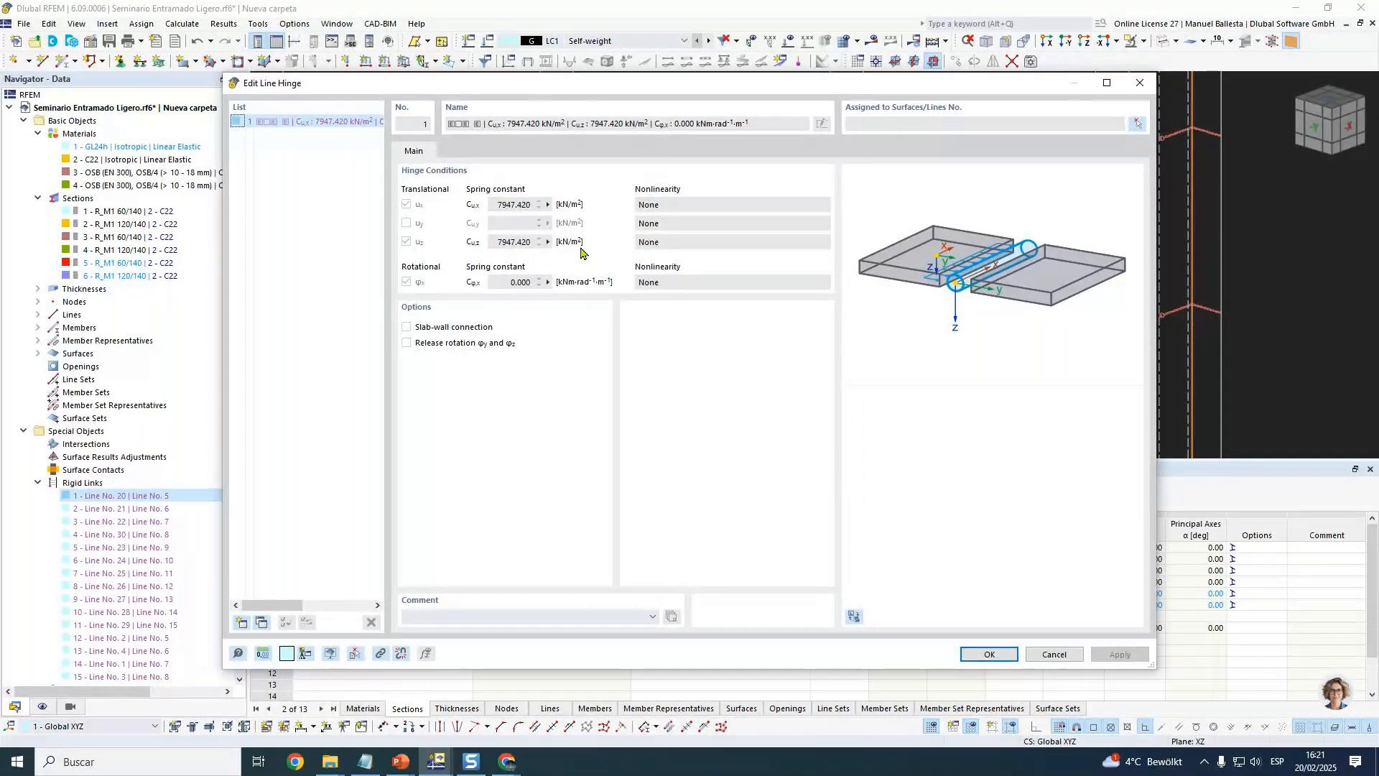
click(1055, 655)
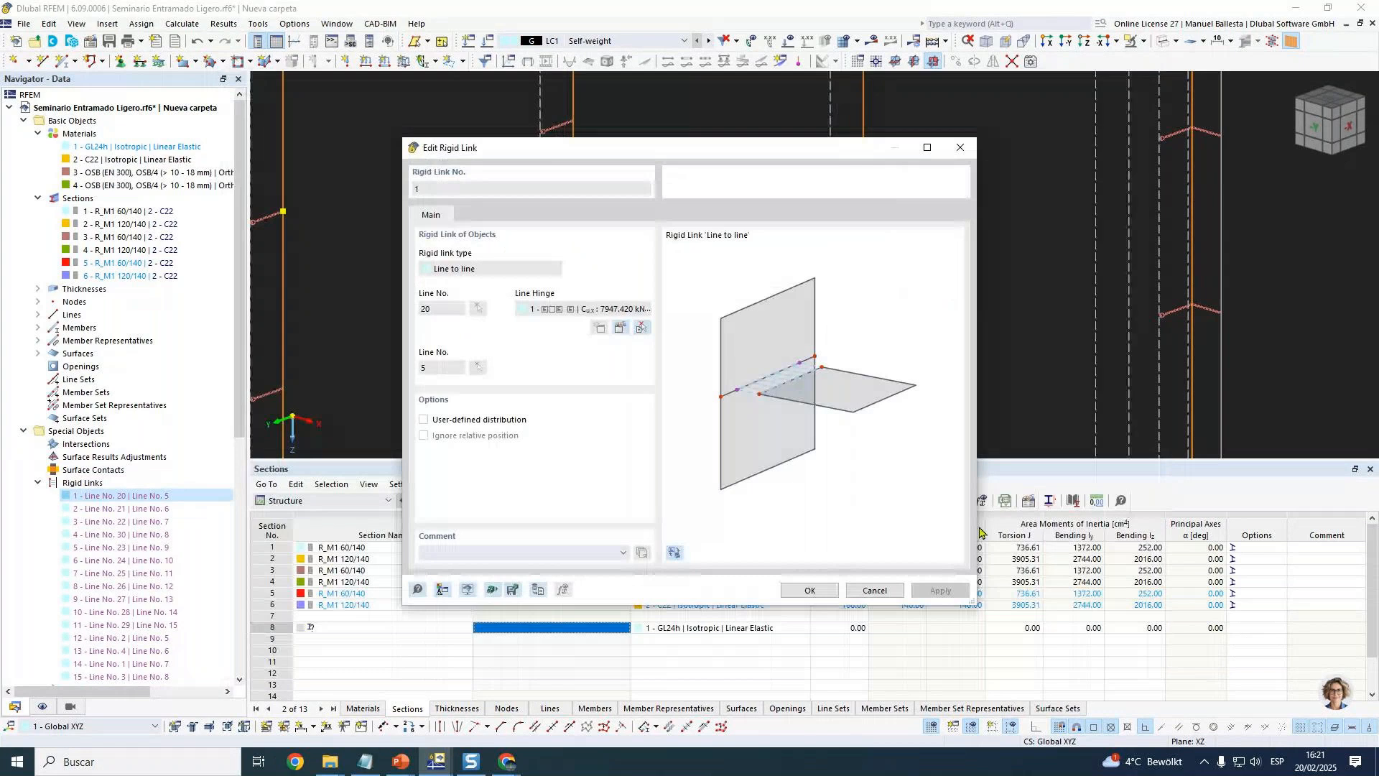
click(960, 148)
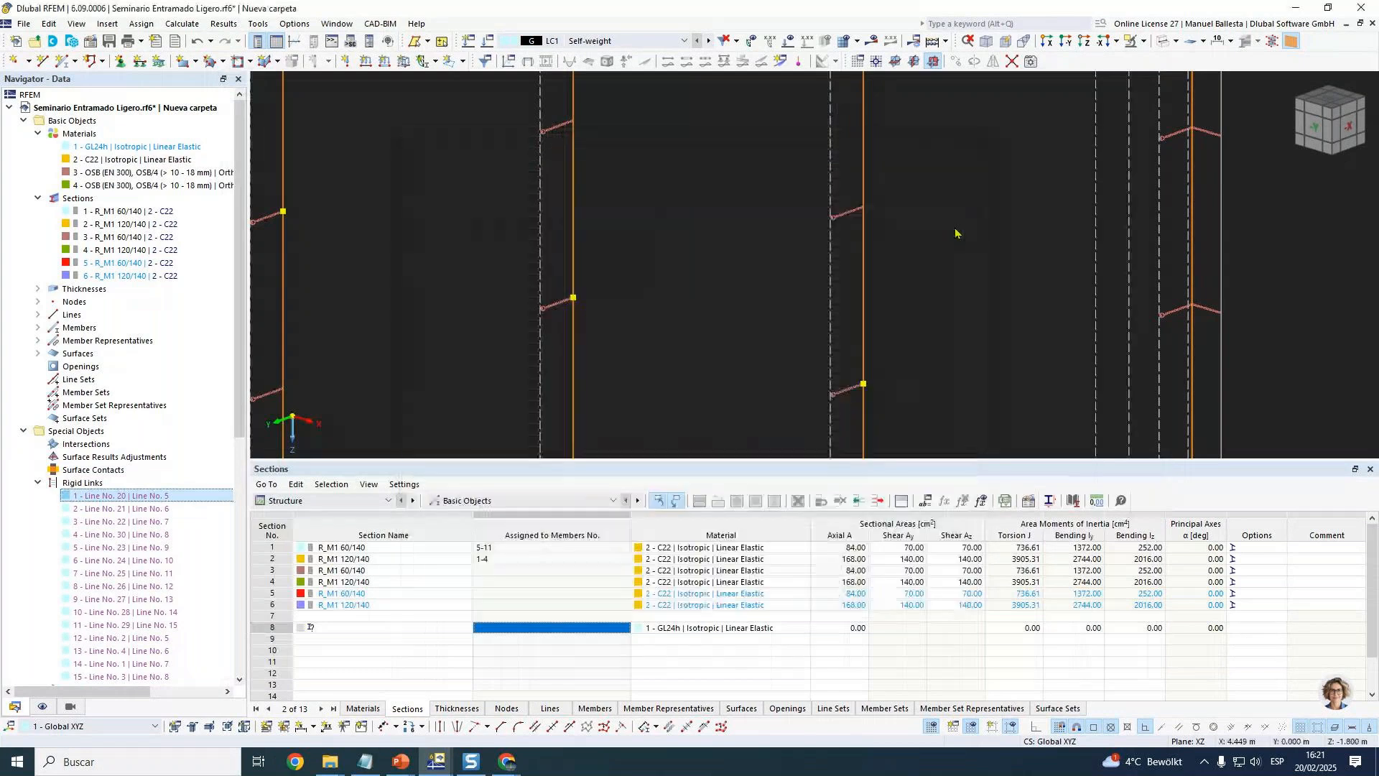
Inspect the member hinge at the top of a stud and the definition of the rigid link beside it.
scroll(941, 205, down, 7)
middle_drag(942, 206, 871, 419)
scroll(861, 230, up, 5)
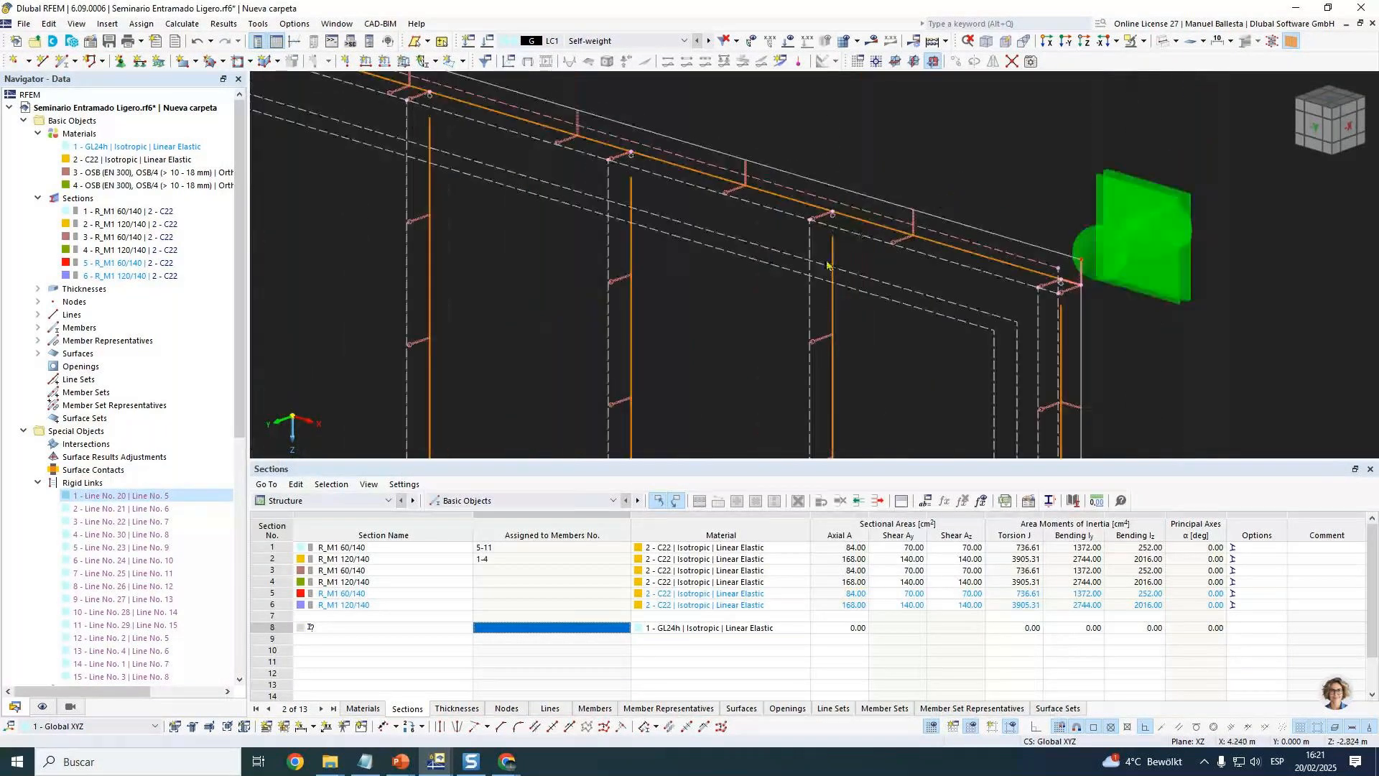
scroll(832, 209, up, 3)
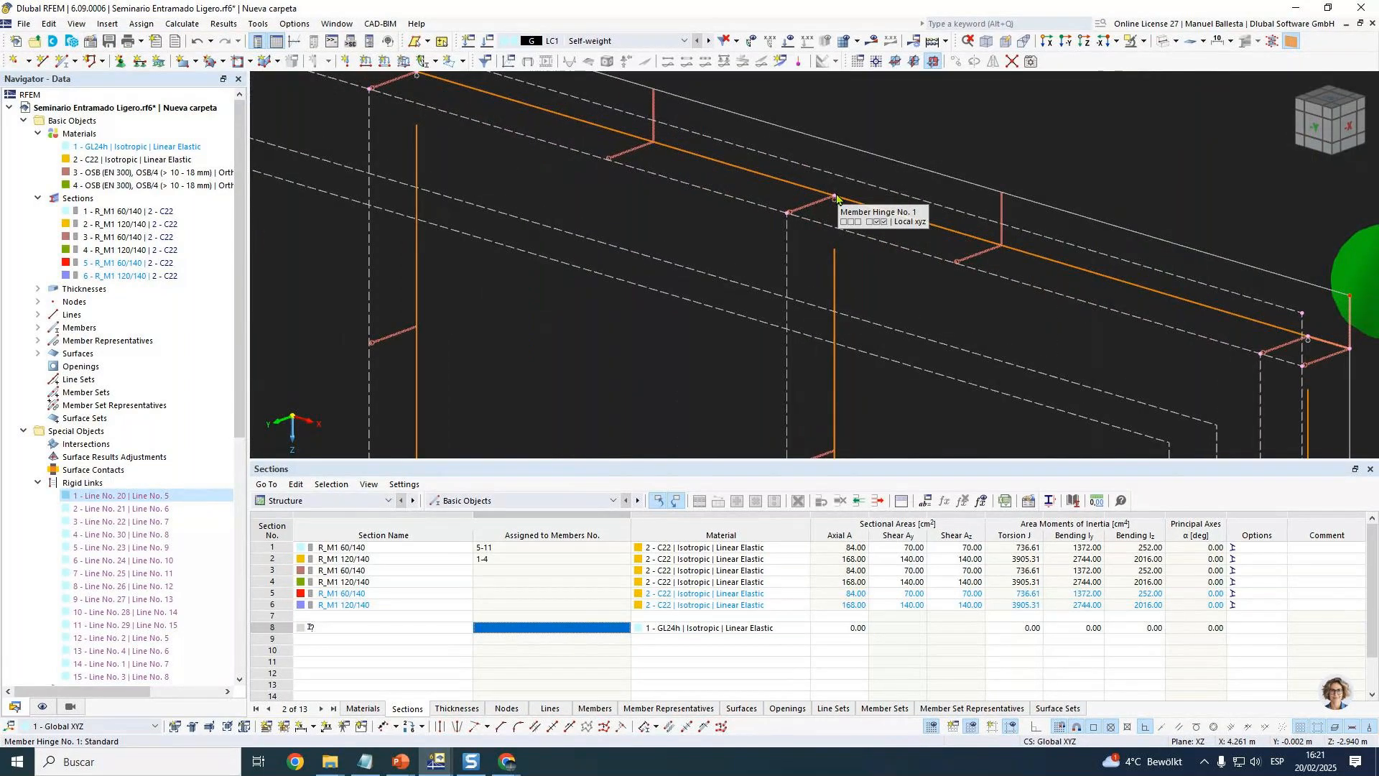
scroll(833, 202, up, 3)
double_click(799, 215)
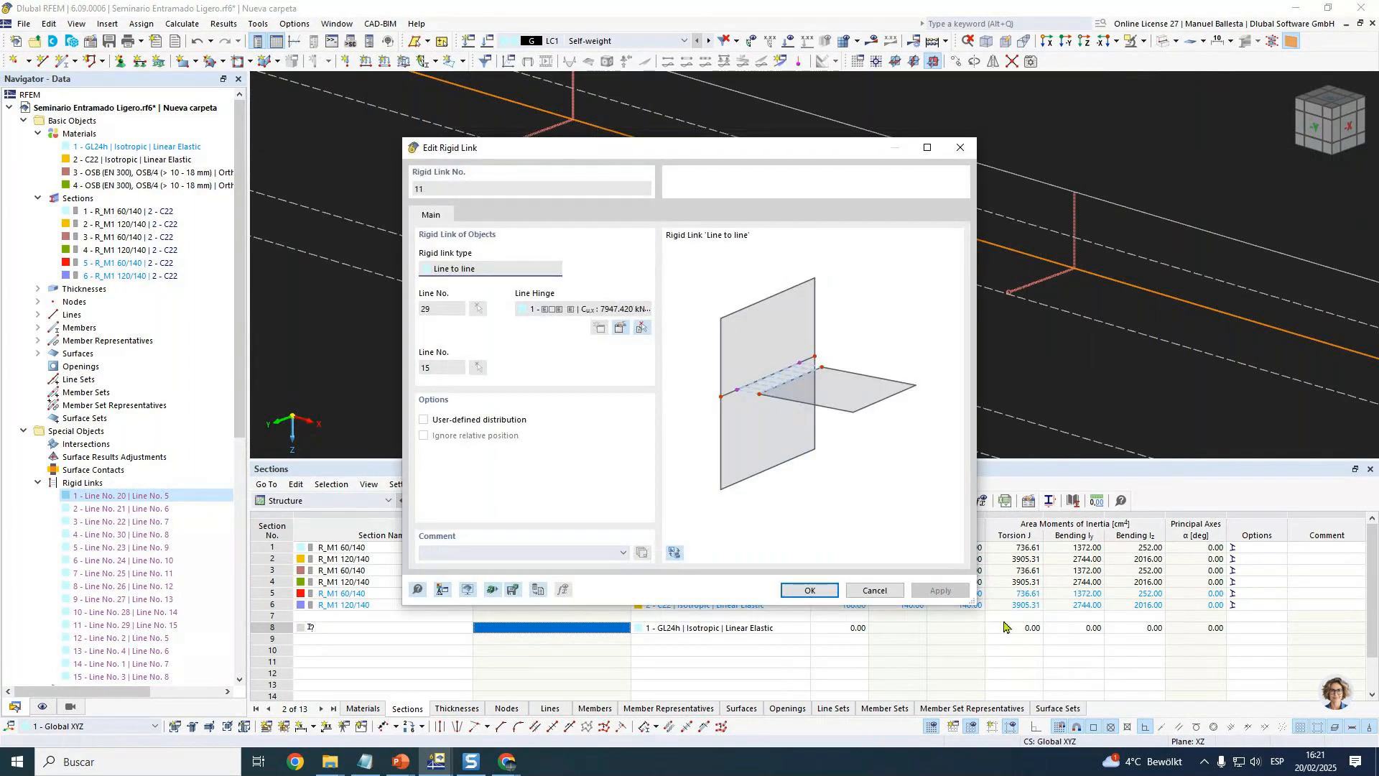
click(874, 590)
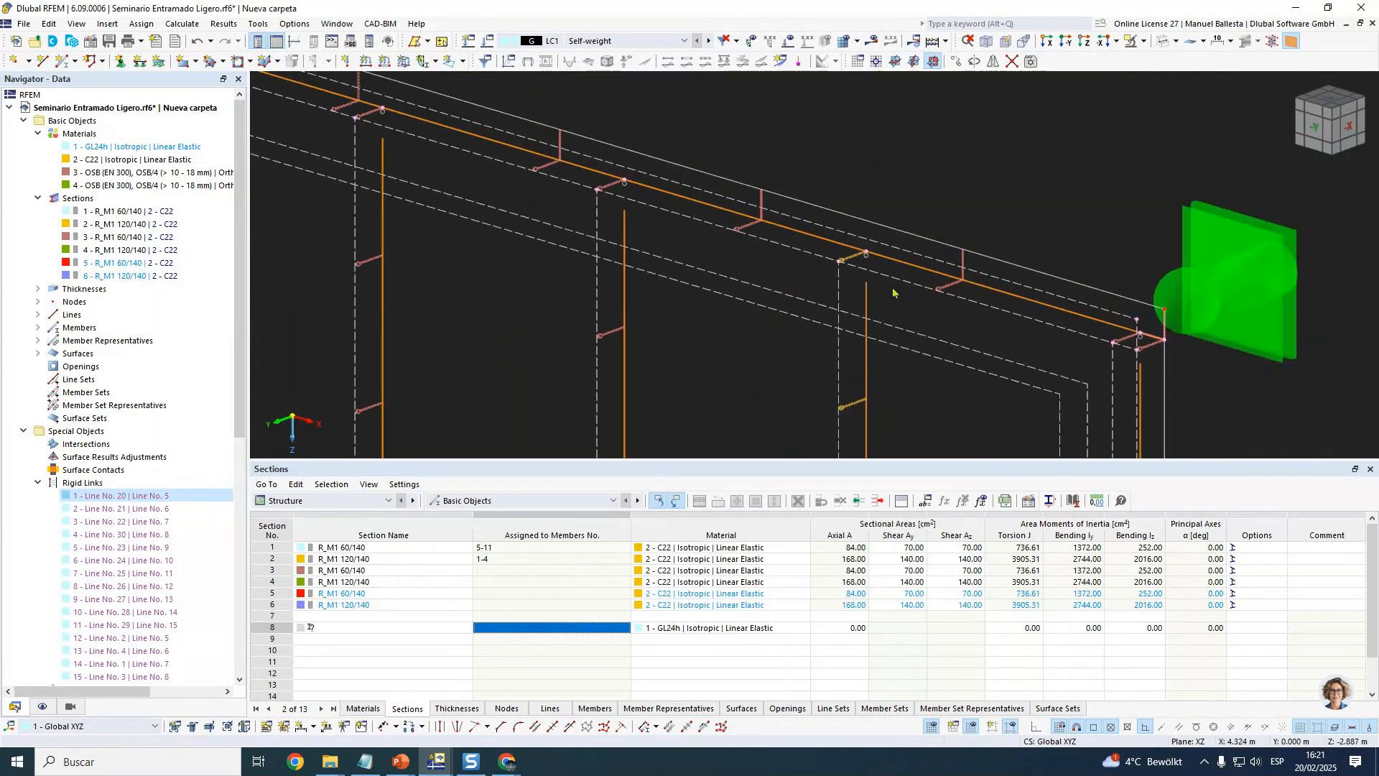
Check the stiffness type, thickness and material of the wall's generated sheathing surface without changing them.
scroll(893, 292, down, 3)
double_click(807, 300)
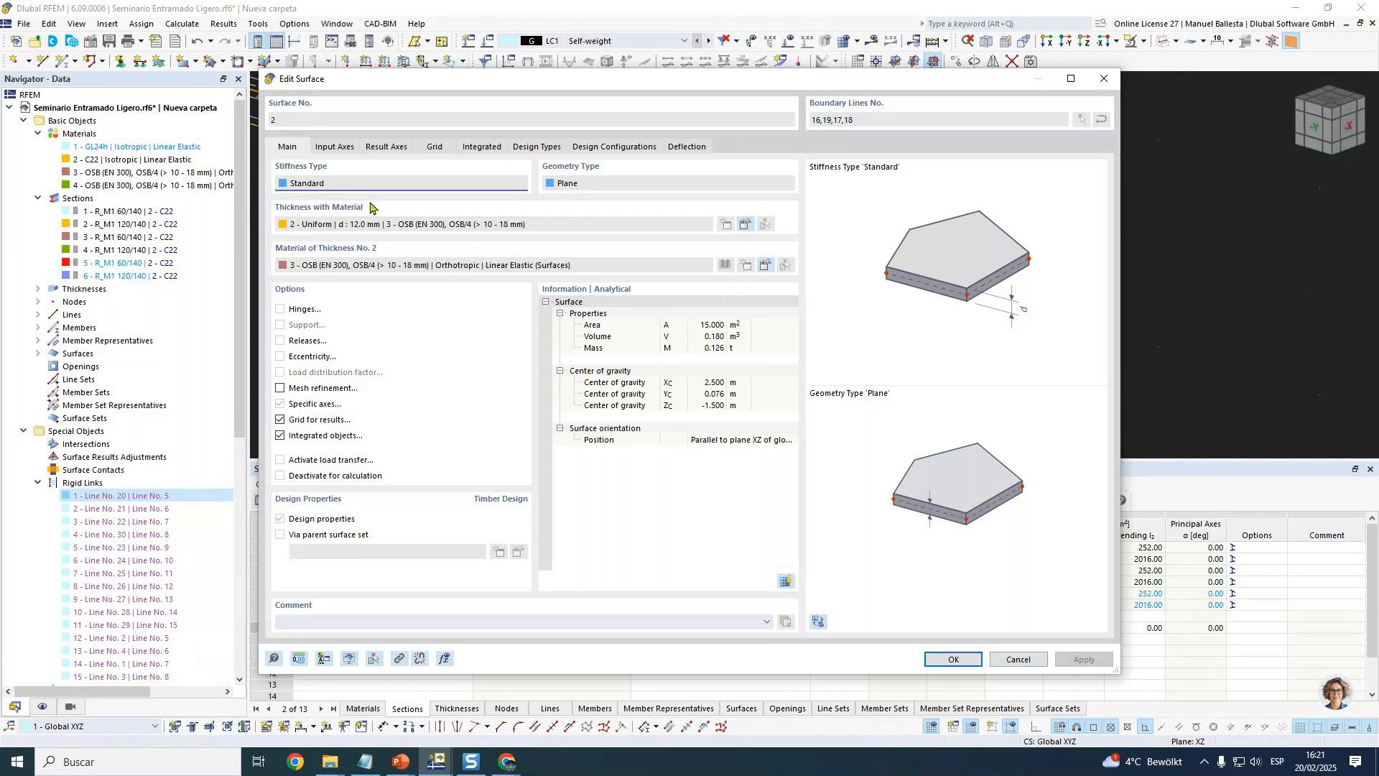
click(1023, 660)
middle_click(982, 230)
middle_click(983, 230)
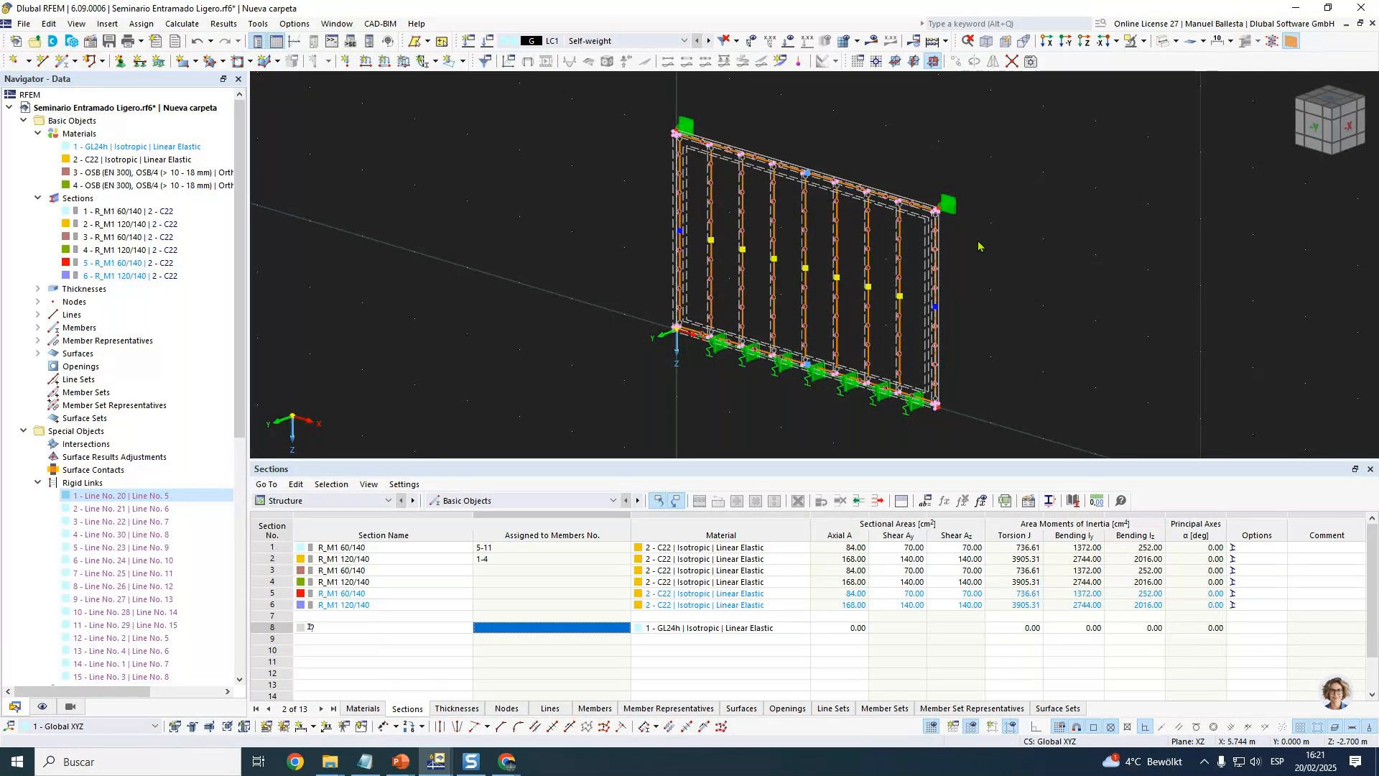
Compare the wall with and without its panel topology and examine the stud-to-sheathing links from the side.
scroll(950, 247, up, 2)
click(1291, 42)
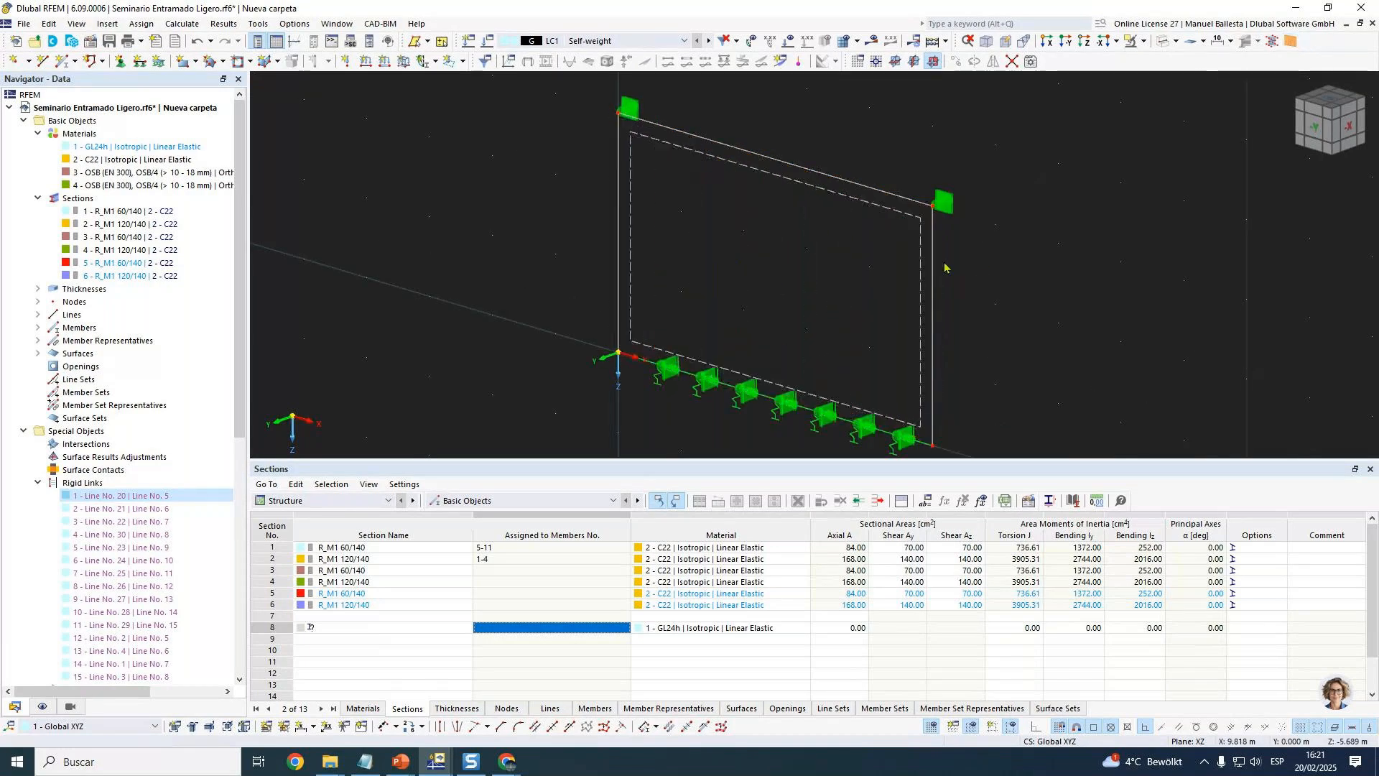
click(1291, 43)
ctrl+middle_drag(916, 237, 851, 202)
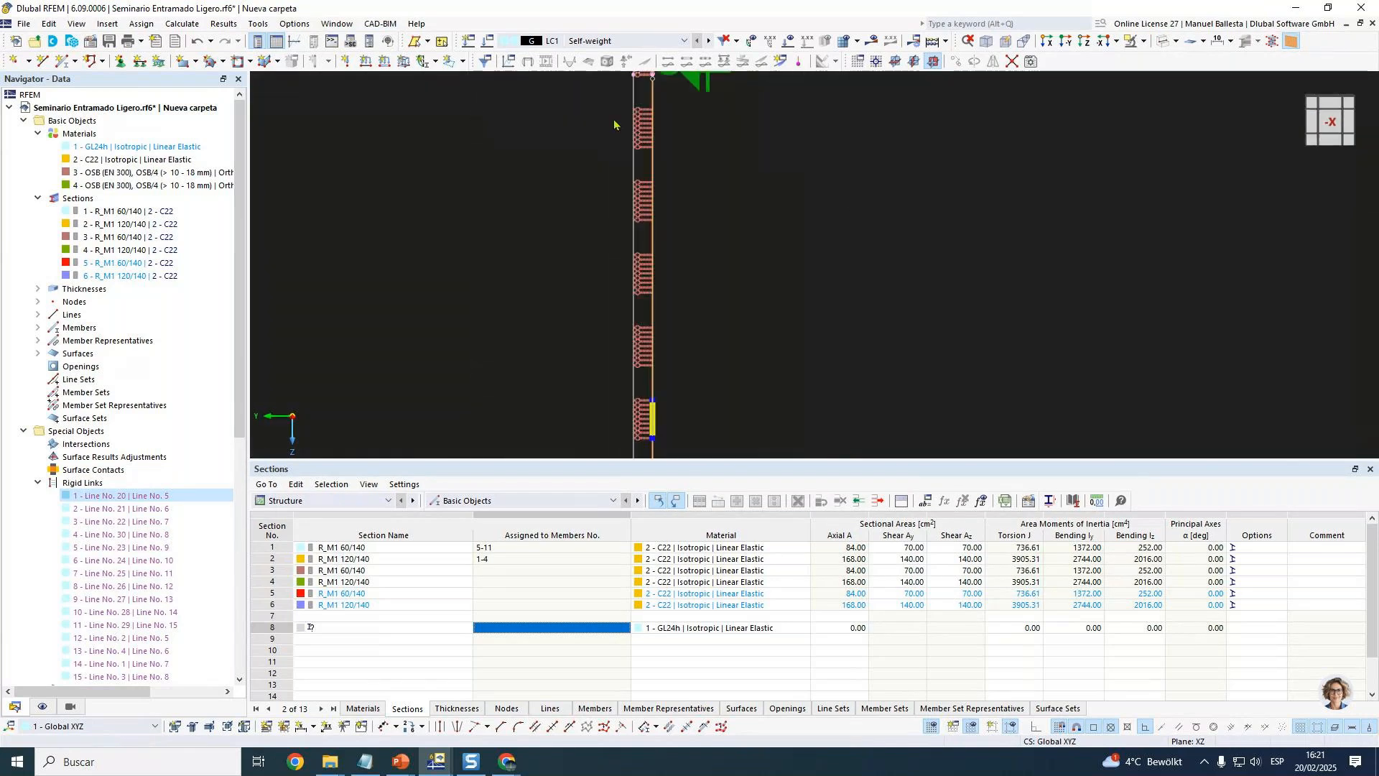
scroll(614, 123, up, 3)
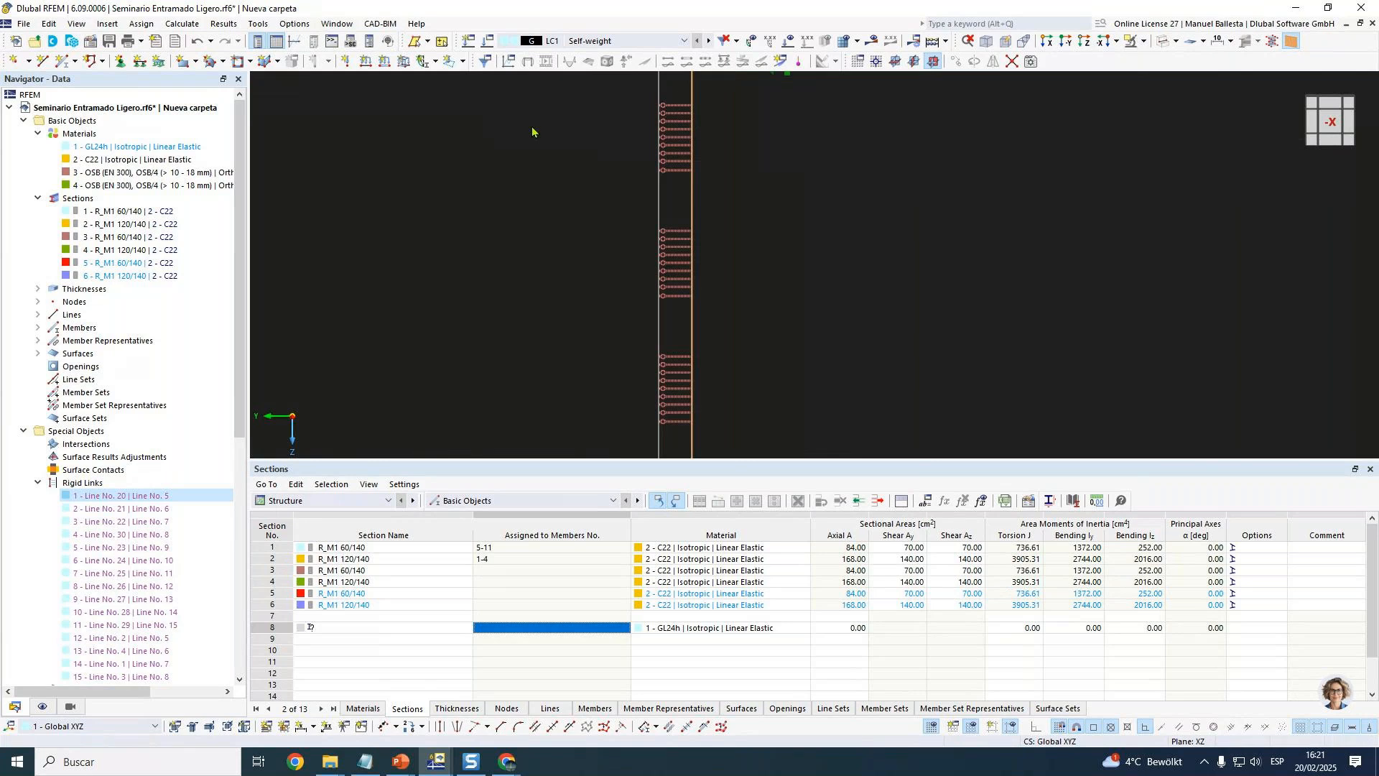
scroll(533, 132, down, 11)
ctrl+middle_drag(563, 153, 742, 223)
scroll(525, 150, up, 5)
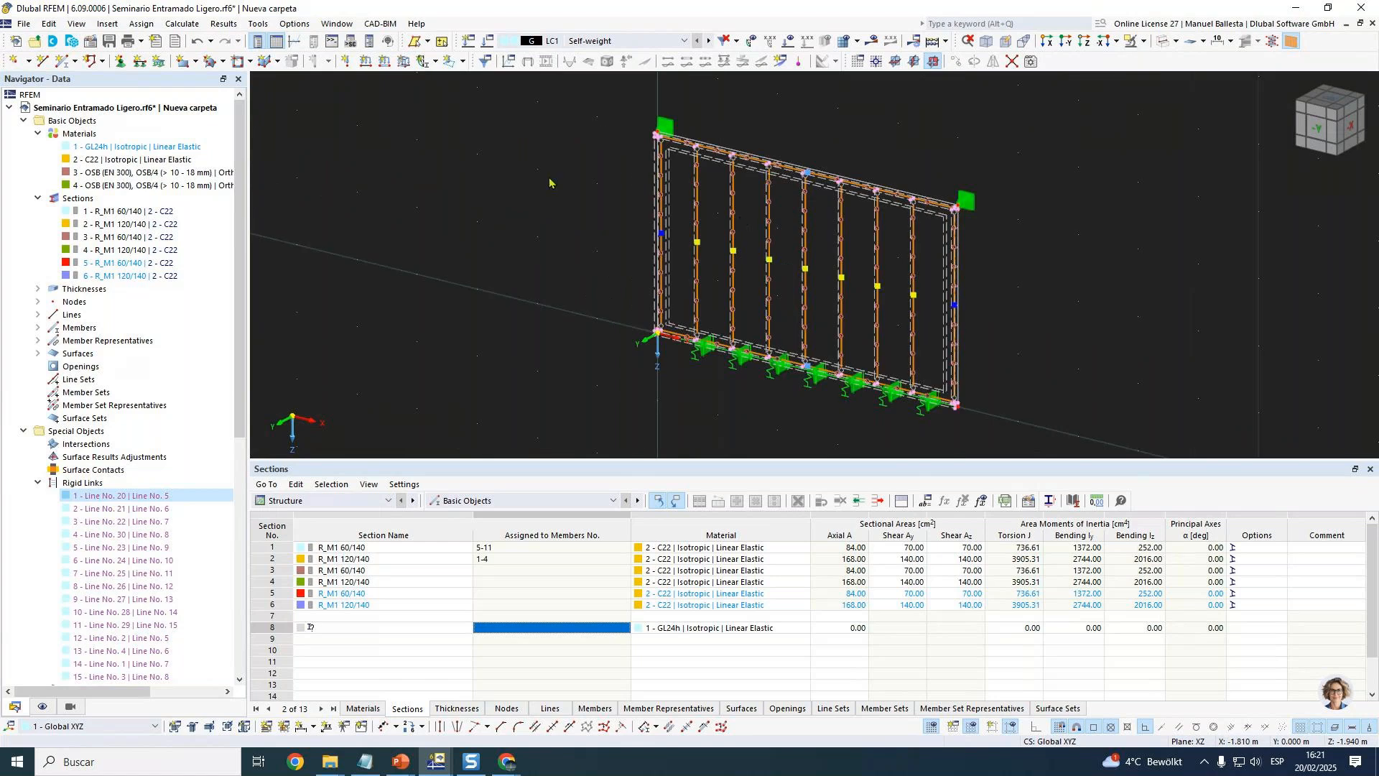
Hide the member representatives and the beam panel's topology objects in the model view.
click(42, 706)
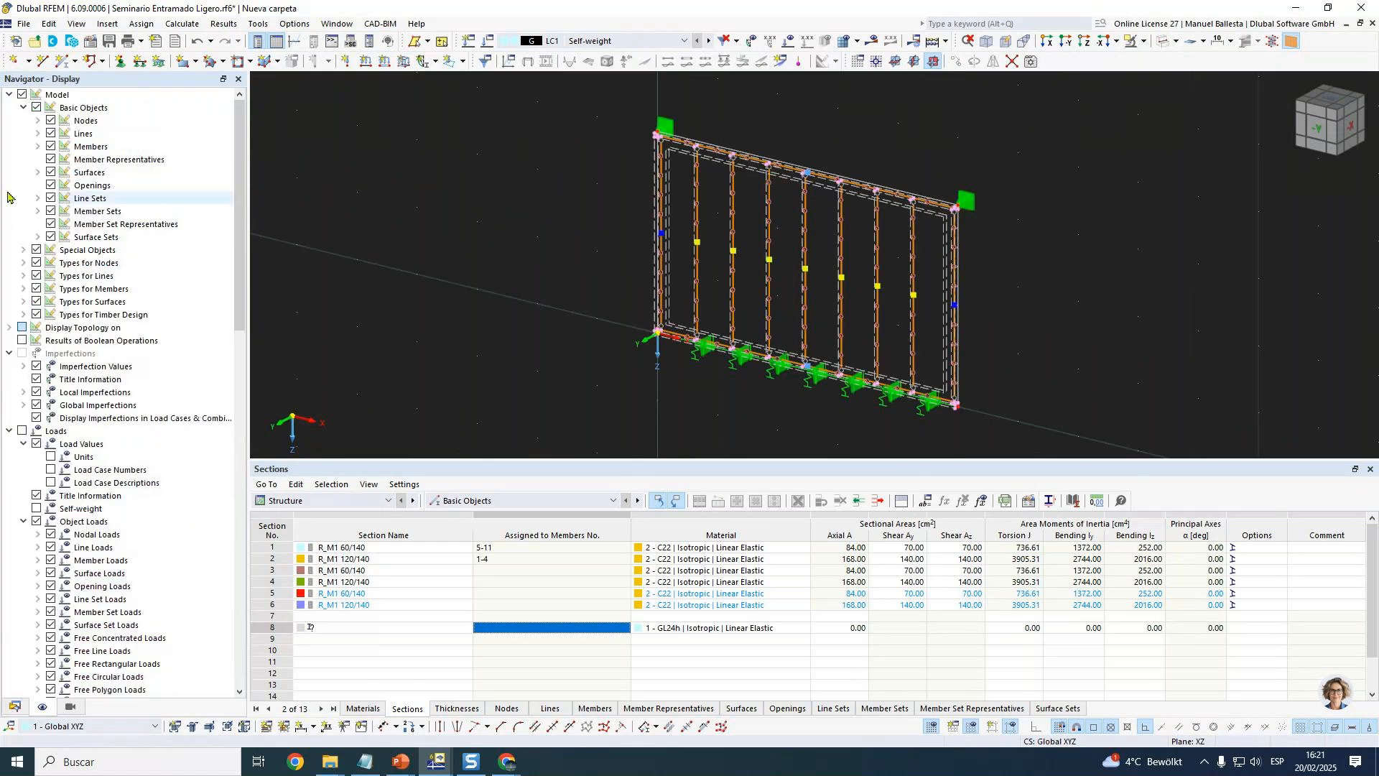
click(51, 159)
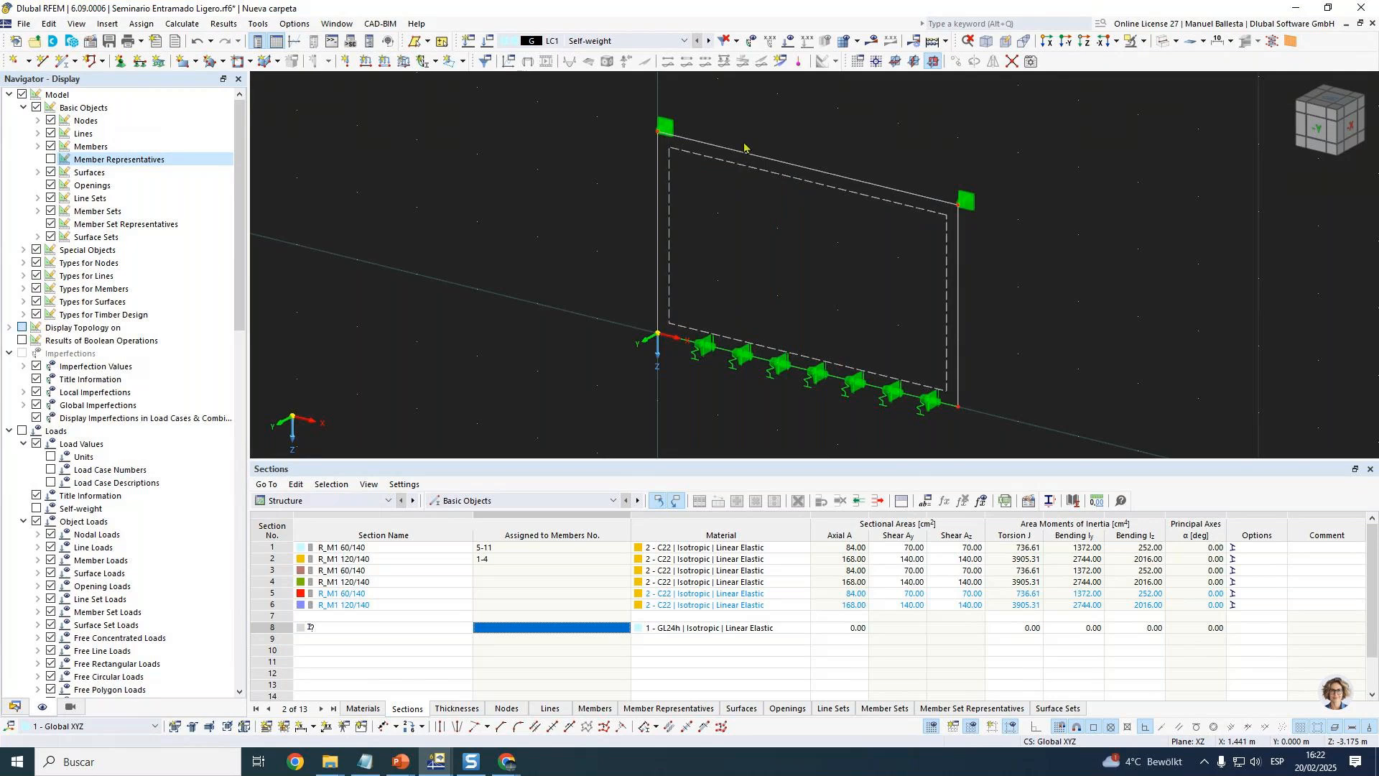
Apply a uniform 10 kN/m line load in the global Z direction to the wall's top line in load case LC1.
click(365, 61)
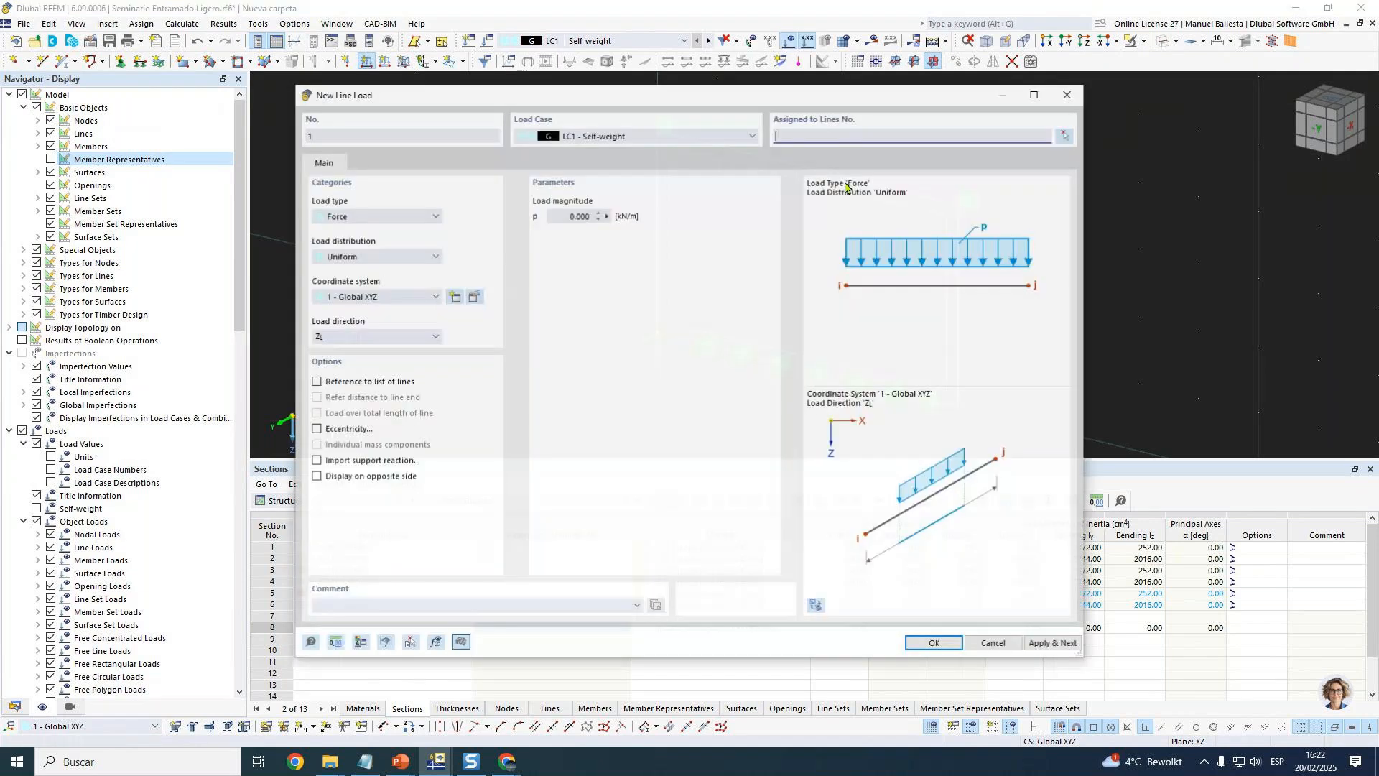
click(538, 216)
text(10)
click(1066, 135)
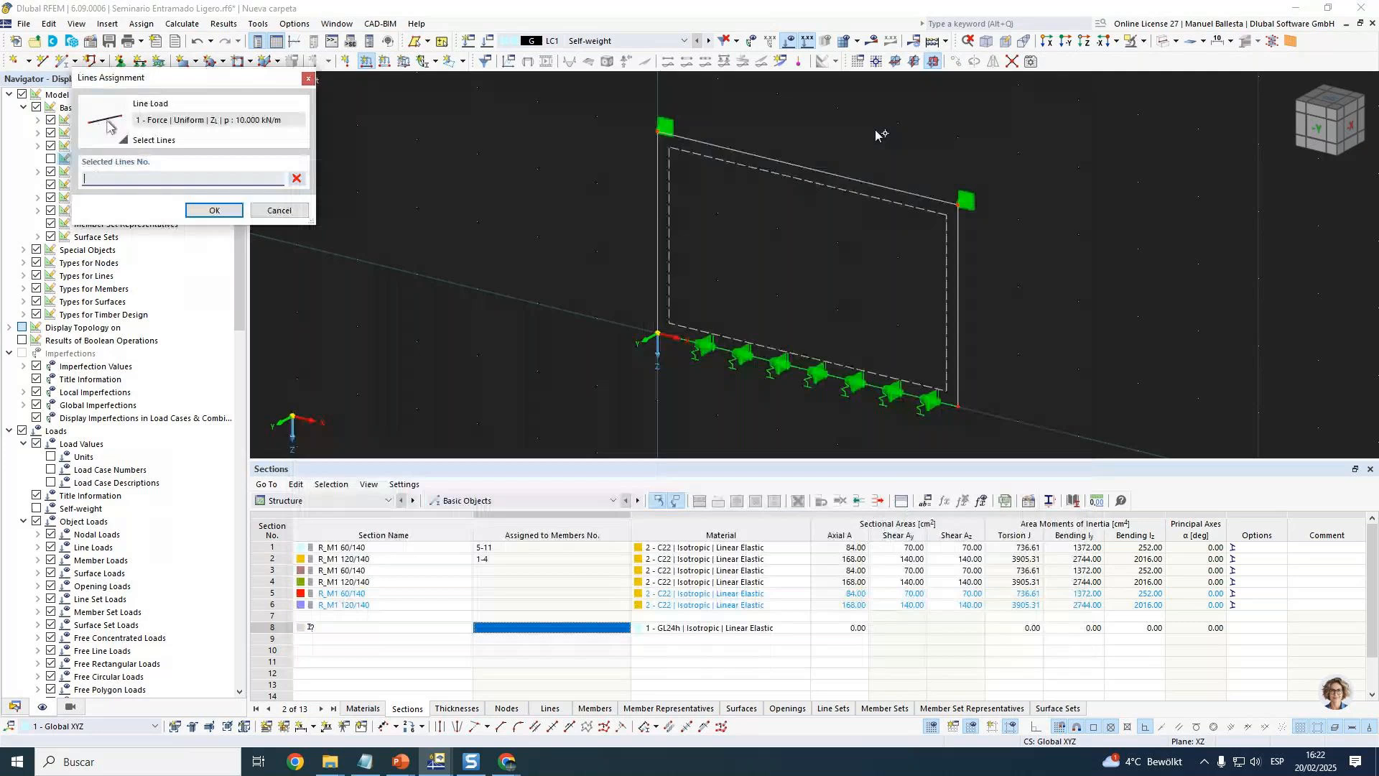
click(865, 180)
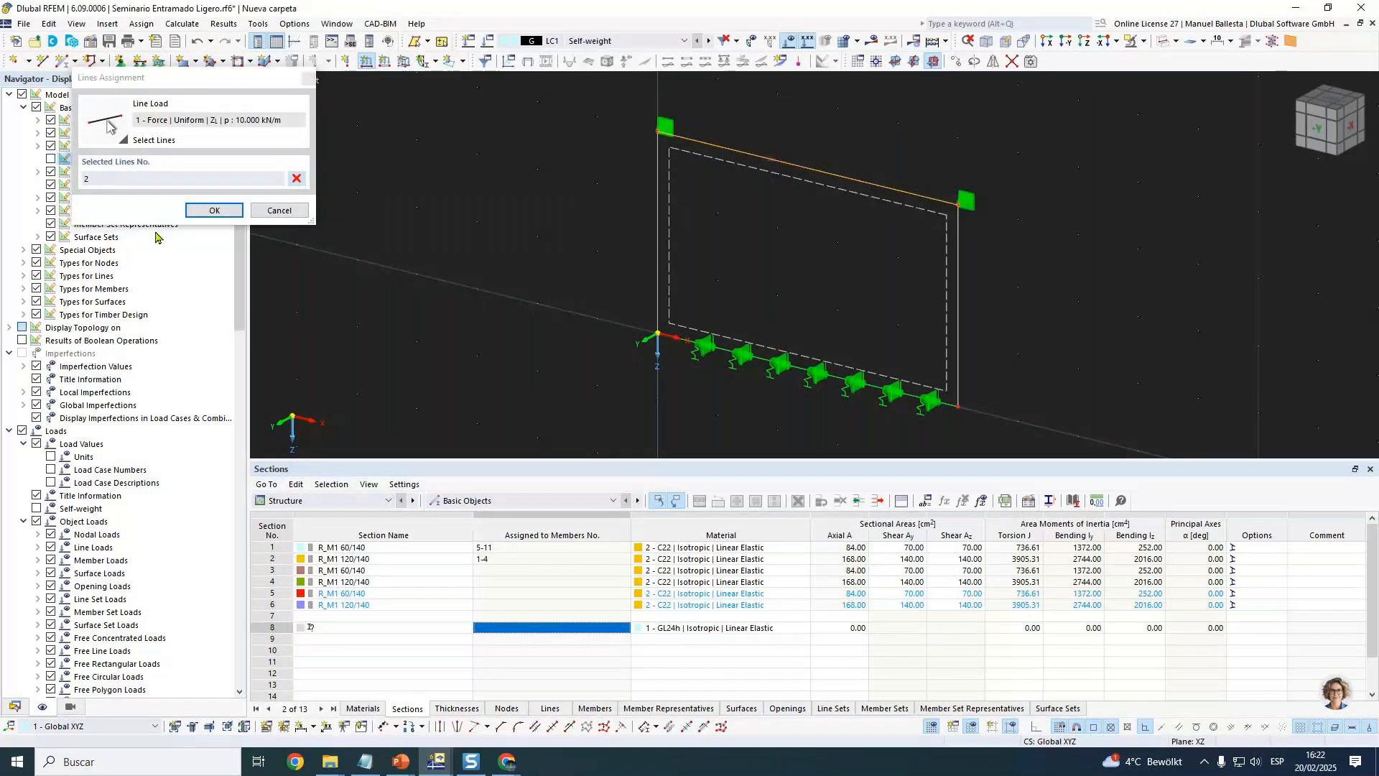
click(912, 645)
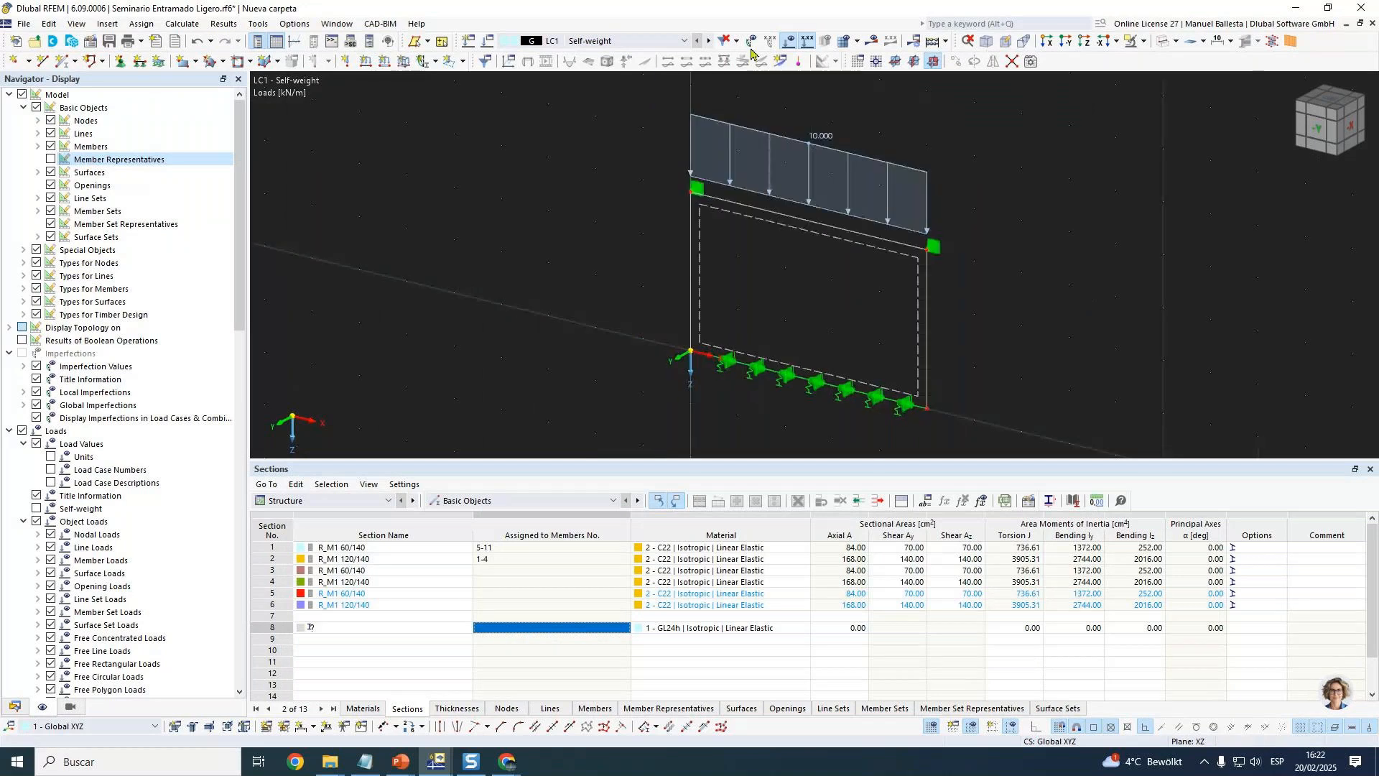
Calculate load case LC1 and display its global deformations on the beam panel's topology objects.
click(869, 44)
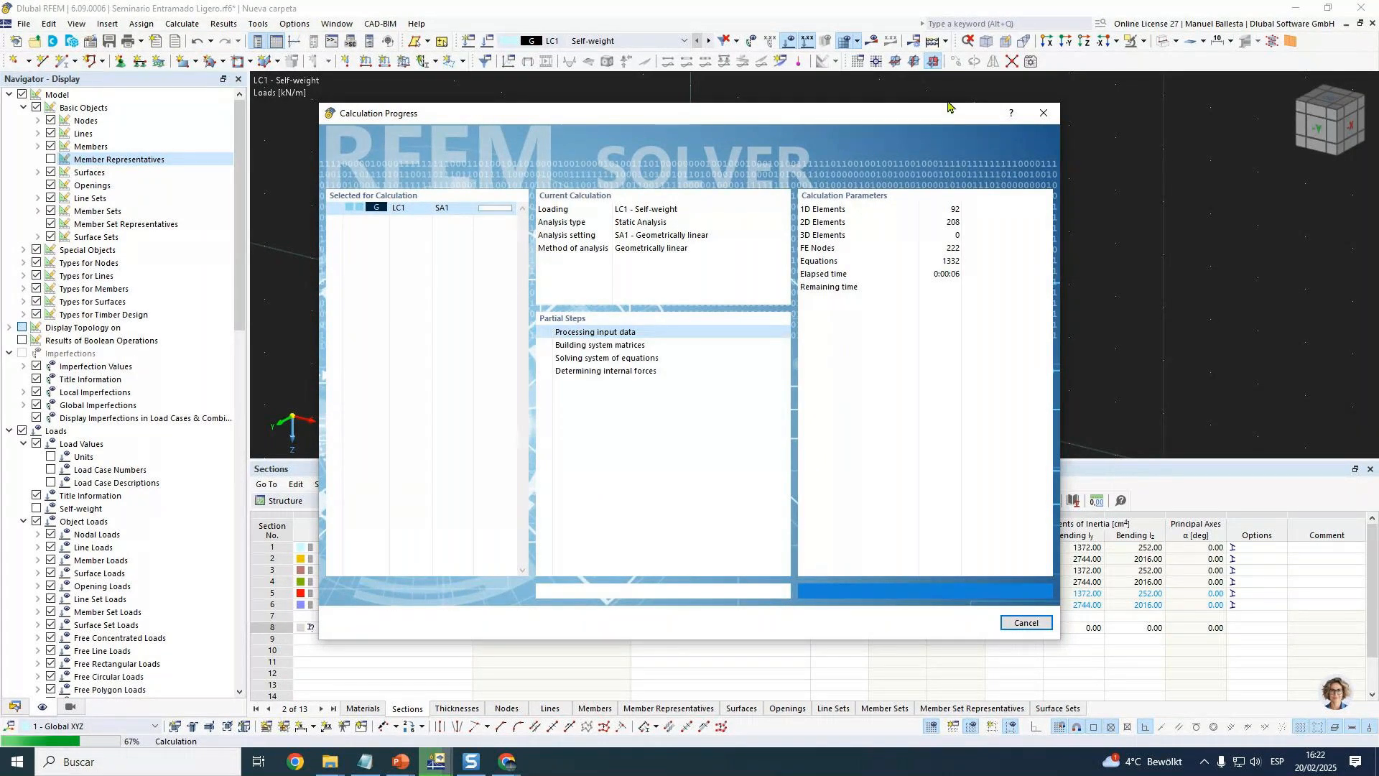
drag(937, 115, 711, 325)
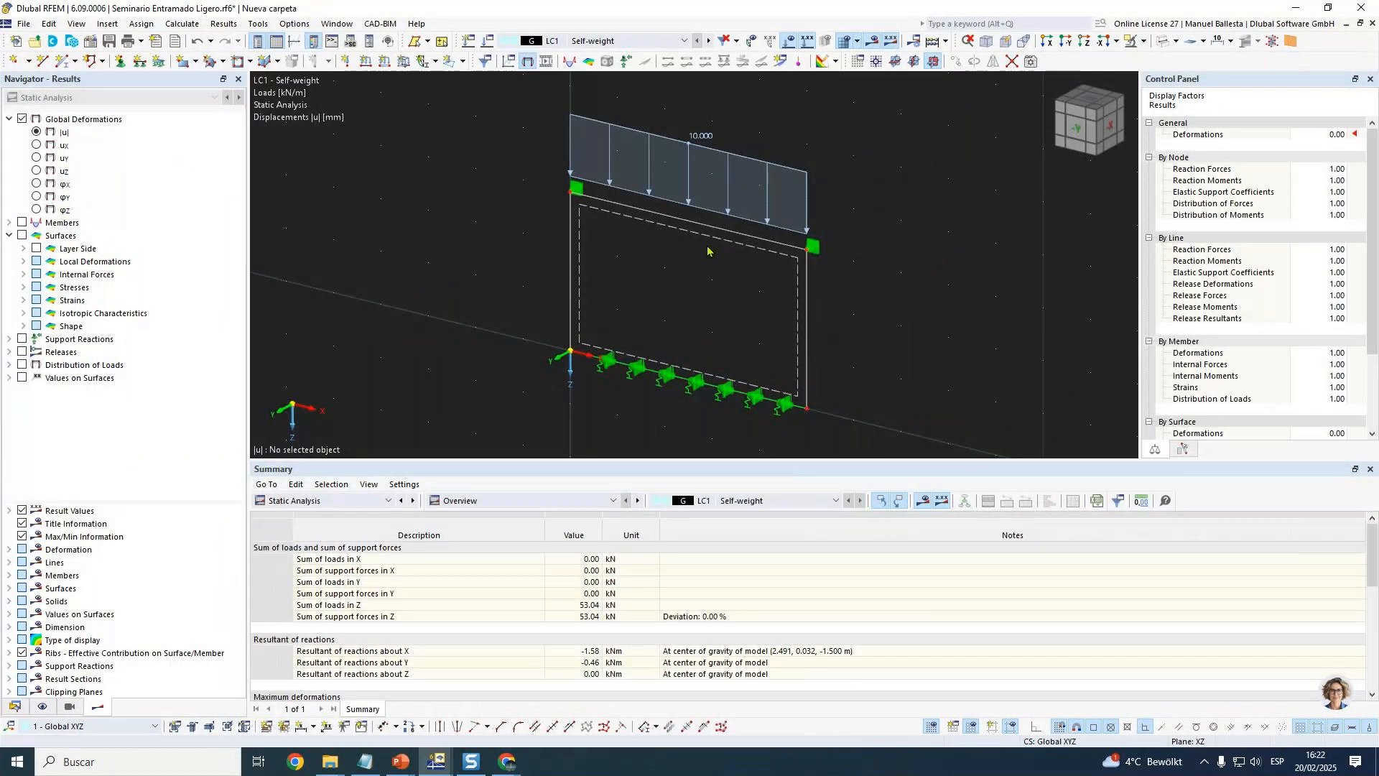
click(43, 707)
scroll(49, 612, down, 13)
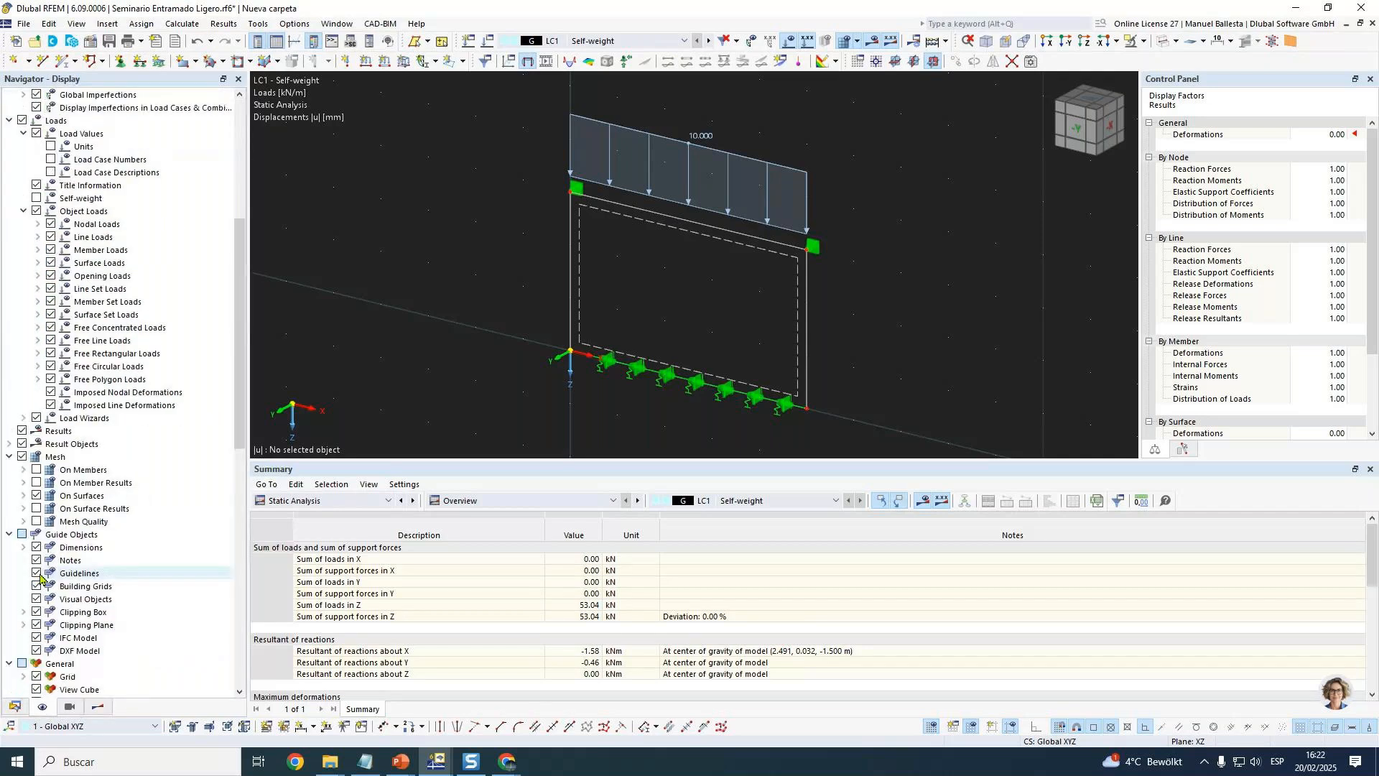
double_click(21, 263)
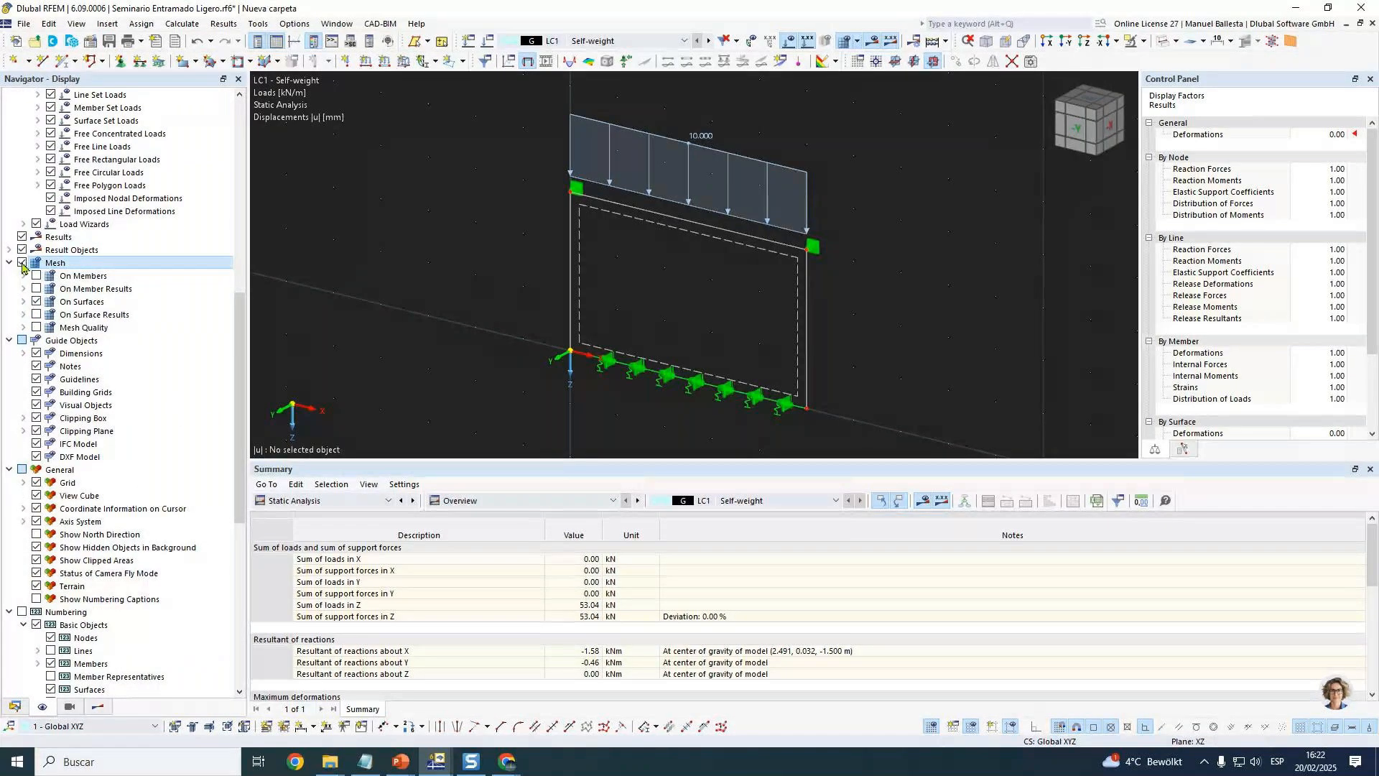
click(1292, 44)
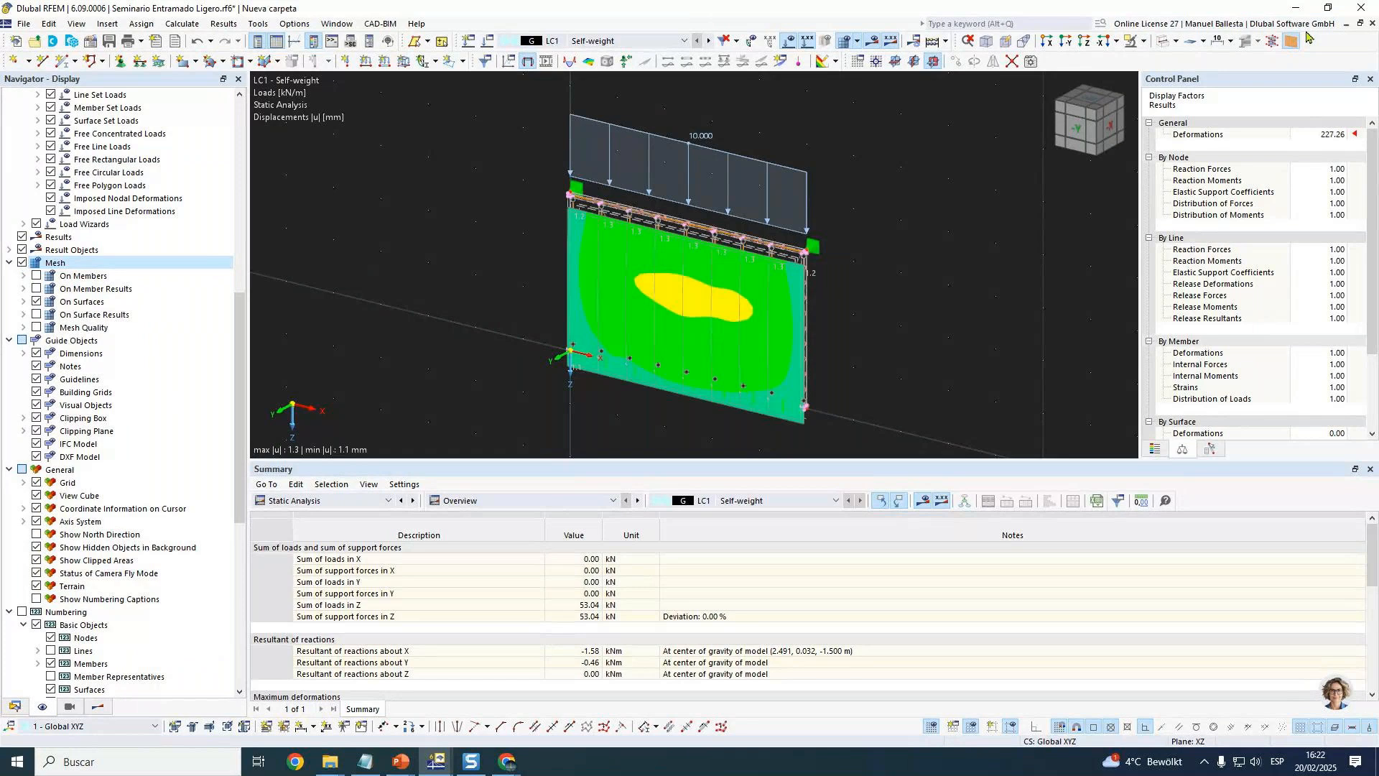
Hide the applied loads so only the wall's deformation results are shown.
click(1176, 42)
click(1184, 58)
scroll(864, 291, up, 2)
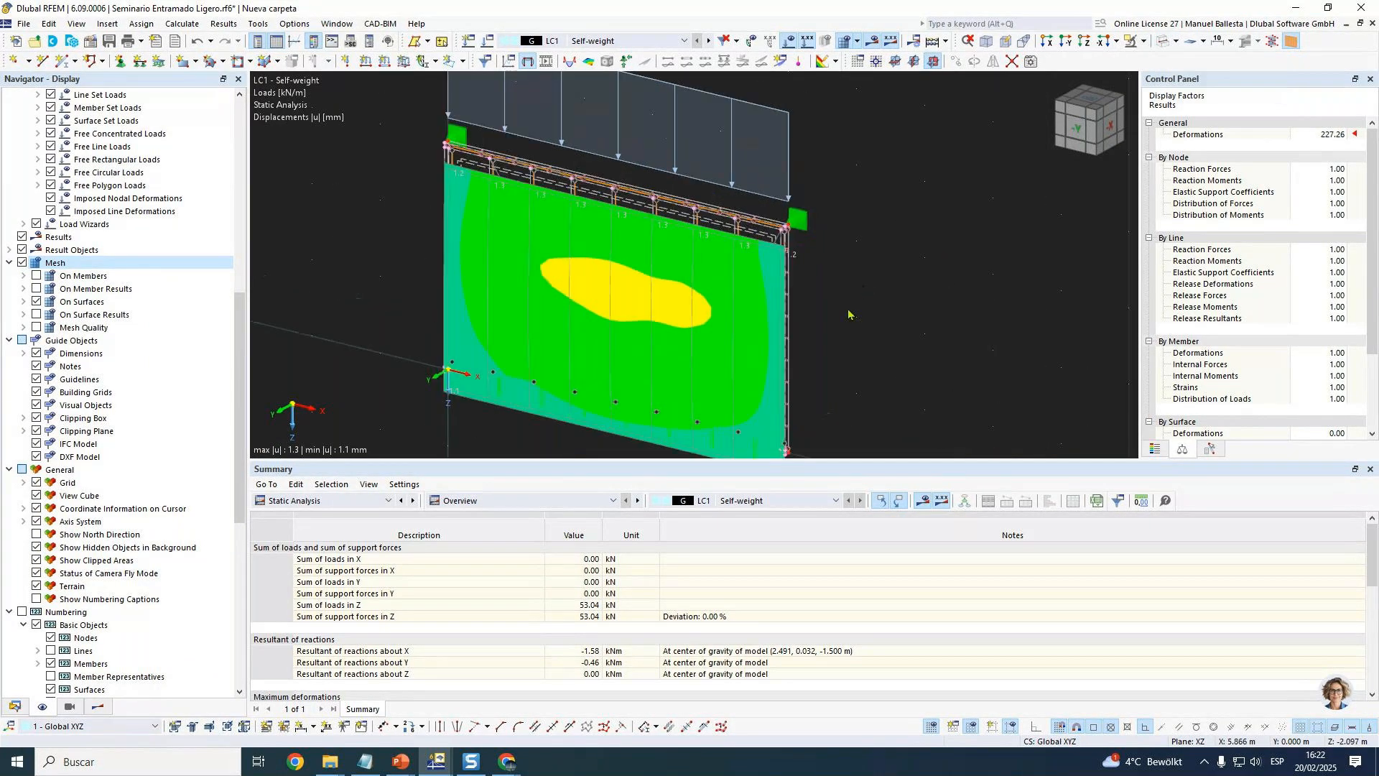
click(789, 41)
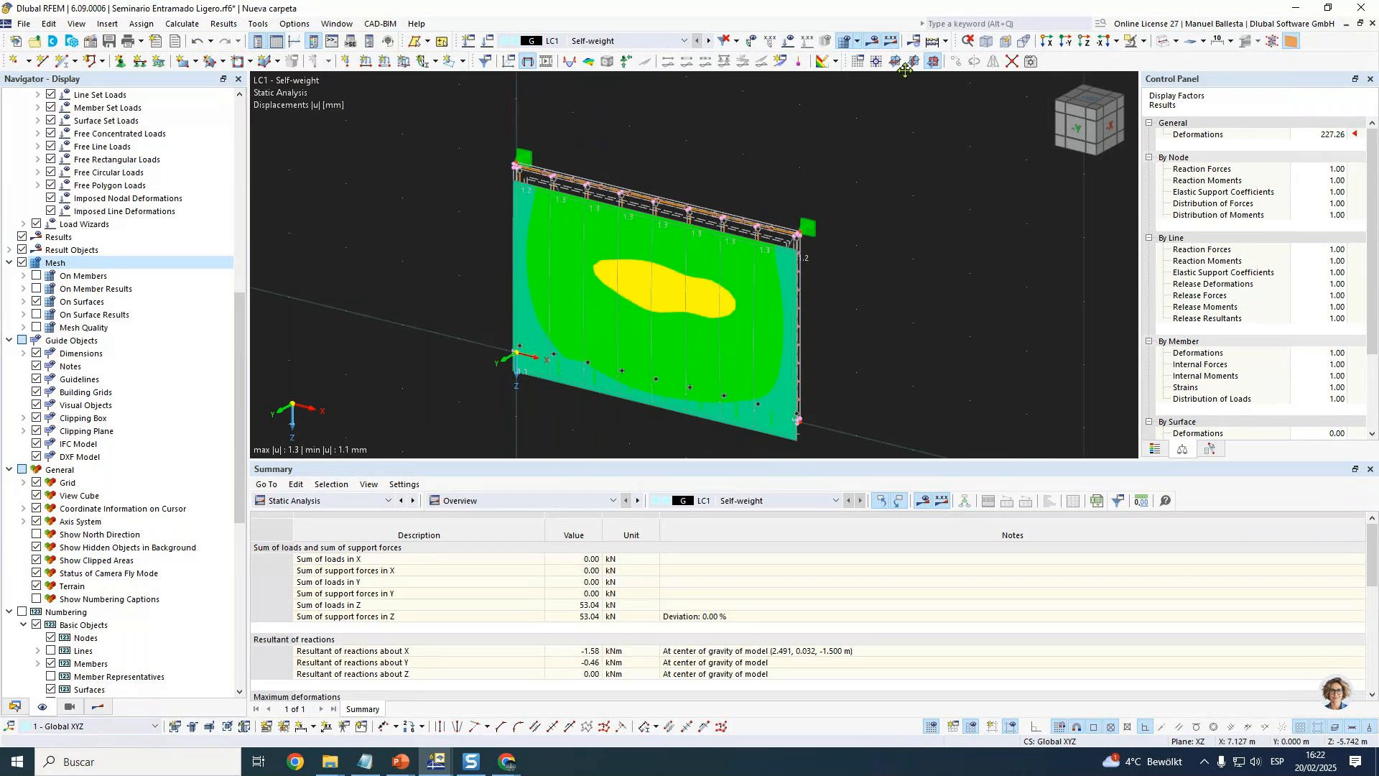
Switch off the results to examine the wall's surface mesh and panel objects, and display the results again.
click(872, 41)
scroll(972, 281, up, 1)
middle_drag(972, 281, 977, 208)
mouse_move(977, 208)
ctrl+middle_down()
mouse_move(967, 191)
mouse_move(960, 206)
ctrl+middle_up()
scroll(794, 246, up, 3)
scroll(732, 350, down, 3)
middle_drag(731, 344, 877, 325)
scroll(1005, 305, down, 2)
mouse_move(1020, 303)
middle_down()
mouse_move(1061, 301)
mouse_move(1017, 309)
middle_up()
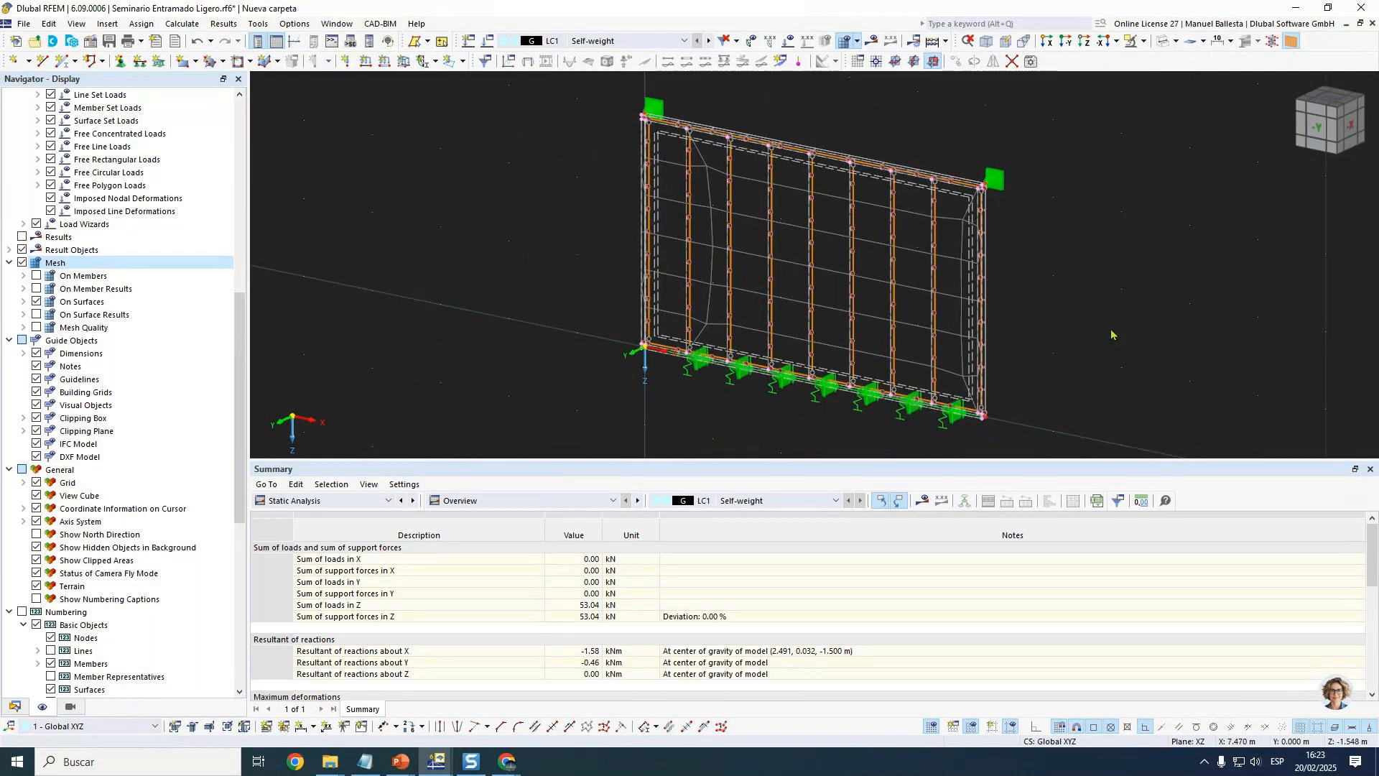
middle_drag(1008, 106, 938, 97)
click(872, 40)
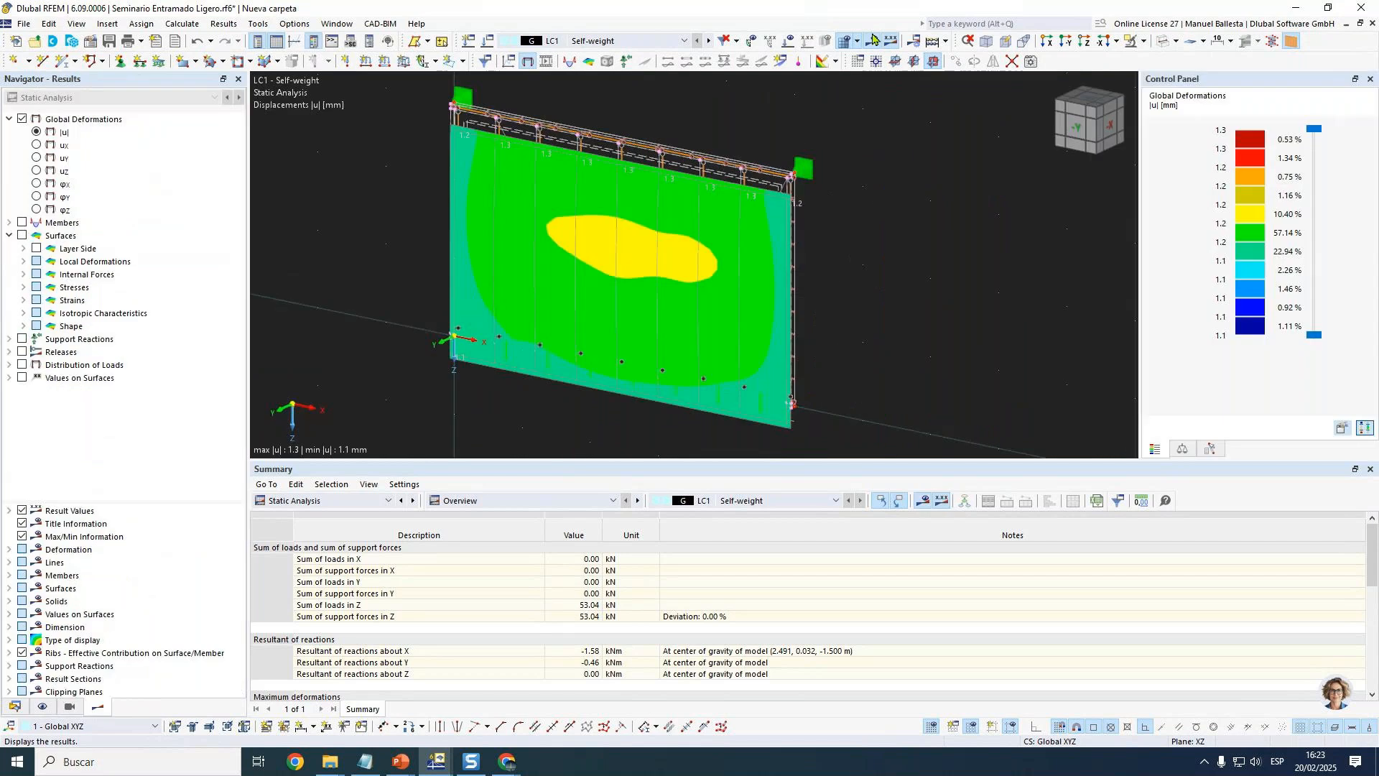
Display the support reactions together with the wall's deformations.
mouse_move(927, 270)
ctrl+middle_down()
mouse_move(775, 213)
mouse_move(757, 222)
mouse_move(817, 245)
mouse_move(943, 257)
ctrl+middle_up()
click(22, 339)
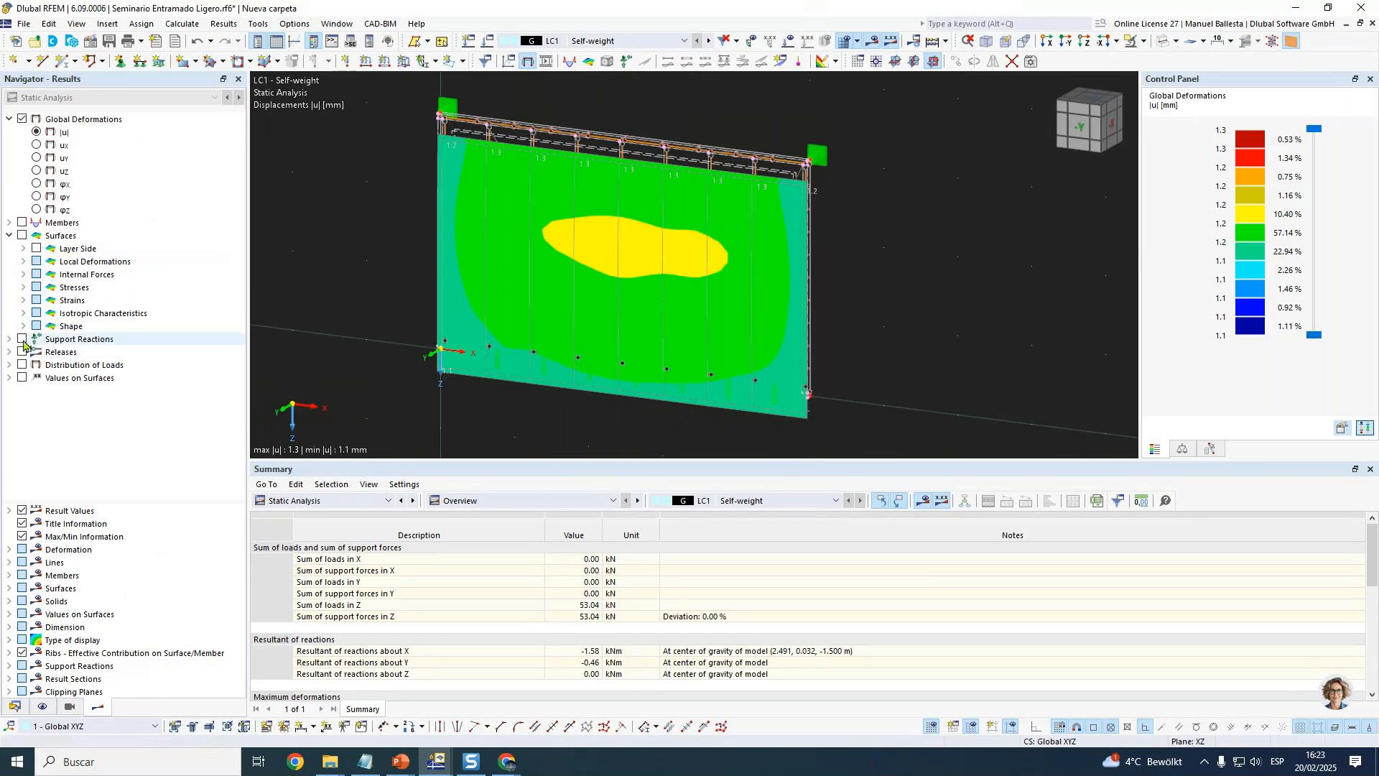
scroll(882, 307, down, 1)
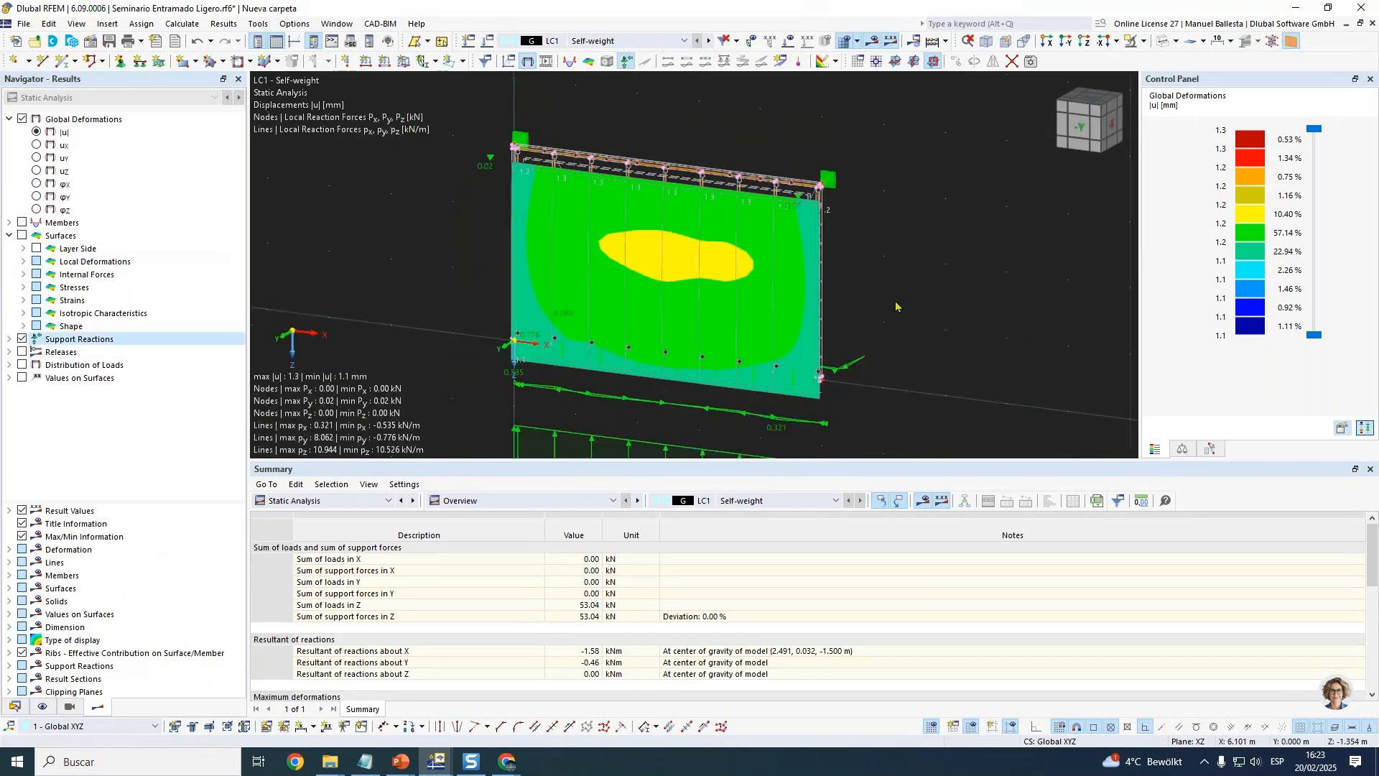
scroll(901, 277, down, 1)
Switch off the nodal support components Px and Py and hide the nodal support reactions.
click(10, 339)
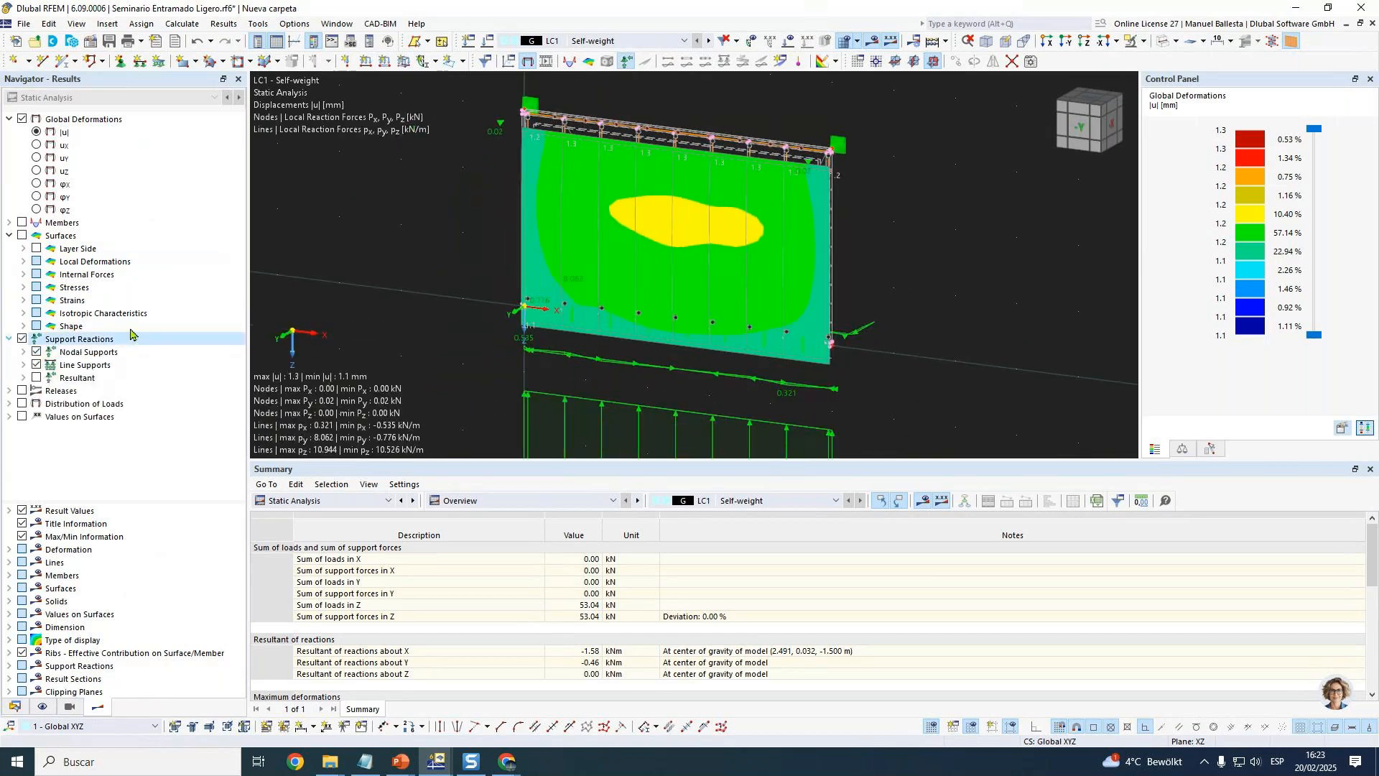
click(24, 352)
click(49, 391)
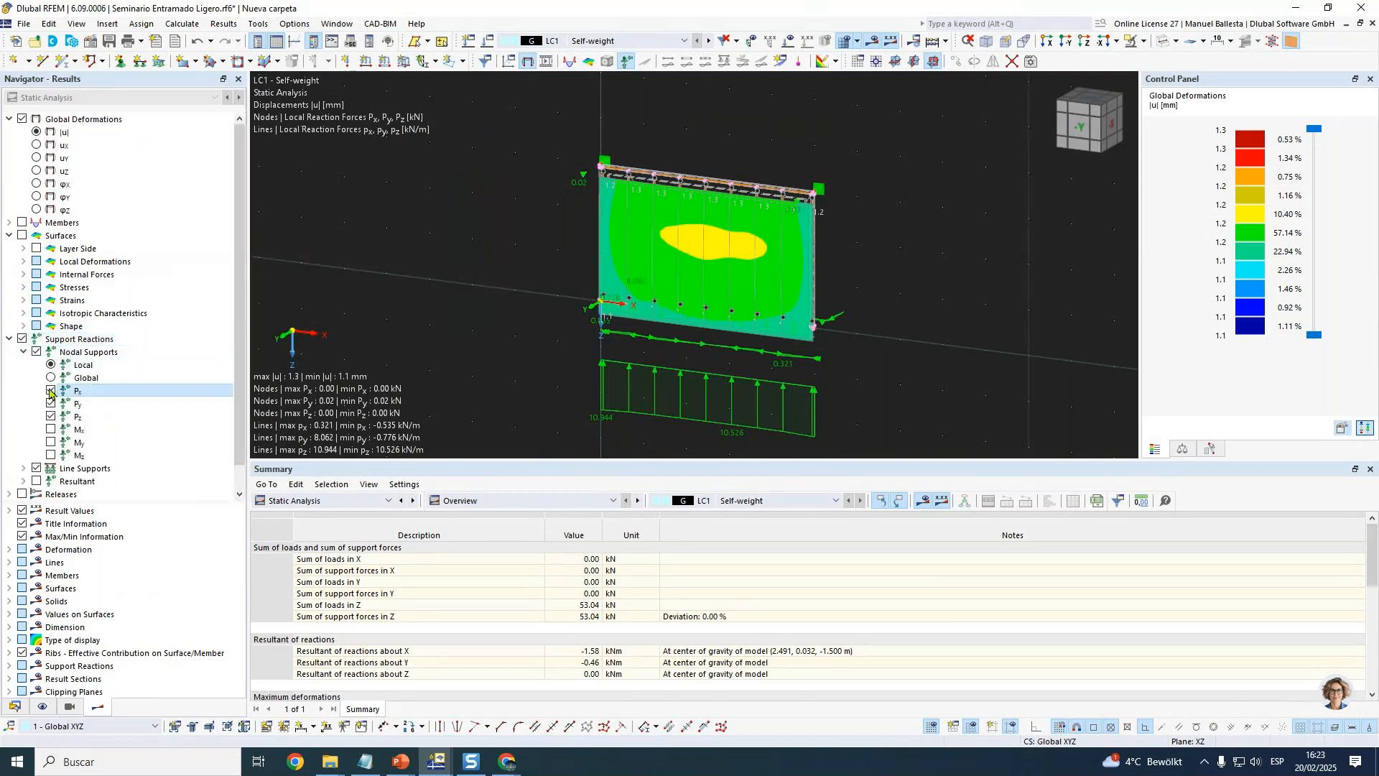
click(51, 403)
scroll(25, 415, down, 1)
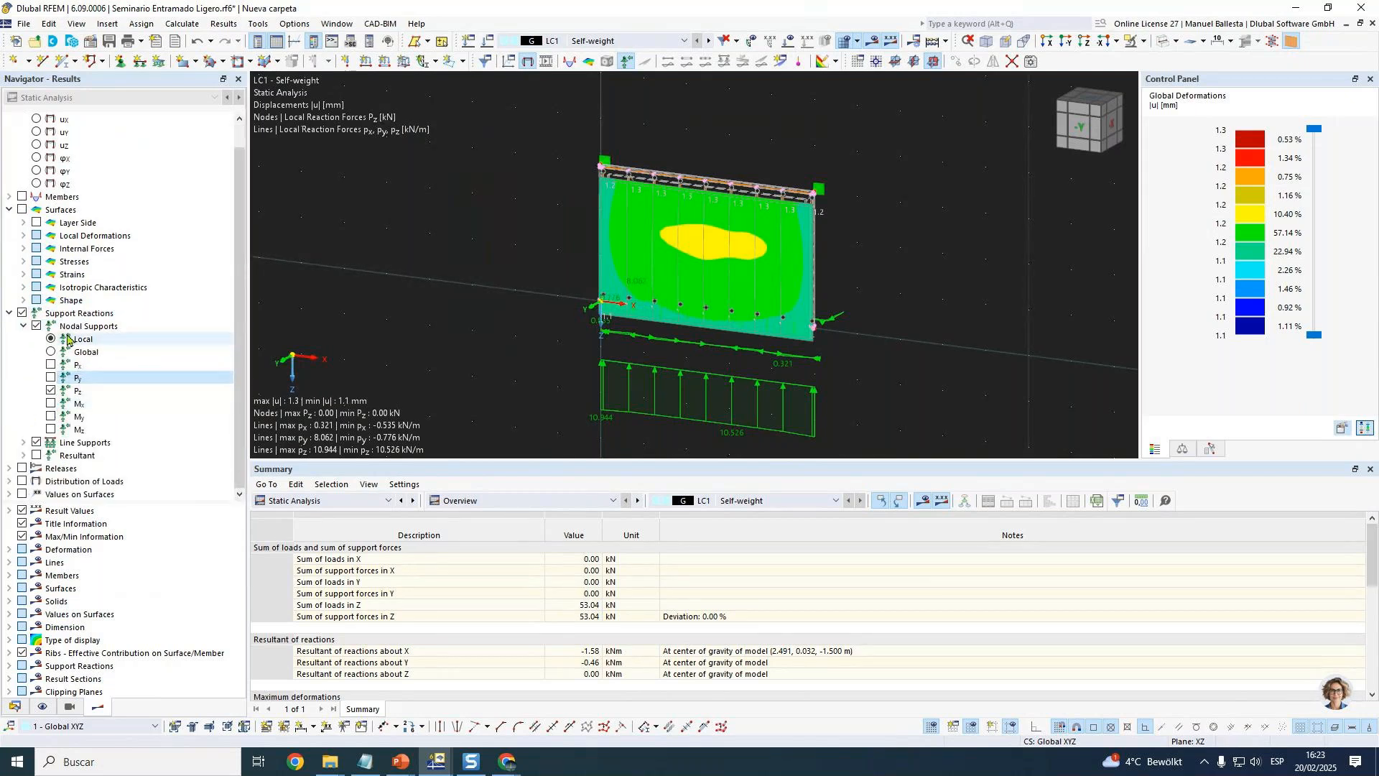
click(36, 443)
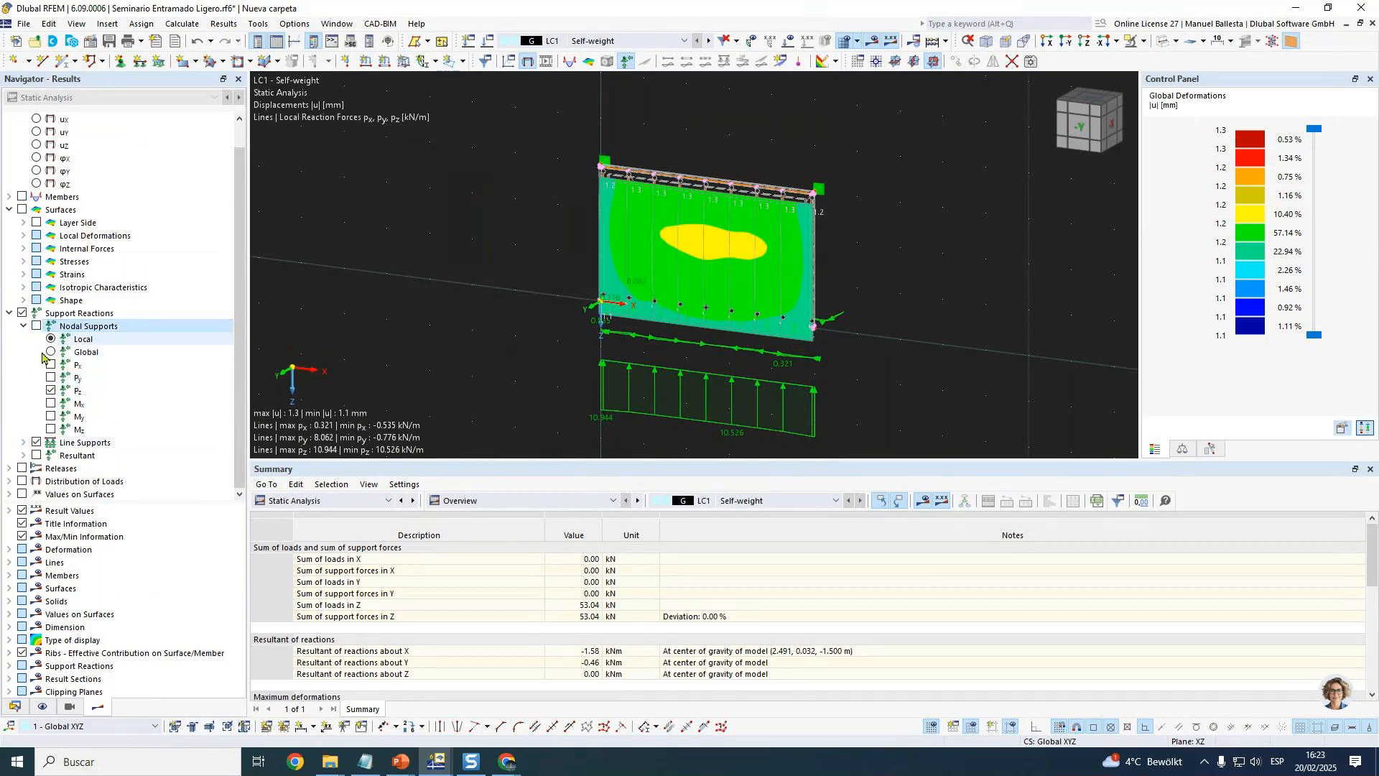
Limit the displayed line support reactions to the local pz component.
scroll(43, 431, down, 2)
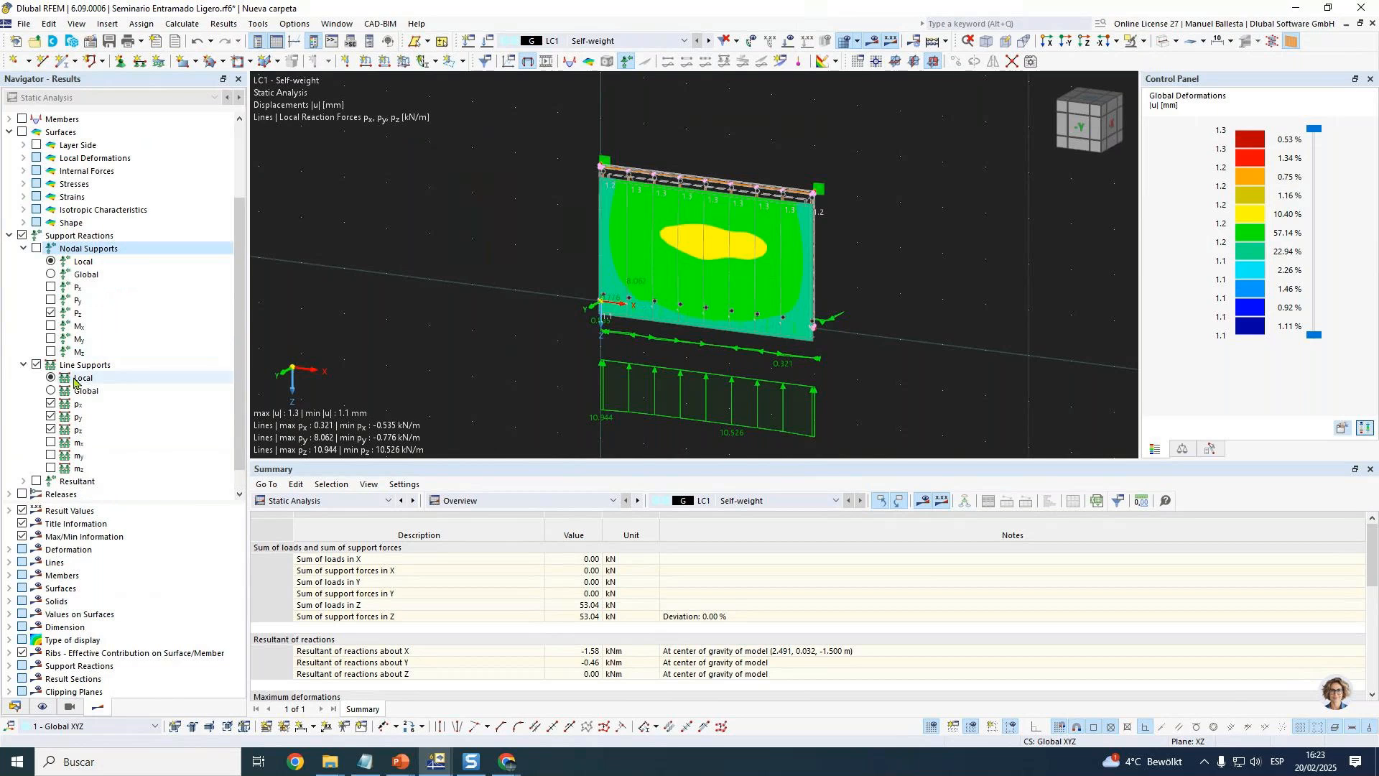
click(51, 403)
click(50, 416)
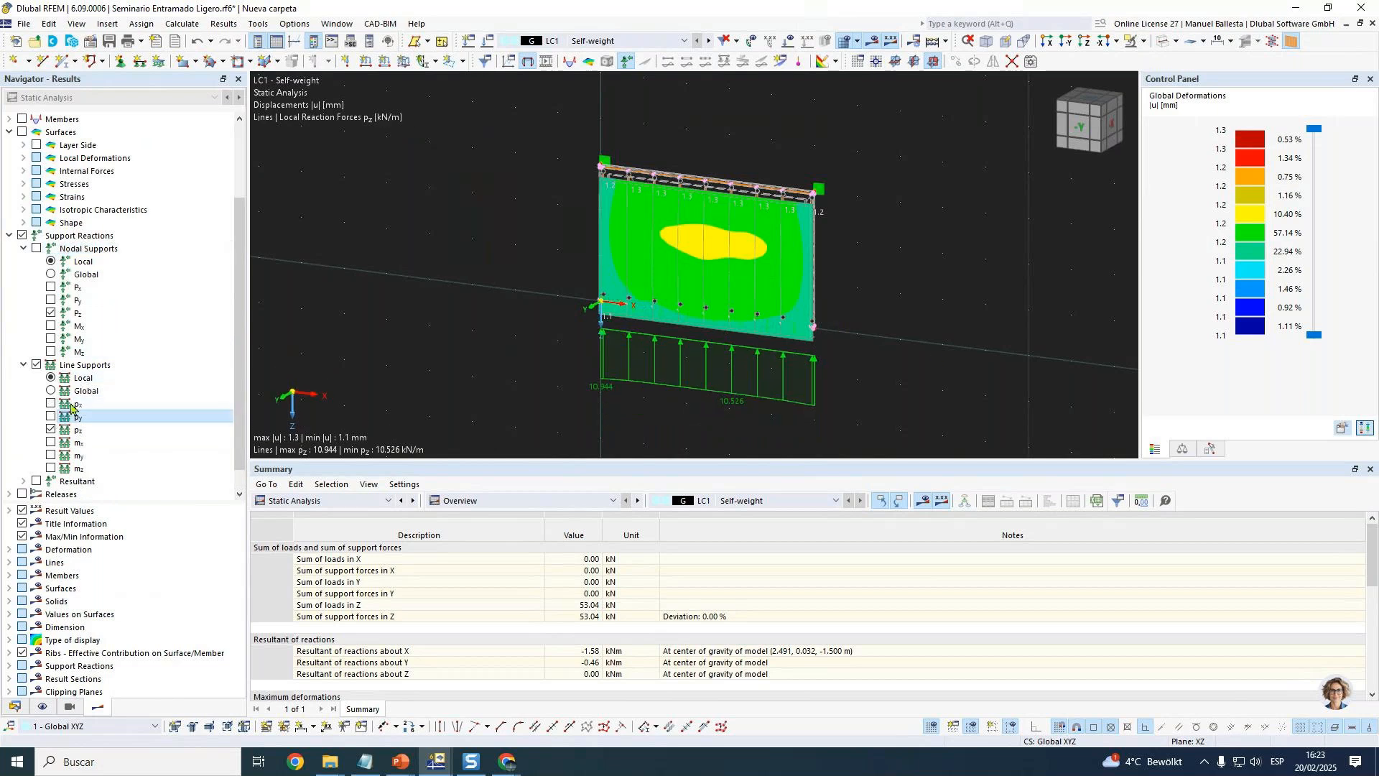
Set the display factor for the line support reaction forces to 1.25.
scroll(922, 369, up, 1)
scroll(921, 372, up, 1)
ctrl+middle_drag(870, 362, 942, 350)
ctrl+middle_drag(910, 404, 893, 410)
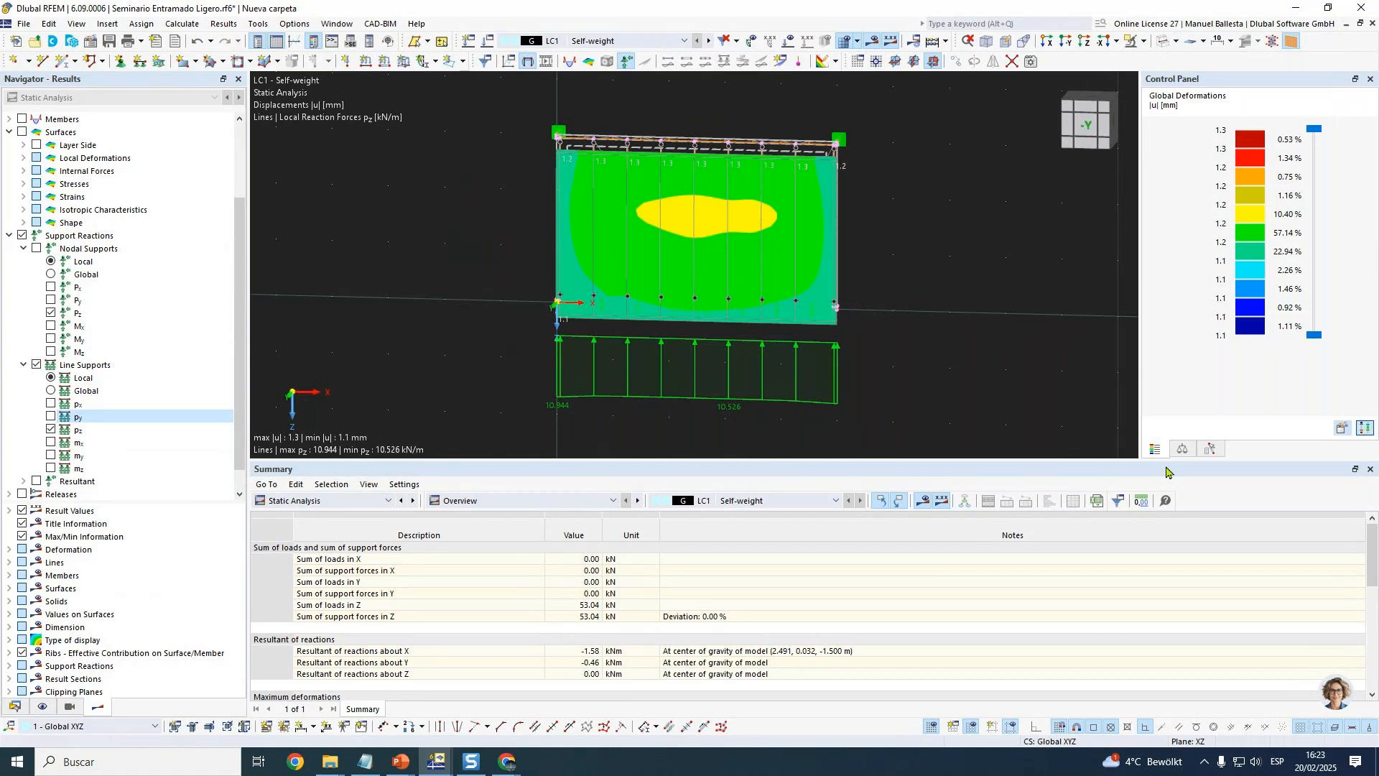
click(1186, 450)
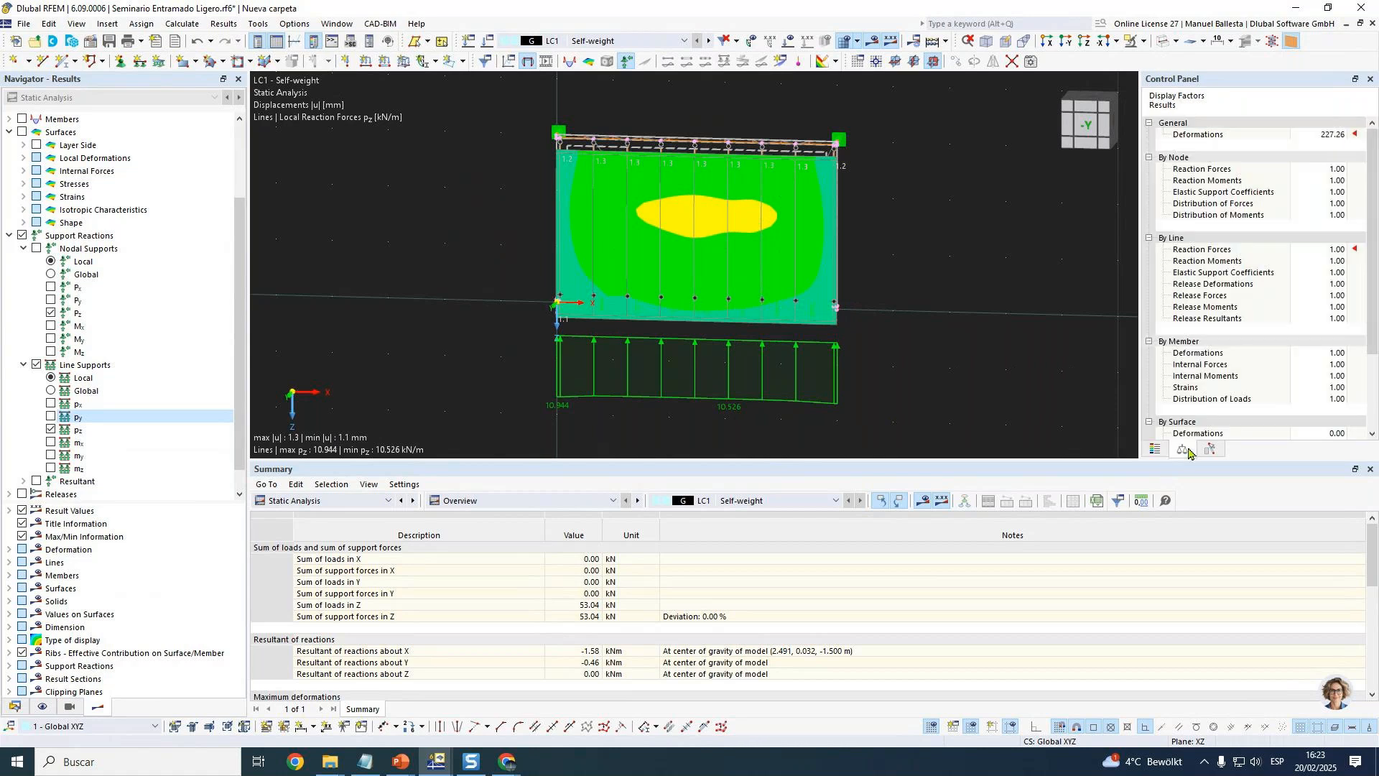
click(1336, 251)
click(1340, 246)
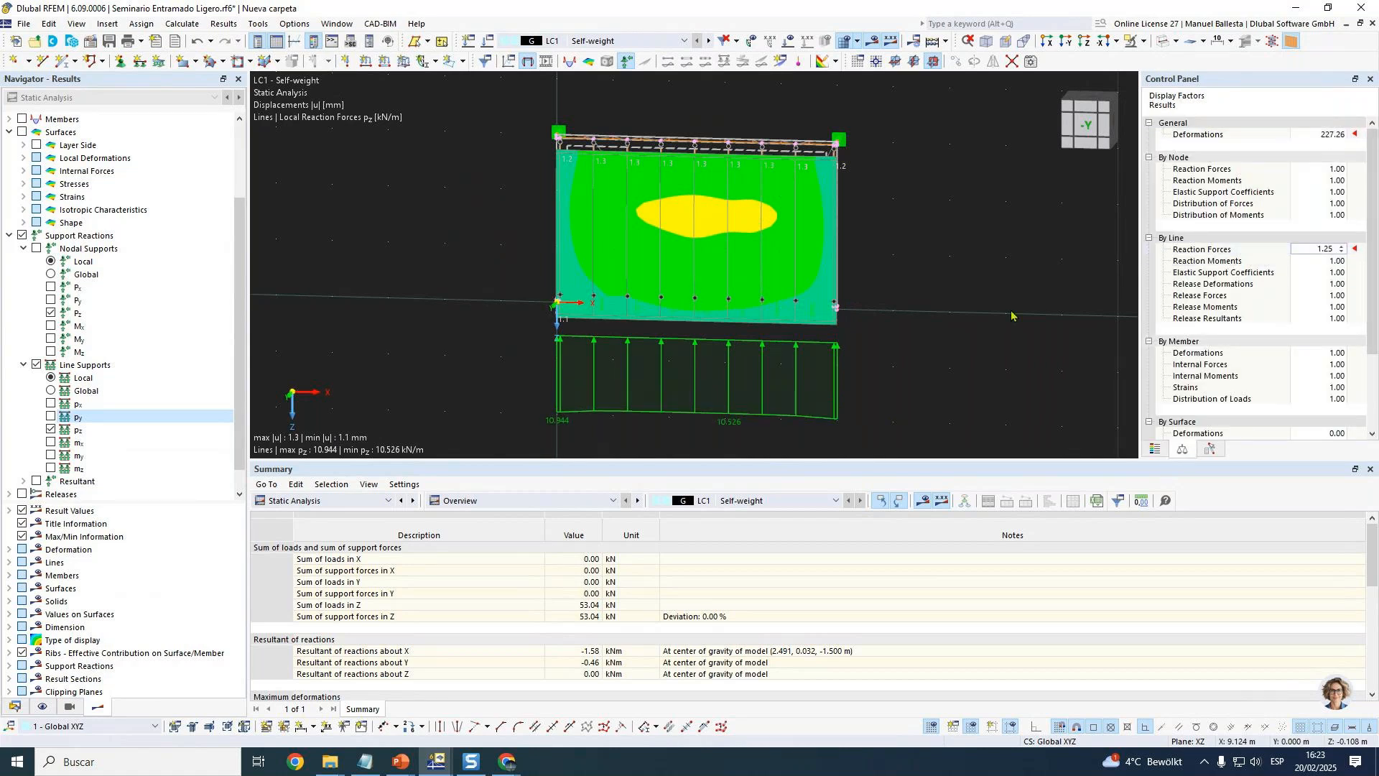
Set the target length of finite elements to 0.1 m in the mesh settings.
middle_drag(937, 196, 890, 200)
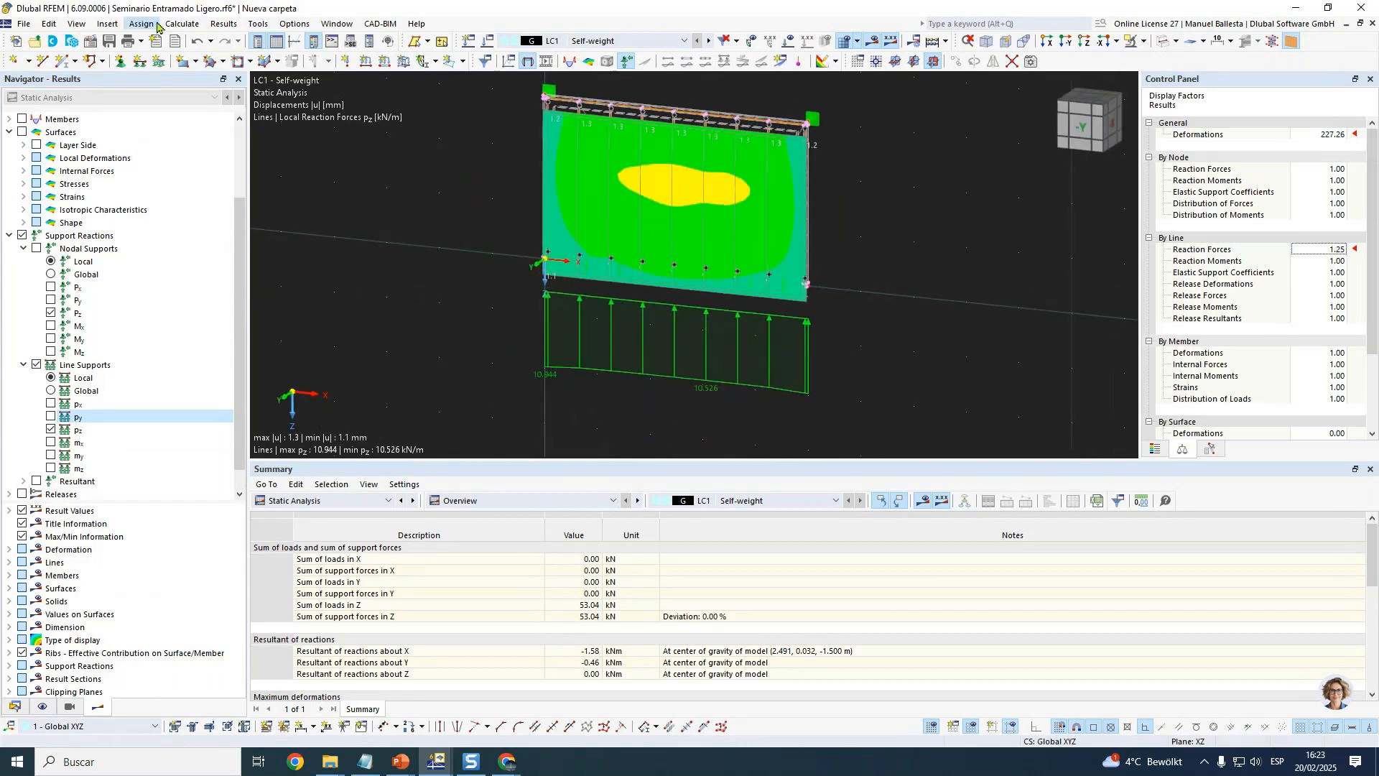
click(181, 23)
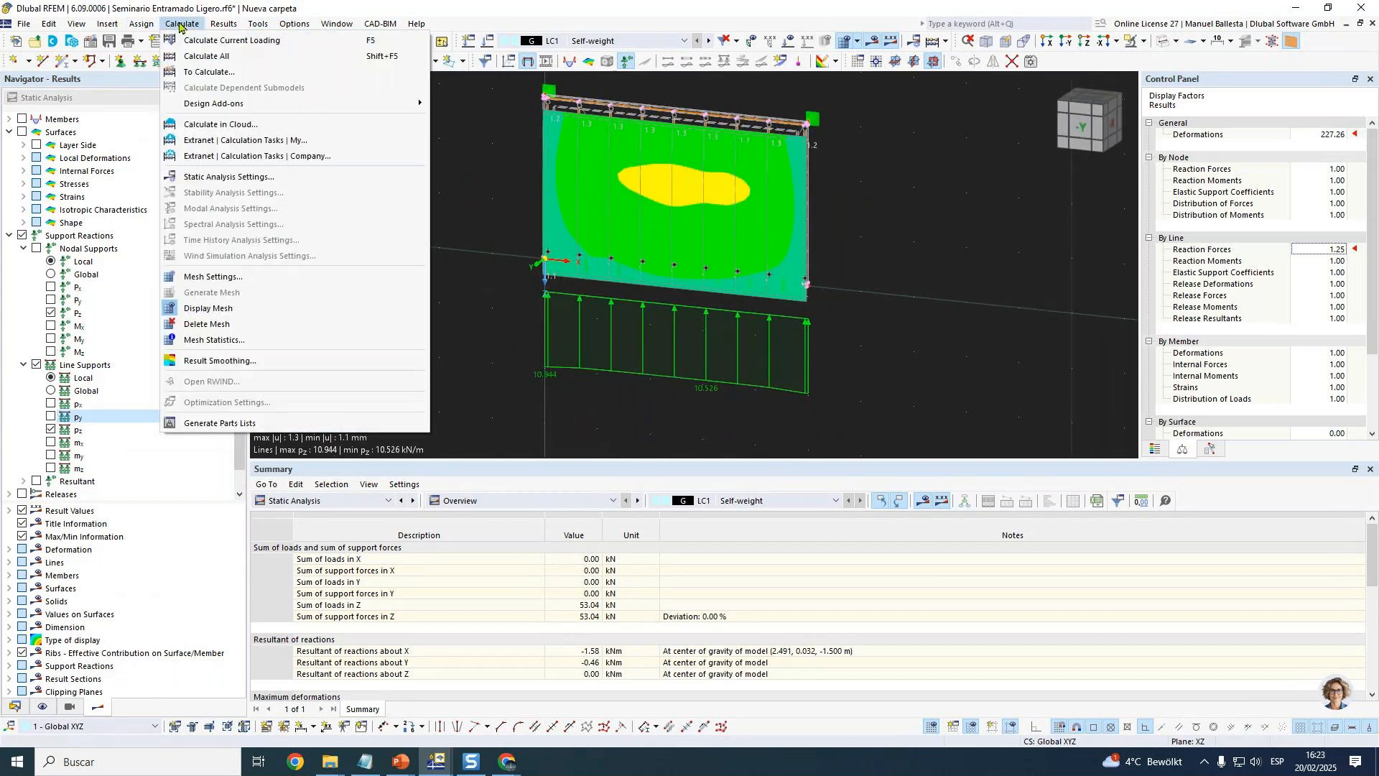
click(207, 277)
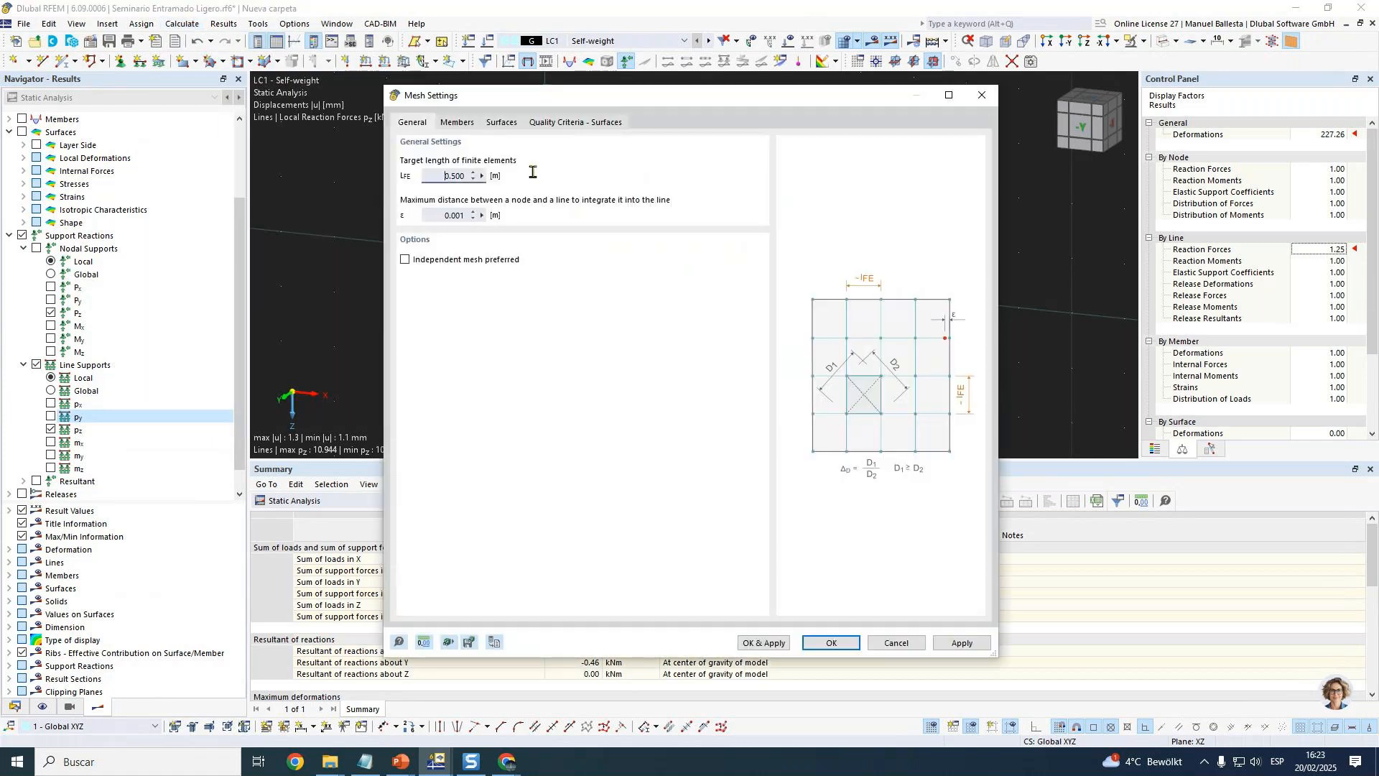
double_click(438, 181)
text(0.1)
click(830, 646)
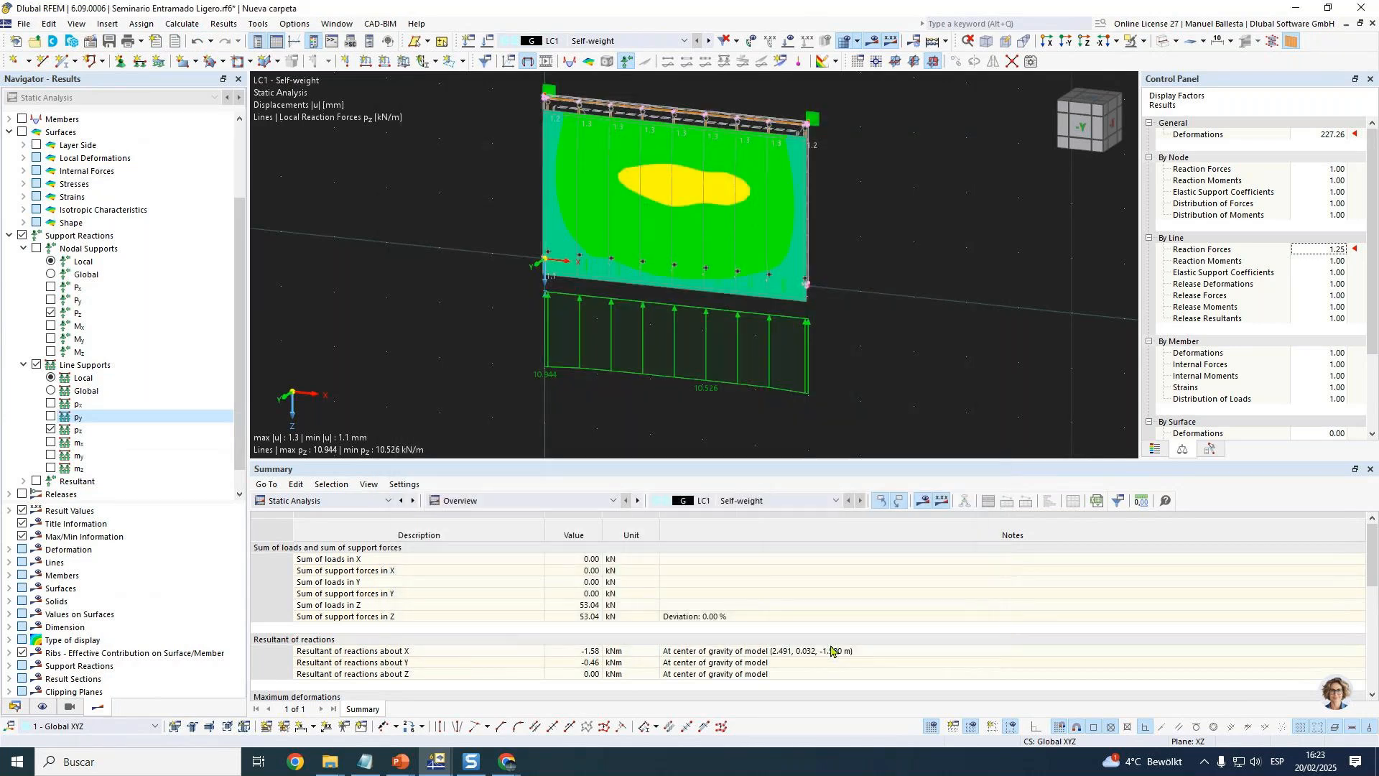
Generate the finite element mesh of the wall with the refined settings.
click(182, 23)
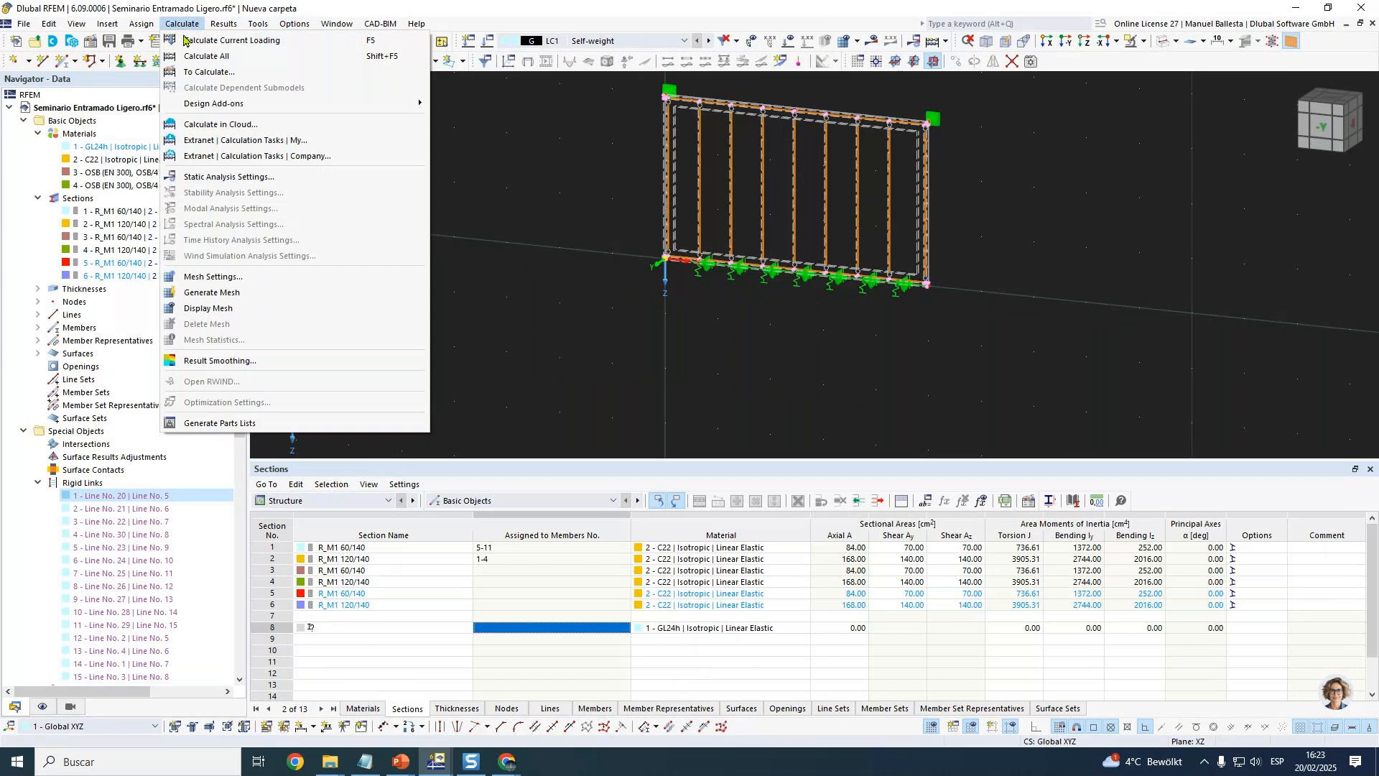
click(209, 293)
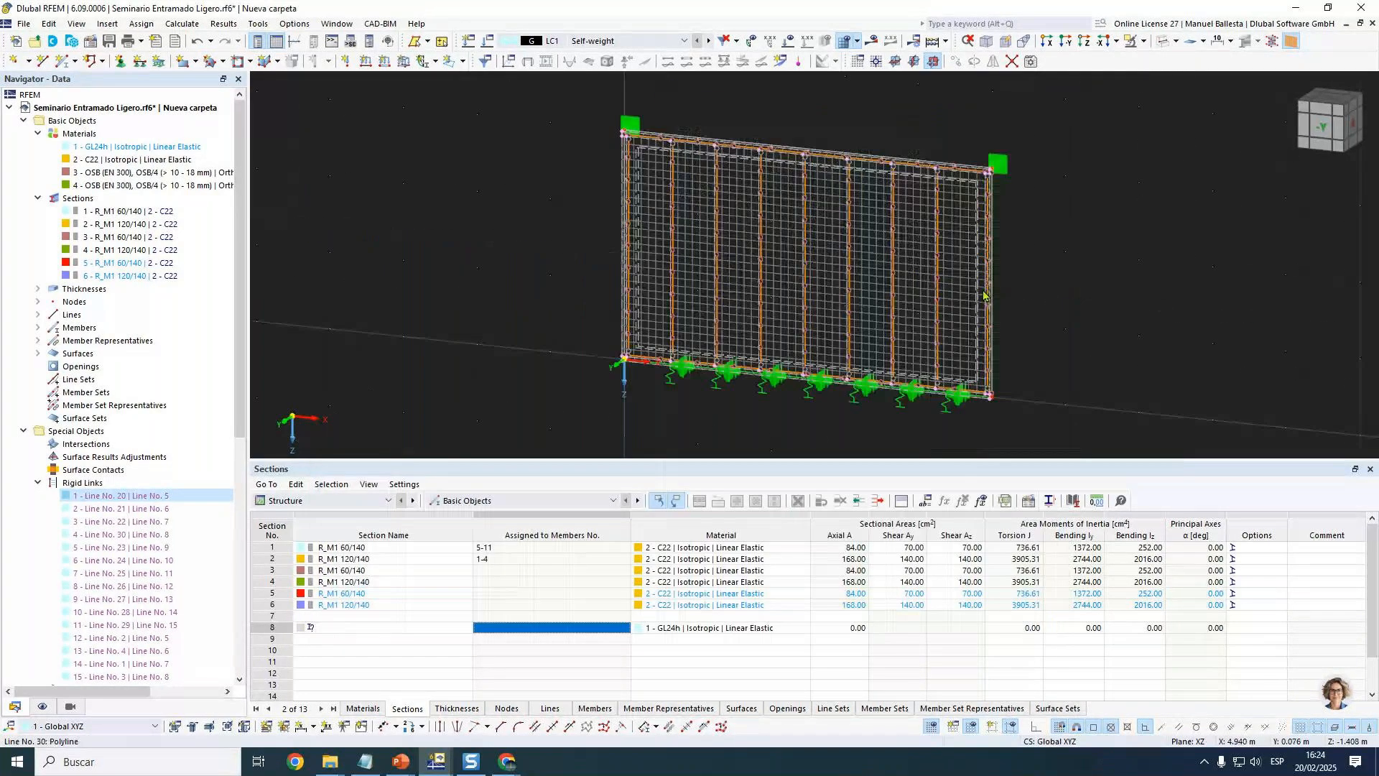
middle_drag(994, 267, 961, 237)
Recalculate the self-weight load case and examine the line support reactions along the wall's base.
click(725, 41)
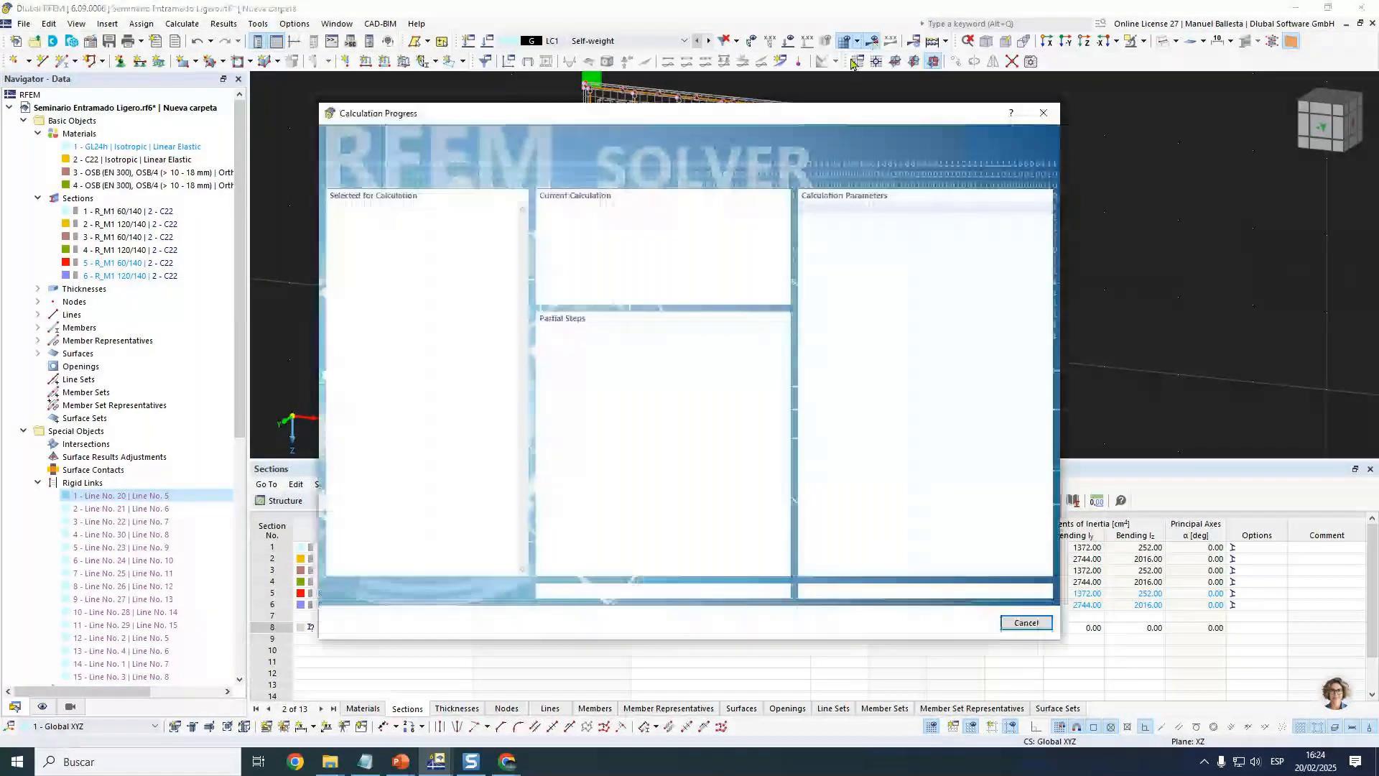
drag(871, 109, 237, 69)
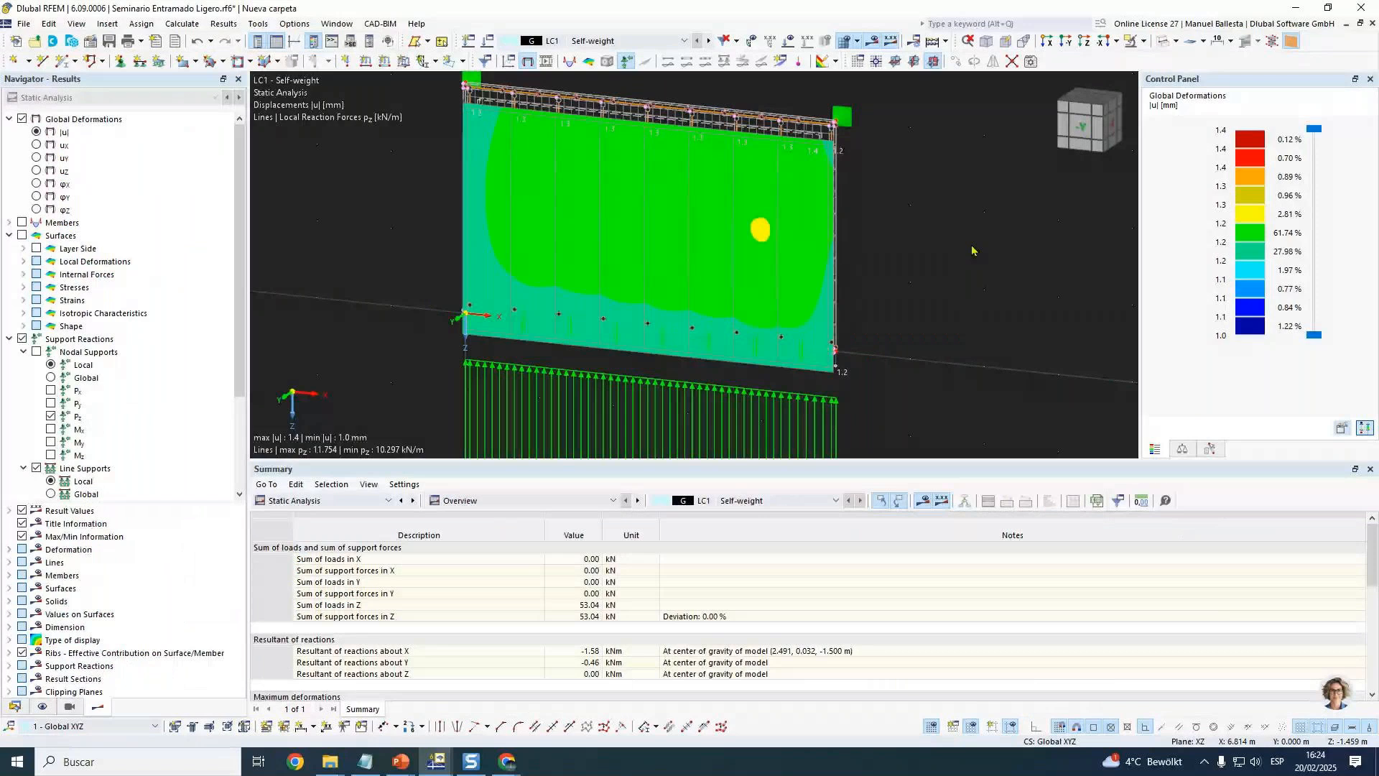
scroll(972, 250, down, 2)
scroll(826, 370, up, 3)
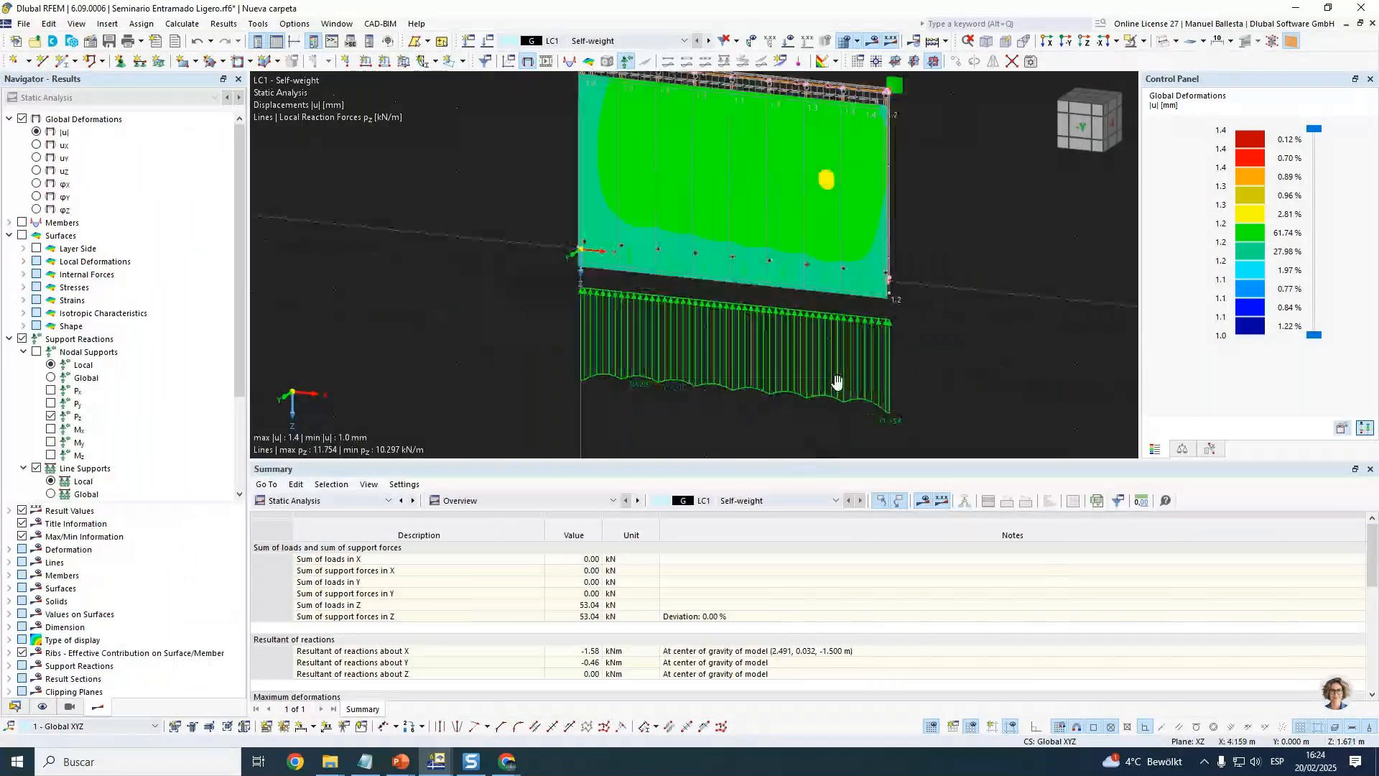
ctrl+middle_drag(735, 400, 772, 399)
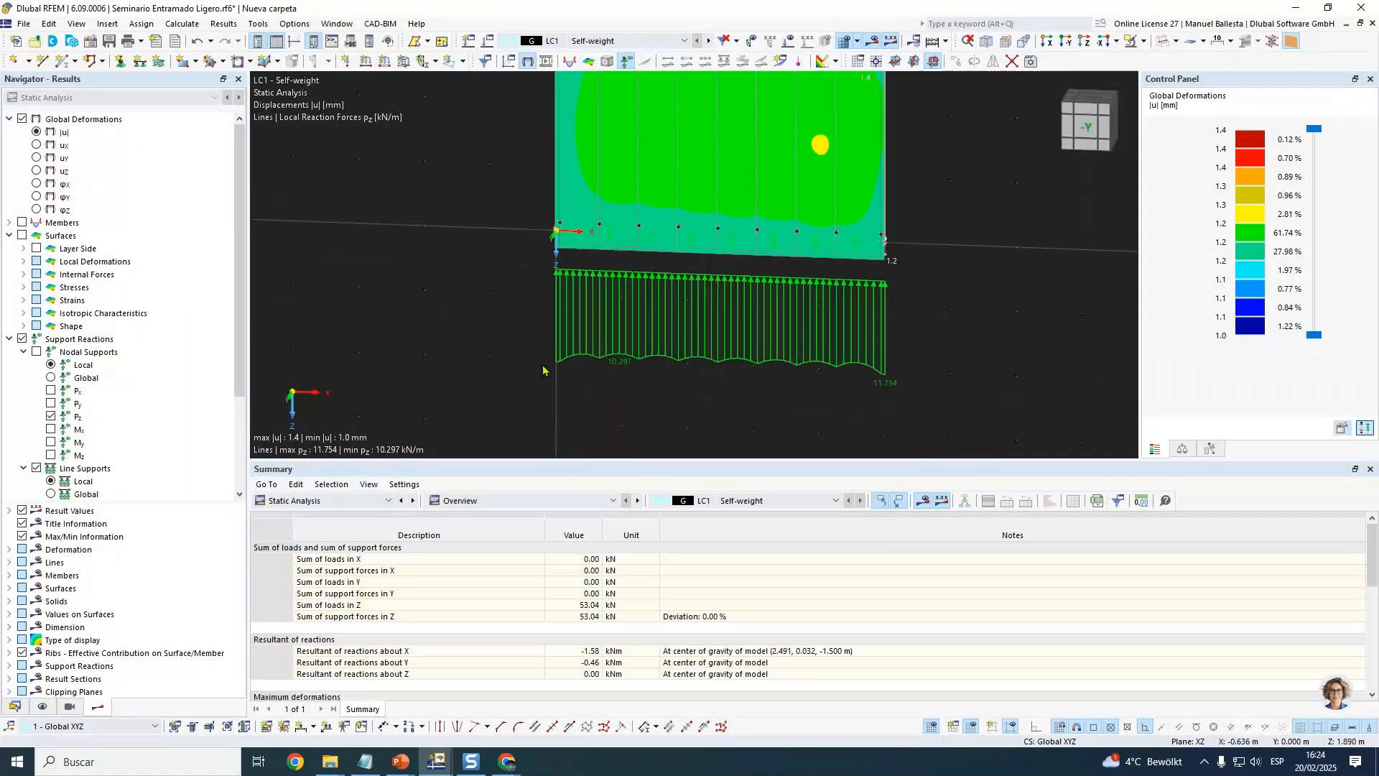
scroll(585, 354, up, 1)
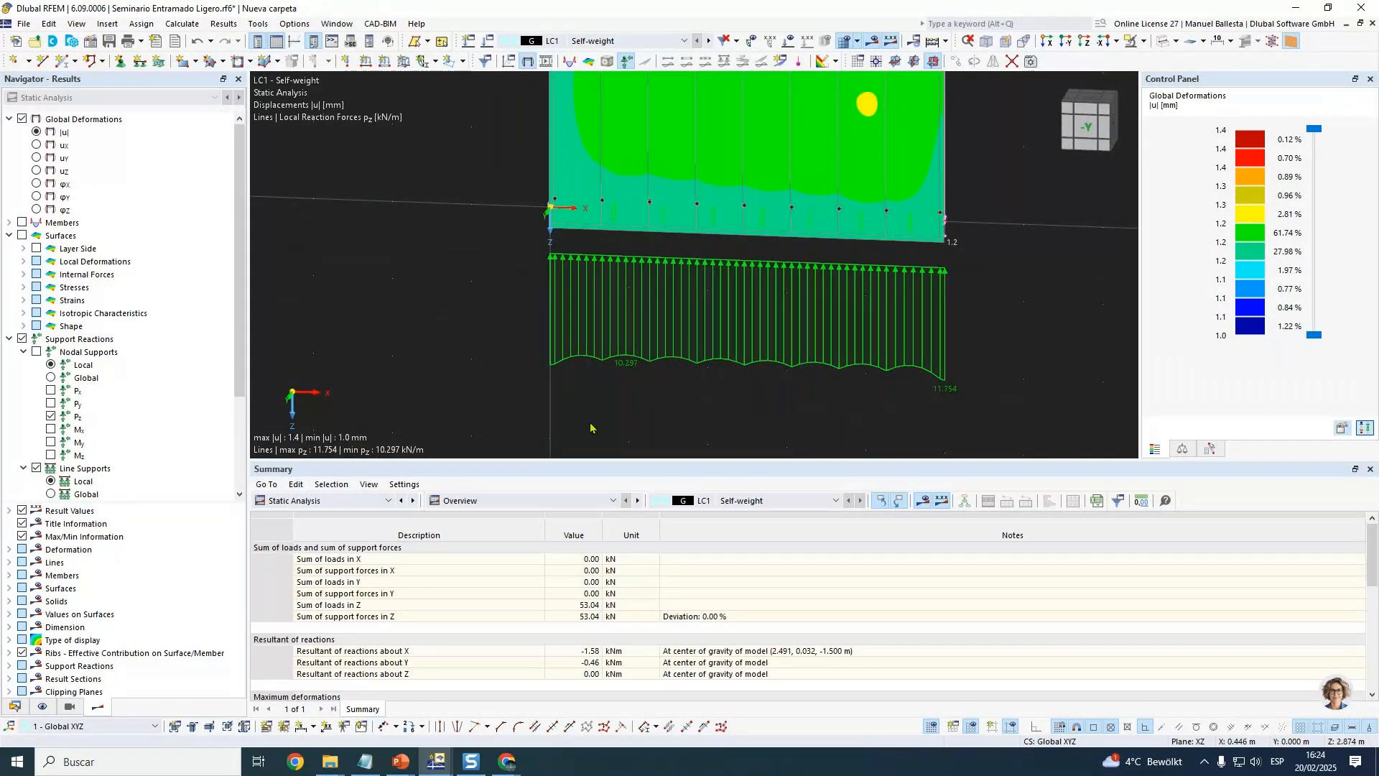
ctrl+middle_drag(590, 428, 681, 345)
scroll(681, 345, down, 3)
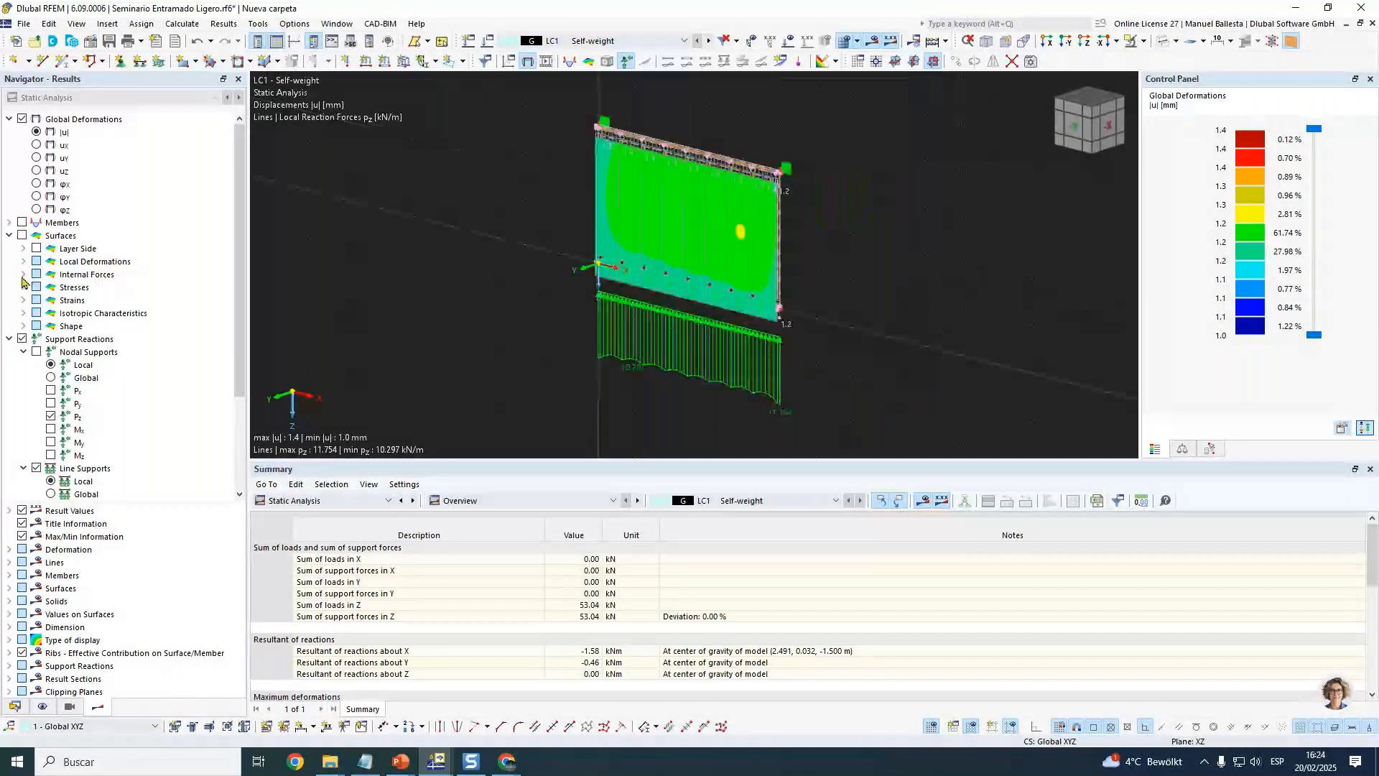
Isolate the studs that use section 1 - R_M1 60/140 in visibility mode.
click(10, 223)
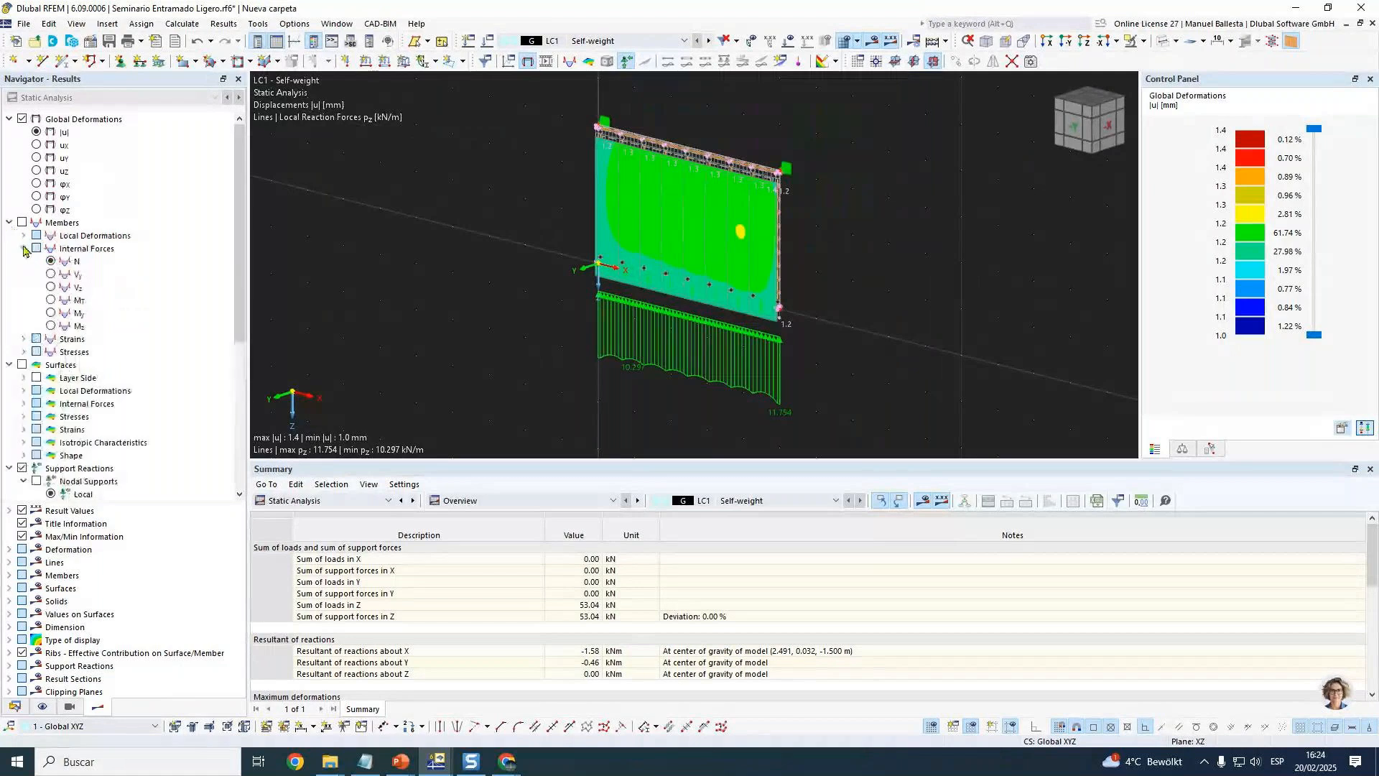
click(15, 706)
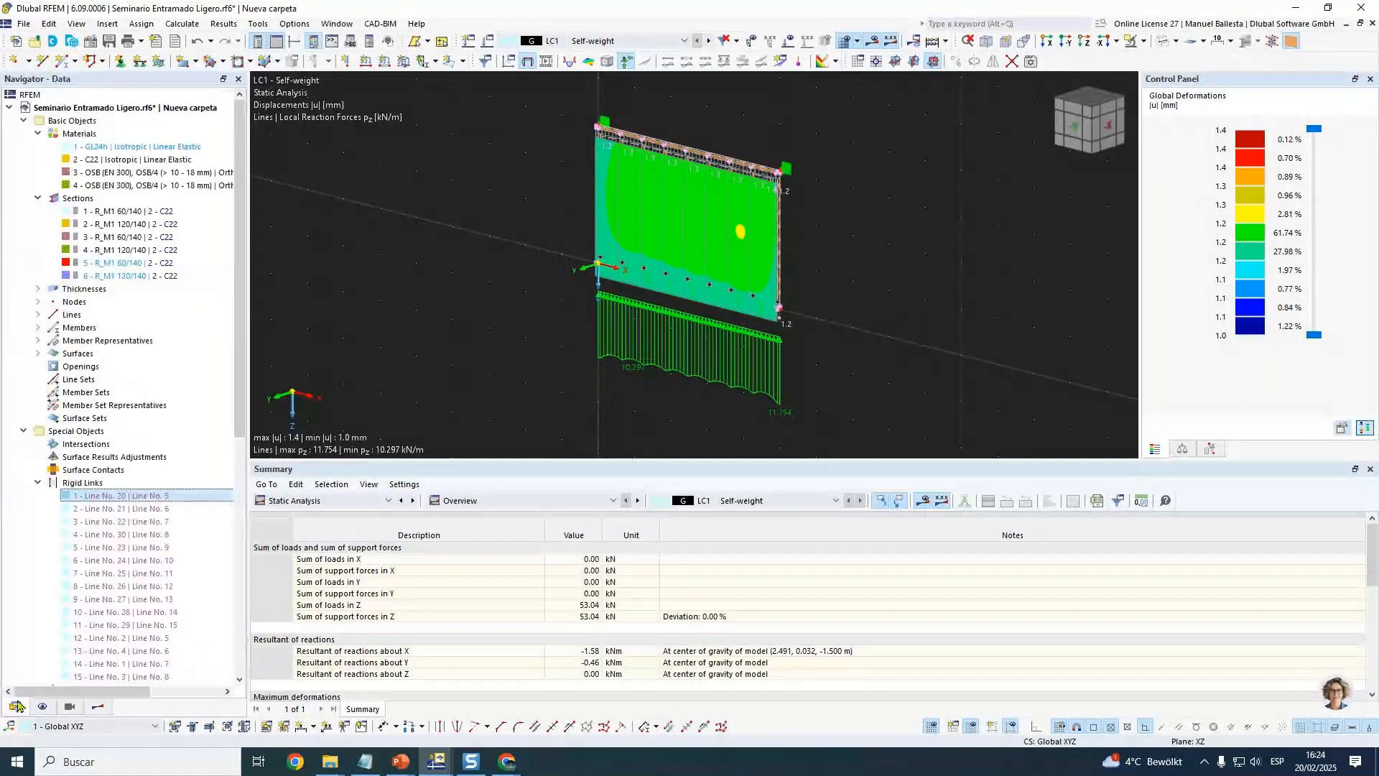
click(99, 211)
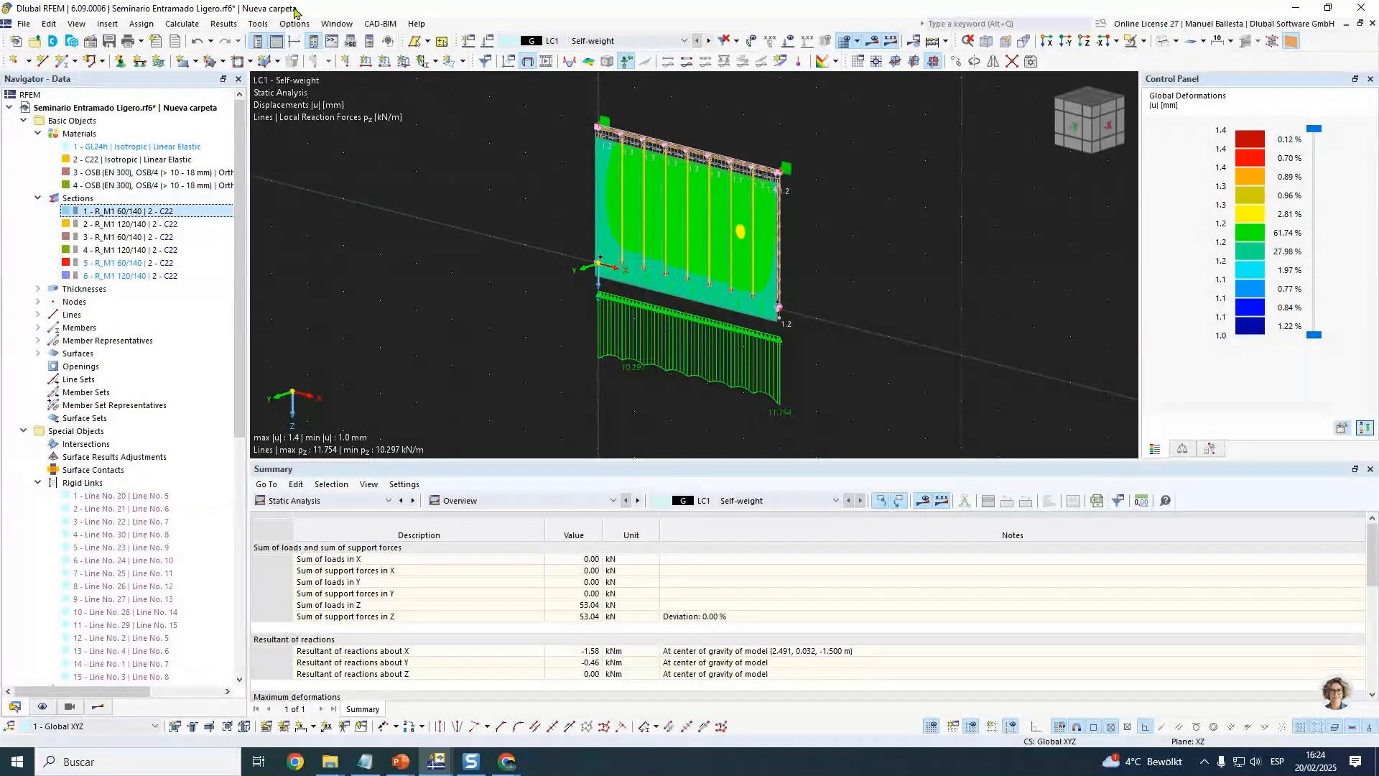
click(734, 41)
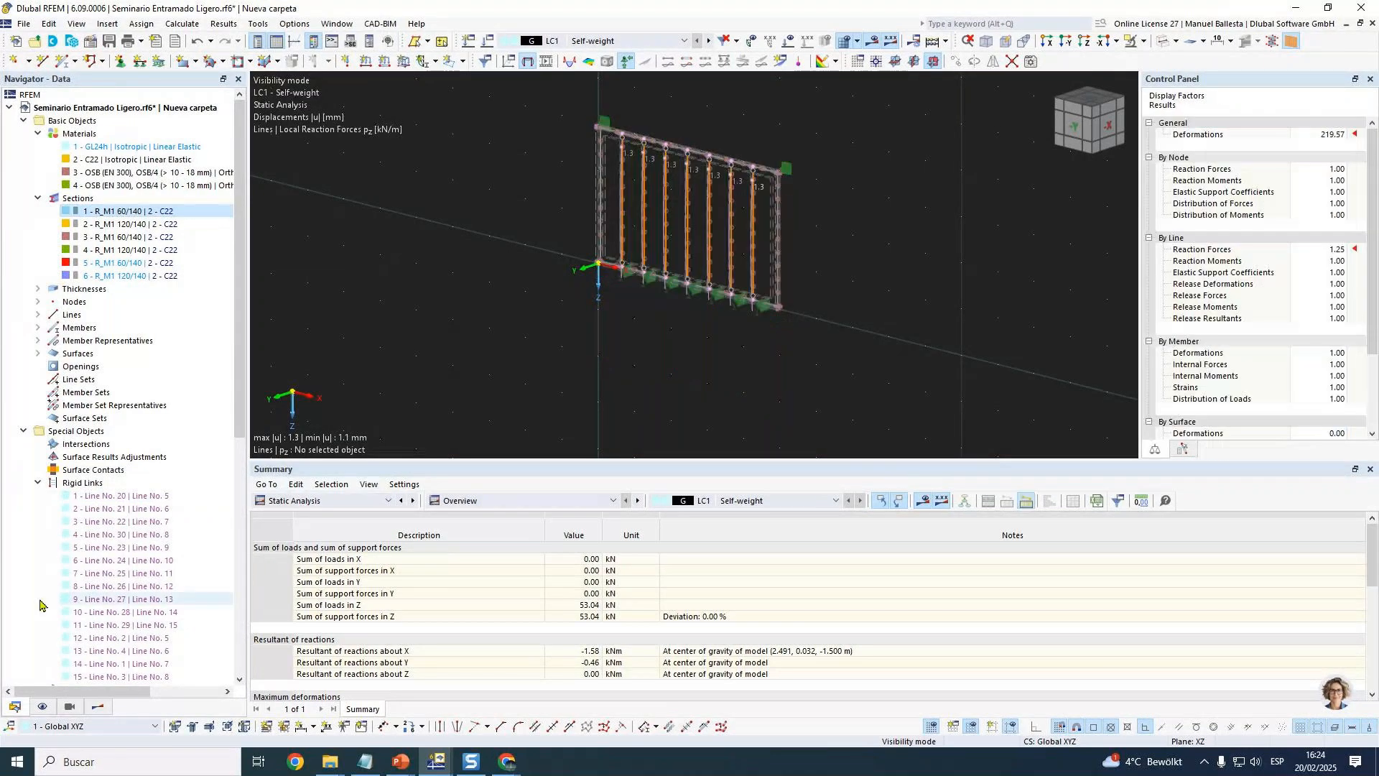
Display the member axial forces N instead of the global deformations and examine them along the isolated studs.
click(97, 708)
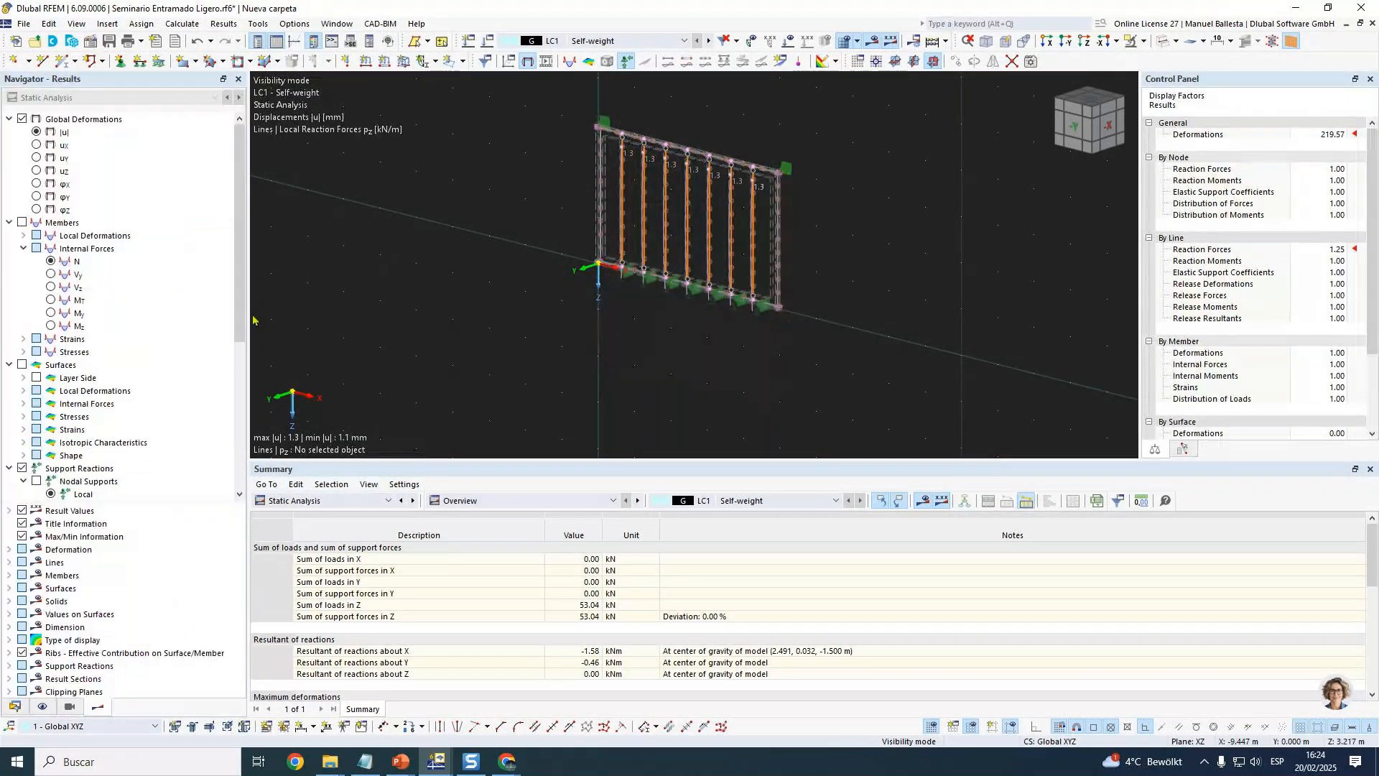
scroll(786, 210, up, 3)
ctrl+middle_drag(724, 244, 788, 256)
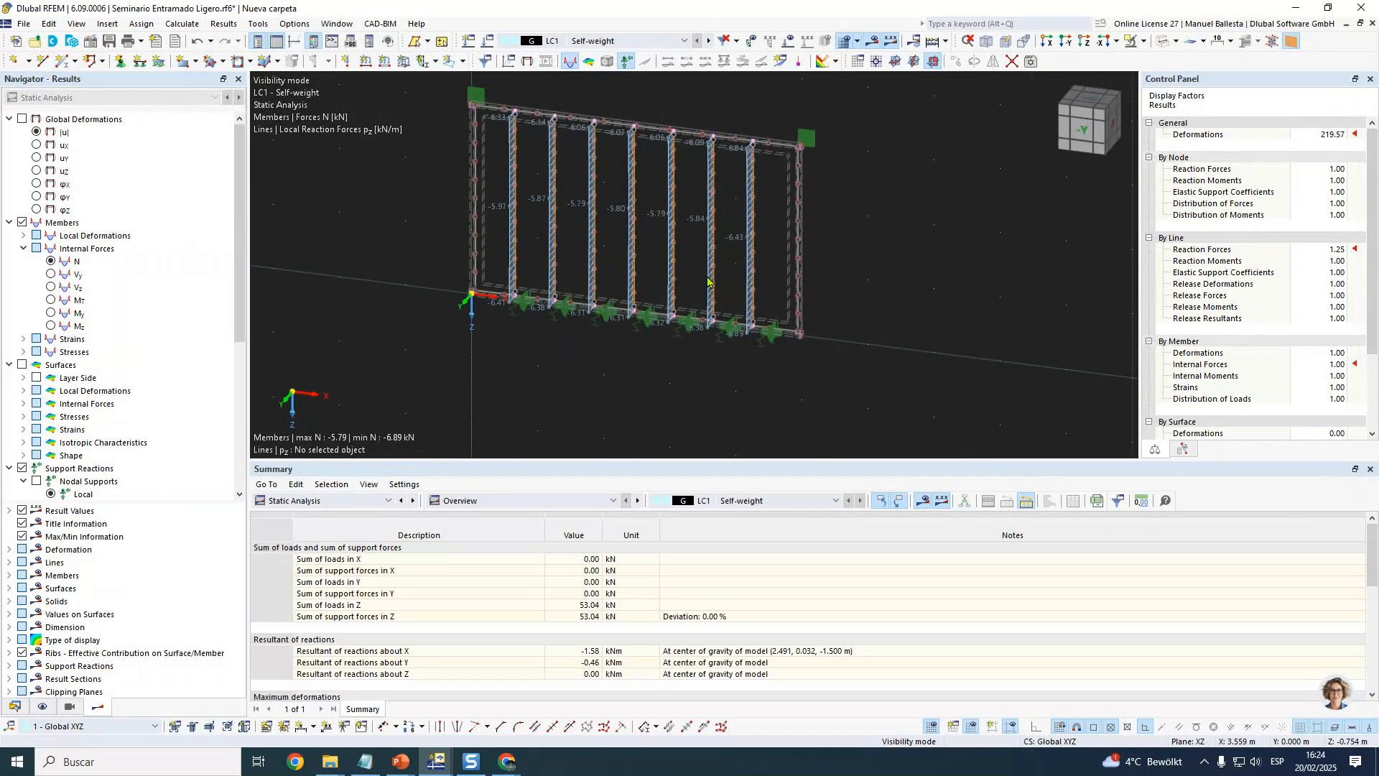
middle_drag(705, 270, 715, 284)
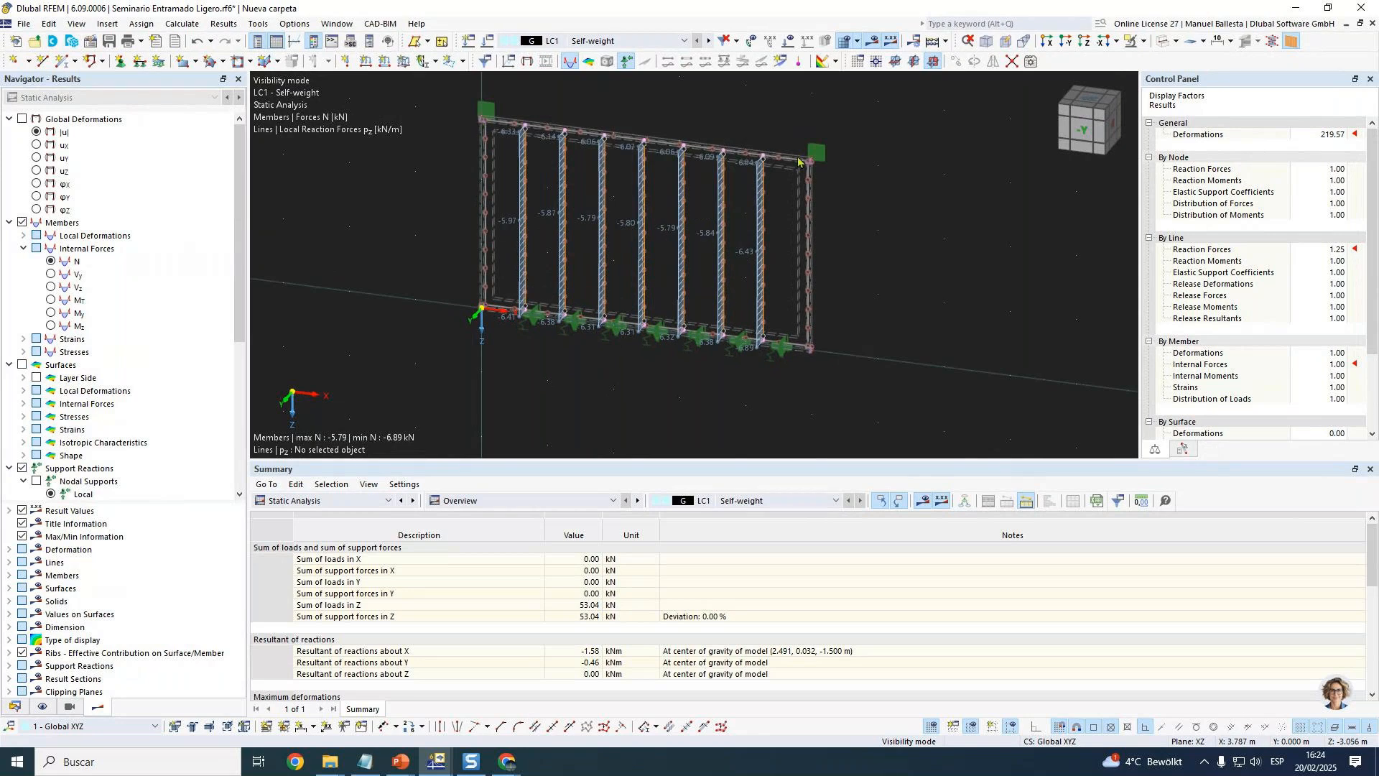
middle_drag(812, 345, 830, 361)
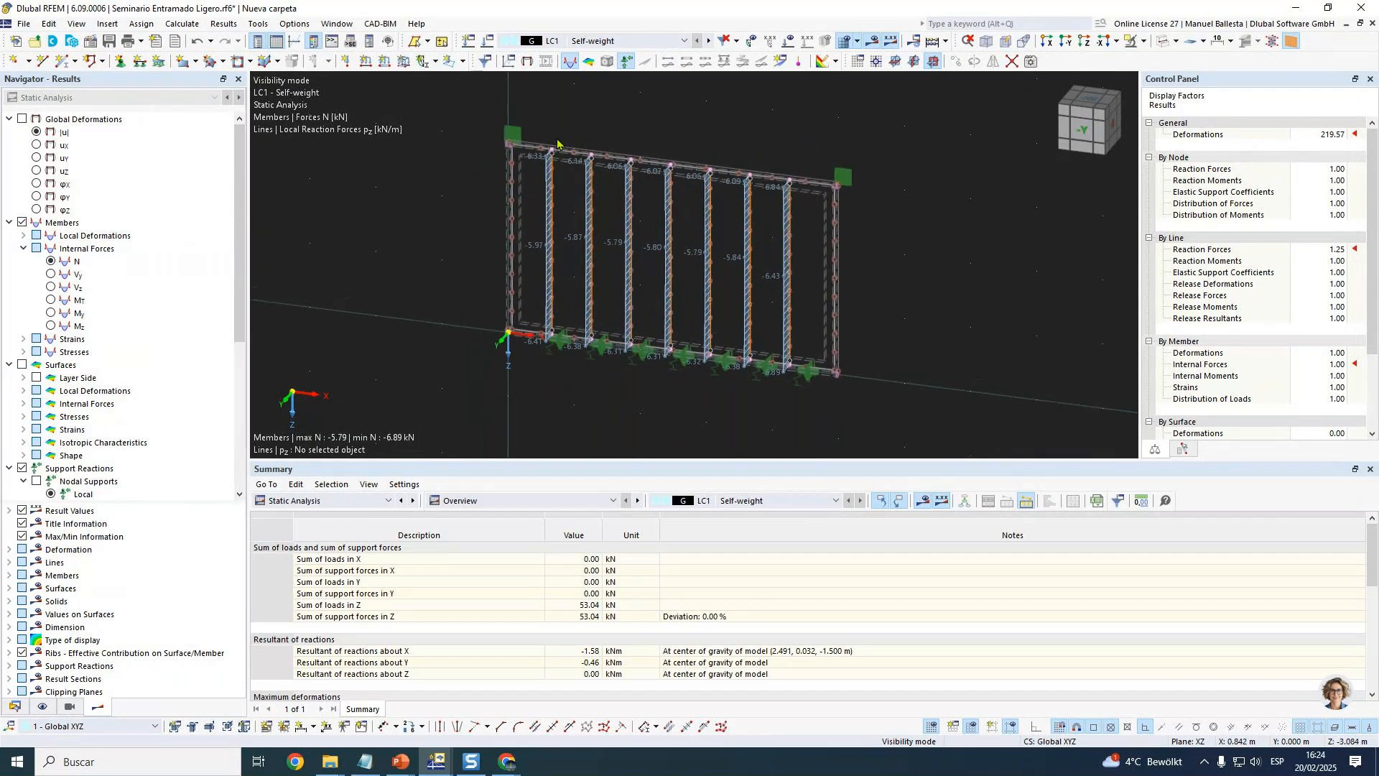
scroll(558, 139, up, 1)
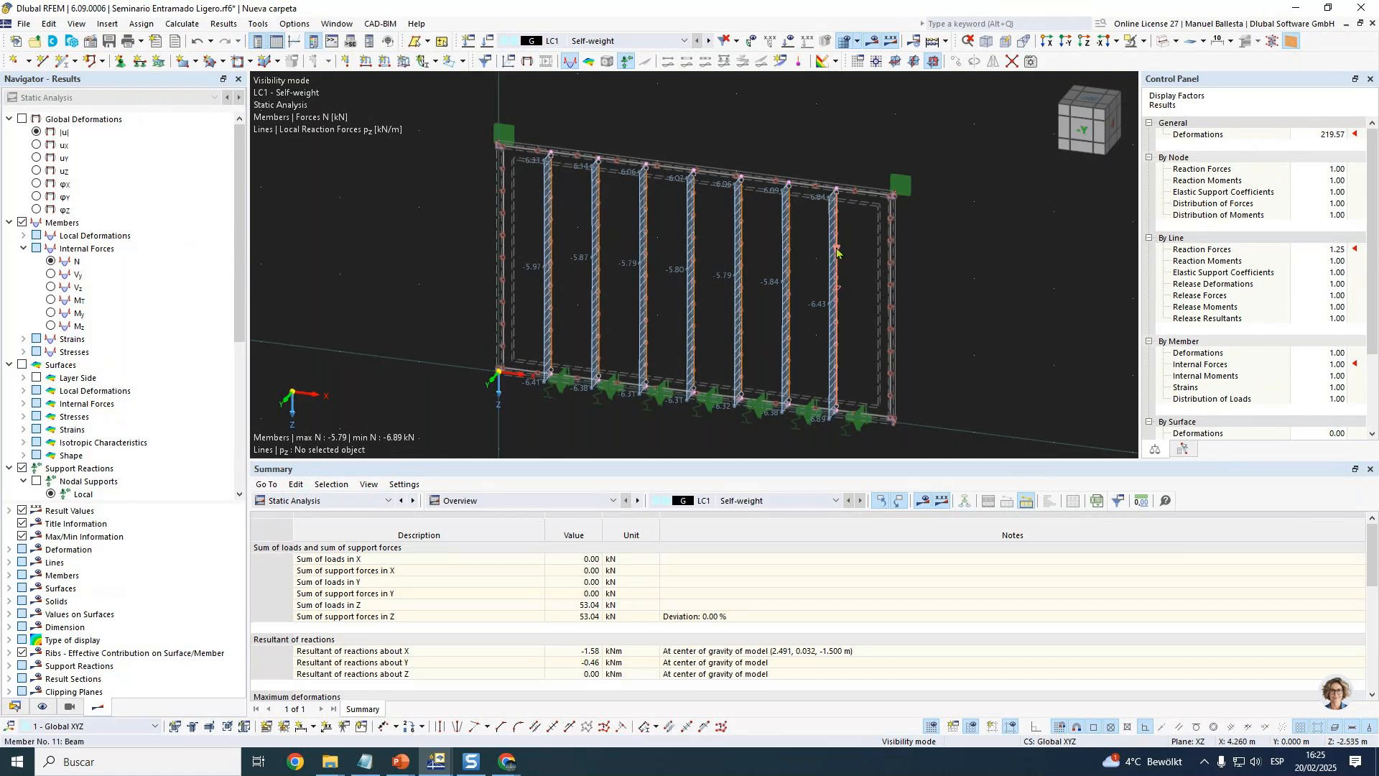
ctrl+middle_drag(846, 292, 884, 241)
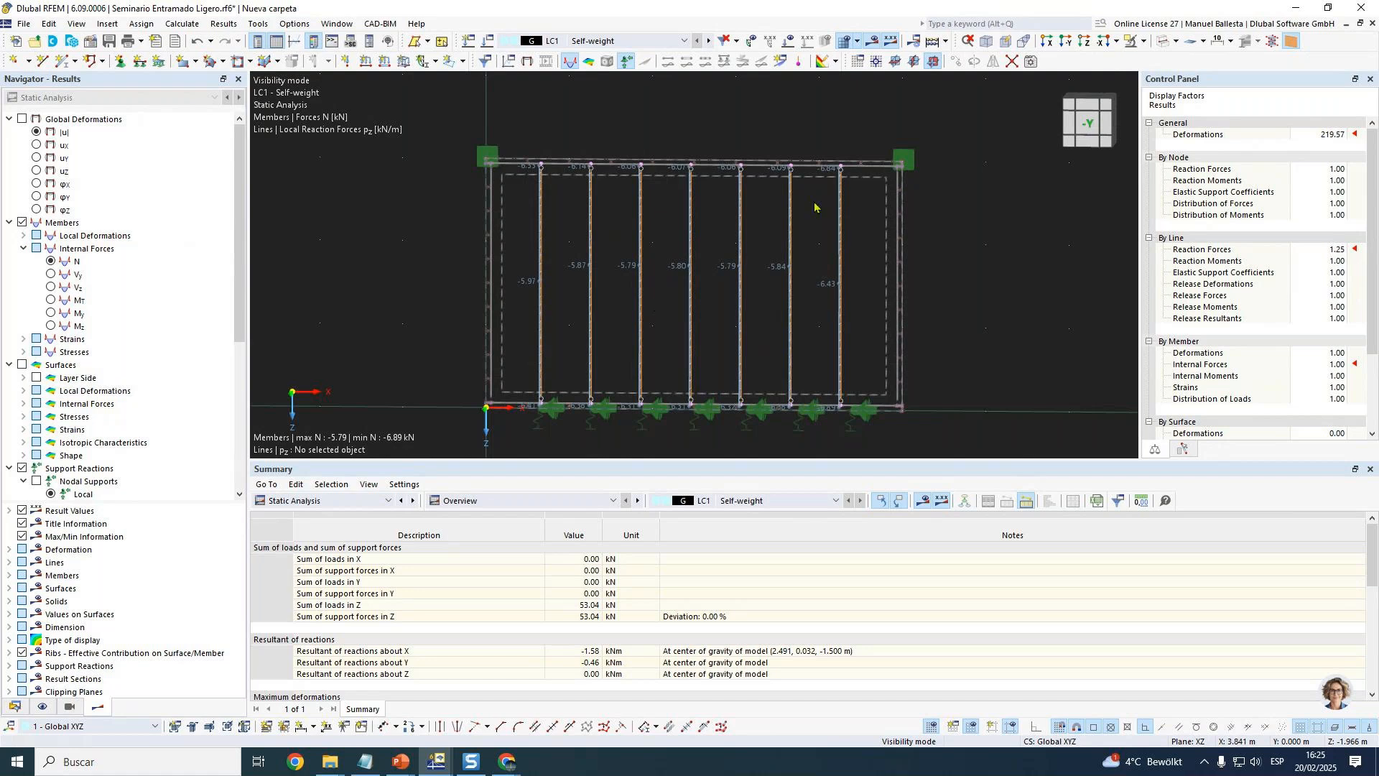
drag(885, 102, 922, 282)
middle_drag(834, 247, 828, 290)
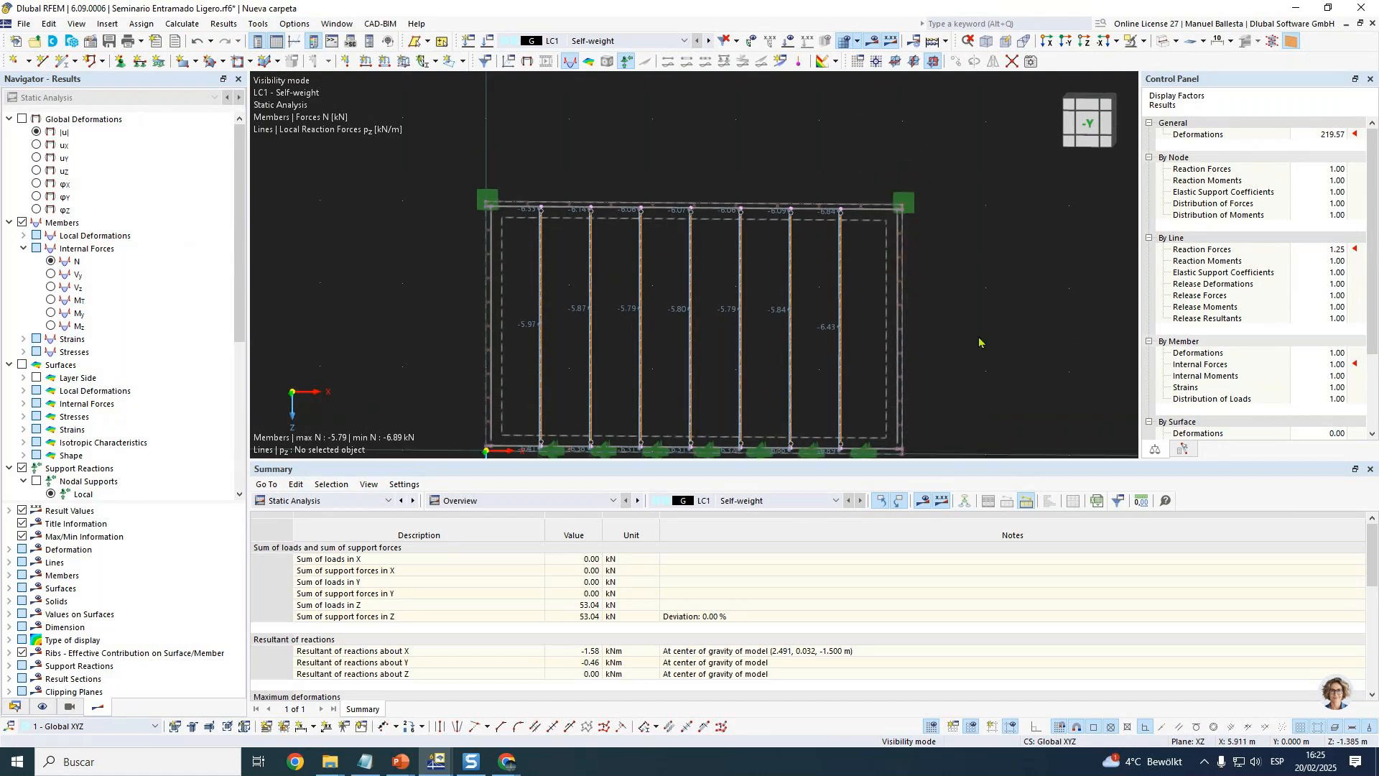
middle_drag(873, 237, 884, 186)
ctrl+middle_drag(985, 270, 748, 252)
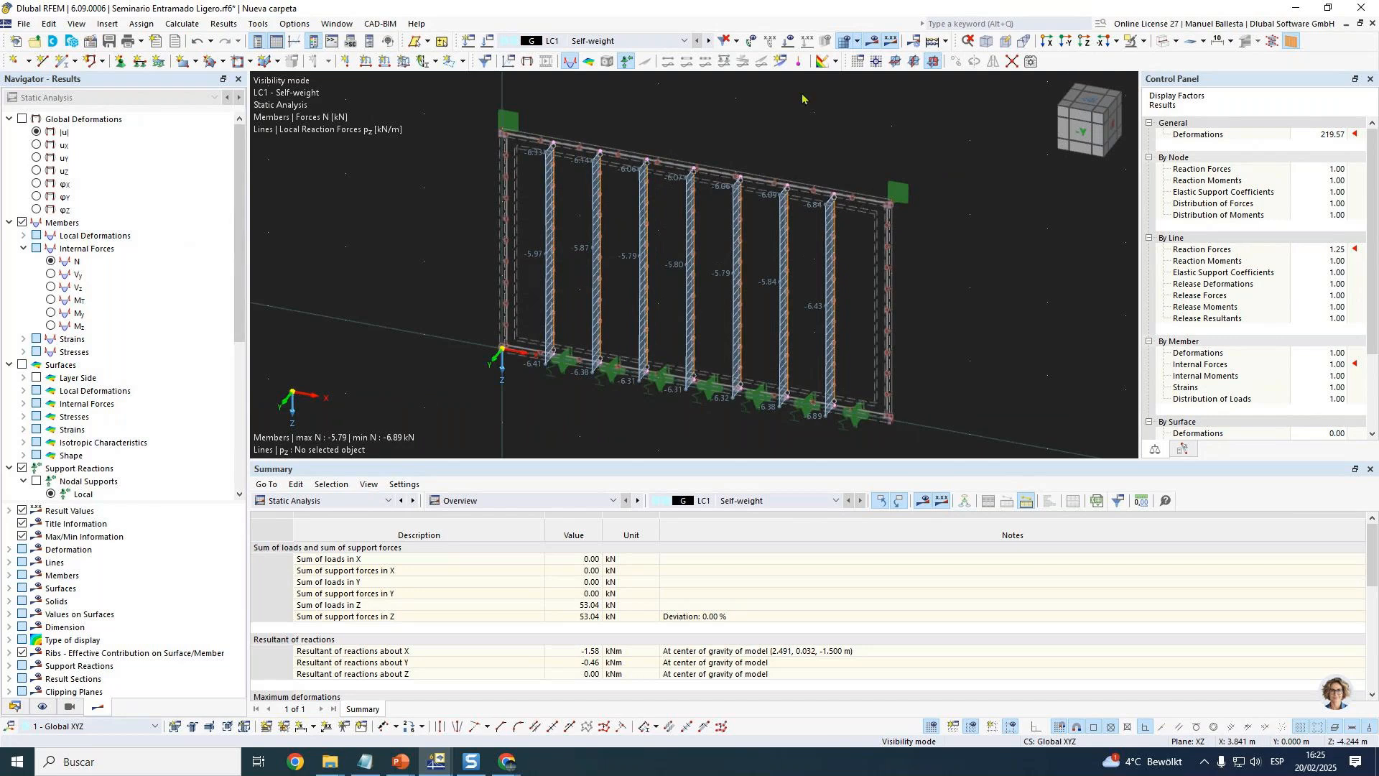
Deactivate the active self-weight in load case LC1 and recalculate it.
click(15, 706)
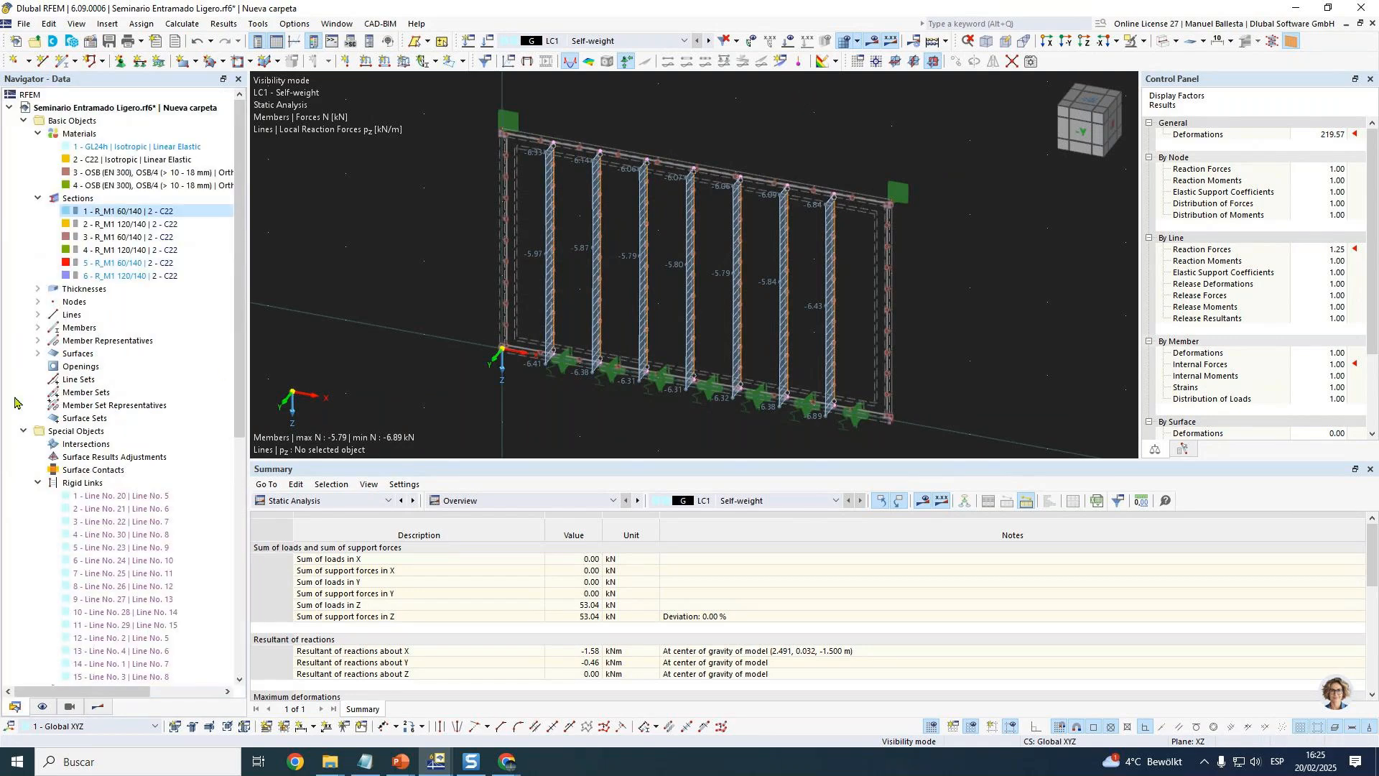
scroll(131, 370, down, 1)
scroll(131, 370, down, 10)
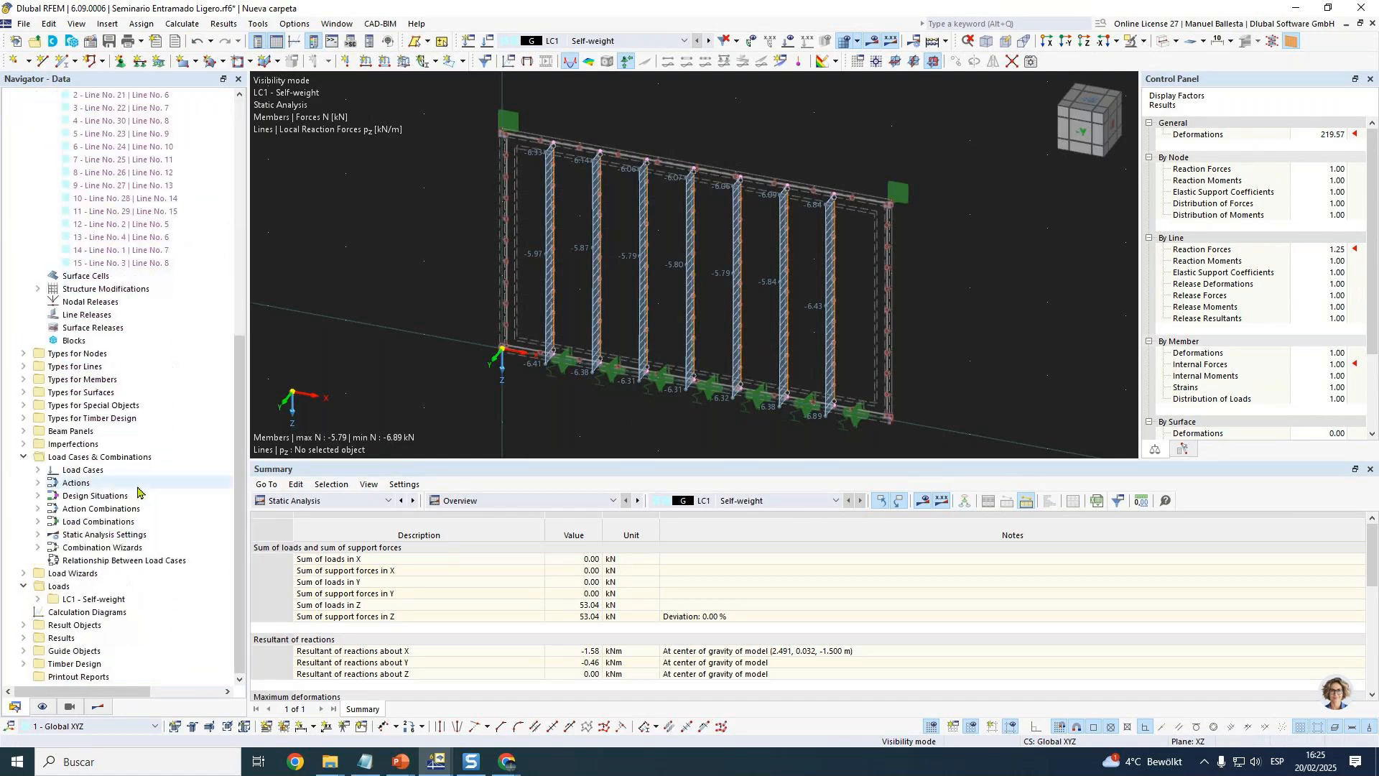
click(107, 483)
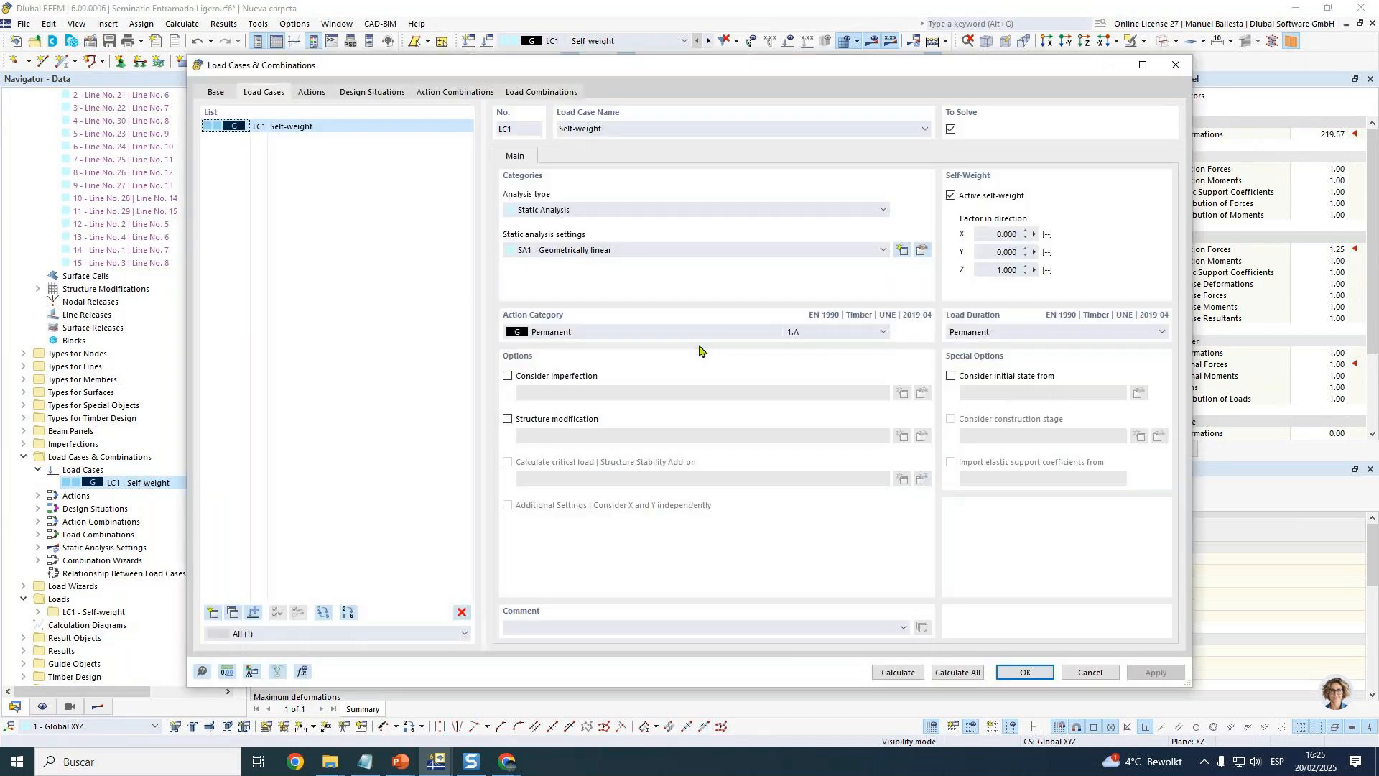
click(950, 196)
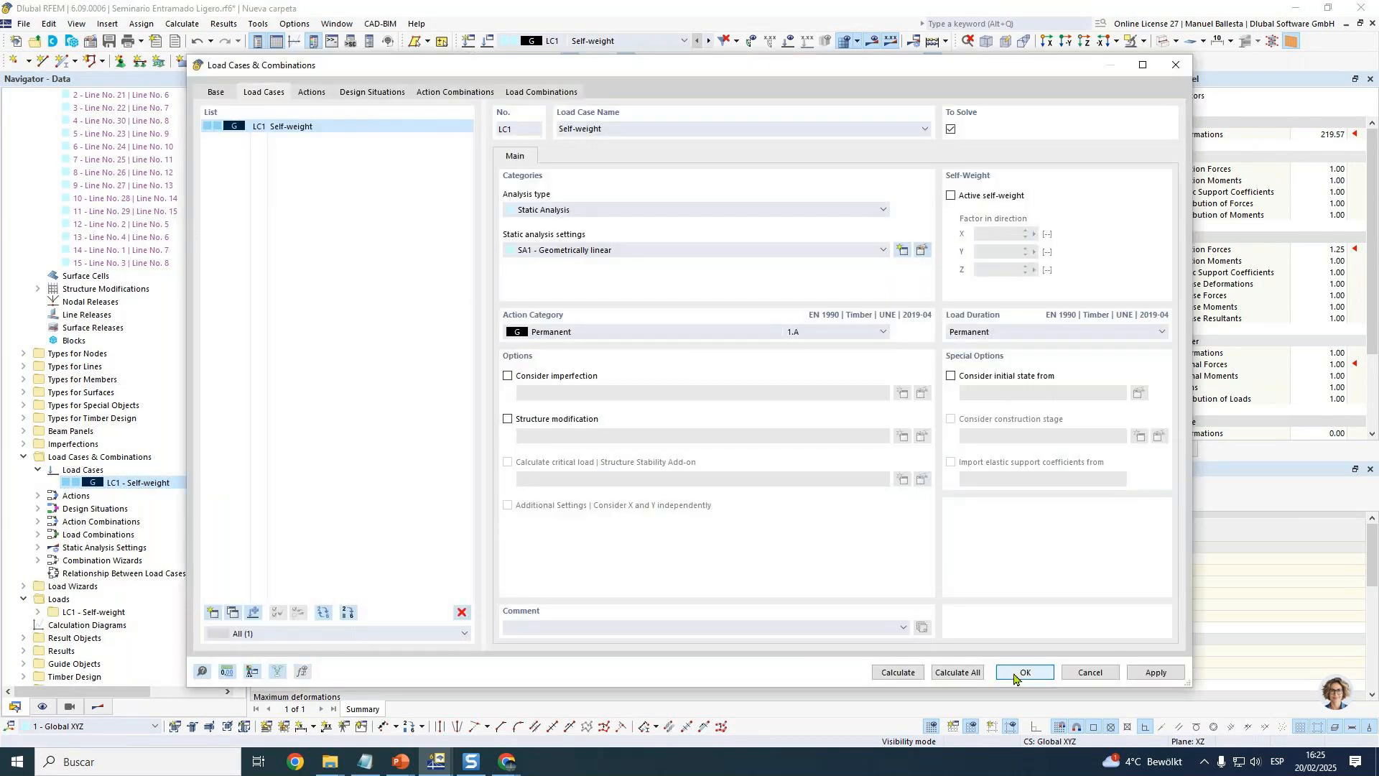
click(899, 674)
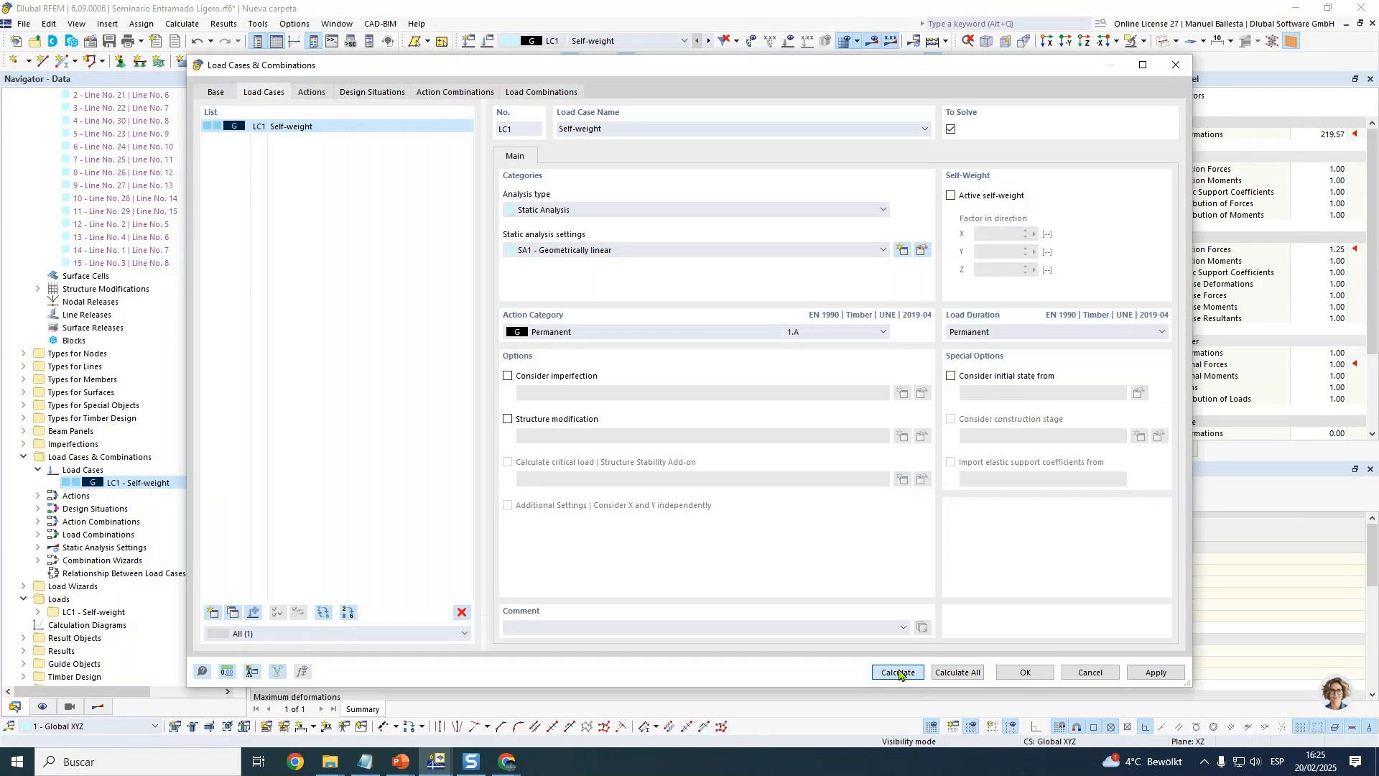
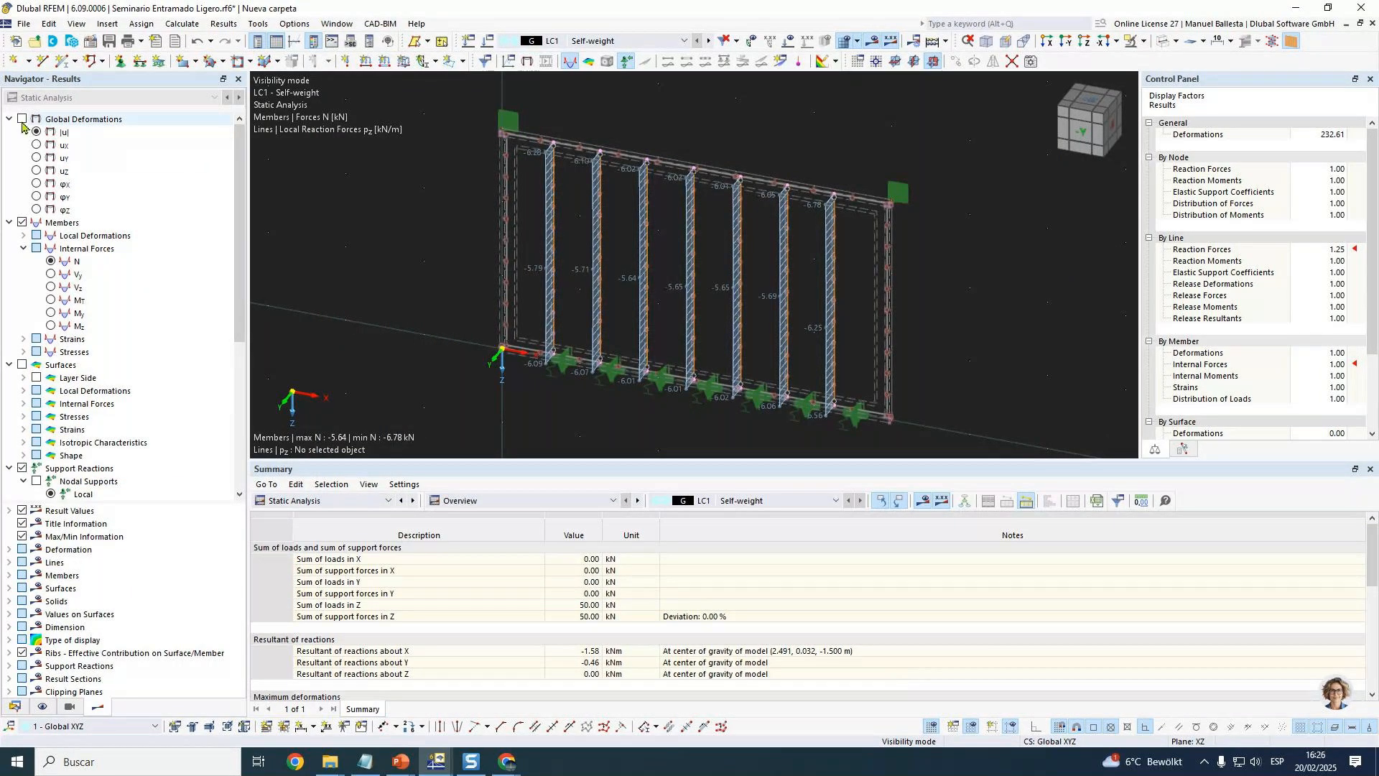
Display the bending moments My in the isolated studs.
click(50, 313)
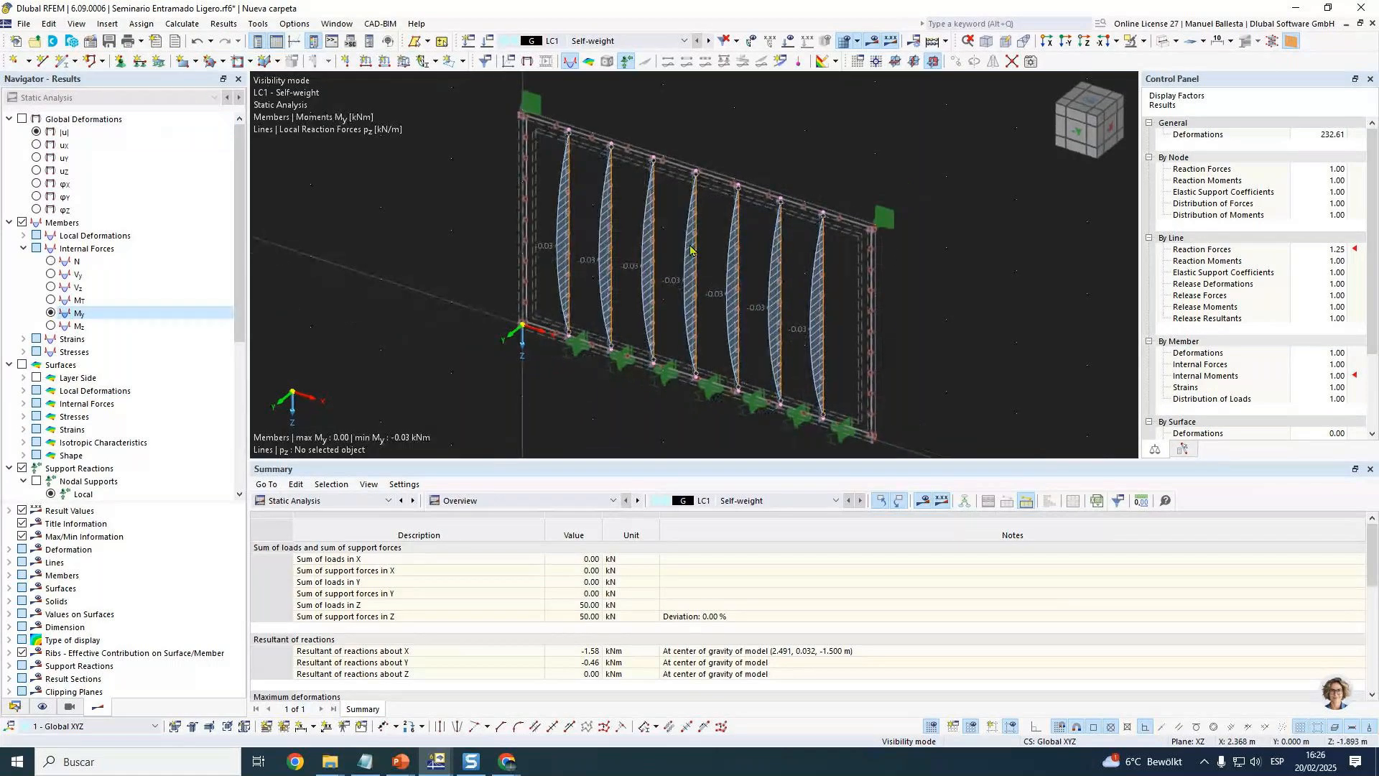
scroll(812, 342, up, 1)
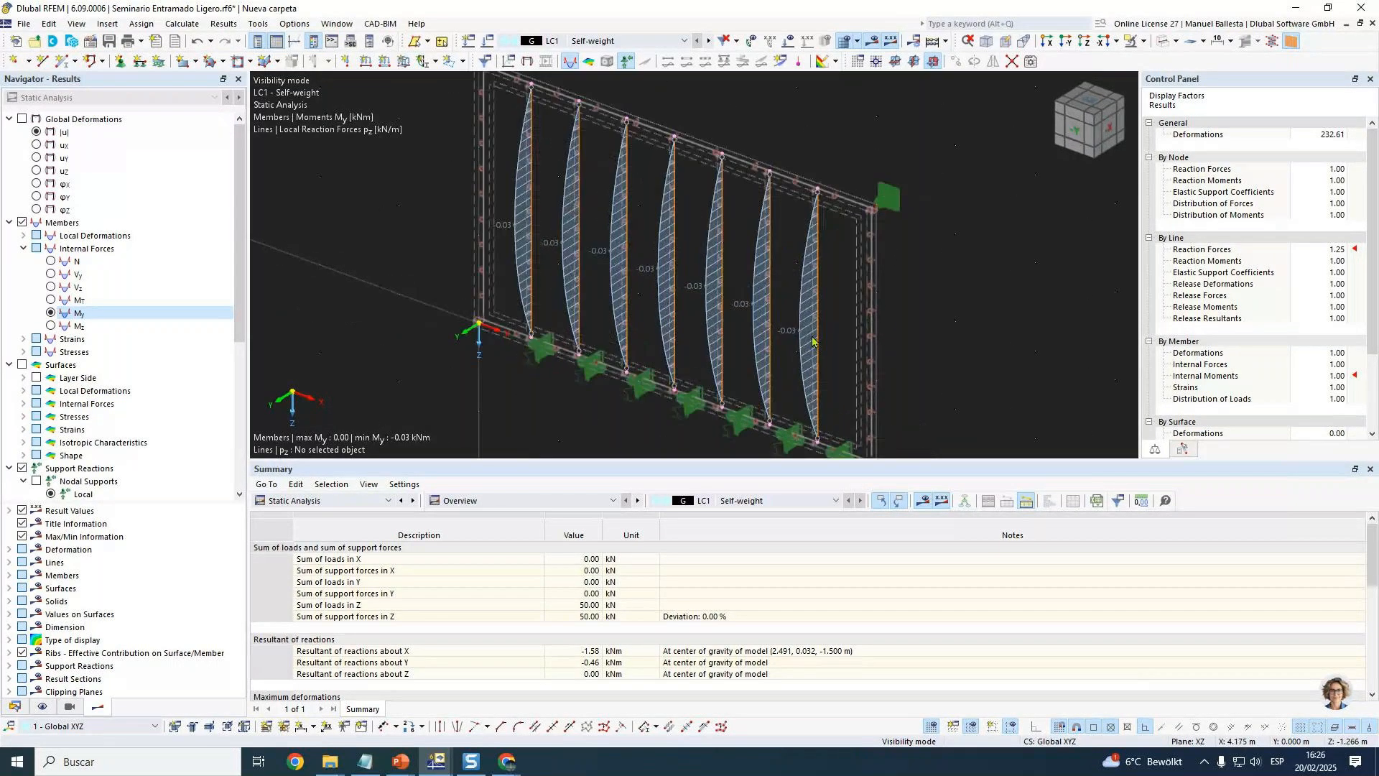
Examine the bending moments My along the isolated studs and switch the member results to axial forces N.
scroll(812, 341, up, 2)
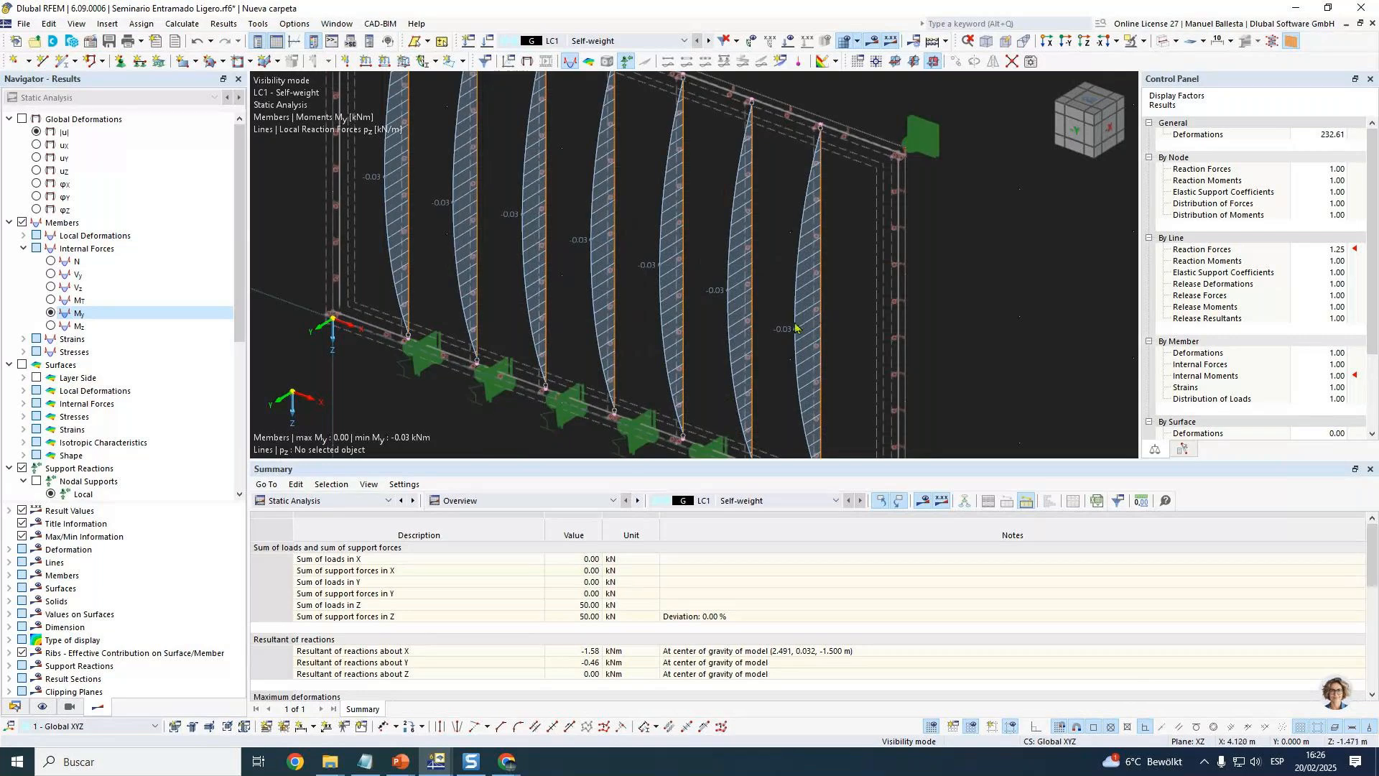
scroll(795, 329, down, 4)
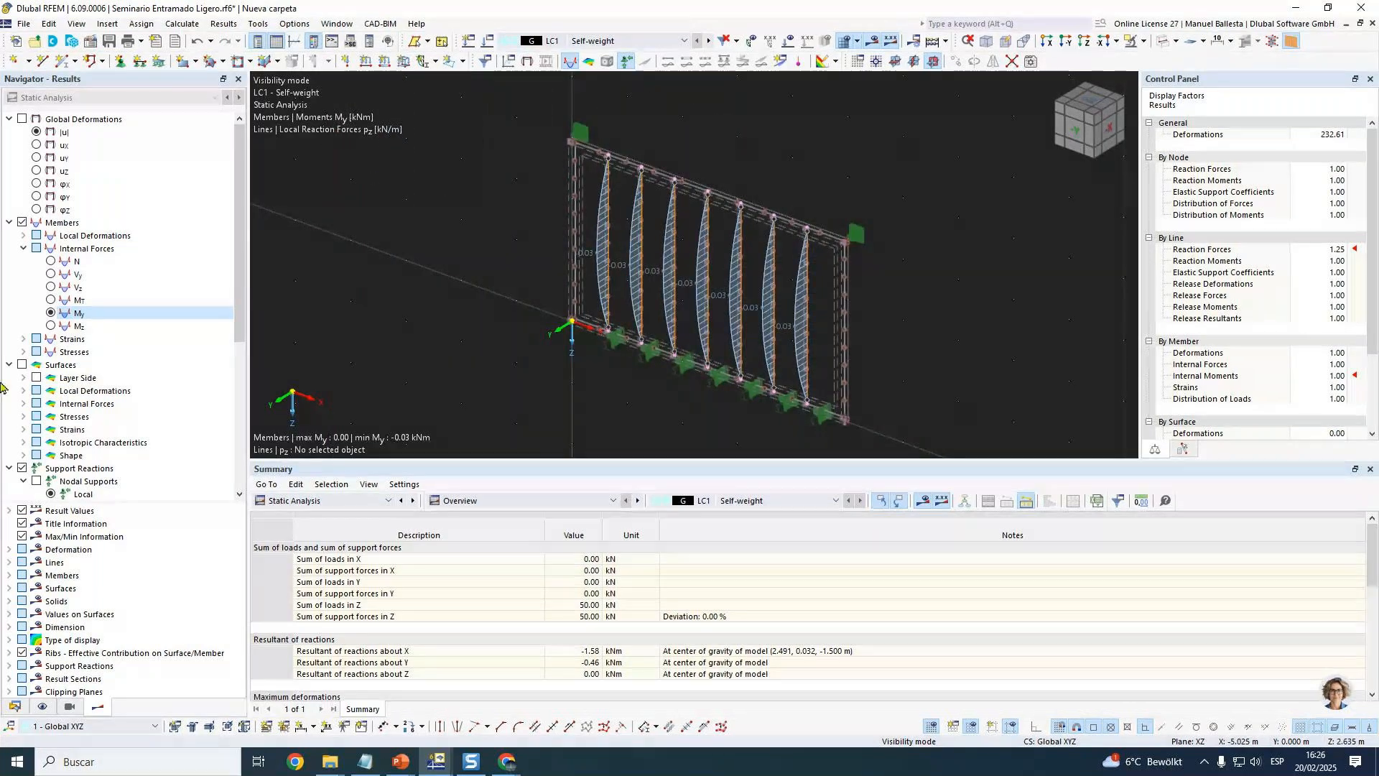
click(51, 261)
Isolate the members that use section 2 - R_M1 120/140 and examine their axial forces N.
click(15, 707)
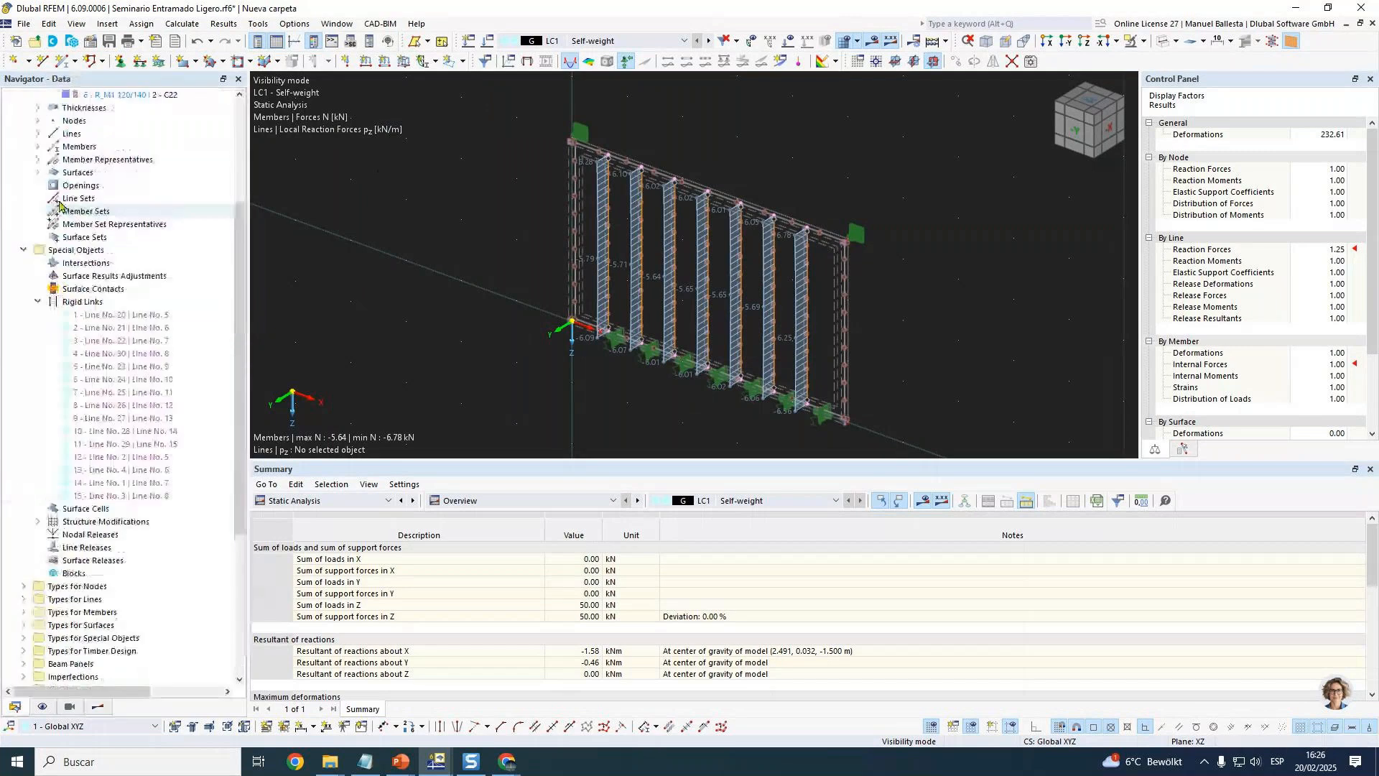
scroll(79, 233, up, 1)
click(79, 225)
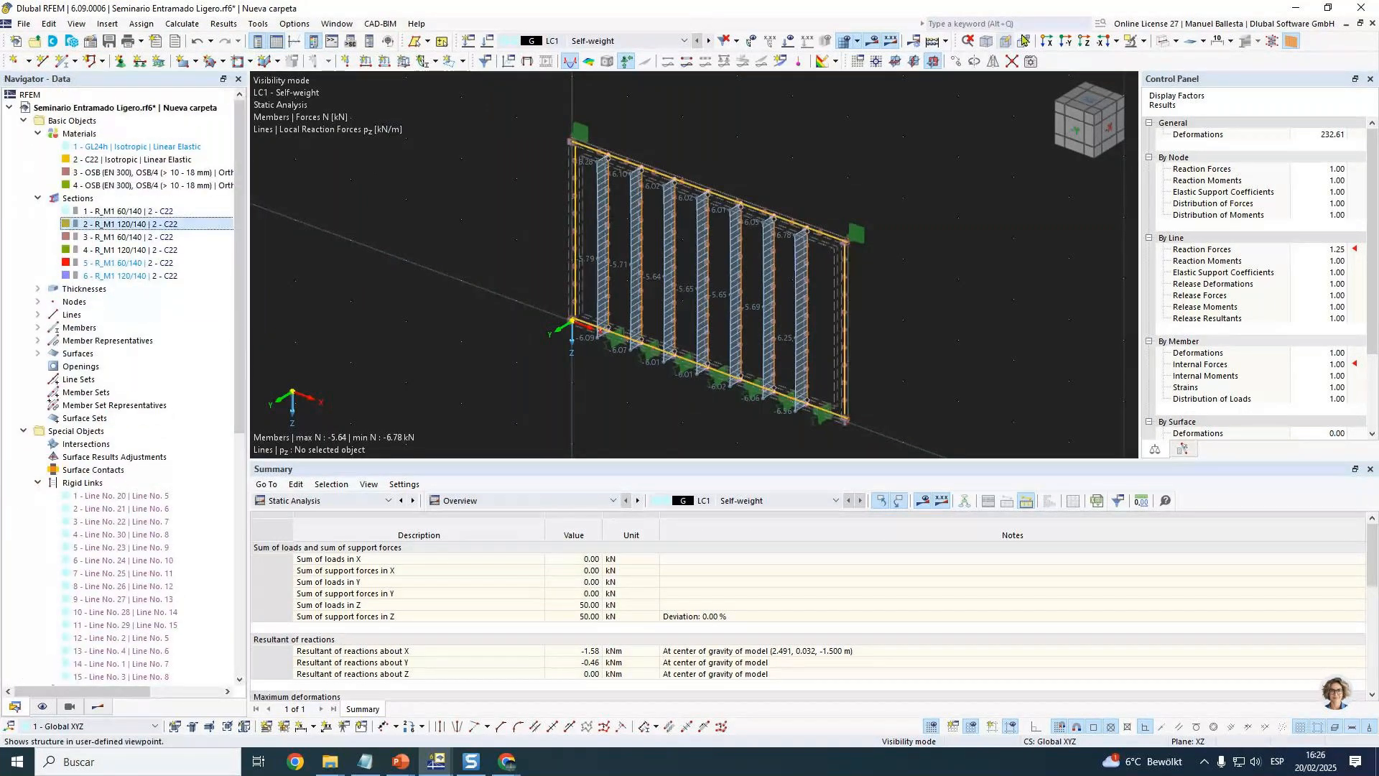
click(880, 209)
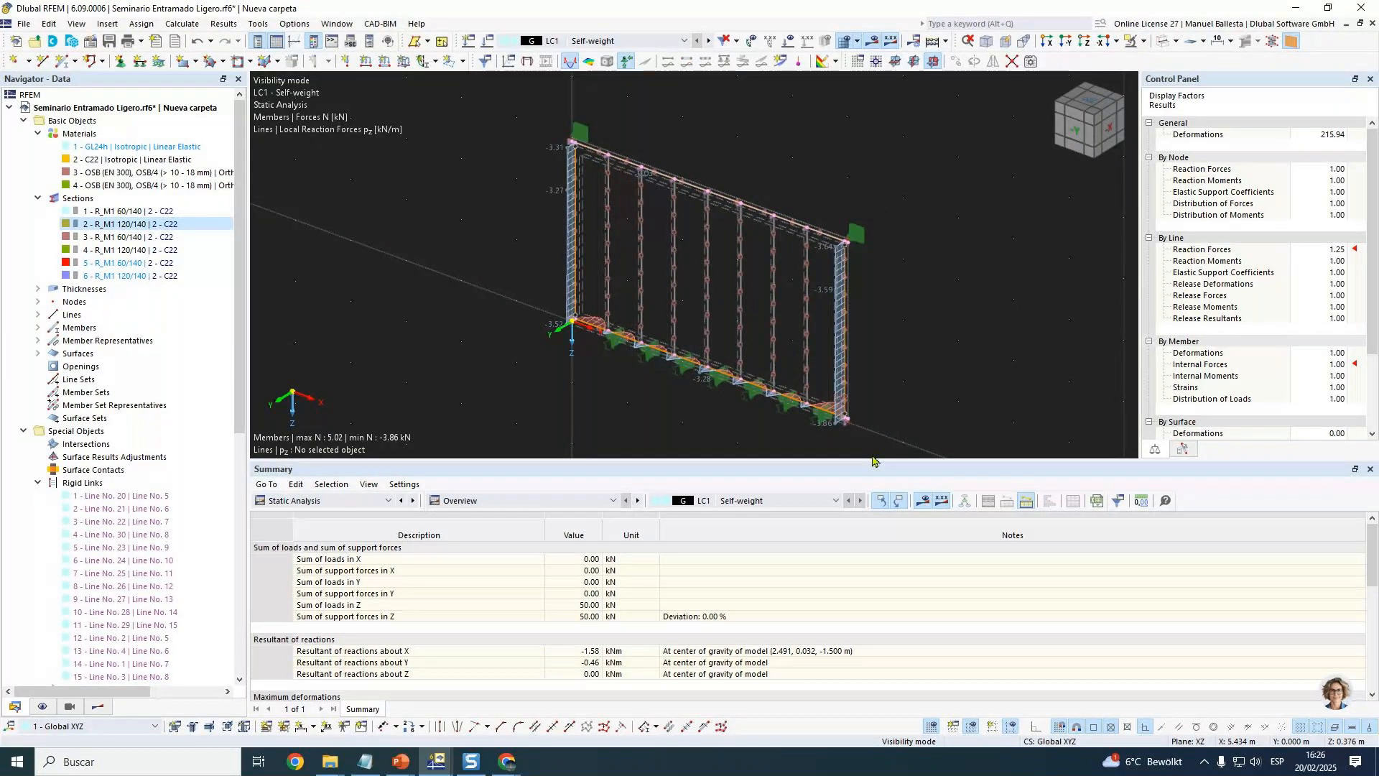
scroll(676, 364, up, 3)
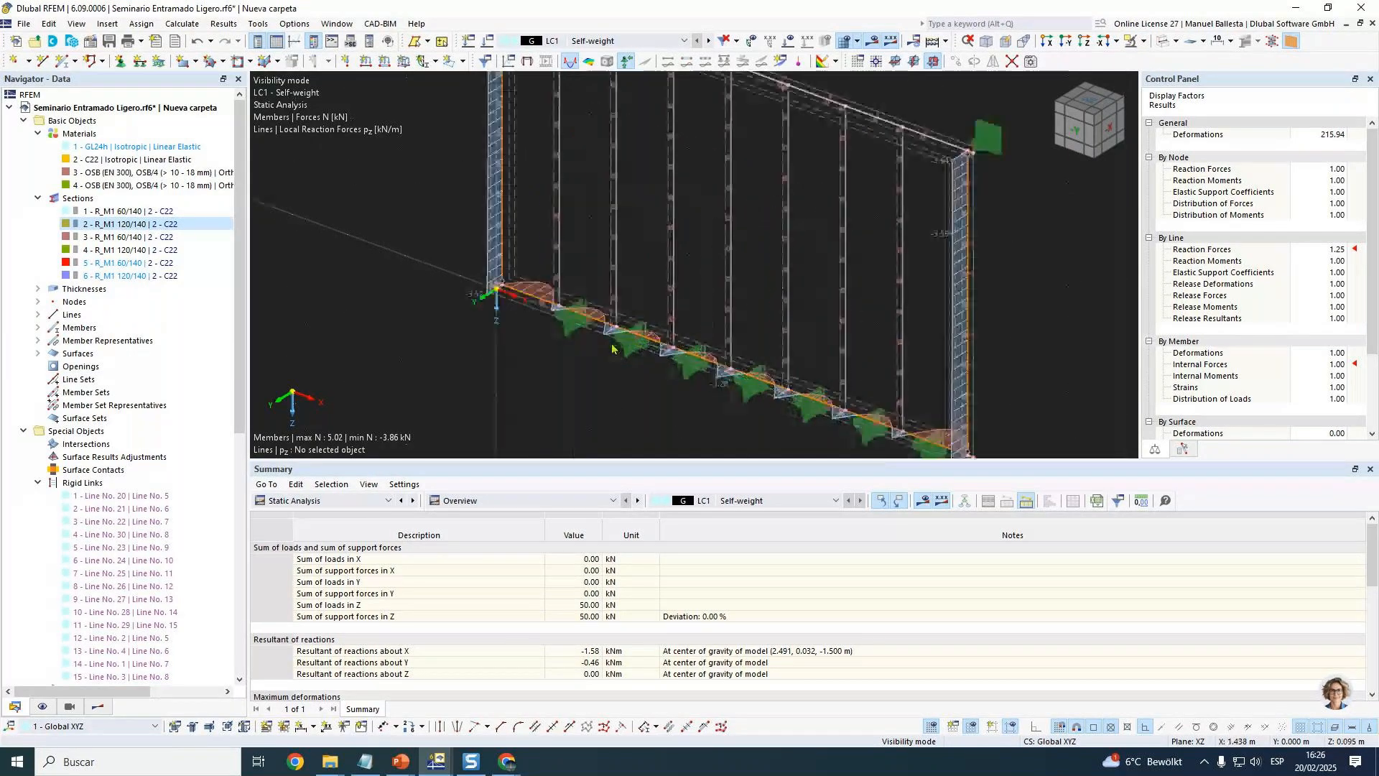
Display the bending moments My in the isolated perimeter members, then return to the axial forces N.
click(98, 706)
click(50, 313)
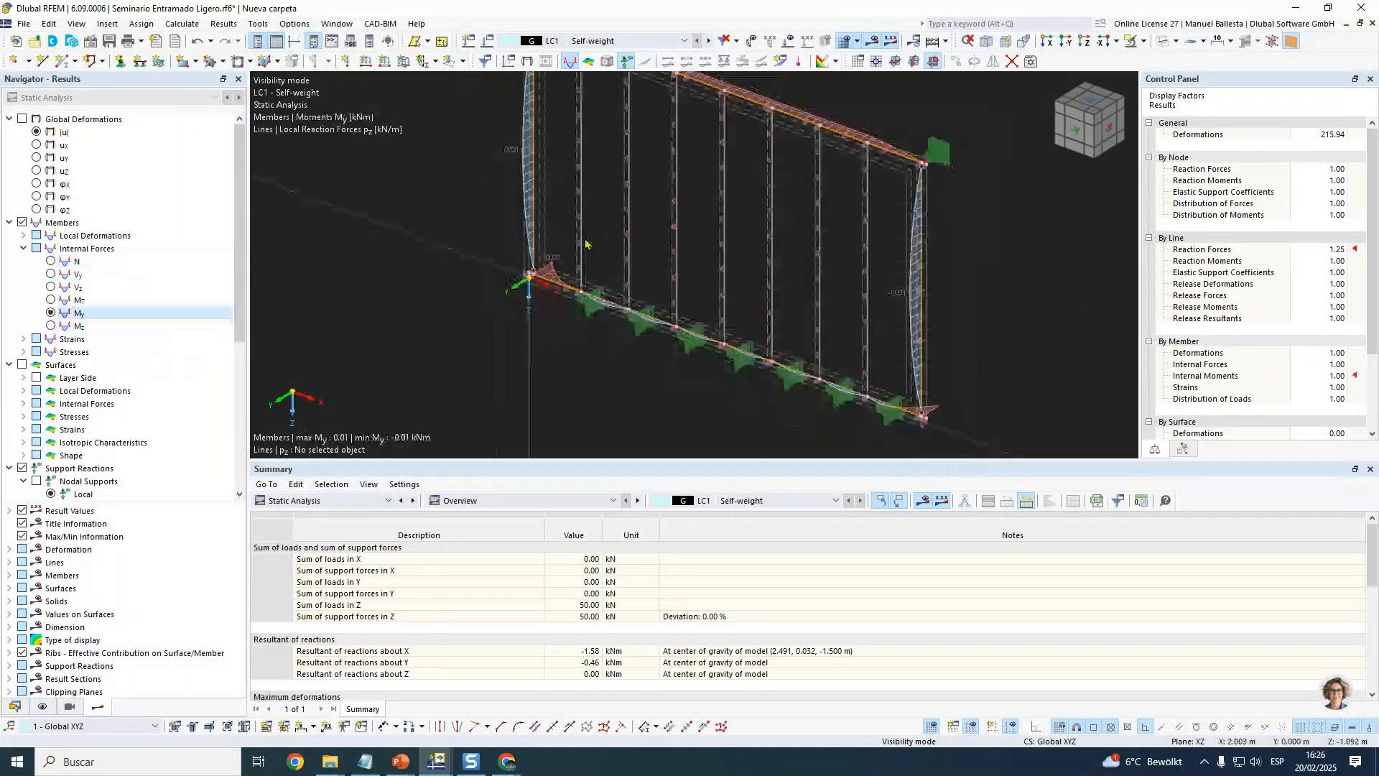
click(51, 262)
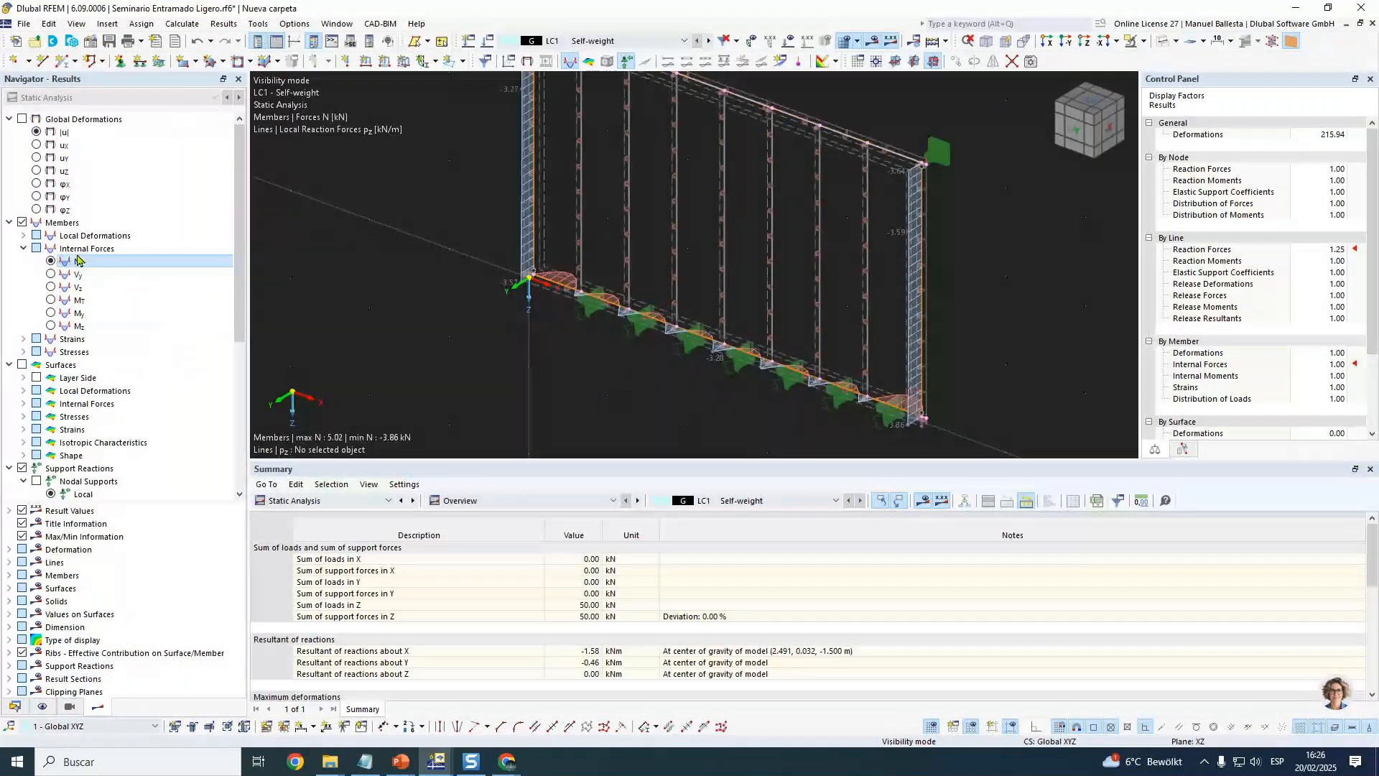
ctrl+middle_drag(467, 335, 679, 259)
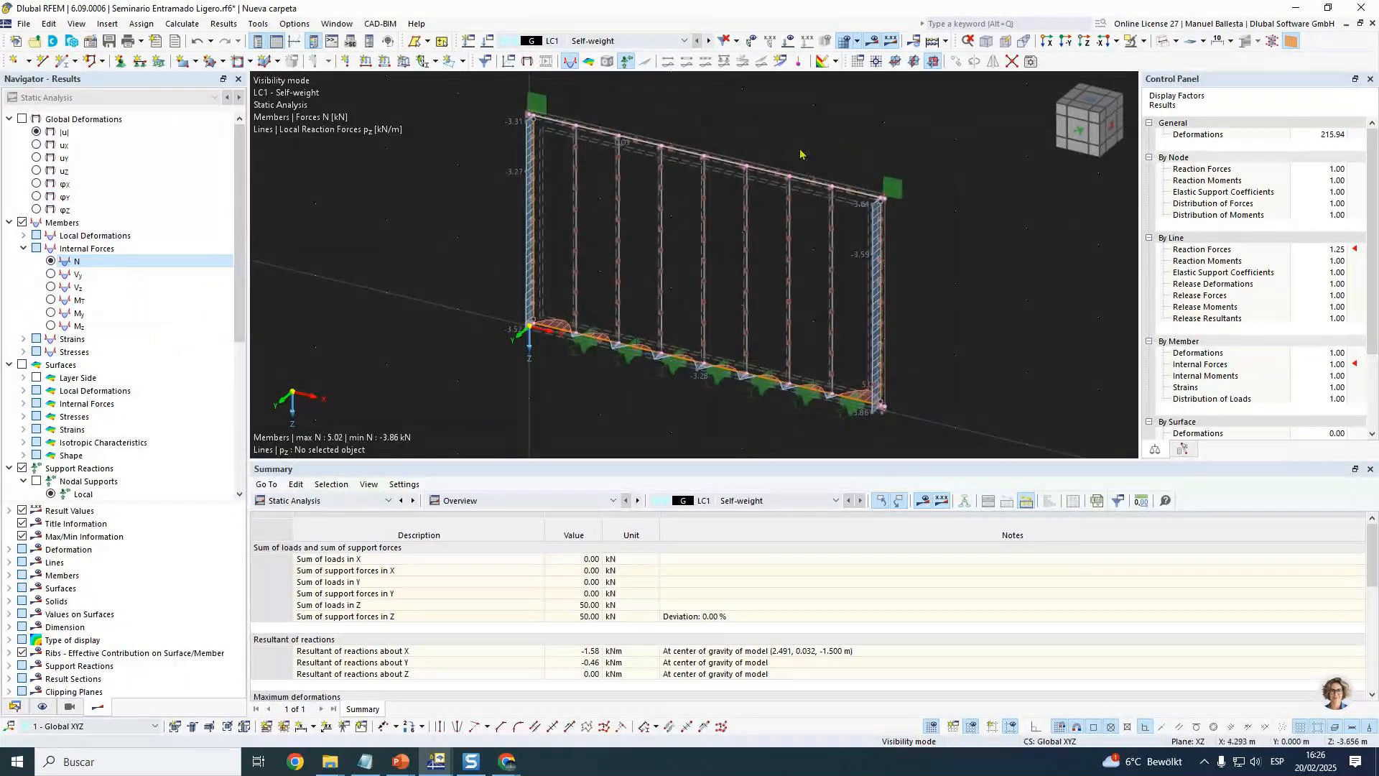
Change the vertical translational spring constant Cu,z of line support 3 under the wall's base line.
click(15, 707)
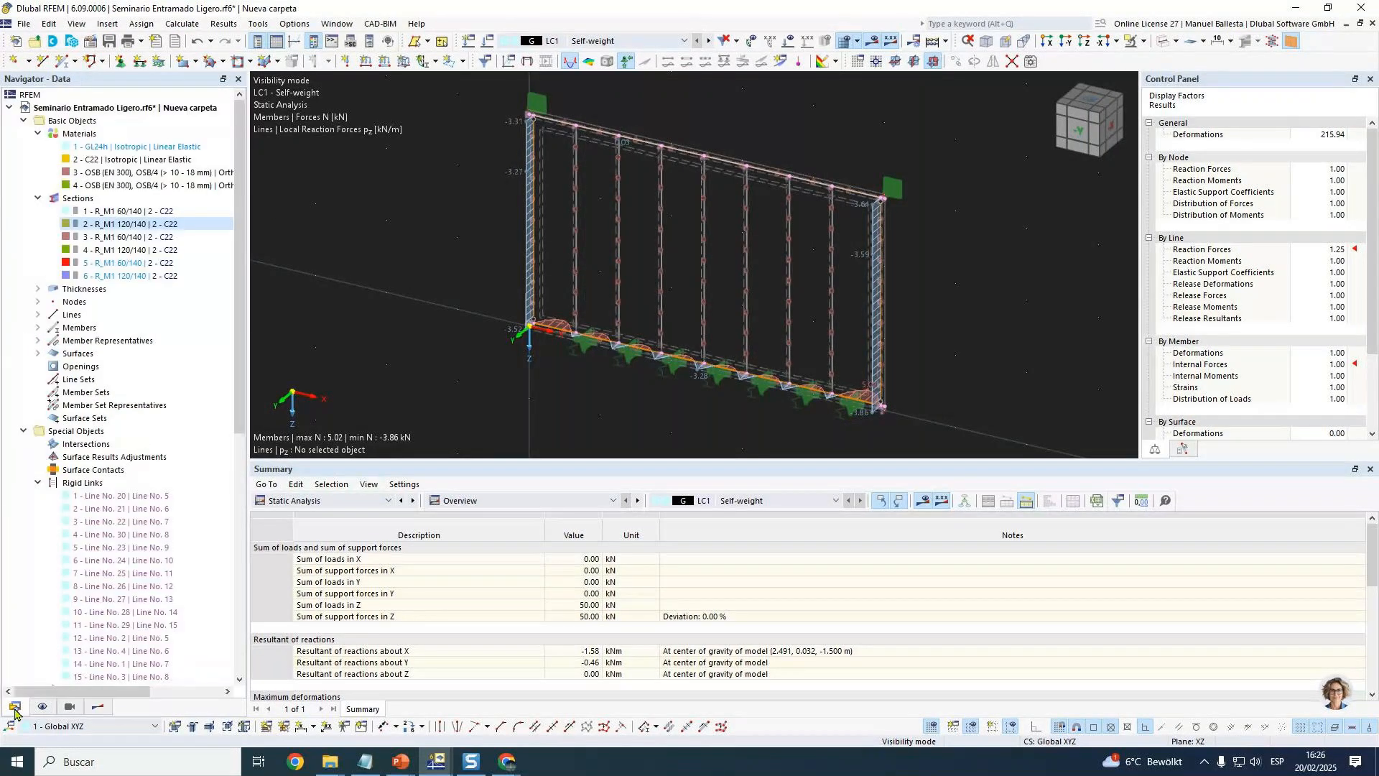
click(39, 484)
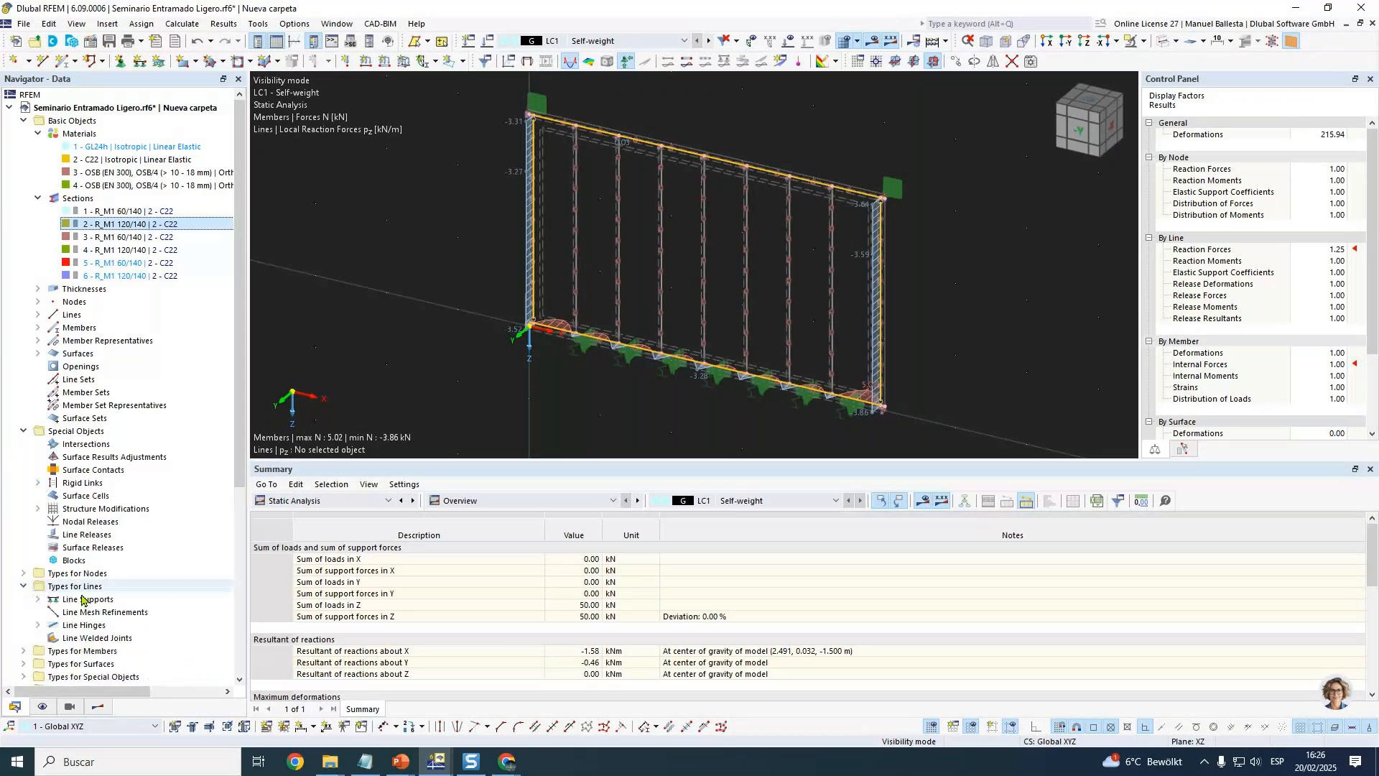
double_click(81, 600)
double_click(101, 638)
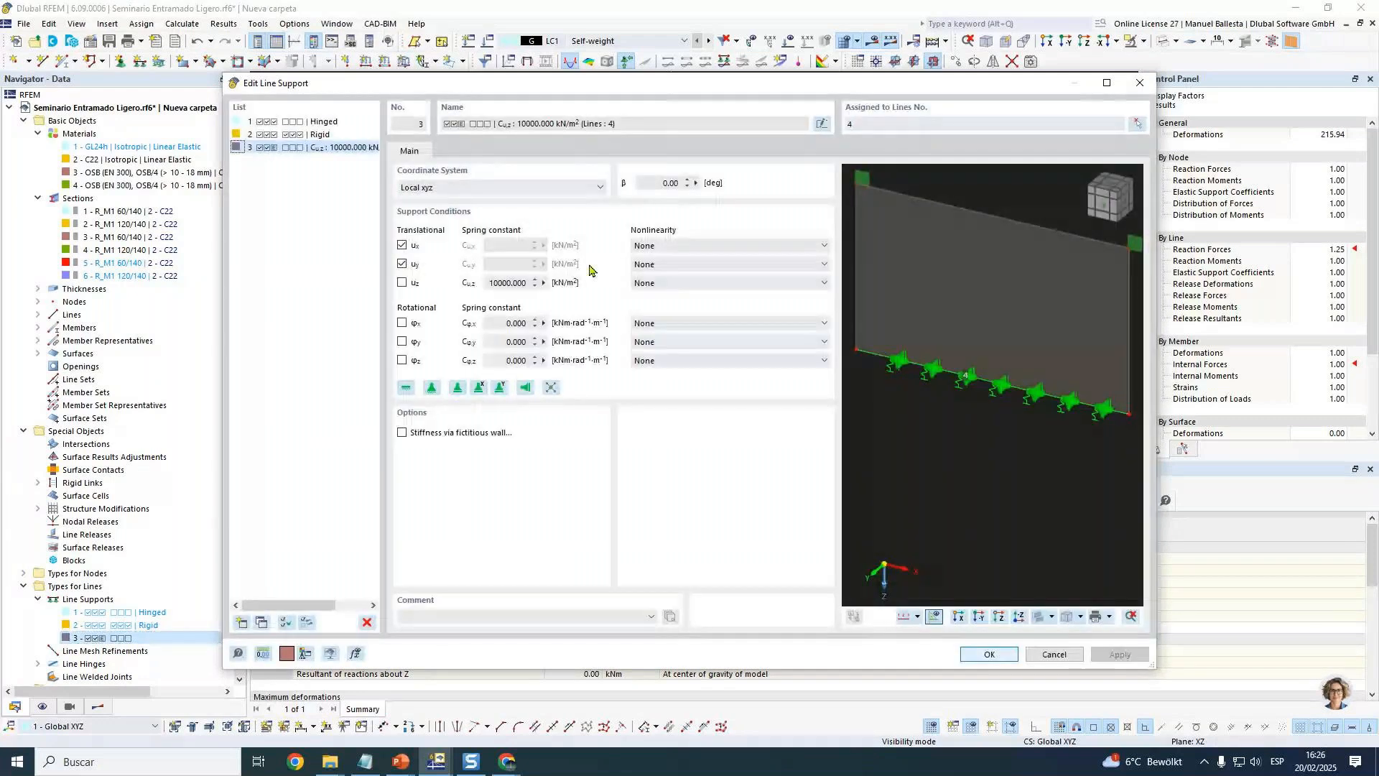
click(508, 283)
click(989, 653)
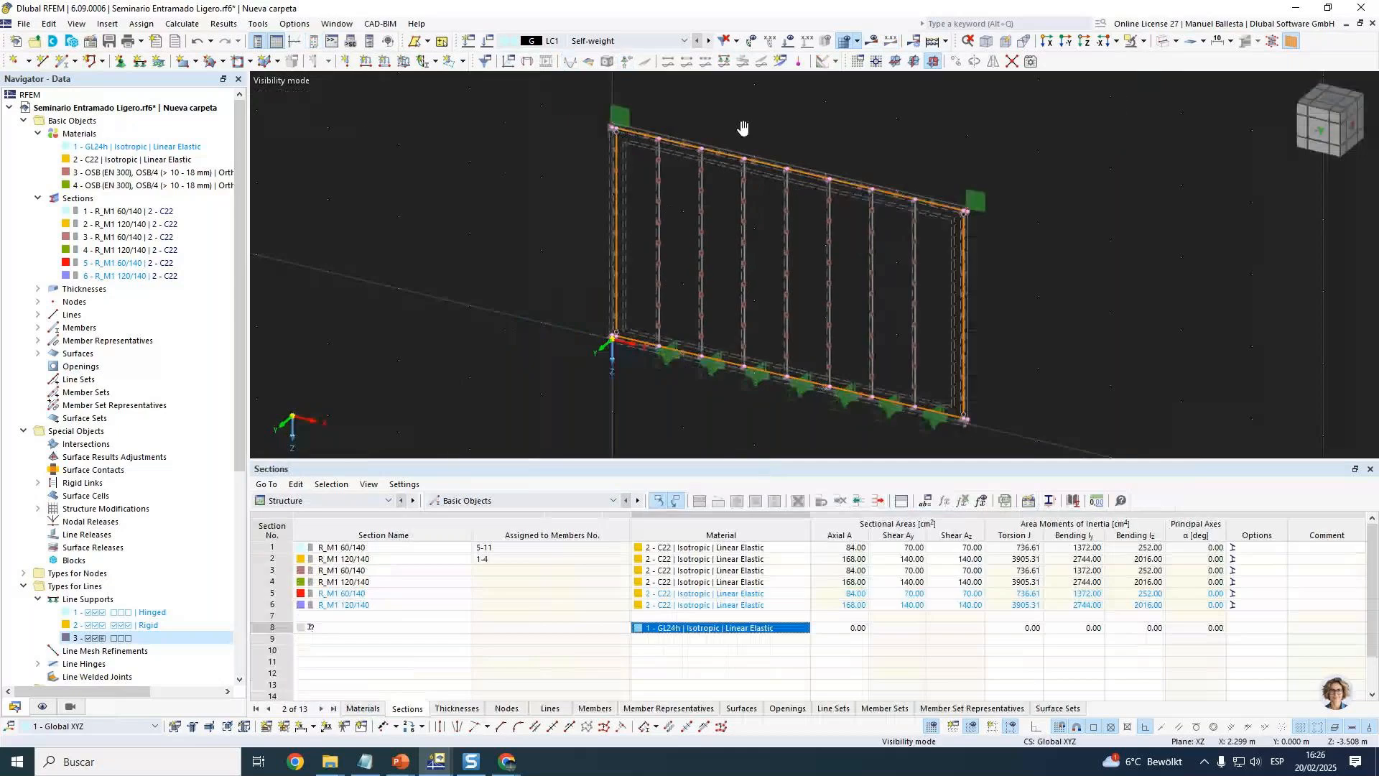
Leave visibility mode and add a uniform 4 kN/m line load in global X on true length to top line 2 in LC1.
click(1126, 42)
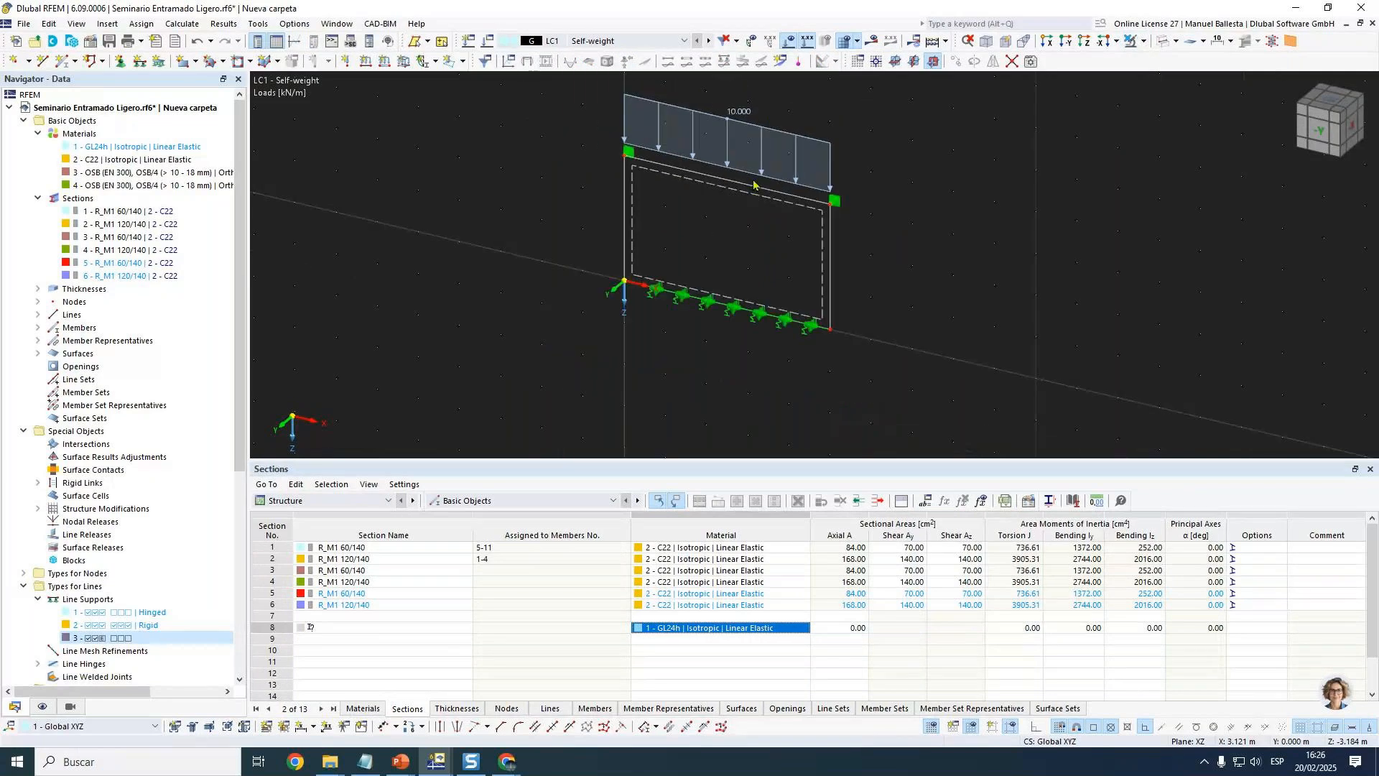
click(385, 61)
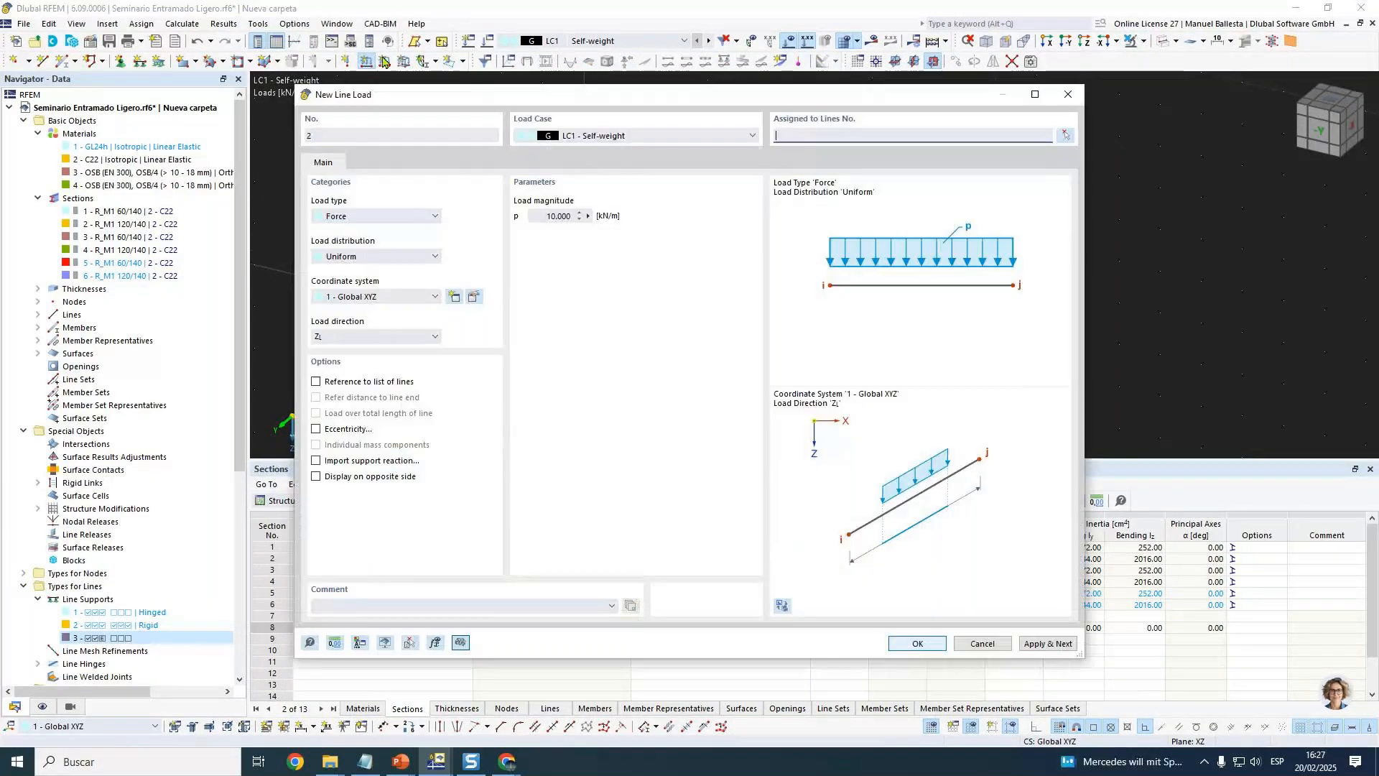
click(395, 336)
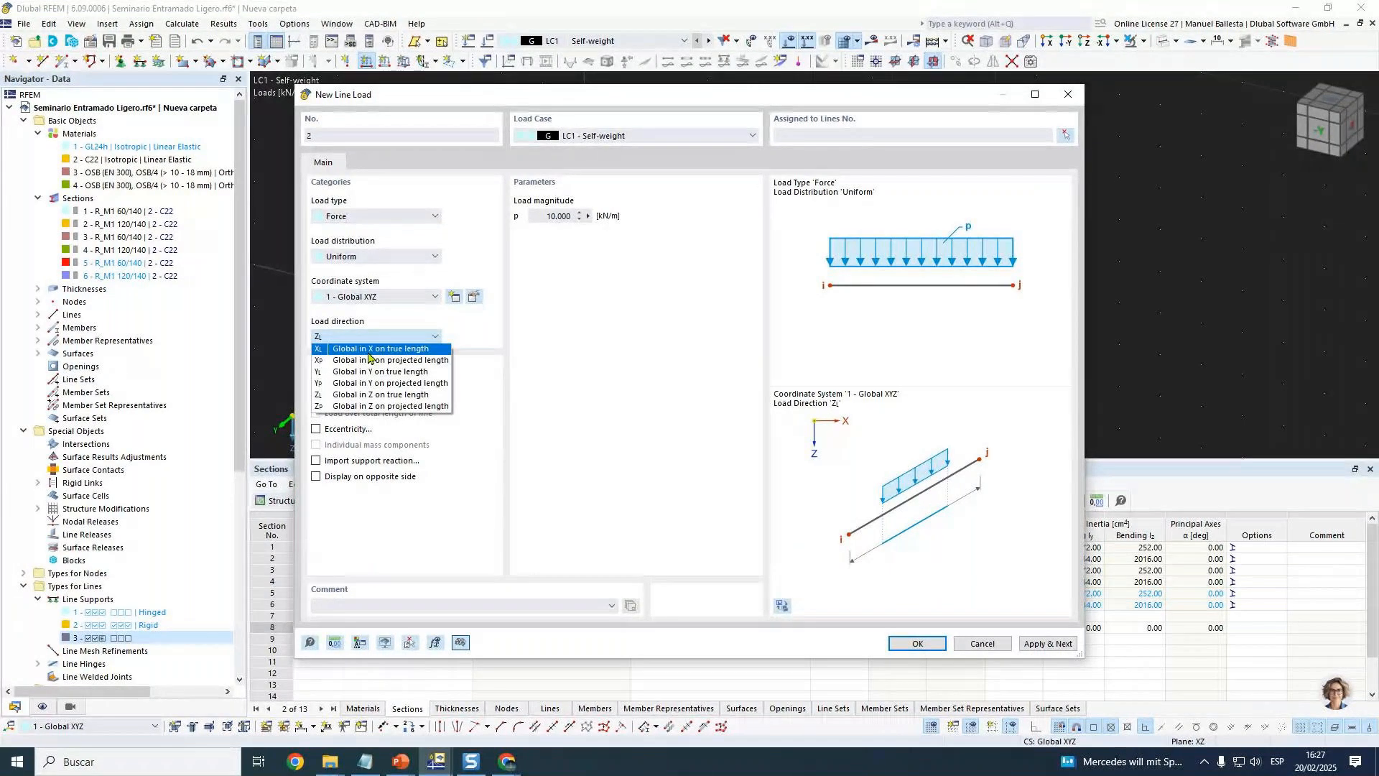
click(368, 351)
click(1066, 135)
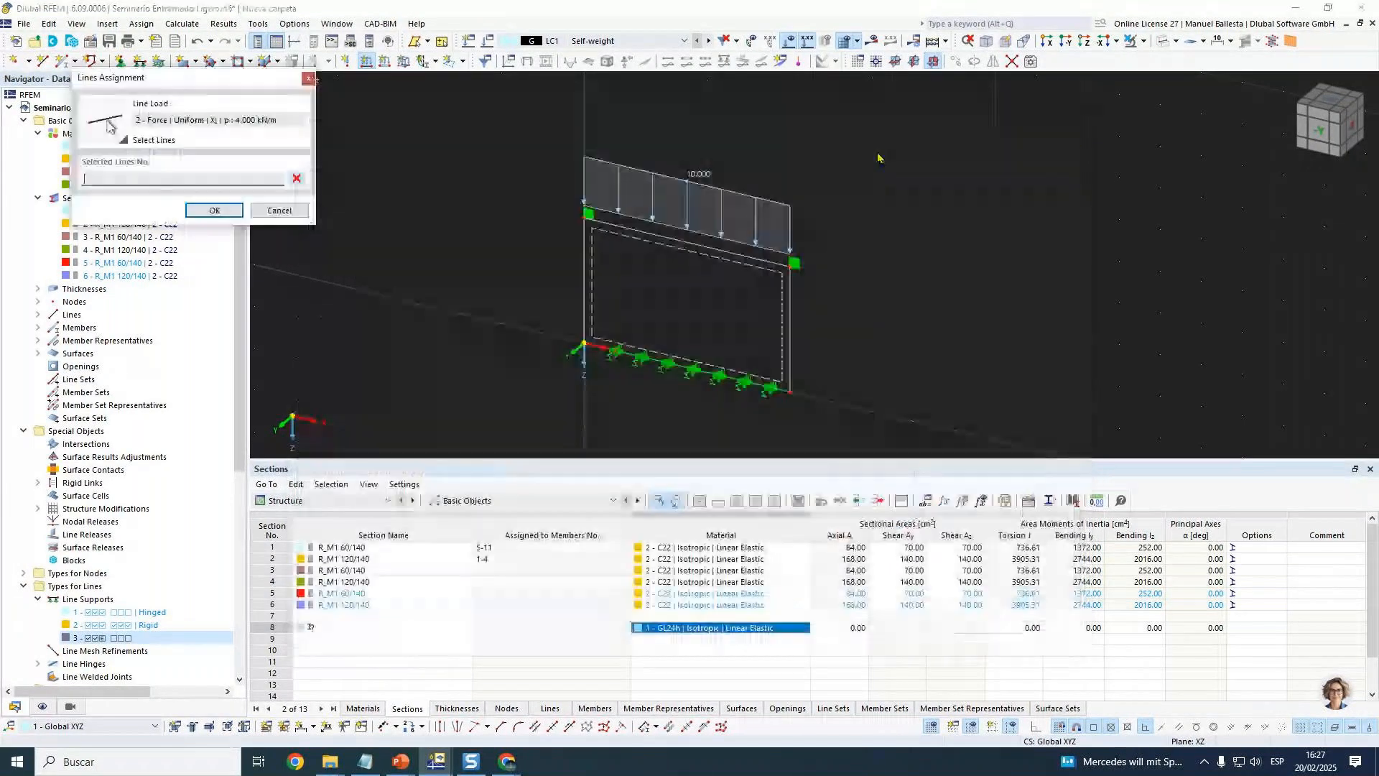
click(765, 257)
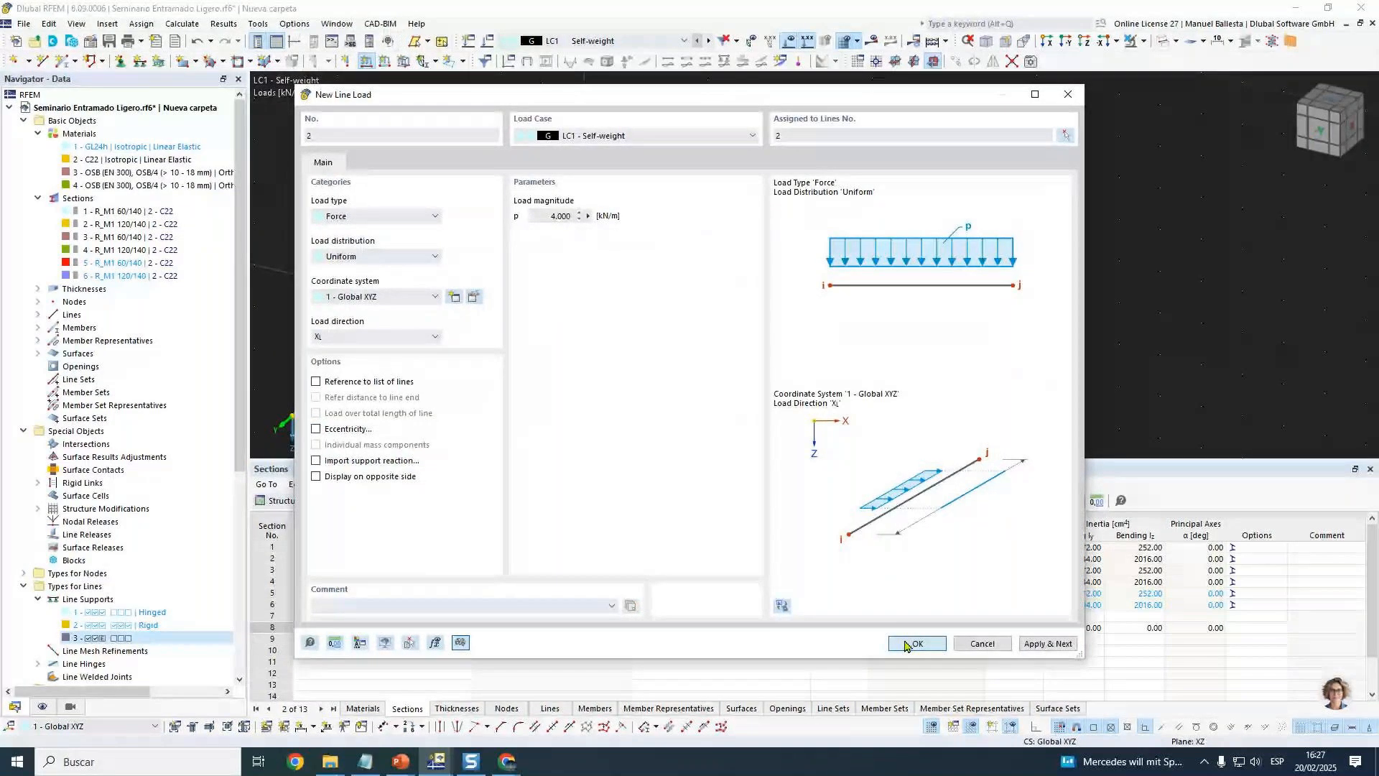
click(906, 645)
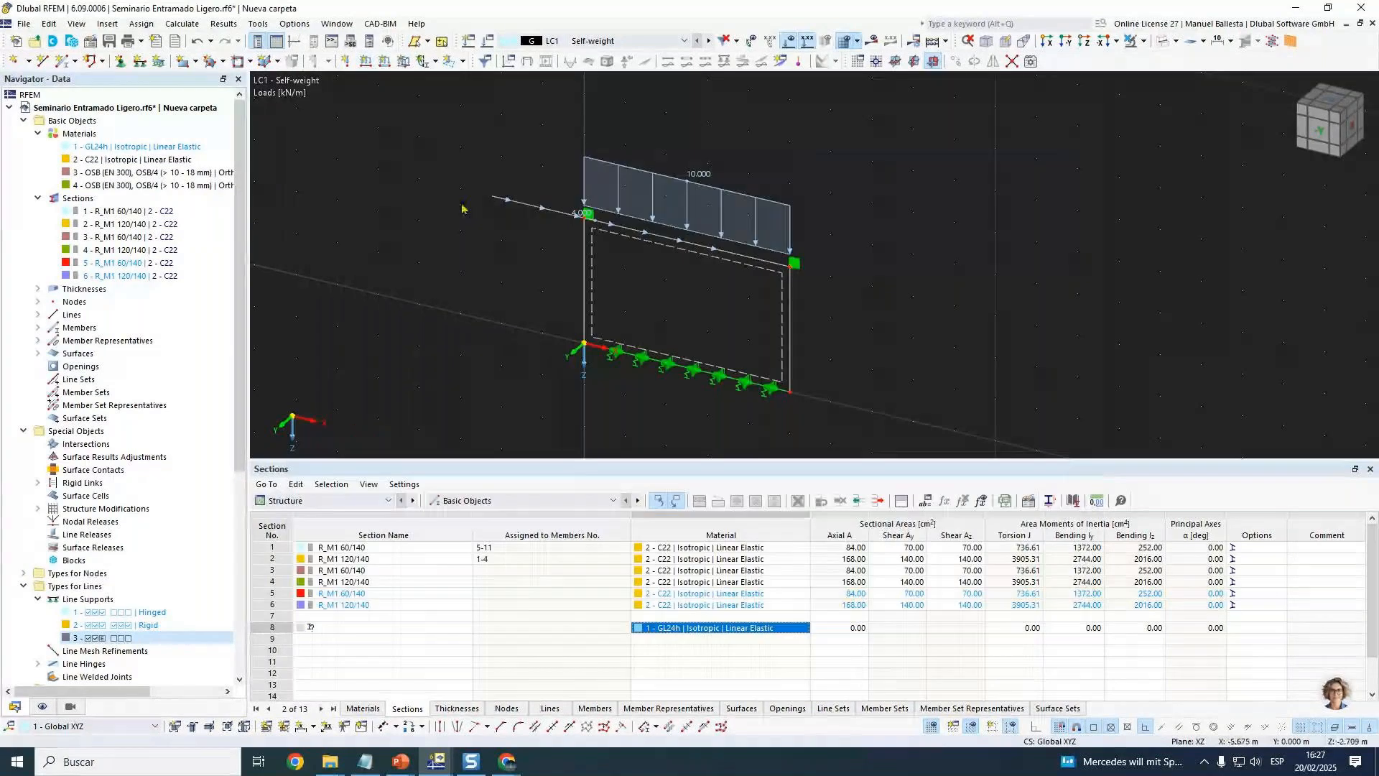
Recalculate load case LC1 and set the display factor for line reaction forces to 2 in the front view.
click(881, 45)
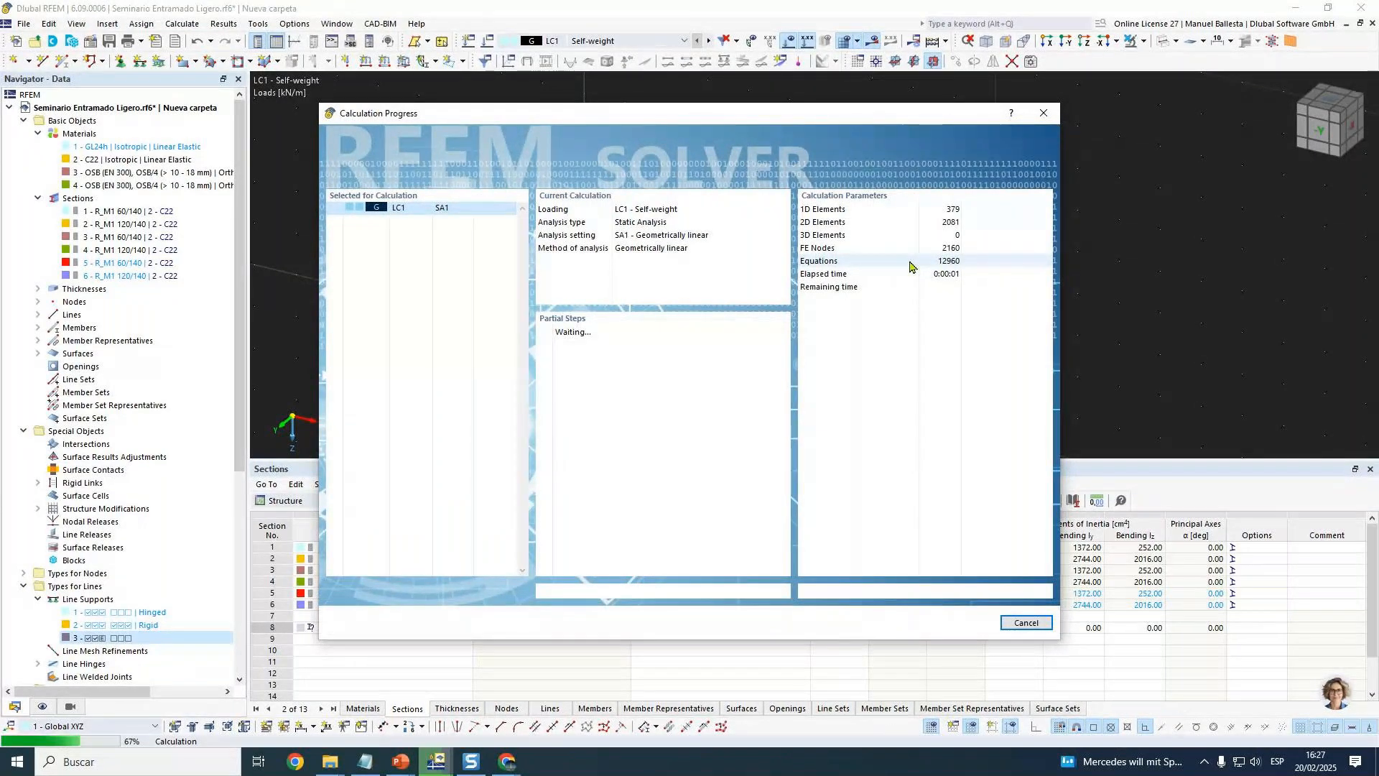
drag(730, 117, 735, 381)
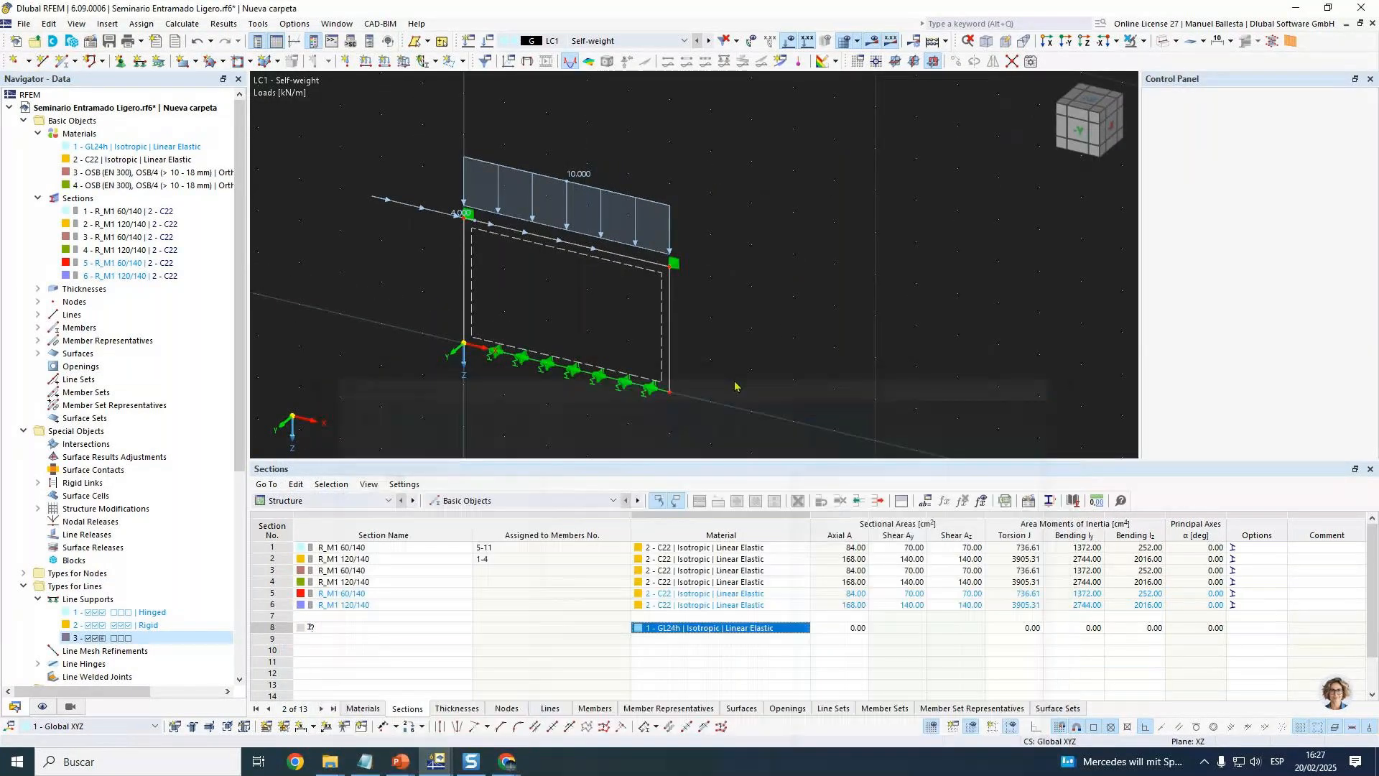
click(1083, 107)
double_click(1333, 255)
text(2)
key(Return)
Examine the local line reaction forces pz along the wall's base support.
middle_drag(921, 383, 890, 260)
scroll(609, 228, up, 2)
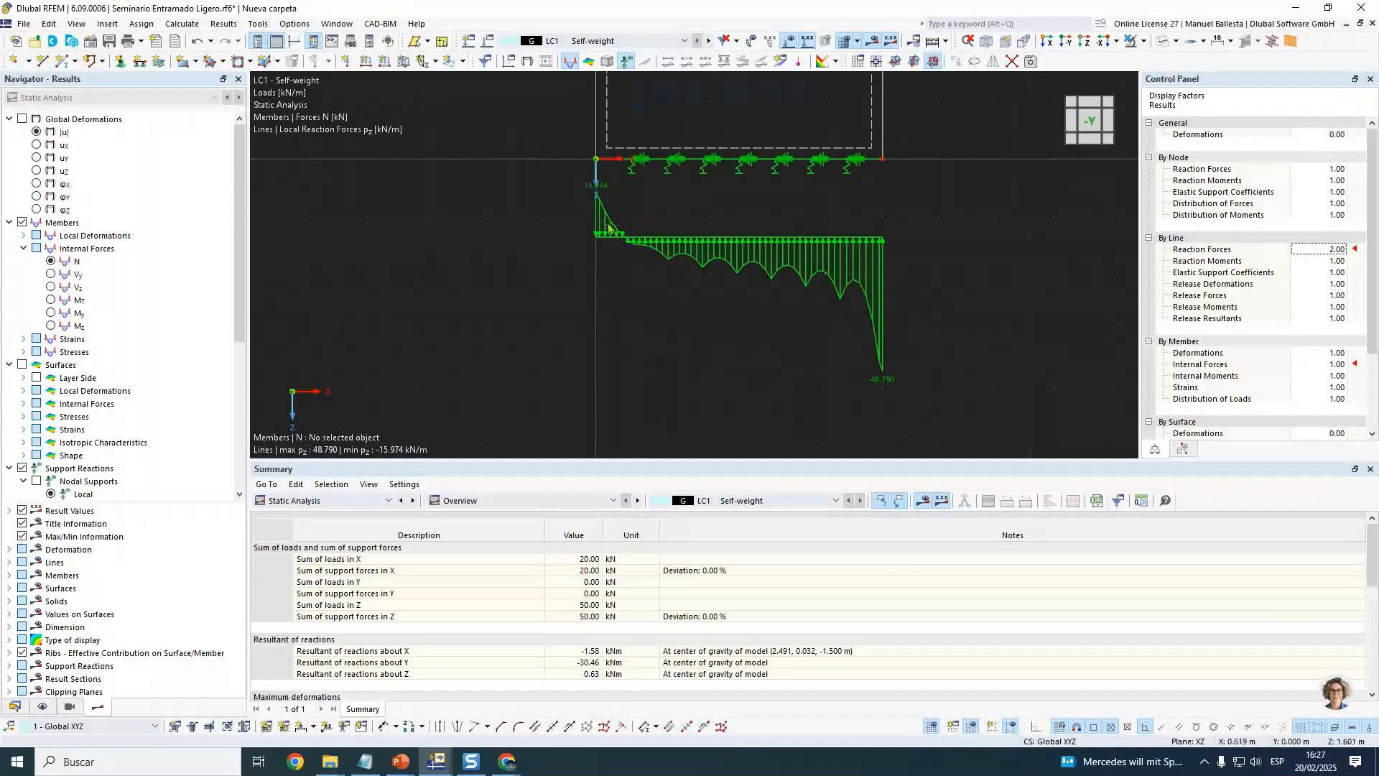
middle_drag(609, 228, 555, 262)
scroll(885, 287, down, 1)
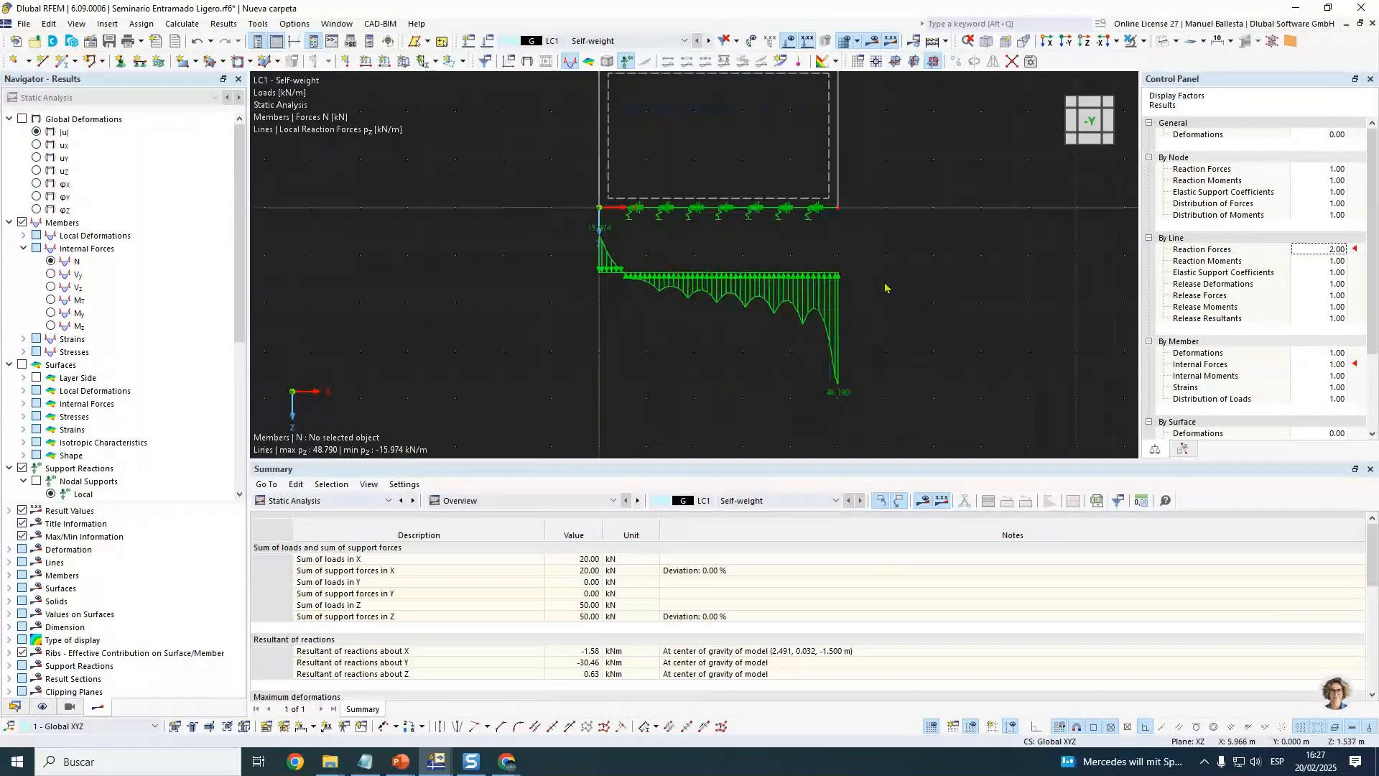
scroll(884, 287, down, 1)
middle_drag(884, 287, 849, 336)
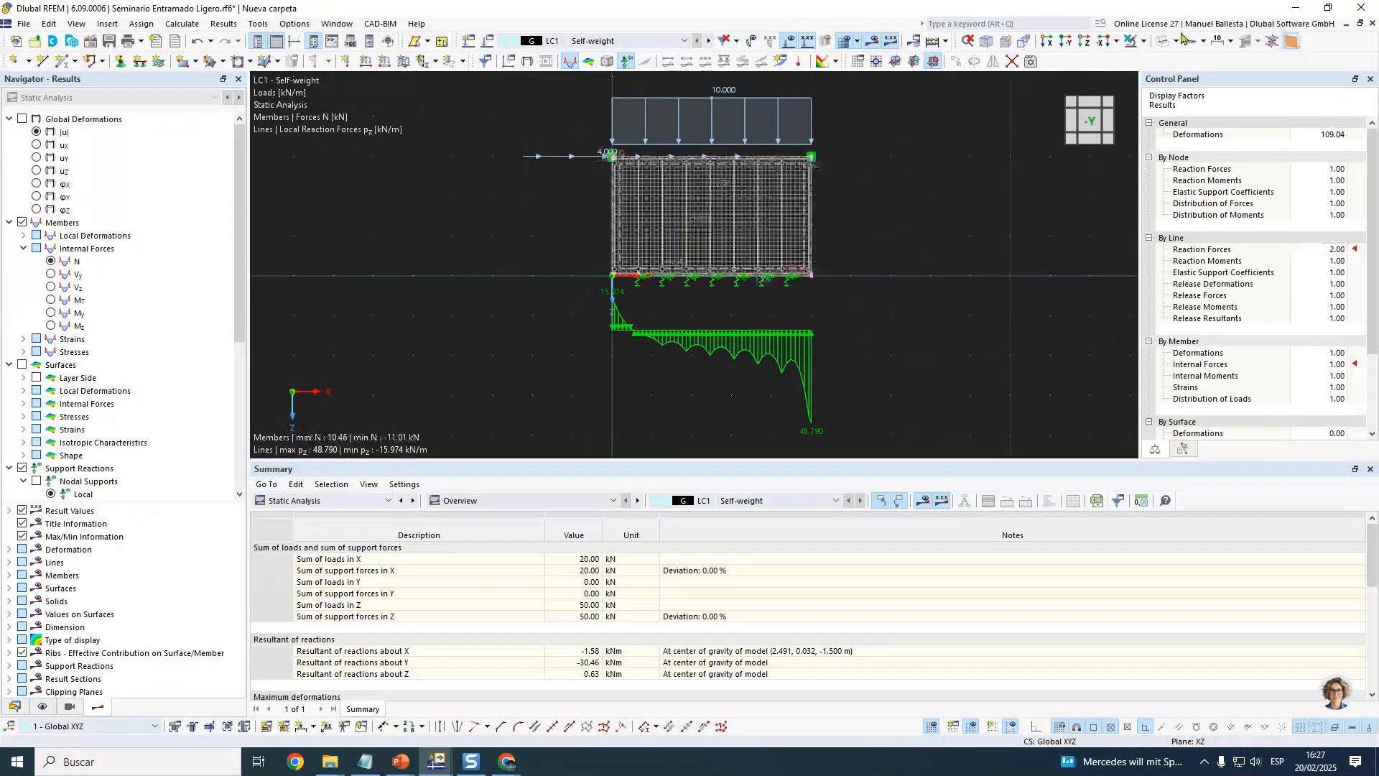
Display the global deformations |u| with a display factor of 1024 and examine the wall from the front and side.
click(52, 131)
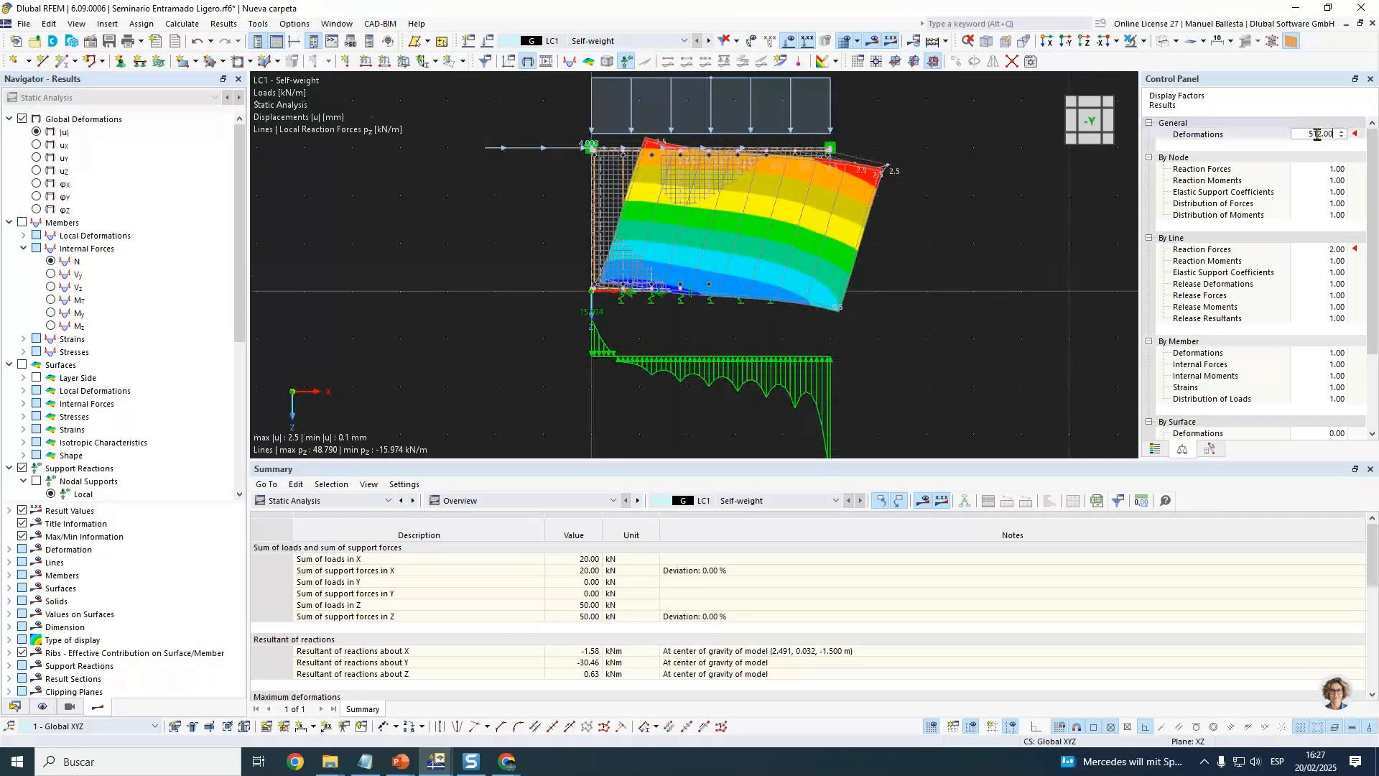
scroll(1316, 134, up, 1)
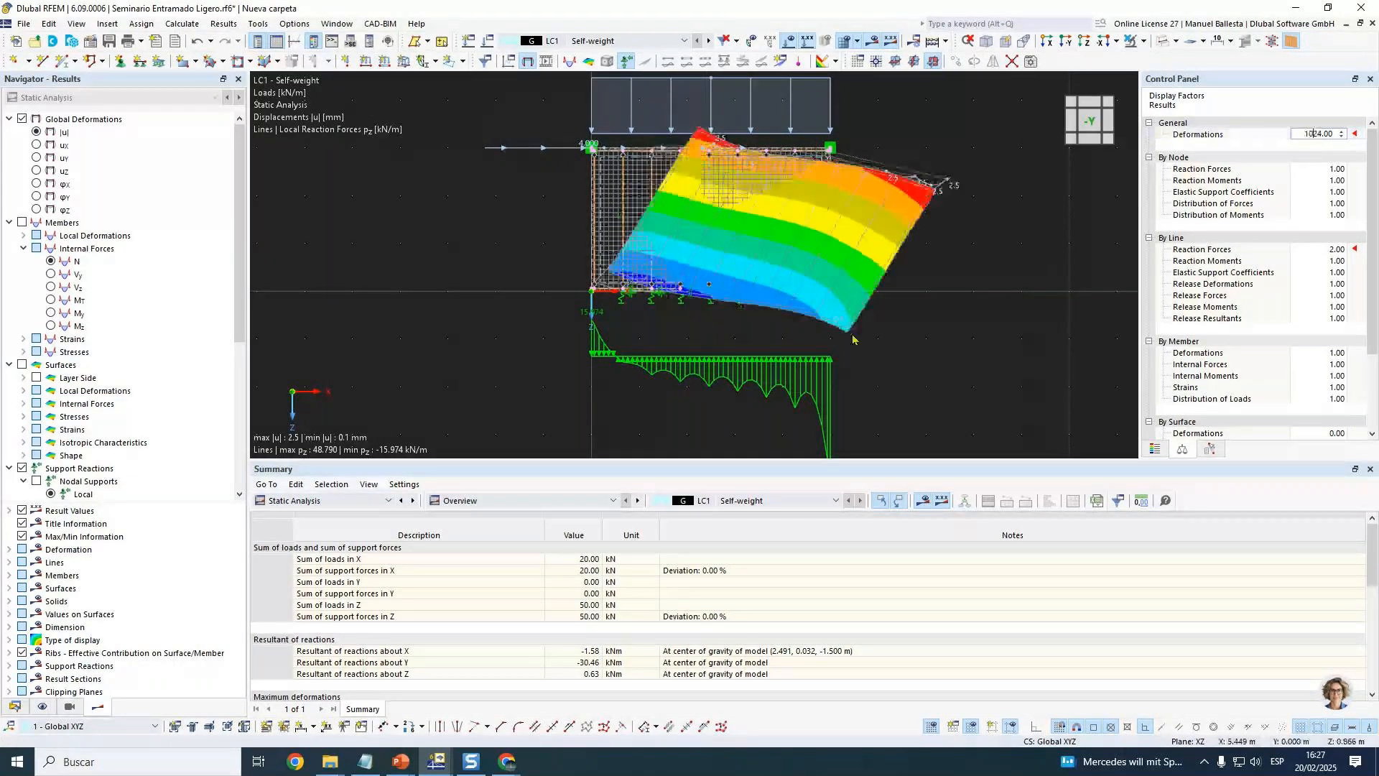
ctrl+middle_drag(911, 255, 576, 265)
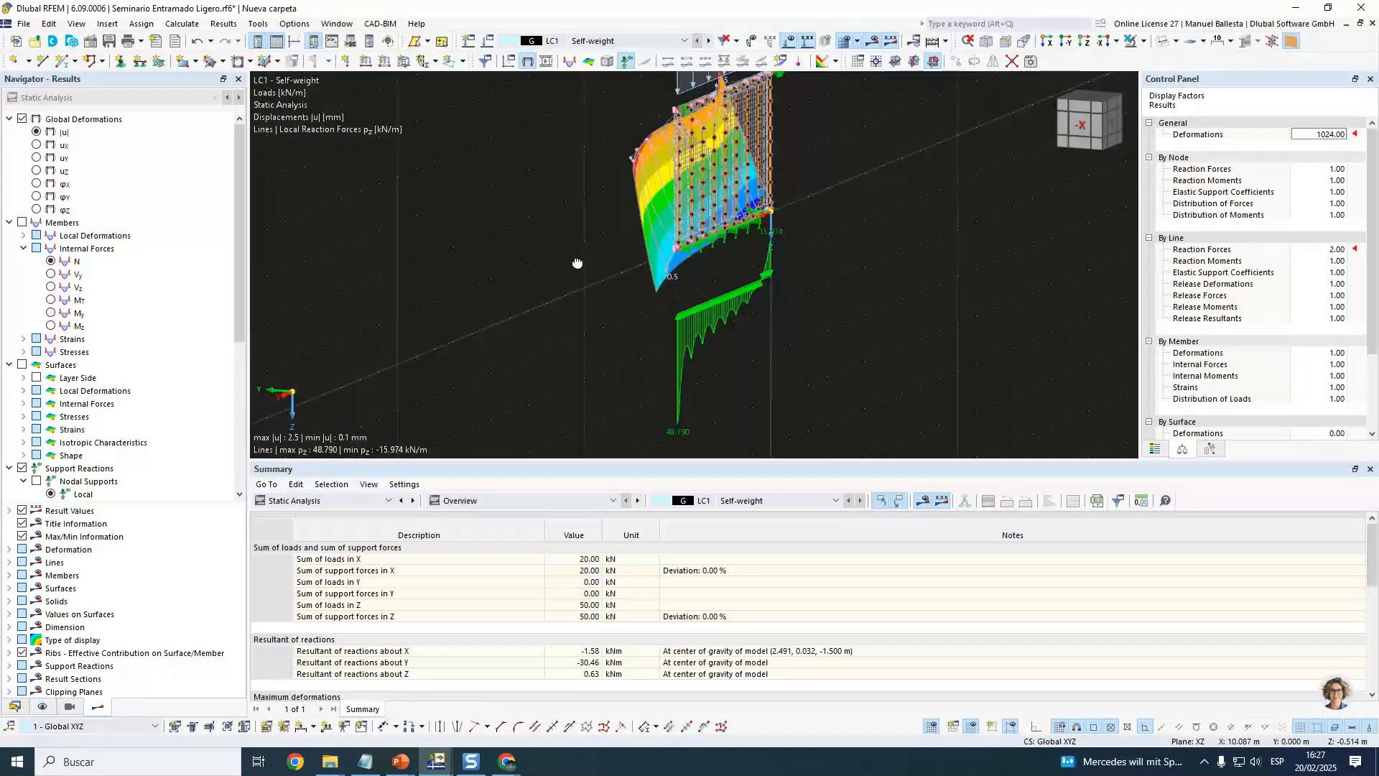
click(1046, 41)
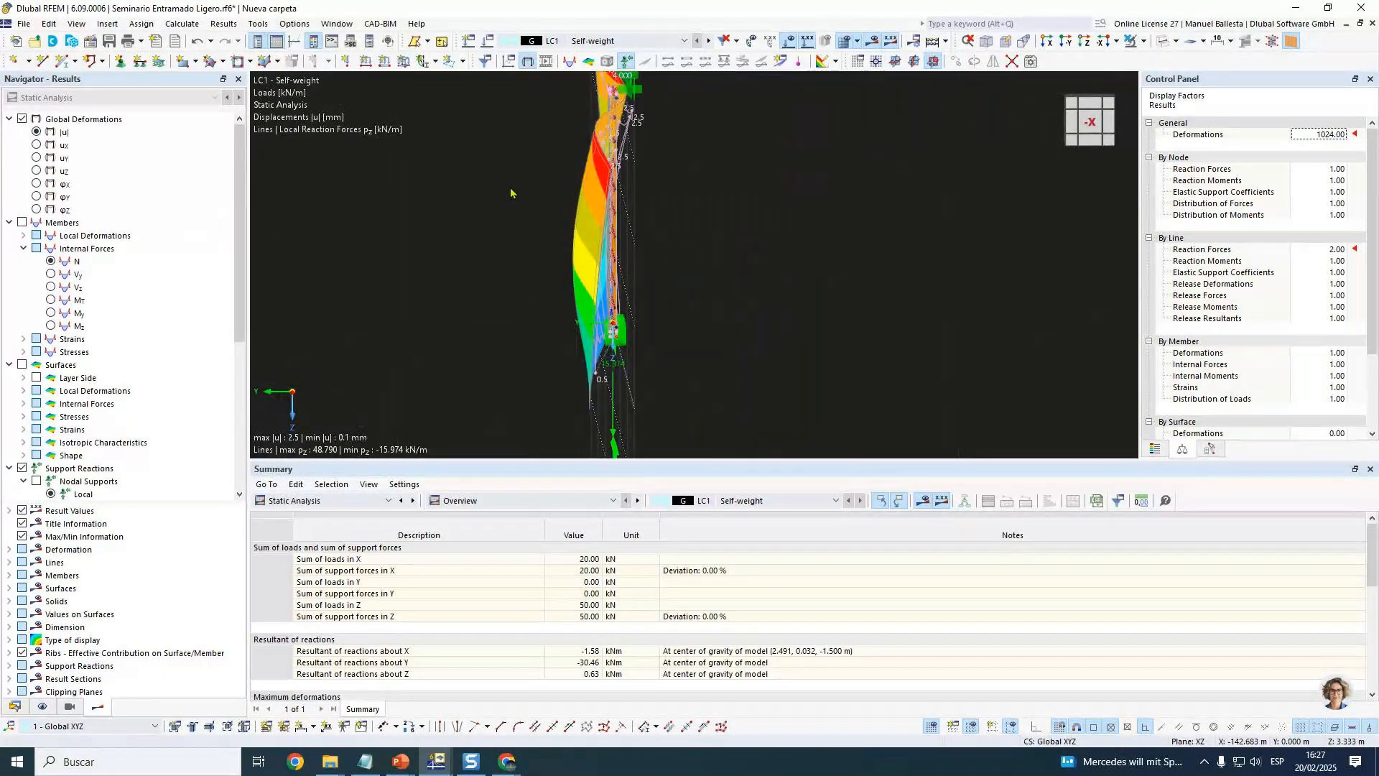
scroll(480, 317, down, 2)
ctrl+middle_drag(481, 318, 837, 338)
scroll(834, 345, down, 2)
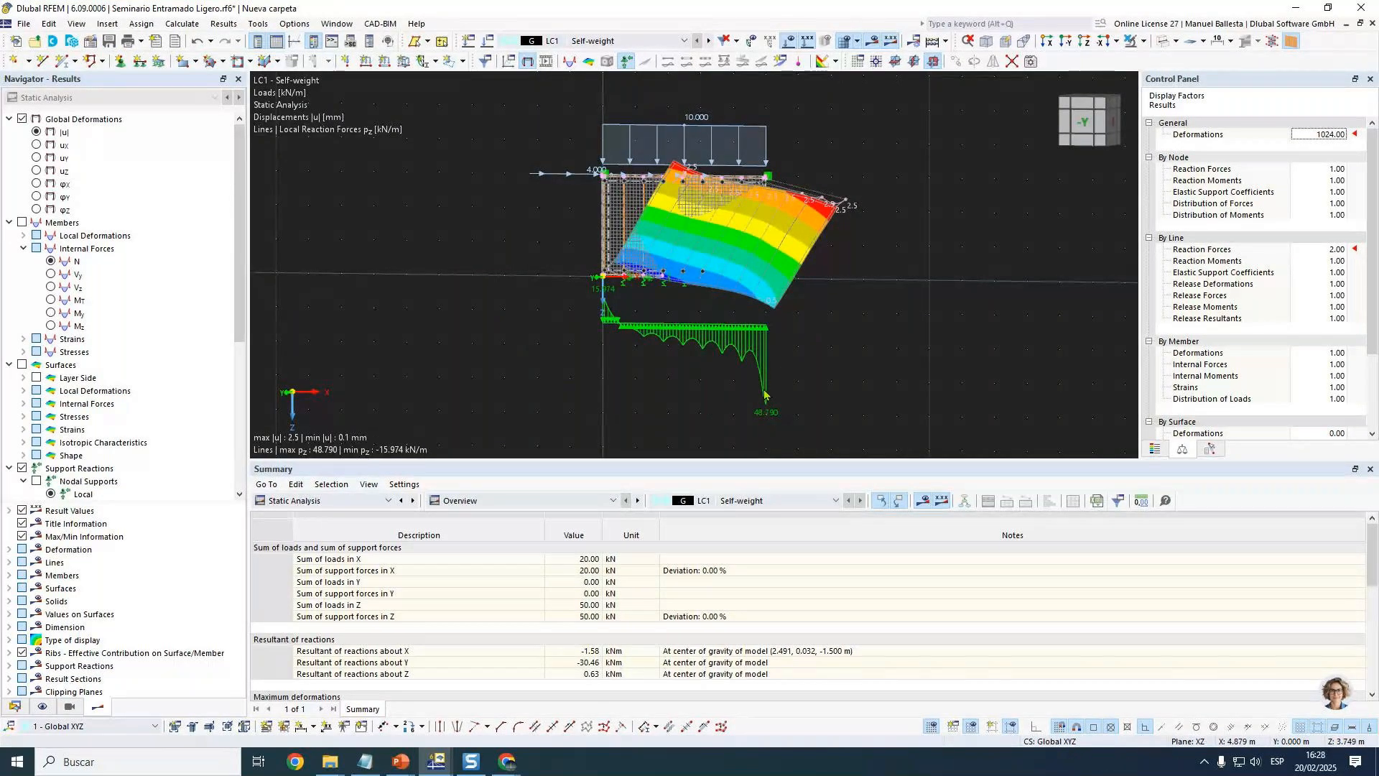
Compare the pz reaction distribution along the base line with the deformed shape of the wall.
scroll(668, 341, up, 2)
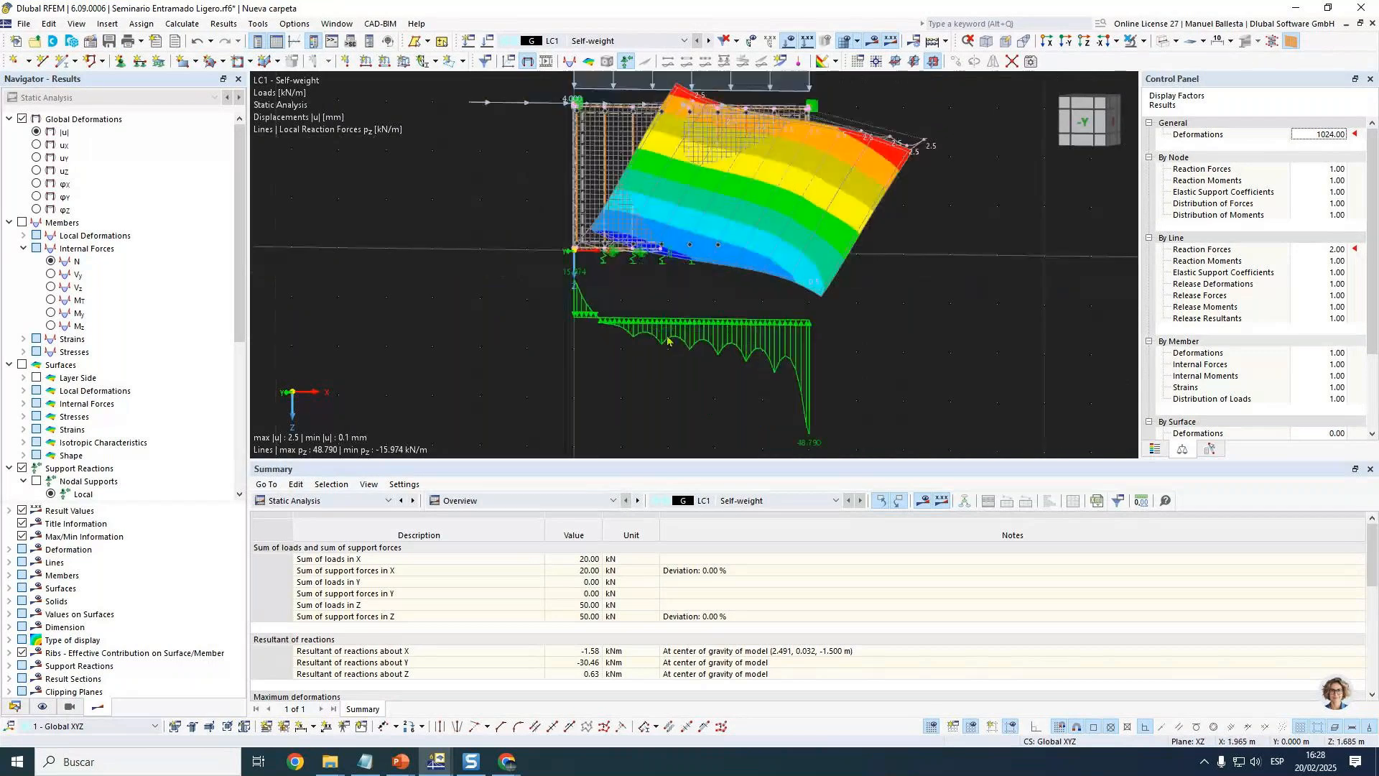
scroll(668, 341, up, 1)
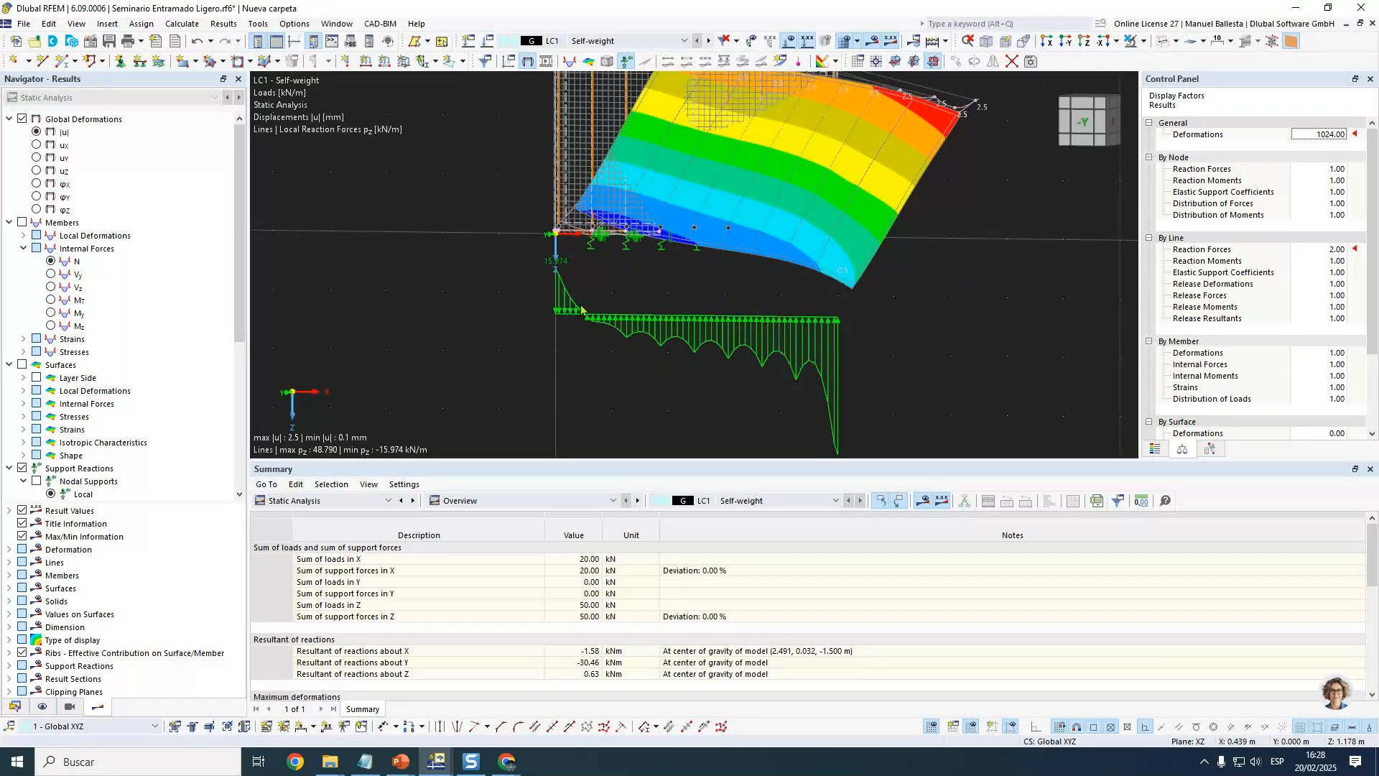
scroll(581, 310, down, 2)
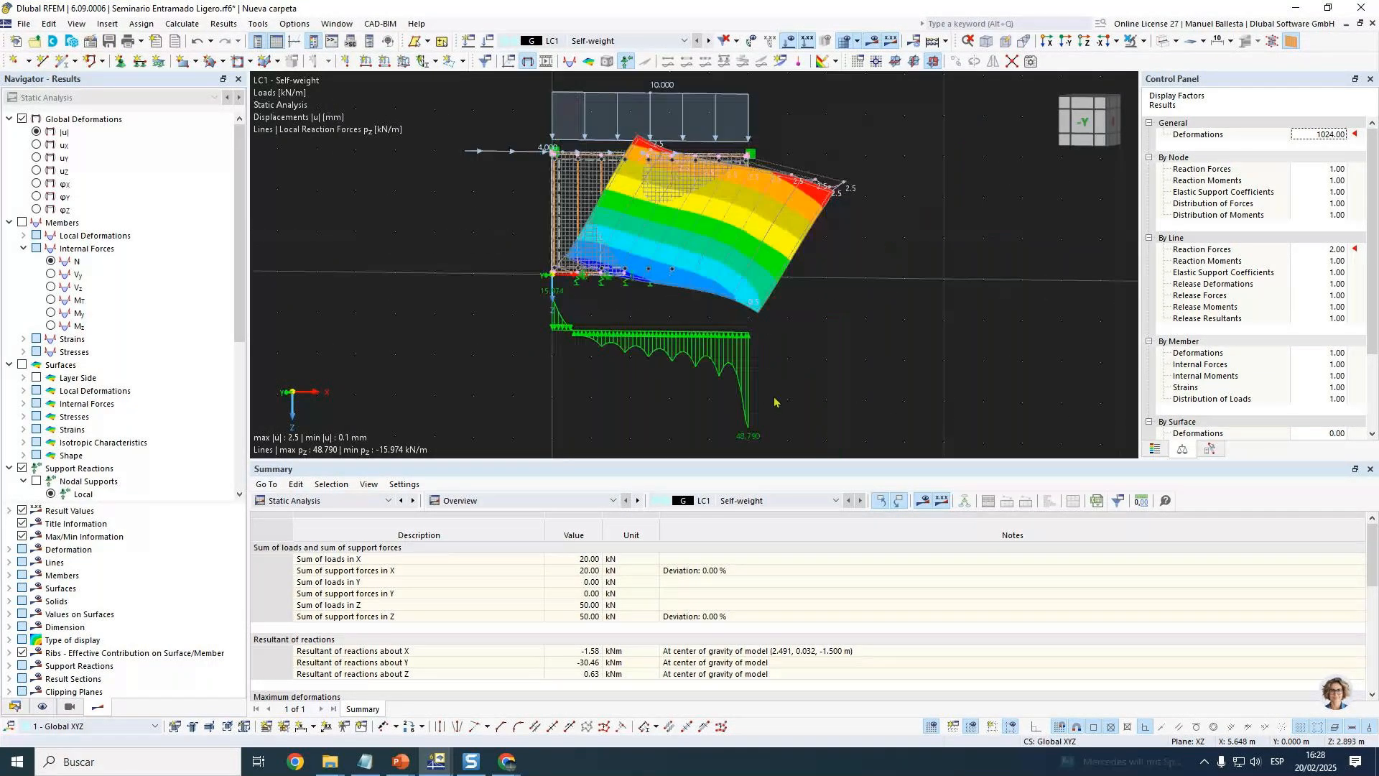
Isolate the studs with section 1 - R_M1 60/140 and display their axial forces N under the combined loading.
click(14, 706)
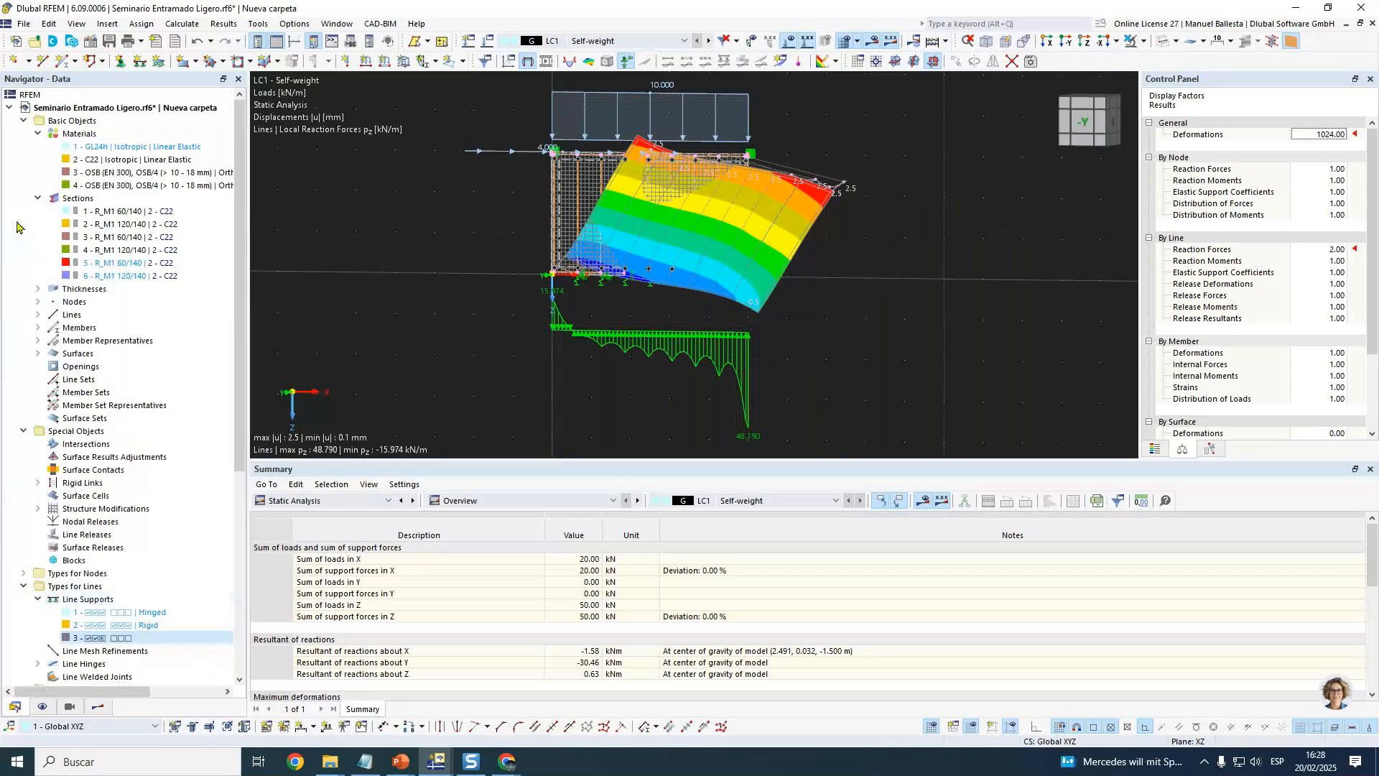
click(126, 211)
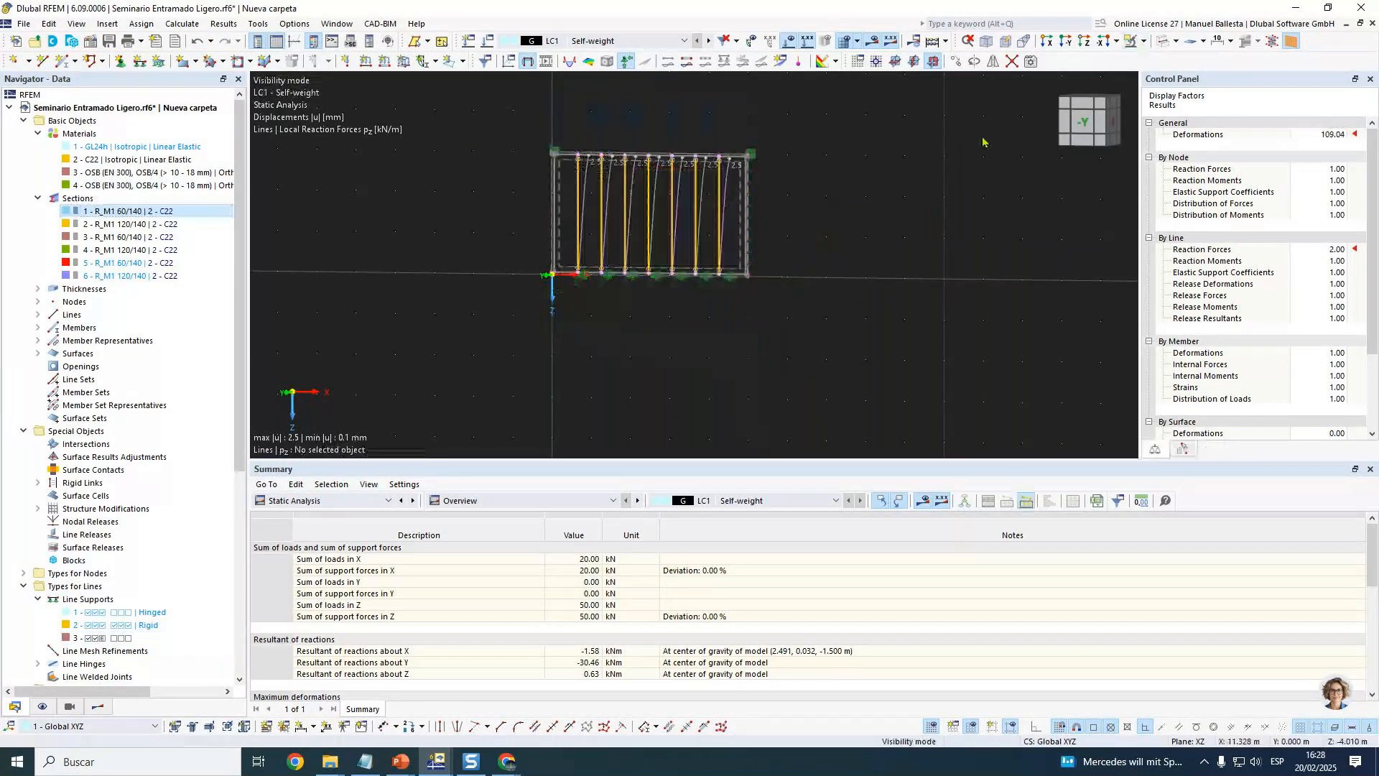
click(98, 706)
click(51, 262)
ctrl+middle_drag(742, 299, 677, 378)
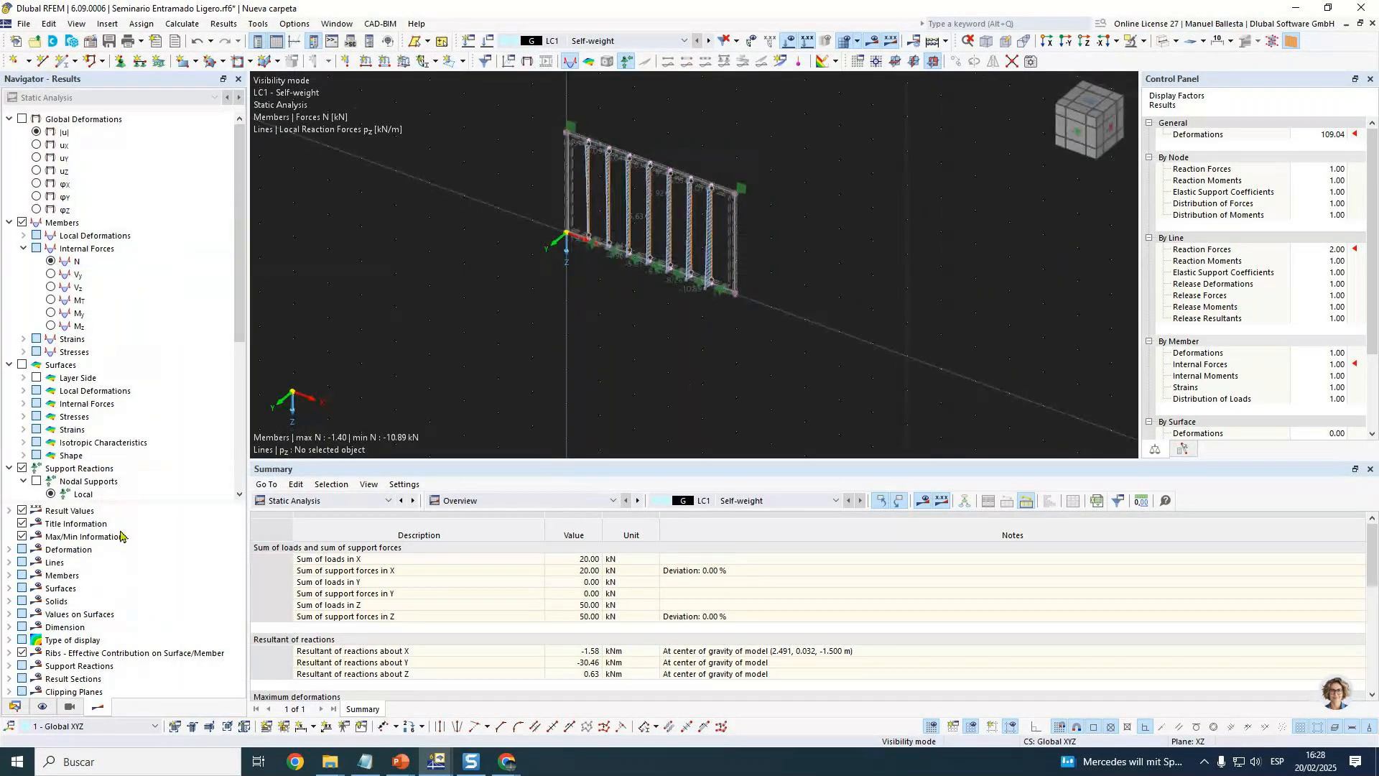
Scale the member internal force diagrams to a display factor of 4.00 to make the studs' axial forces N readable.
click(9, 576)
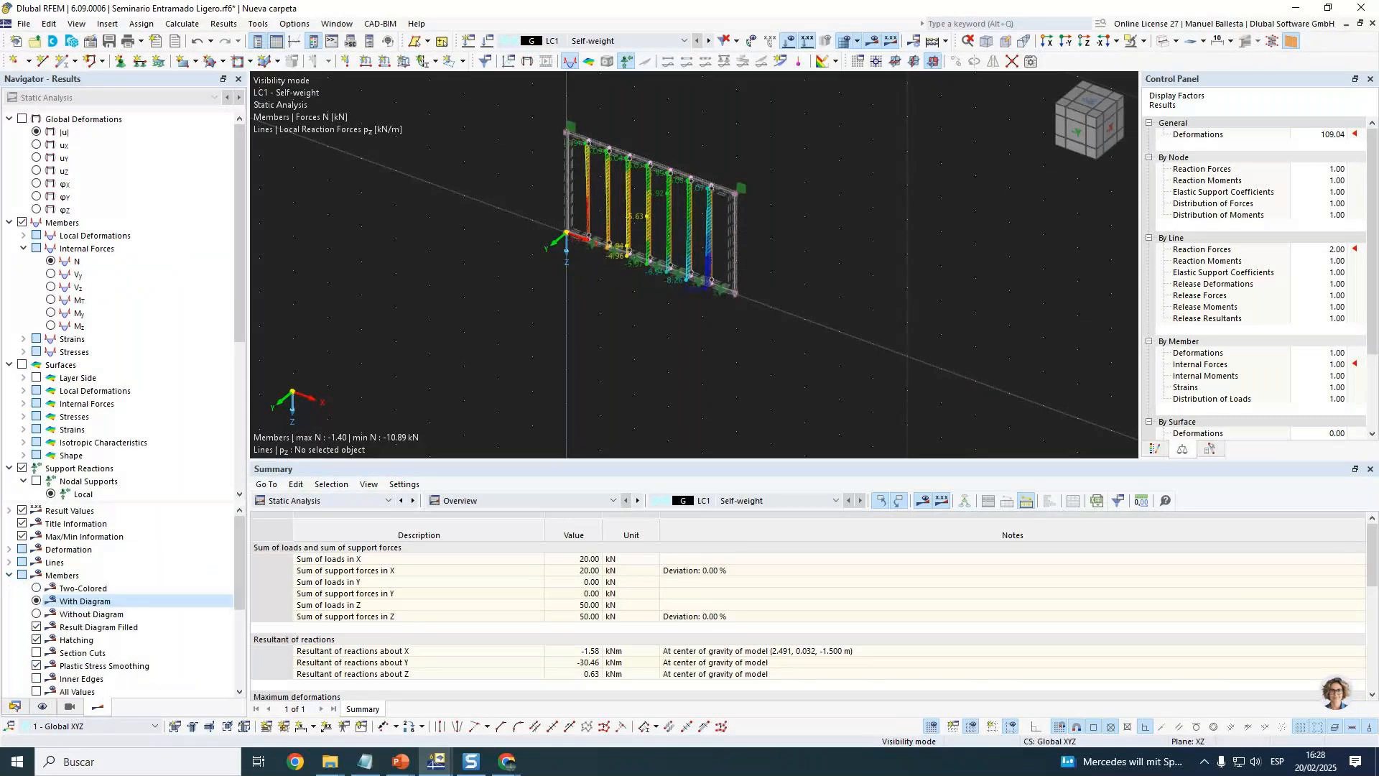
click(1336, 365)
scroll(1336, 367, up, 11)
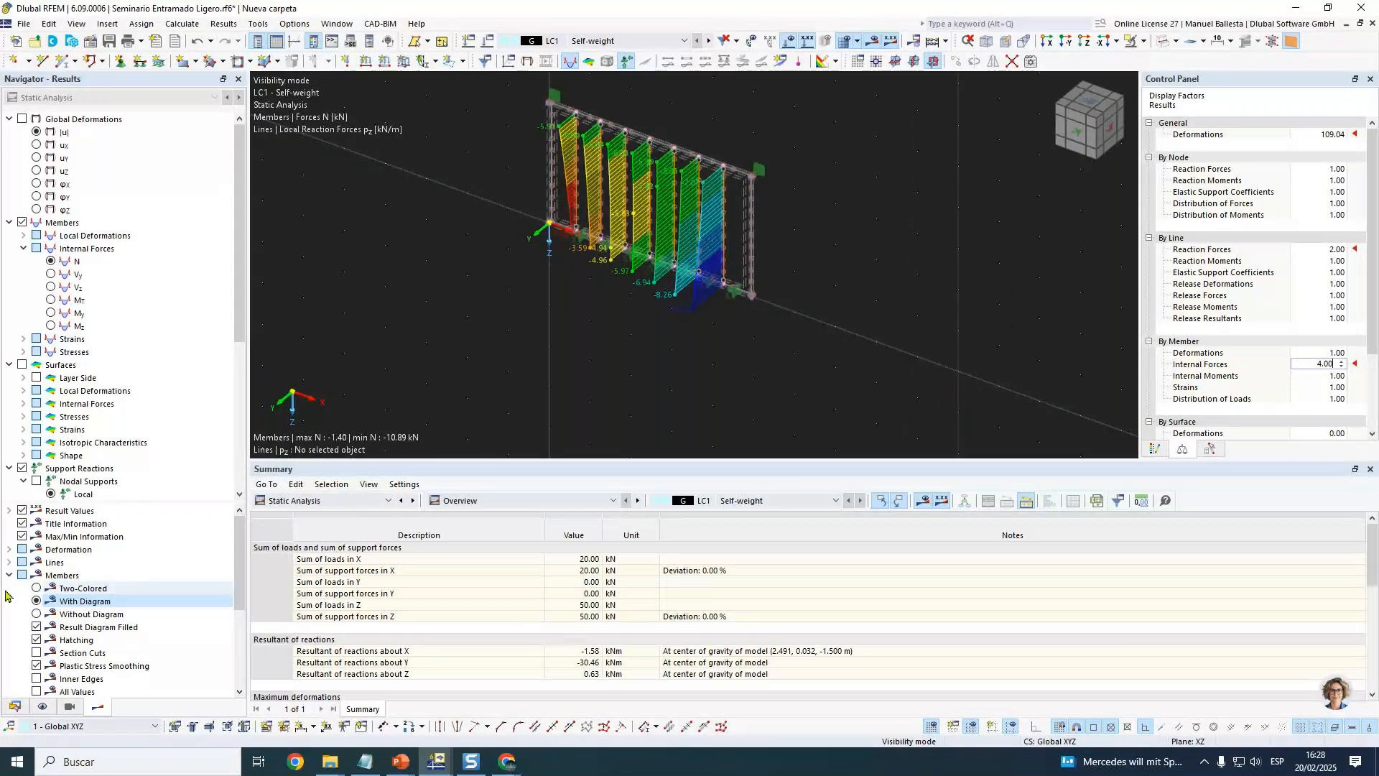
Isolate the members with section 2 - R_M1 120/140 and examine their axial forces N along the wall's perimeter.
click(14, 707)
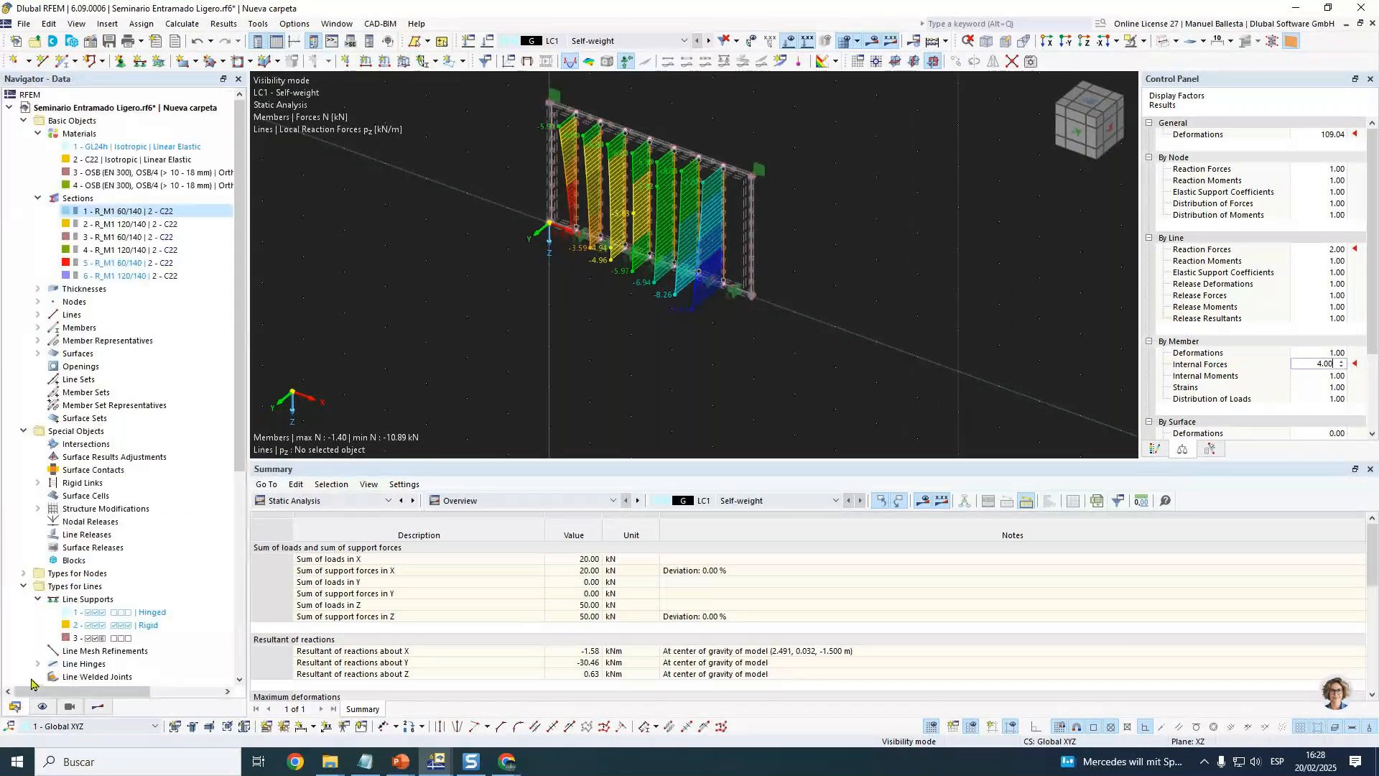
click(104, 224)
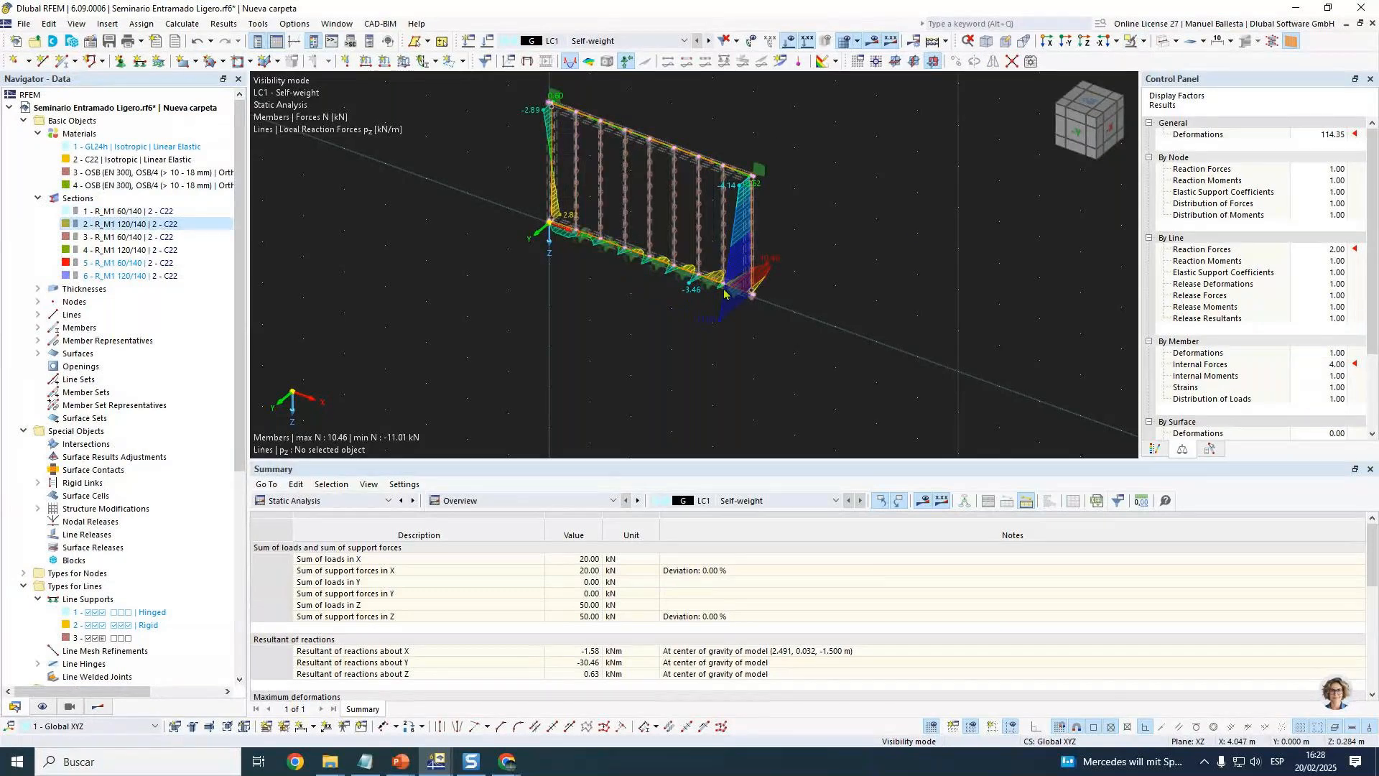
scroll(551, 192, up, 3)
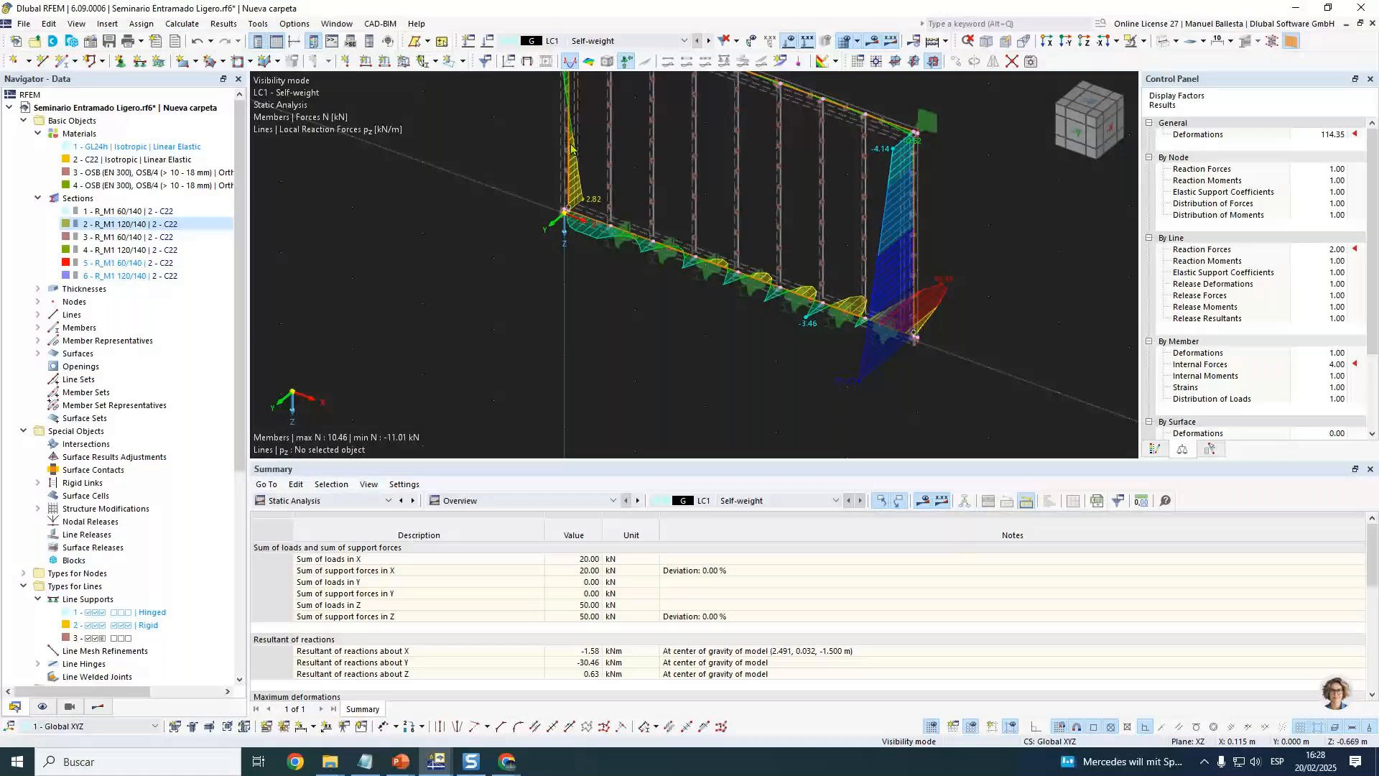
middle_drag(830, 260, 766, 317)
scroll(766, 317, down, 2)
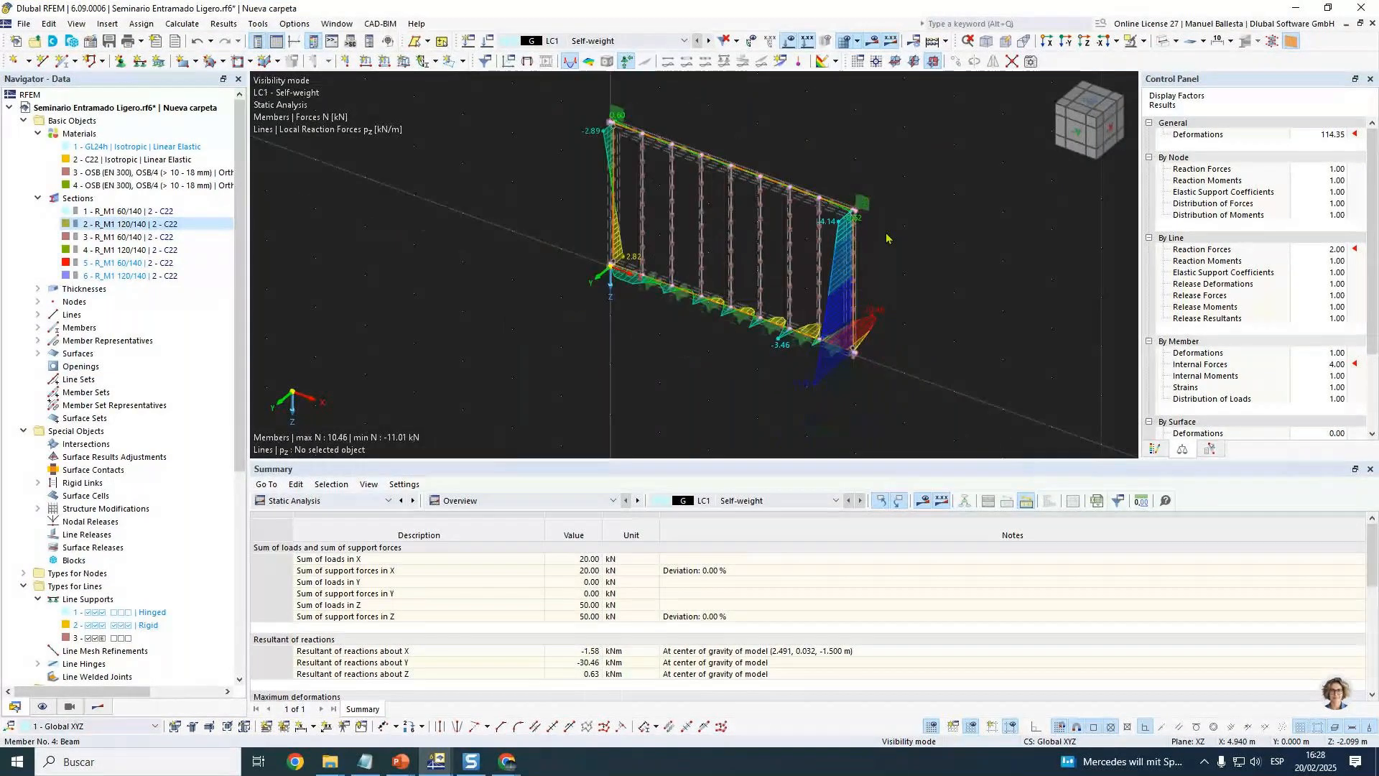
Leave the isolated section view and show the complete wall with its loads and results again.
click(1066, 131)
click(1145, 41)
click(1163, 166)
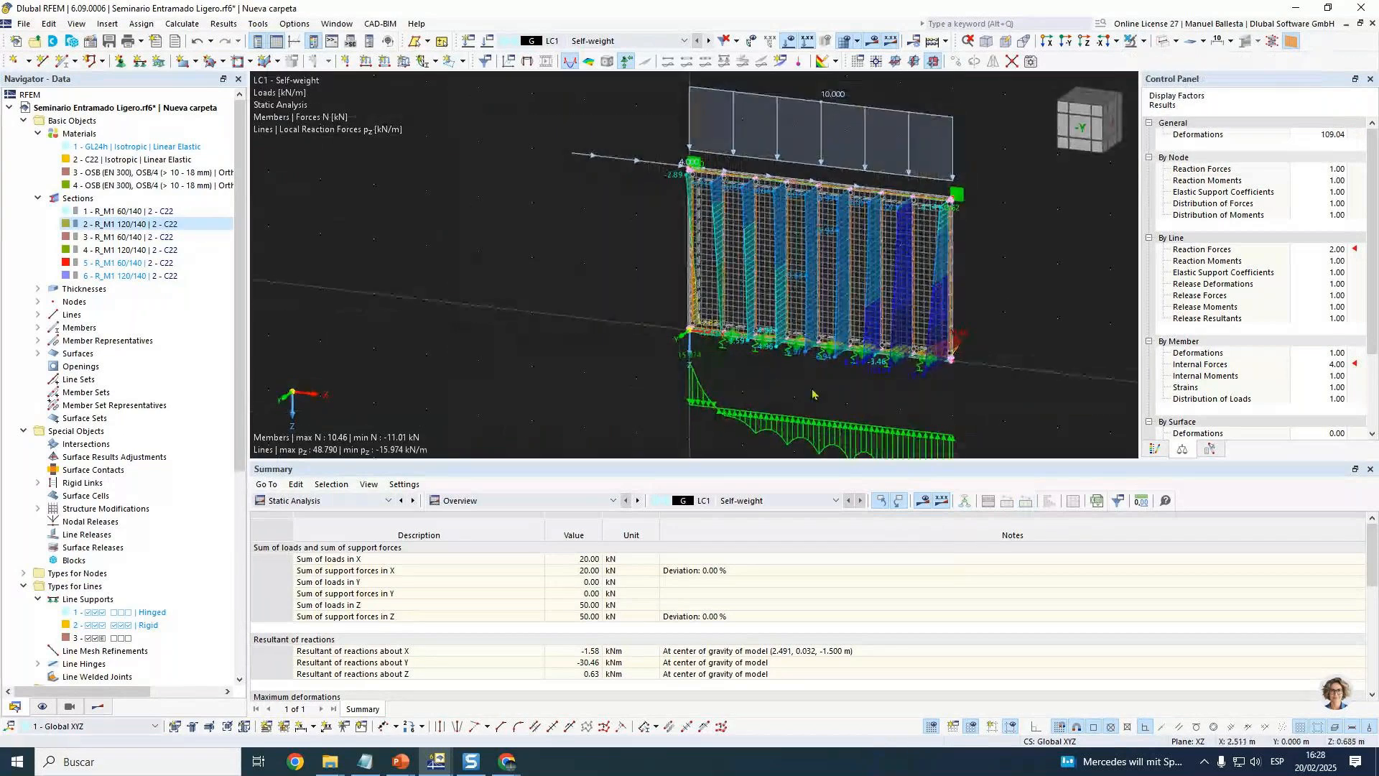
Set the vertical spring of the wall's base line support to the nonlinearity Failure if negative pz, accepting the deletion of results.
scroll(812, 393, up, 3)
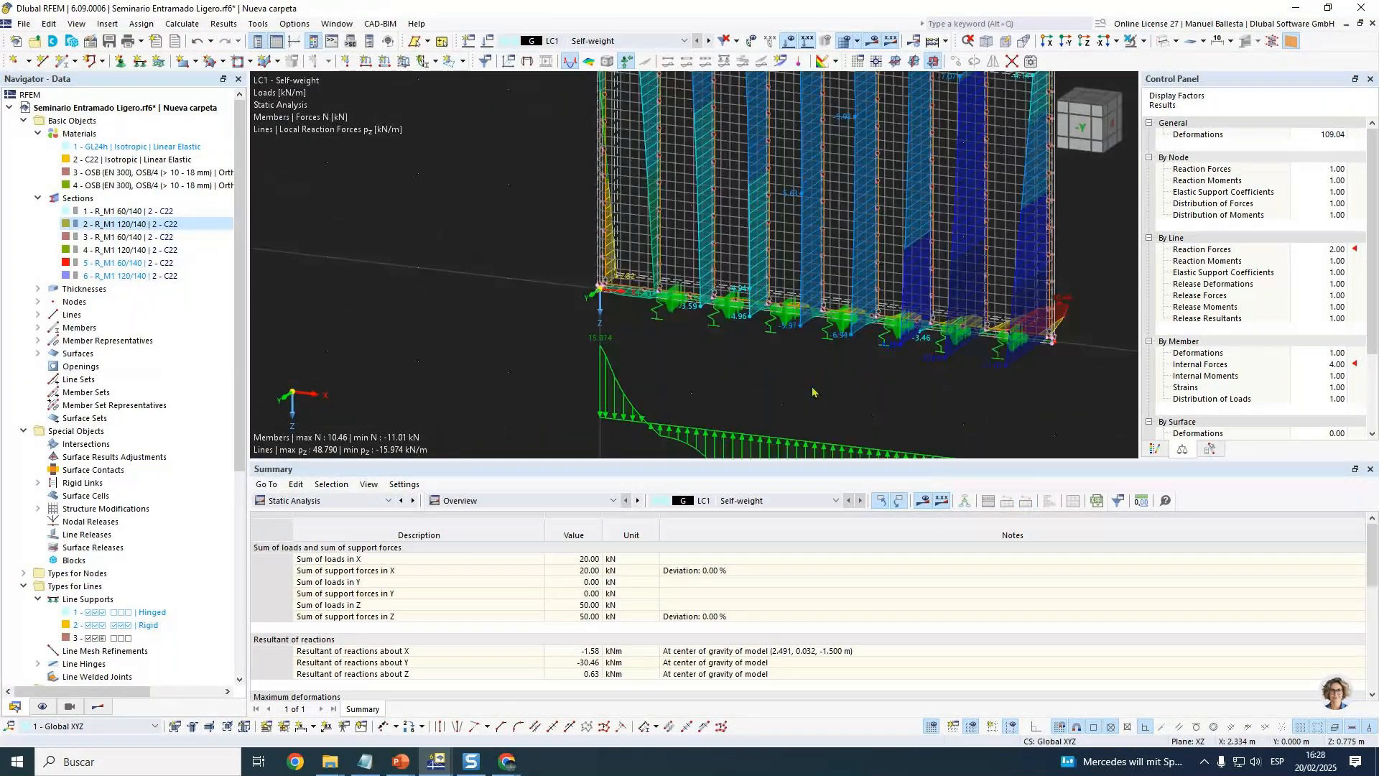
double_click(768, 333)
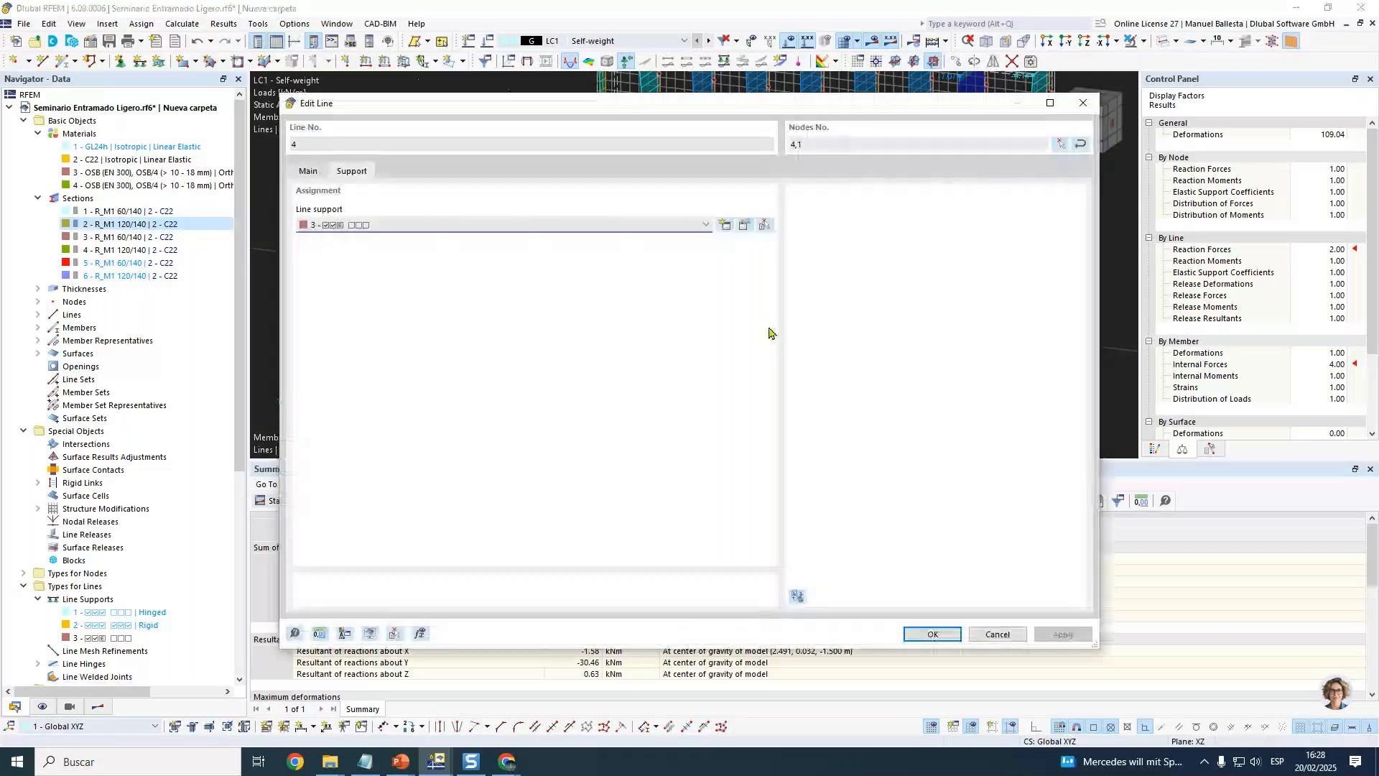
click(744, 226)
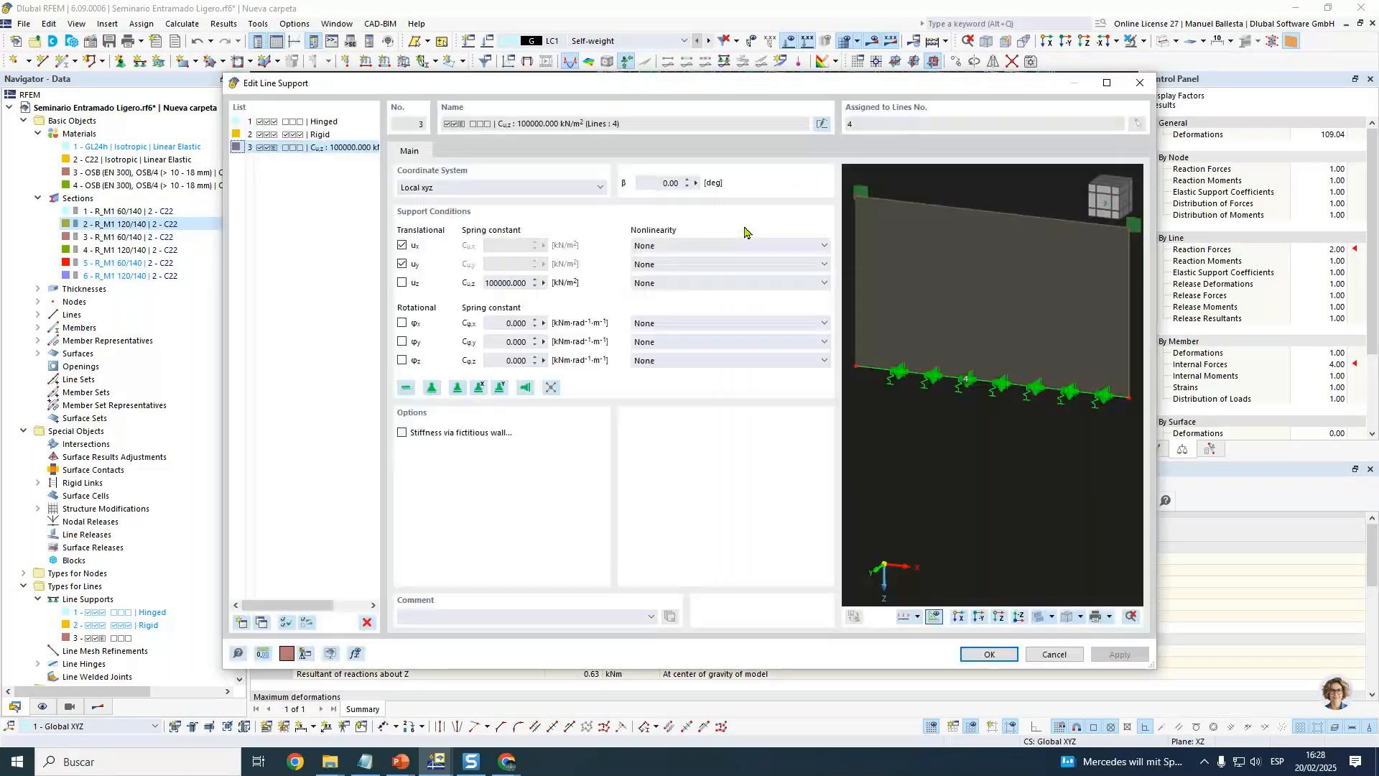
click(709, 284)
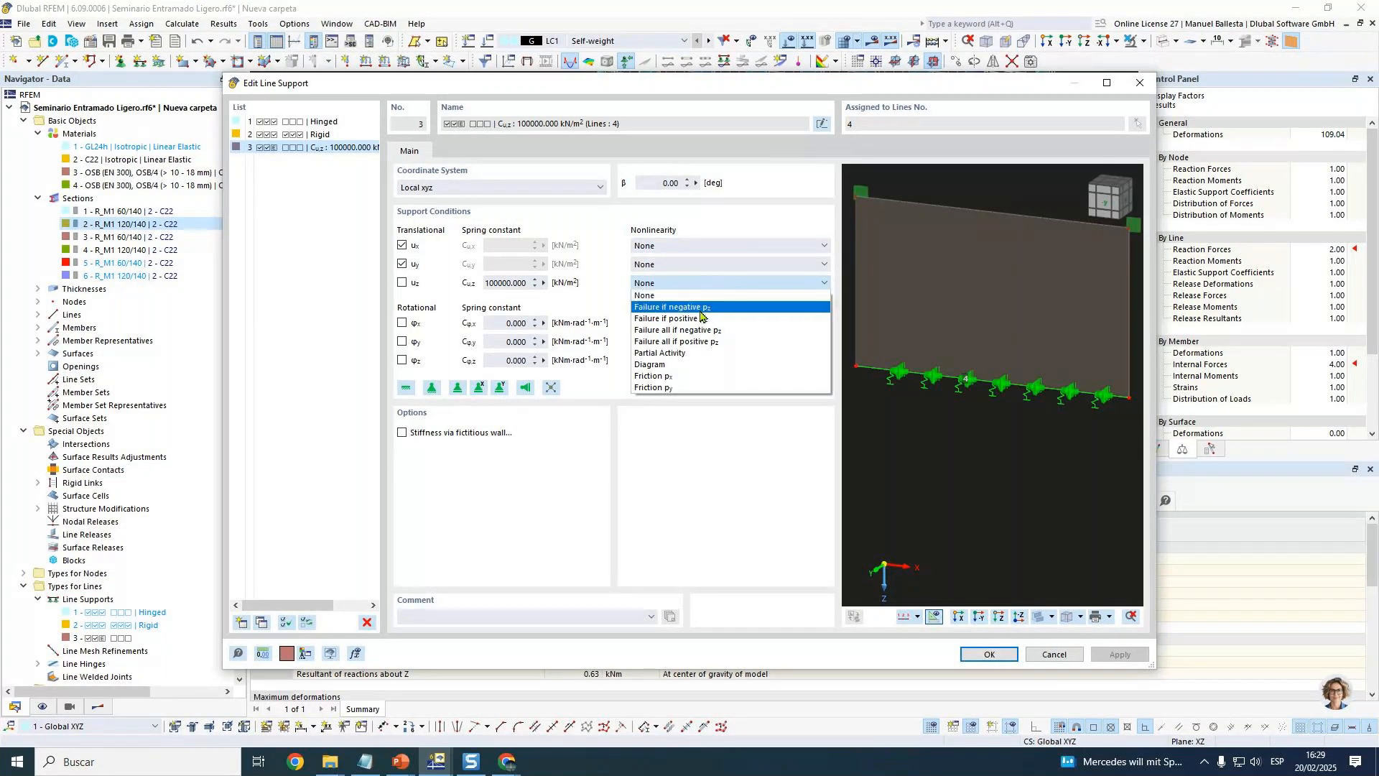
click(700, 309)
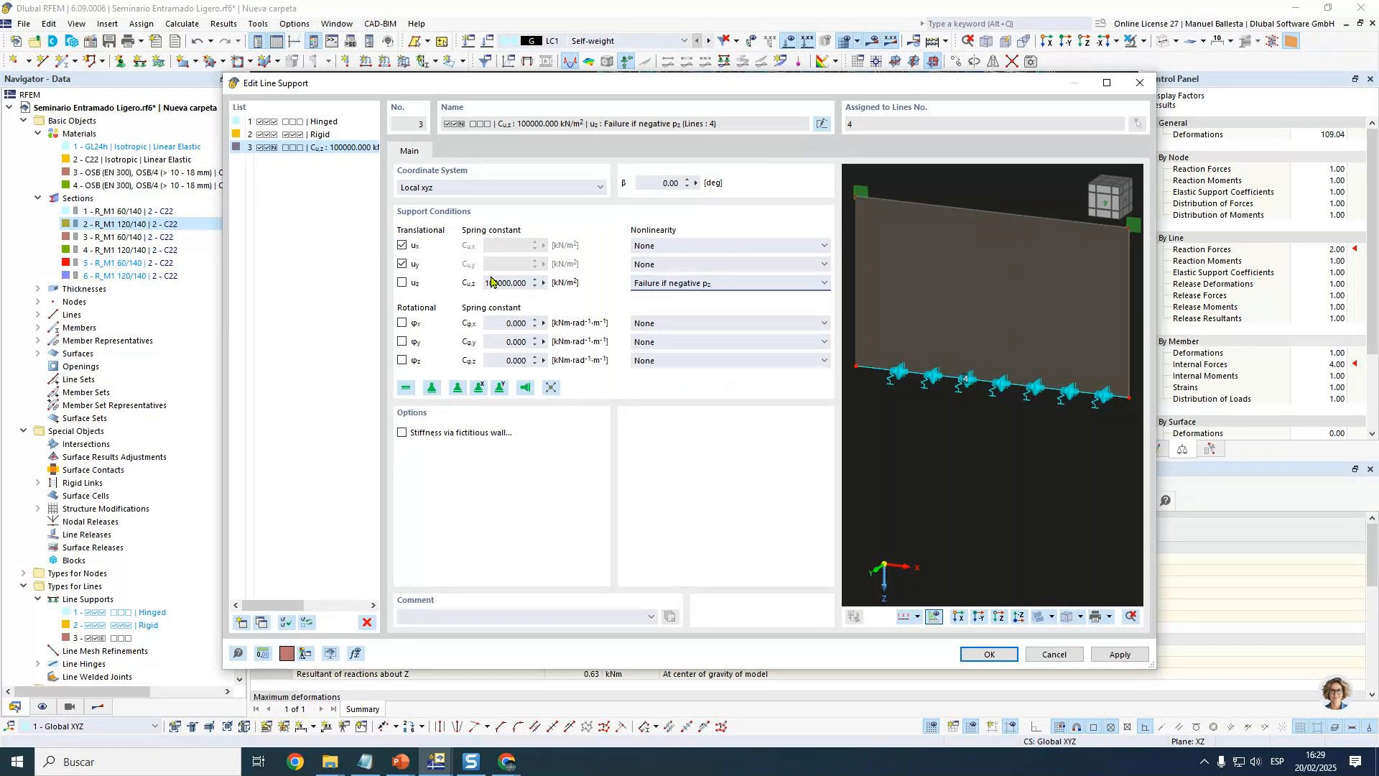
click(989, 654)
click(750, 453)
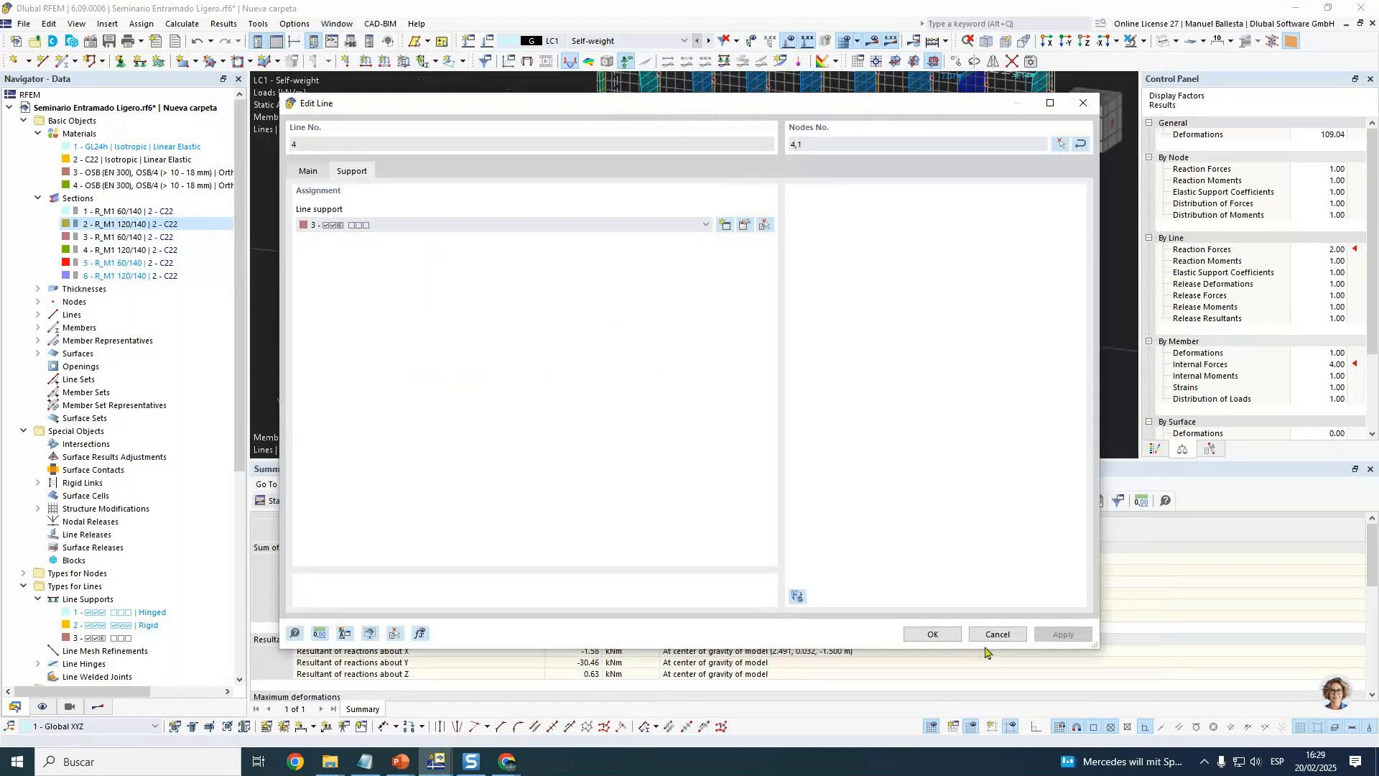
click(936, 637)
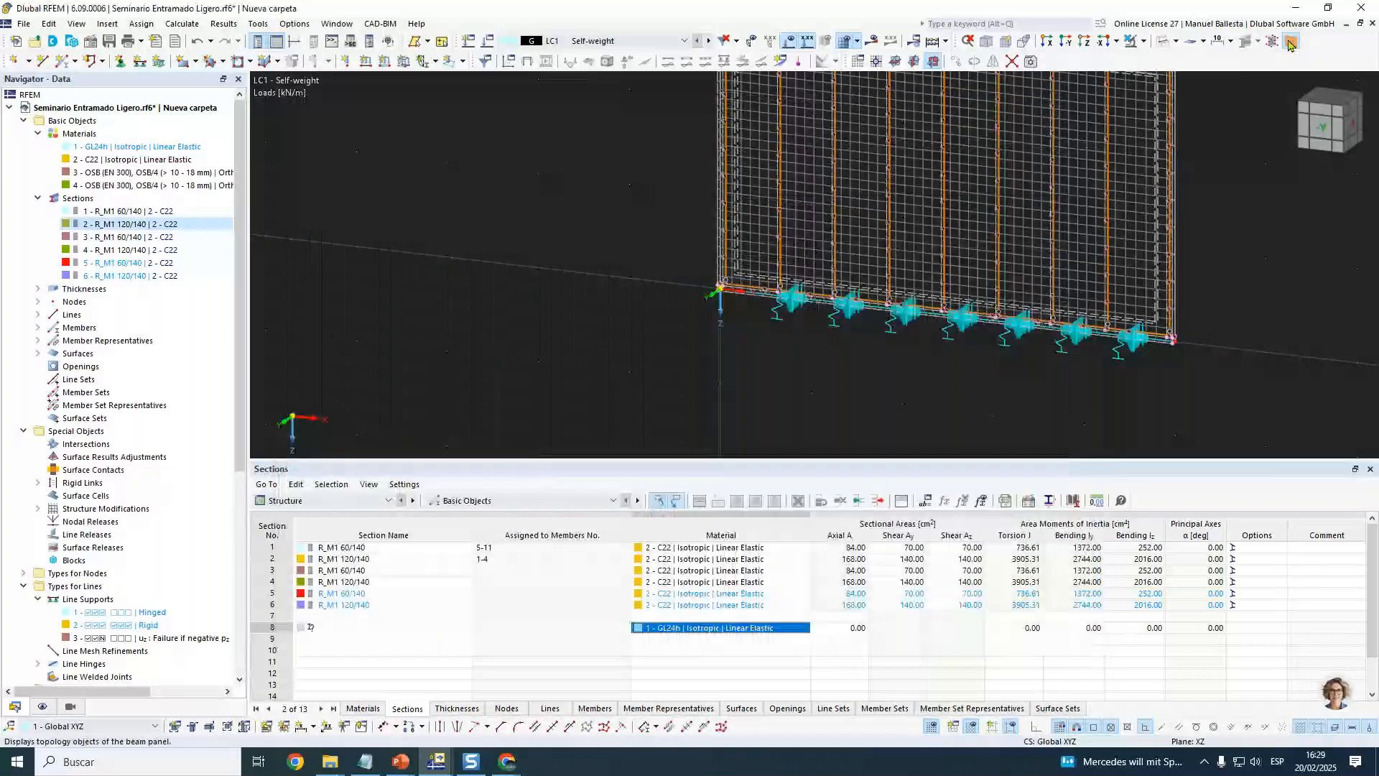
Hide the beam panel's topology objects and create a nodal support with all restraints released and a vertical spring of 15000 kN/m.
click(1290, 44)
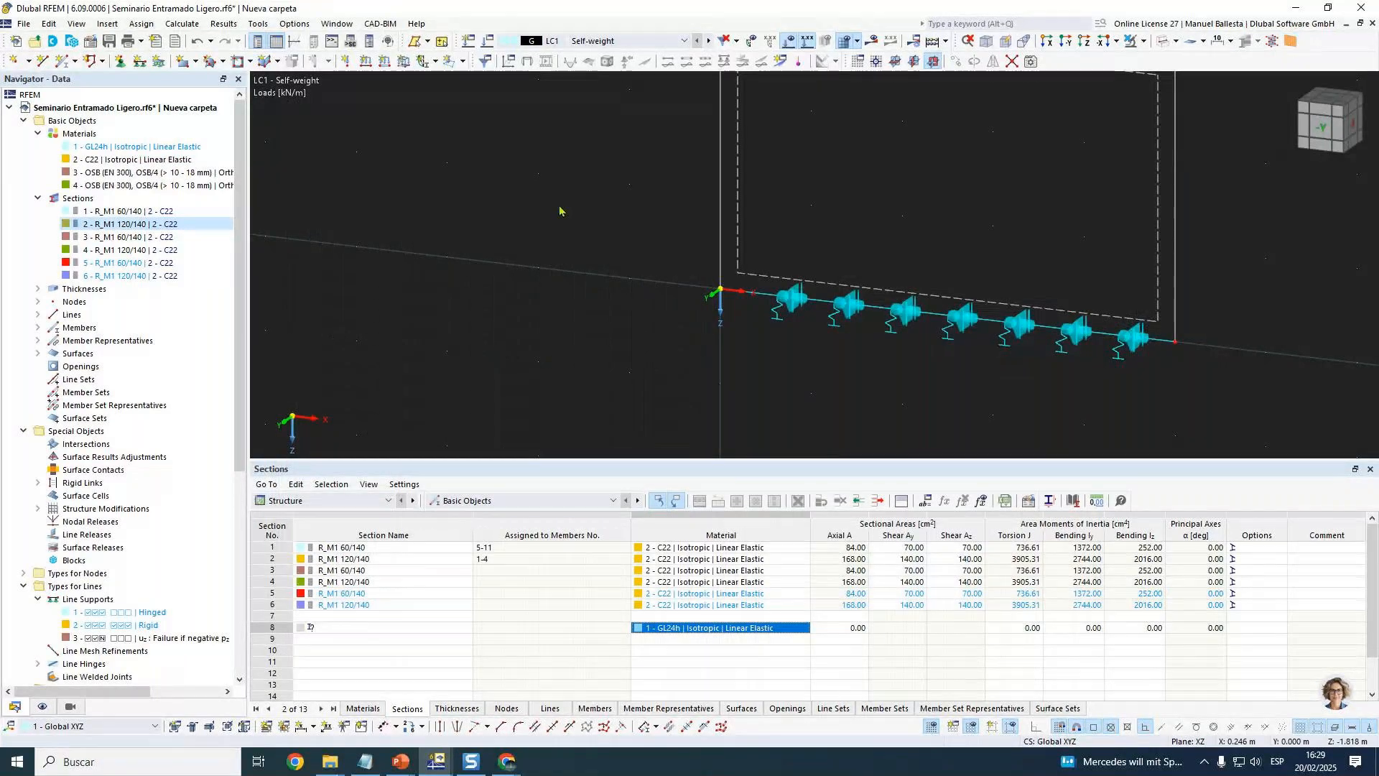
click(120, 61)
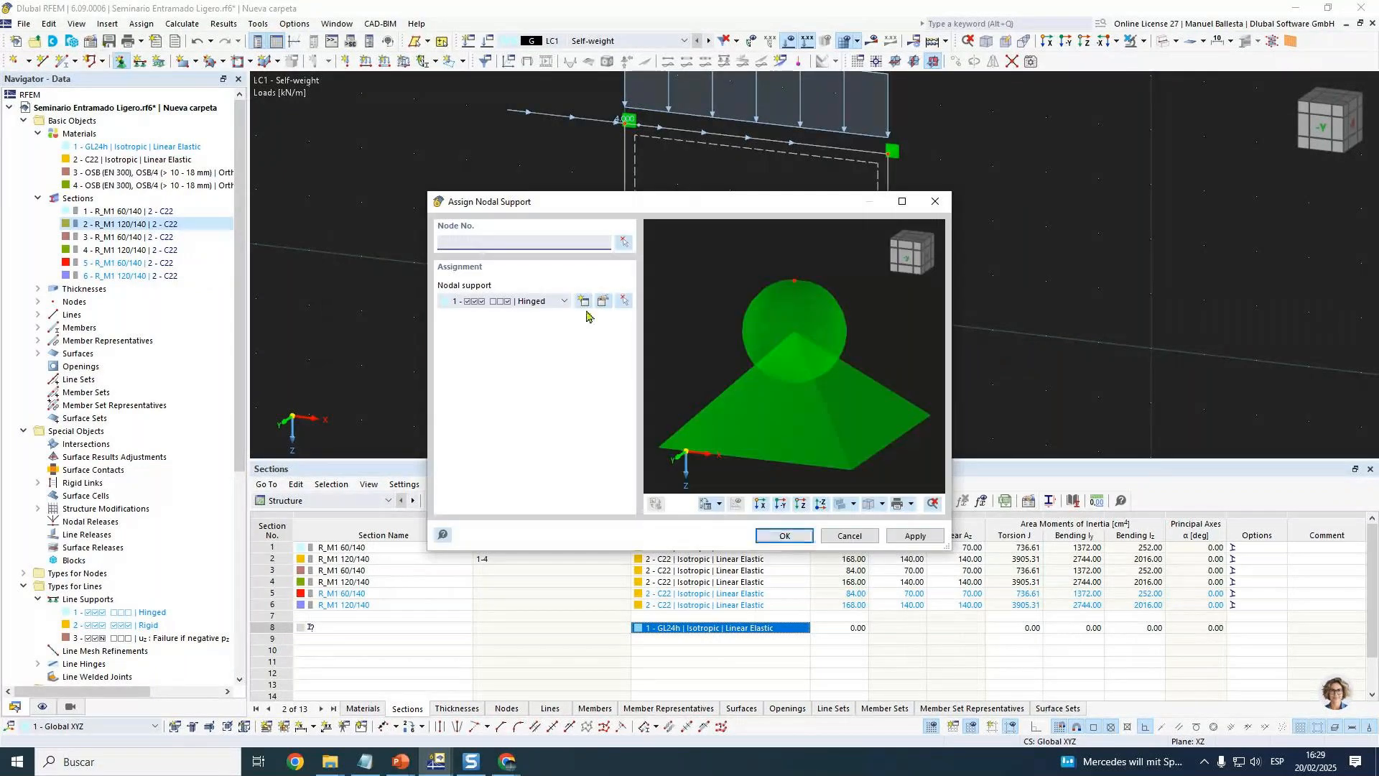
click(584, 301)
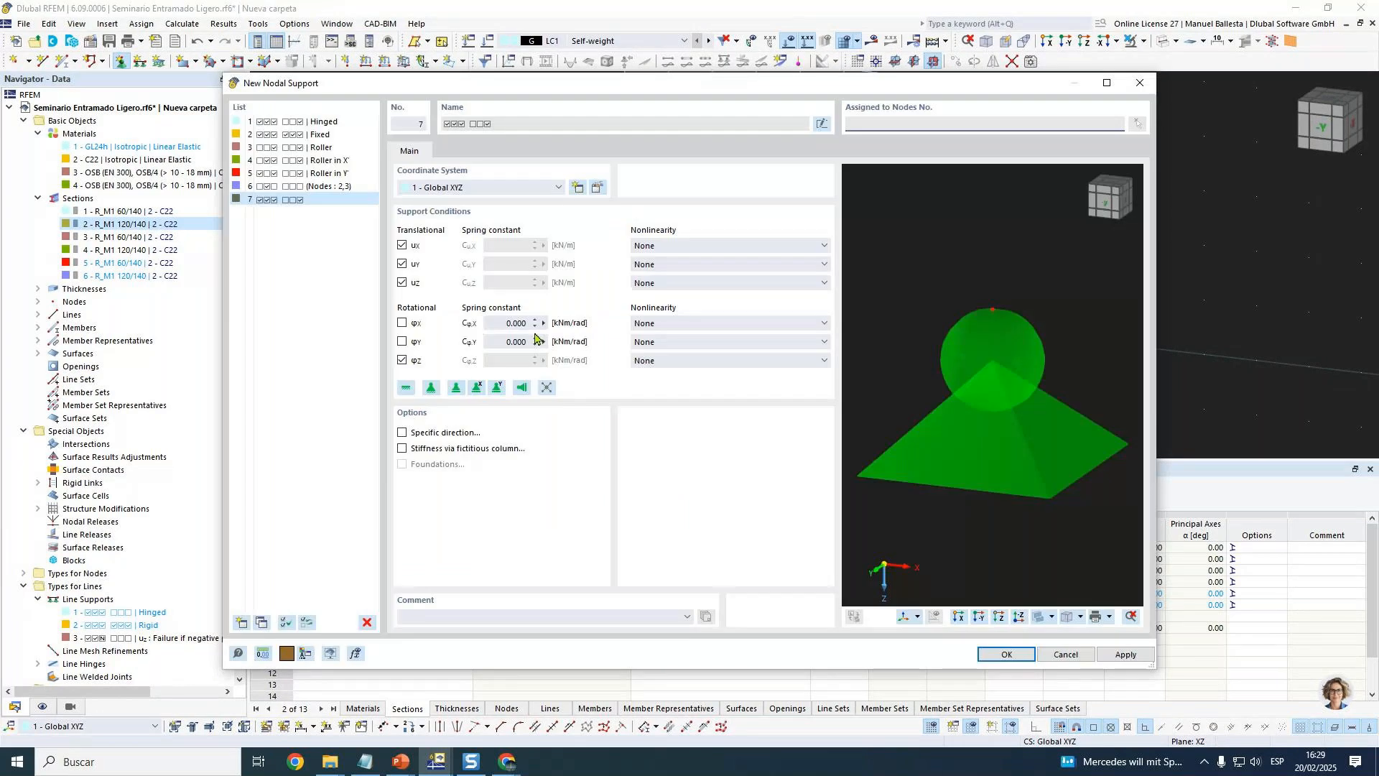
click(402, 245)
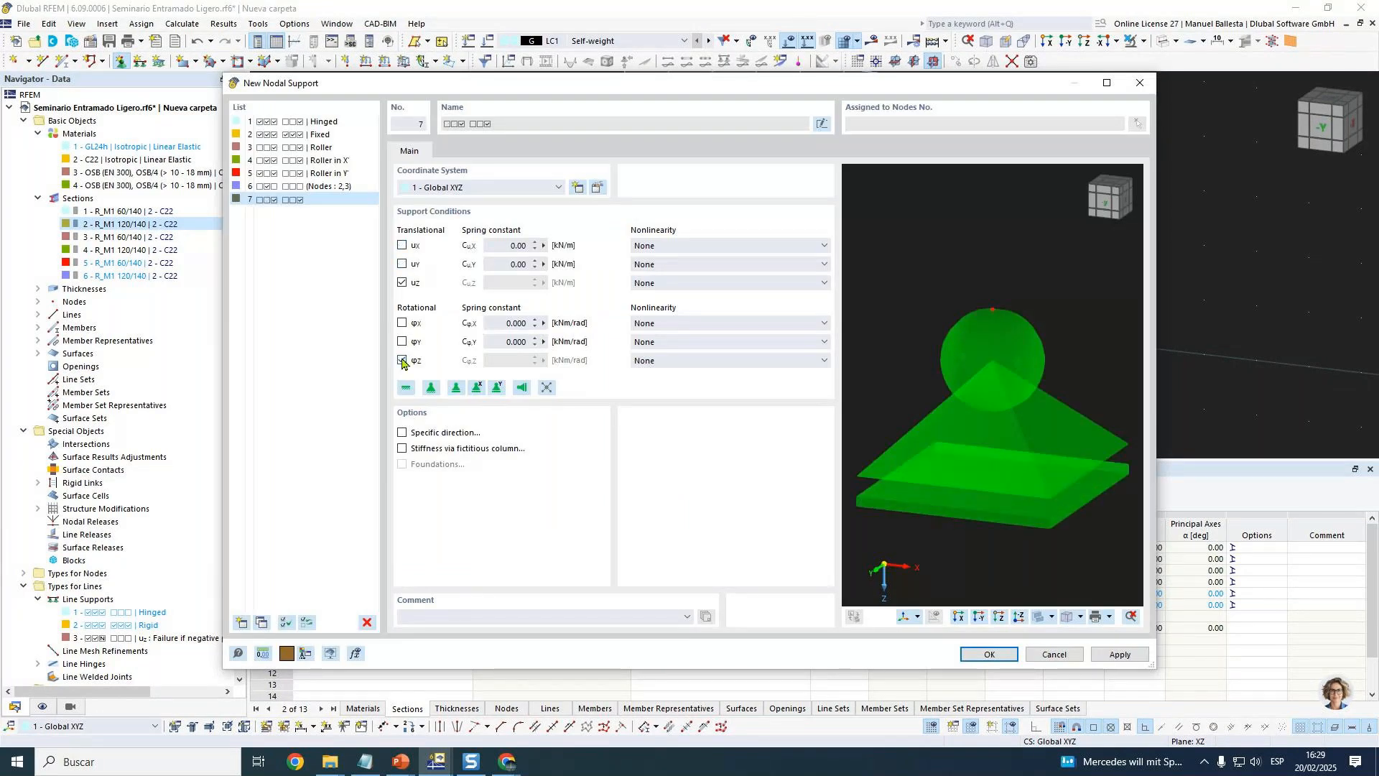
click(402, 359)
click(403, 282)
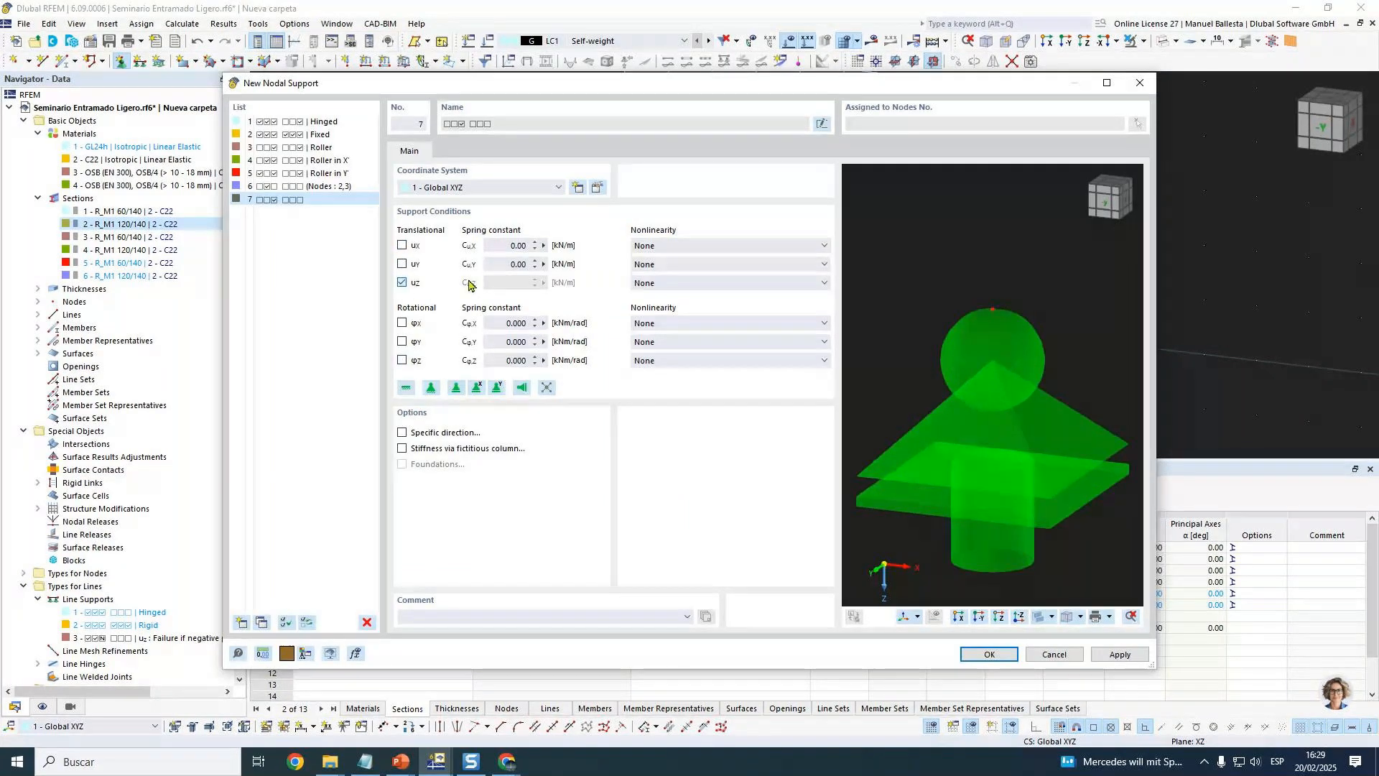
click(499, 287)
text(15000)
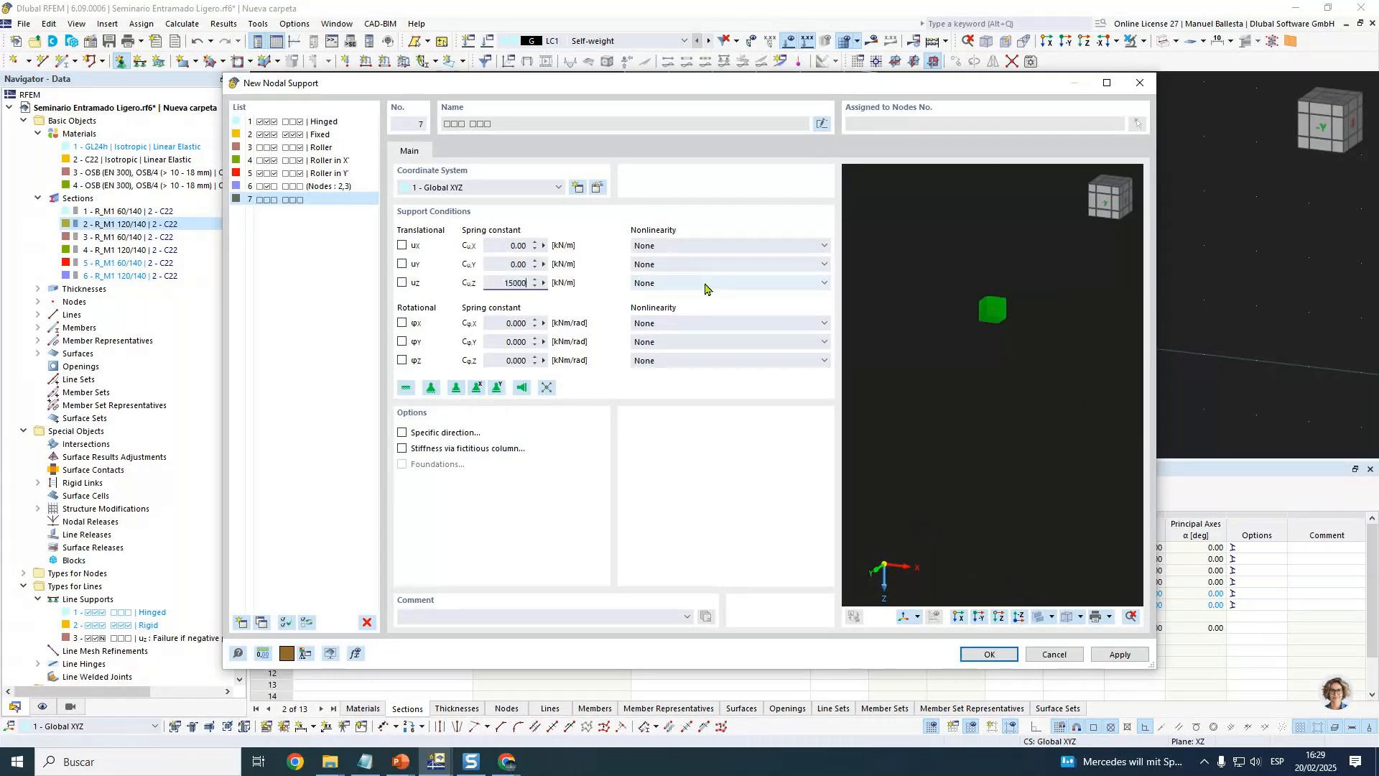
click(988, 654)
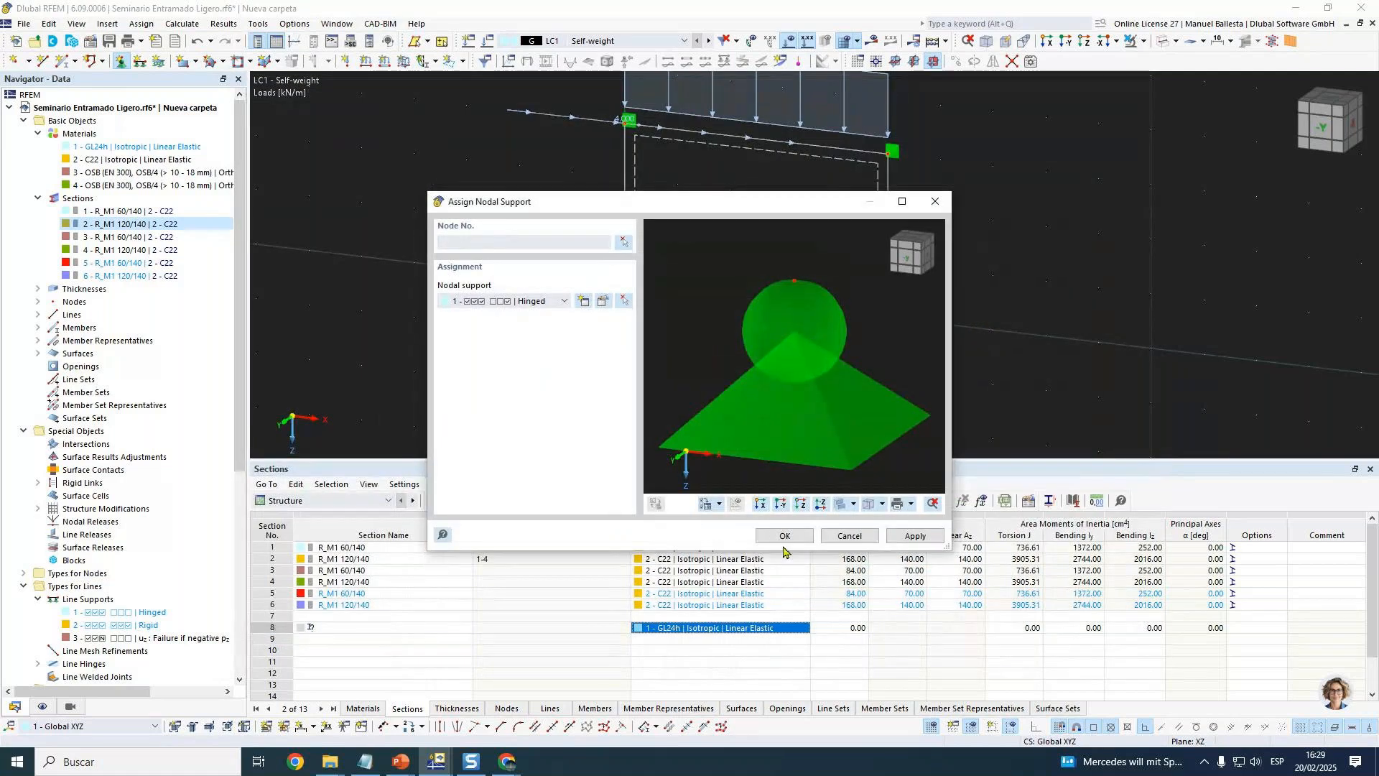
Assign the 15000 kN/m spring support to the two bottom corner nodes of the wall.
click(624, 243)
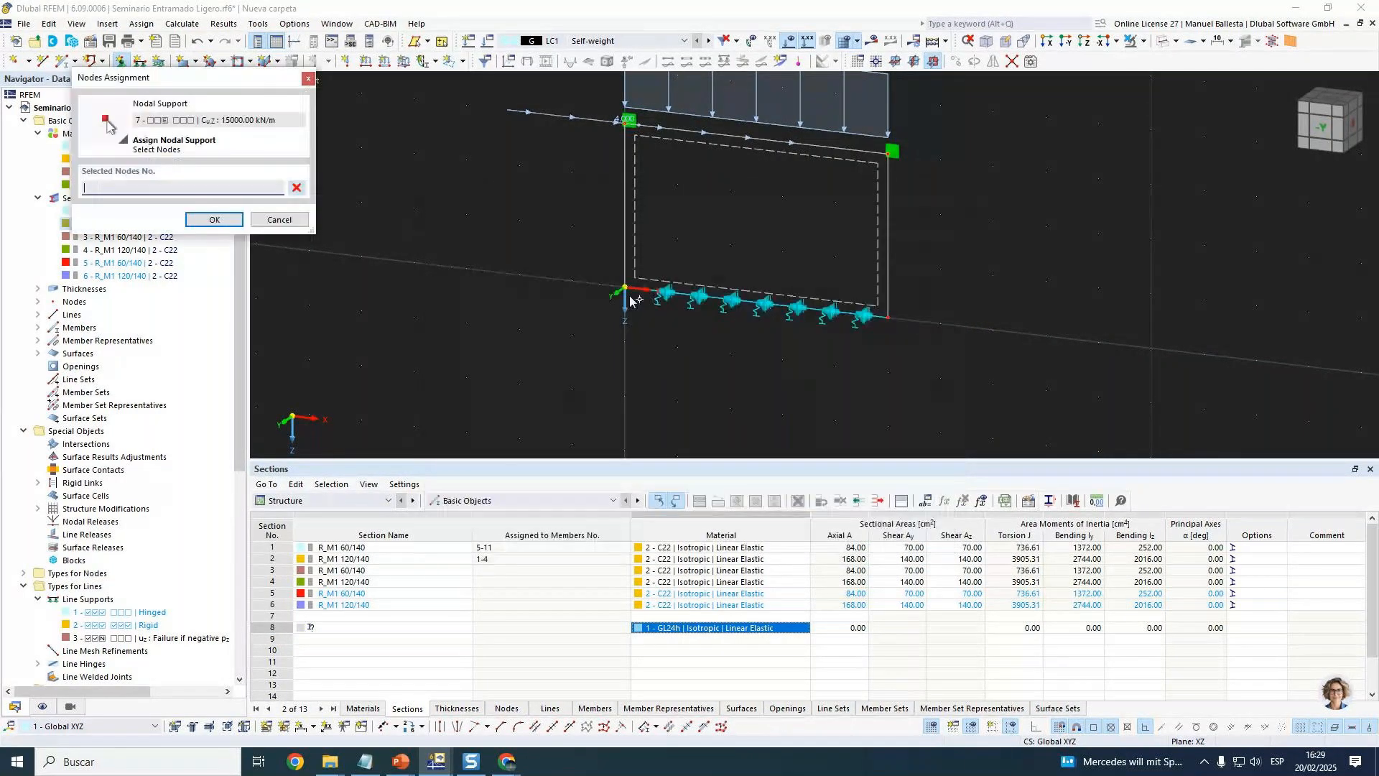
click(625, 288)
click(889, 322)
key(Return)
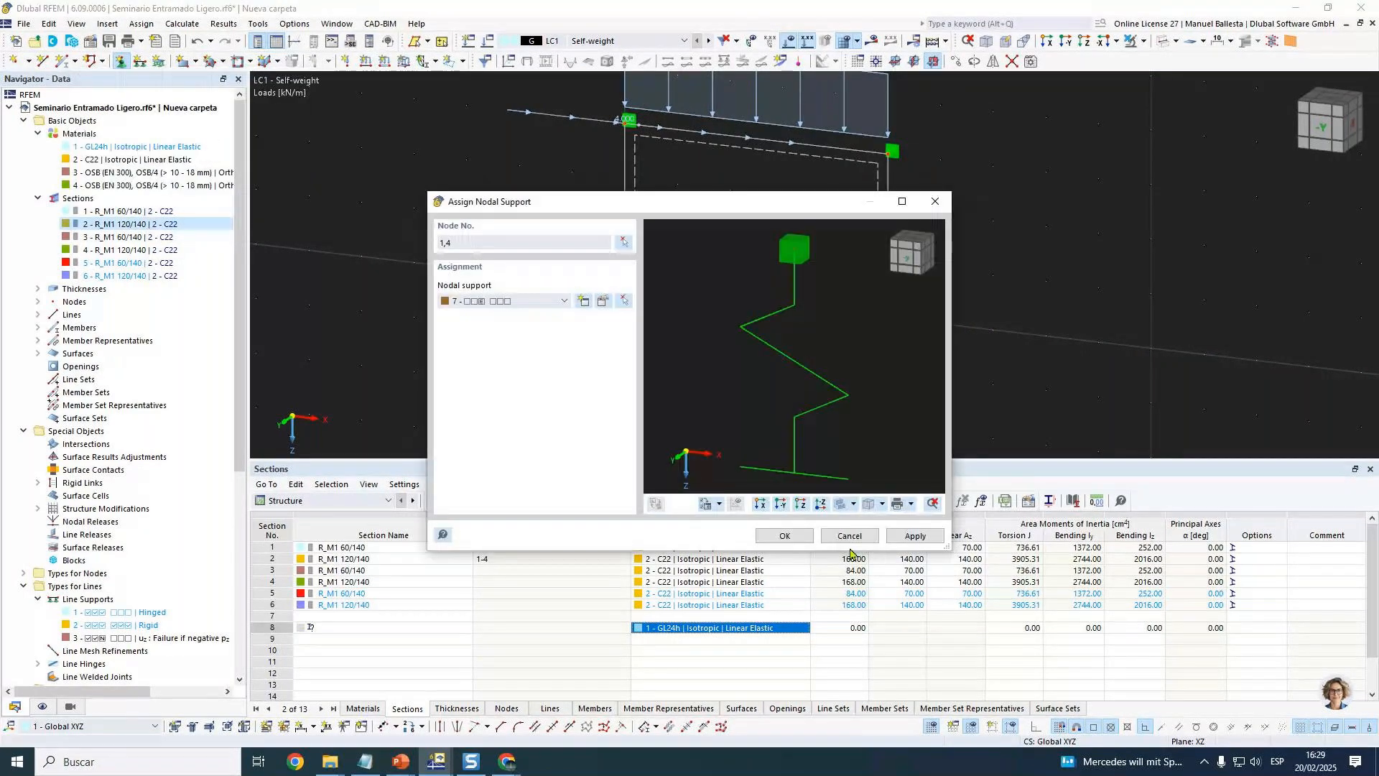
click(782, 535)
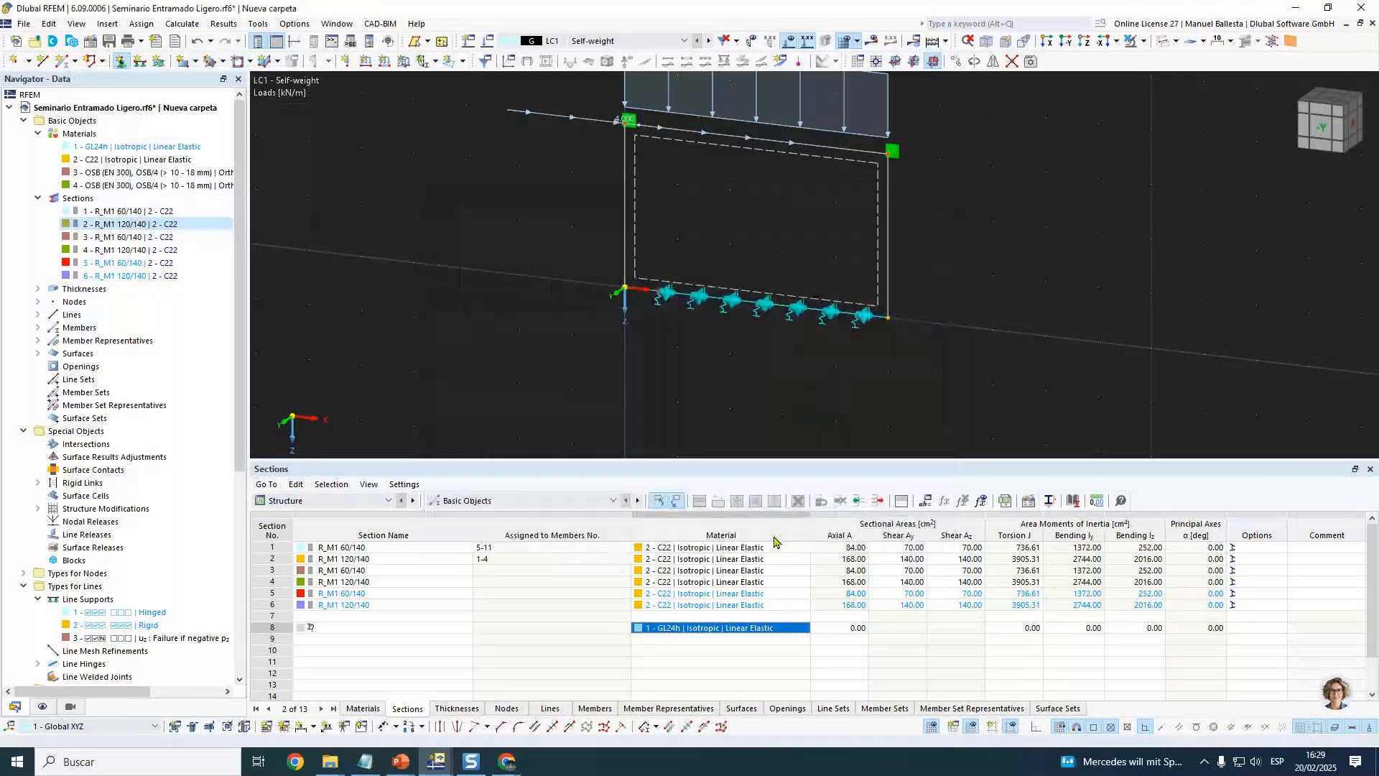
Calculate load case LC1 with the modified supports and show the results in a front view of the wall.
click(1320, 129)
middle_drag(1190, 236, 1083, 215)
click(874, 43)
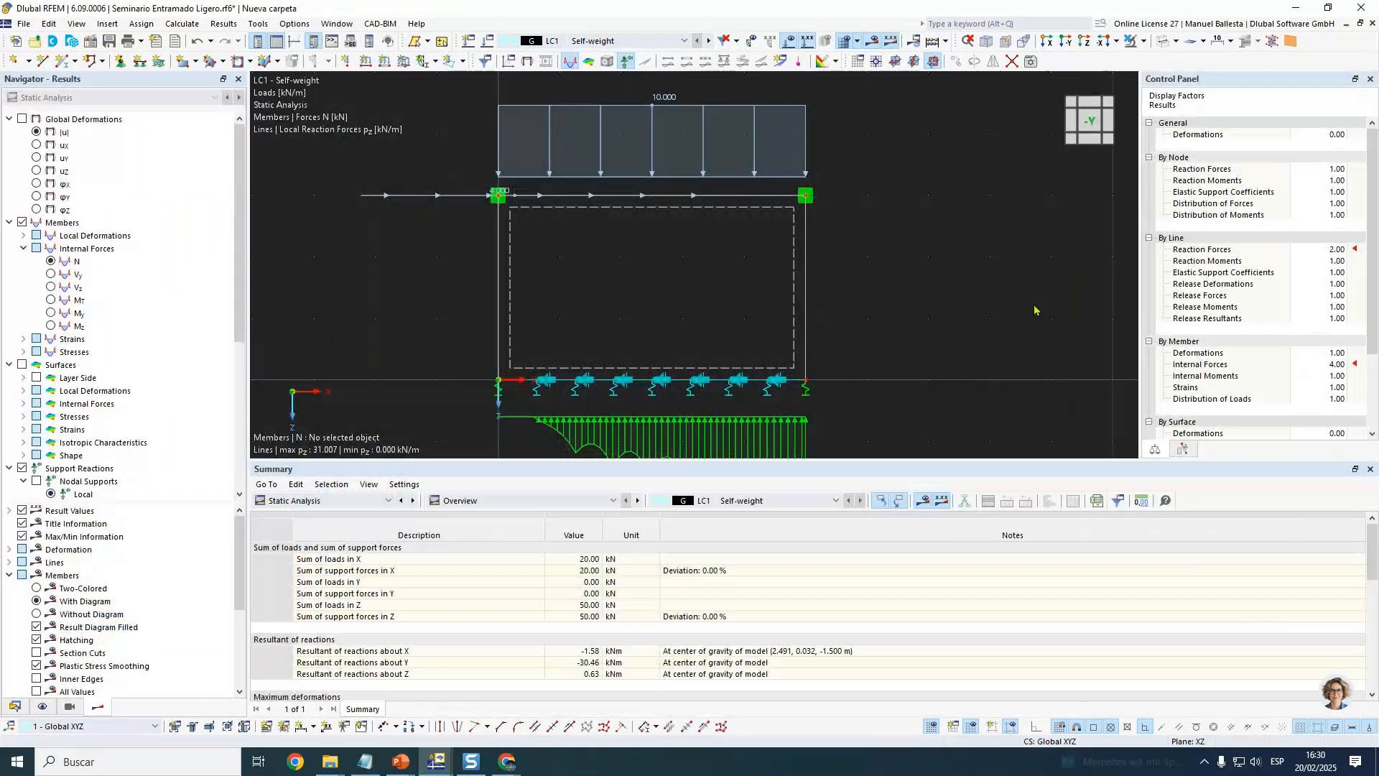
Set the line reaction forces display factor to 1.75 and display the nodal support reactions at the wall's base corners.
scroll(706, 368, down, 2)
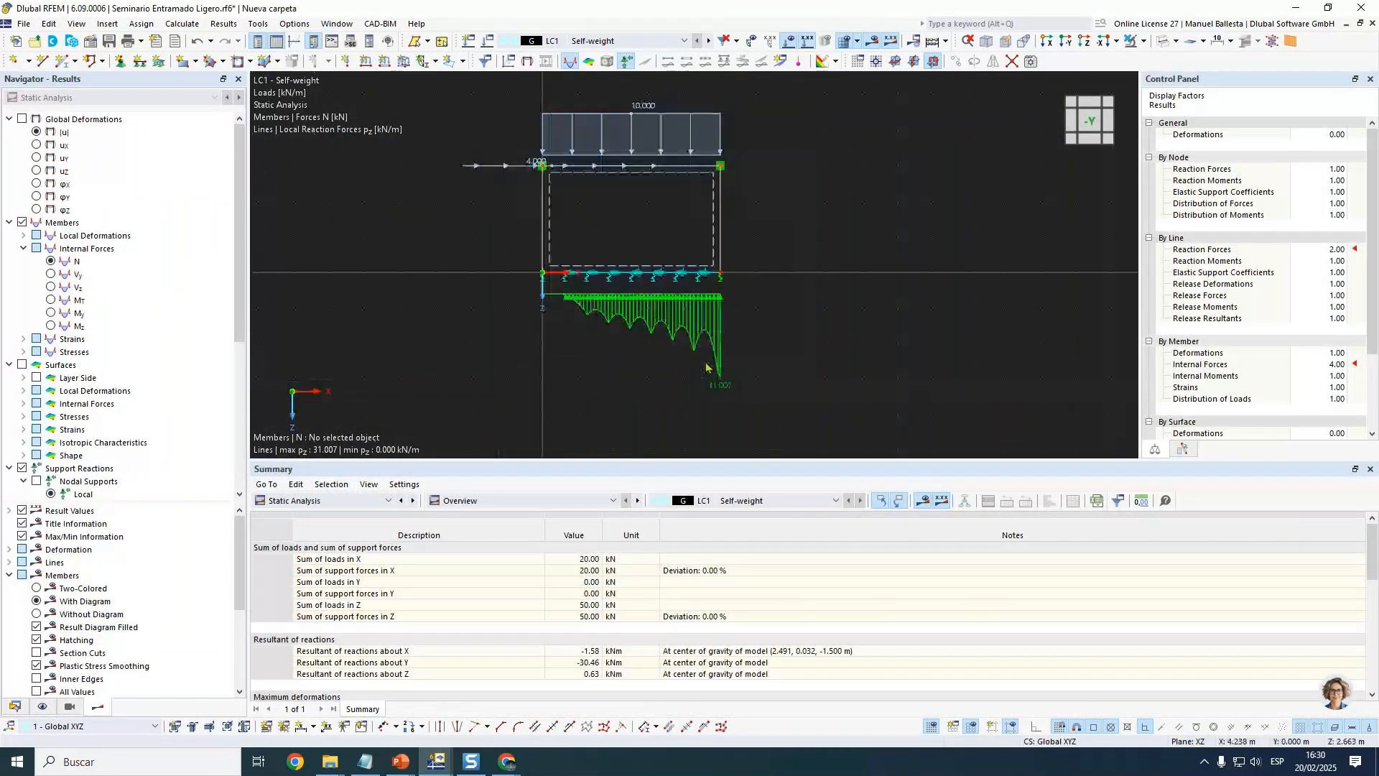
click(1317, 249)
scroll(1317, 251, down, 1)
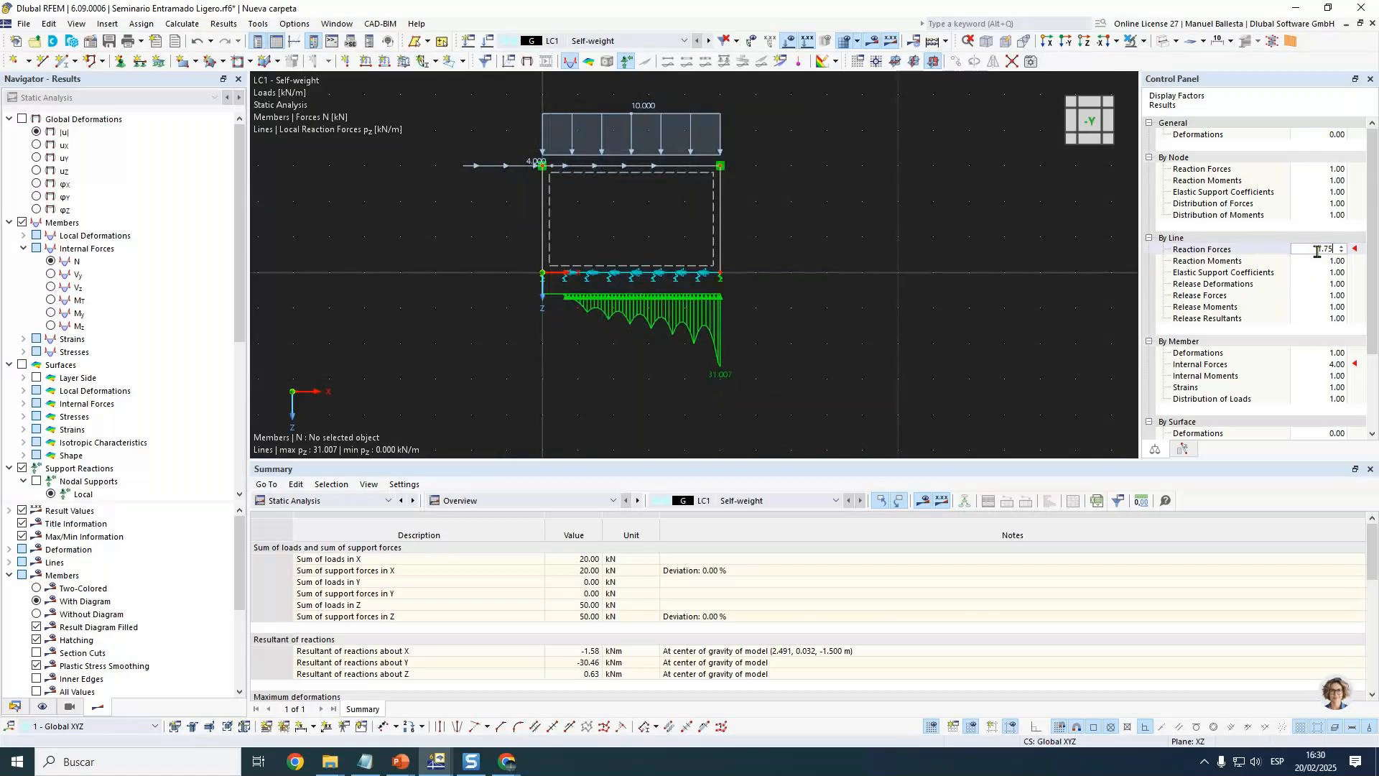
click(36, 481)
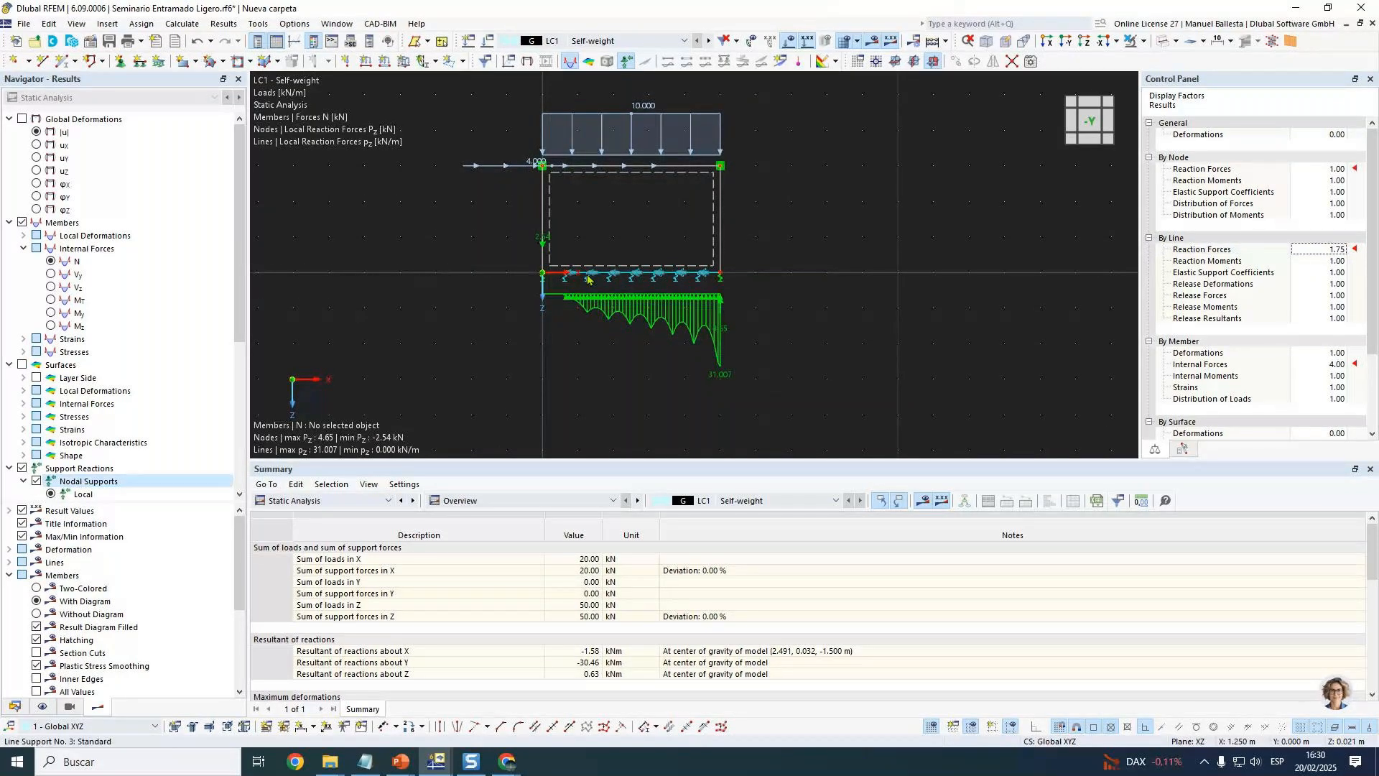
ctrl+middle_drag(521, 305, 550, 304)
scroll(542, 255, up, 5)
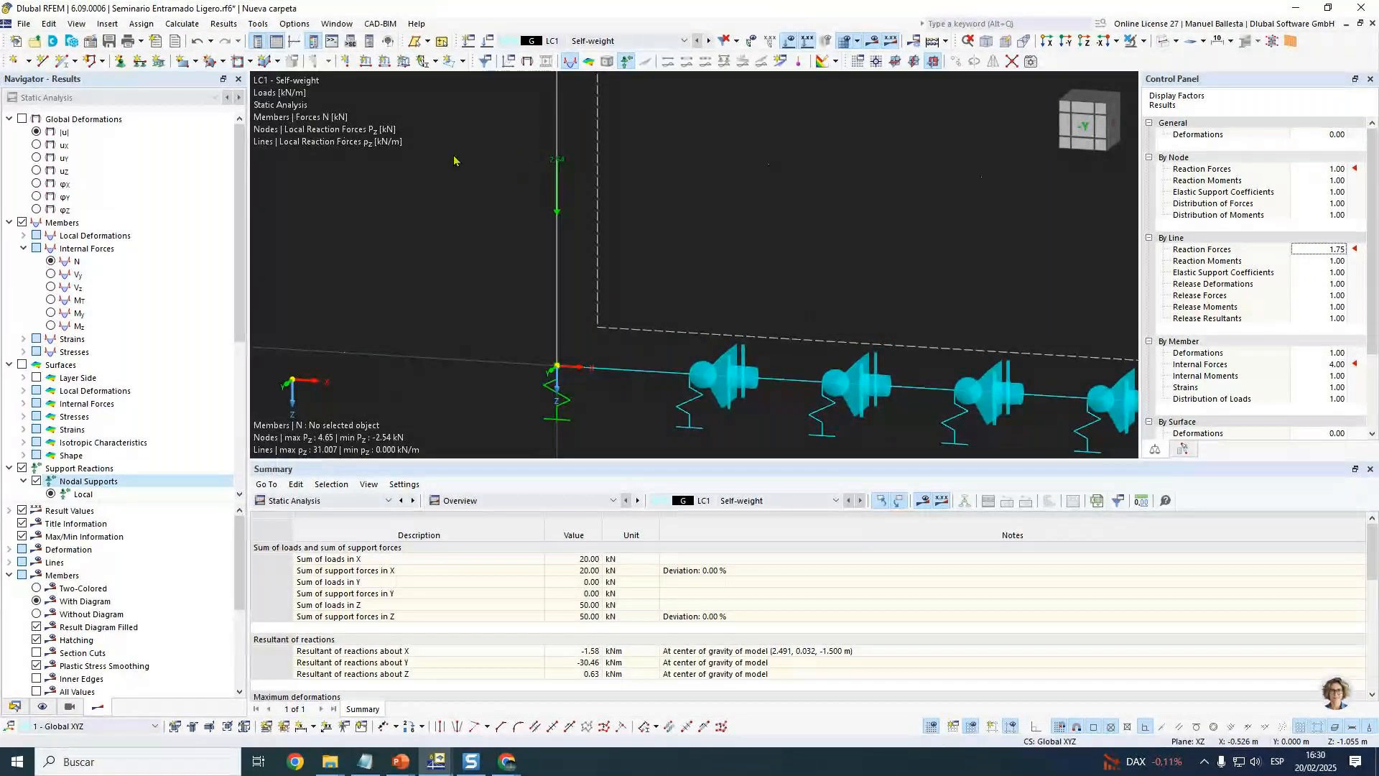
scroll(664, 212, down, 6)
Set the horizontal line load along the wall's upper edge to 8 kN/m, accepting the deletion of results.
double_click(571, 179)
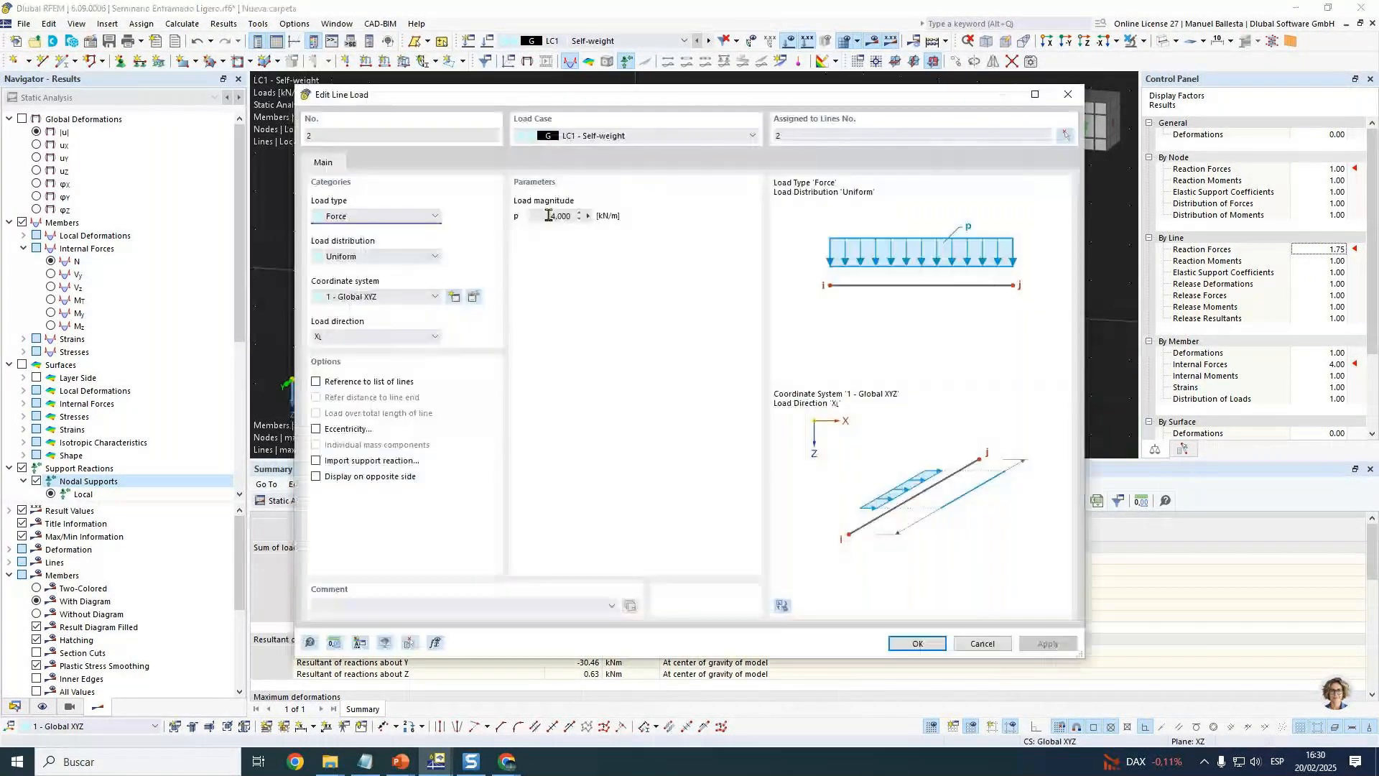
click(553, 218)
key(BackSpace)
text(8)
click(913, 648)
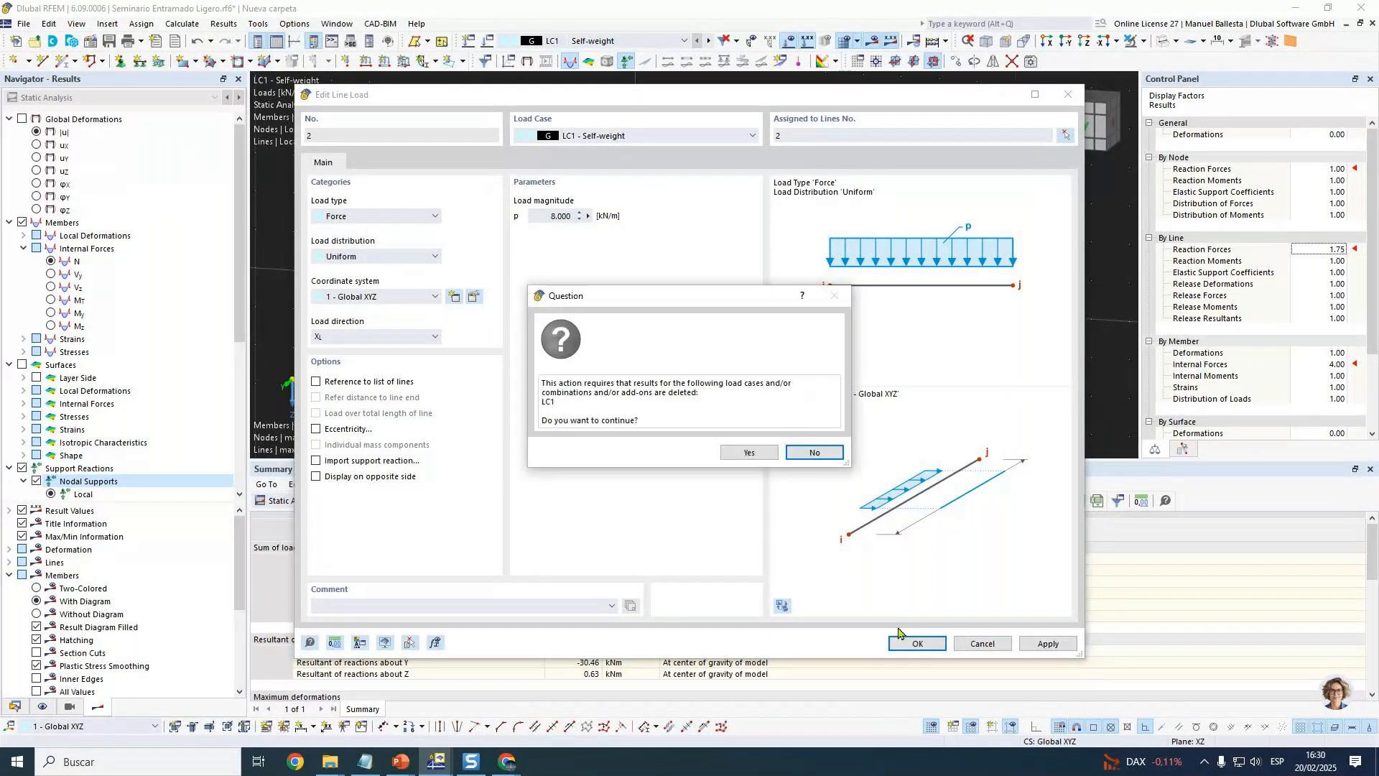
click(749, 451)
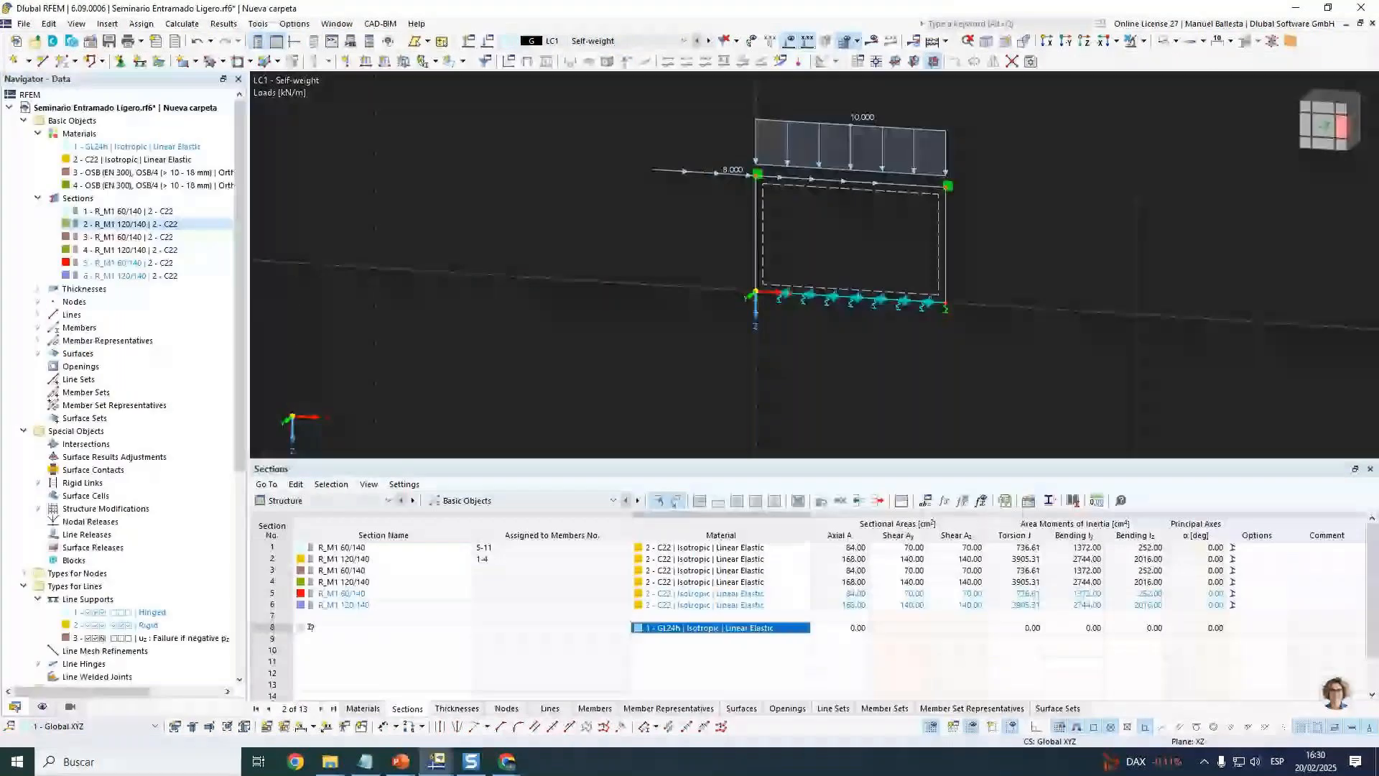
Recalculate LC1 with the changed horizontal load and turn on the global deformations |u| for the wall.
click(1328, 133)
middle_drag(905, 320, 791, 296)
click(871, 40)
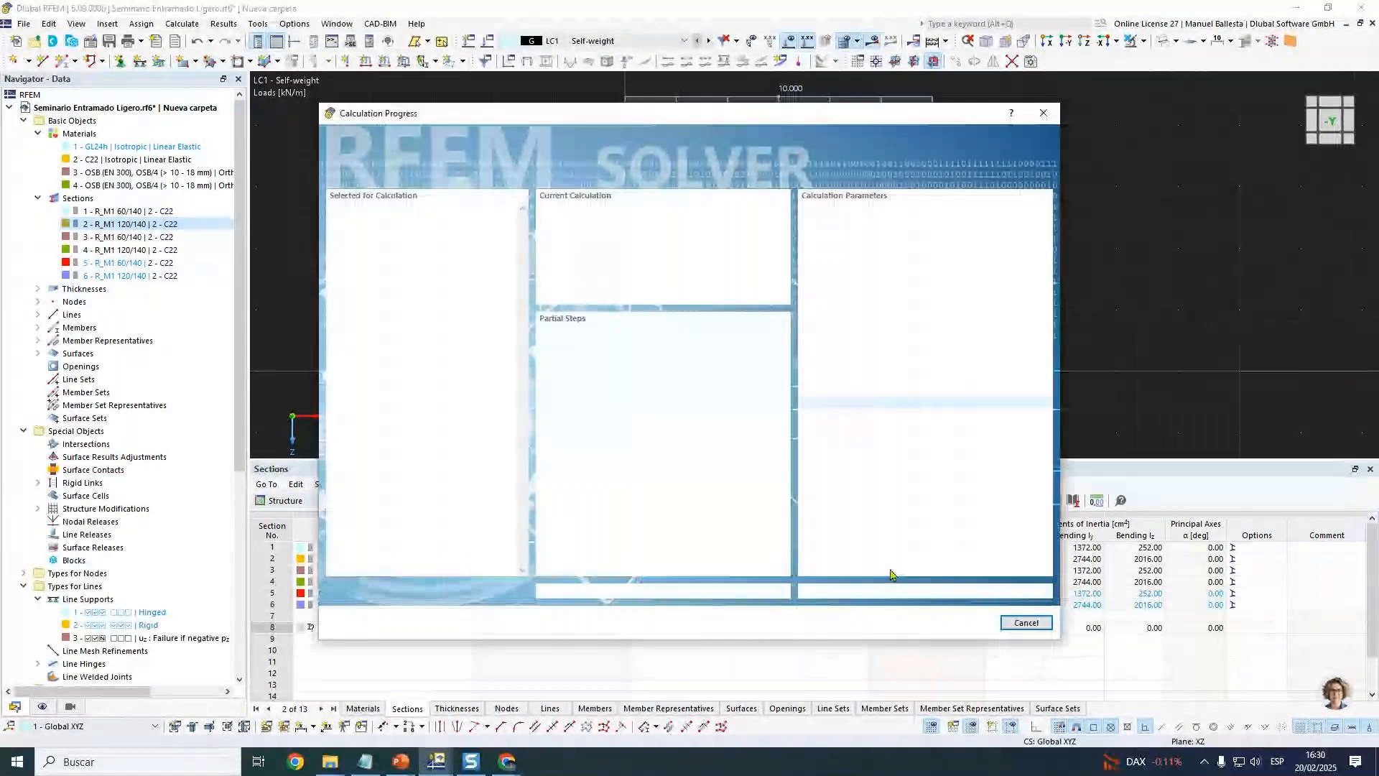
drag(902, 119, 464, 311)
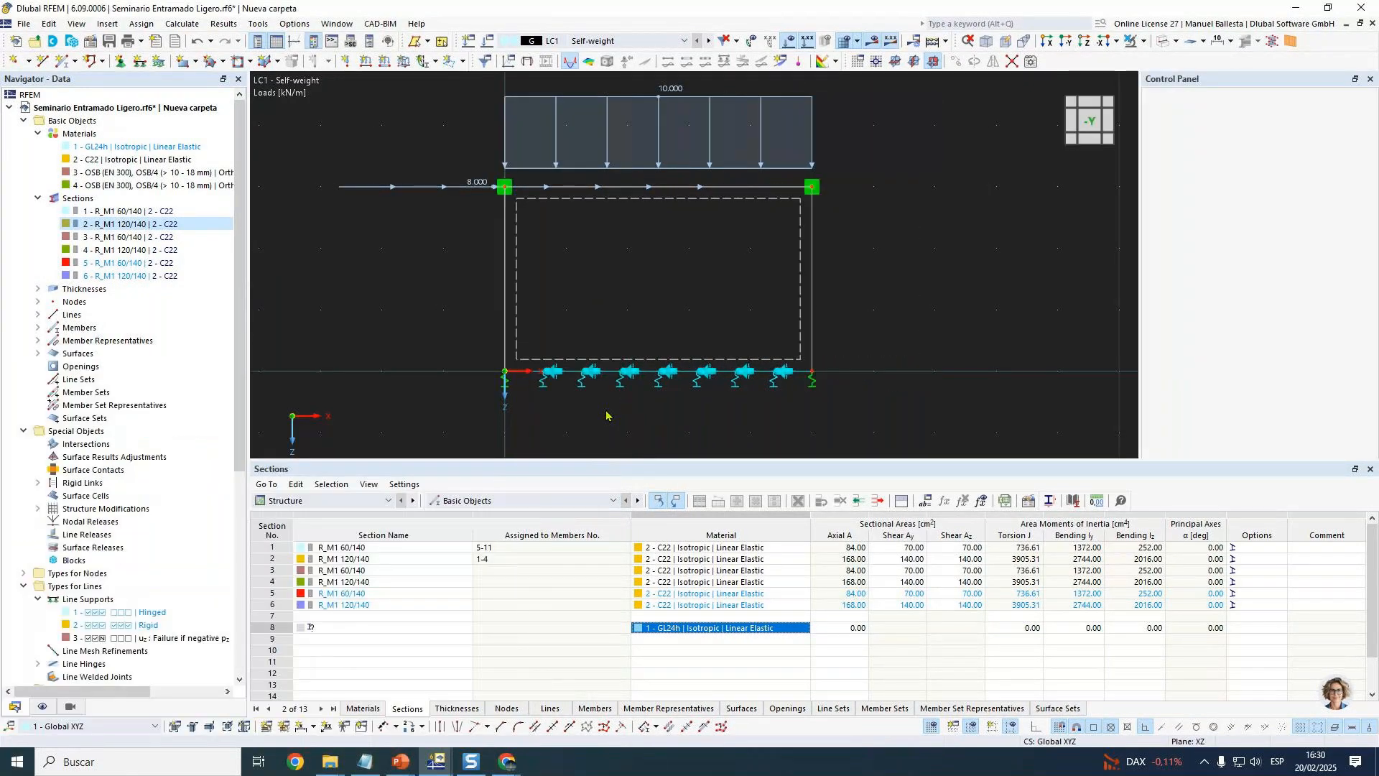
middle_drag(715, 283, 708, 240)
click(21, 120)
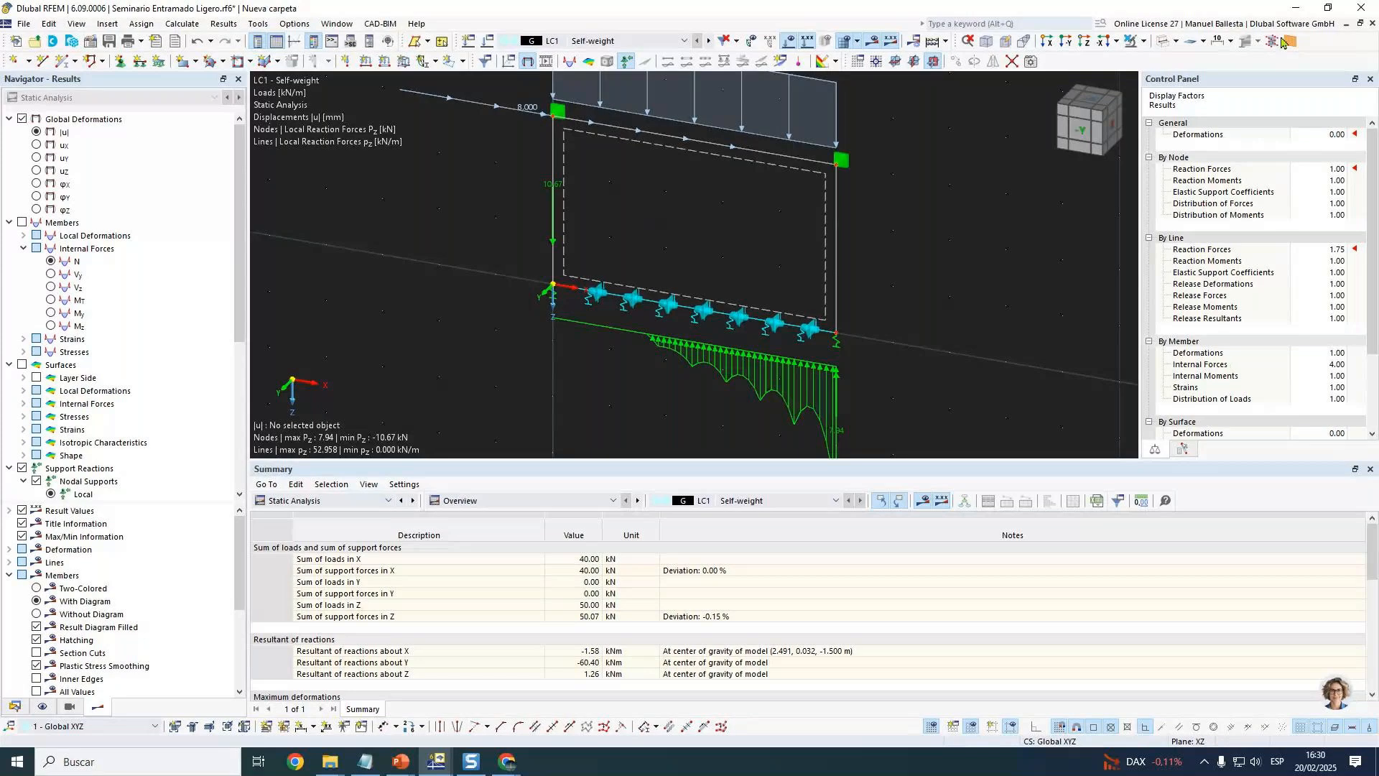
Set the global deformations display factor to 512 and examine the deformed wall in front and tilted views.
click(1081, 132)
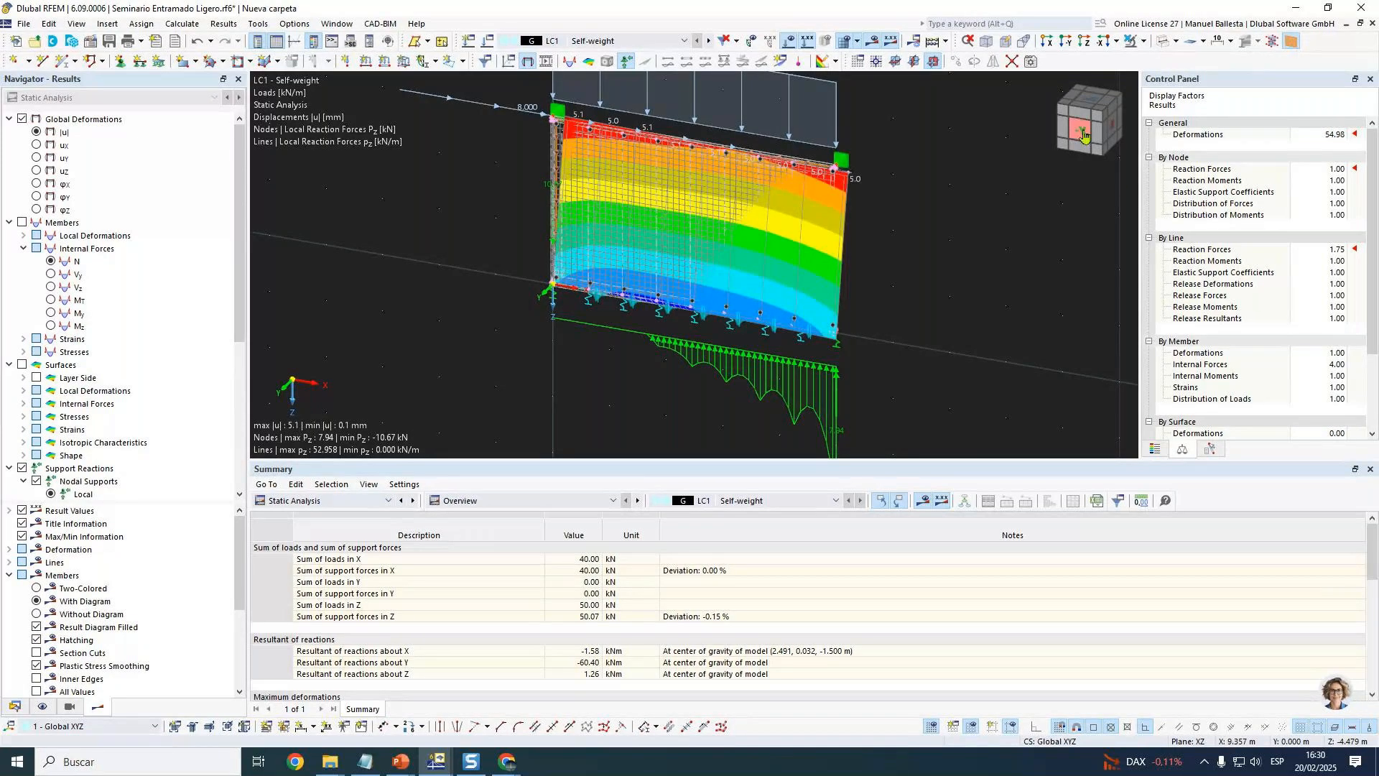
click(1334, 134)
scroll(1333, 134, up, 2)
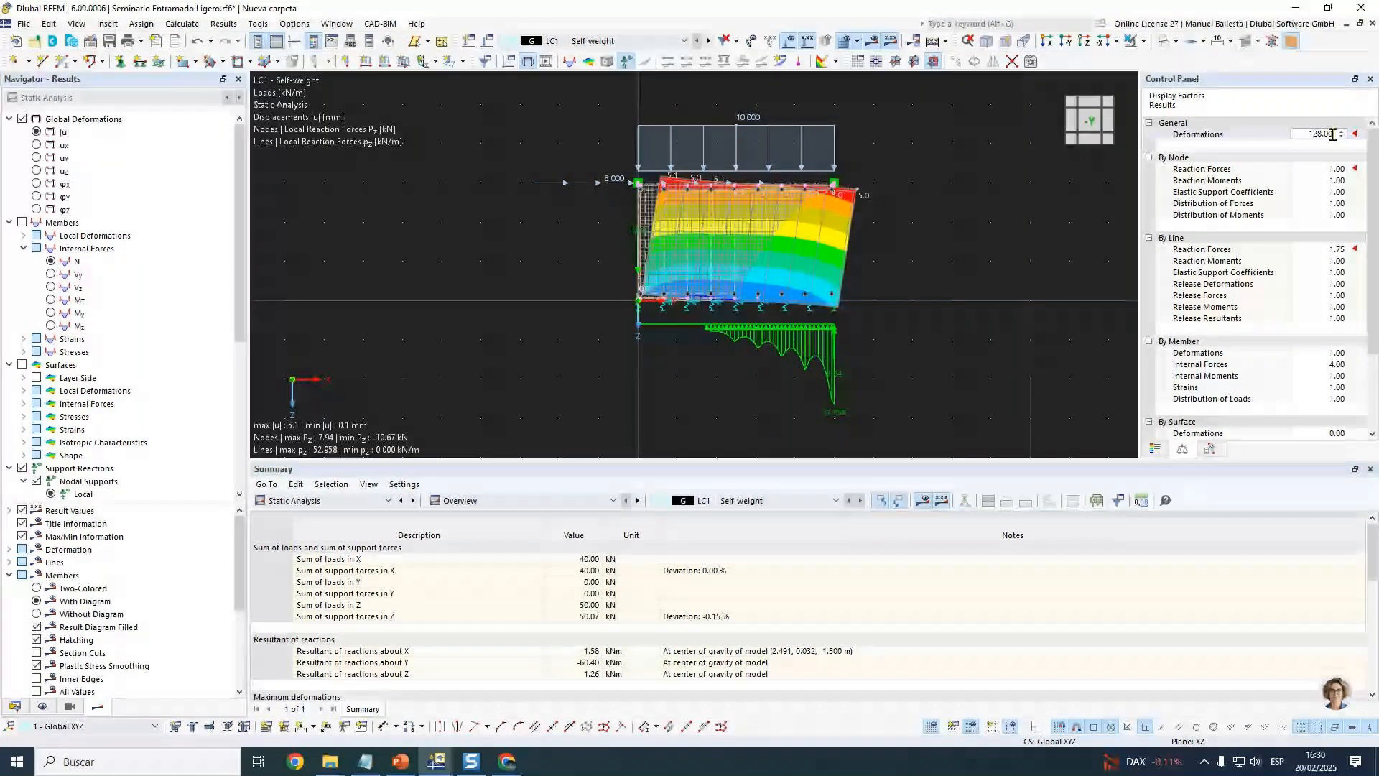
scroll(1333, 135, up, 2)
scroll(718, 352, up, 3)
middle_drag(788, 240, 607, 249)
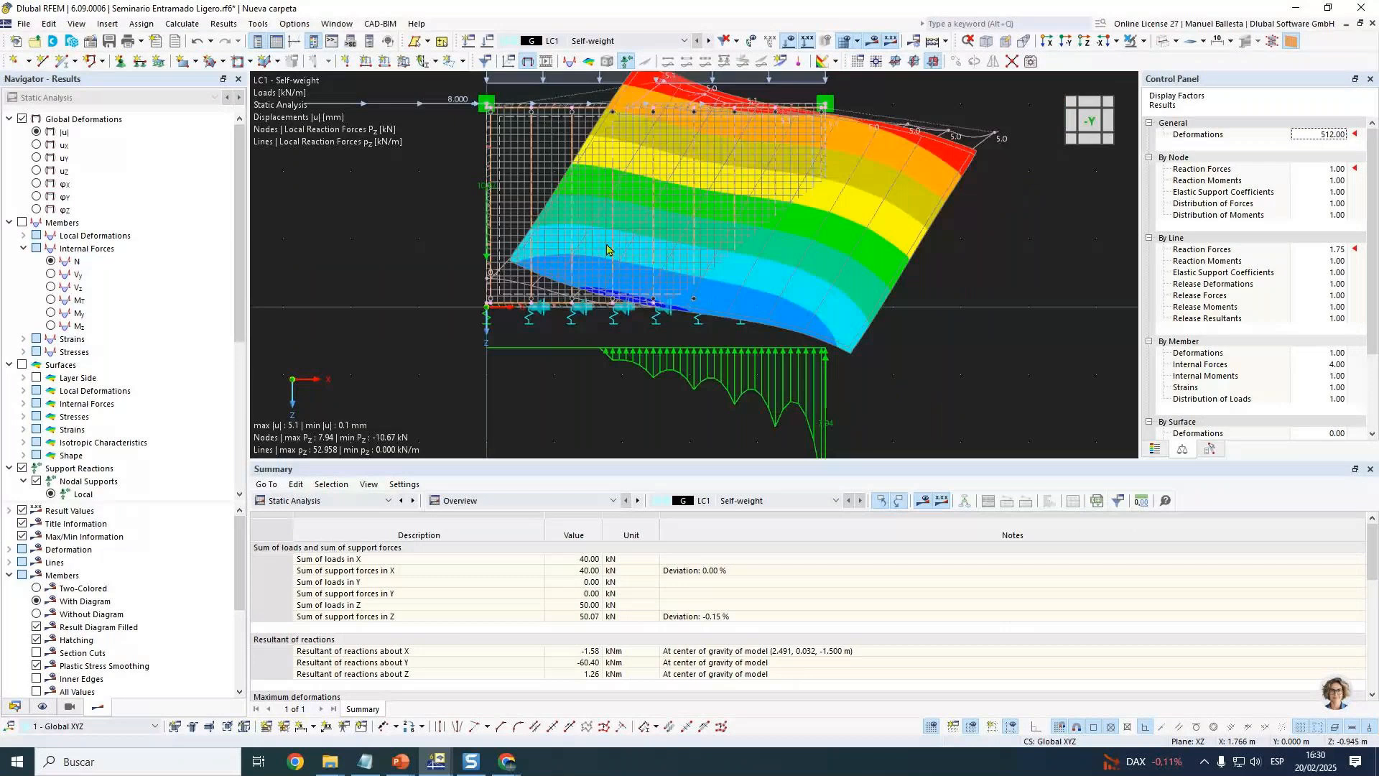
scroll(743, 293, down, 3)
ctrl+middle_drag(929, 246, 860, 200)
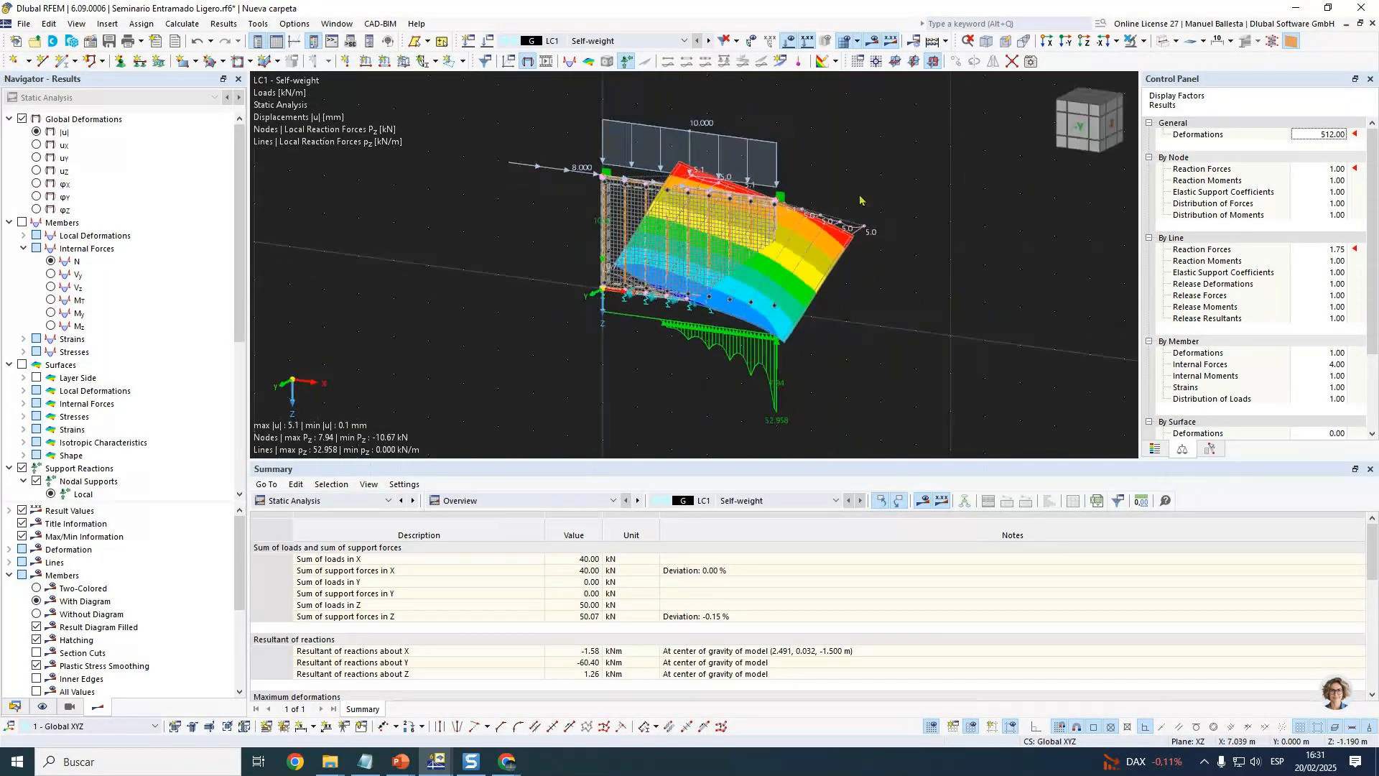
Hide the results and the panel's generated members, and draw a rectangular opening at mid-height inside the wall surface.
click(927, 42)
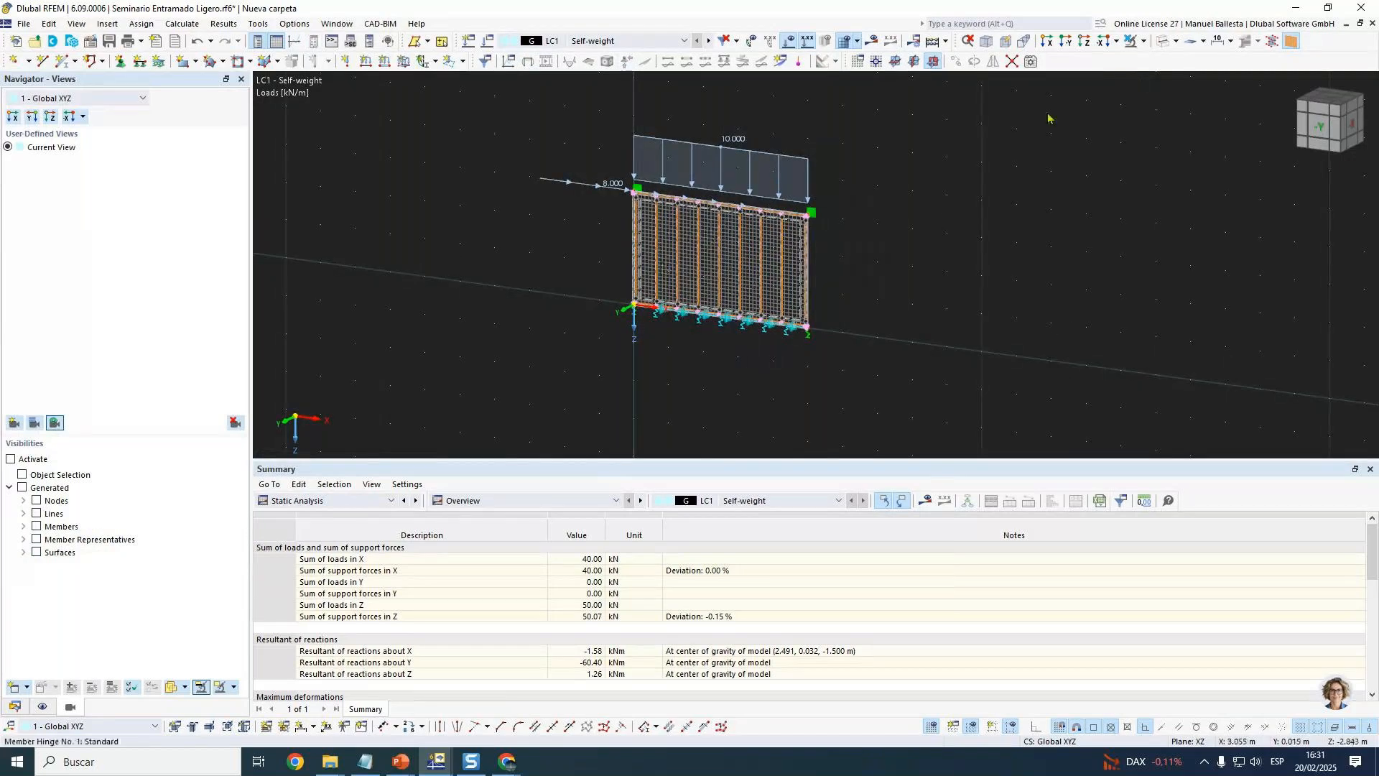
click(1291, 43)
click(1316, 137)
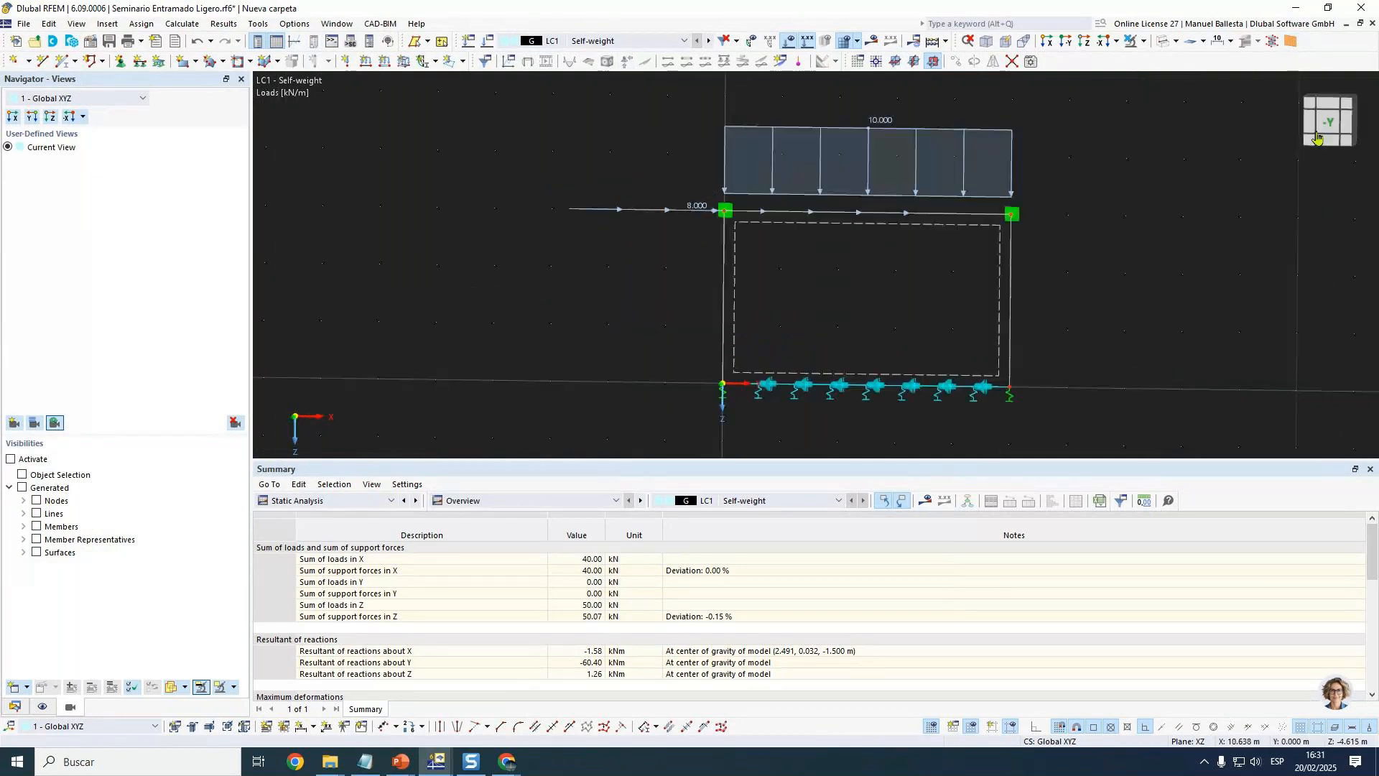
click(250, 61)
click(260, 80)
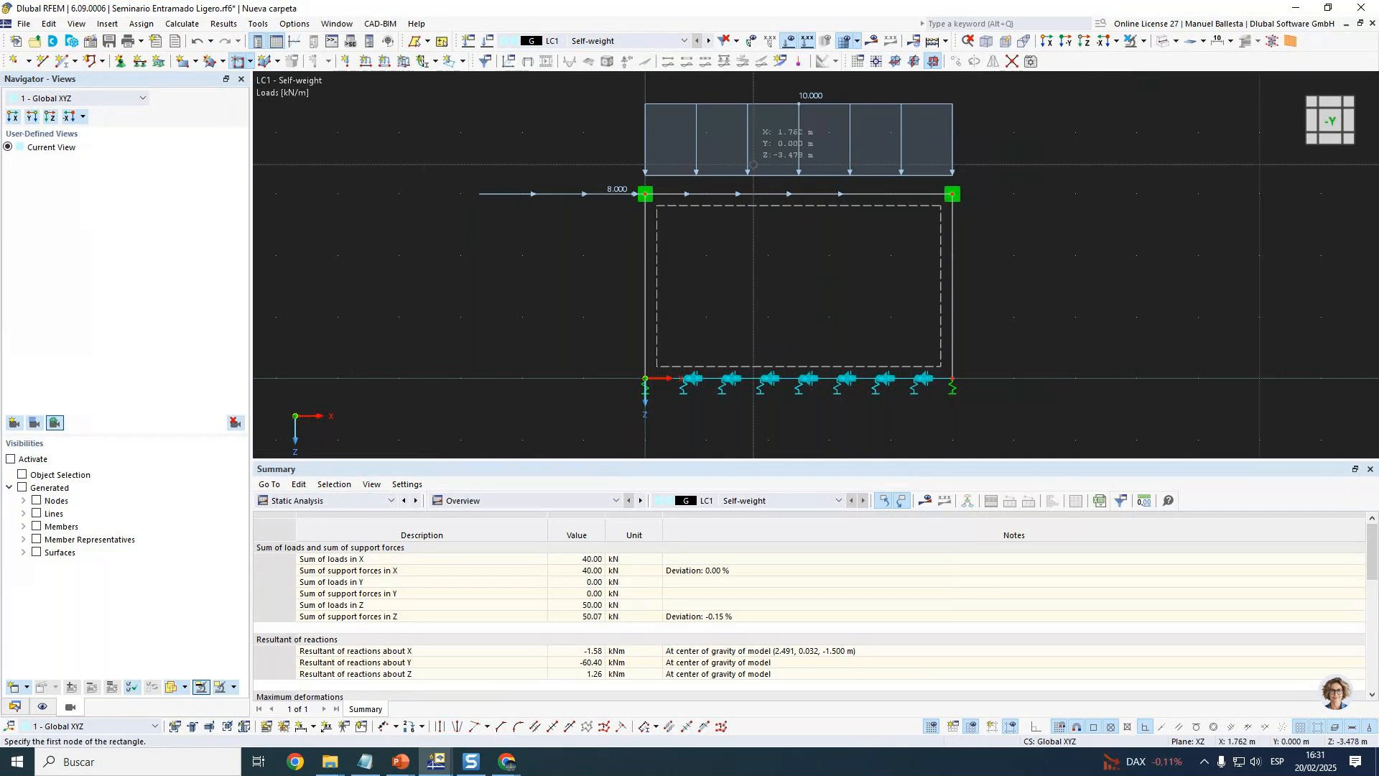
click(768, 255)
click(891, 317)
click(749, 441)
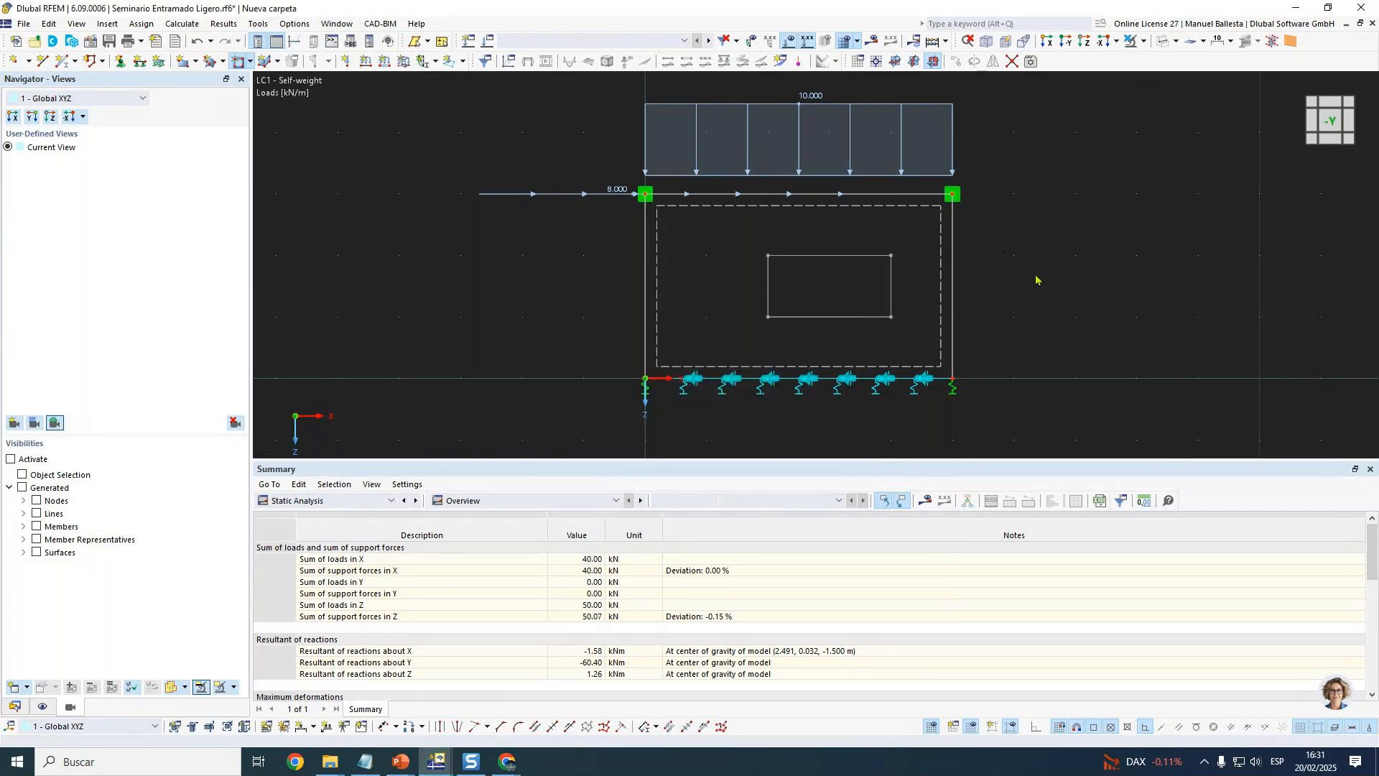
Create surface cells due to openings in surface direction y on the wall surface, ignoring all assertion messages.
ctrl+middle_drag(1084, 257, 701, 316)
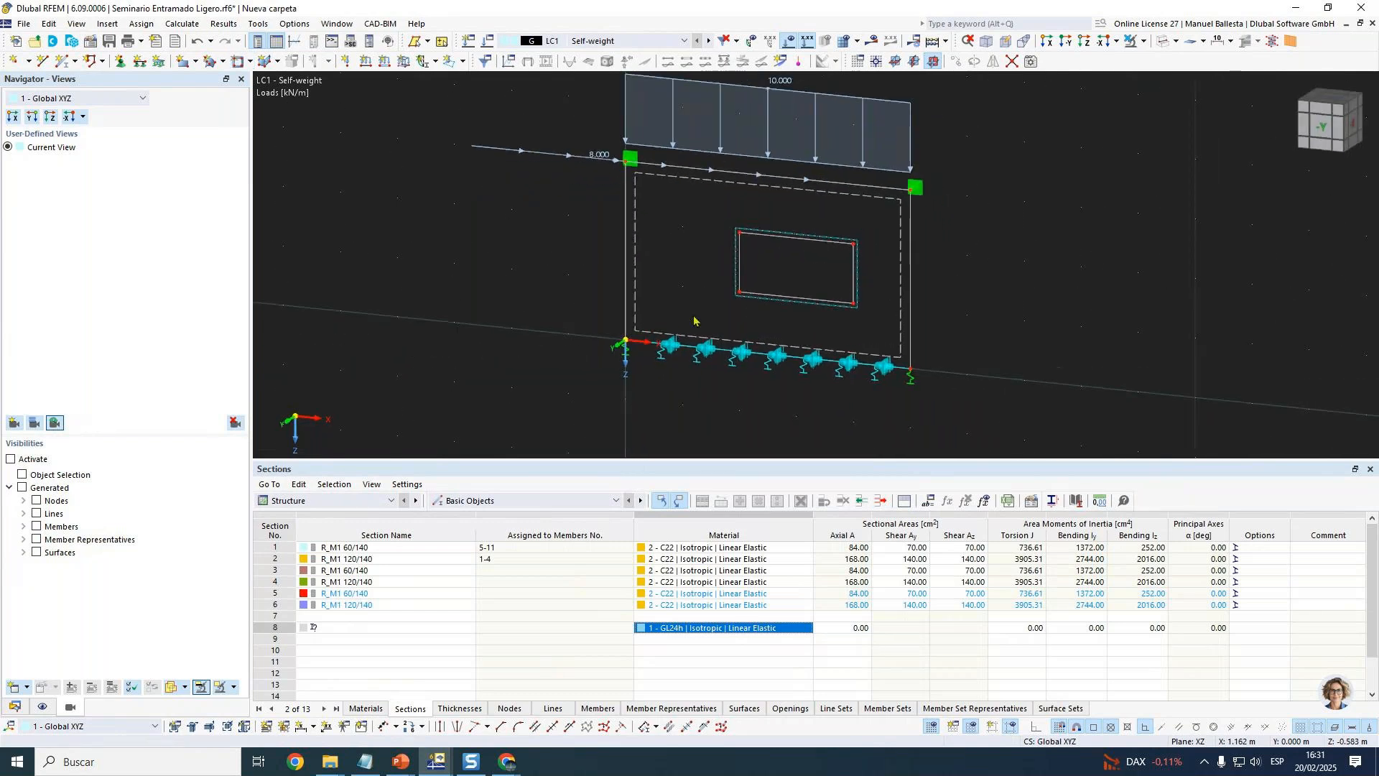
right_click(647, 337)
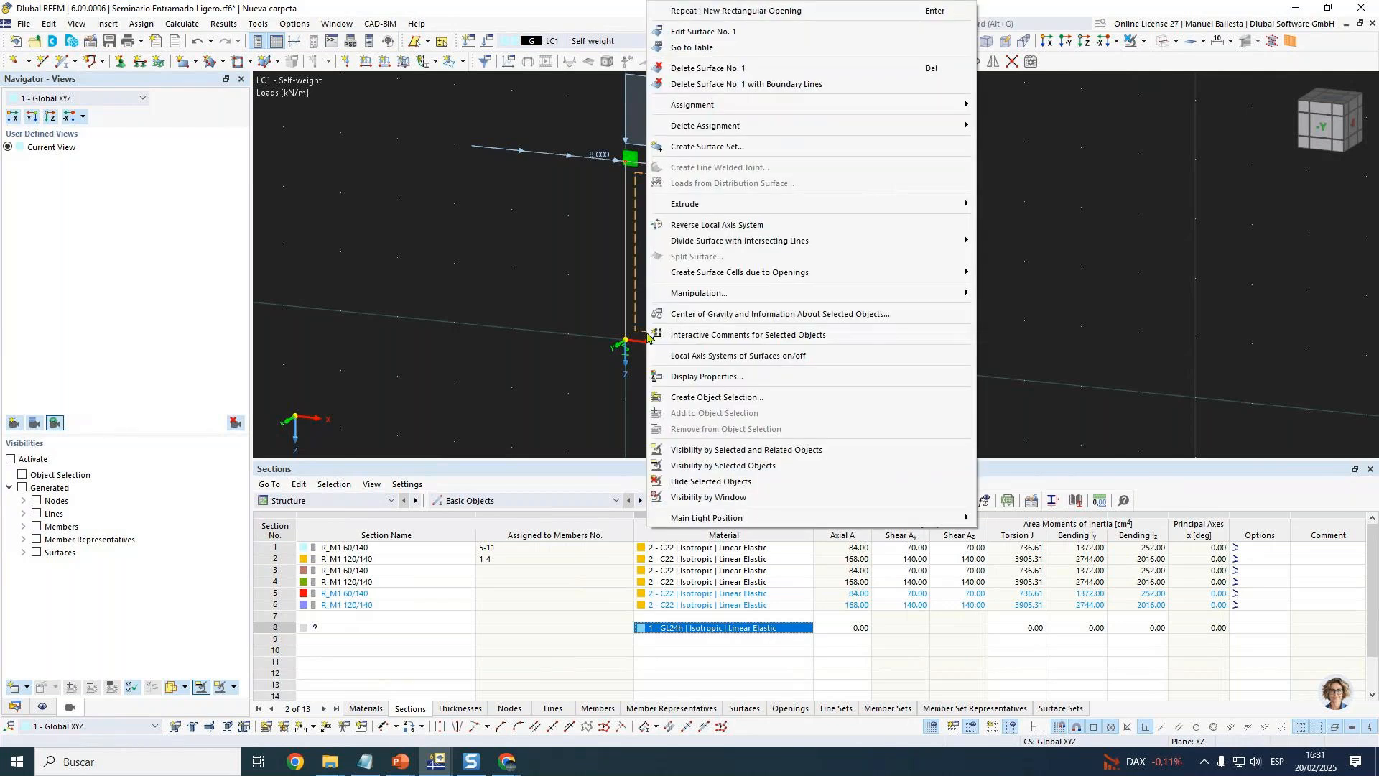
mouse_move(767, 276)
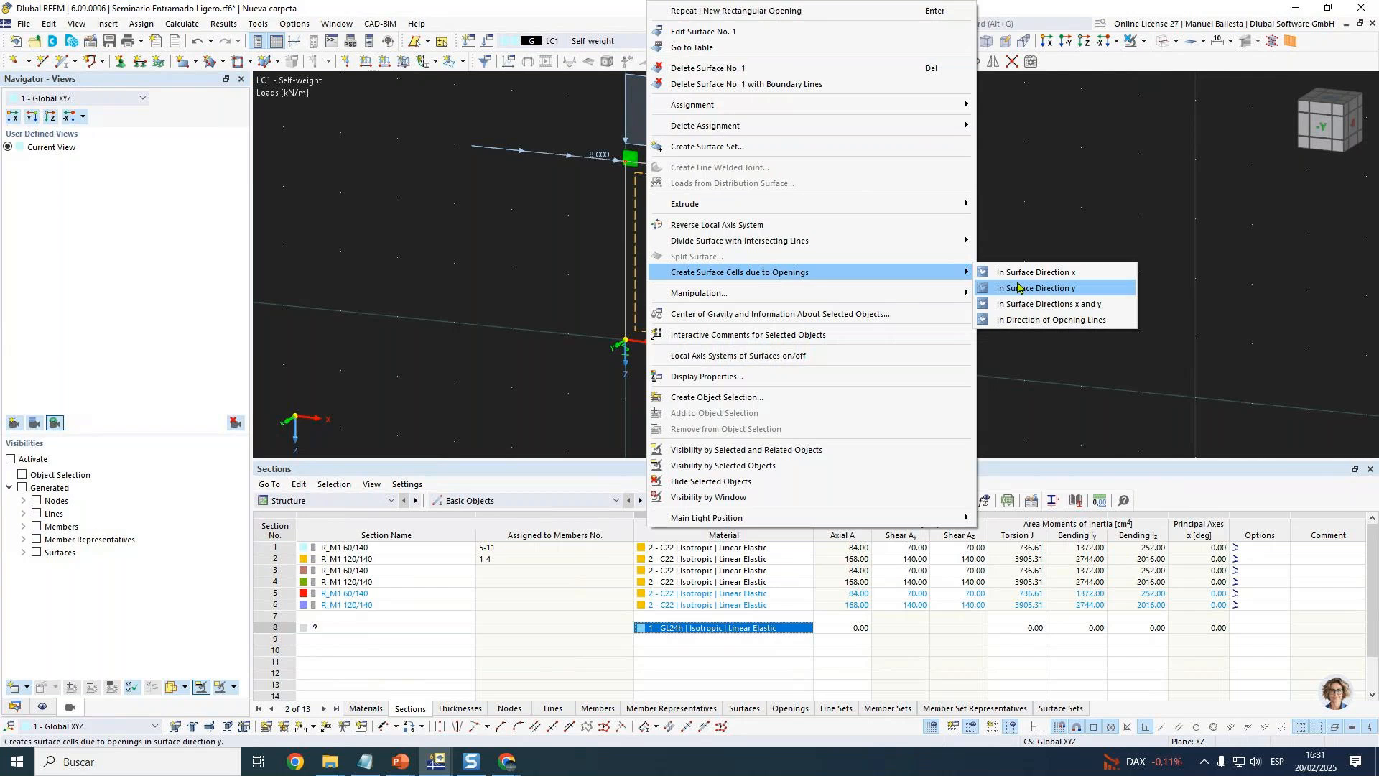
click(1017, 288)
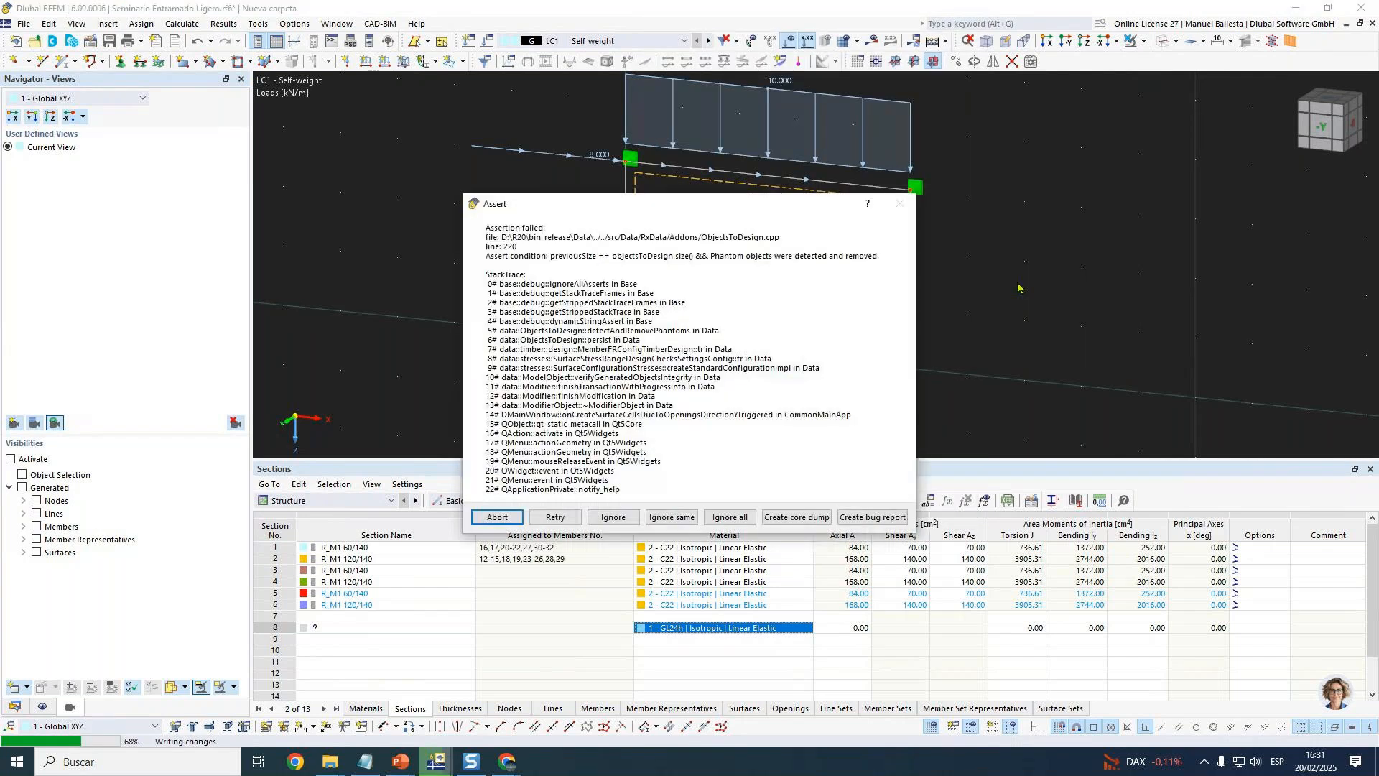
click(730, 517)
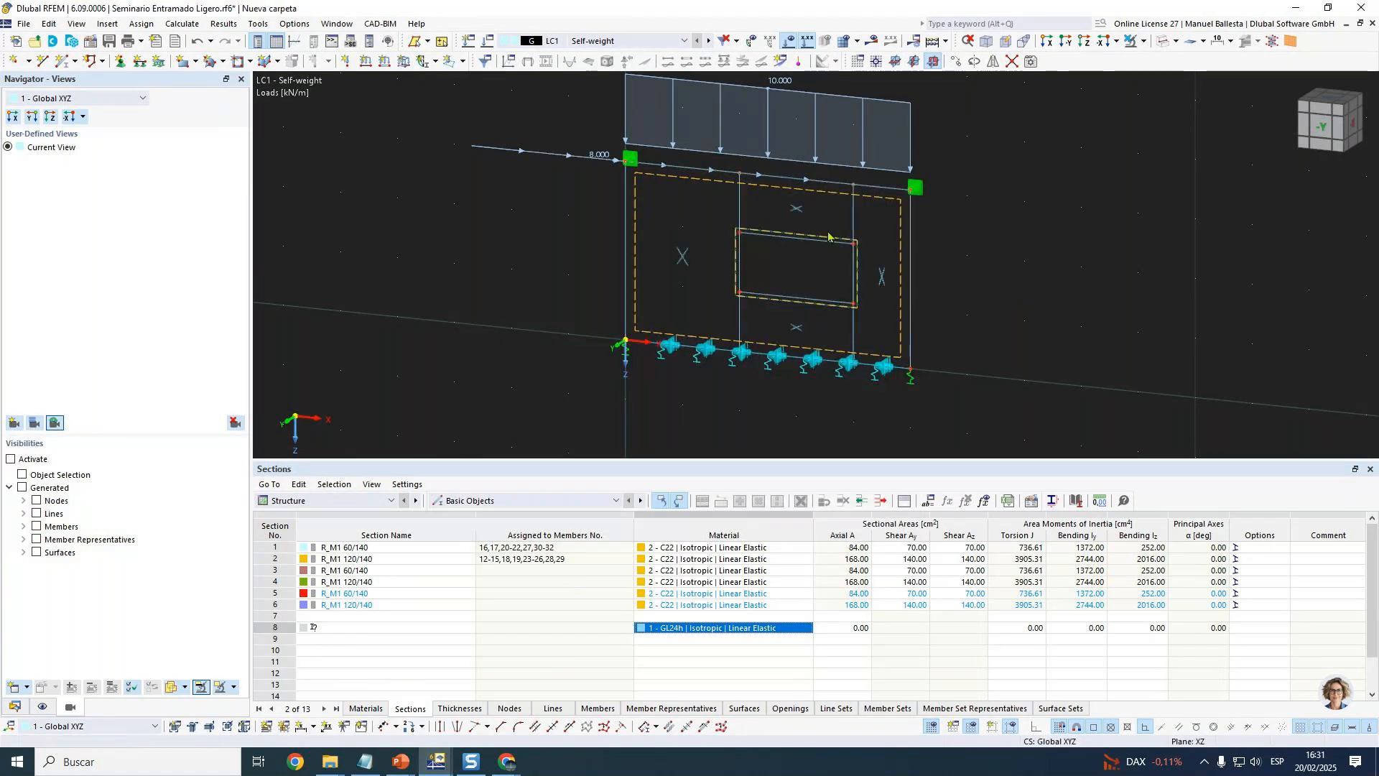
middle_drag(1022, 260, 854, 234)
scroll(728, 221, up, 1)
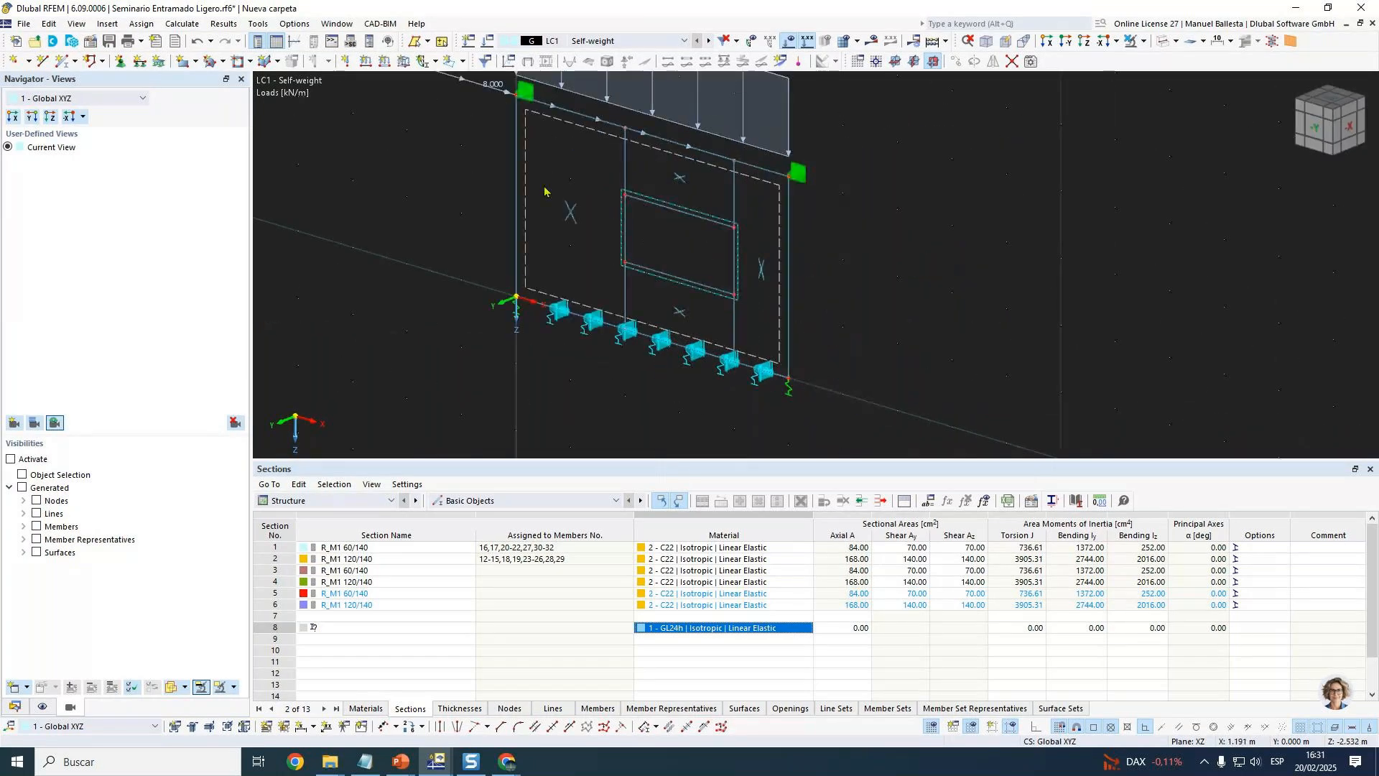
scroll(700, 175, up, 1)
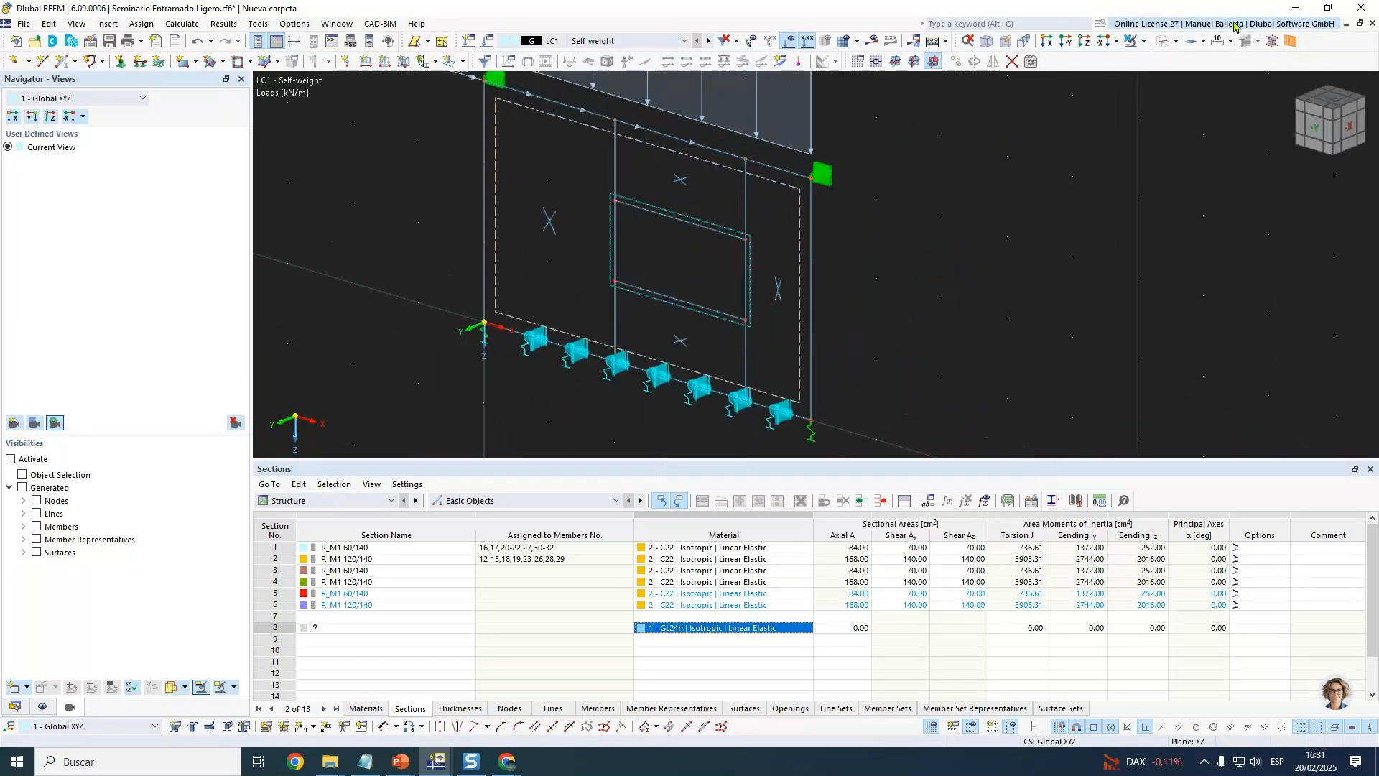
Display the panel's generated members as a solid model and examine the framing around the window opening.
click(1291, 46)
scroll(643, 207, up, 5)
click(1180, 43)
click(1192, 69)
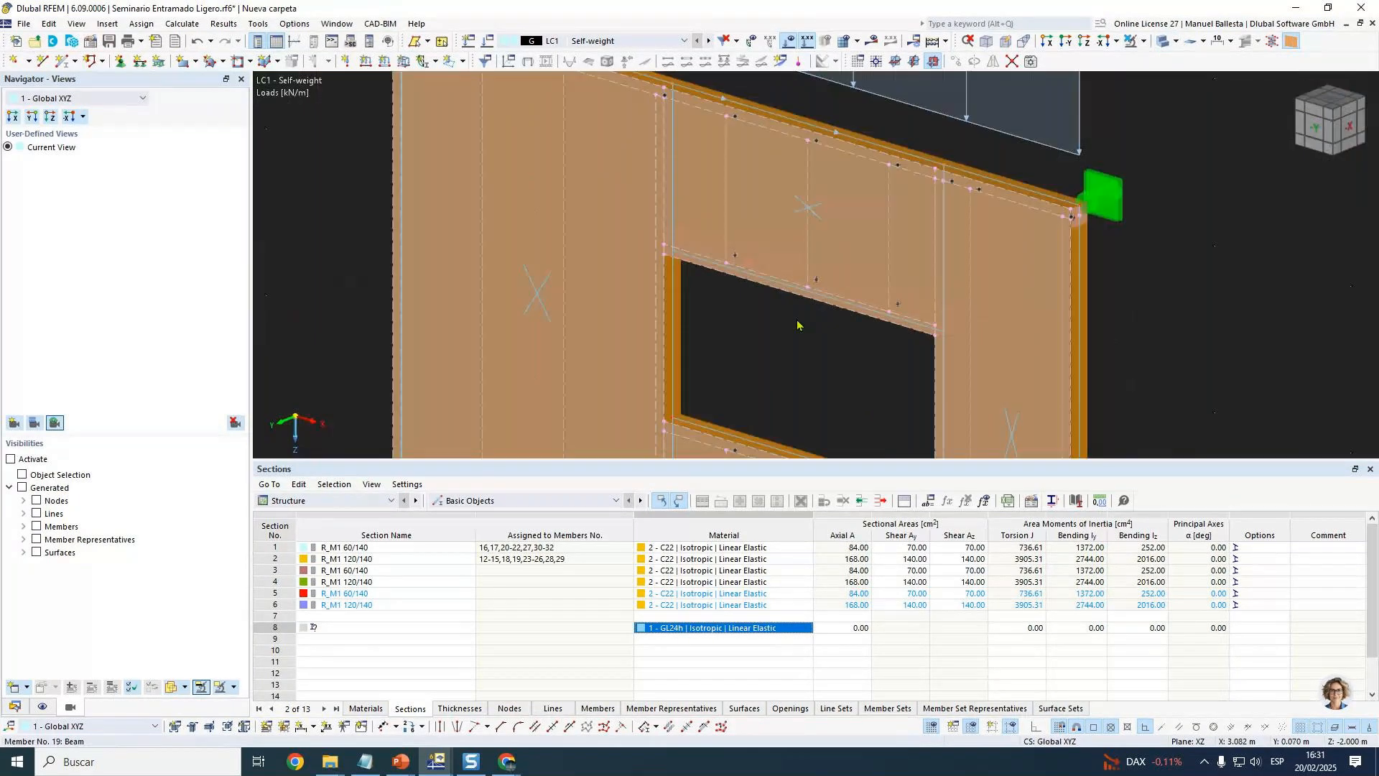
scroll(780, 339, down, 3)
ctrl+middle_drag(761, 256, 360, 132)
scroll(360, 132, up, 3)
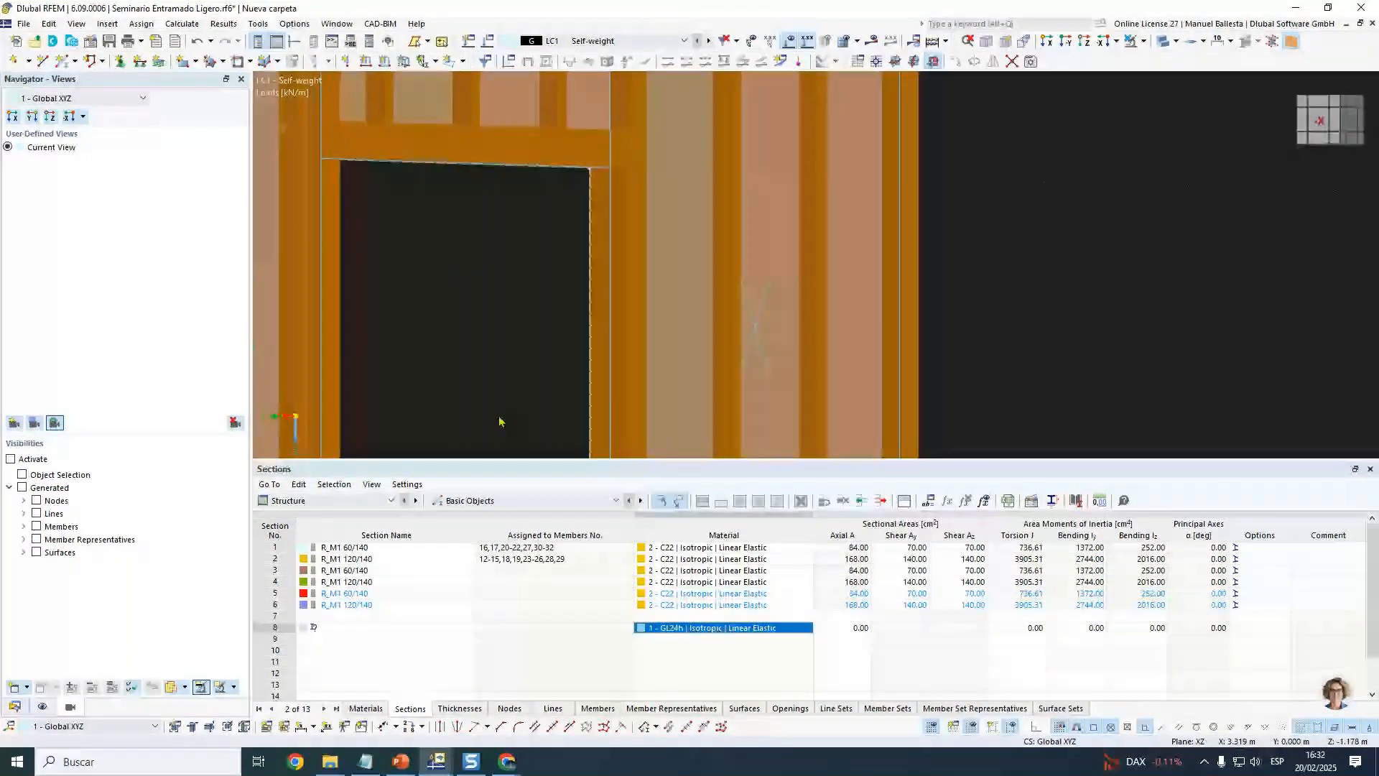
scroll(499, 422, down, 5)
ctrl+middle_drag(500, 421, 866, 319)
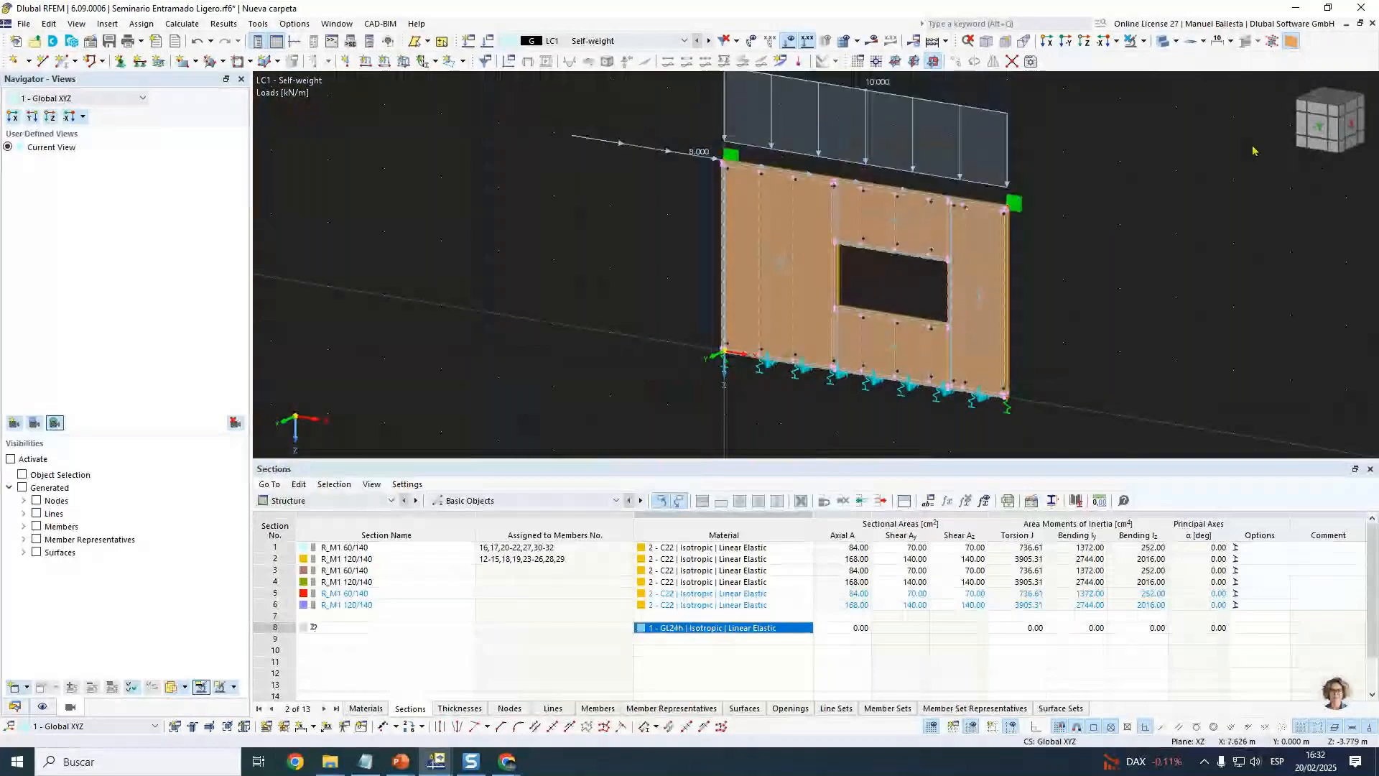
click(1327, 125)
middle_drag(1076, 280, 946, 263)
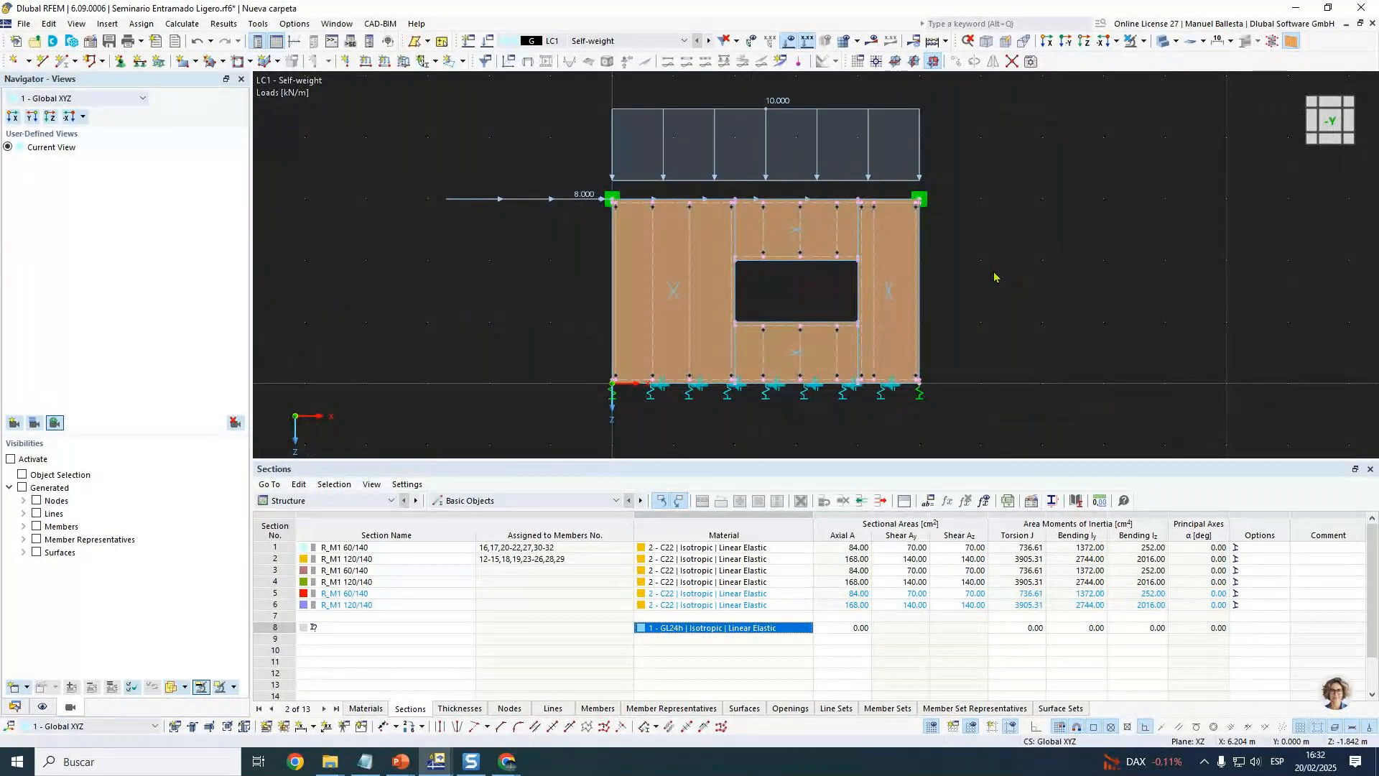
Calculate load case LC1 for the wall with the window opening and show its global deformations.
click(869, 43)
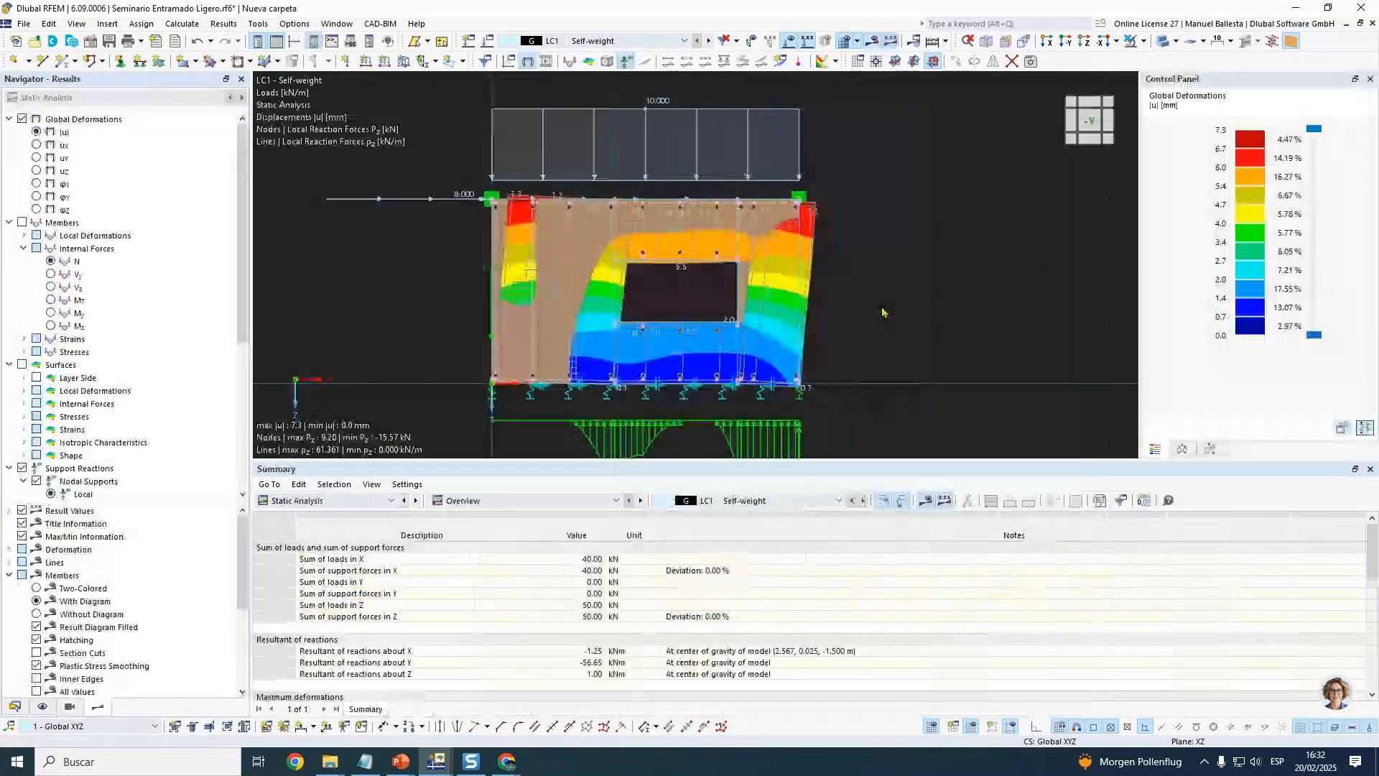
scroll(882, 312, down, 2)
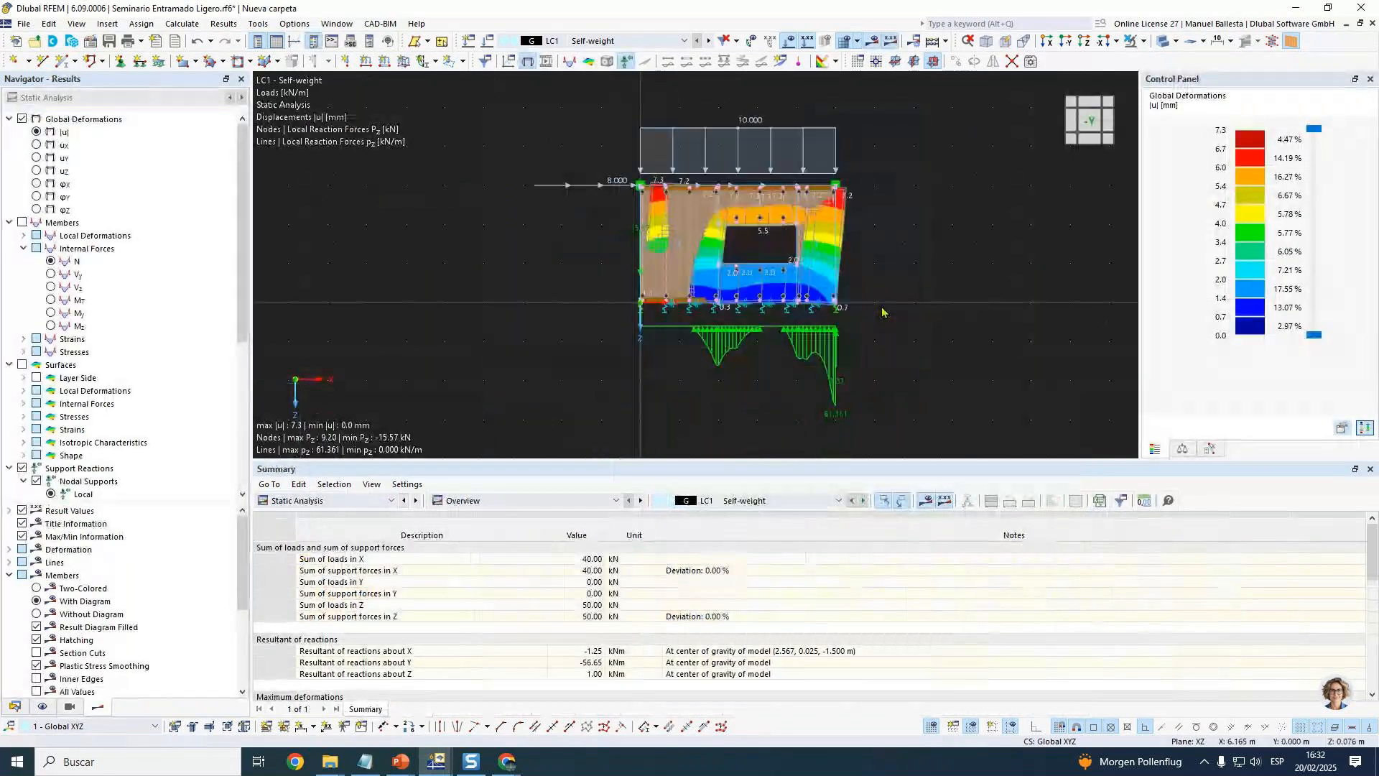
scroll(933, 215, up, 1)
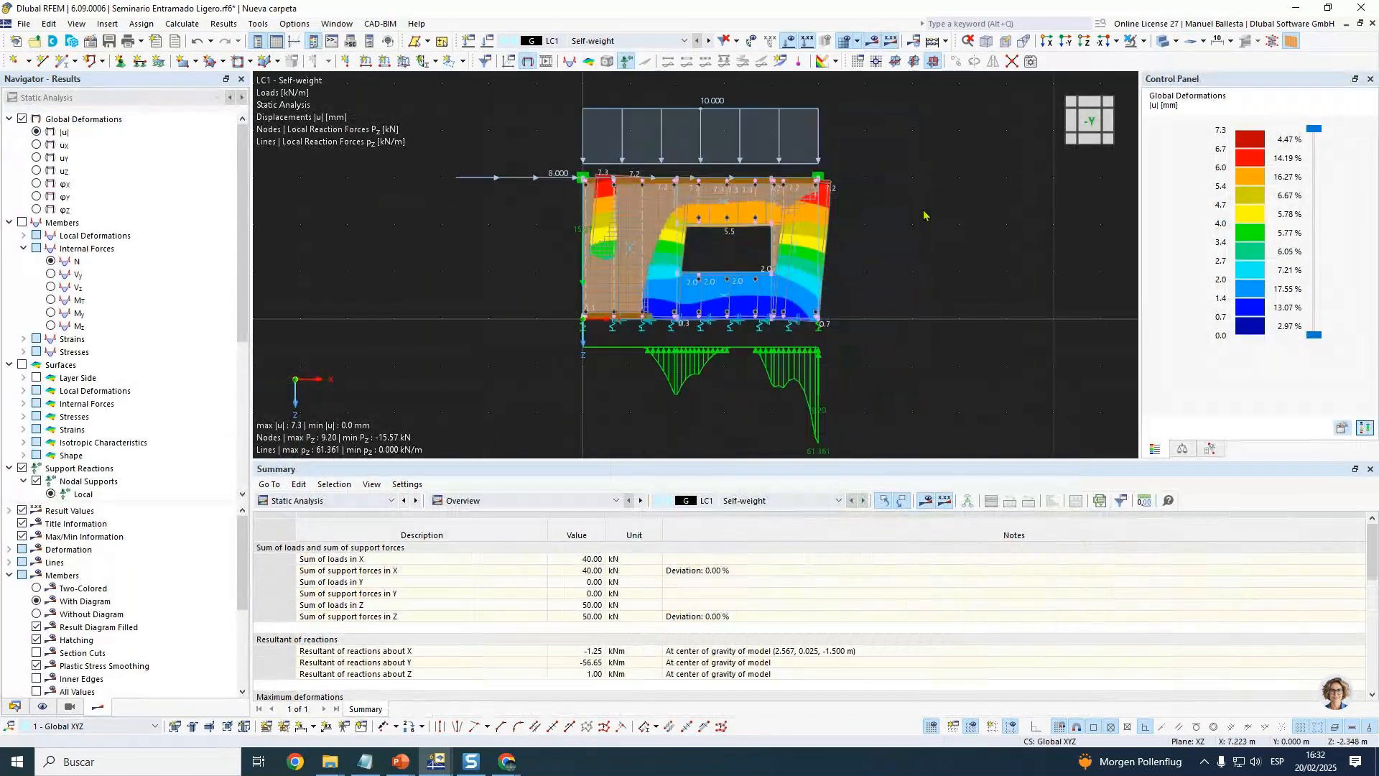
Switch the model rendering to transparent and hide the FE mesh and the work plane grid.
click(1176, 42)
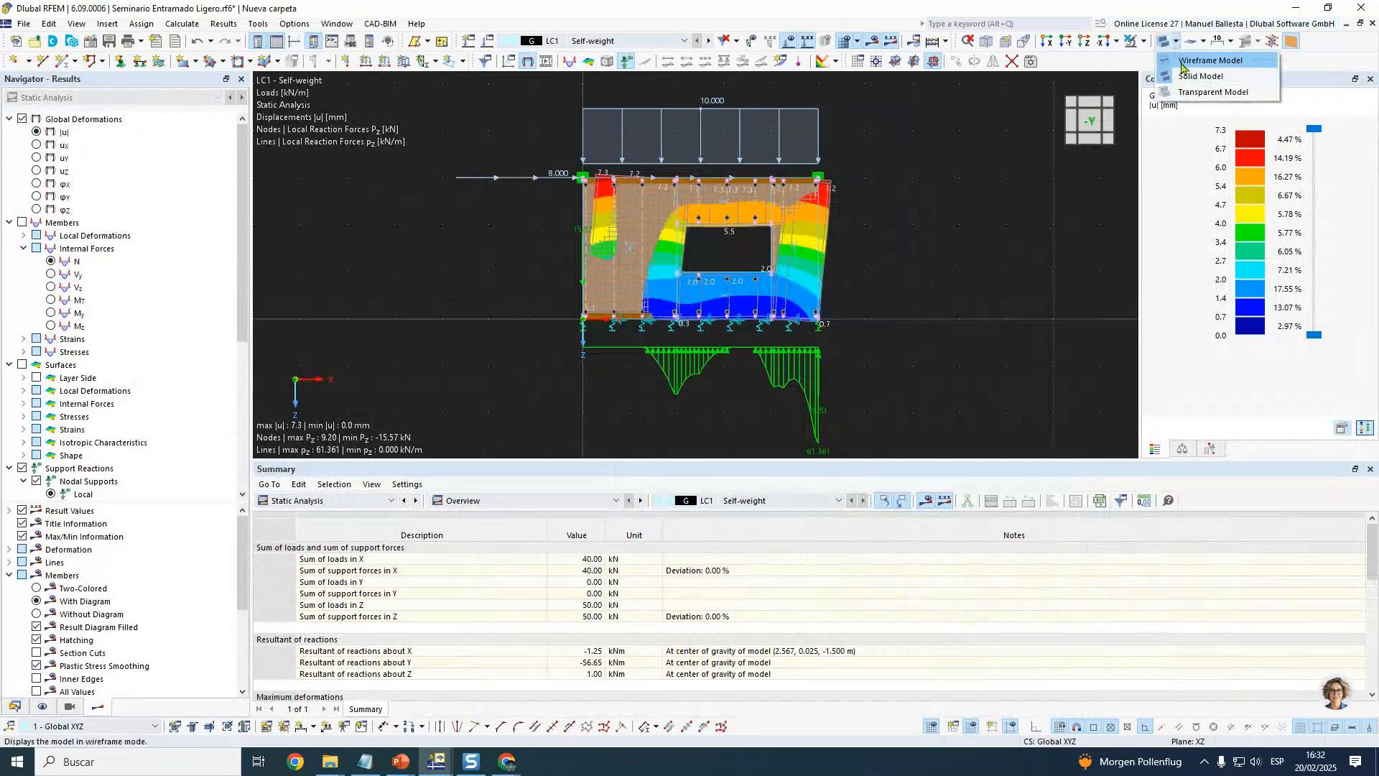
click(1212, 92)
click(42, 706)
scroll(45, 279, down, 3)
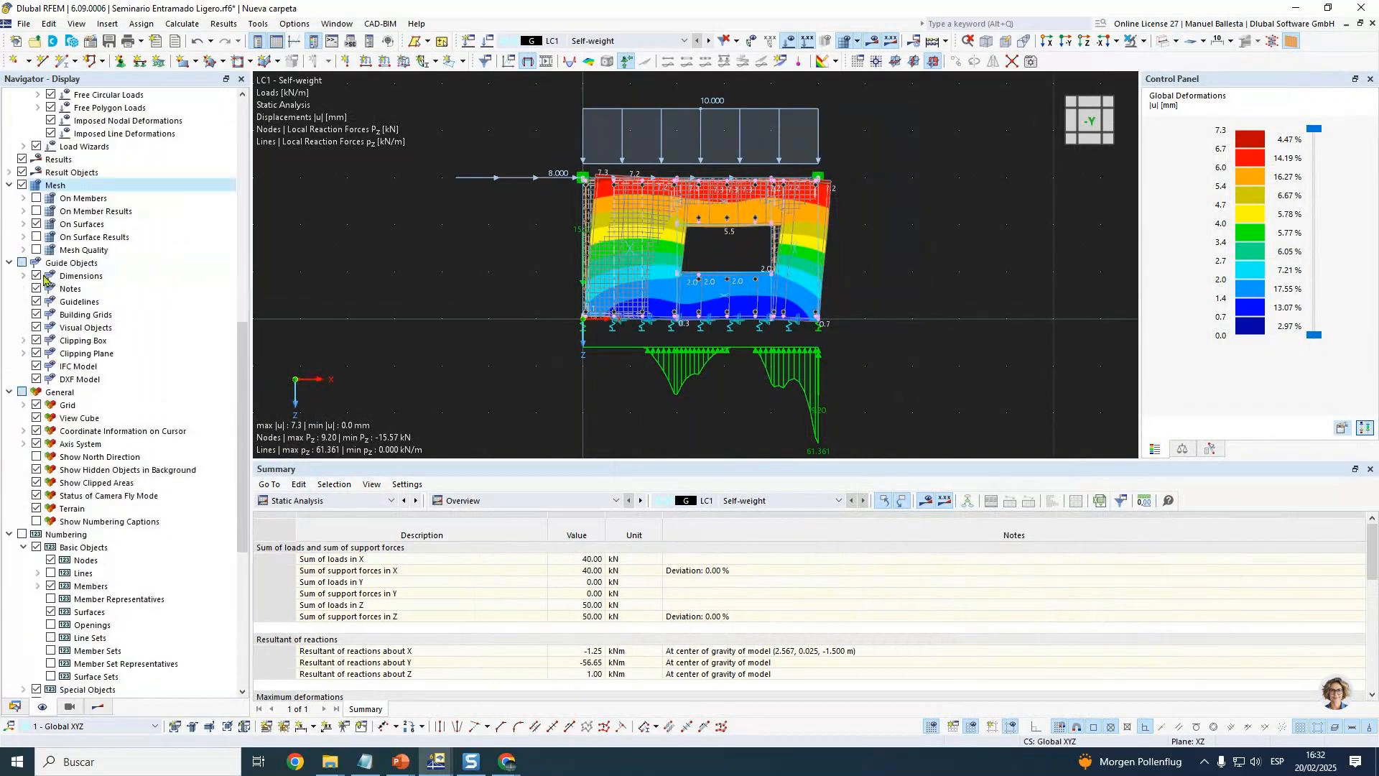
click(23, 186)
click(931, 727)
Set the display factor for the global deformations of the wall with the opening to 256.
click(1182, 449)
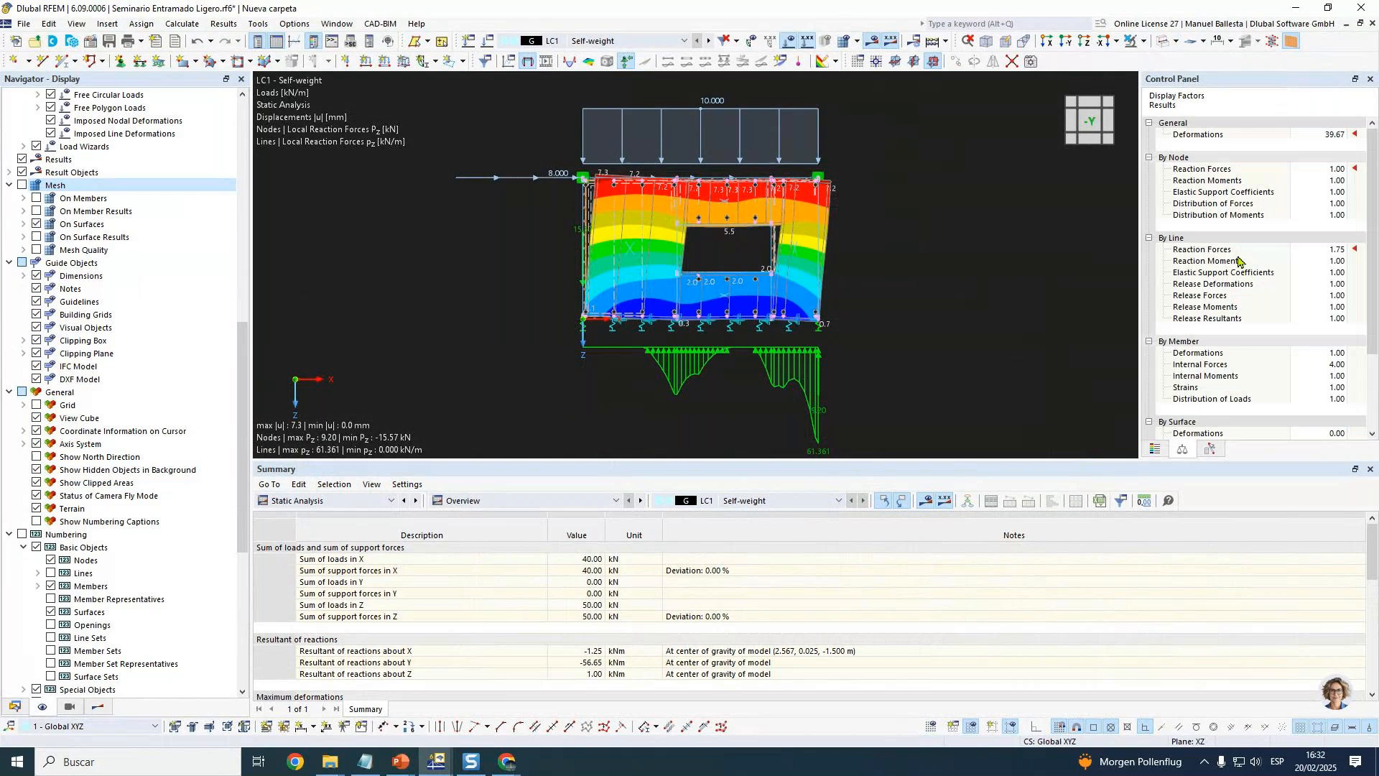
click(1338, 134)
click(1341, 132)
click(1341, 131)
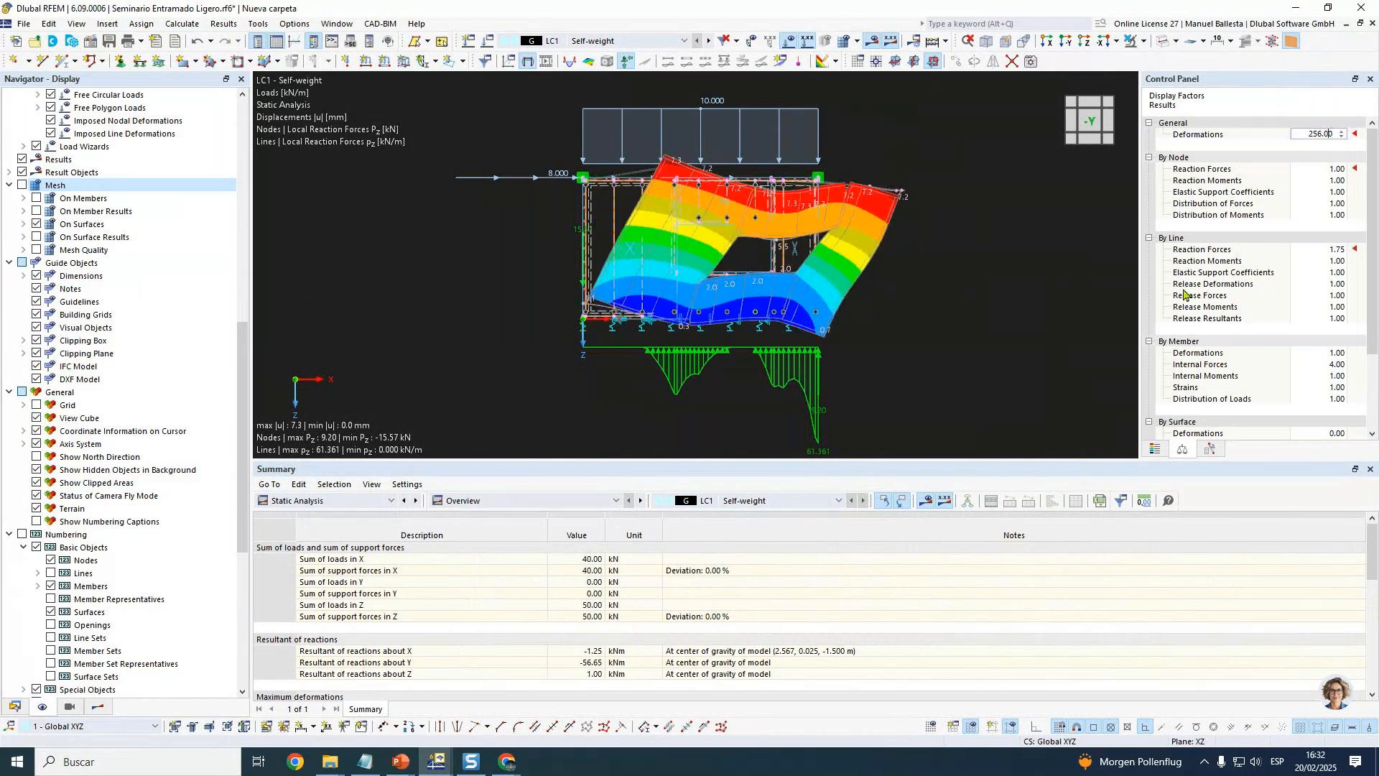
scroll(650, 383, up, 5)
scroll(683, 348, down, 3)
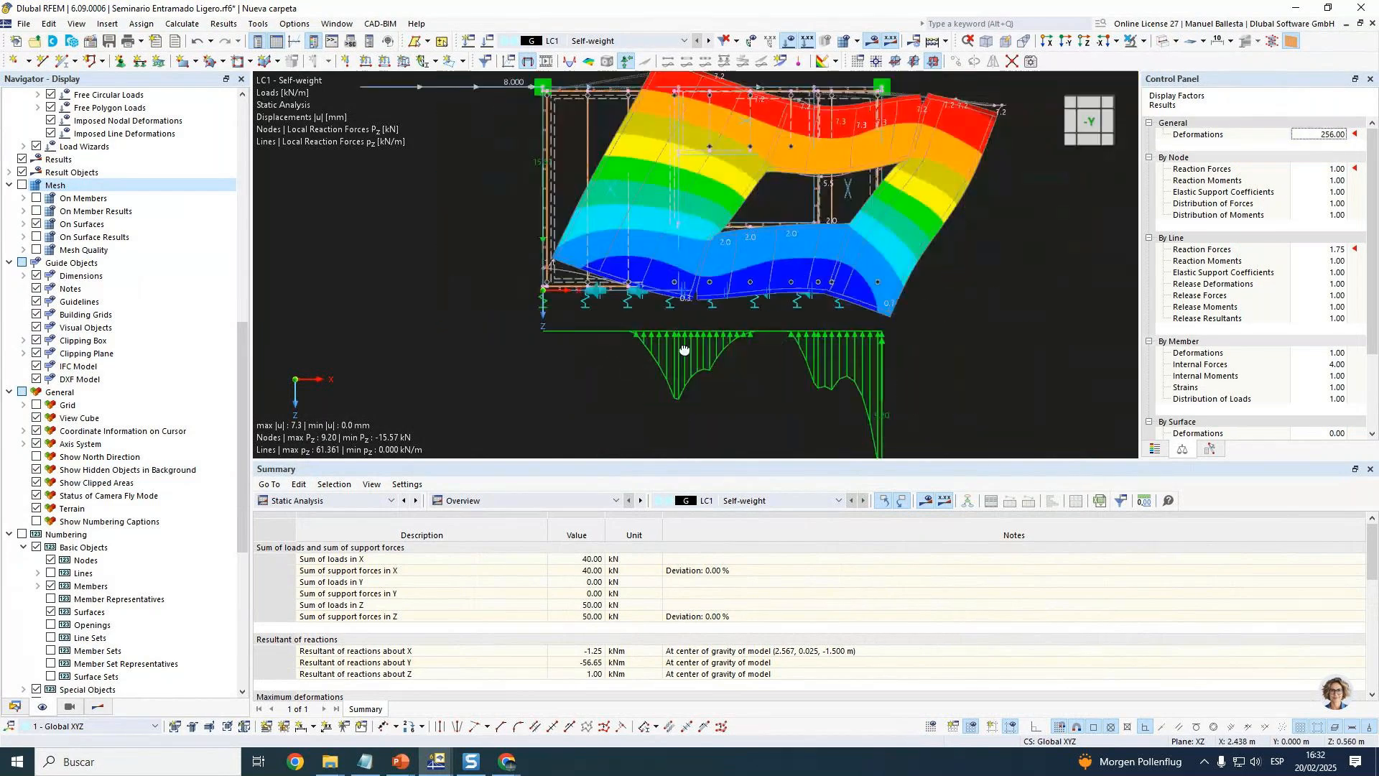
Examine the deformed wall around the opening and the line and nodal reaction diagrams along its base.
ctrl+middle_drag(684, 349, 605, 372)
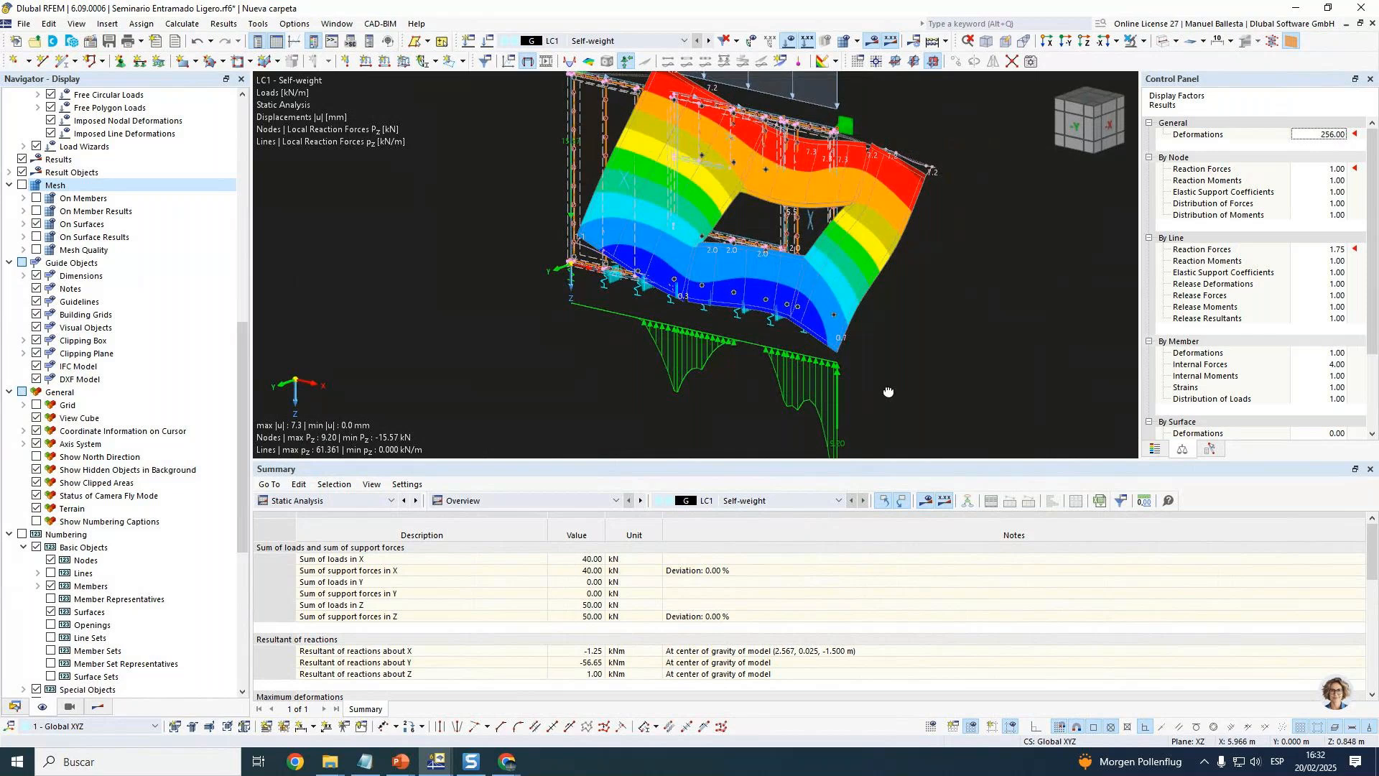
ctrl+middle_drag(888, 391, 928, 381)
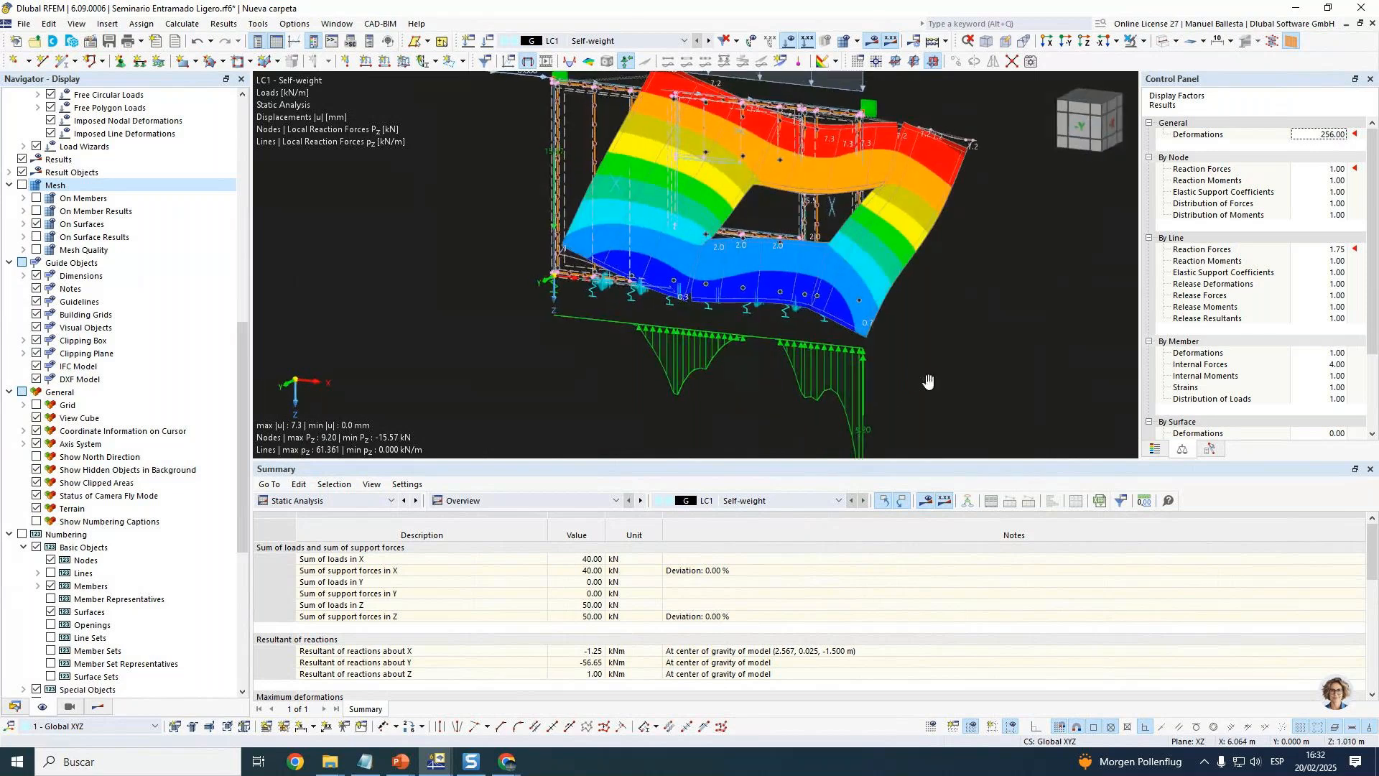
scroll(928, 382, down, 3)
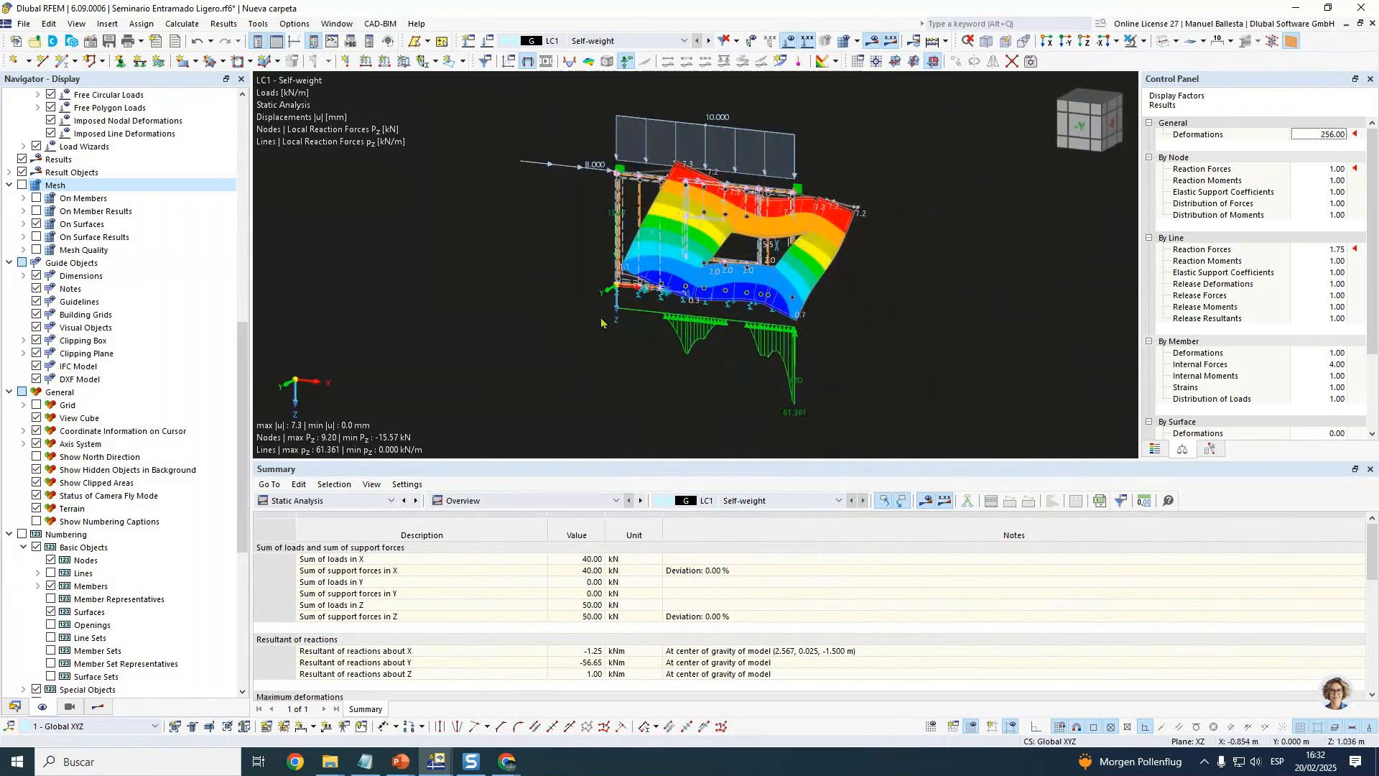
scroll(602, 323, up, 1)
ctrl+middle_drag(657, 305, 669, 318)
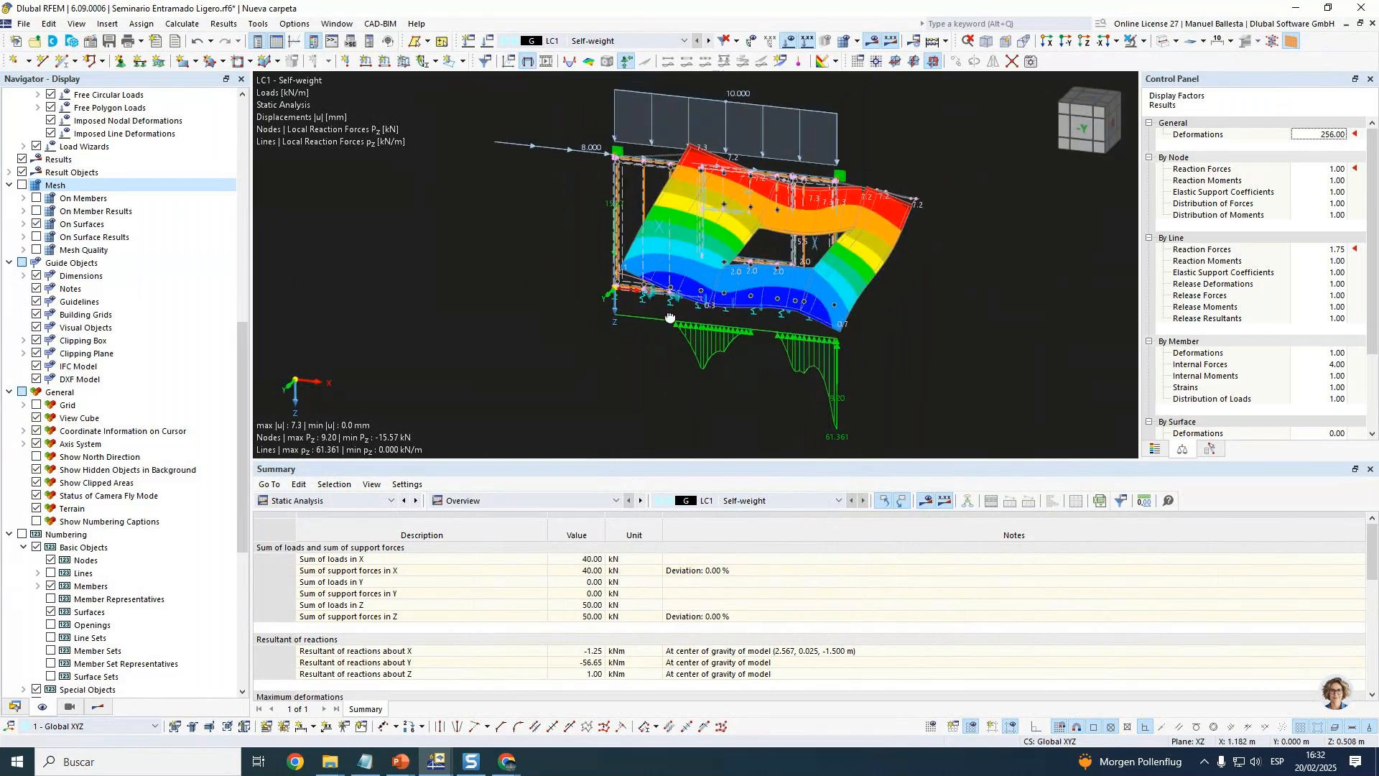
scroll(641, 256, up, 1)
middle_drag(641, 256, 479, 149)
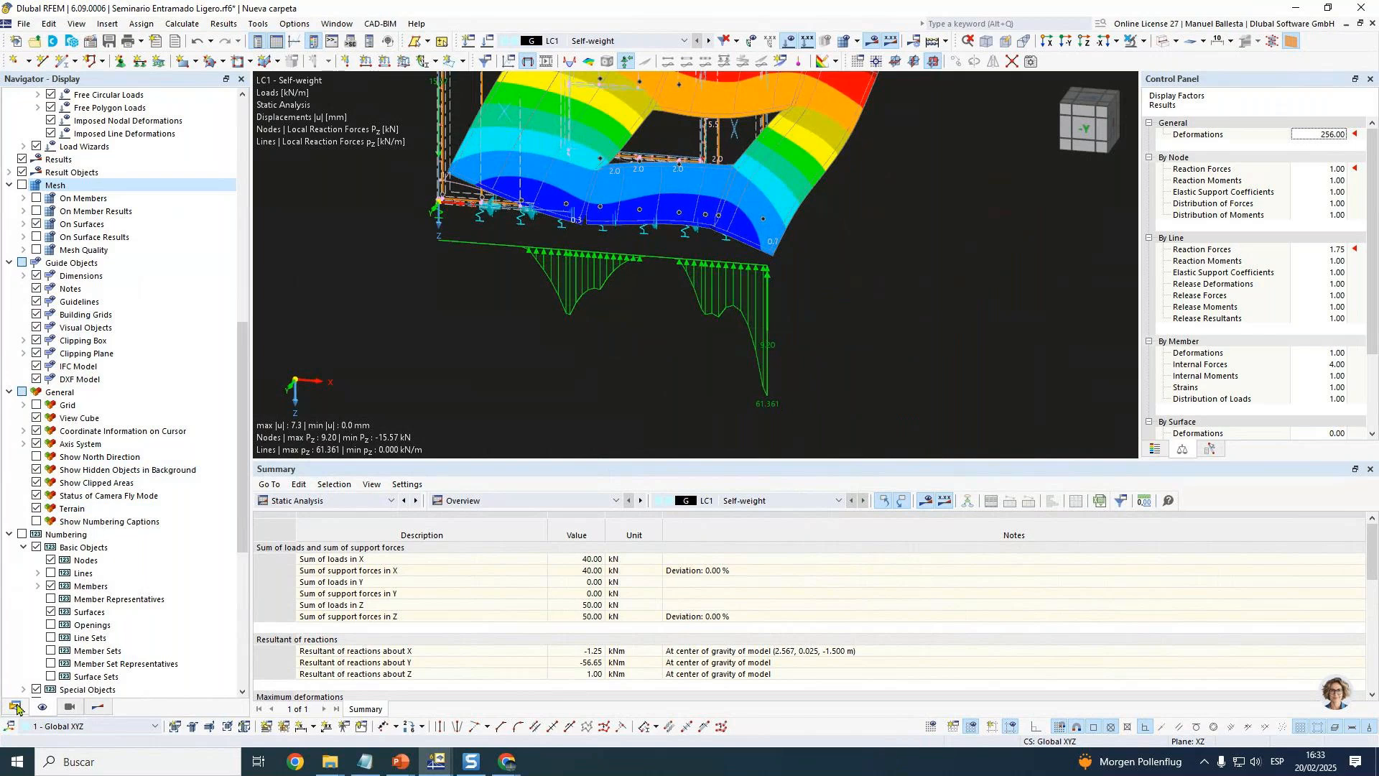
click(14, 706)
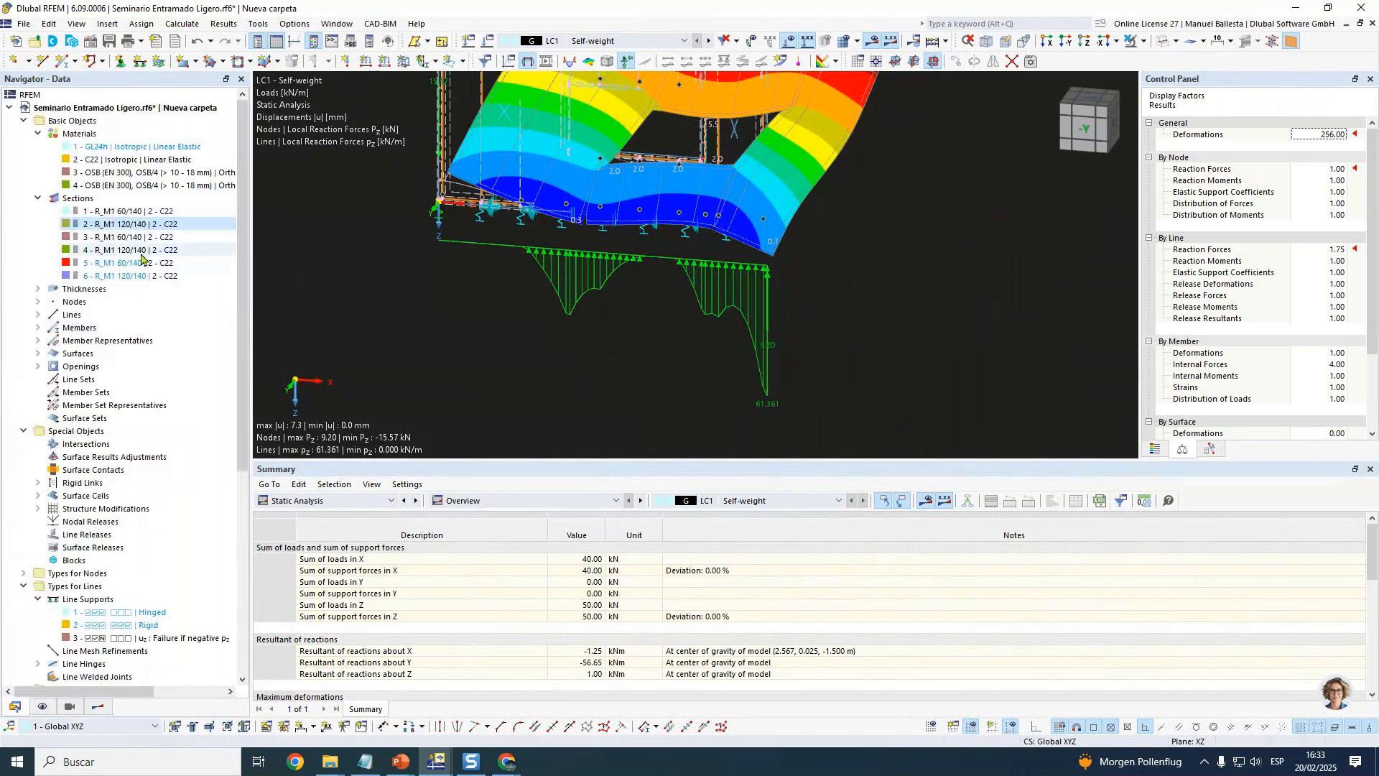
scroll(762, 349, up, 5)
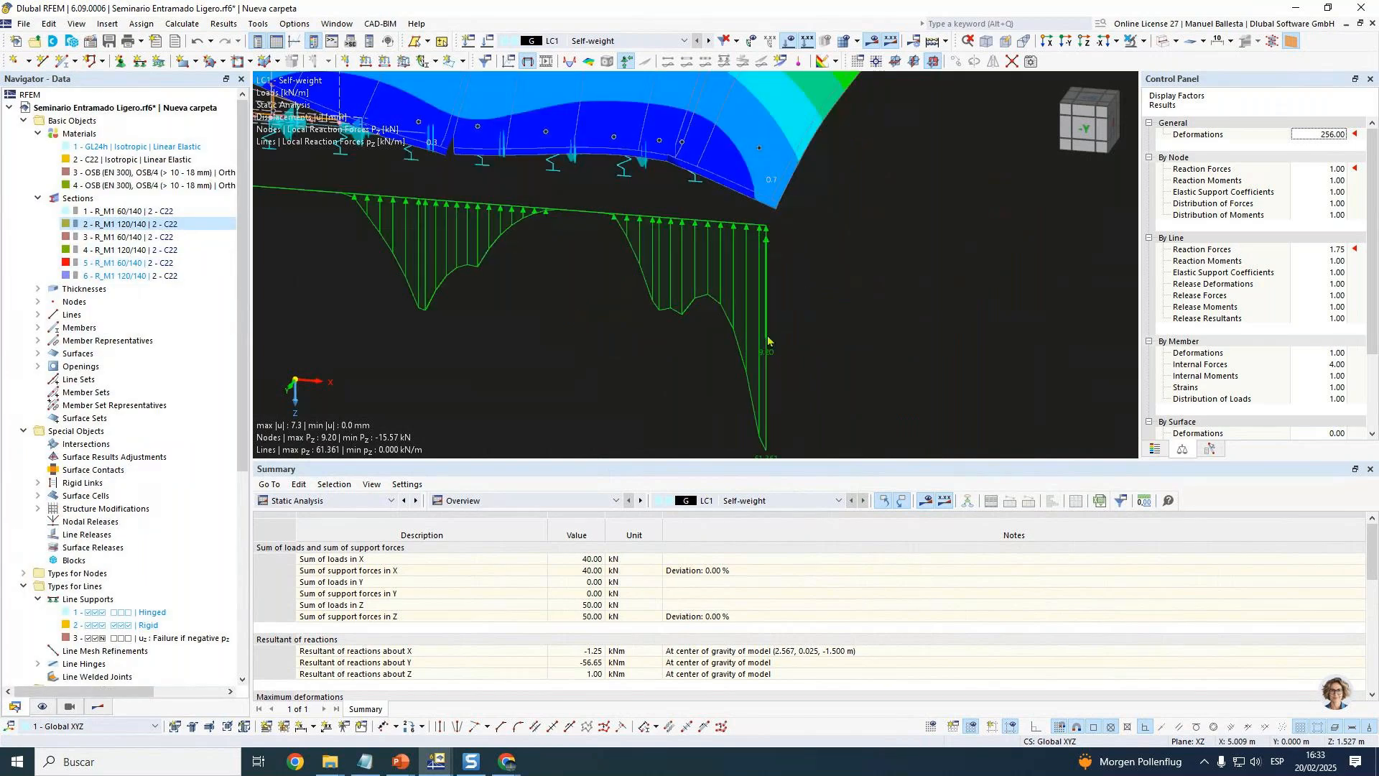
scroll(758, 368, down, 3)
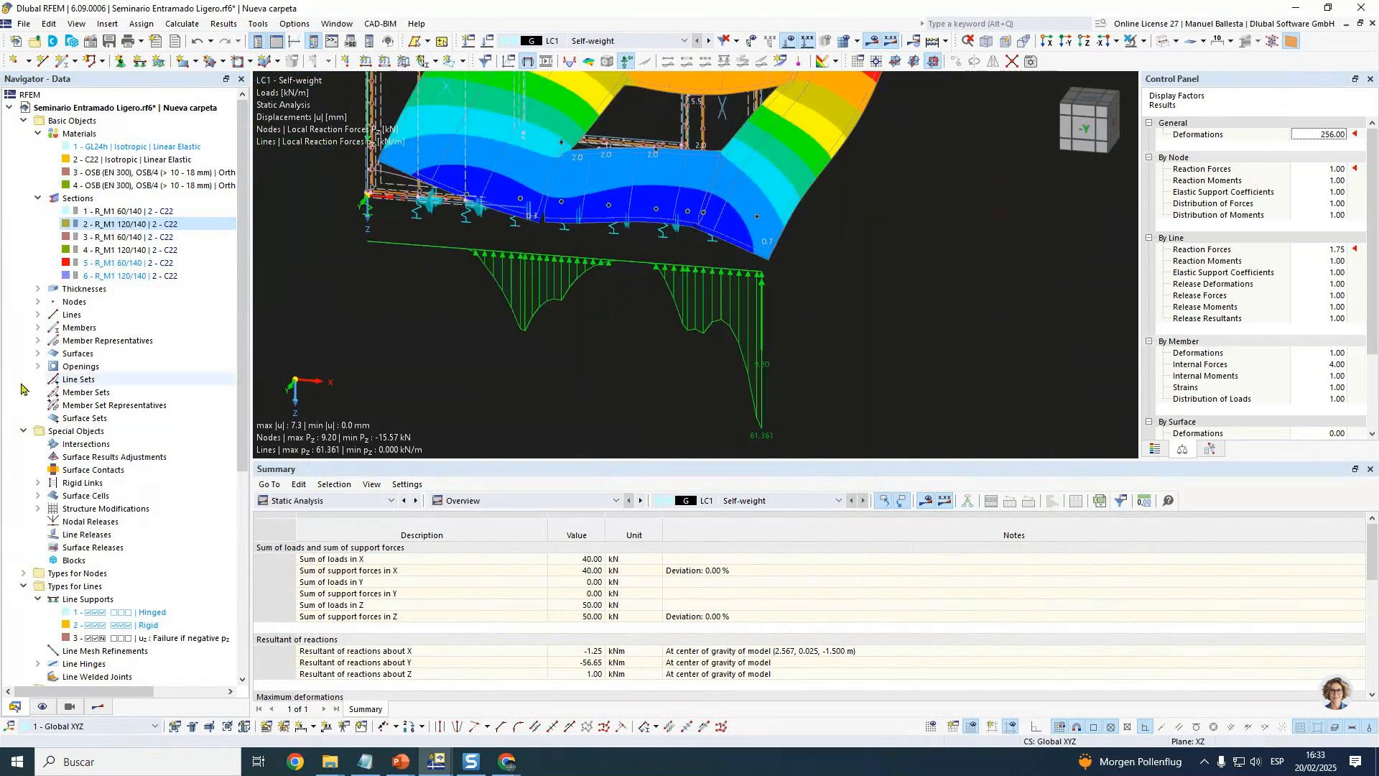
Set the vertical spring of the anchor nodal supports at nodes 1 and 4 to Failure if positive Pz and accept deleting the results.
click(23, 574)
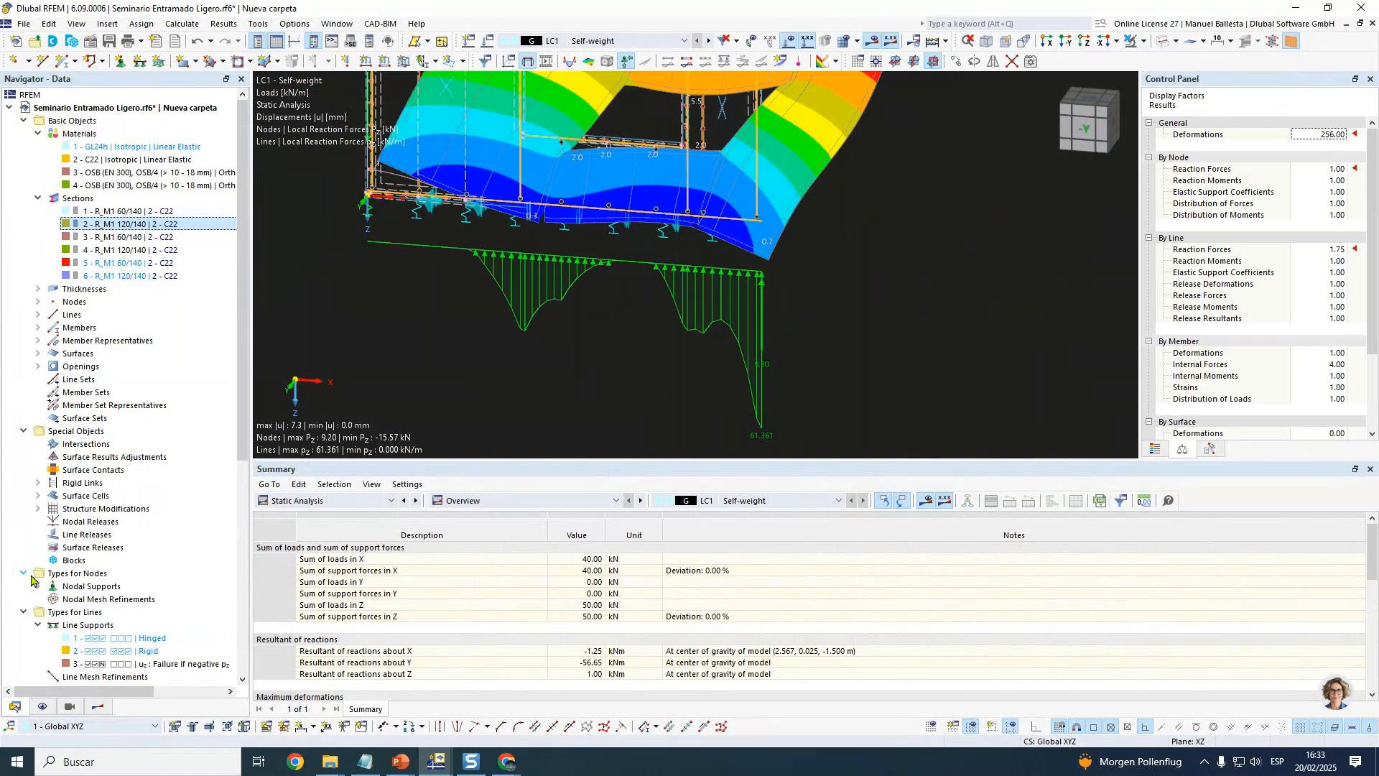
click(38, 586)
click(95, 638)
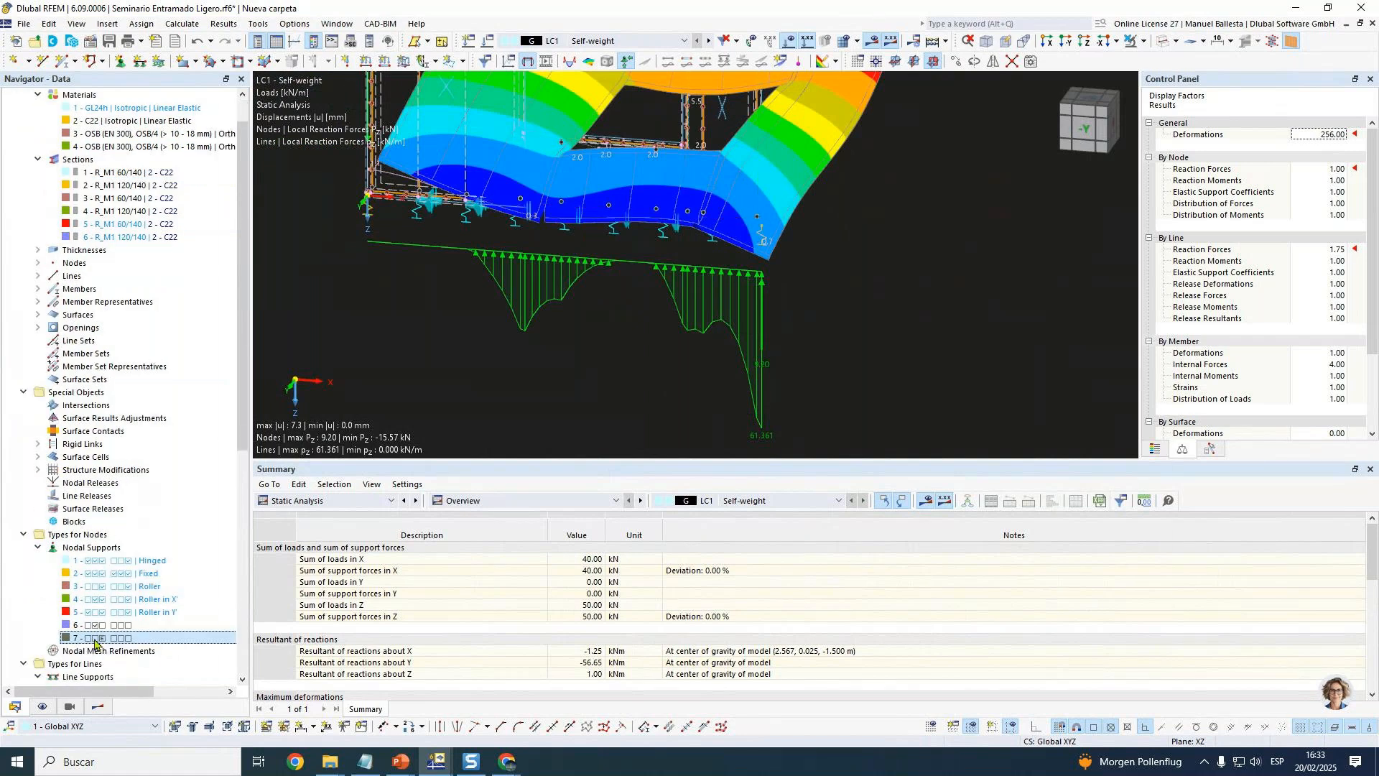
double_click(94, 641)
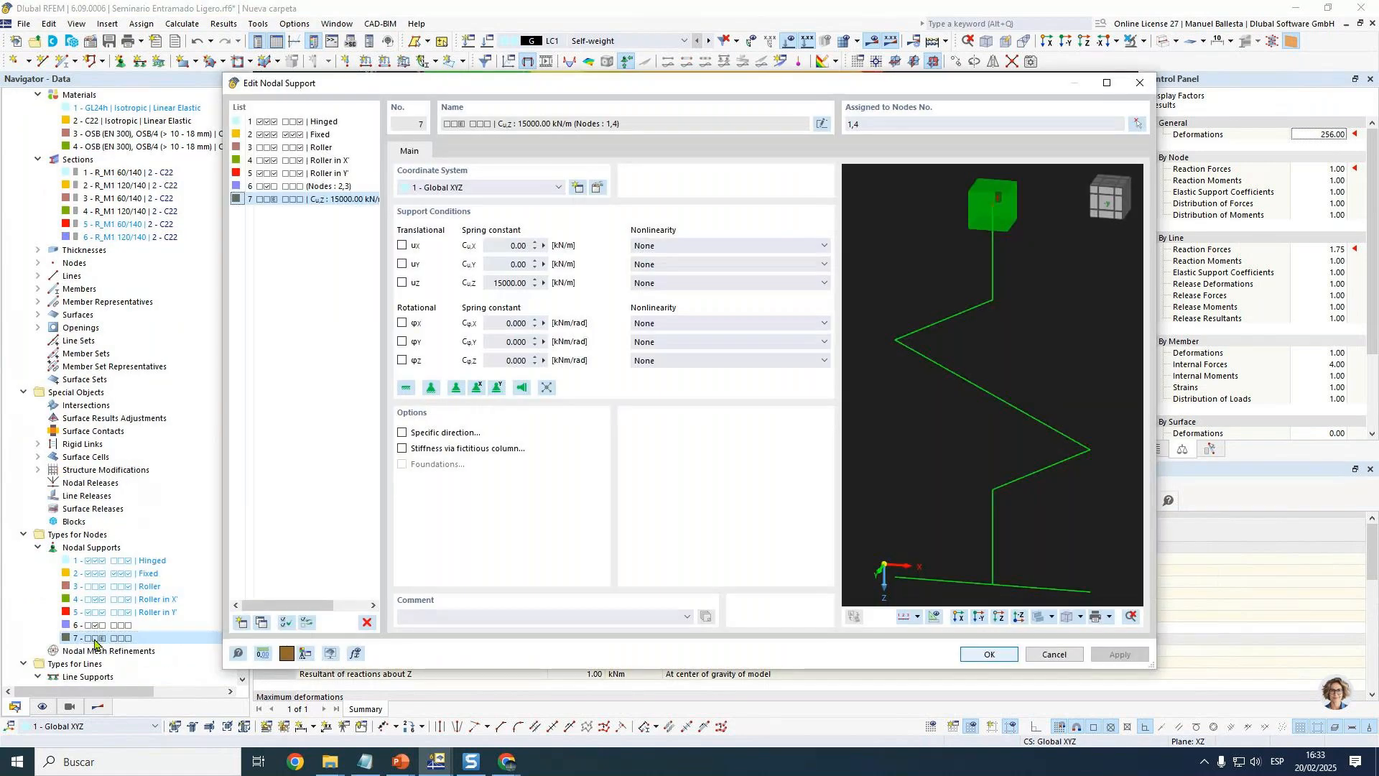
click(735, 283)
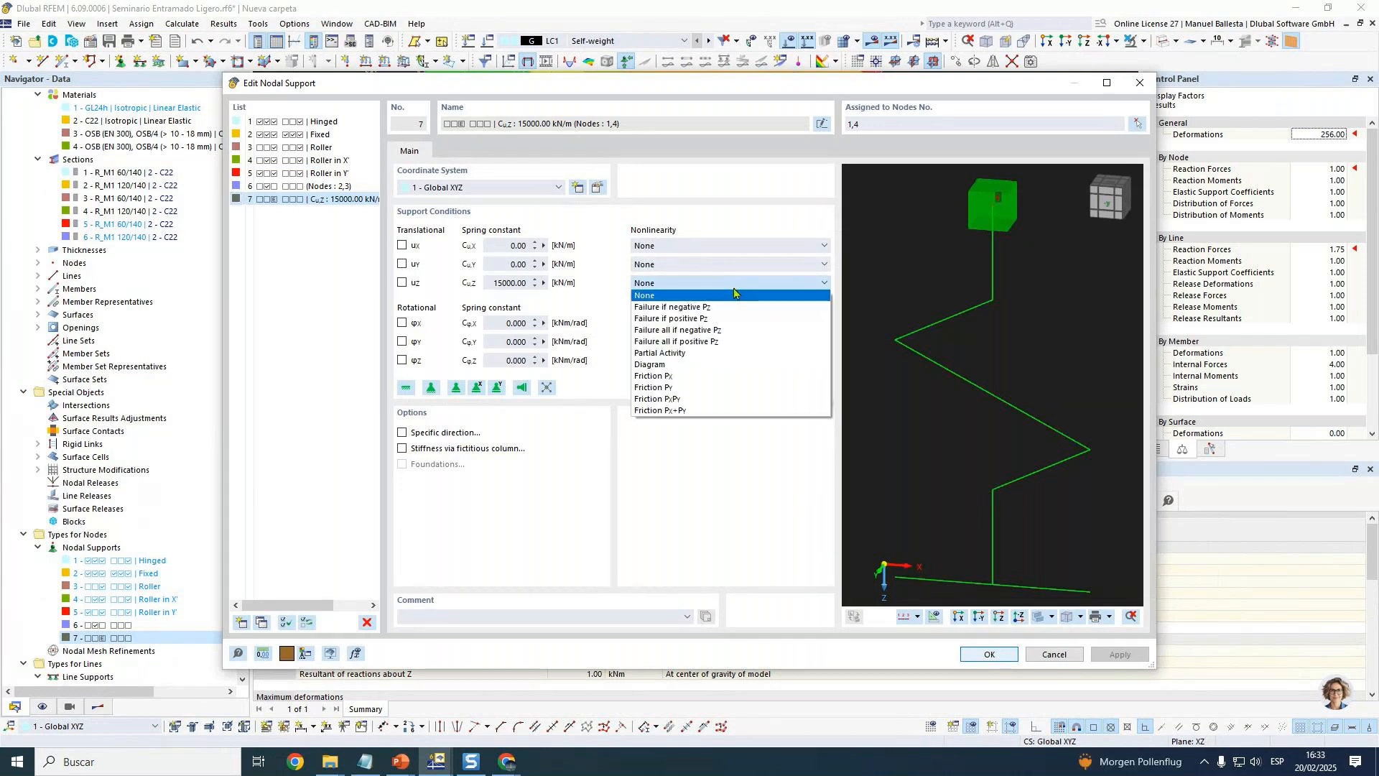
click(739, 318)
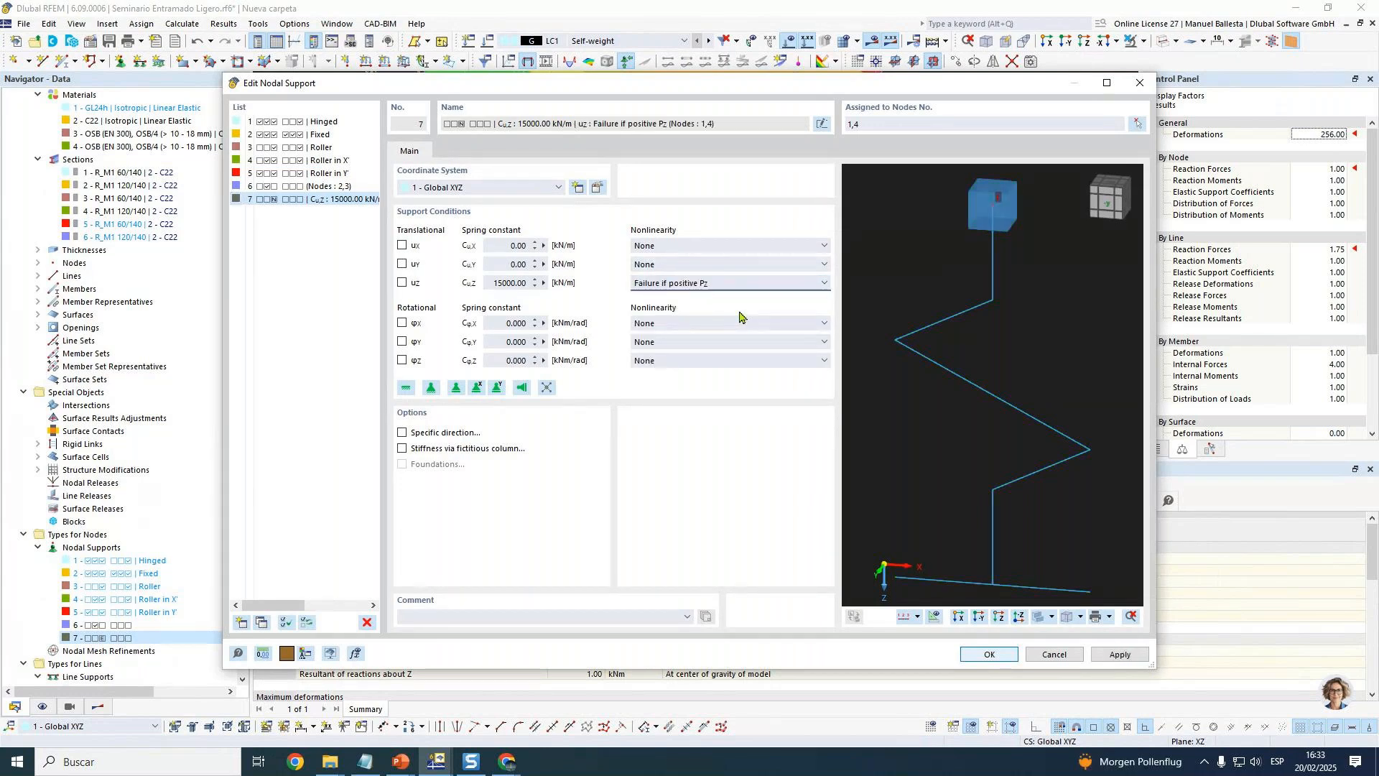
click(990, 654)
click(749, 452)
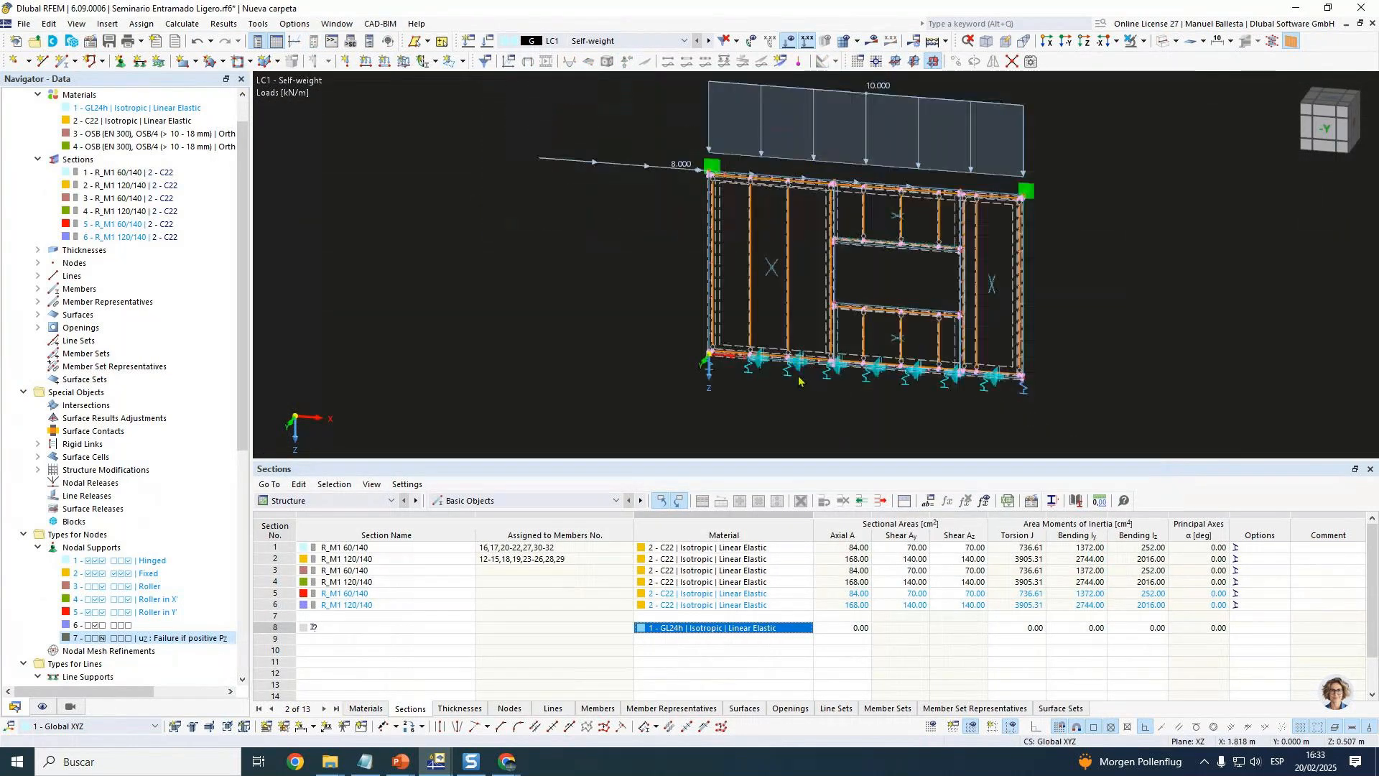
Recalculate load case LC1 with the changed anchor supports and set the global deformation display factor to 256.
middle_click(798, 380)
middle_click(798, 381)
click(872, 42)
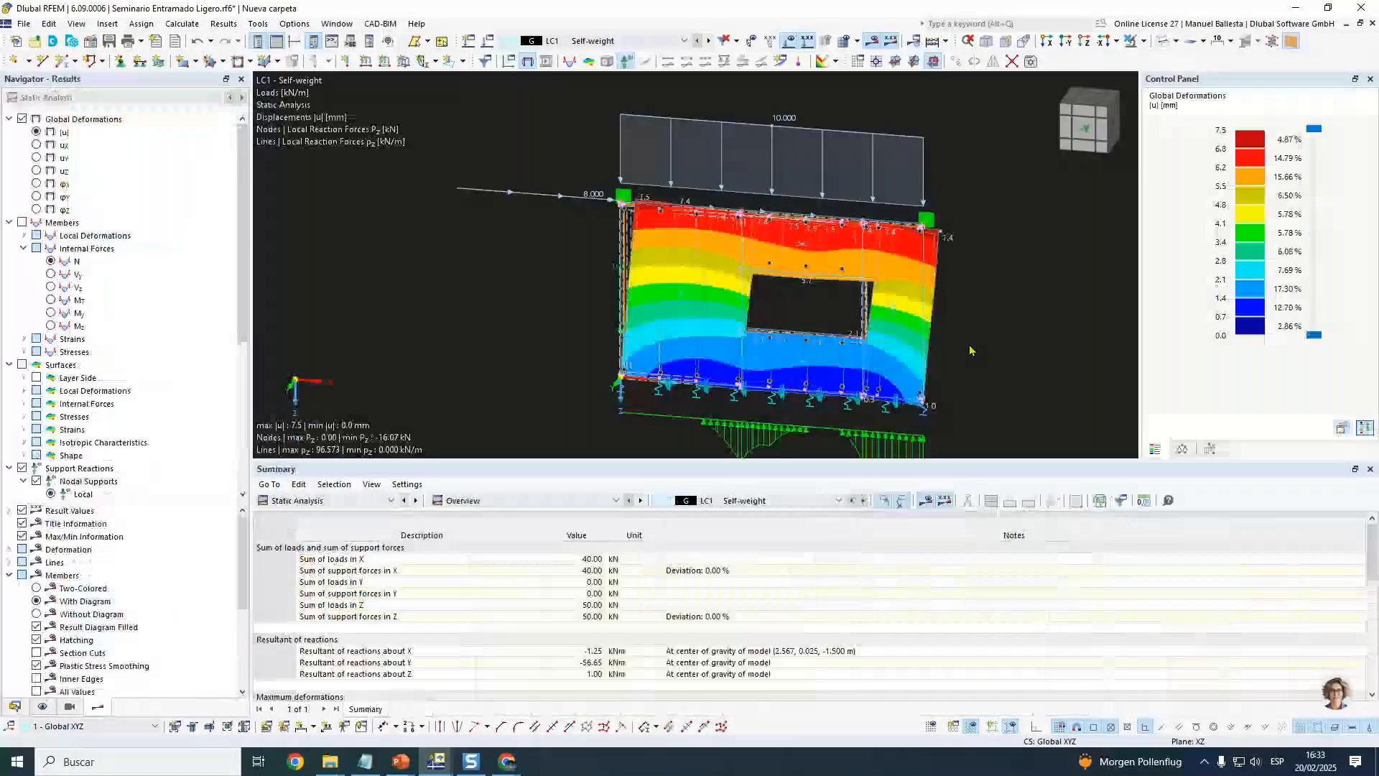
scroll(969, 350, down, 4)
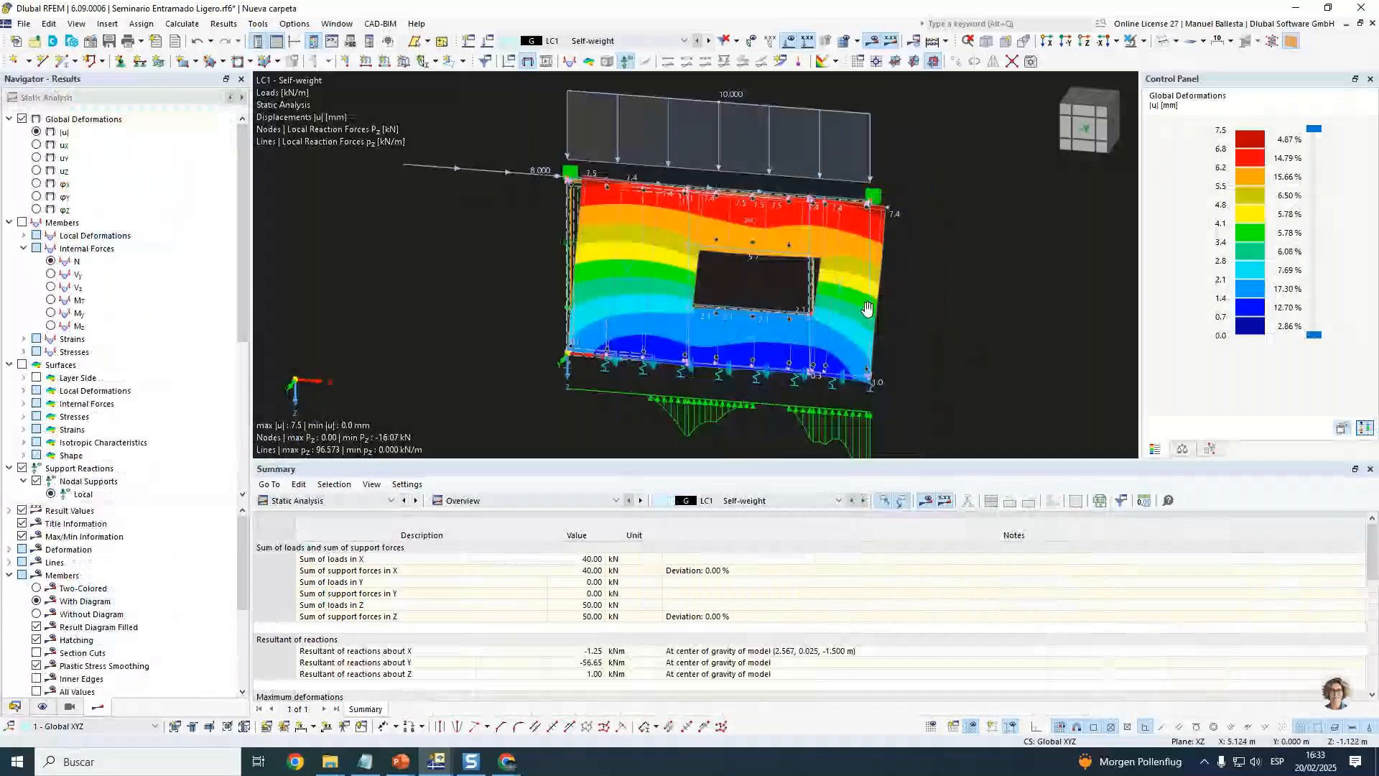
middle_drag(871, 343, 754, 242)
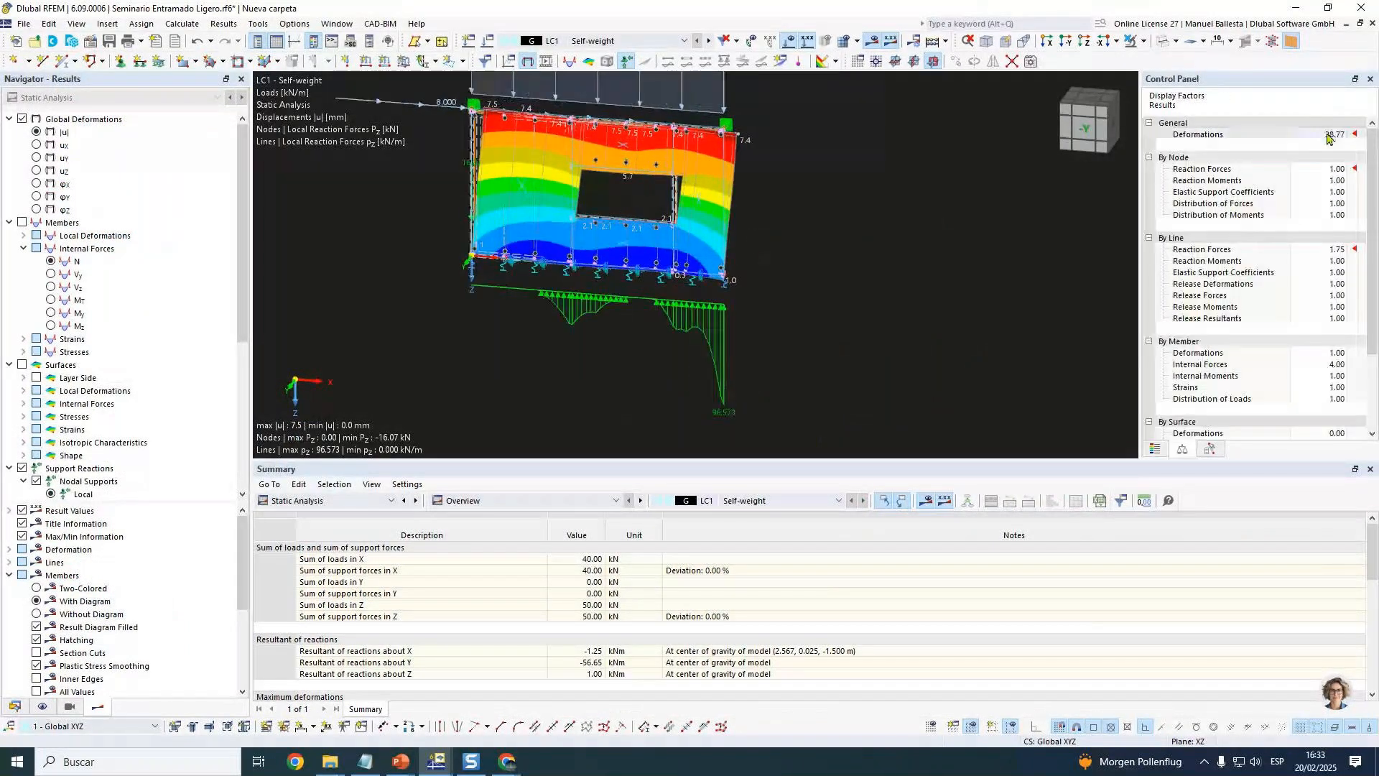
double_click(1329, 135)
text(256)
key(Return)
Examine the deformed wall base at the corner anchor springs and the reaction diagrams beneath it.
ctrl+middle_drag(854, 258, 512, 280)
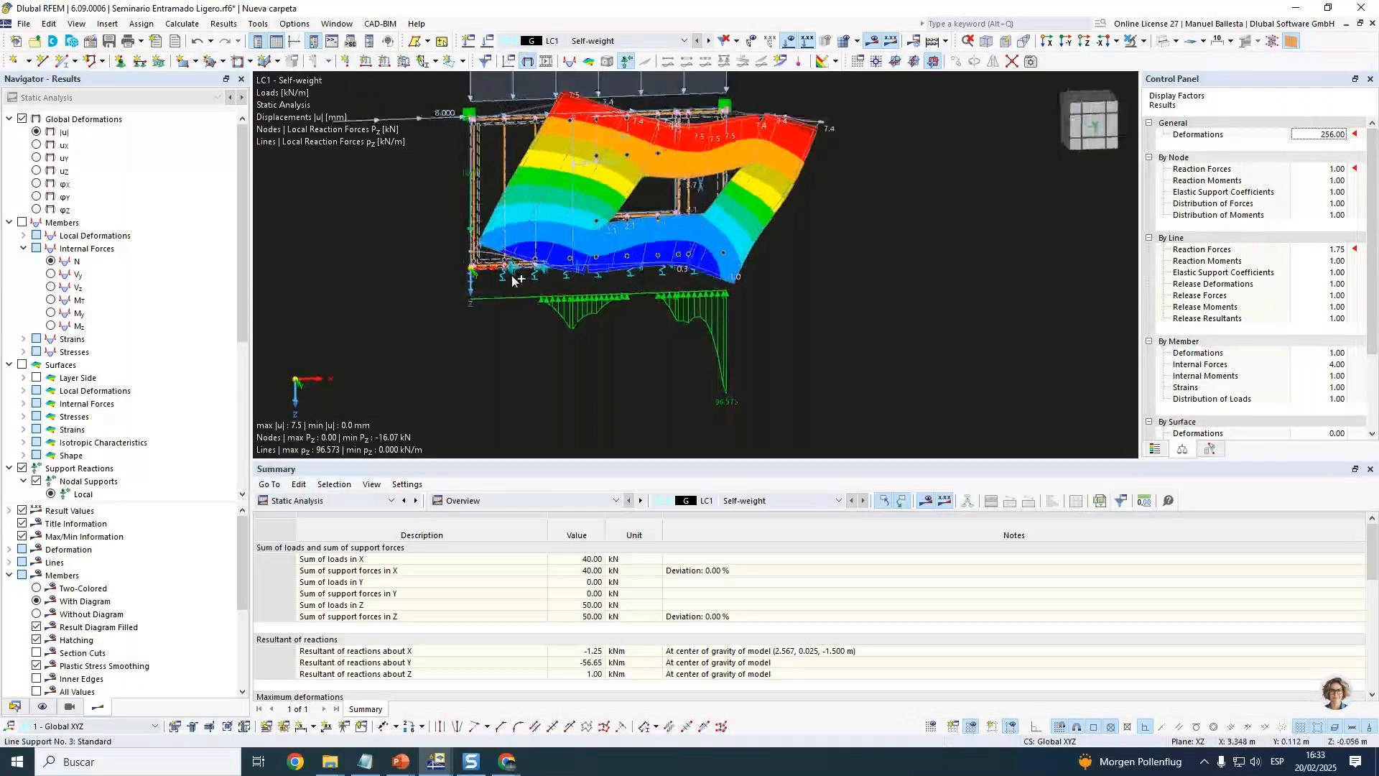
scroll(483, 266, up, 8)
scroll(434, 187, up, 2)
ctrl+middle_drag(433, 185, 592, 337)
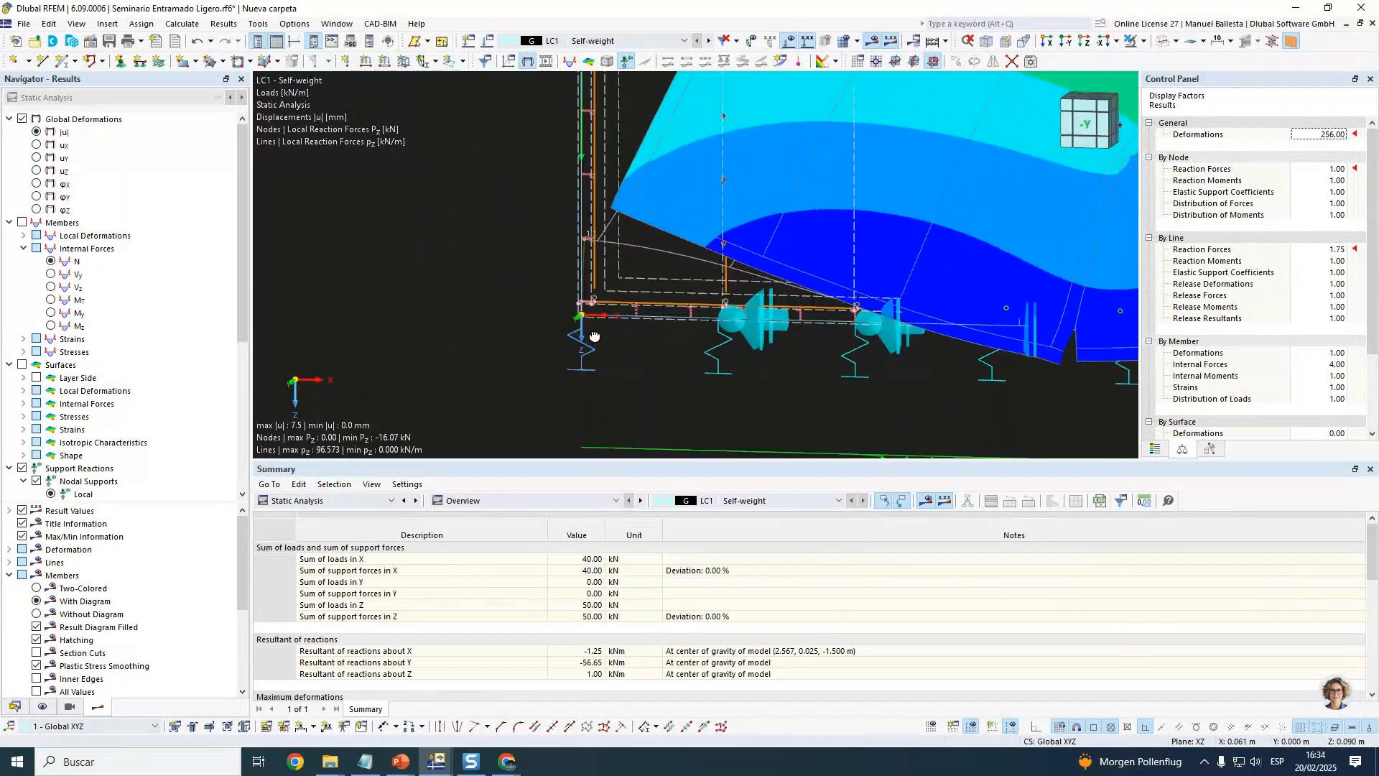
scroll(632, 379, down, 1)
middle_click(636, 382)
scroll(729, 284, up, 2)
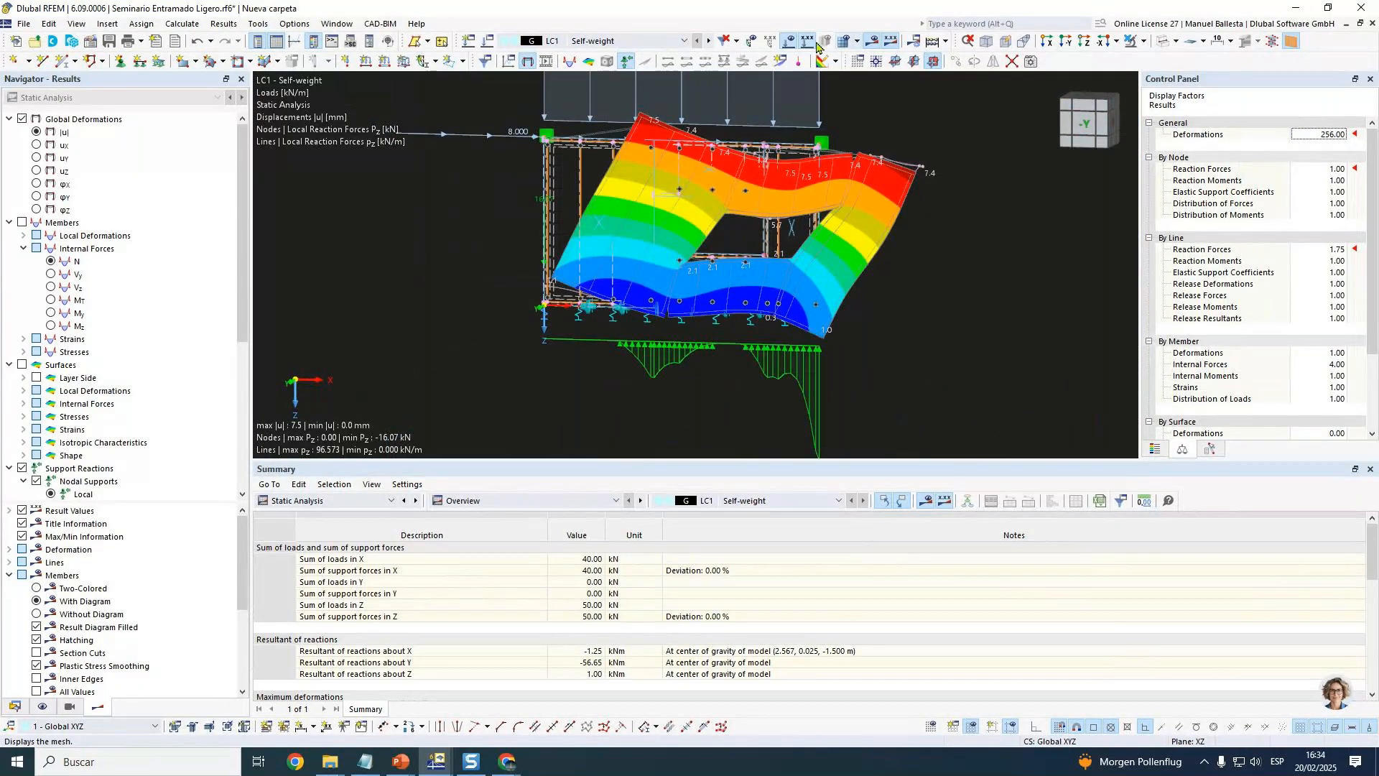
mouse_move(838, 246)
ctrl+middle_down()
mouse_move(743, 282)
mouse_move(829, 271)
ctrl+middle_up()
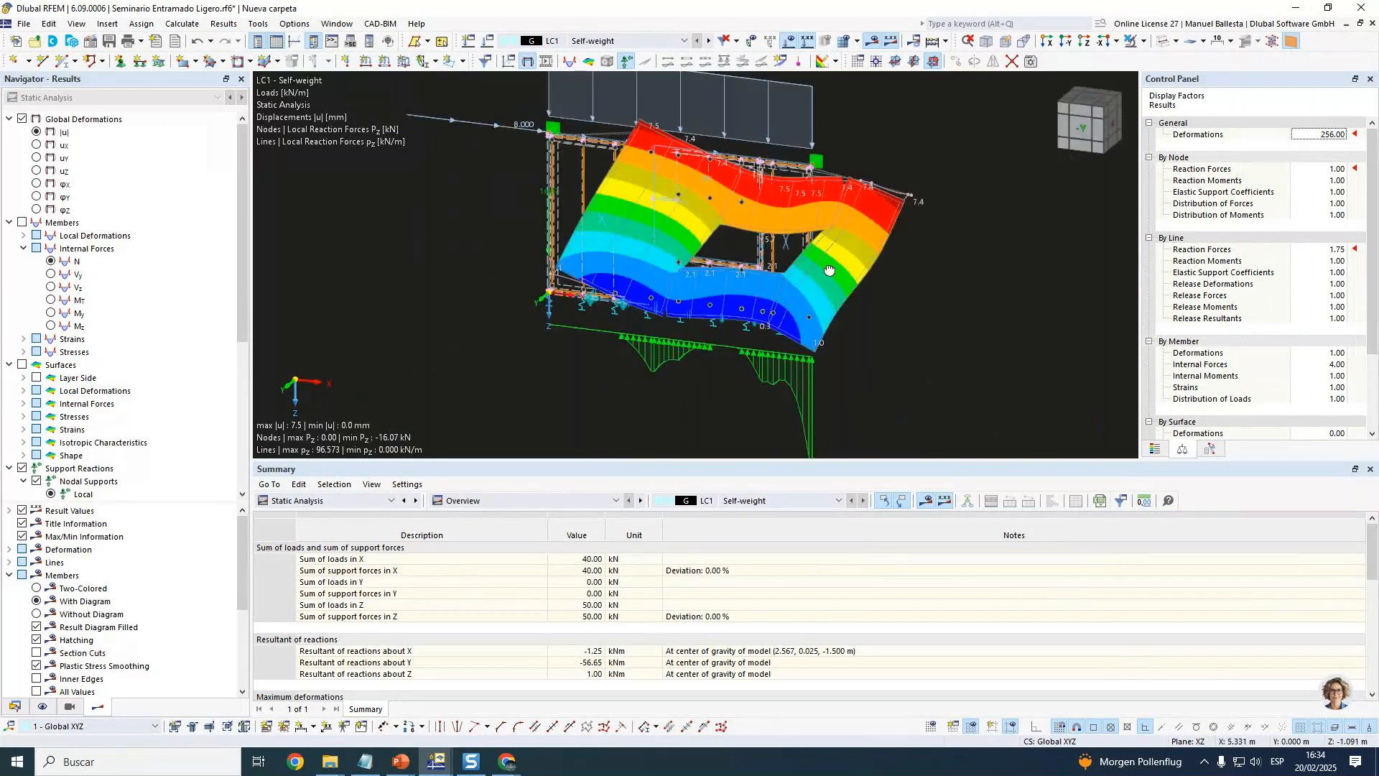
Hide the panel's generated timber members and delete the vertical 10 kN/m and horizontal 8 kN/m loads on the wall's top edge, accepting loss of LC1 results.
click(1290, 41)
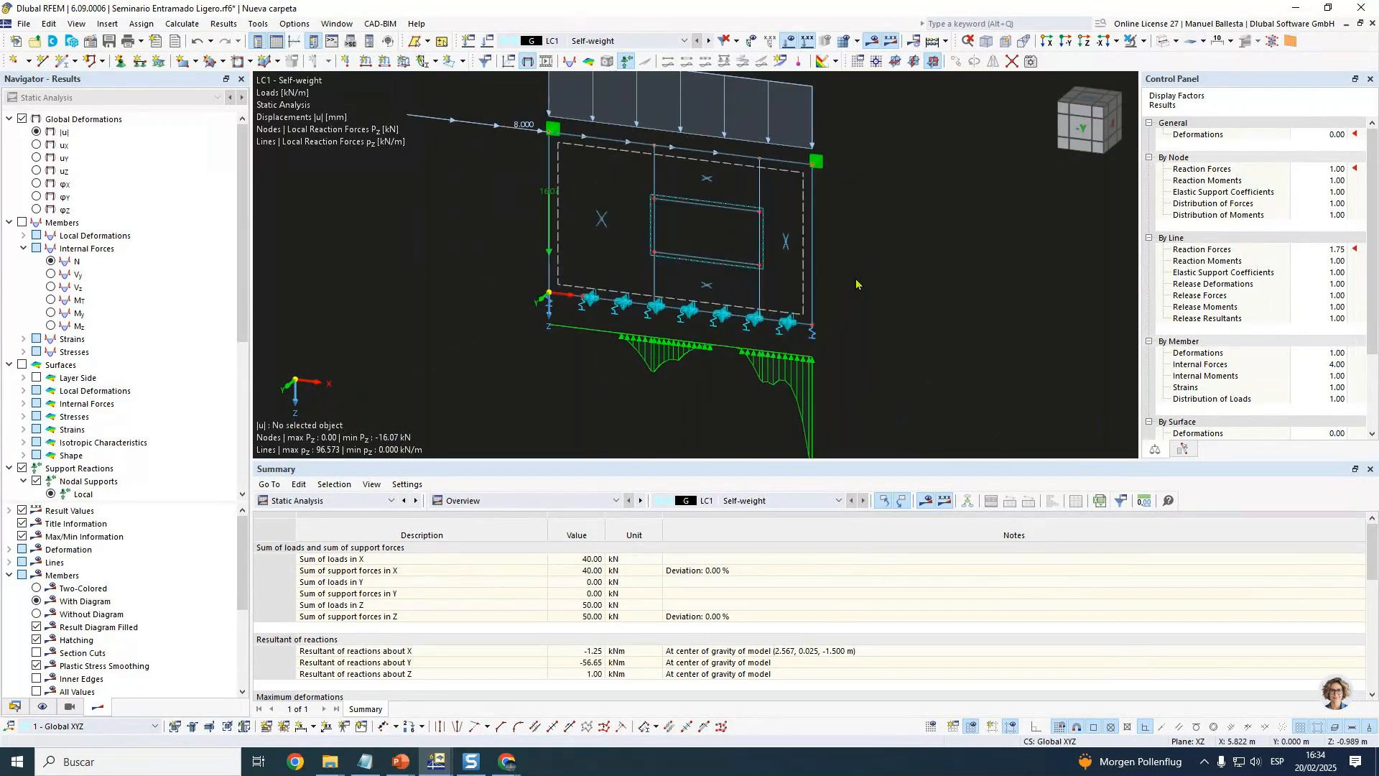
scroll(909, 260, down, 2)
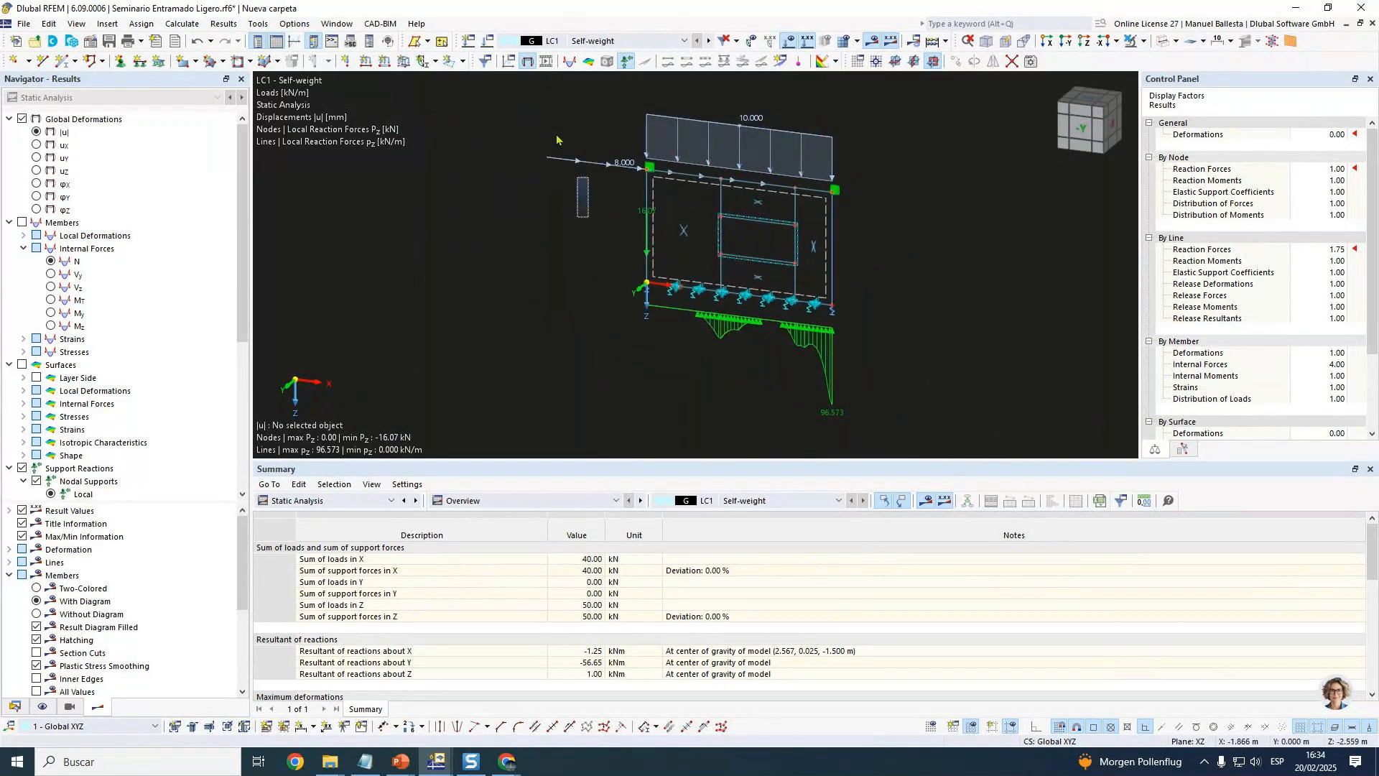
double_click(781, 130)
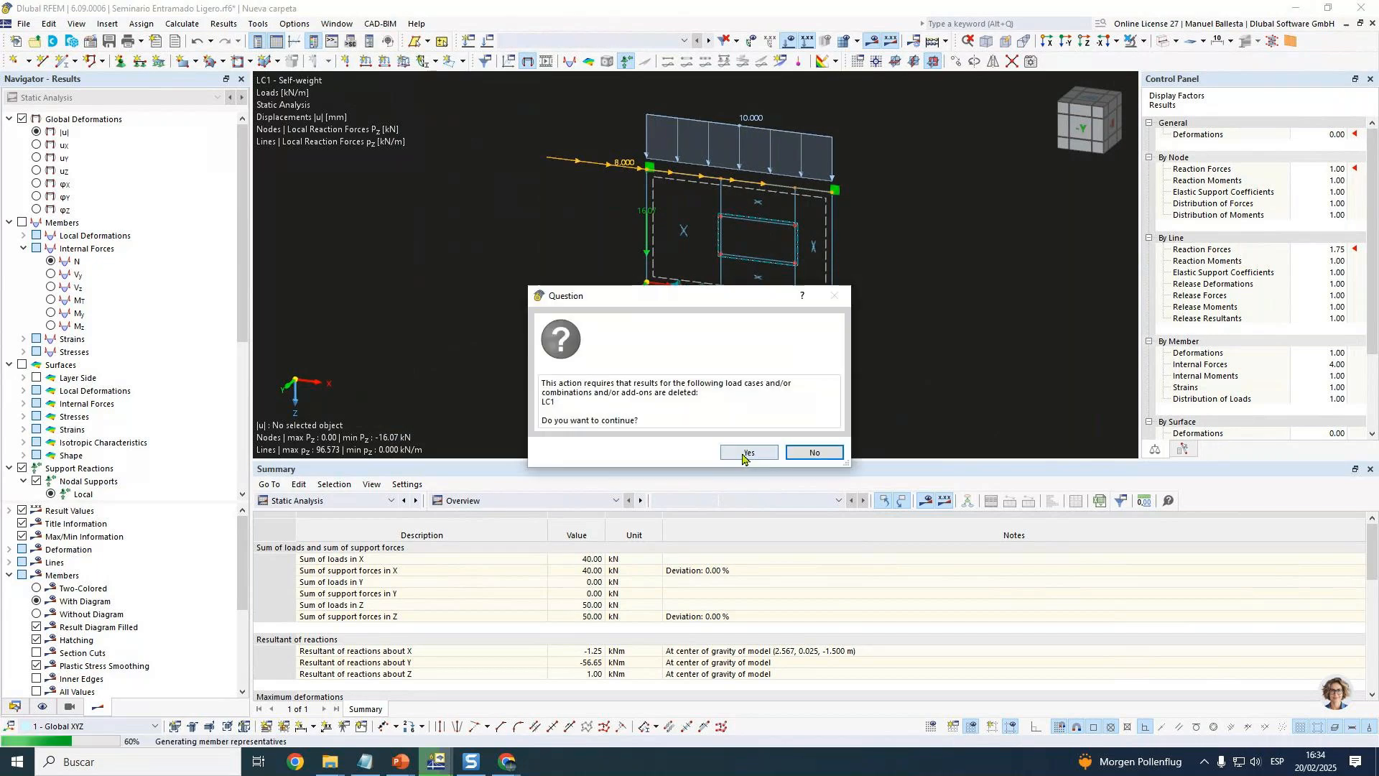
click(749, 453)
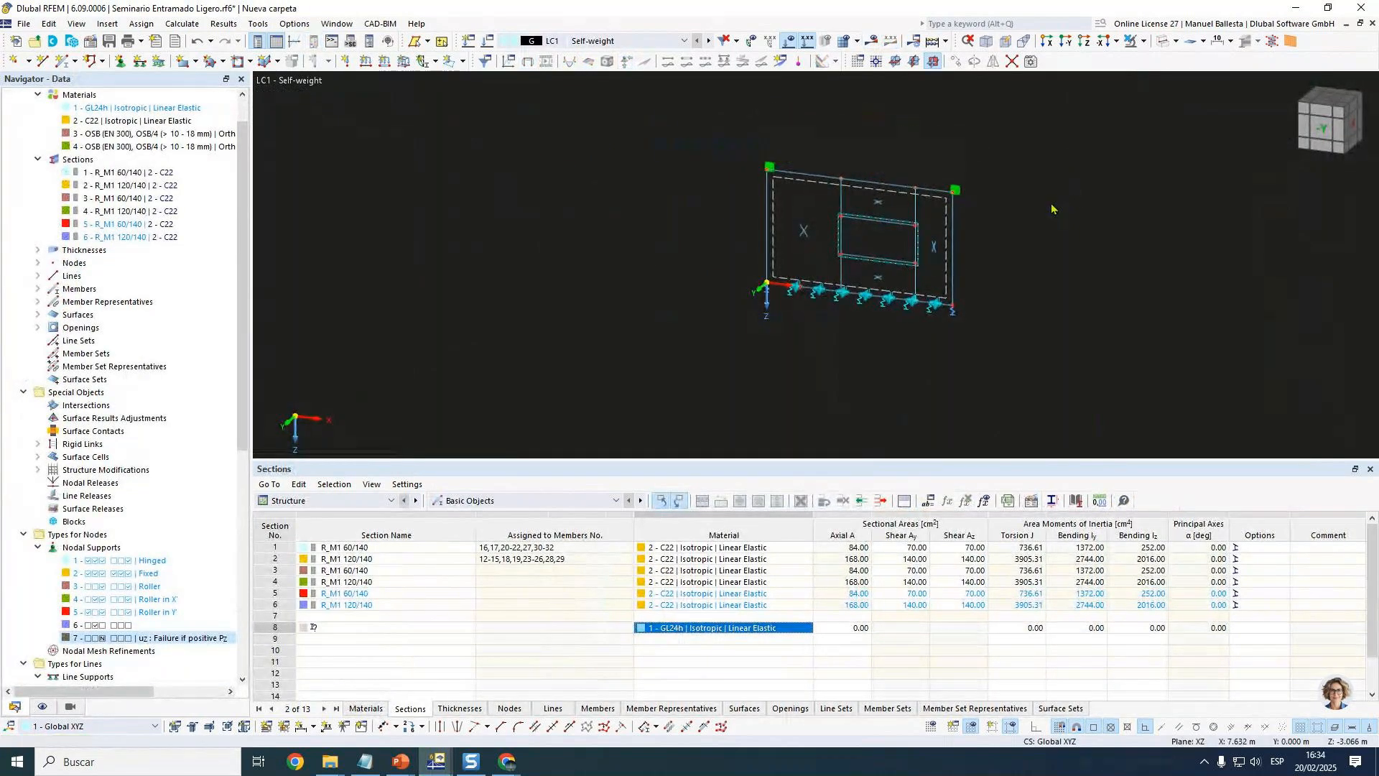
Show the work plane grid and delete the nodal supports at the wall's two upper corners.
scroll(1052, 209, down, 4)
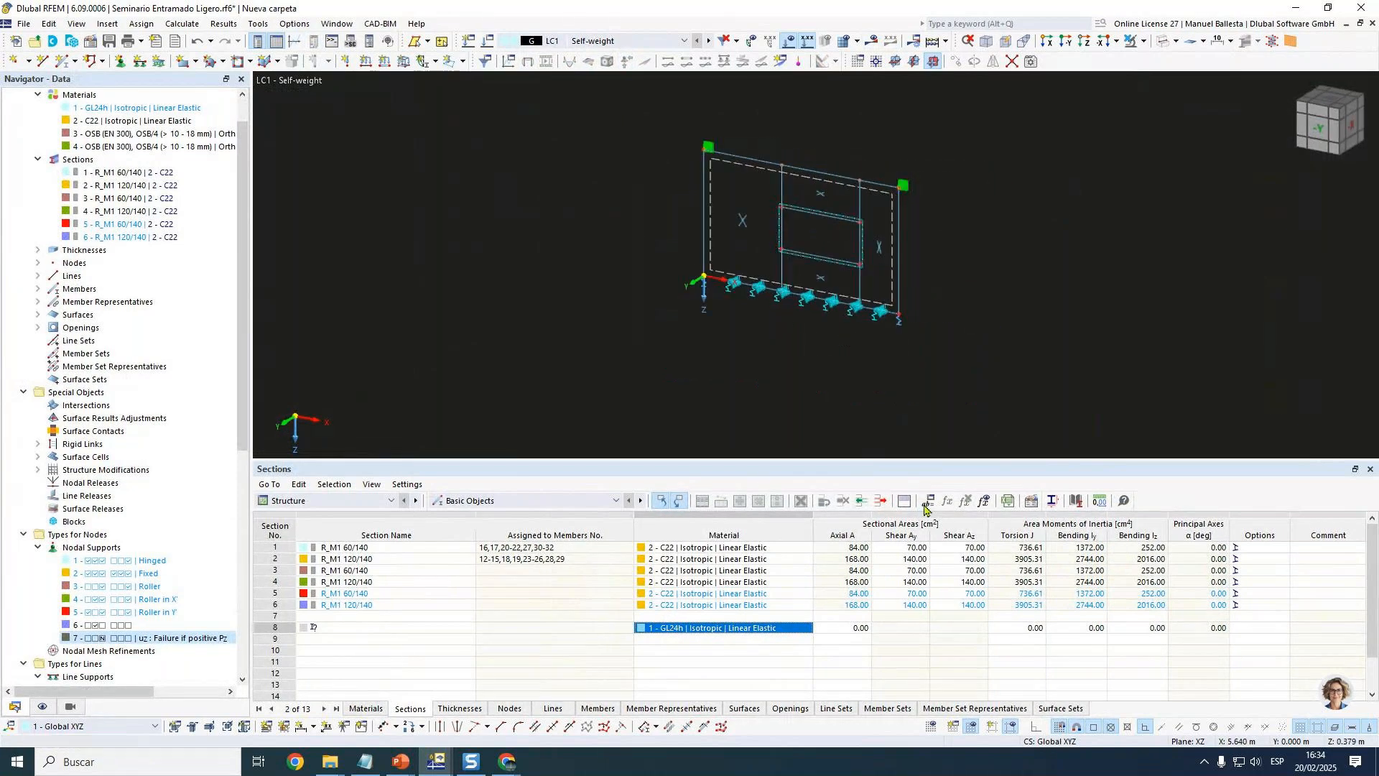
click(931, 726)
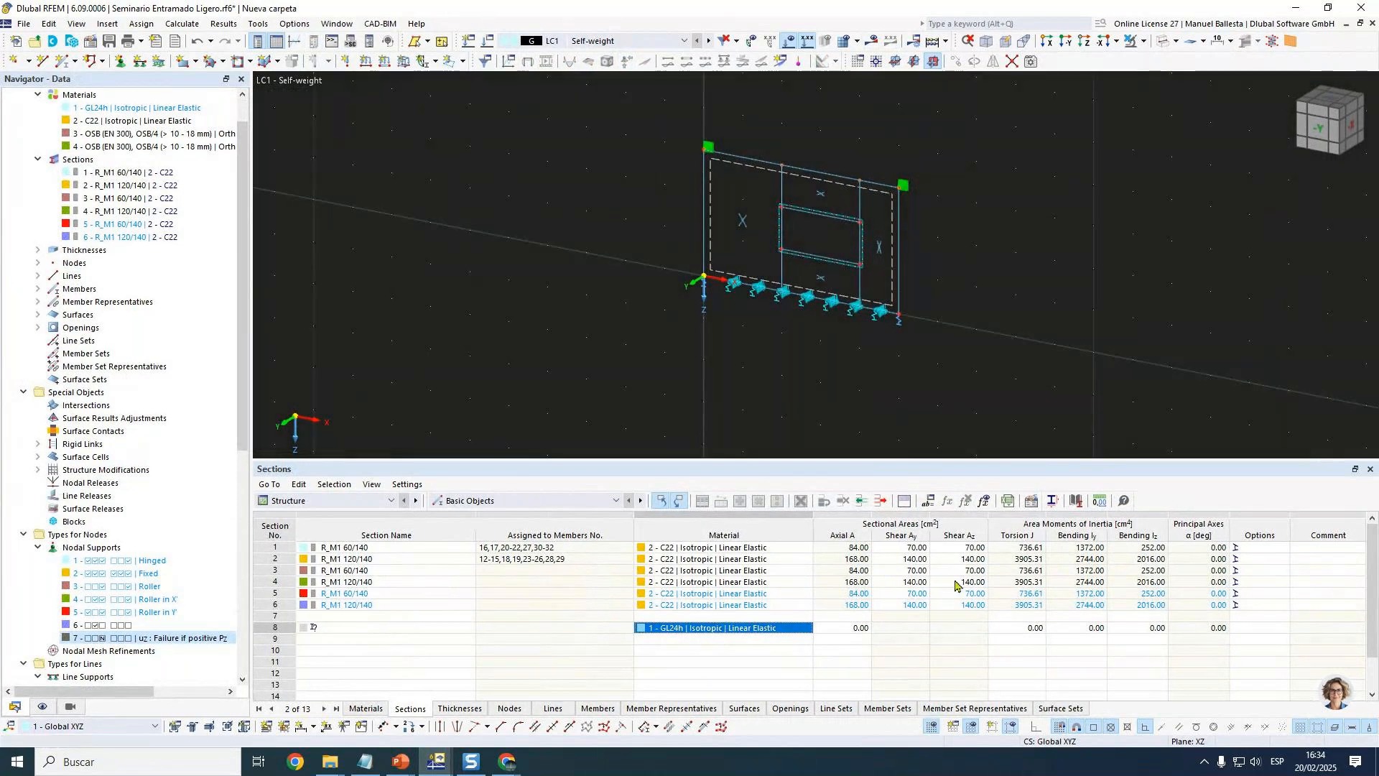
middle_drag(1071, 206, 902, 209)
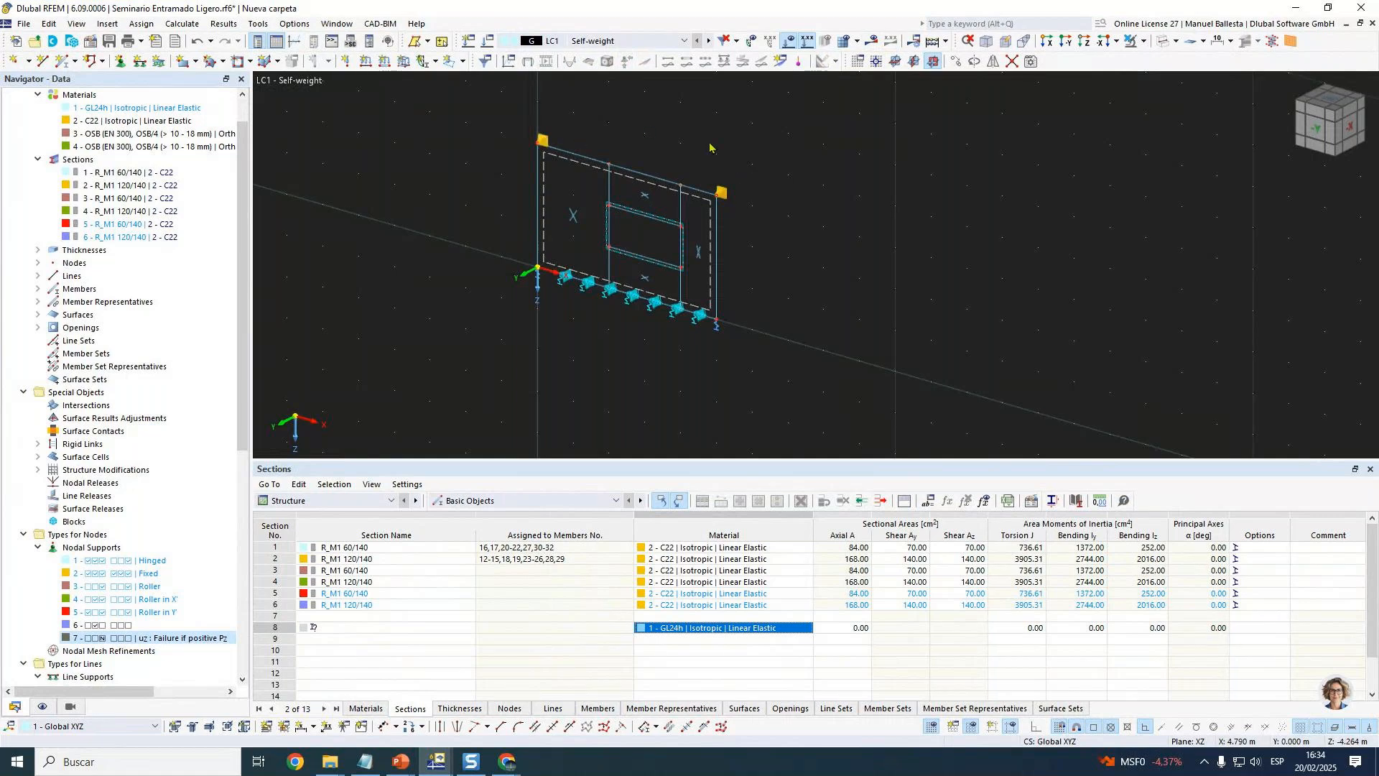
key(Delete)
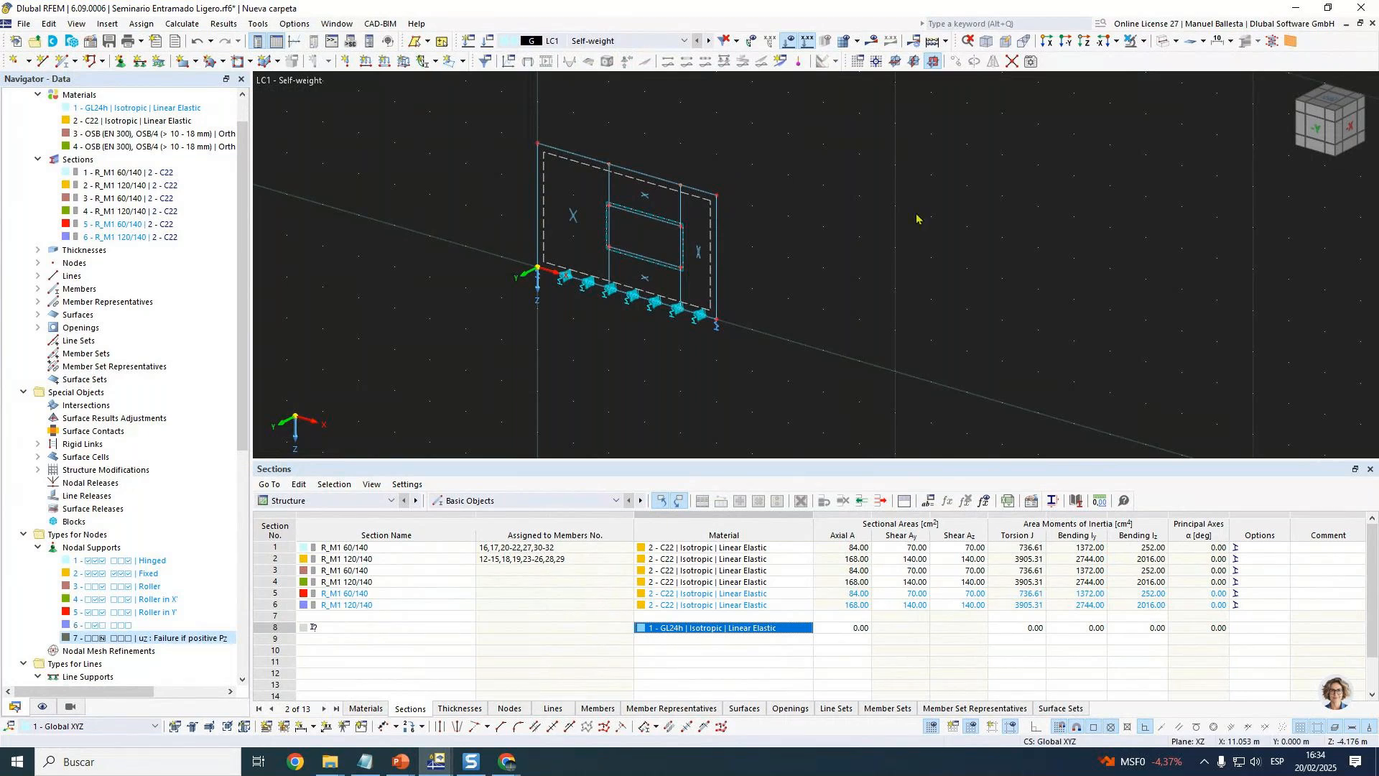
Draw a rectangular wall surface about 3 m wide and 3 m high beside the window wall, with thickness 1 - Muros X.
middle_drag(917, 221, 846, 230)
click(184, 62)
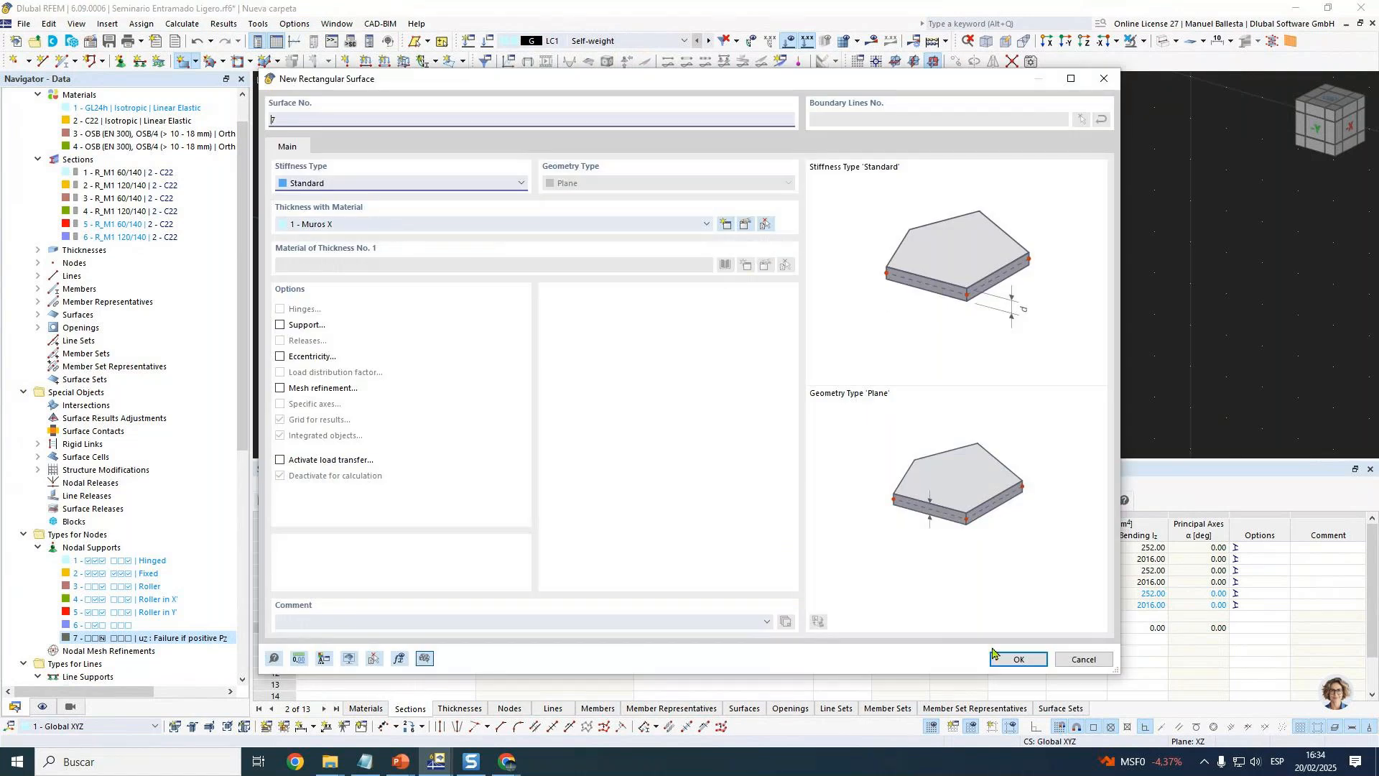
click(1013, 659)
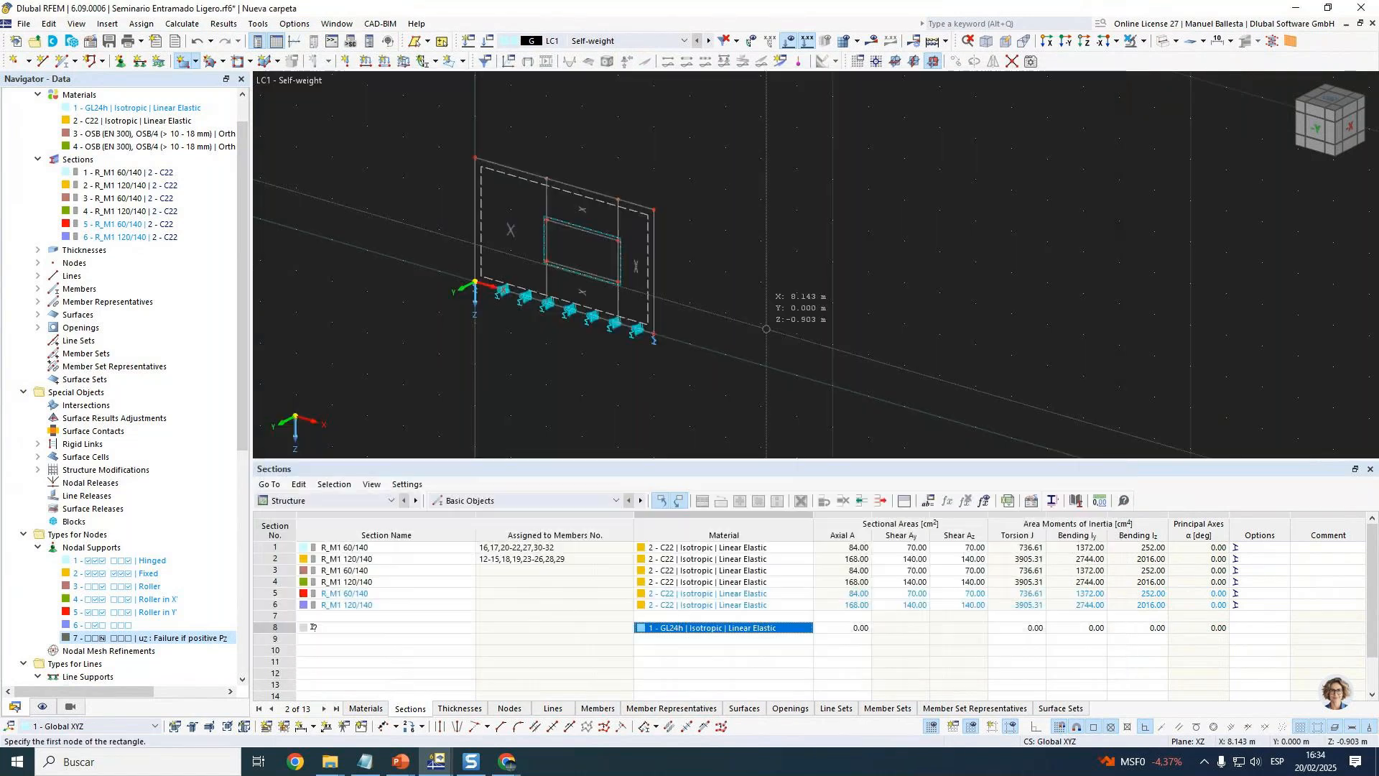
click(726, 354)
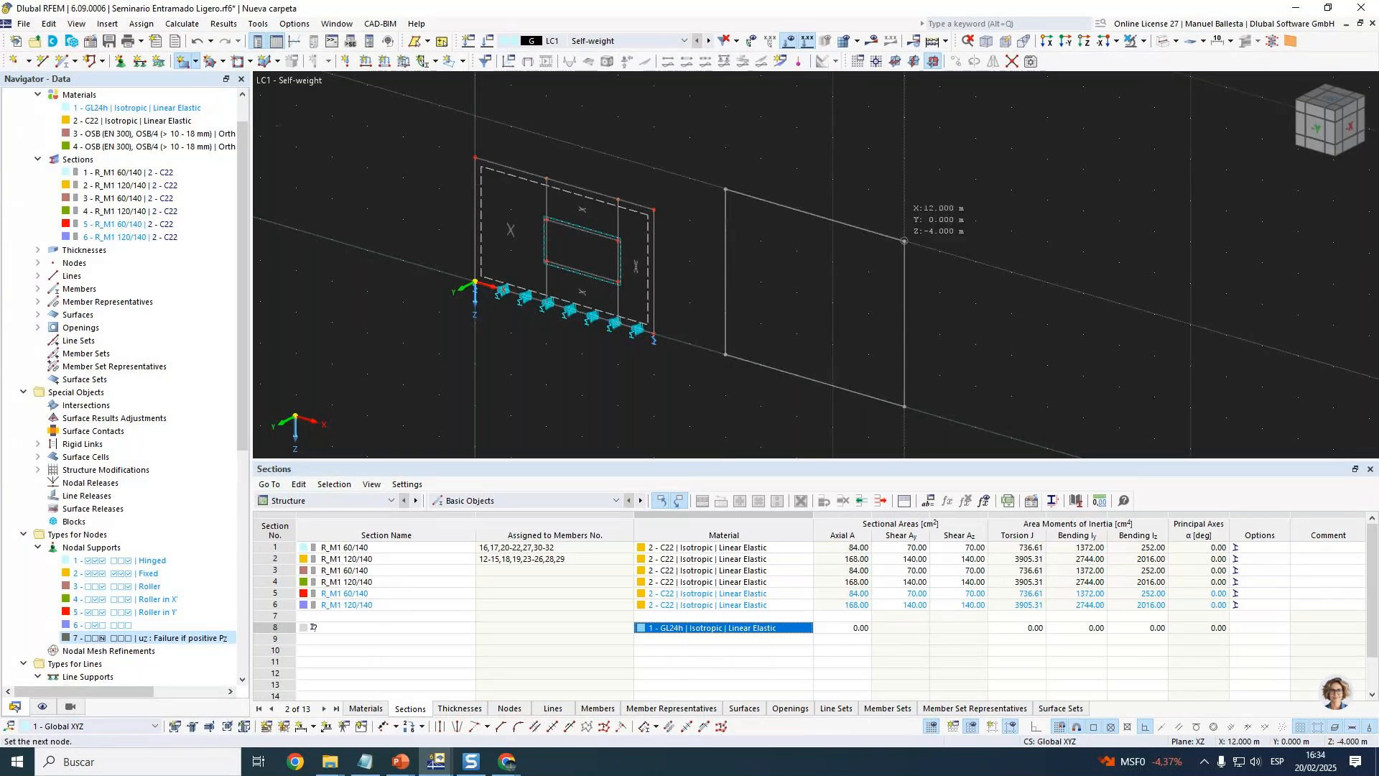
click(833, 262)
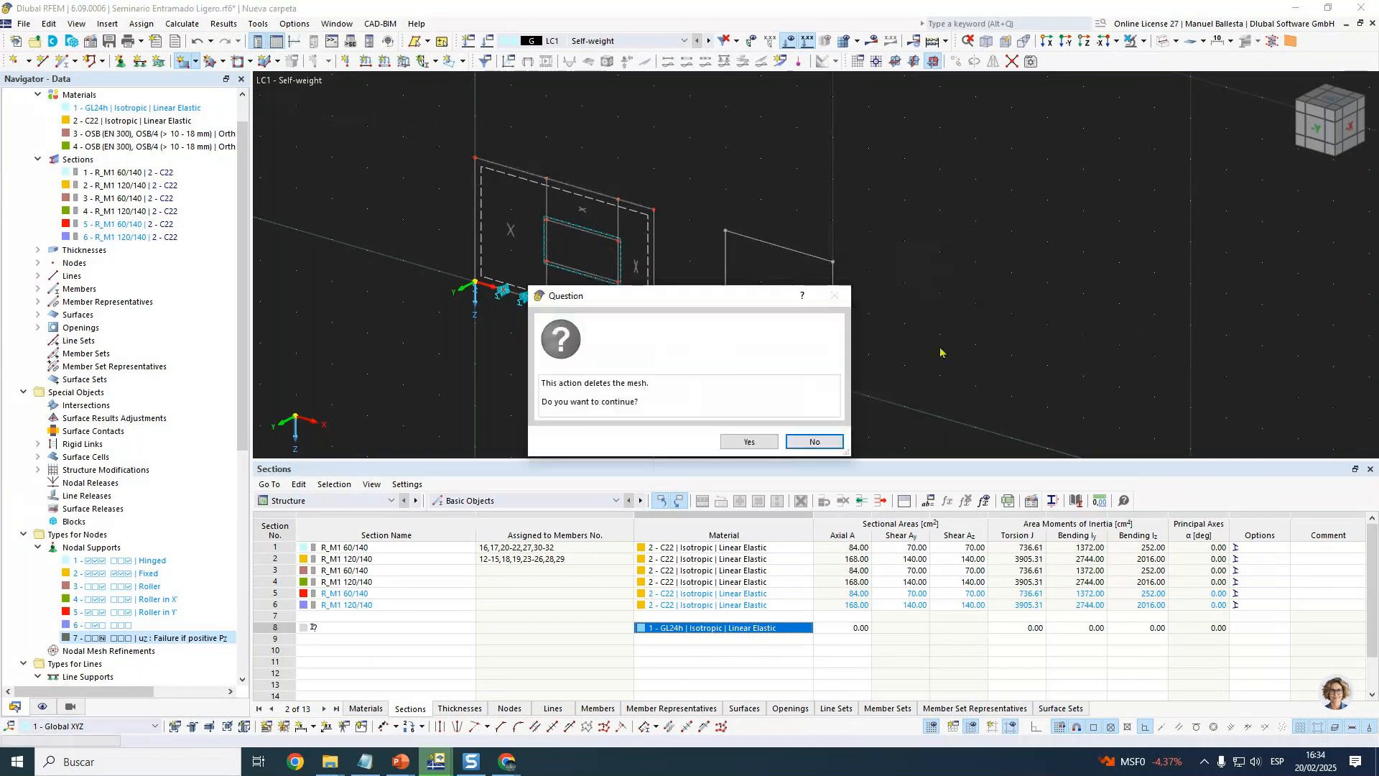
key(Return)
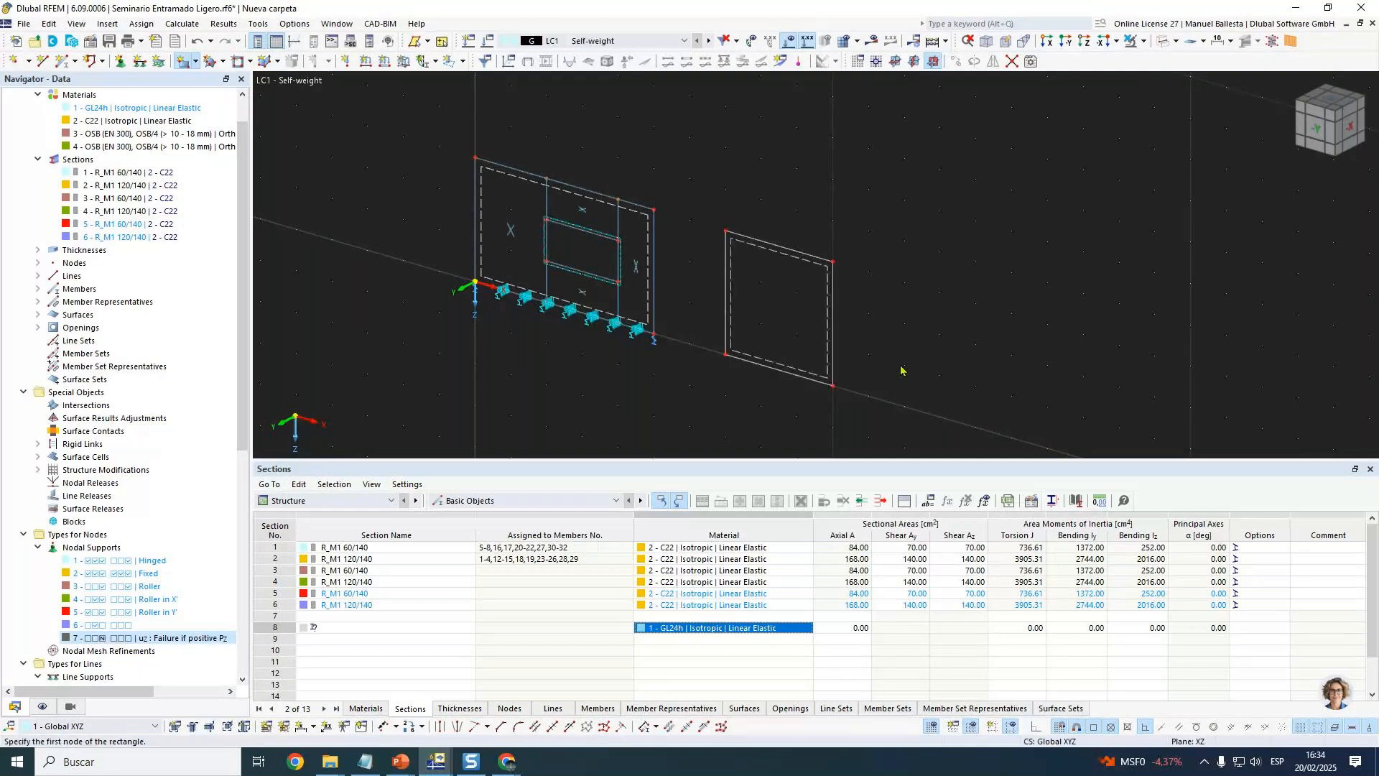
Draw another rectangular wall surface from X 11 m to 12 m, 3 m high, in the same plane.
scroll(900, 370, up, 1)
click(862, 400)
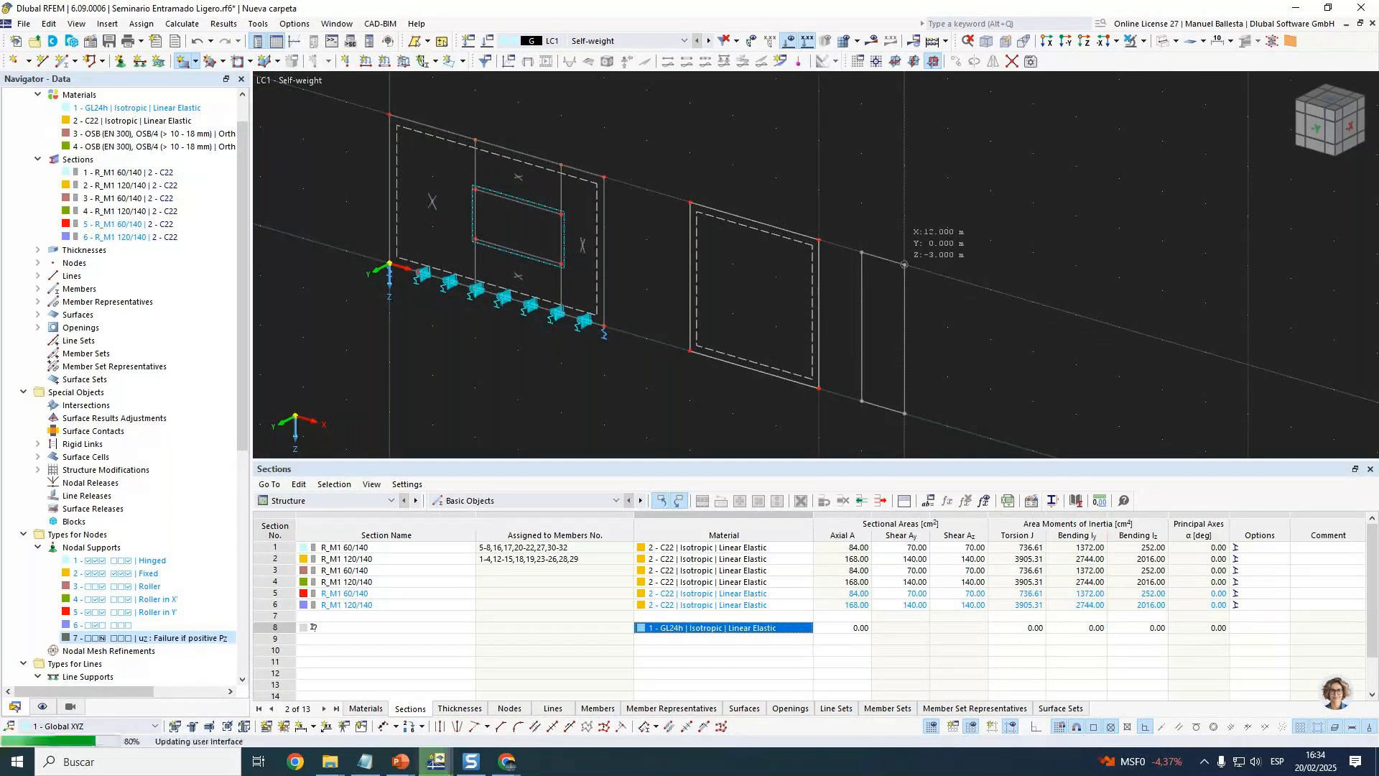
click(904, 264)
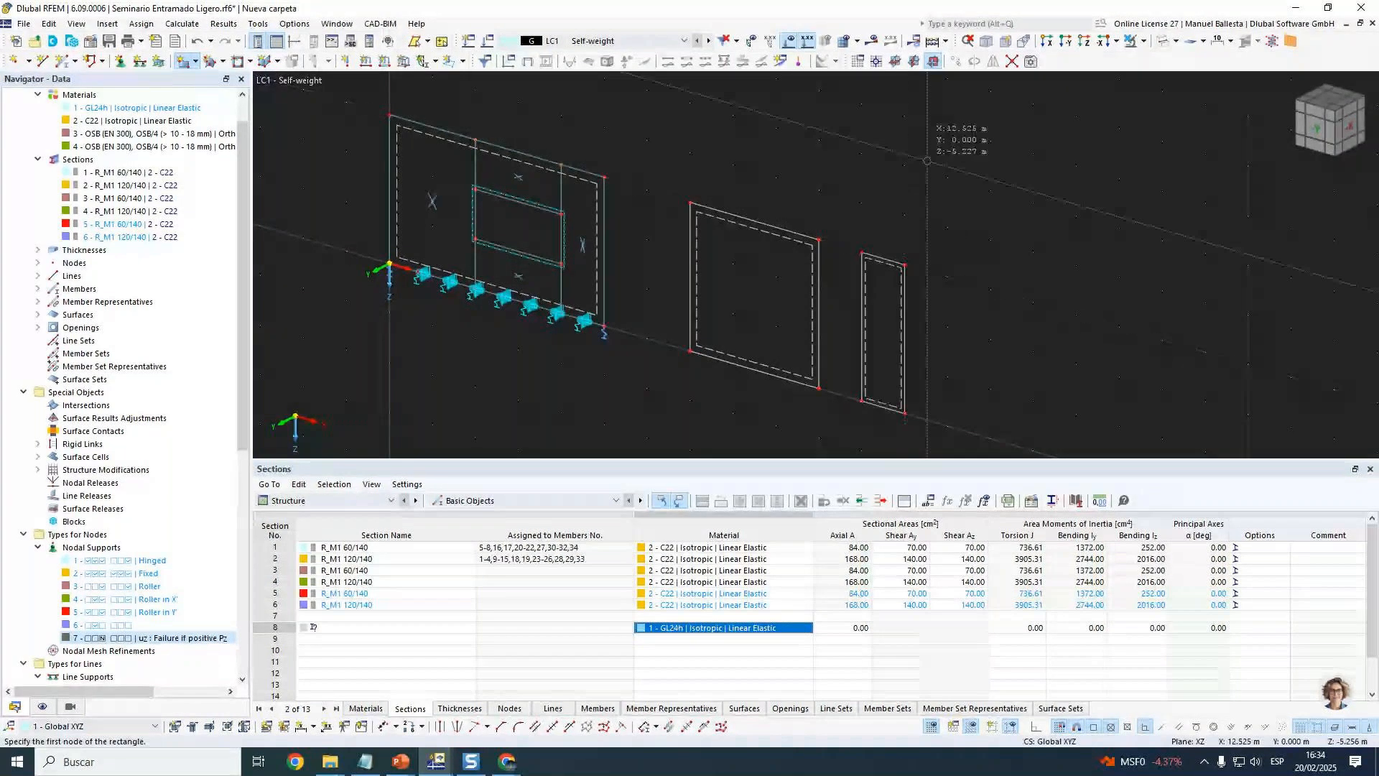
key(Escape)
Copy the window wall and the wider plain wall once by -6 m in the Y direction.
scroll(906, 203, down, 3)
drag(564, 133, 858, 354)
middle_drag(981, 212, 920, 256)
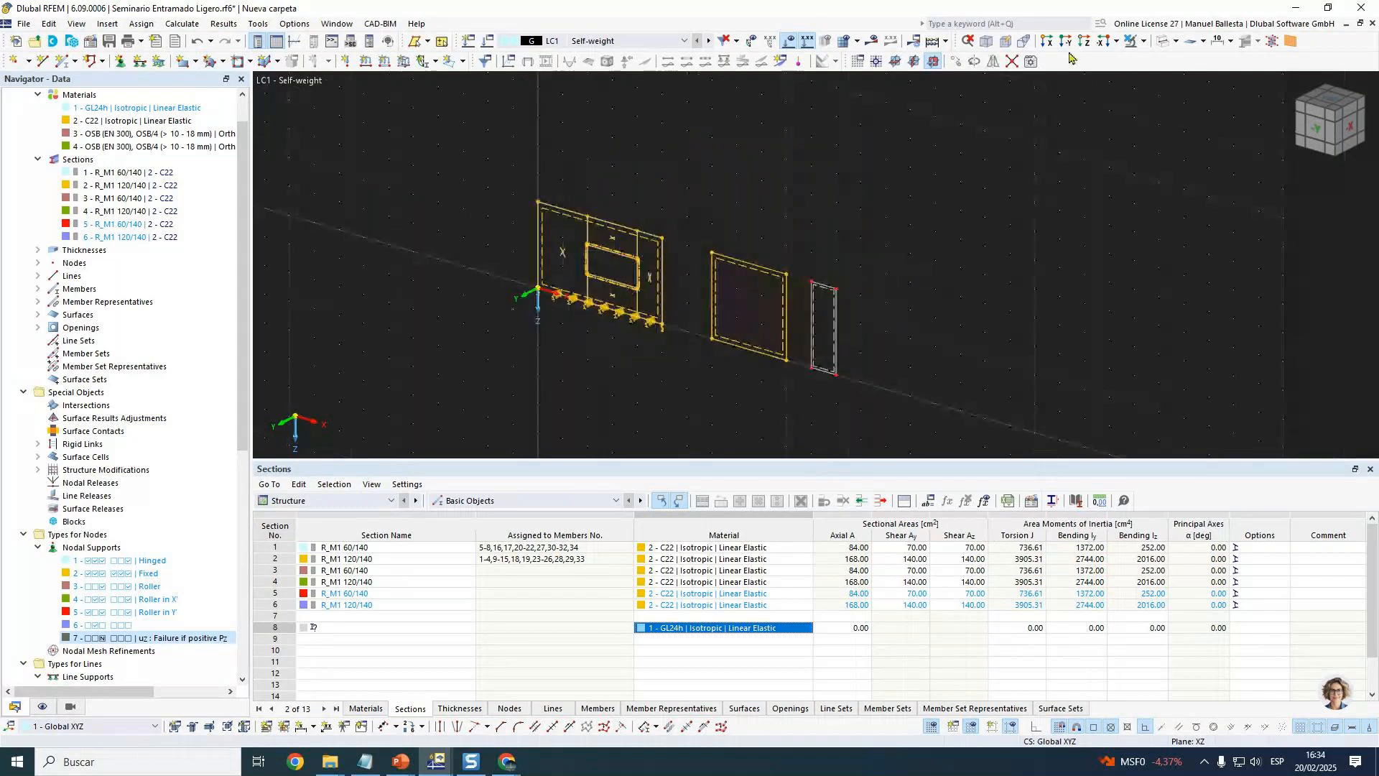
double_click(532, 438)
text(-6)
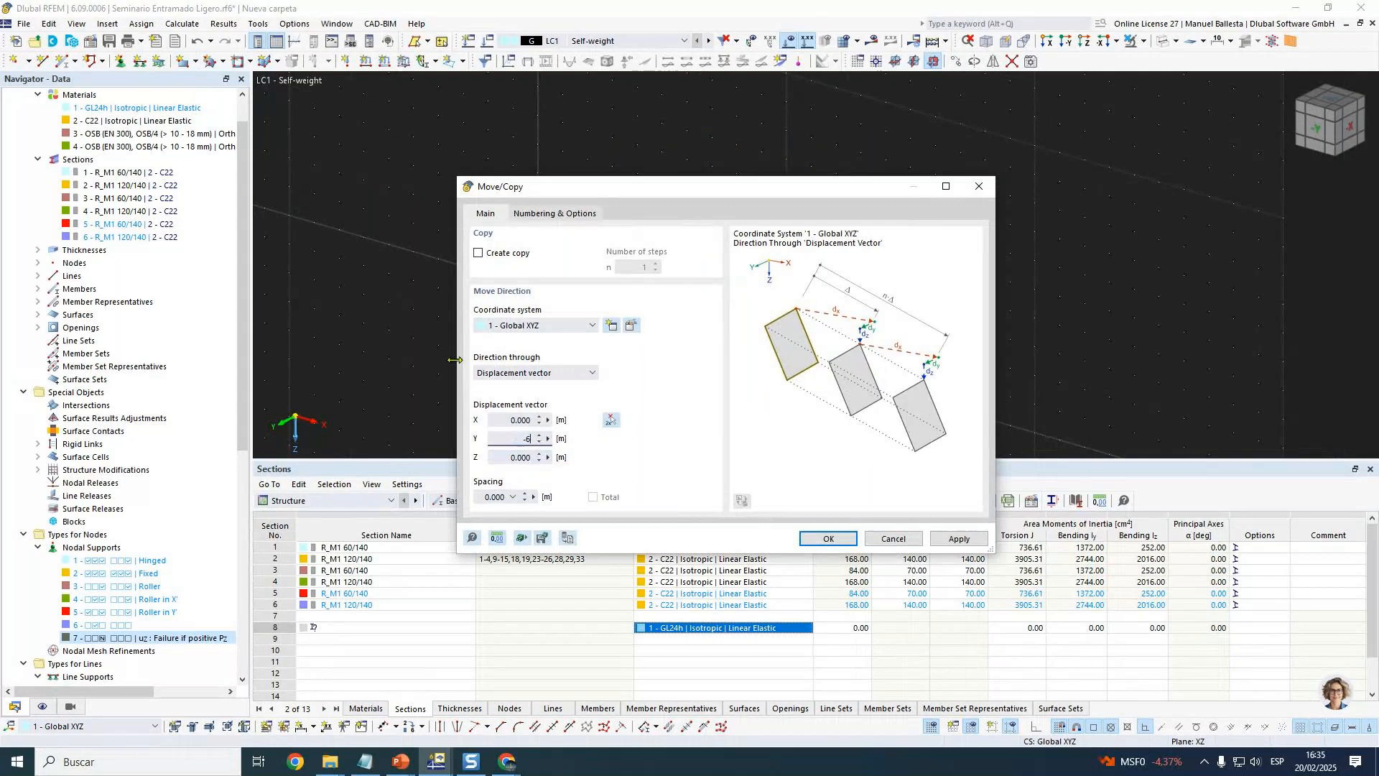
click(516, 254)
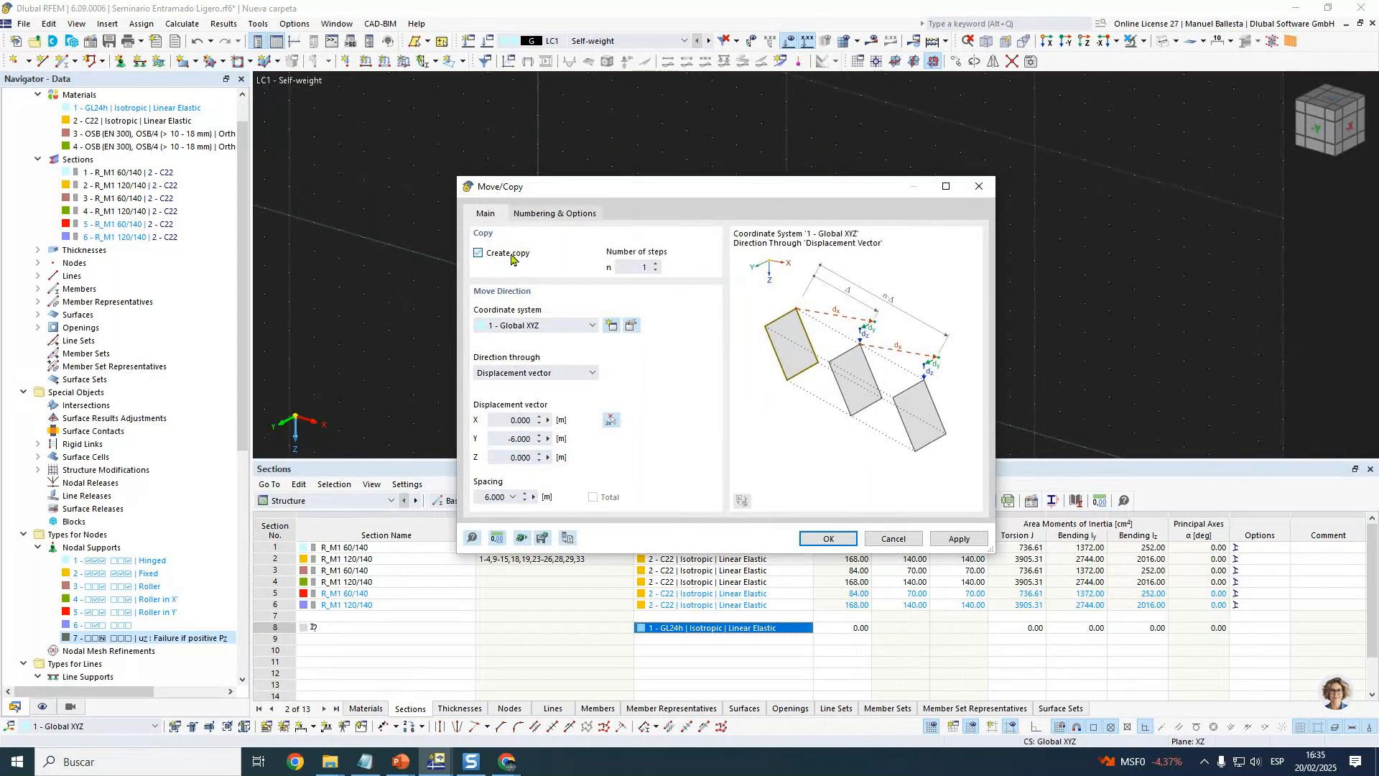
click(834, 540)
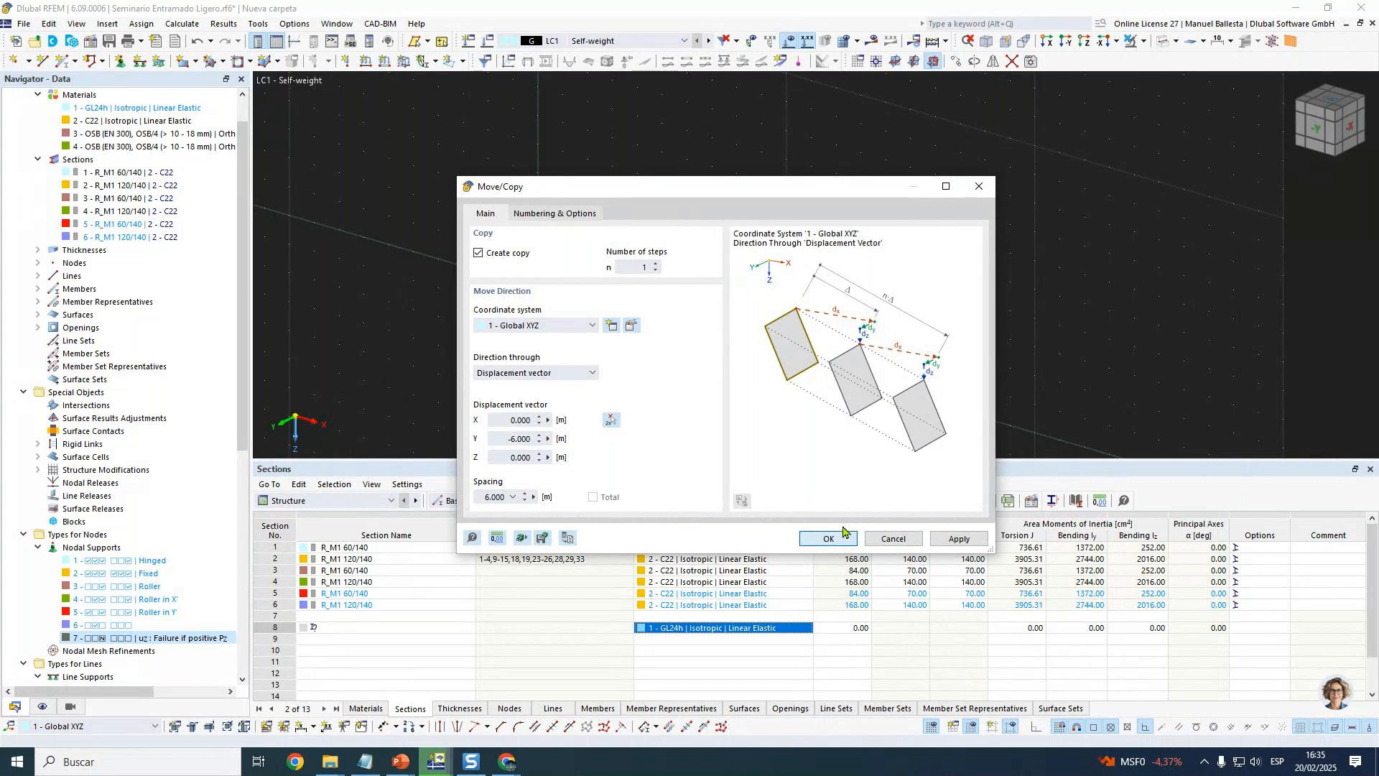
click(999, 248)
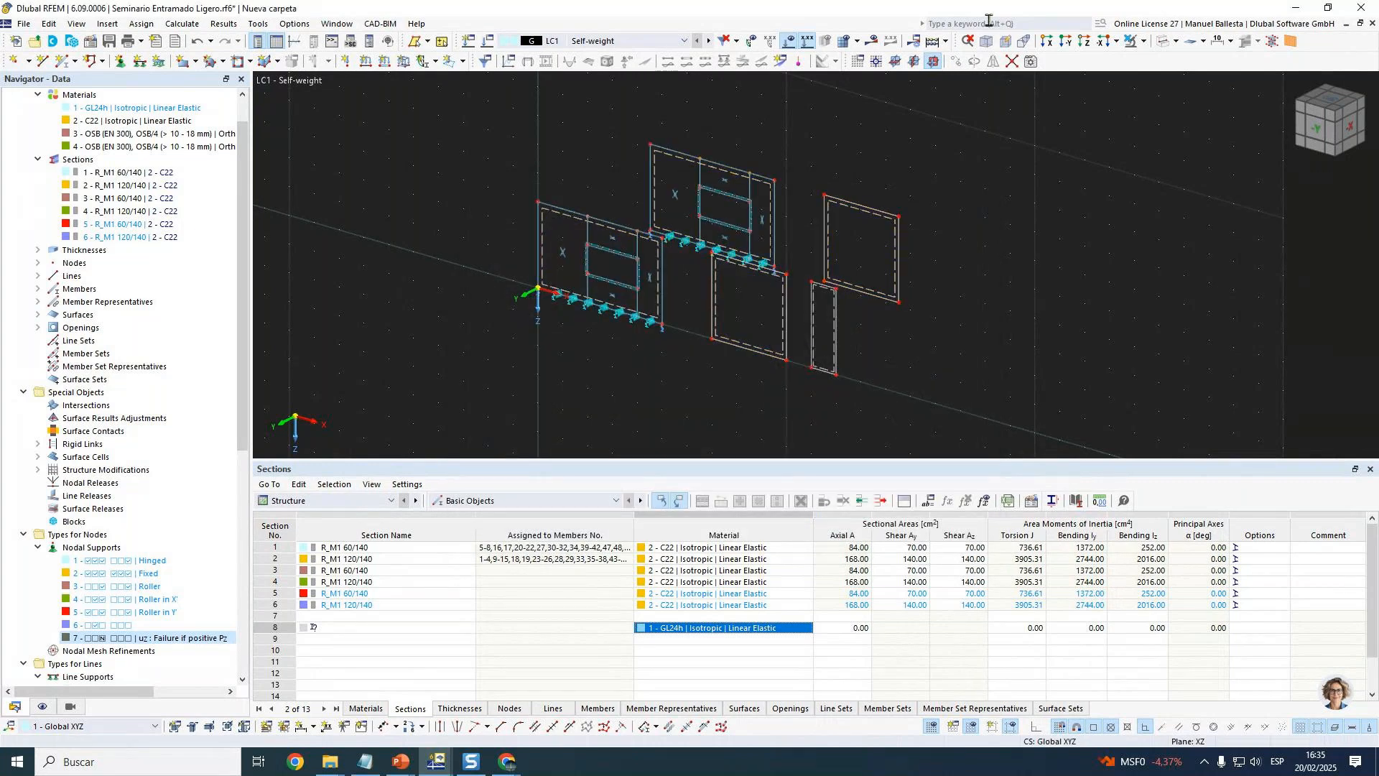
Move the work plane origin to the lower corner node of the copied plain wall nearest the copied window wall.
click(895, 61)
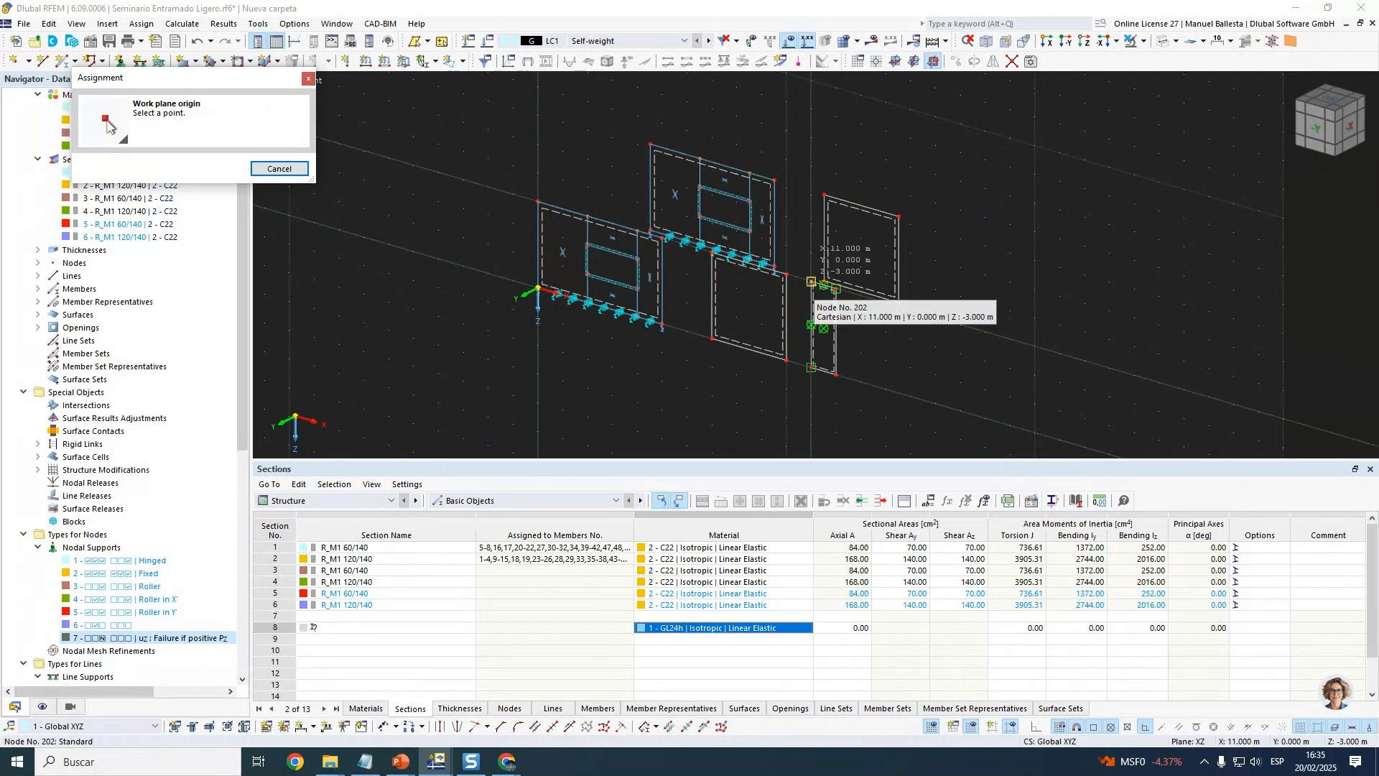
ctrl+middle_drag(821, 267, 822, 277)
click(822, 298)
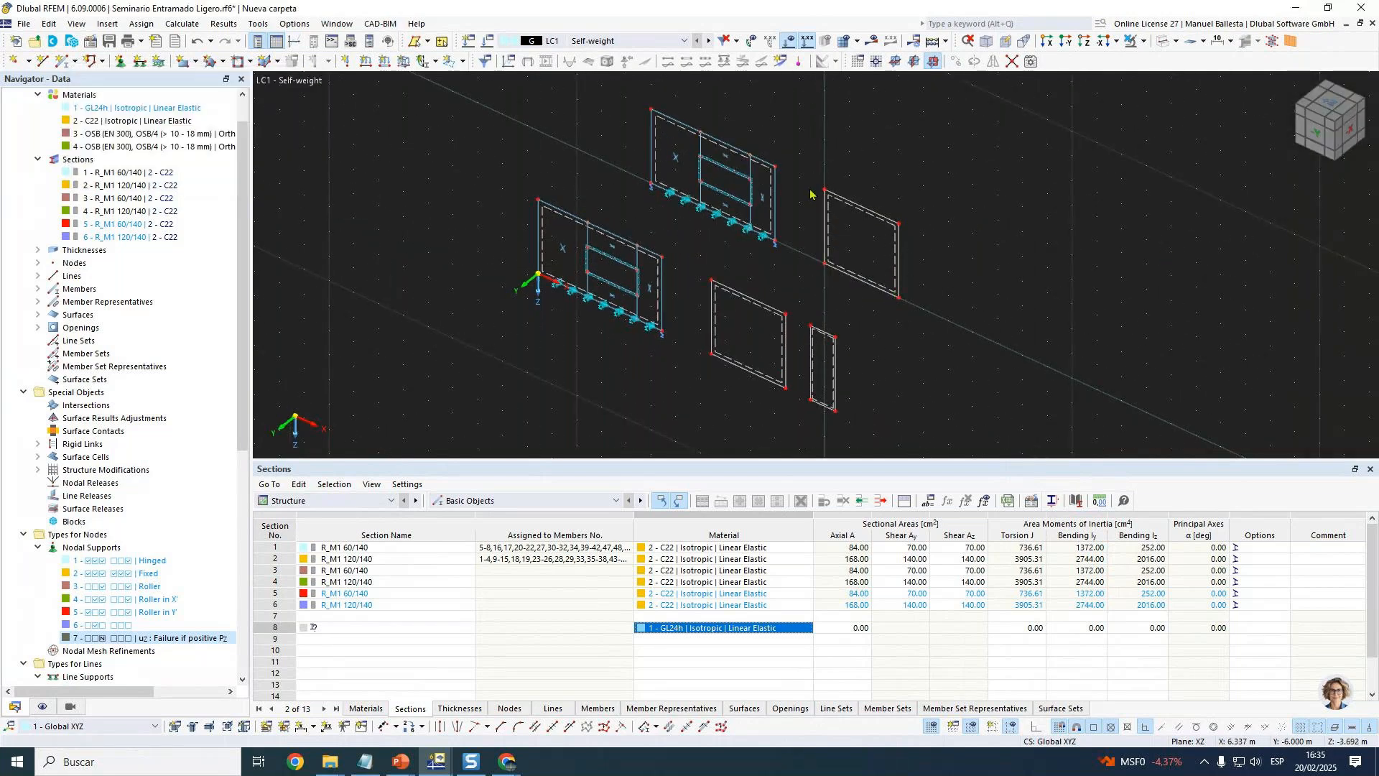
Stretch the copied plain wall at Y -6 m by moving one end edge about 1 m towards the window wall and the other to X 12 m.
click(824, 226)
click(925, 191)
drag(815, 163, 800, 261)
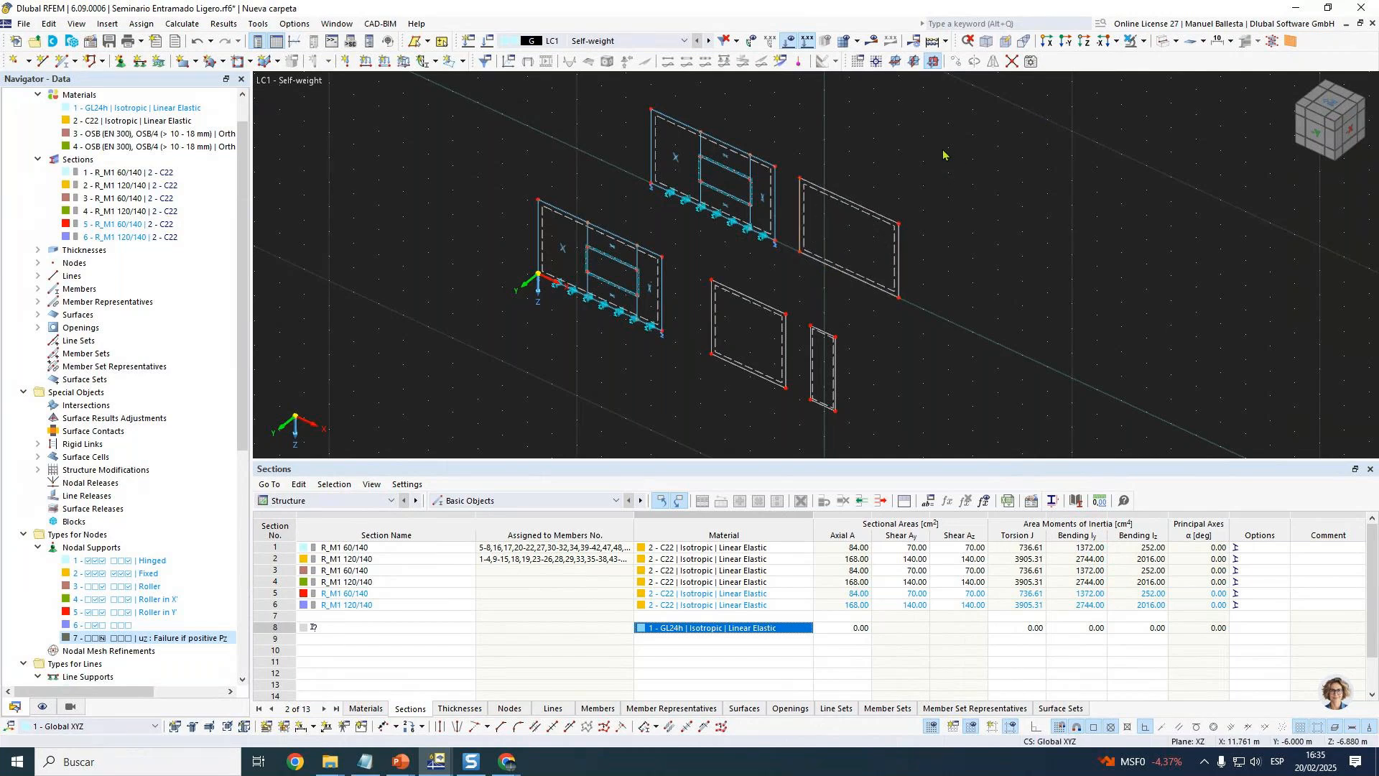
ctrl+middle_drag(924, 224, 891, 189)
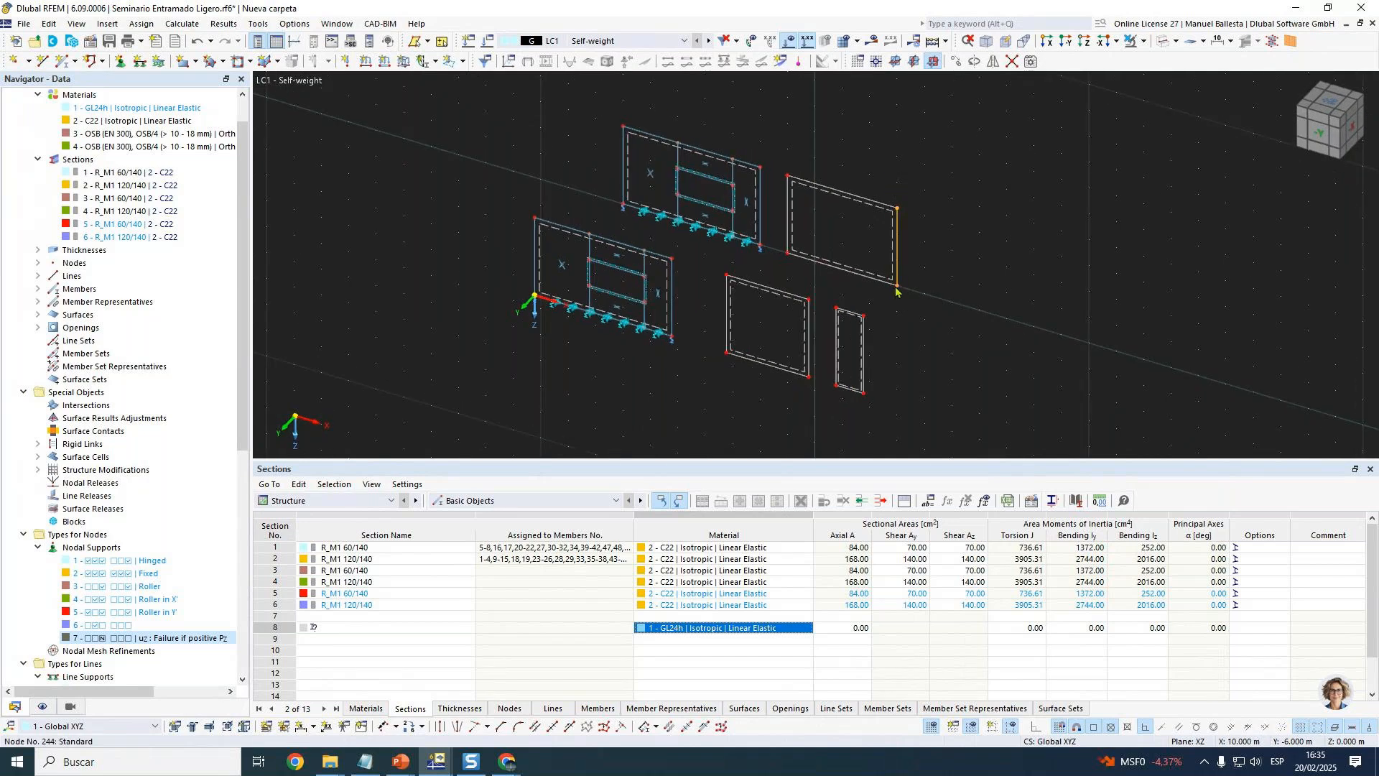
drag(896, 289, 952, 307)
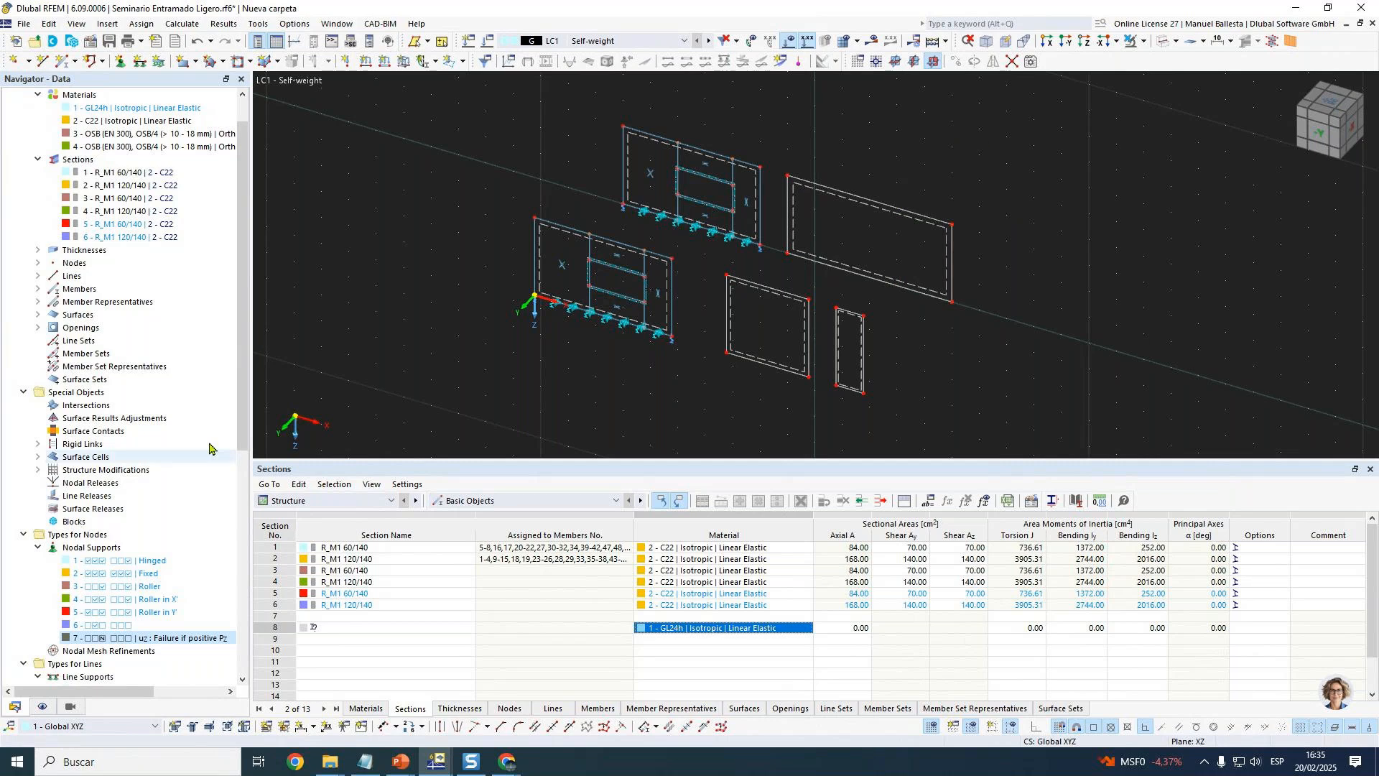
Delete nodal support type 7, the anchor spring with failure if positive Pz.
scroll(173, 402, up, 1)
scroll(171, 404, down, 4)
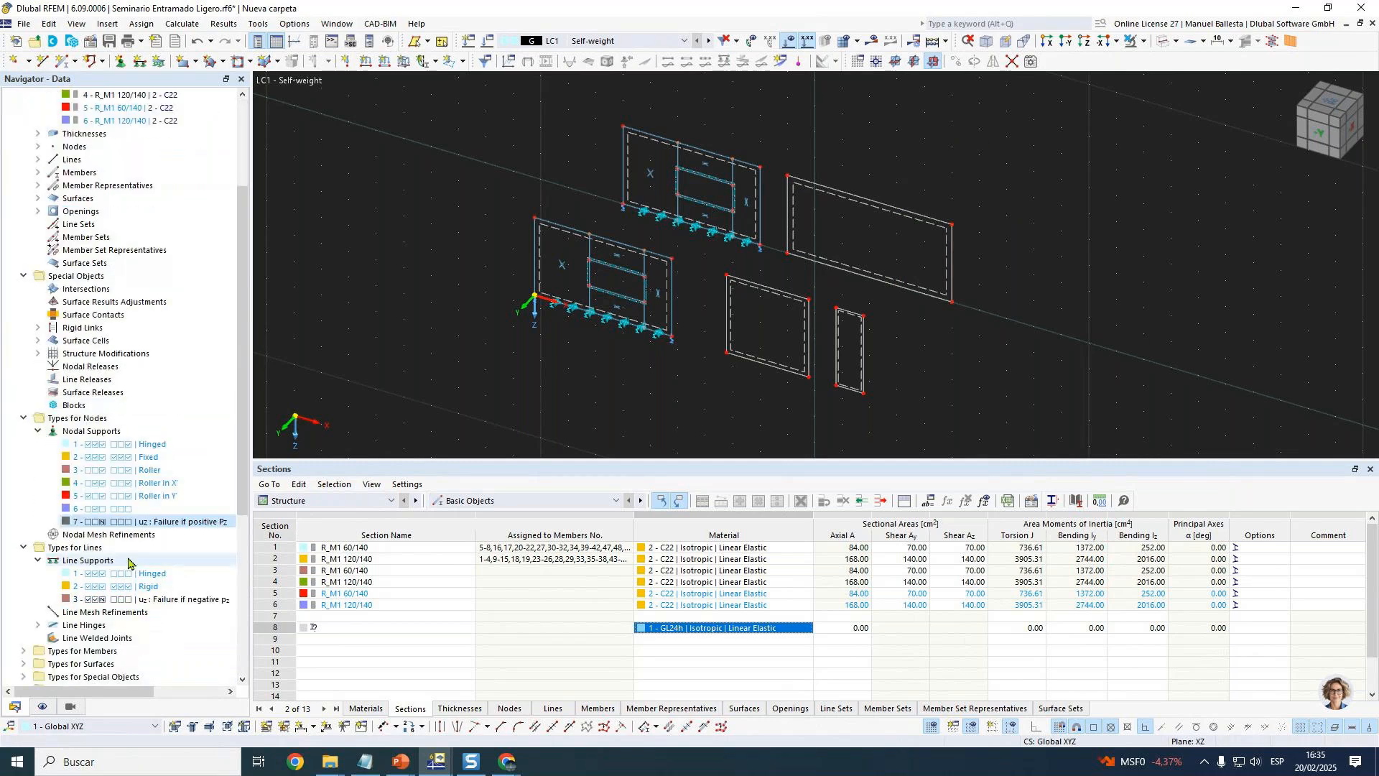
right_click(126, 525)
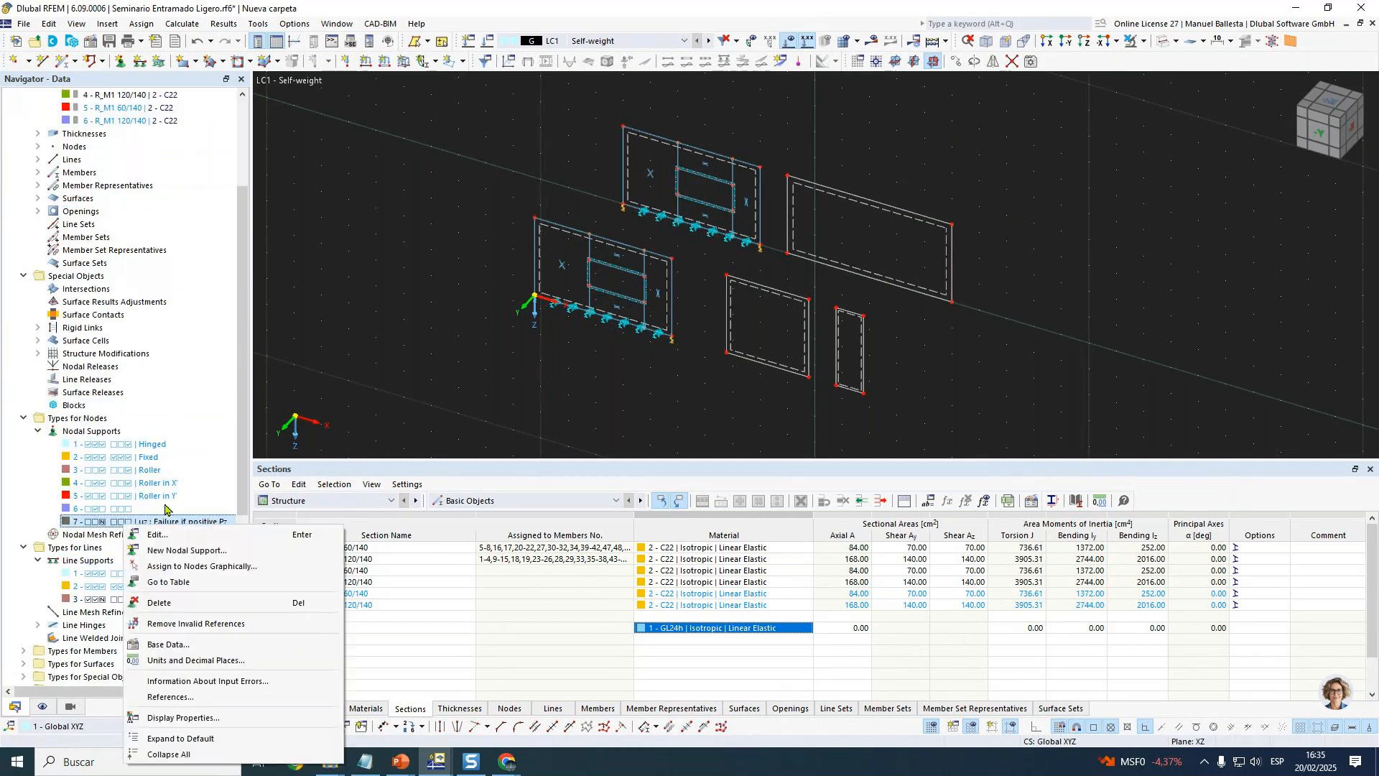
click(176, 608)
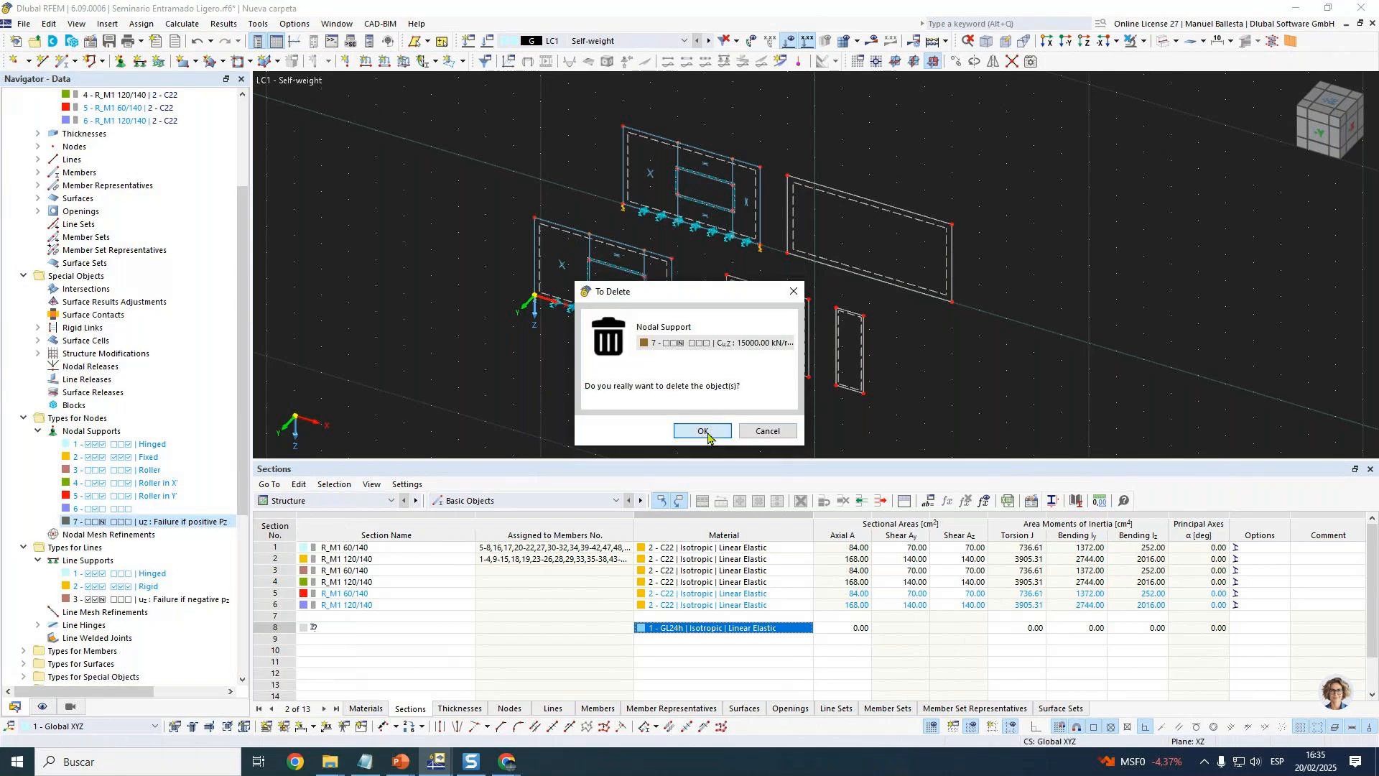
click(708, 428)
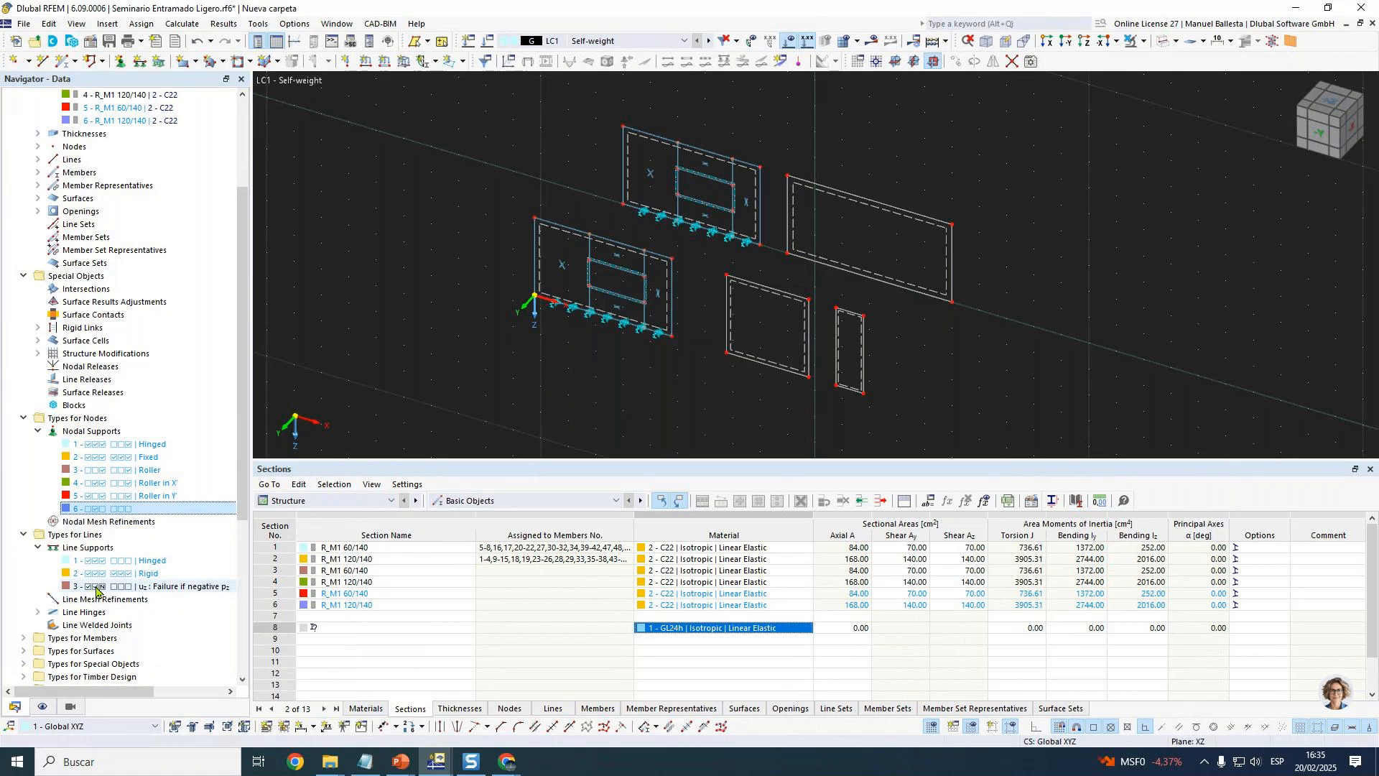
Make line support 3 rigid in the uz direction and set its uz nonlinearity to None.
double_click(95, 586)
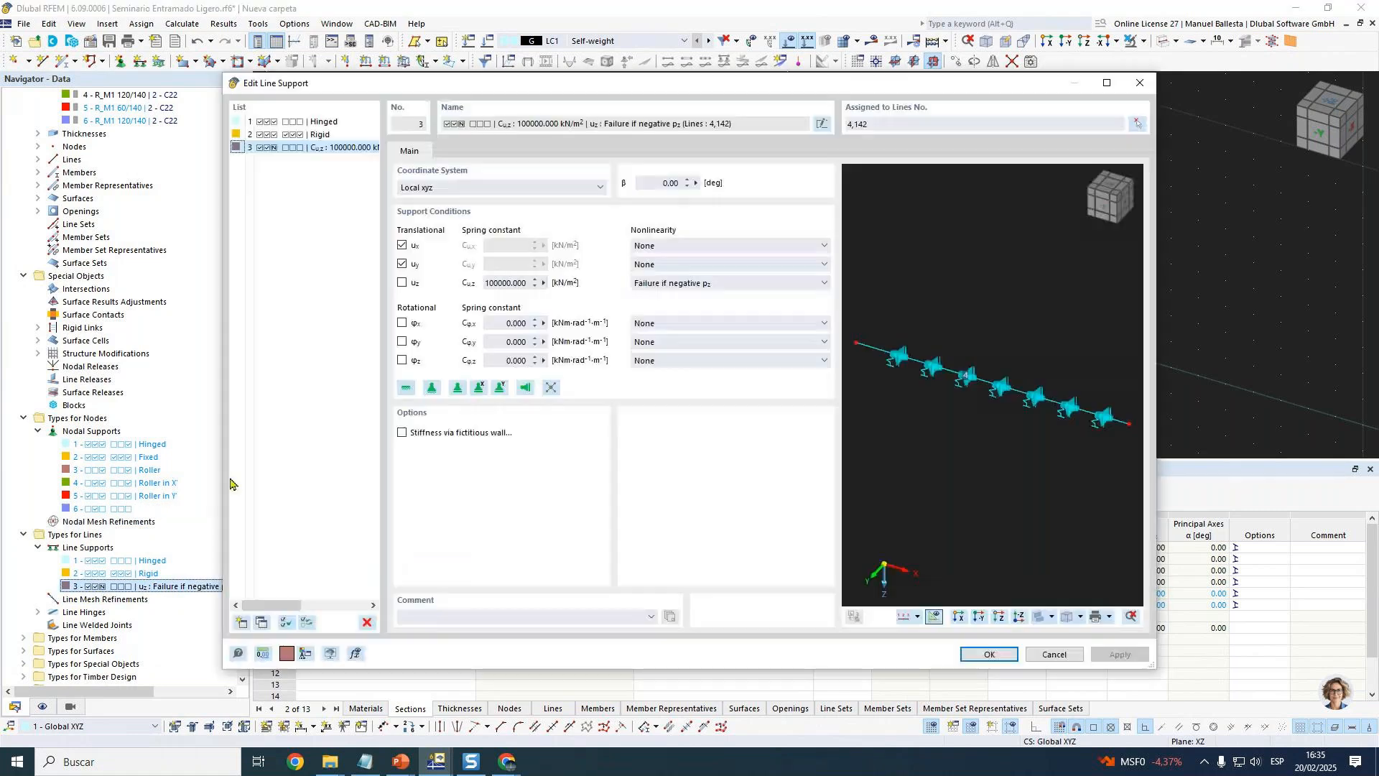
click(402, 283)
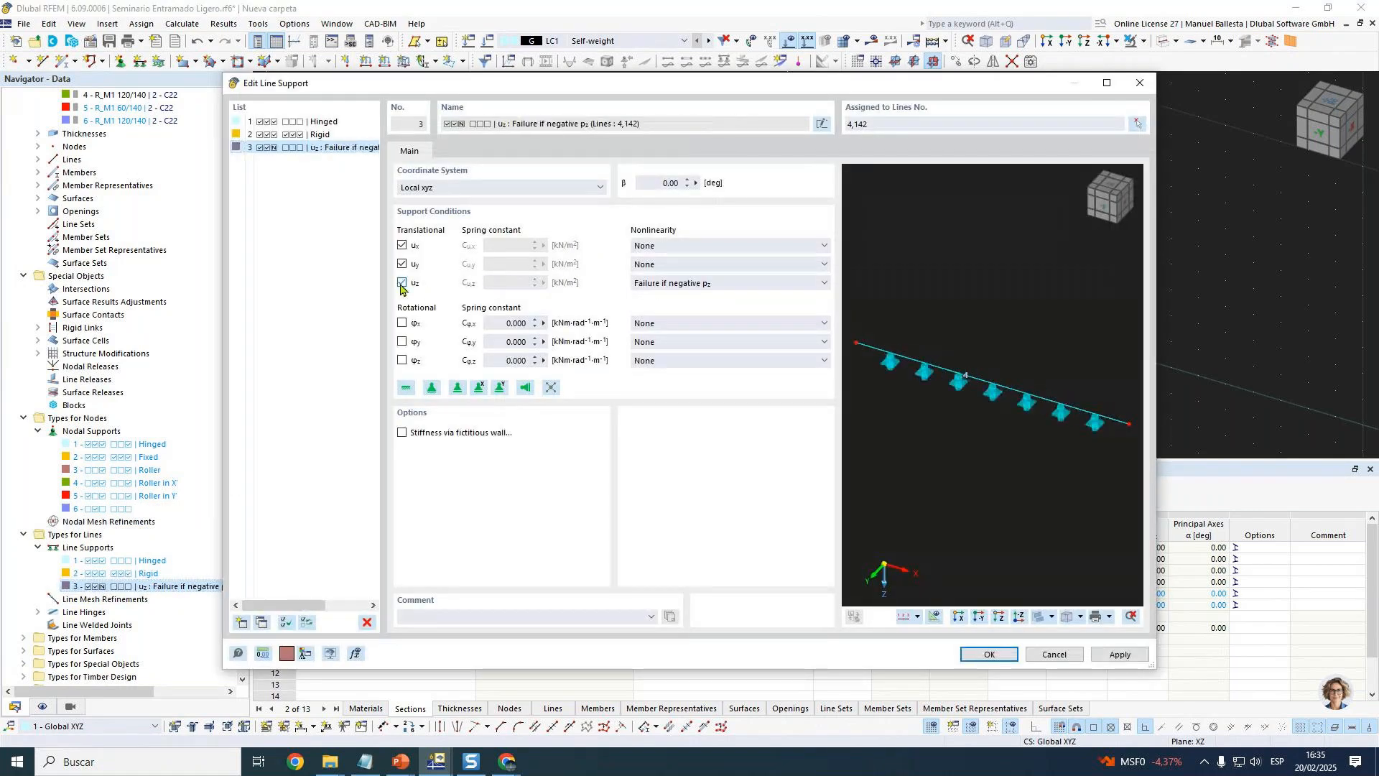
click(665, 283)
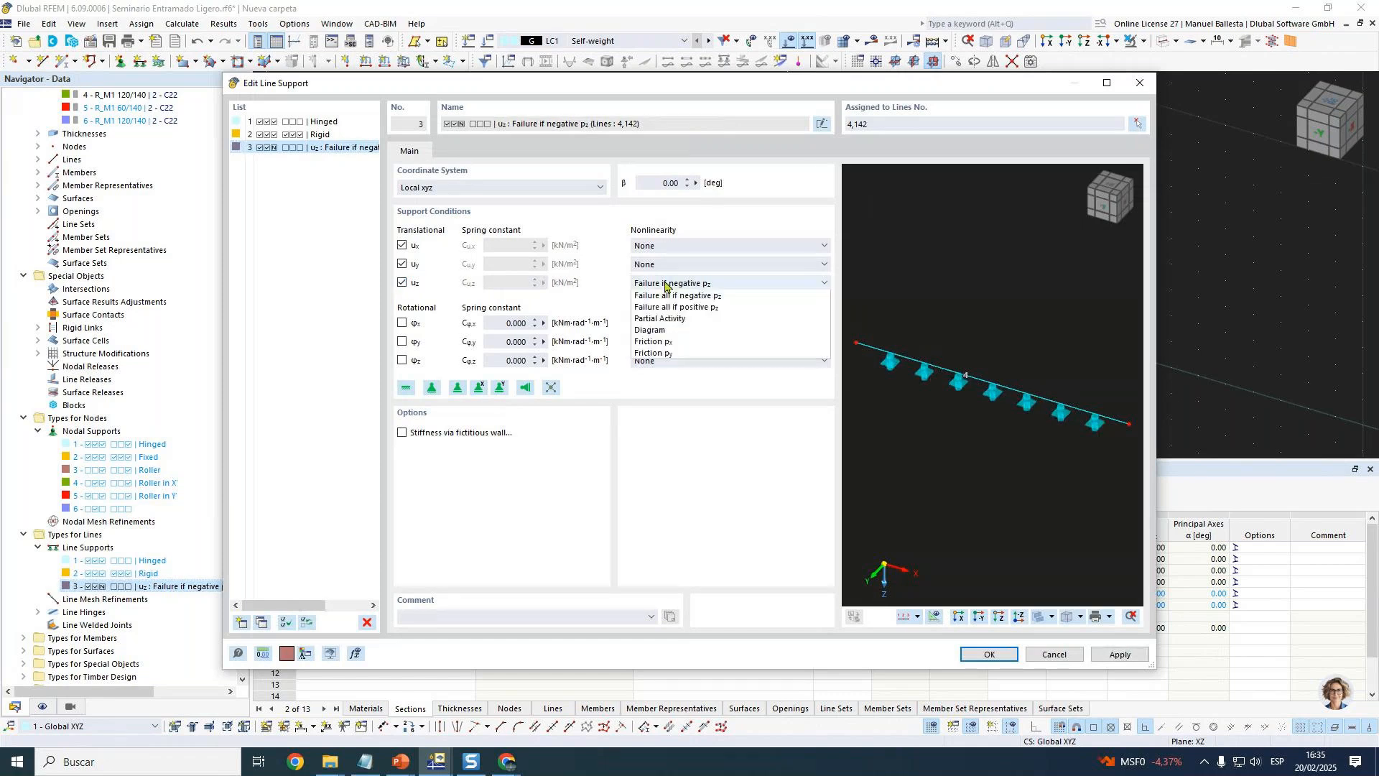
click(665, 298)
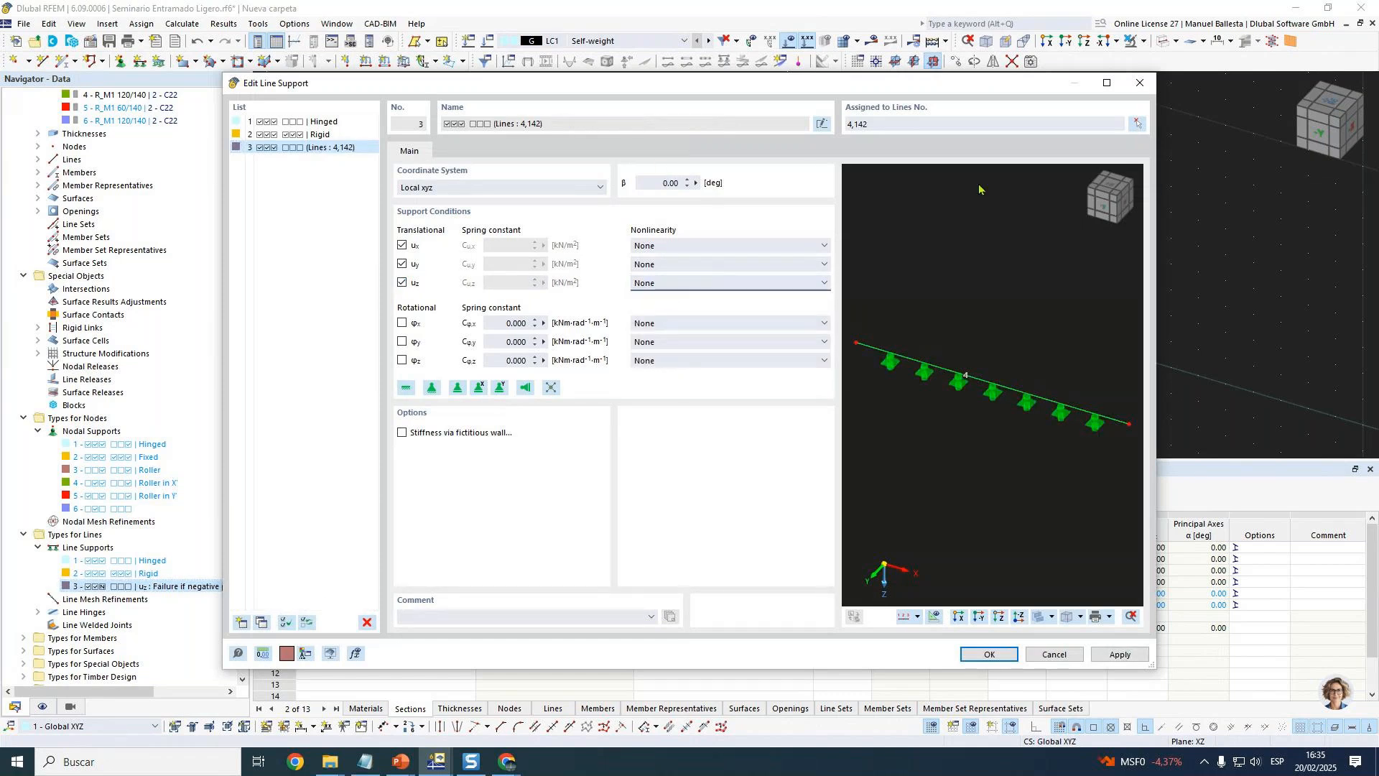
click(1001, 659)
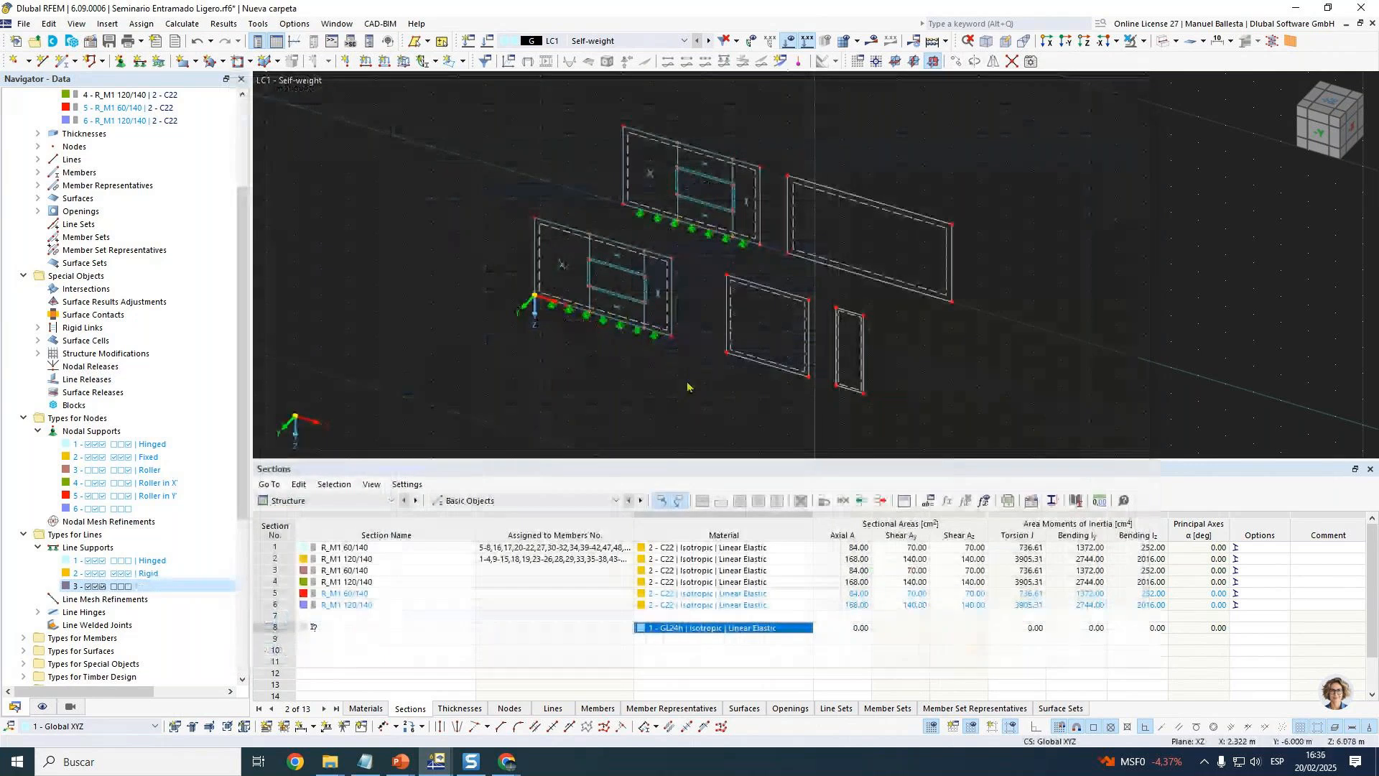
Move the work plane origin to the narrow wall's outer lower node at X 12 m, Y 0, and set XY as the work plane.
scroll(698, 387, up, 1)
ctrl+middle_drag(710, 384, 765, 309)
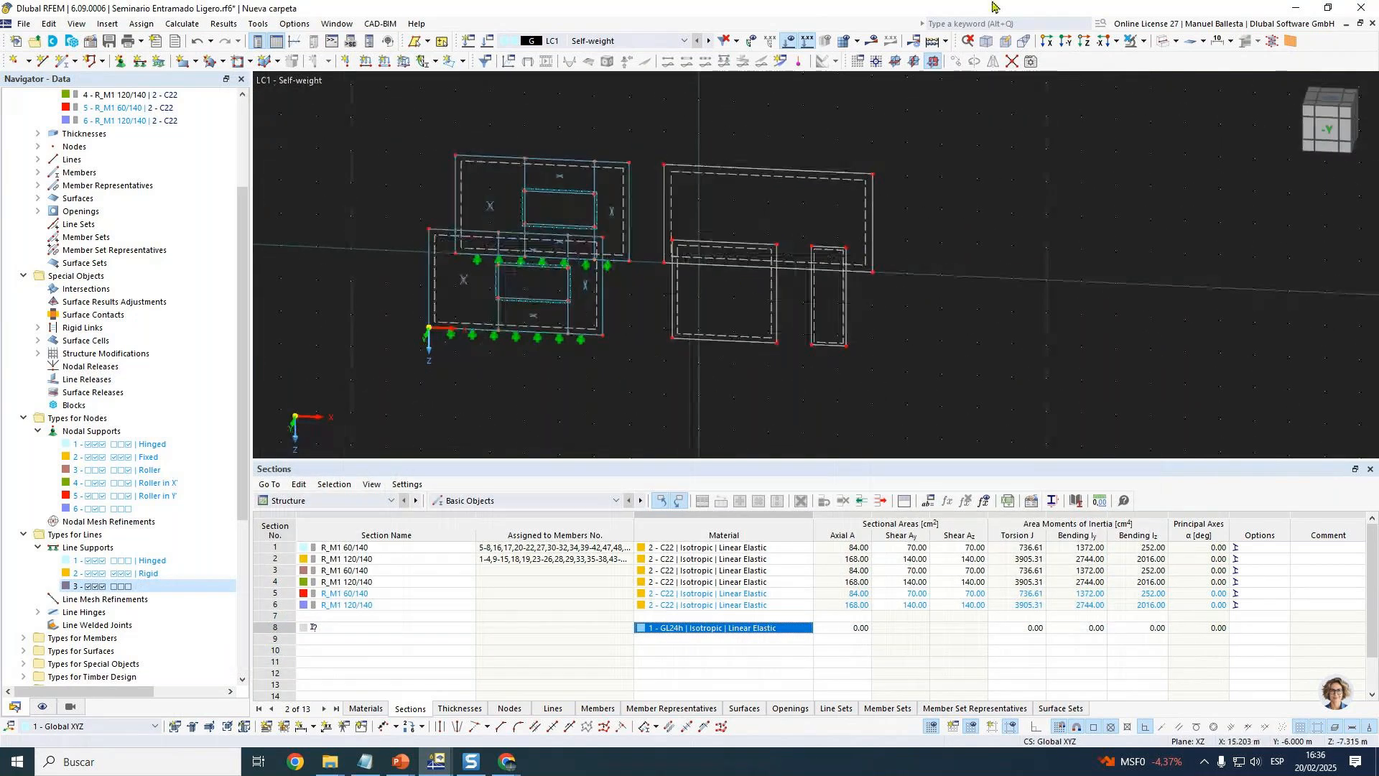
click(877, 63)
click(846, 345)
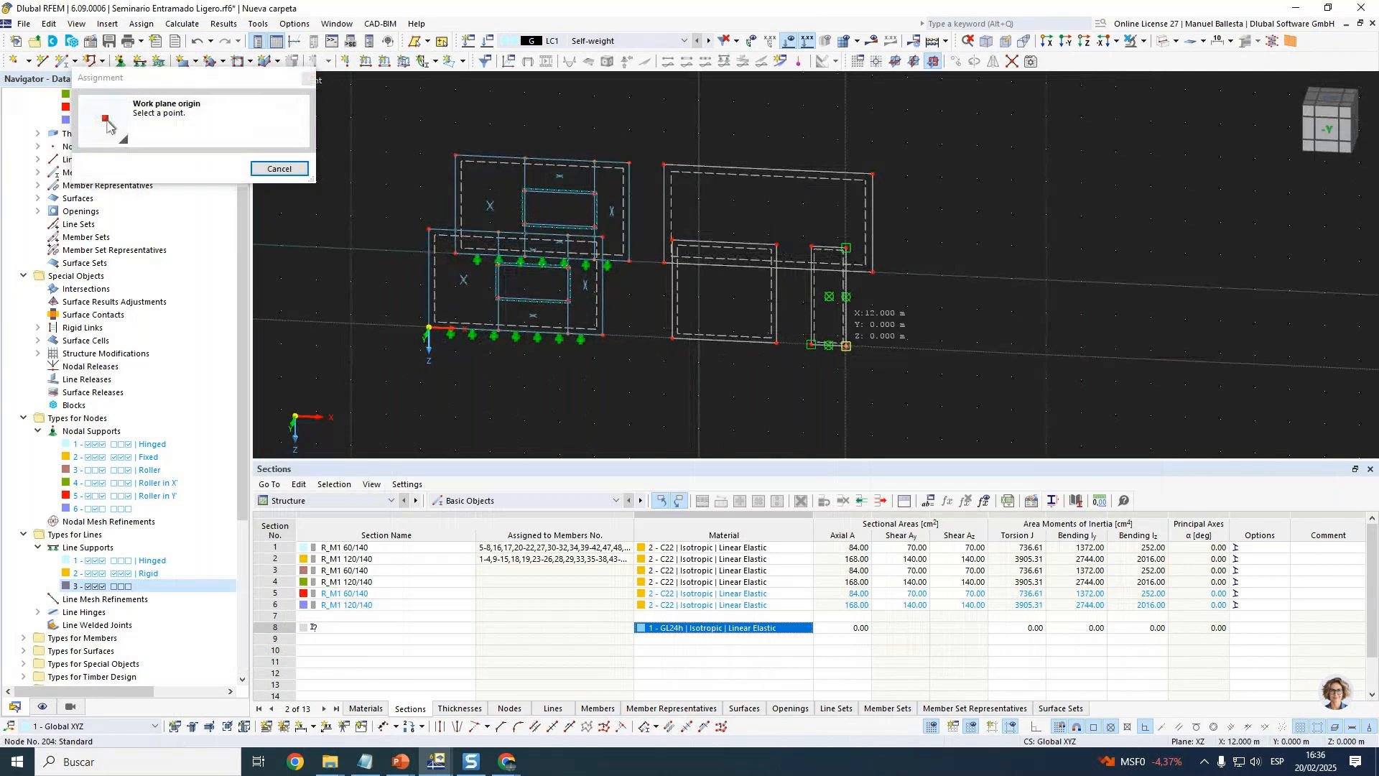
click(984, 41)
middle_drag(927, 126, 1015, 221)
click(986, 43)
ctrl+middle_drag(1100, 141, 1020, 177)
click(894, 61)
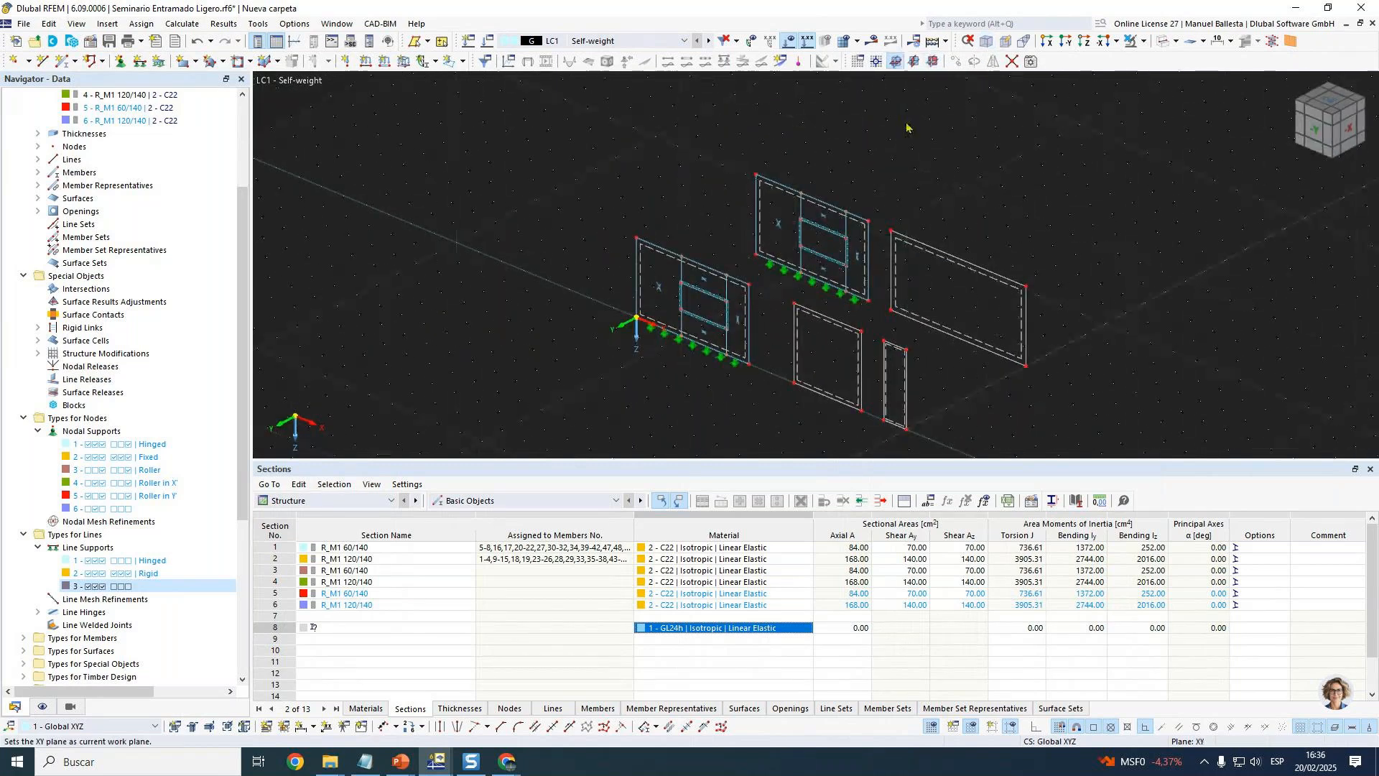
middle_drag(1074, 267, 1068, 256)
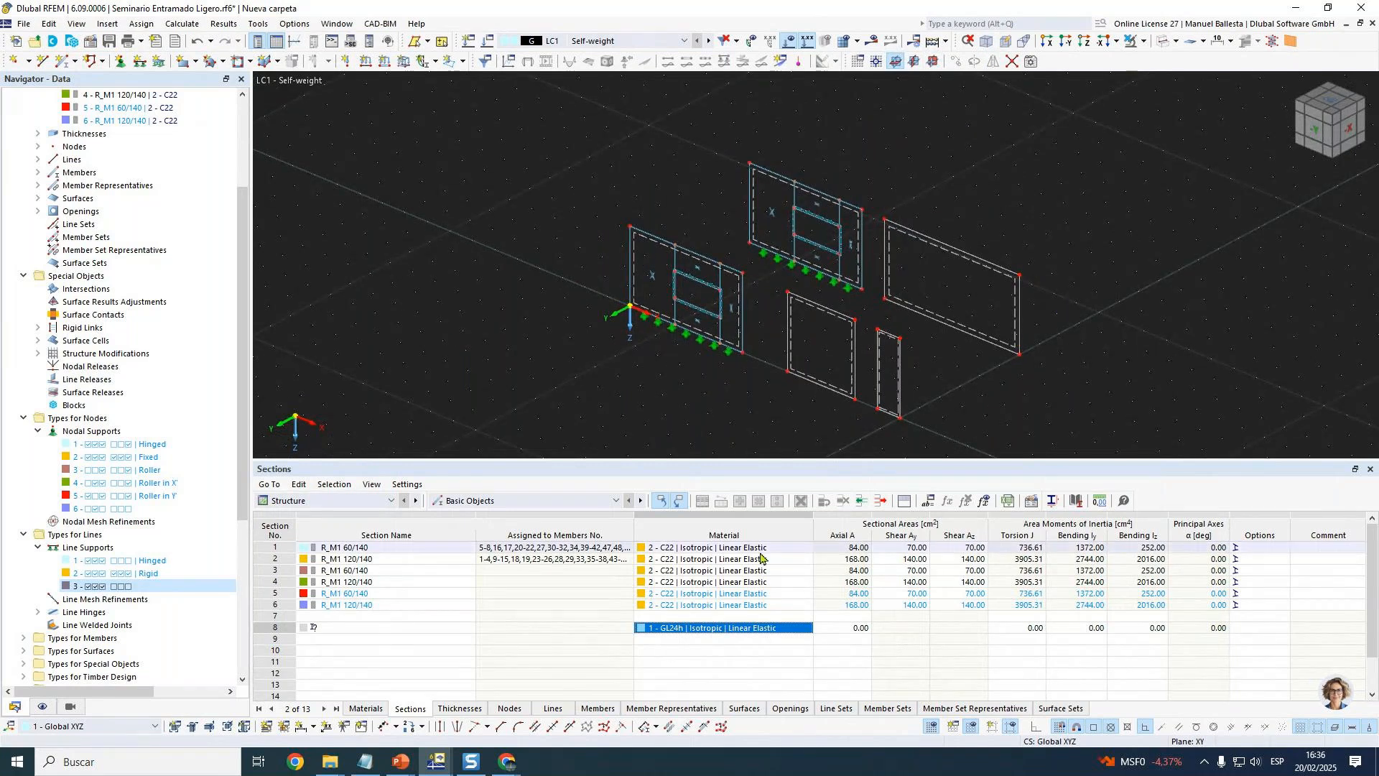
Draw 3 m high rectangular walls with thickness 3 - Muros Y across both ends of the layout, at X 12 m and X 0, from Y 0 to -6 m.
click(184, 62)
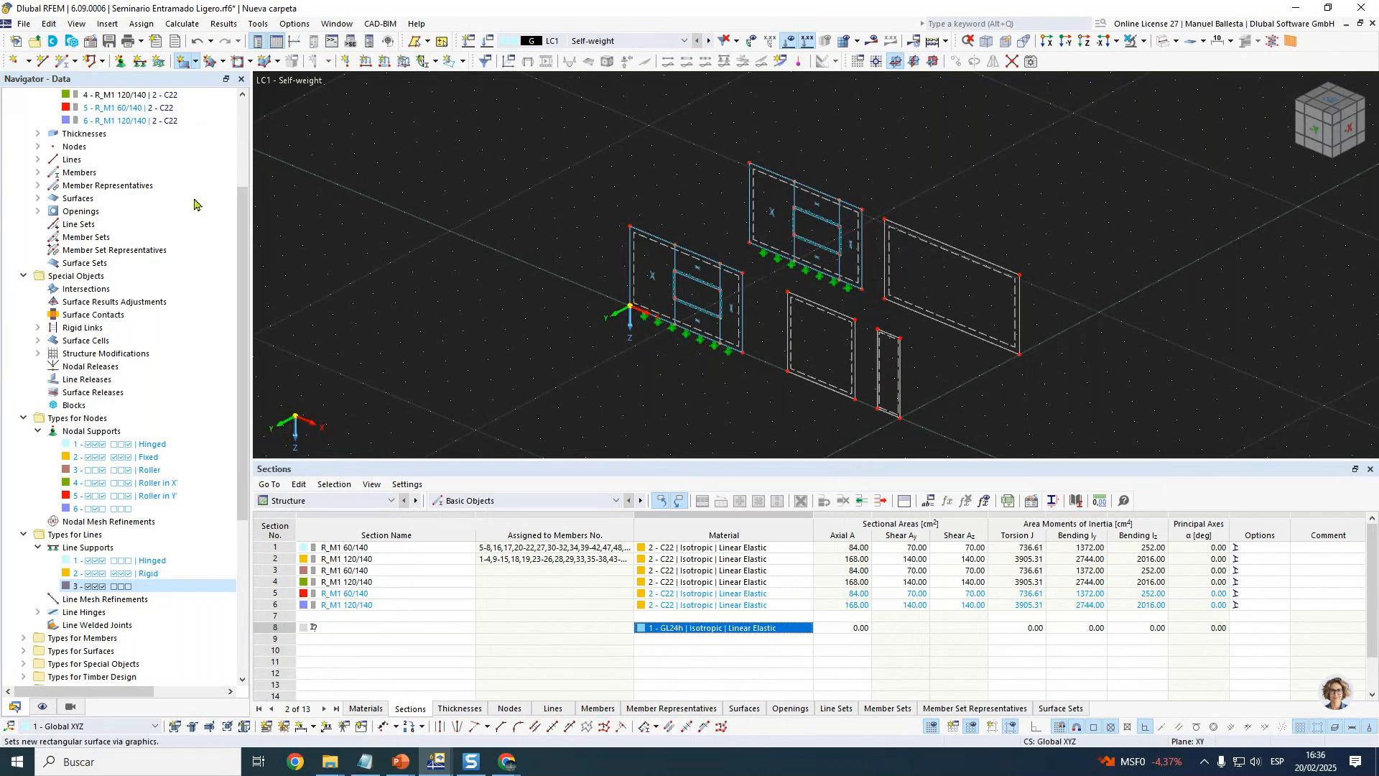
click(471, 224)
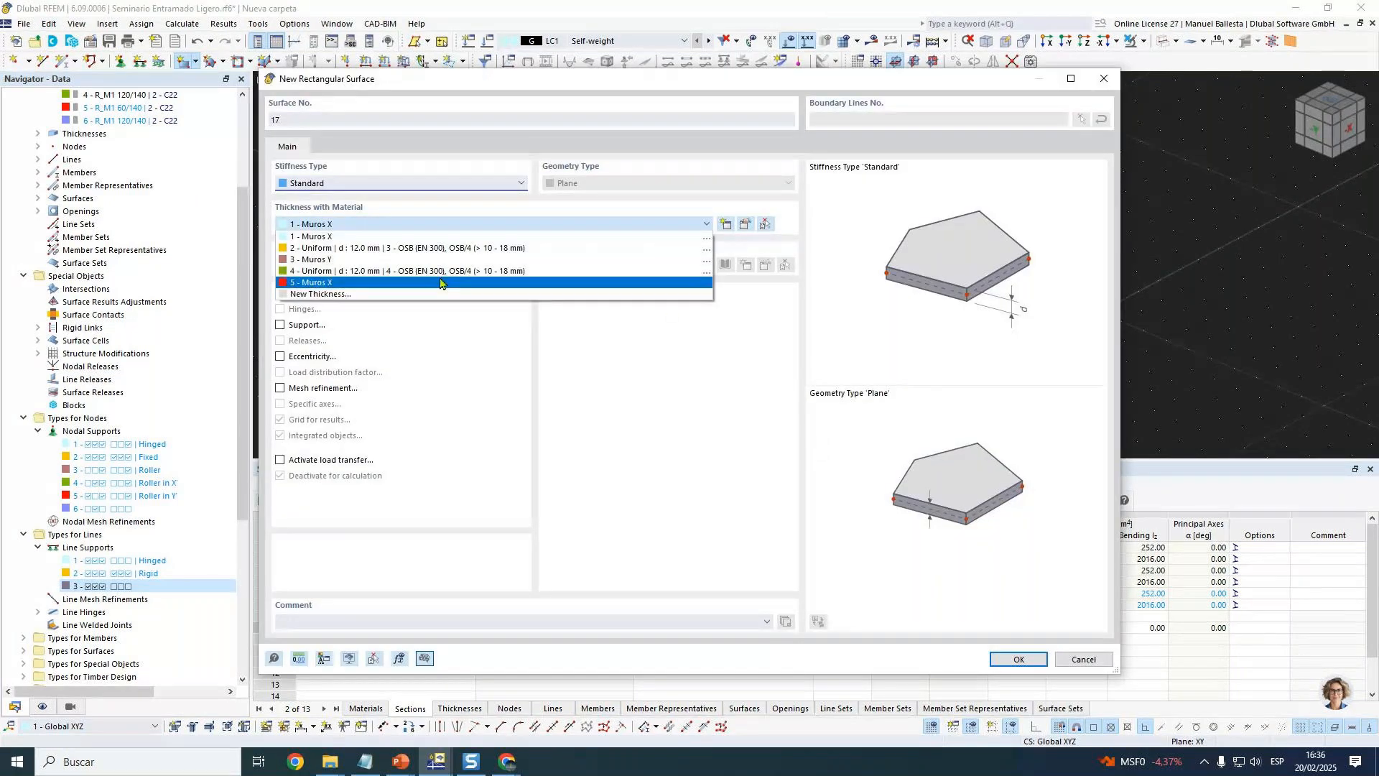
click(439, 260)
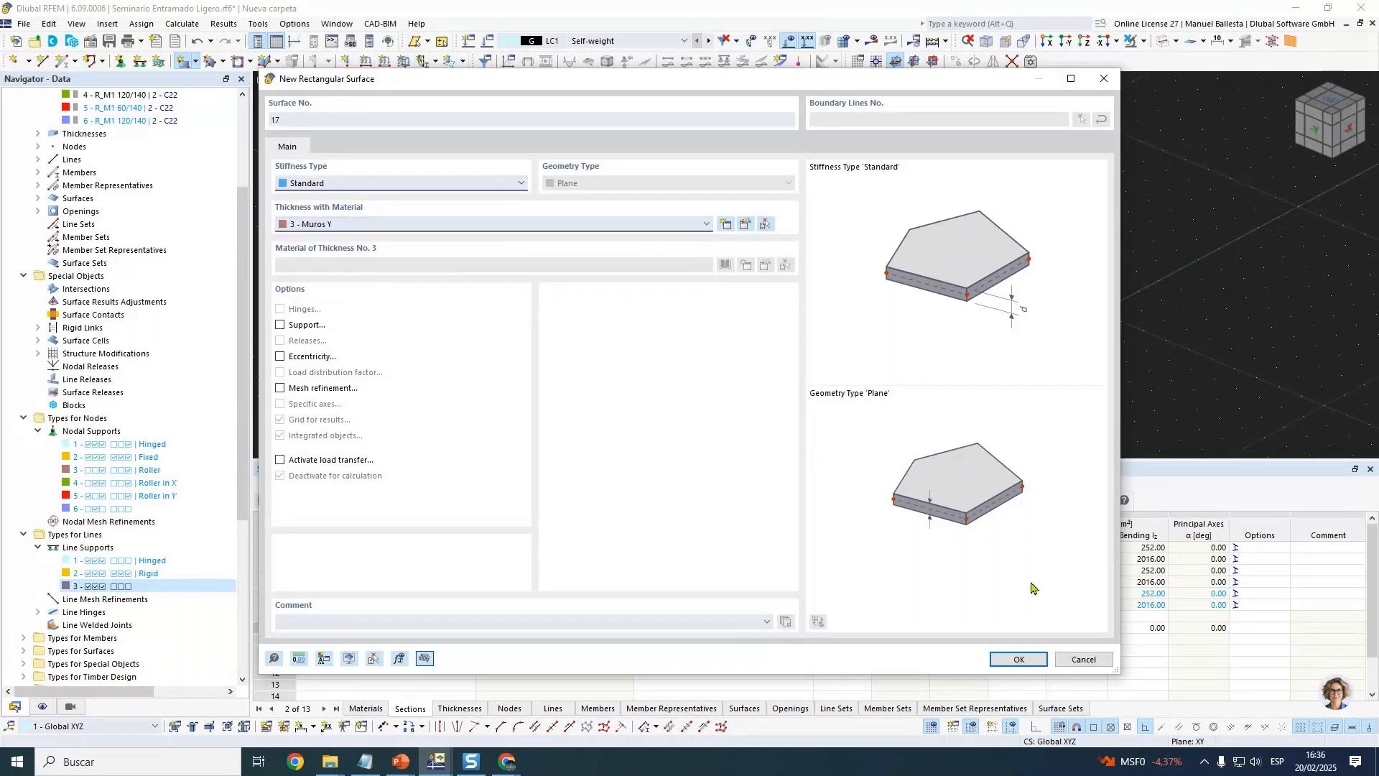
click(1017, 659)
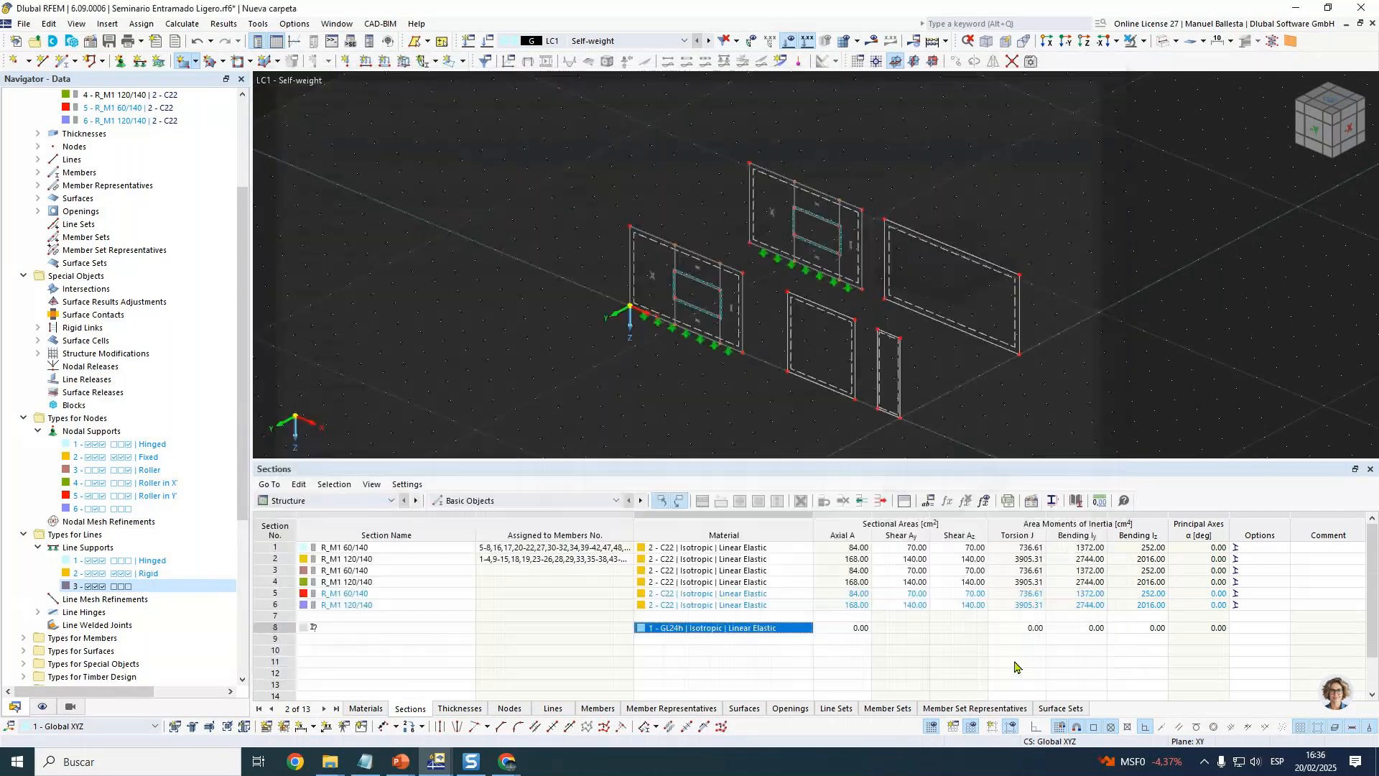
click(900, 417)
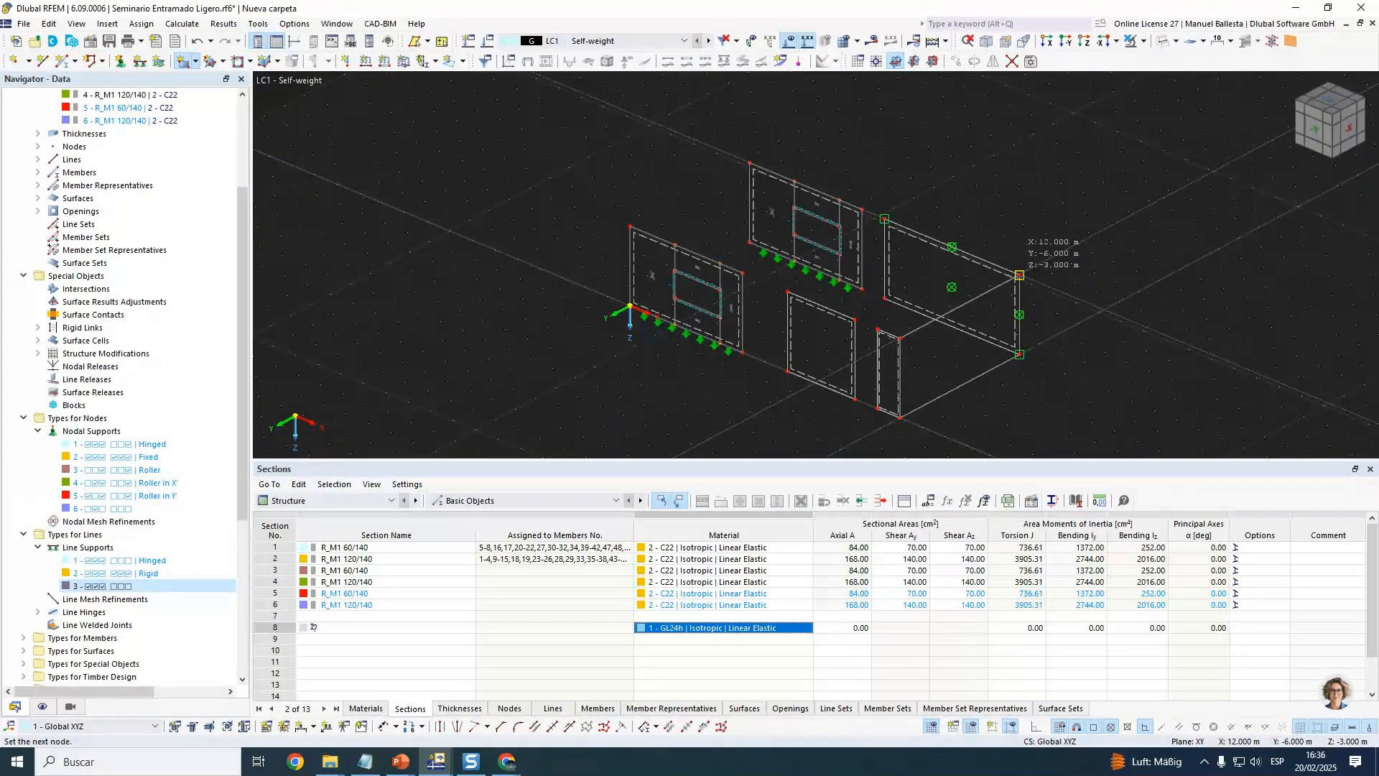
click(1020, 275)
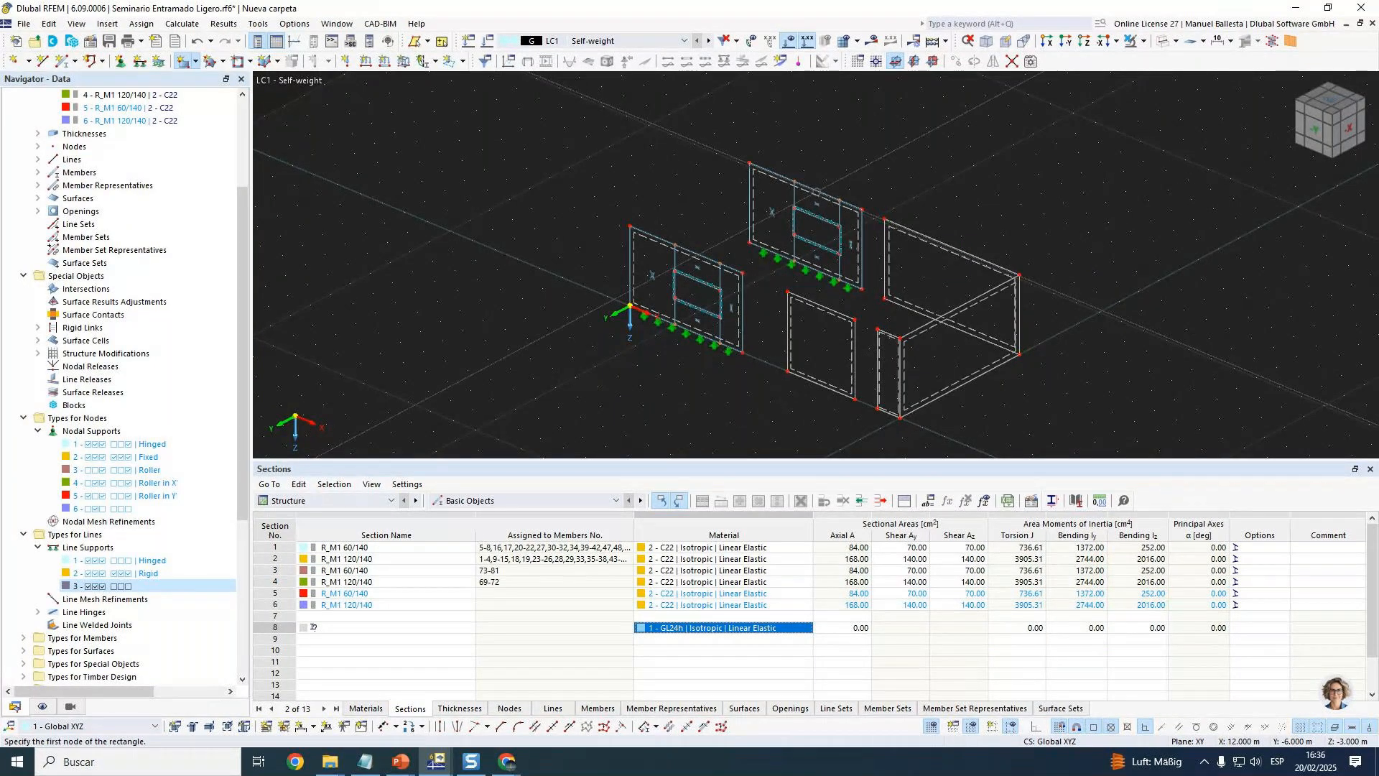
click(630, 306)
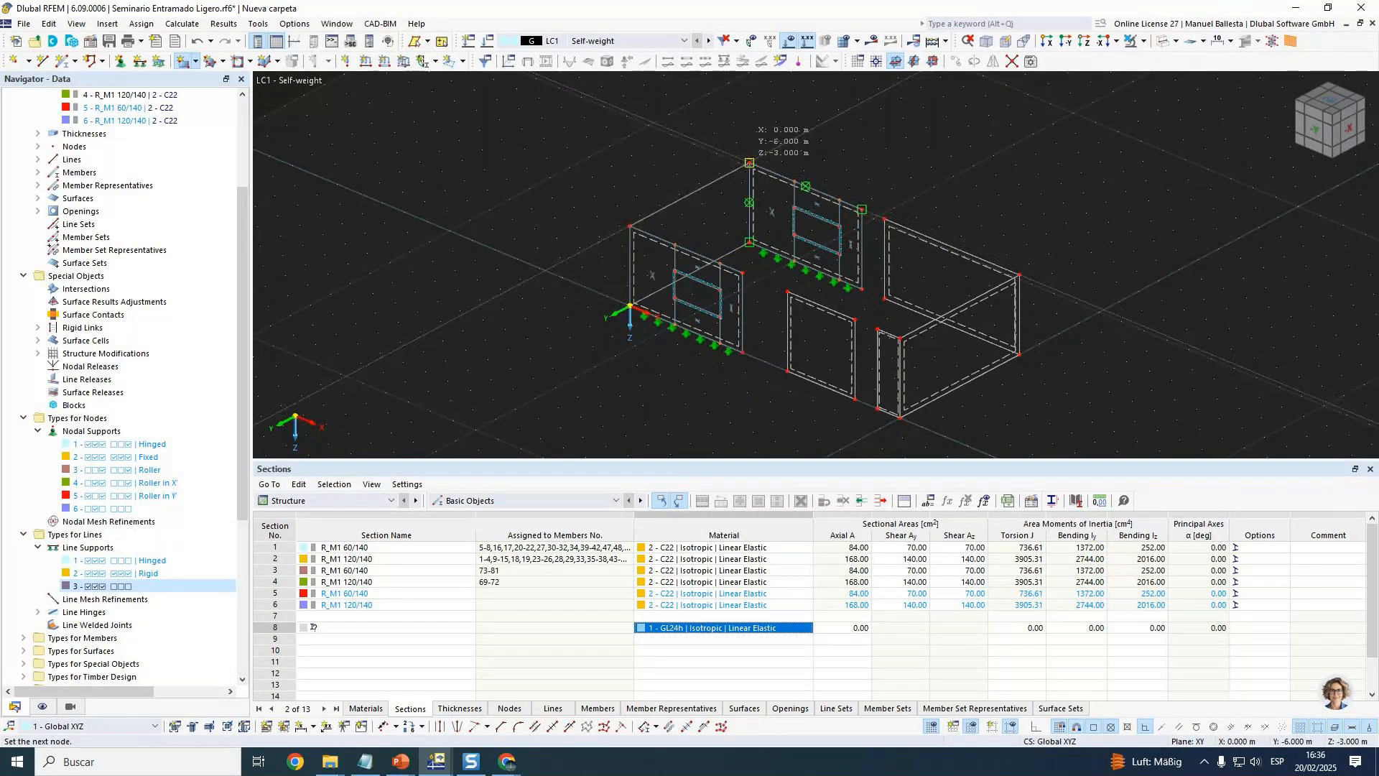
Complete the rectangular end-wall surface at X = 0 by placing its last corner at (0, -6, -3) m.
click(749, 163)
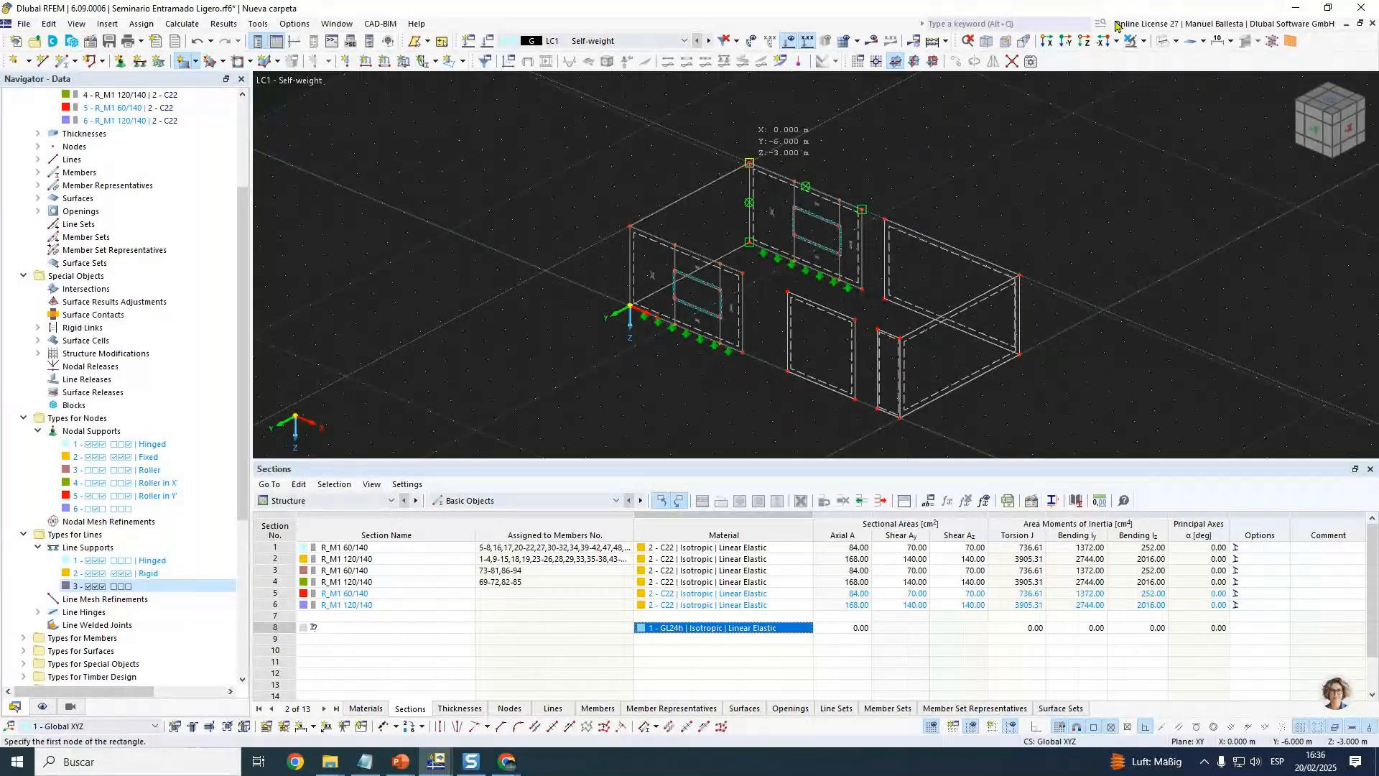
right_click(948, 134)
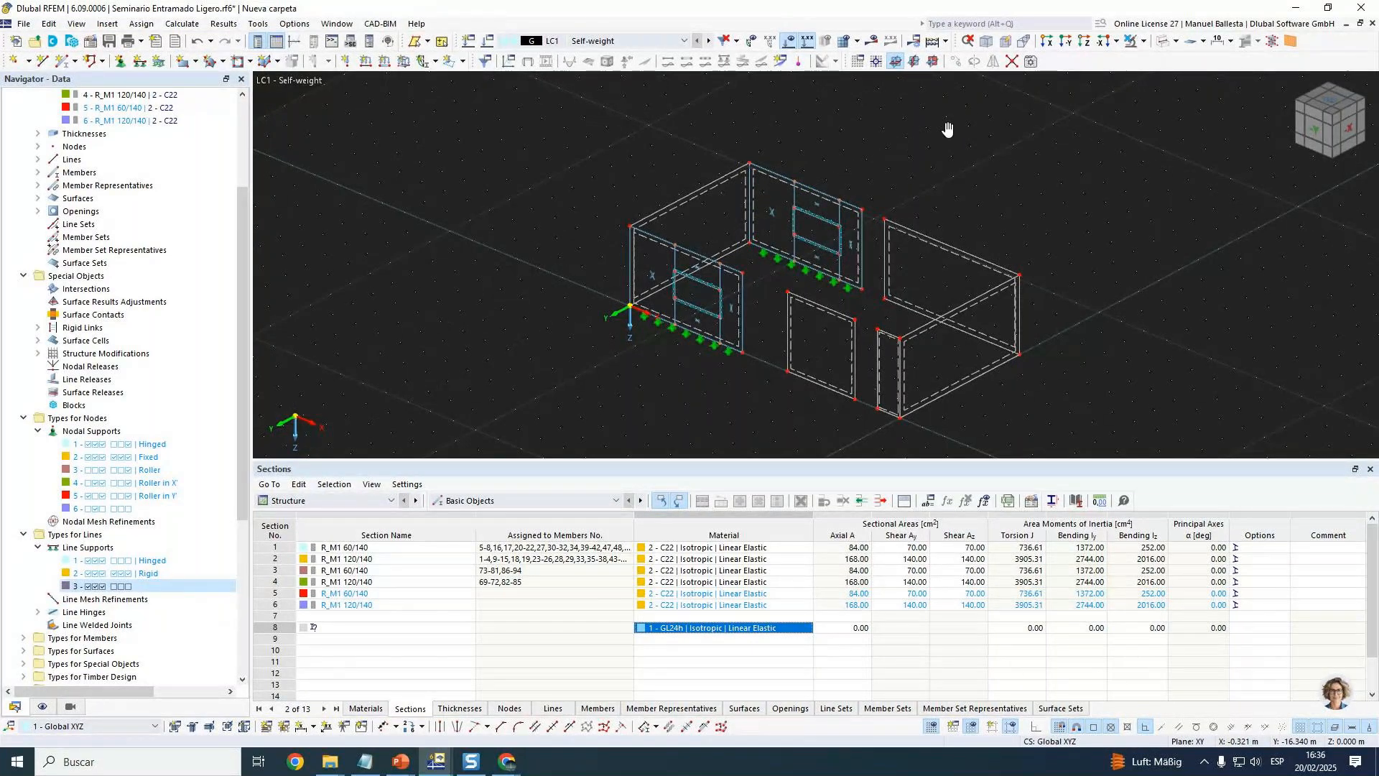
Select the base lines of all walls and assign line support 3 to them.
scroll(934, 137, up, 1)
click(1315, 138)
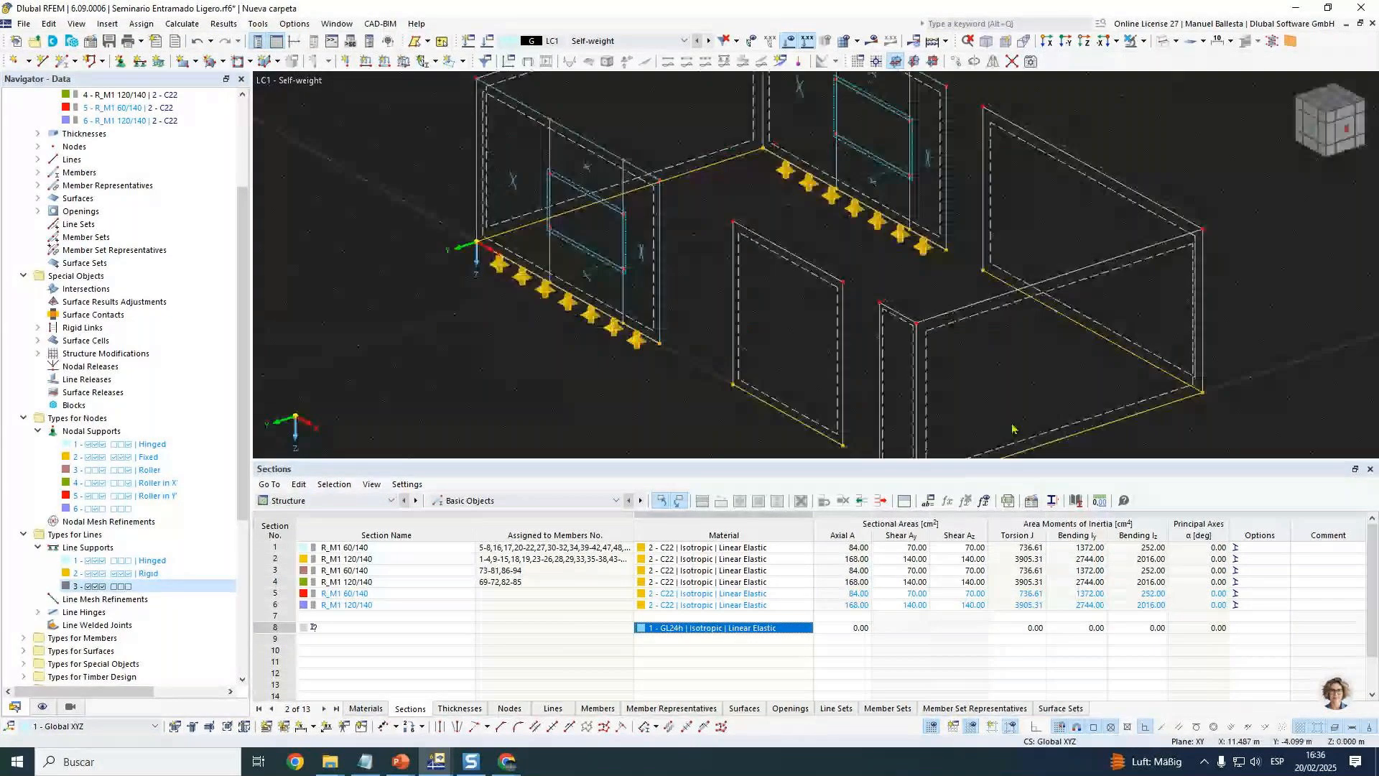
click(999, 352)
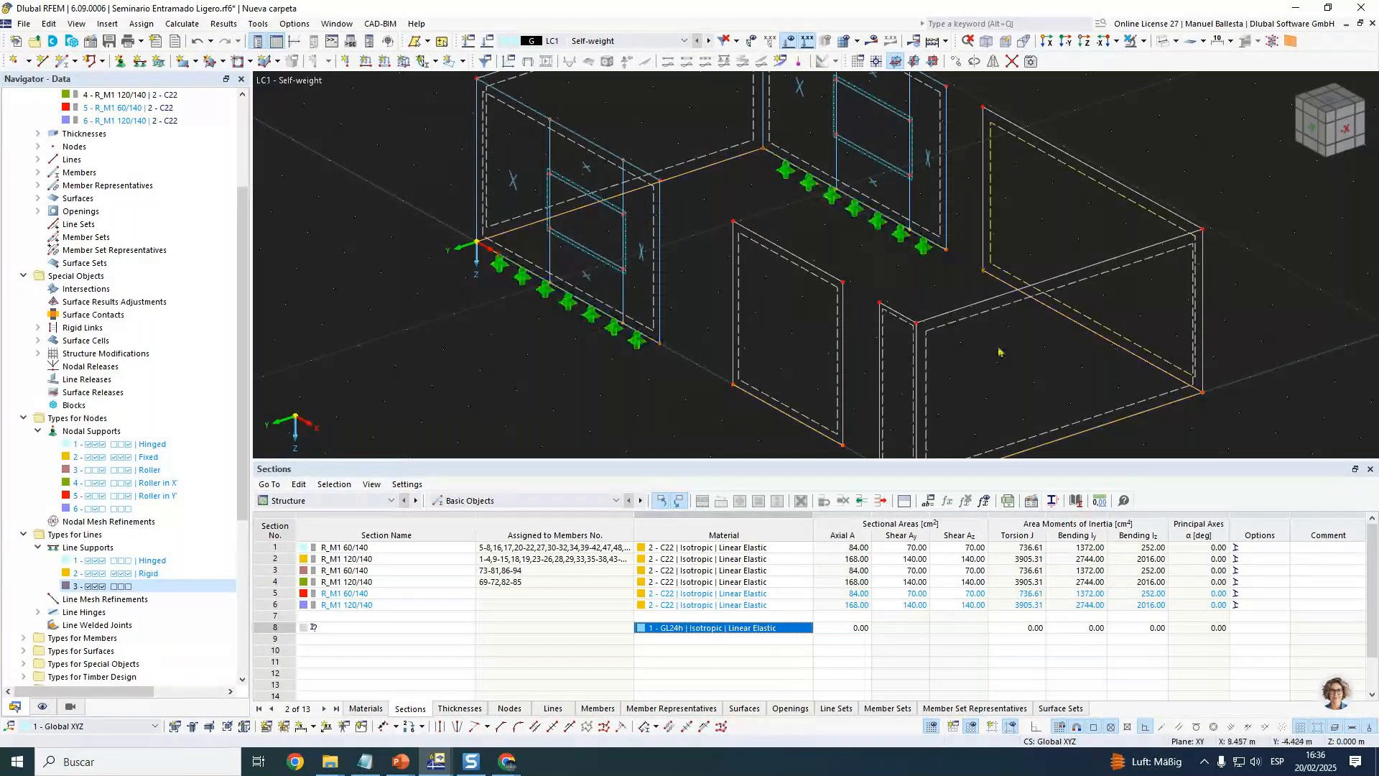
click(1313, 128)
drag(531, 309, 1220, 379)
ctrl+middle_drag(1220, 380, 1189, 367)
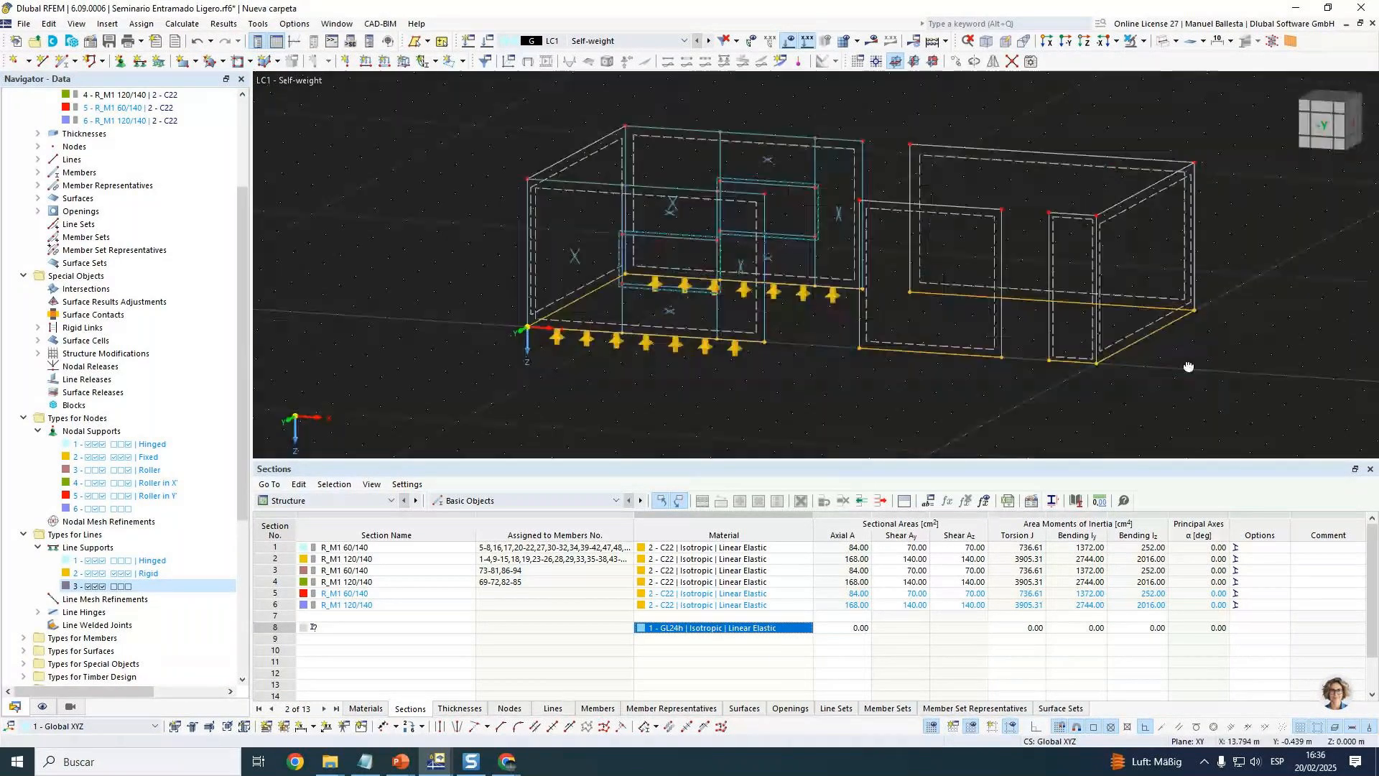
right_click(957, 360)
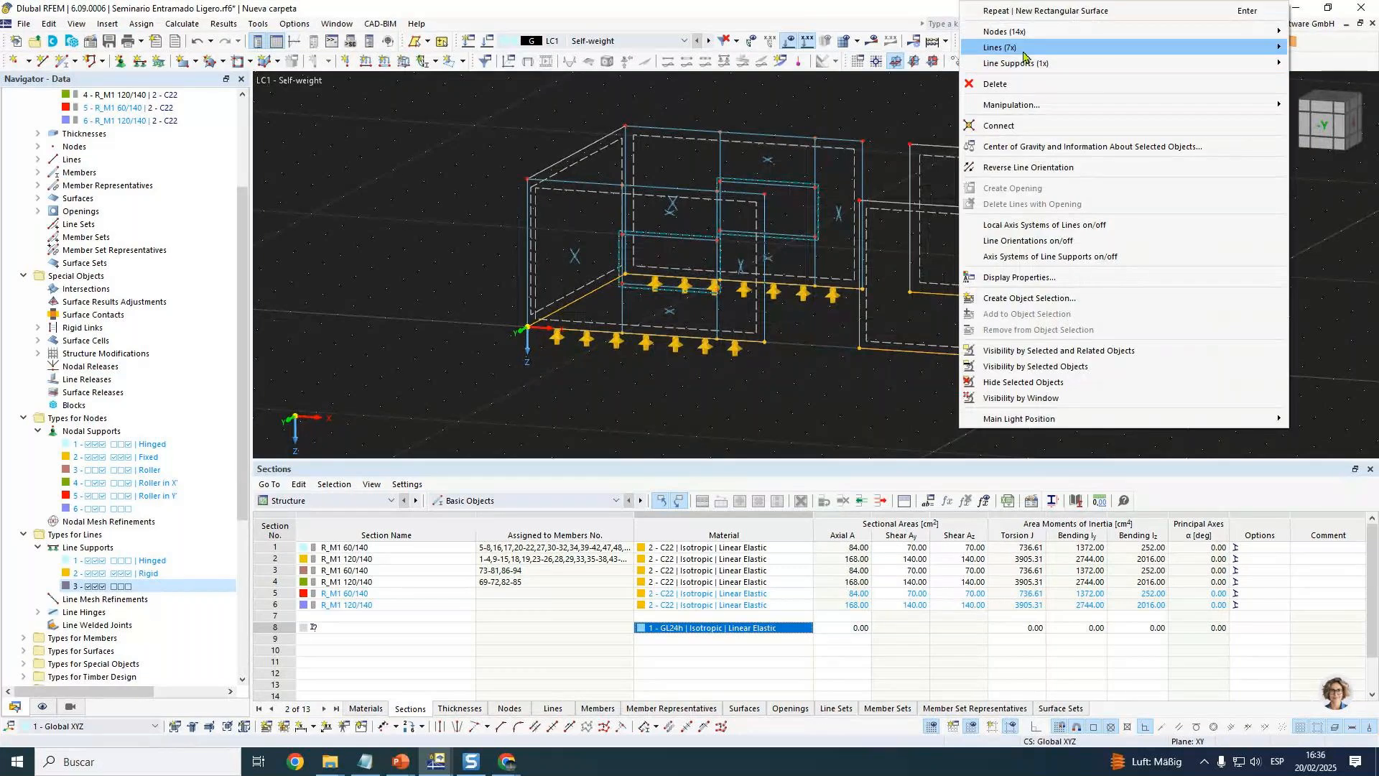
mouse_move(1023, 50)
click(848, 46)
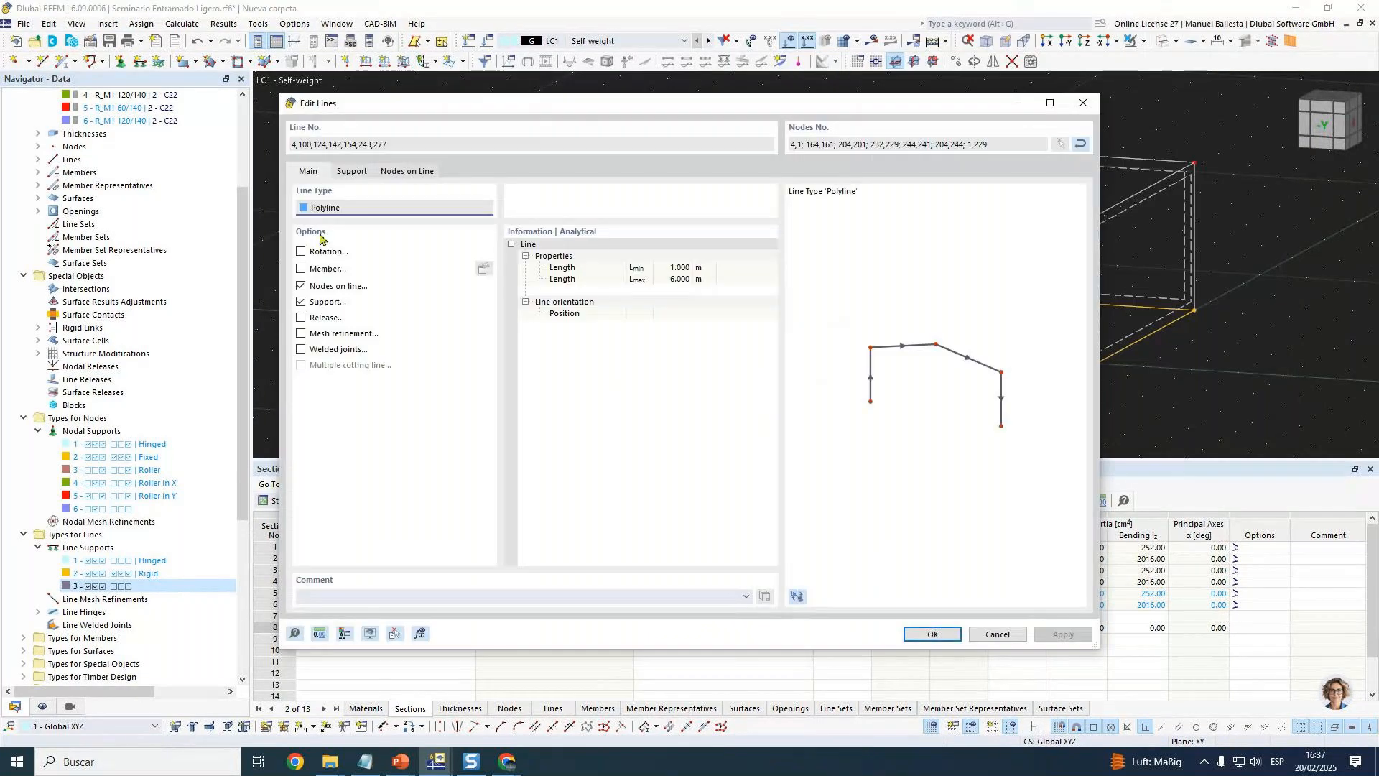
click(301, 301)
click(301, 302)
click(407, 171)
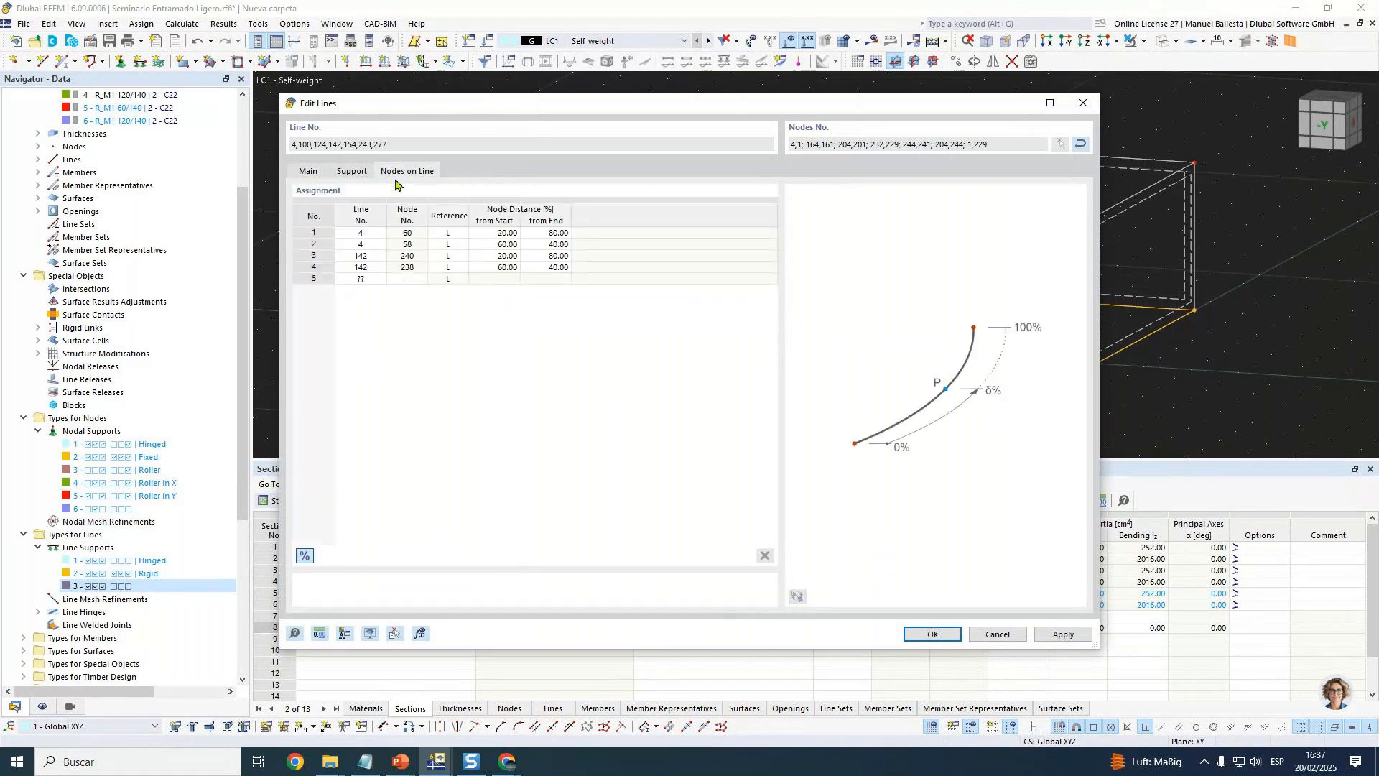
click(309, 172)
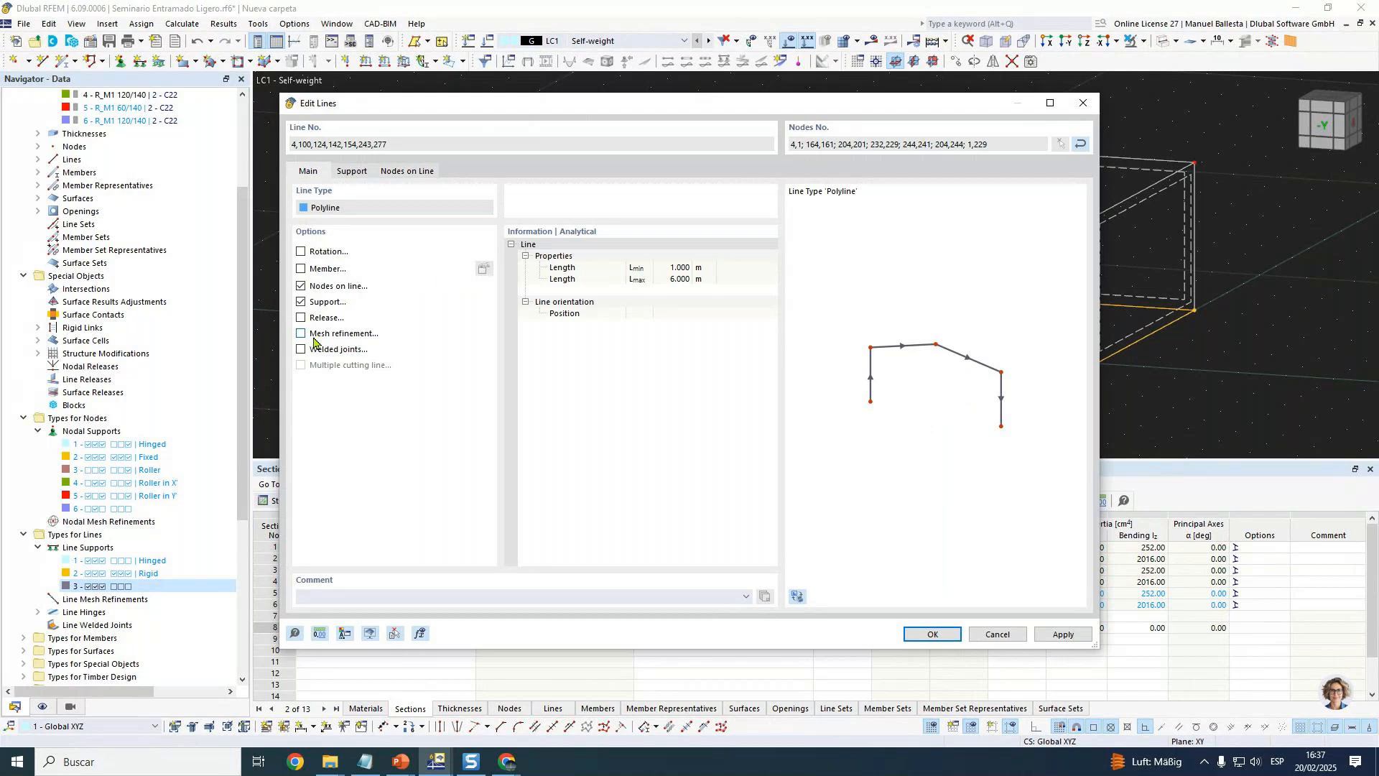
click(352, 171)
click(359, 224)
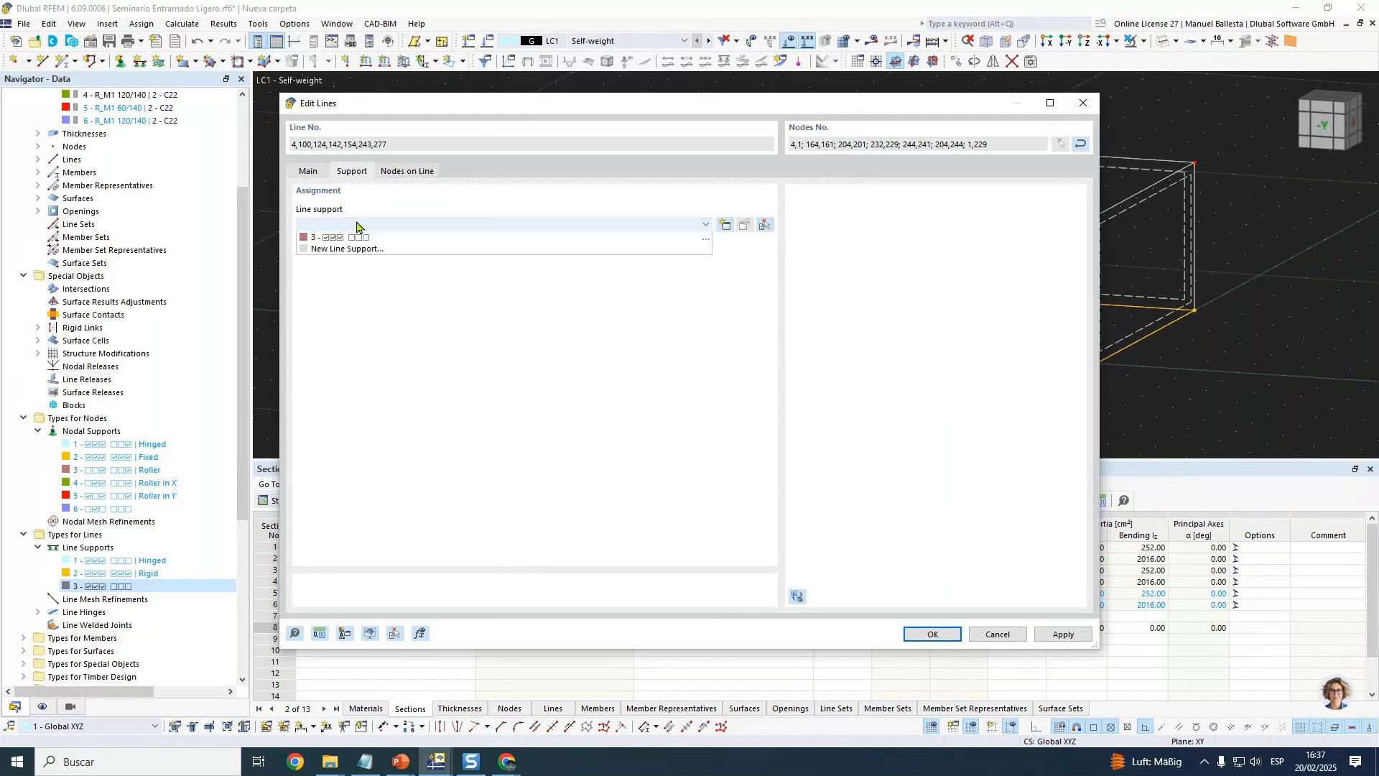
click(368, 285)
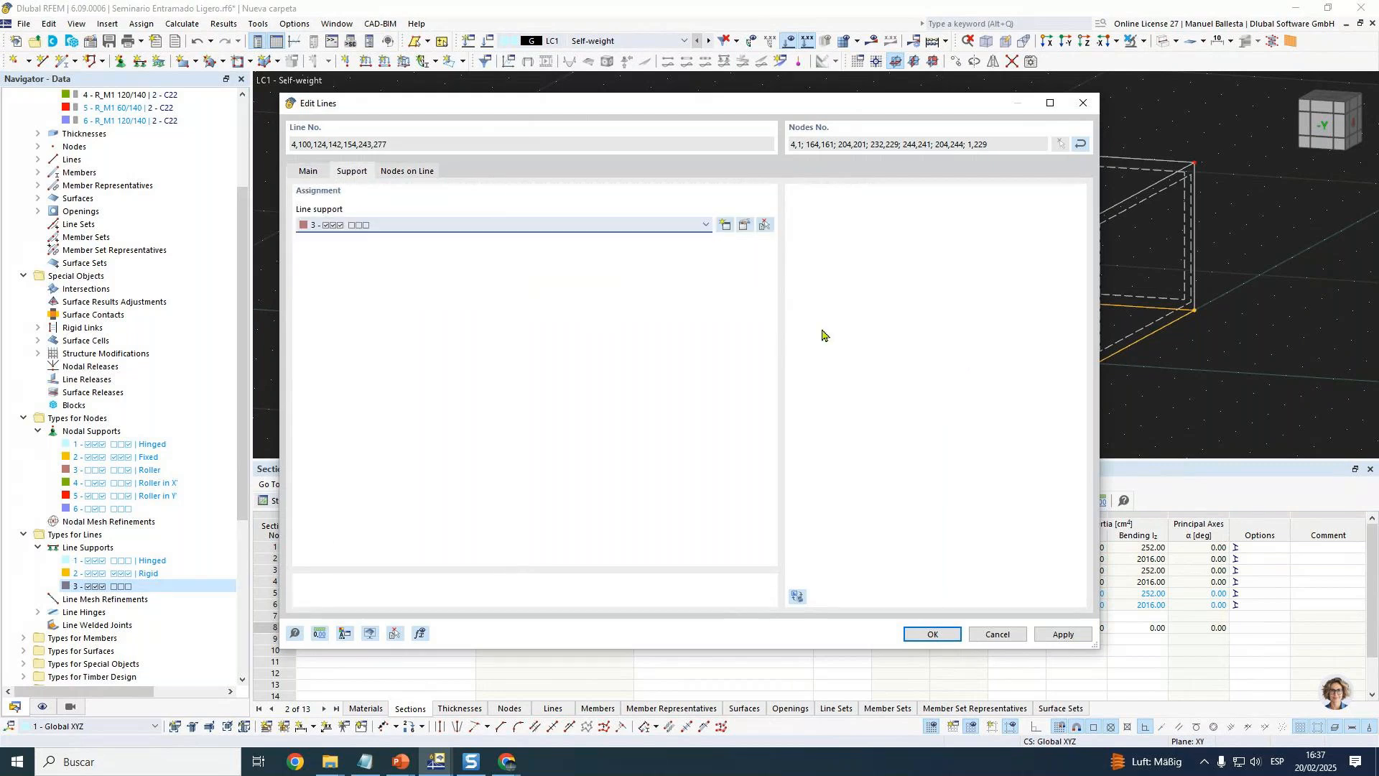
click(931, 634)
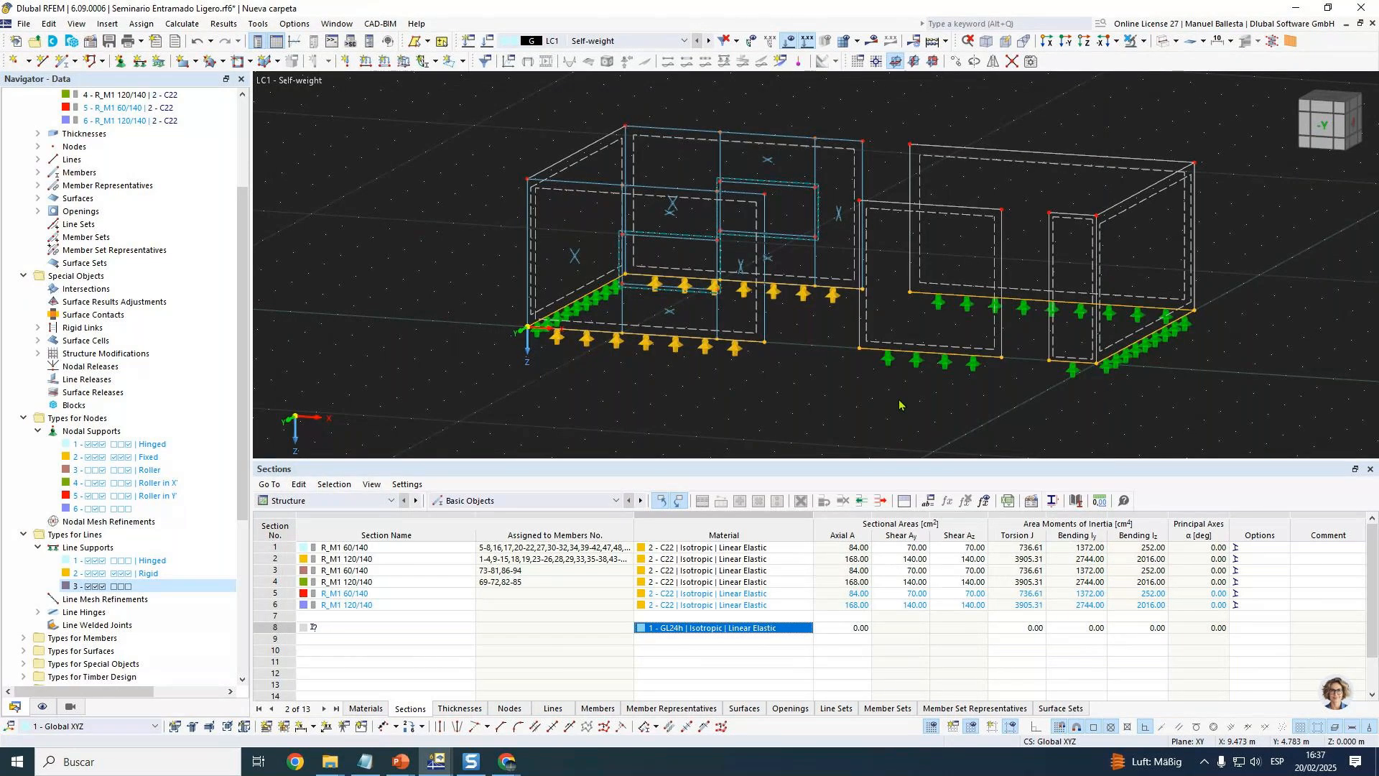
Draw single lines 2 m, 1 m and 1 m long between the walls' top corners to bridge the gaps on both long sides.
ctrl+middle_drag(919, 391, 1119, 348)
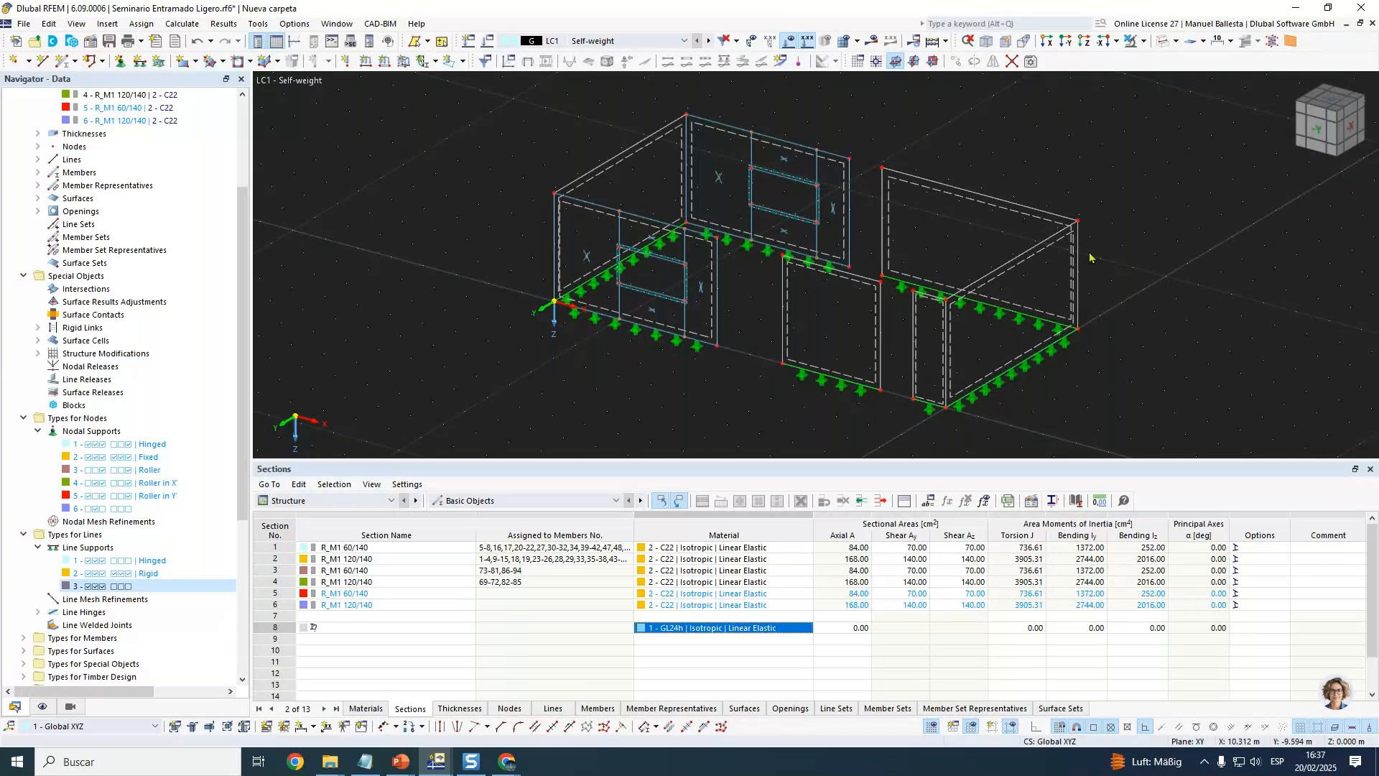
middle_drag(959, 132, 921, 133)
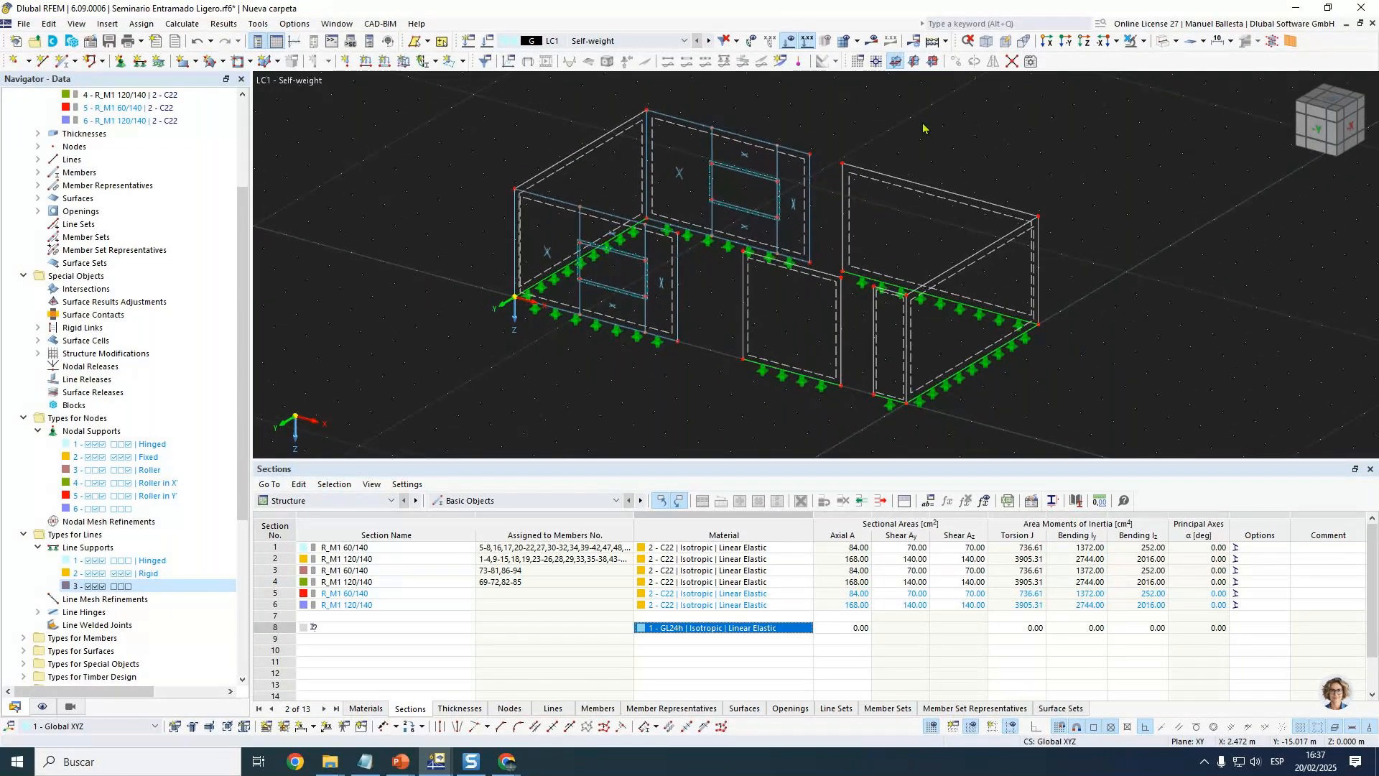
ctrl+middle_drag(546, 291, 914, 307)
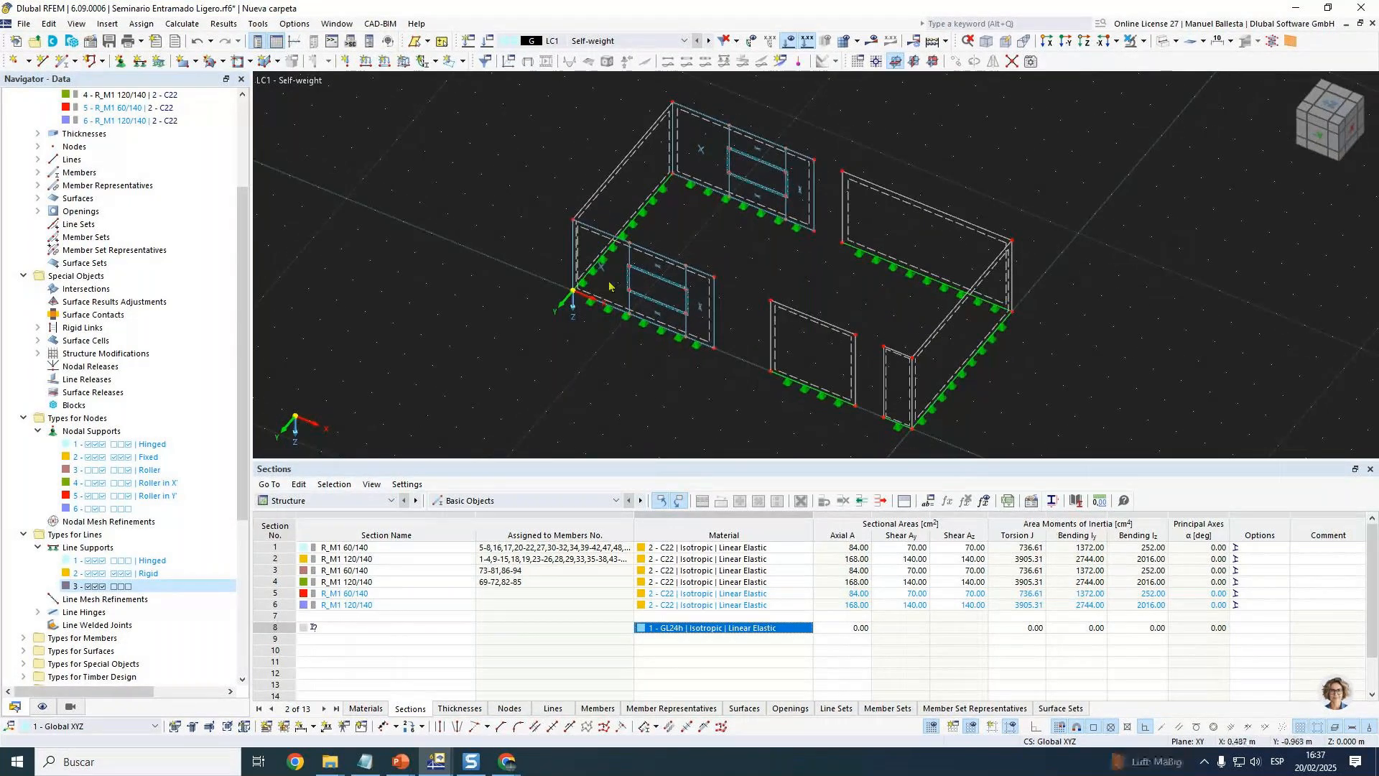
click(42, 60)
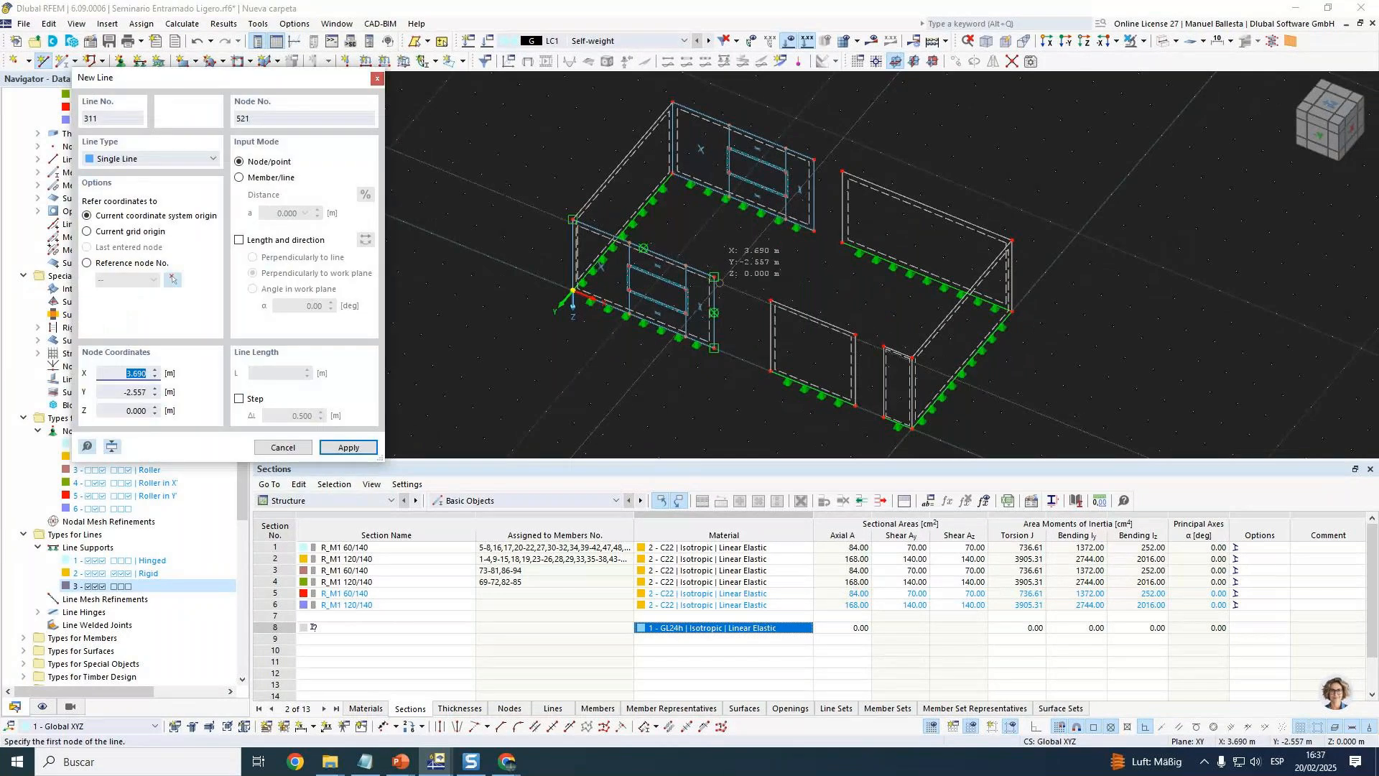
click(714, 278)
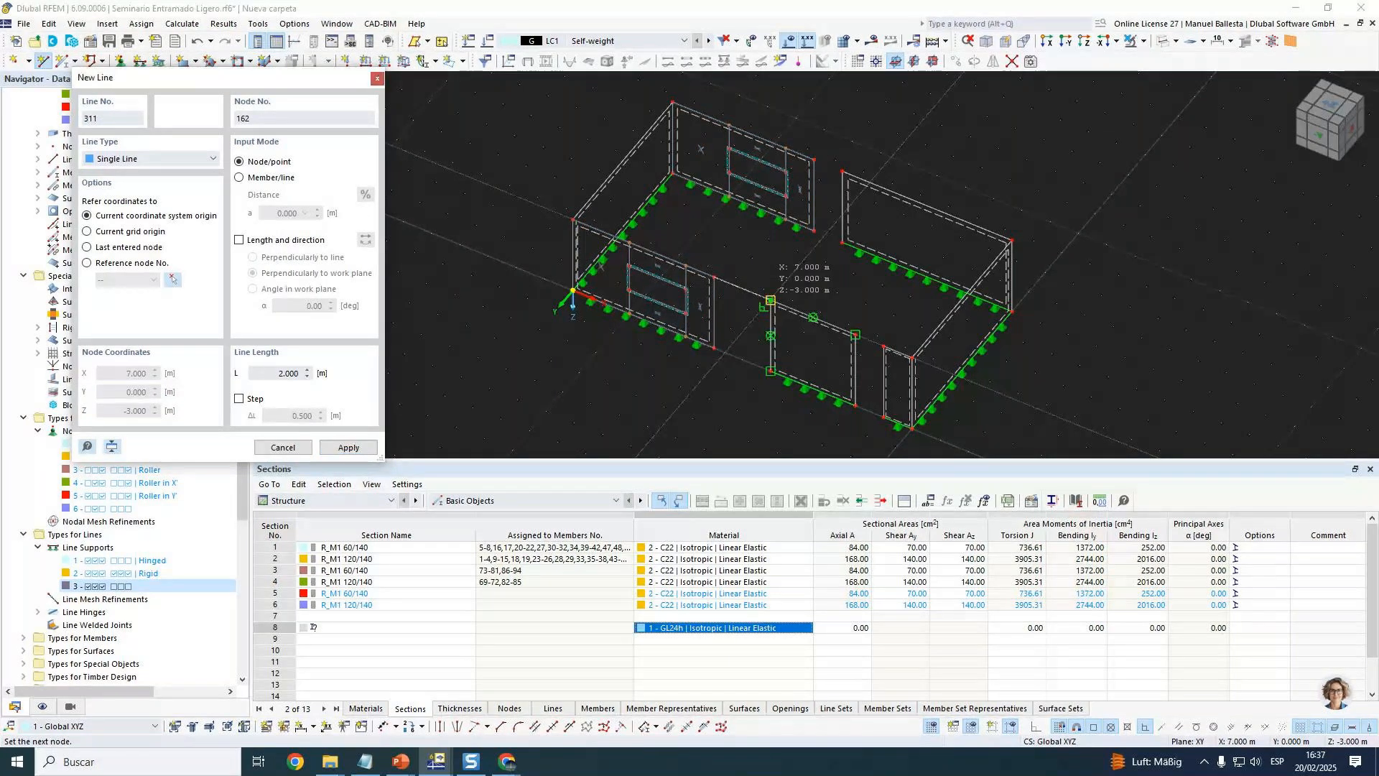
click(855, 334)
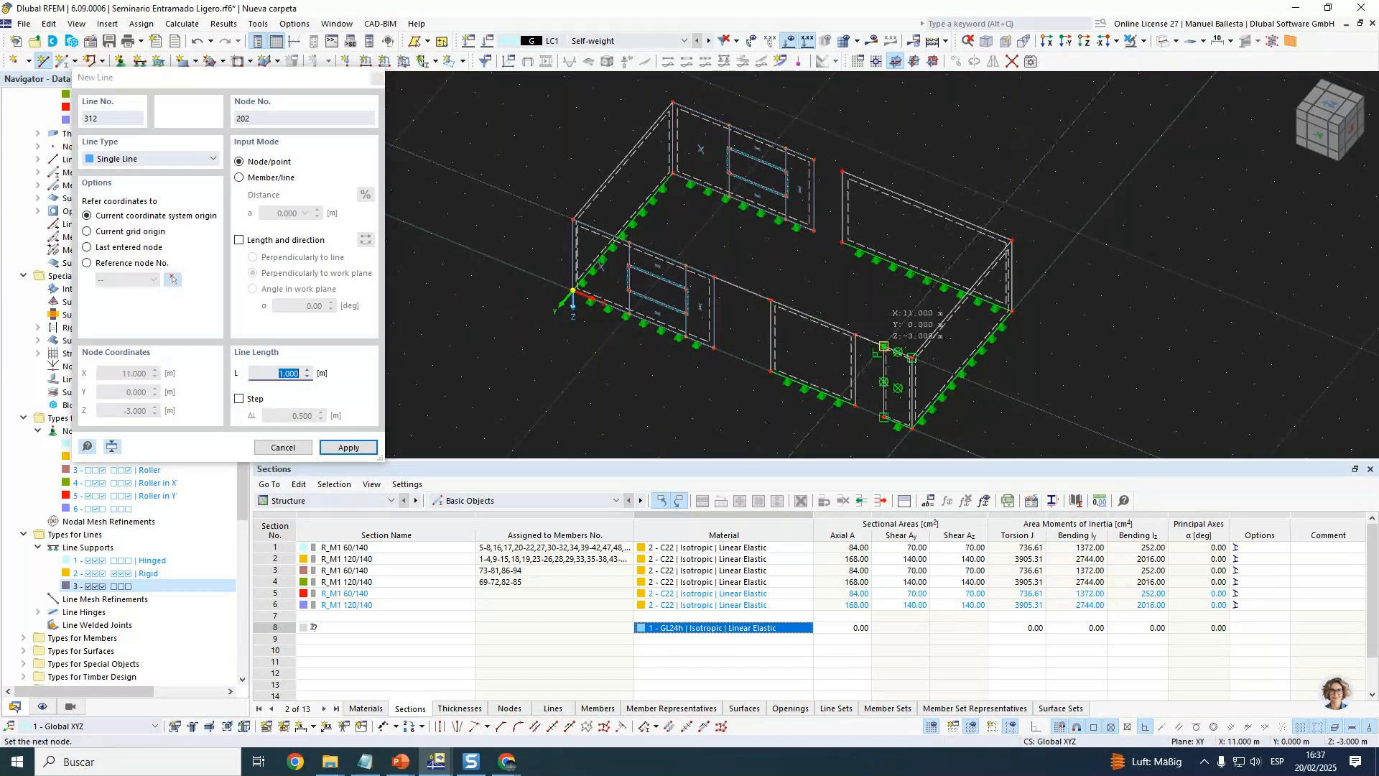
click(883, 346)
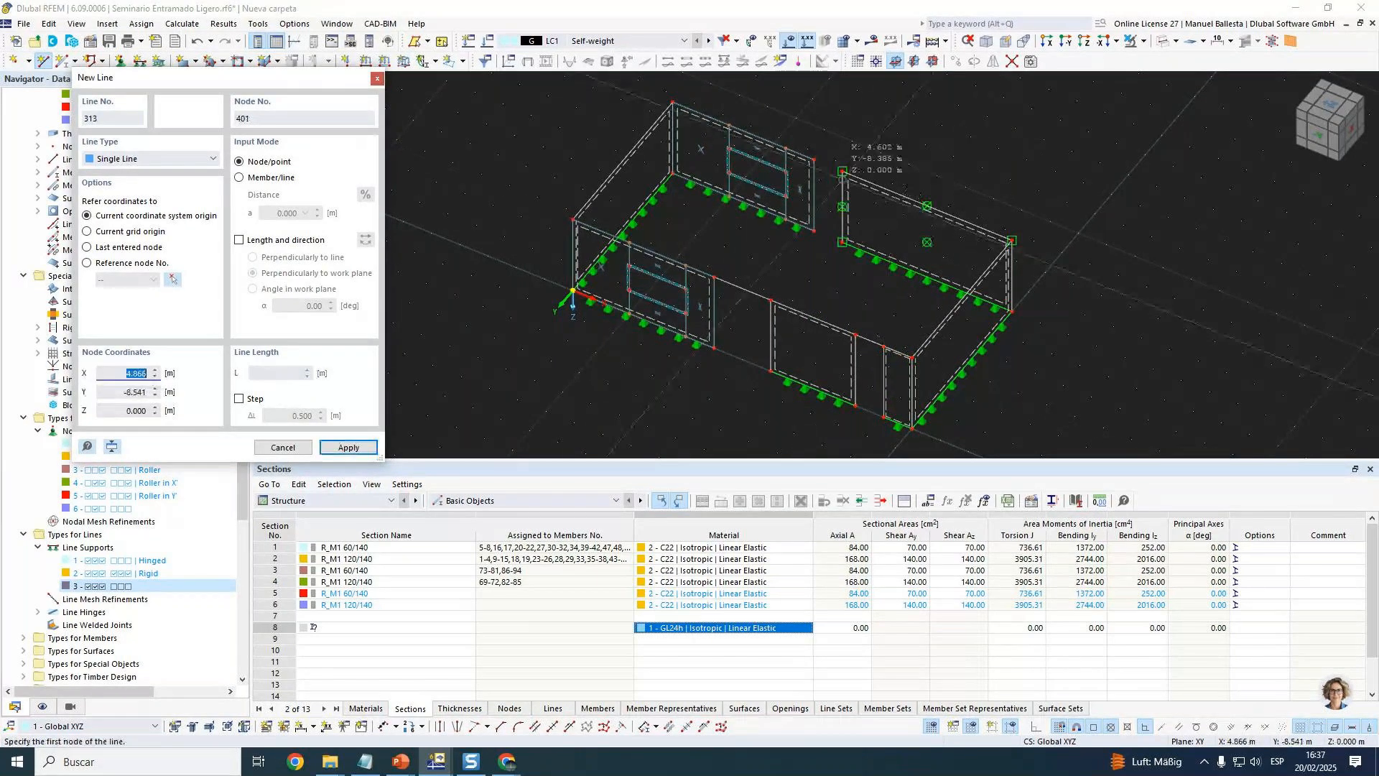
click(814, 159)
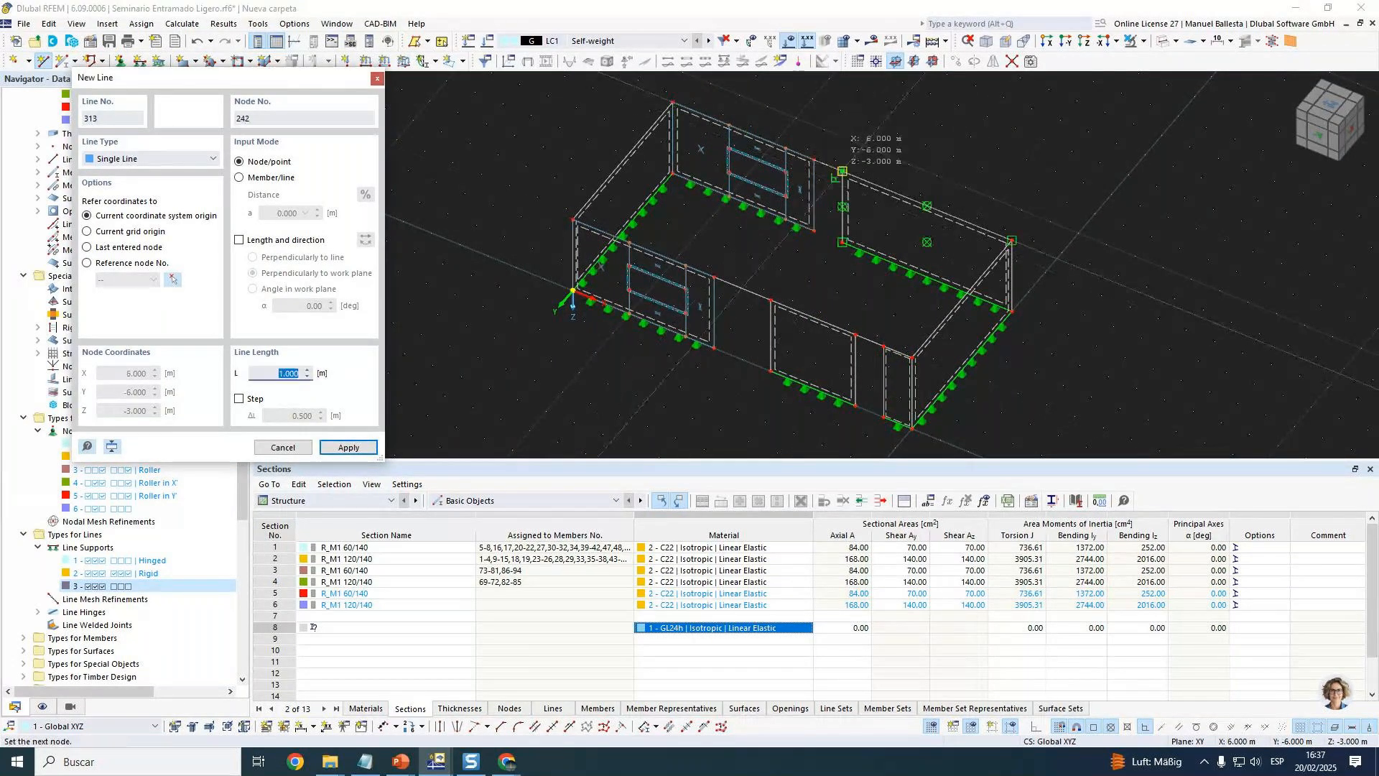
key(Escape)
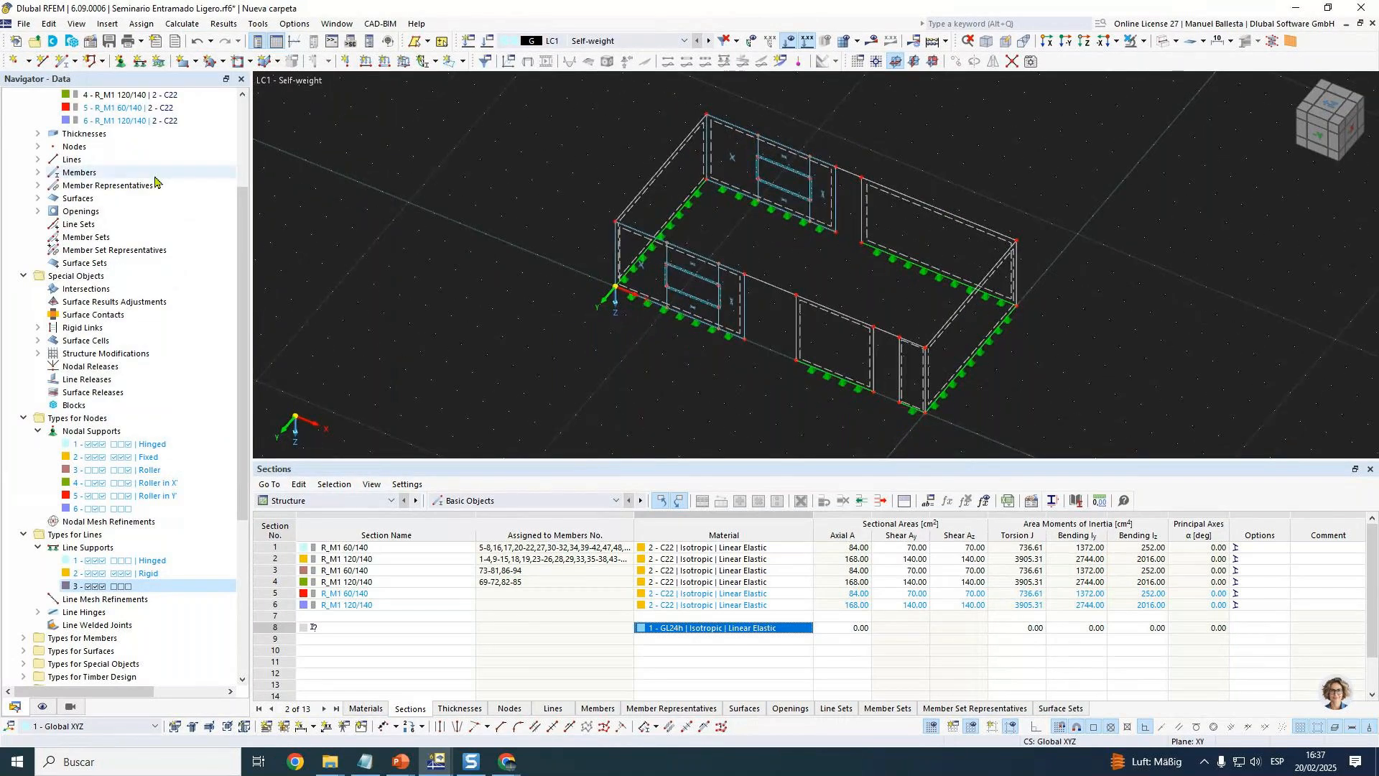
Open the thickness definitions, discard the default uniform entry and duplicate the Muros X beam panel thickness no. 5.
scroll(196, 221, up, 4)
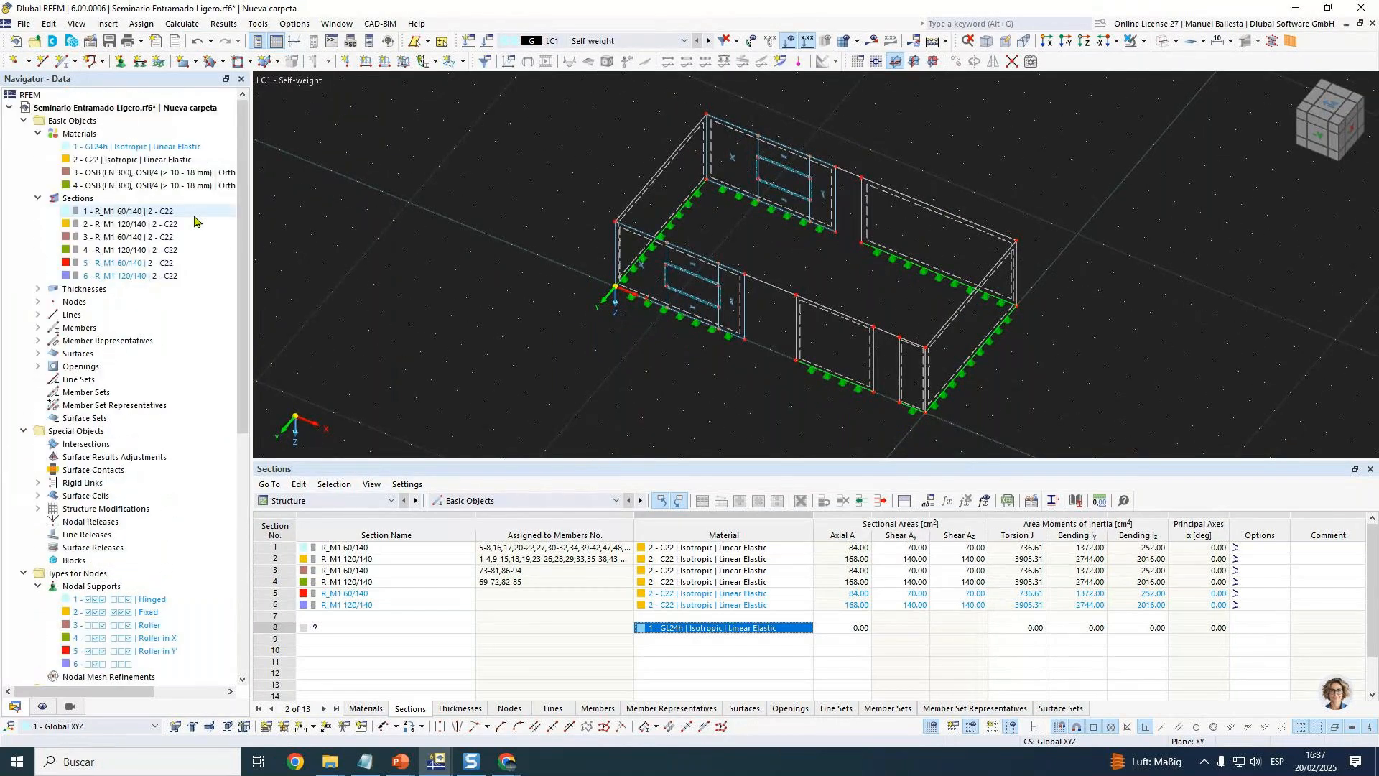
click(38, 289)
click(81, 305)
right_click(81, 306)
click(128, 331)
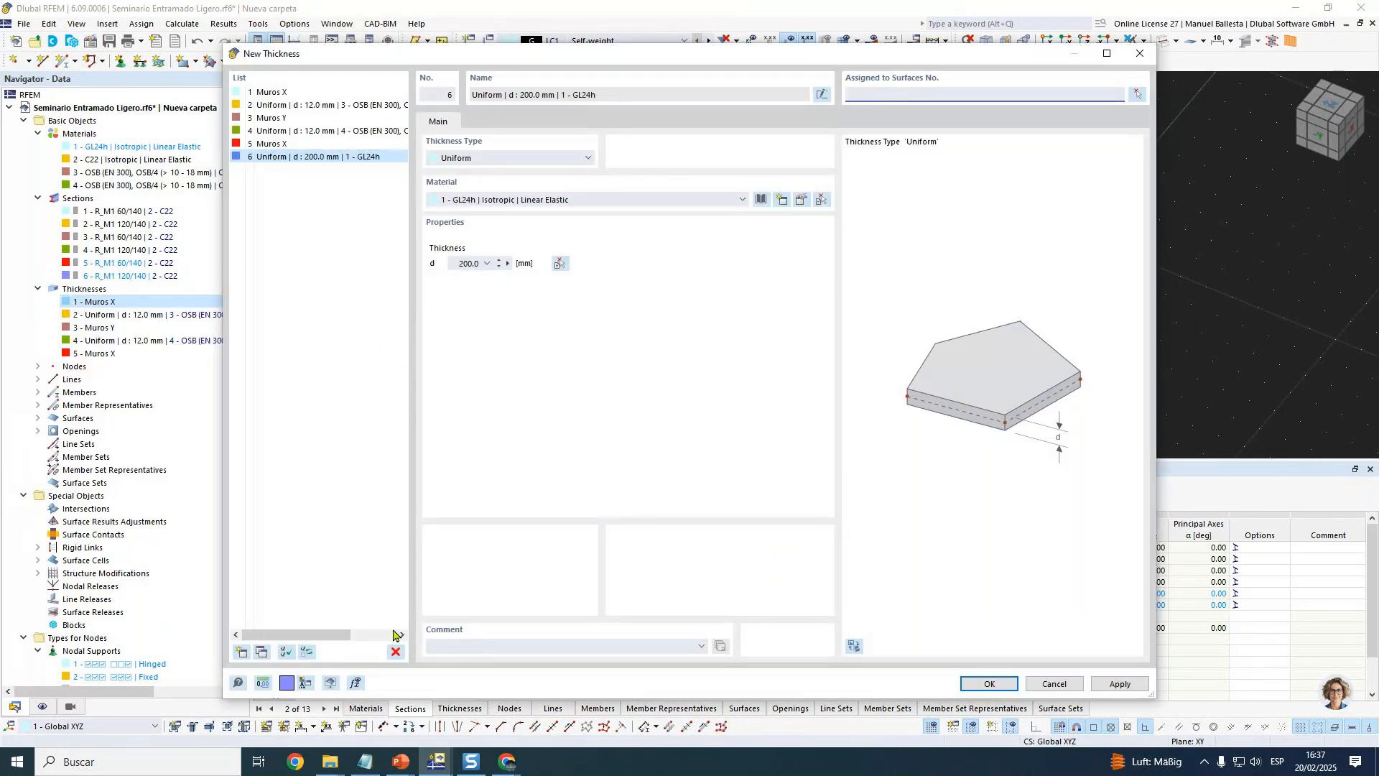
click(396, 652)
click(704, 431)
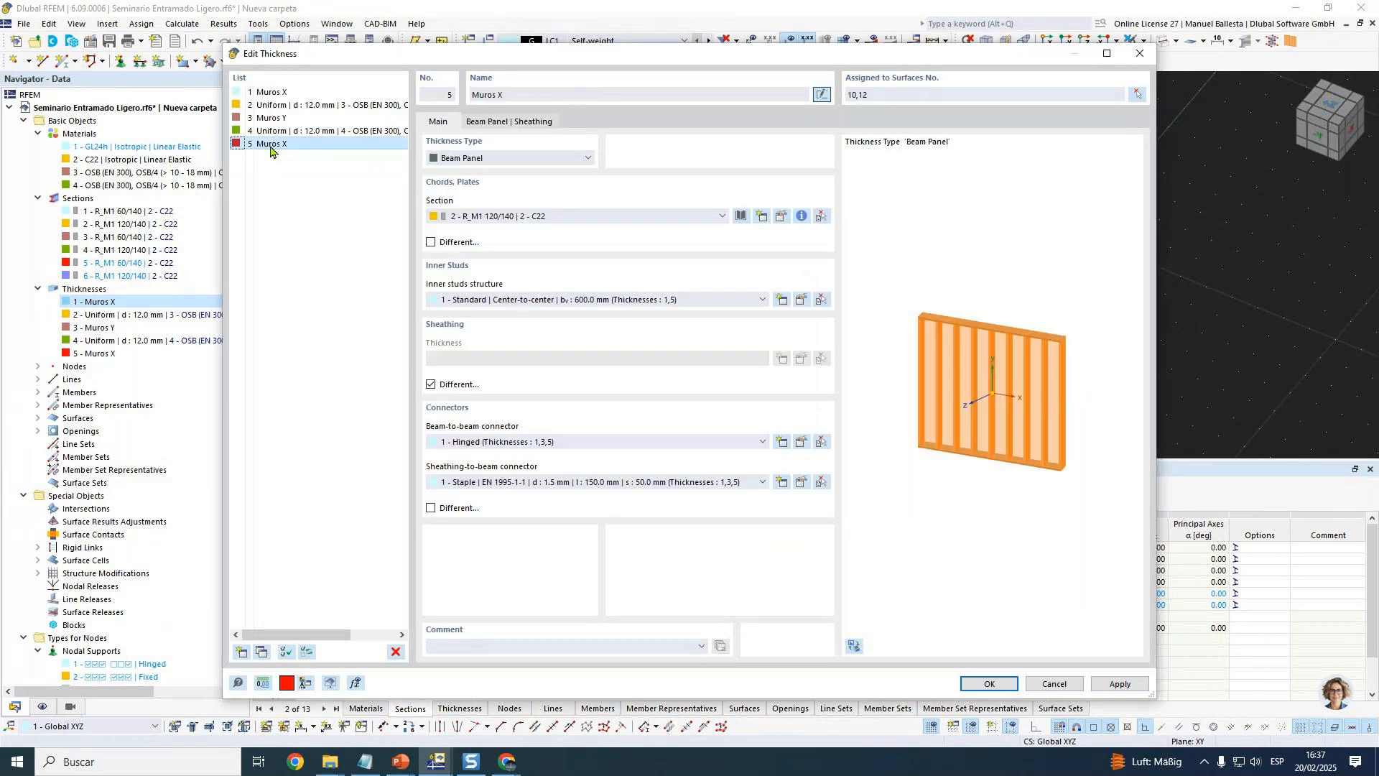
click(264, 652)
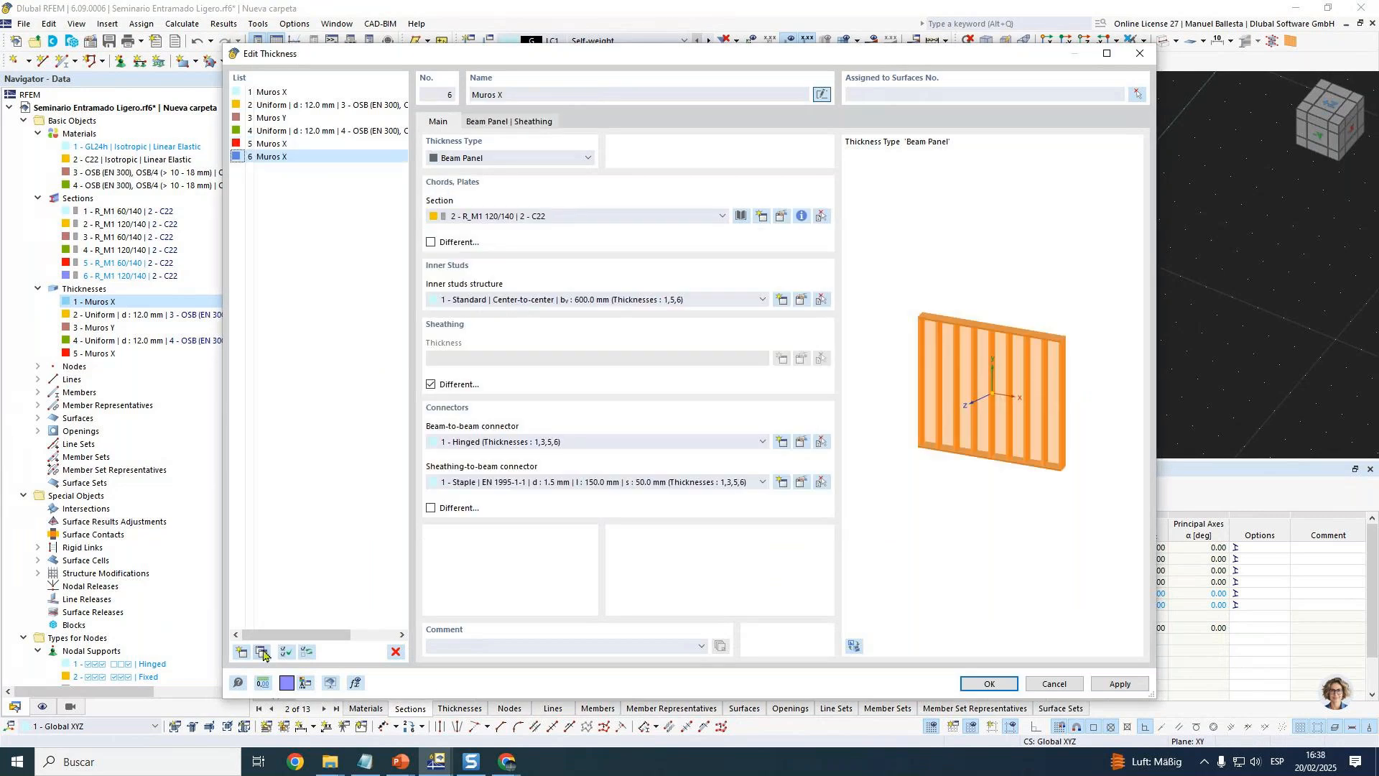
Rename the duplicated beam panel thickness as Forjado.
text(fORJ)
key(BackSpace)
key(BackSpace)
key(BackSpace)
text(Forjado)
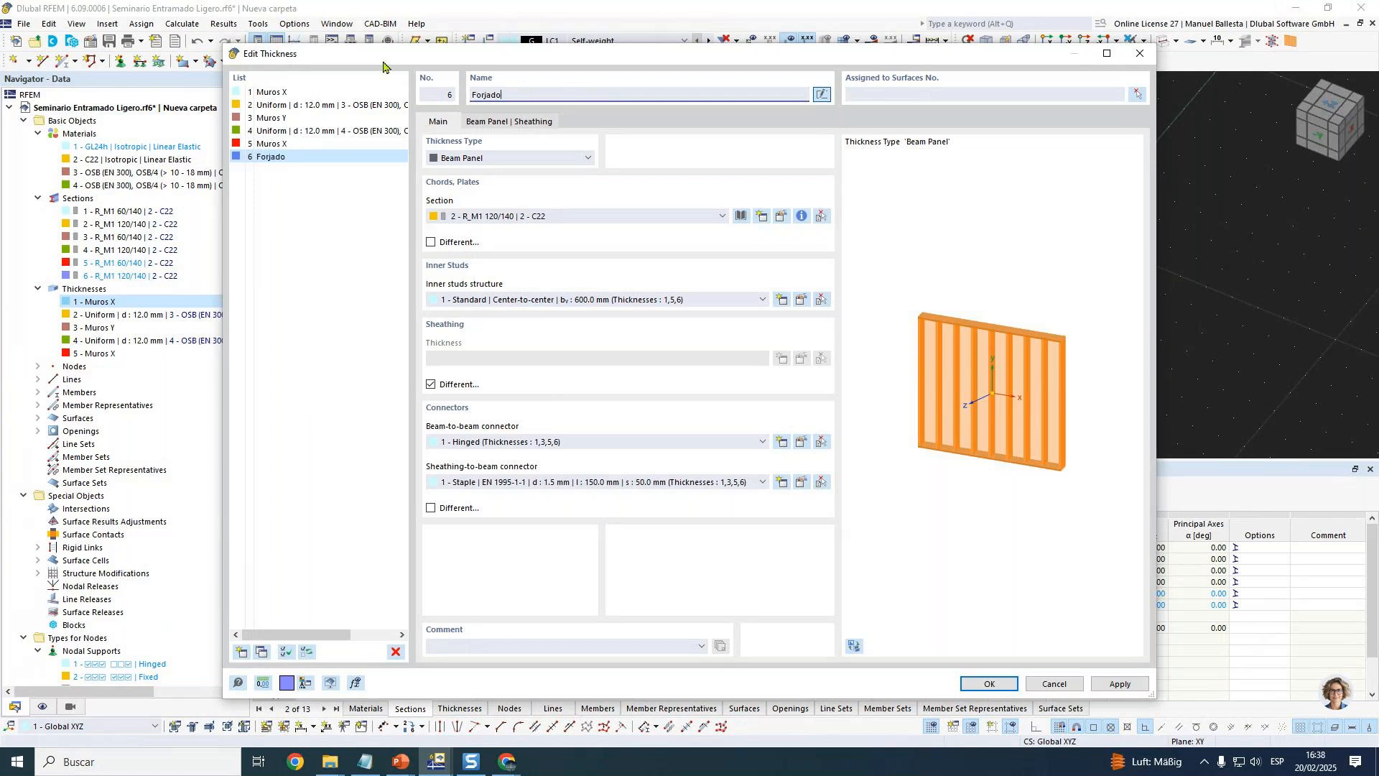
Assign section 6 - R_M1 120/140 to the Forjado chords and section 5 - R_M1 60/140 to inner stud structure 1.
click(625, 218)
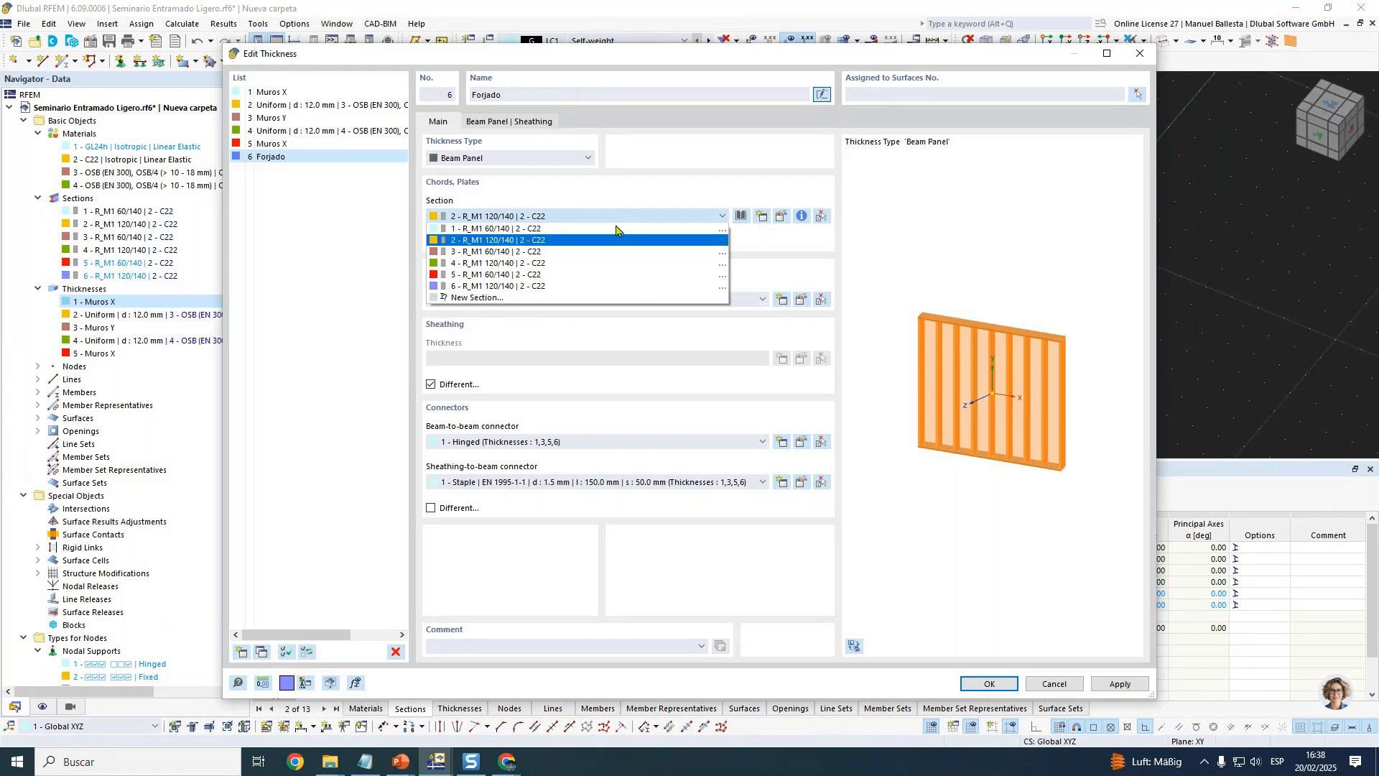
click(580, 286)
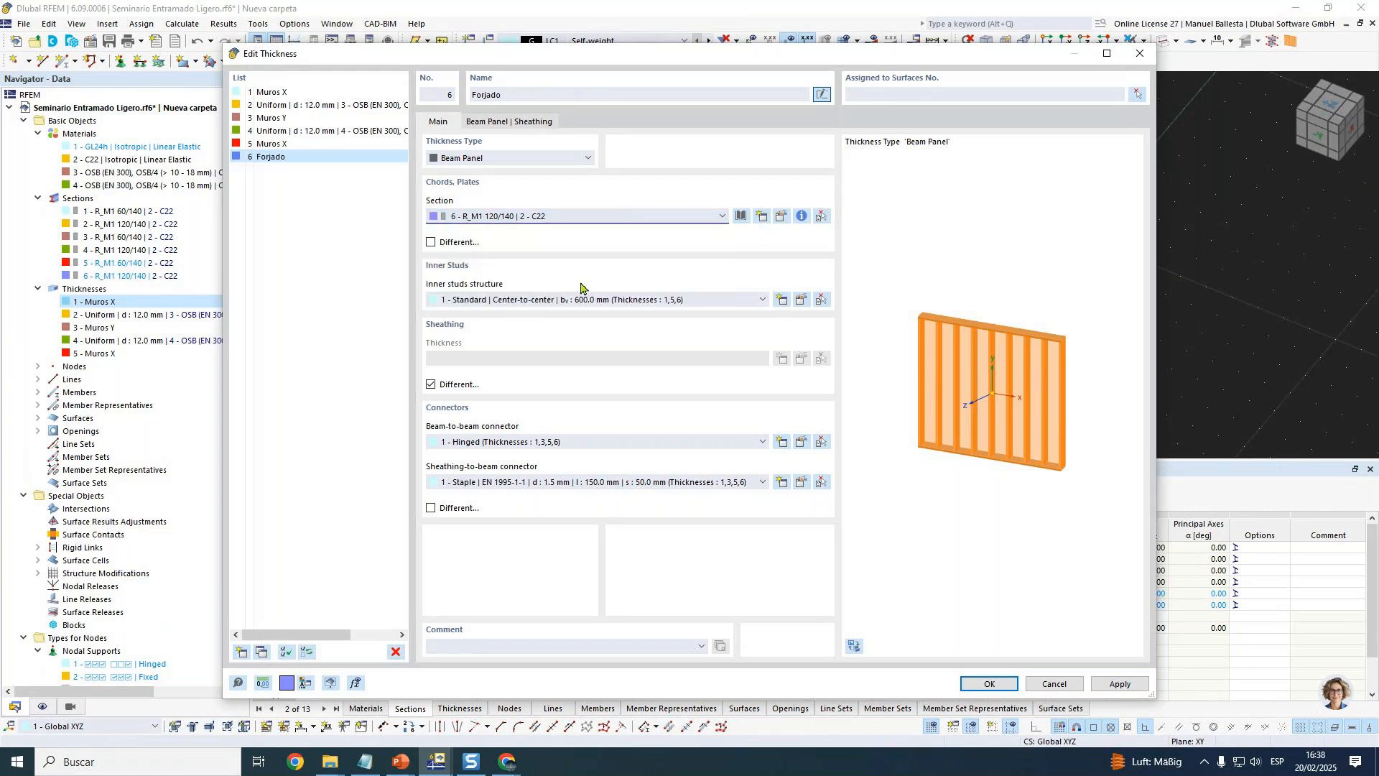
click(800, 300)
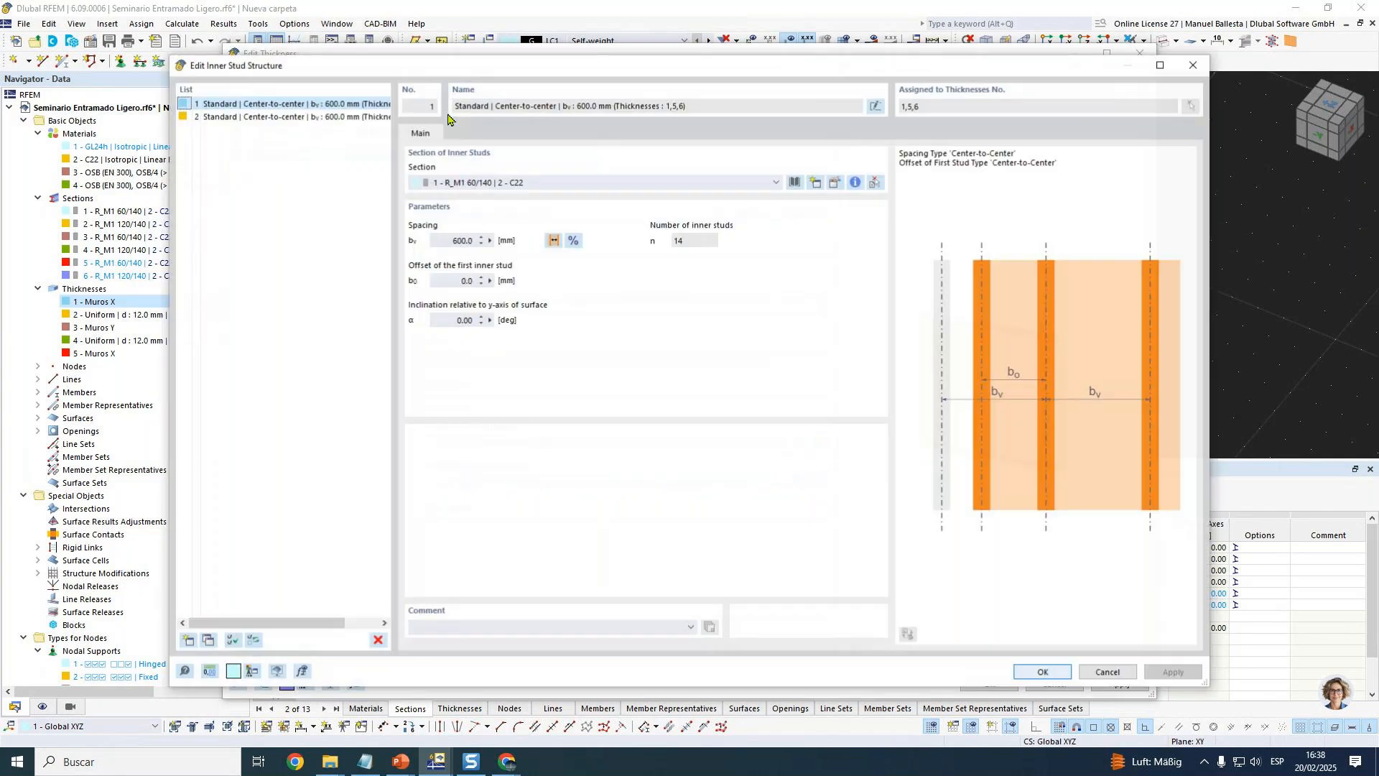
click(597, 184)
click(540, 242)
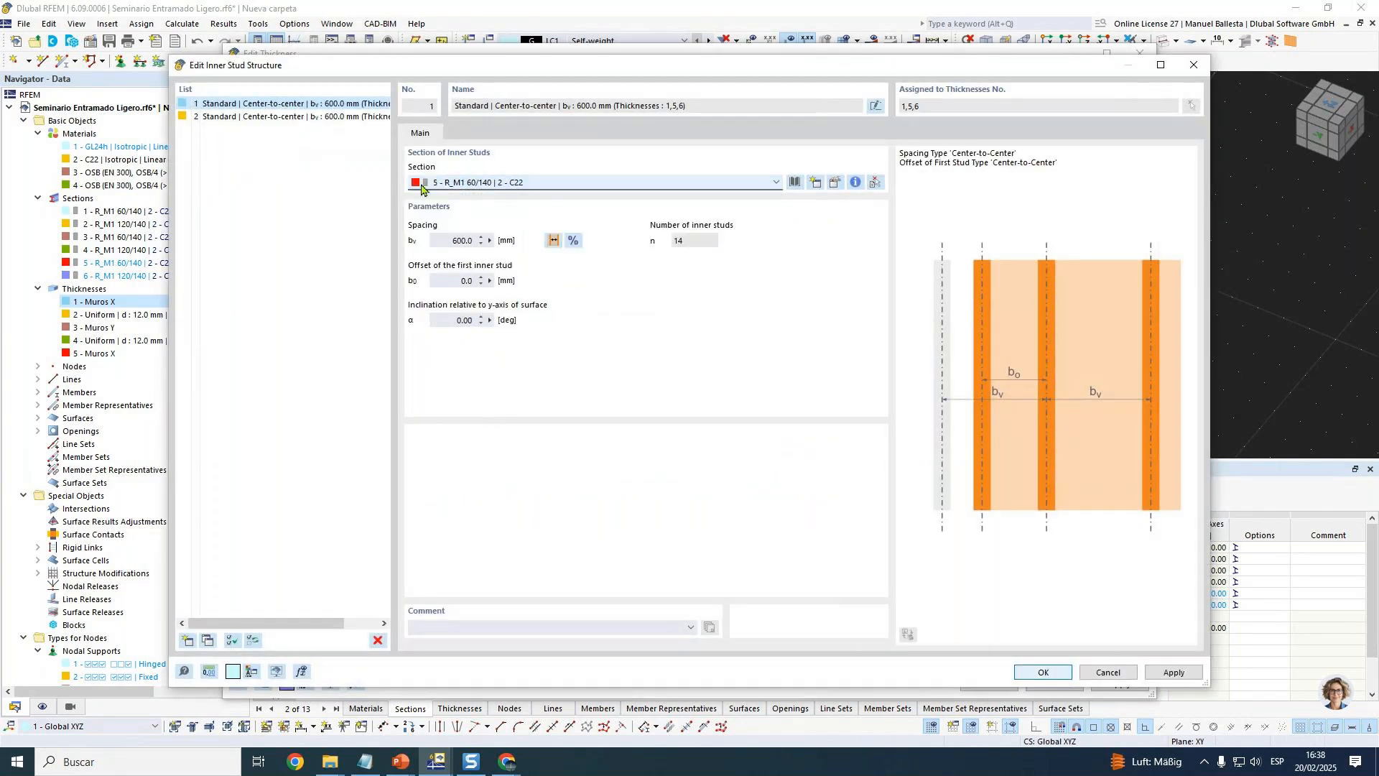
click(1027, 672)
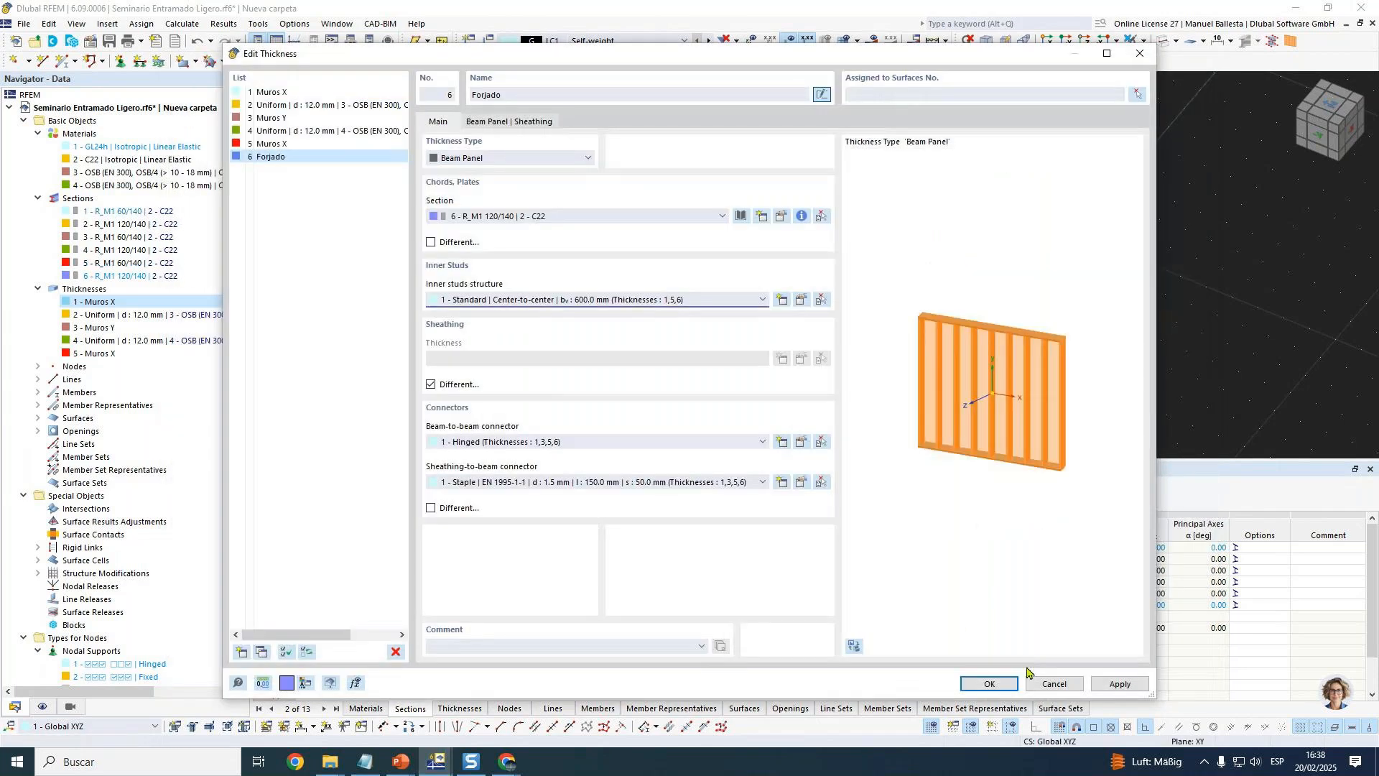
Start a new uniform thickness for Forjado's front sheathing and give it the library material OSB (EN 300), OSB/2 and OSB/3 (> 10 - 18 mm).
click(525, 121)
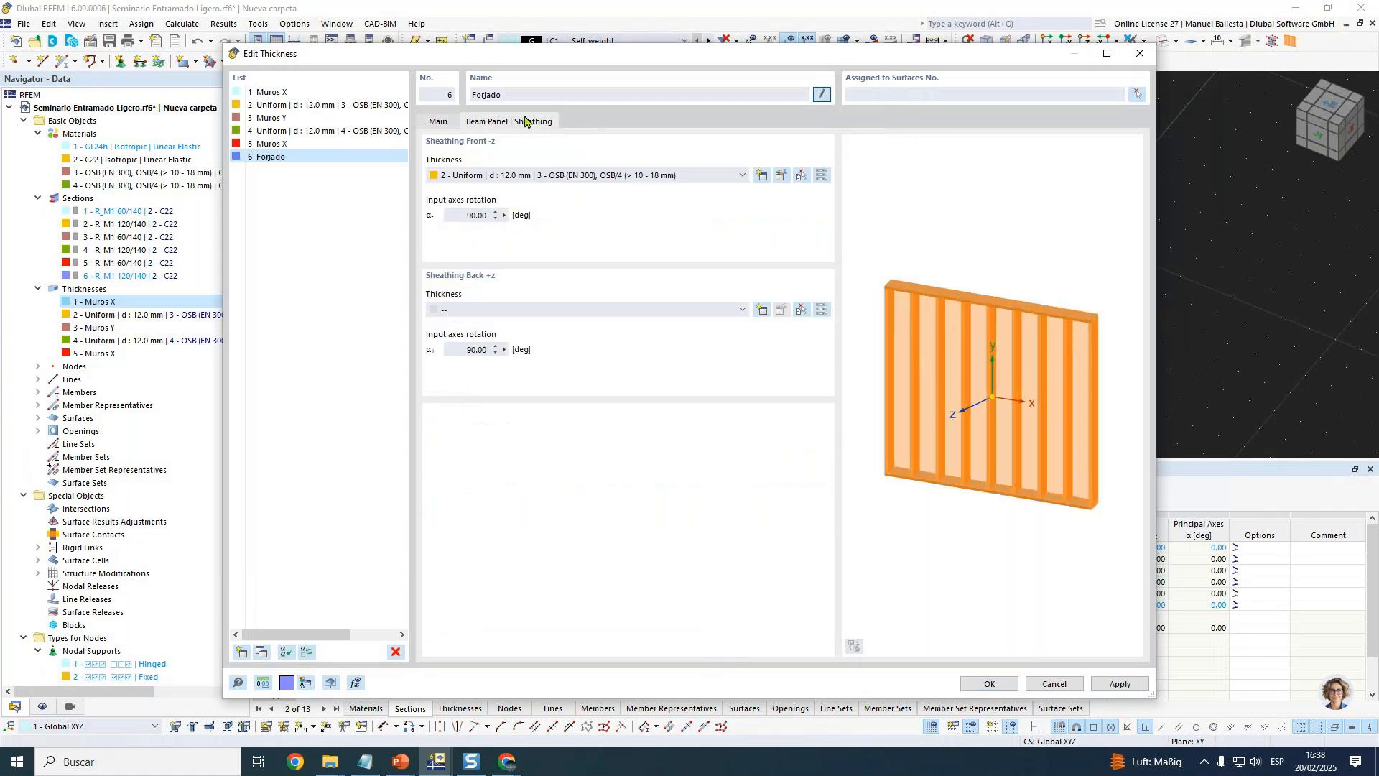
click(677, 177)
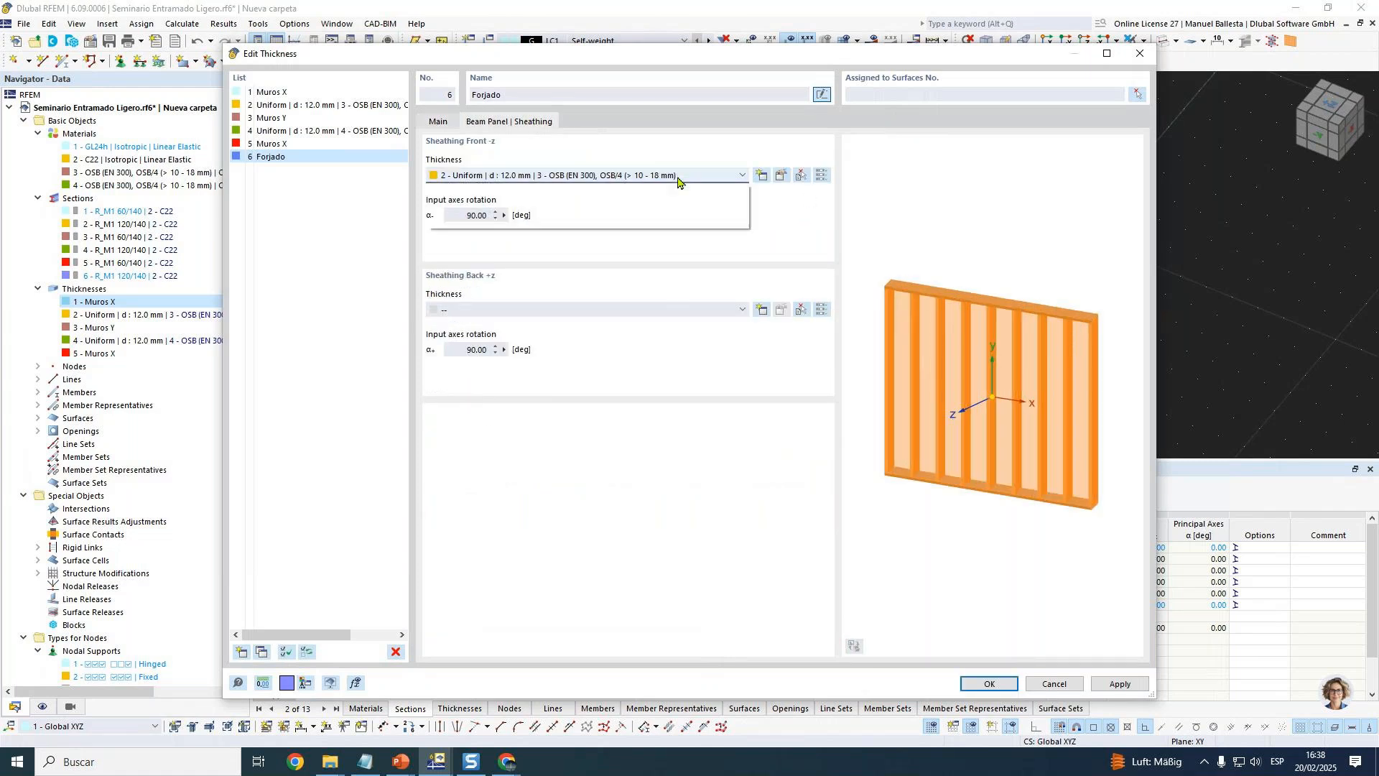
click(761, 175)
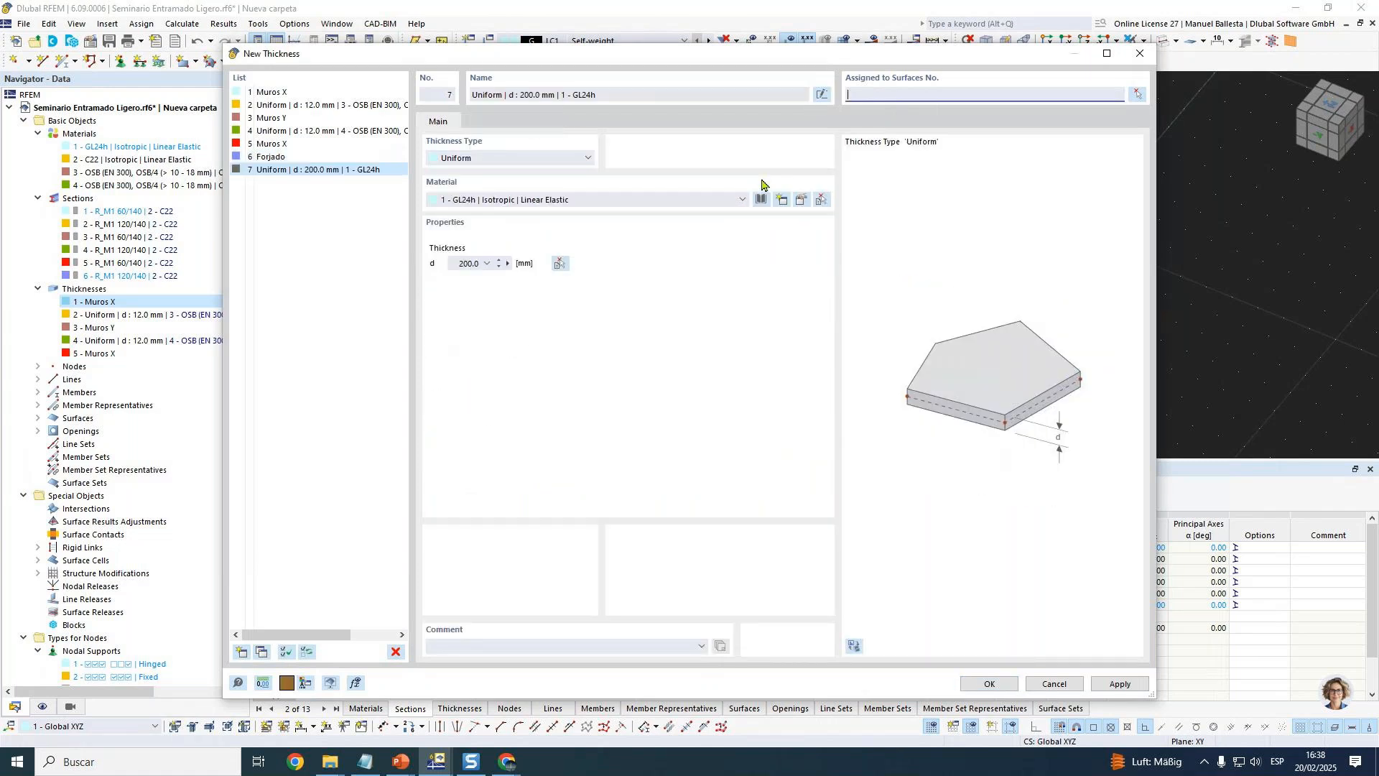
click(705, 204)
click(705, 204)
click(781, 204)
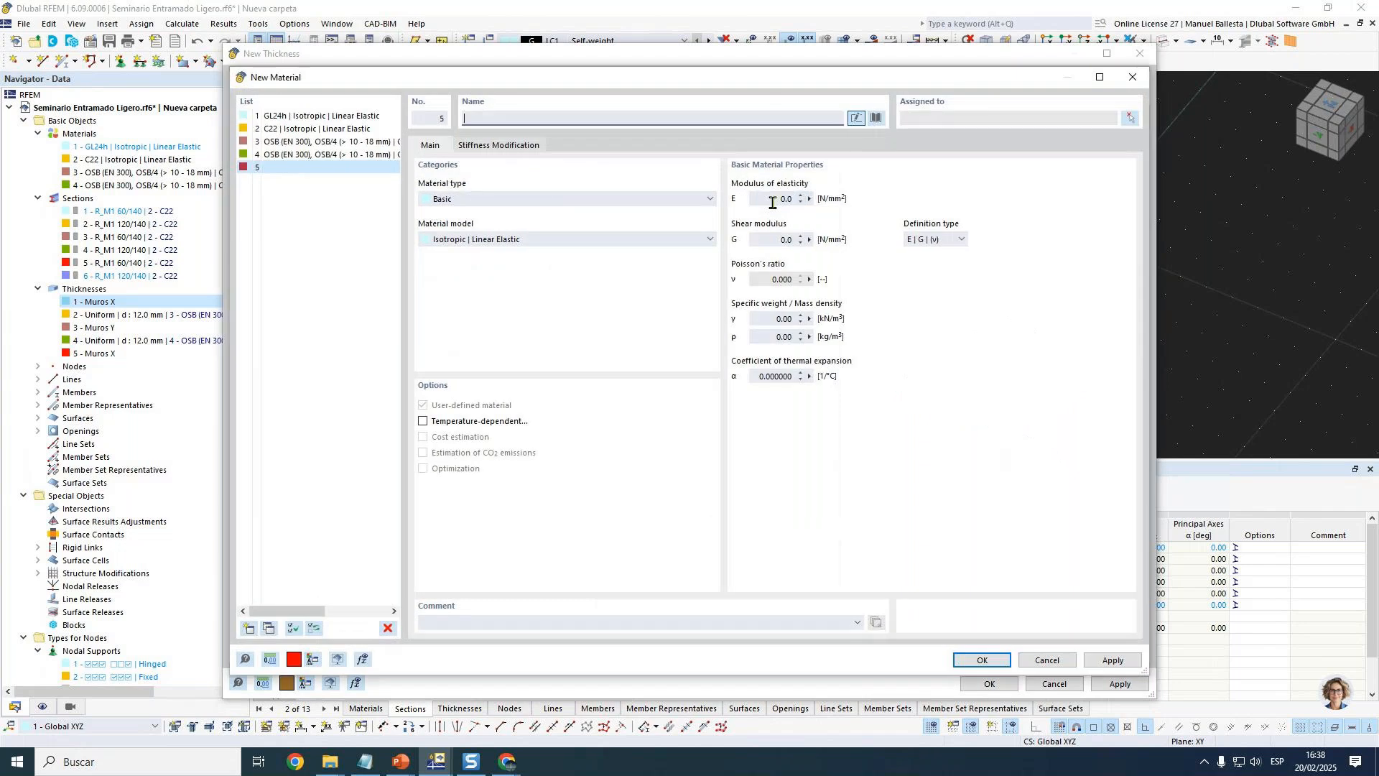
click(875, 118)
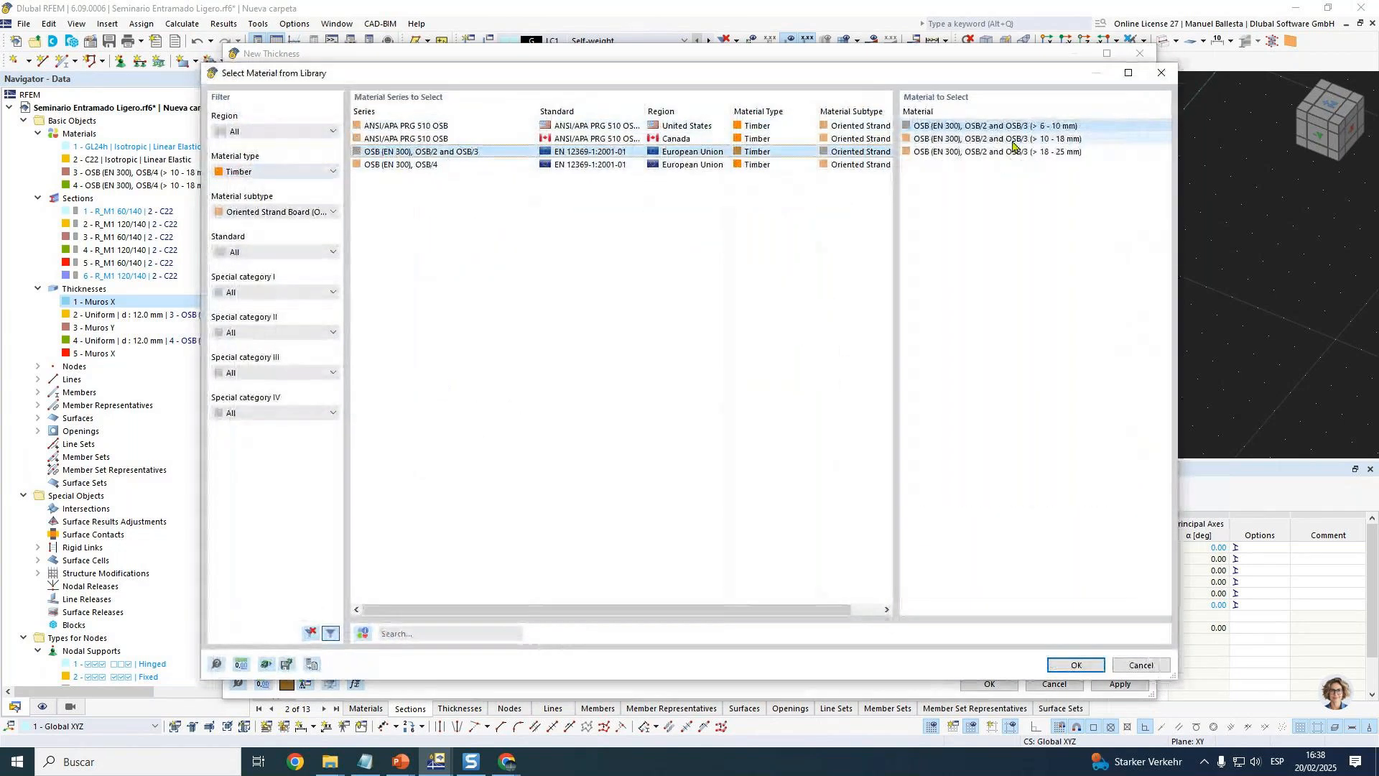
click(1053, 666)
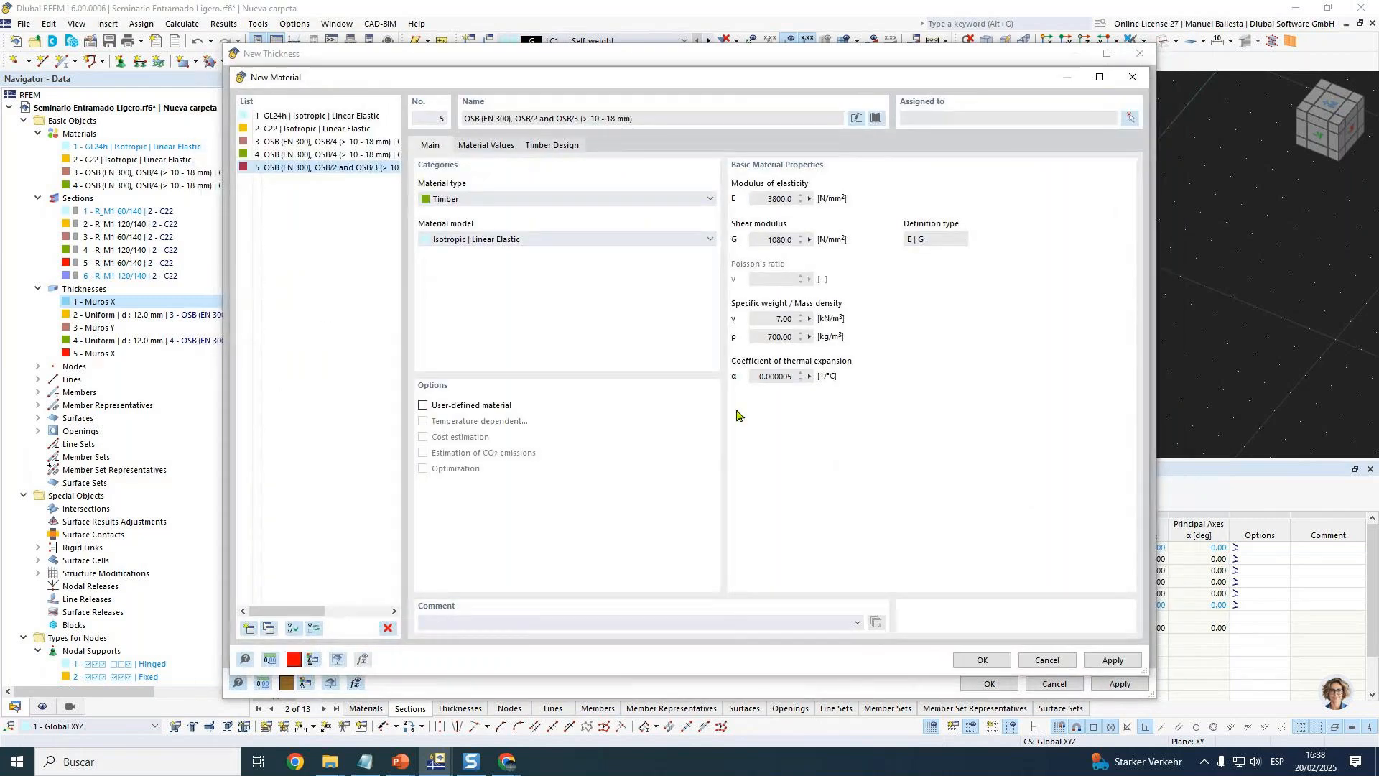
click(994, 658)
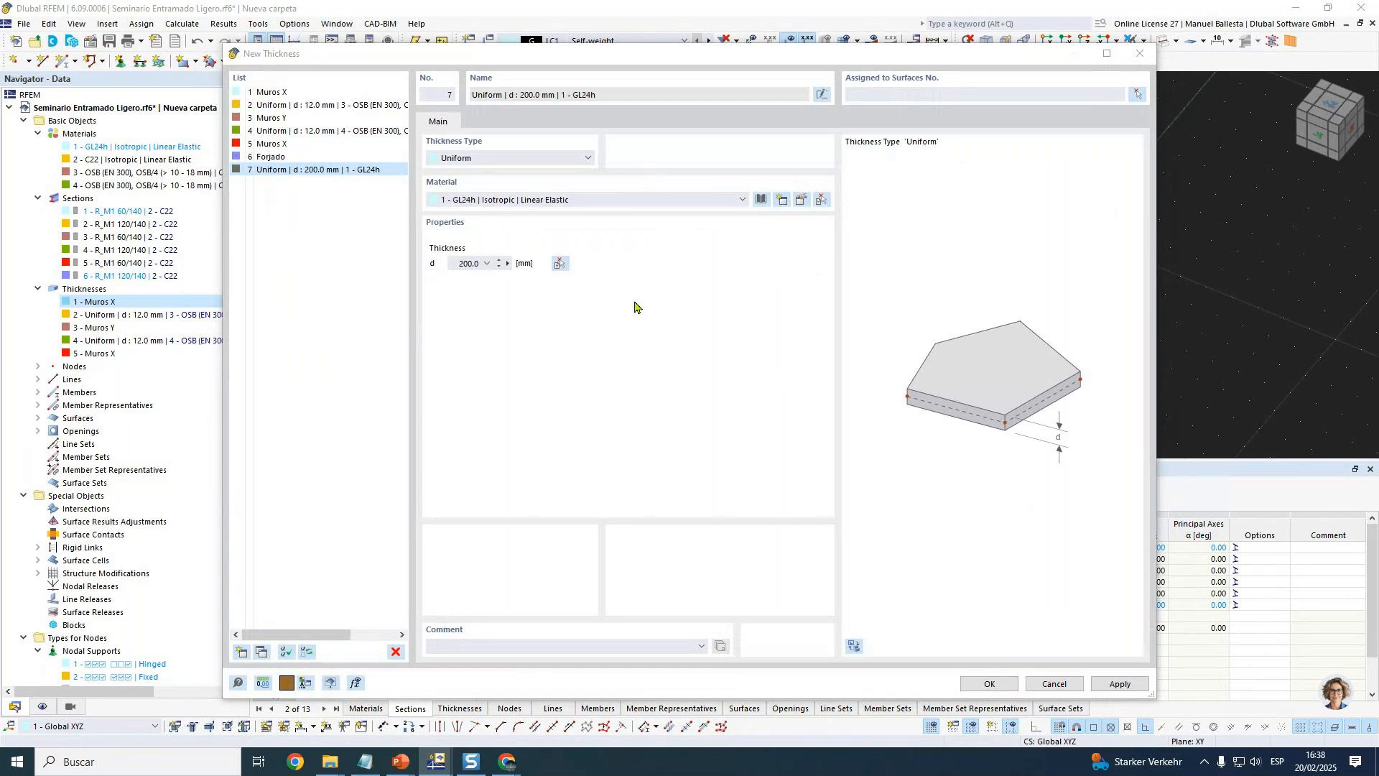
Set the new uniform OSB sheathing thickness to 13 mm and save it.
double_click(468, 263)
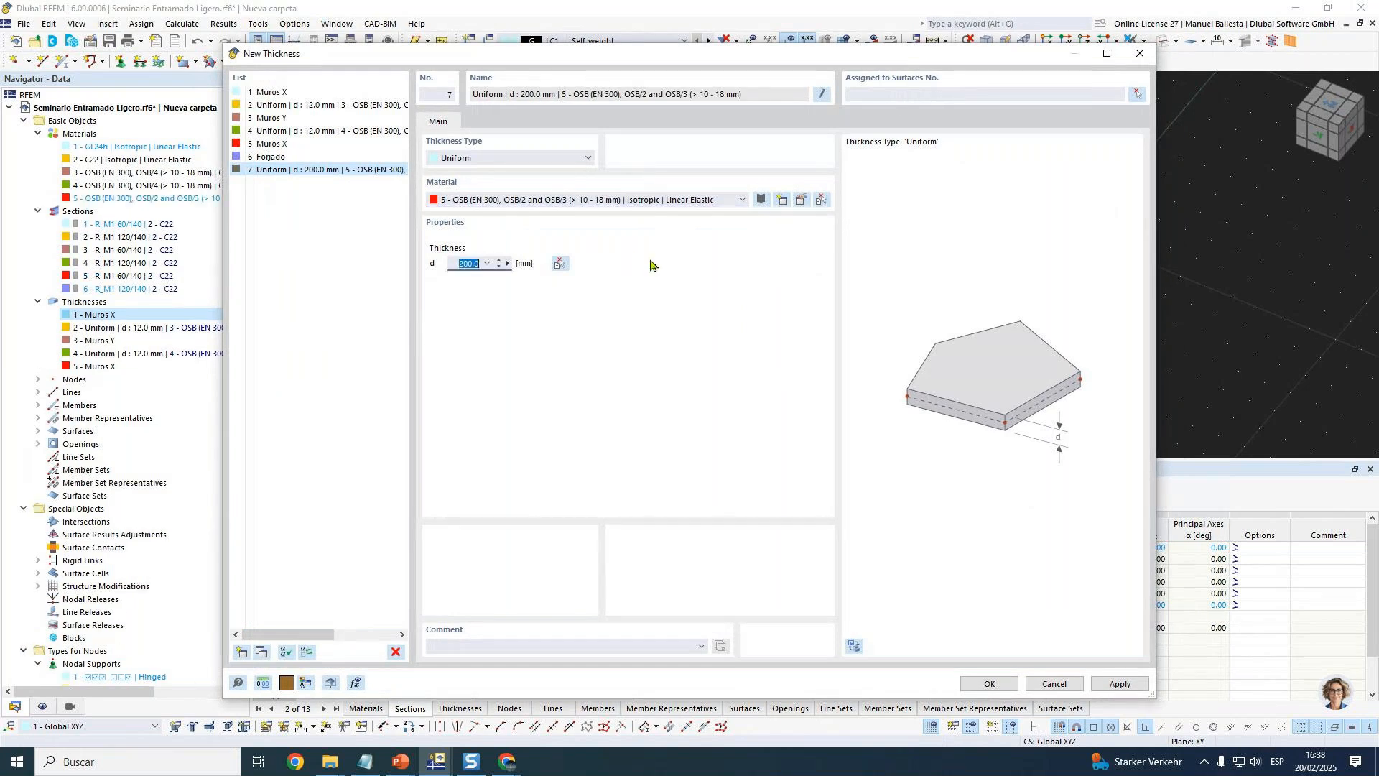
text(13)
click(990, 683)
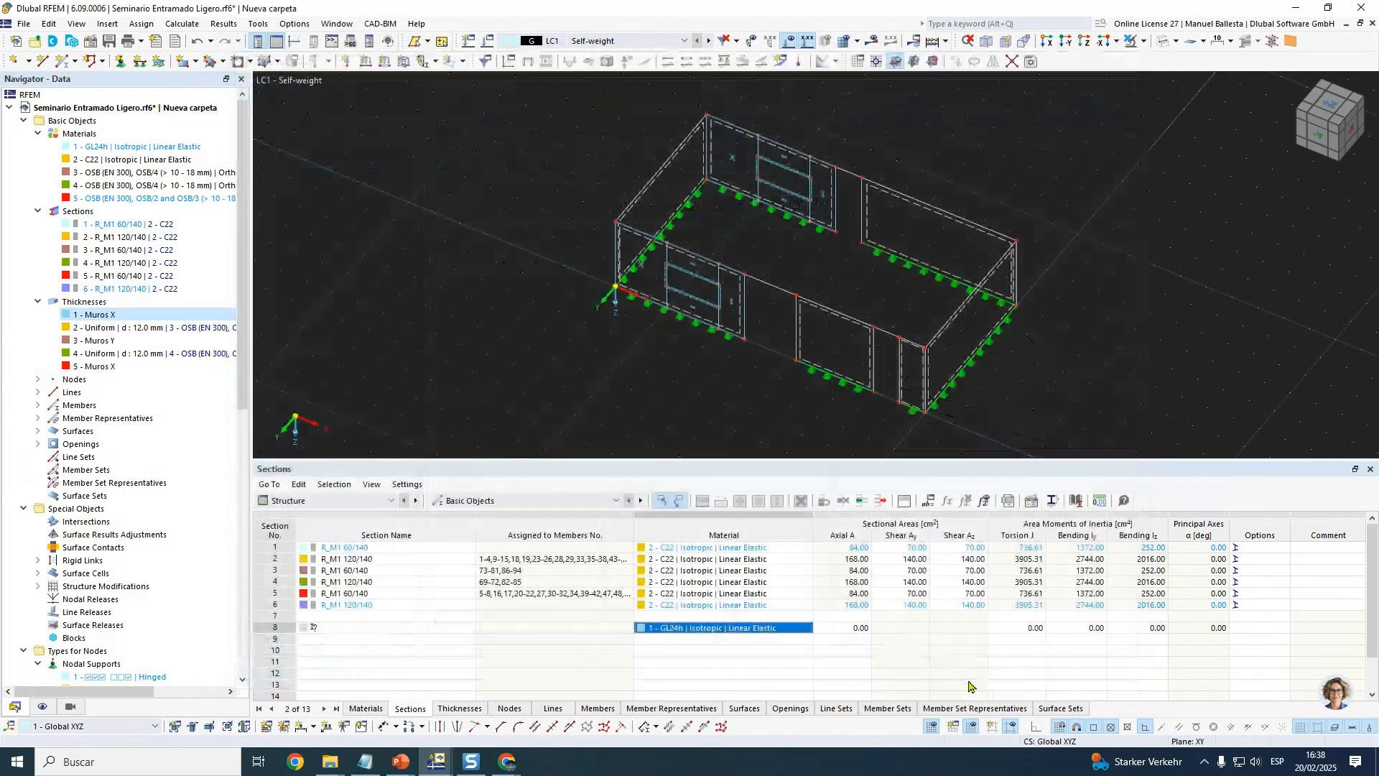
Reopen the Forjado thickness and use uniform thickness no. 7 (13 mm OSB) as its front sheathing.
double_click(99, 379)
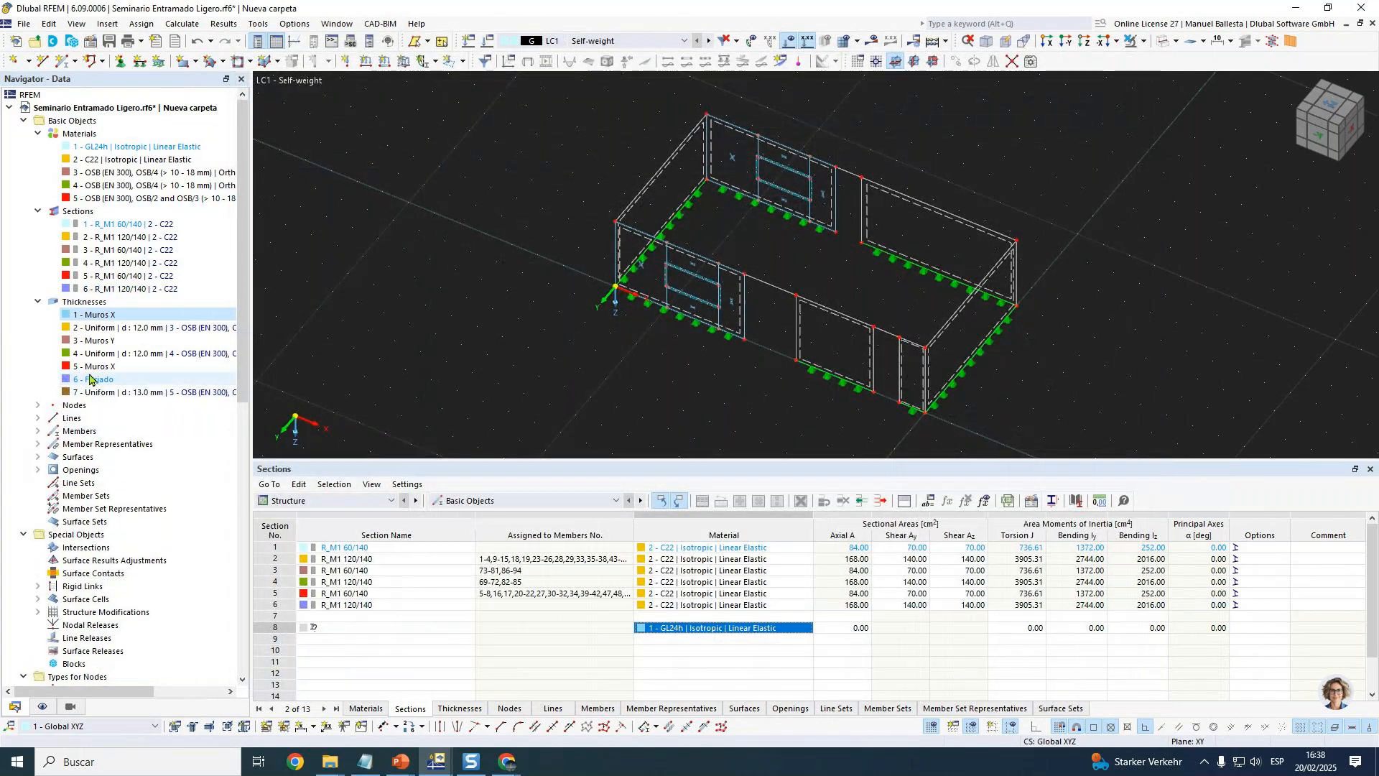
click(509, 121)
click(460, 175)
click(441, 219)
click(444, 121)
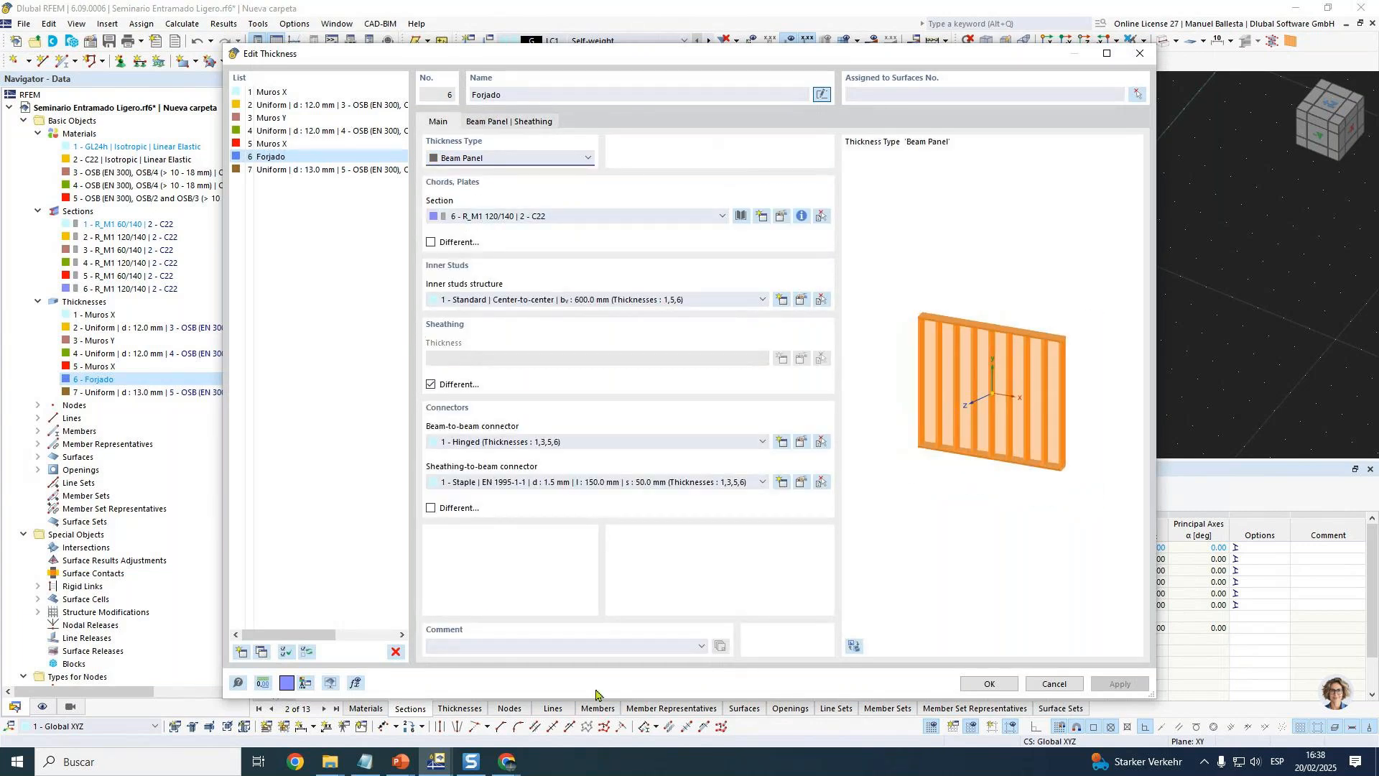
click(989, 683)
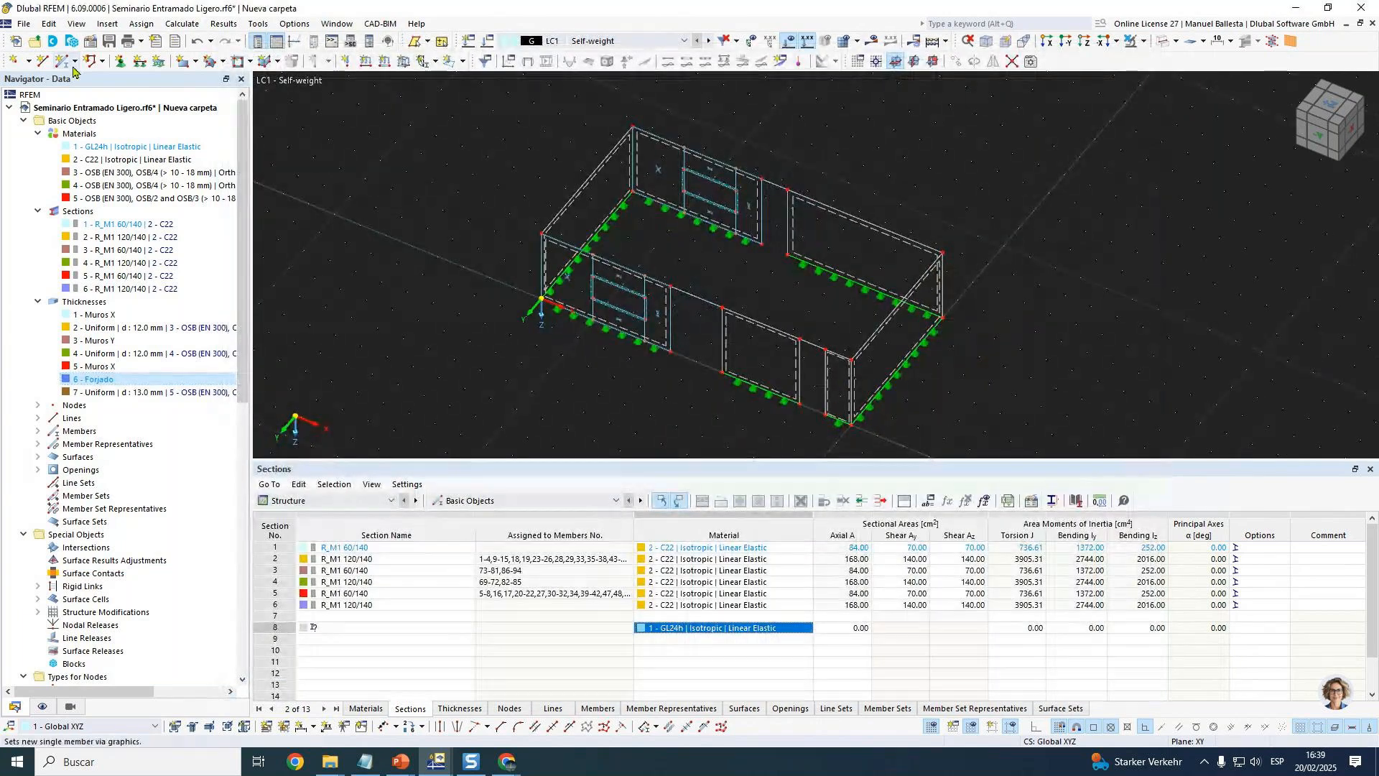
Create a plane surface with thickness 6 - Forjado, bounded by the lines along the top edges of the walls.
click(195, 61)
click(223, 76)
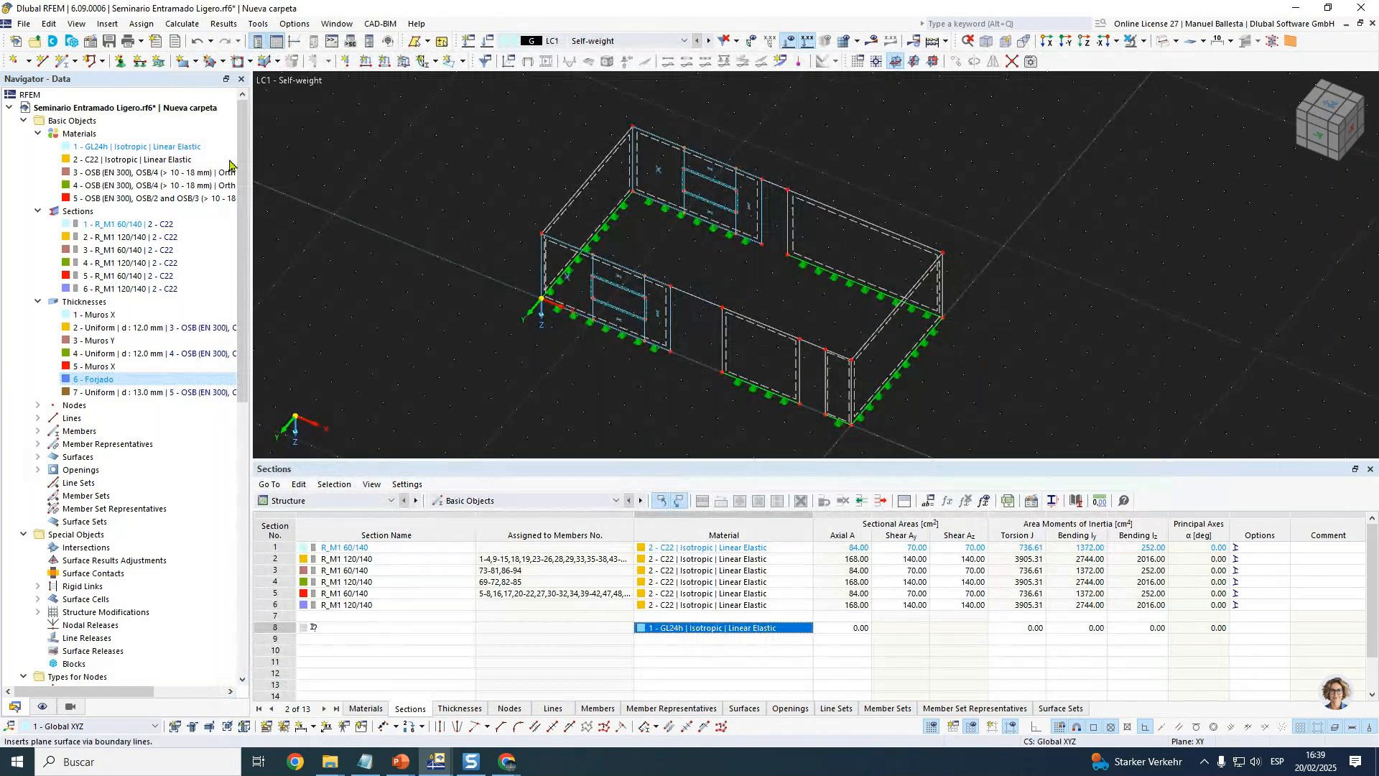
click(374, 224)
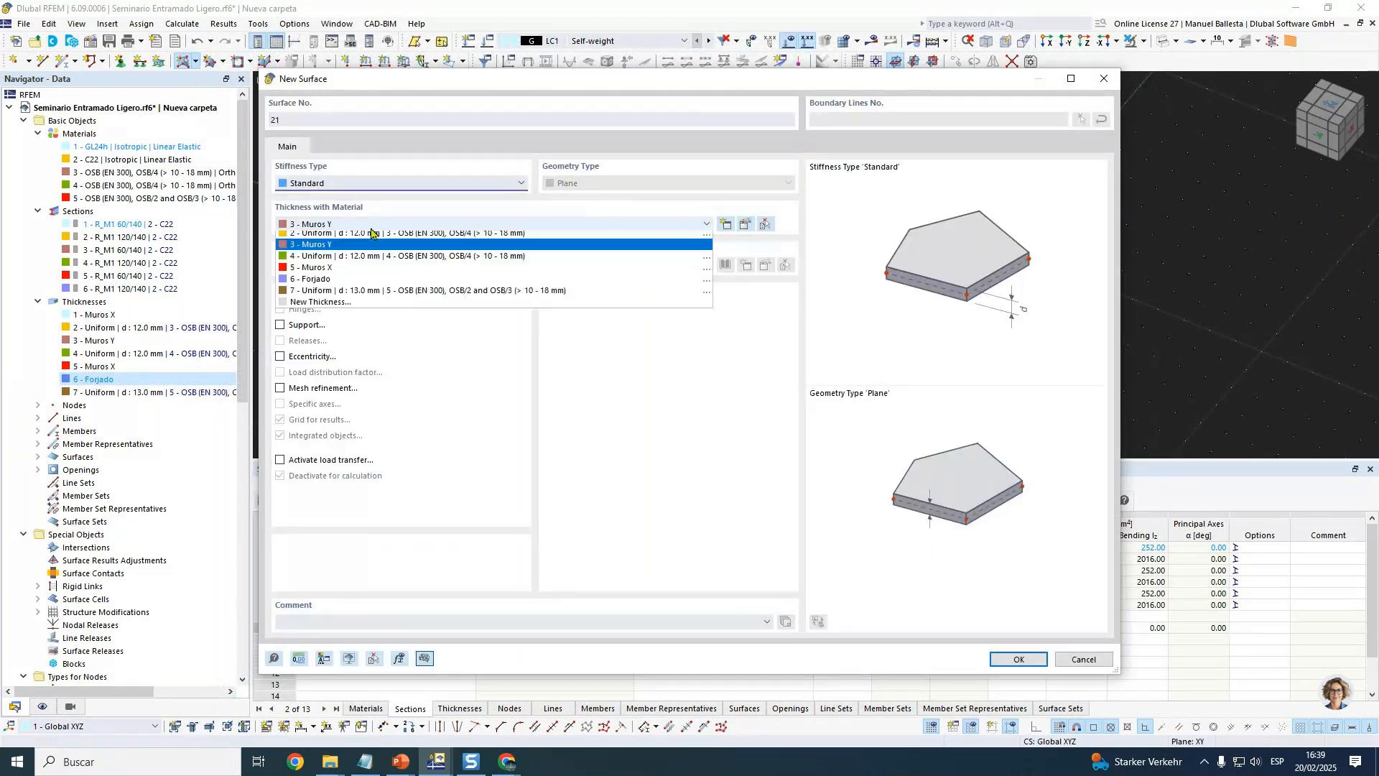
click(399, 295)
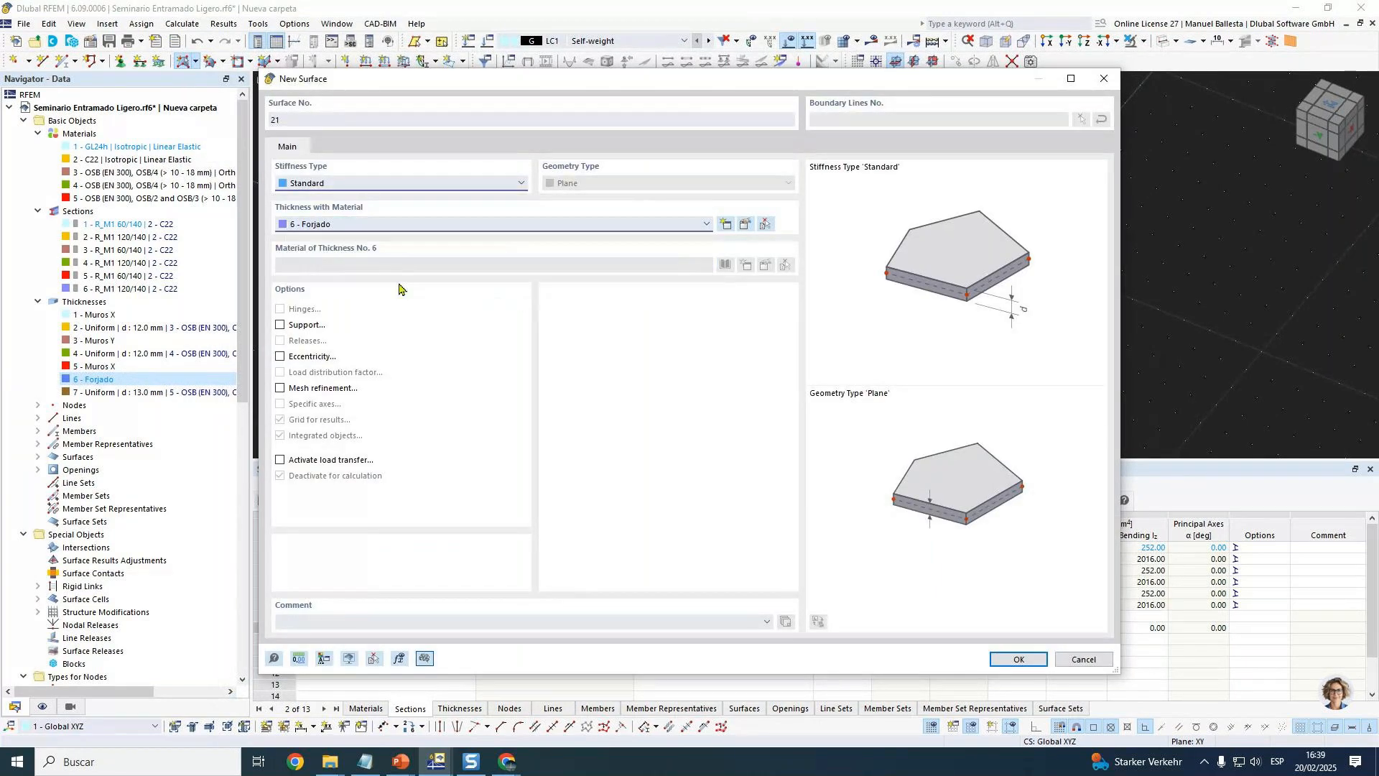
click(1018, 659)
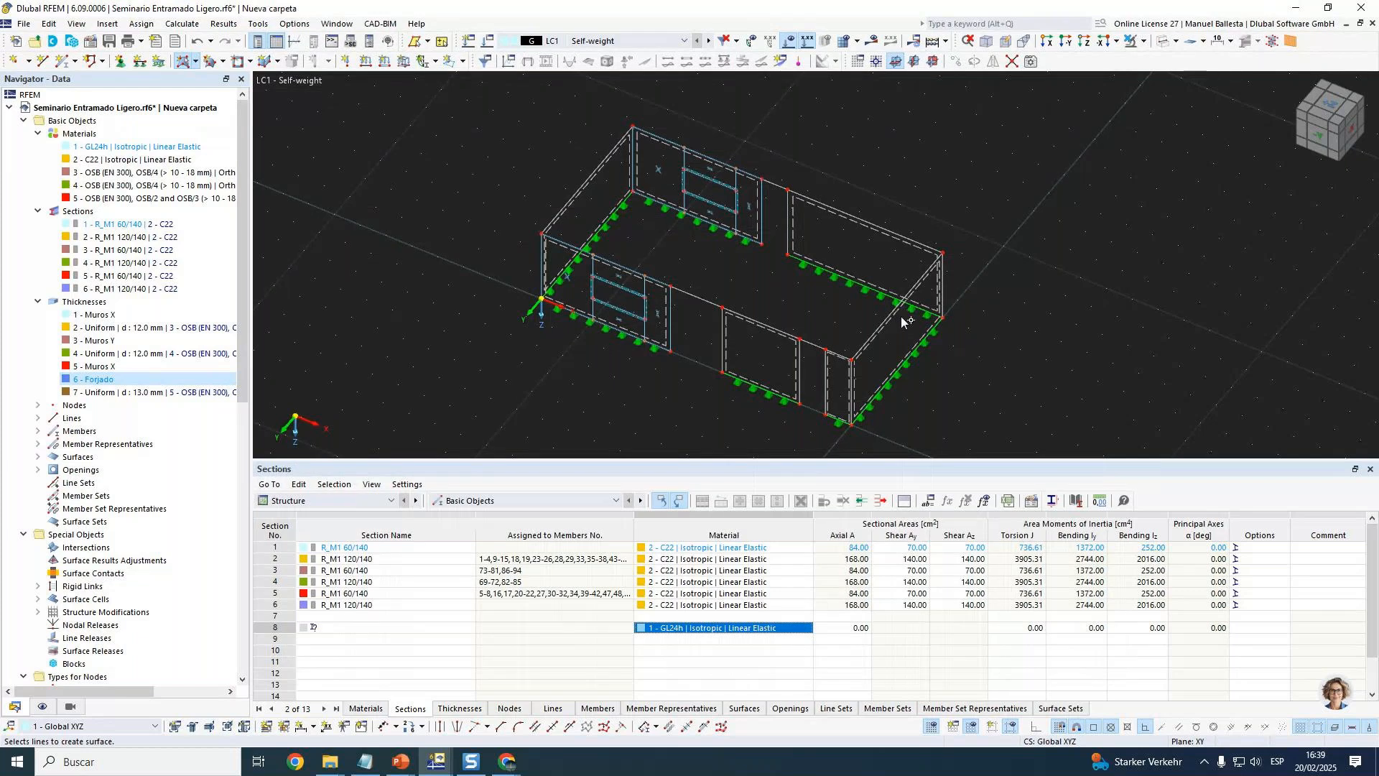
click(639, 273)
click(583, 184)
click(711, 159)
click(770, 180)
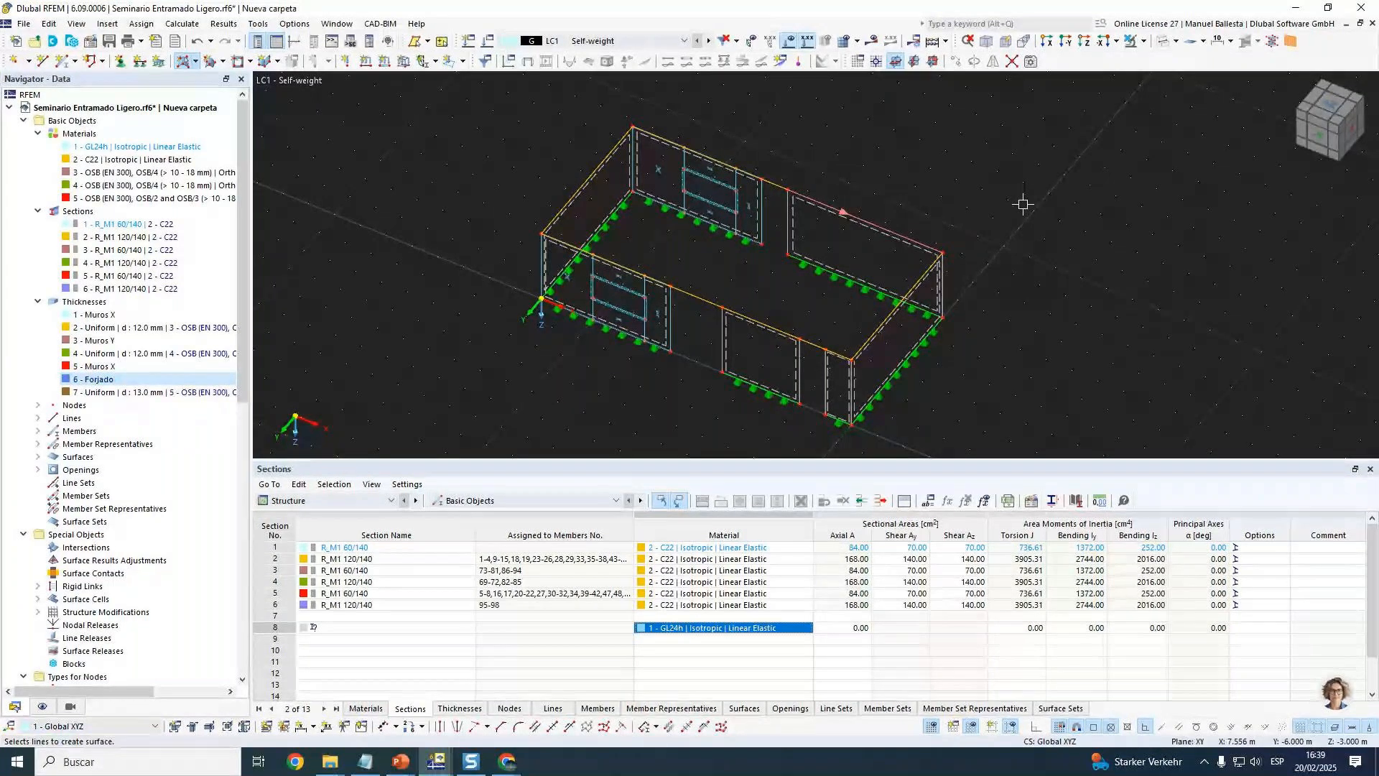
key(Escape)
scroll(1023, 205, up, 2)
scroll(909, 134, down, 2)
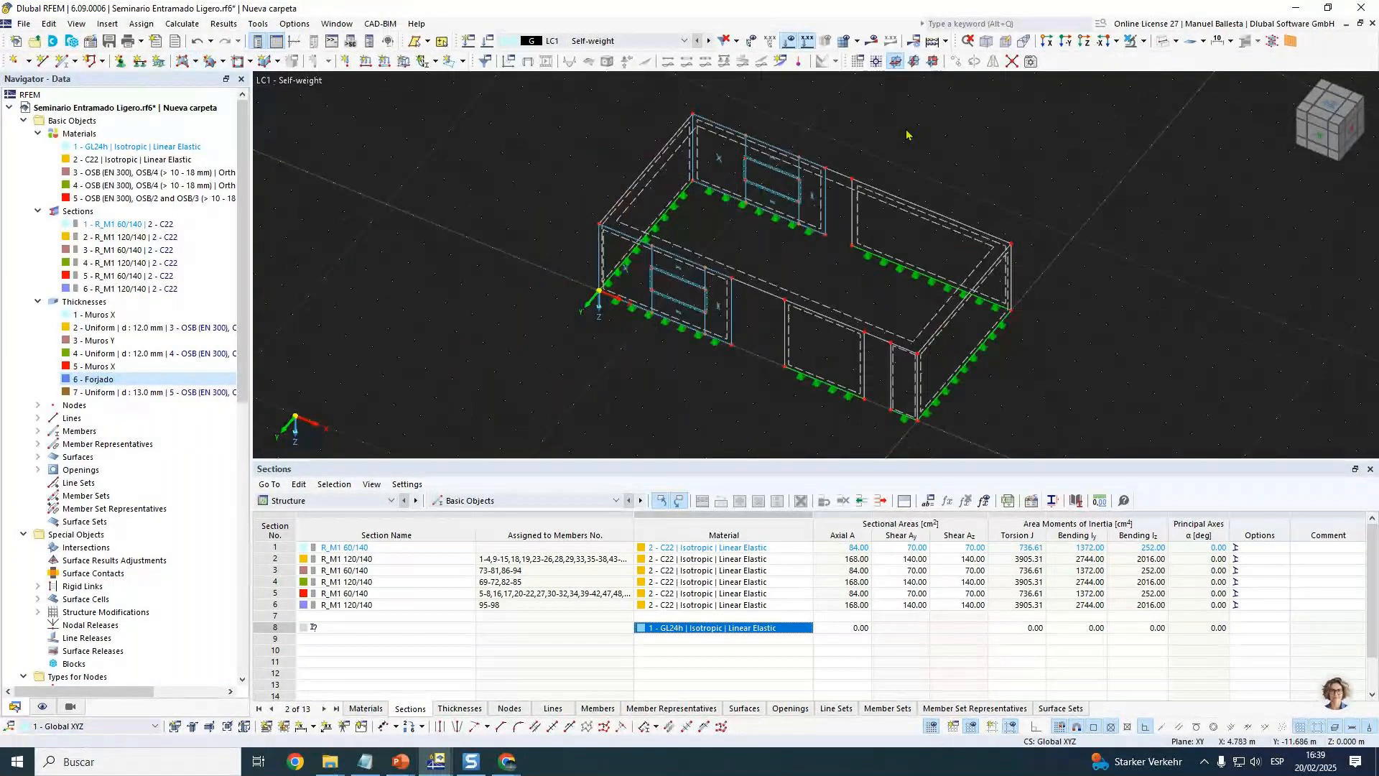
Isolate the new floor surface with its related objects and display its beam panel framing without the walls.
click(923, 334)
click(1143, 41)
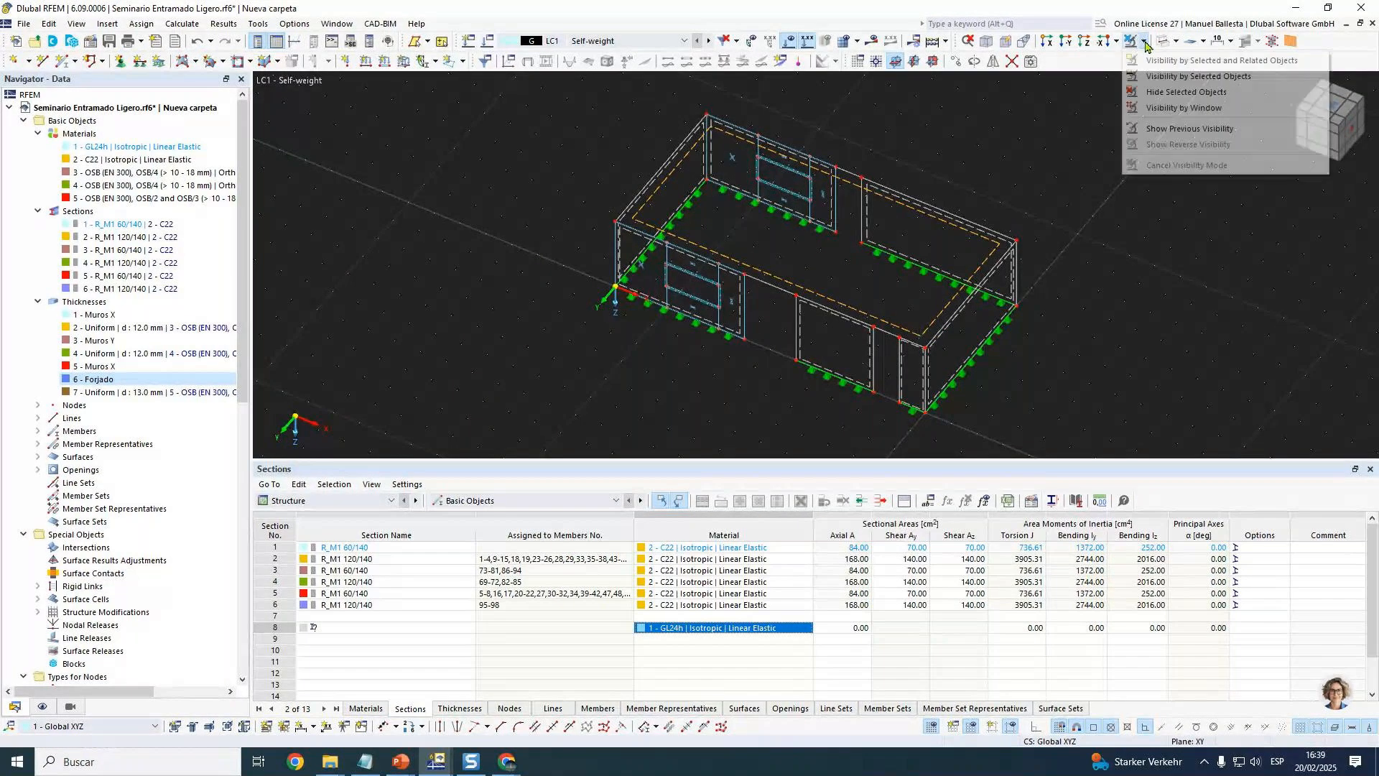
click(1149, 63)
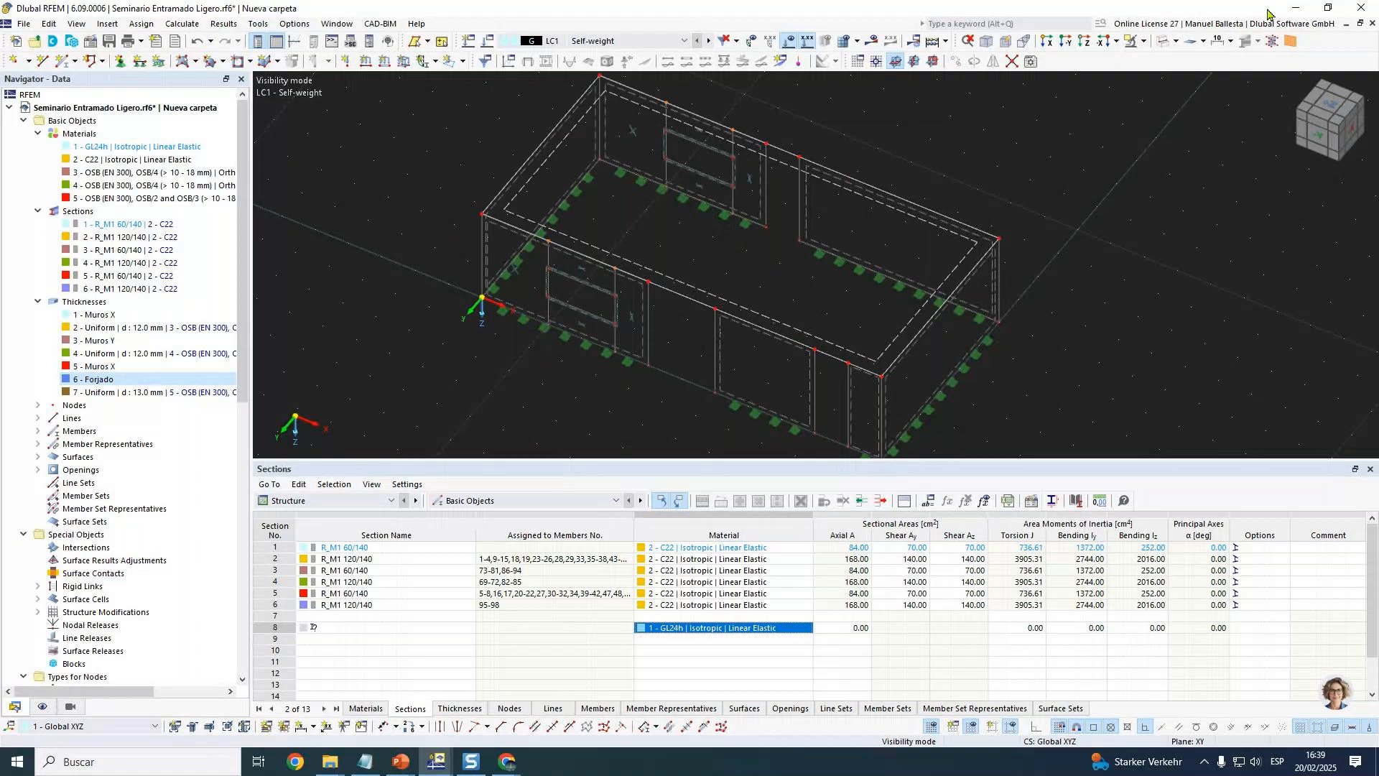
click(1290, 41)
right_click(1220, 189)
click(1120, 460)
View the isolated floor from the -Y direction and select its framing members with a selection window.
click(1320, 124)
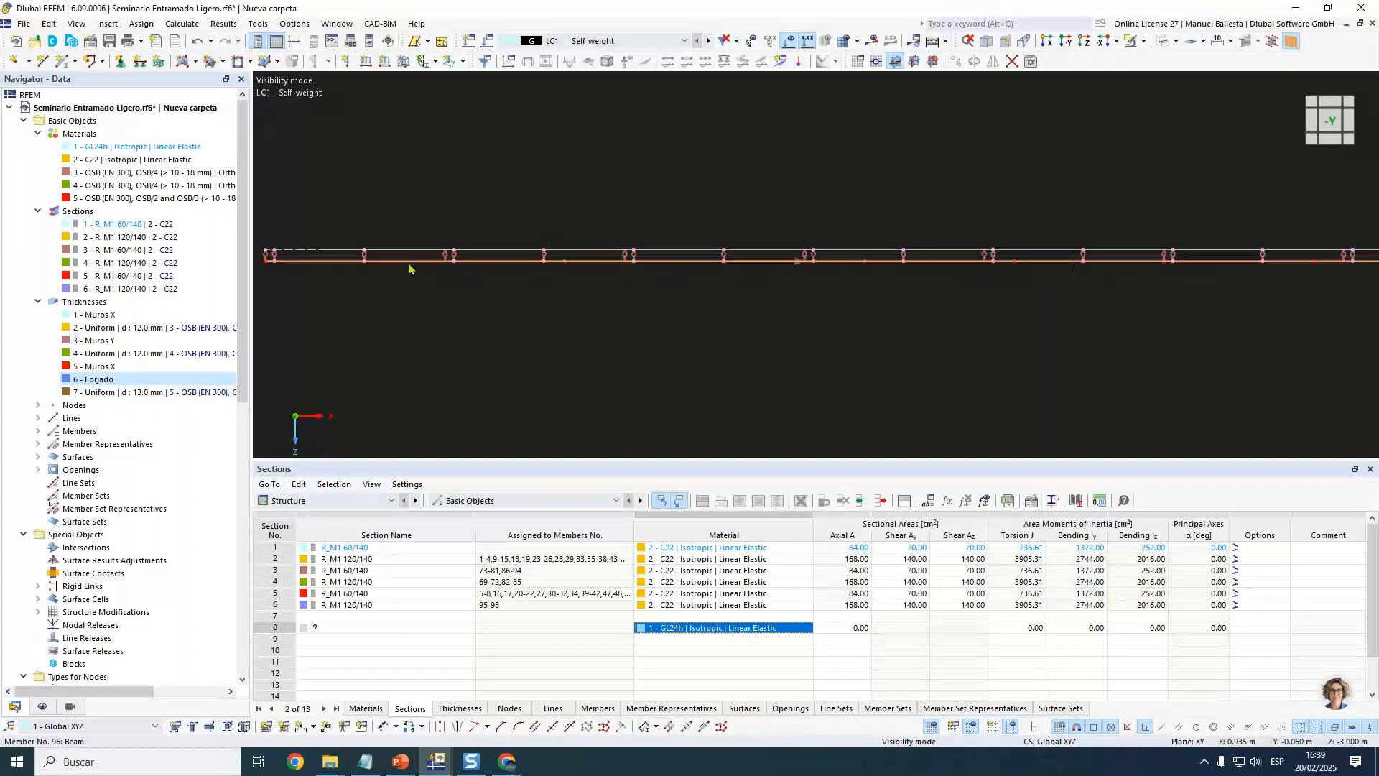
scroll(494, 243, up, 5)
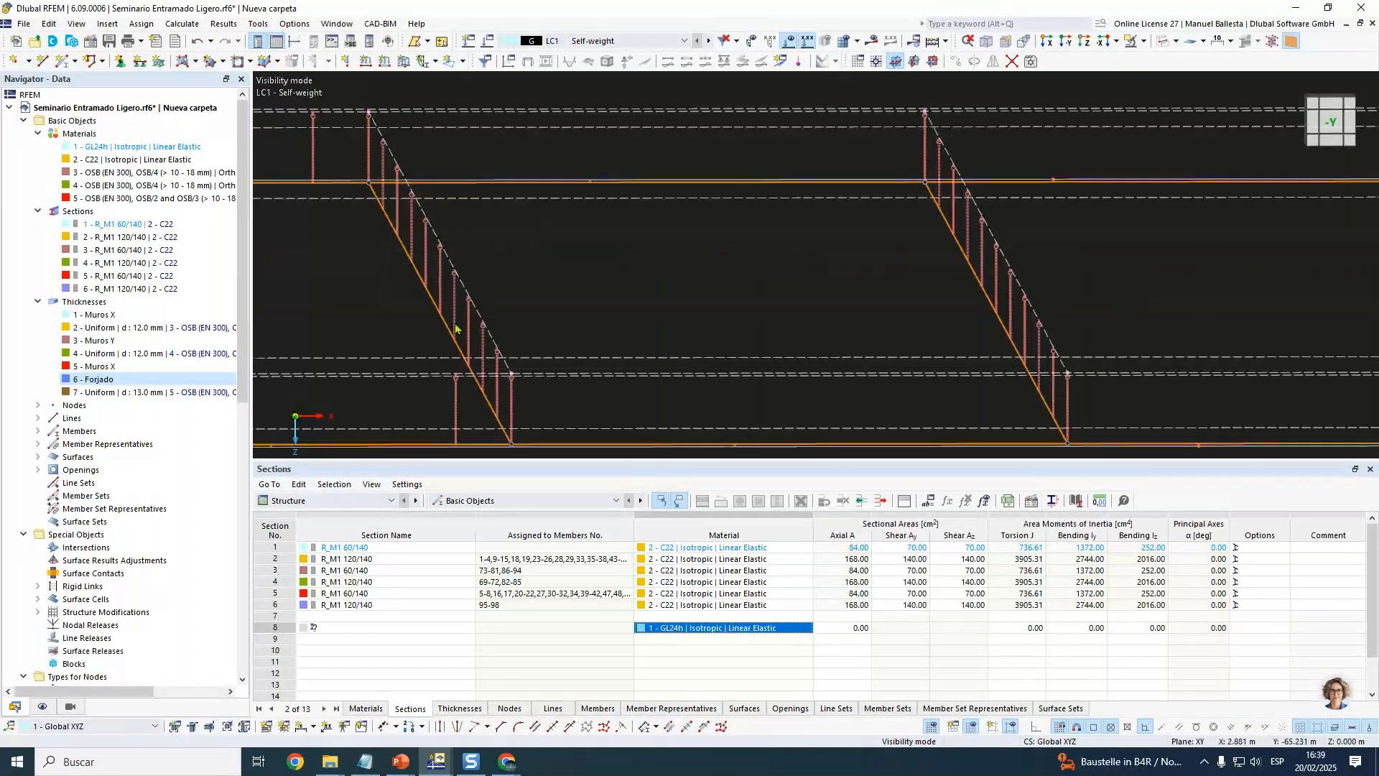
click(1339, 128)
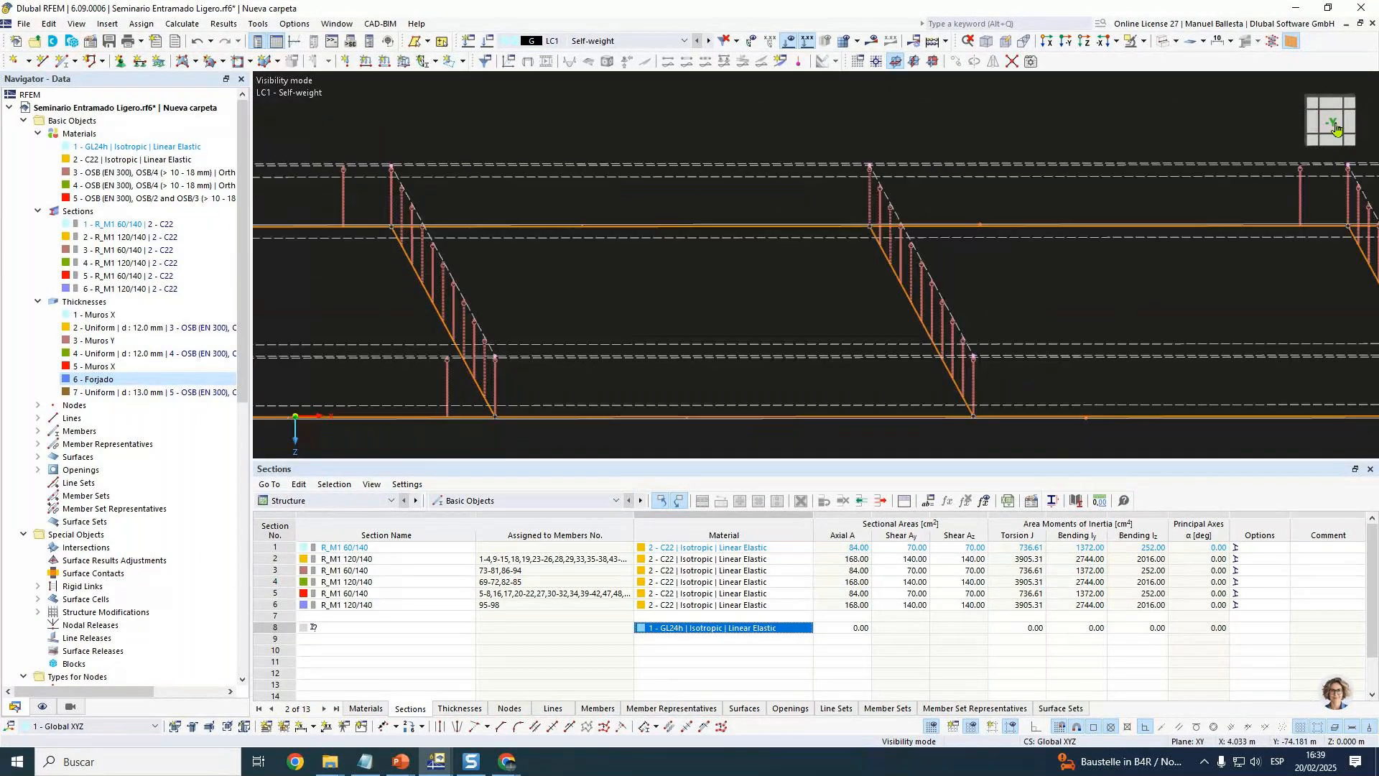
click(107, 275)
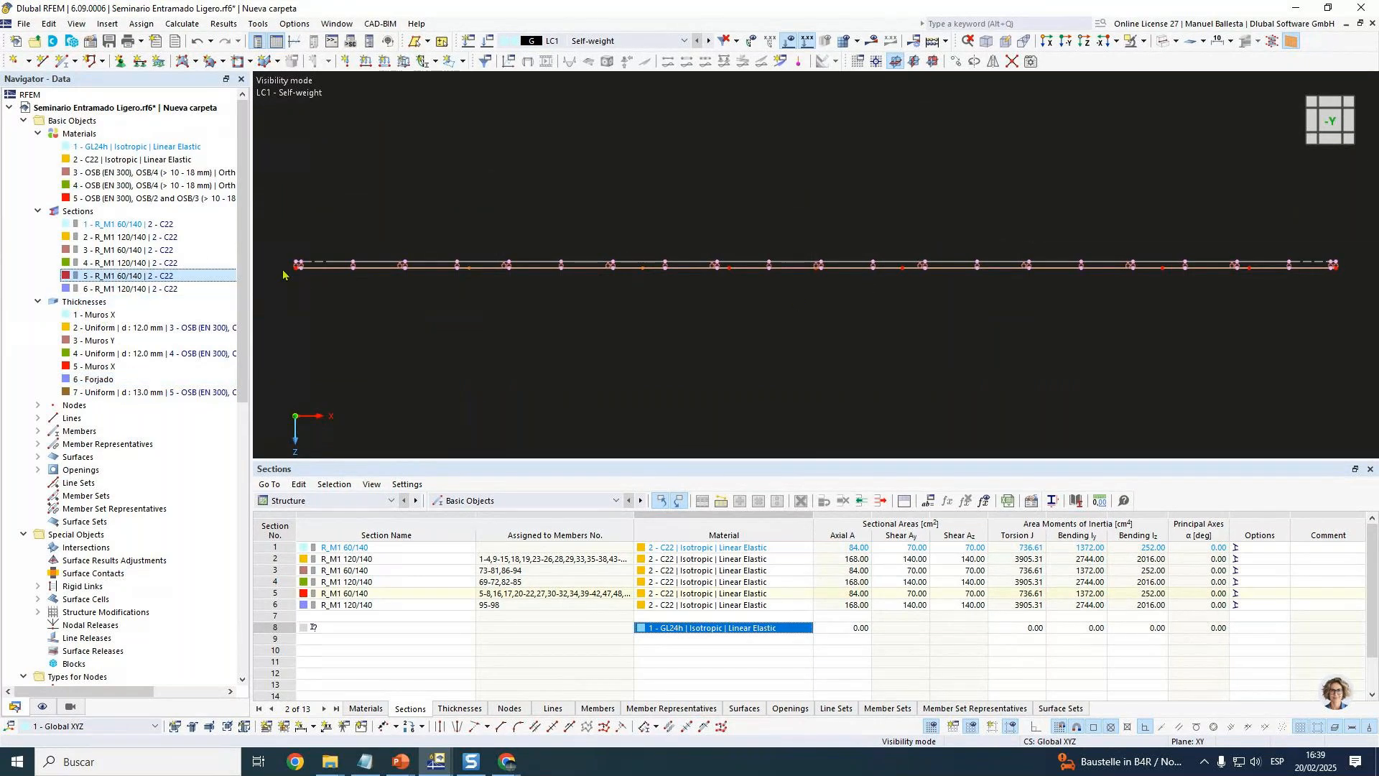
scroll(284, 272, down, 1)
drag(283, 271, 1192, 296)
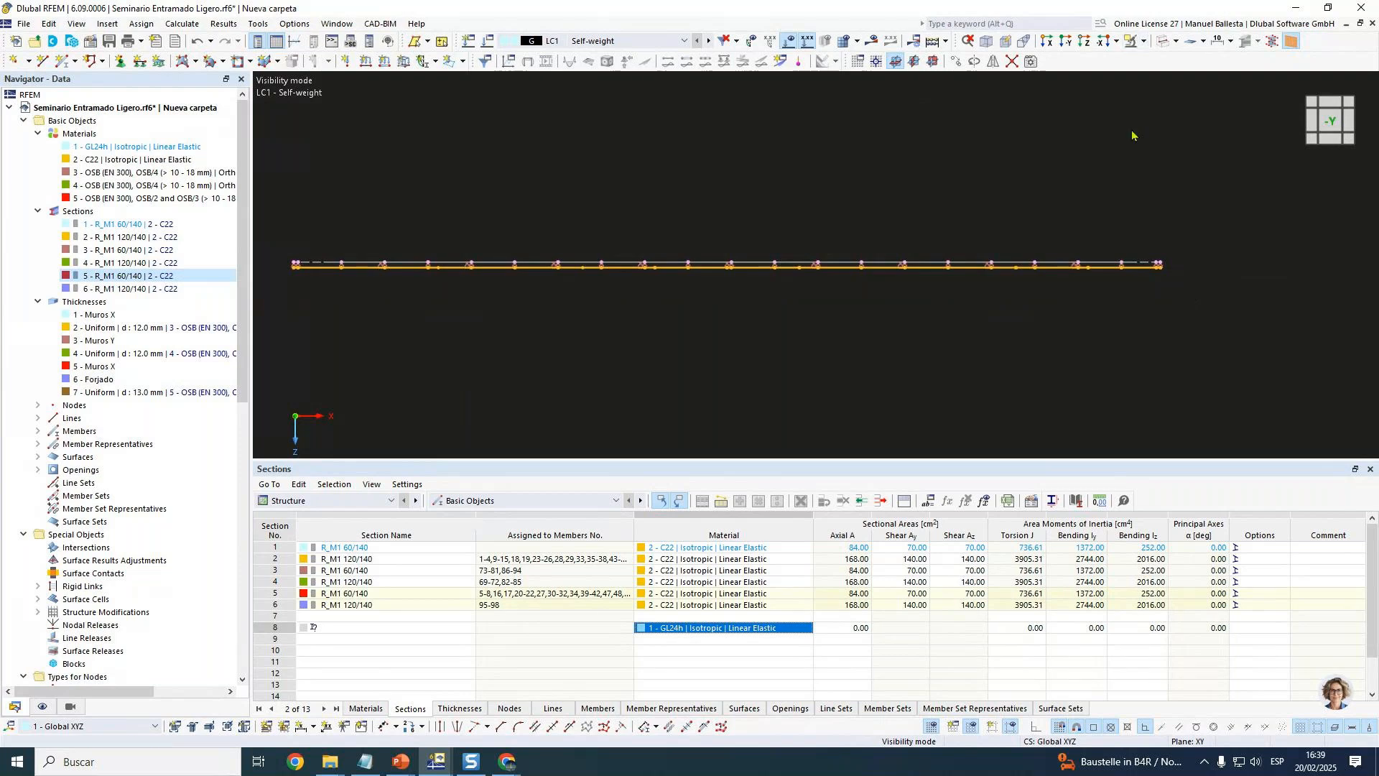
ctrl+middle_drag(1130, 140, 1022, 263)
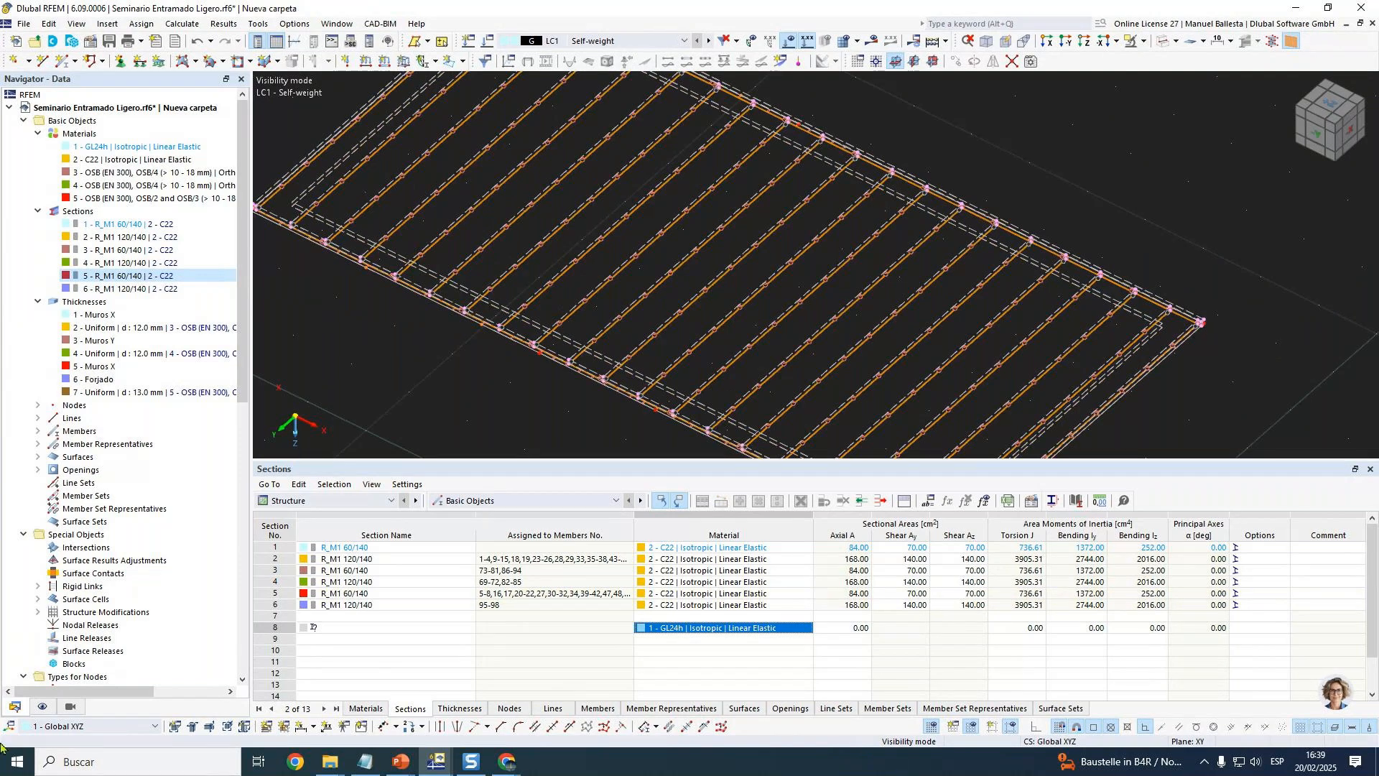
Start a Member Loads from Area Load wizard for LC1 - Self-weight with a uniform load magnitude of 2 kN/m².
scroll(150, 543, down, 12)
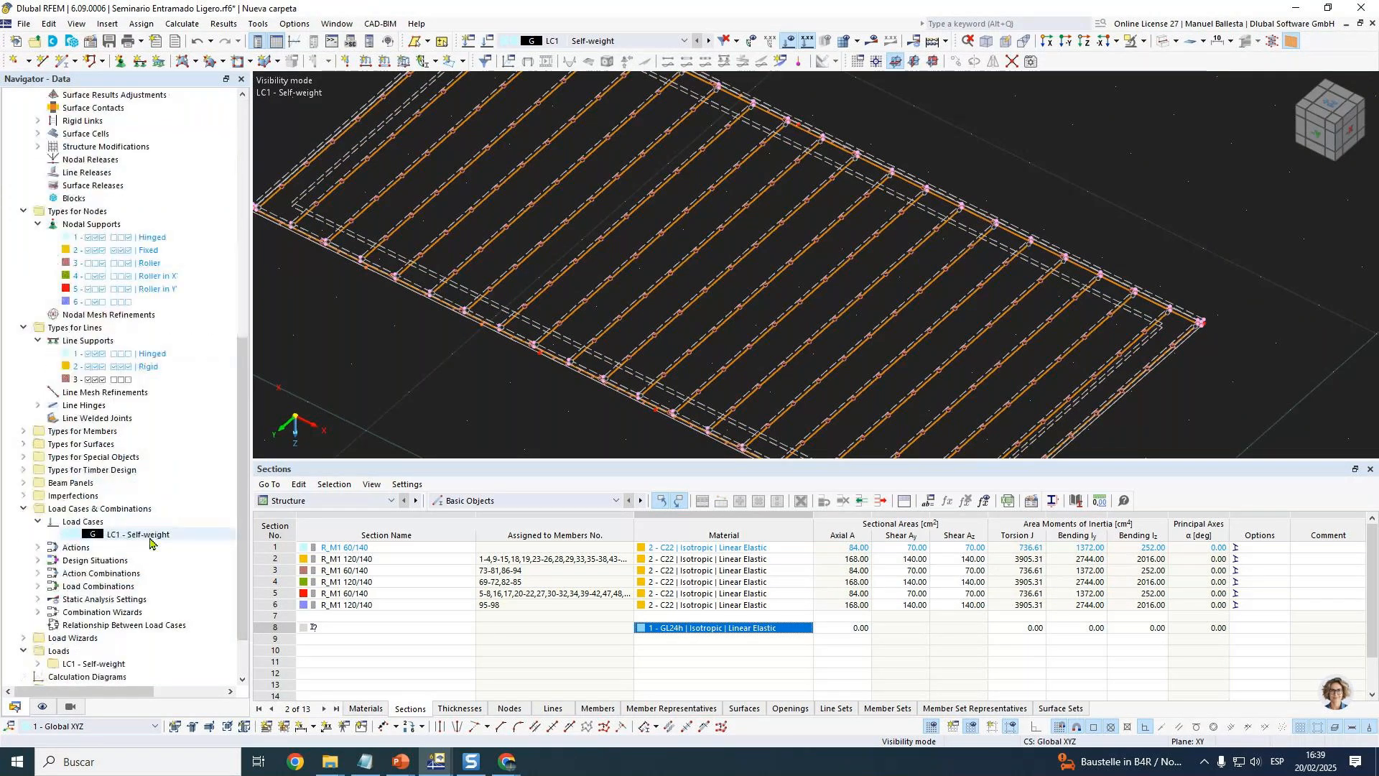
scroll(151, 540, down, 2)
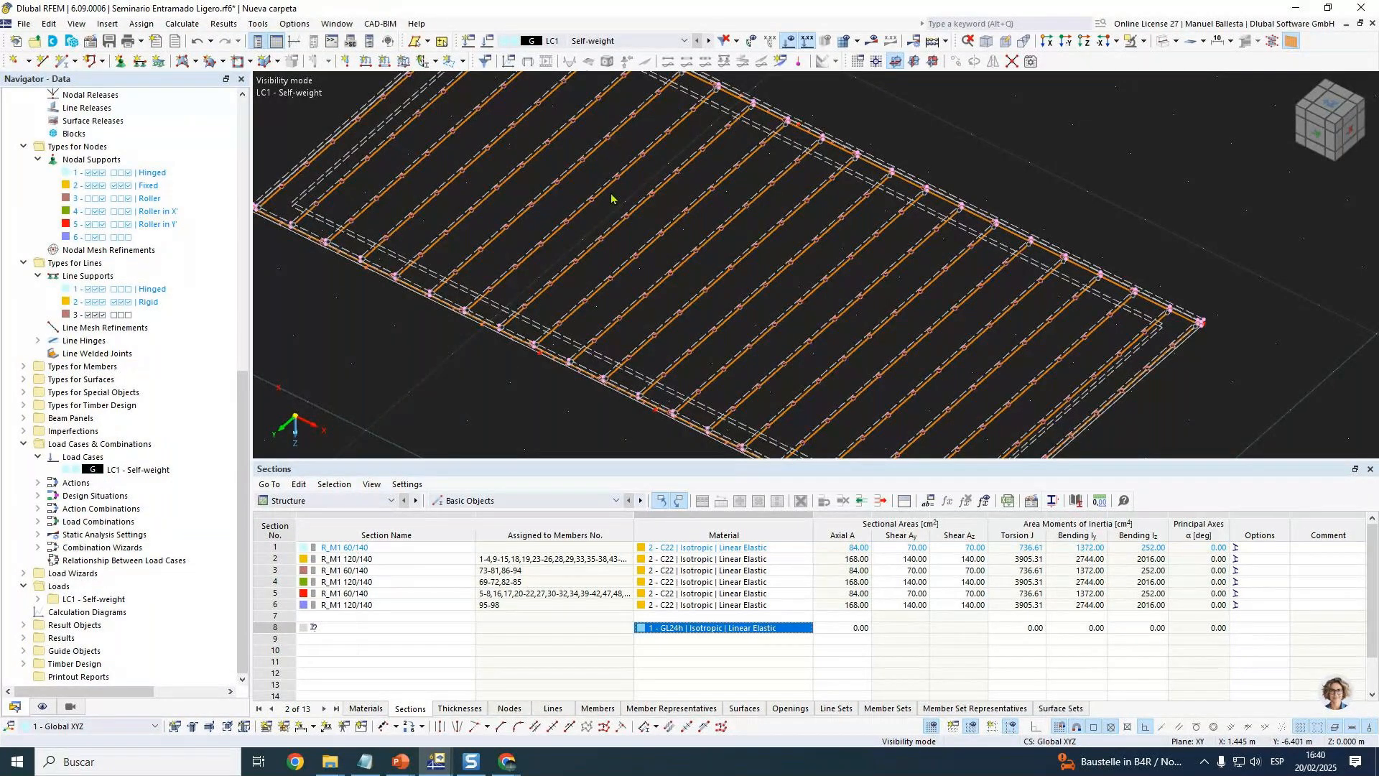
click(24, 572)
right_click(52, 586)
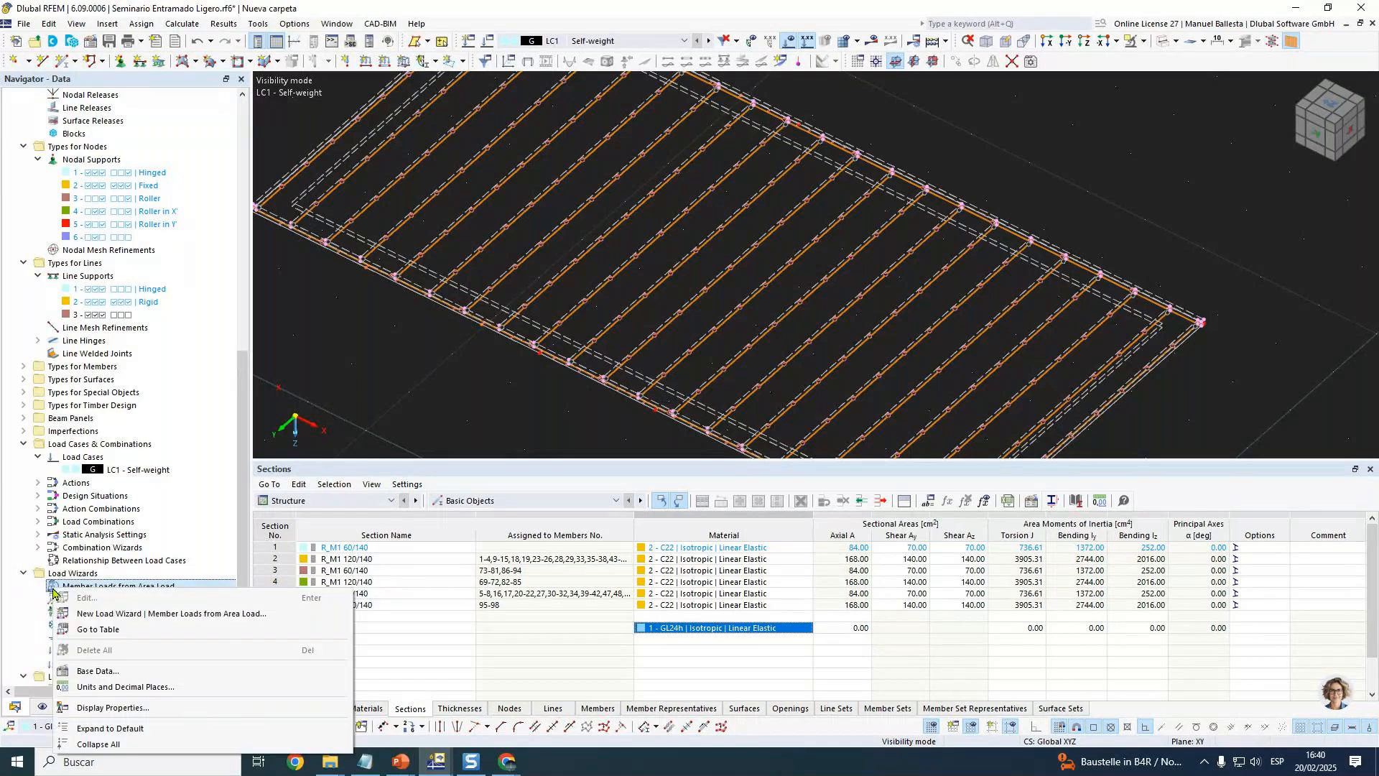
click(133, 614)
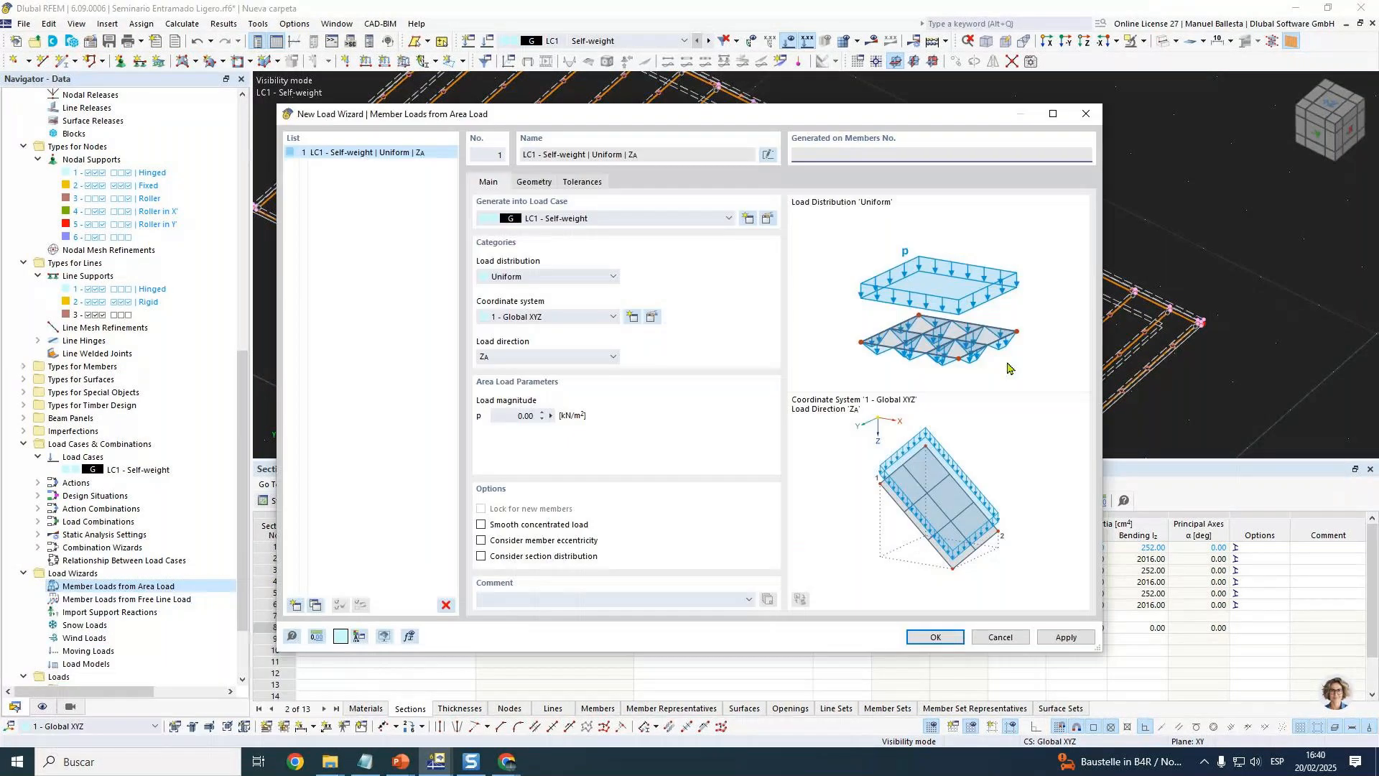
drag(516, 414, 635, 418)
text(2)
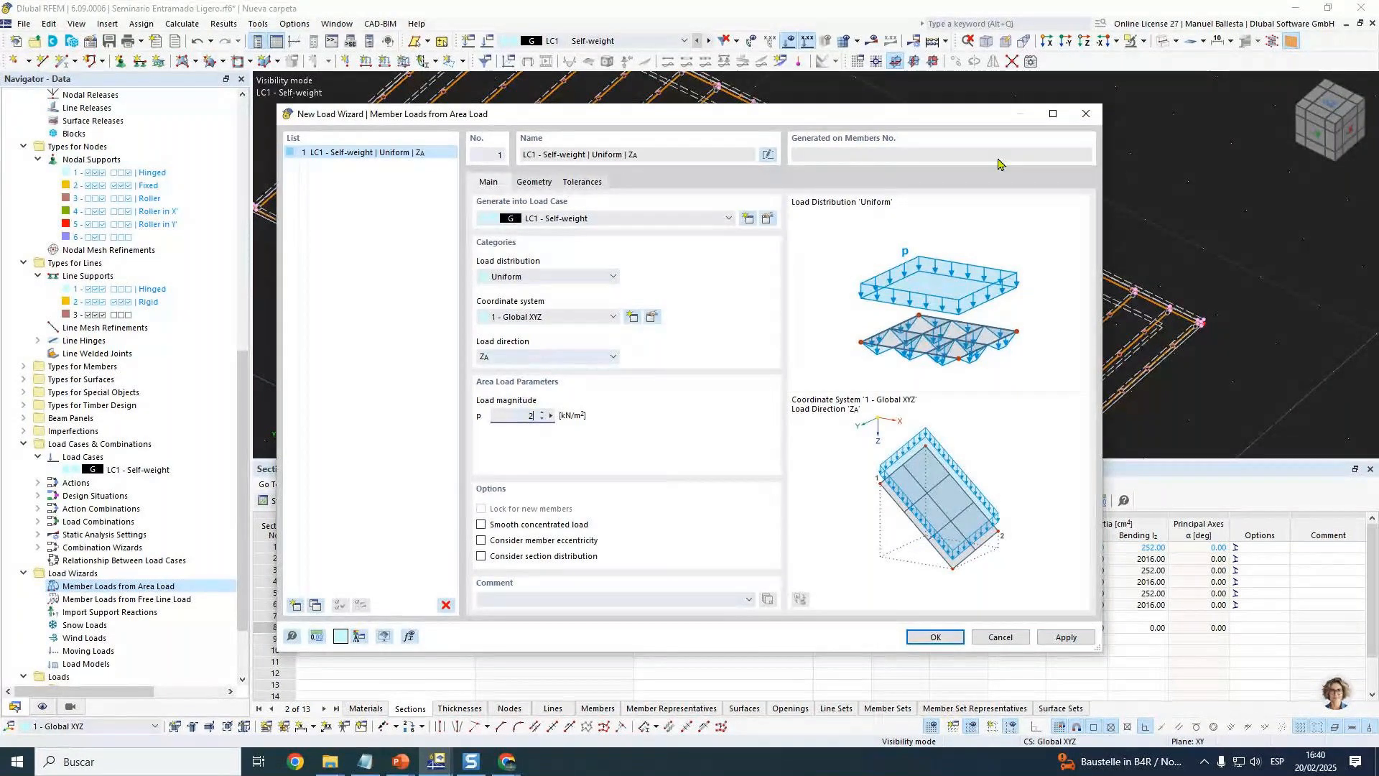
Start the boundary of the area load plane with the two corner nodes on the floor framing's far long edge.
click(533, 183)
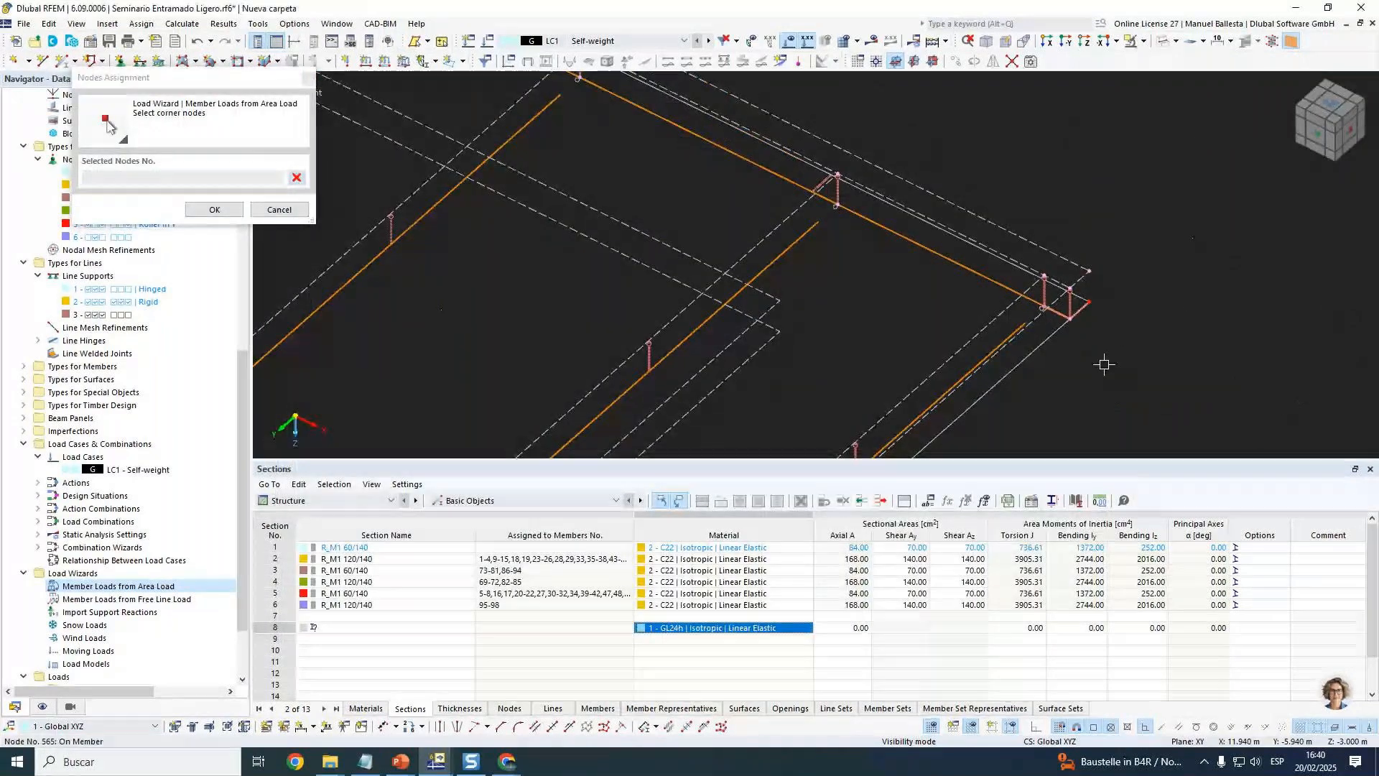
click(1103, 364)
scroll(1103, 364, down, 5)
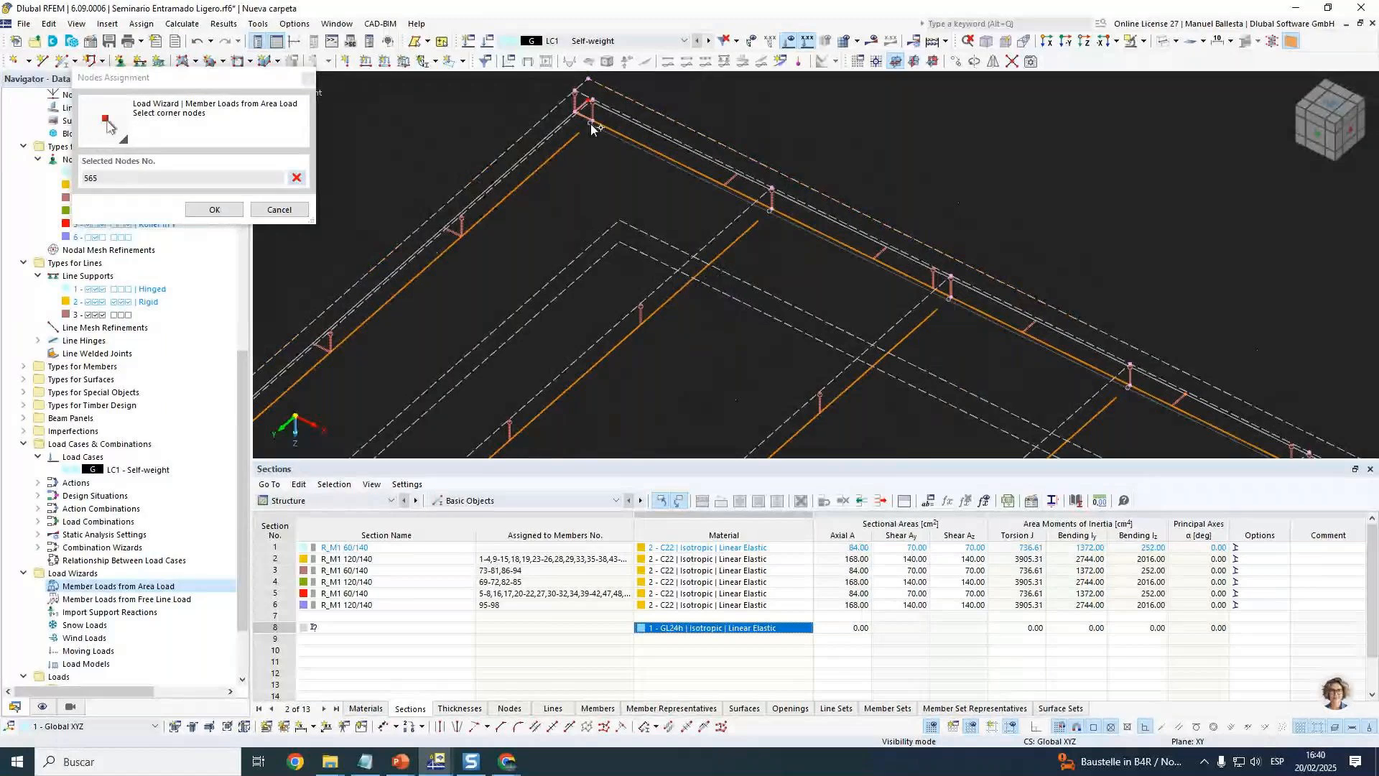
click(710, 194)
Complete the load plane boundary with the two corner nodes on the near long edge and confirm the node selection.
scroll(710, 196, down, 3)
scroll(541, 314, up, 8)
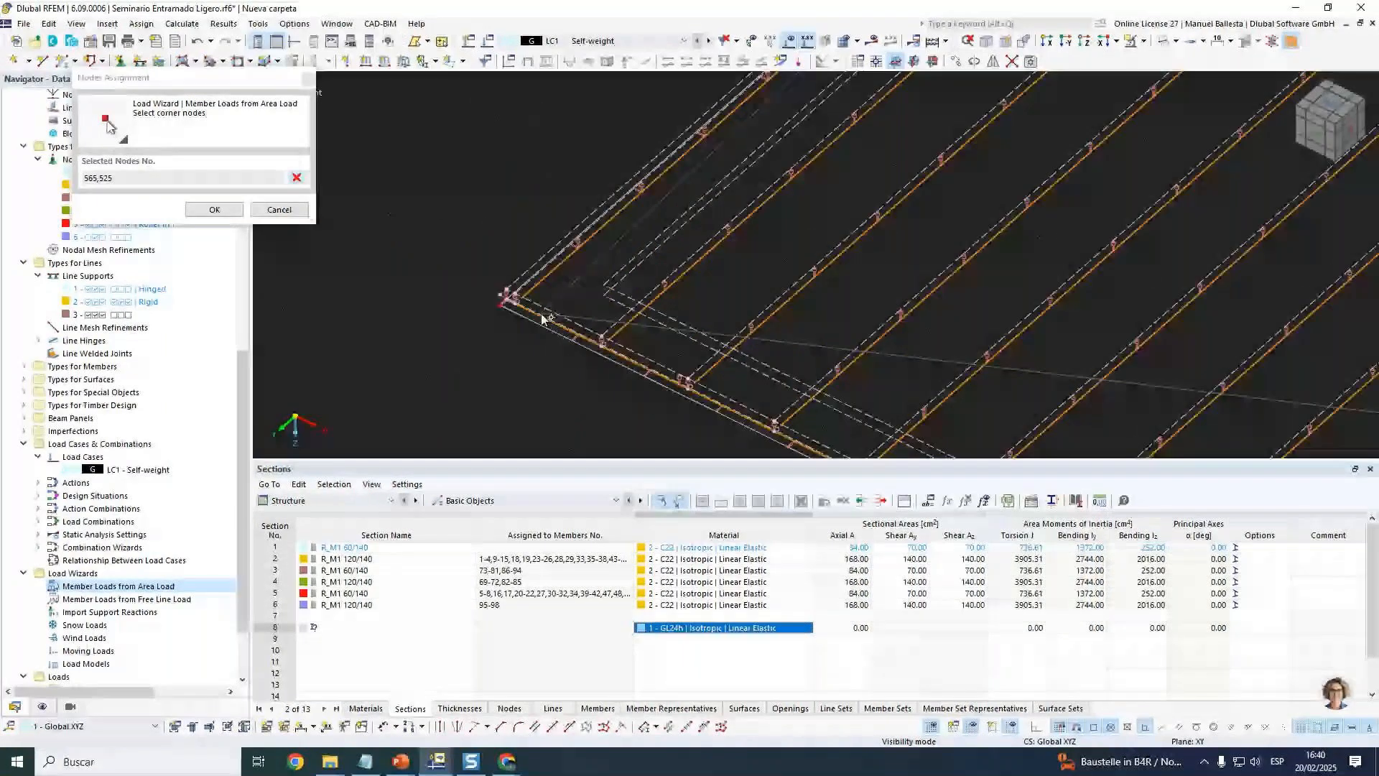
click(496, 288)
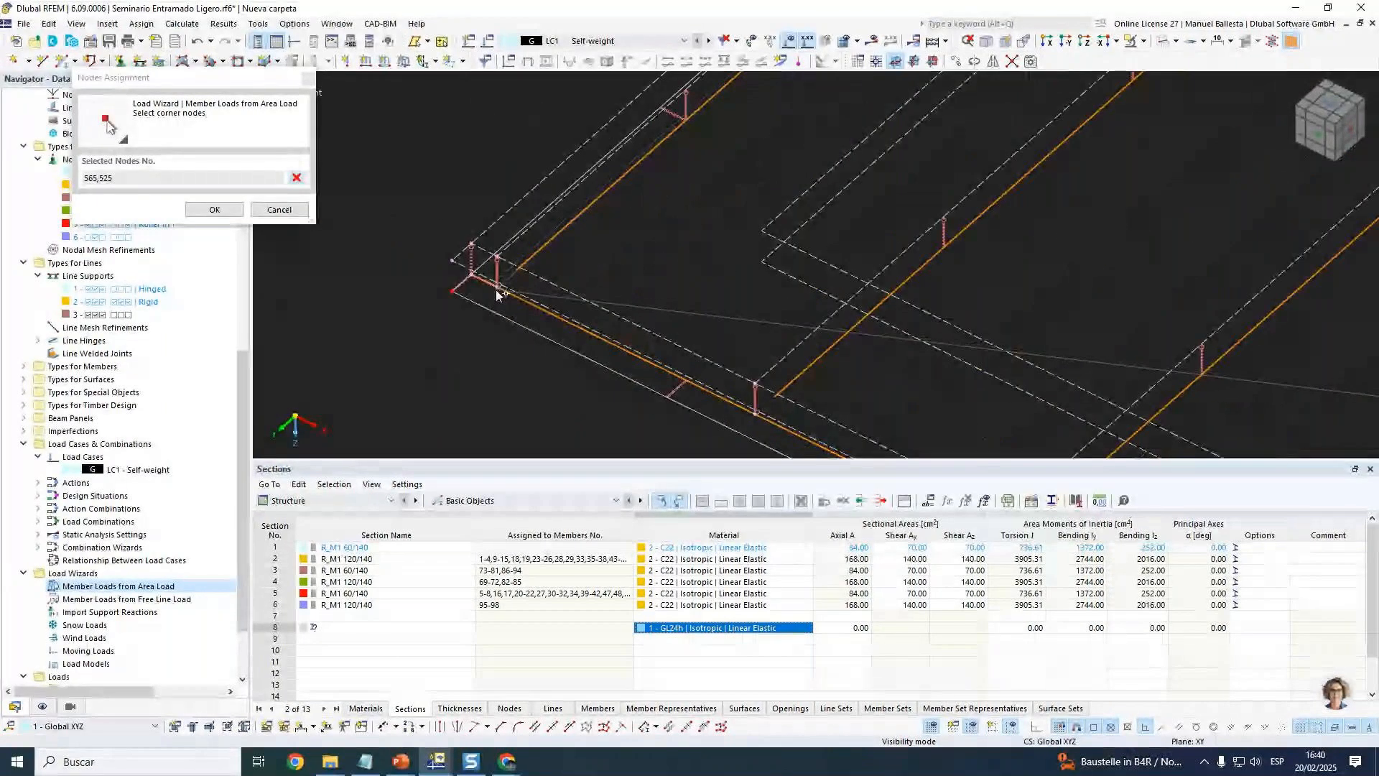
scroll(700, 249, down, 3)
scroll(700, 250, down, 5)
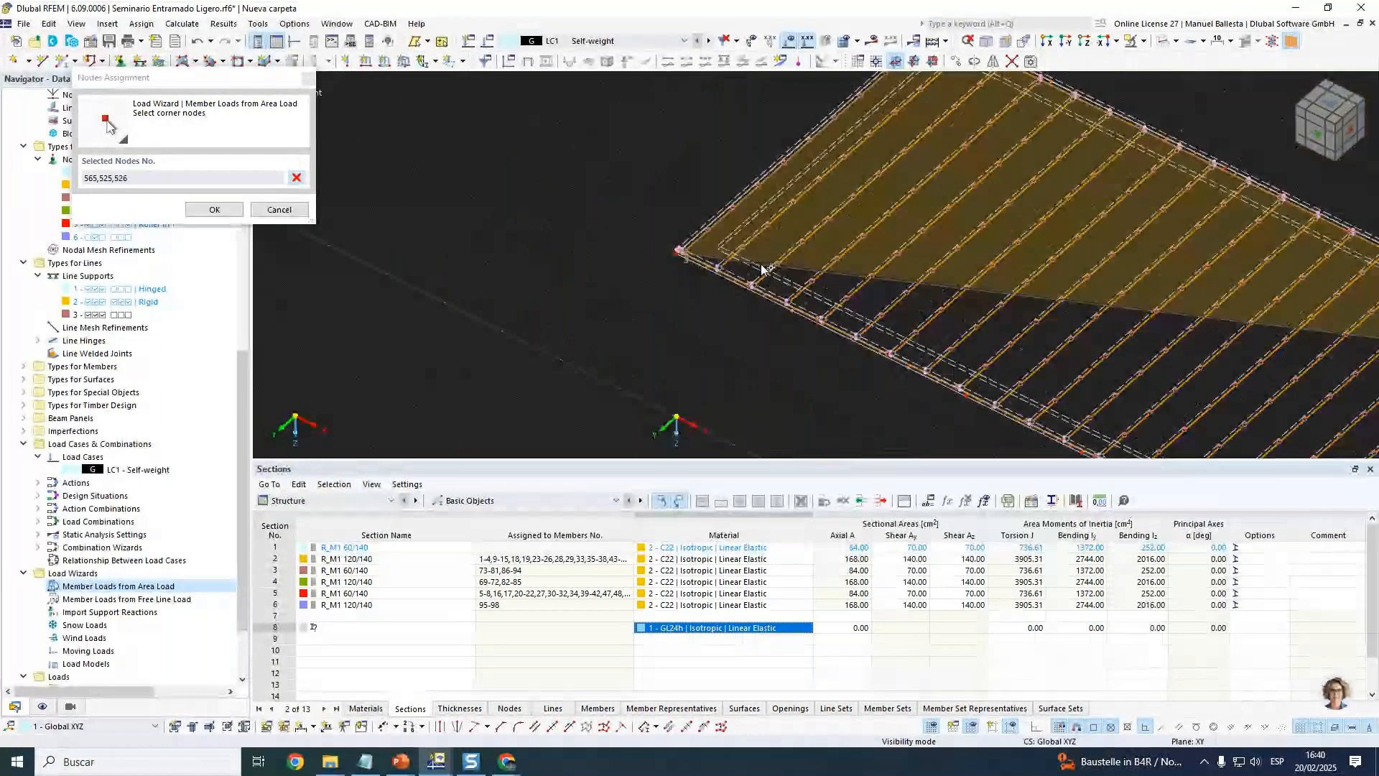
scroll(910, 340, up, 4)
scroll(911, 340, up, 3)
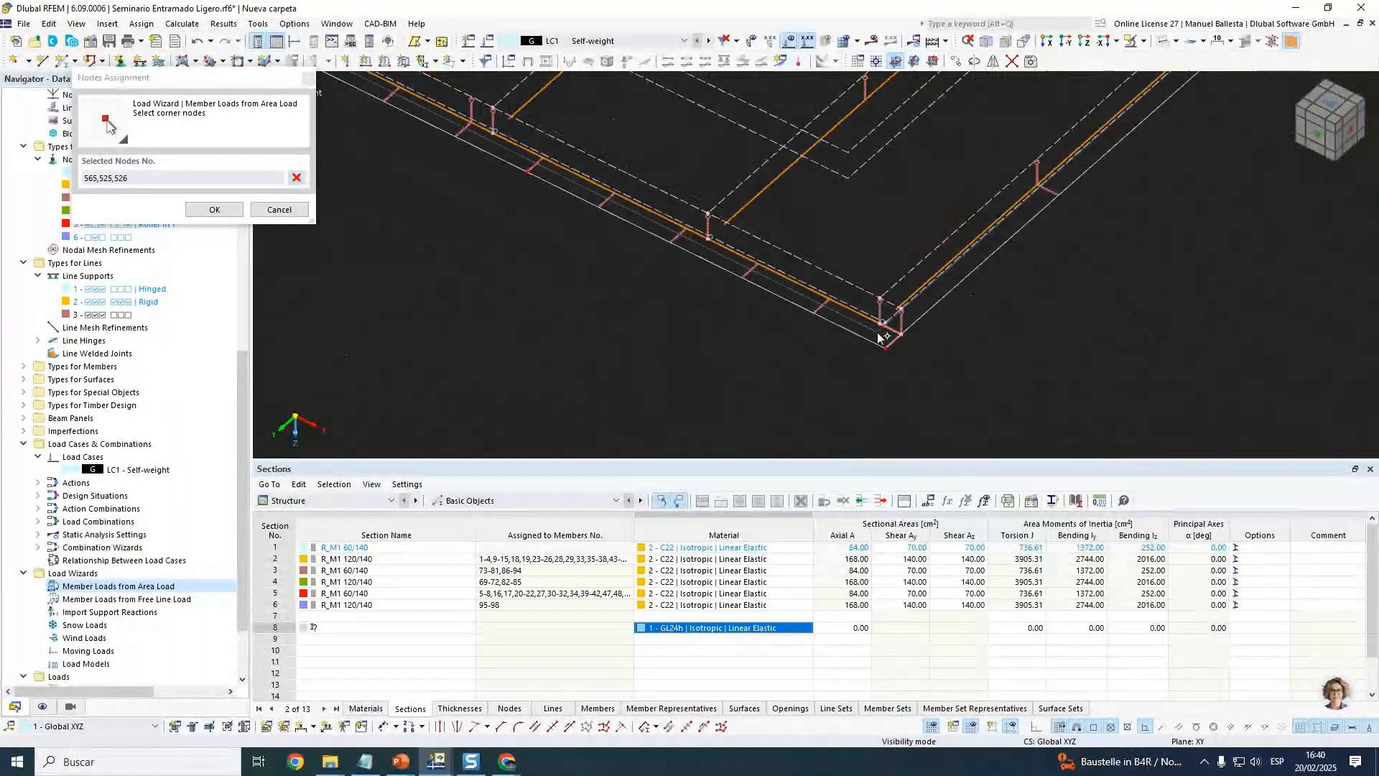
scroll(889, 335, up, 2)
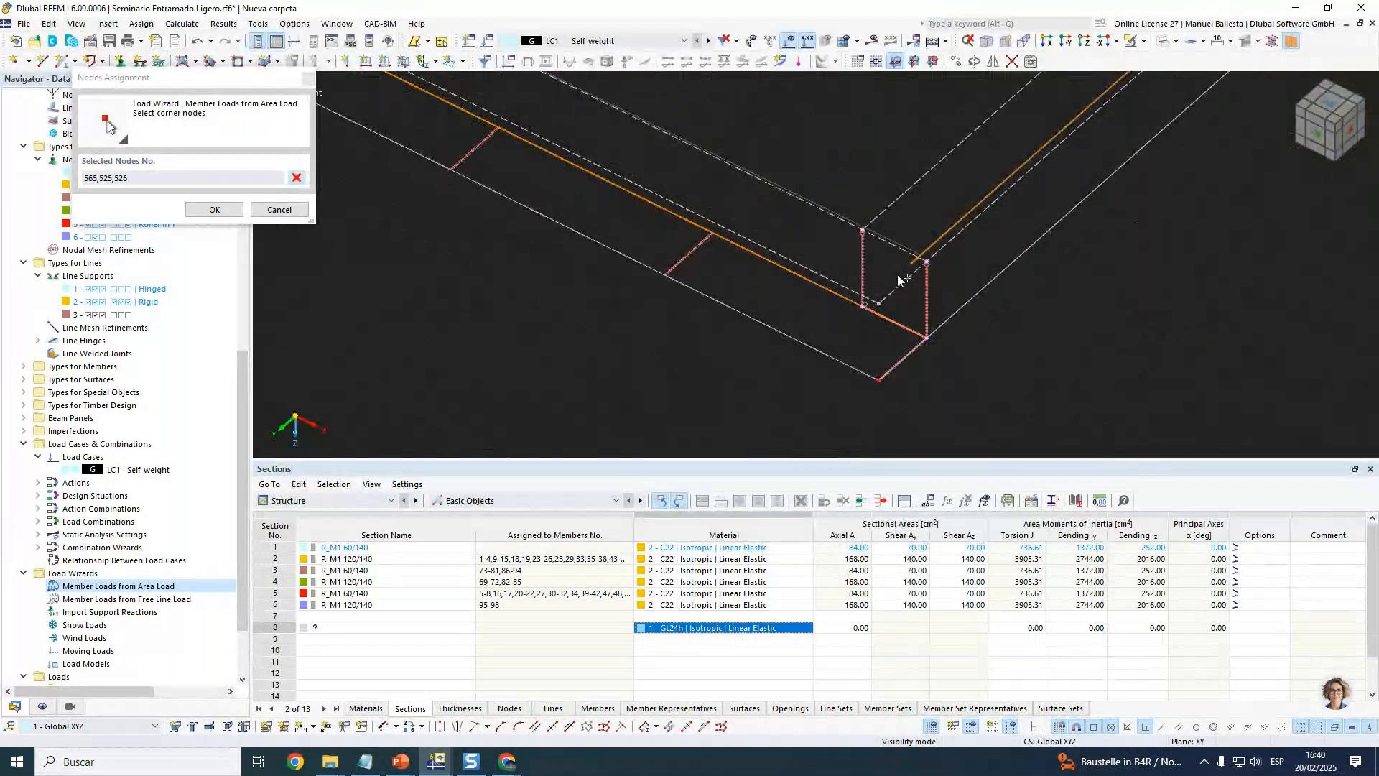
click(862, 306)
scroll(873, 309, down, 6)
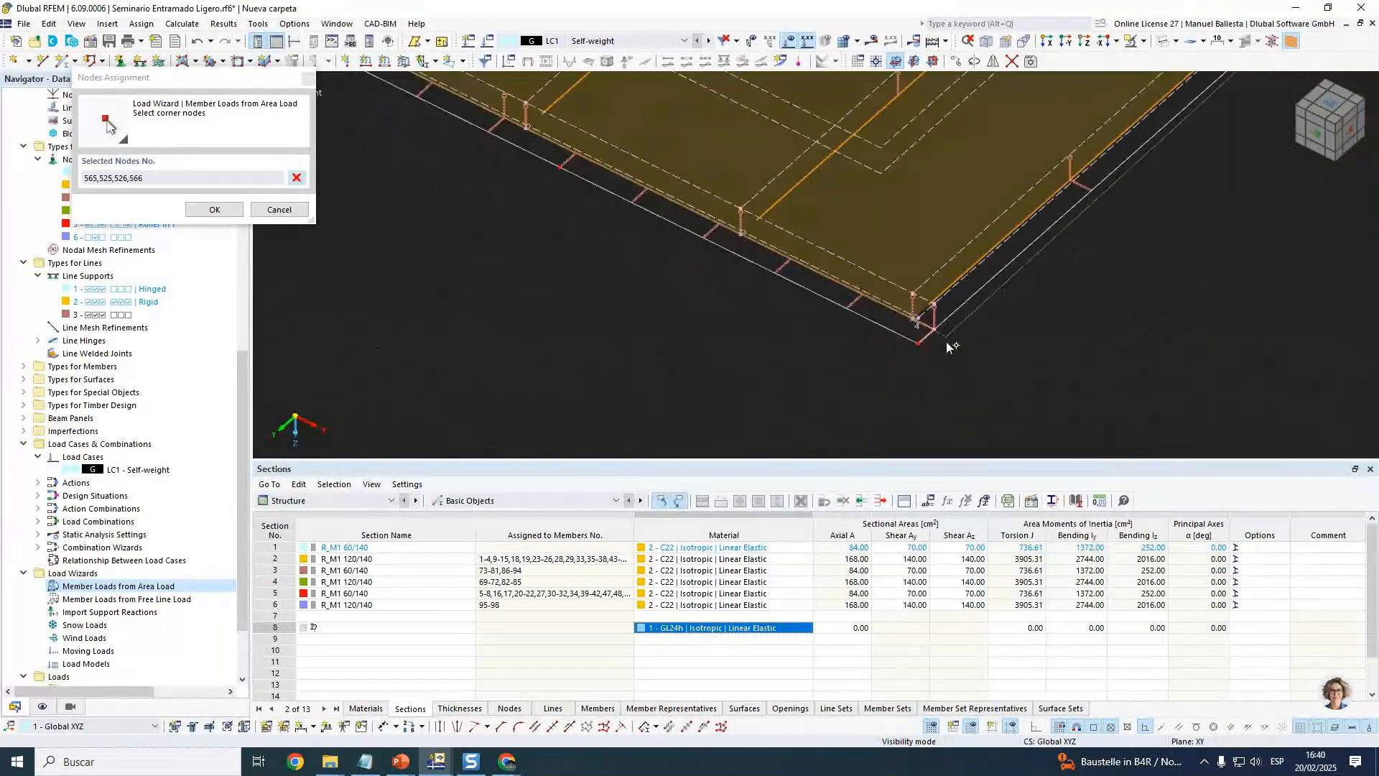
scroll(1099, 223, up, 2)
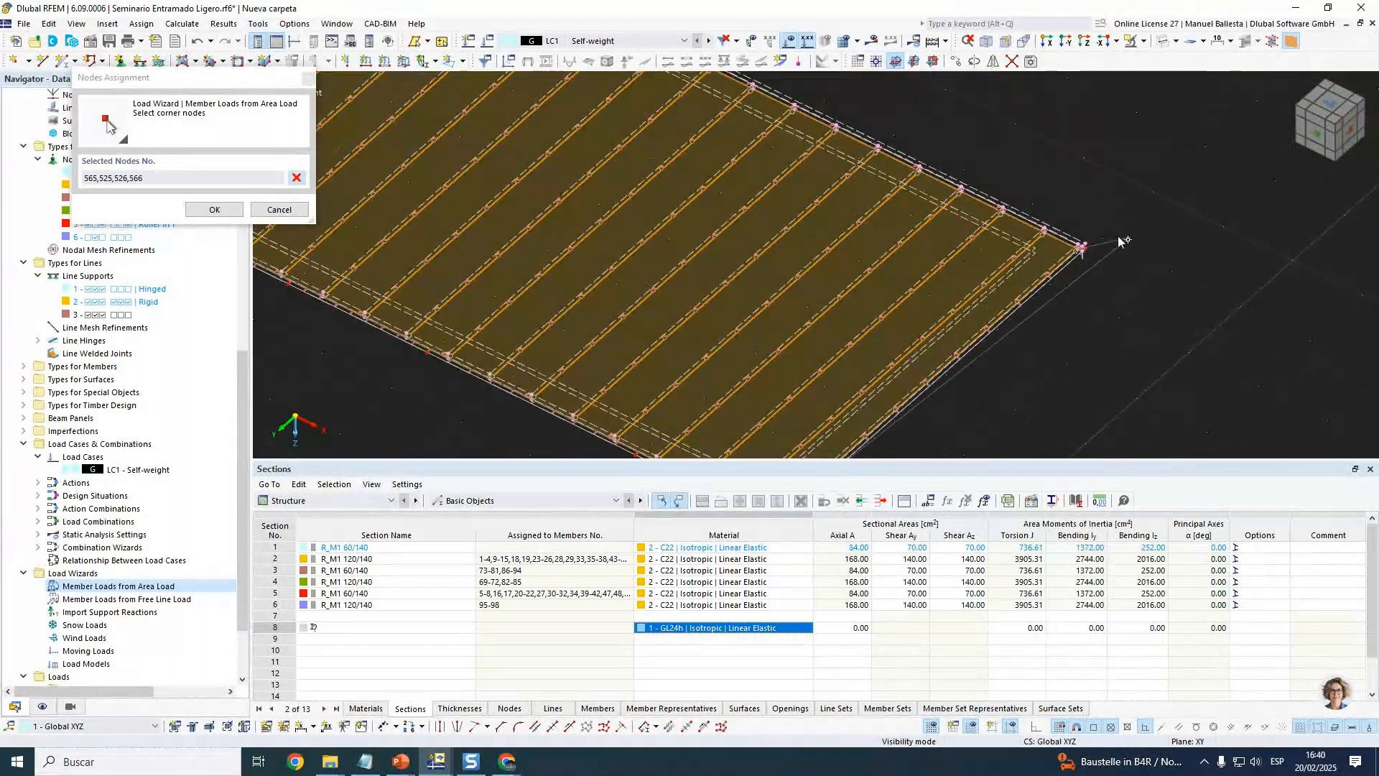
scroll(1077, 243, down, 3)
click(214, 207)
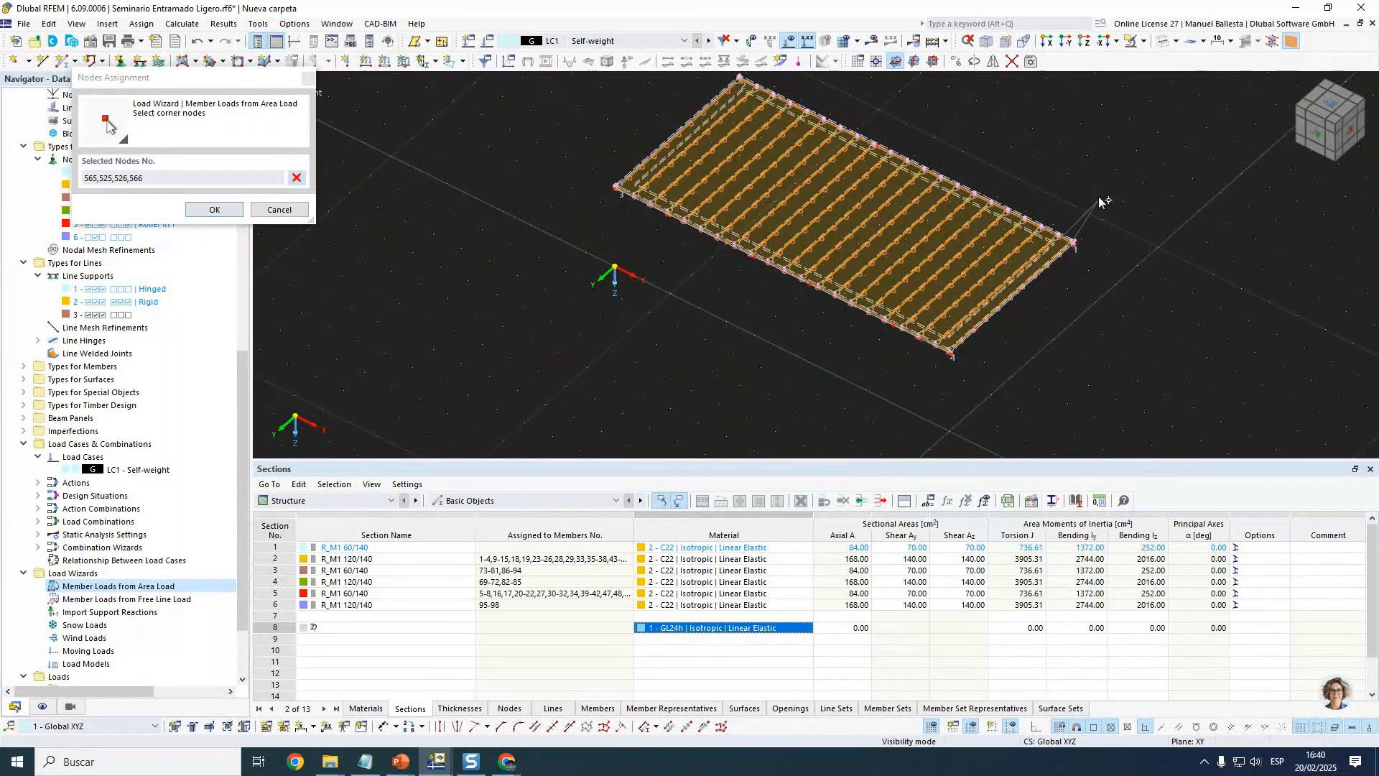
scroll(1097, 209, up, 6)
click(1006, 316)
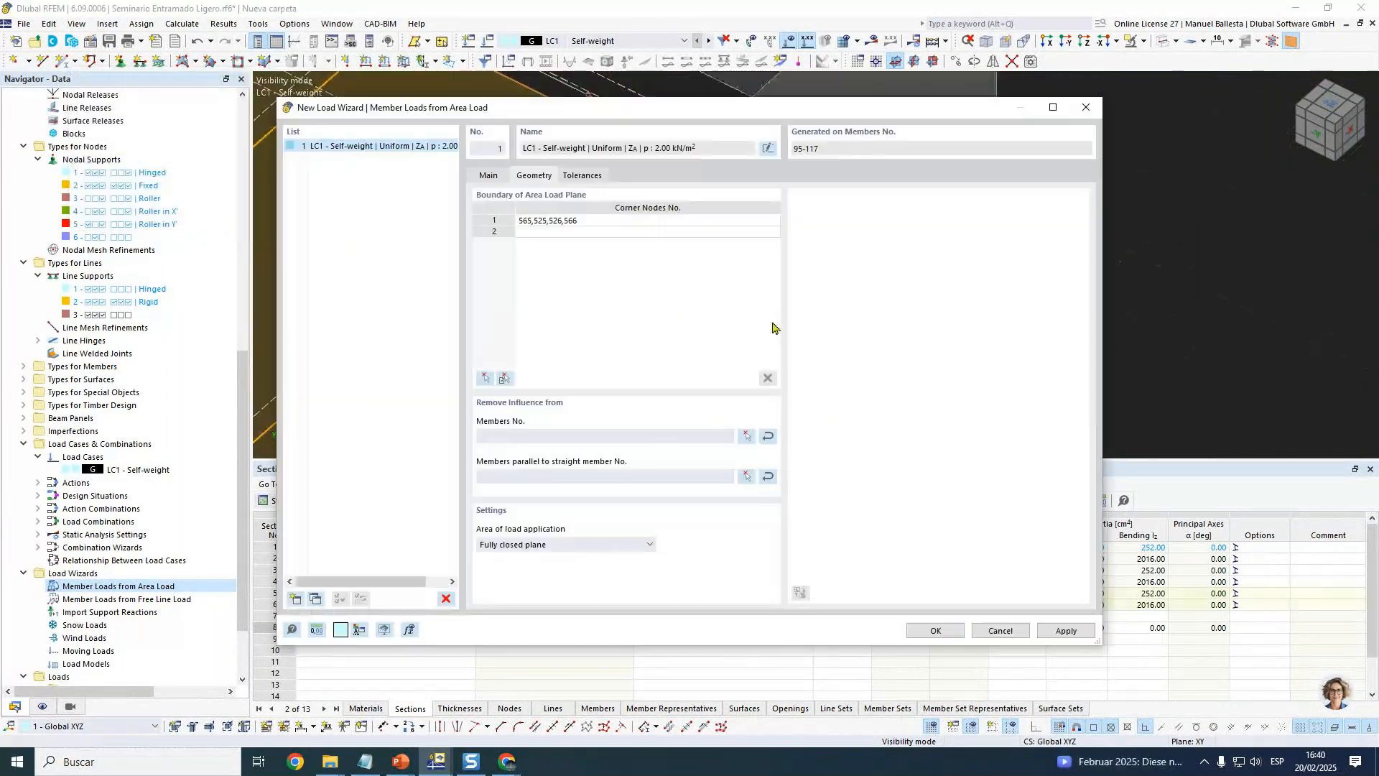
Remove the load influence from members parallel to long edge member 95 and accept the load wizard.
click(747, 476)
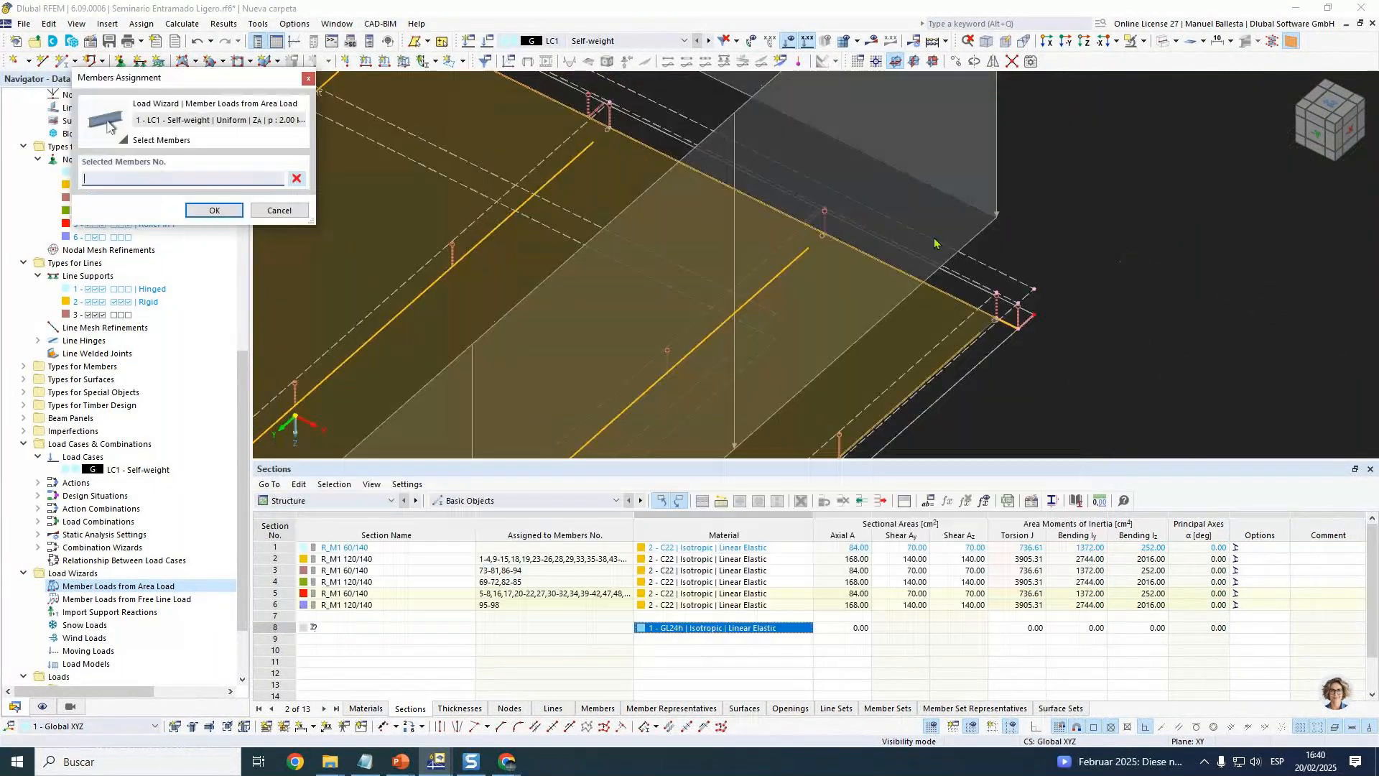
click(875, 256)
scroll(875, 255, down, 3)
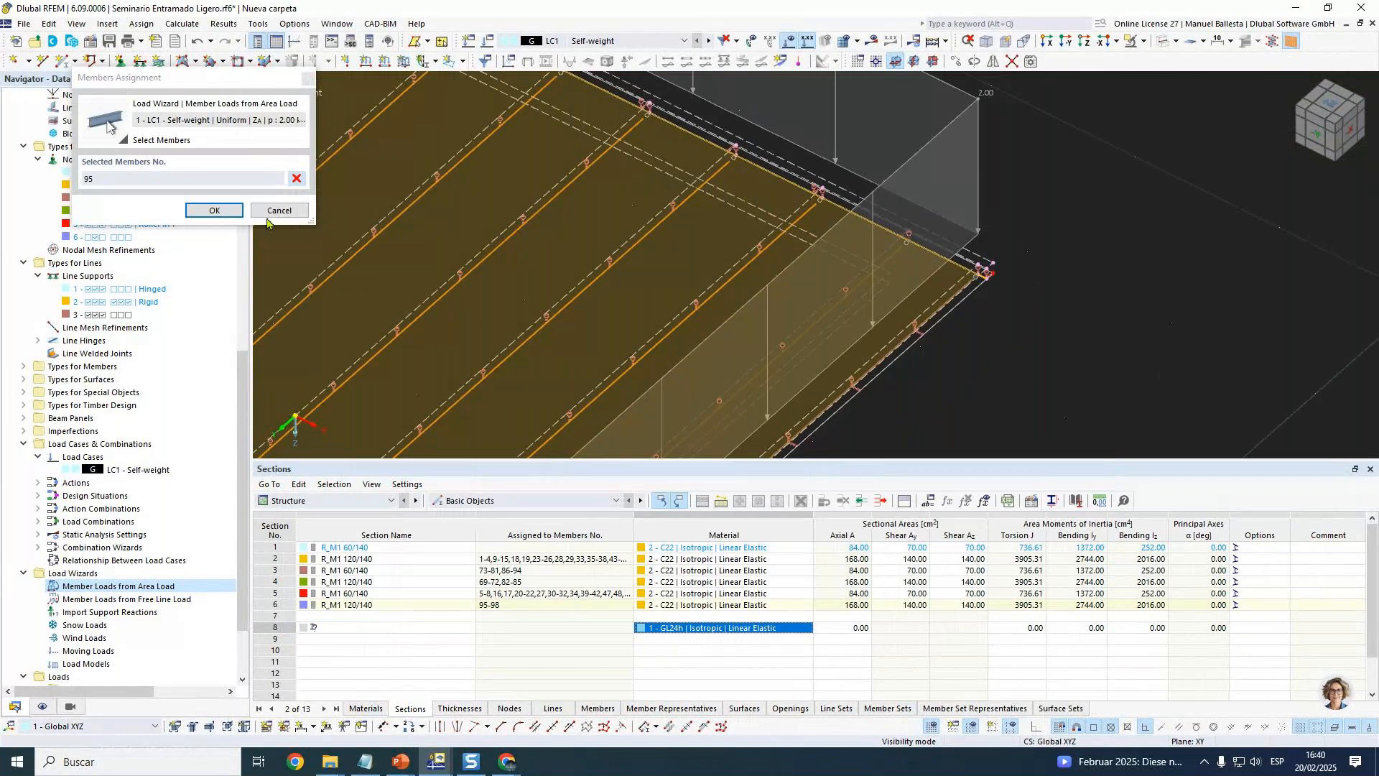
click(213, 210)
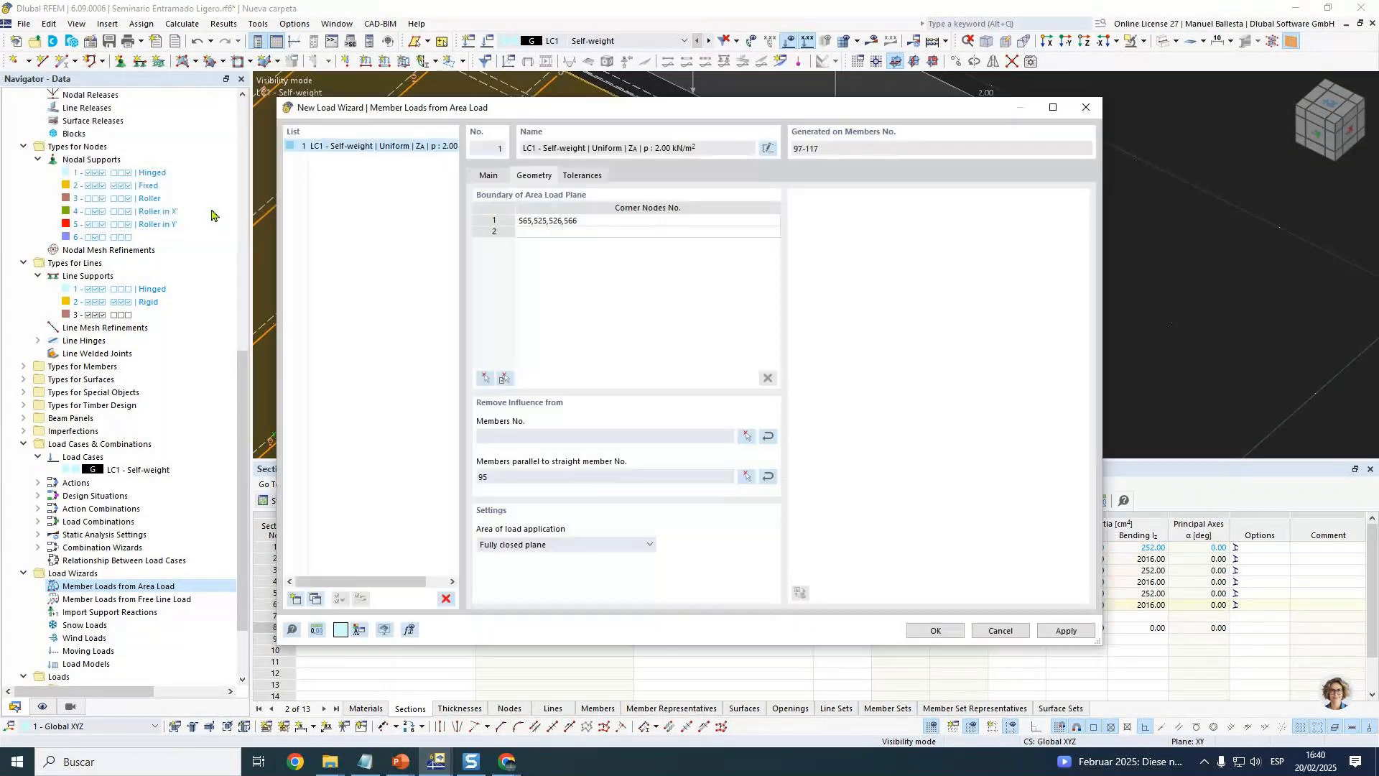
click(938, 632)
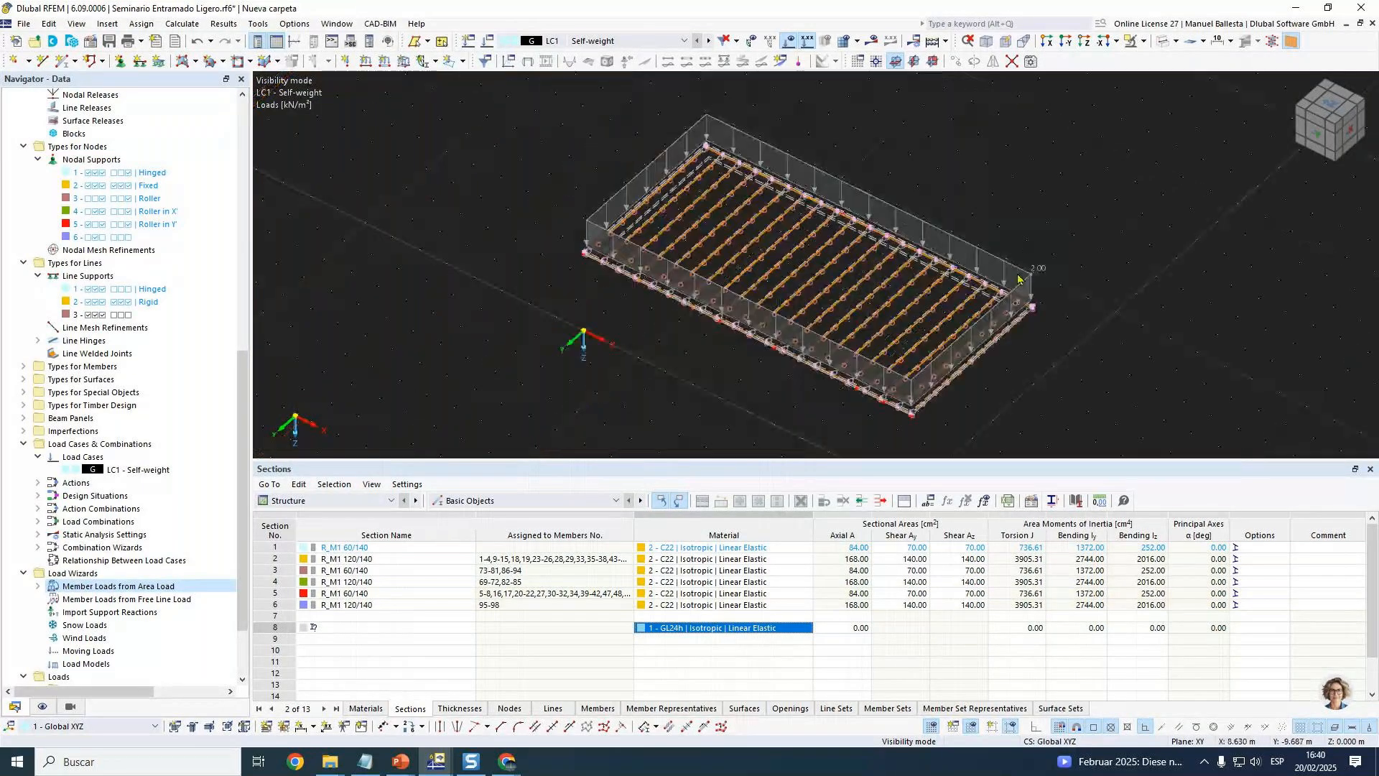
Set the display to show the member loads generated from the area load separately, and view them on the joists.
click(45, 708)
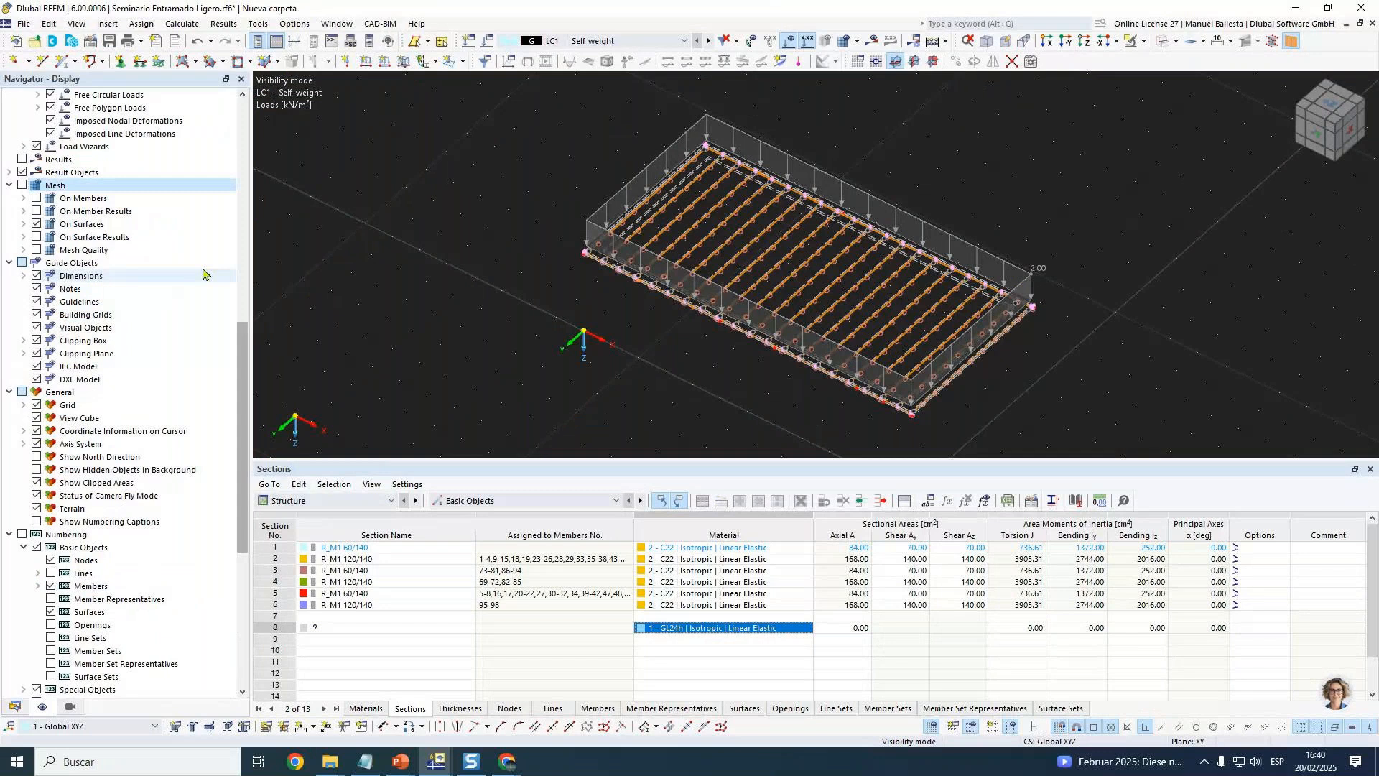
scroll(202, 272, up, 6)
click(24, 378)
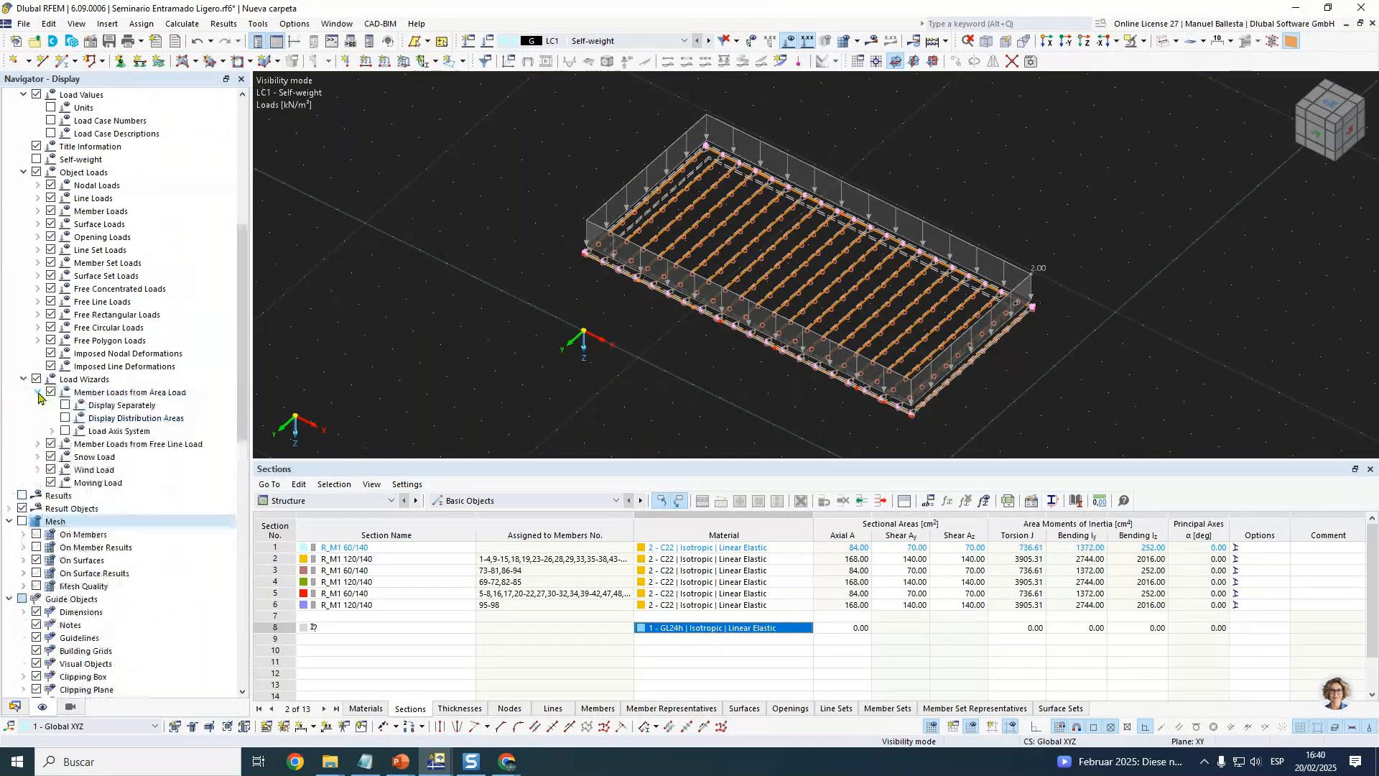
click(70, 406)
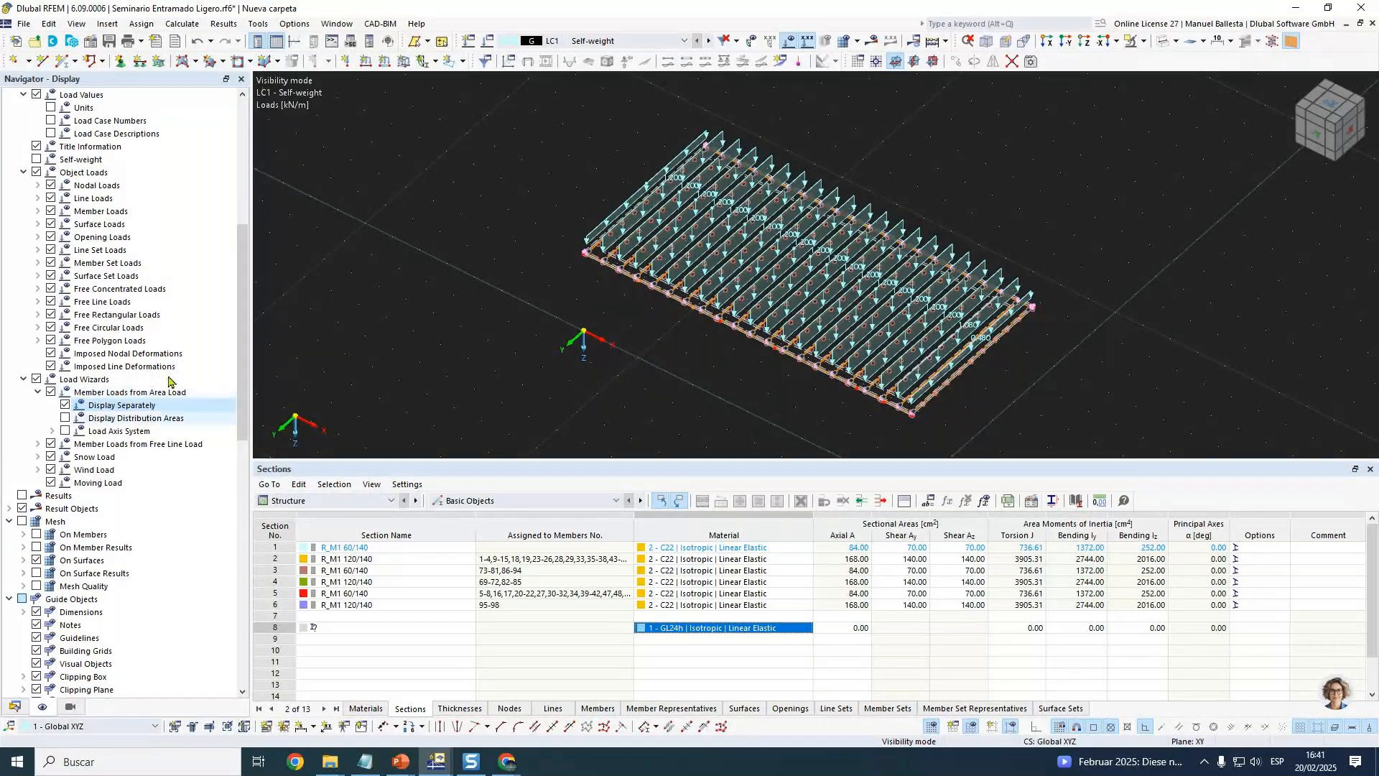
scroll(822, 280, up, 3)
ctrl+middle_drag(720, 385, 808, 270)
ctrl+middle_drag(887, 300, 813, 339)
Hide the loads and bring the whole building model back into view.
click(789, 42)
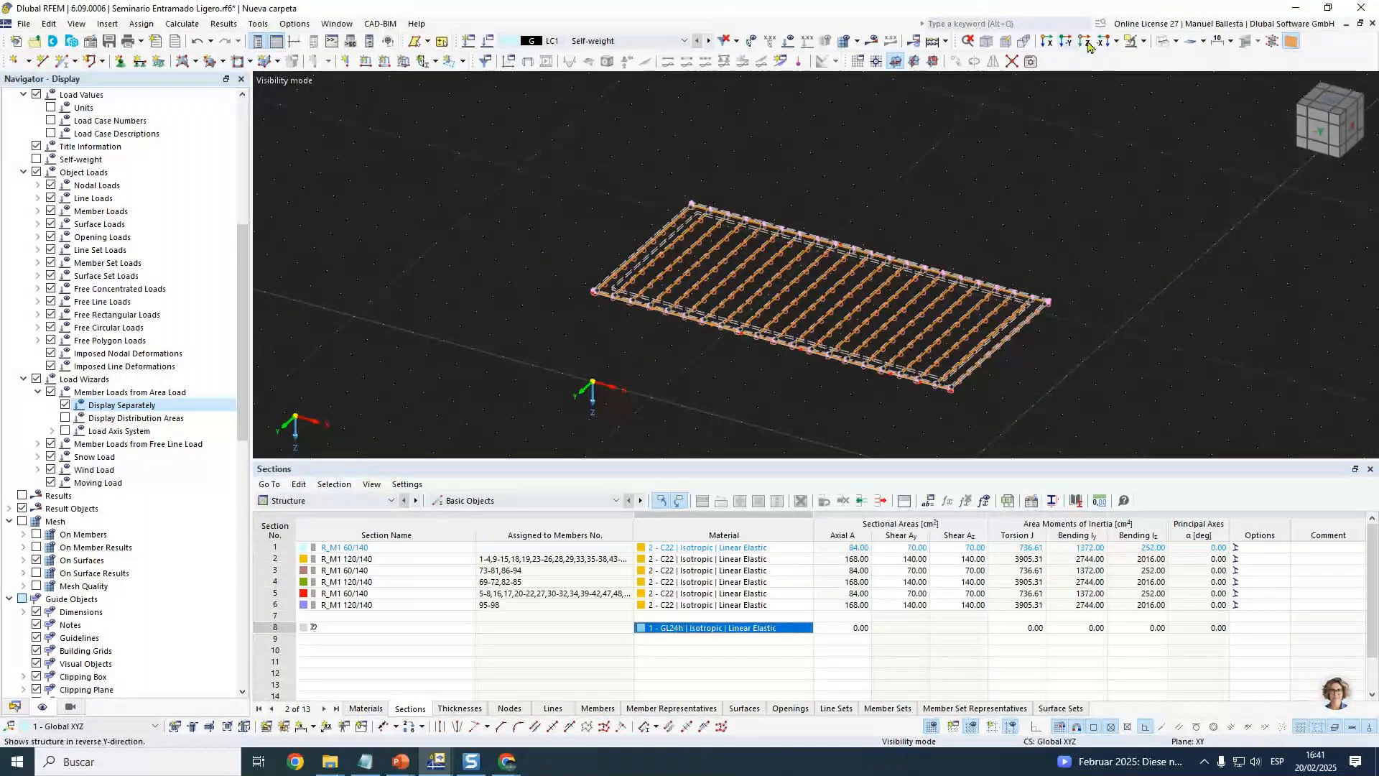
click(1142, 41)
click(1173, 167)
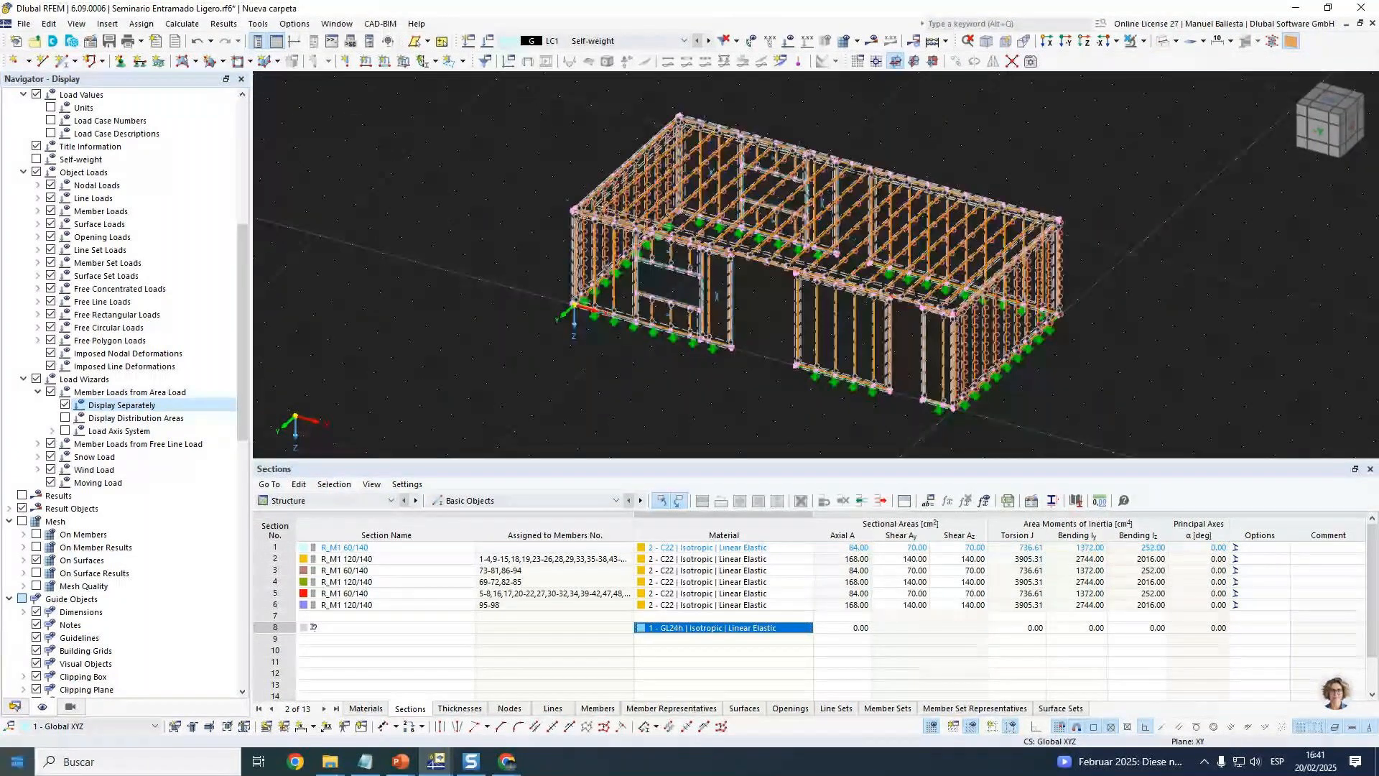
Enable stiffness modification for surfaces in Structure Modification 1 and start a new surface stiffness modification.
click(14, 706)
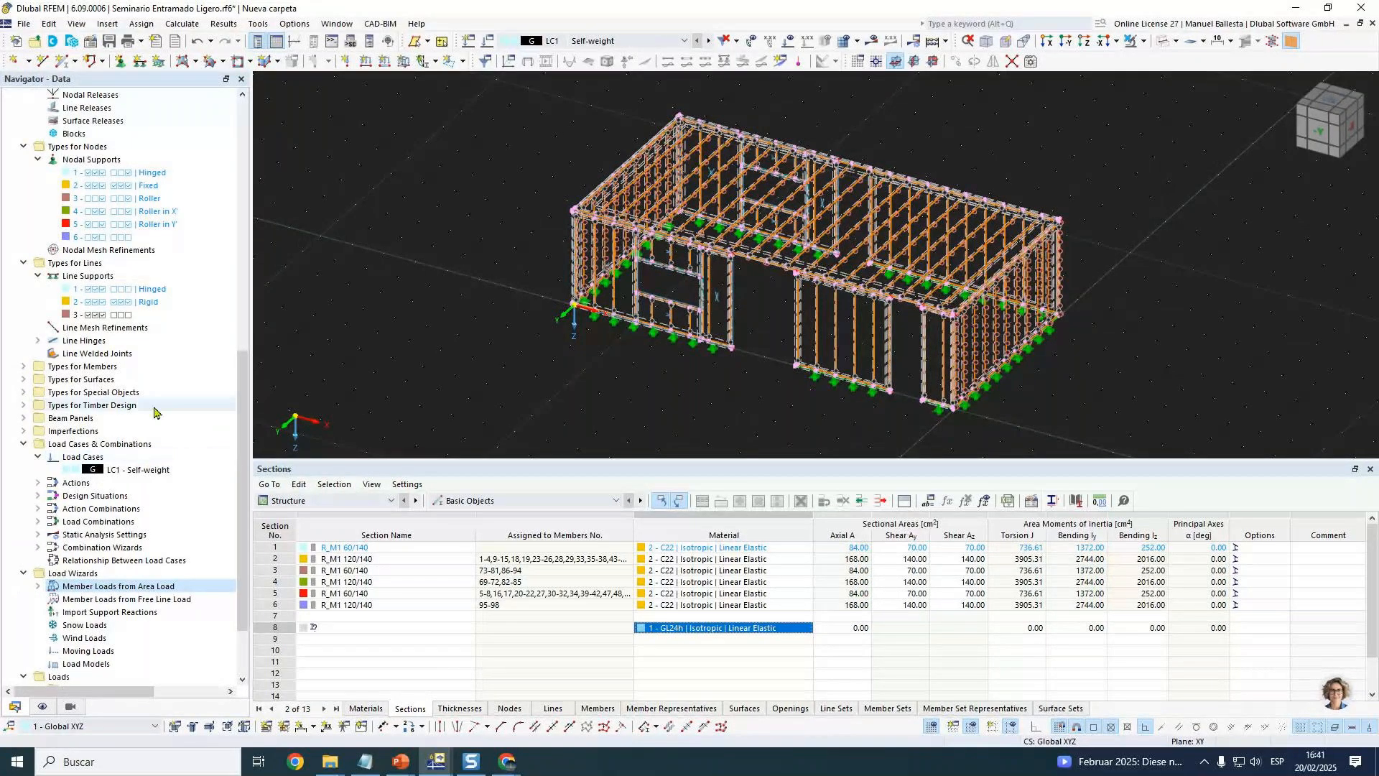
scroll(145, 316, up, 5)
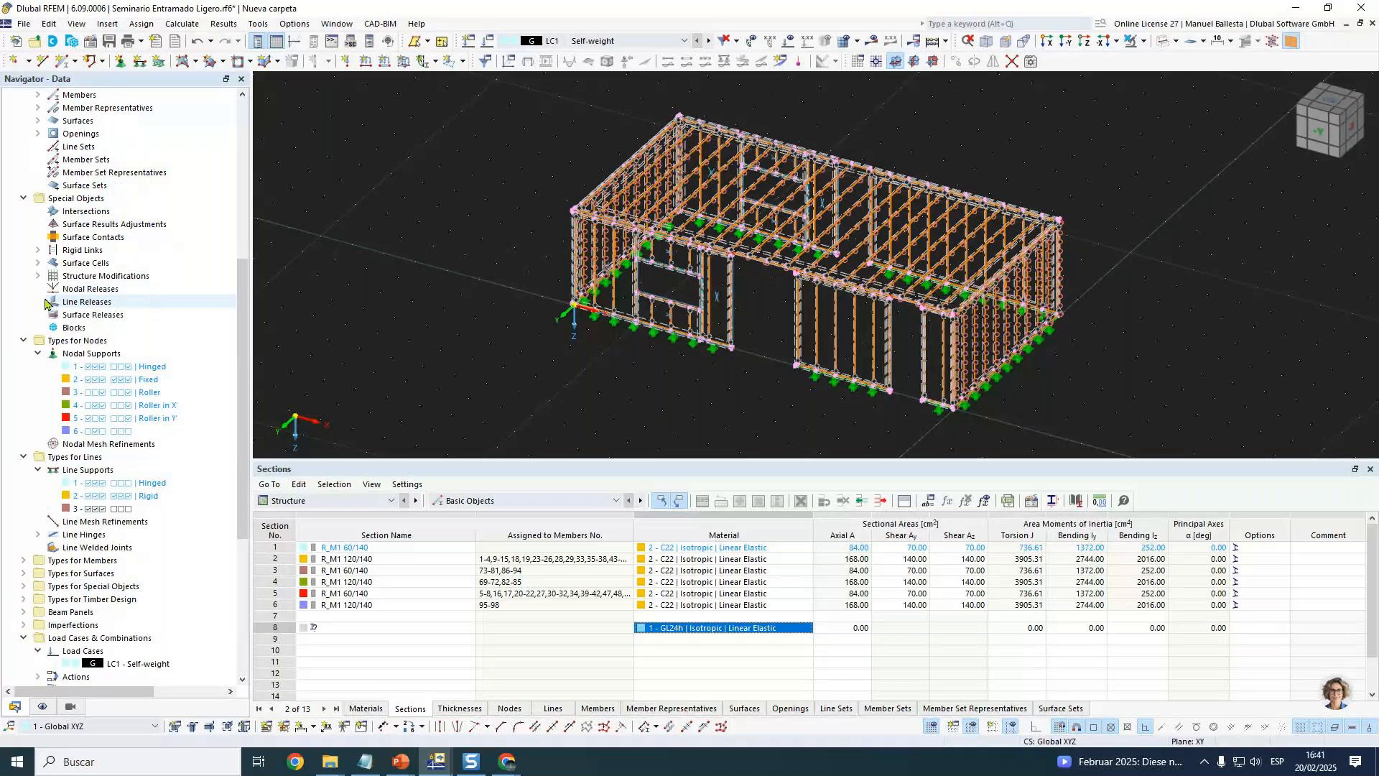
click(38, 277)
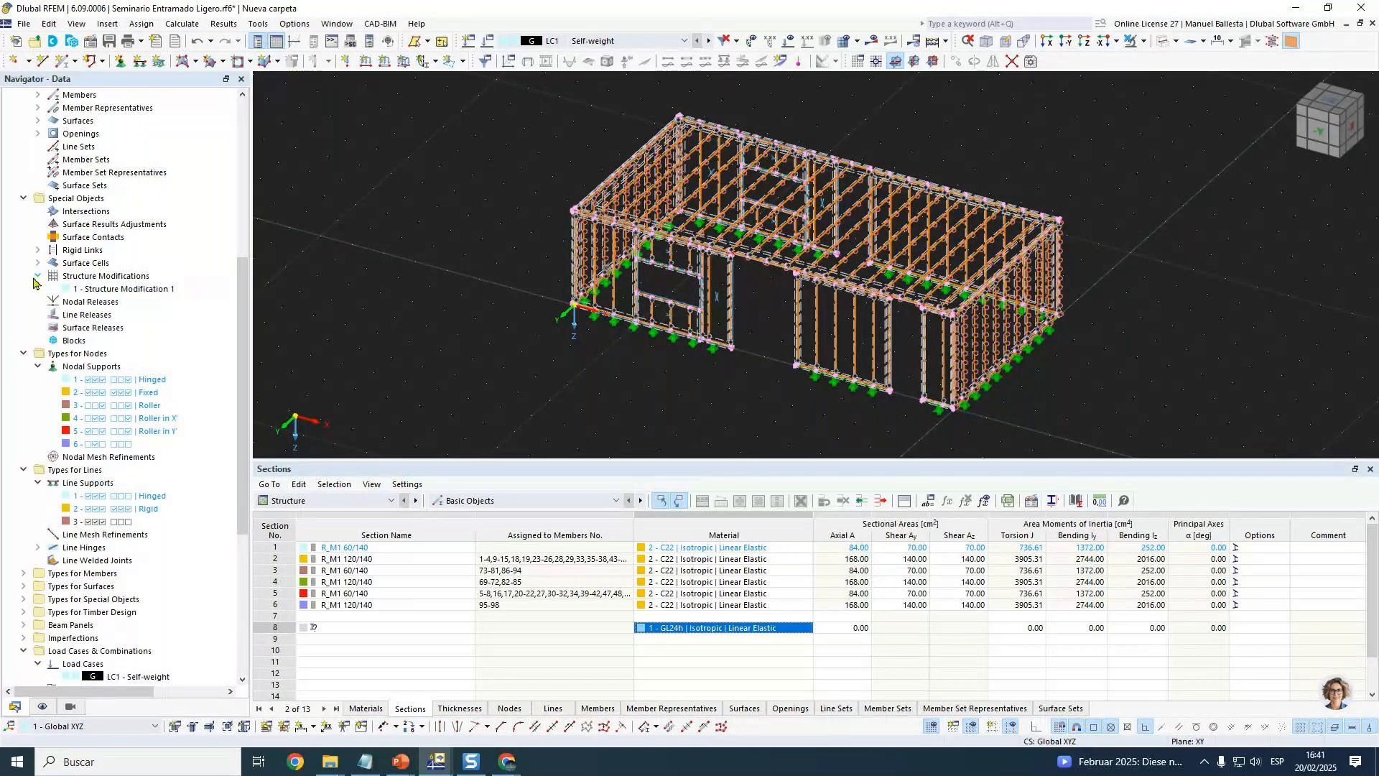
double_click(122, 289)
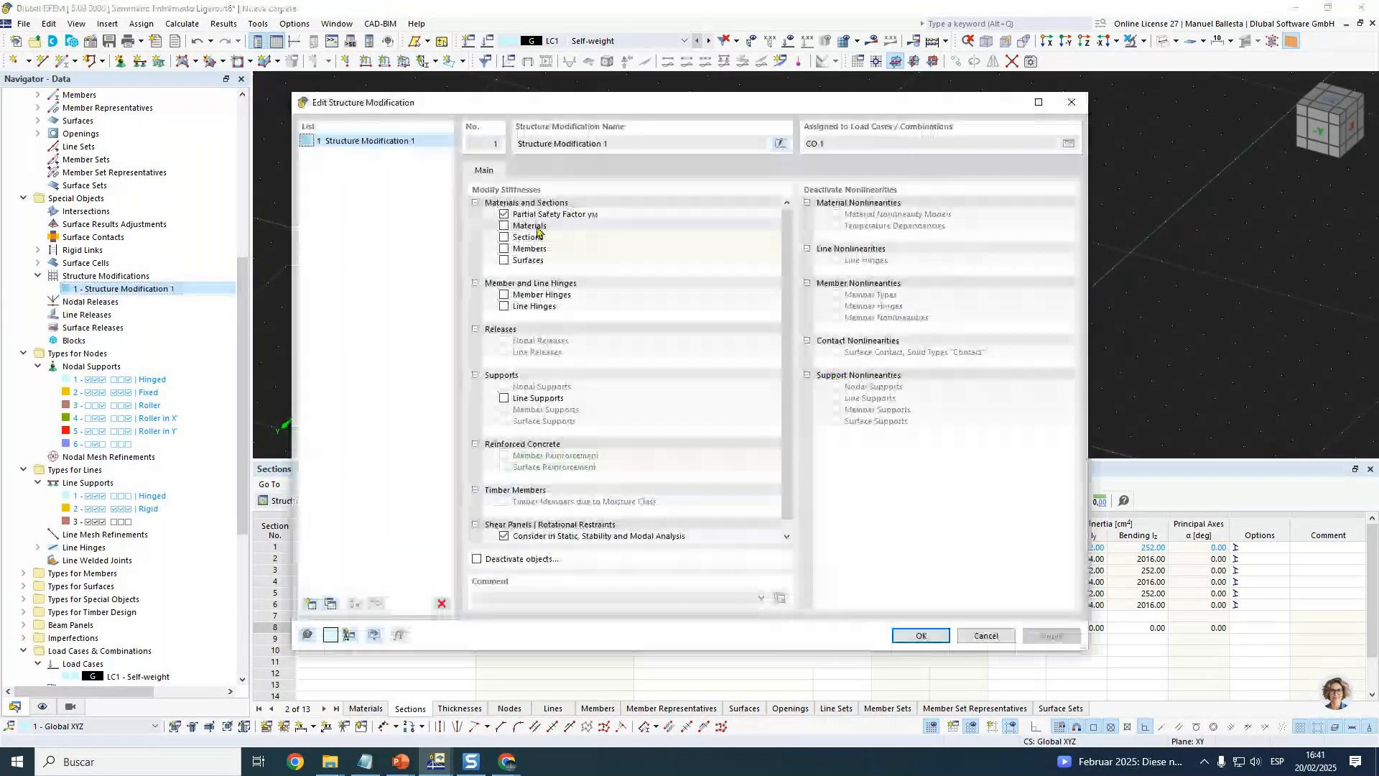
click(504, 260)
click(528, 170)
click(646, 220)
click(591, 241)
Set the modification type to multiplier factors of partial stiffnesses, weights and masses.
click(622, 200)
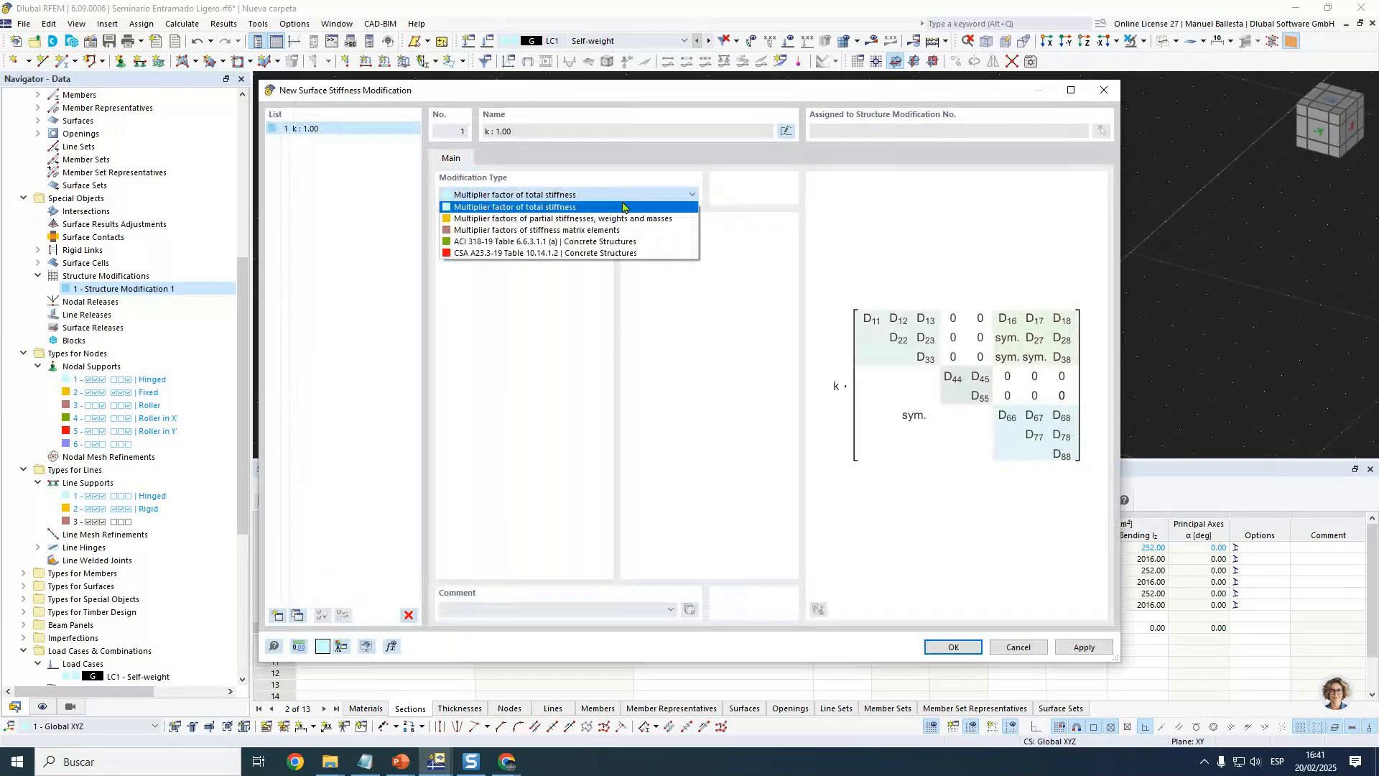
click(606, 230)
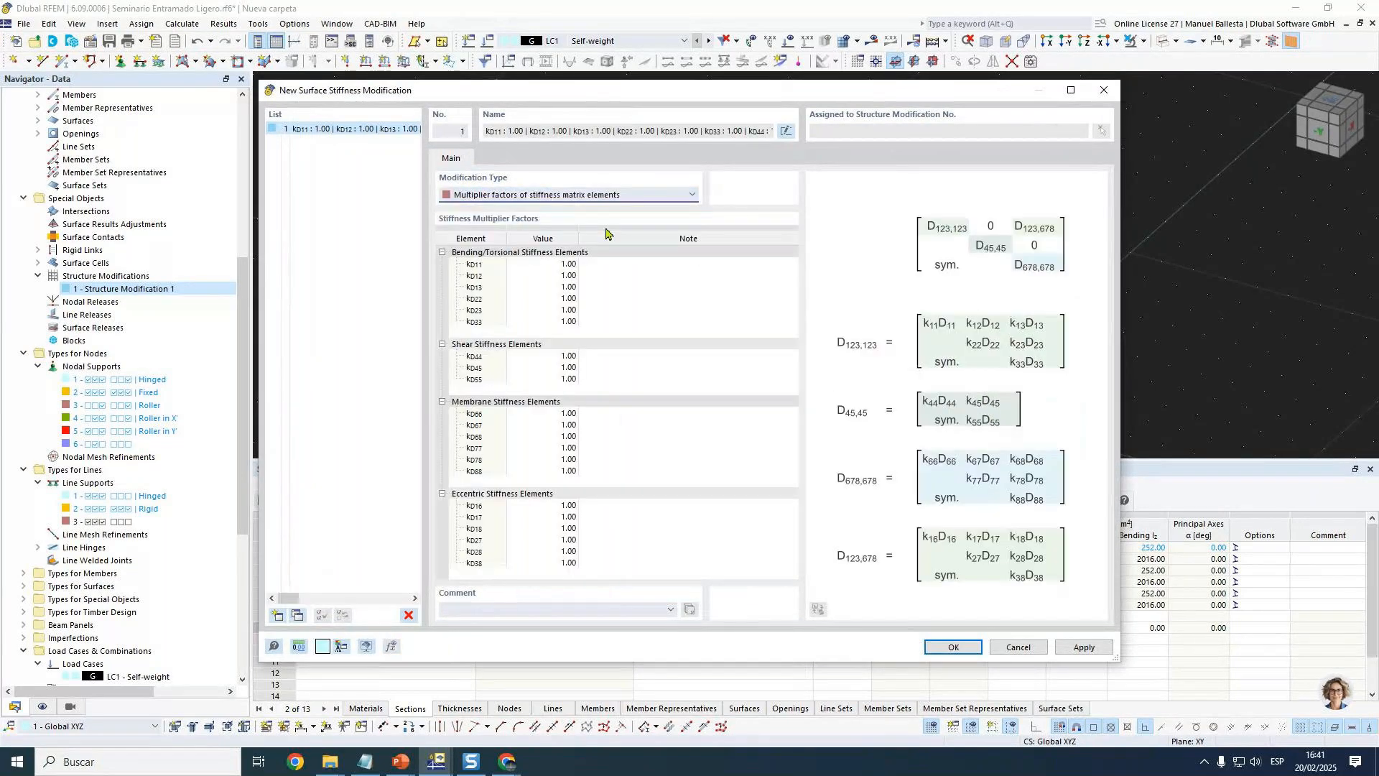
click(619, 200)
click(615, 220)
Set the bending and torsional, shear and eccentric stiffness factors to 0 and try to accept the modification.
click(477, 253)
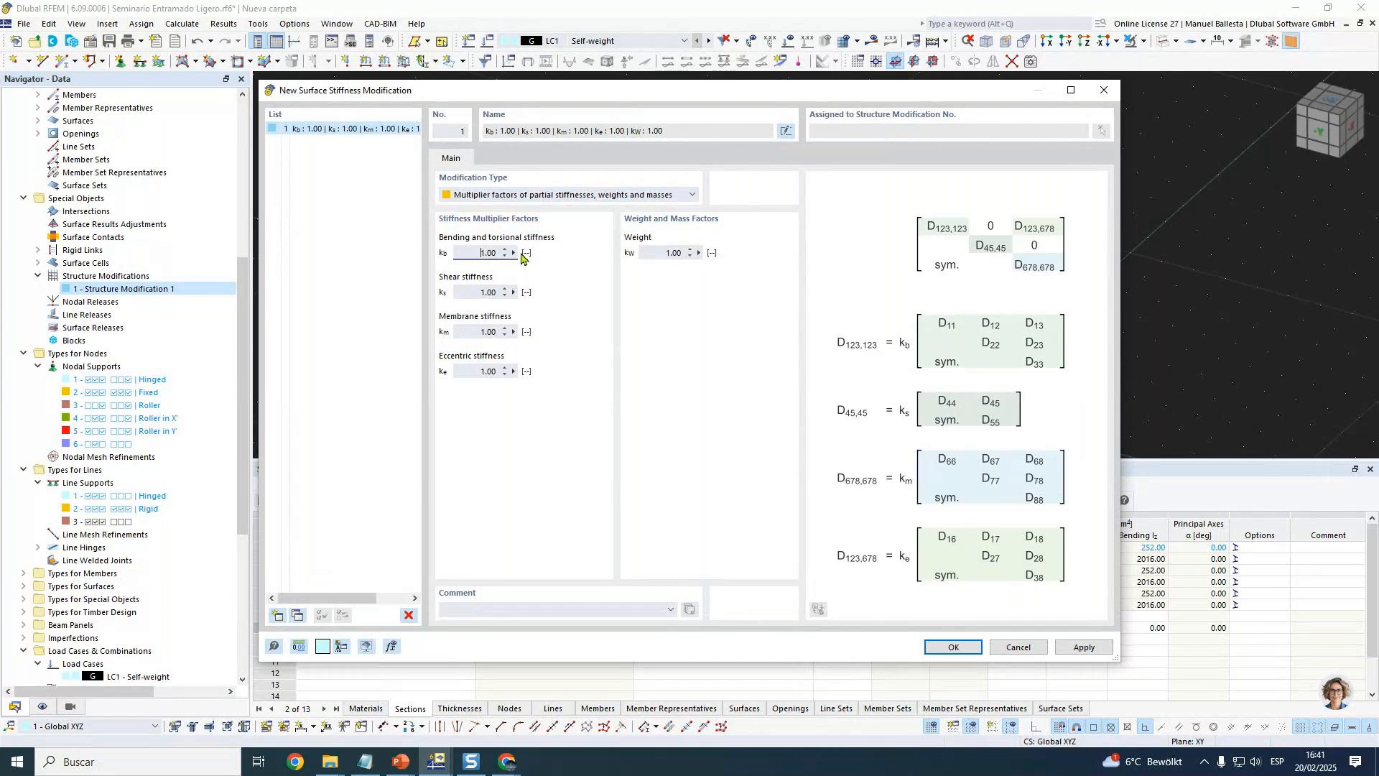
double_click(473, 253)
text(0)
double_click(474, 292)
text(0)
double_click(477, 372)
text(0)
click(485, 331)
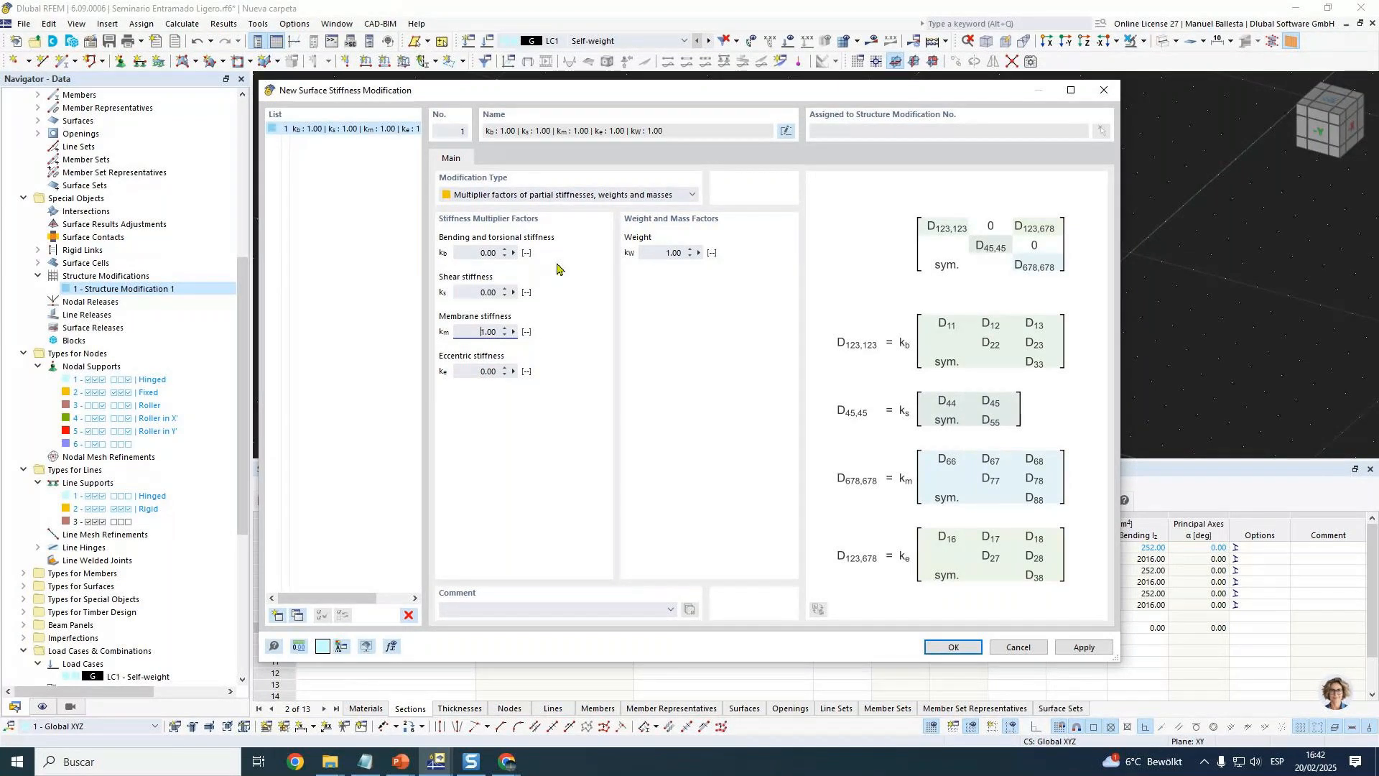
click(953, 647)
click(816, 474)
Set the reduced stiffness factors, including the eccentric stiffness, to 0.0001 and accept the surface stiffness modification.
text(0.0001)
key(ctrl+a)
key(ctrl+c)
click(481, 371)
key(ctrl+v)
click(942, 646)
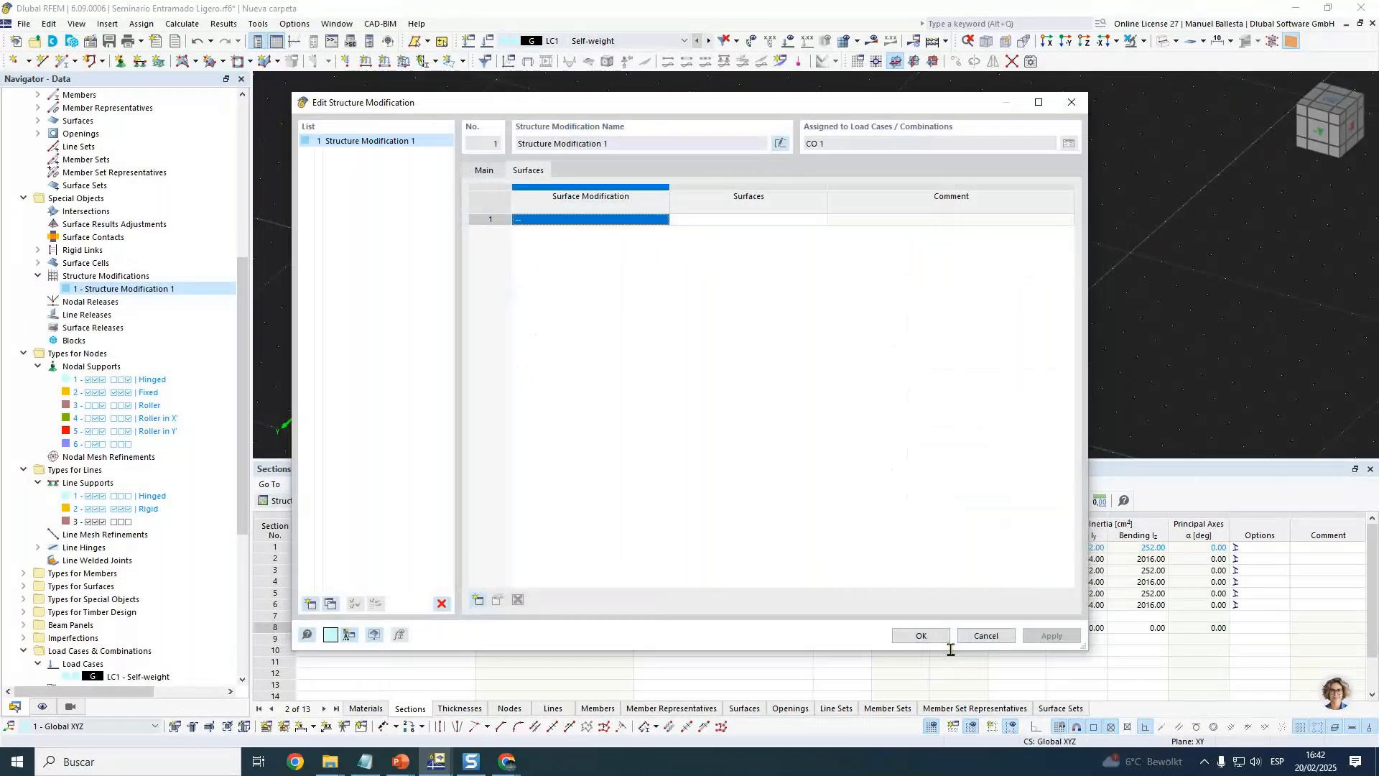
Start the surface assignment for Structure Modification 1 and isolate the objects using the OSB/2 and OSB/3 material in the view.
click(747, 219)
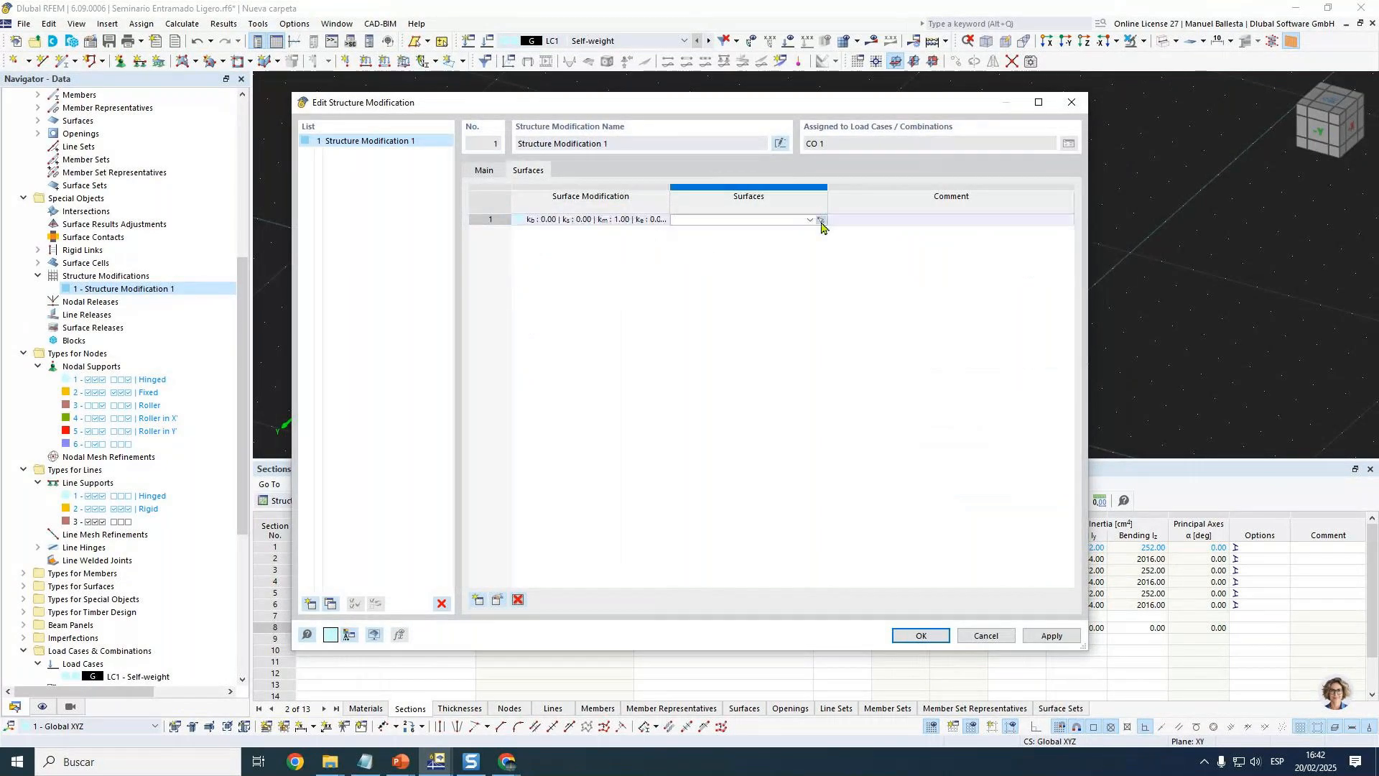
click(820, 219)
scroll(174, 354, up, 2)
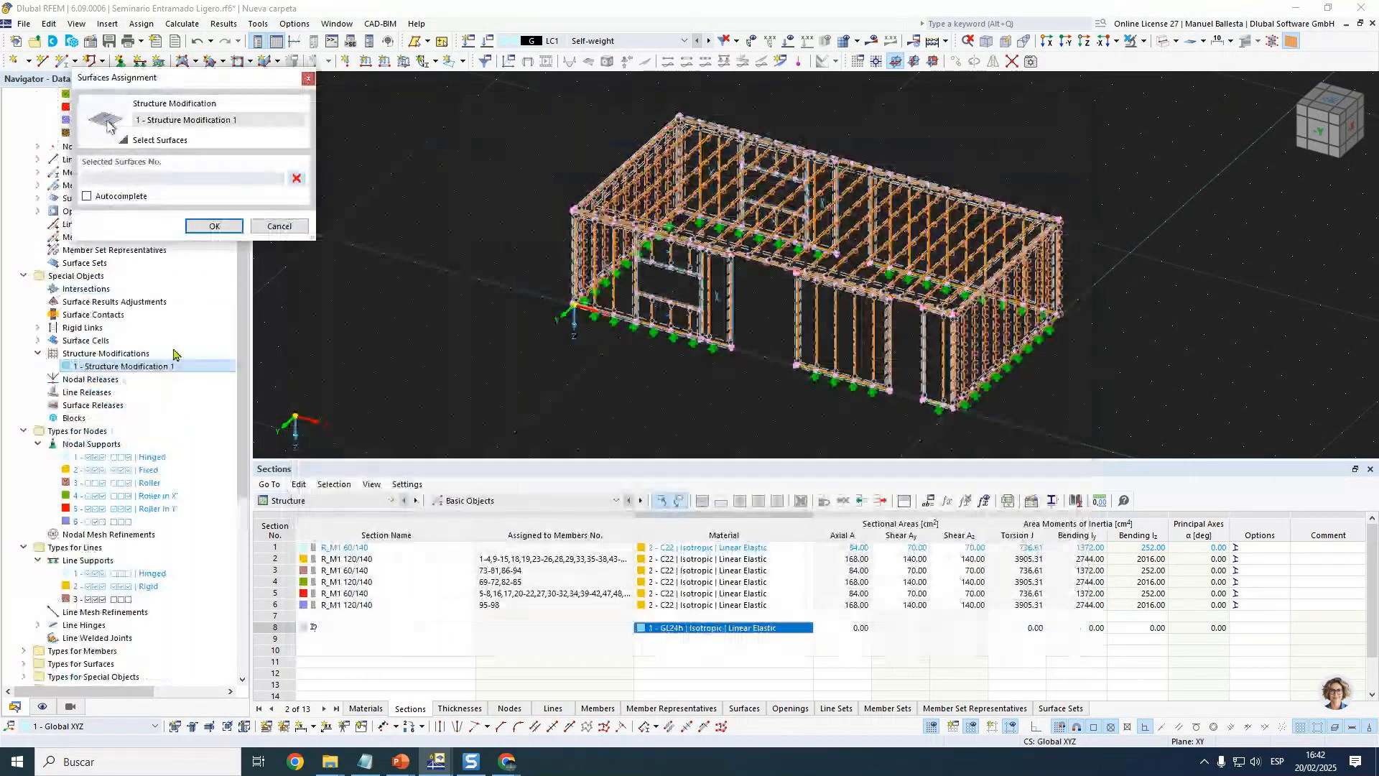
scroll(174, 354, up, 7)
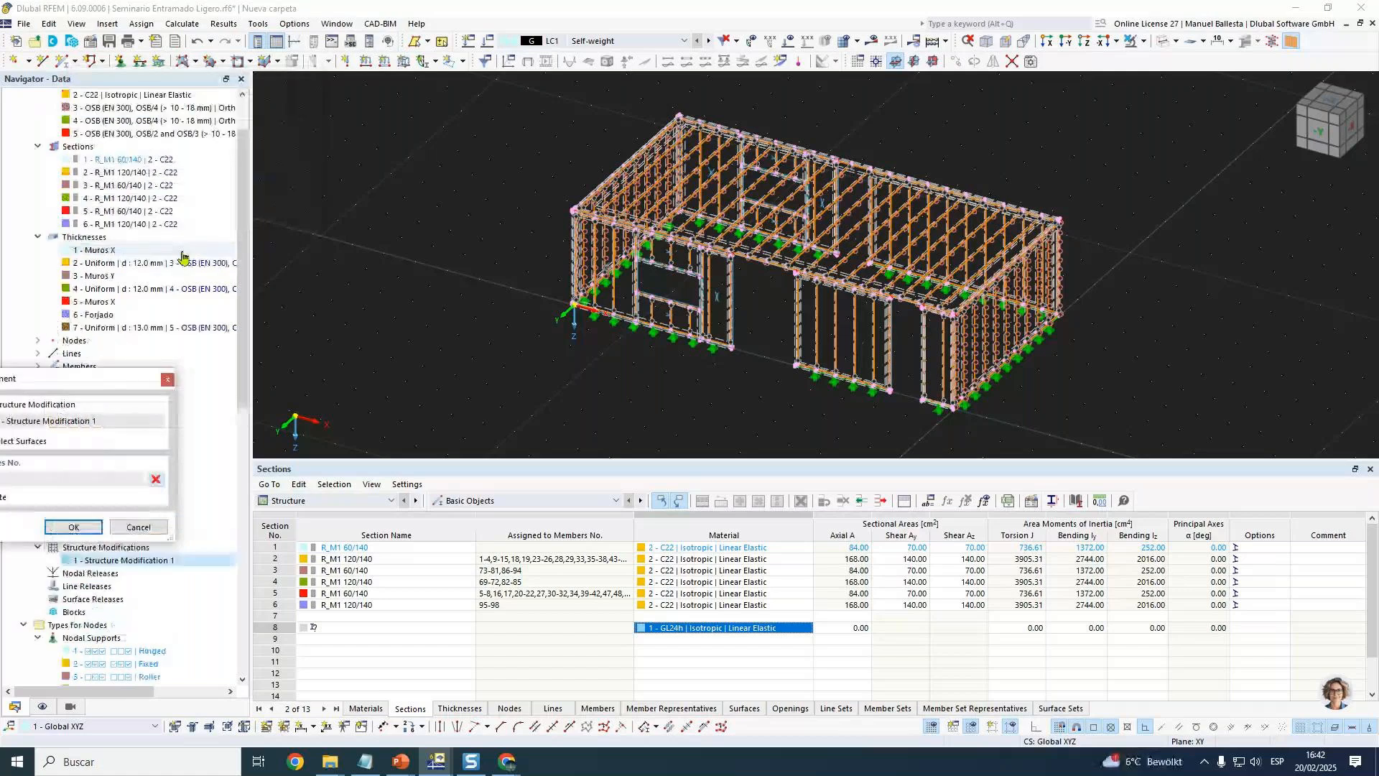
click(87, 199)
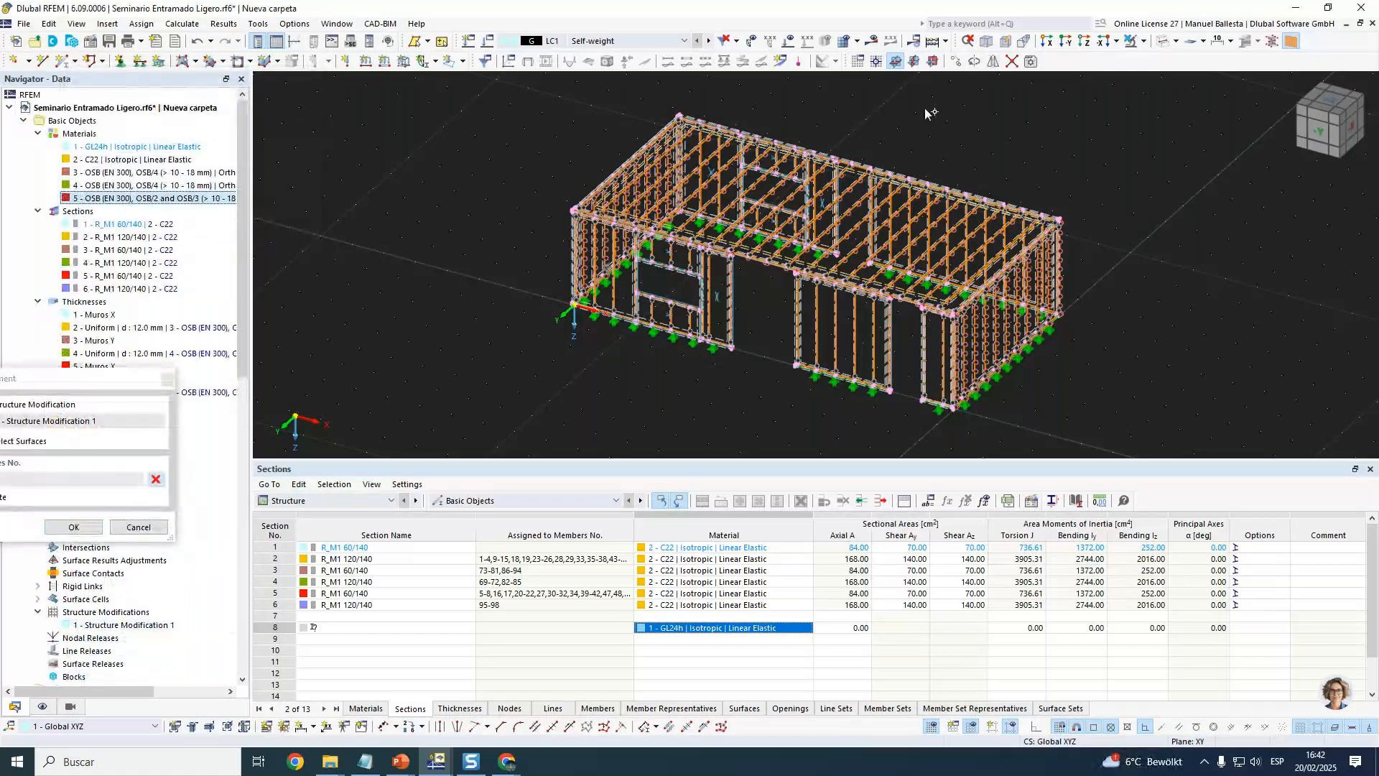
click(1133, 41)
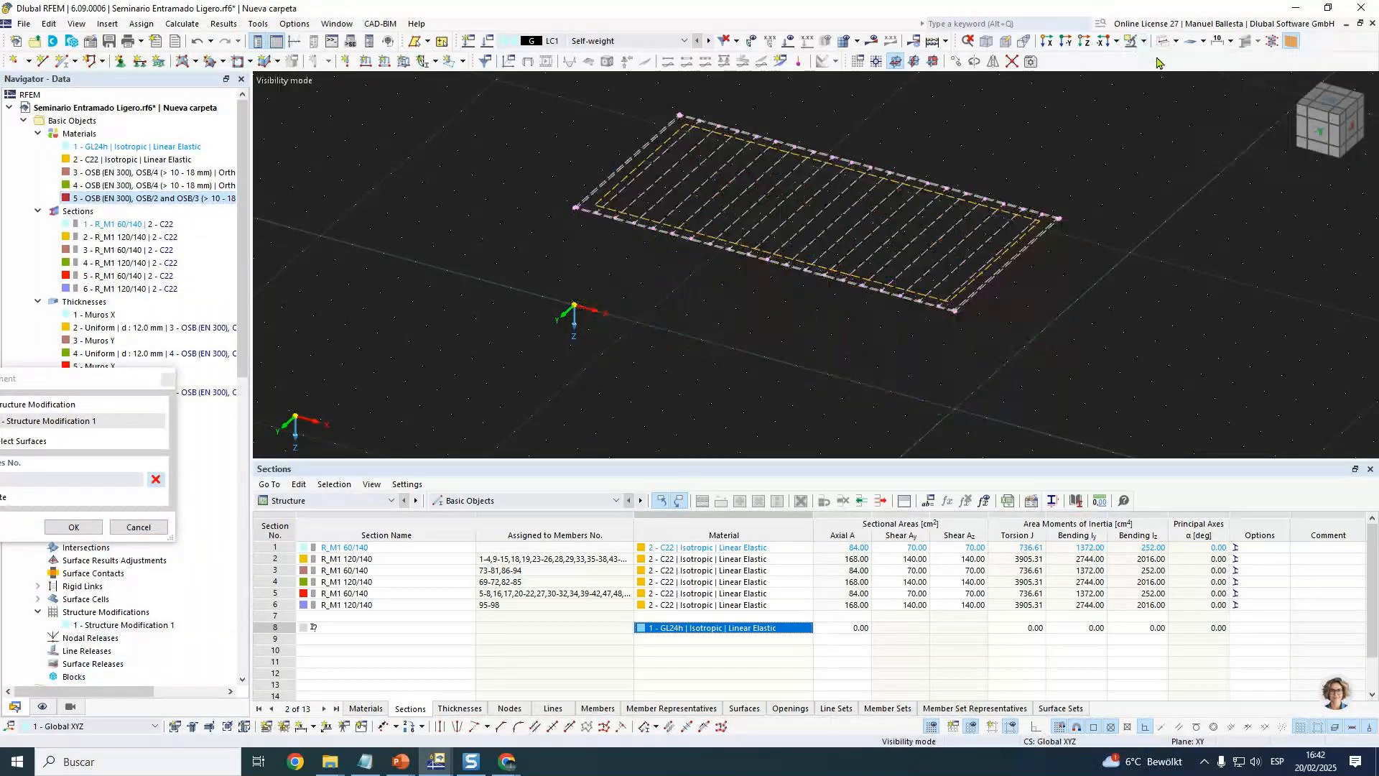
Assign floor surface 22 to the surface stiffness modification and try to accept Structure Modification 1.
scroll(962, 352, up, 5)
scroll(952, 346, up, 3)
click(909, 323)
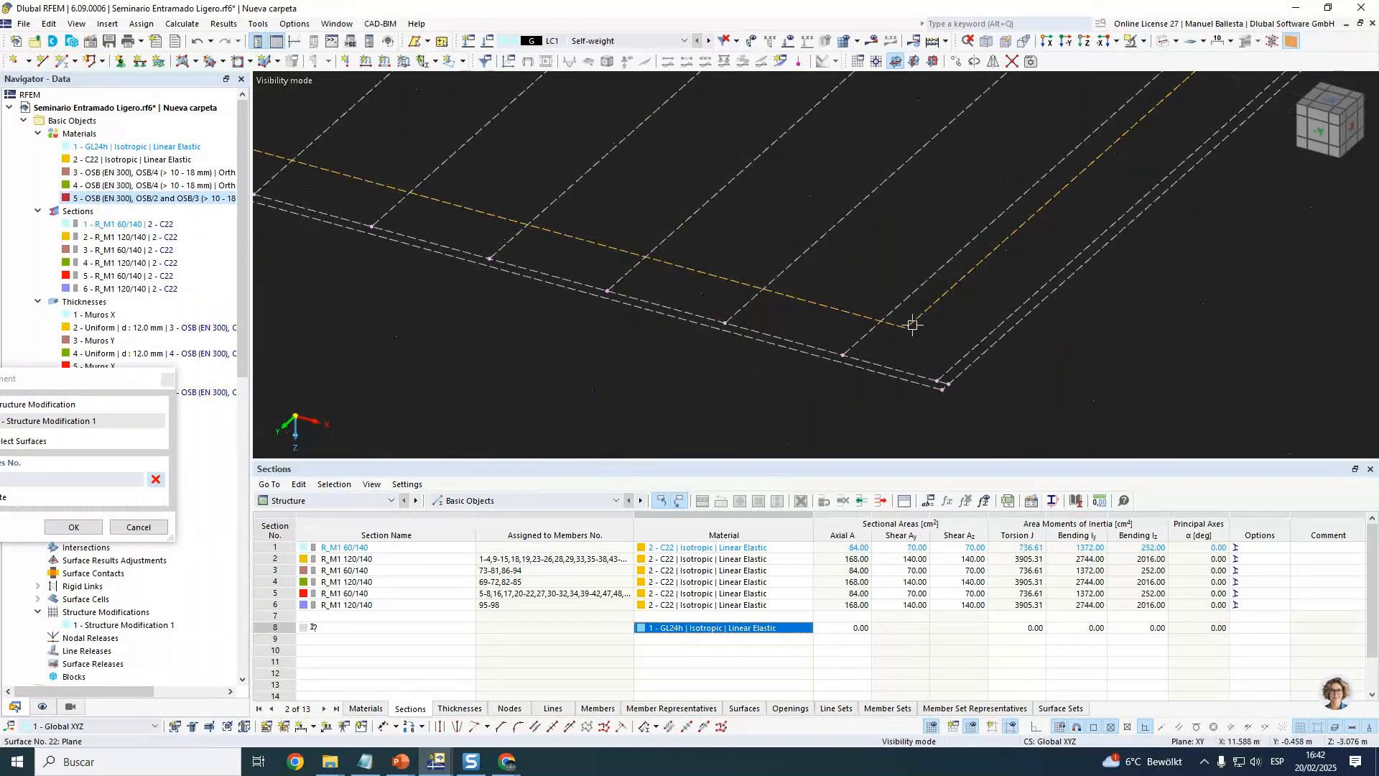
drag(34, 386, 454, 378)
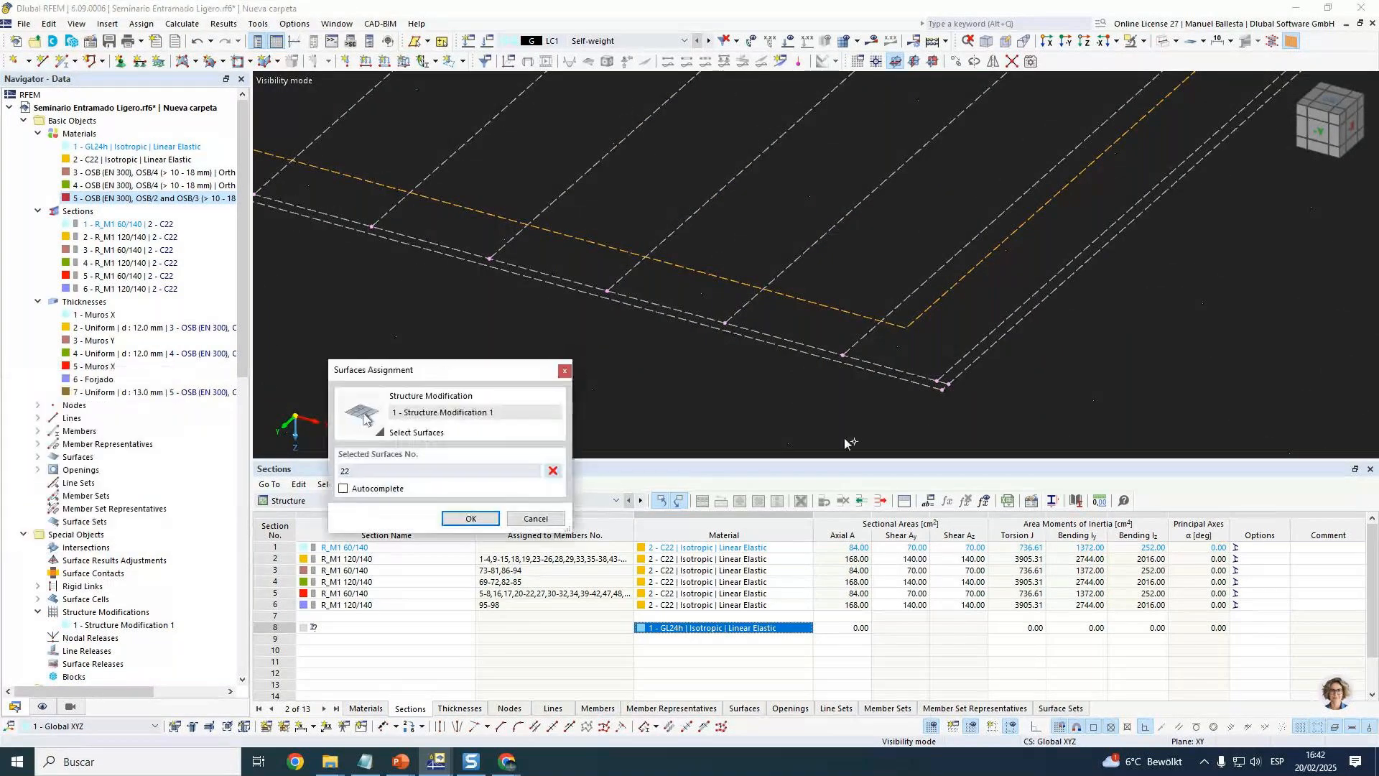
click(882, 316)
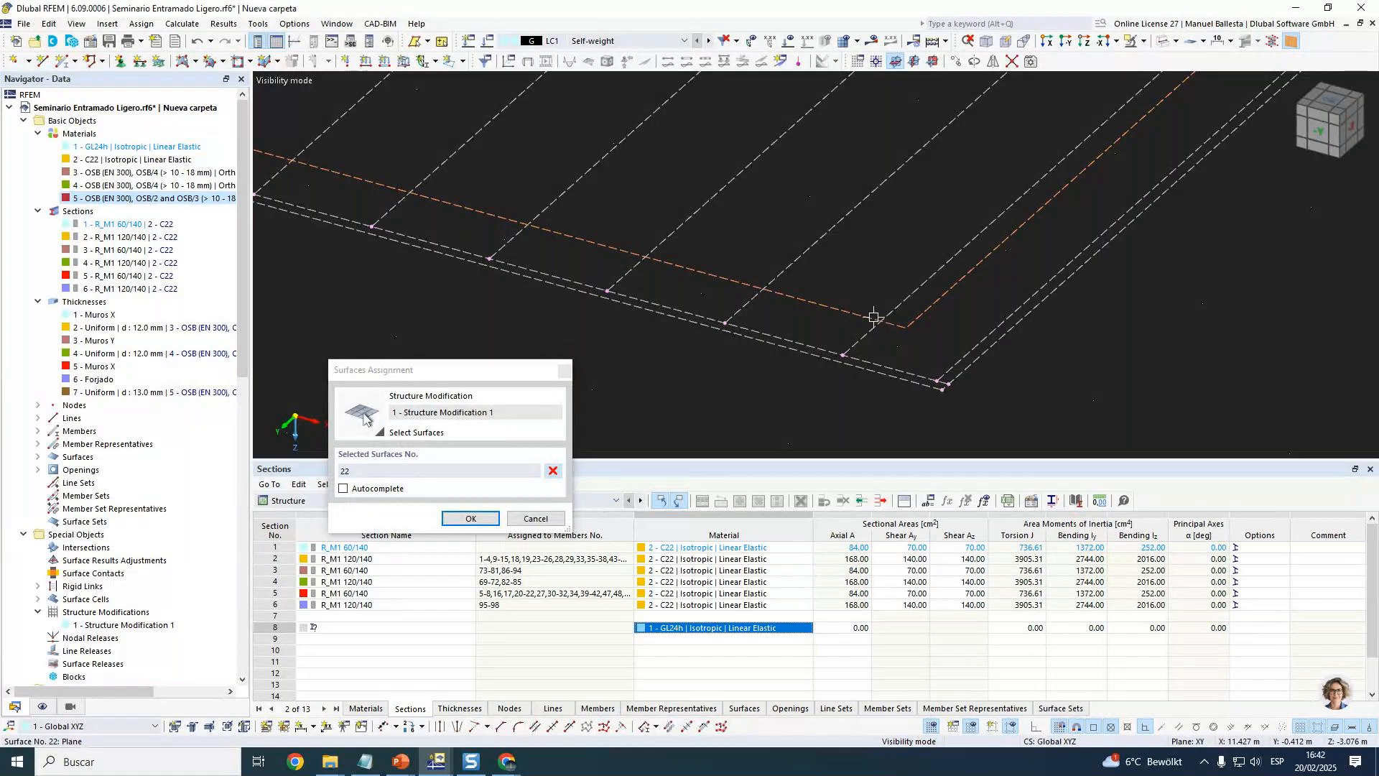
click(470, 521)
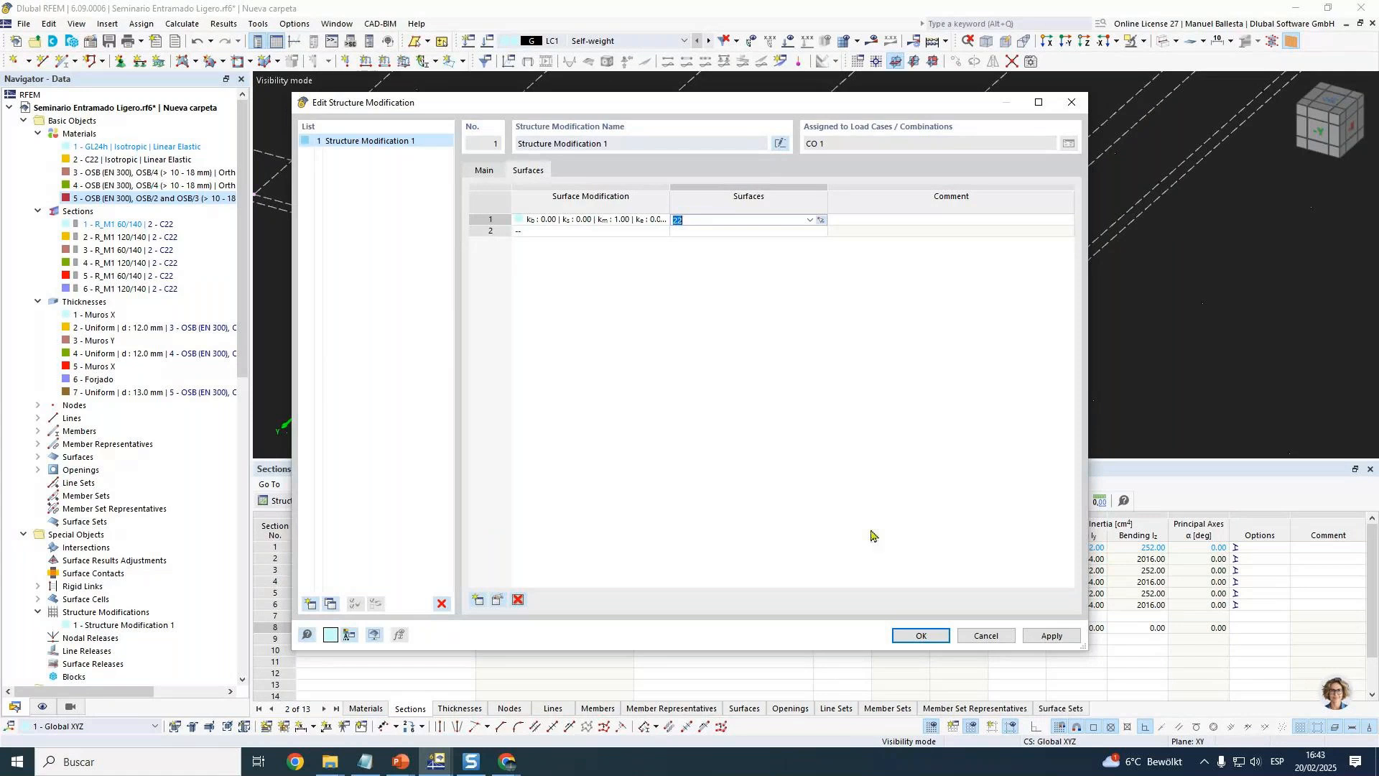
click(918, 635)
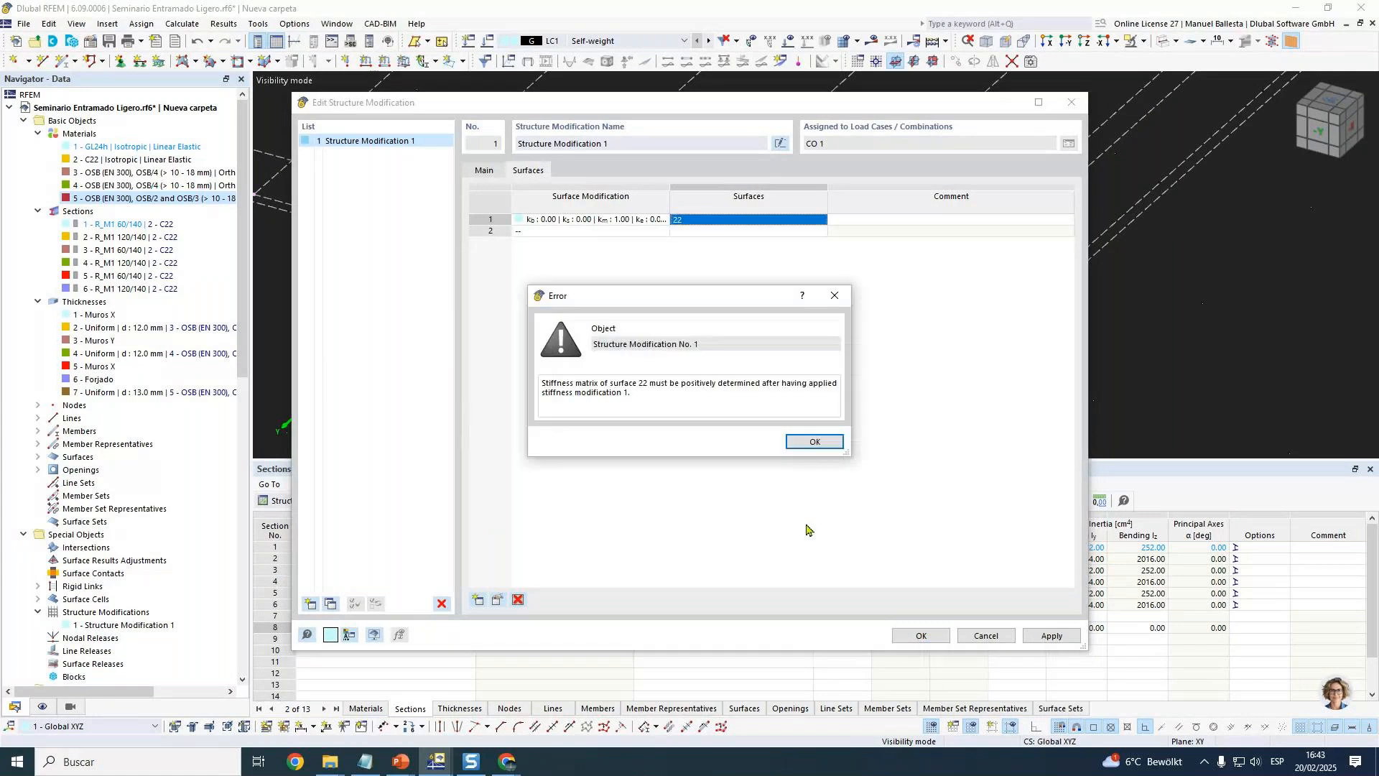
click(809, 446)
Set the bending and torsional, shear and eccentric stiffness factors to 0.01 and try to accept the structure modification.
click(657, 219)
click(662, 220)
click(653, 230)
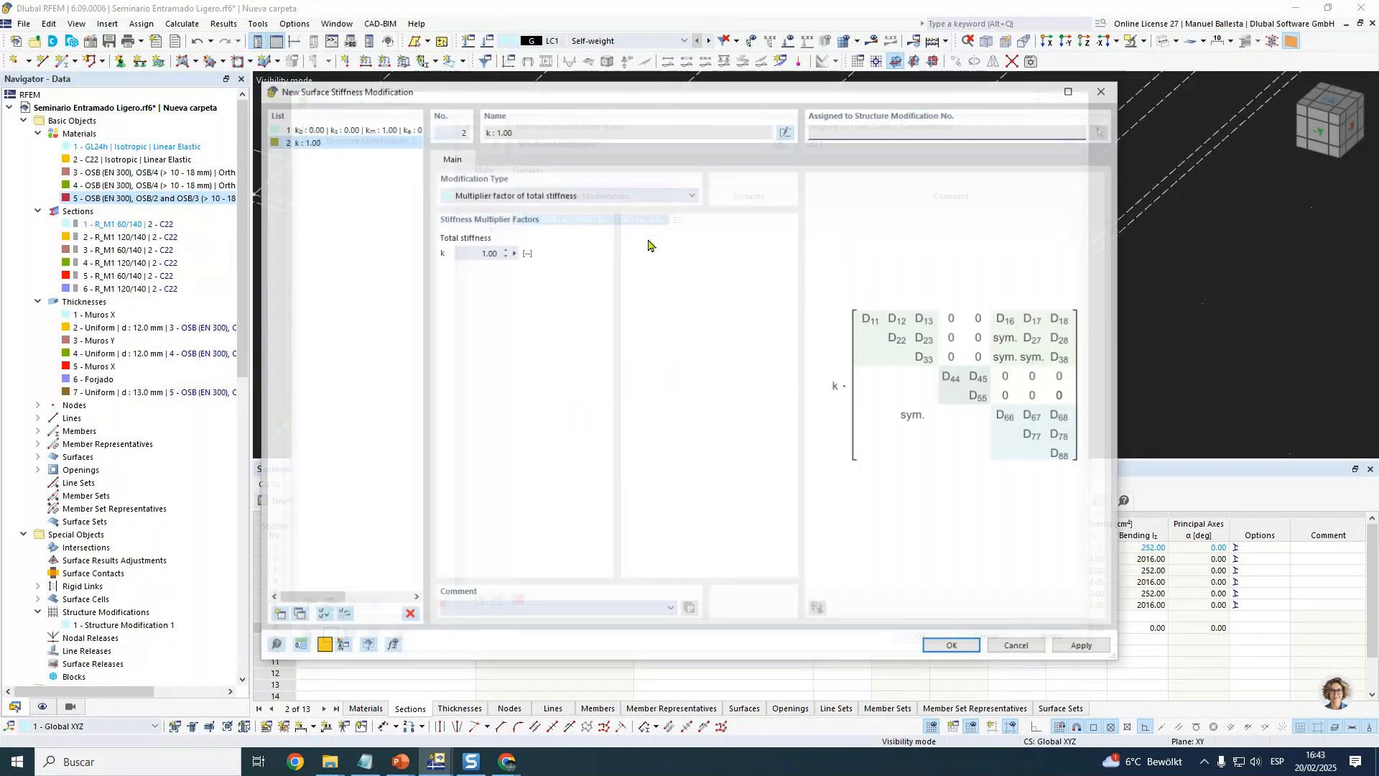
click(360, 130)
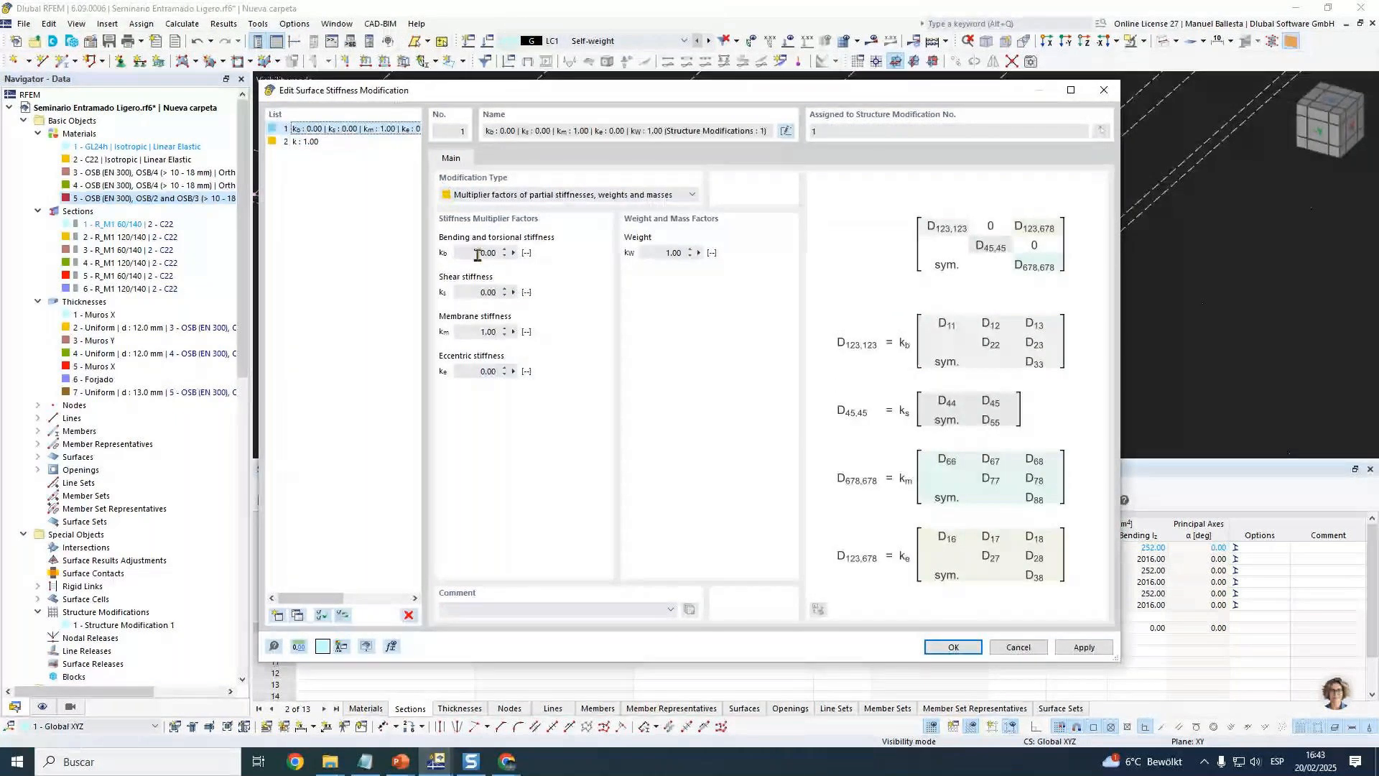
text(0.01)
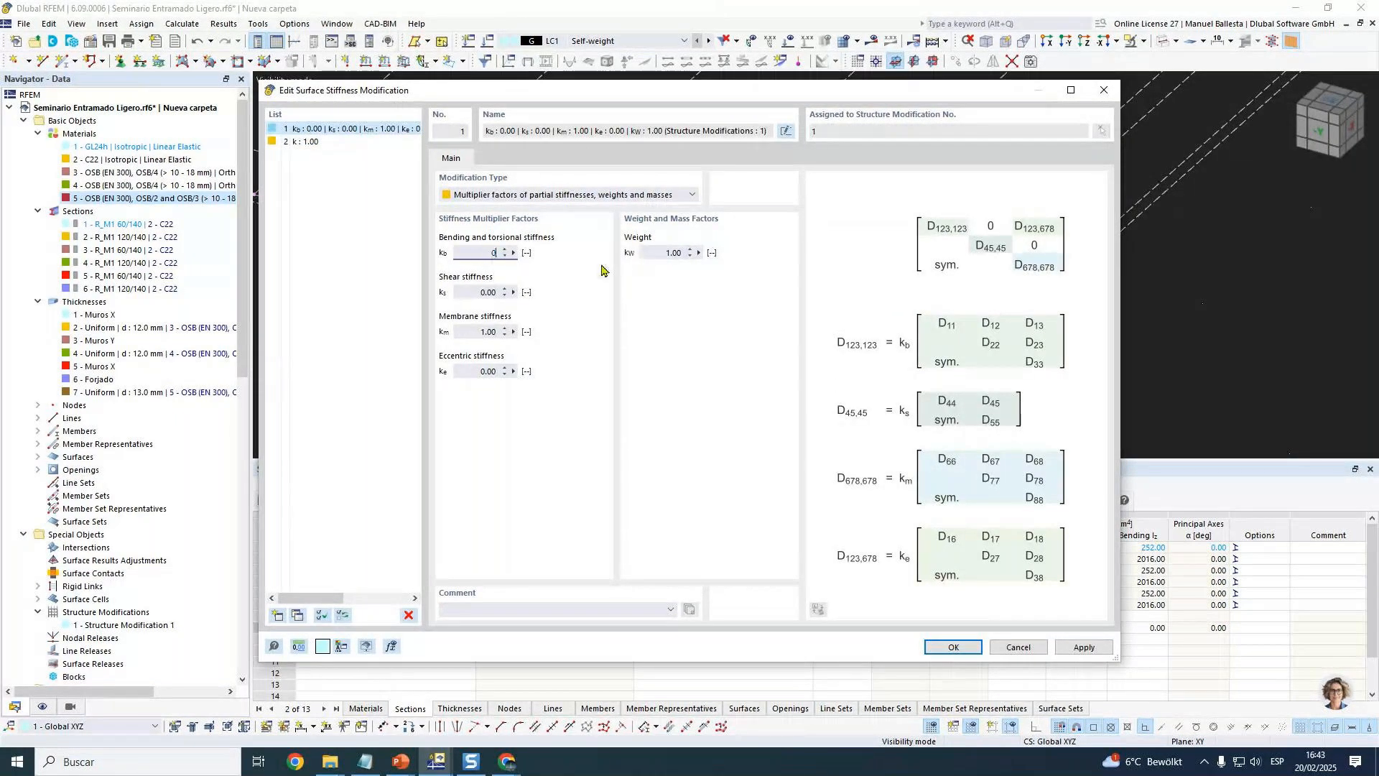
drag(458, 292, 668, 303)
text(0.01)
drag(485, 371, 589, 371)
text(0.01)
click(959, 648)
click(920, 635)
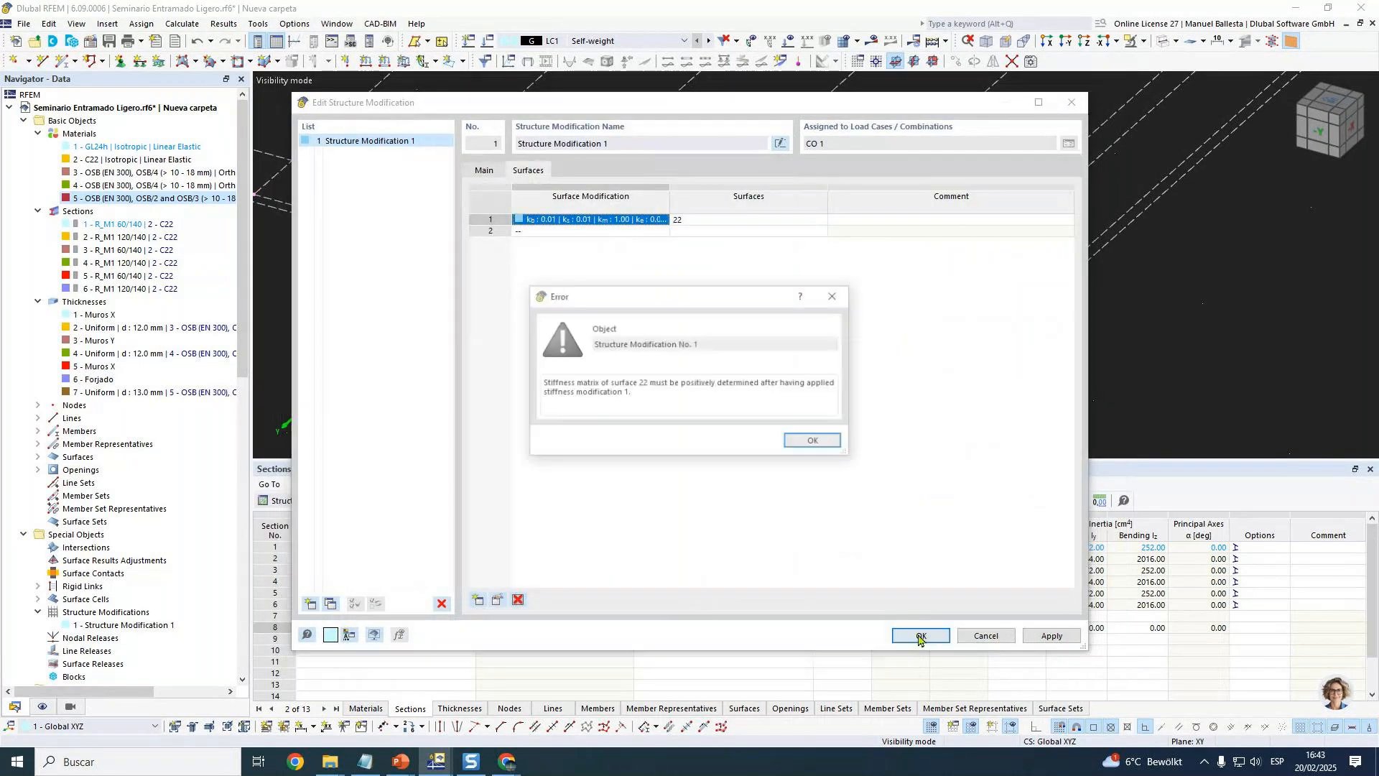
click(815, 441)
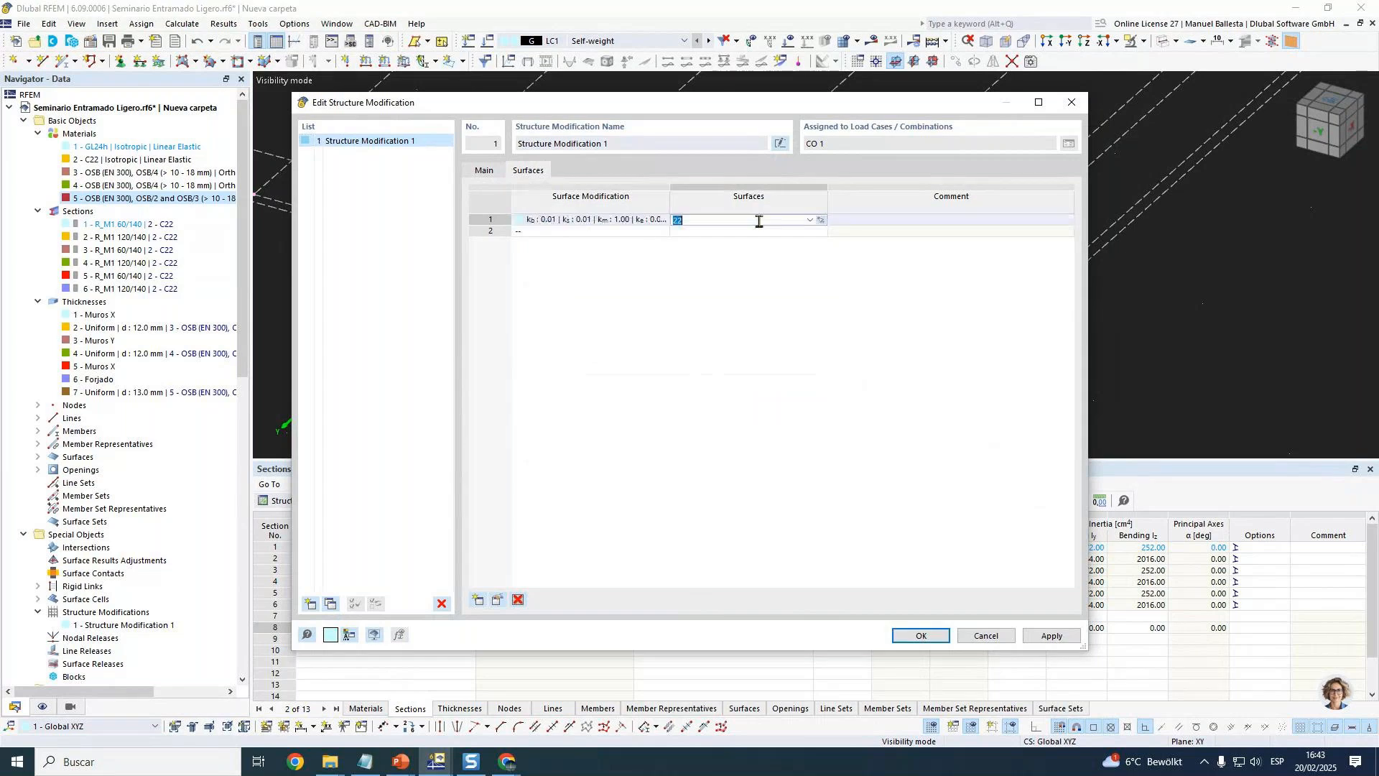
Cancel the visibility mode, clear and reselect floor surface 22 for the stiffness modification, and try accepting the structure modification again.
click(820, 220)
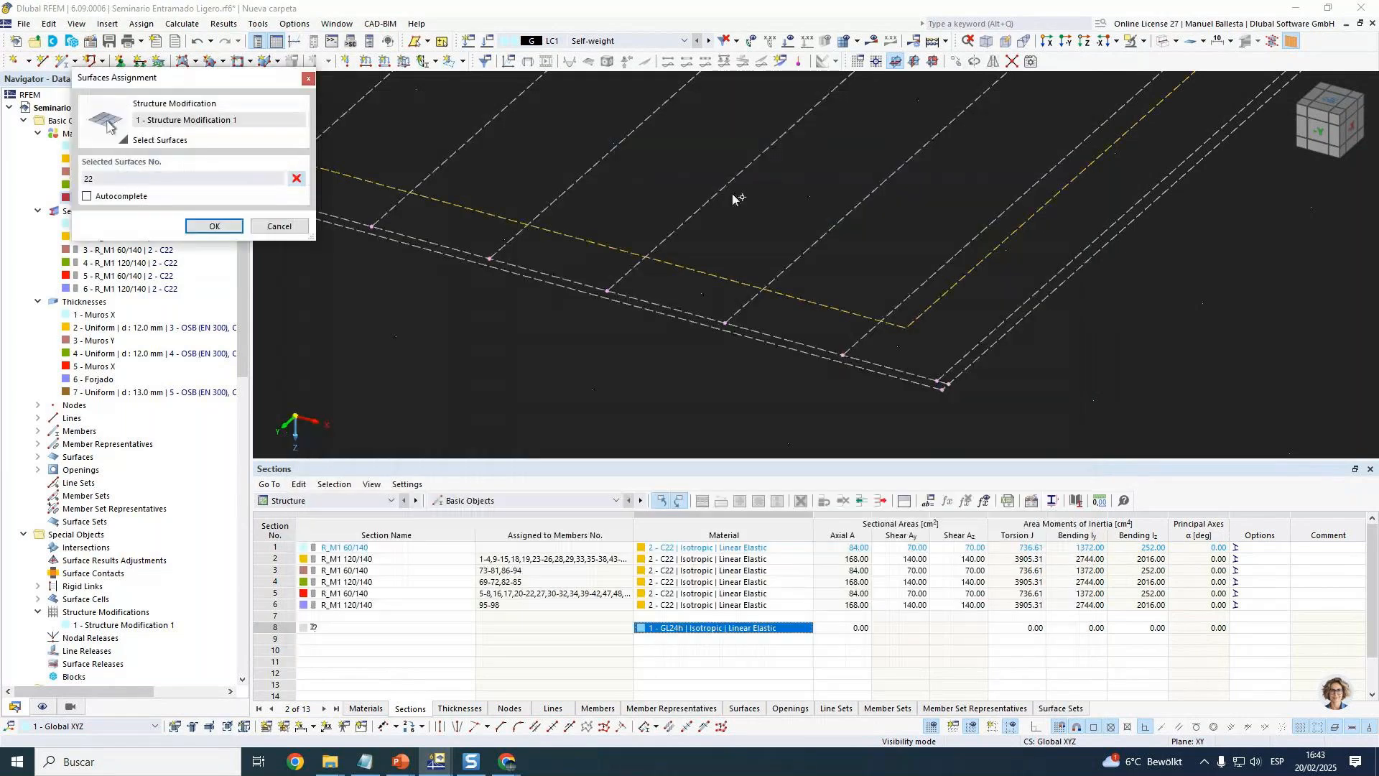
click(1158, 41)
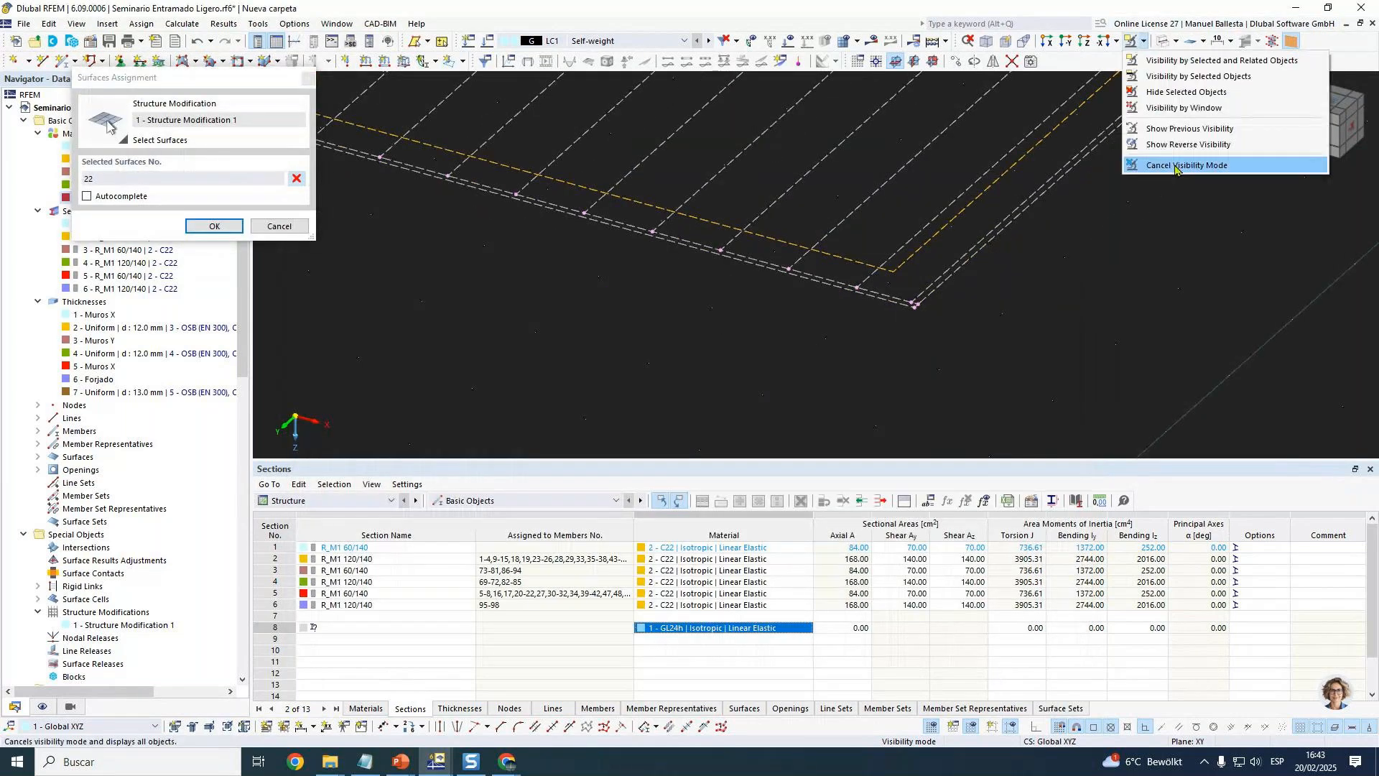
click(1214, 176)
scroll(869, 265, up, 1)
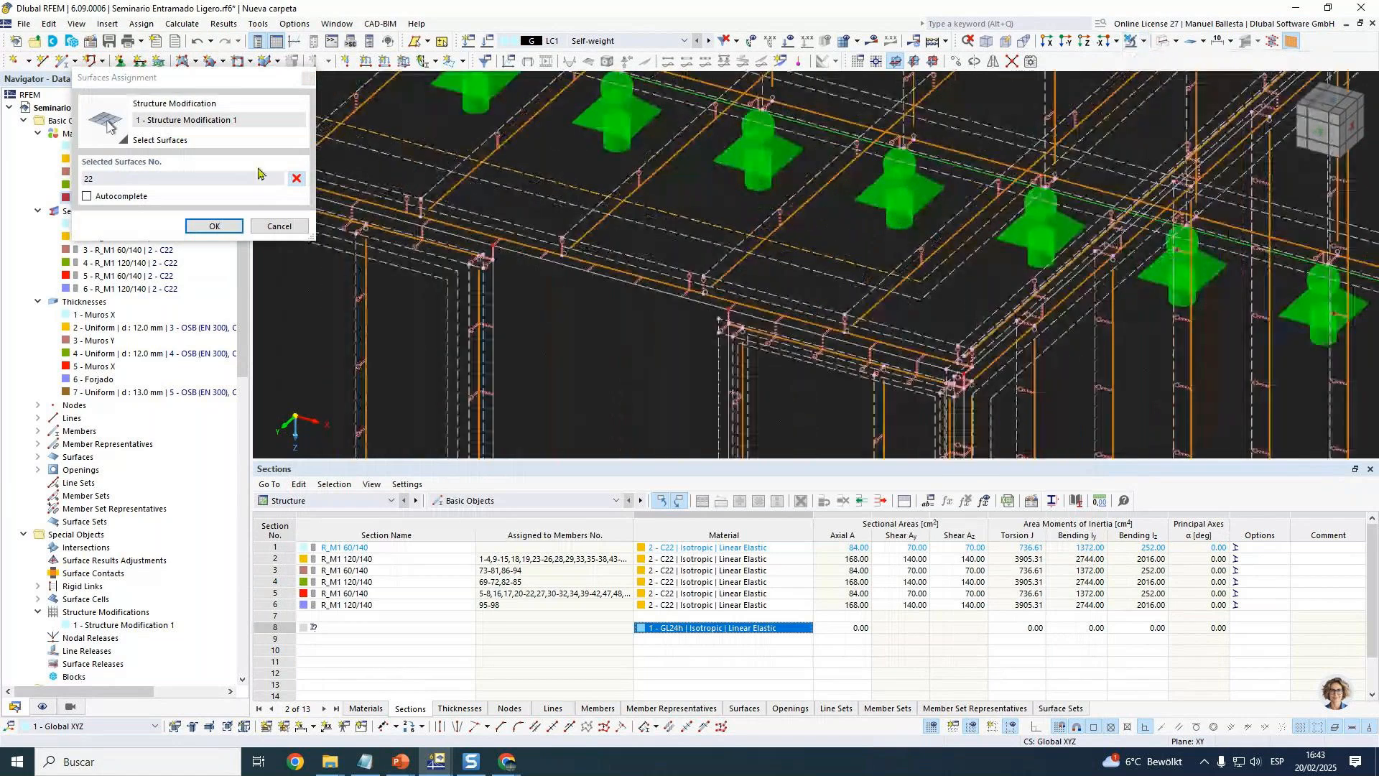
click(297, 178)
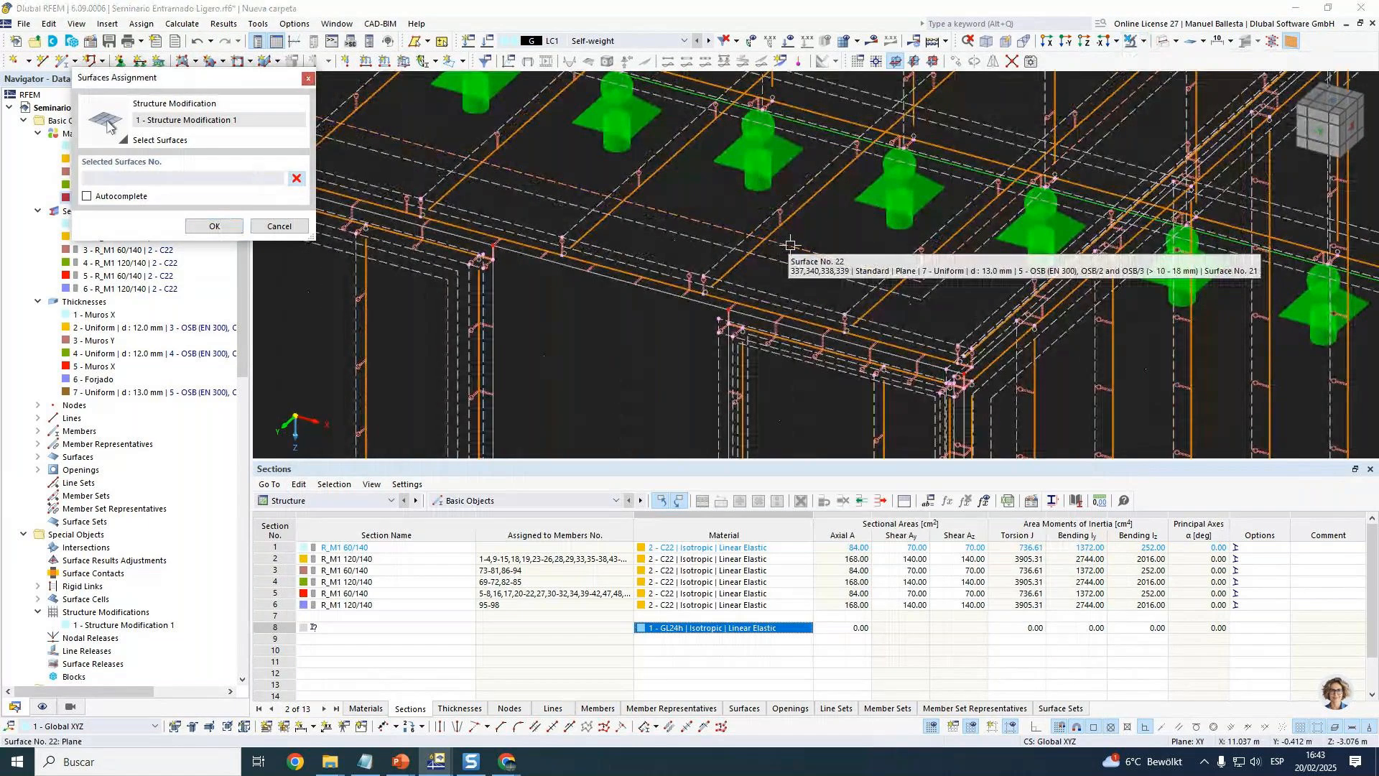
click(790, 265)
click(215, 227)
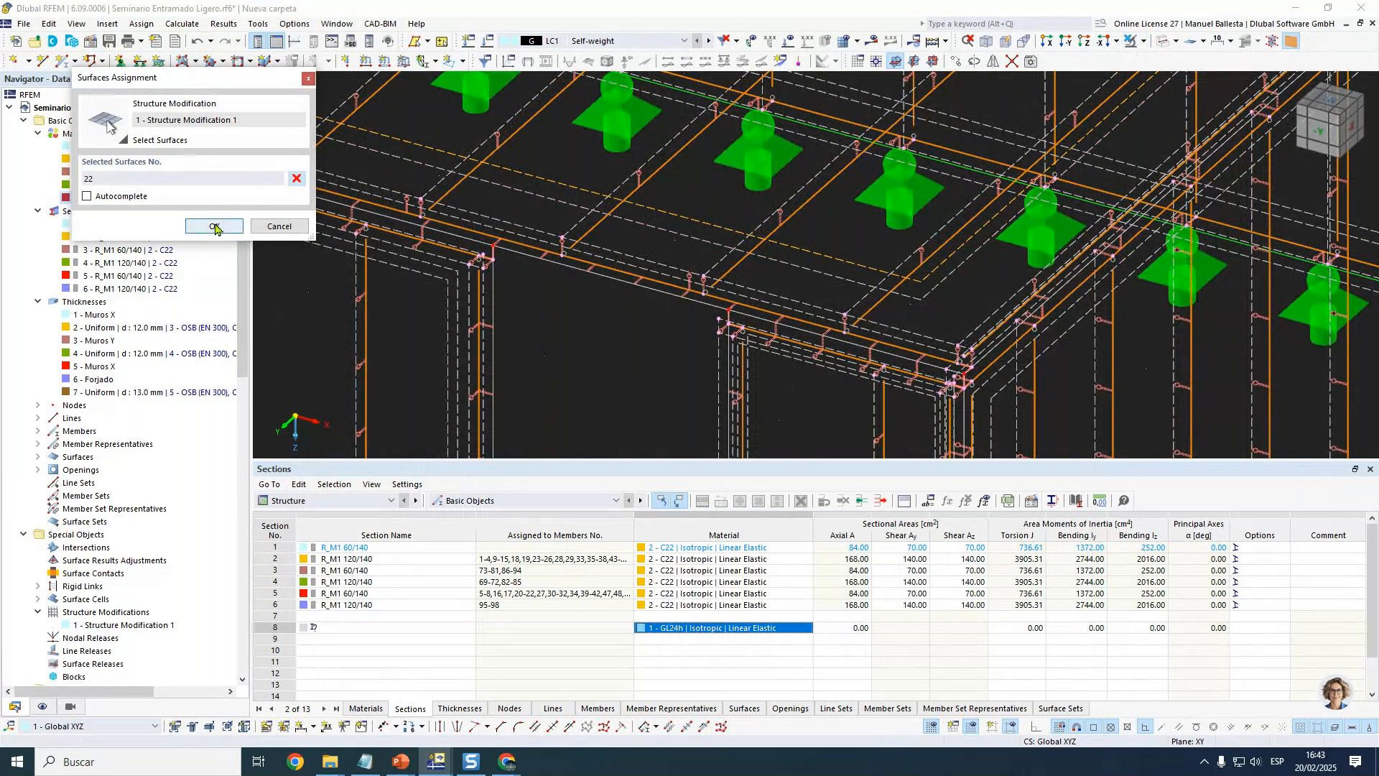
click(920, 636)
click(798, 442)
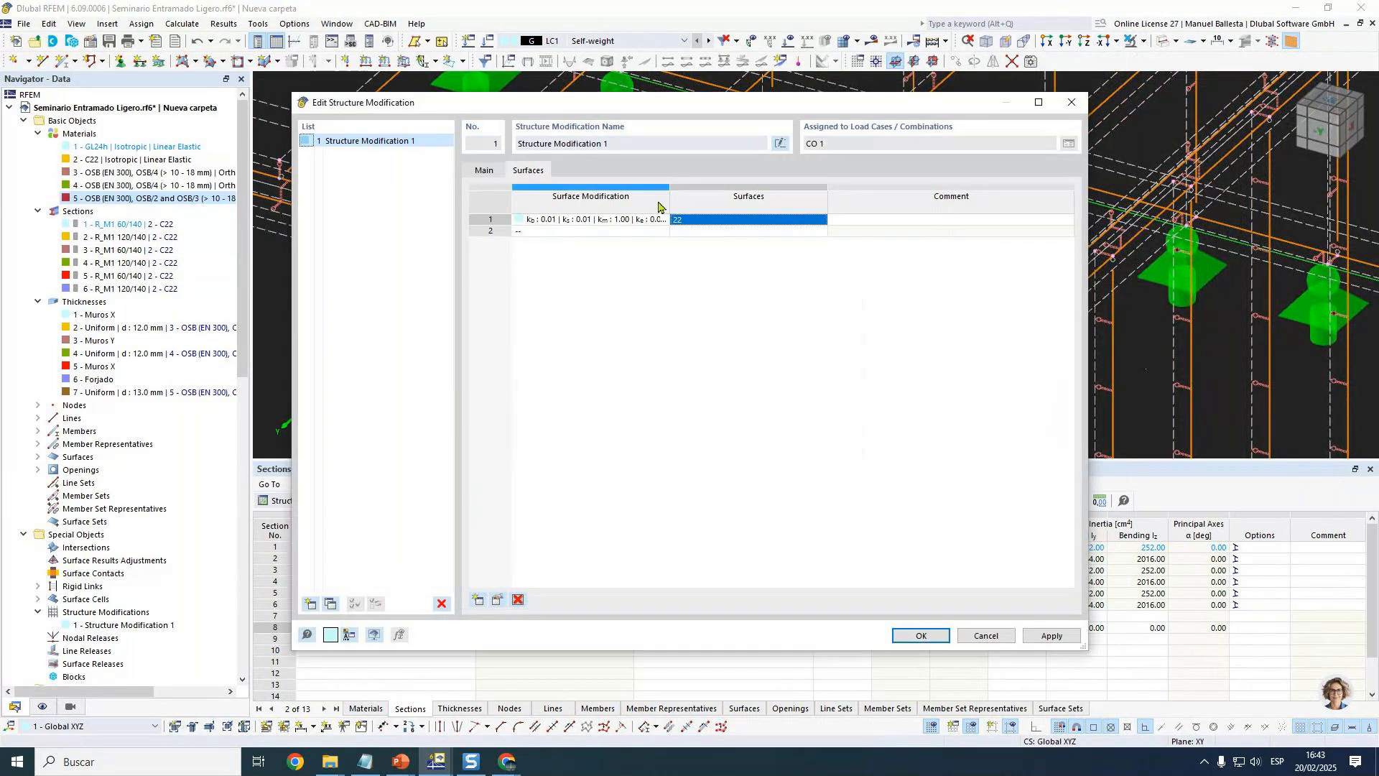
Delete the two superfluous total-stiffness surface modifications, numbers 3 and 2, keeping only the partial-stiffness one.
click(660, 223)
click(659, 222)
click(661, 221)
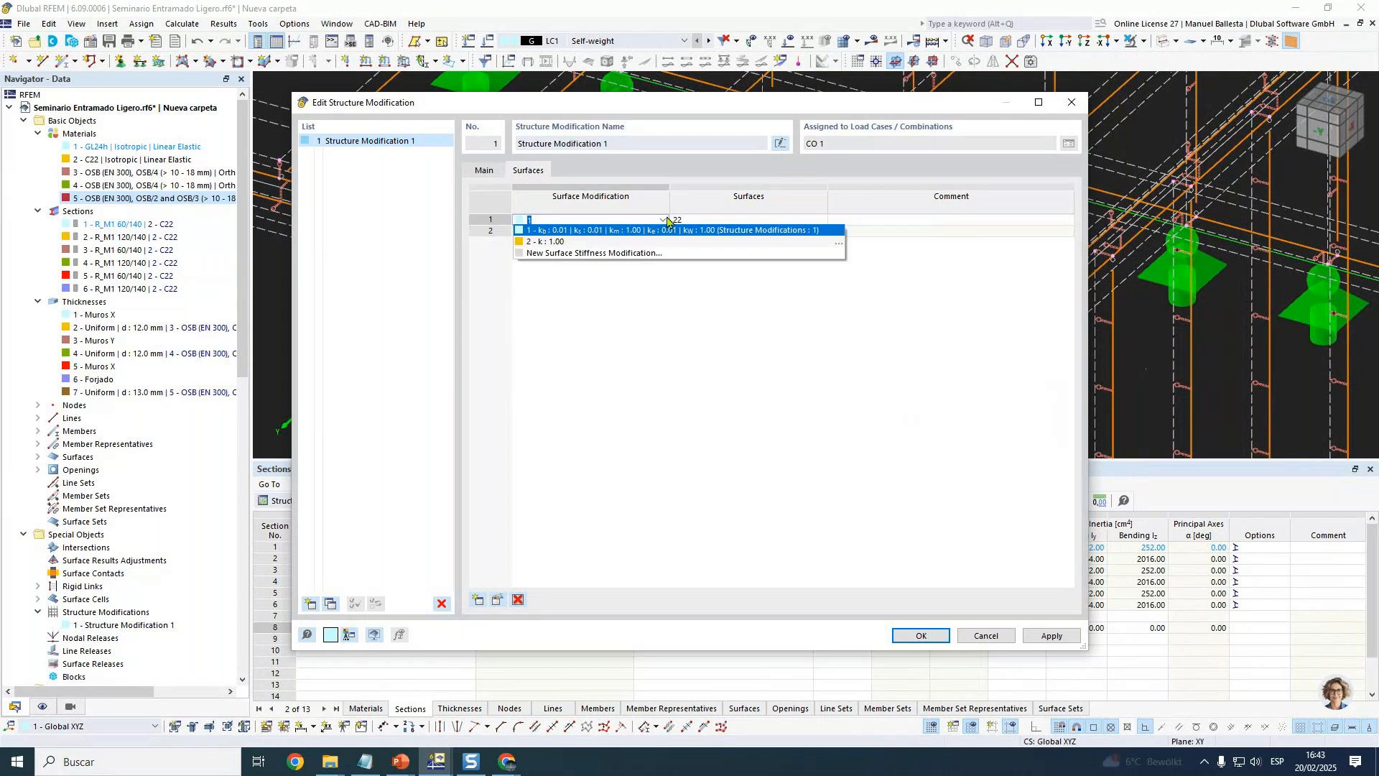
click(644, 255)
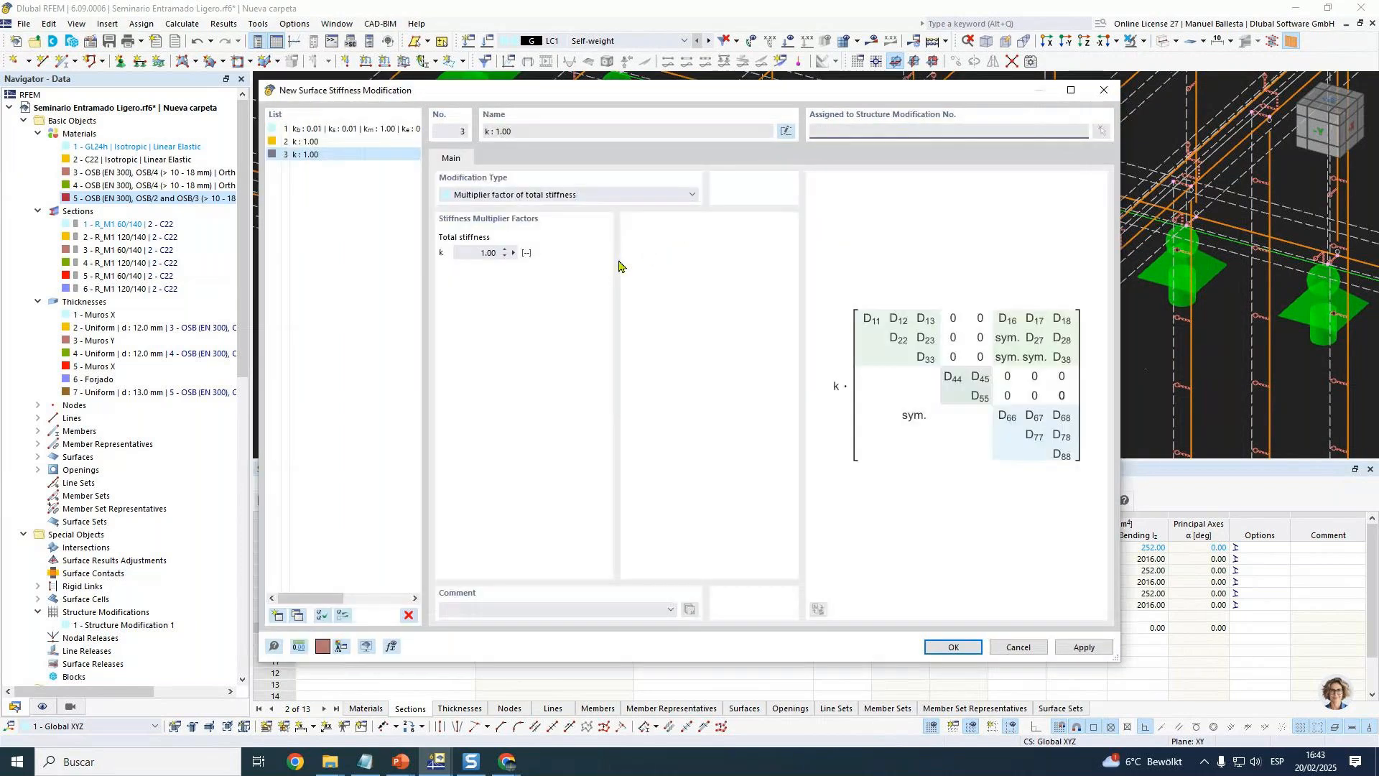
click(408, 615)
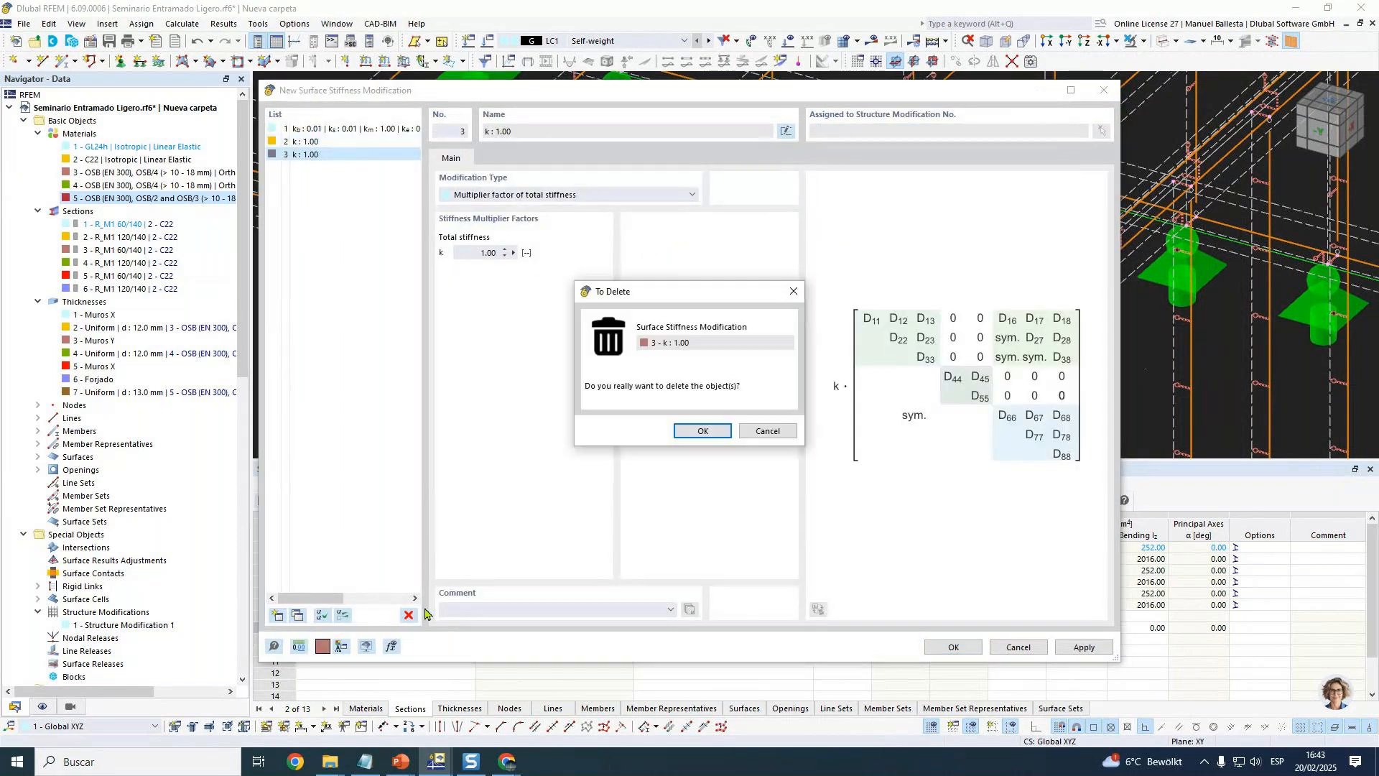
key(Return)
click(407, 617)
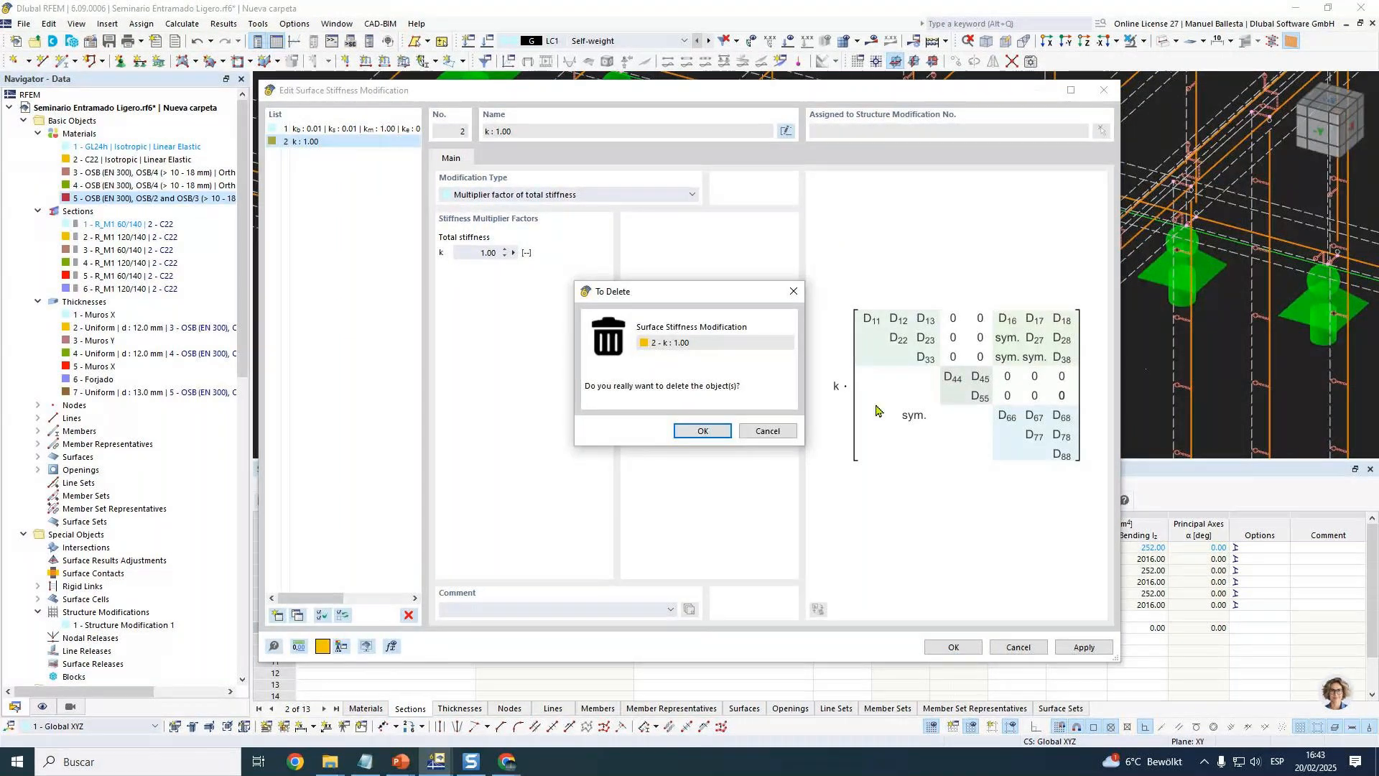
key(Return)
Set the bending and torsional, shear and eccentric stiffness factors to 0.1 and try to accept Structure Modification 1.
double_click(487, 293)
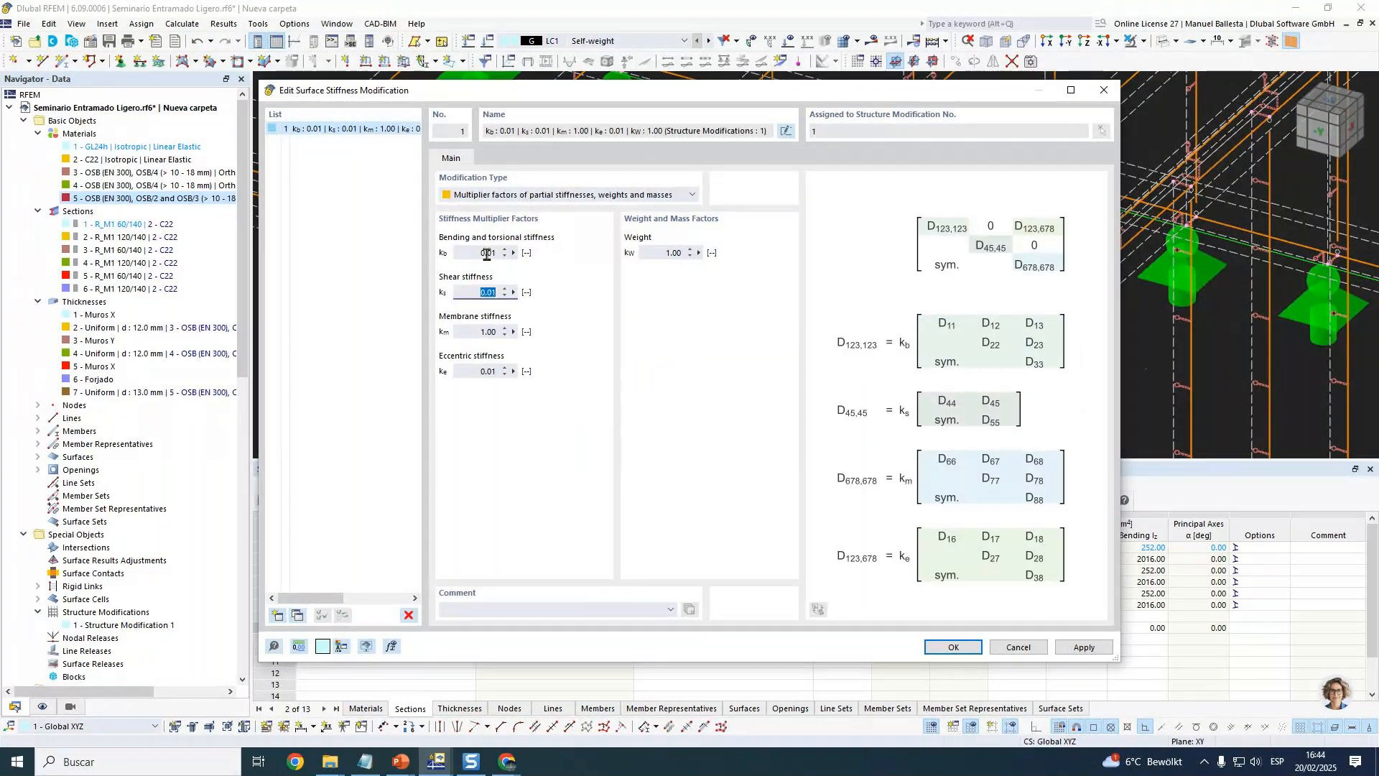
double_click(487, 253)
text(0.1)
key(Tab)
text(0.1)
double_click(486, 371)
text(0.1)
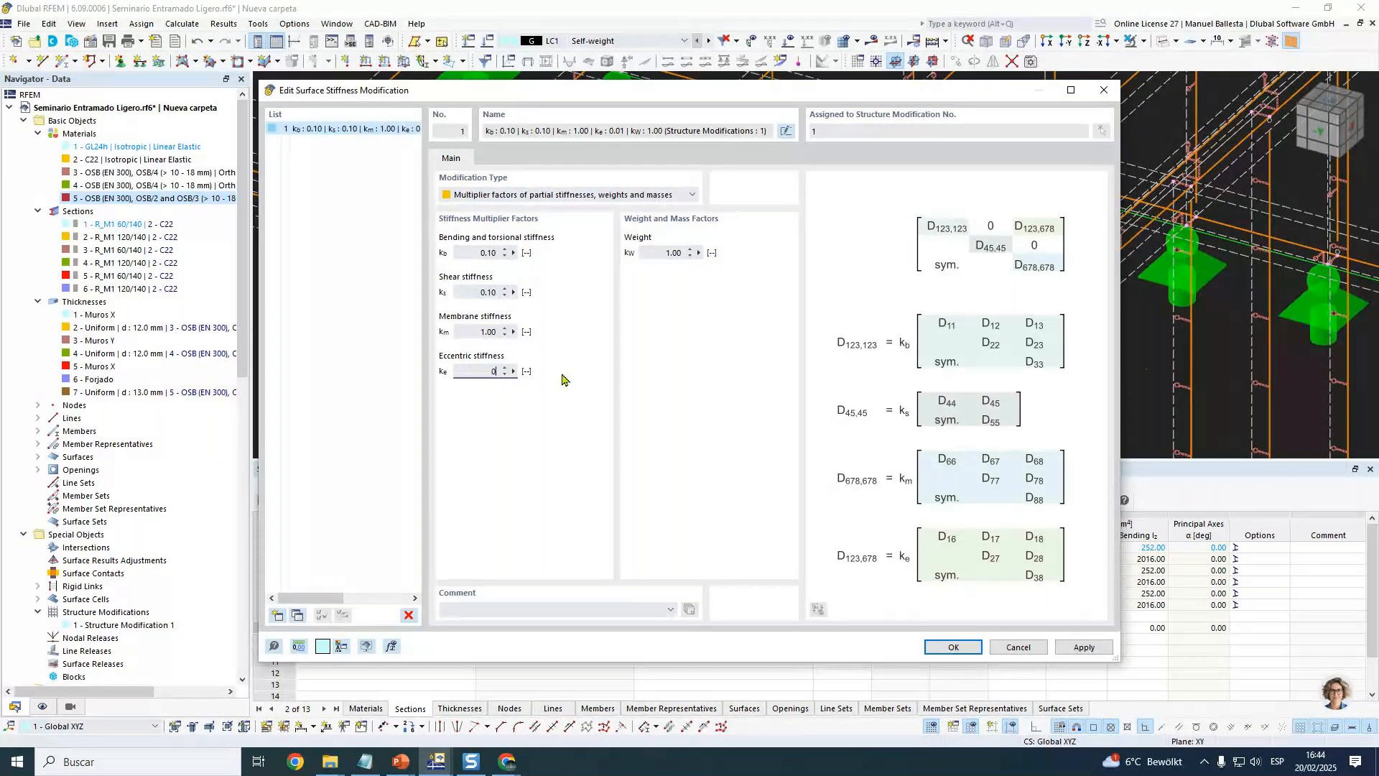
click(951, 648)
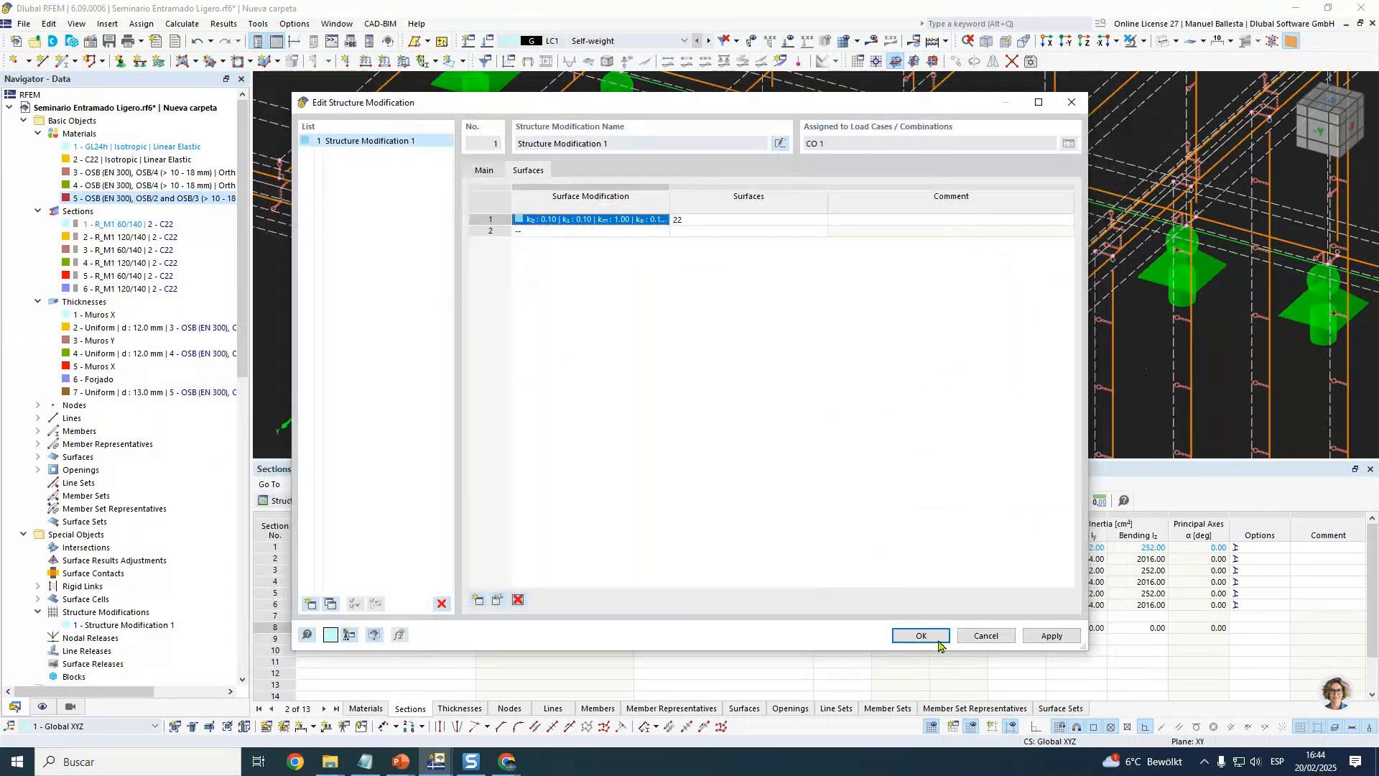
click(925, 636)
click(814, 441)
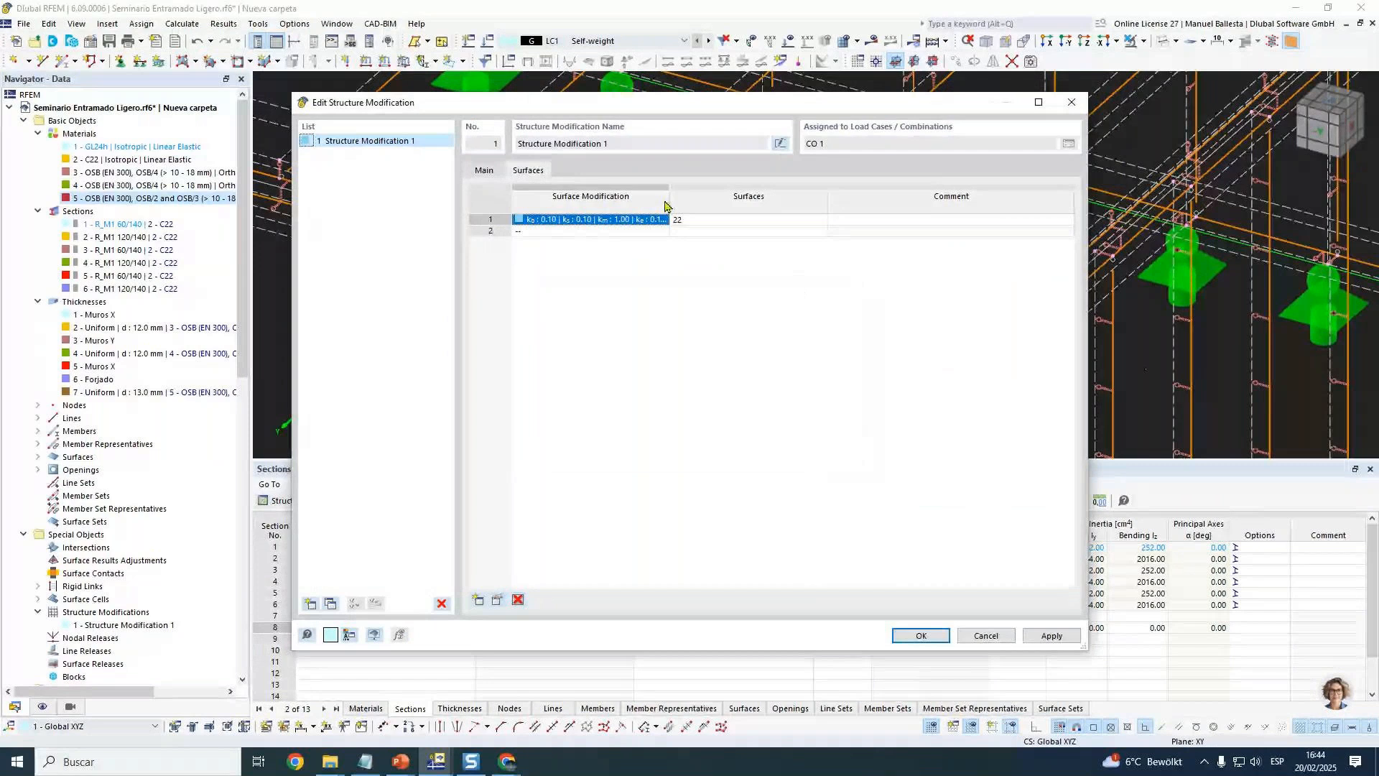
Try a total stiffness factor of 0 in a new surface stiffness modification, delete it, and return to surface stiffness modification 1.
click(667, 220)
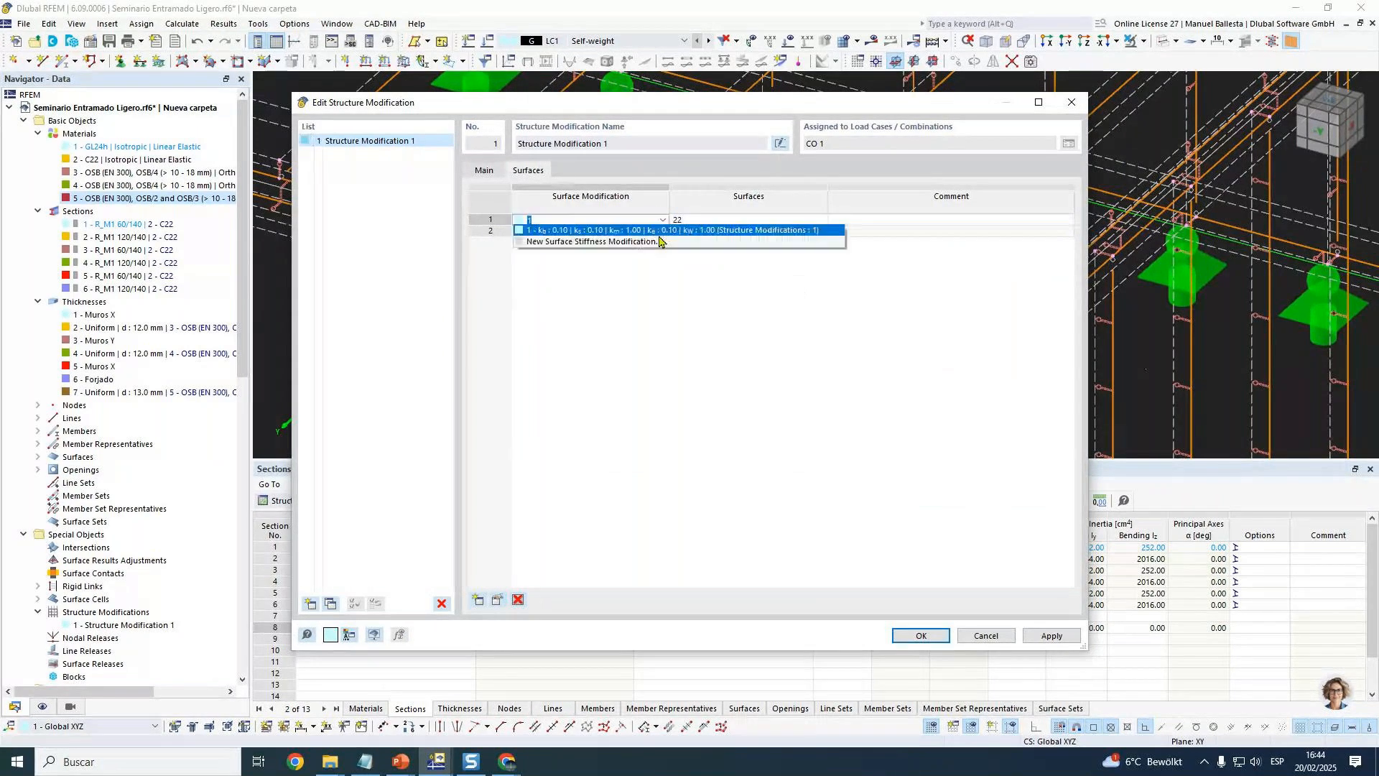
click(615, 242)
drag(478, 252, 738, 253)
text(0)
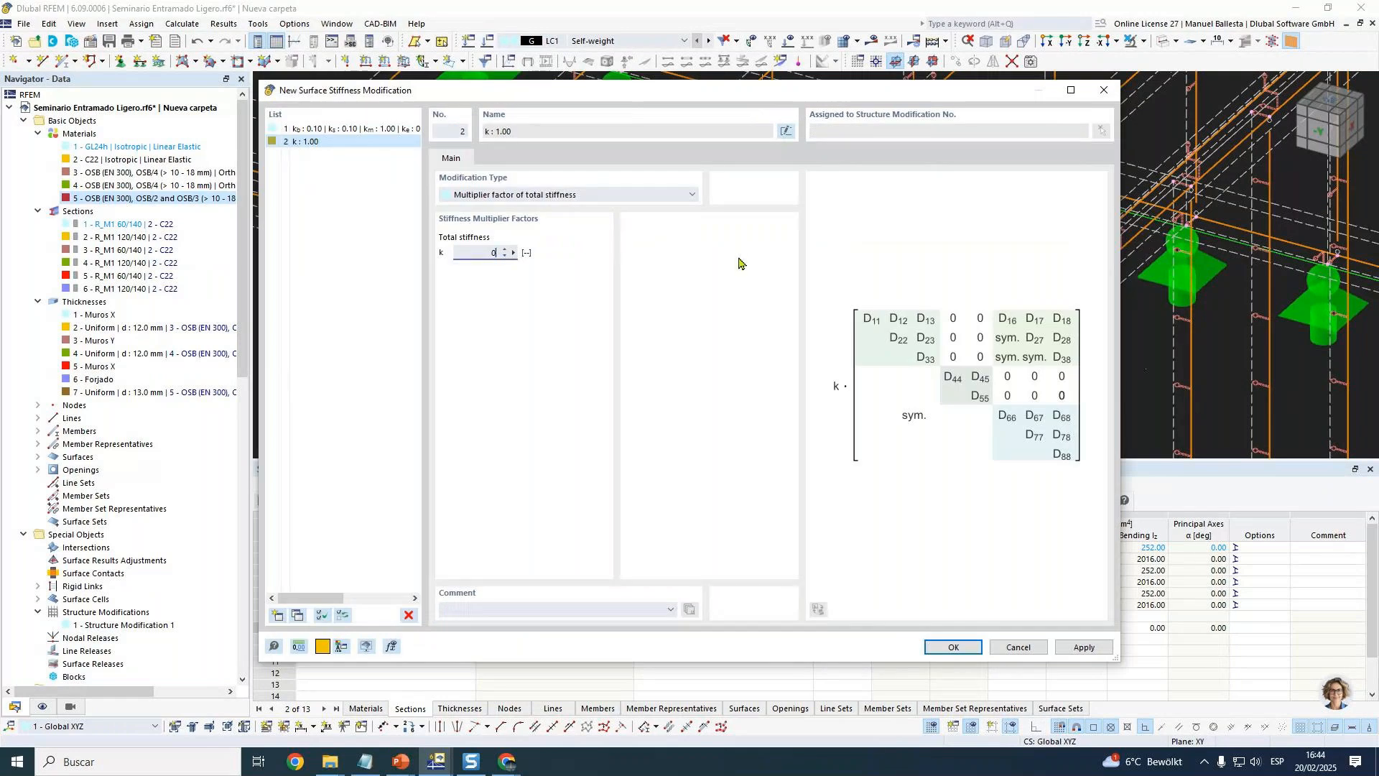
click(739, 257)
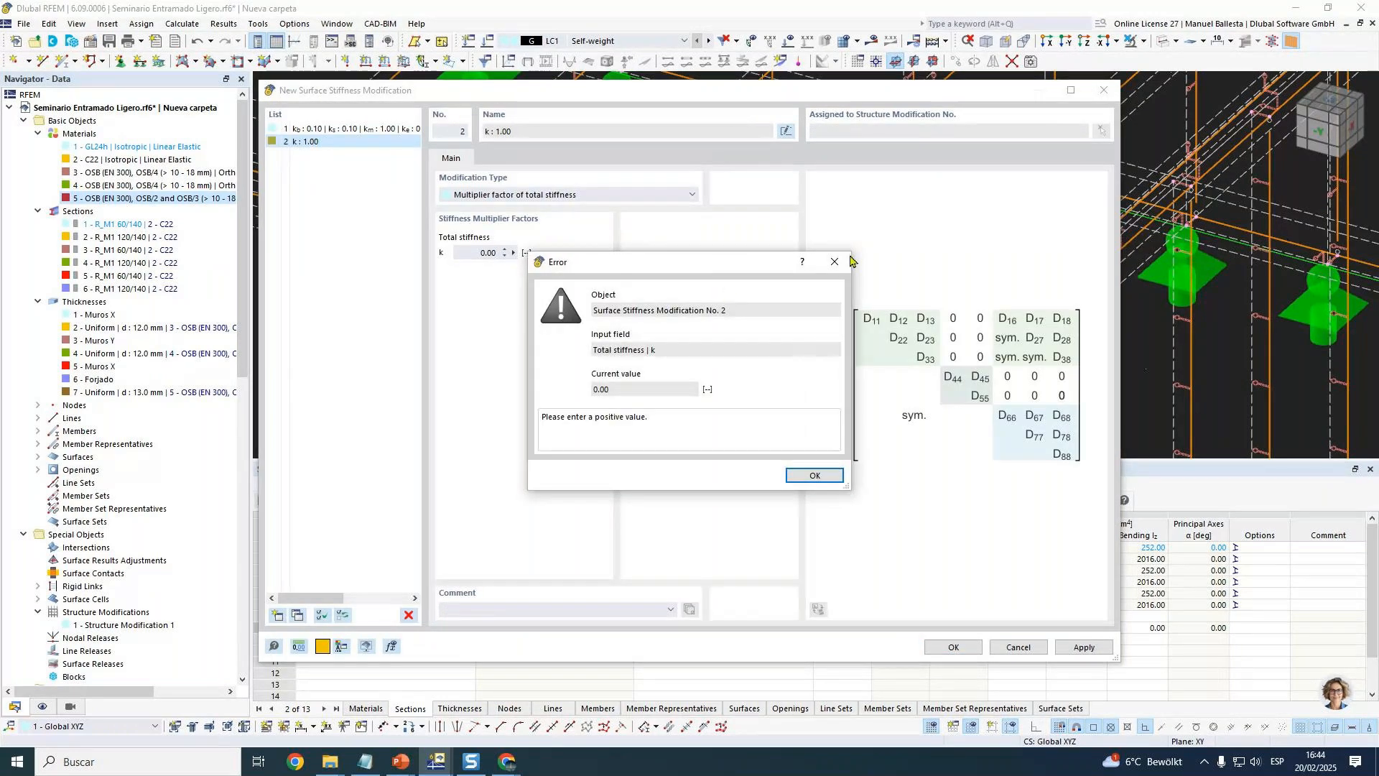
click(814, 475)
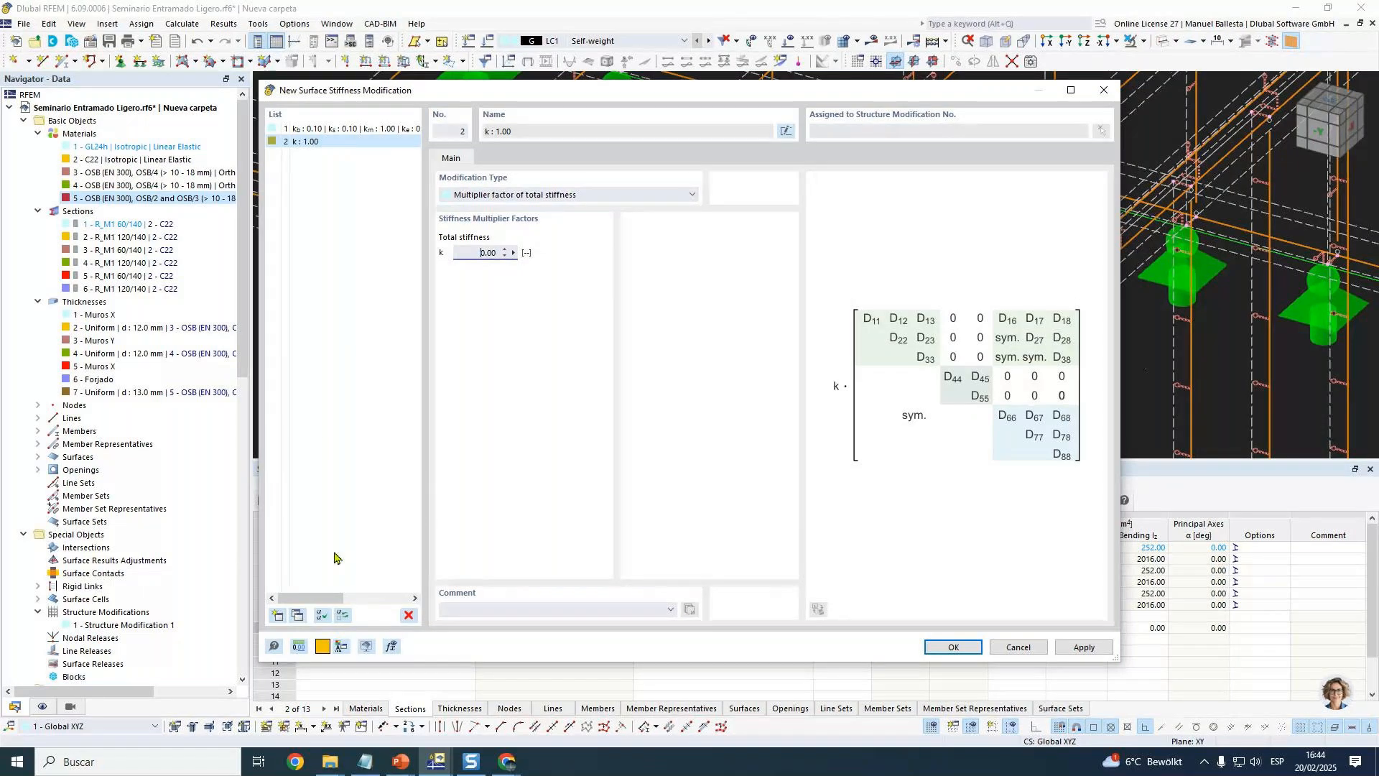
click(408, 615)
click(702, 434)
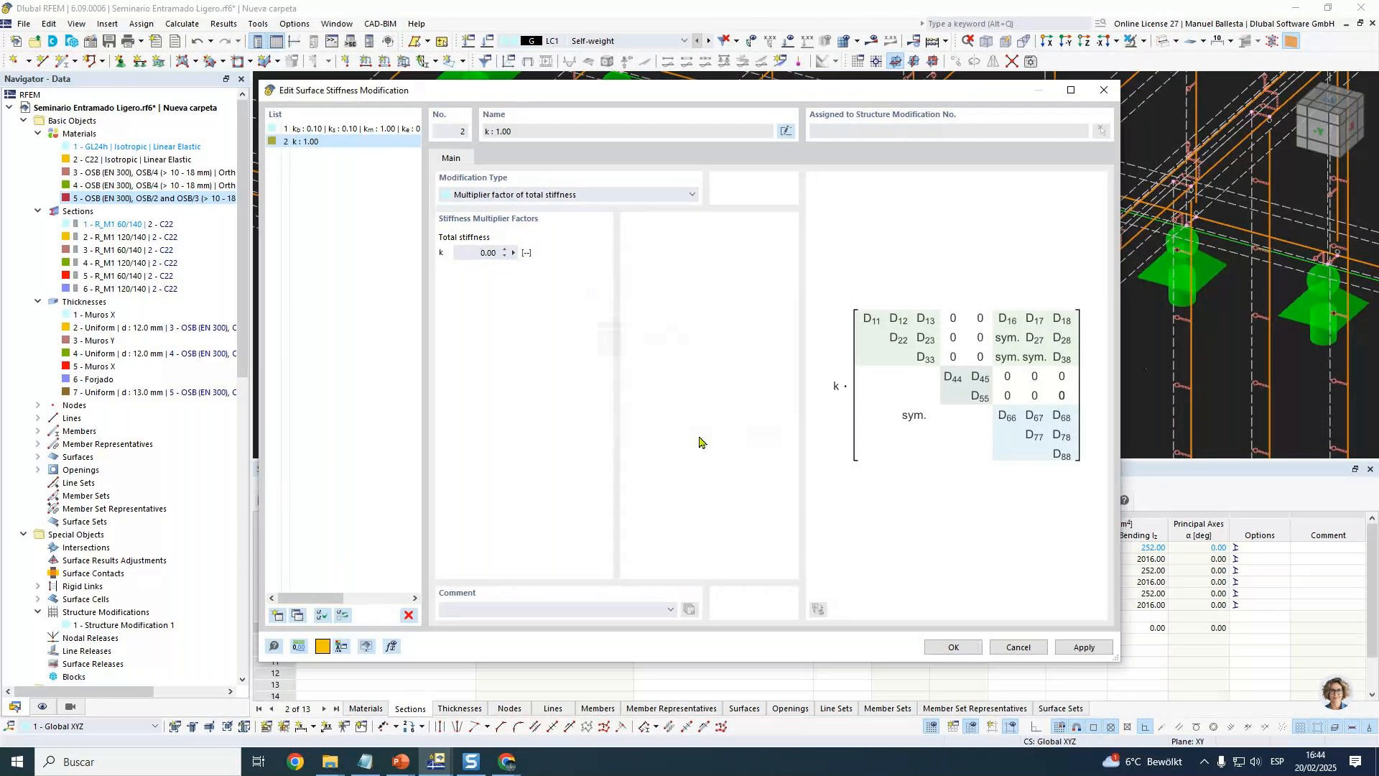
click(350, 131)
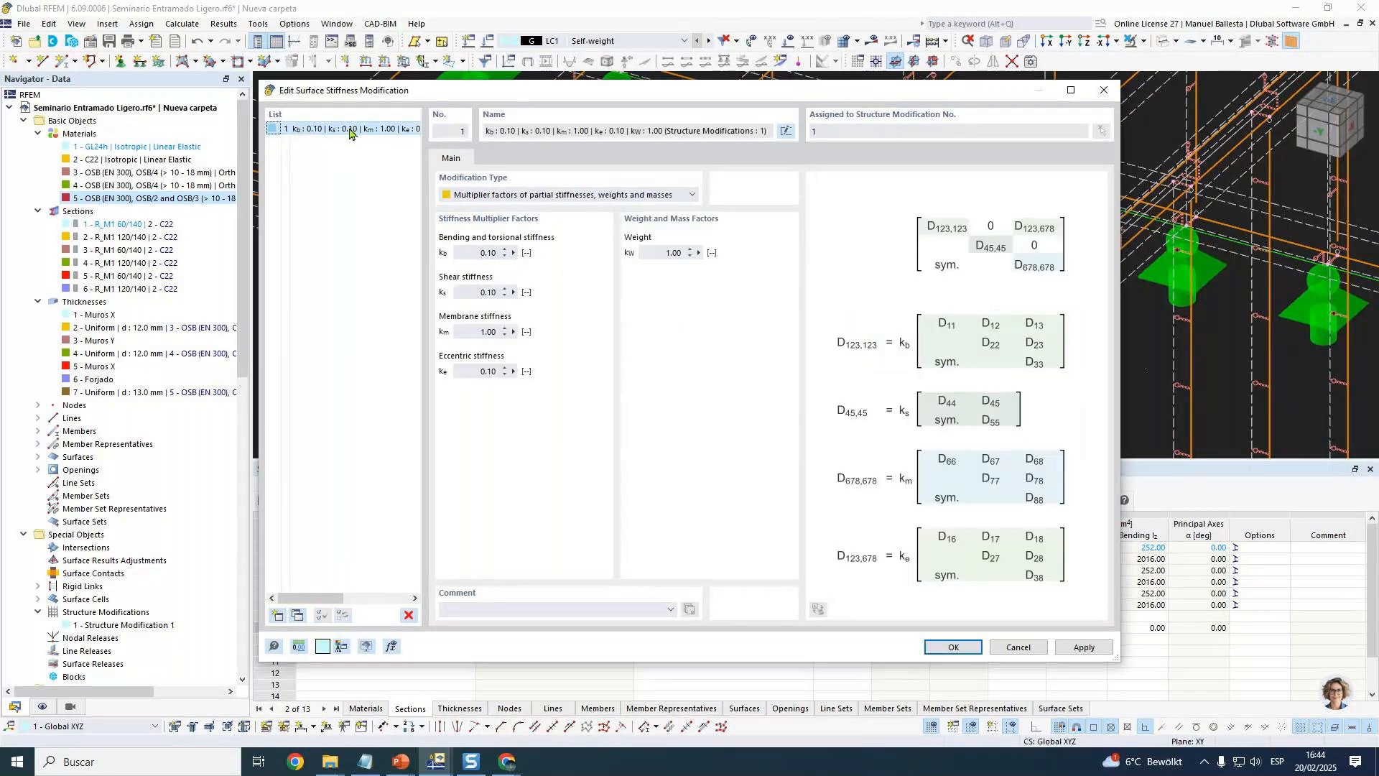
Set the bending and torsional, shear and eccentric stiffness factors to 1 and try to accept Structure Modification 1.
double_click(477, 253)
text(1)
double_click(471, 293)
text(1)
double_click(477, 371)
text(1)
click(949, 647)
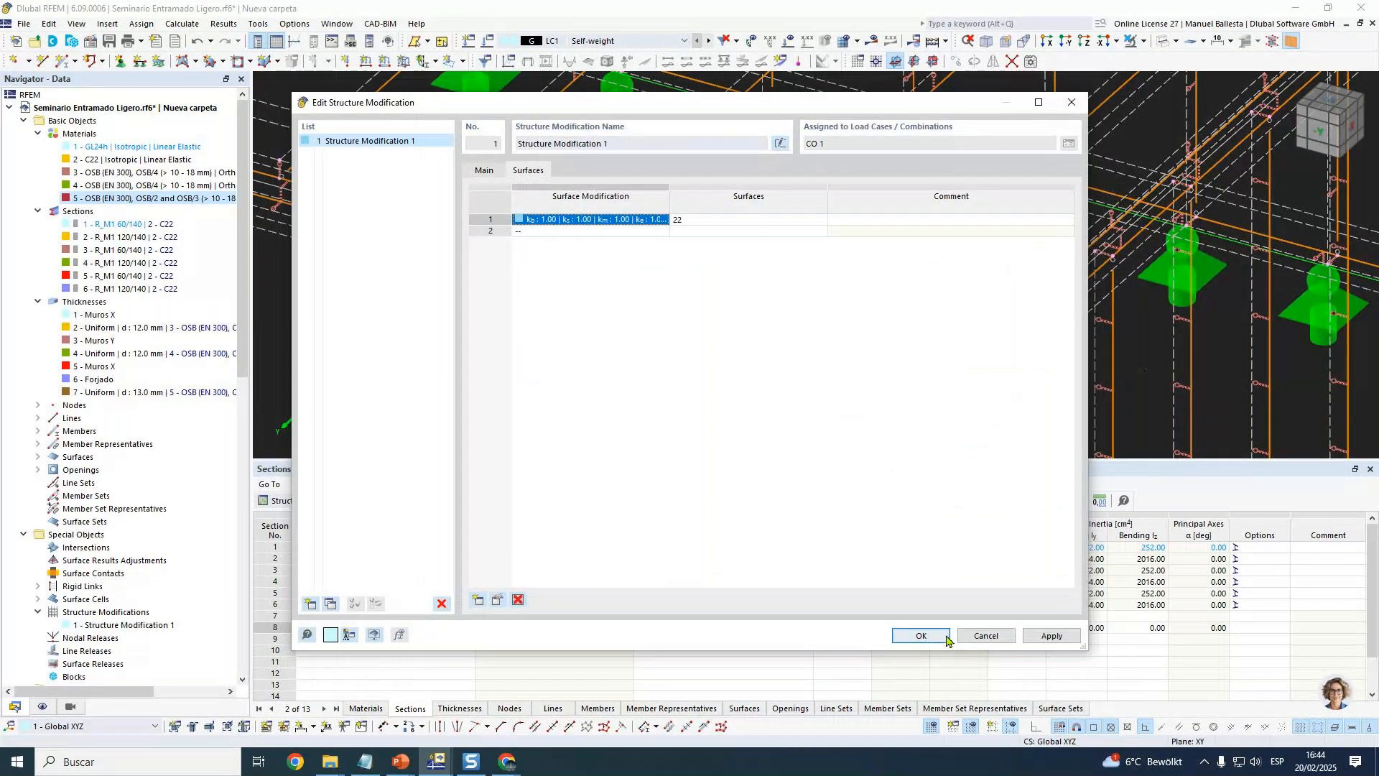
click(947, 641)
click(807, 445)
Reassign the surface modification from floor surface 22 to wall surface 2 and accept the structure modification.
click(704, 219)
click(533, 222)
click(798, 219)
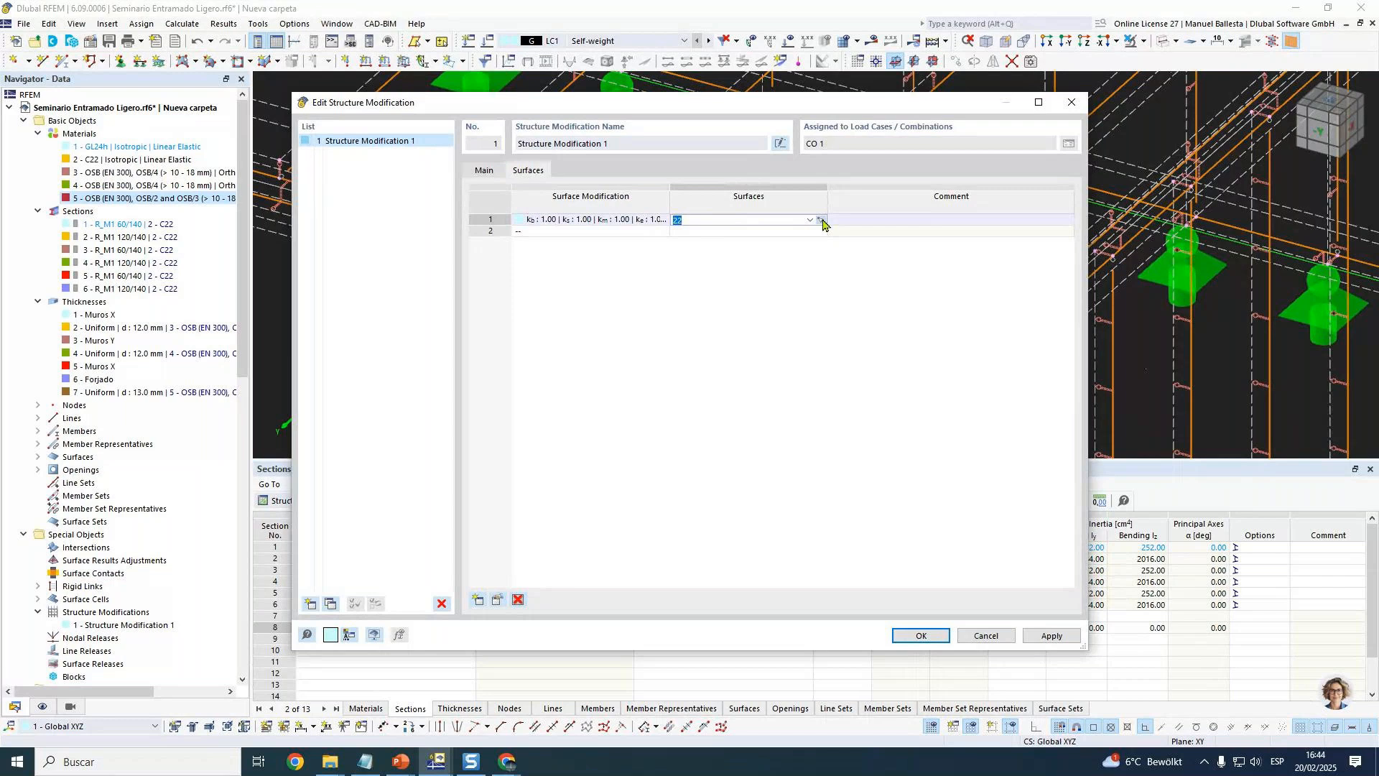
click(821, 220)
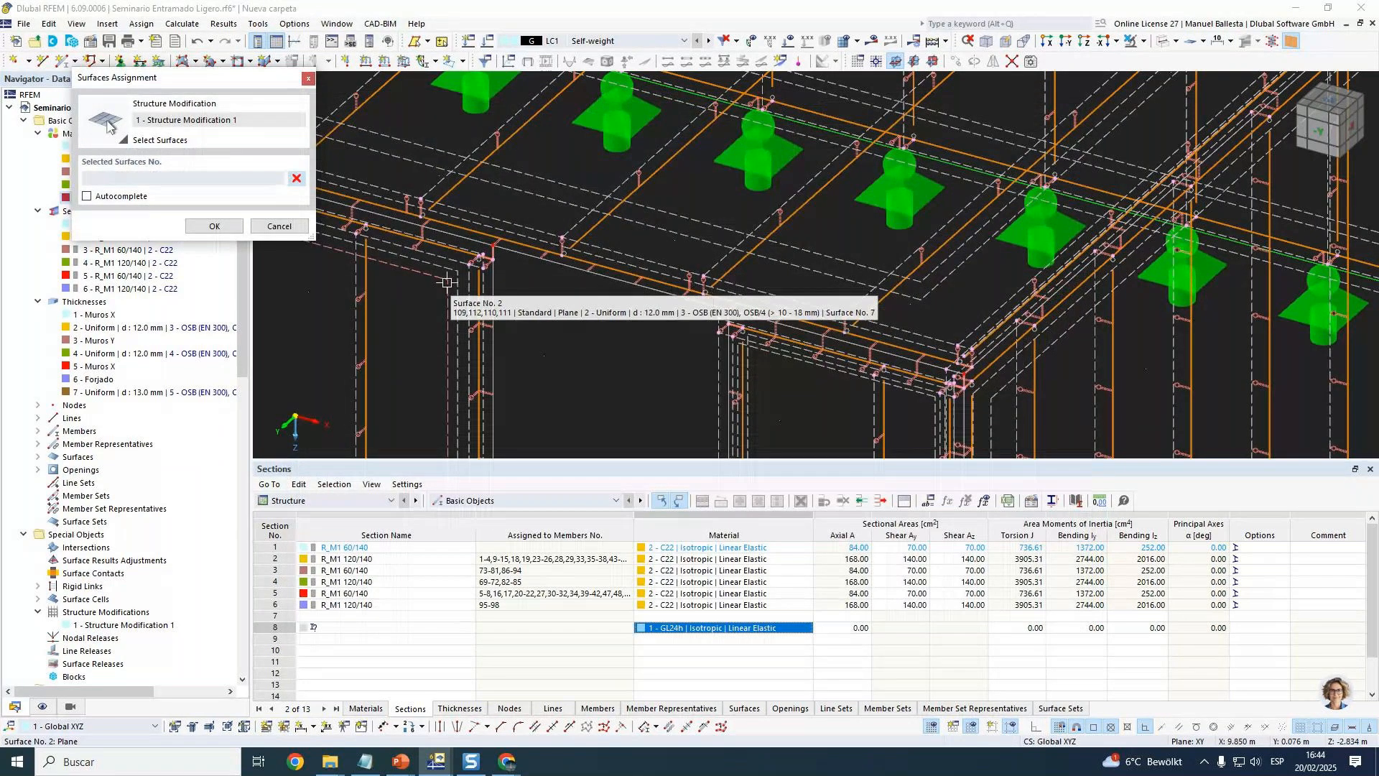
click(447, 283)
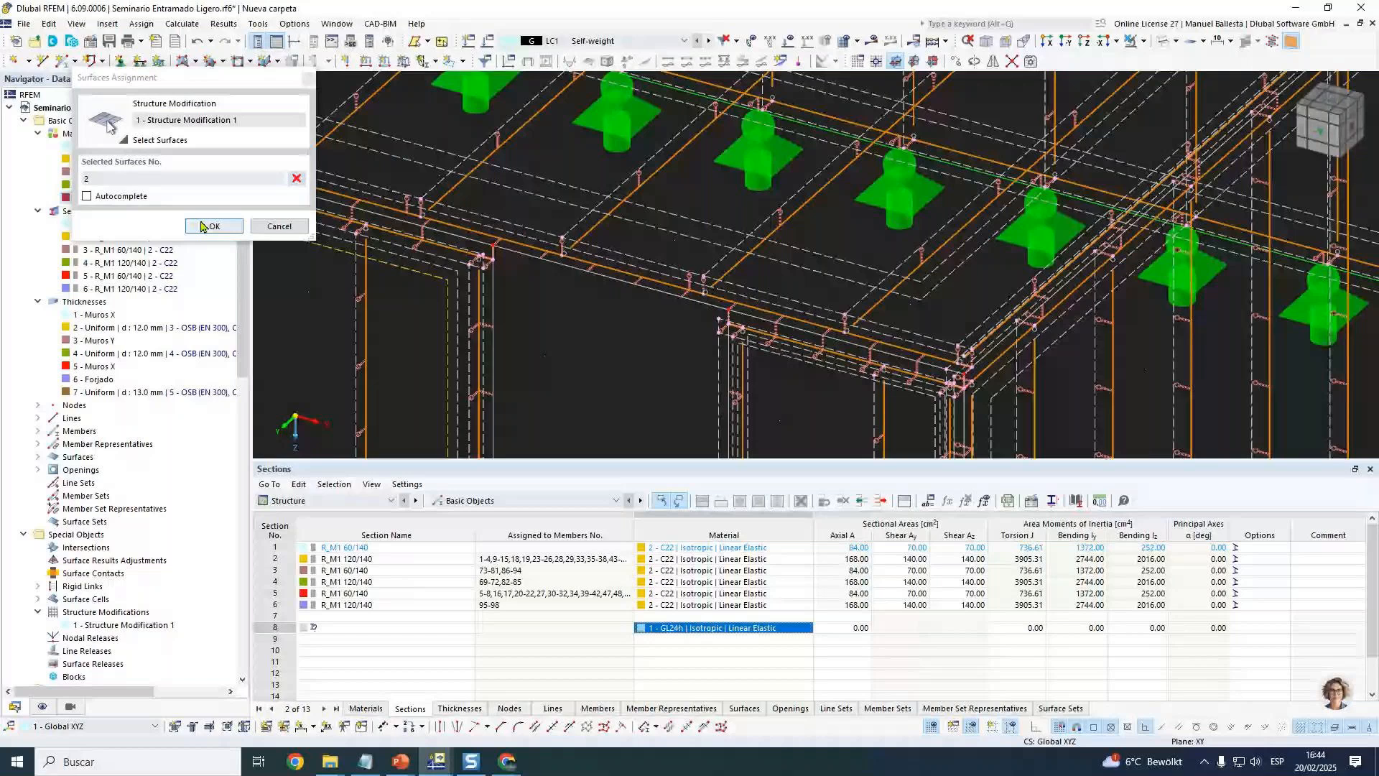
click(209, 226)
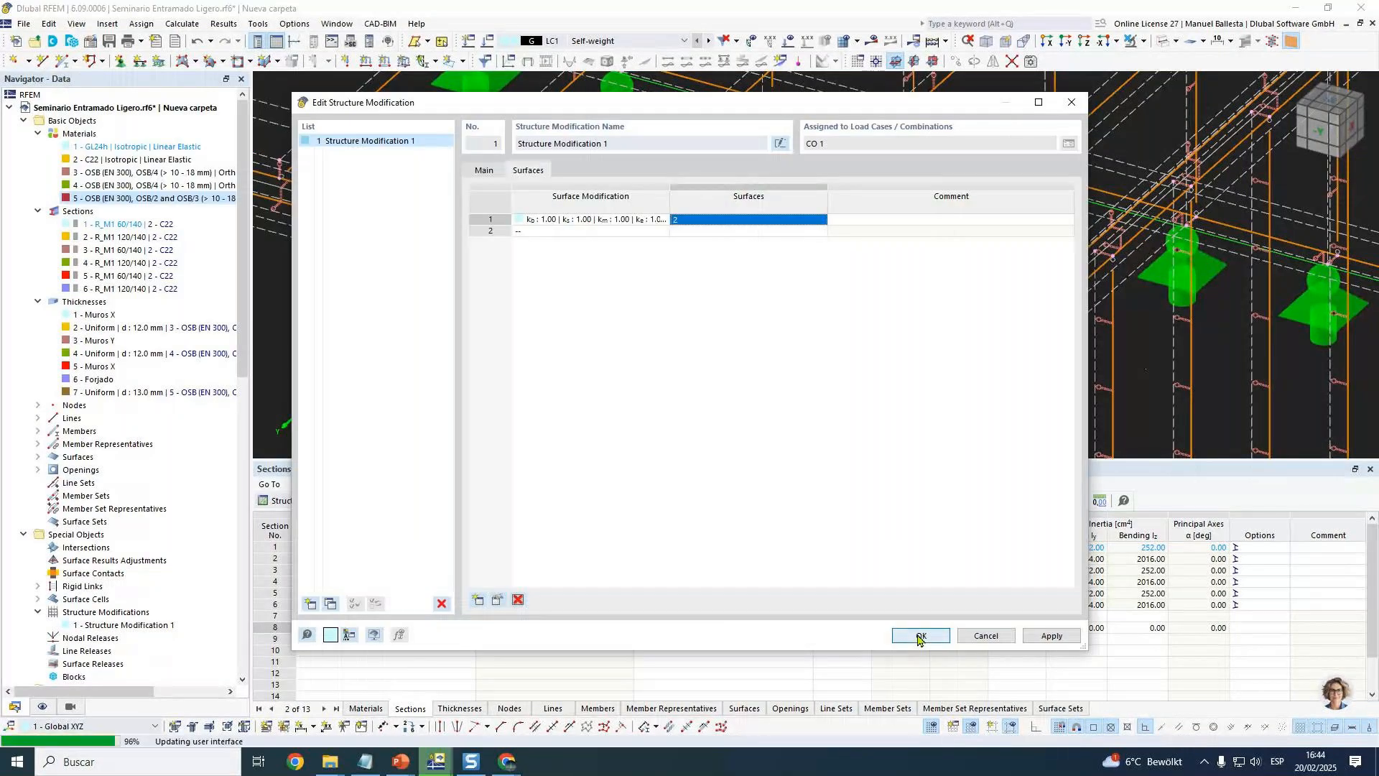
click(920, 636)
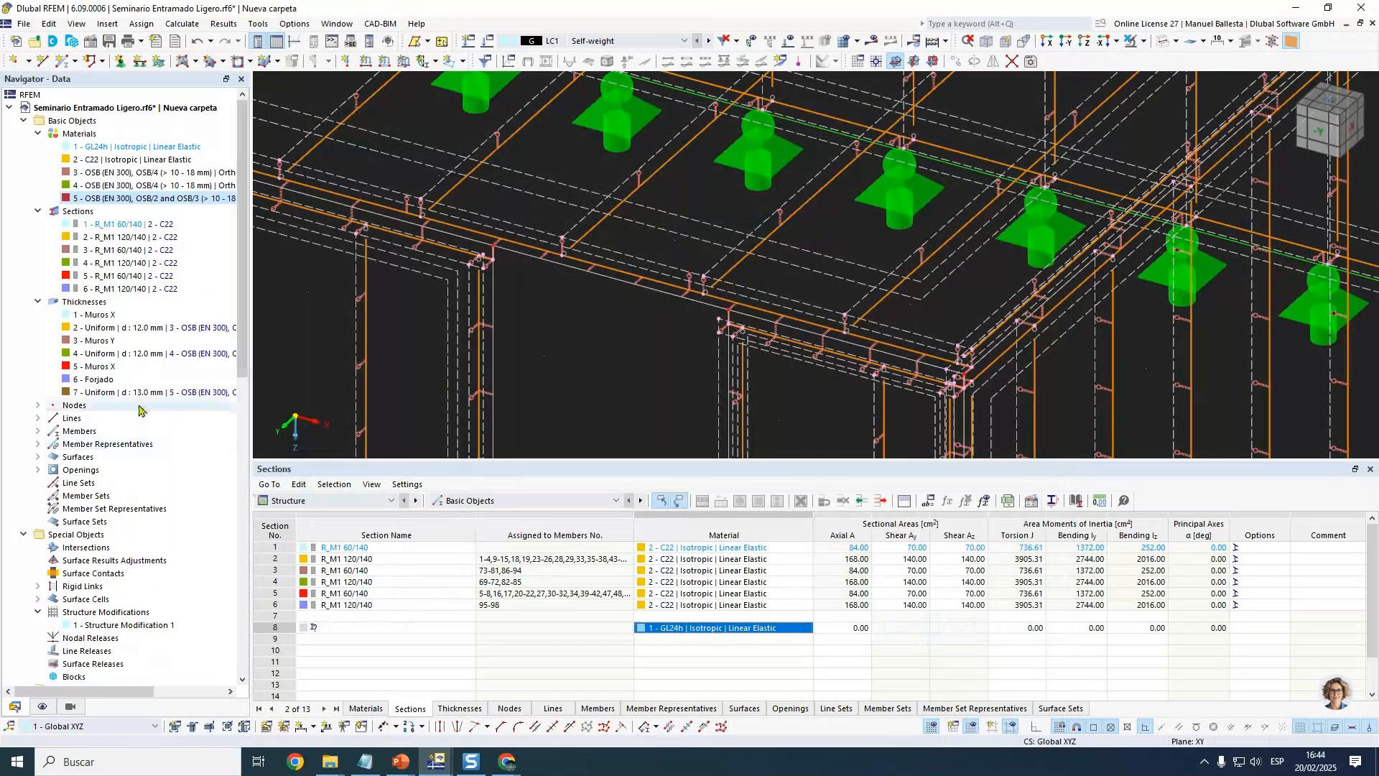
Reopen the surface modification of Structure Modification 1 and delete the newly added total-stiffness entry, number 2.
scroll(837, 294, down, 6)
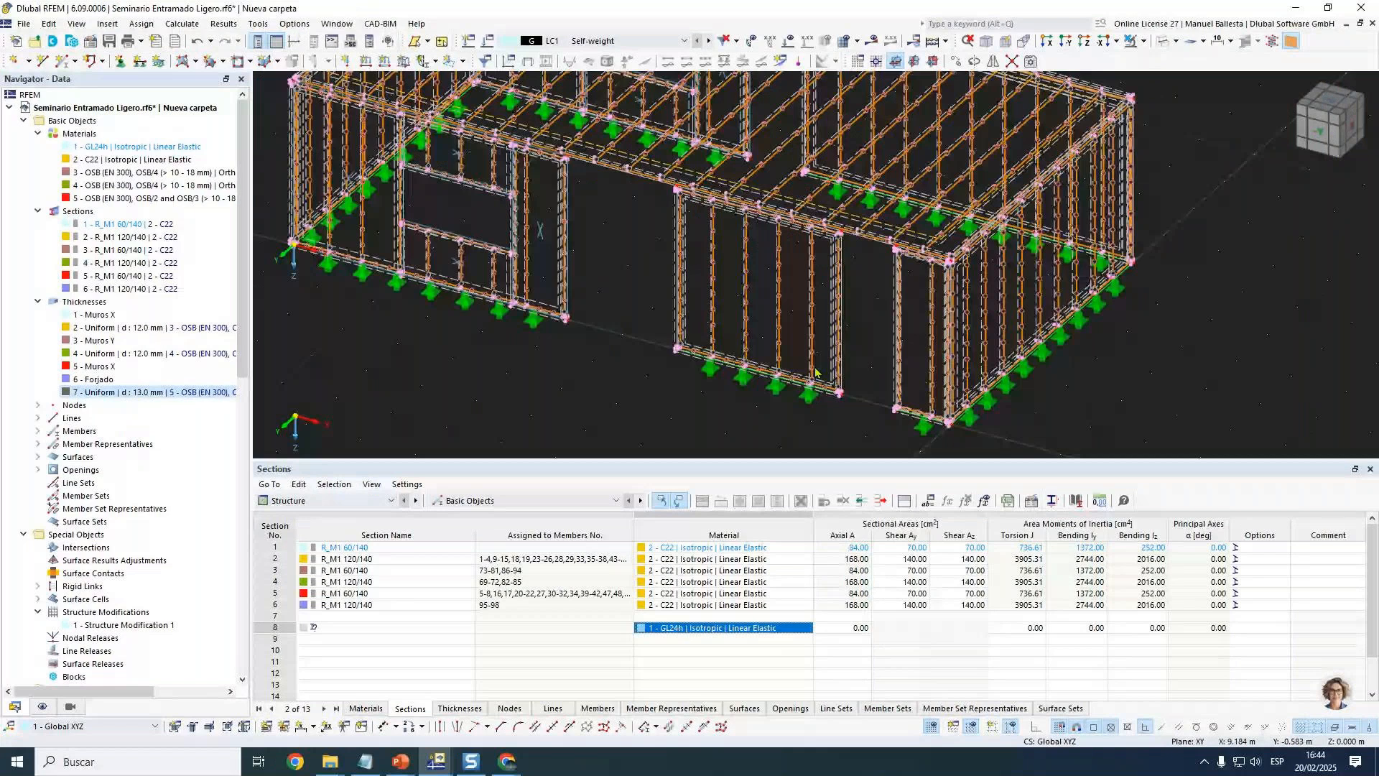
double_click(123, 625)
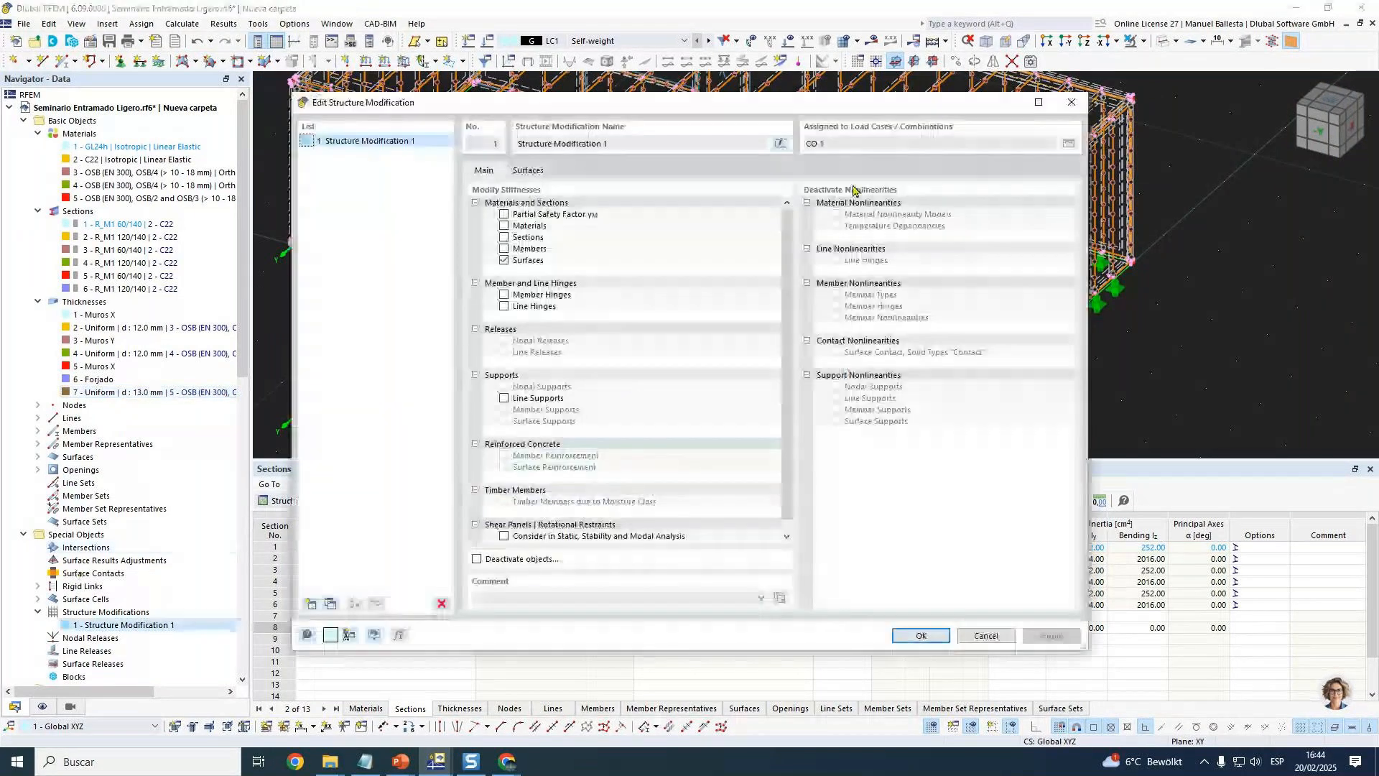
click(531, 174)
click(624, 220)
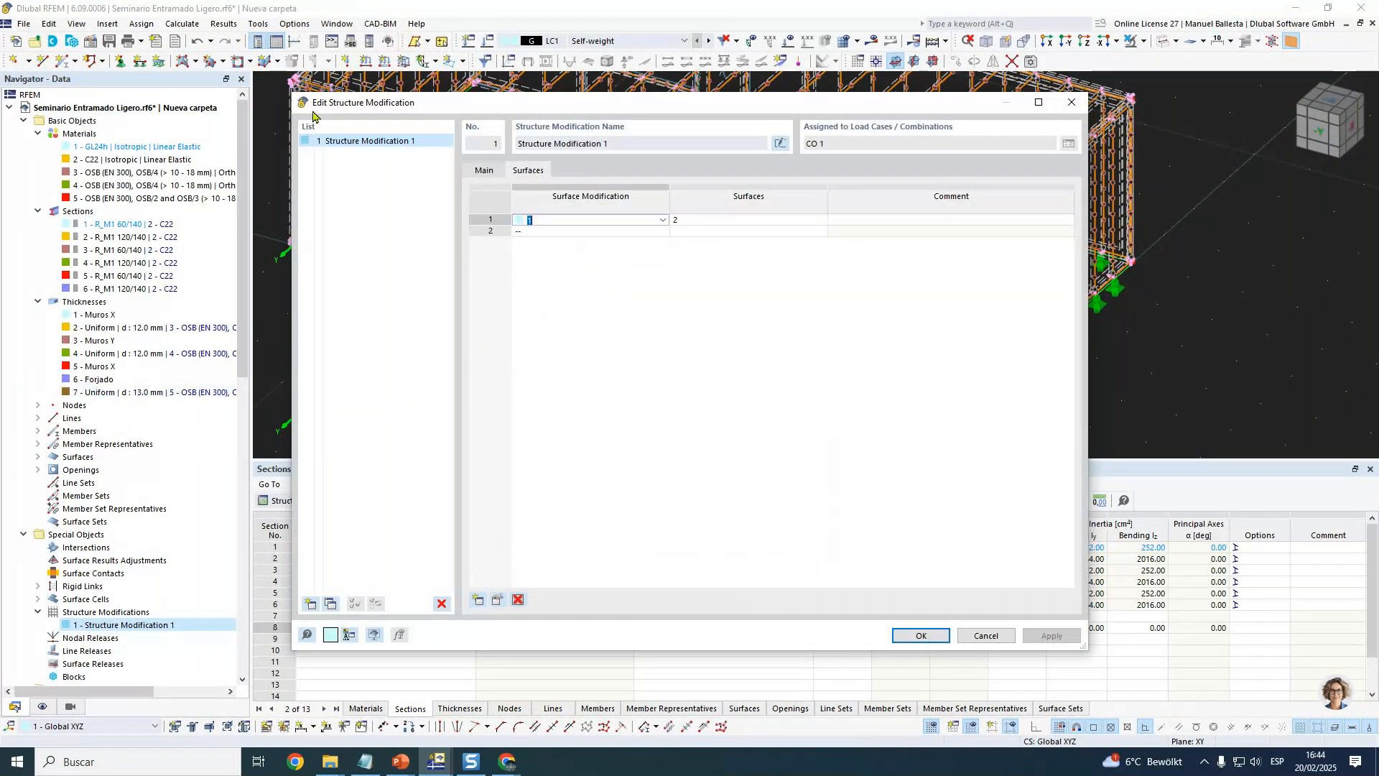
click(663, 222)
click(645, 240)
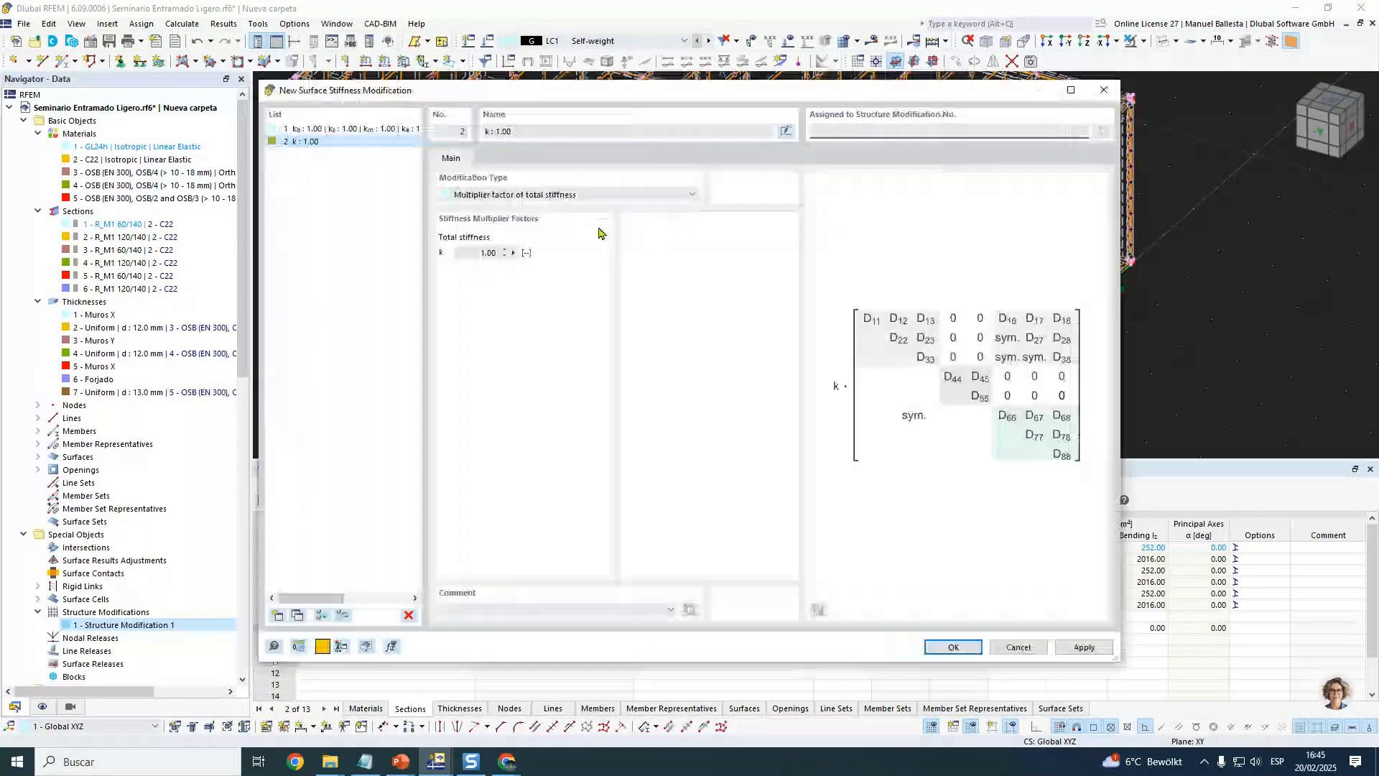
click(408, 615)
click(703, 428)
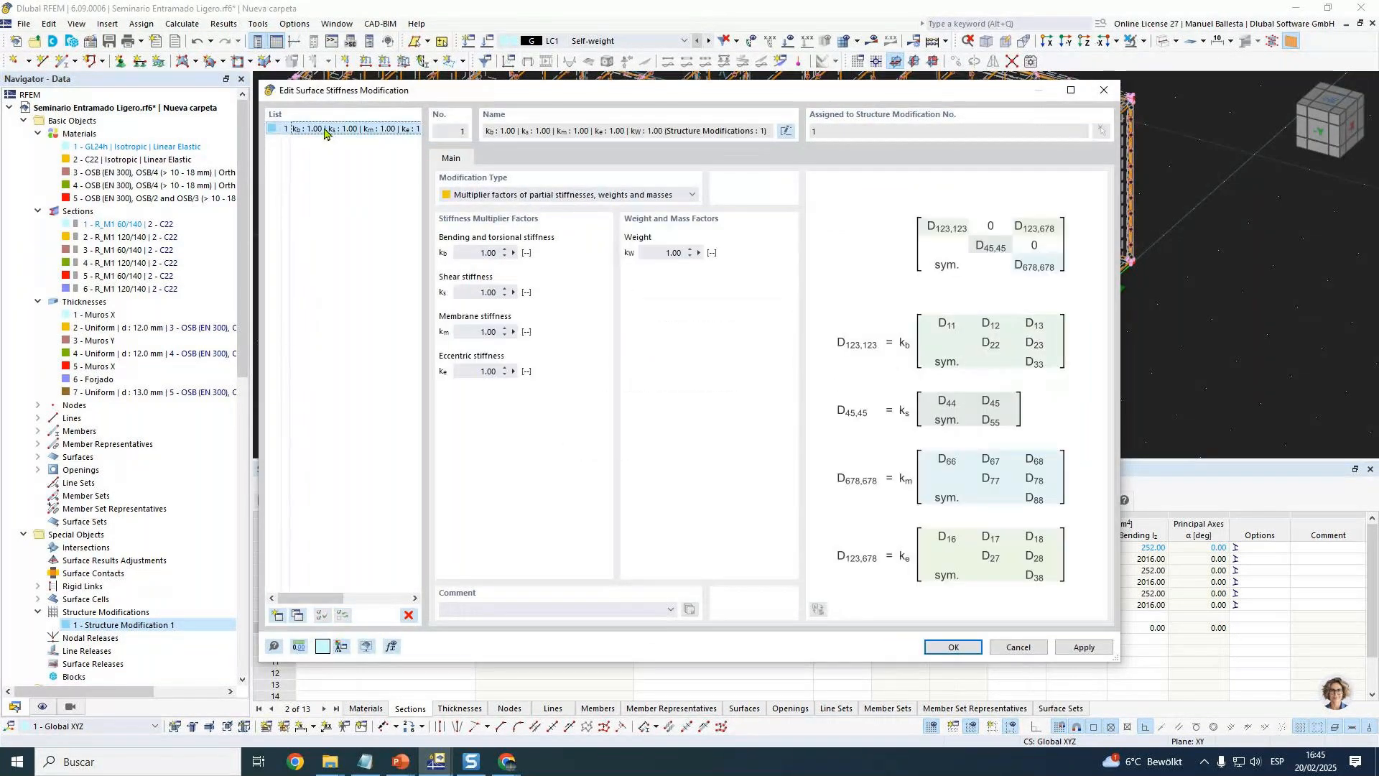
Set the bending and torsional stiffness factor and the shear stiffness factor to 0.01 in surface stiffness modification 1.
double_click(473, 252)
text(0.01)
double_click(487, 291)
text(0.01)
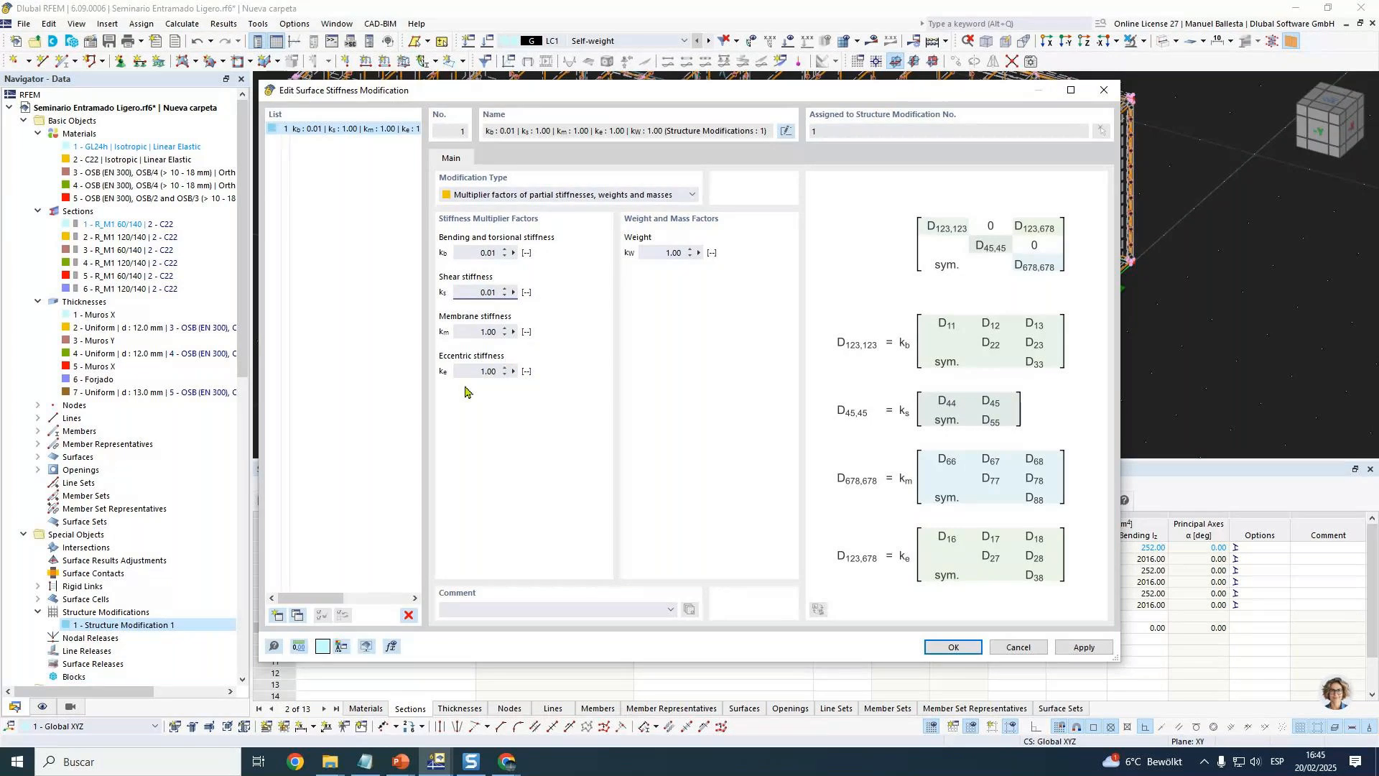
click(956, 647)
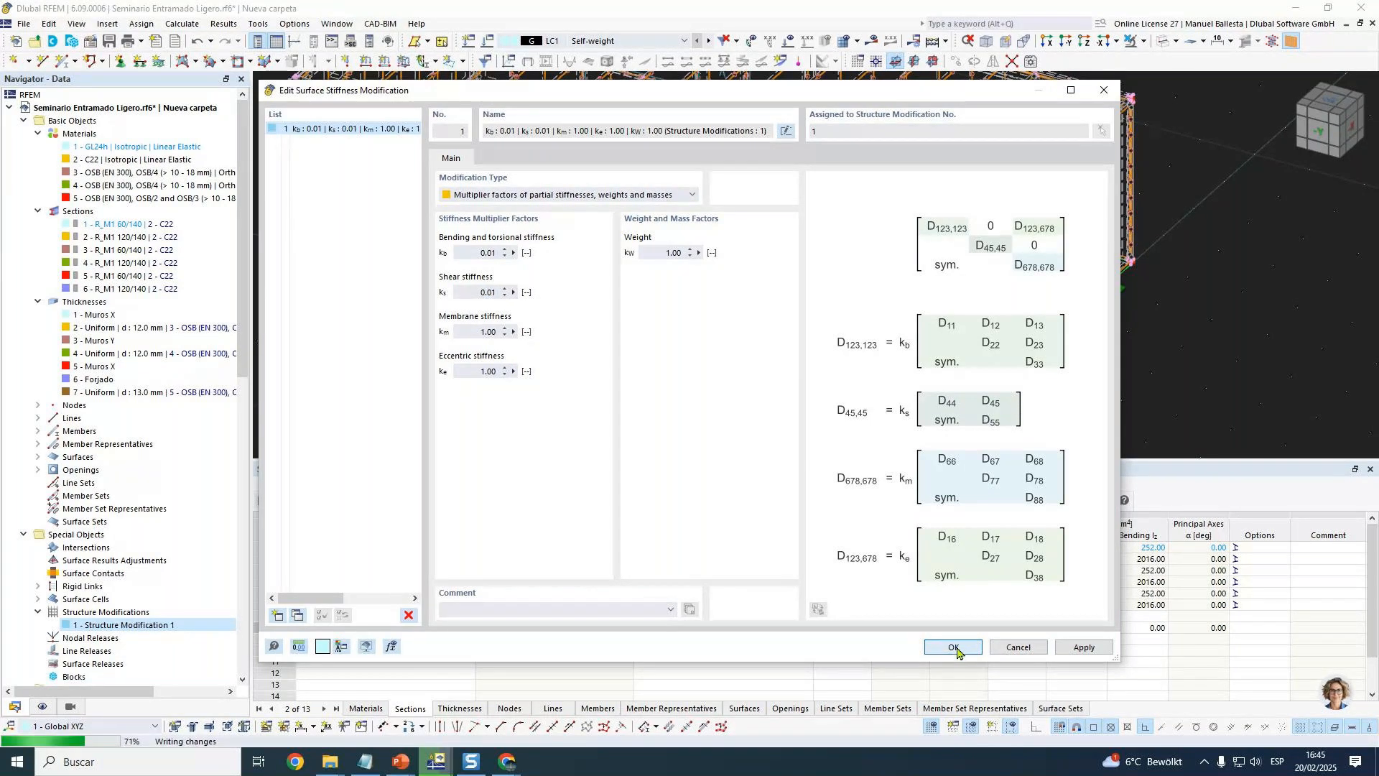
Assign the surface modification to all surfaces of OSB/4 materials 3 and 4 (2-6,9,11,13-16,18,20) and accept the structure modification.
click(785, 220)
click(821, 220)
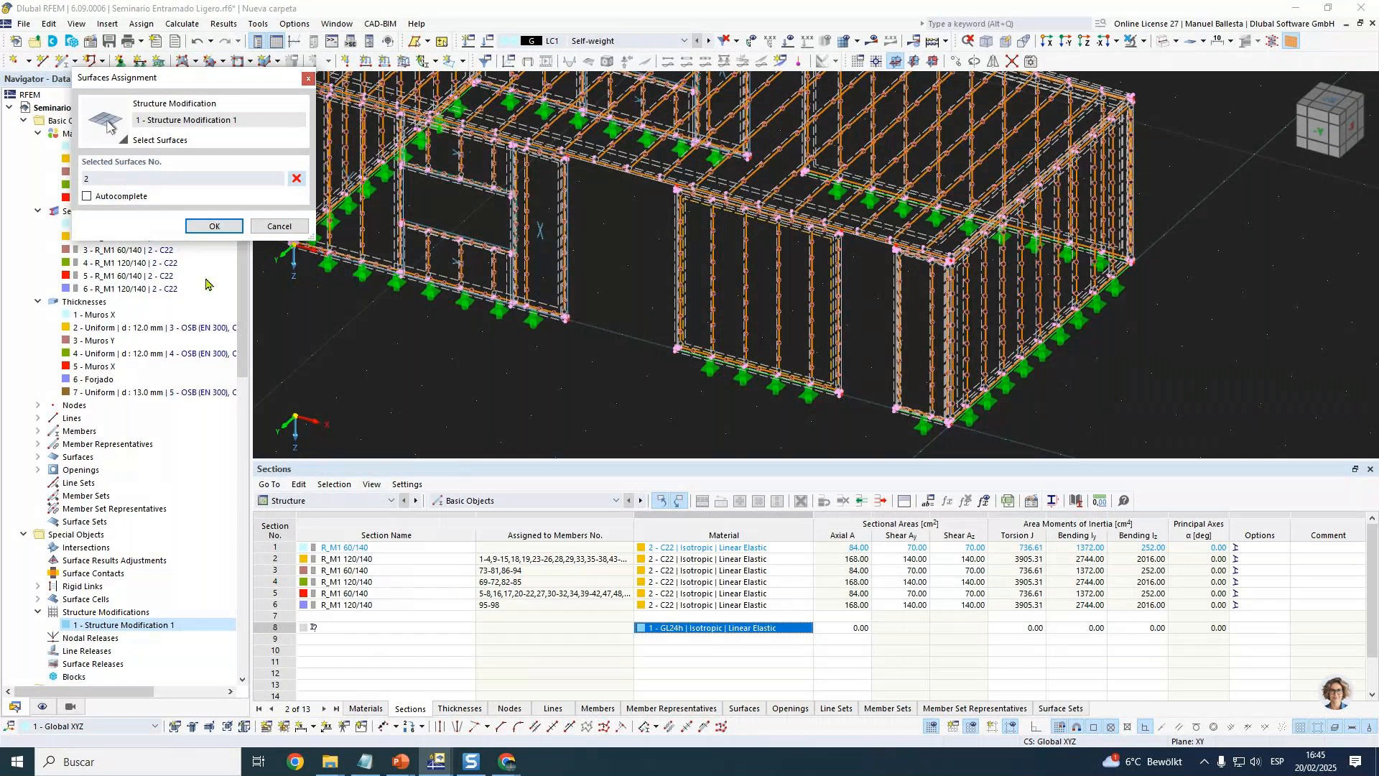
drag(177, 79, 221, 403)
click(154, 185)
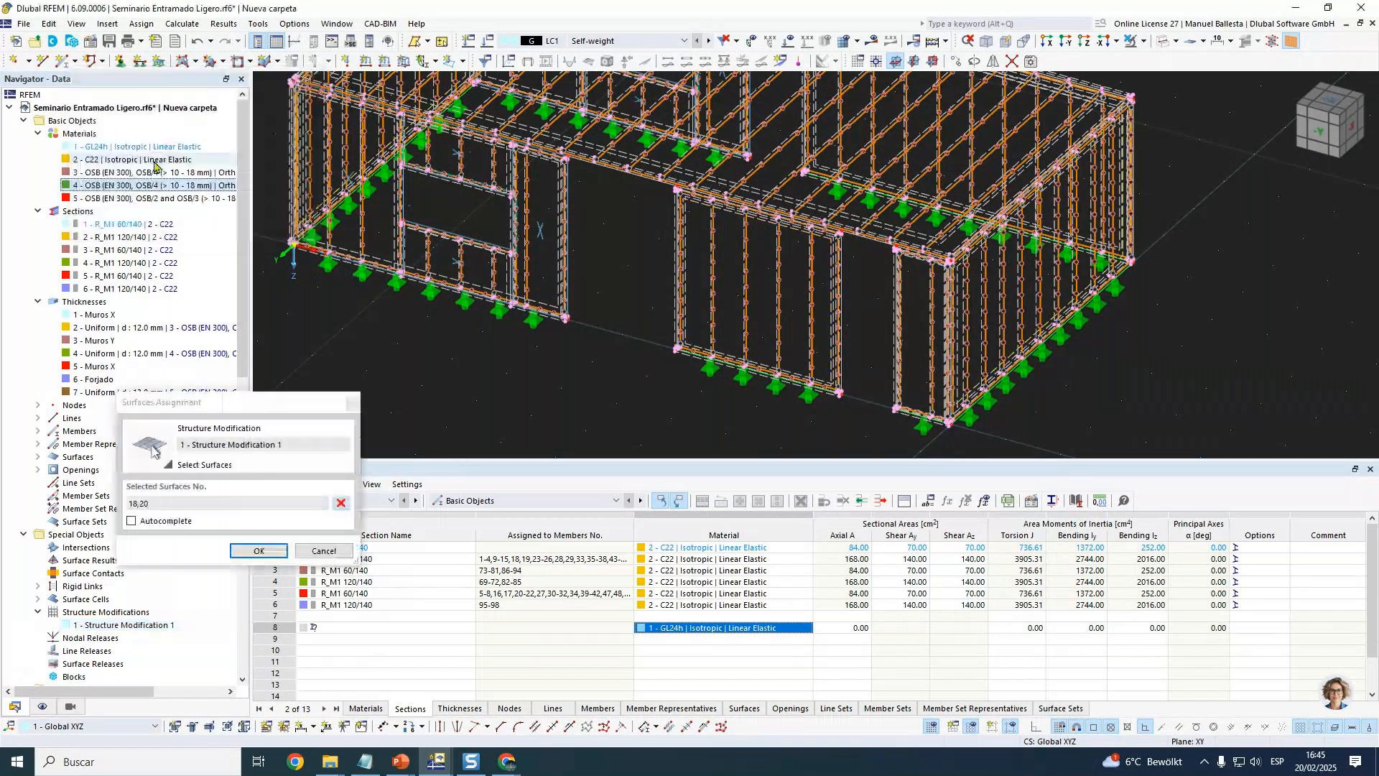
ctrl+click(145, 173)
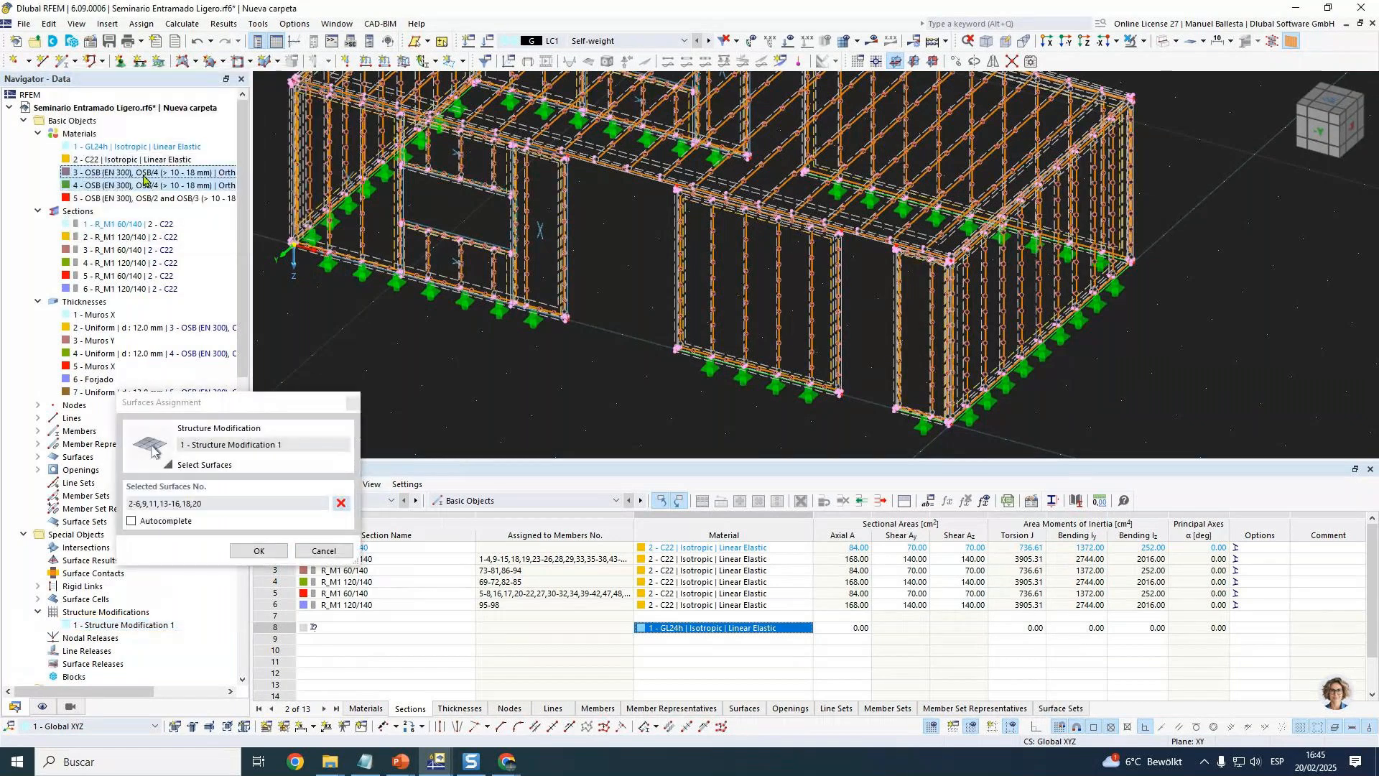
click(1143, 41)
click(1185, 54)
drag(1134, 405, 676, 129)
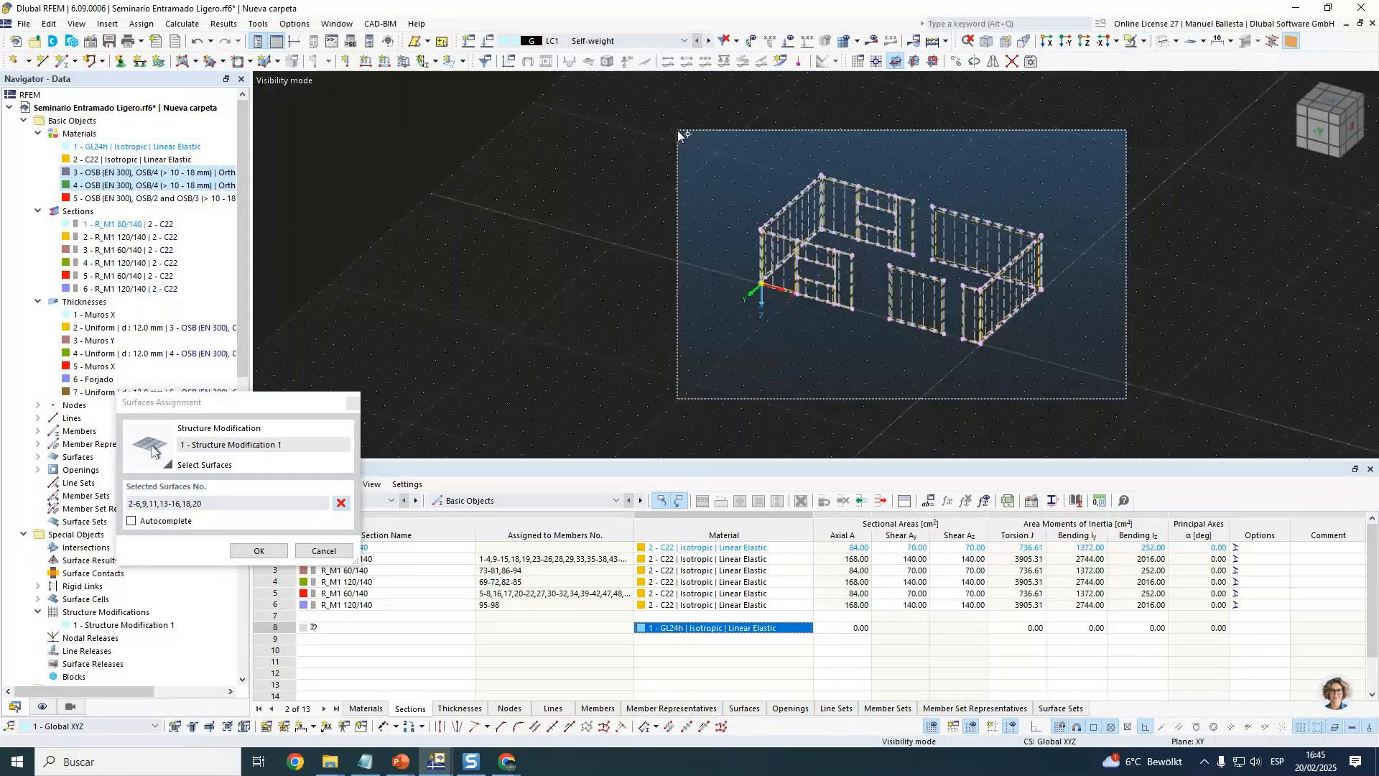
click(258, 550)
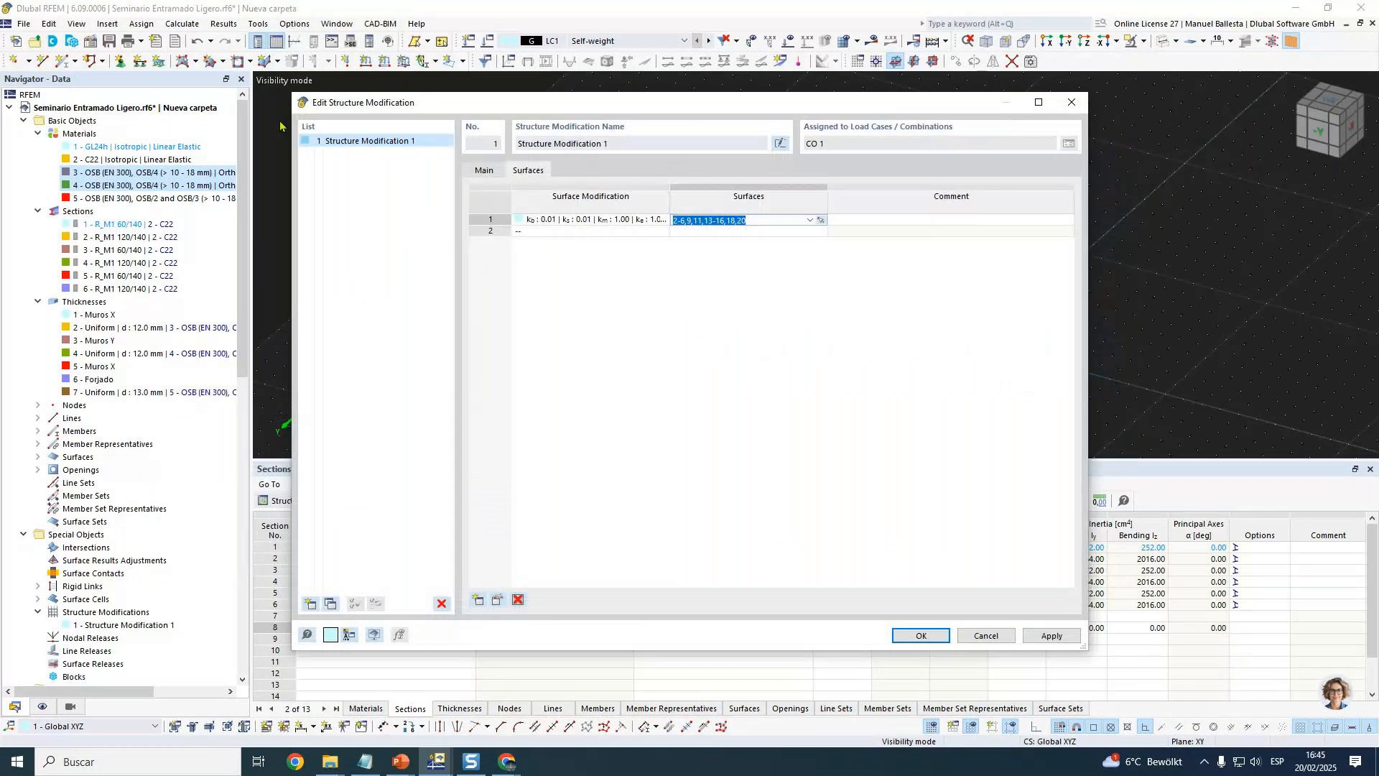
click(933, 636)
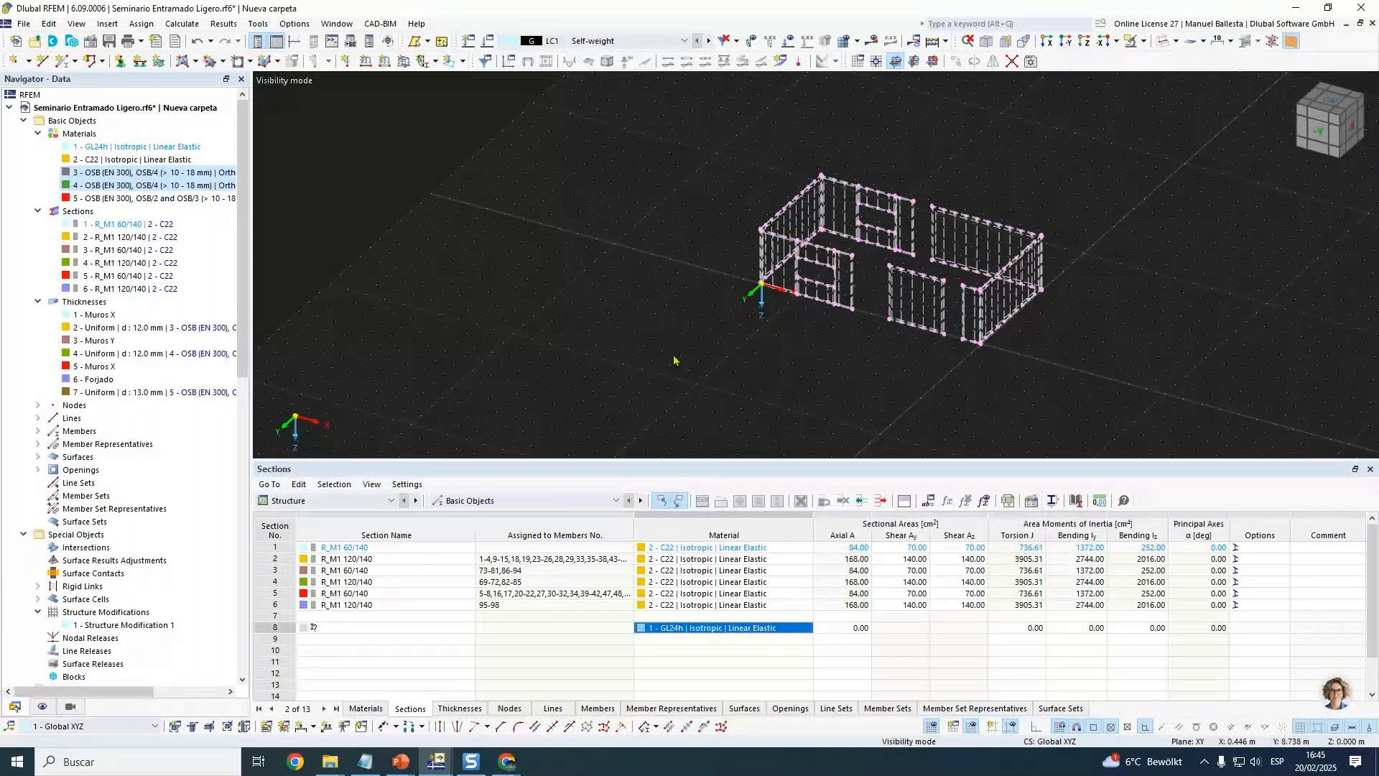
Cancel the visibility mode and enable Structure Modification 1 for load case LC1 Self-weight.
key(Escape)
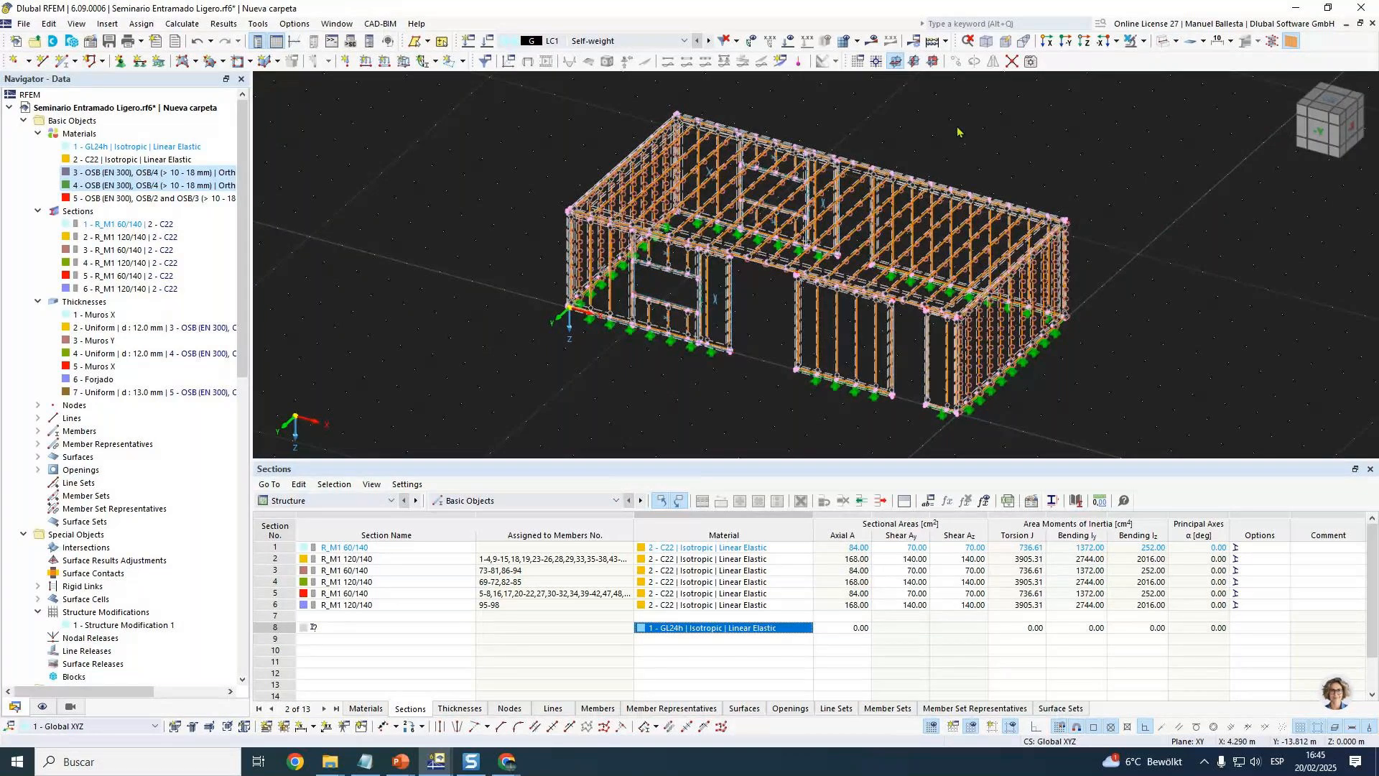
scroll(120, 514, down, 5)
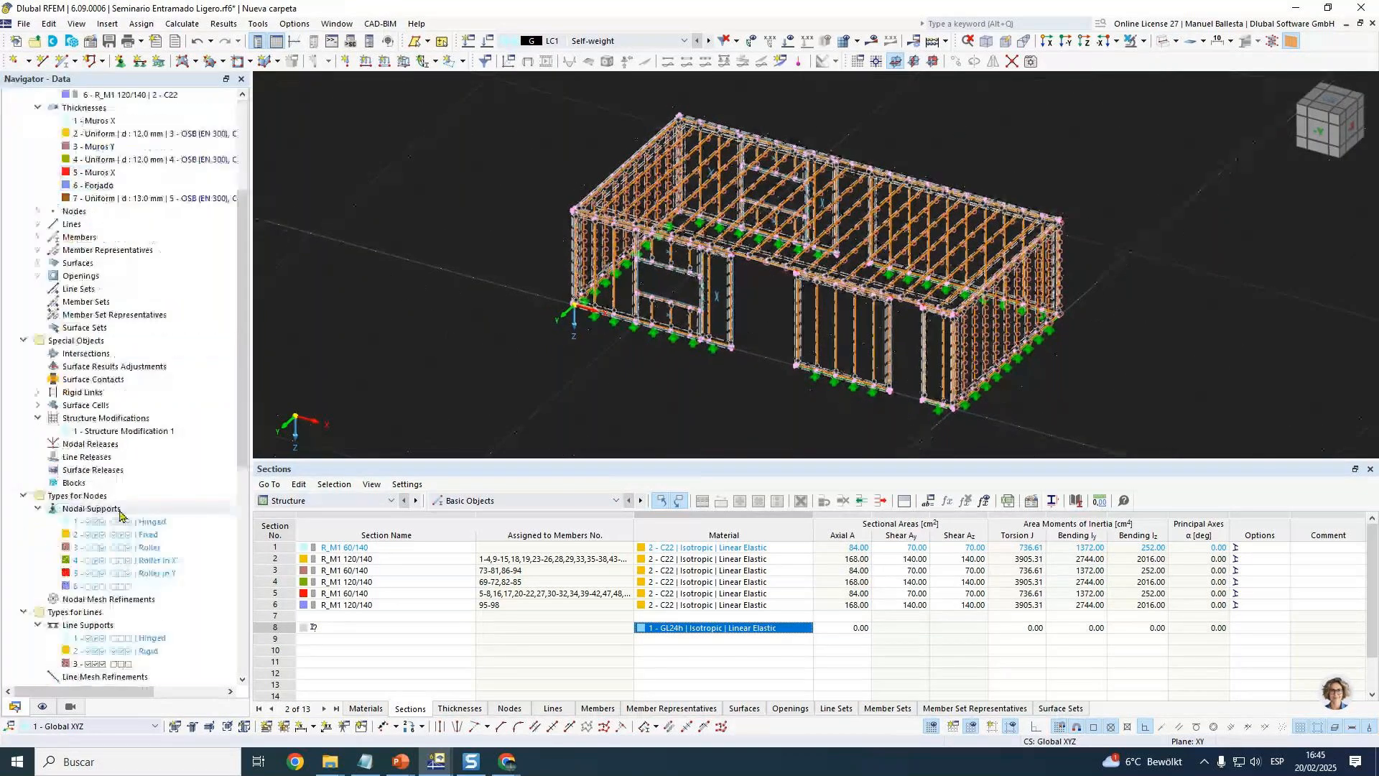
scroll(121, 514, down, 5)
double_click(123, 529)
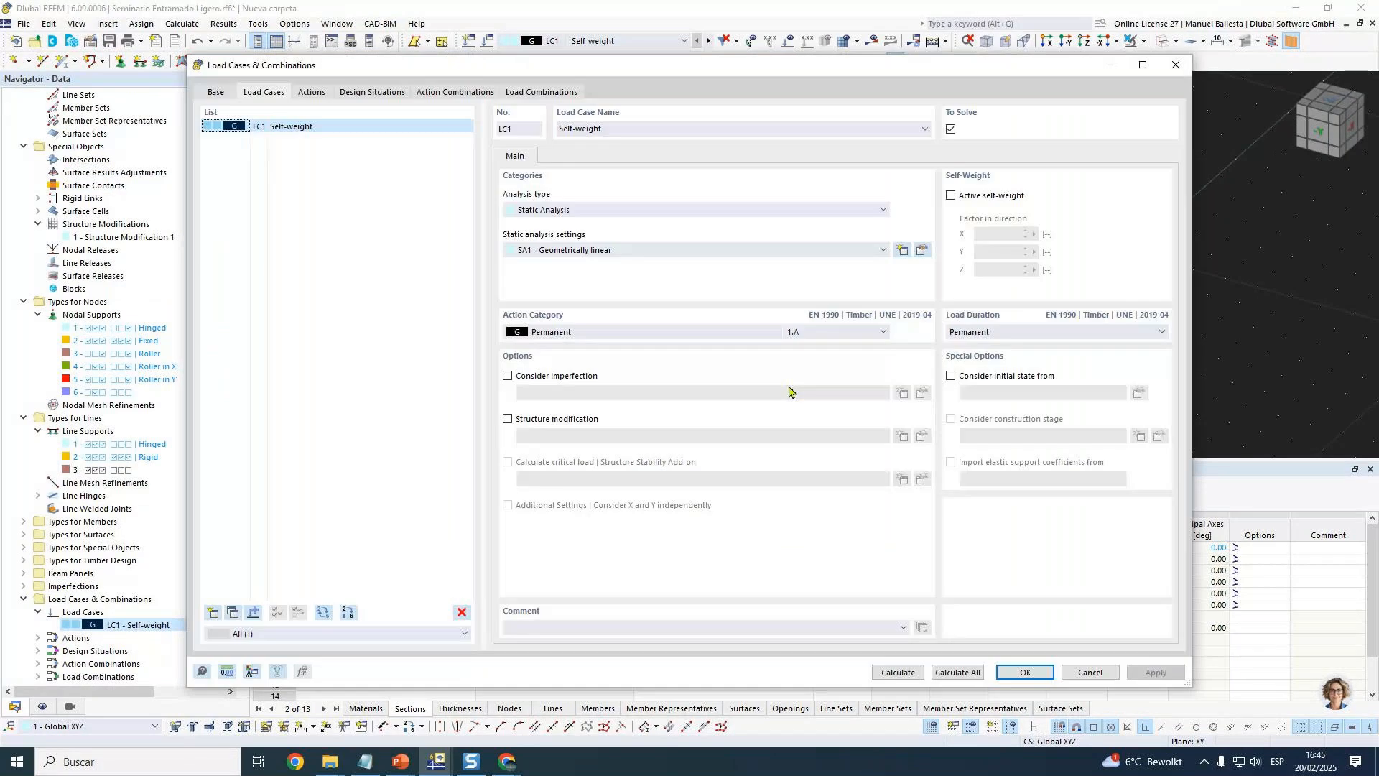
click(508, 419)
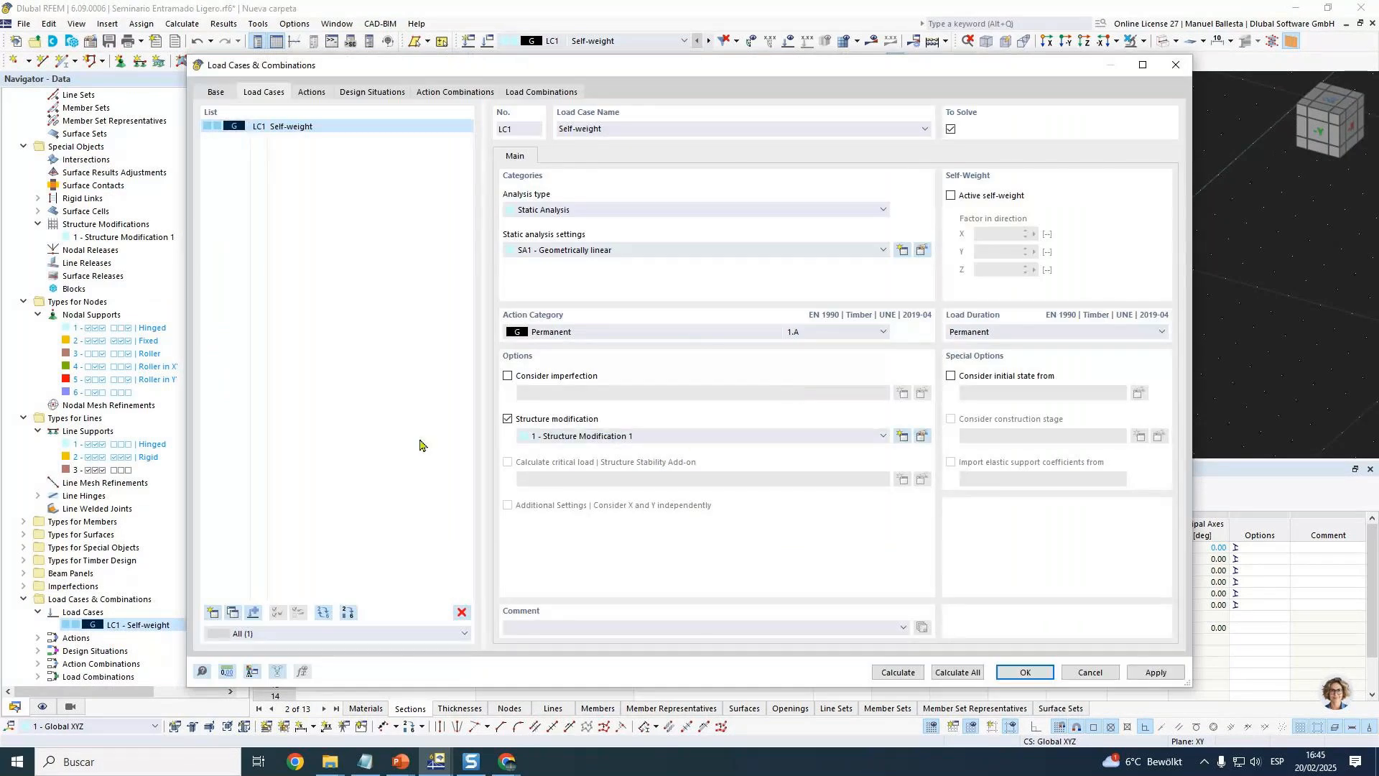
click(1035, 674)
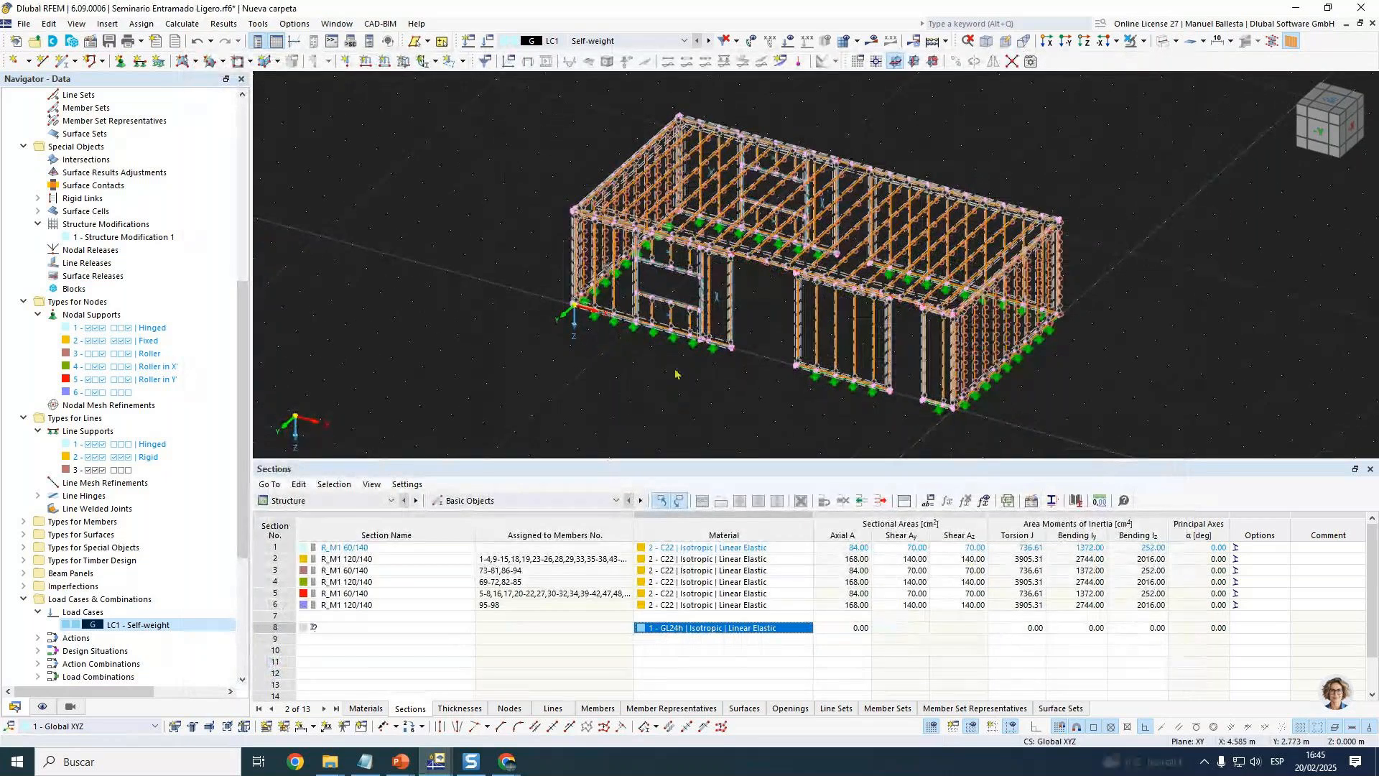
Display and hide the LC1 loads on the model, and try to calculate the results.
click(792, 42)
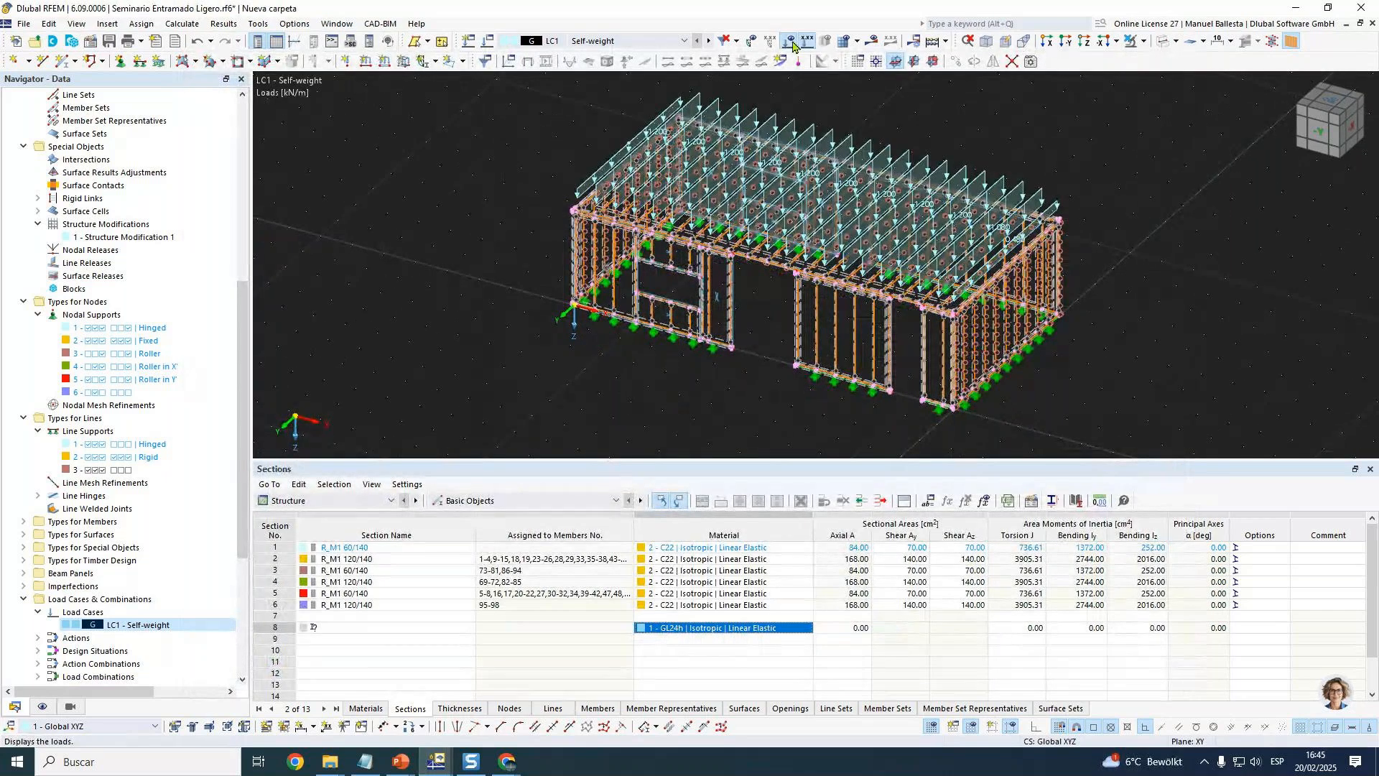
click(793, 44)
click(871, 40)
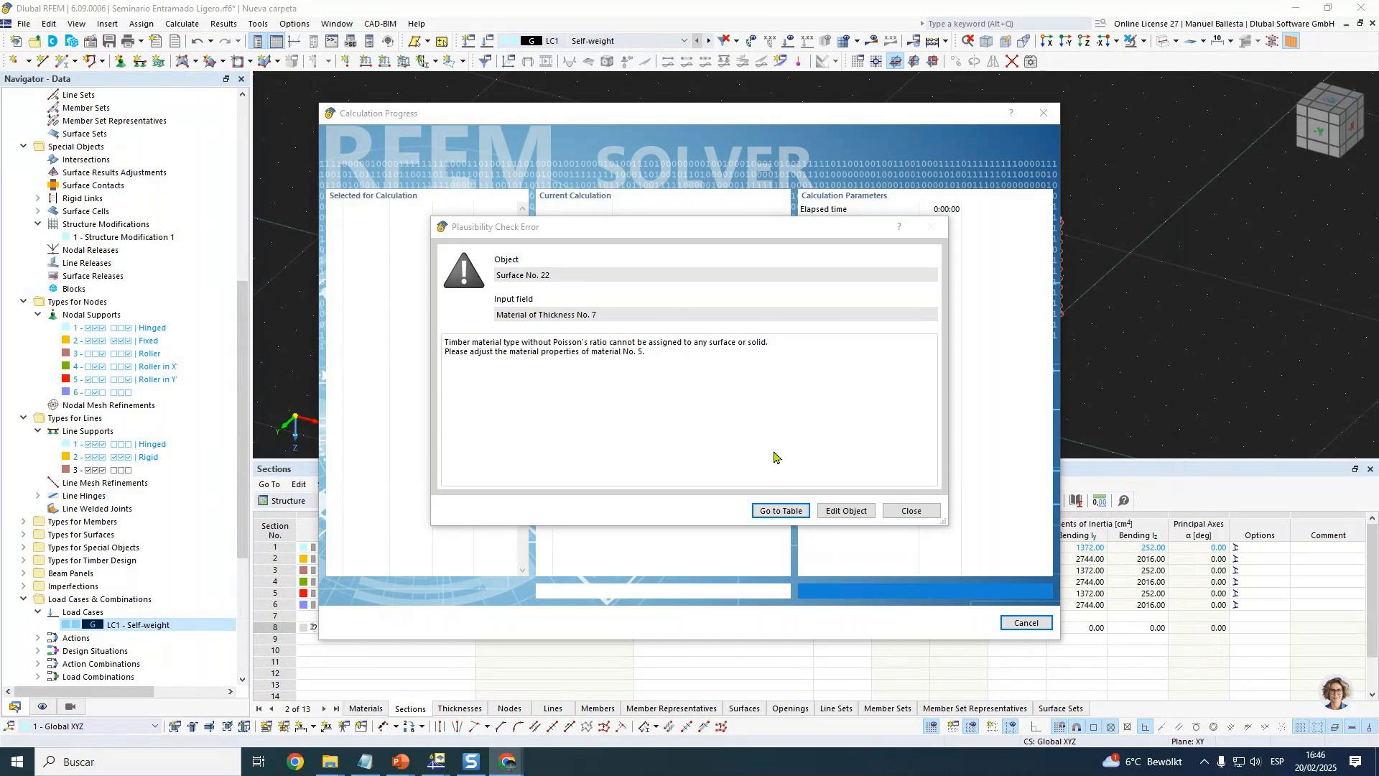
Go from the plausibility check to surface 22 in the surfaces table and enter thickness 6 in row 25.
click(781, 511)
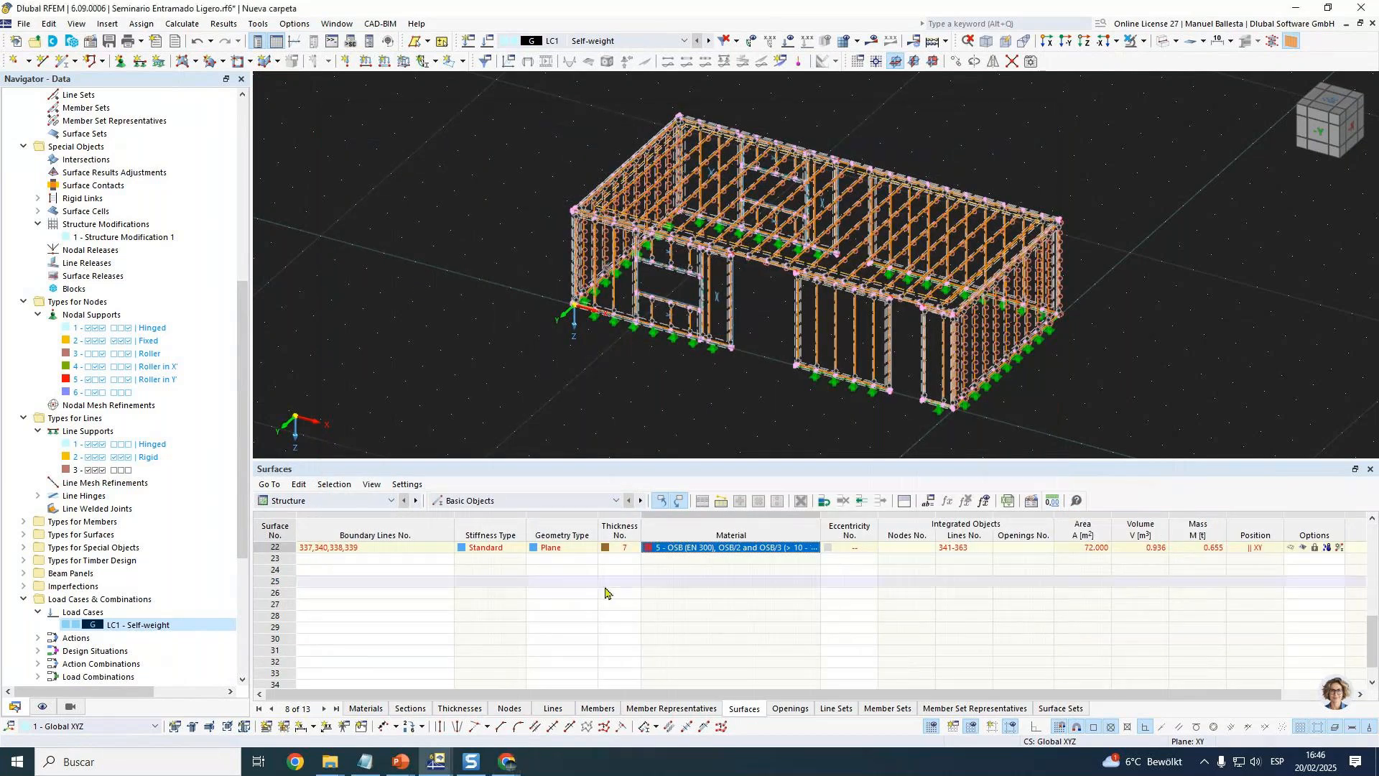
click(618, 581)
text(6)
Change material 5 (OSB/2 and OSB/3) of thickness 7 to the Orthotropic | Linear Elastic (Surfaces) model and accept the thickness.
scroll(178, 324, up, 10)
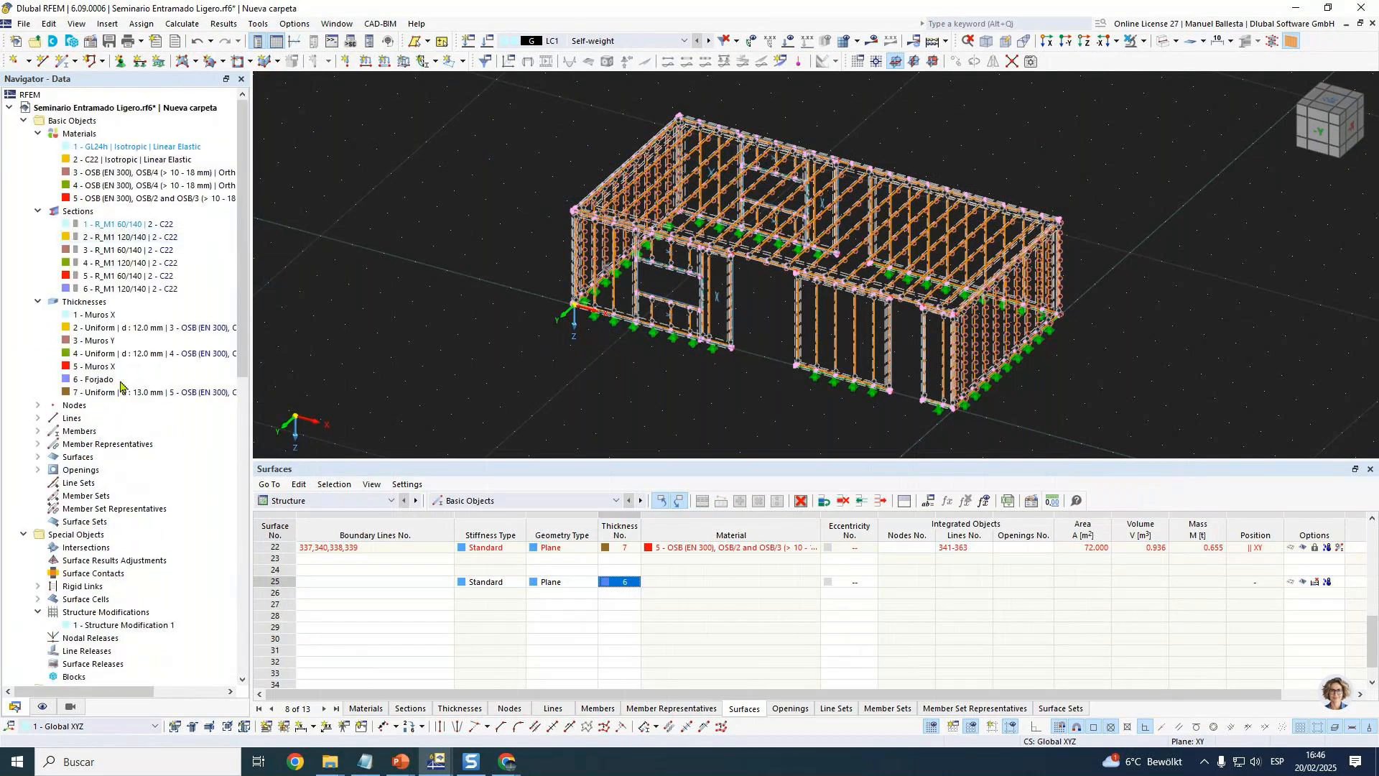
double_click(117, 393)
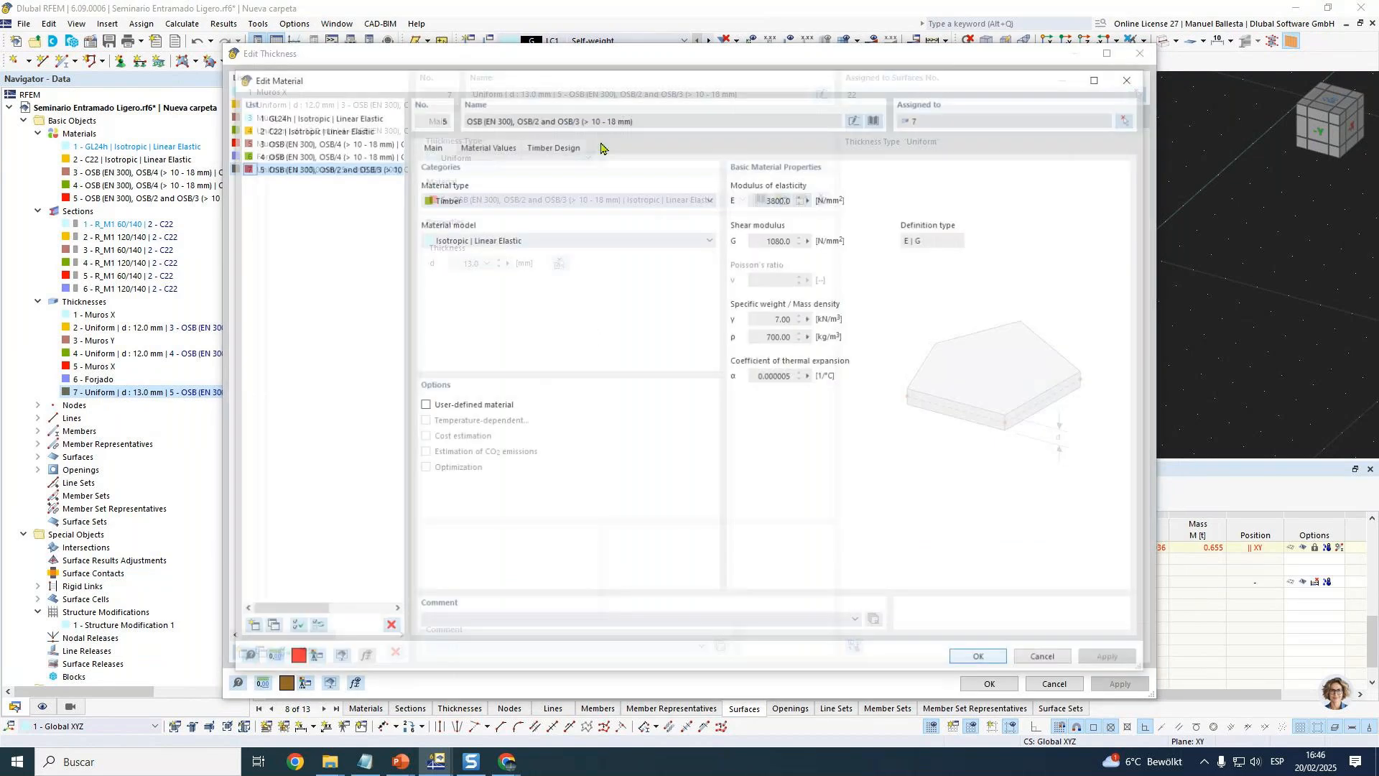
click(505, 245)
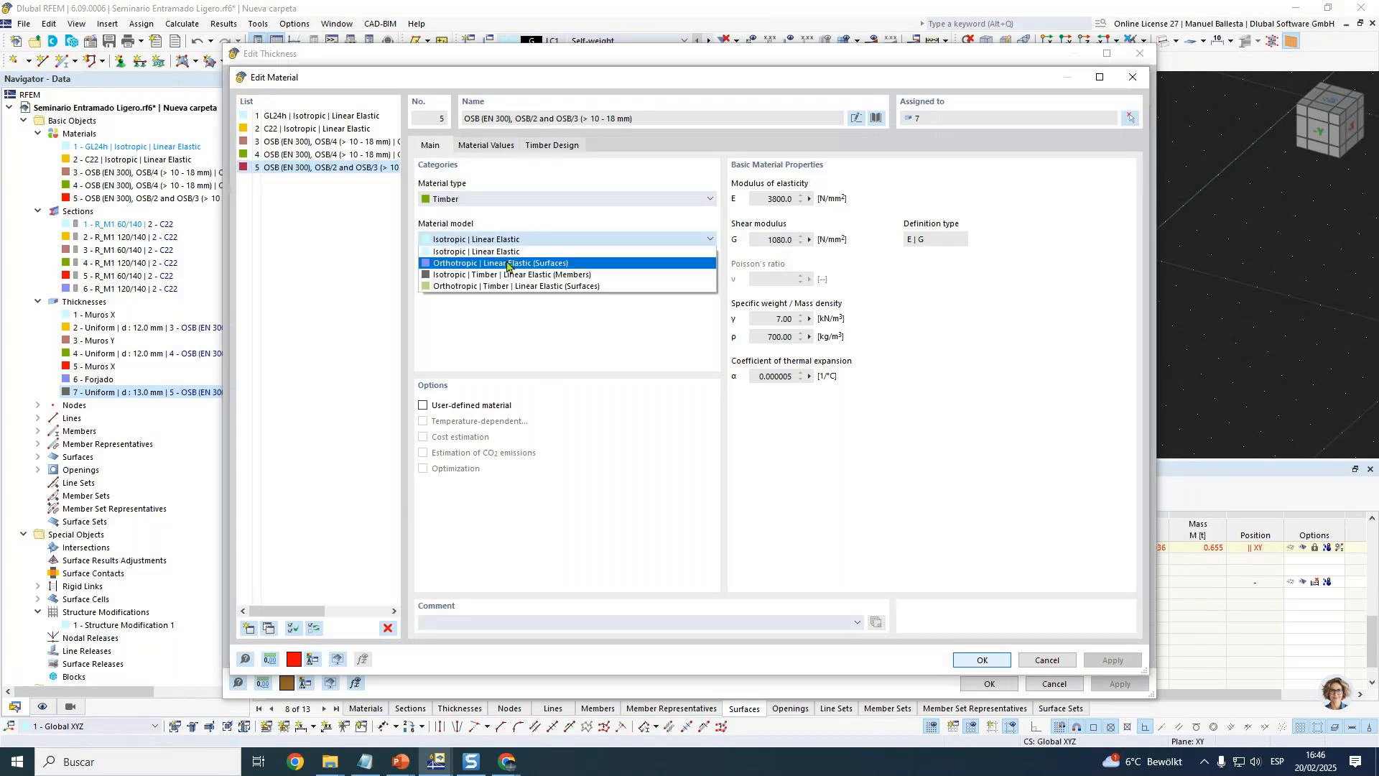
click(501, 262)
click(980, 659)
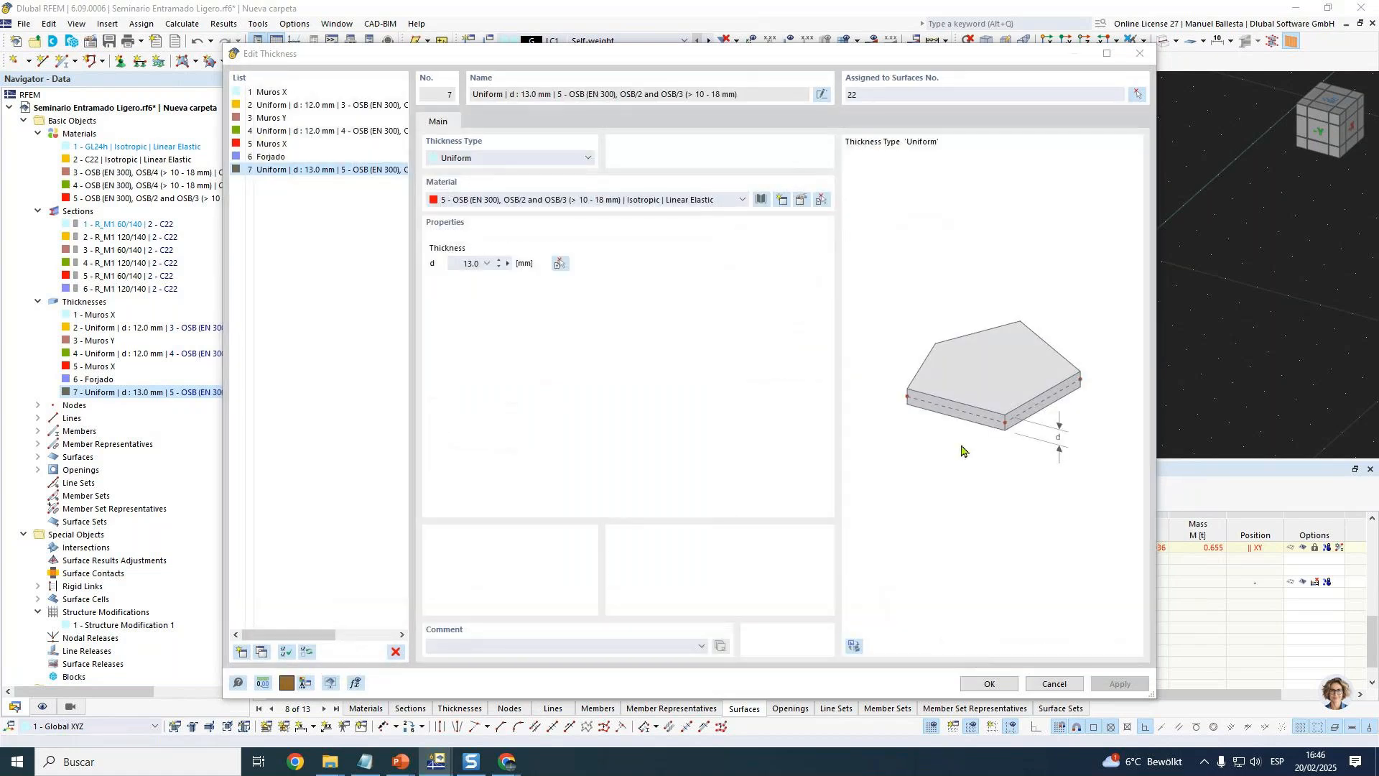
click(986, 683)
Open the surface stiffness modification from Structure Modification 1's surface assignments and delete the newly added entry No. 2.
double_click(123, 625)
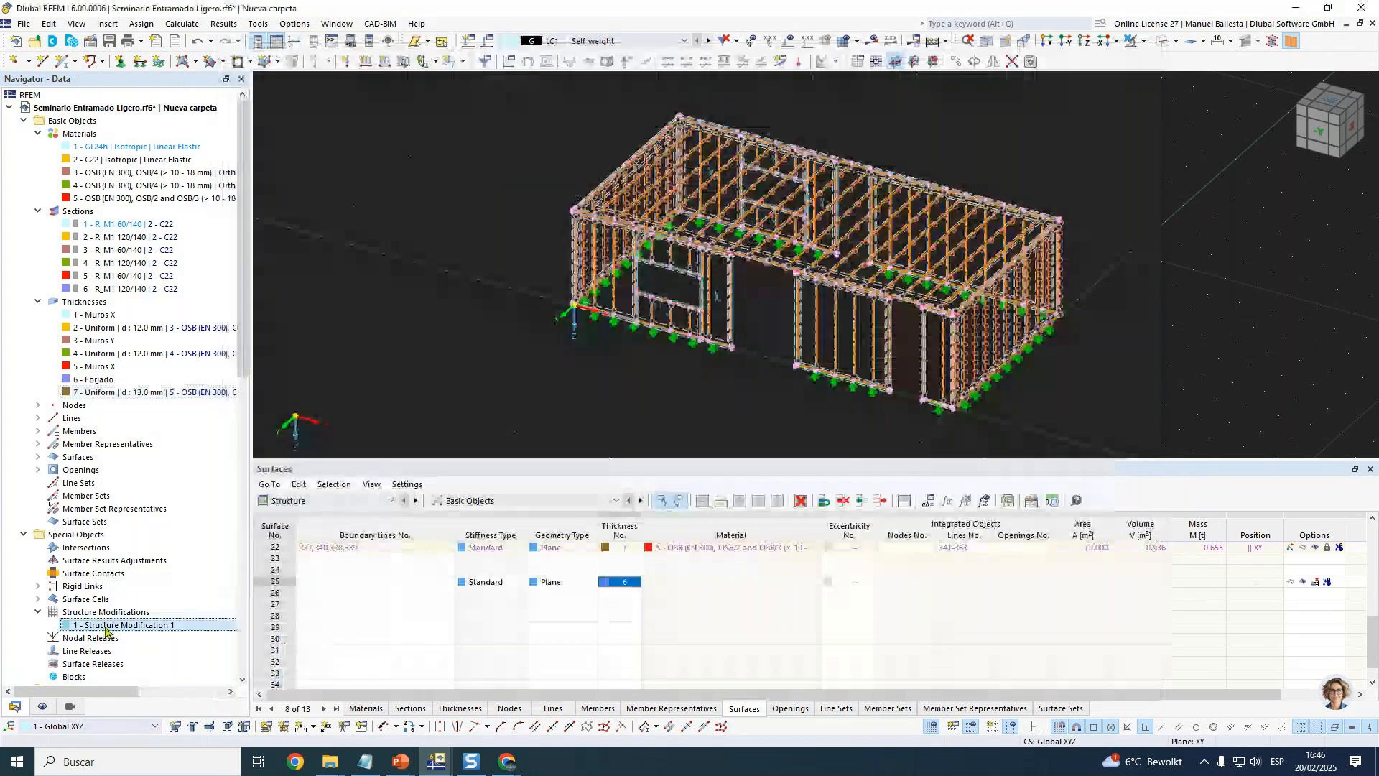
click(528, 170)
click(654, 221)
click(664, 221)
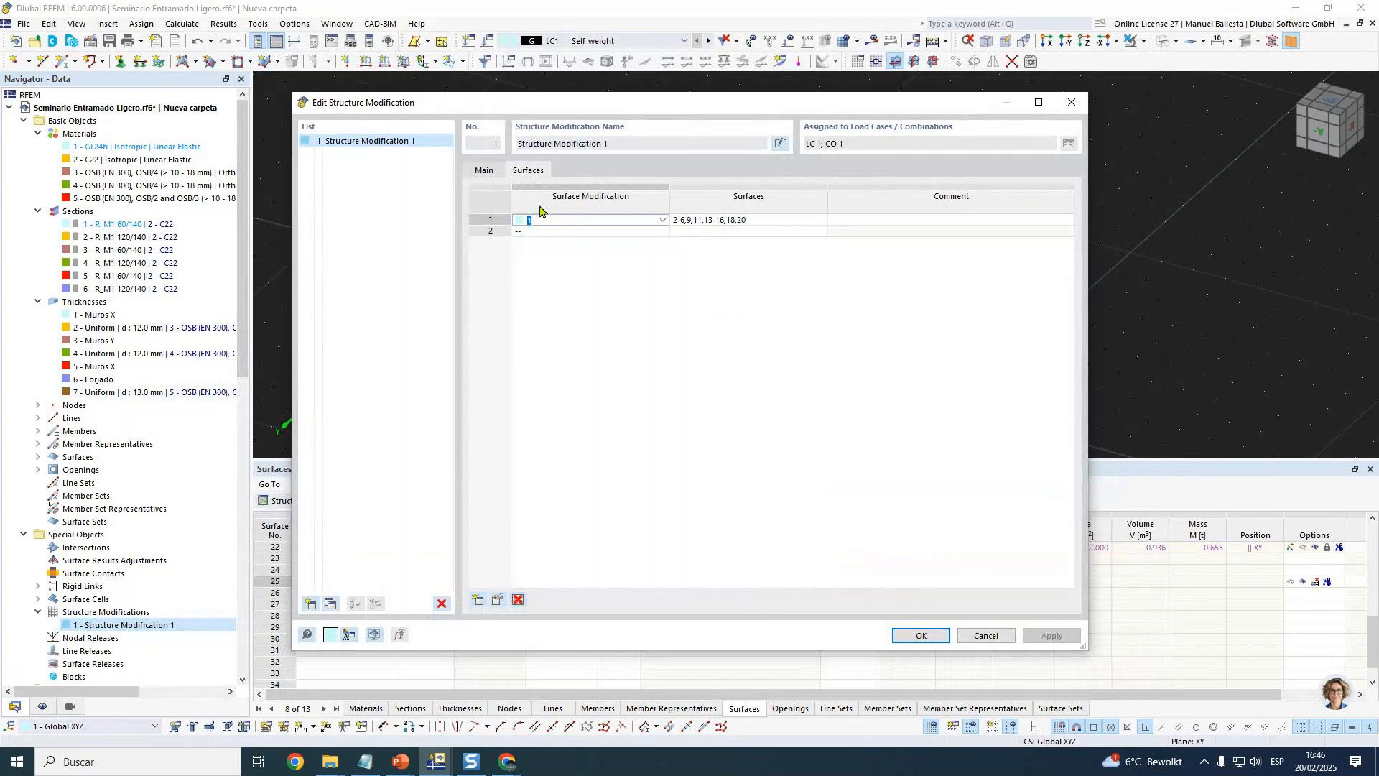
click(567, 245)
click(408, 615)
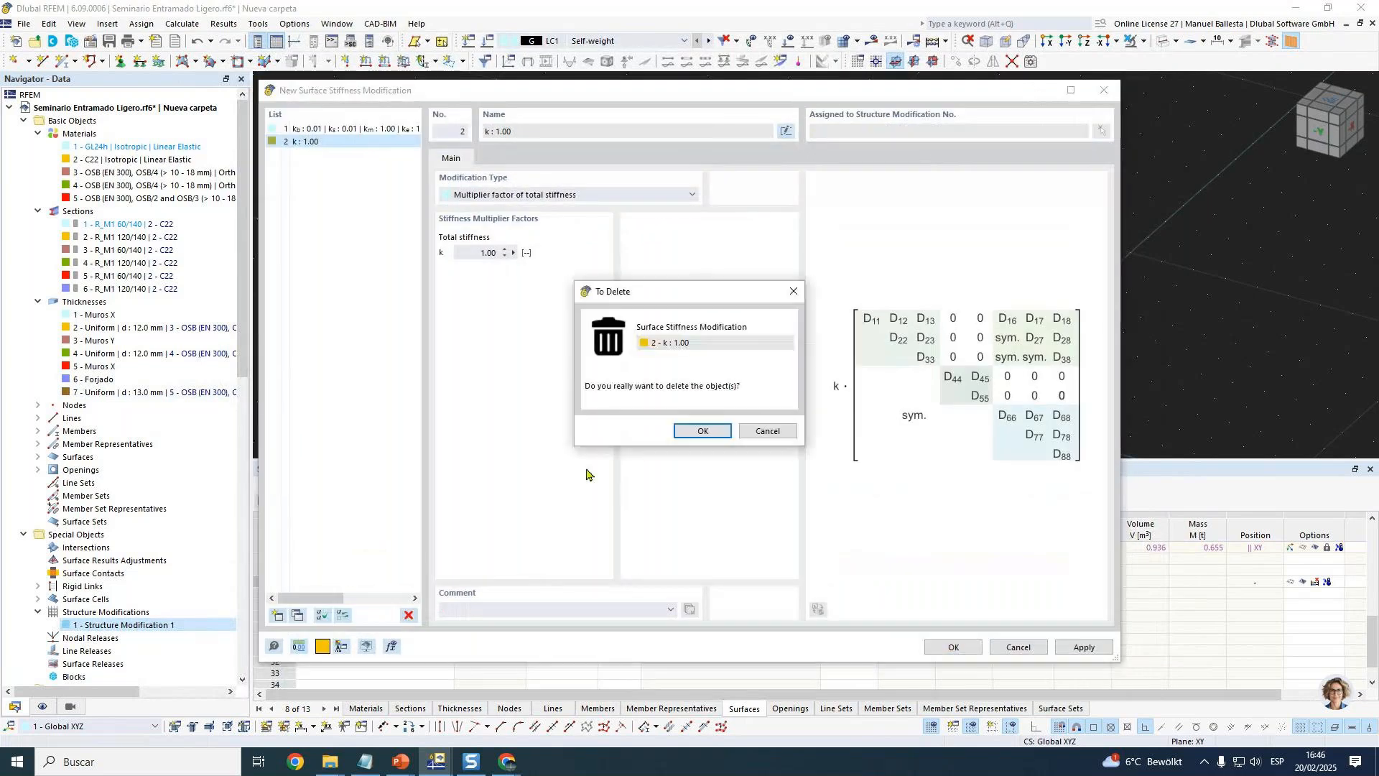
click(701, 431)
Set the bending and torsional, shear and eccentric stiffness factors of surface stiffness modification 1 to 0.0001 and accept.
click(477, 253)
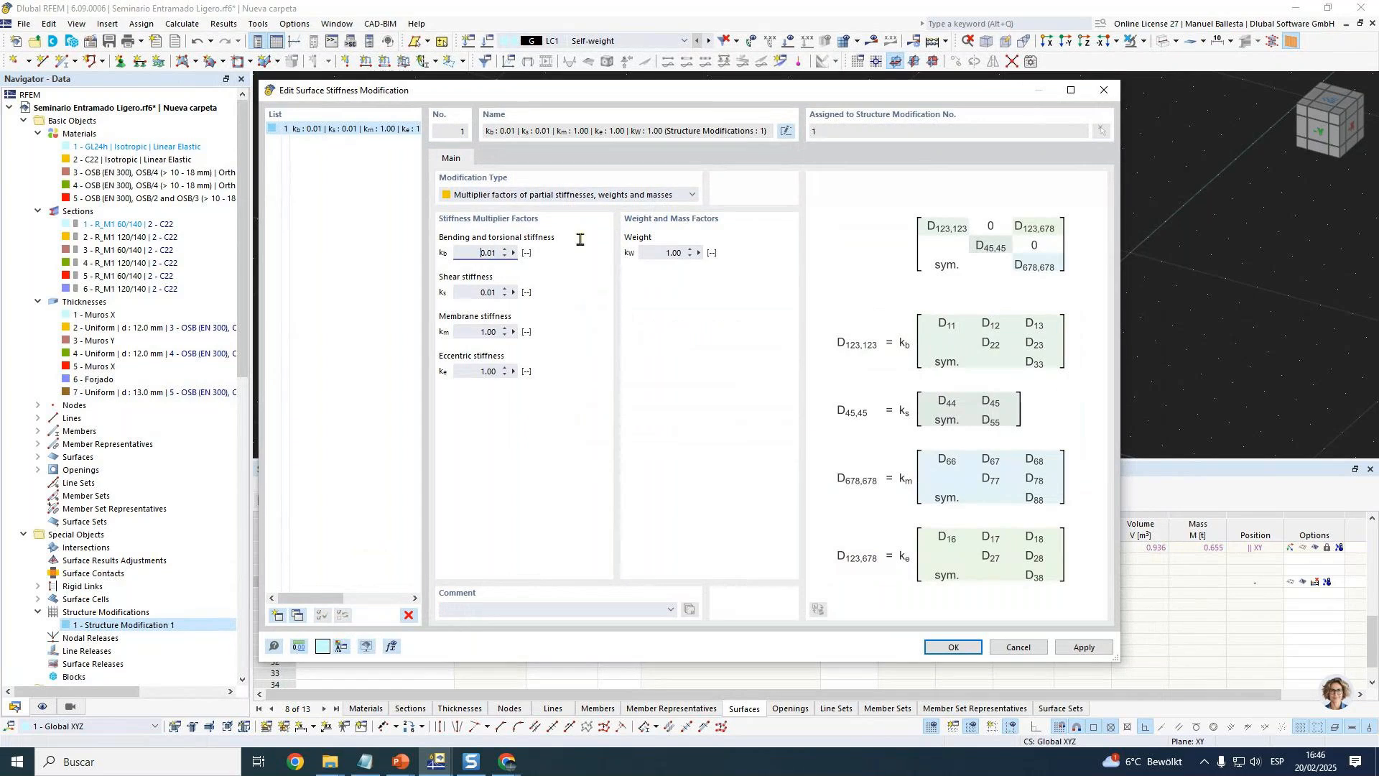
double_click(488, 253)
text(0.0001)
key(Return)
key(ctrl+c)
key(Tab)
key(ctrl+v)
drag(478, 370, 584, 374)
key(ctrl+v)
click(949, 647)
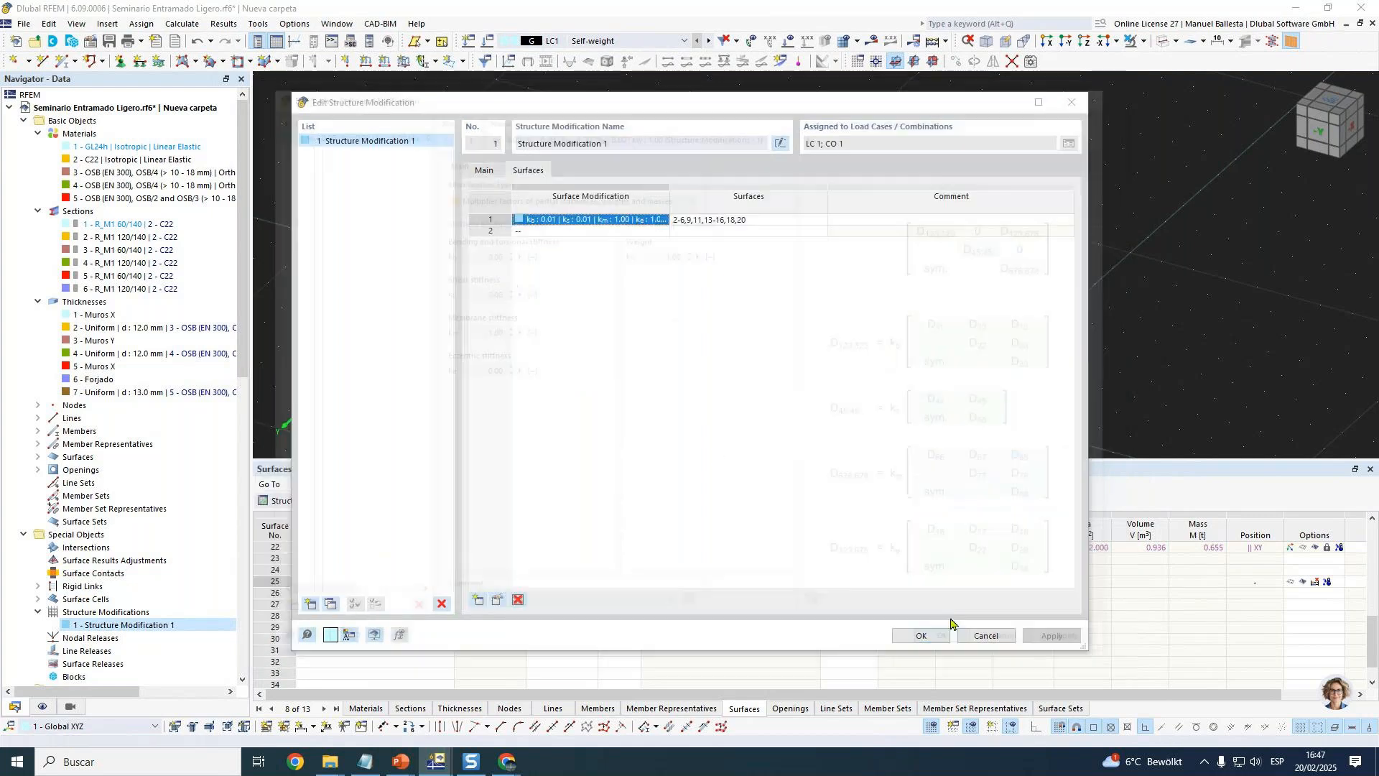
Assign only surface 22 to Structure Modification 1 by picking material 5 (OSB/2 and OSB/3), isolate the selection, and accept the modification.
click(810, 223)
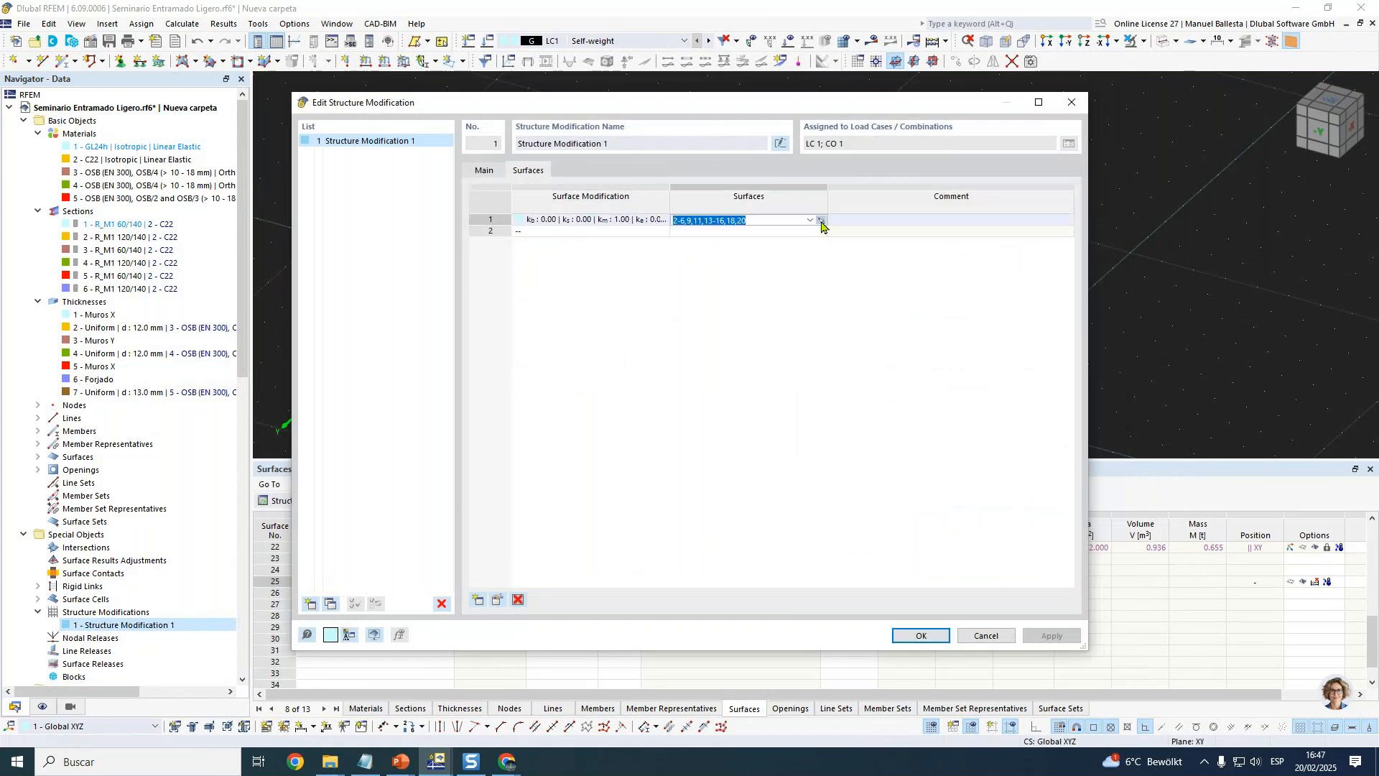
click(821, 222)
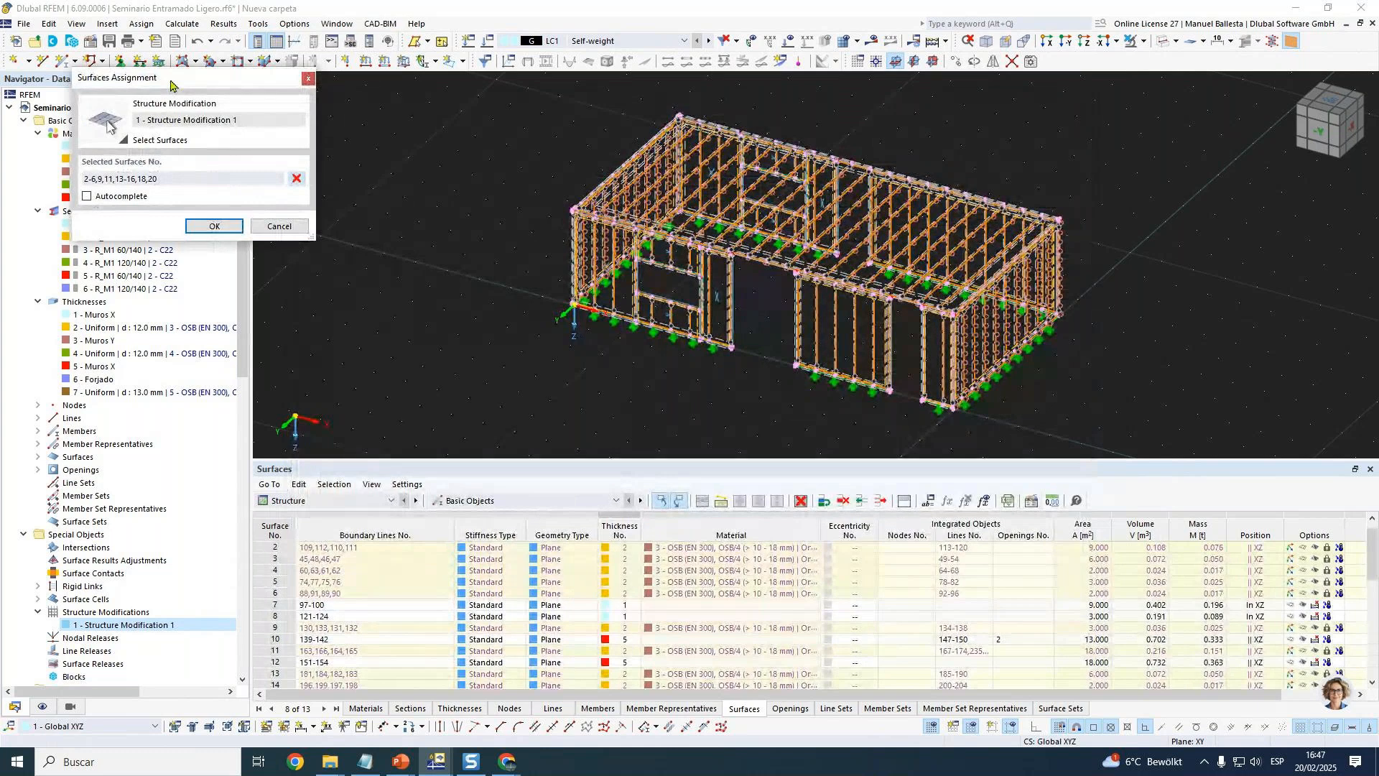
drag(170, 85, 205, 320)
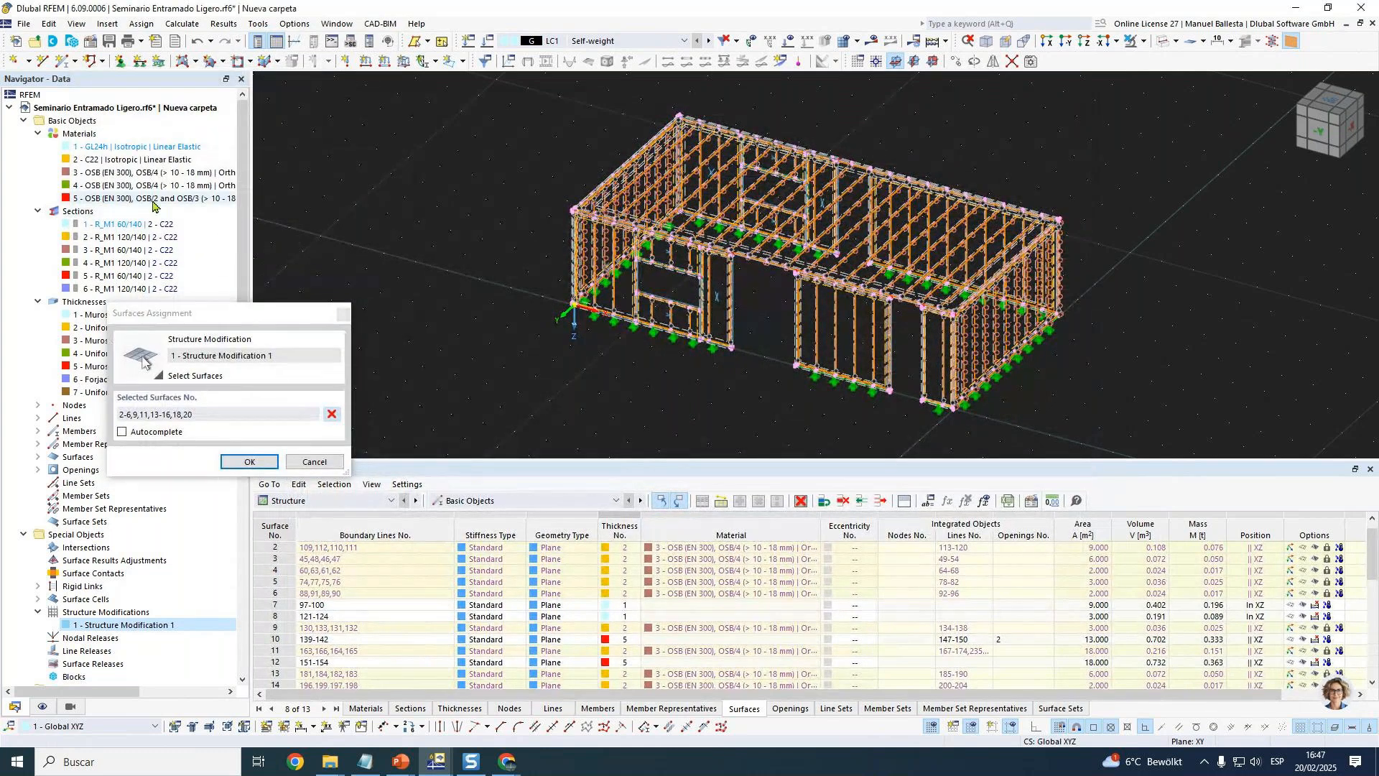
click(153, 199)
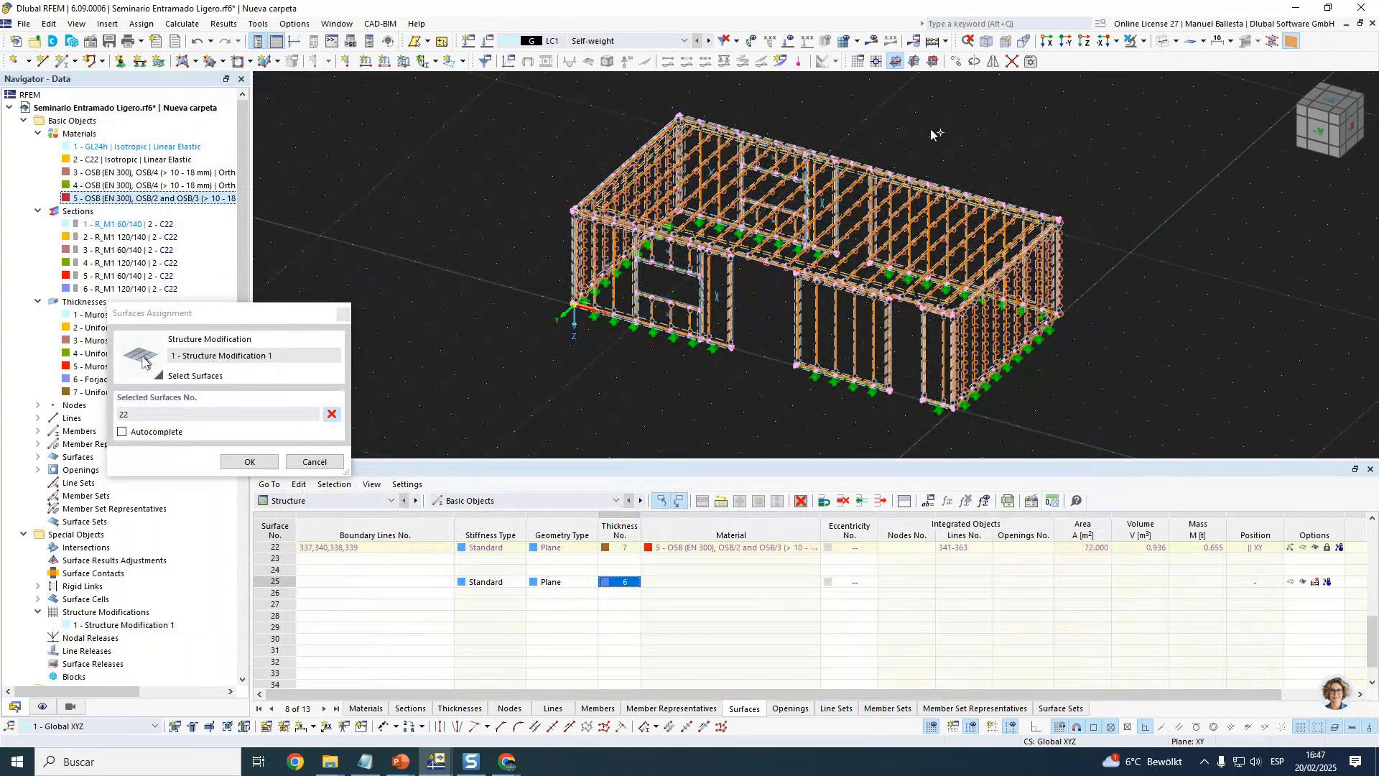
click(1145, 46)
click(1178, 60)
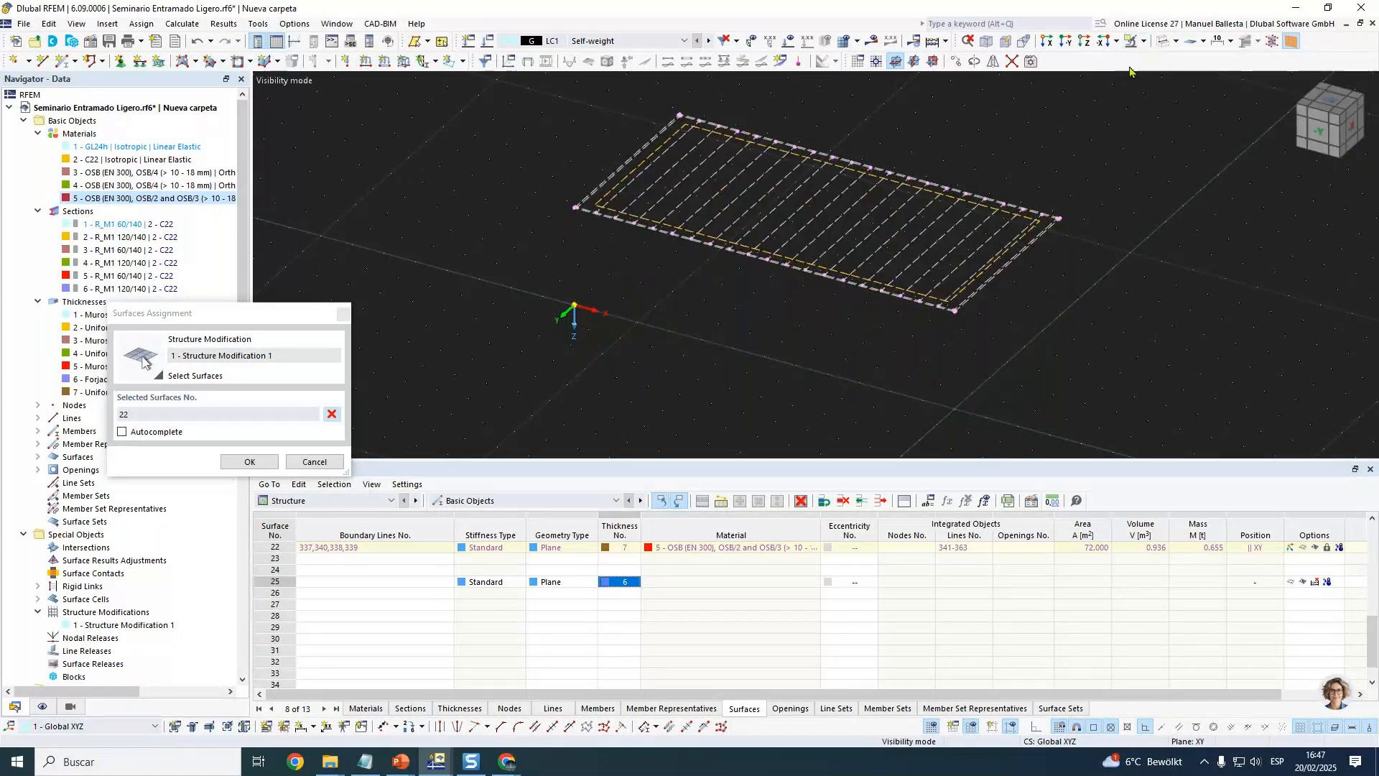
click(249, 461)
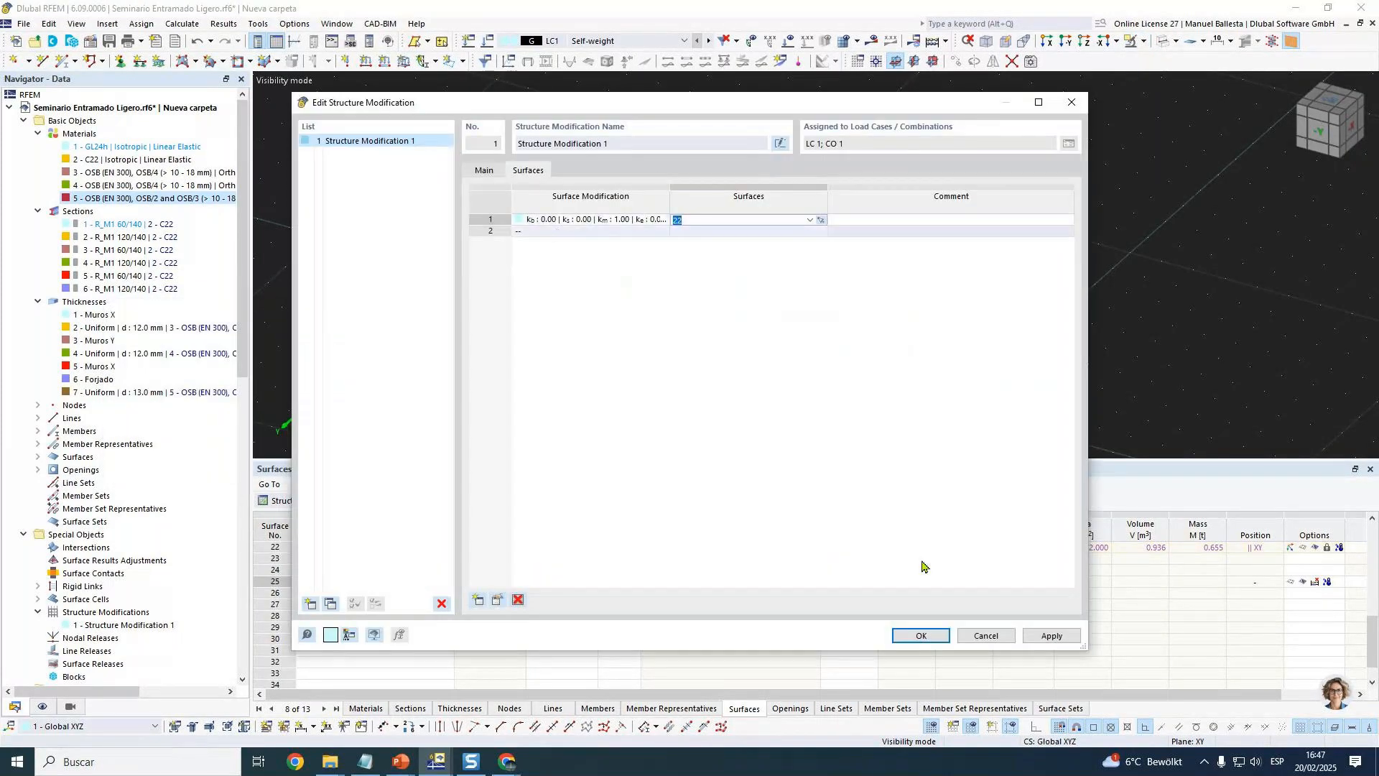
click(929, 636)
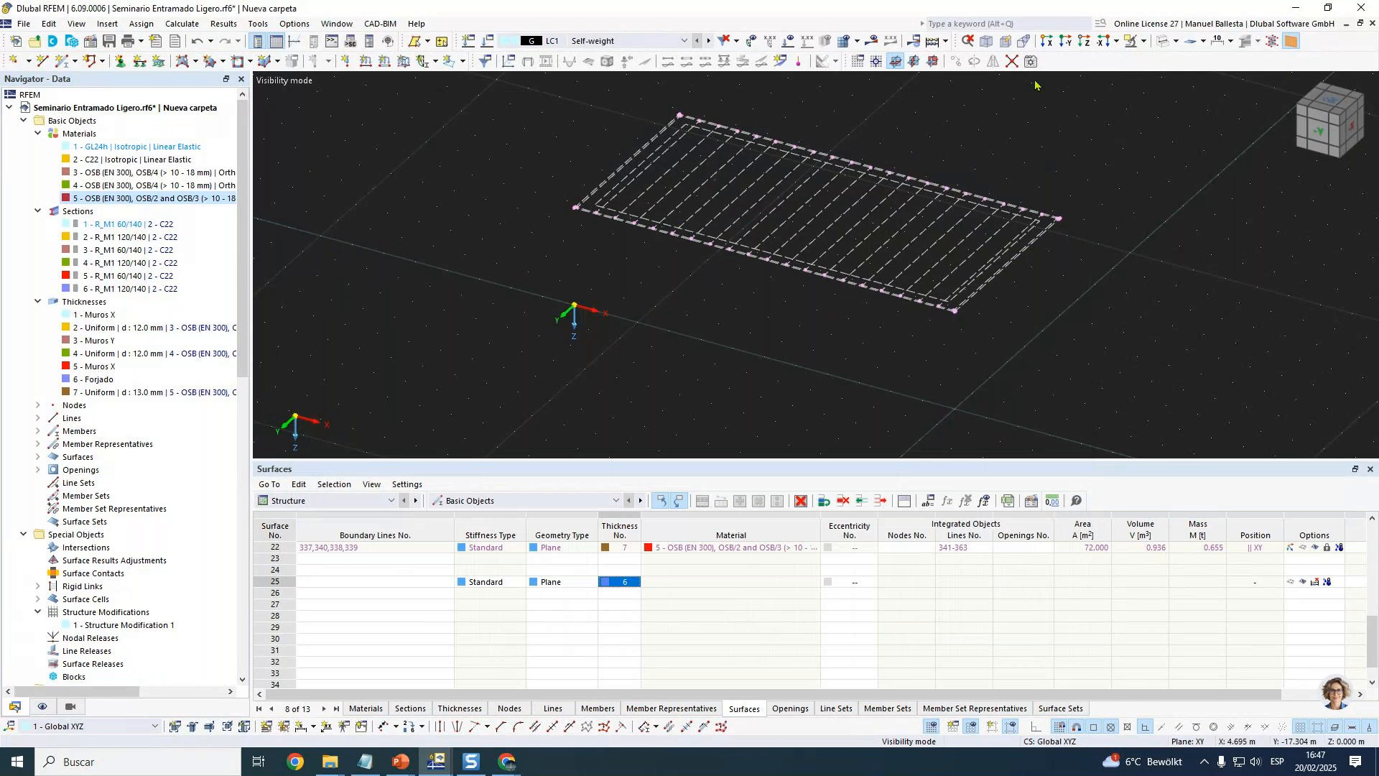
Cancel the visibility mode, try to calculate the results, and go from the plausibility check to surface 25 in the surfaces table.
click(1144, 41)
click(1185, 165)
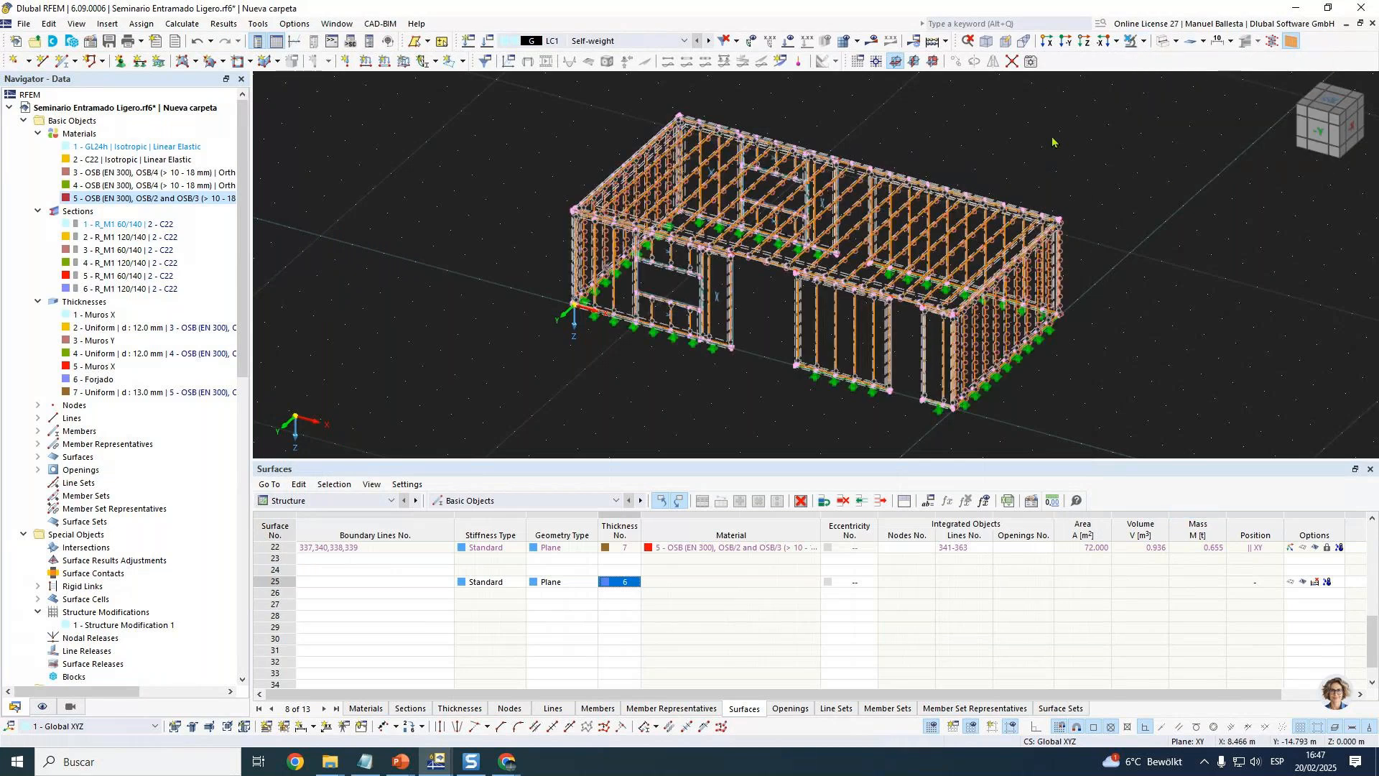
click(872, 41)
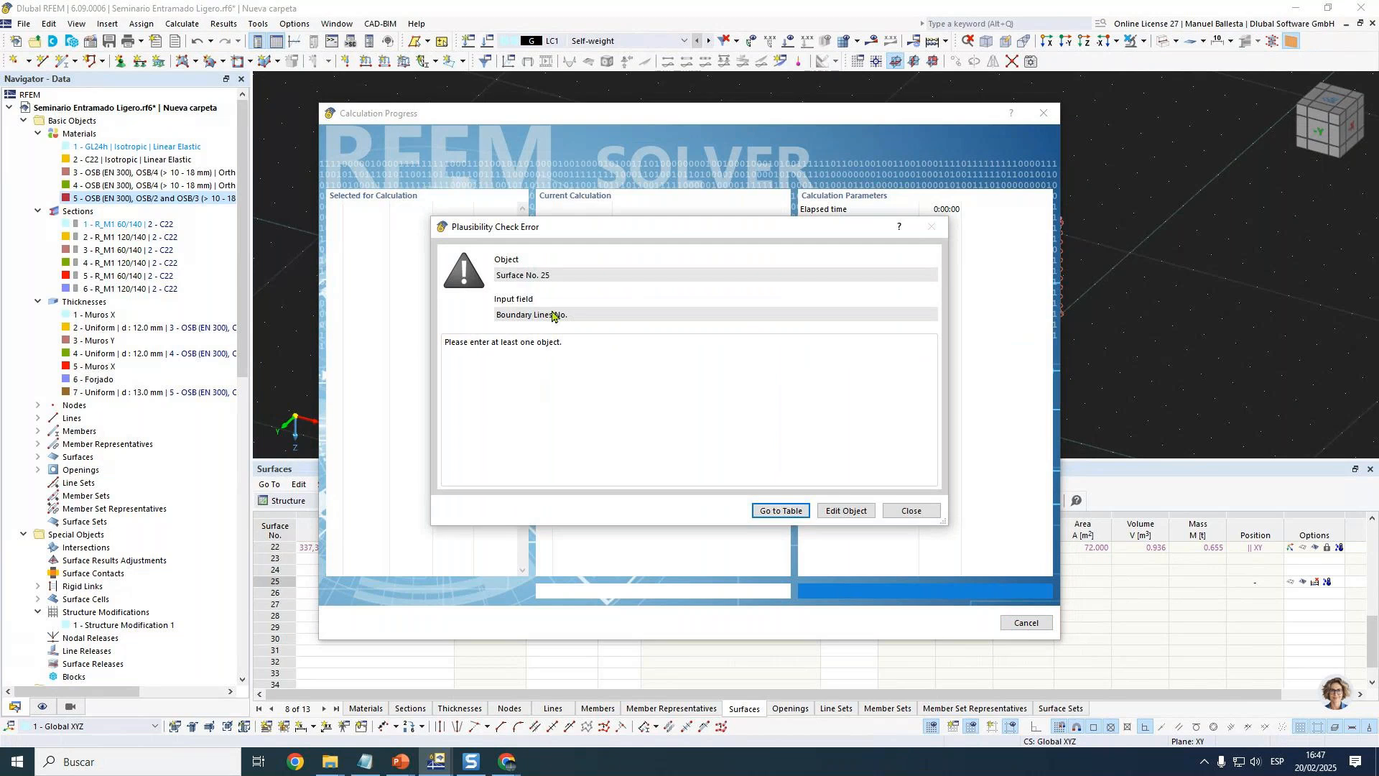
click(772, 514)
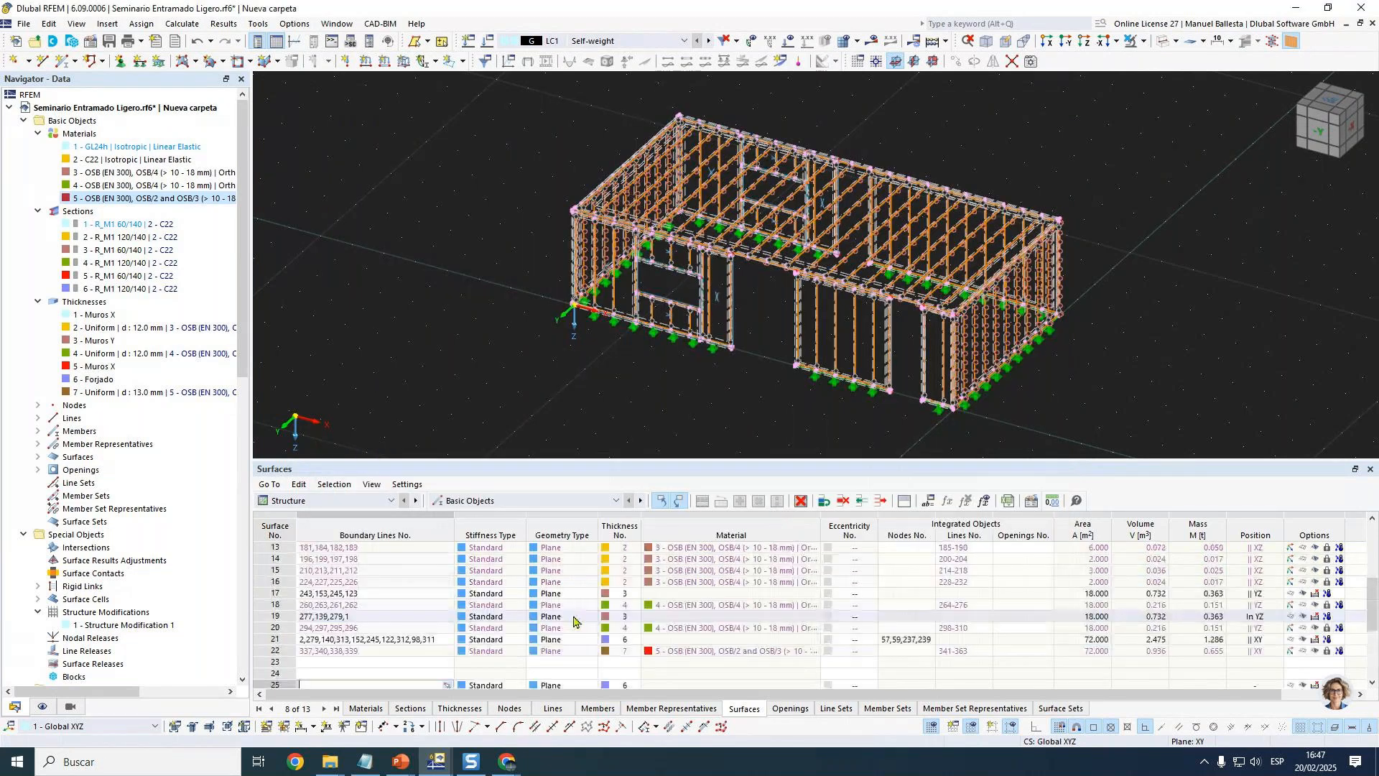
Hide the beam-panel framing members and examine the surface cells around the window openings, including in the -Y view.
click(1291, 42)
scroll(773, 219, up, 1)
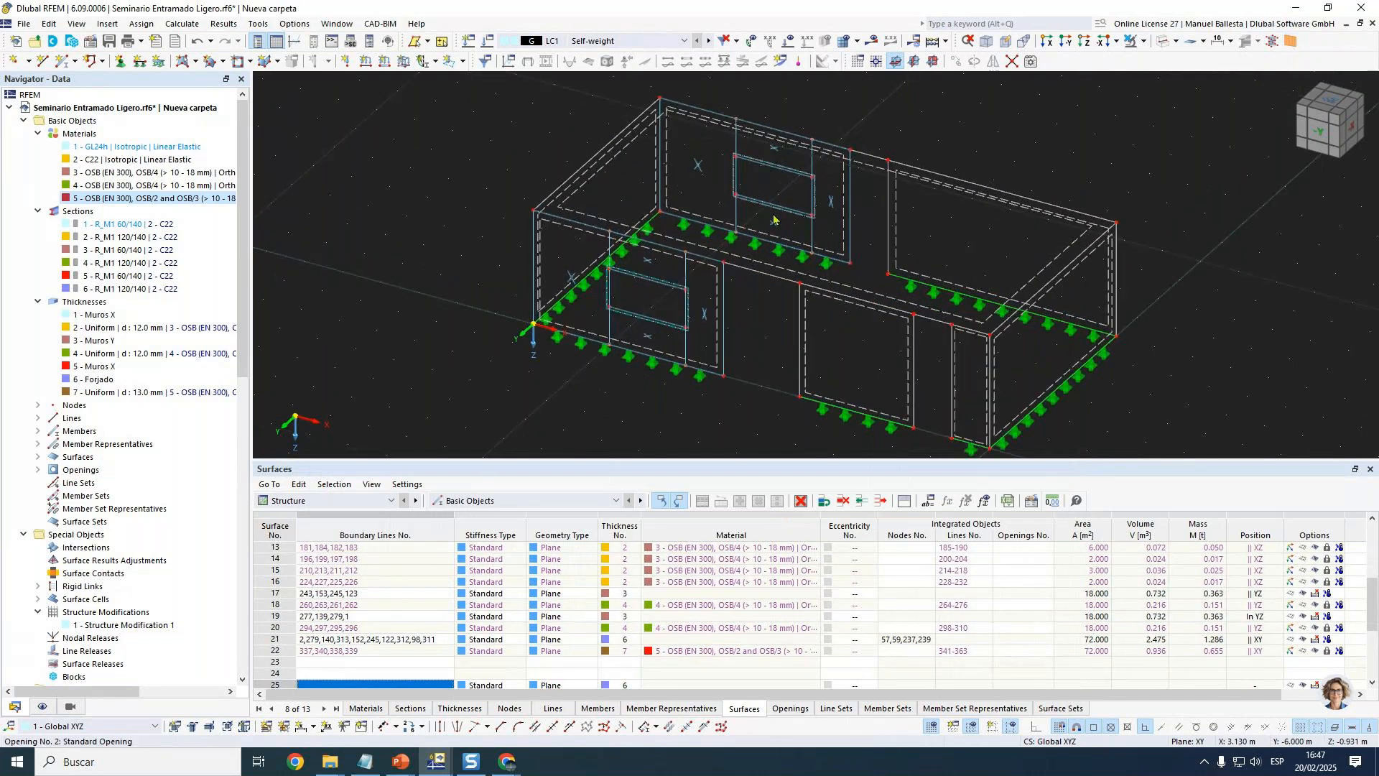
scroll(774, 219, up, 1)
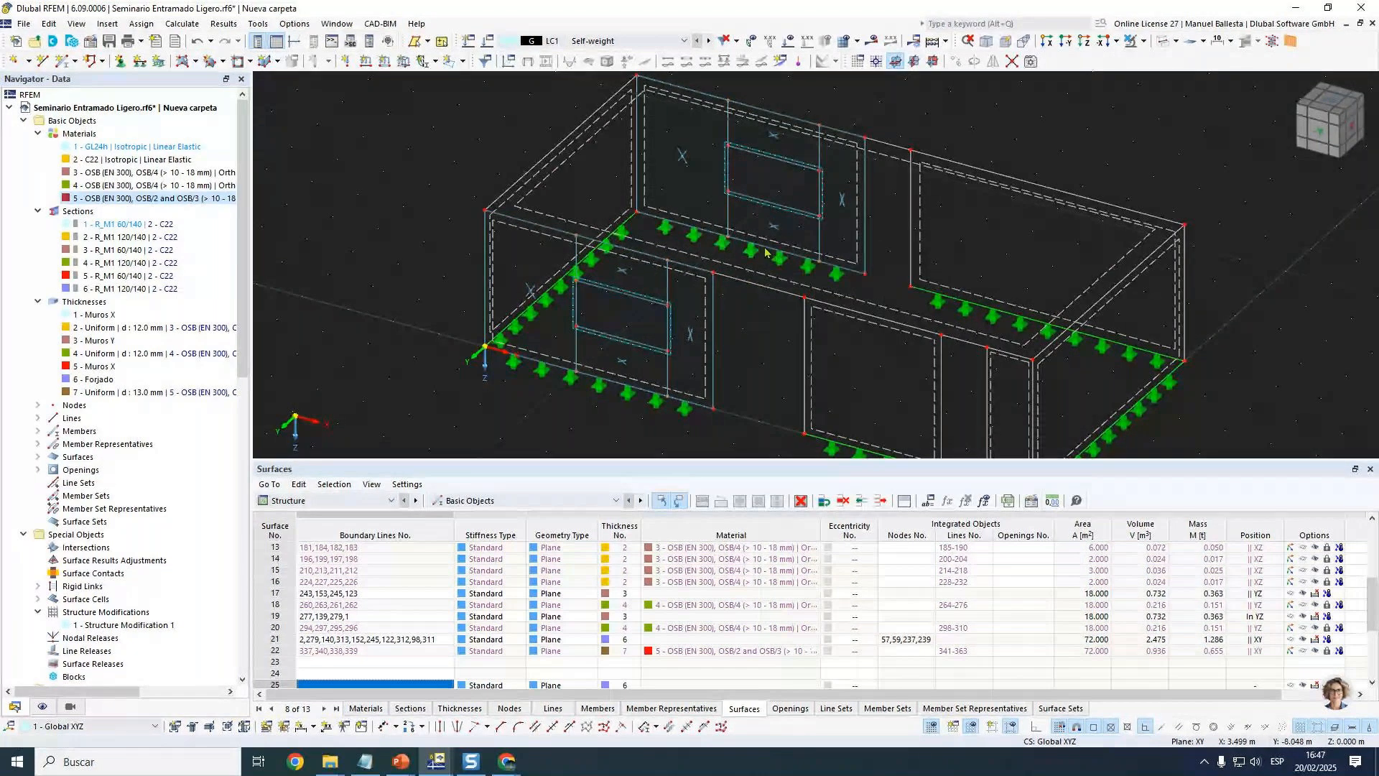
scroll(766, 251, down, 1)
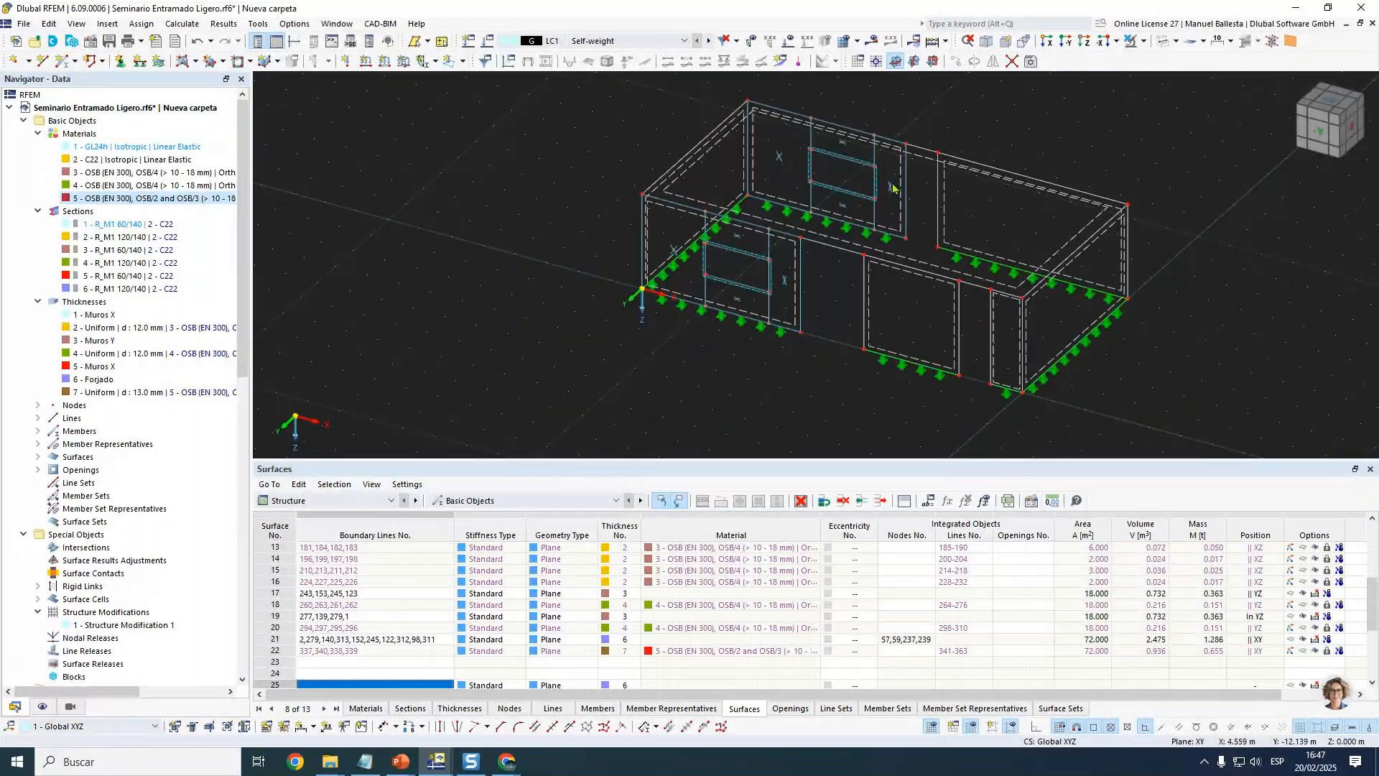
scroll(718, 242, up, 2)
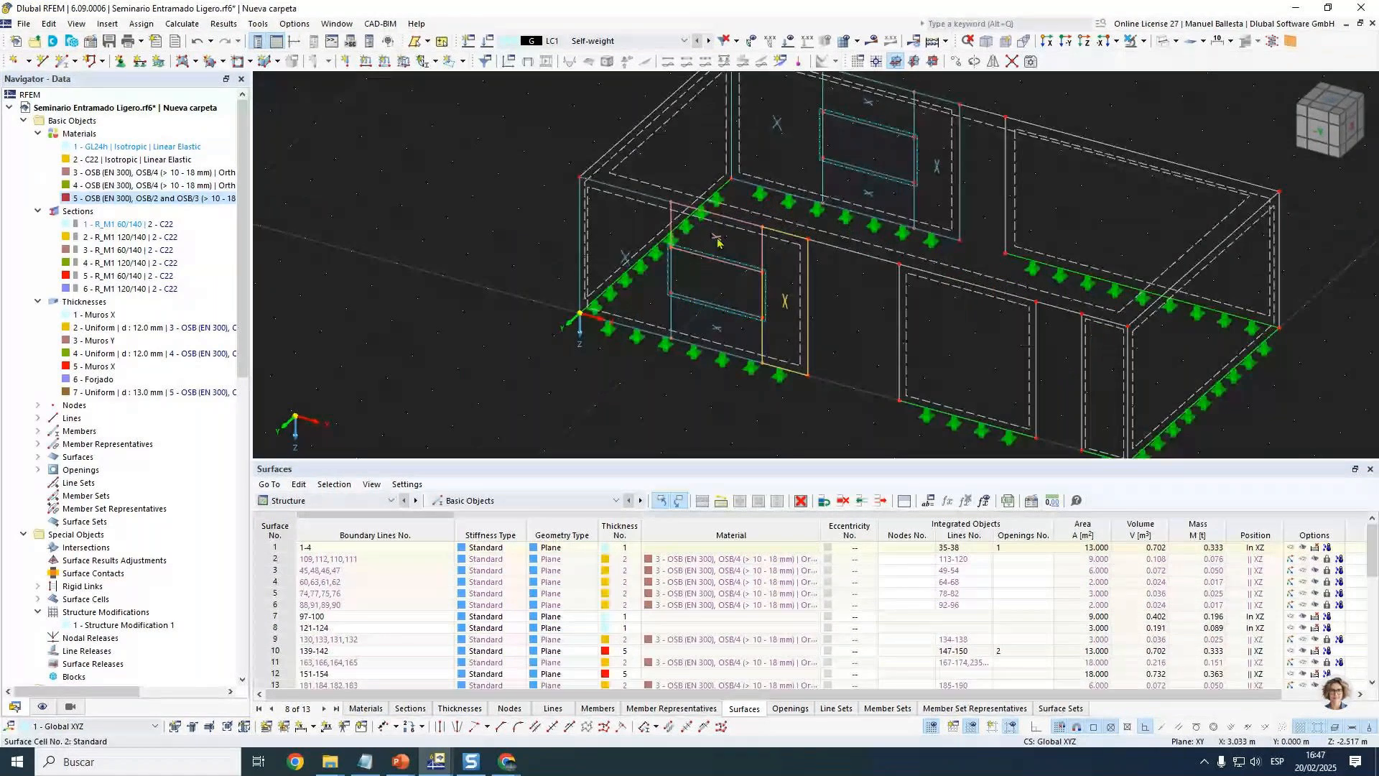
scroll(718, 245, up, 1)
click(1317, 128)
drag(686, 324, 535, 198)
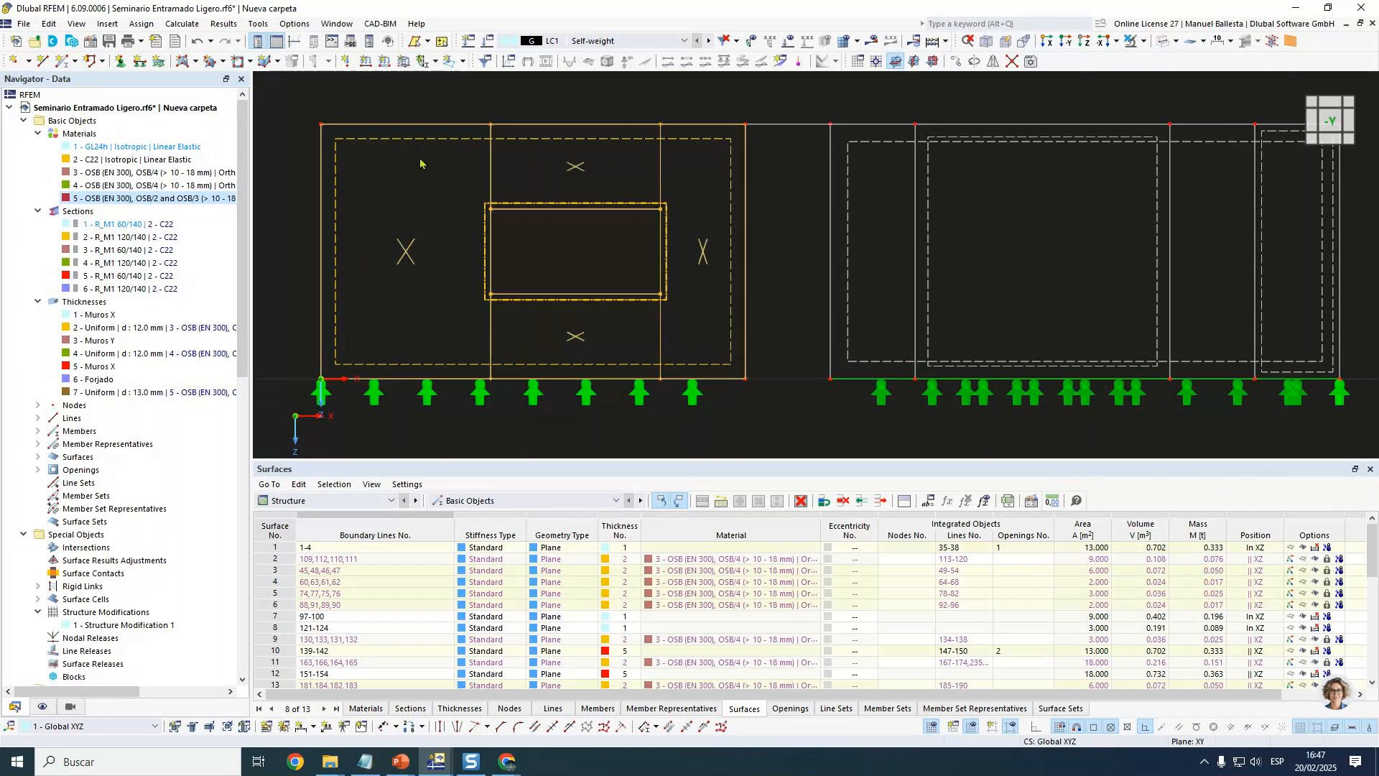
click(413, 293)
drag(413, 292, 397, 227)
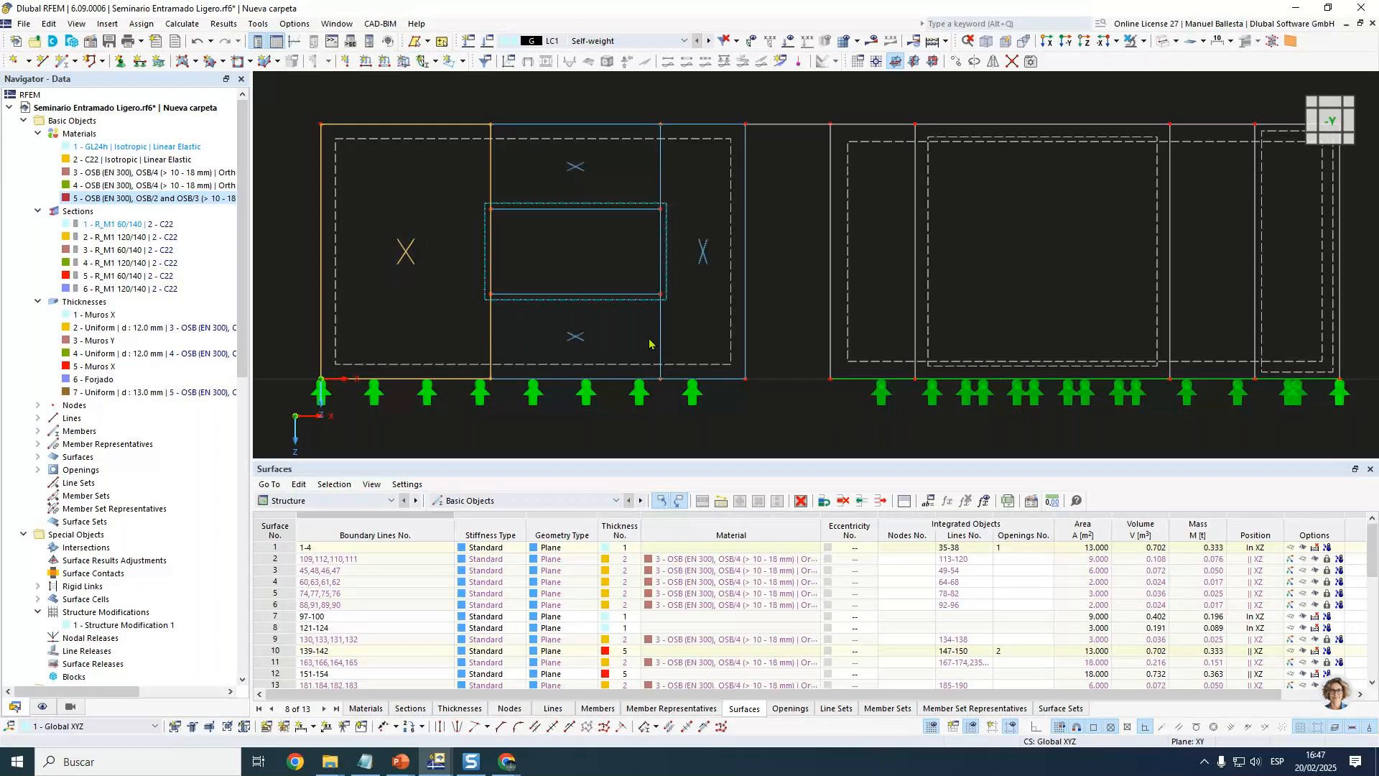
scroll(581, 351, up, 1)
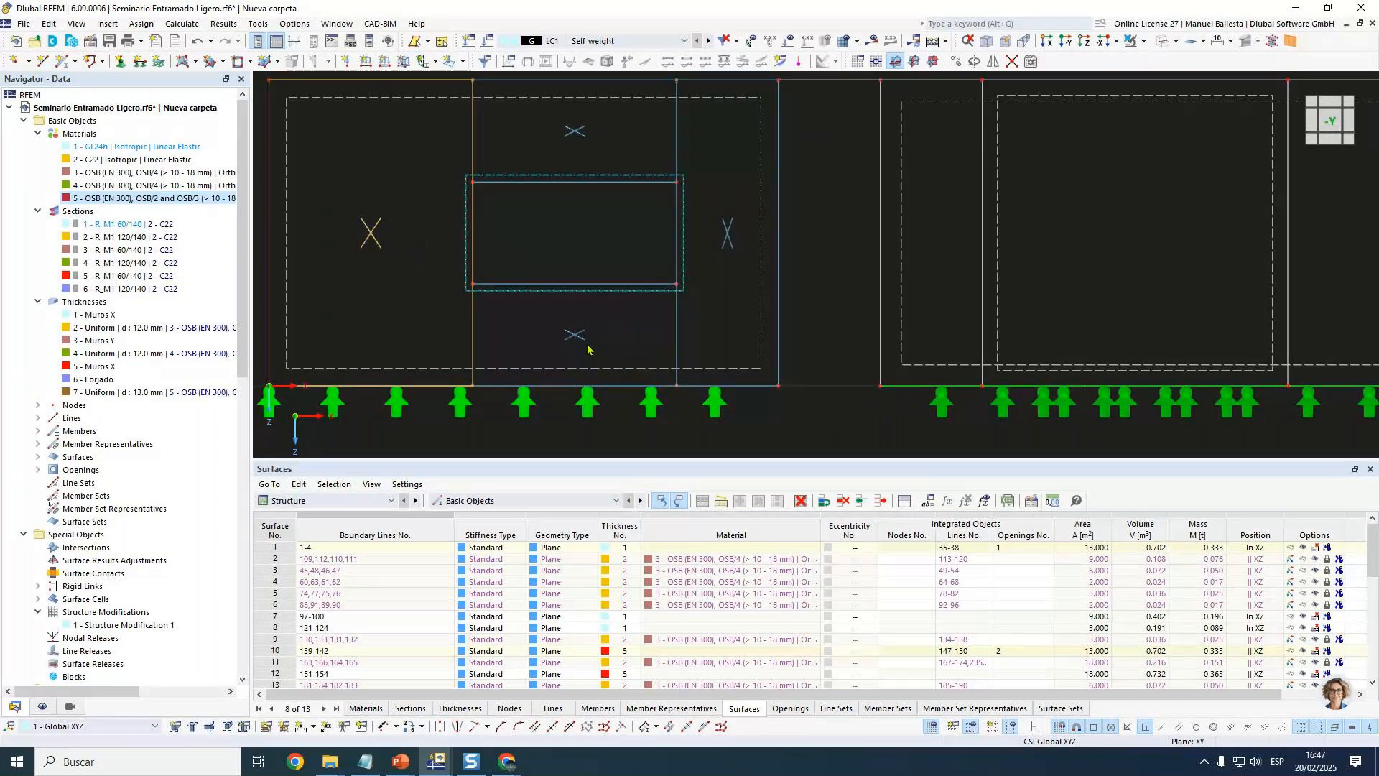
scroll(595, 348, down, 1)
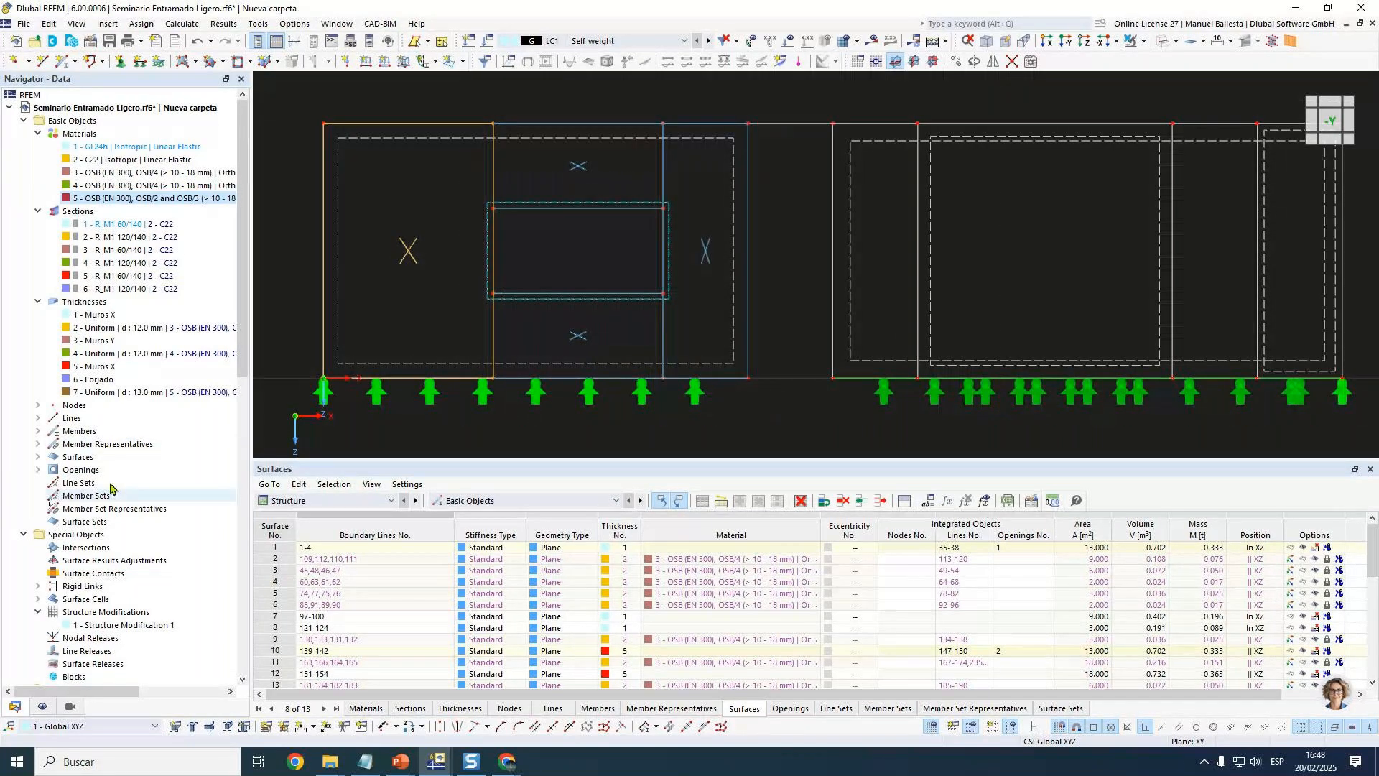
Try to delete all the surface cells from 1.1 to 10.8, and return to an oblique view of the model.
click(39, 599)
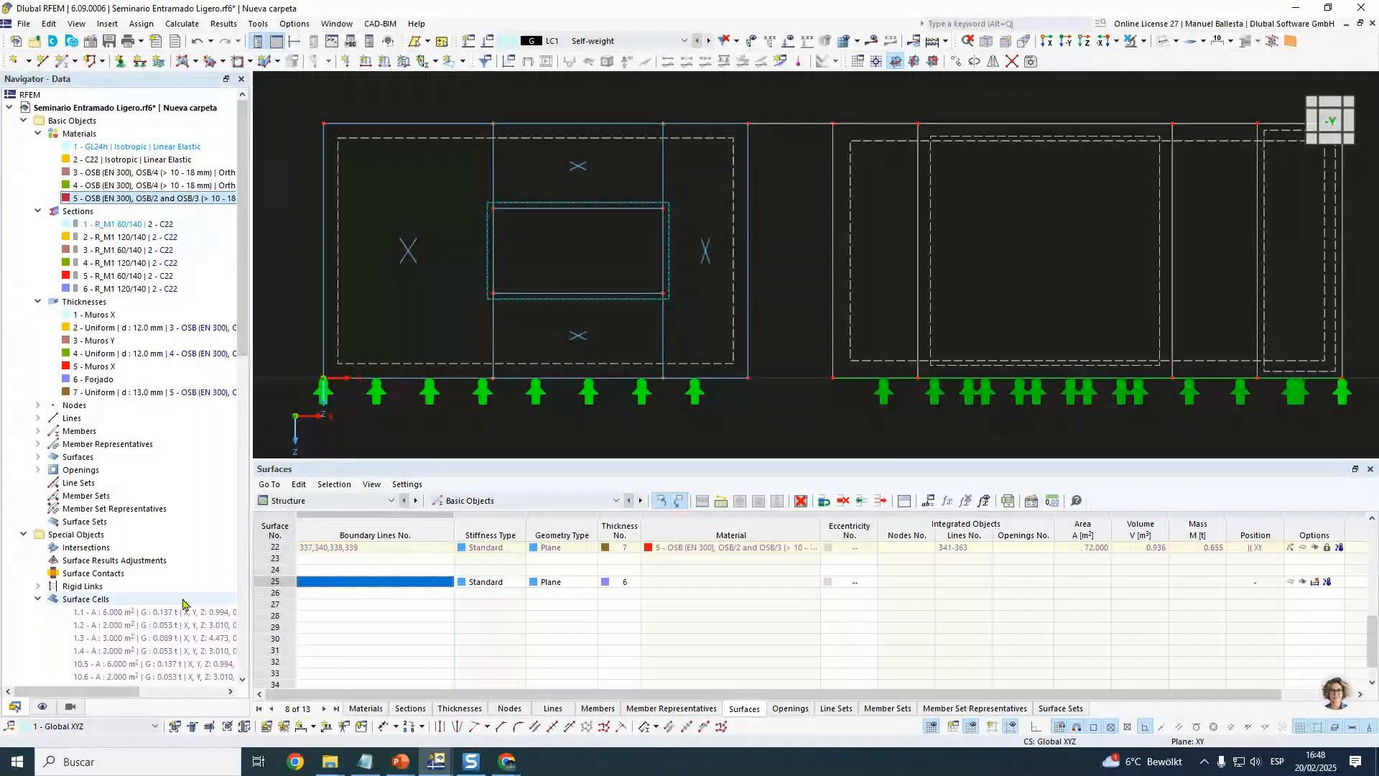
scroll(186, 604, down, 4)
click(138, 458)
shift+click(132, 548)
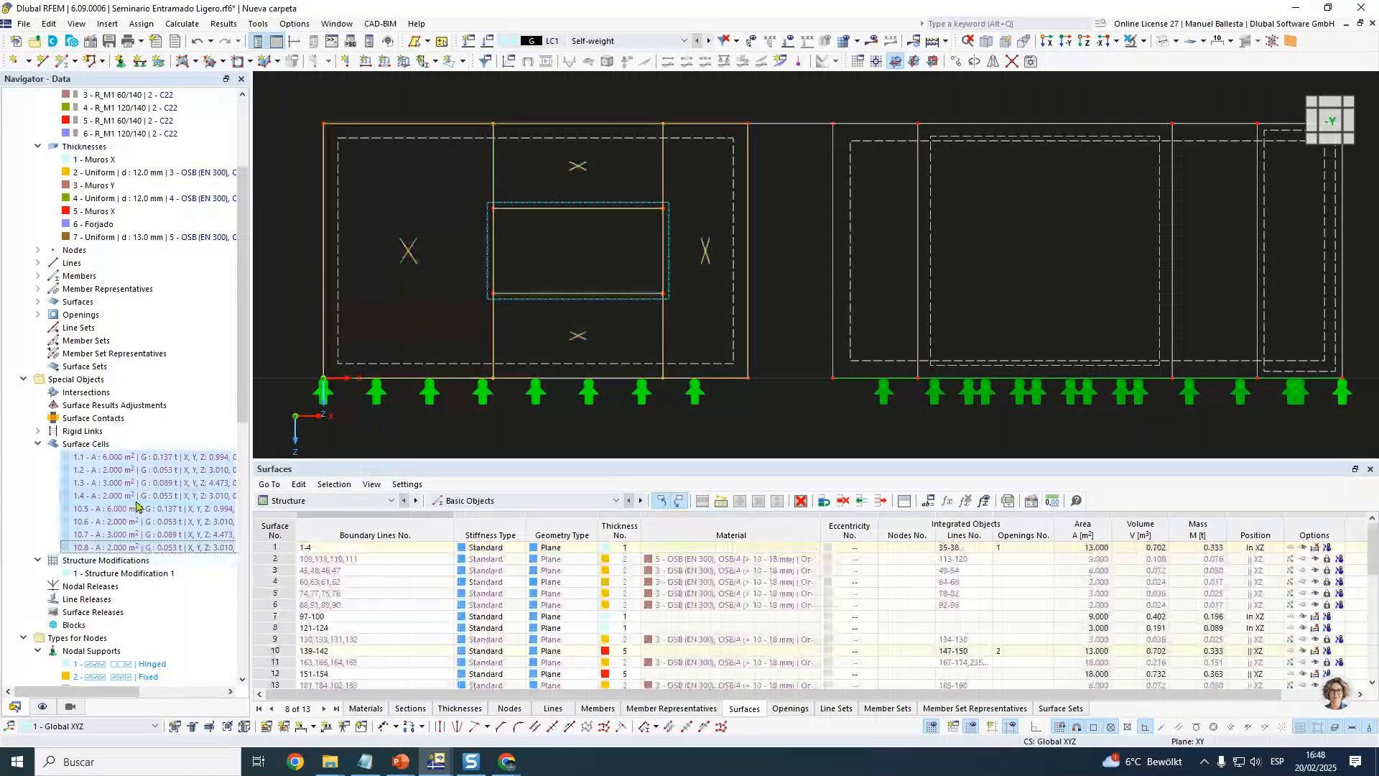
right_click(137, 507)
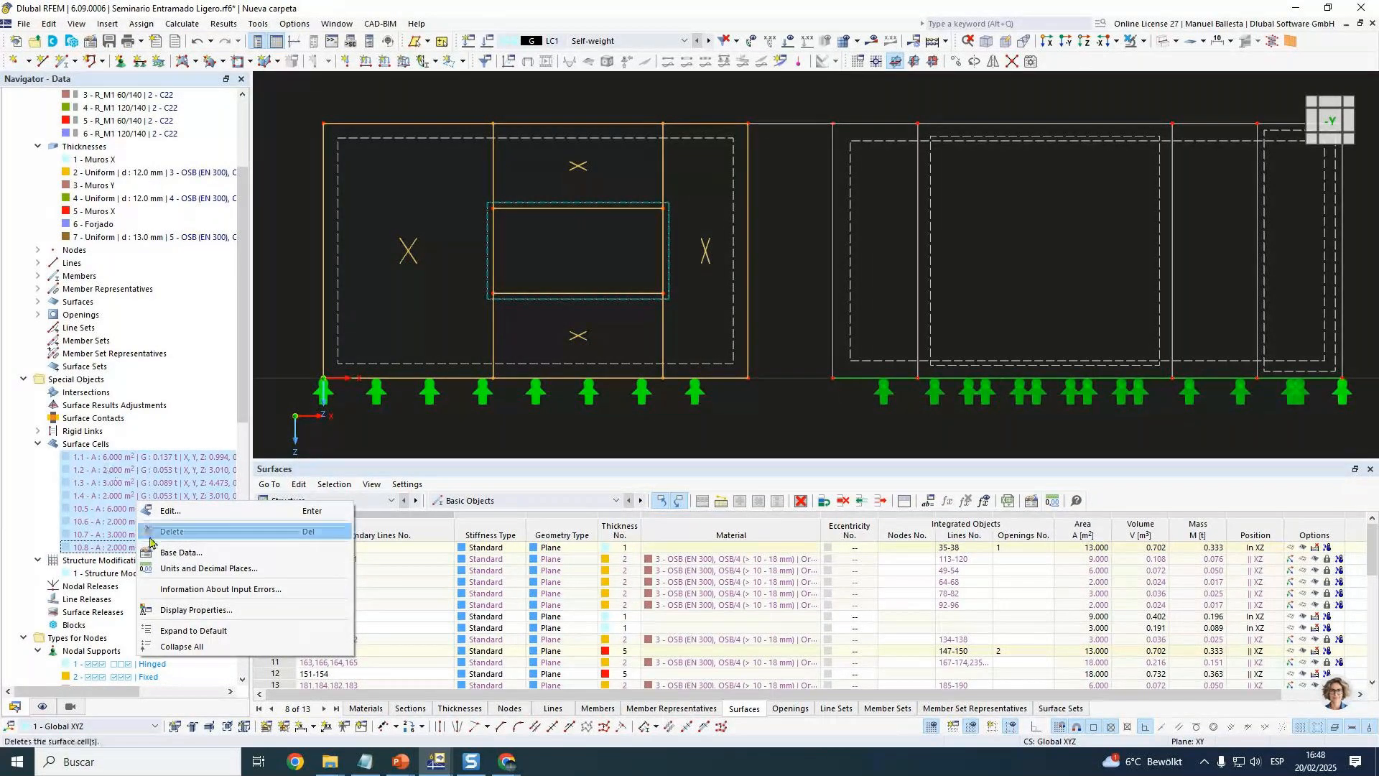
click(516, 255)
ctrl+middle_drag(516, 255, 474, 273)
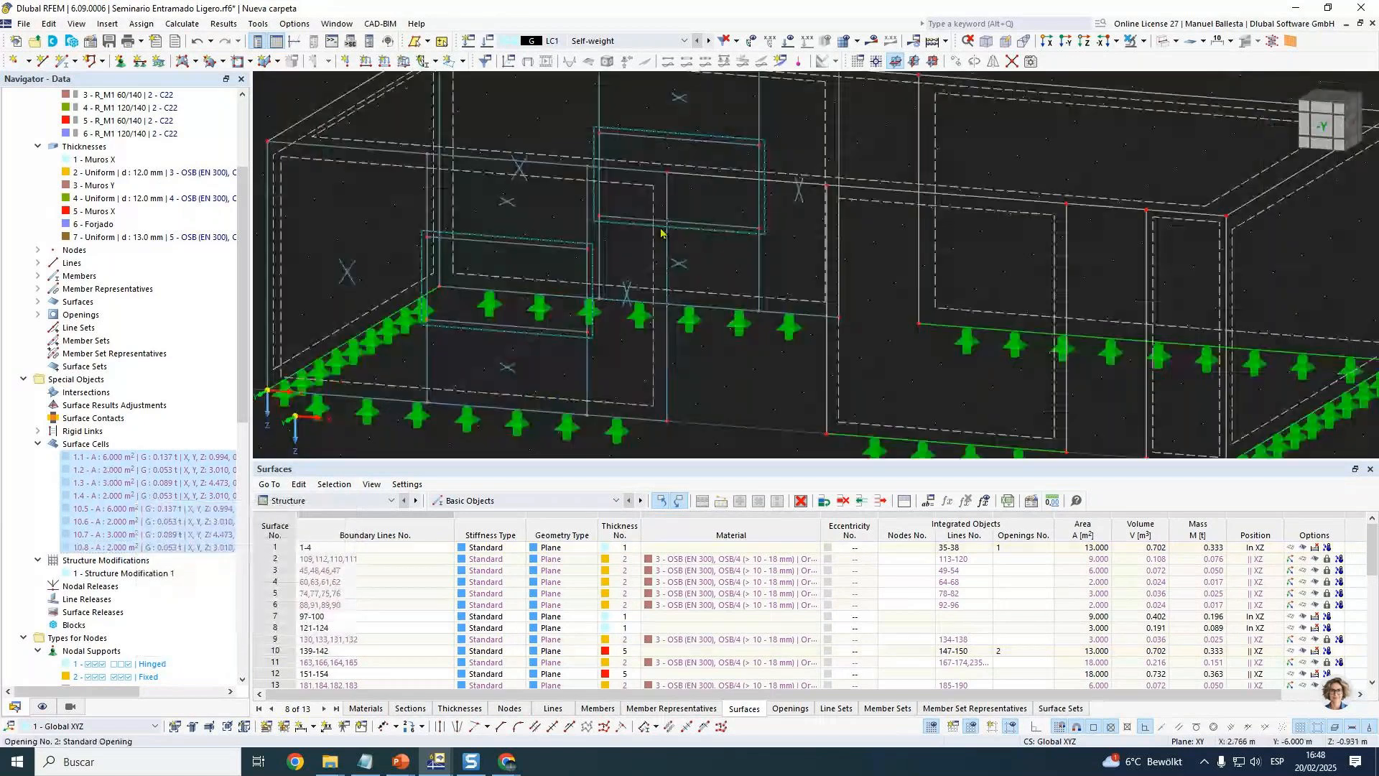
Go from the calculation's plausibility check to surface 25 and delete its incomplete row from the surfaces table.
click(885, 44)
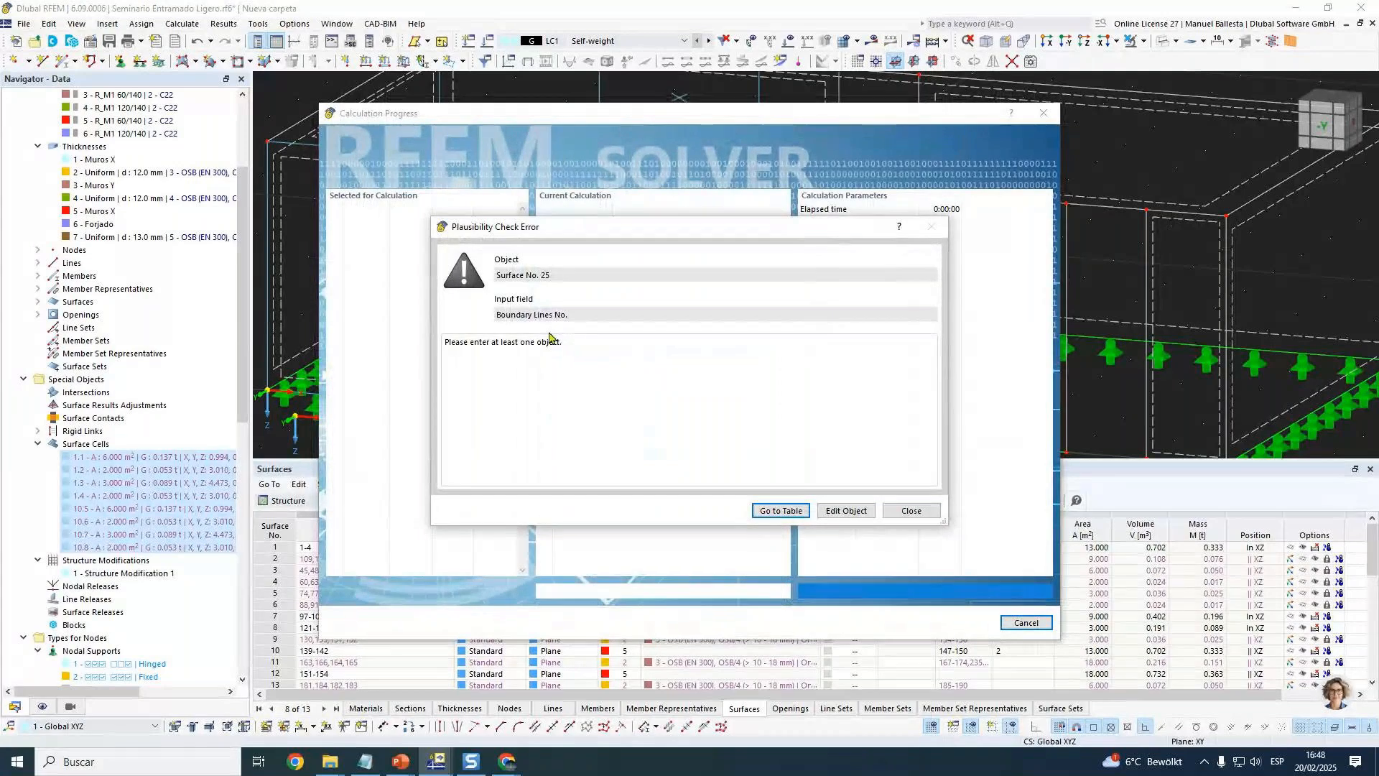
key(Return)
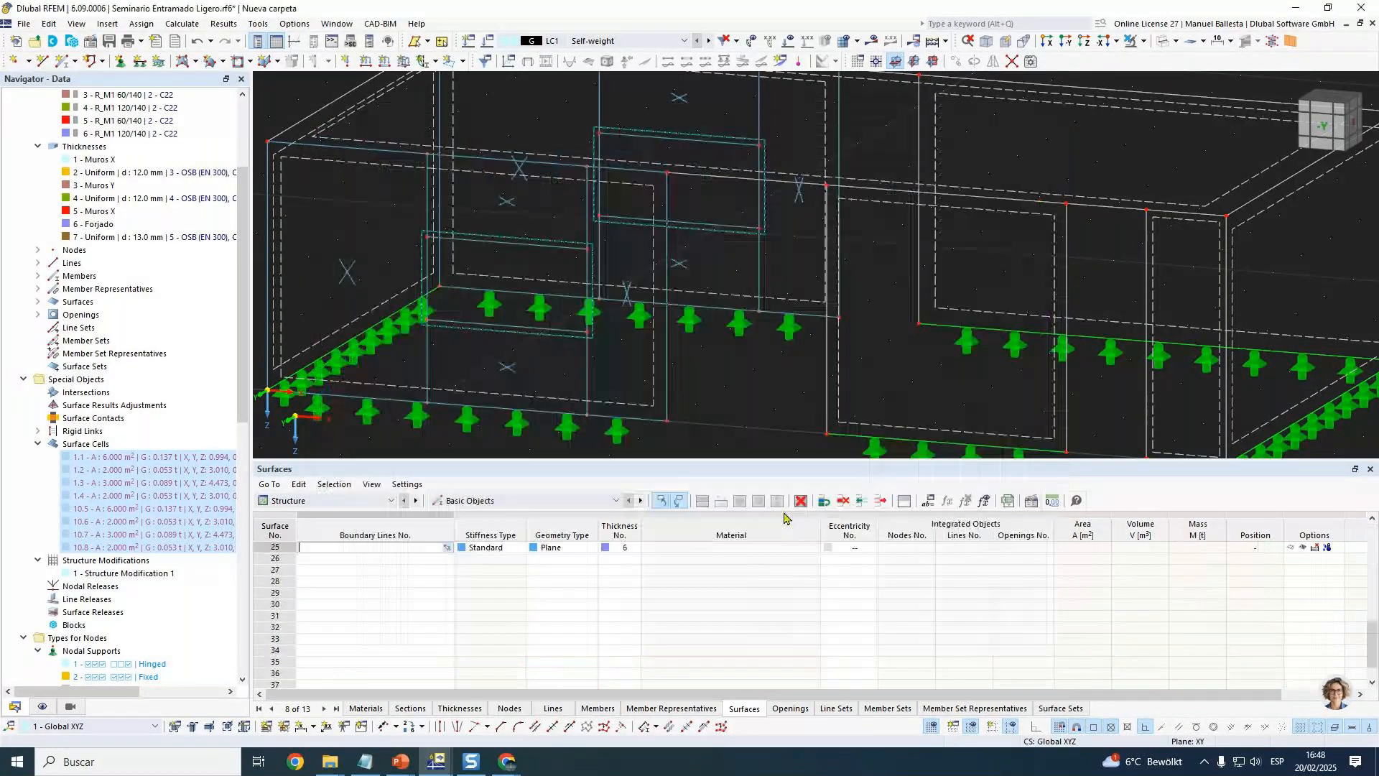
scroll(301, 652, down, 1)
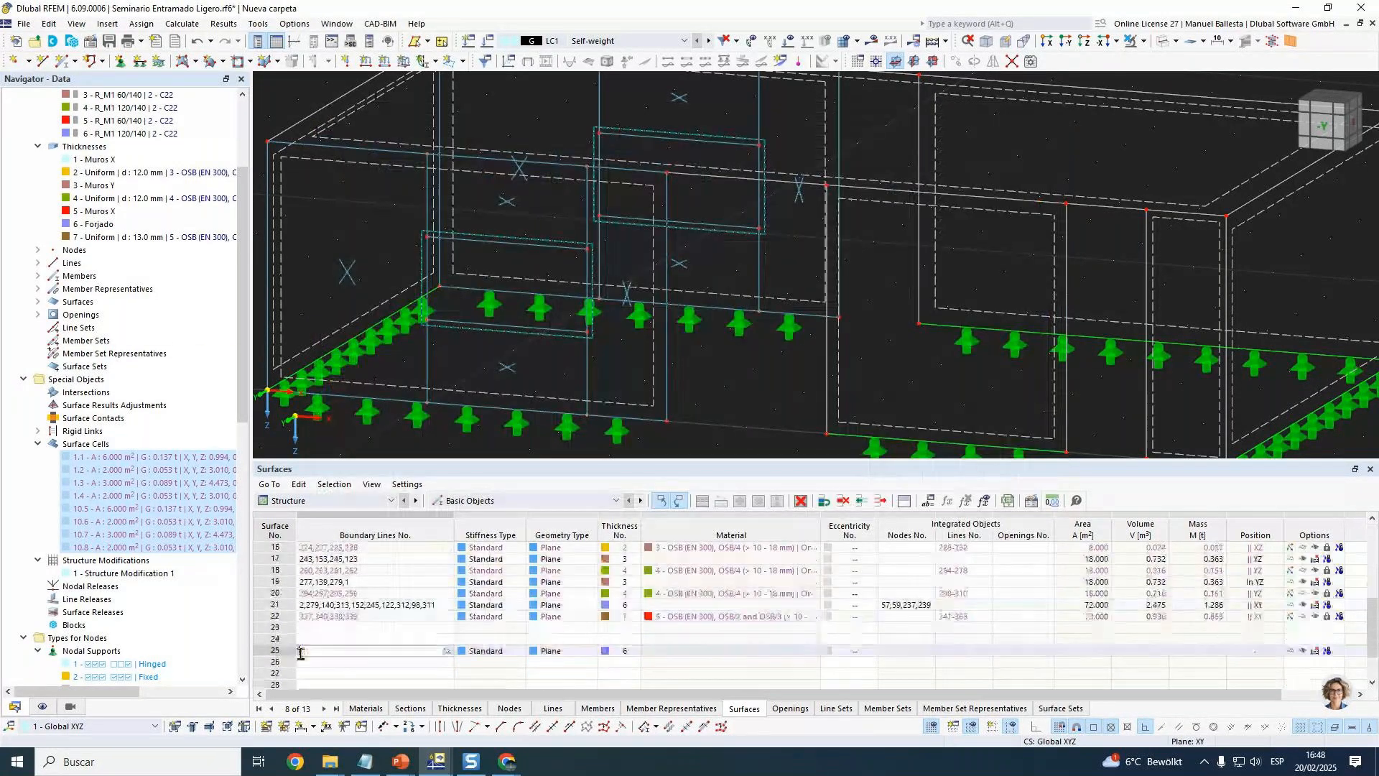
click(290, 654)
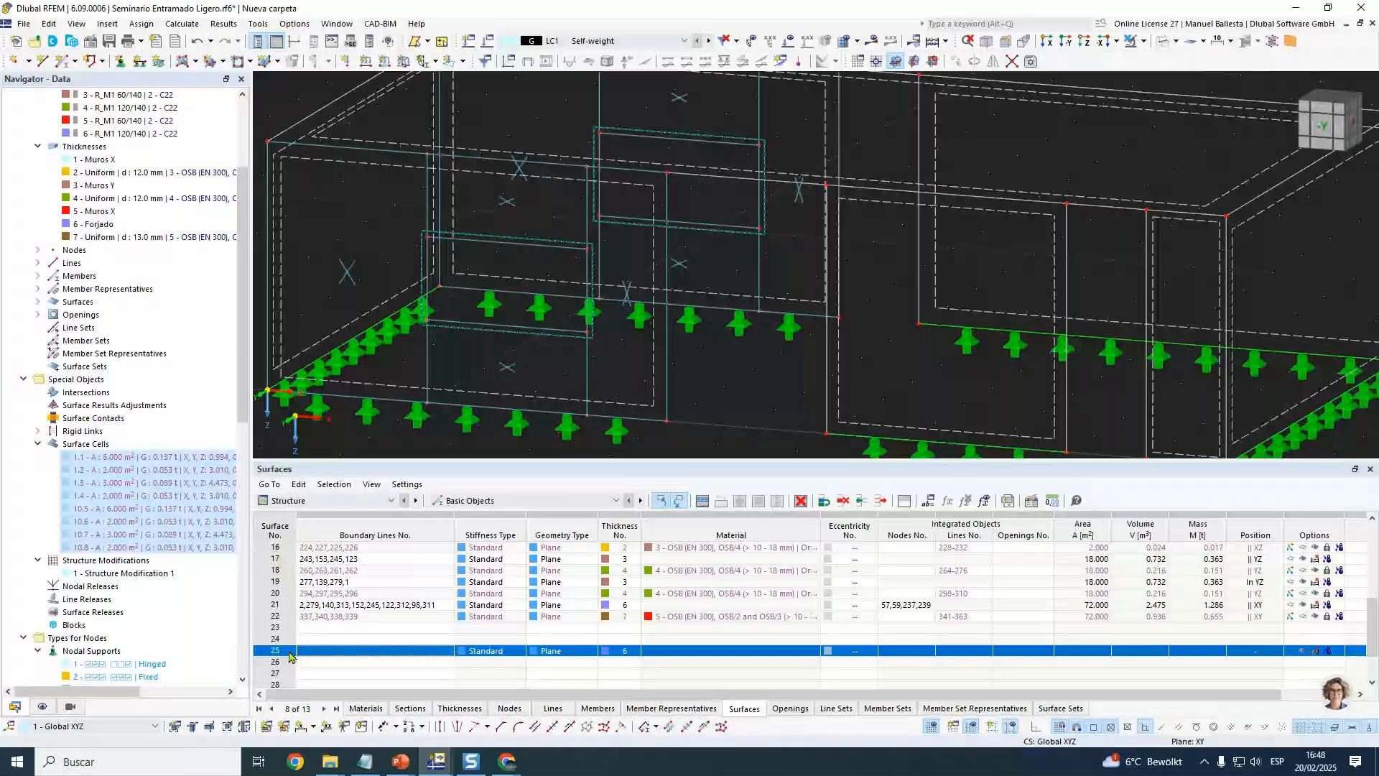
click(365, 628)
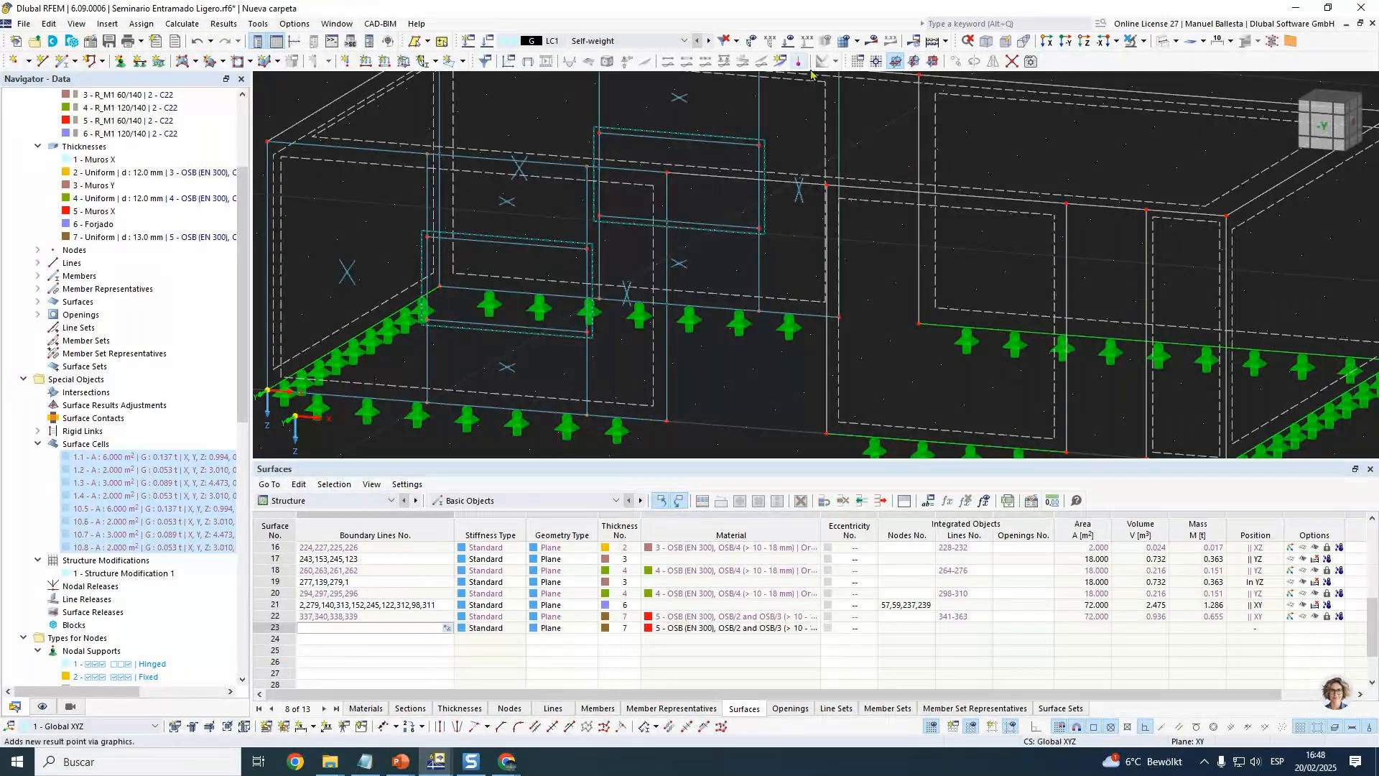
Calculate load case LC1 Self-weight and view the line support reactions over the whole building.
click(872, 40)
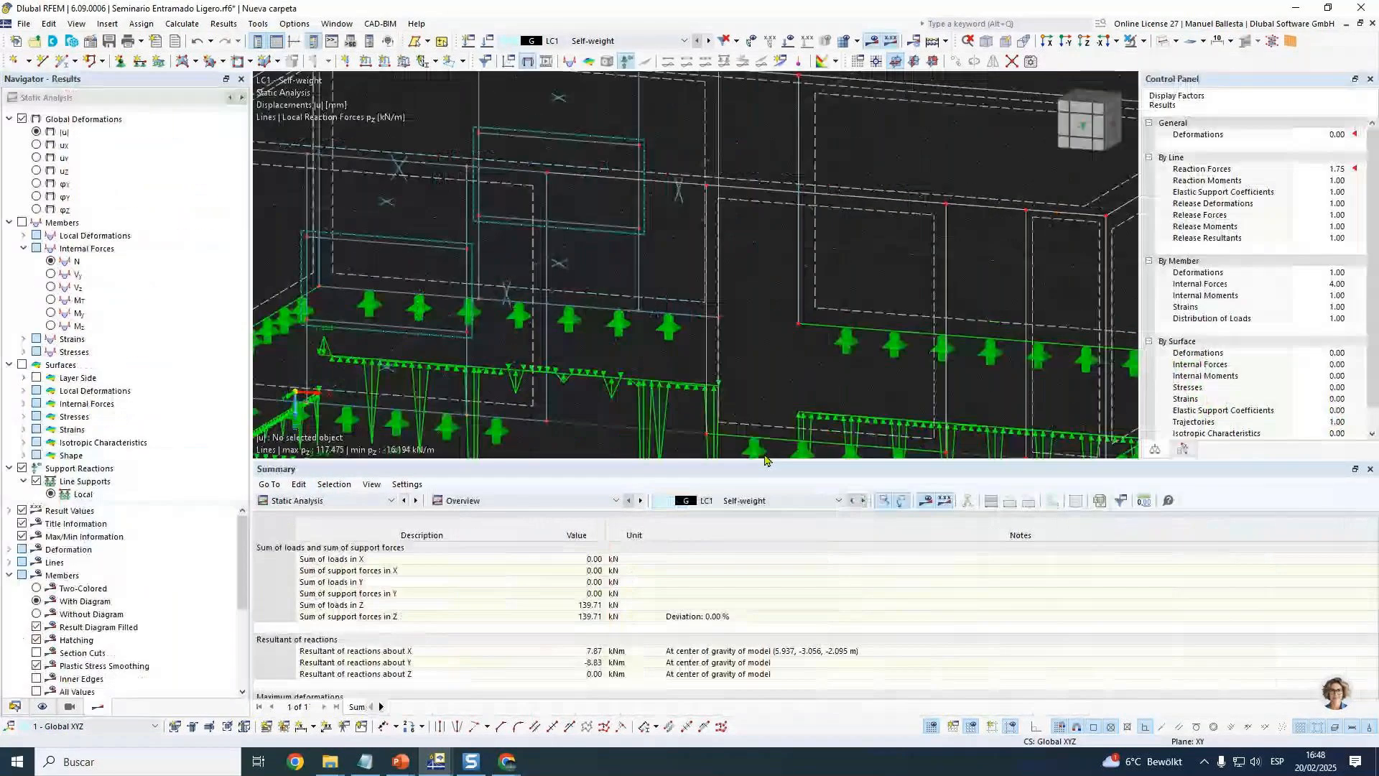
scroll(763, 324, down, 5)
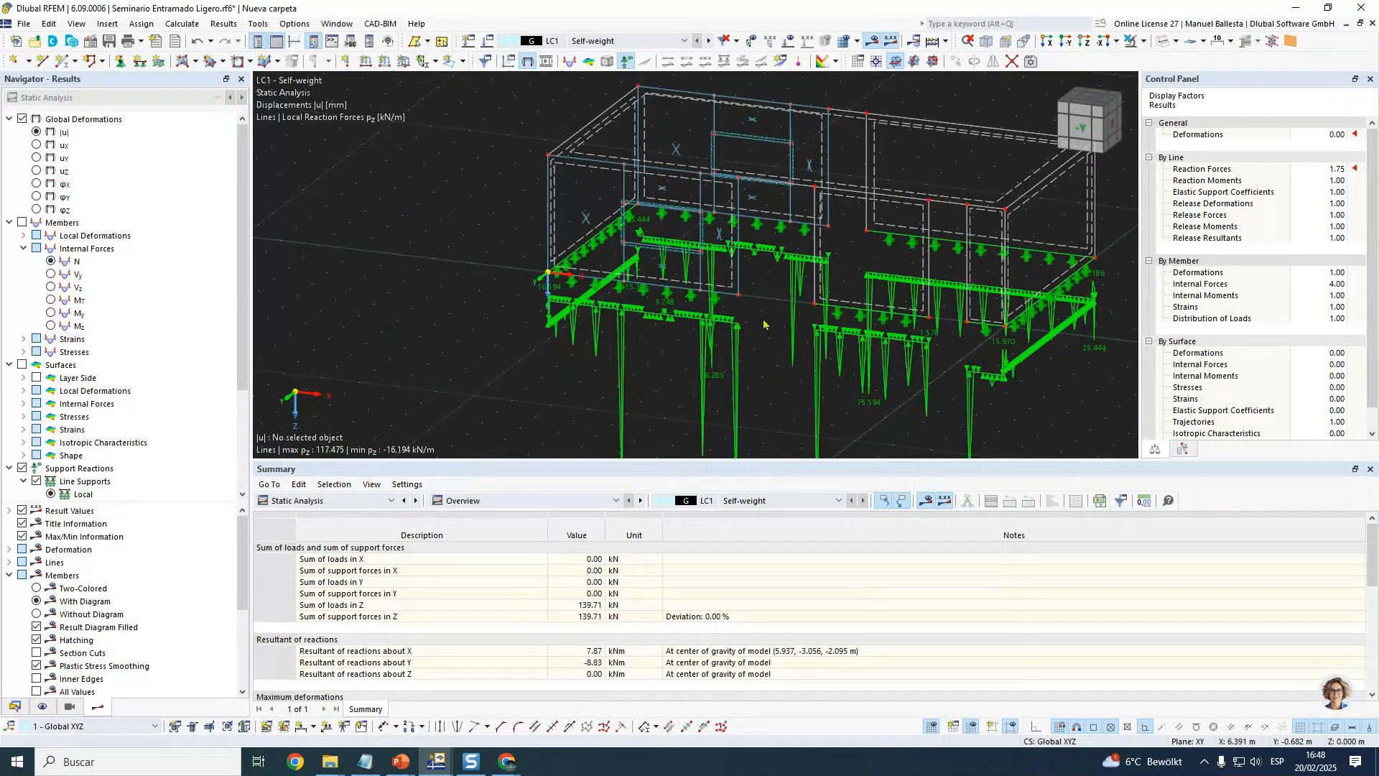
ctrl+middle_drag(764, 324, 897, 237)
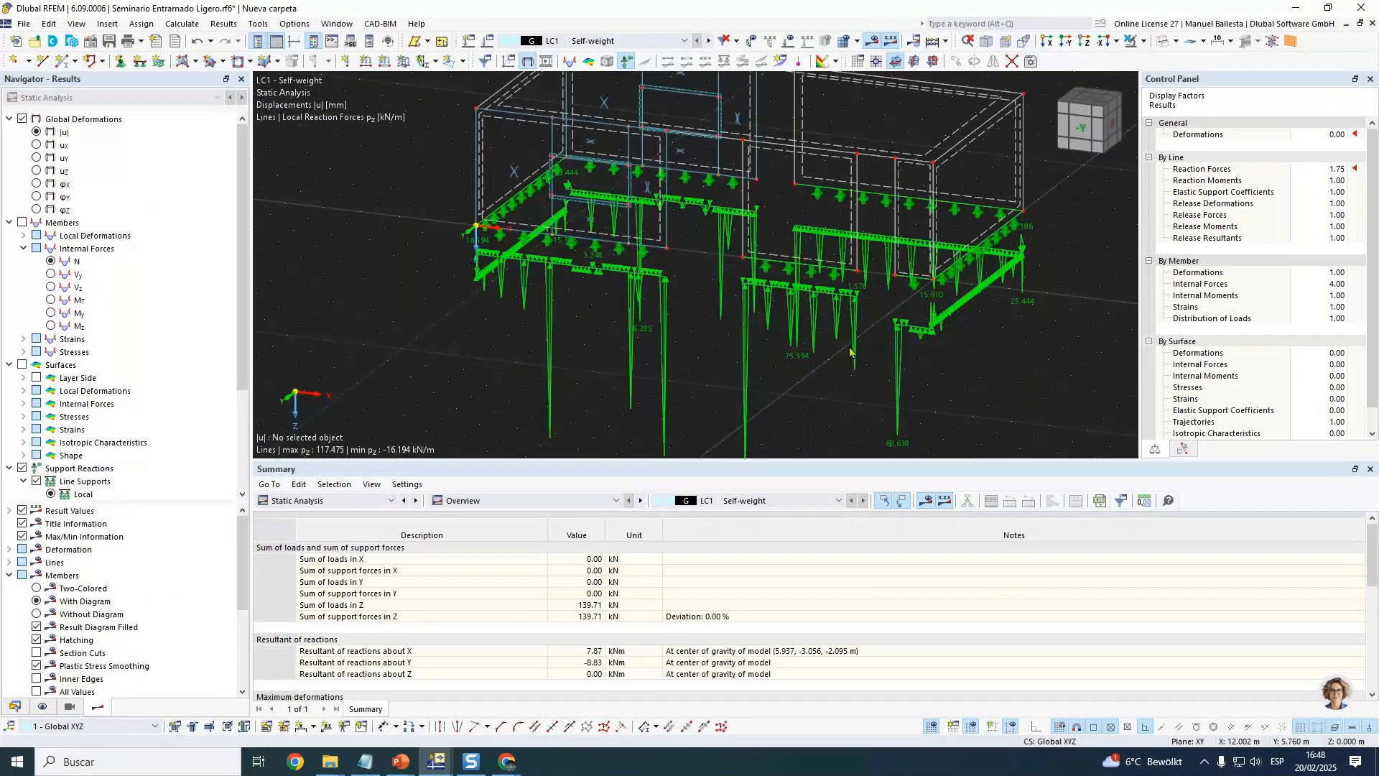
Show the beam-panel framing members again together with the LC1 self-weight displacements.
click(1142, 42)
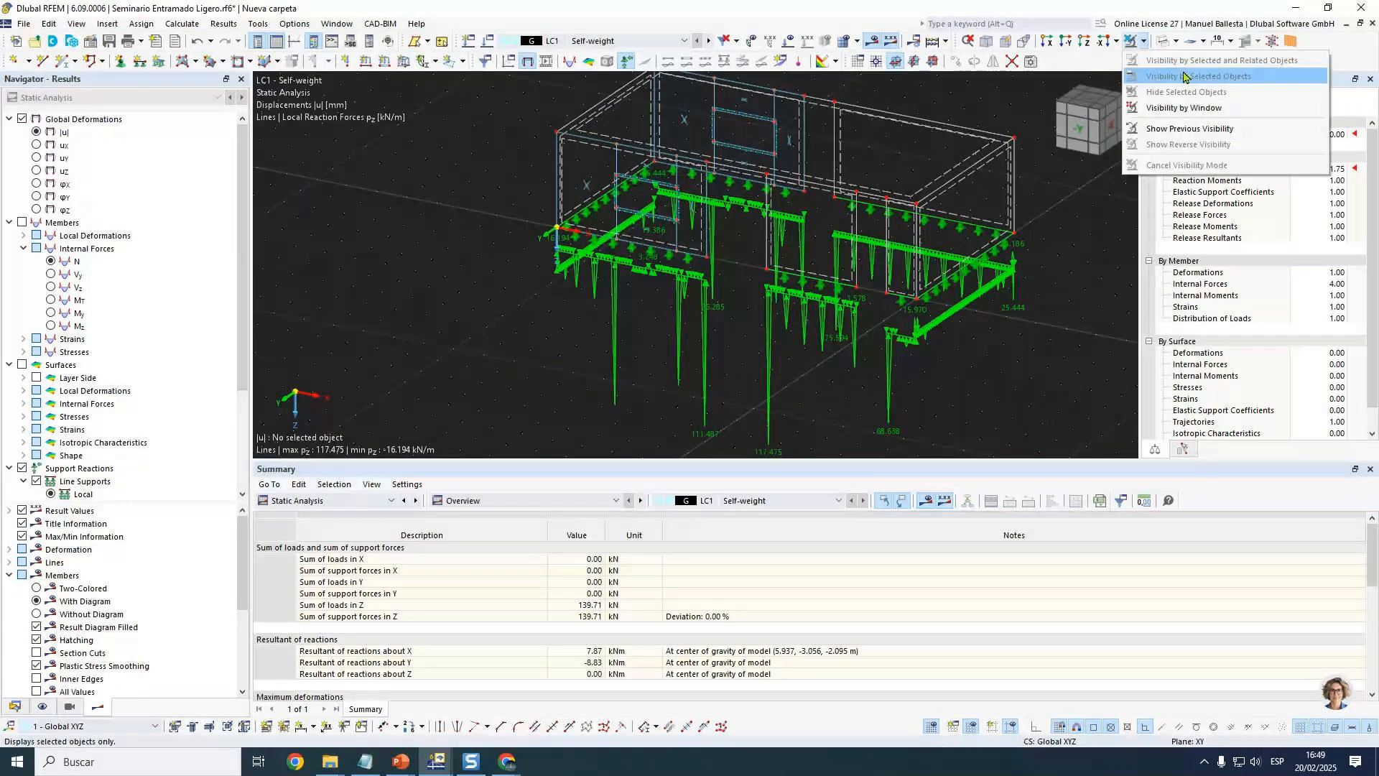
click(1262, 26)
click(1292, 44)
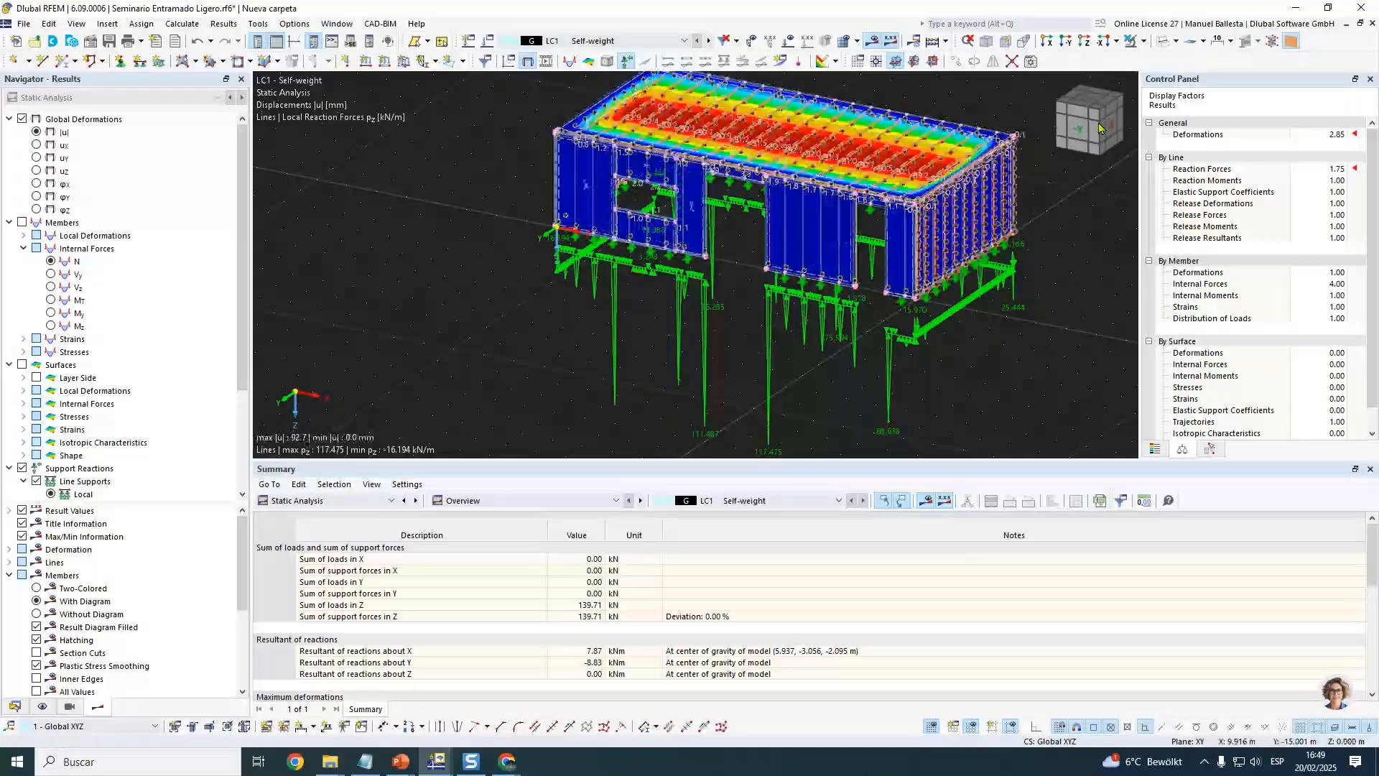
Switch to the -Y view and isolate the floor panel at the top of the walls with its related objects.
click(1077, 127)
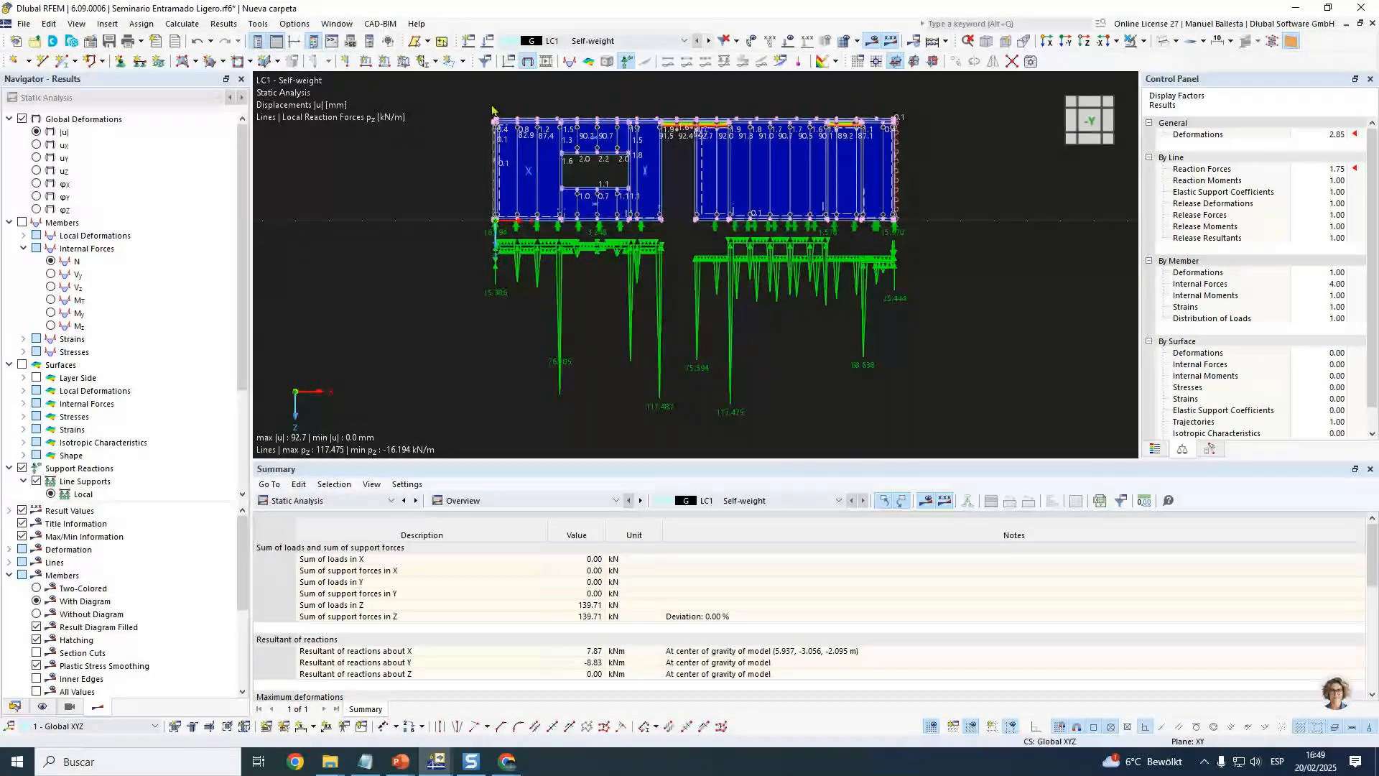
click(1143, 41)
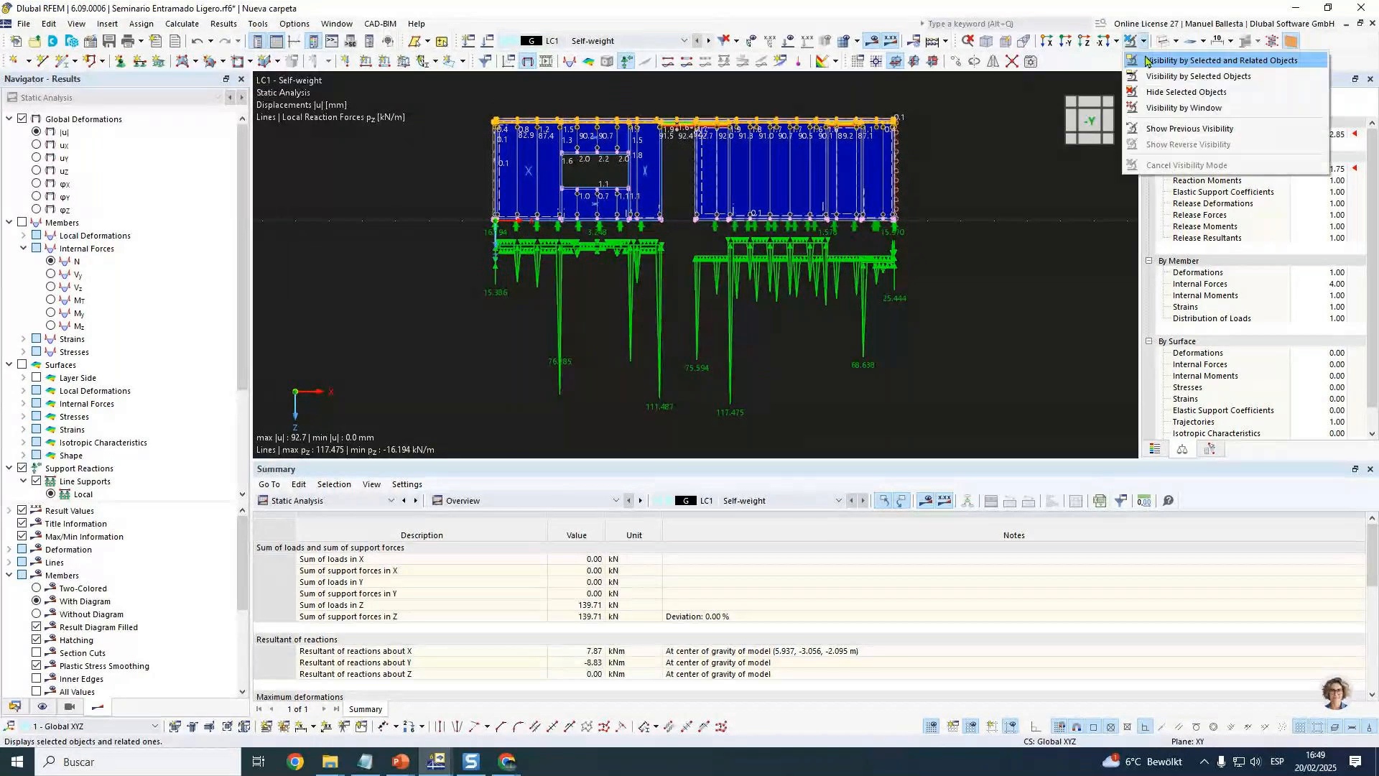
click(1147, 61)
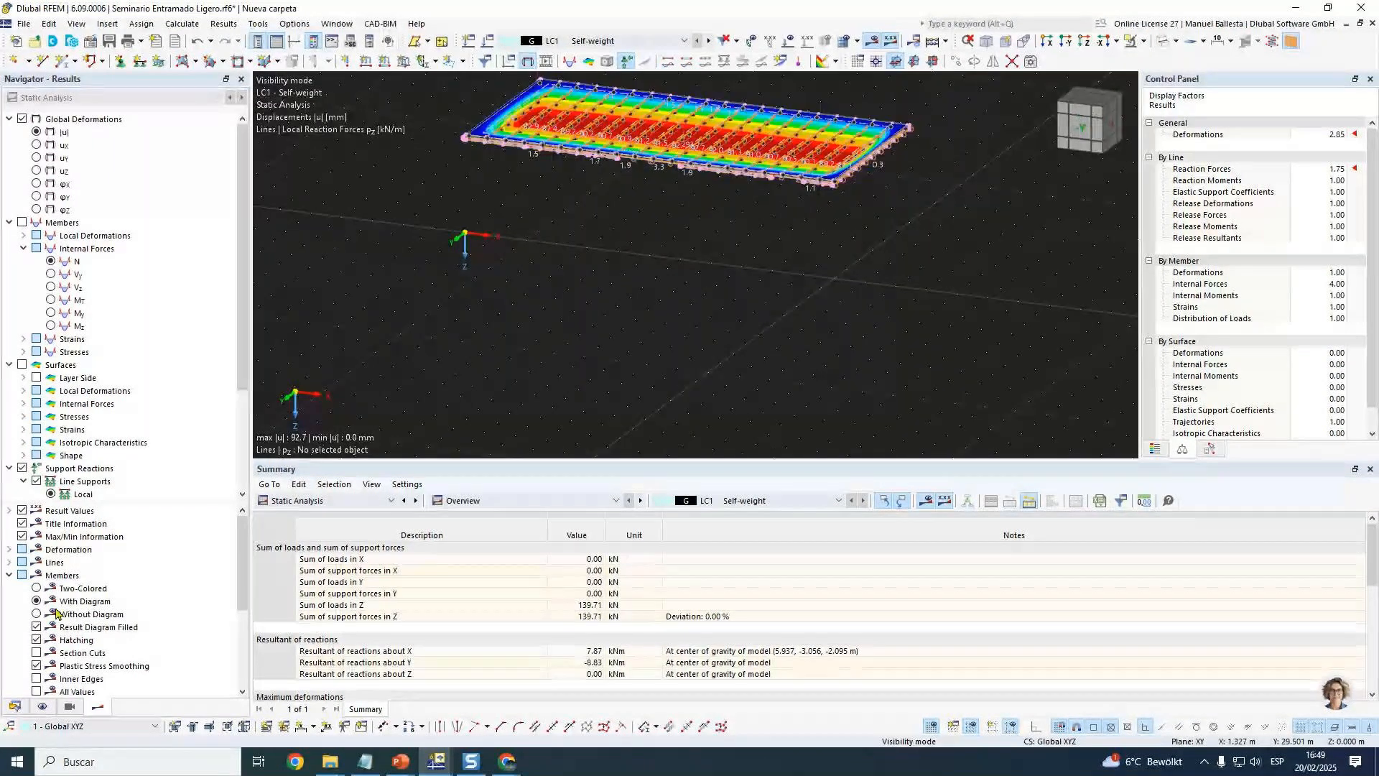
Isolate the members that use section 5 - R_M1 60/140 in C22.
click(14, 706)
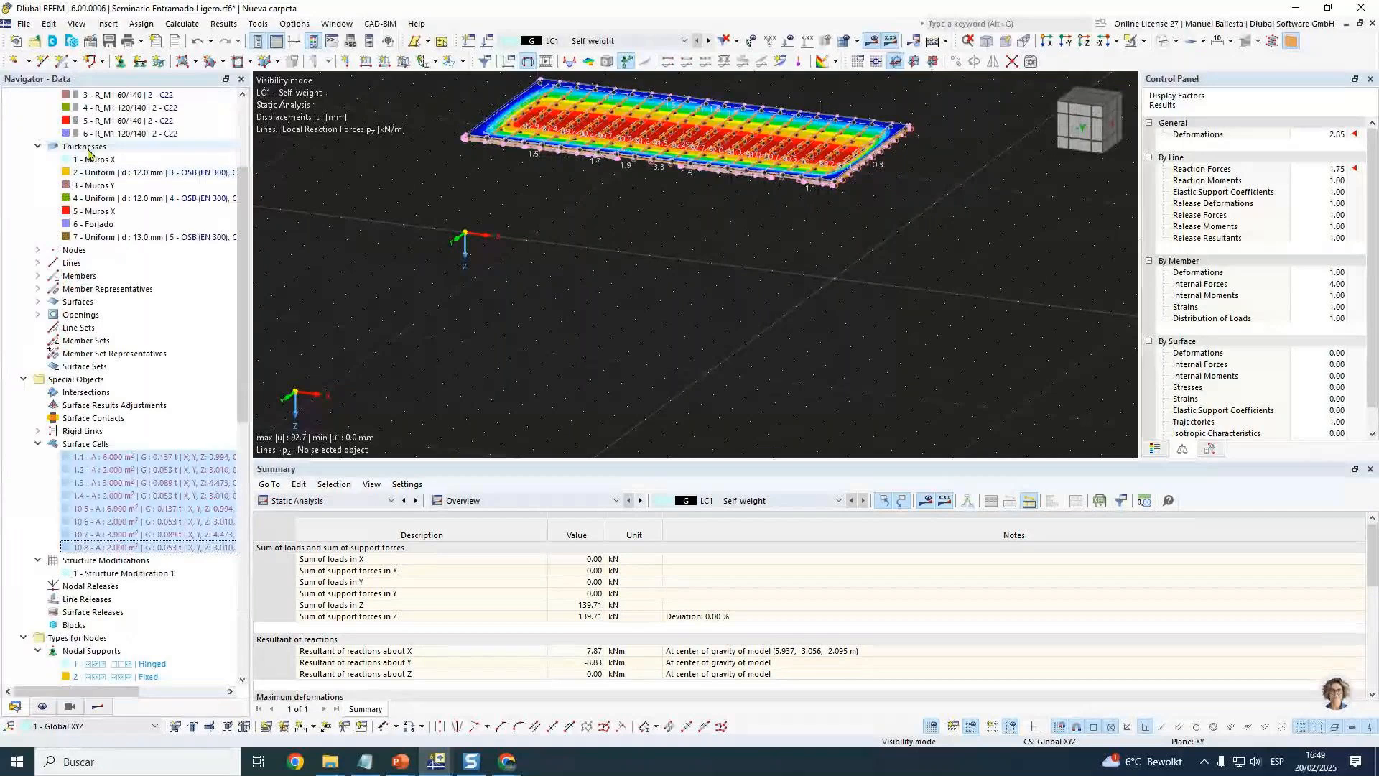
click(115, 198)
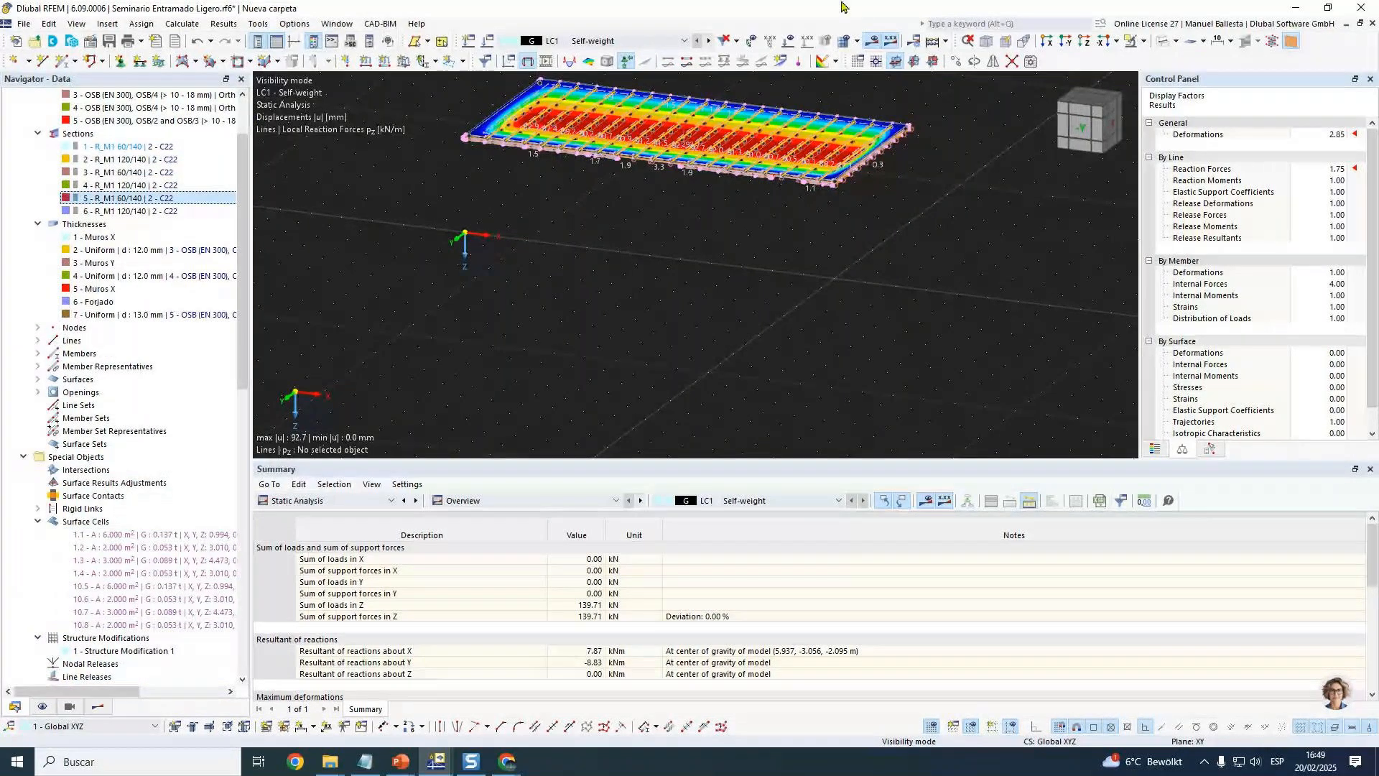
click(1129, 41)
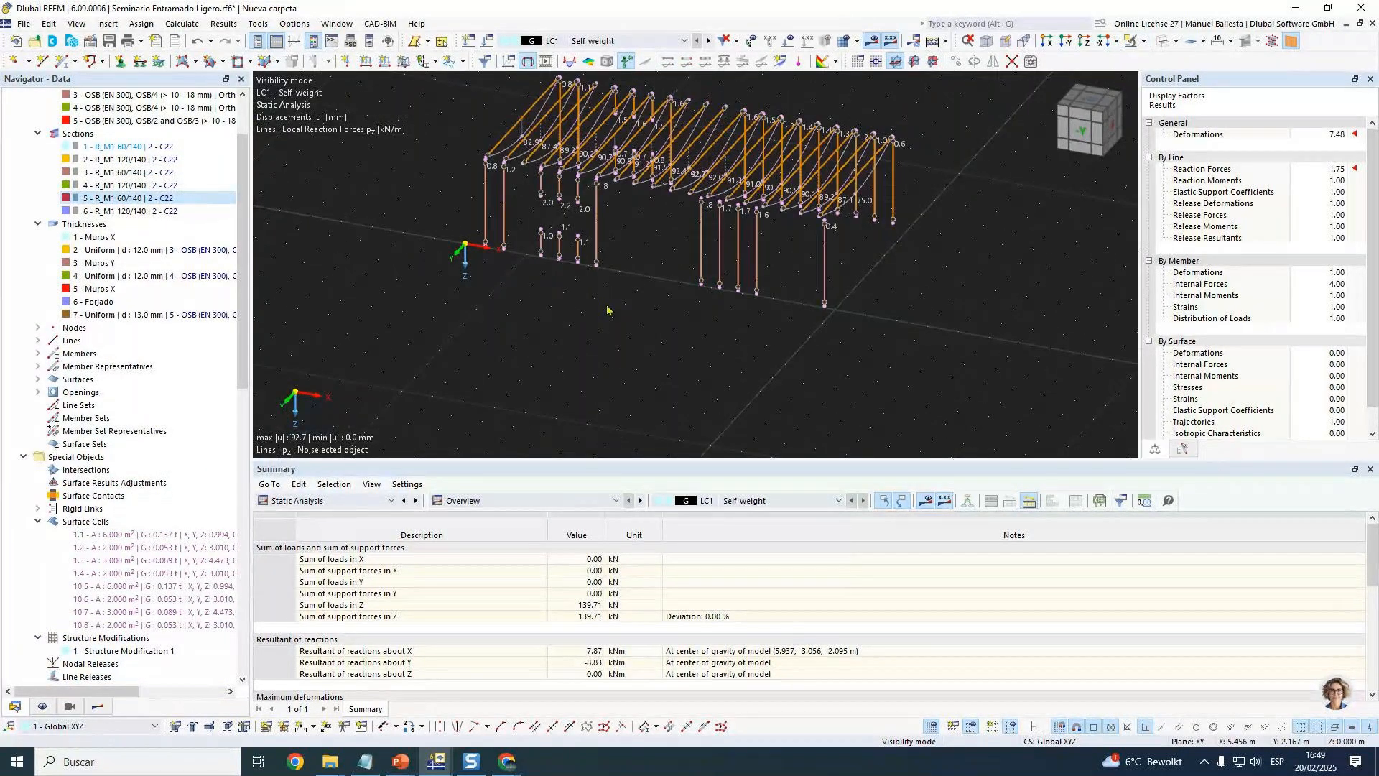
middle_drag(649, 292, 669, 347)
Examine the bending moment My and the shear force Vz diagrams on the isolated members.
click(98, 707)
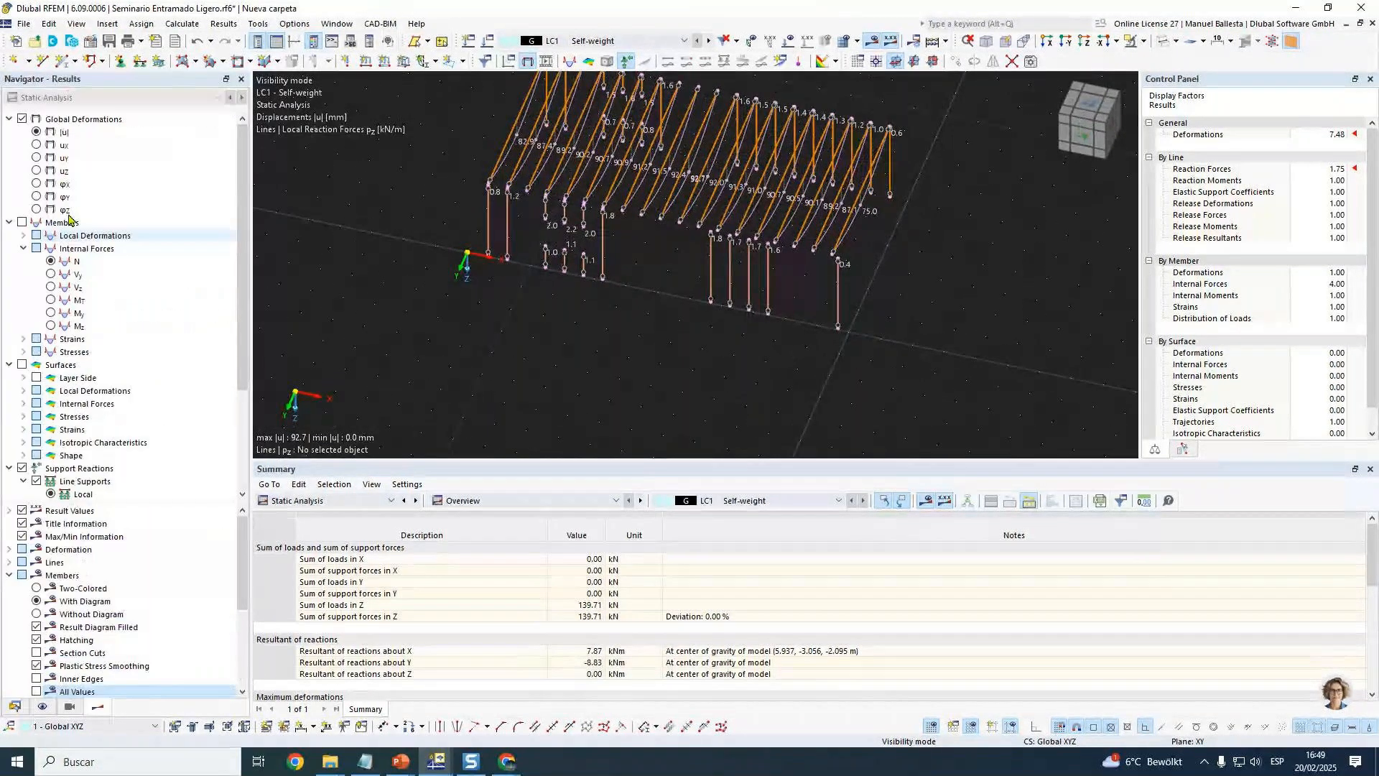
click(50, 312)
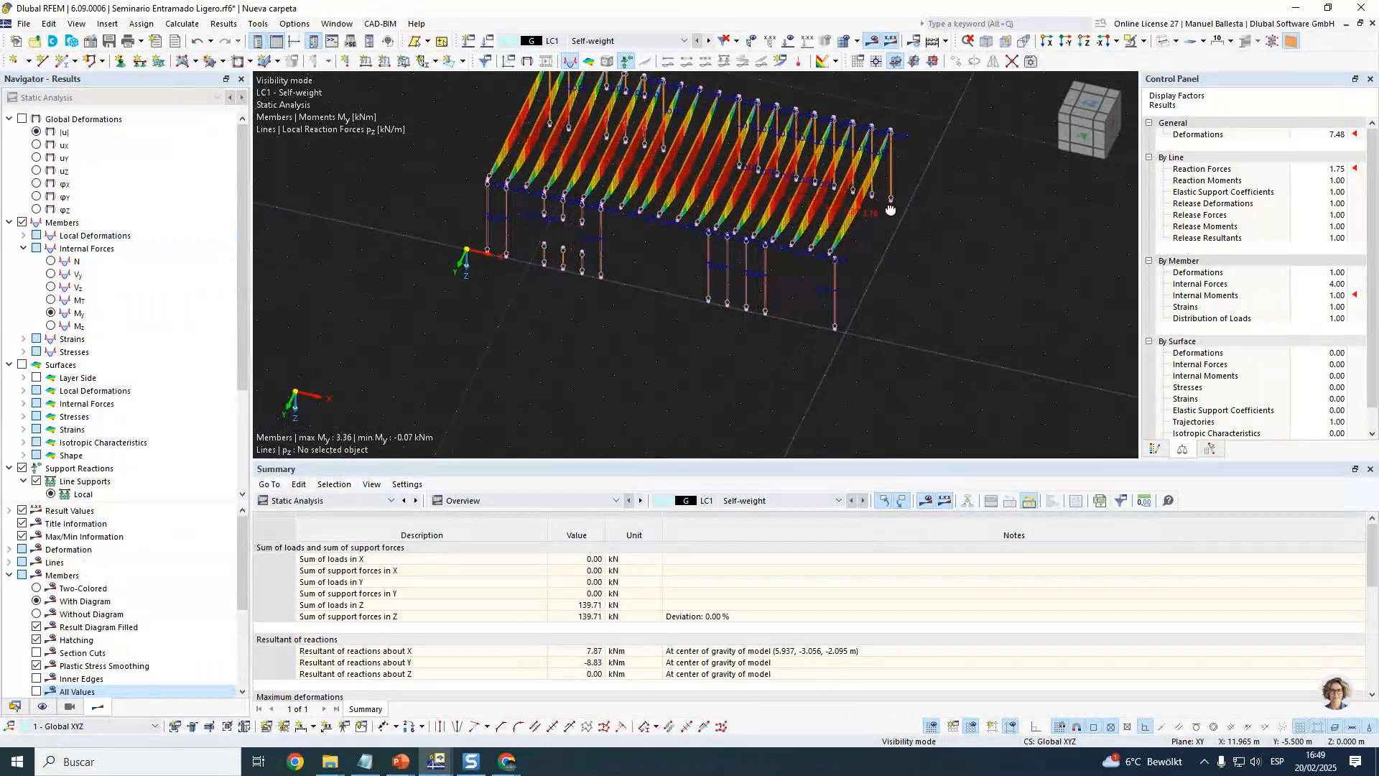
middle_drag(890, 209, 932, 342)
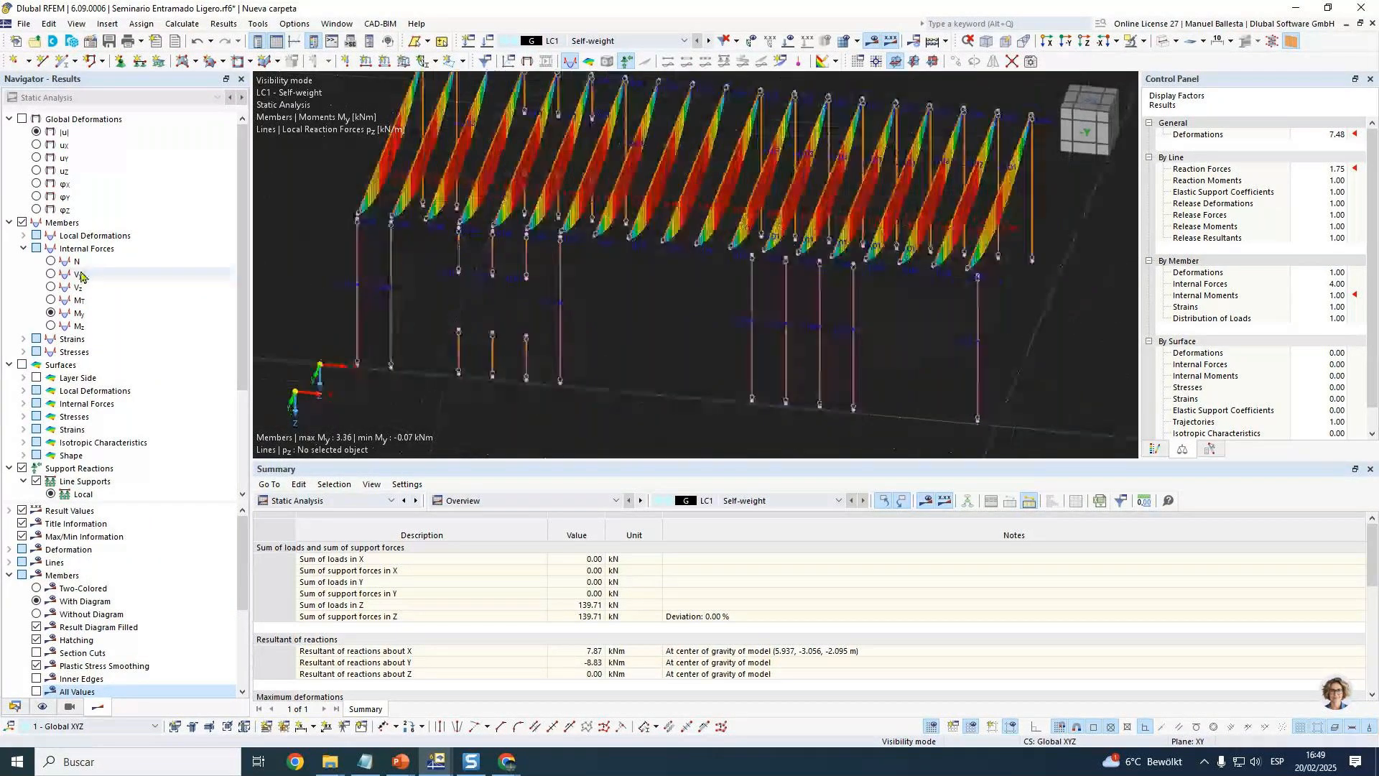
click(50, 287)
middle_drag(646, 237, 727, 313)
scroll(728, 313, down, 5)
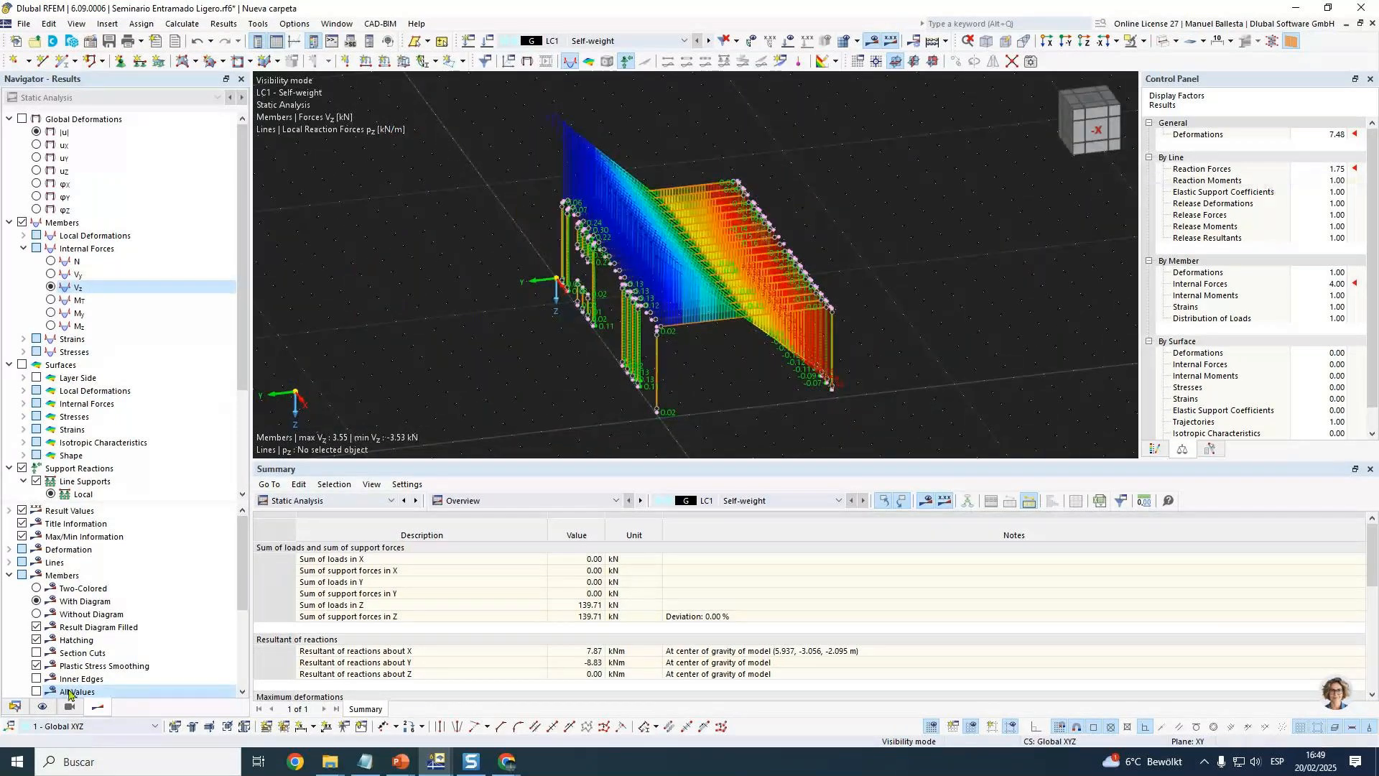
Turn off the results display and cancel the visibility mode so that the whole model is shown.
click(14, 706)
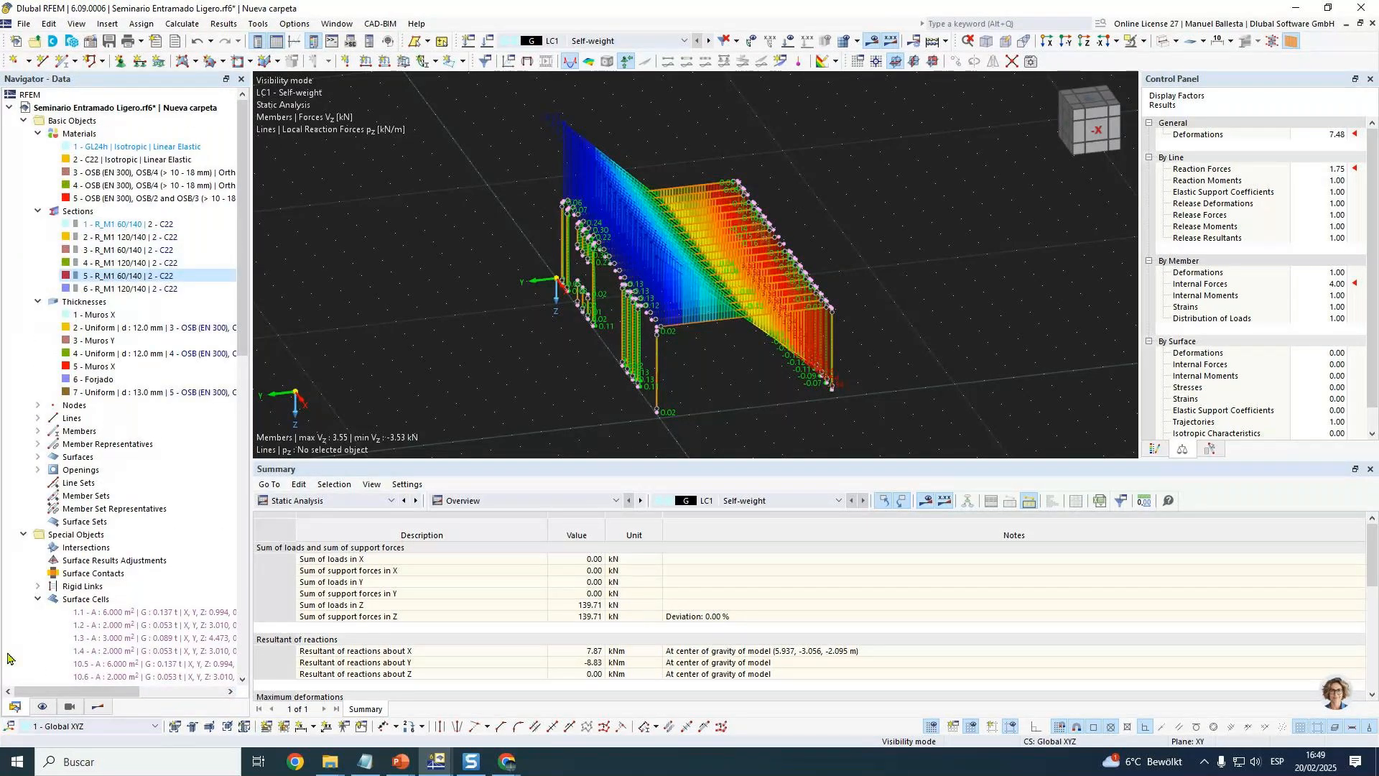
click(43, 706)
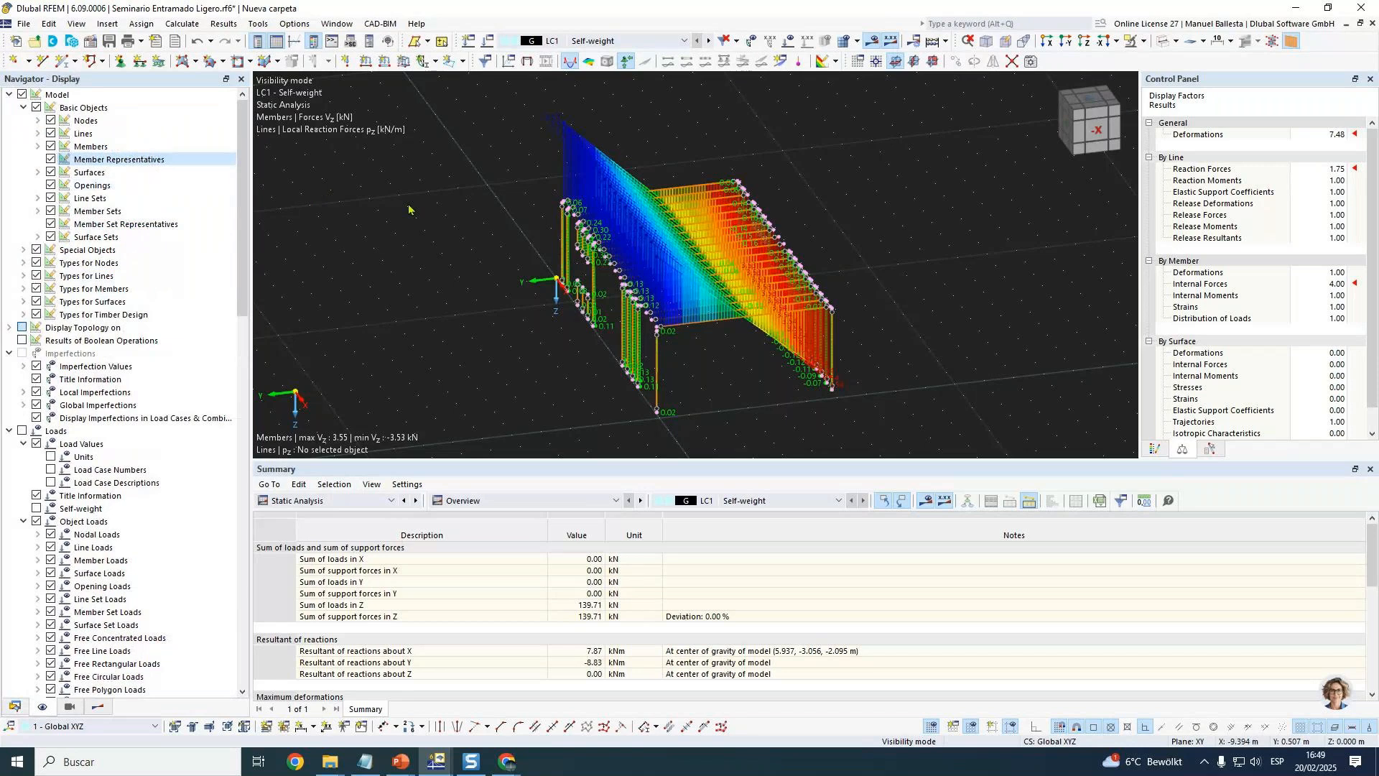
scroll(855, 314, up, 2)
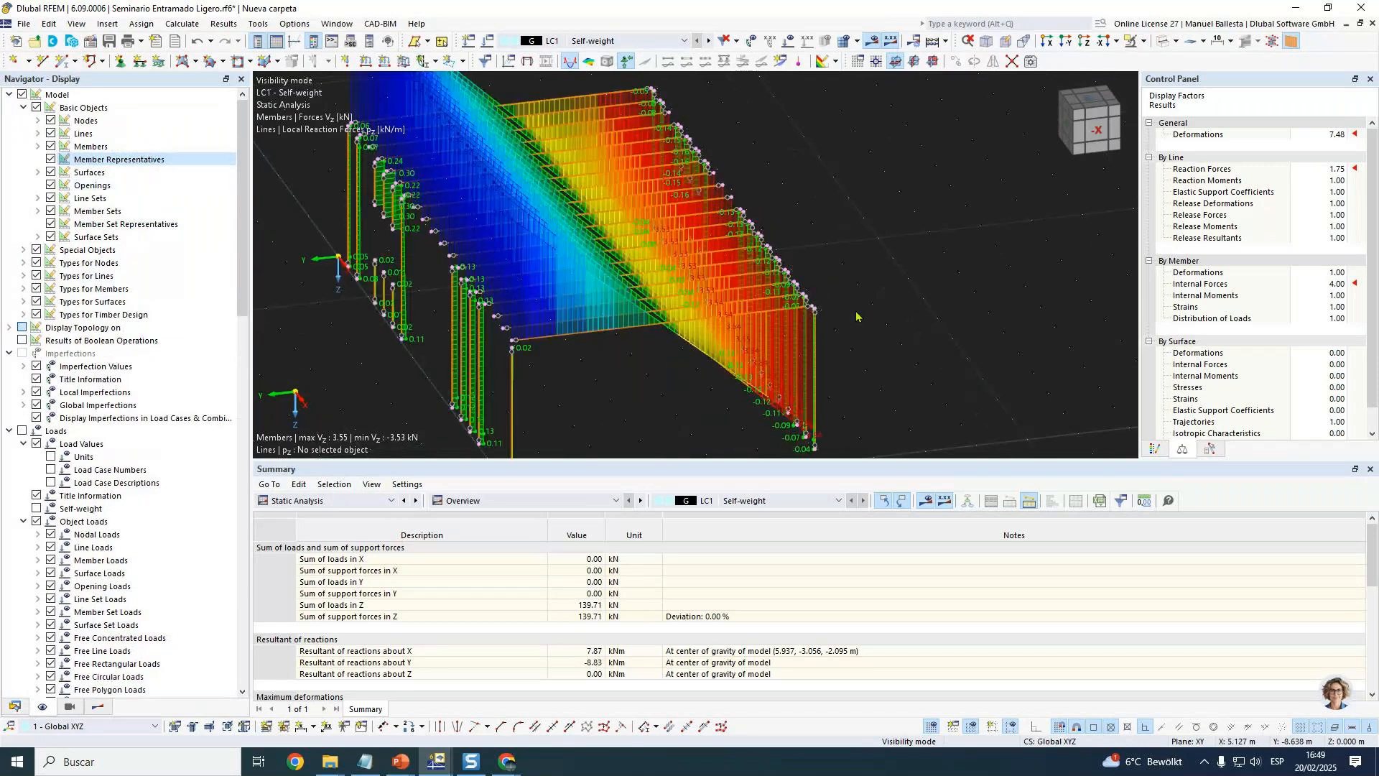
scroll(856, 317, up, 1)
click(871, 41)
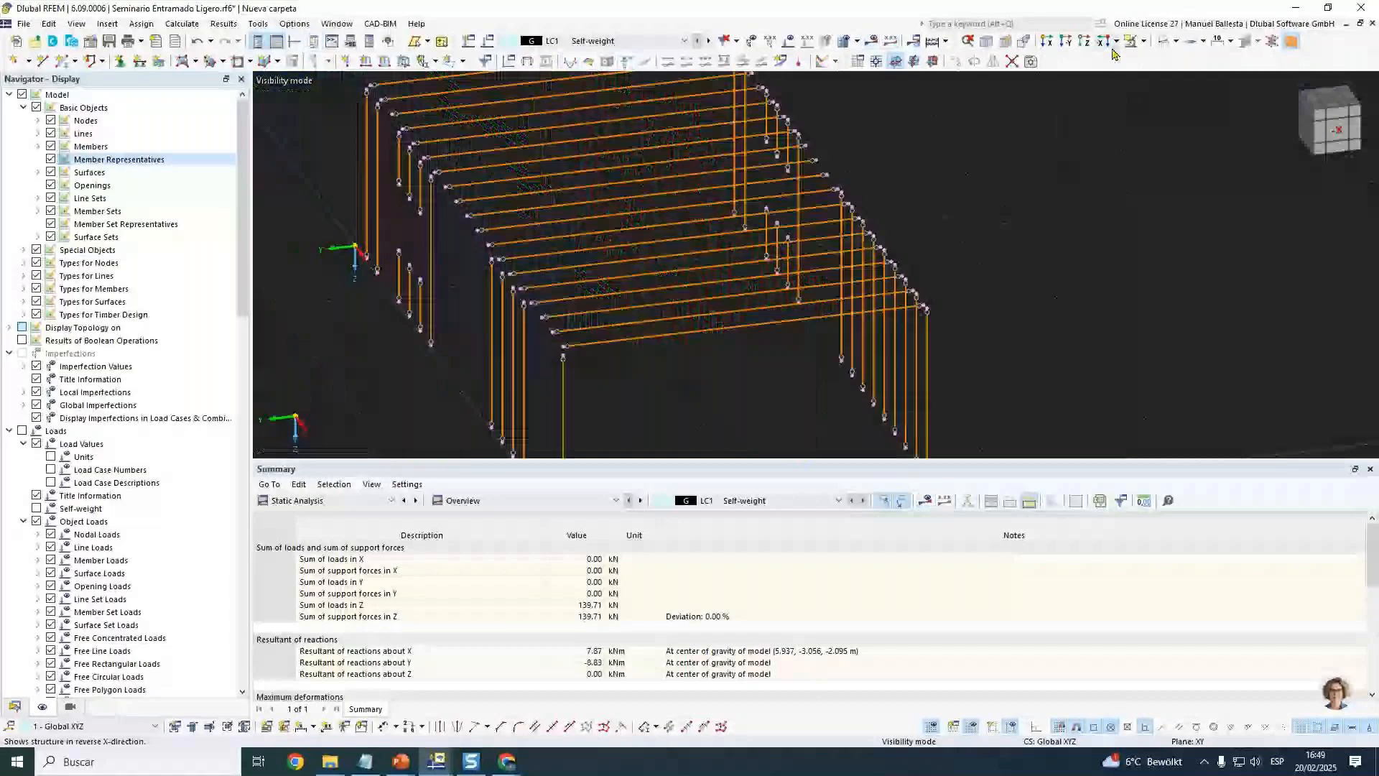
click(1131, 43)
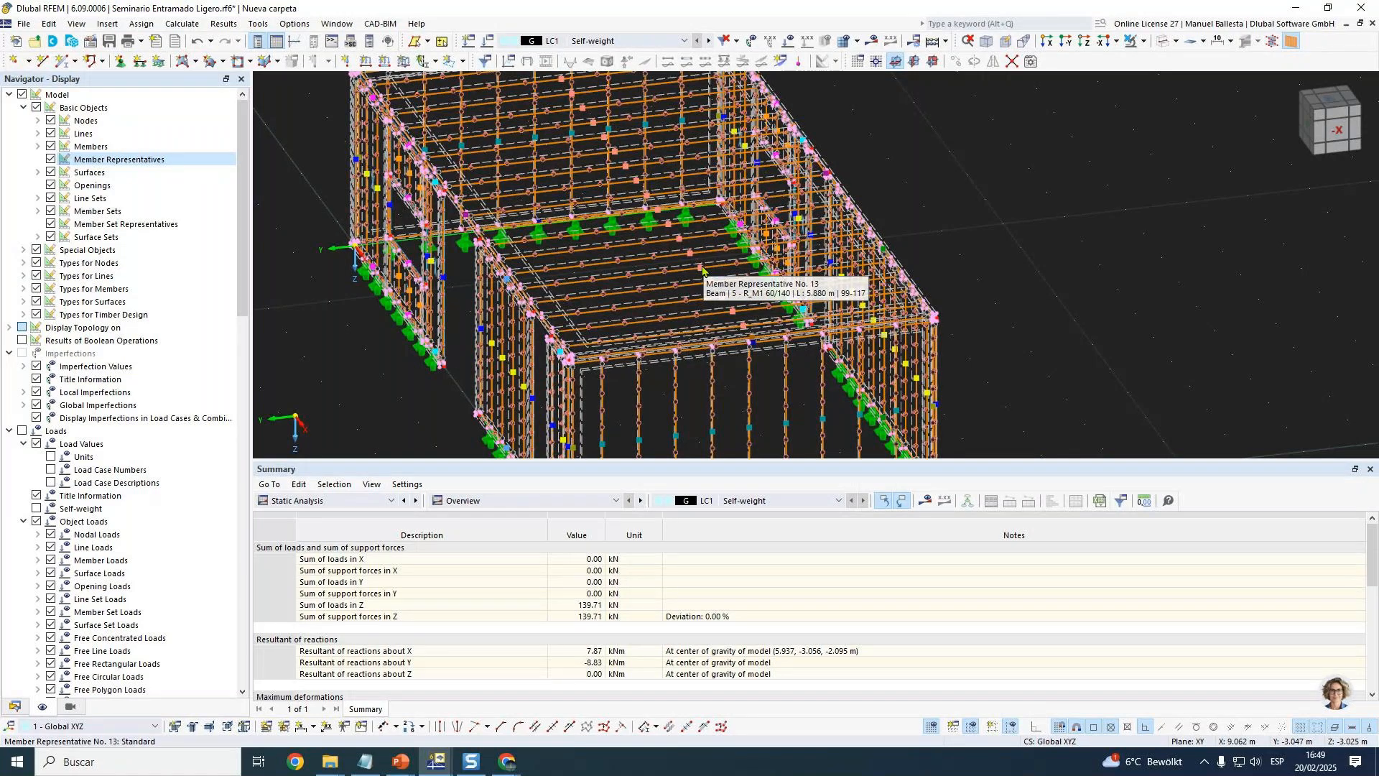
Open the load cases and combinations from LC1 Self-weight and deactivate the serviceability design situations DS2 to DS4.
click(19, 709)
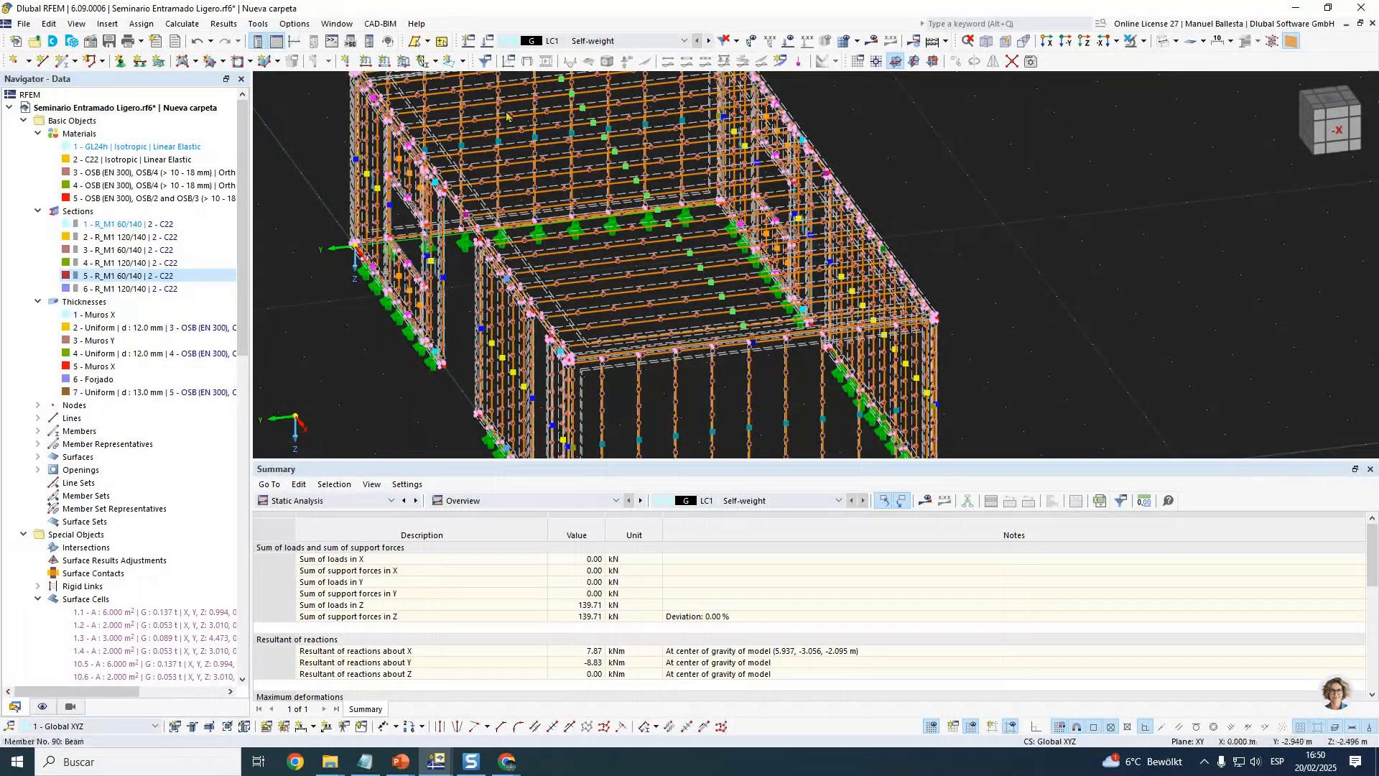
scroll(32, 276, down, 6)
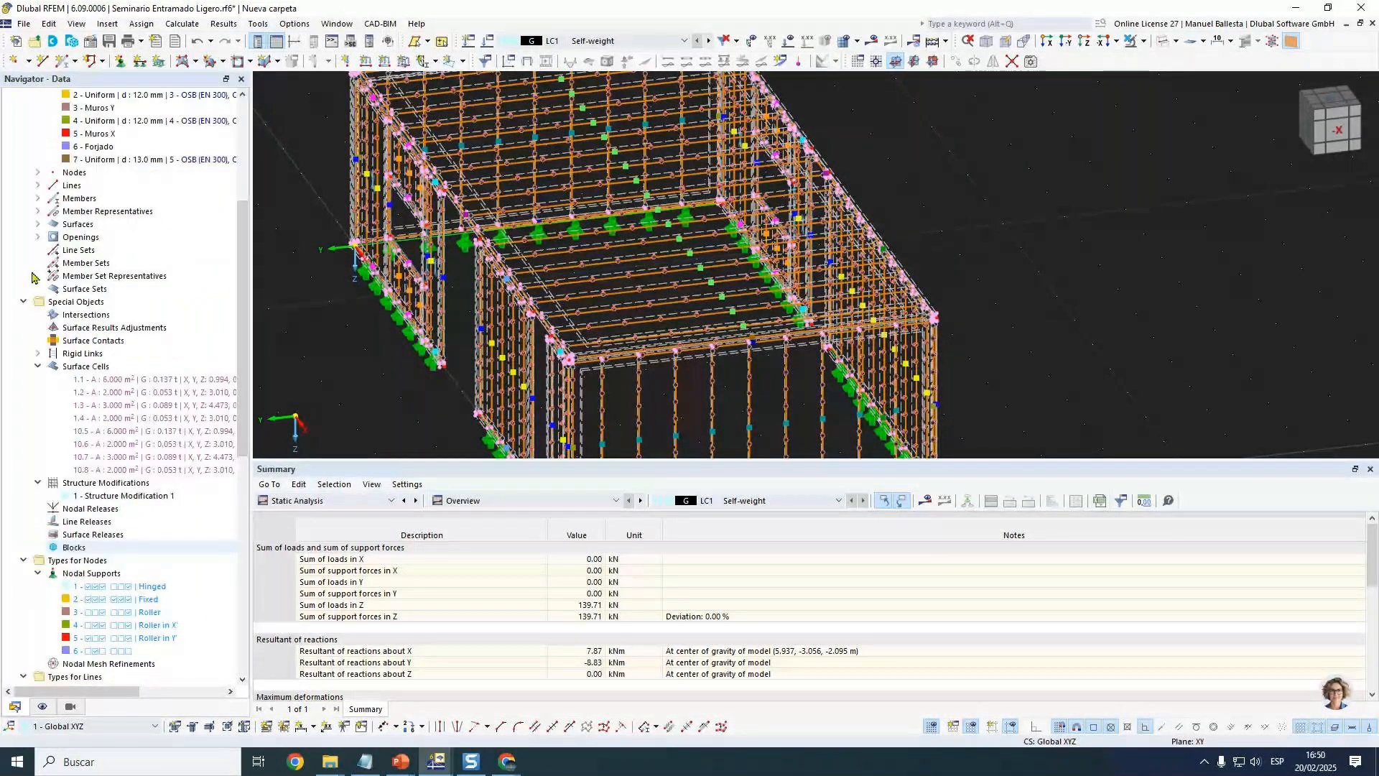
scroll(32, 277, down, 9)
double_click(133, 534)
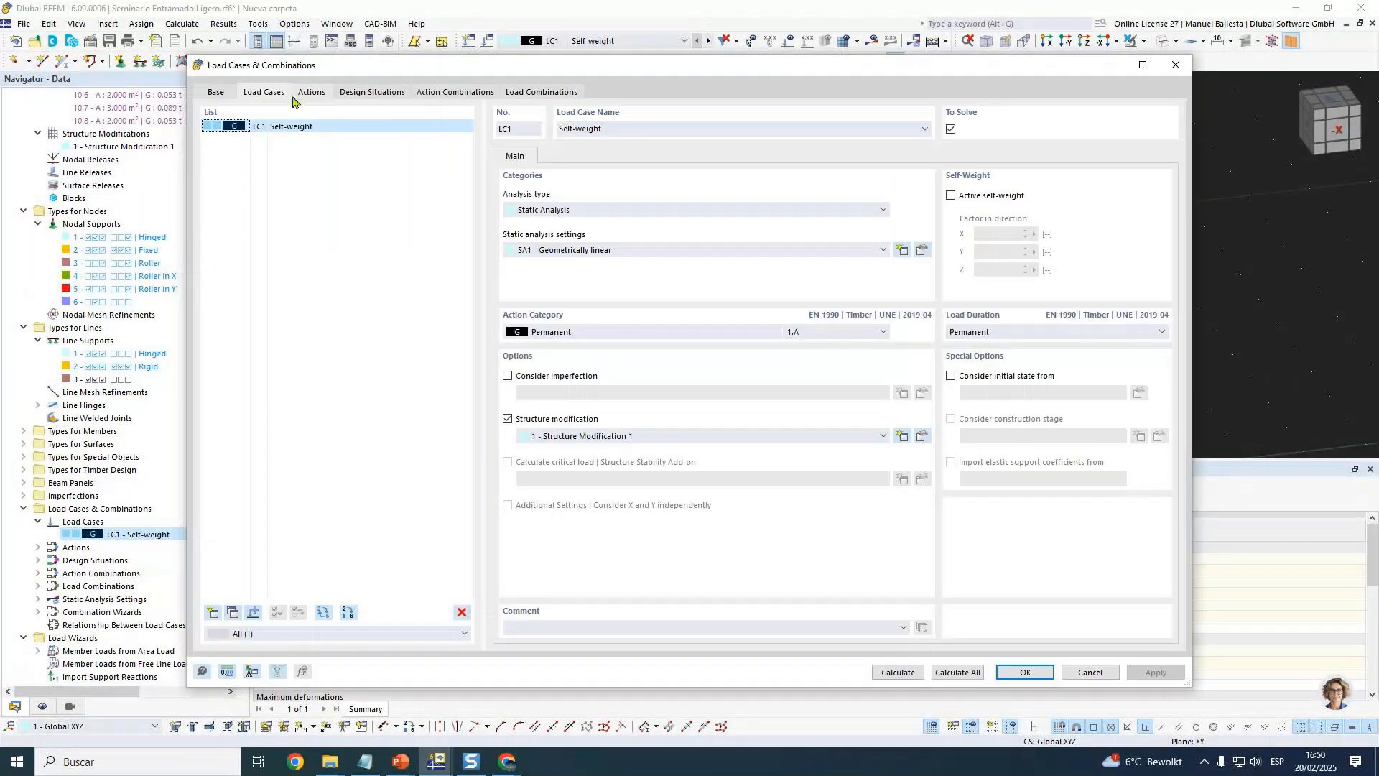
click(382, 95)
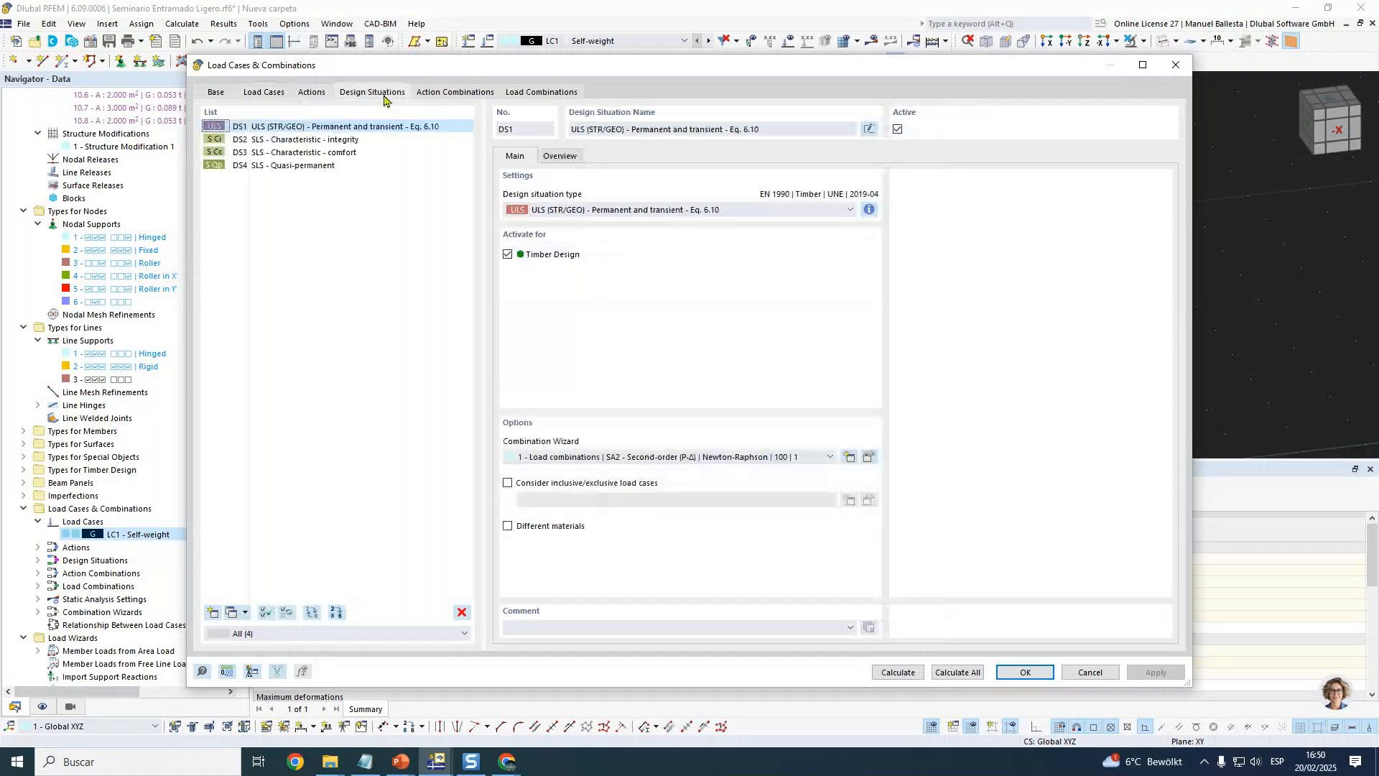
click(335, 139)
shift+click(329, 166)
click(898, 129)
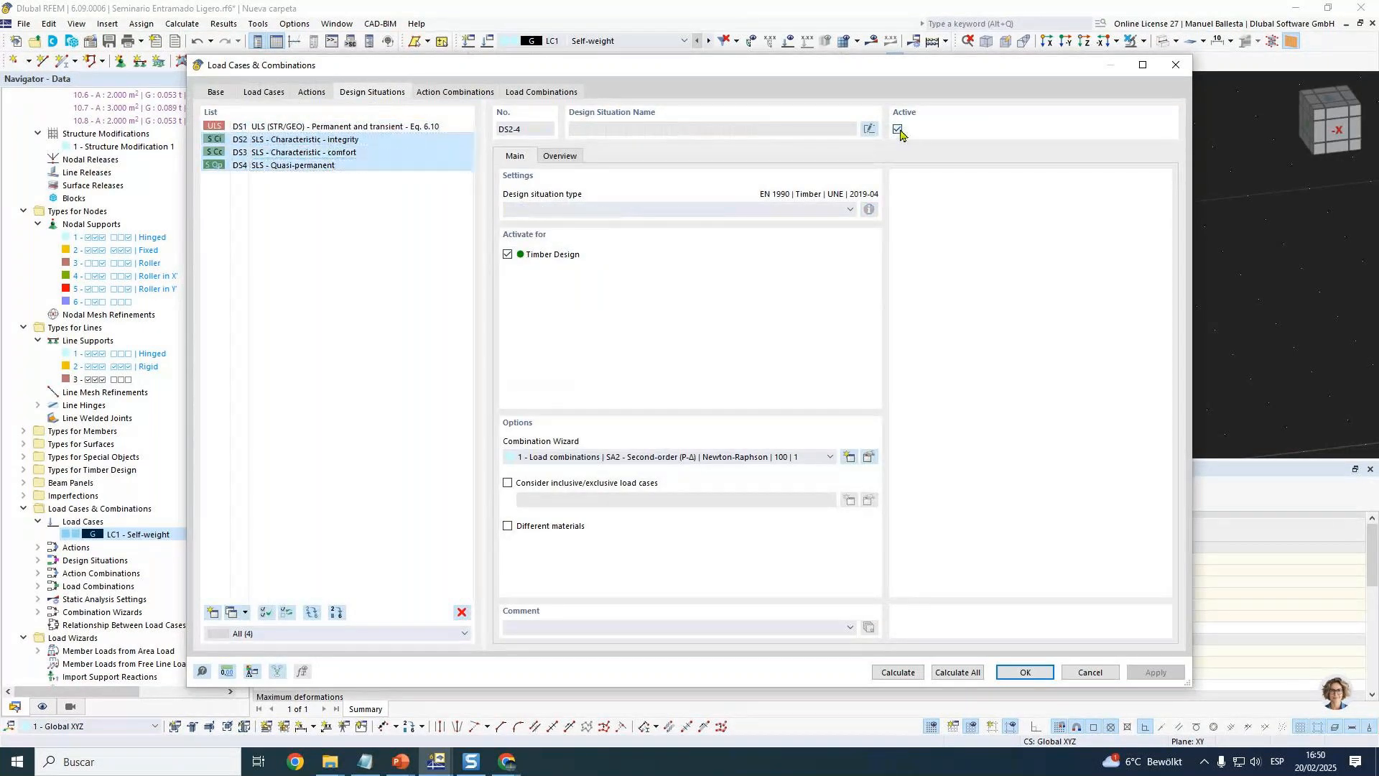
click(440, 127)
Generate the action and load combinations for DS1, giving CO1 as 1.35 * LC1, and accept the settings.
click(474, 93)
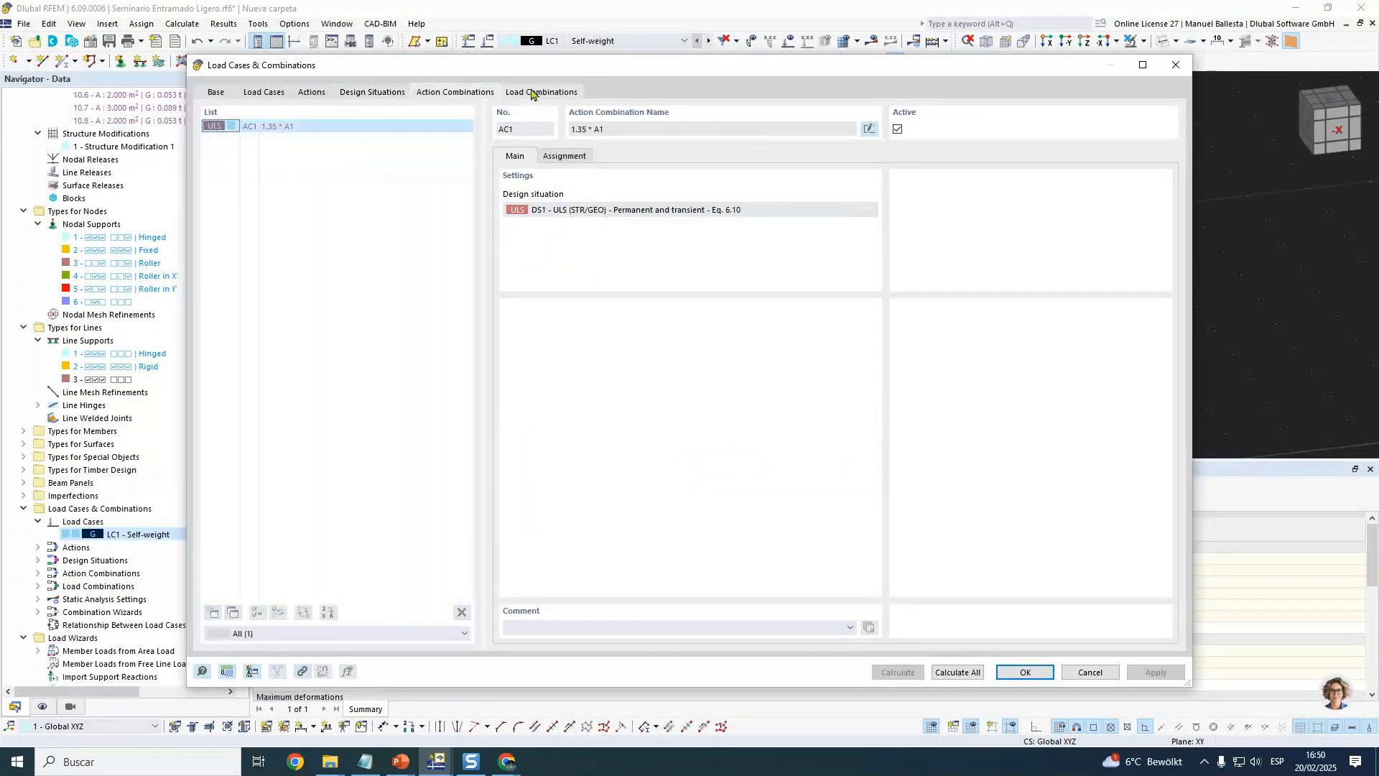
click(533, 93)
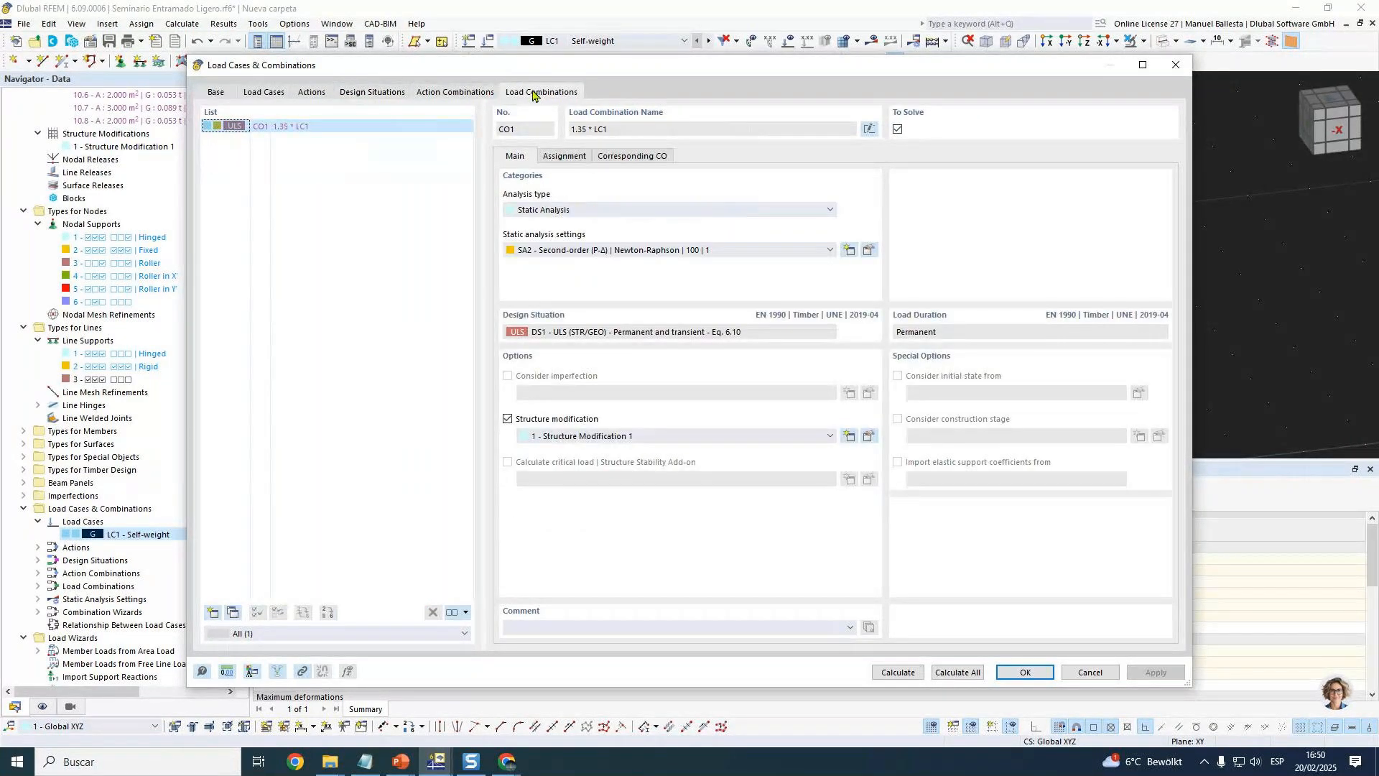
click(1046, 679)
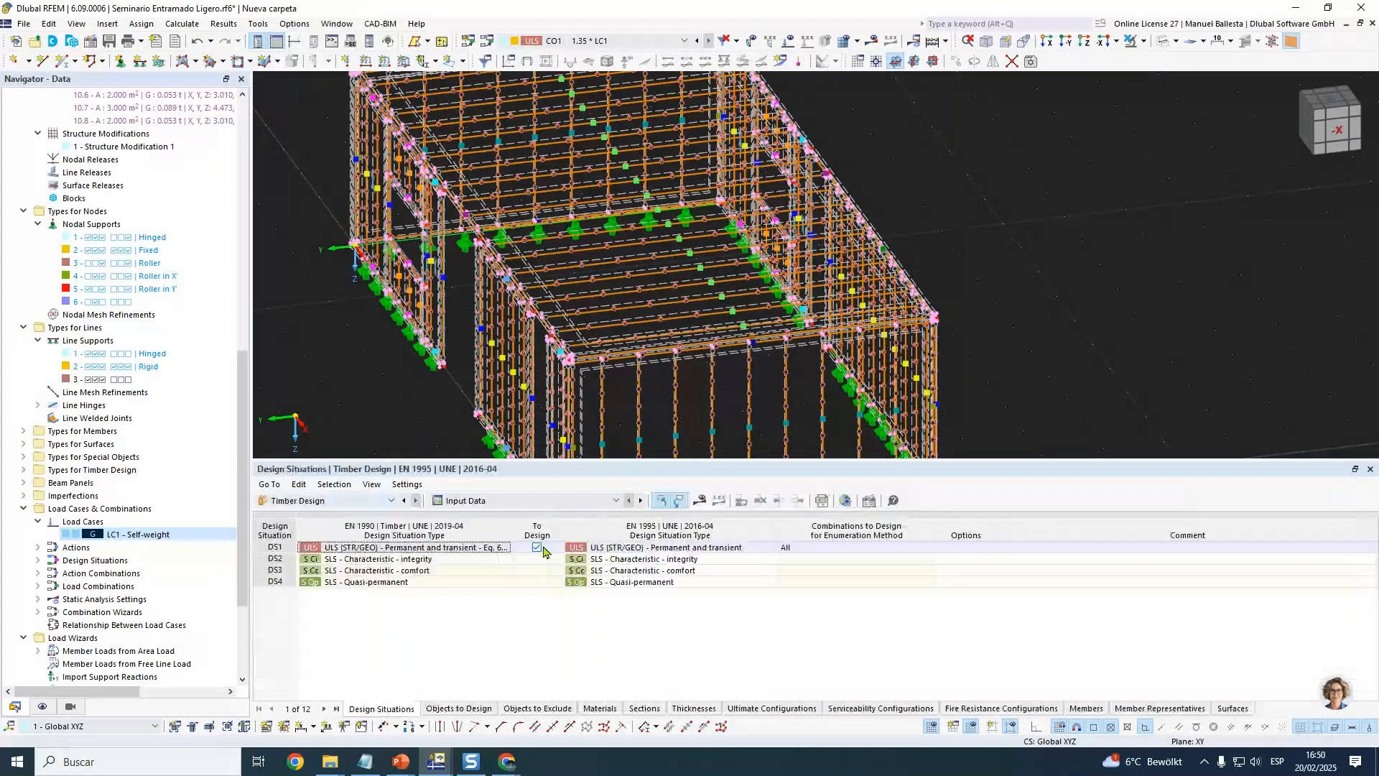
Keep all combinations of DS1 for the timber design and accept CO1 as selected for calculation.
click(928, 548)
click(928, 548)
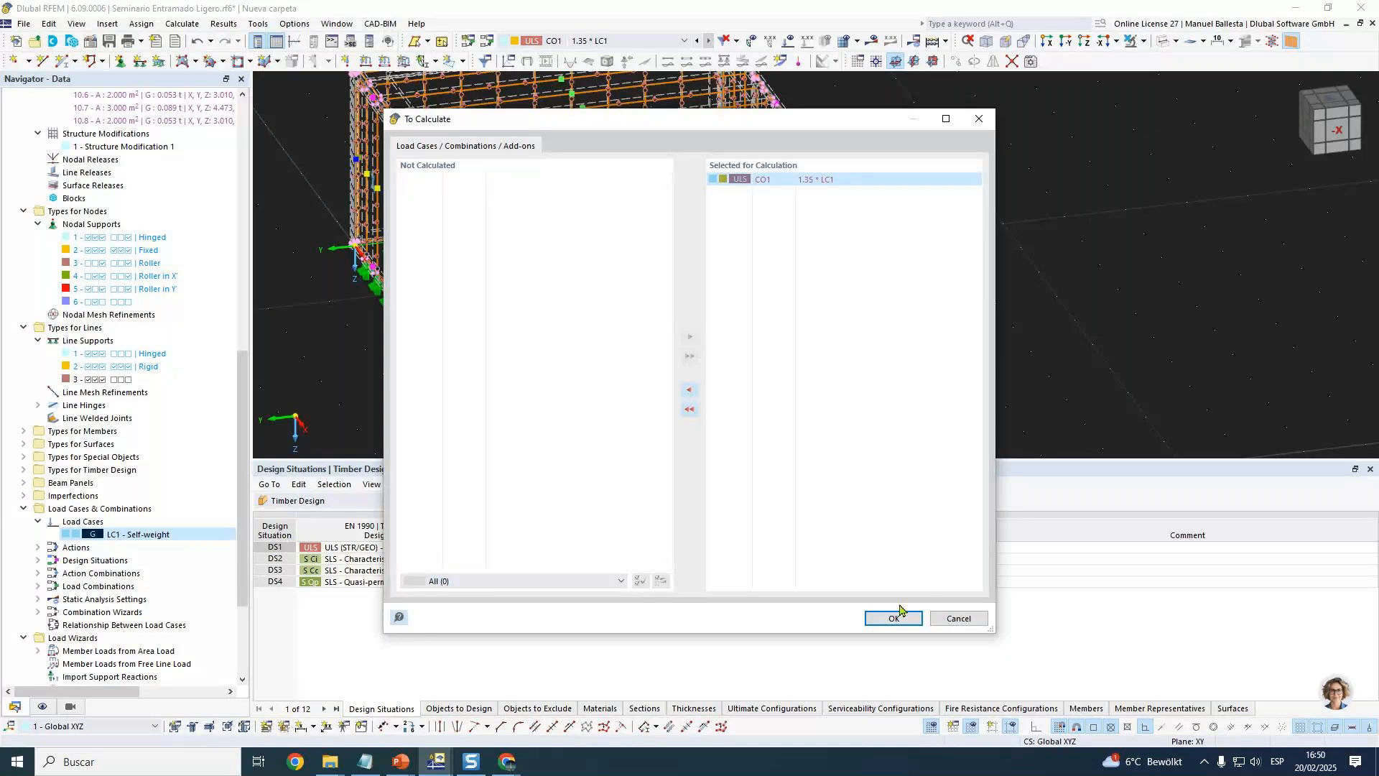
click(897, 615)
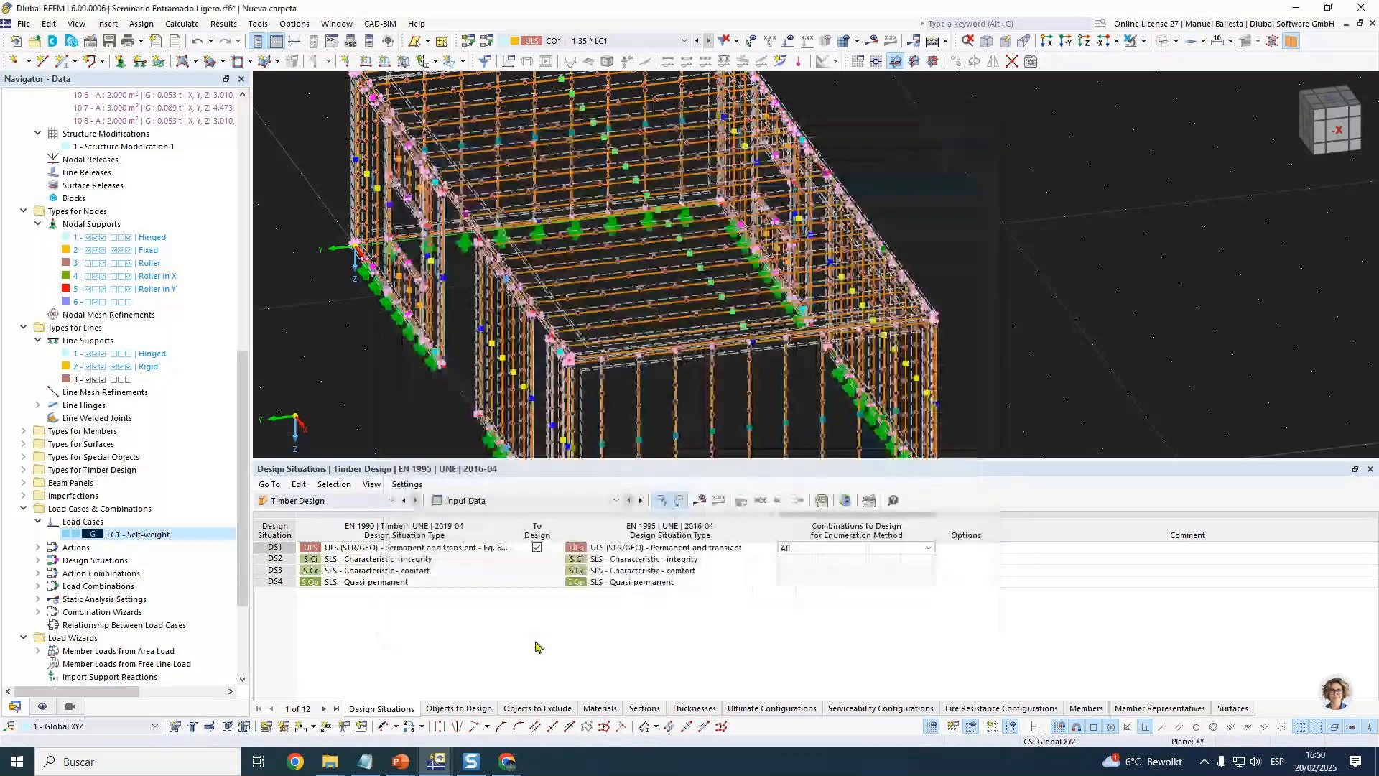
In the timber design's objects to design, exclude all members, surfaces and beam-panel surfaces.
click(460, 709)
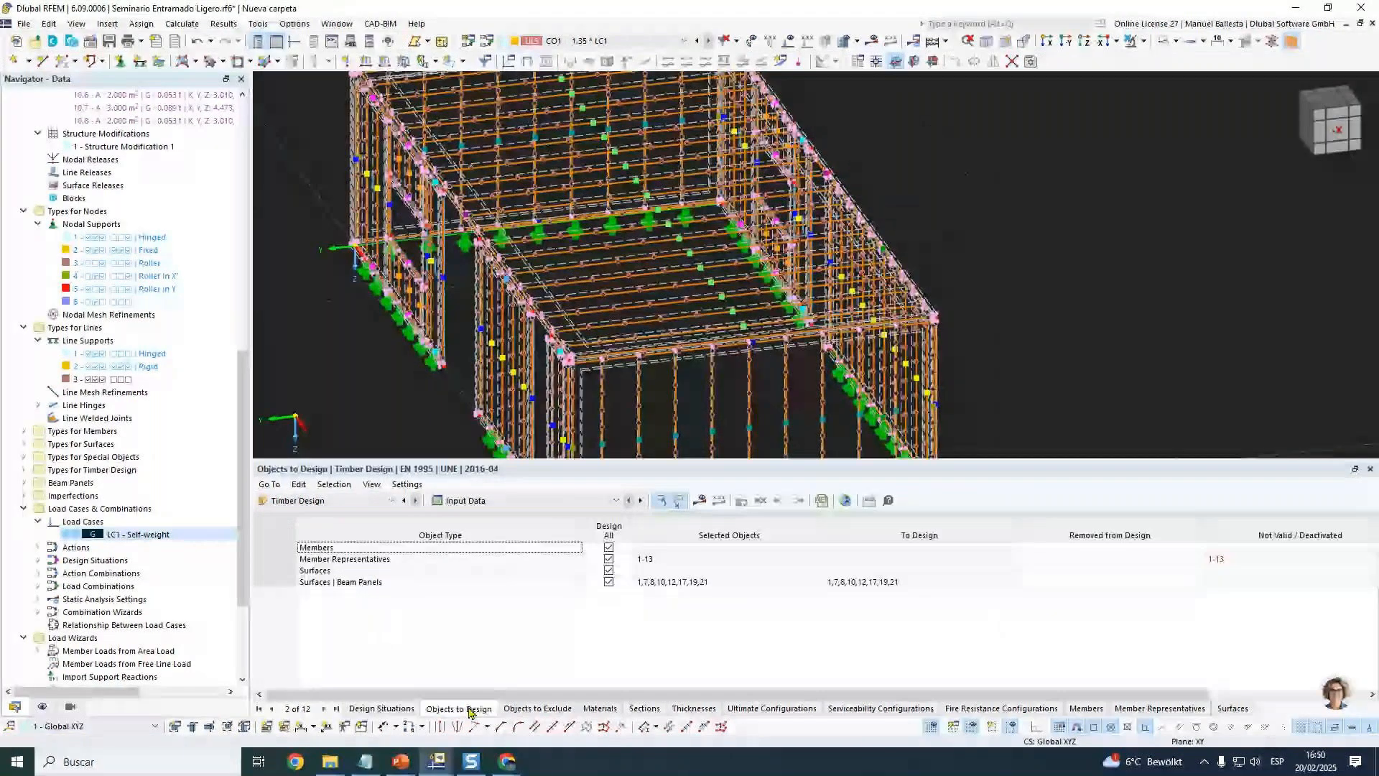
click(609, 550)
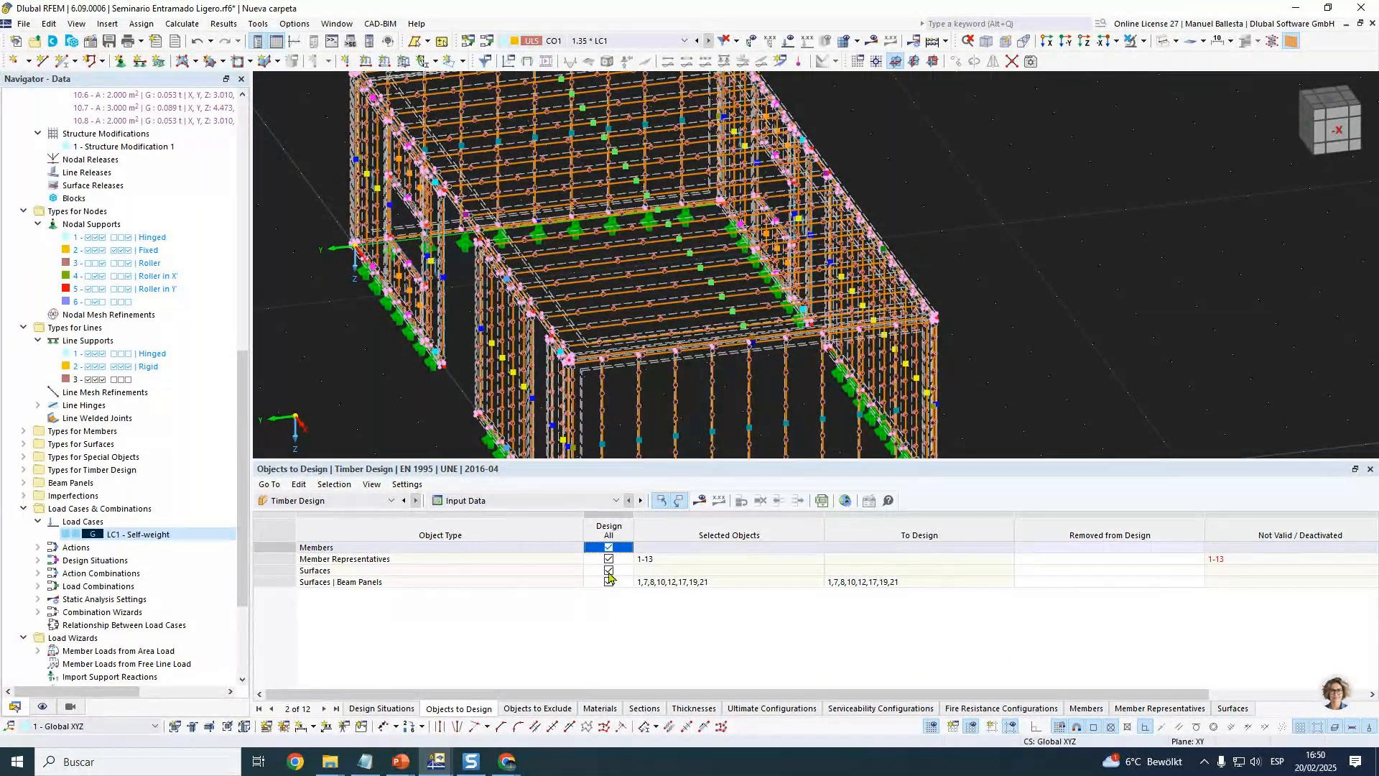
click(609, 571)
click(609, 583)
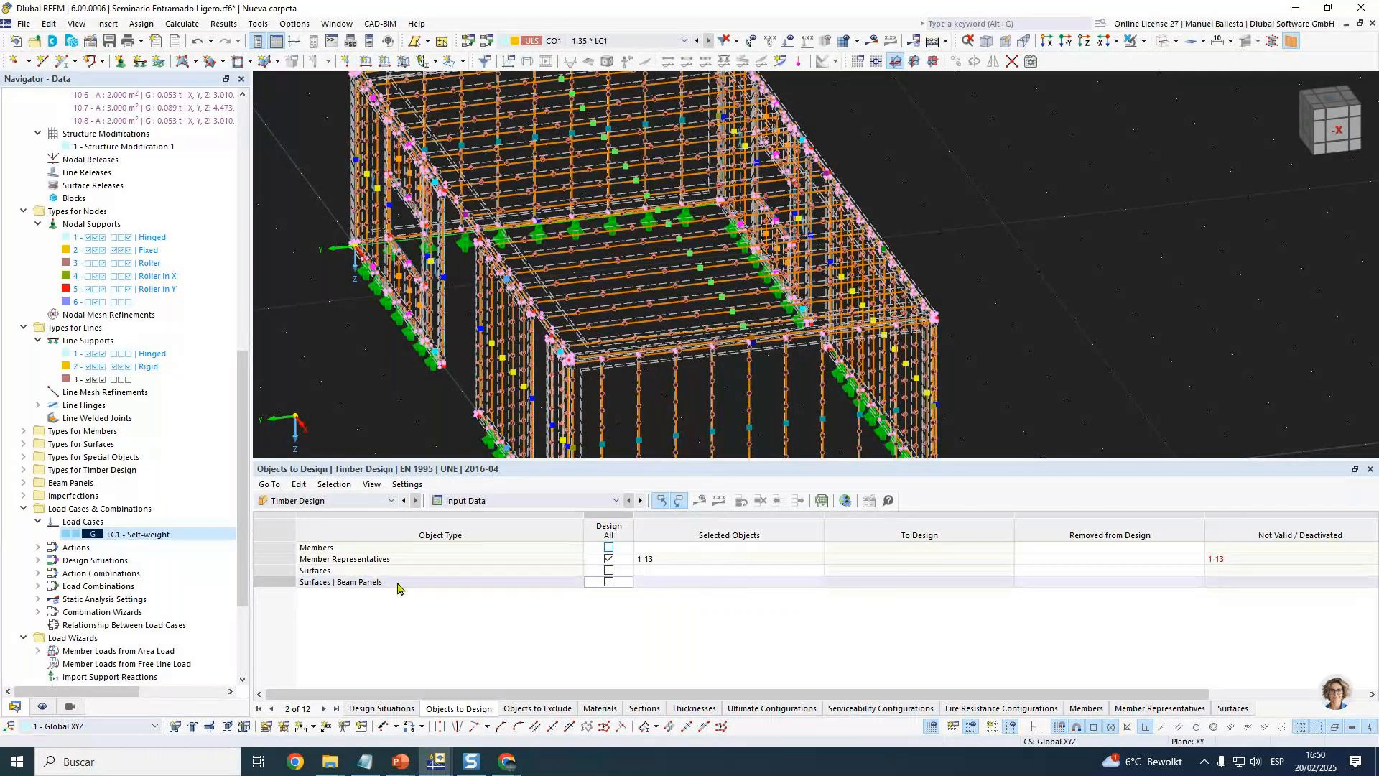
Turn off designing all member representatives and assign only member representative 13 to the timber design.
click(682, 560)
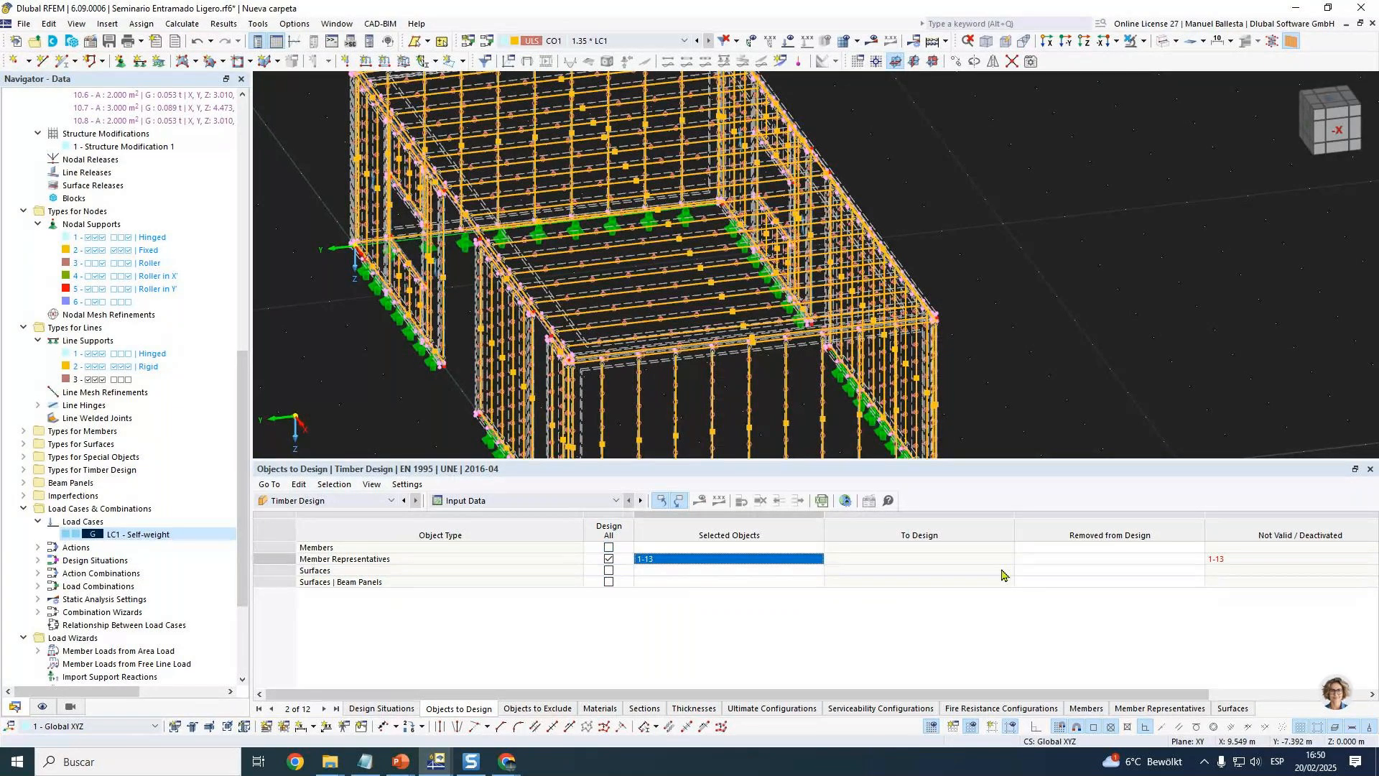
click(609, 559)
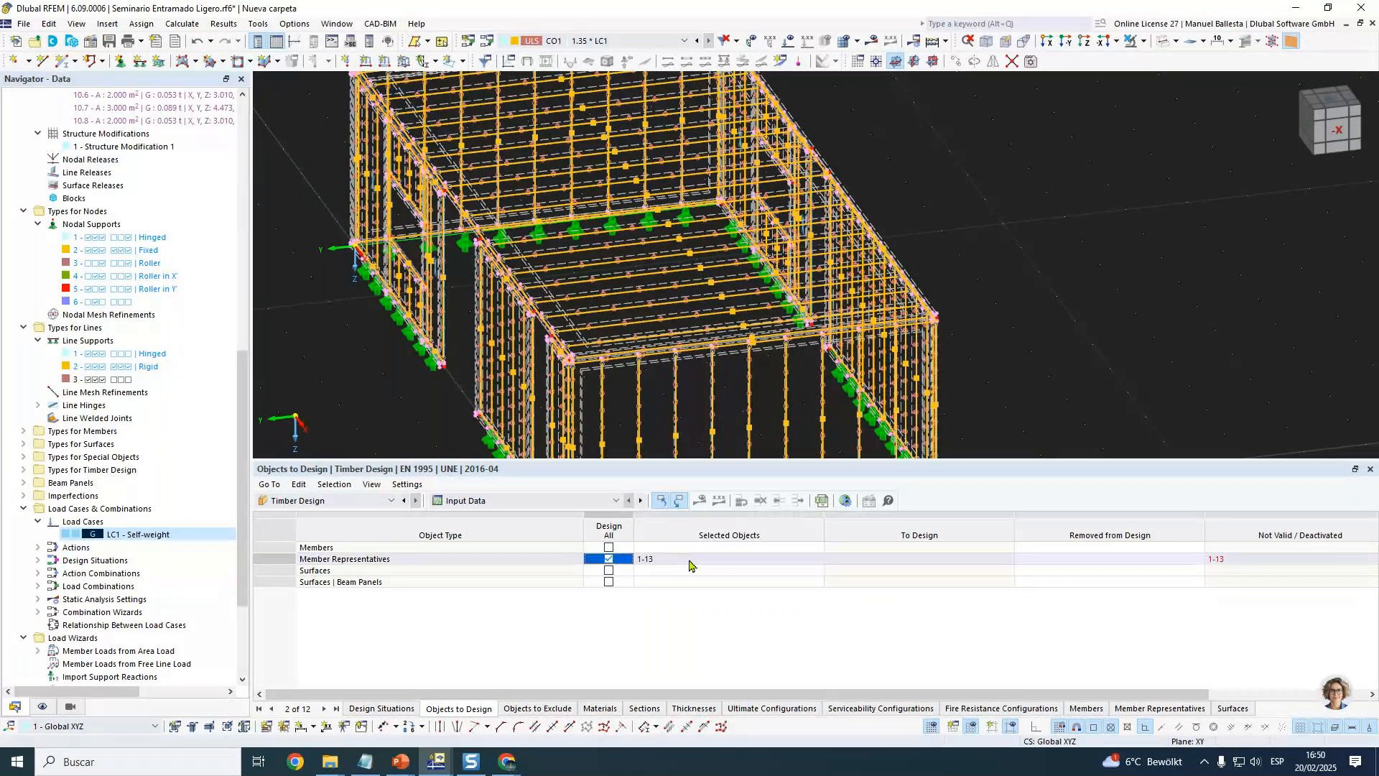
click(609, 558)
click(817, 564)
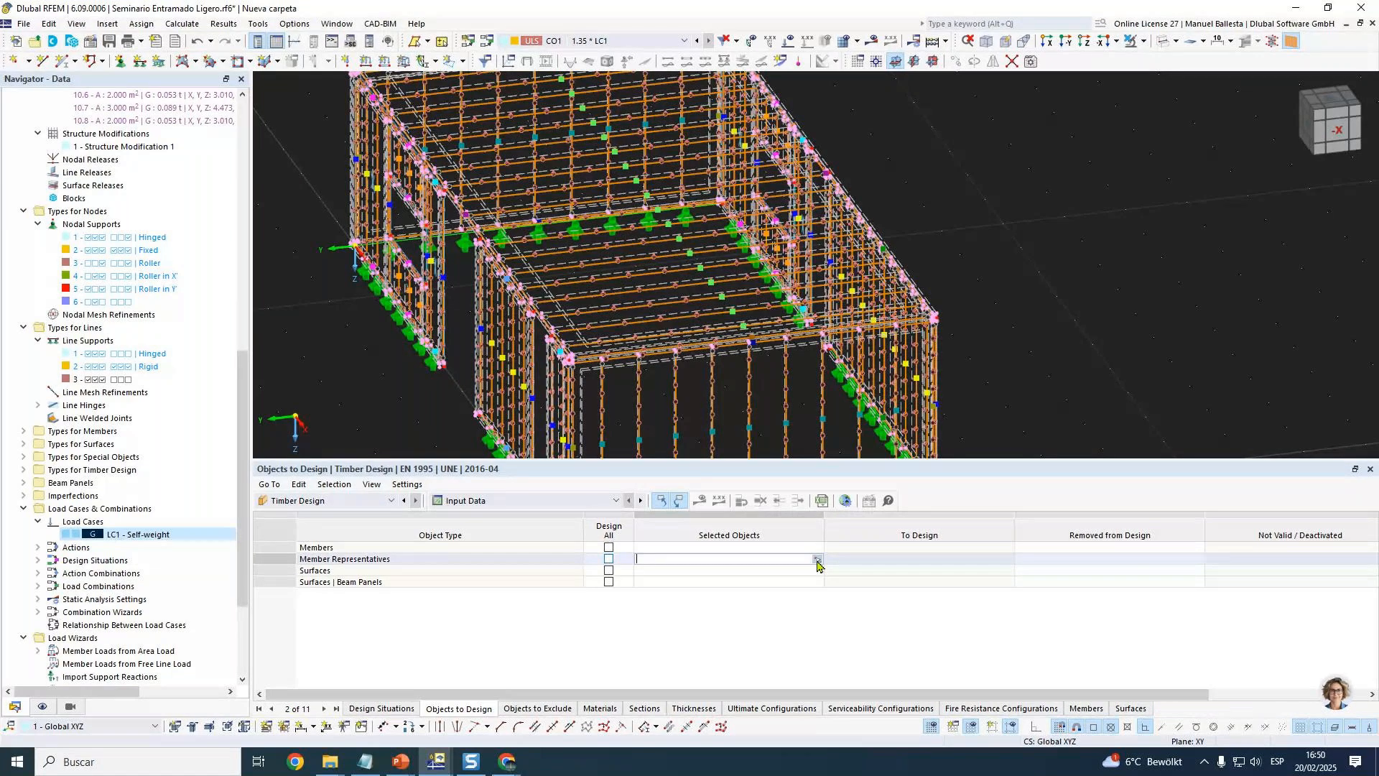
click(816, 560)
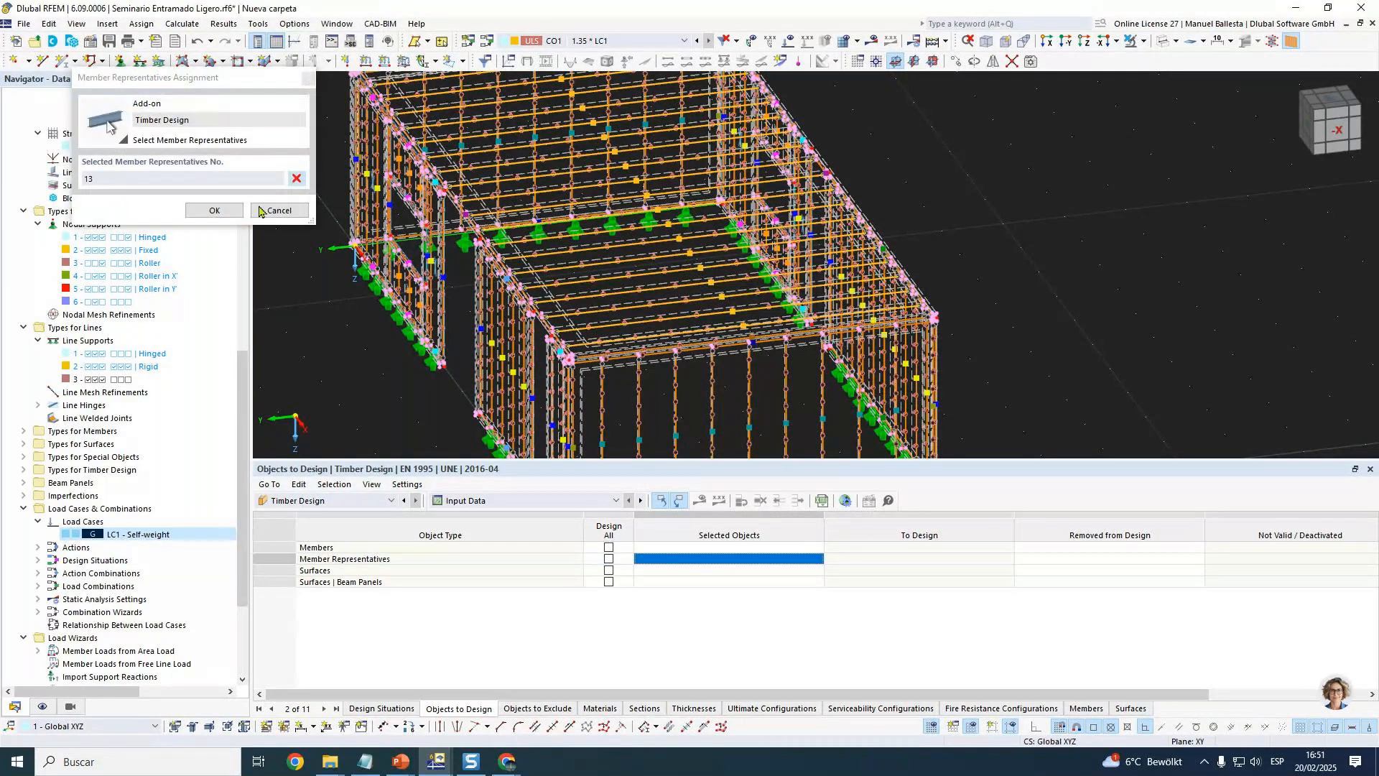
click(215, 210)
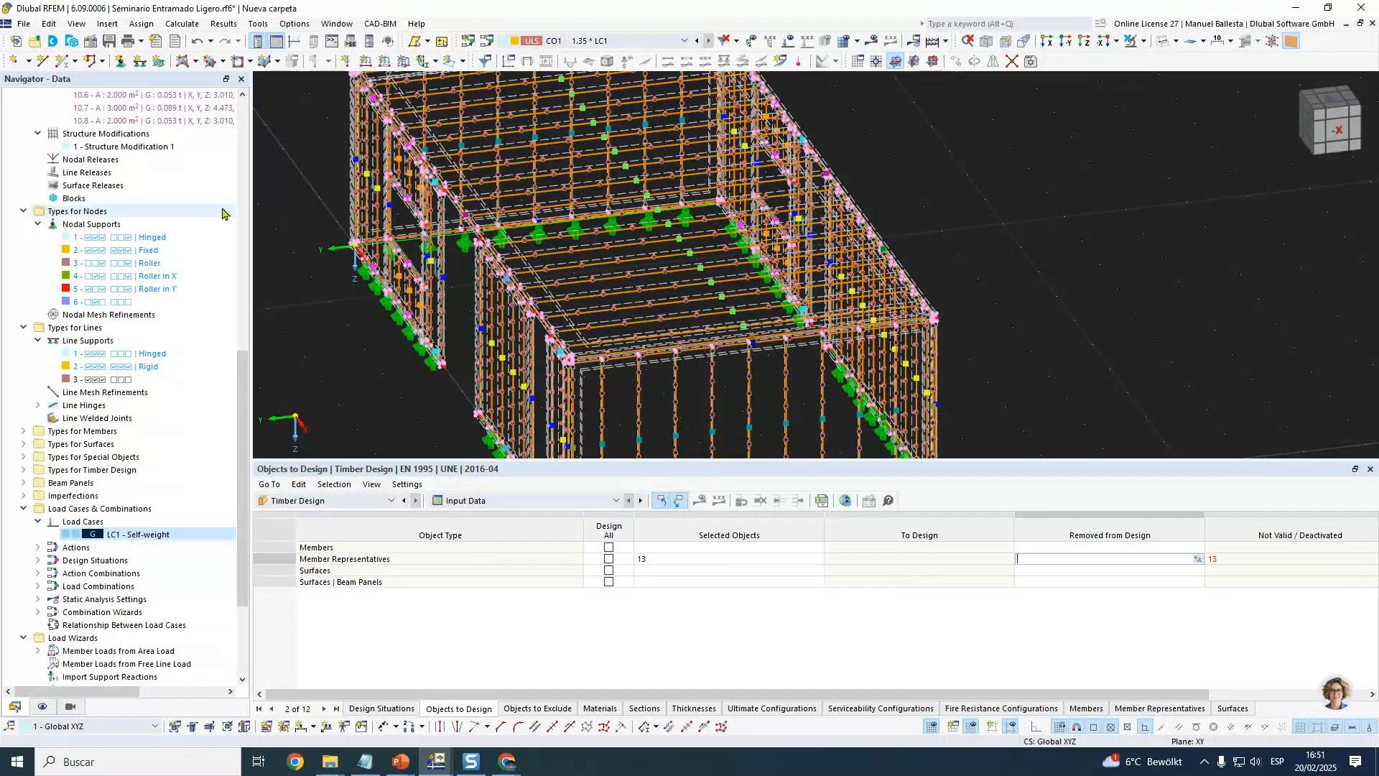
Edit member representative 13 of the horizontal beams and change its assigned service class to Service Class 2.
click(714, 284)
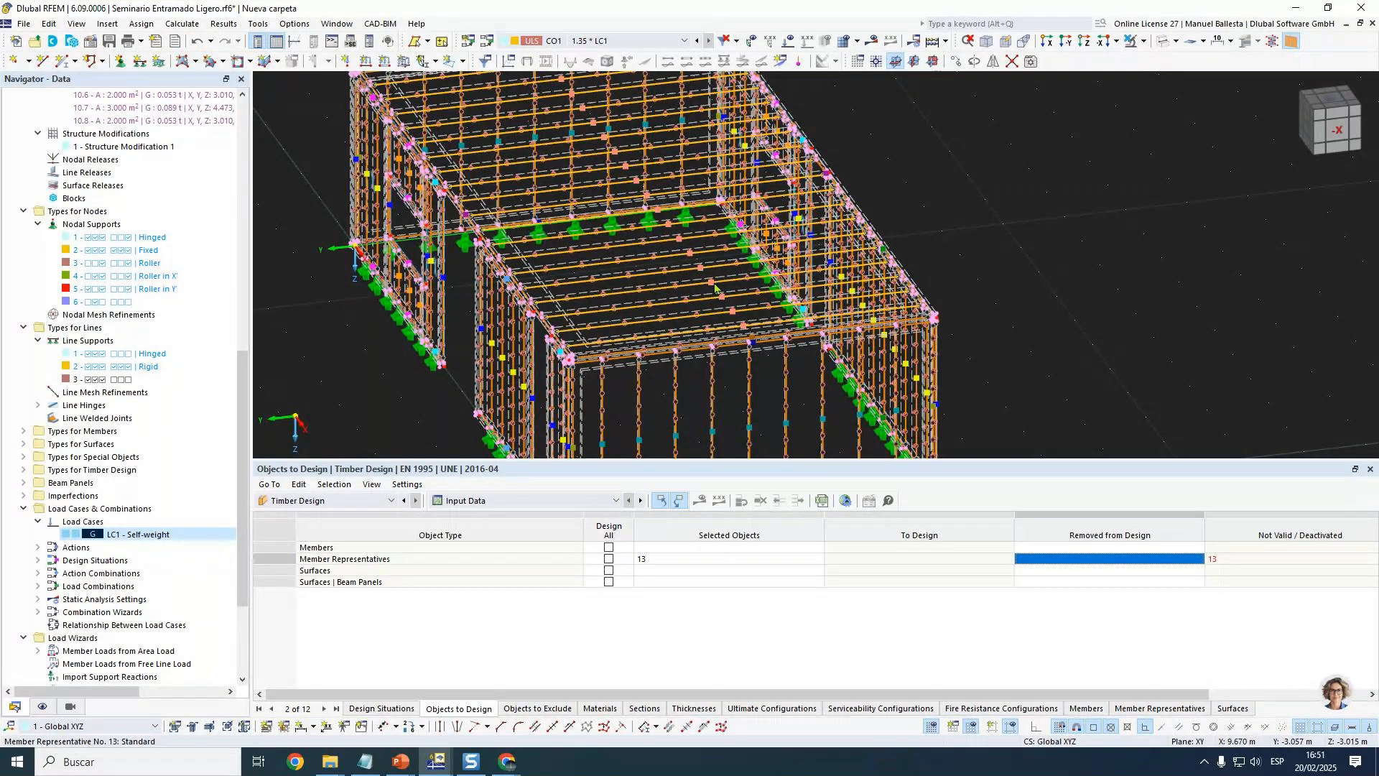
double_click(714, 286)
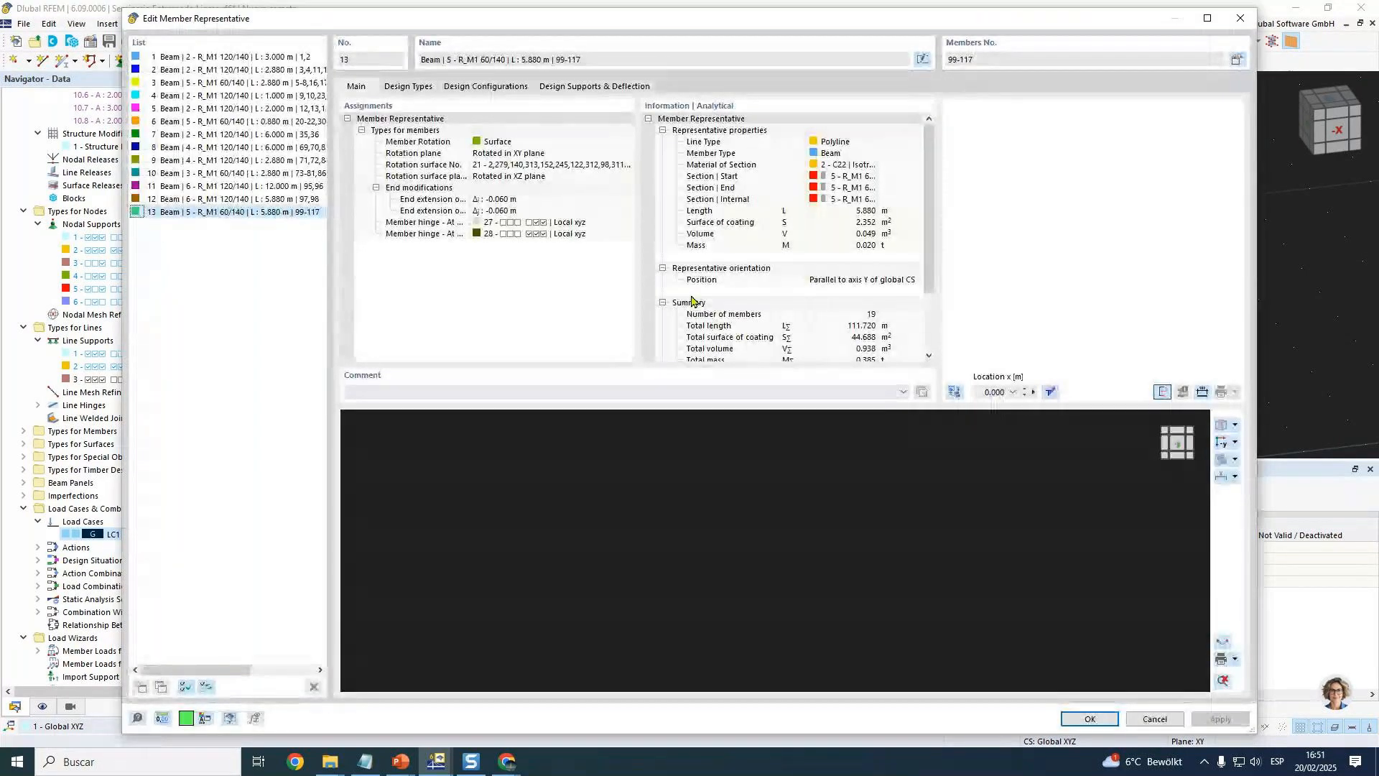
click(408, 86)
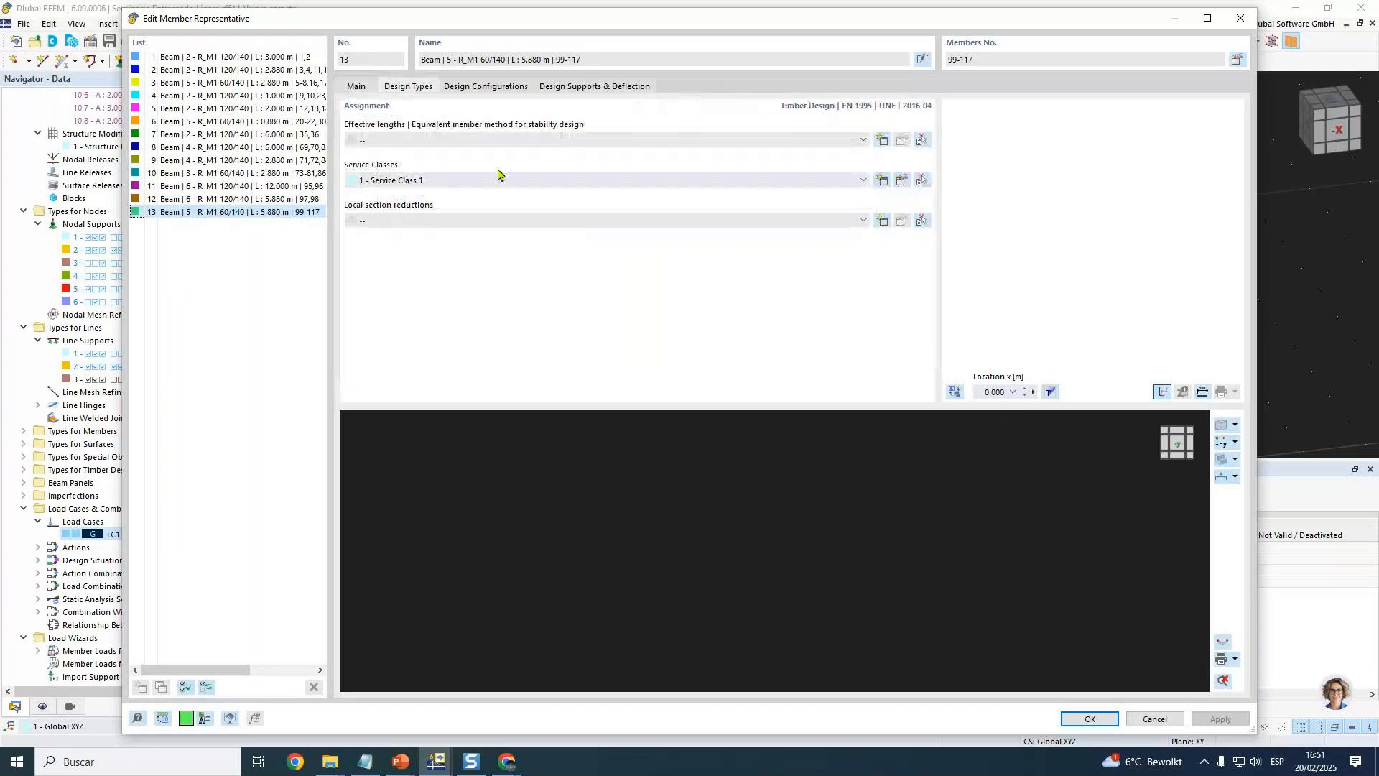
click(903, 180)
click(460, 204)
click(433, 227)
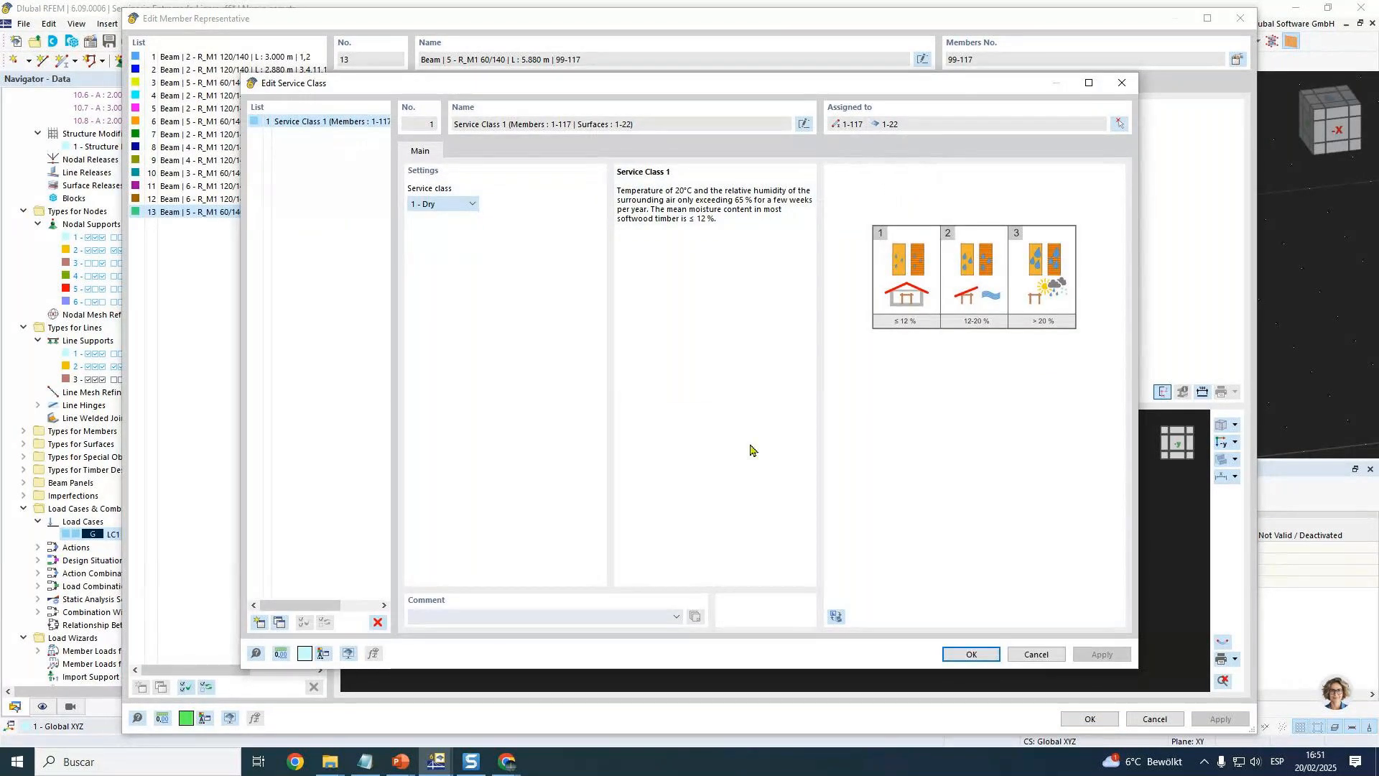
click(969, 662)
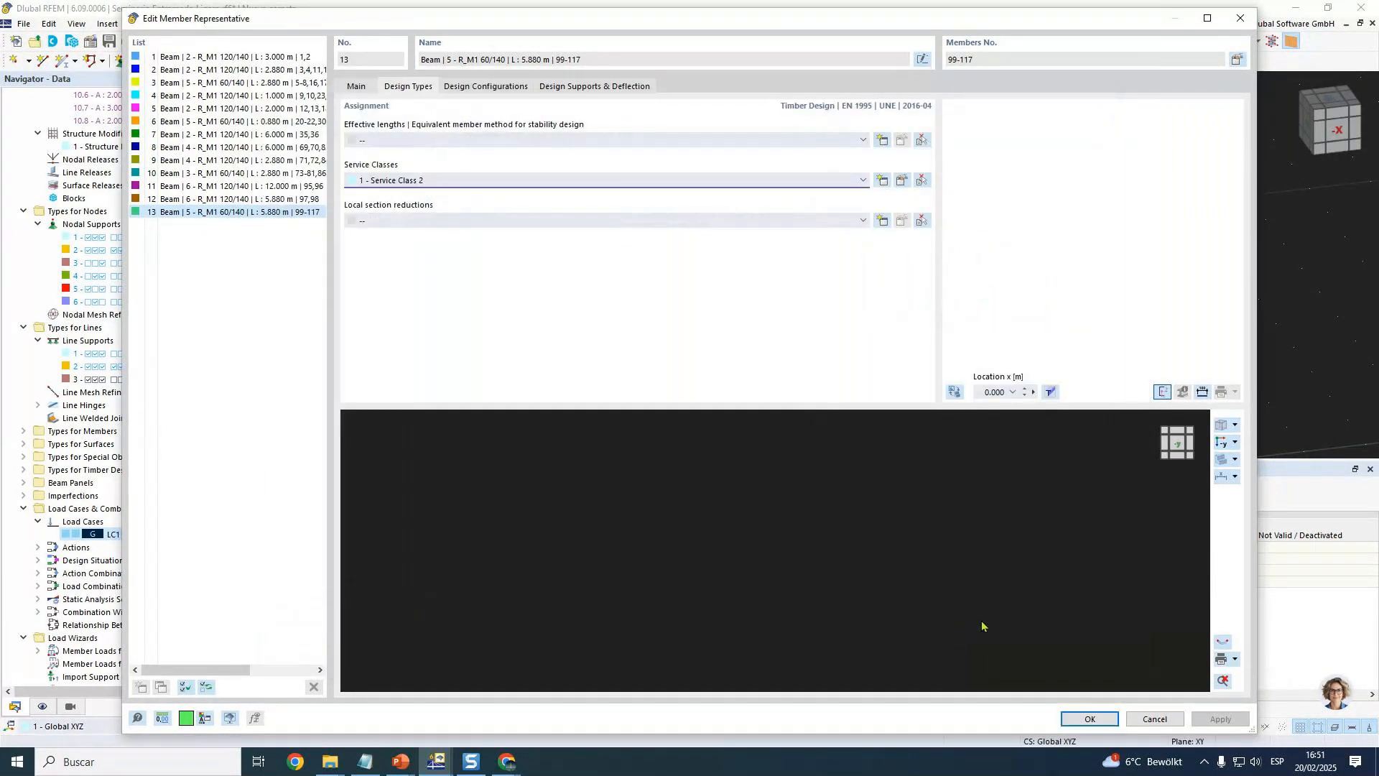
Create effective lengths for member representative 13 that consider only flexural buckling about the major y/u axis, excluding minor-axis and lateral-torsional buckling.
click(890, 143)
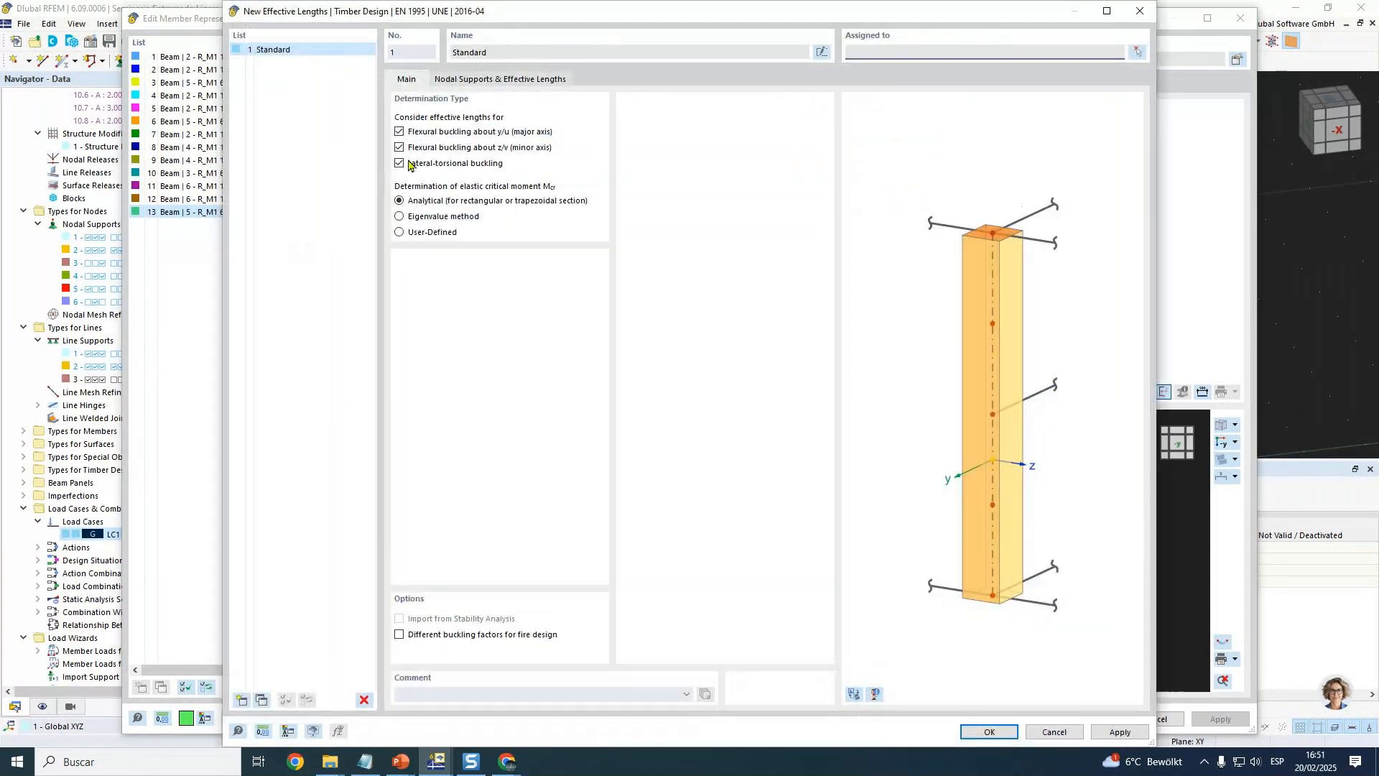
click(408, 164)
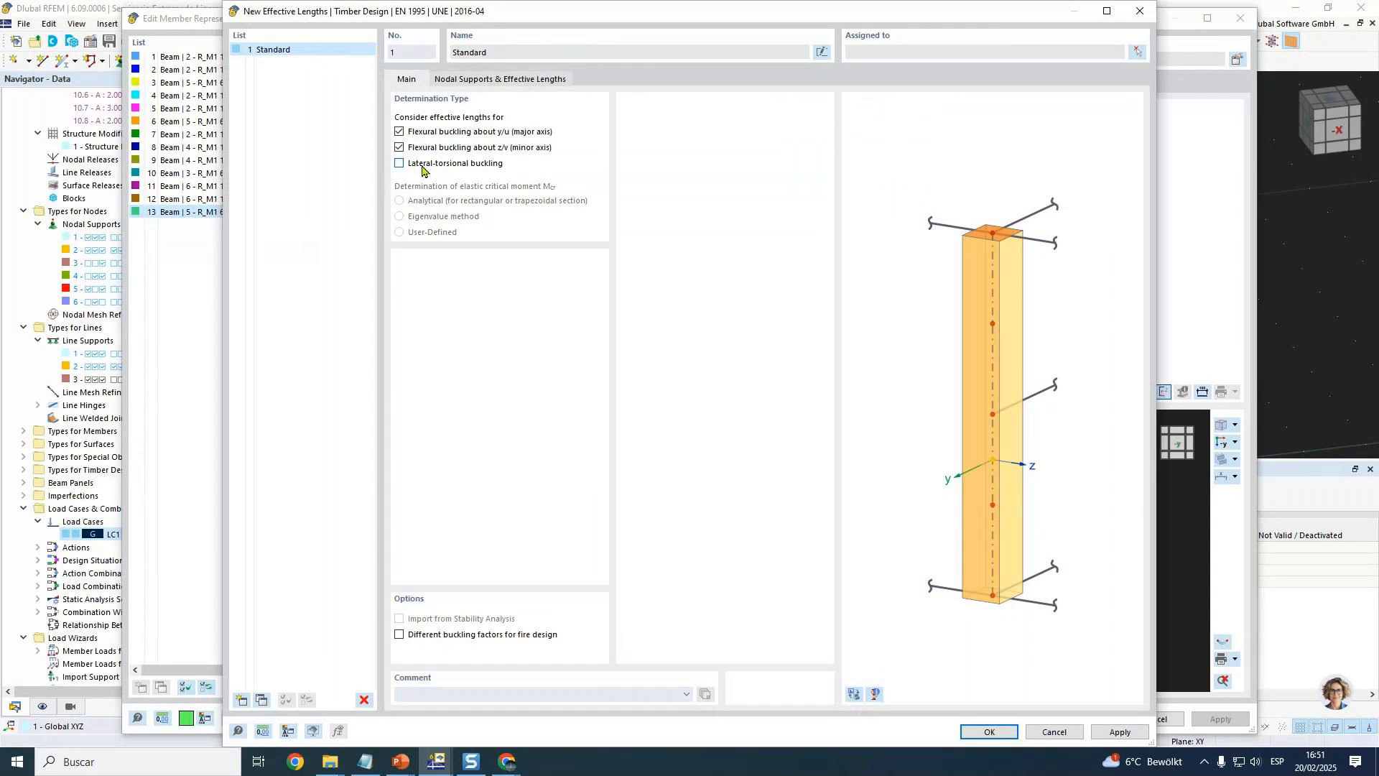
click(420, 133)
click(428, 148)
click(437, 135)
click(523, 80)
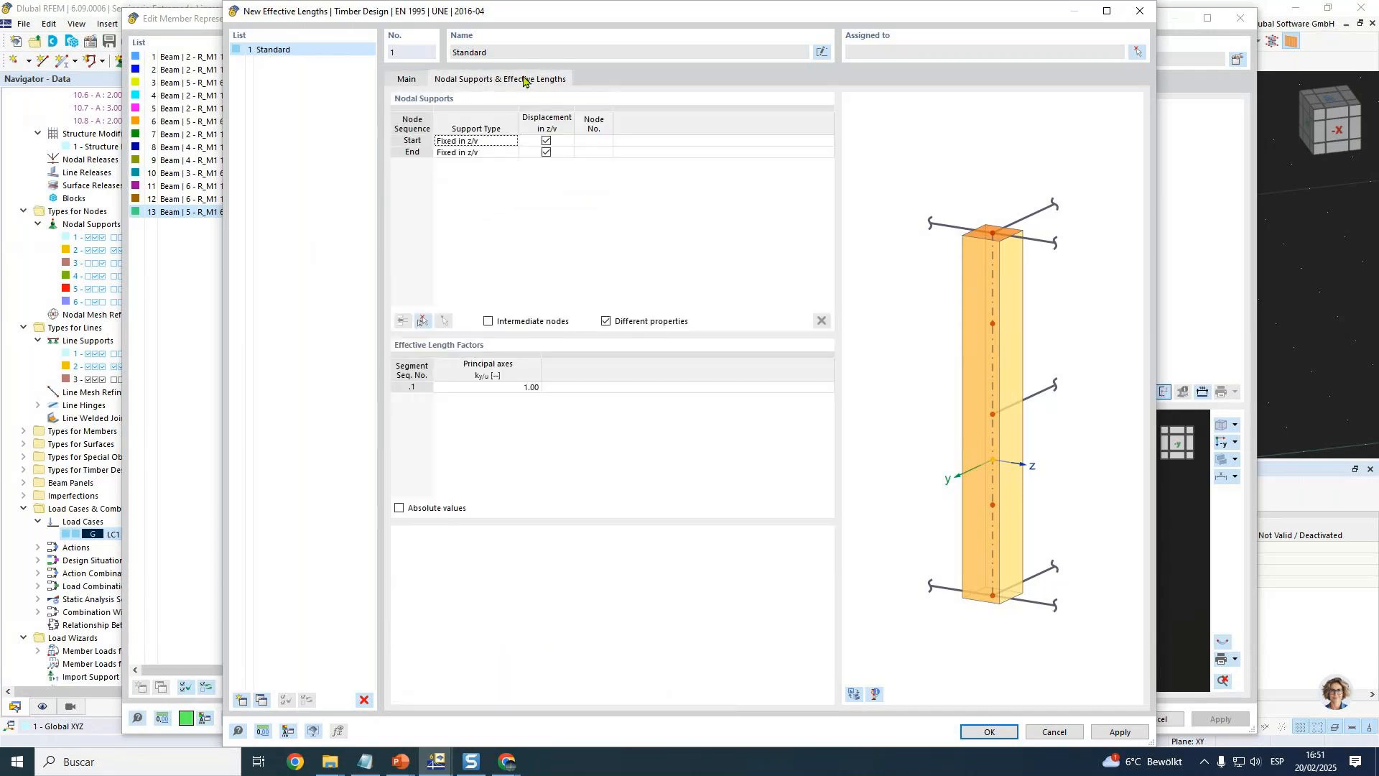
click(991, 732)
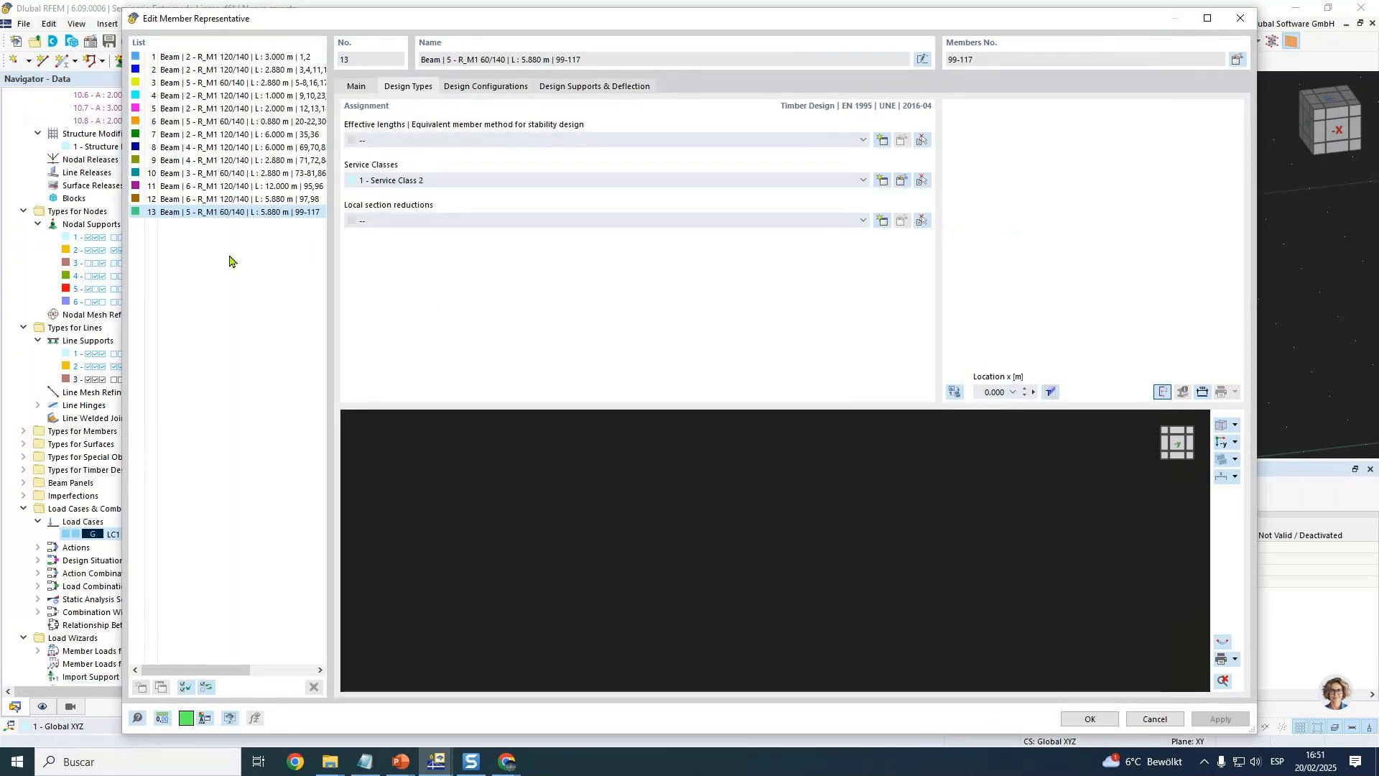
Create a timber design support at the start of member representative 13 with a 140 mm support length in the z/z'-axis.
click(567, 86)
click(586, 140)
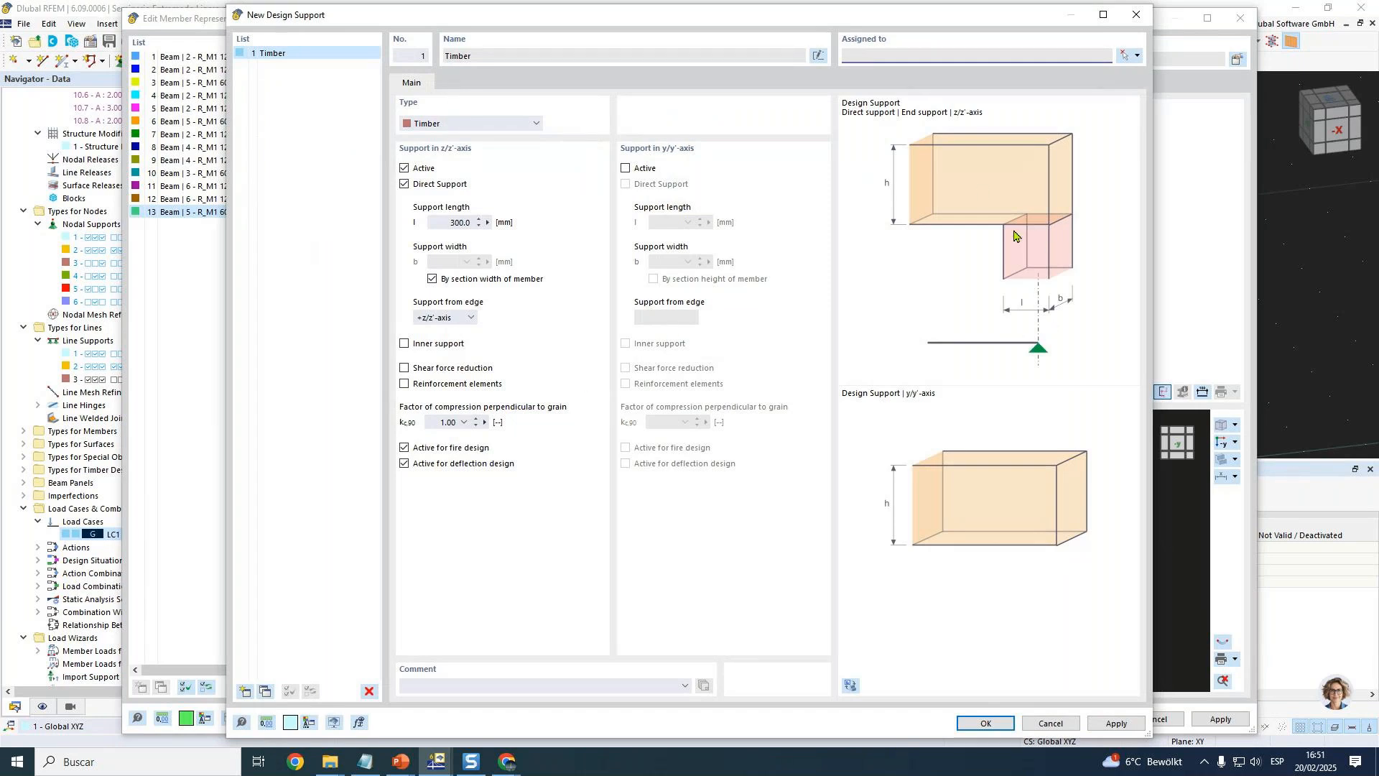
double_click(457, 222)
text(140)
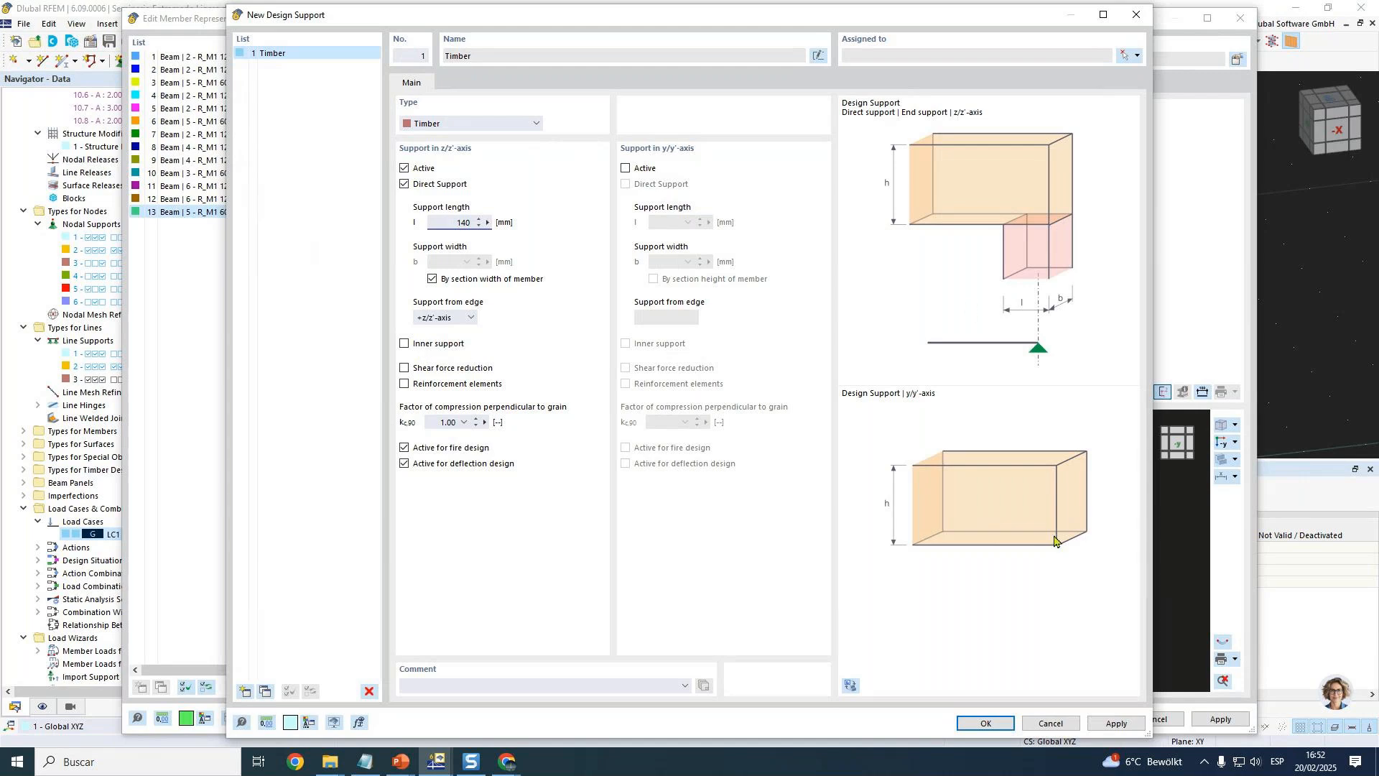
click(476, 424)
click(464, 422)
click(629, 438)
click(986, 722)
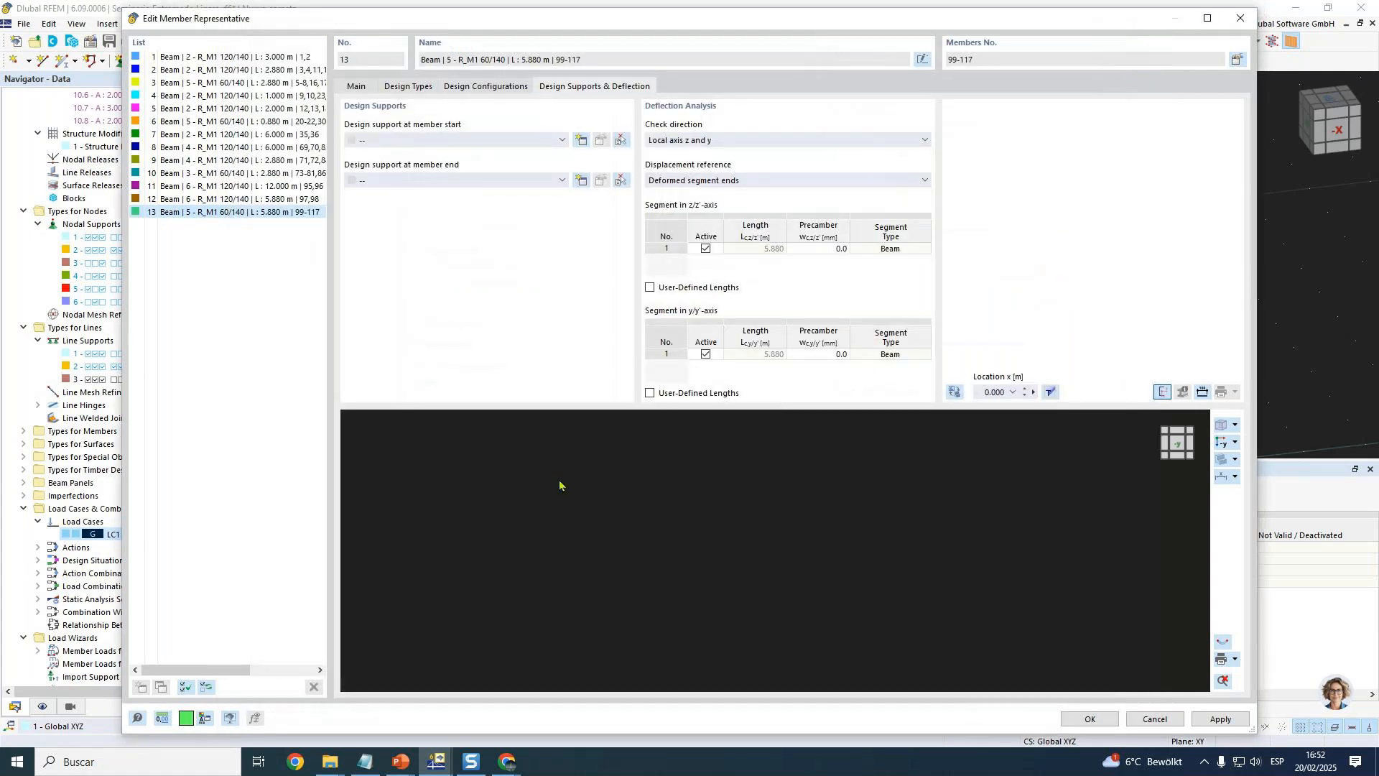
Assign the Timber design support to the member end too, limit the deflection check direction to local axis z, and accept the member representative.
click(464, 179)
click(446, 213)
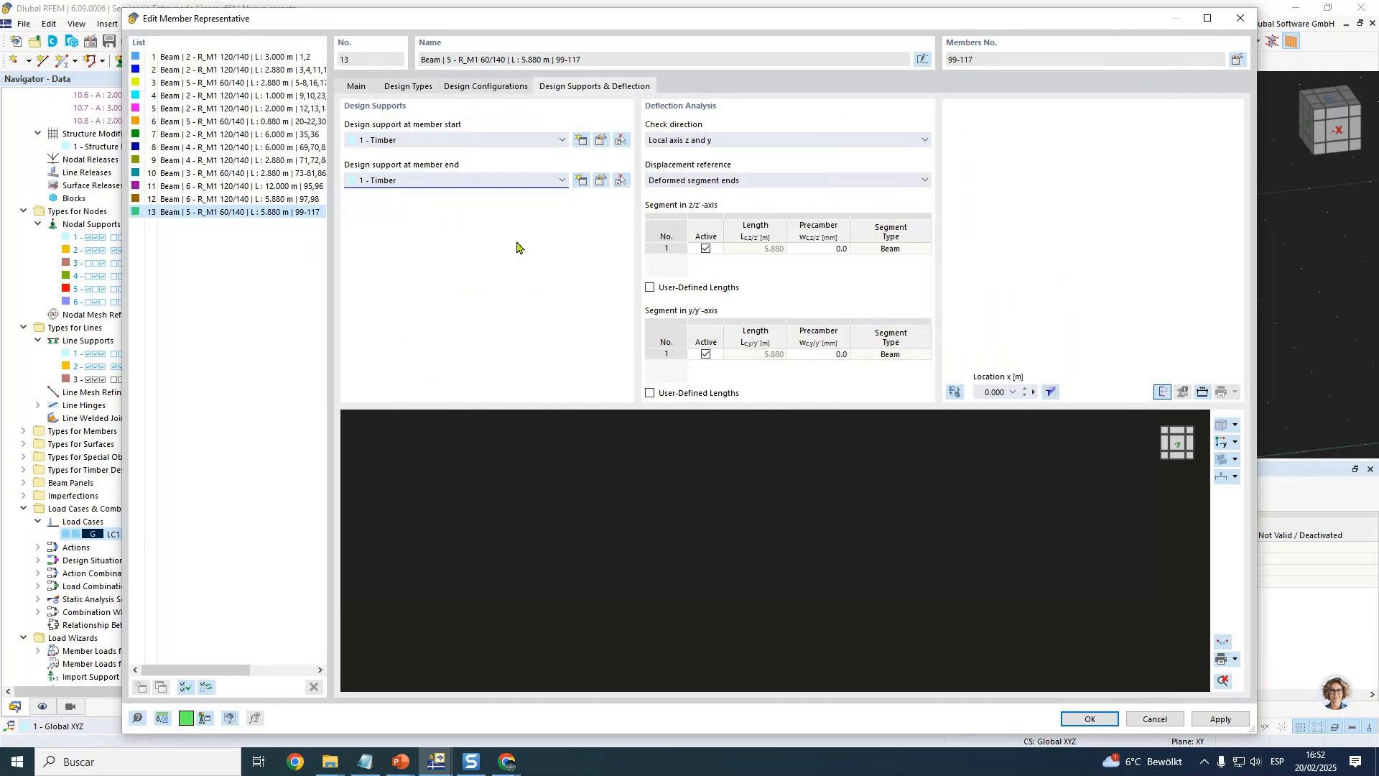
click(688, 141)
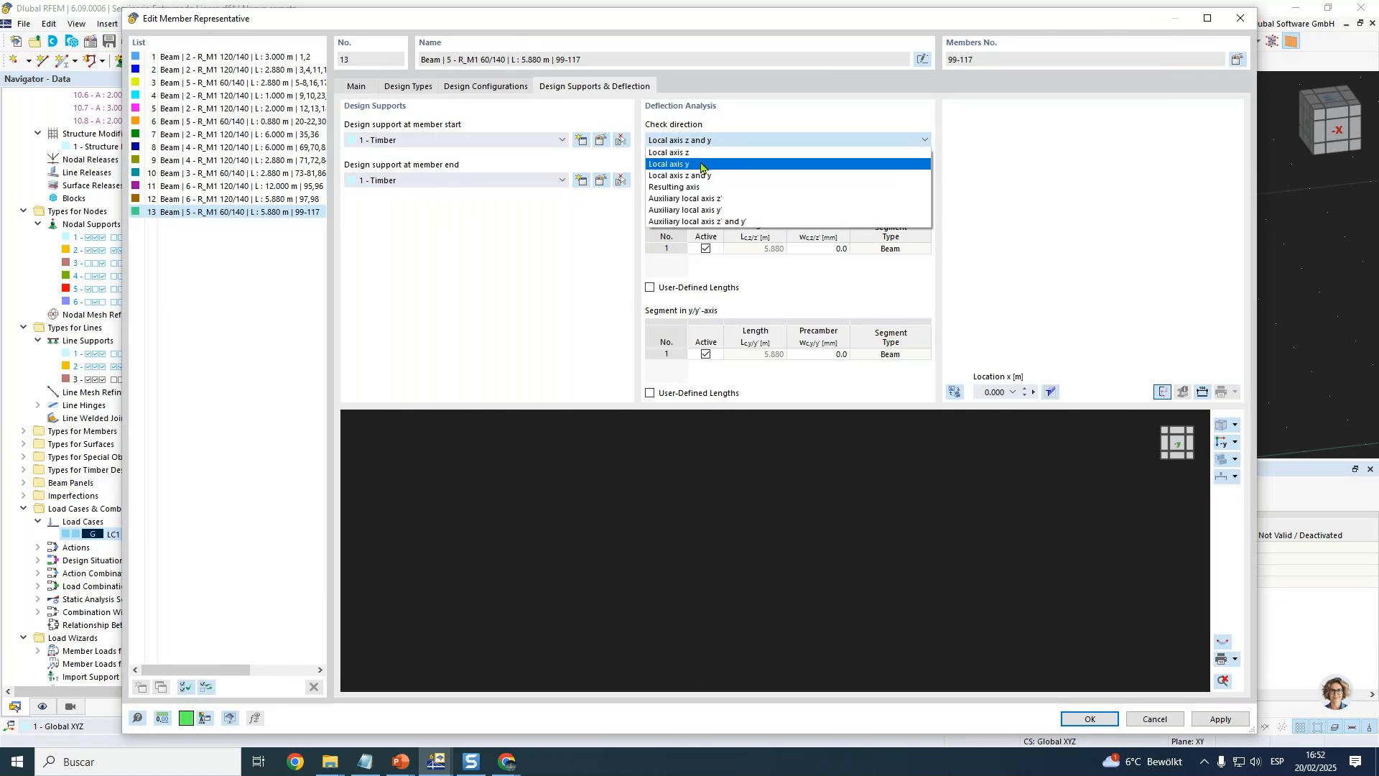
click(705, 153)
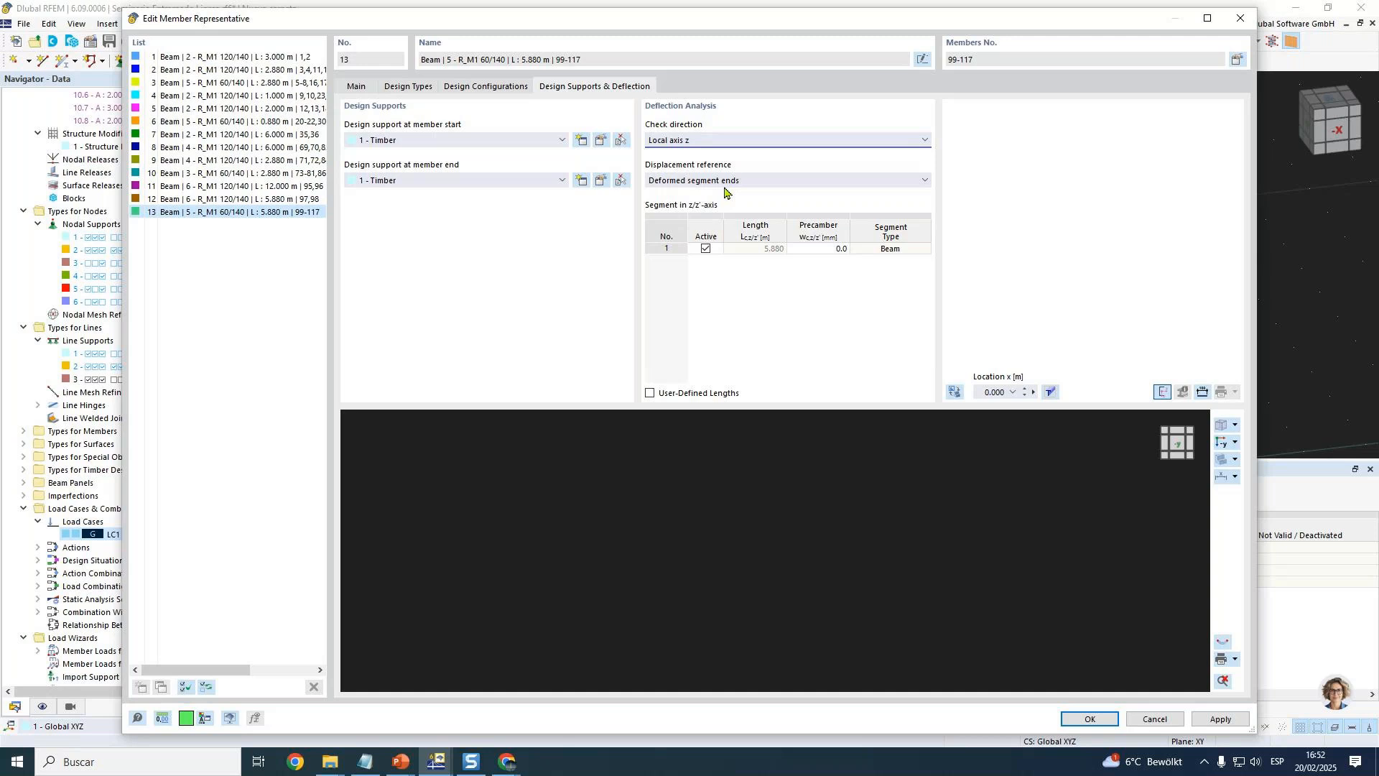
click(1093, 720)
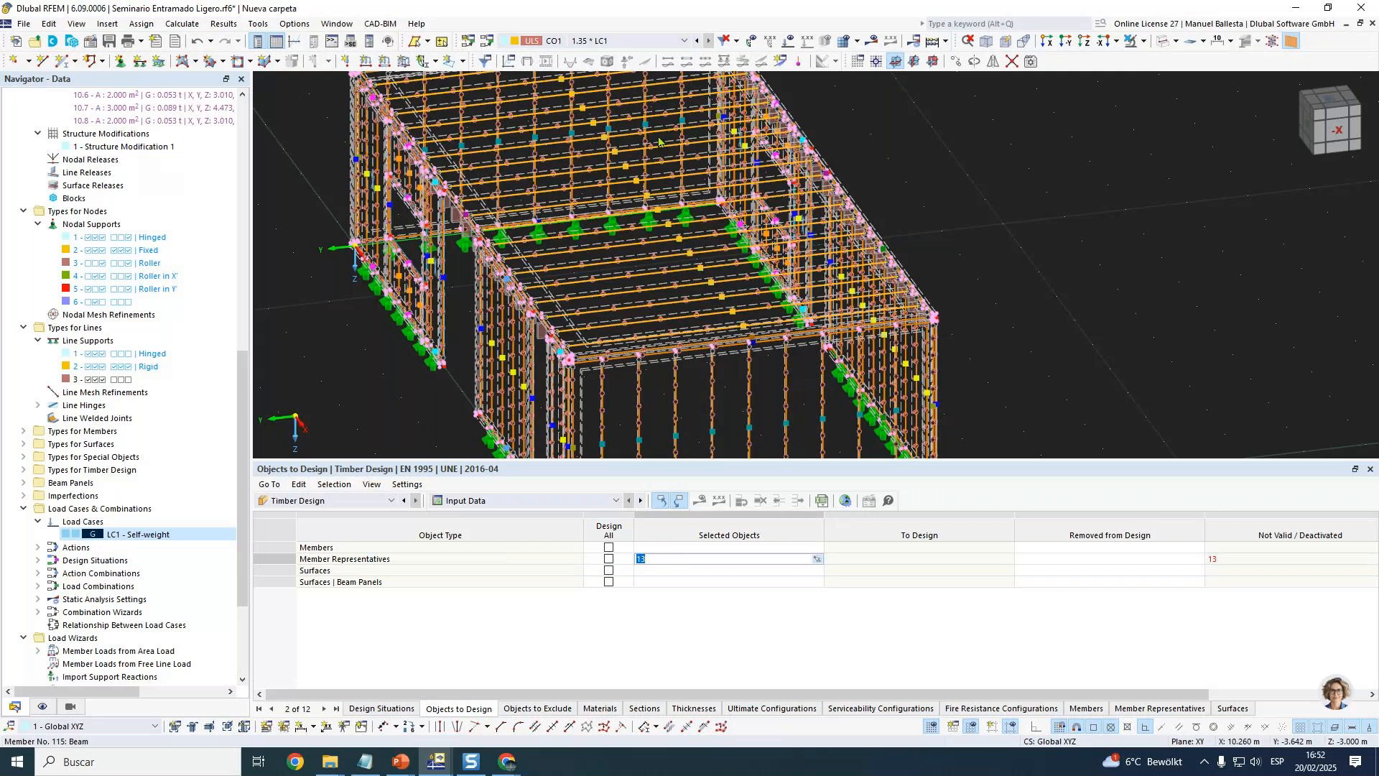
Reopen member representative 13 and review its design types, design configurations and main properties.
scroll(704, 309, up, 3)
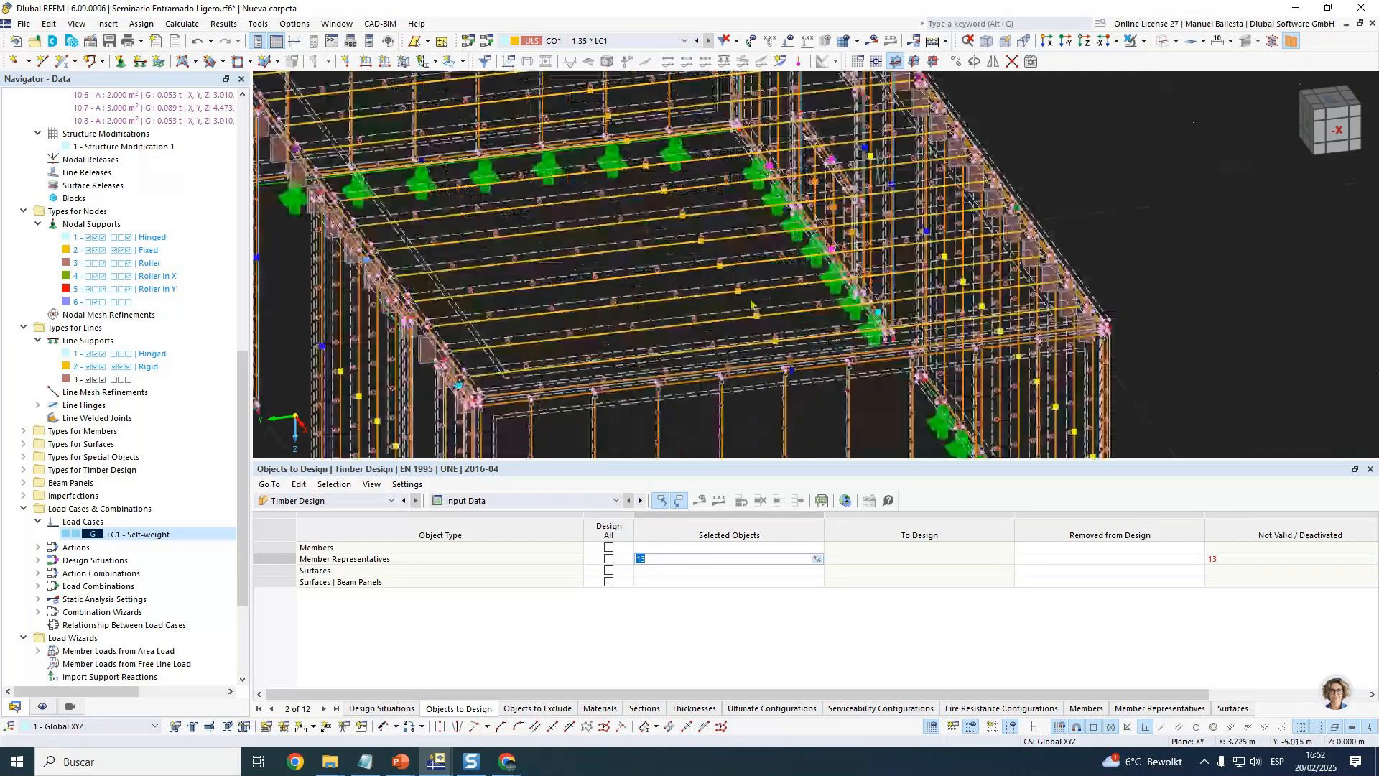
click(755, 317)
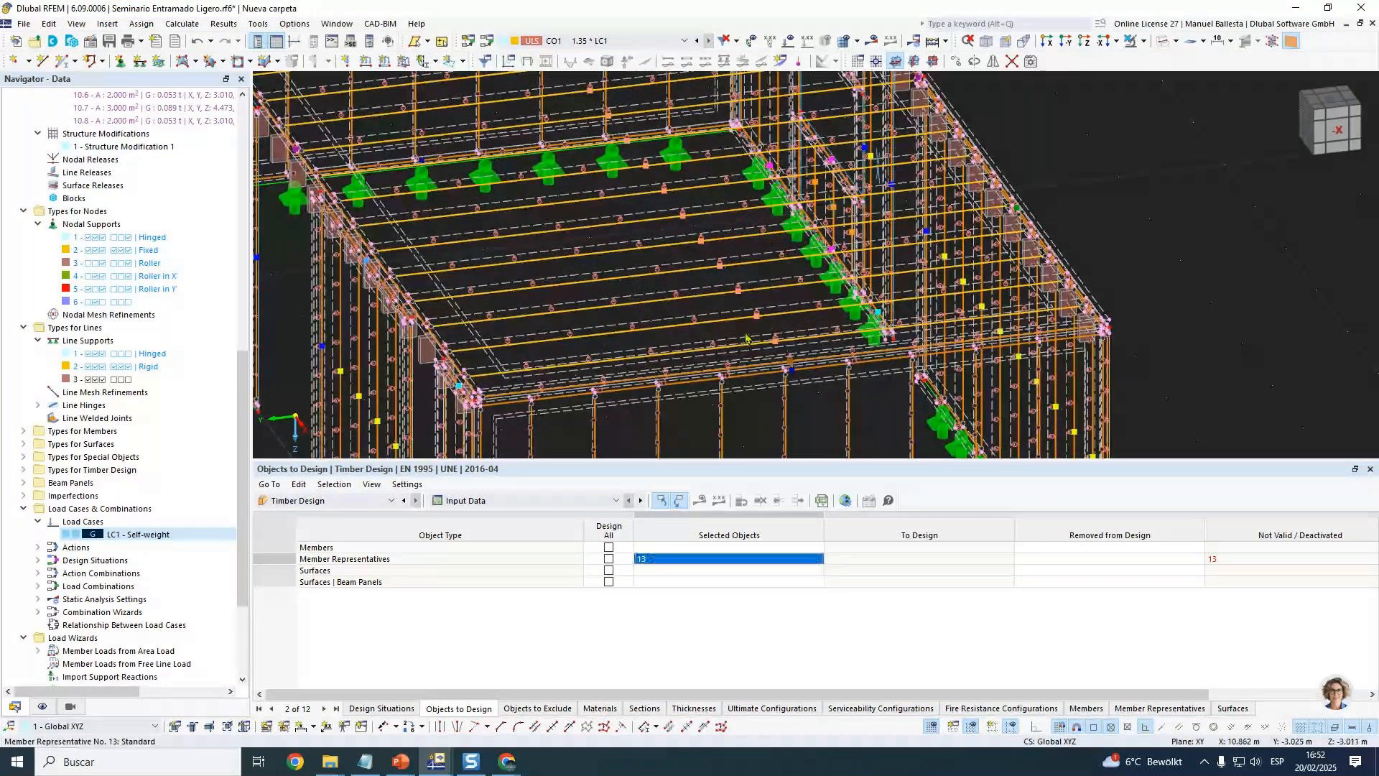
double_click(752, 359)
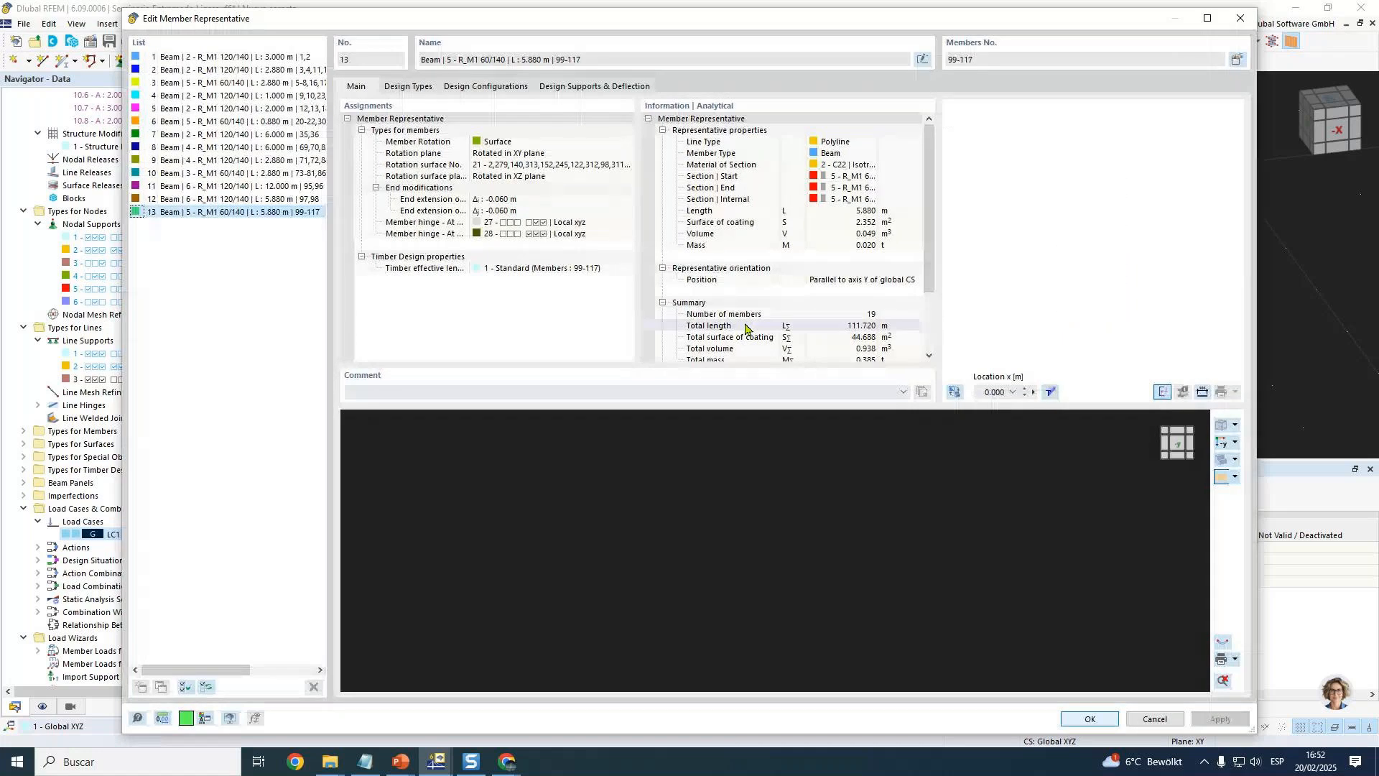
click(411, 85)
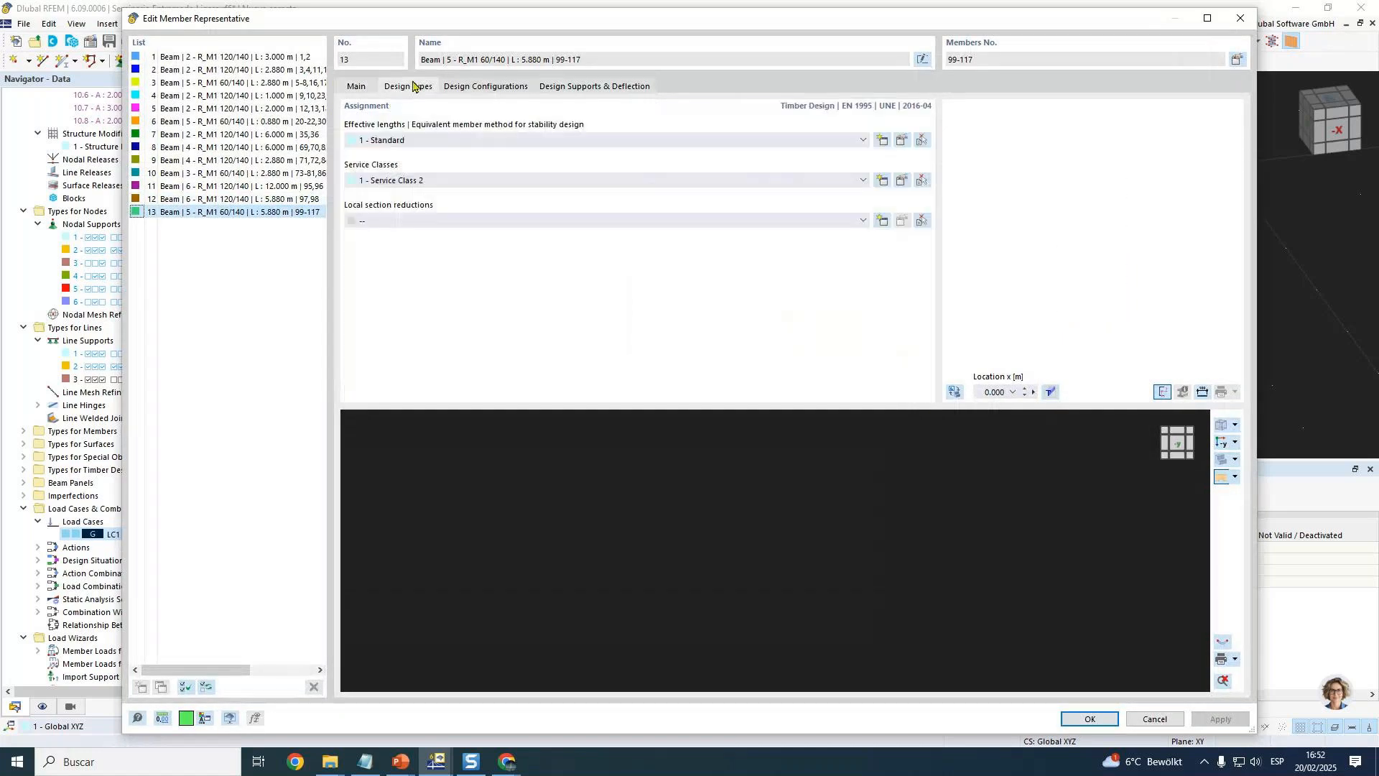
click(523, 89)
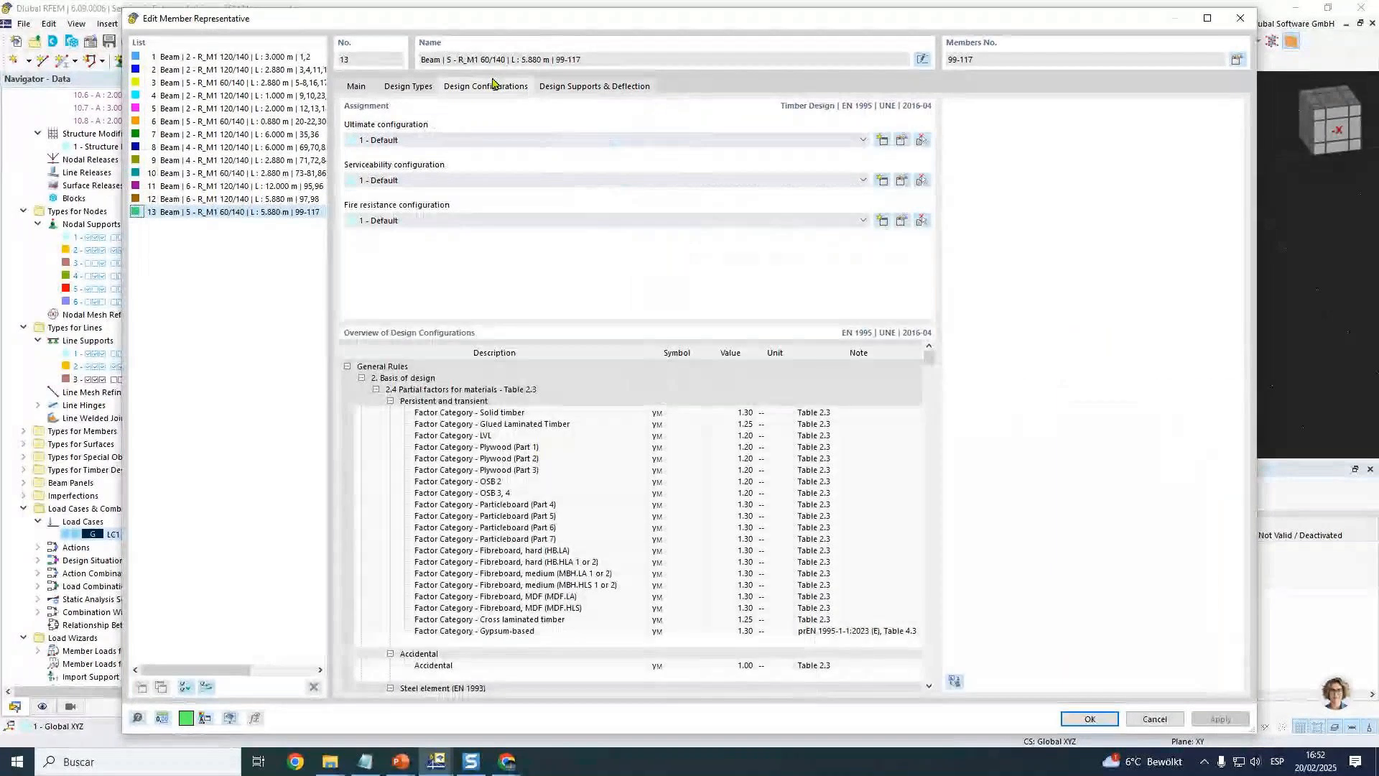
click(408, 87)
click(356, 86)
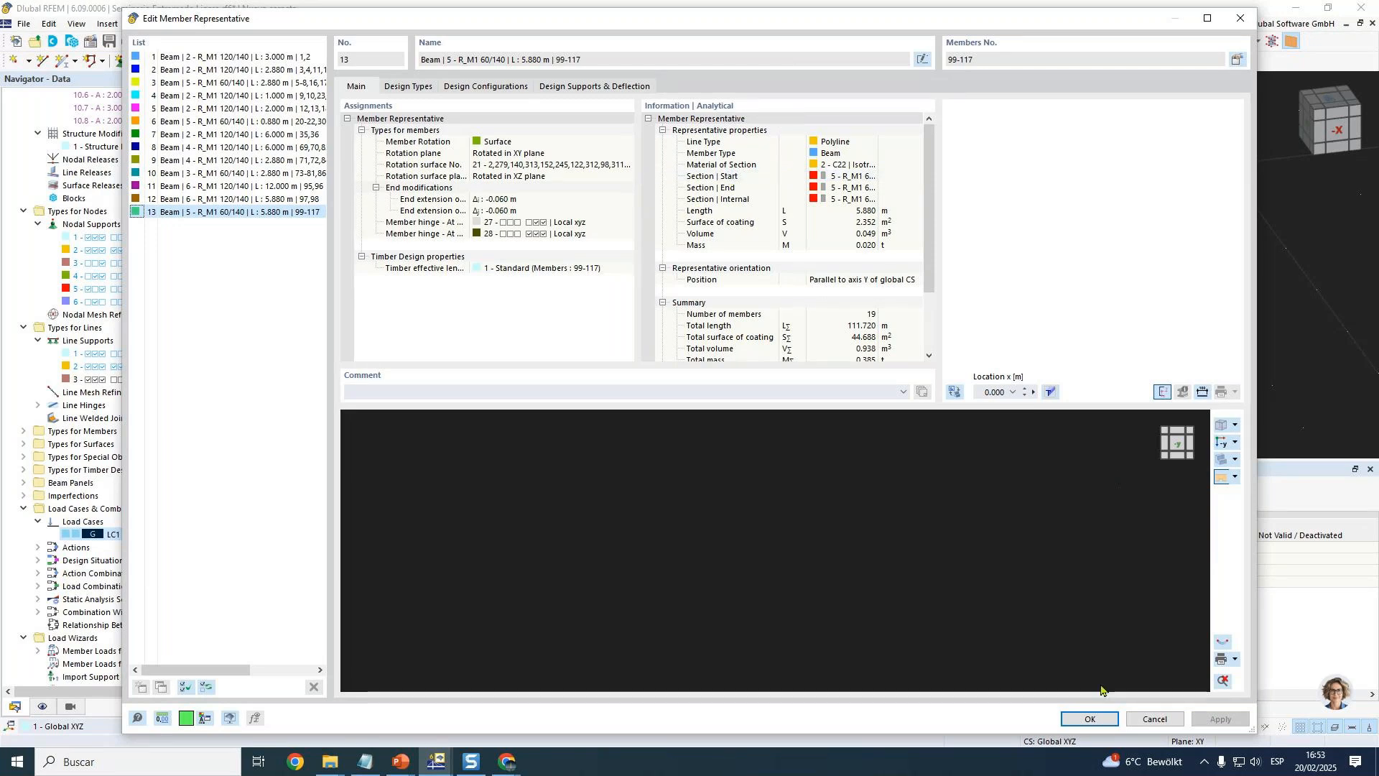
click(1090, 718)
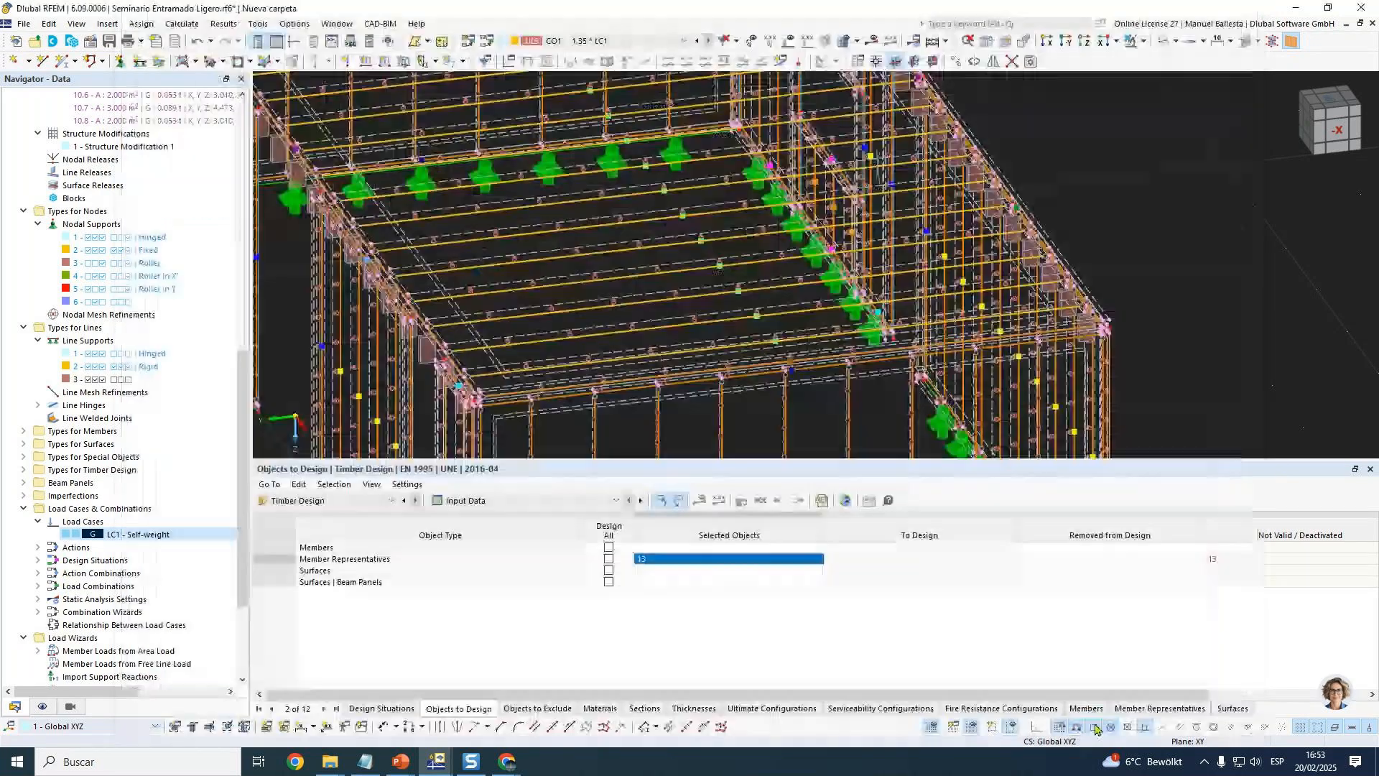
Turn on designing all members and all member representatives in the timber design's objects to design.
click(740, 585)
click(616, 500)
click(610, 561)
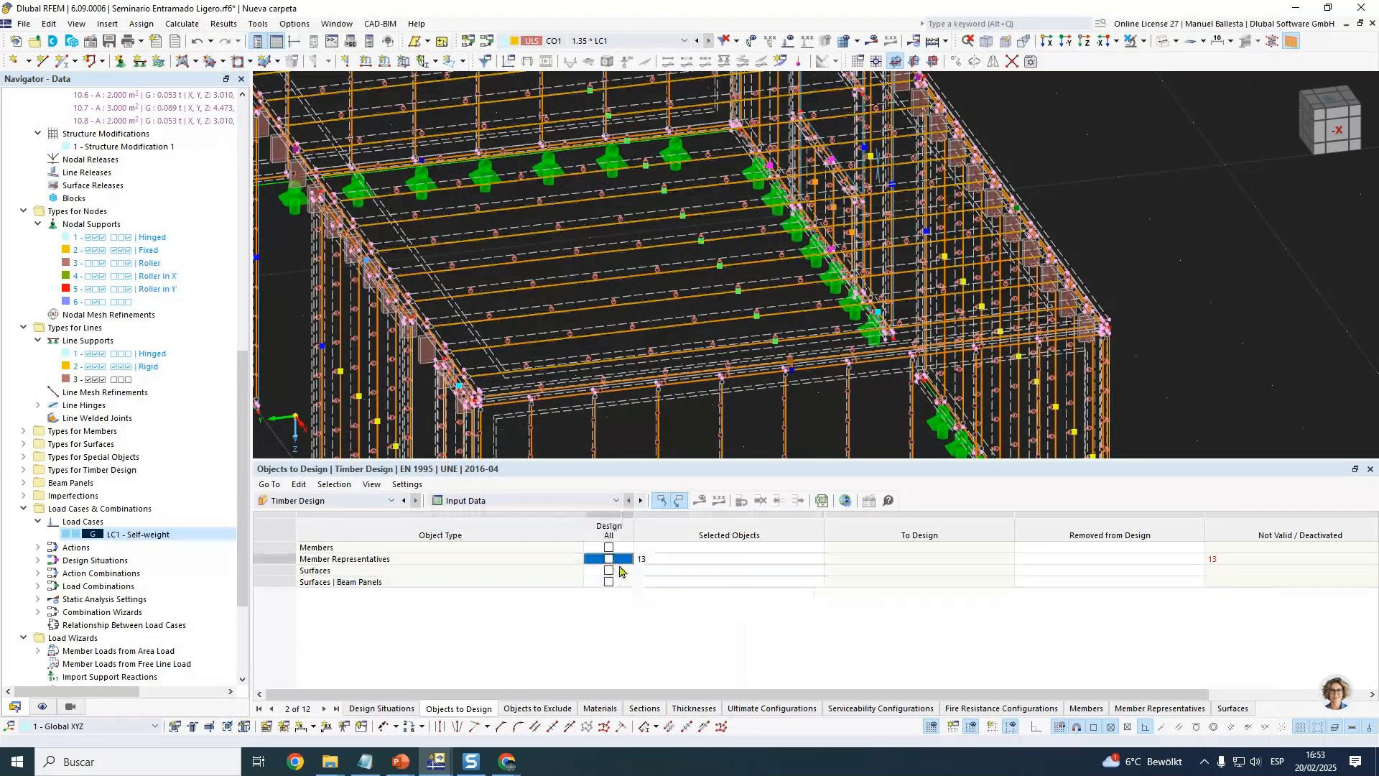
click(608, 559)
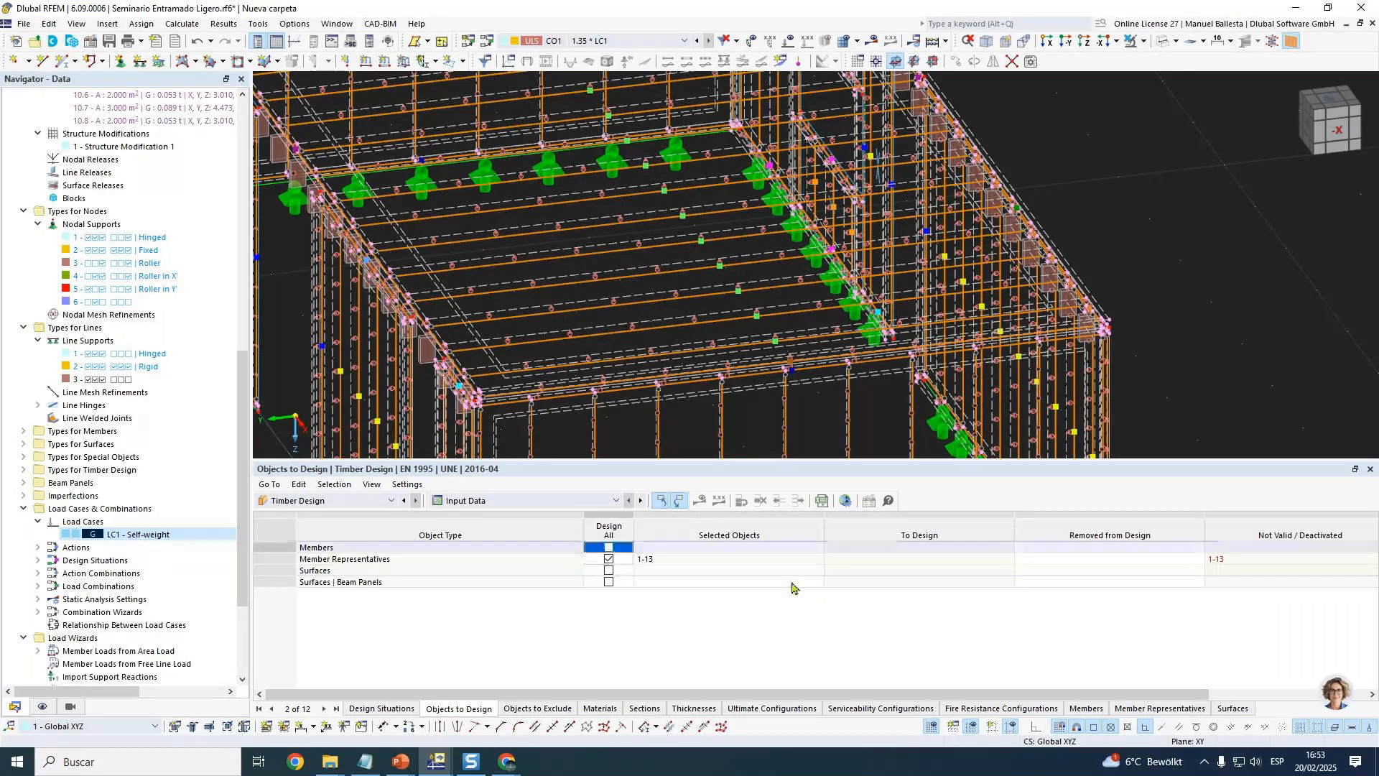
click(722, 549)
Check the combinations to design for design situation DS1 and return to the objects to design.
click(382, 708)
click(854, 548)
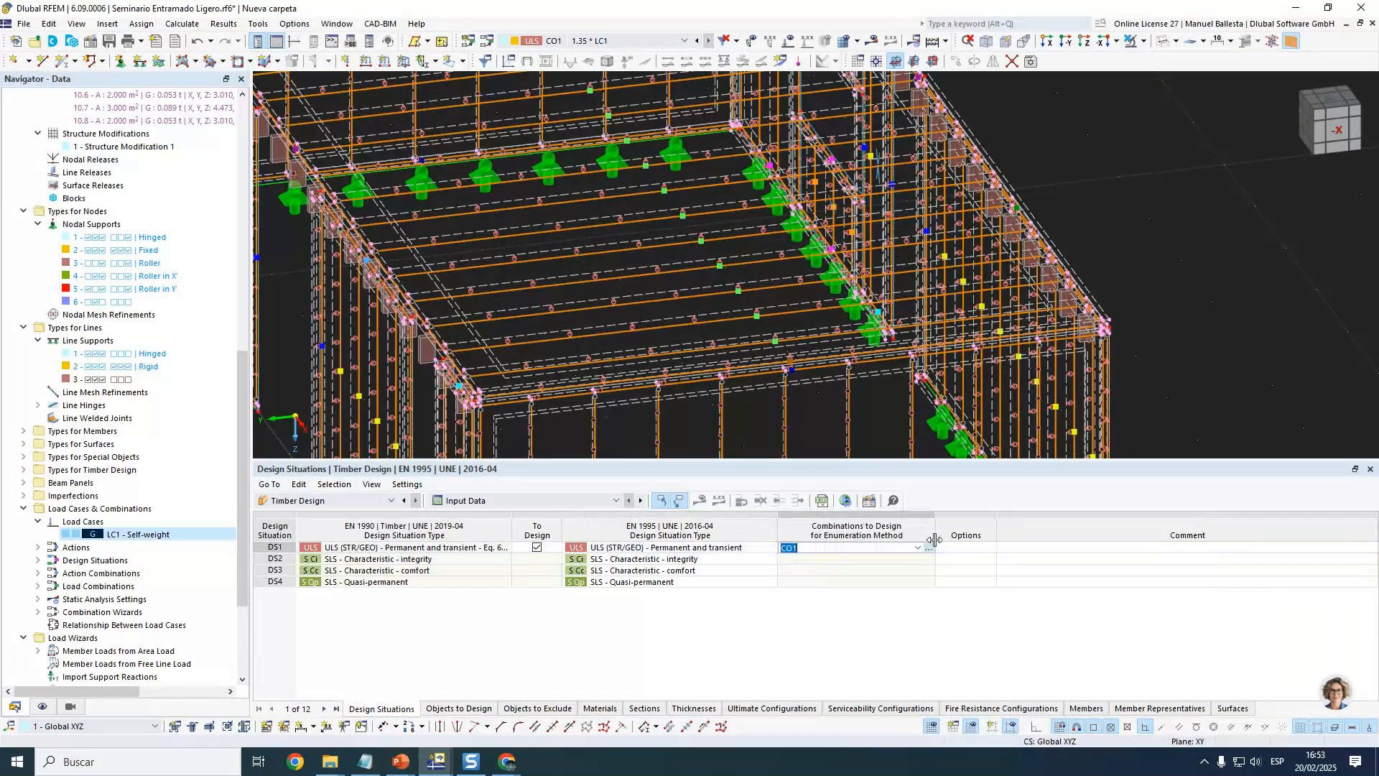
click(929, 548)
click(890, 613)
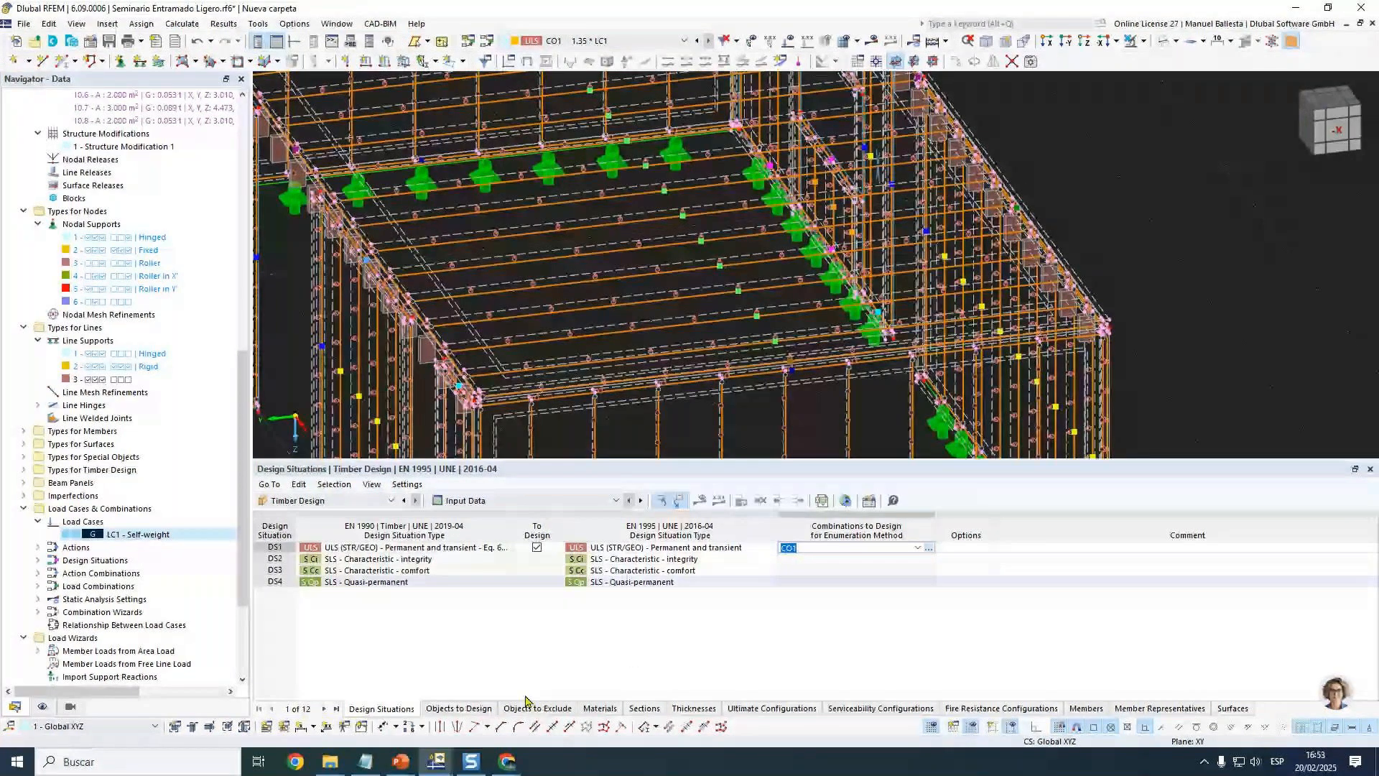
click(459, 708)
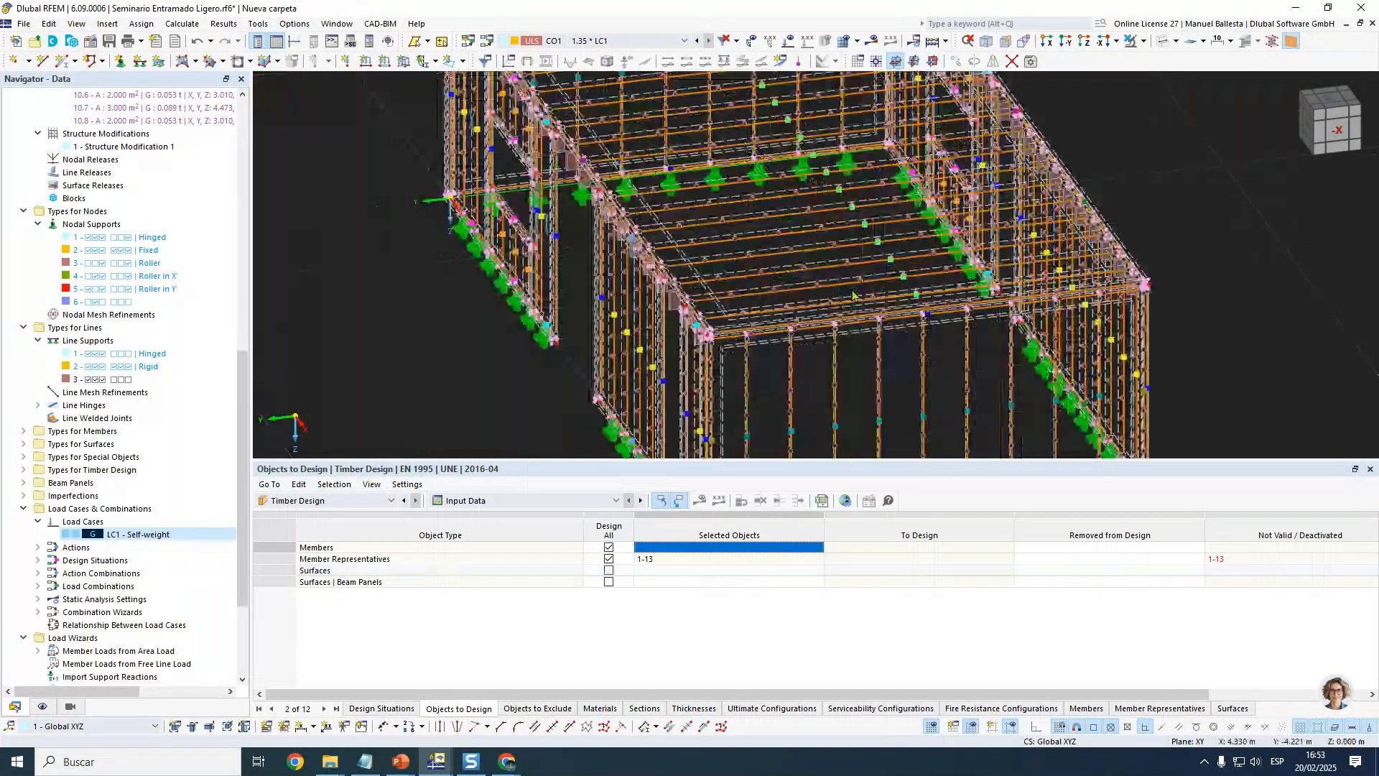
Open beam member 117 and check the effective lengths and service class assigned to it.
scroll(853, 294, up, 2)
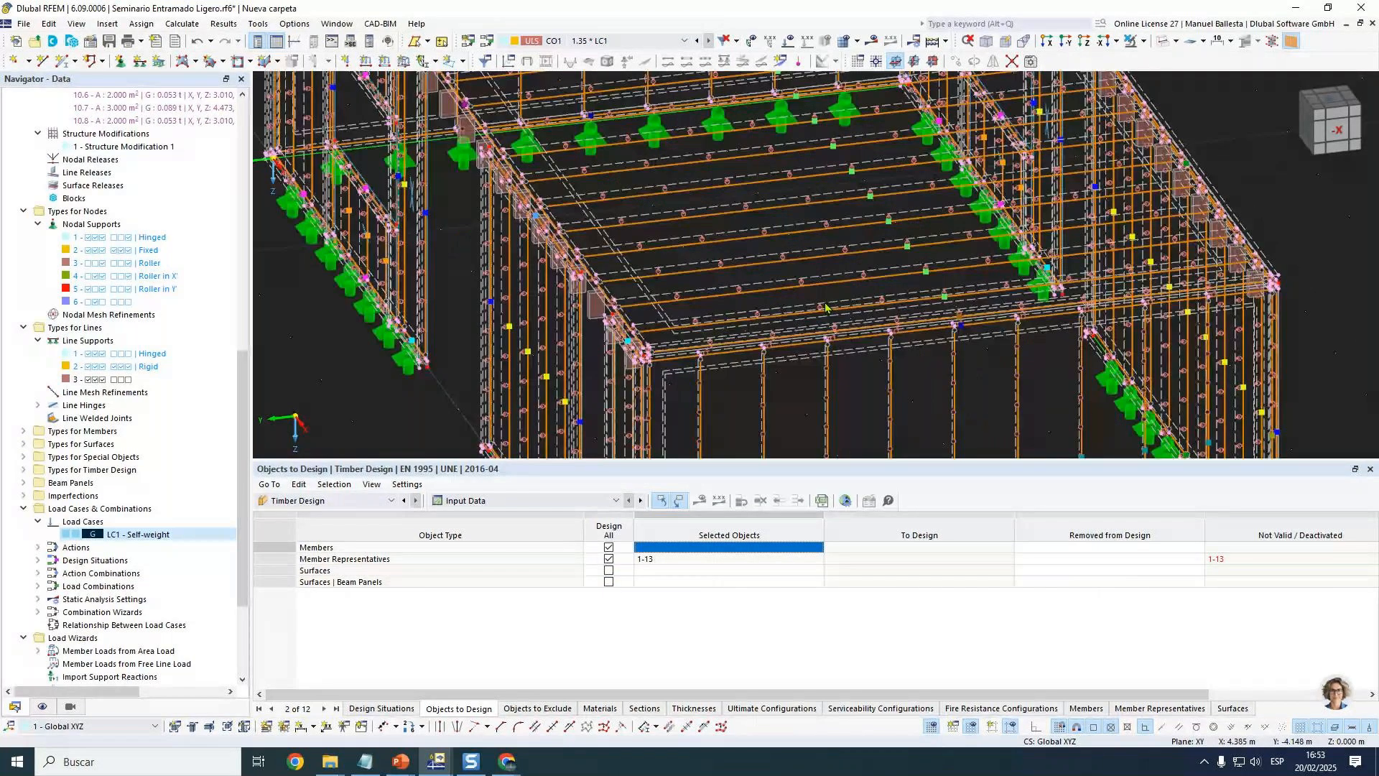
double_click(630, 461)
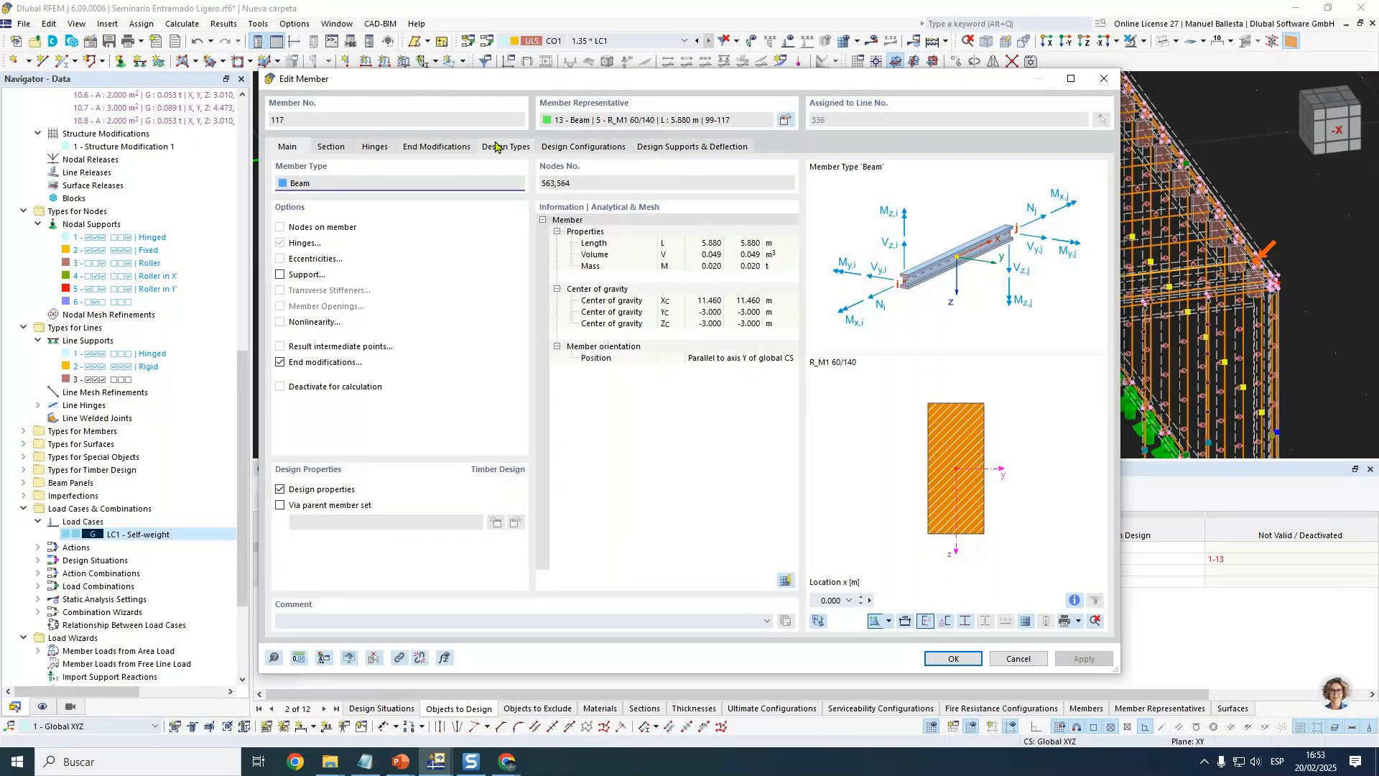
click(517, 147)
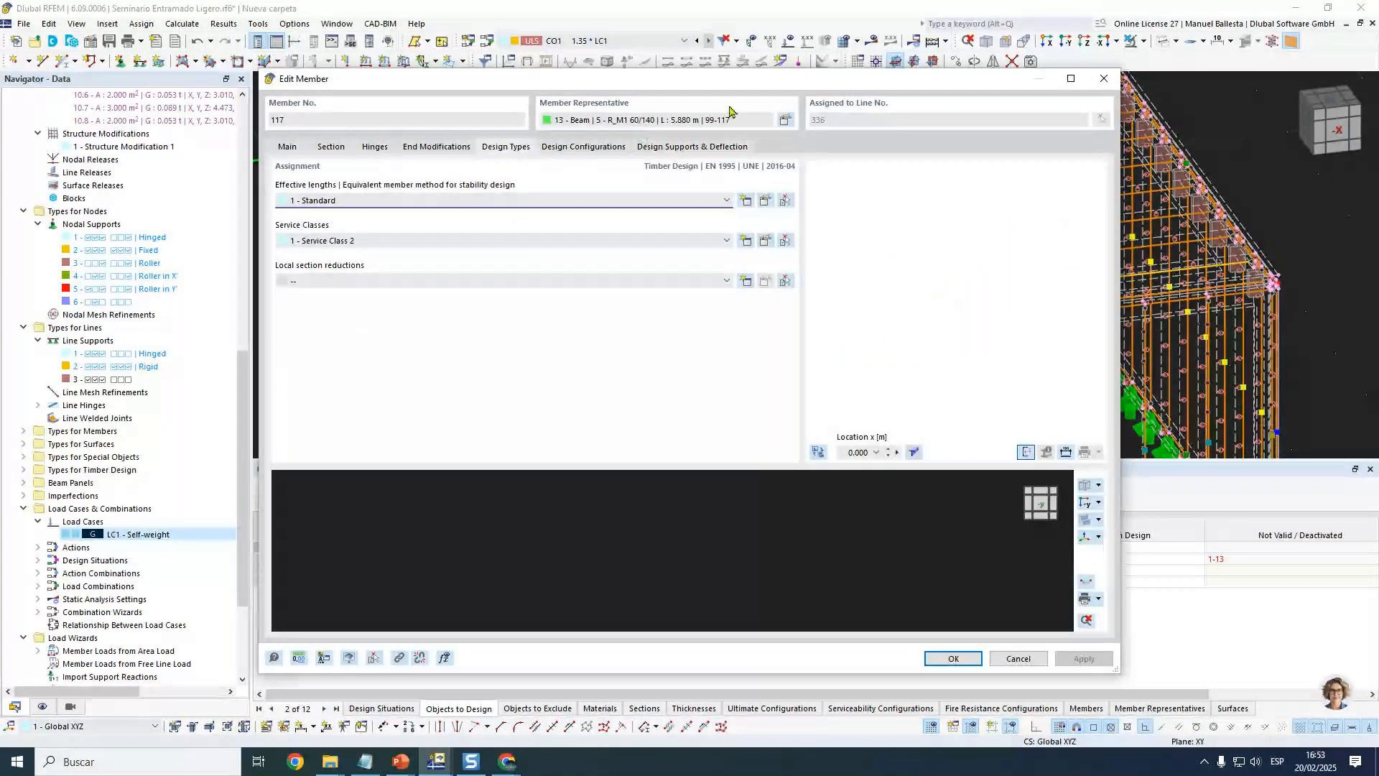
click(939, 659)
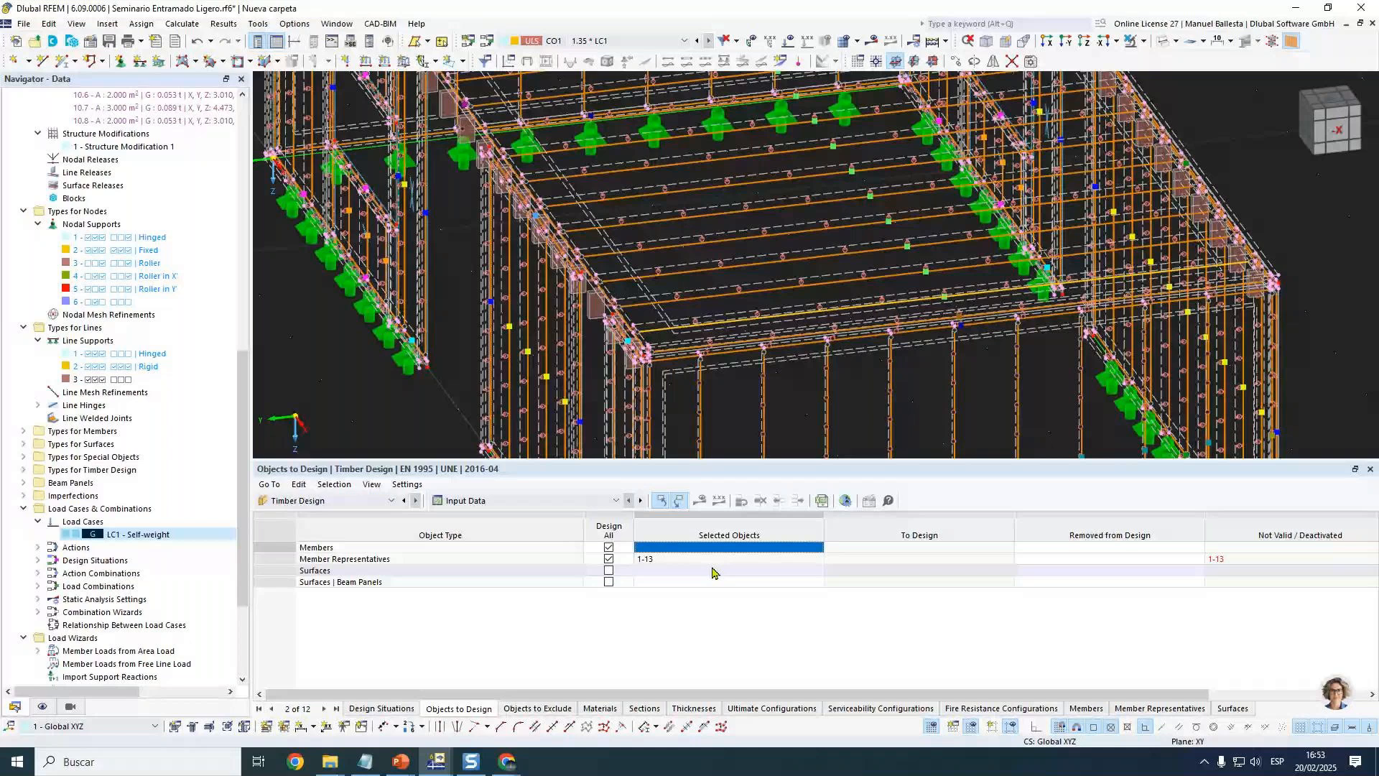
Inspect the objects excluded from design for CO1, including its member representatives assignment, without changing the assignment.
click(537, 708)
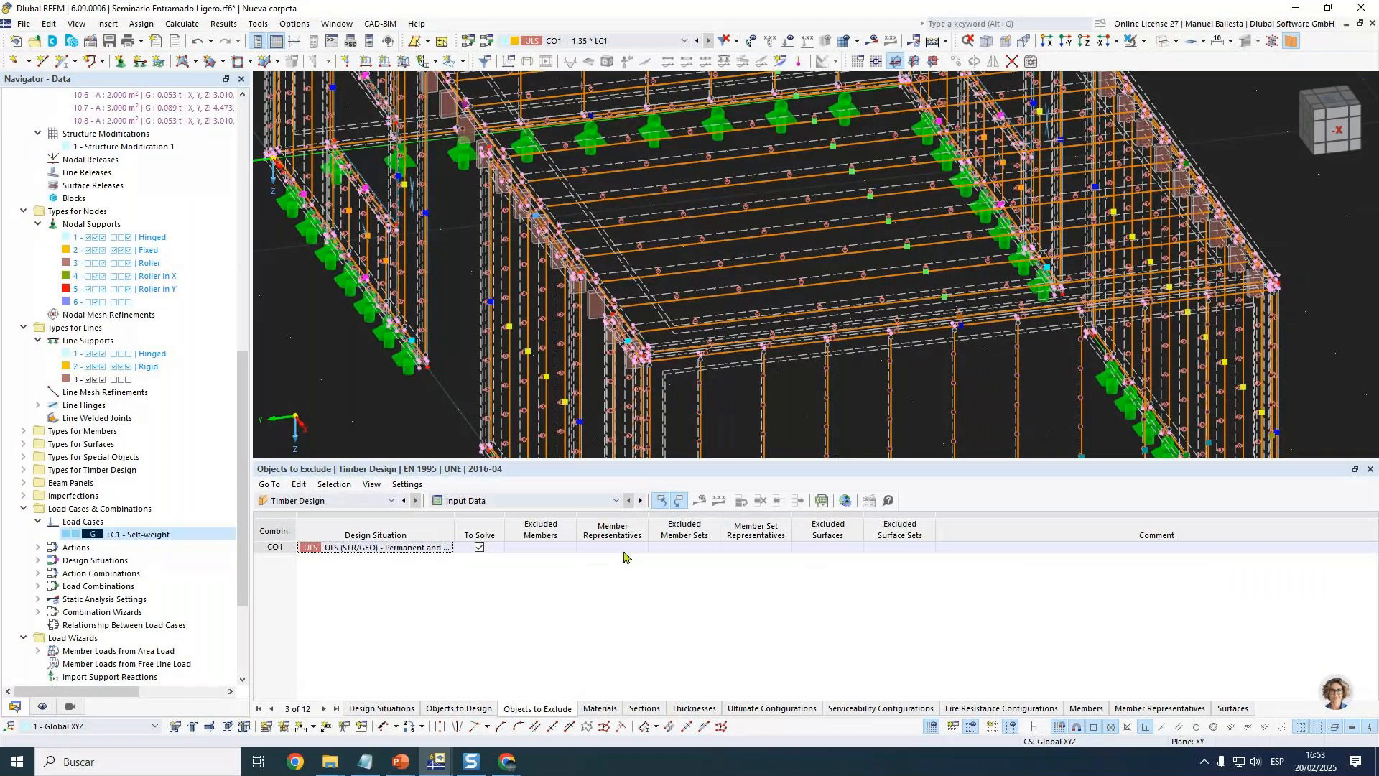
double_click(622, 548)
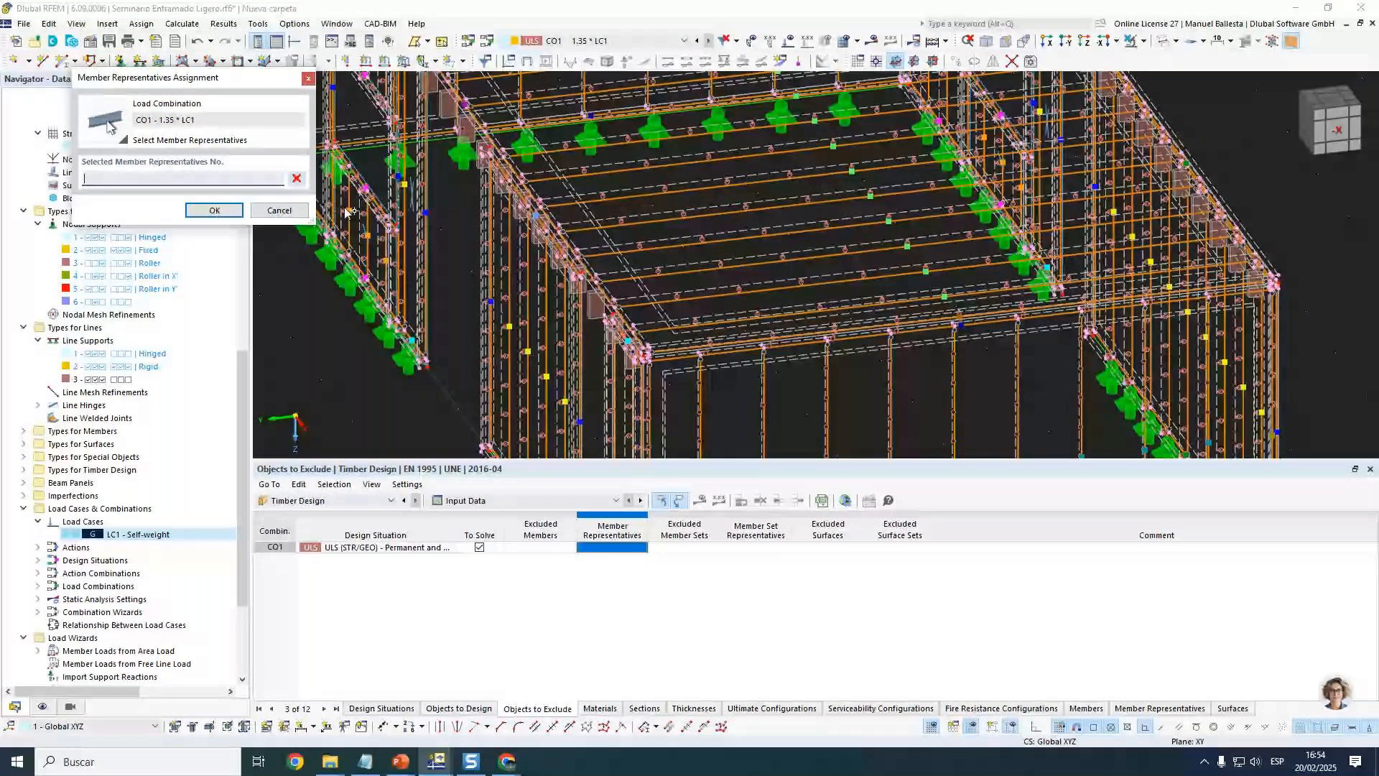
click(295, 215)
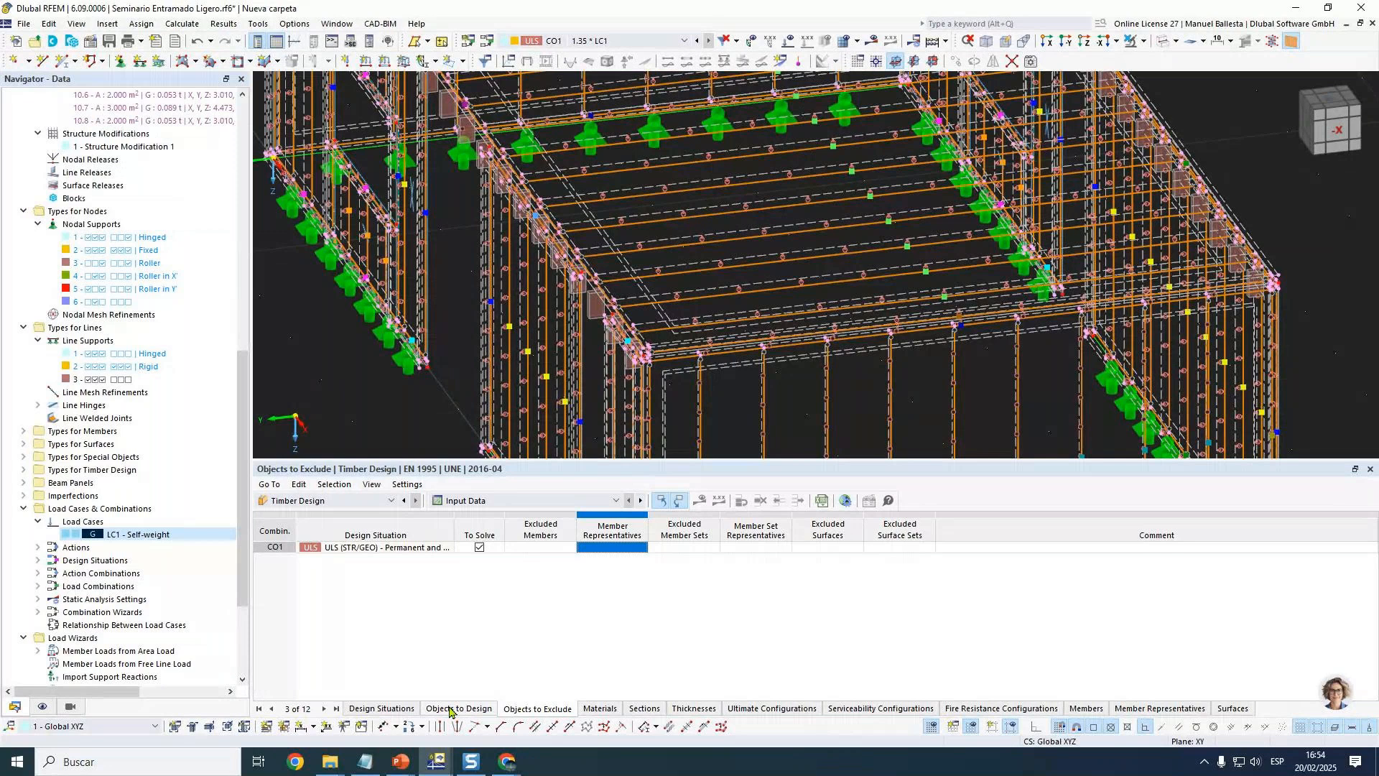
Turn on designing all surfaces and all beam panel surfaces in the timber design's objects to design.
click(429, 707)
click(609, 571)
click(609, 582)
click(400, 709)
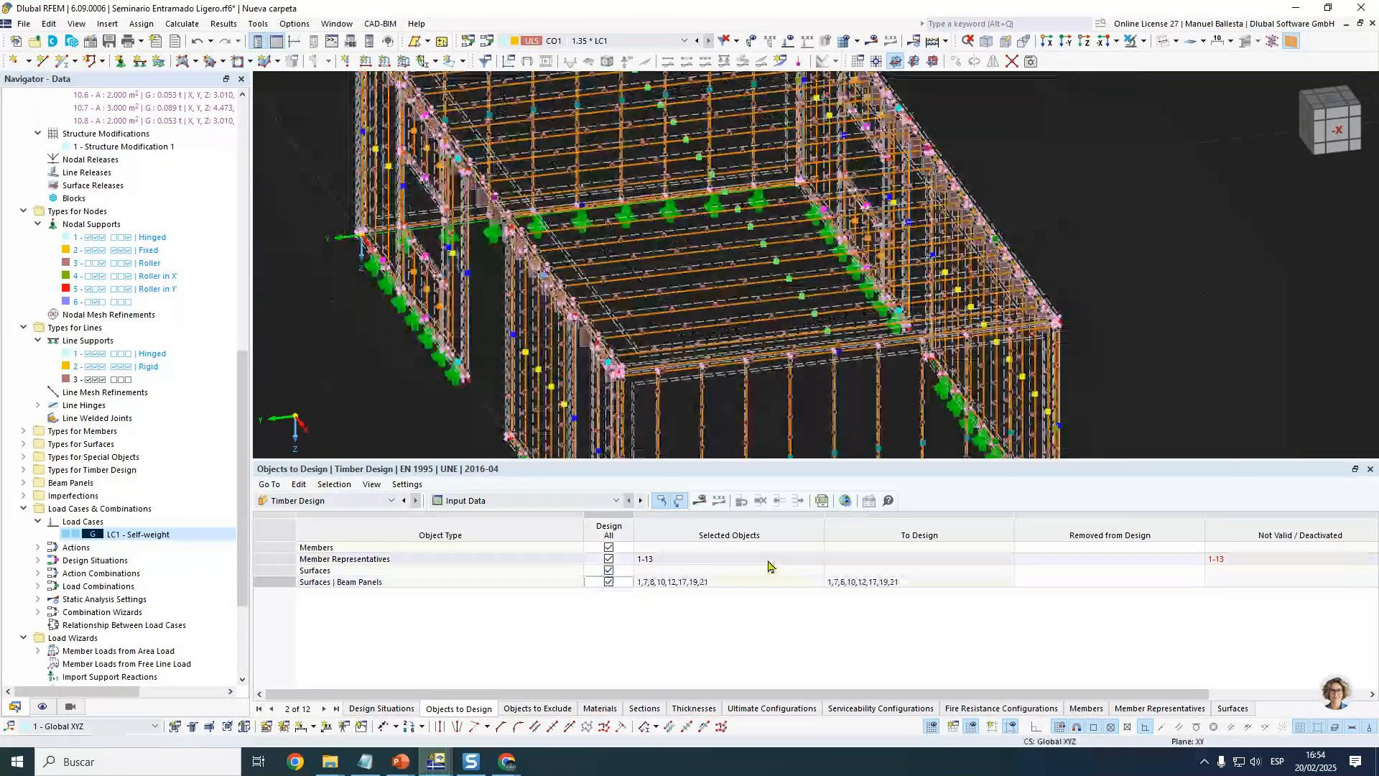
click(609, 583)
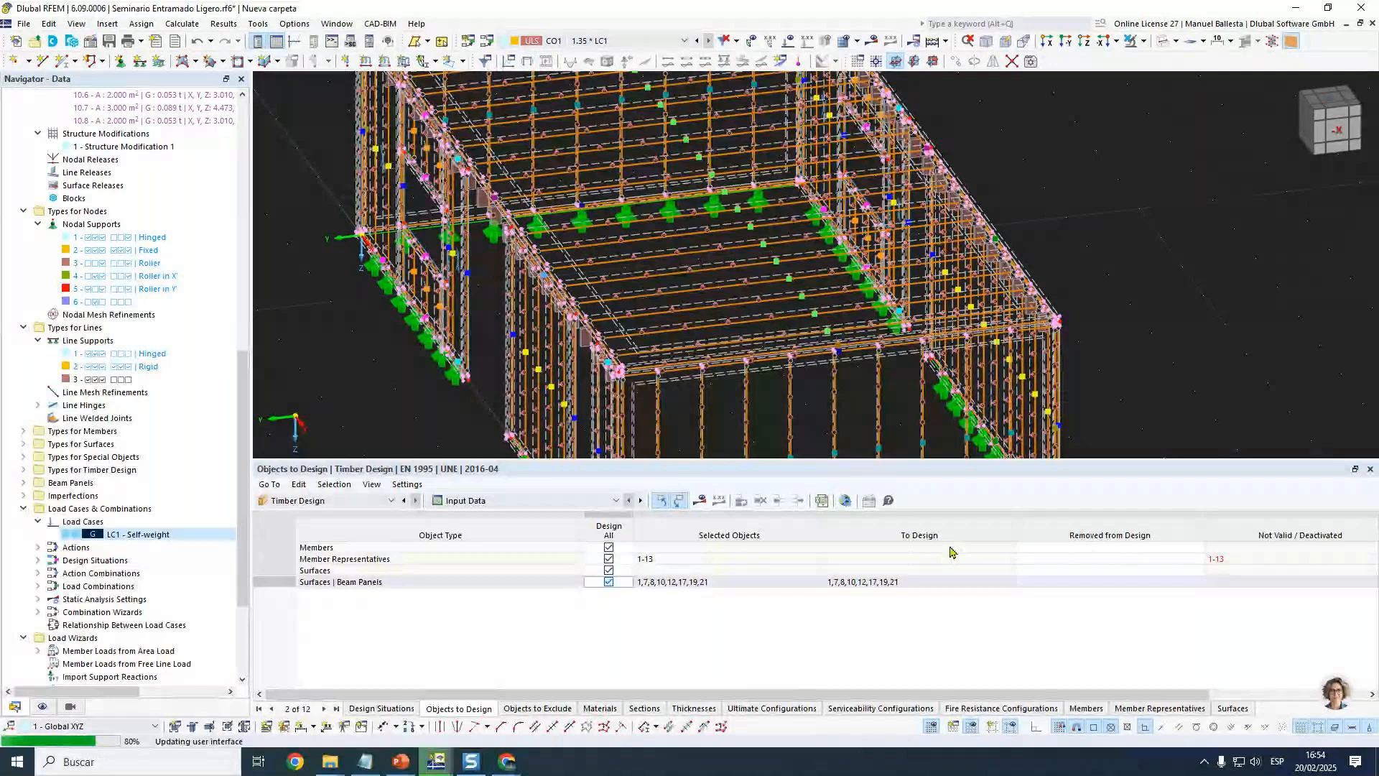
click(611, 581)
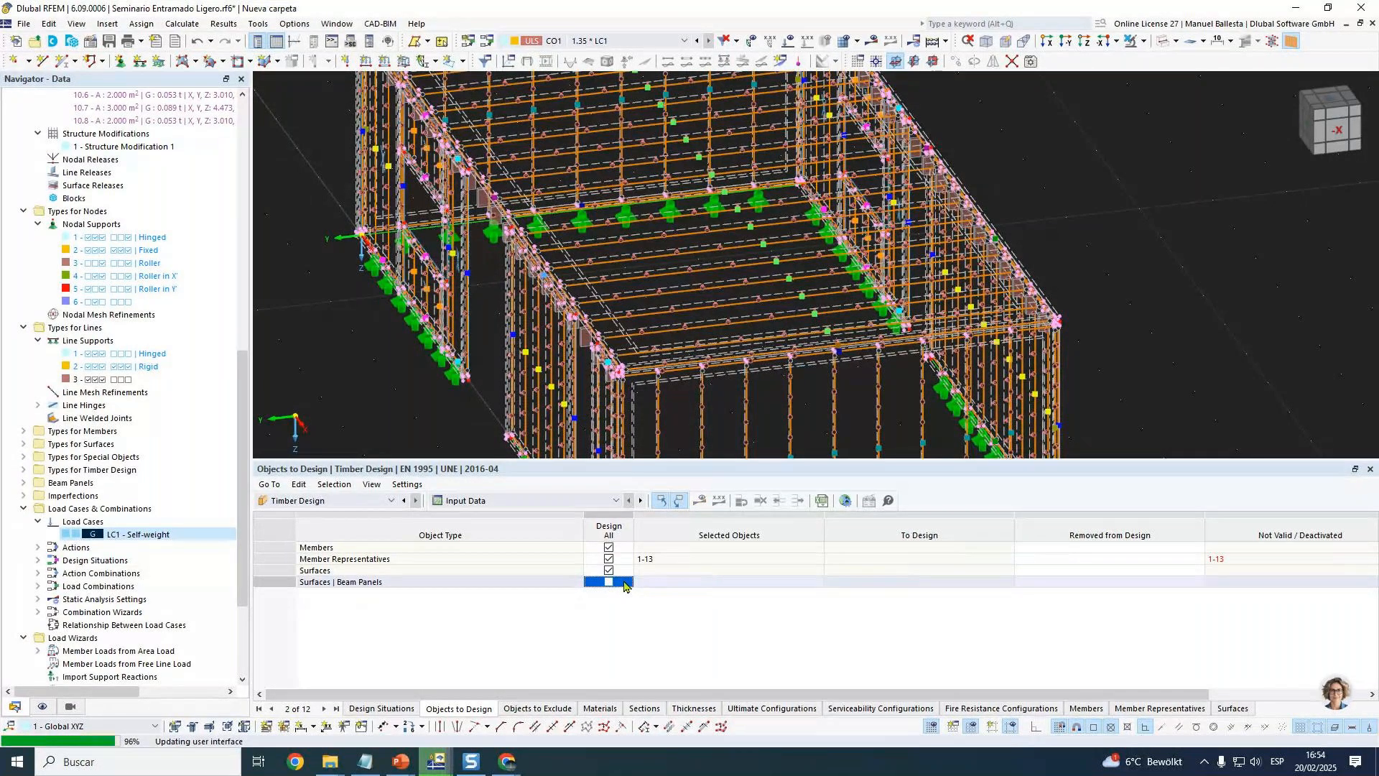
click(610, 581)
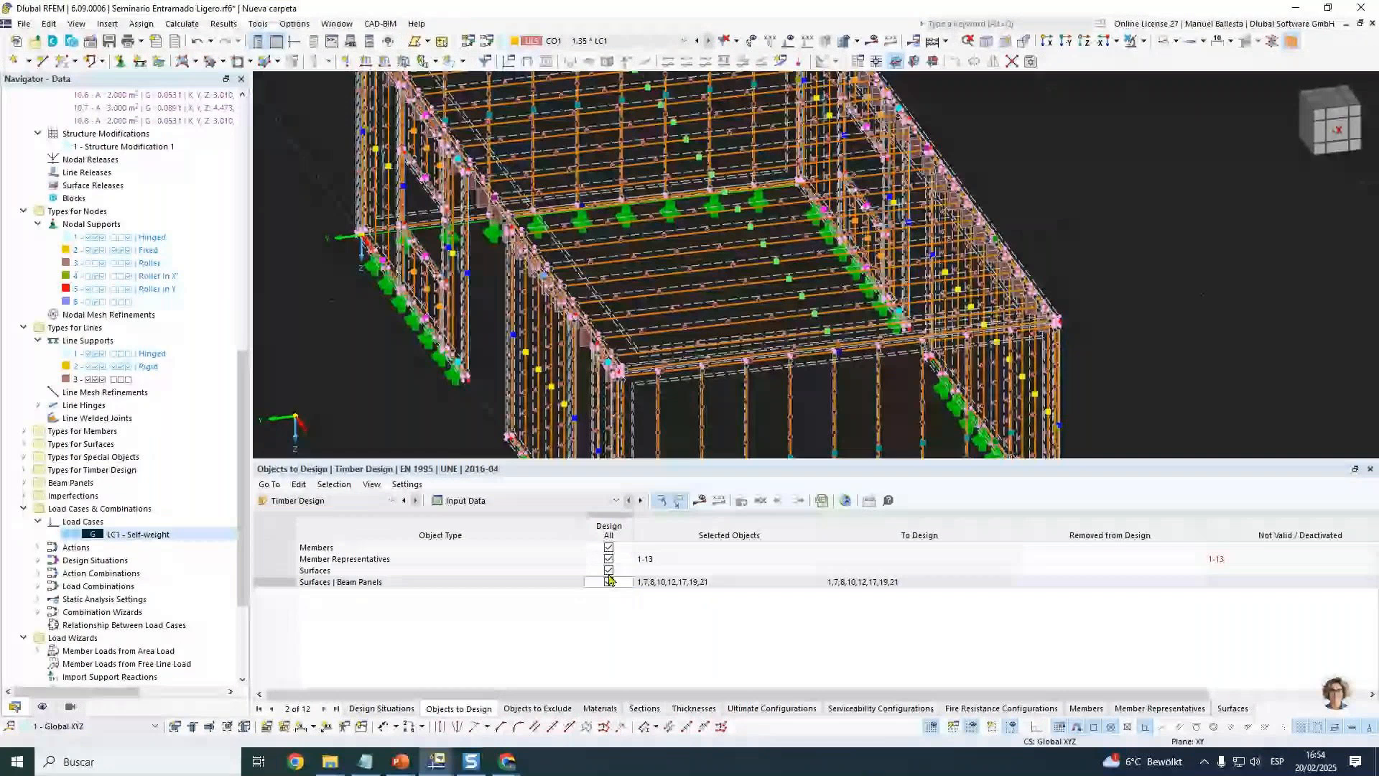
click(610, 571)
click(606, 582)
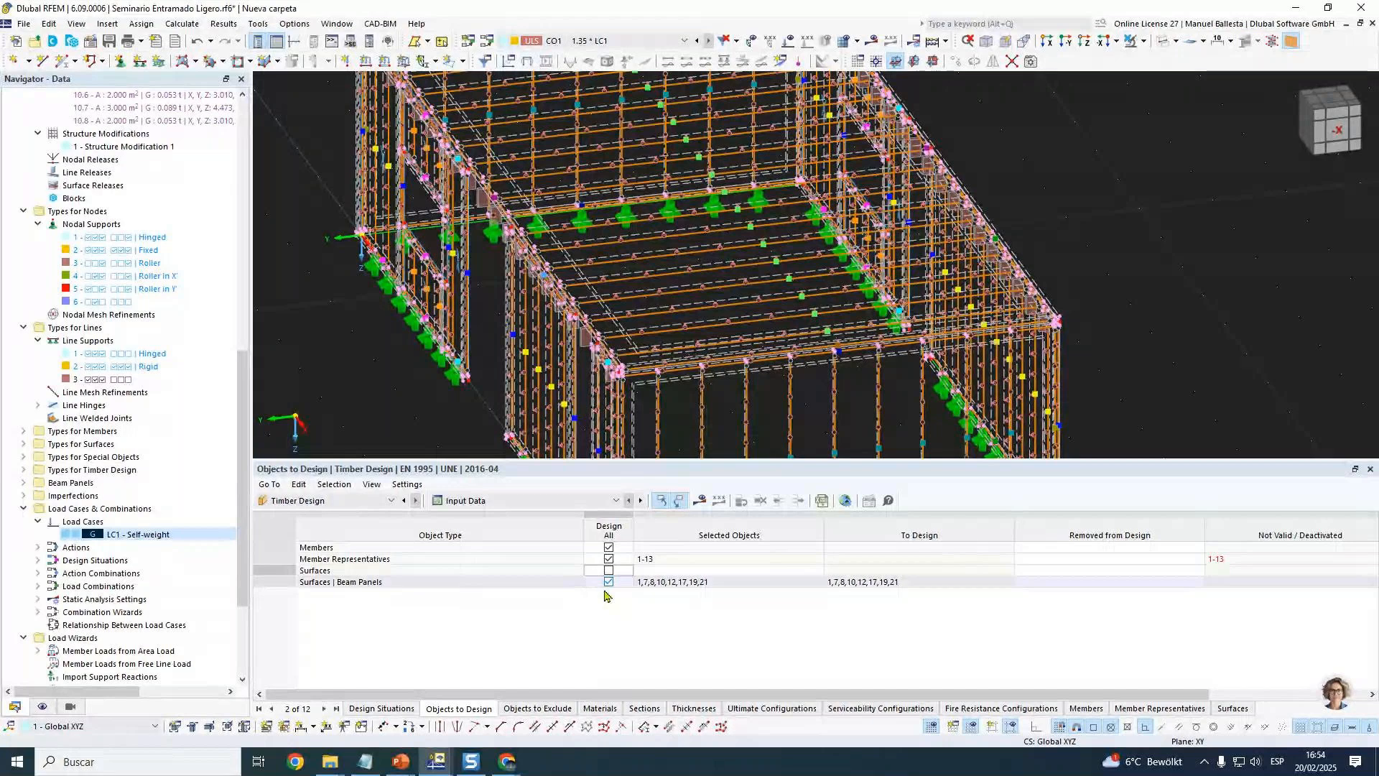
click(610, 571)
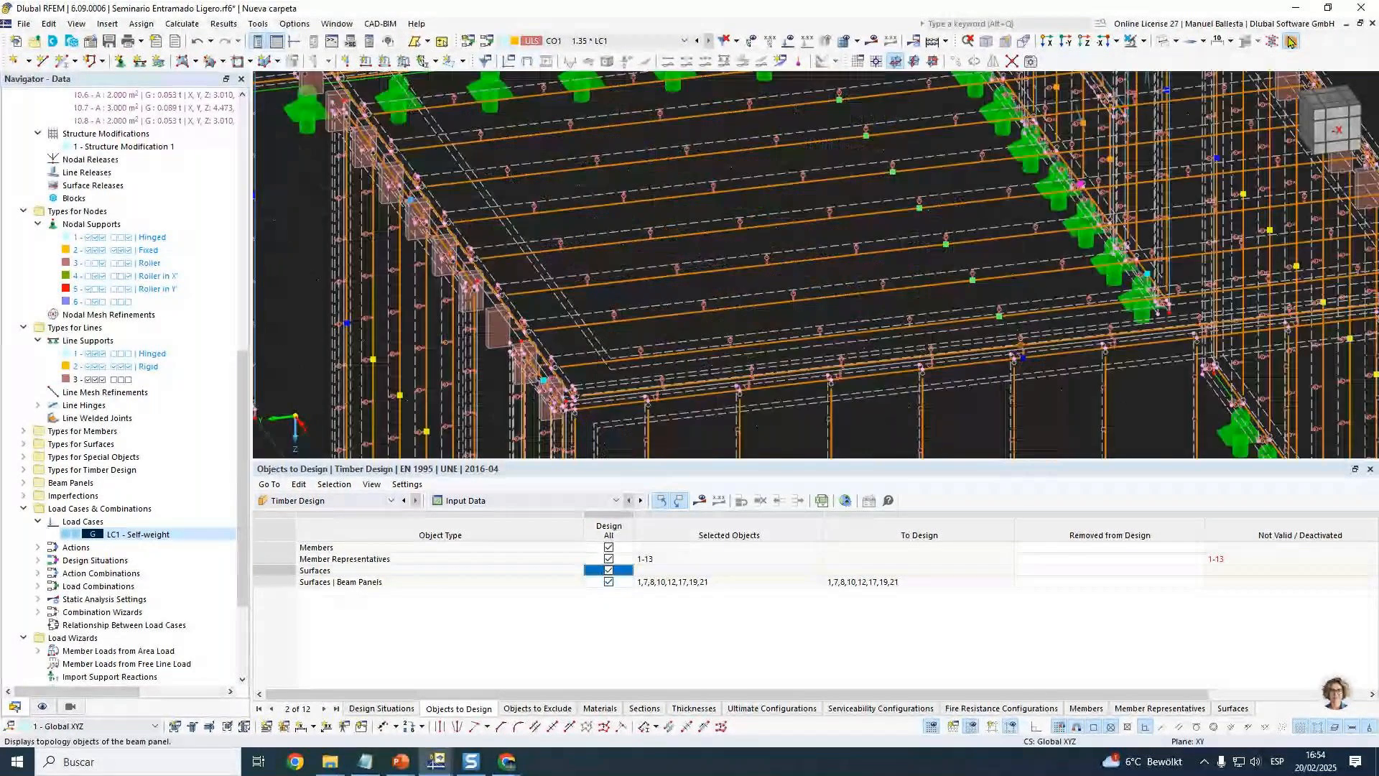
Compare the model with the beam panels' topology objects hidden and shown again.
click(1290, 41)
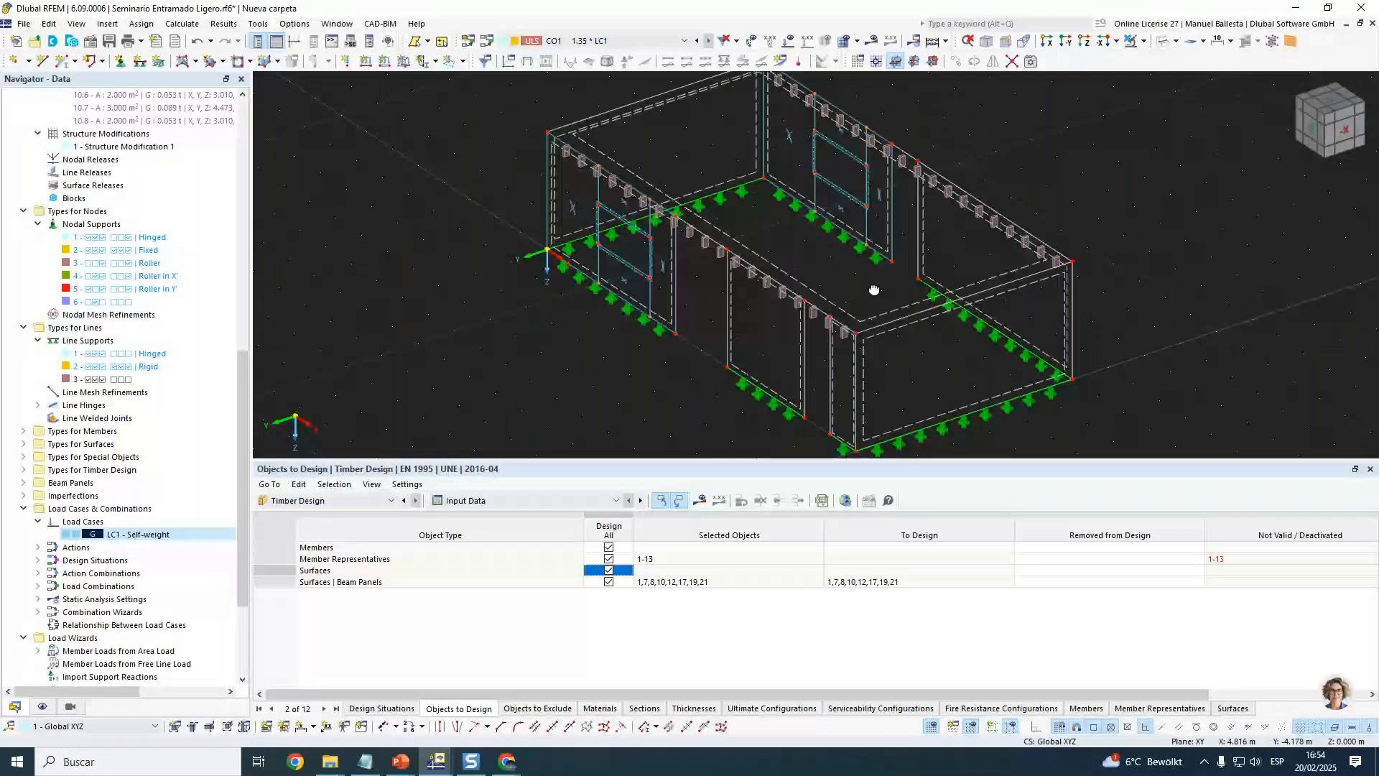
scroll(874, 289, up, 2)
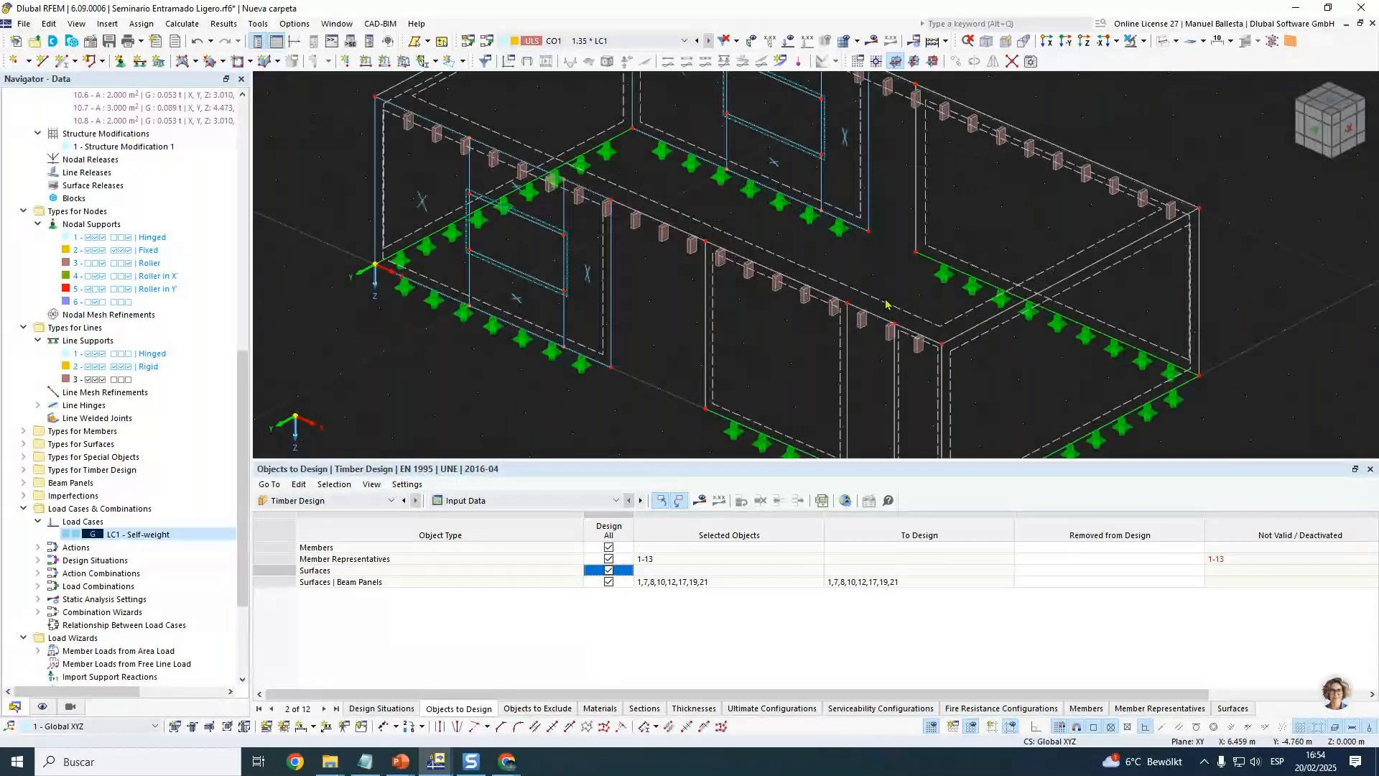
click(1186, 41)
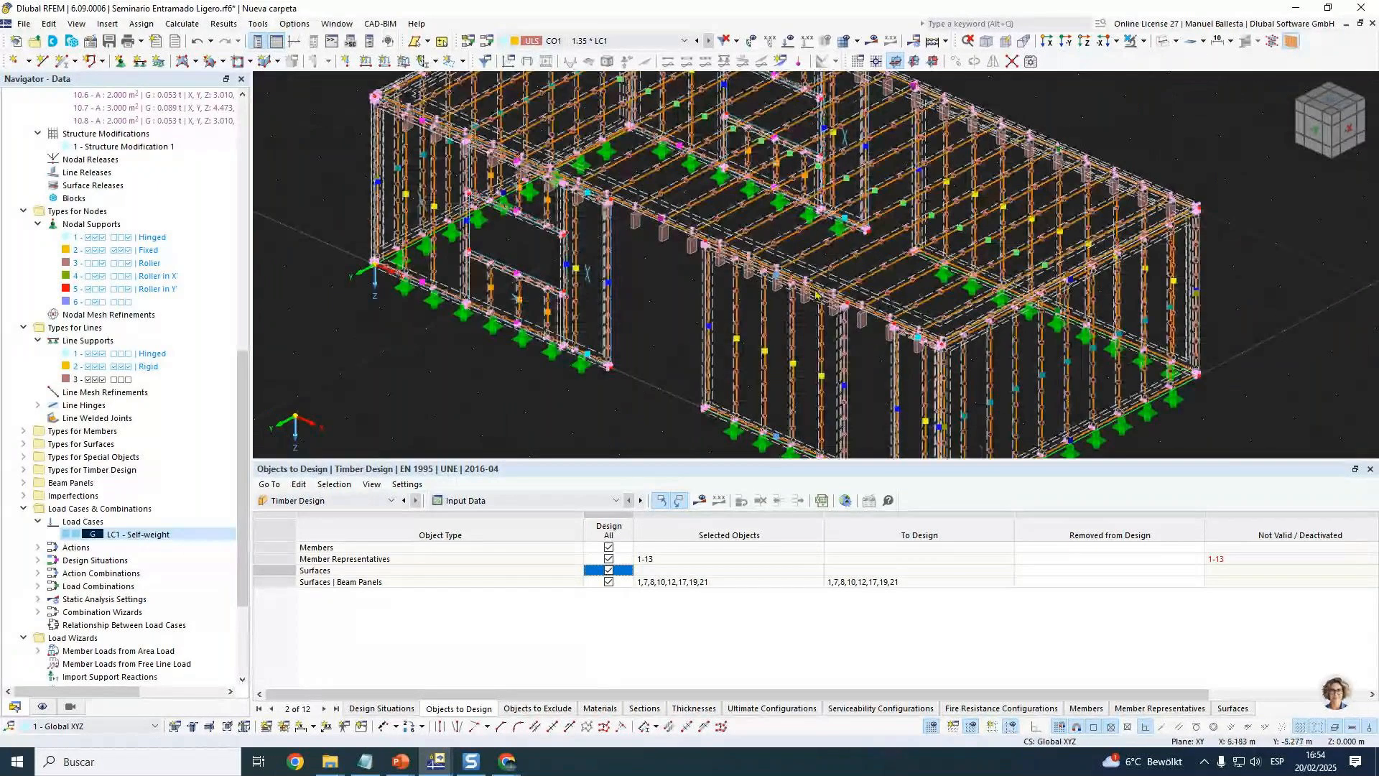
Deactivate the generated state of floor beam member 115 and accept deleting all results including the mesh.
scroll(925, 283, up, 3)
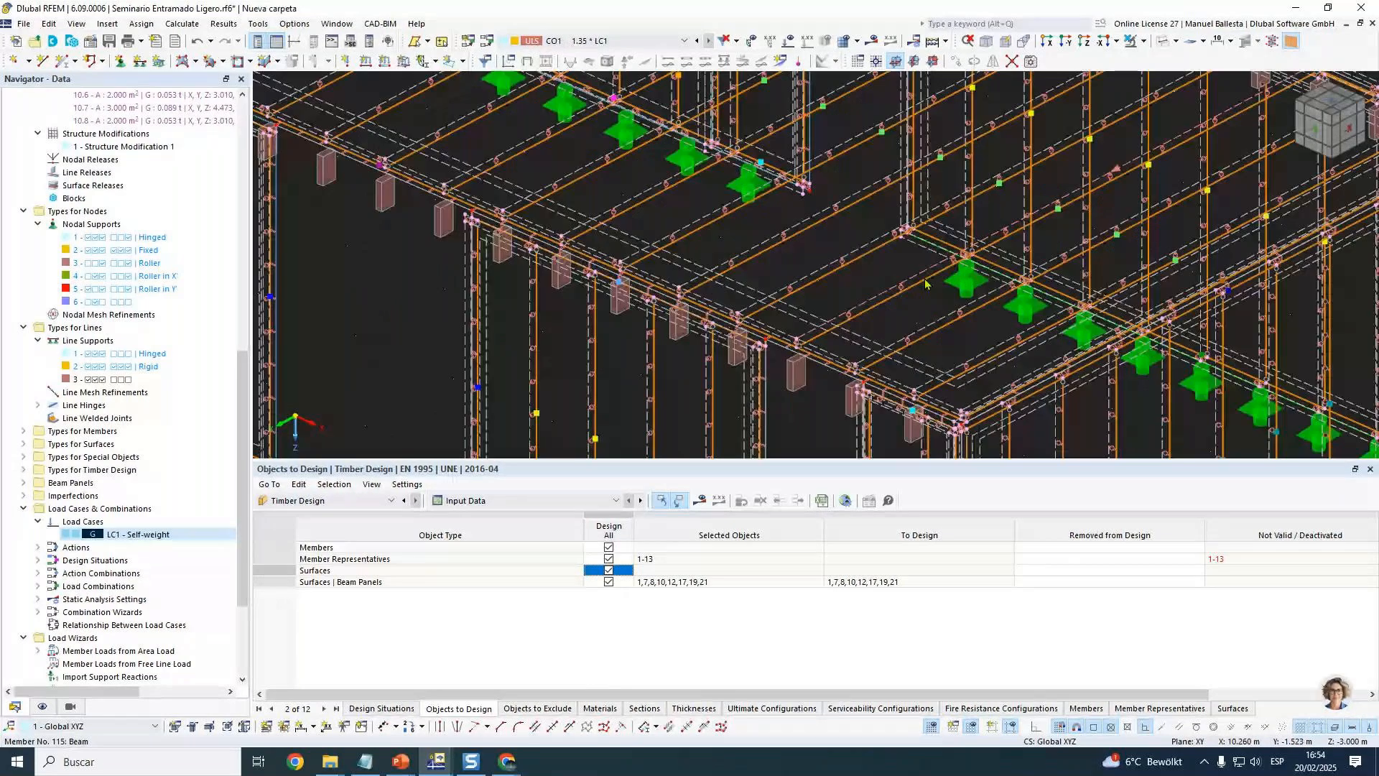
double_click(925, 283)
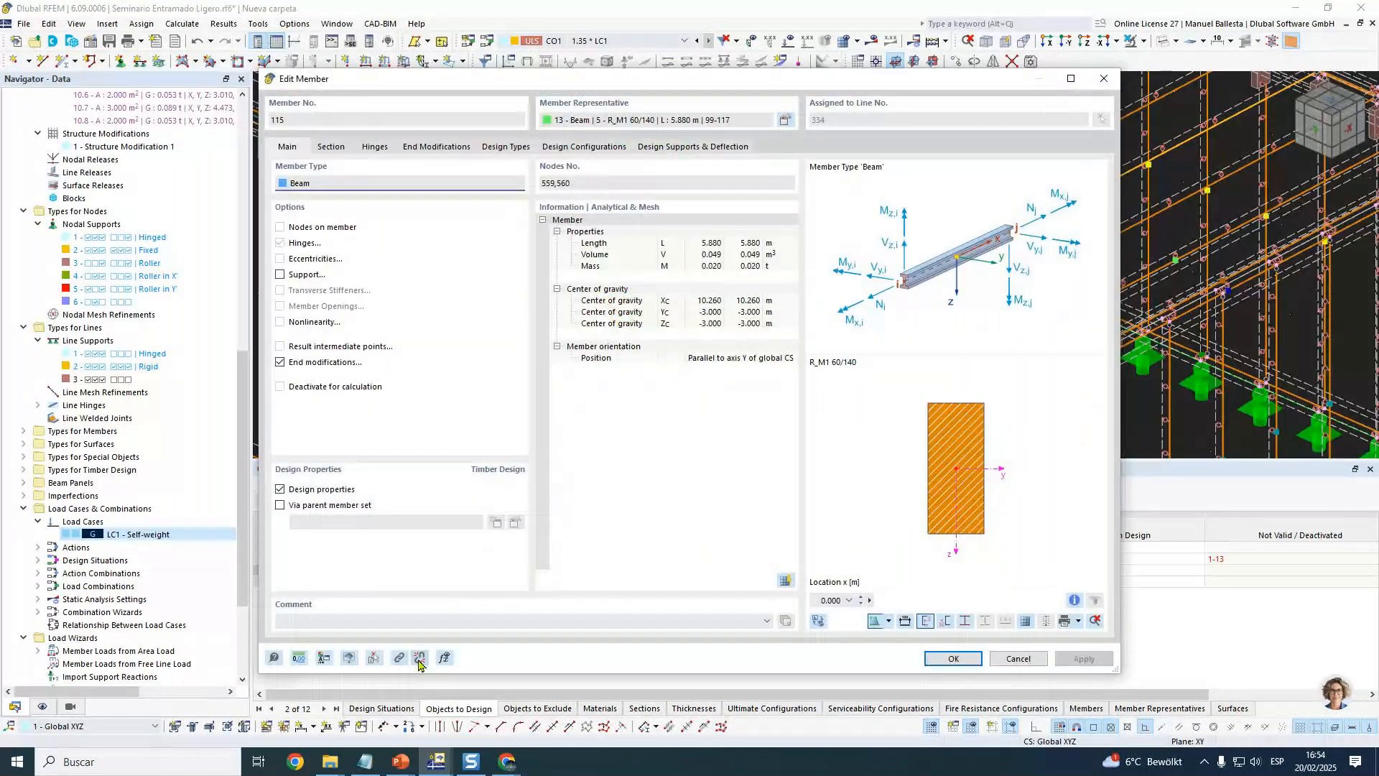
click(420, 659)
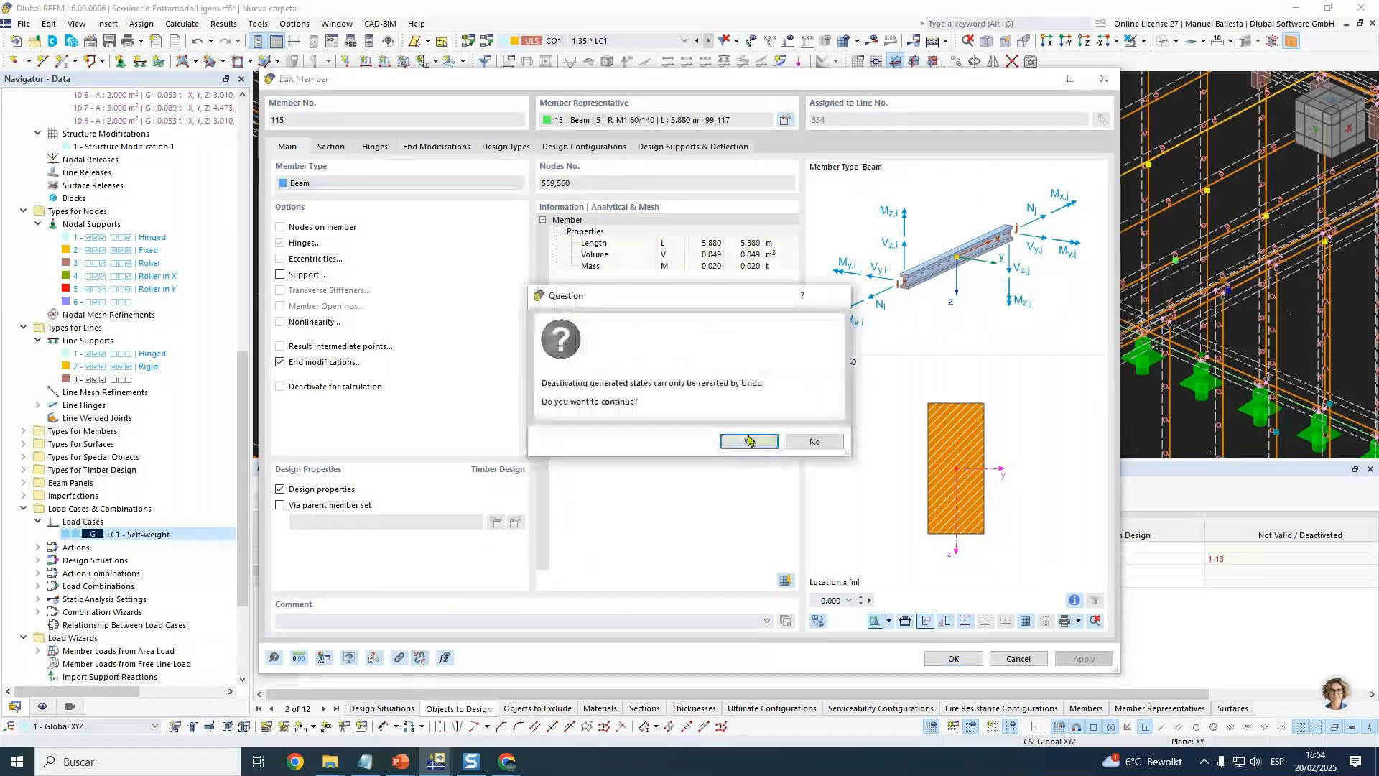
click(749, 442)
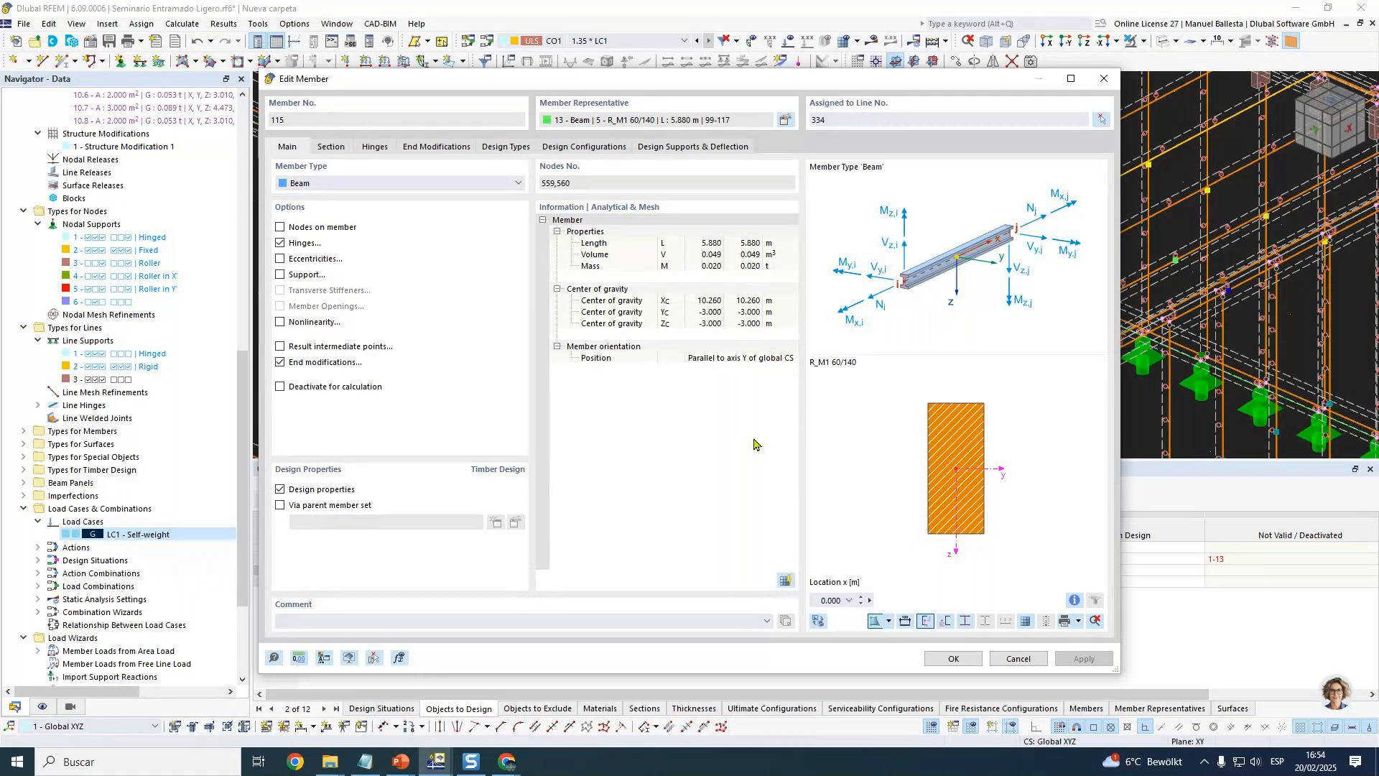
click(955, 659)
click(956, 658)
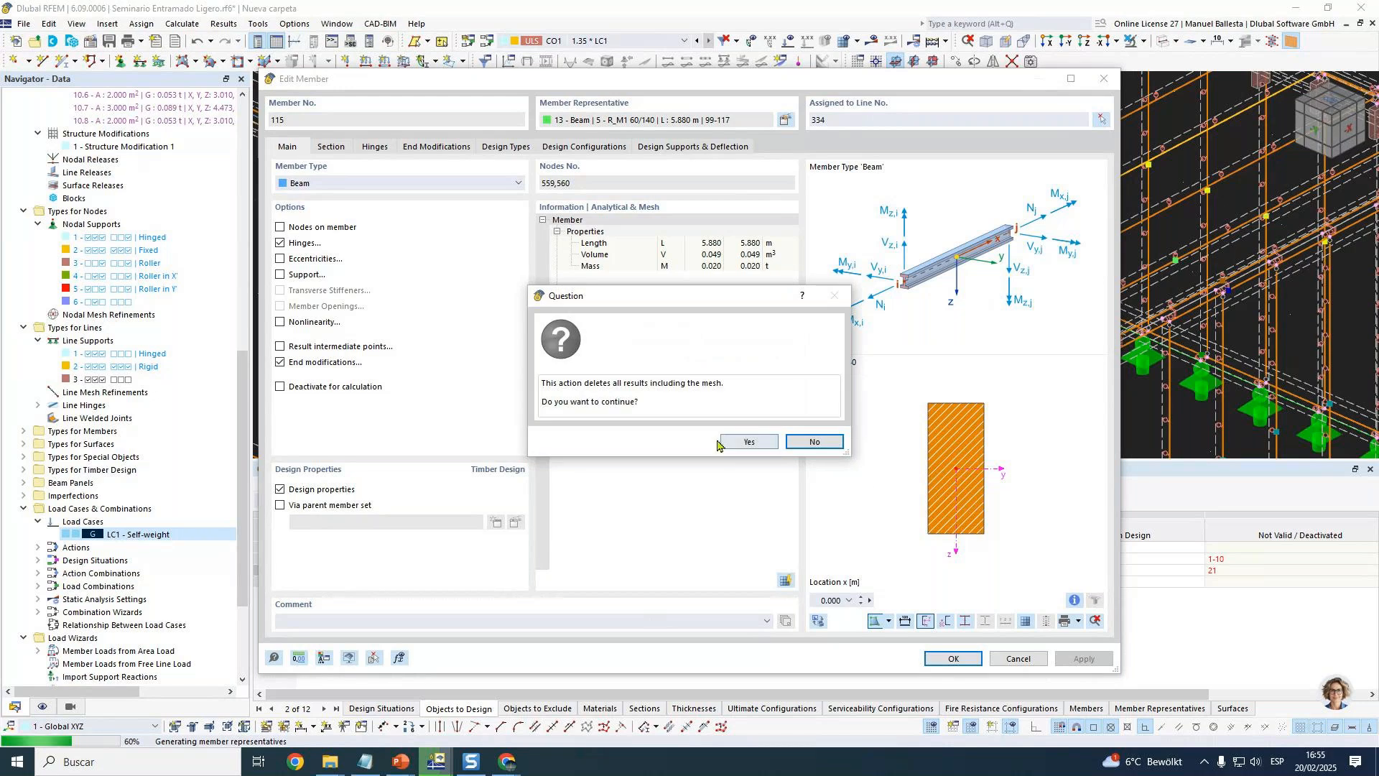
click(747, 441)
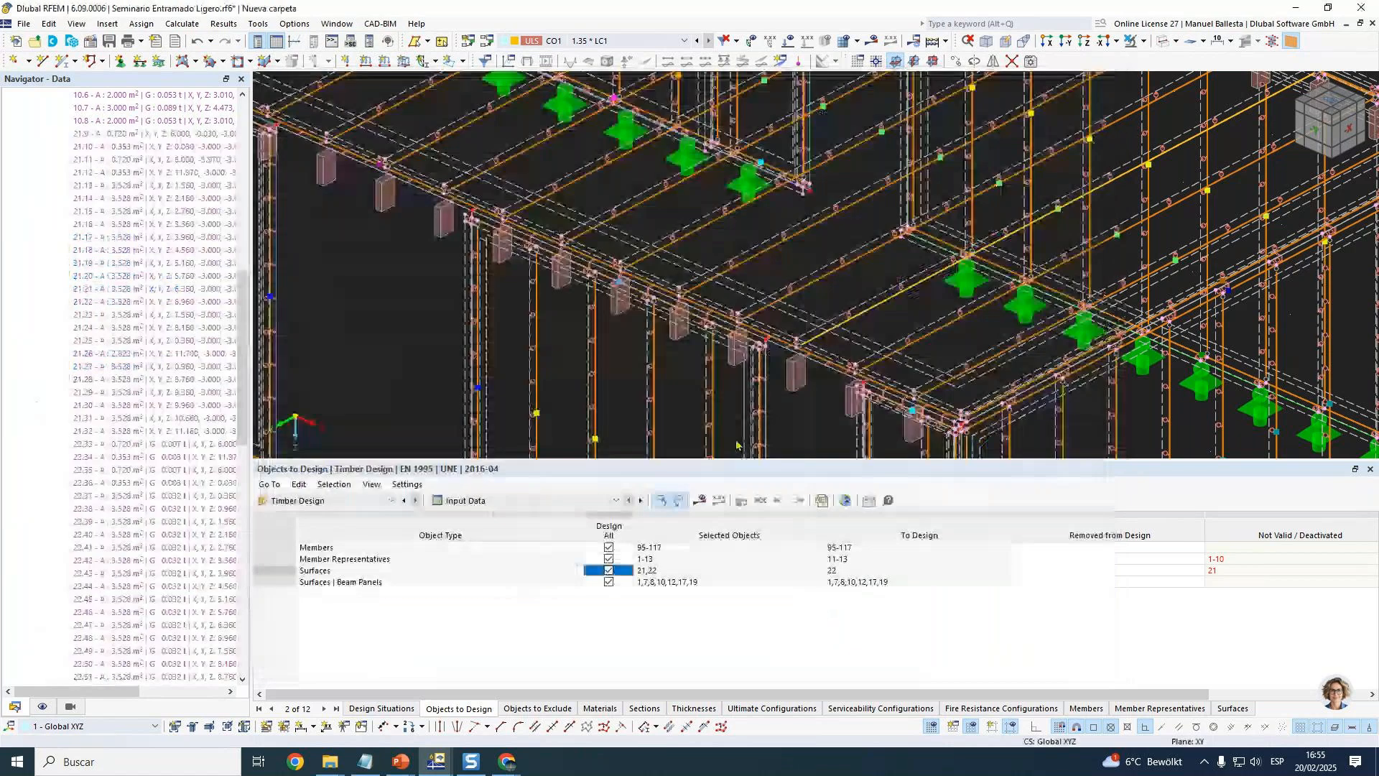
Collapse the surface cells list and hide the surface cells in the model display.
scroll(785, 172, down, 4)
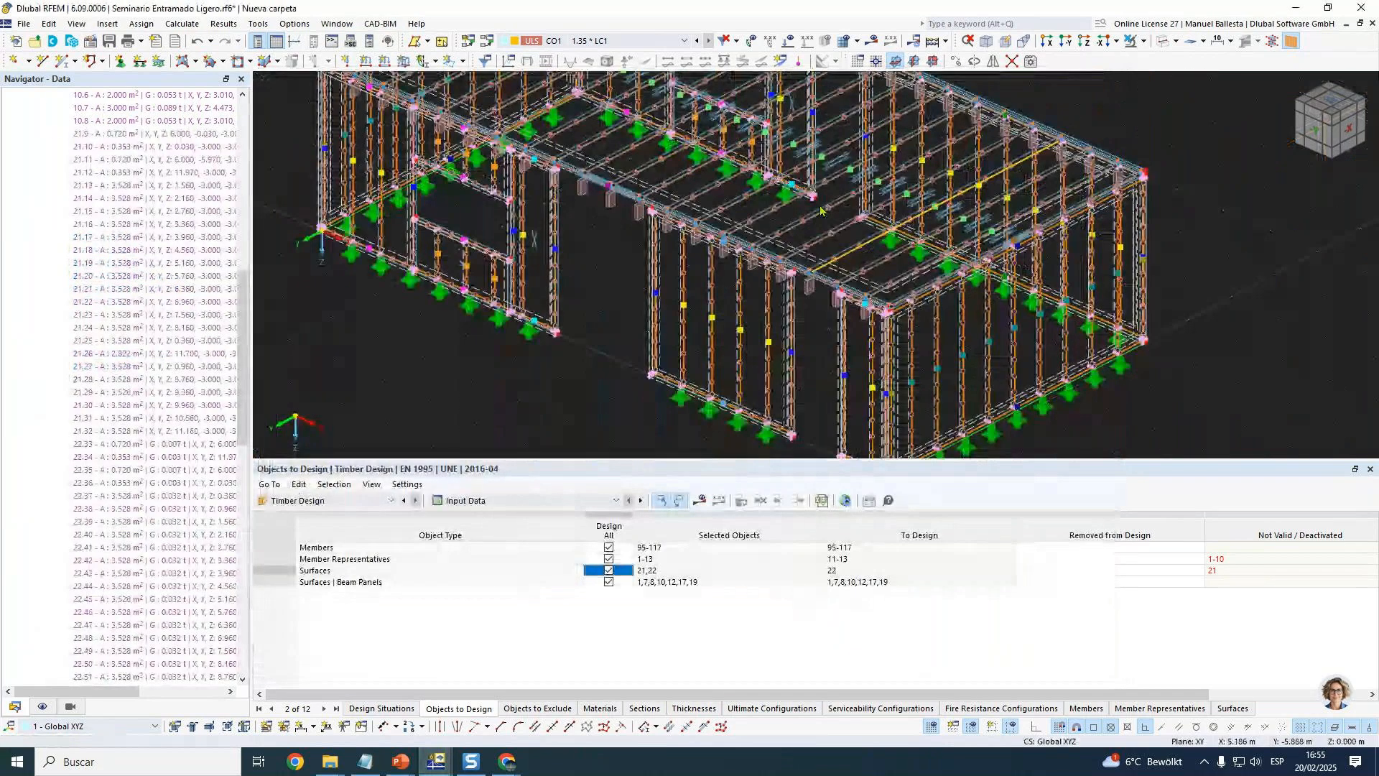
scroll(127, 195, up, 11)
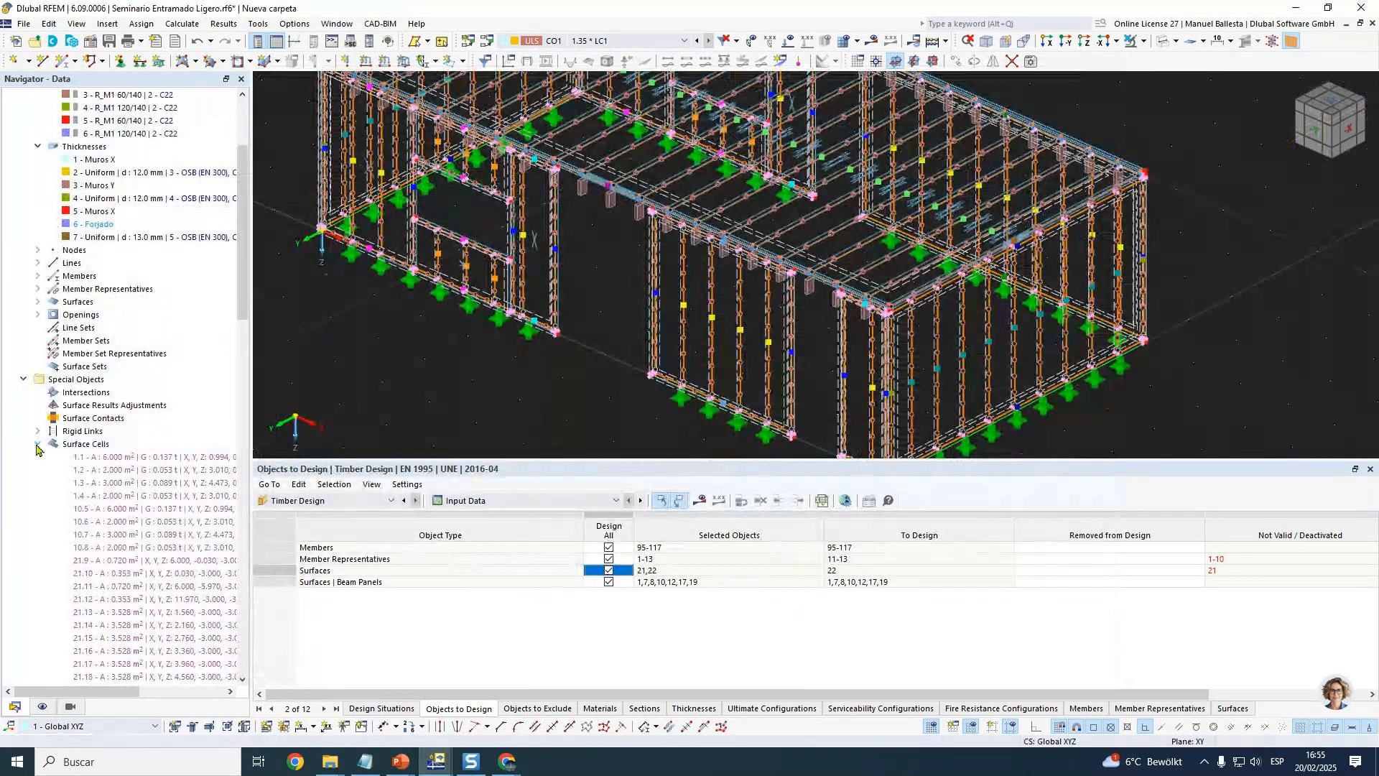
click(37, 444)
click(42, 706)
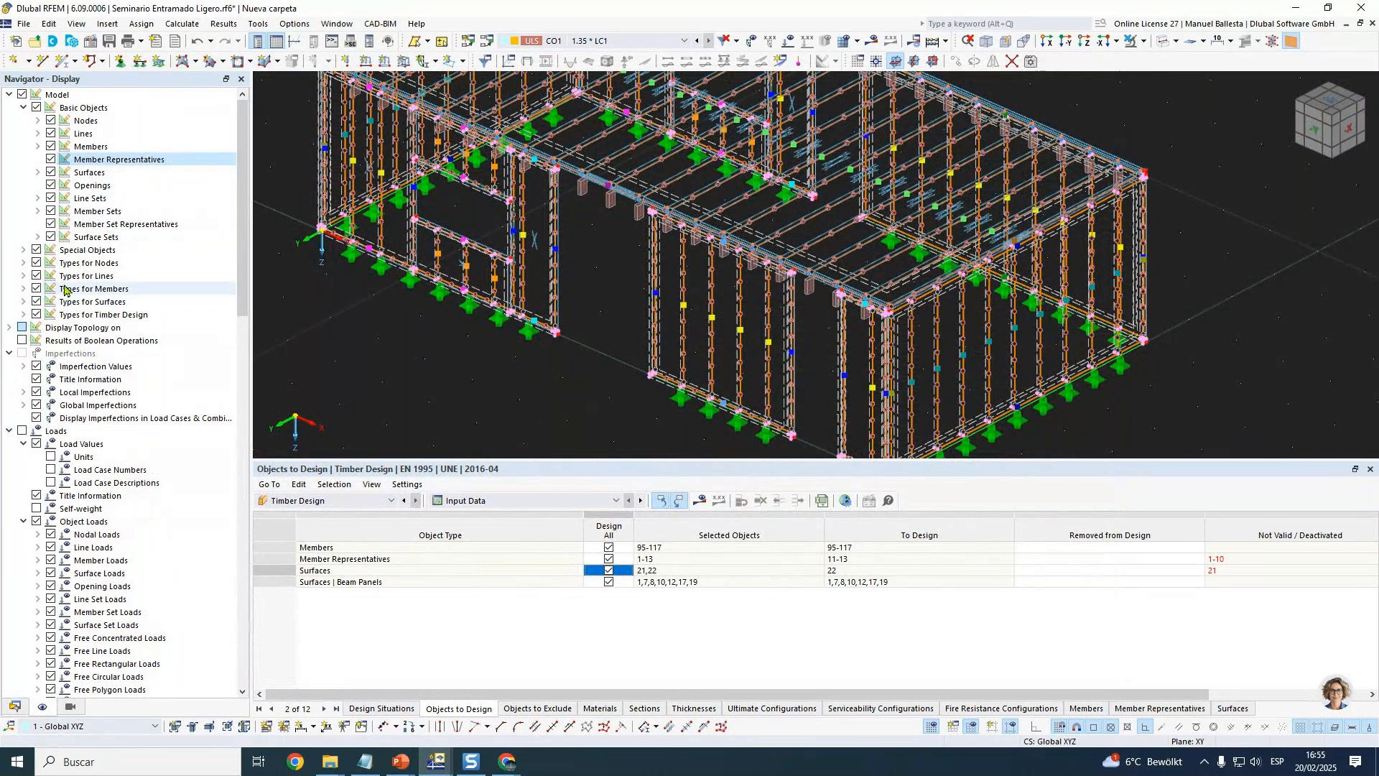
click(23, 249)
click(50, 276)
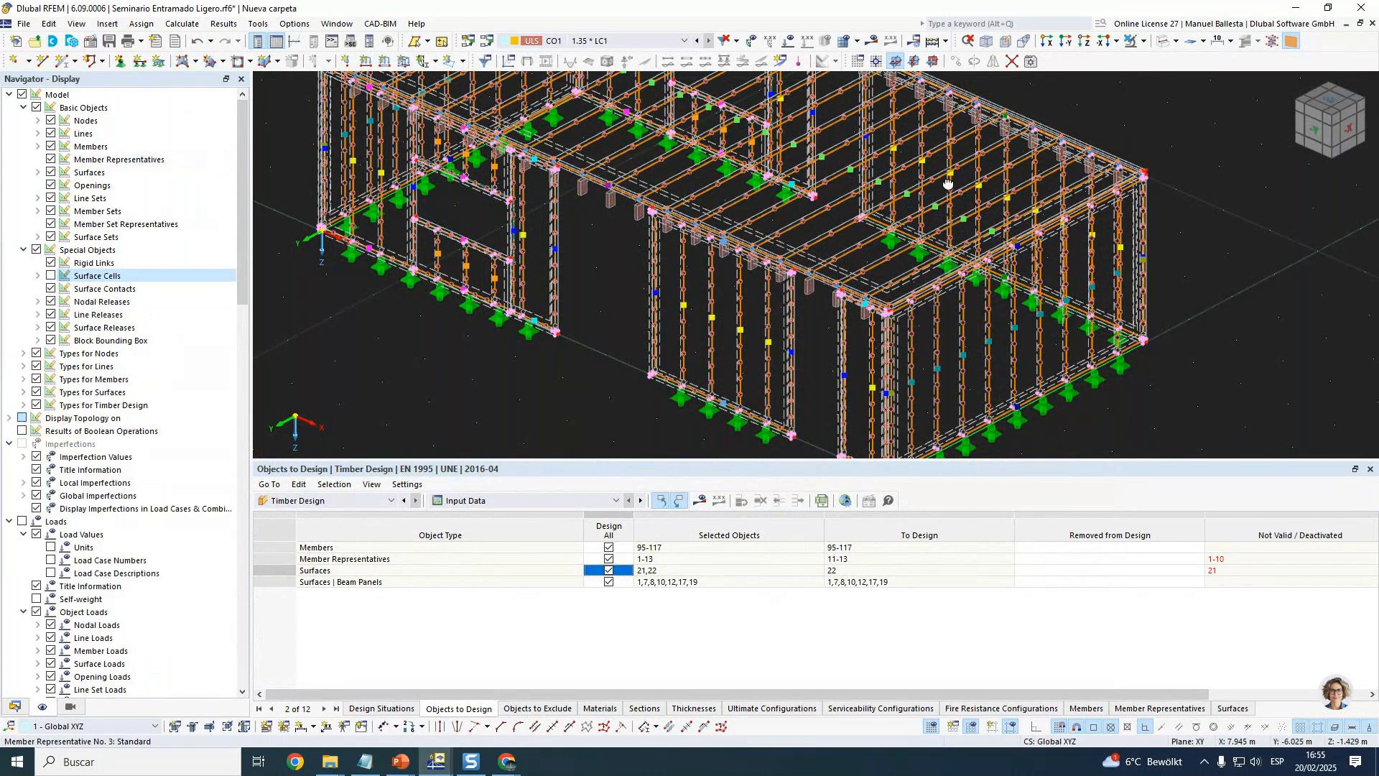
Turn off designing all members, surfaces and beam panel surfaces in the objects to design.
click(609, 571)
click(609, 585)
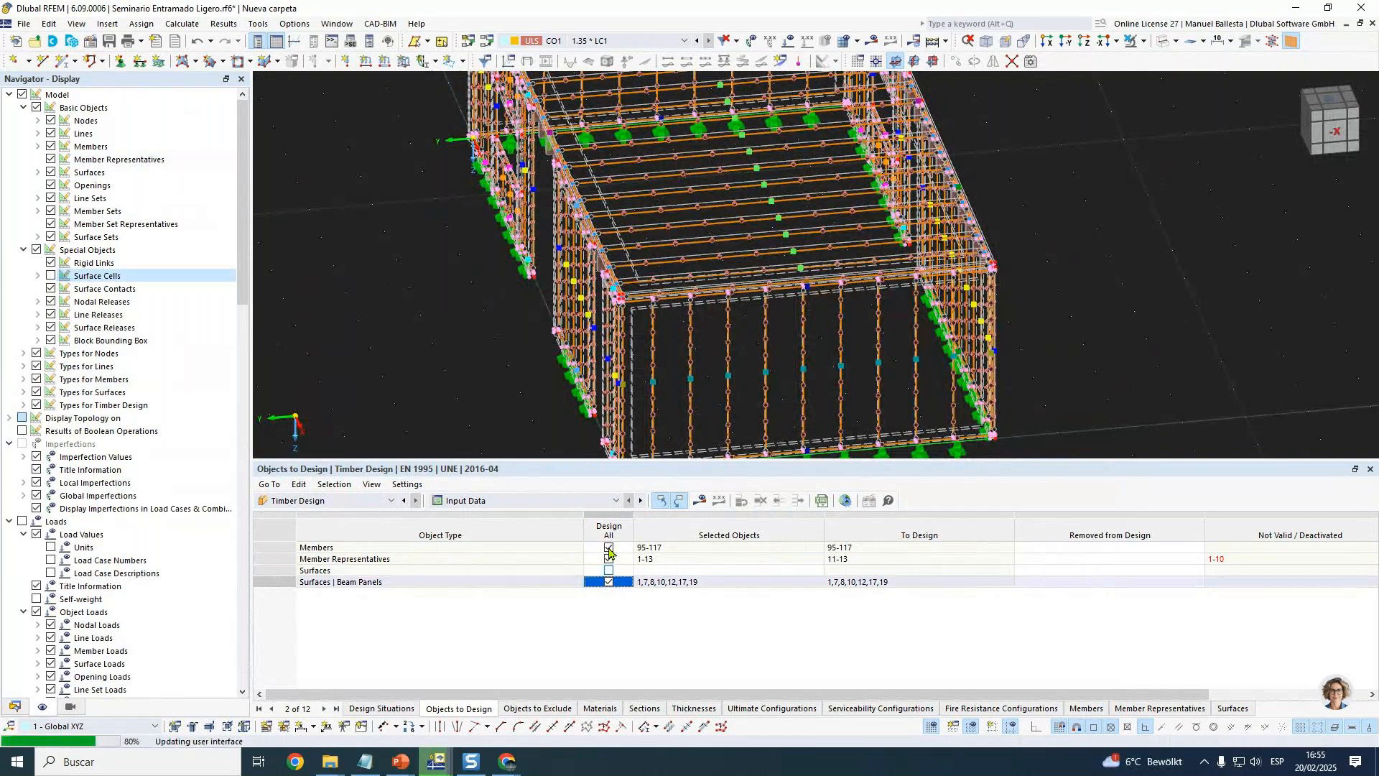
click(609, 550)
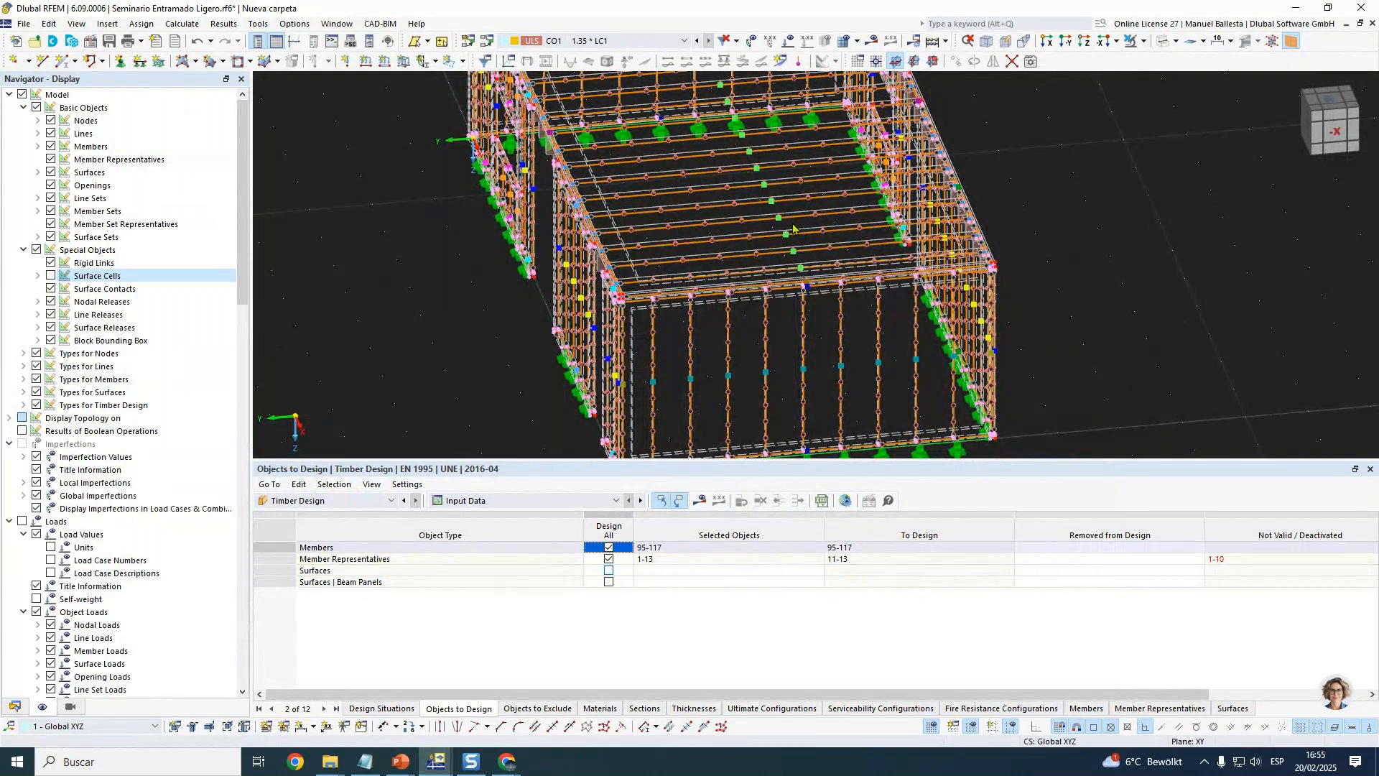
Turn off designing all member representatives and limit the selected objects to member representative 13.
scroll(783, 244, up, 5)
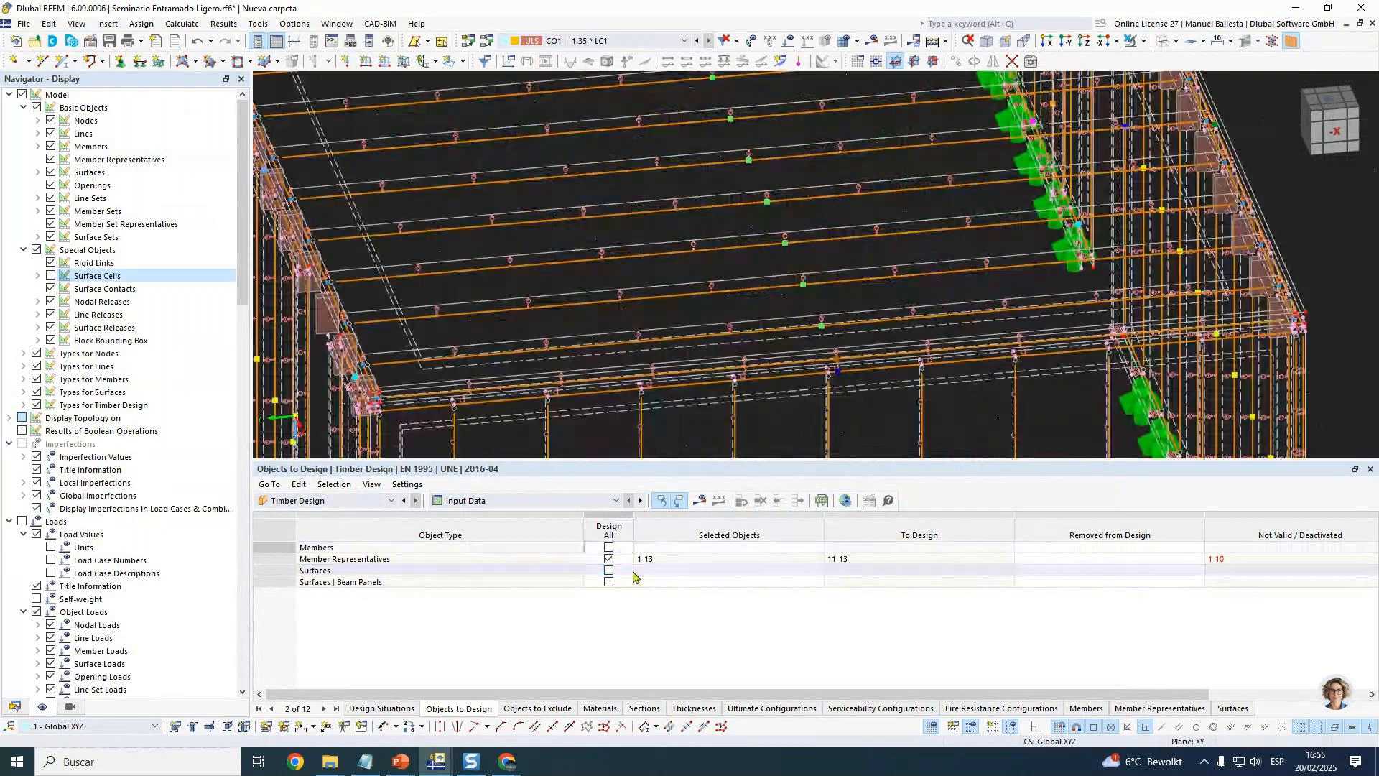
click(668, 559)
click(615, 559)
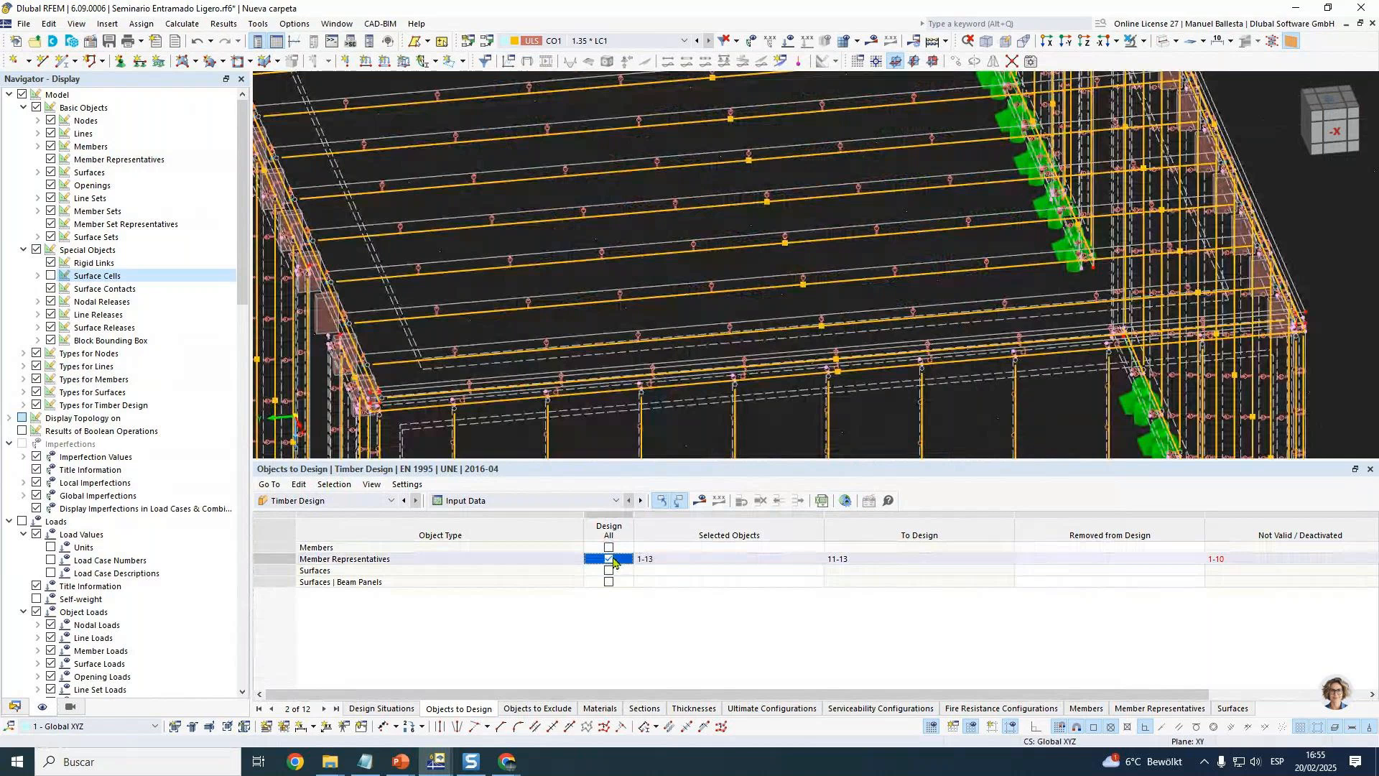
click(735, 561)
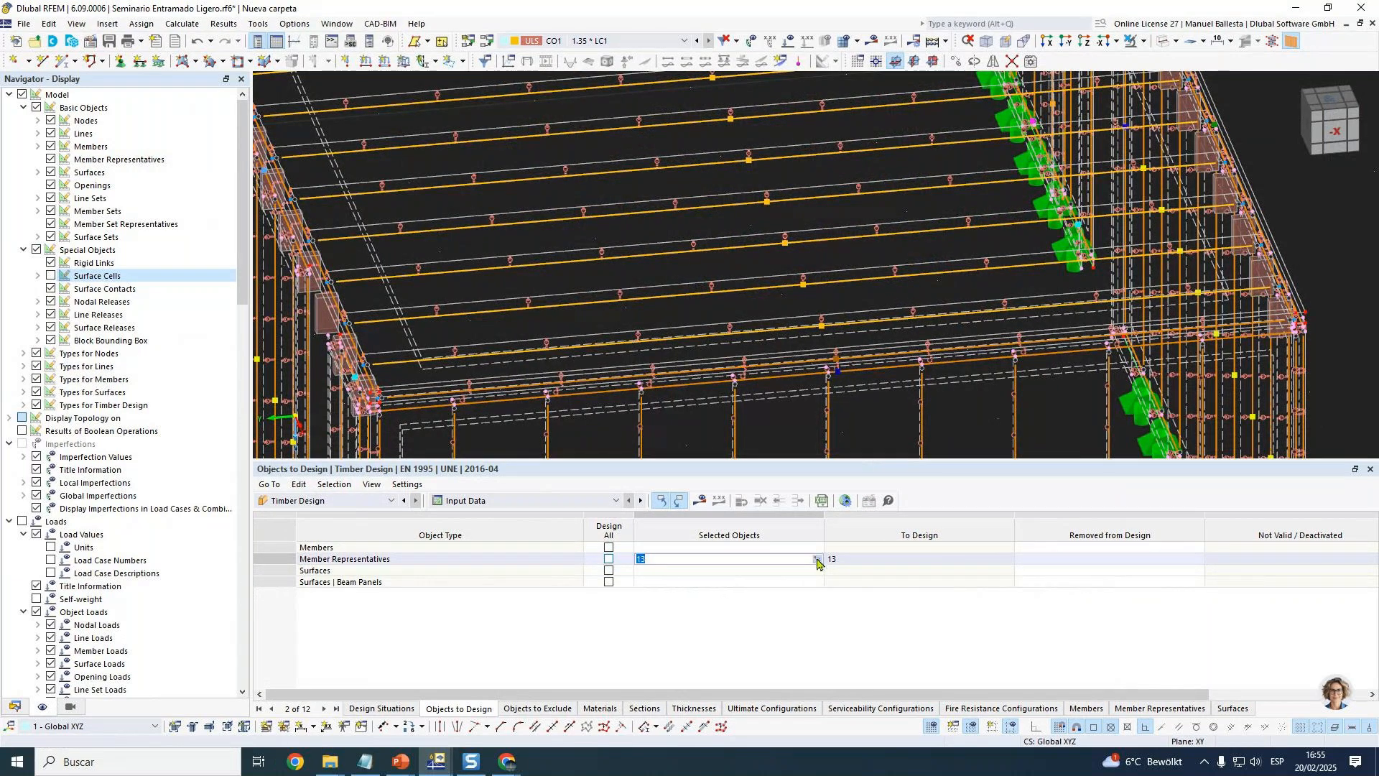
click(817, 560)
key(Return)
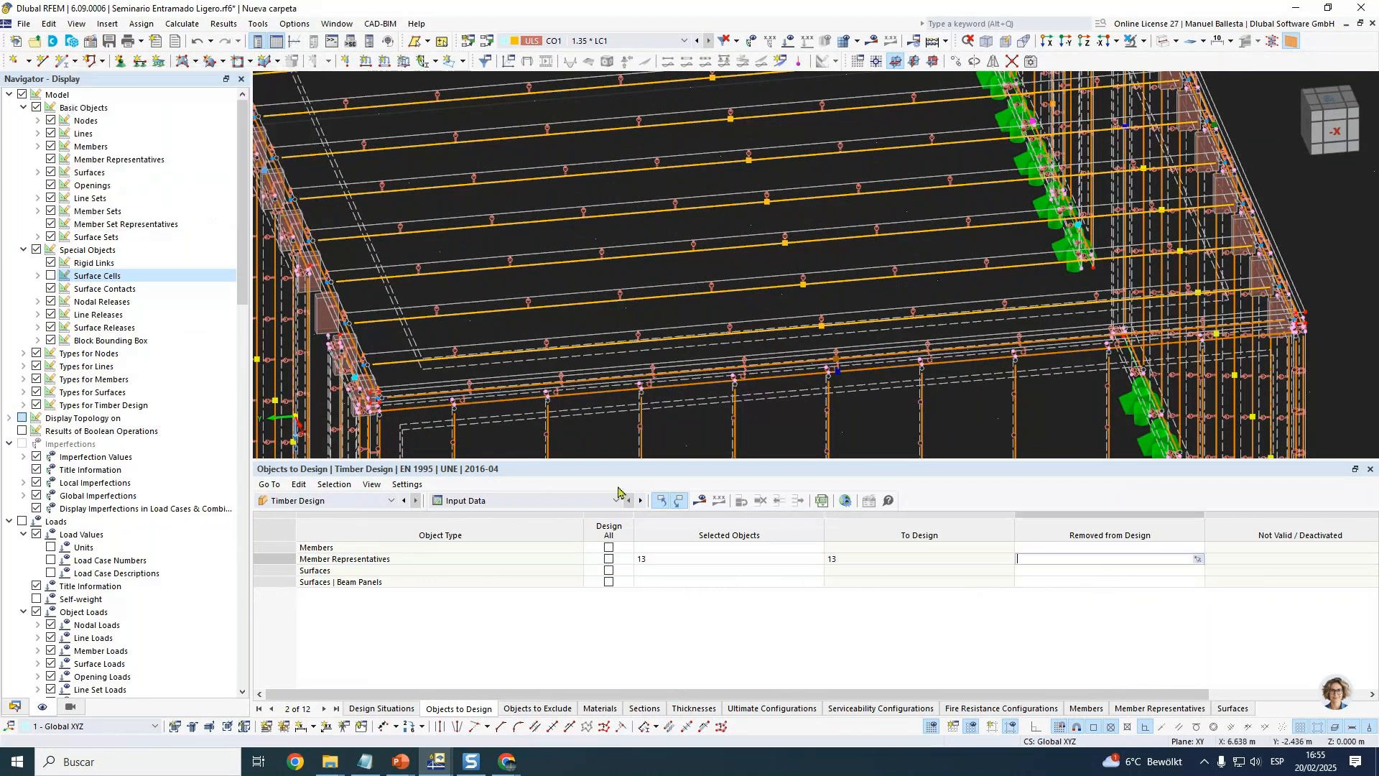
click(729, 570)
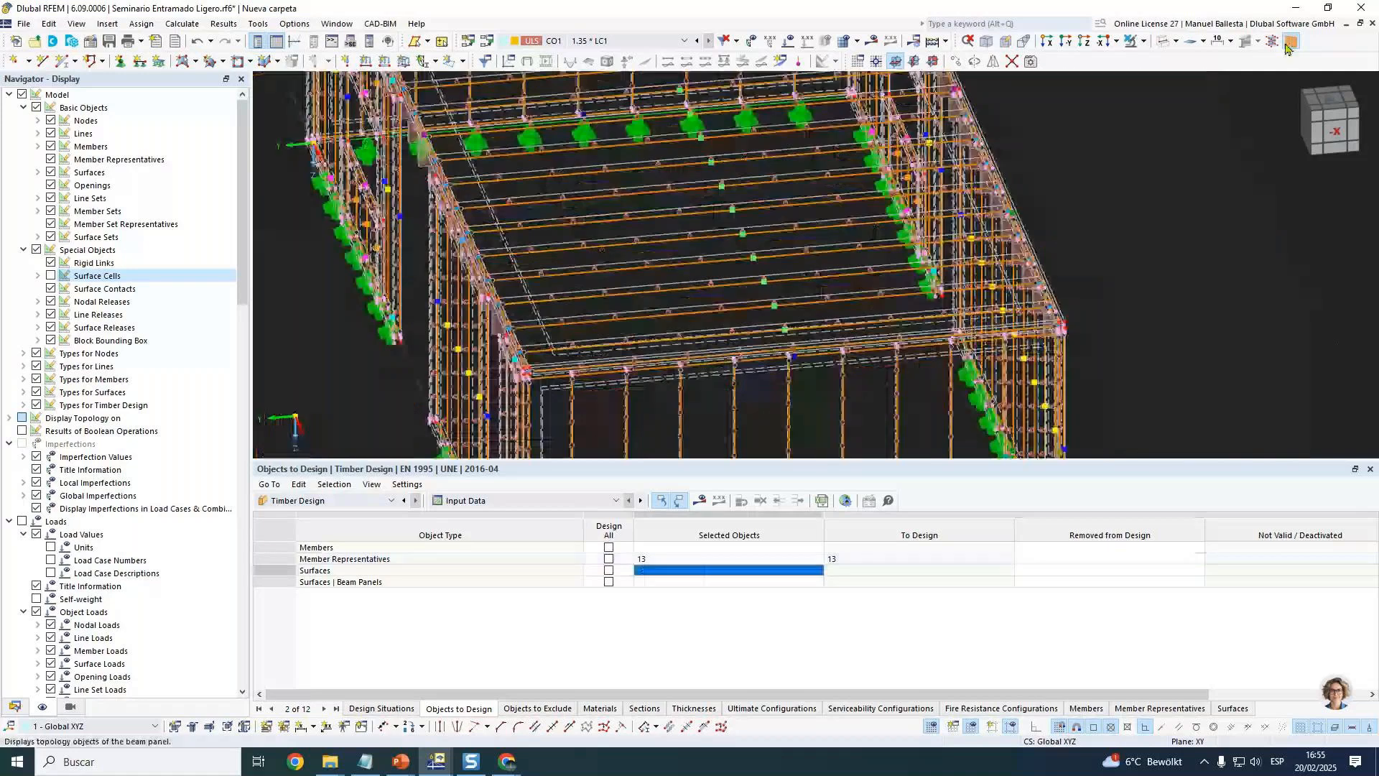
Hide the beam panels' topology objects and view the whole building with the floor beams.
scroll(1177, 250, down, 5)
middle_drag(1170, 278, 1182, 251)
scroll(953, 241, up, 5)
scroll(953, 241, up, 2)
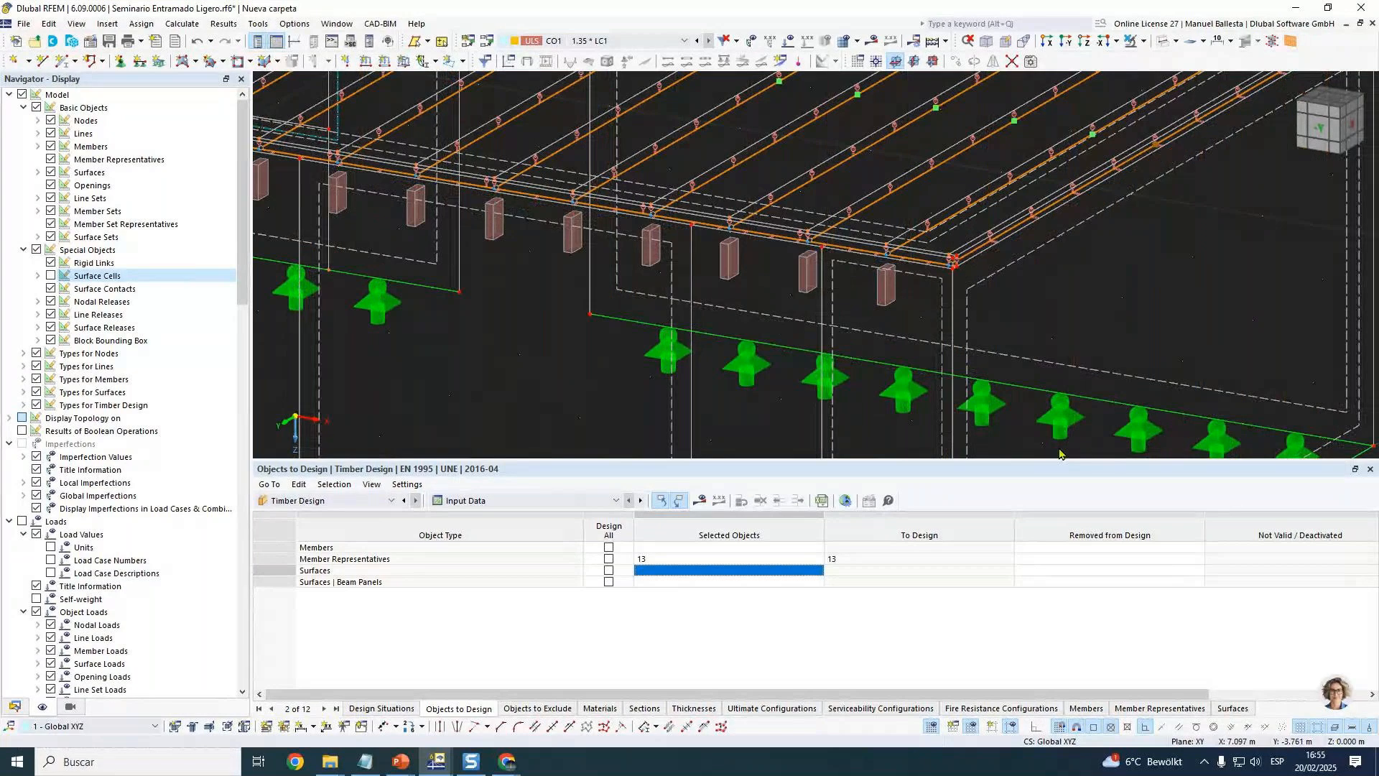
scroll(1194, 295, down, 4)
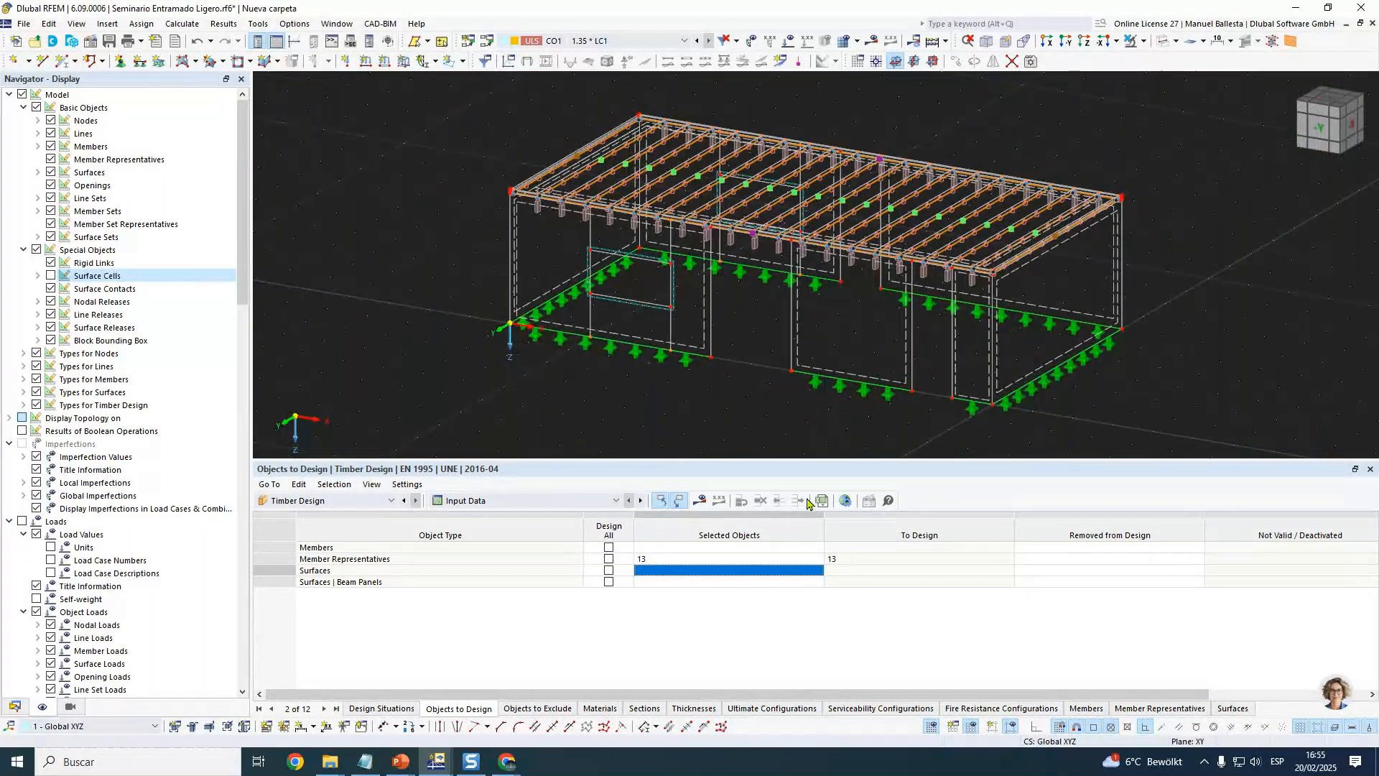
Start the timber design calculation and ignore the plausibility warning about zero-thickness surface No. 21.
click(707, 504)
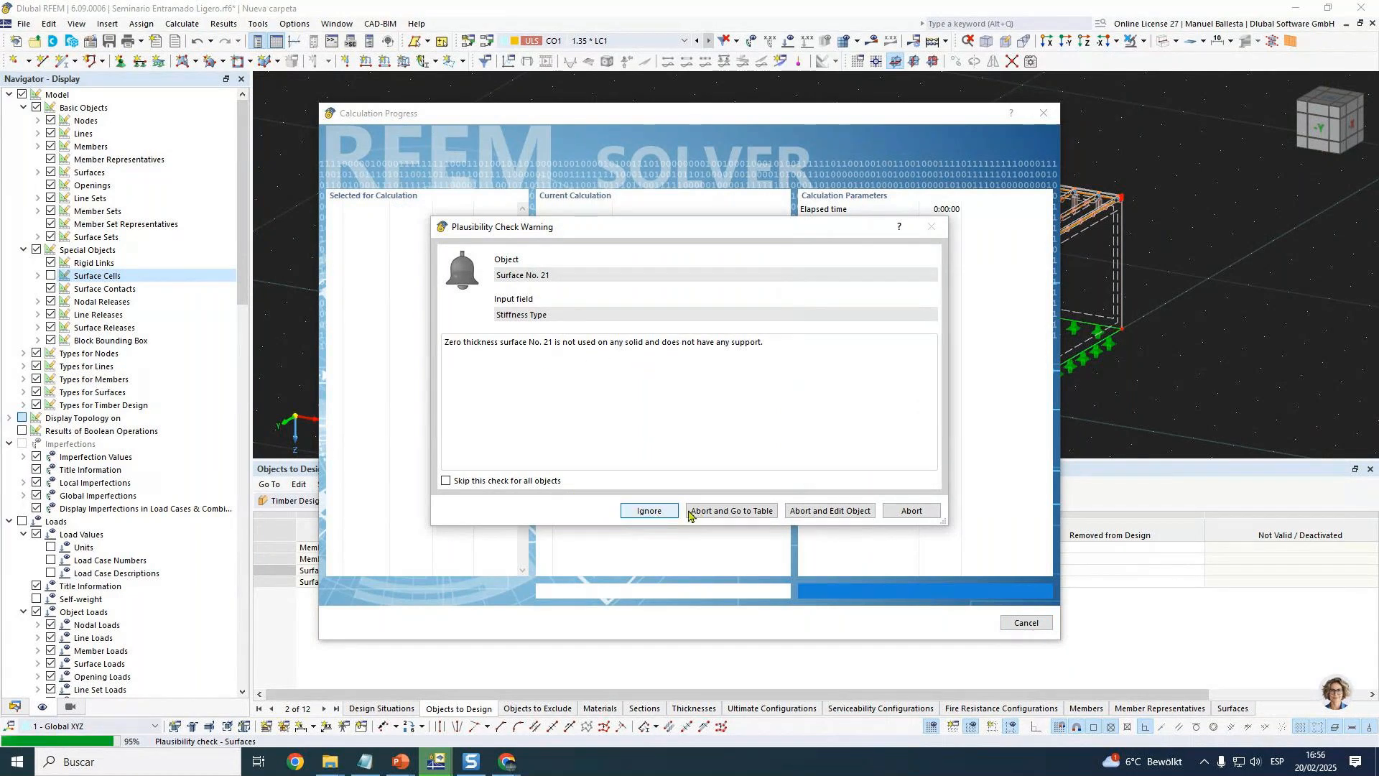
click(653, 512)
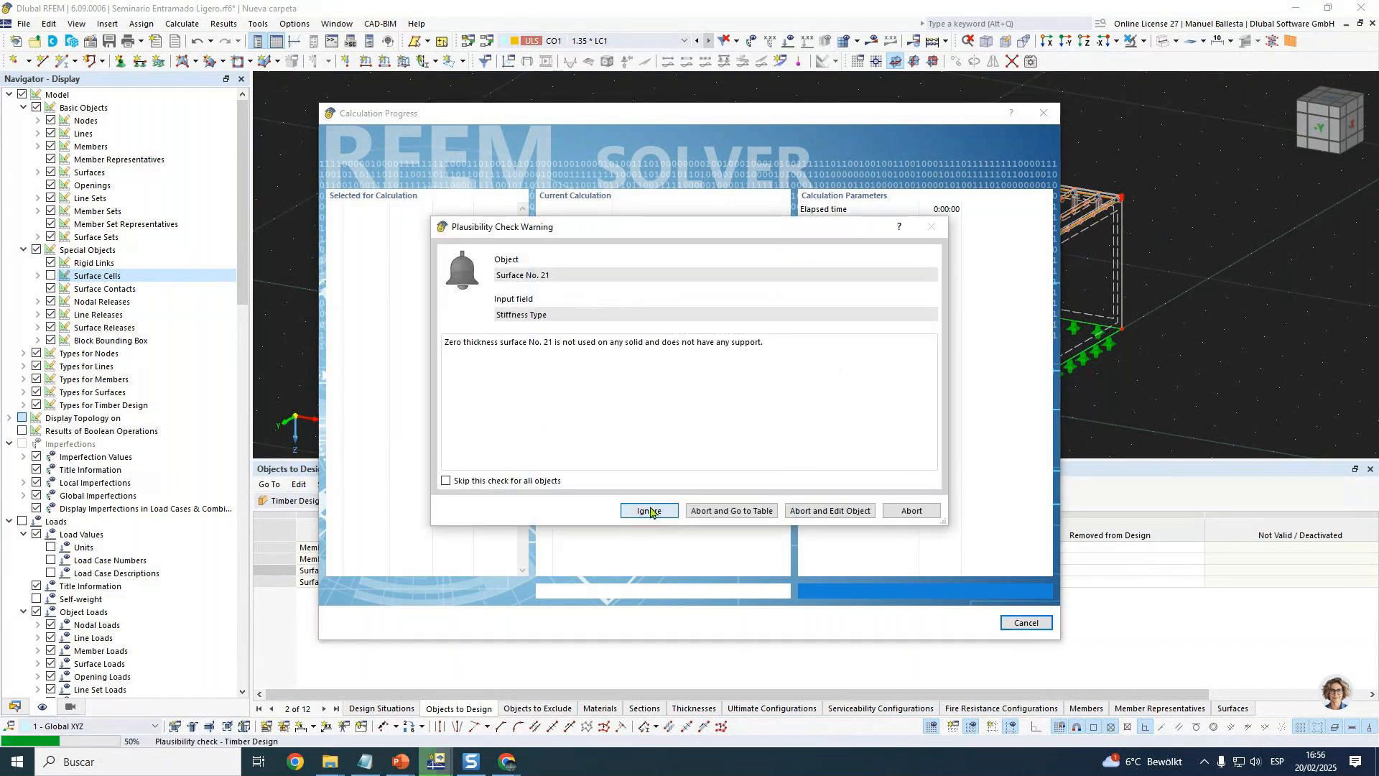
click(650, 510)
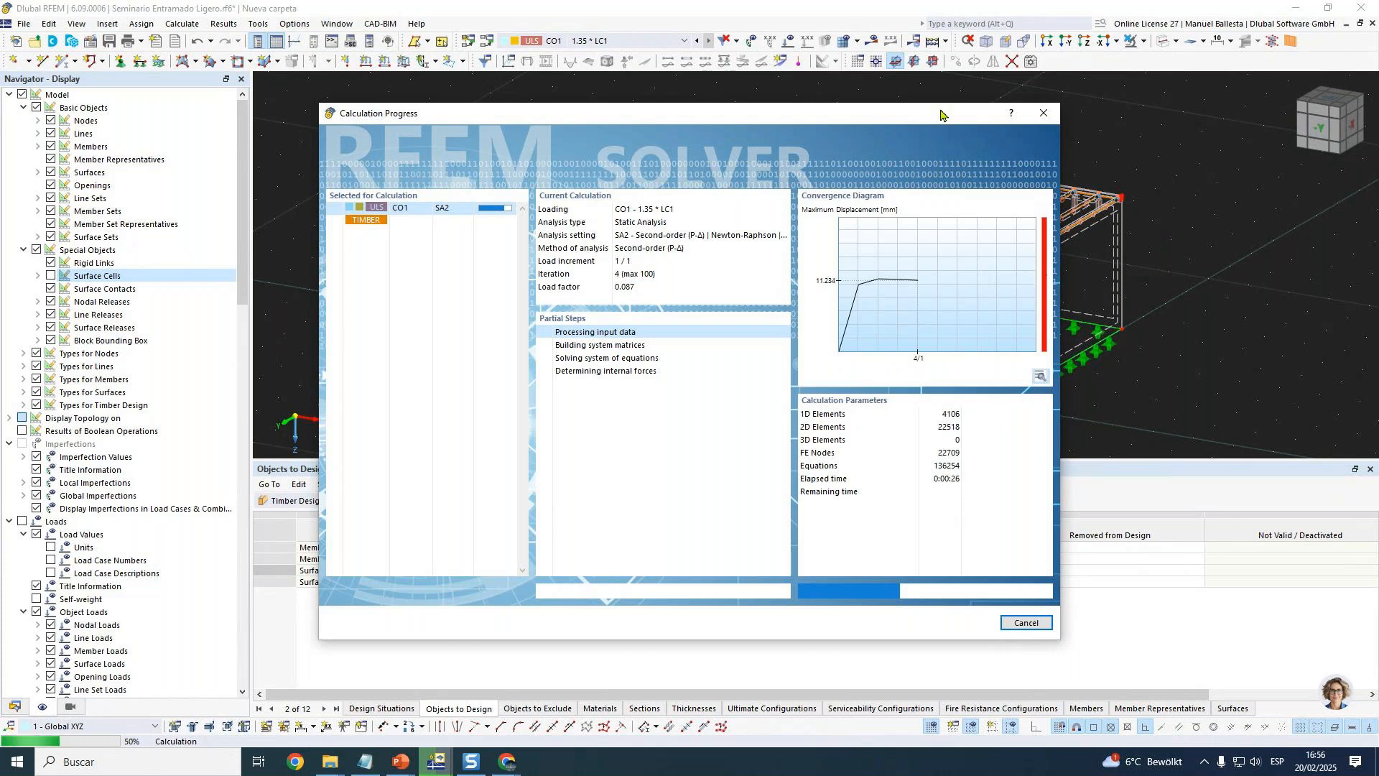
Inspect the enlarged convergence diagram of the running CO1 calculation, then cancel the calculation.
drag(941, 113, 579, 93)
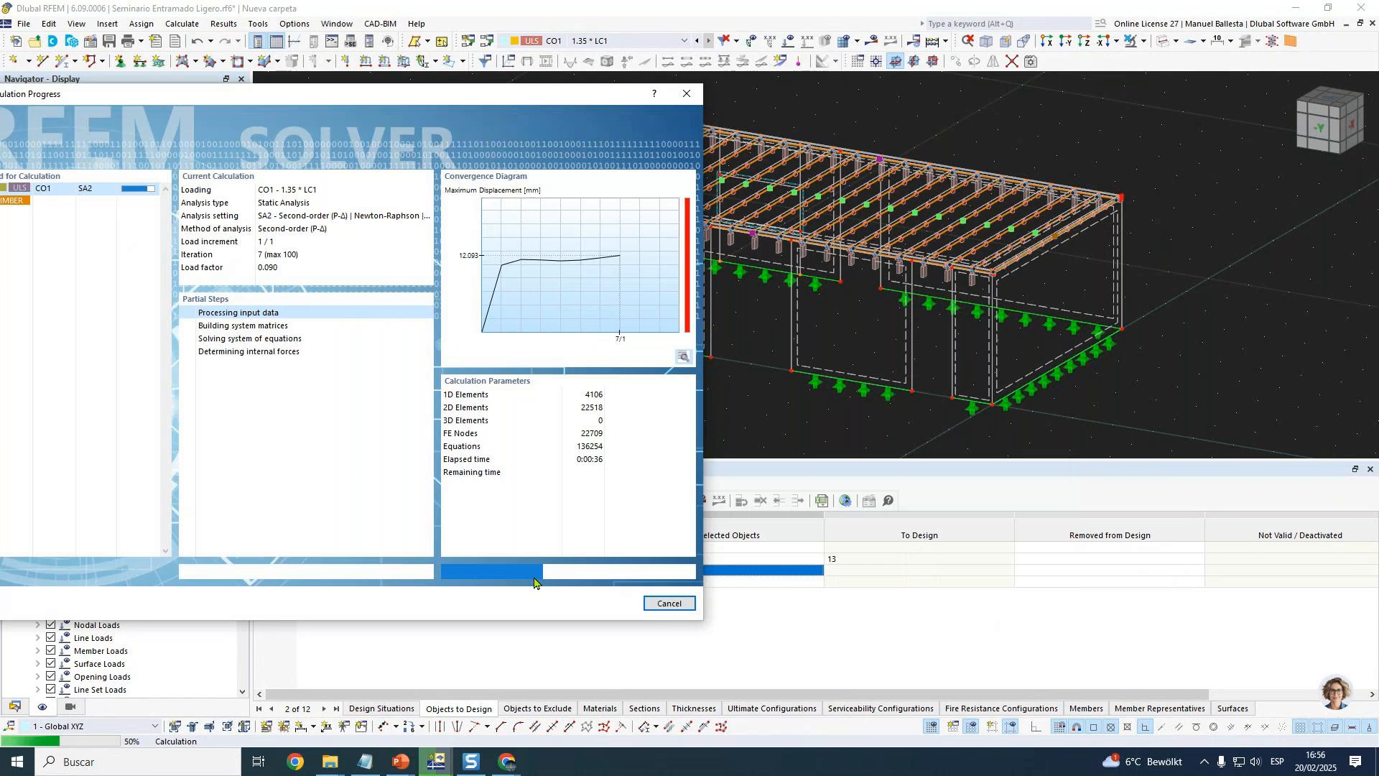
click(683, 357)
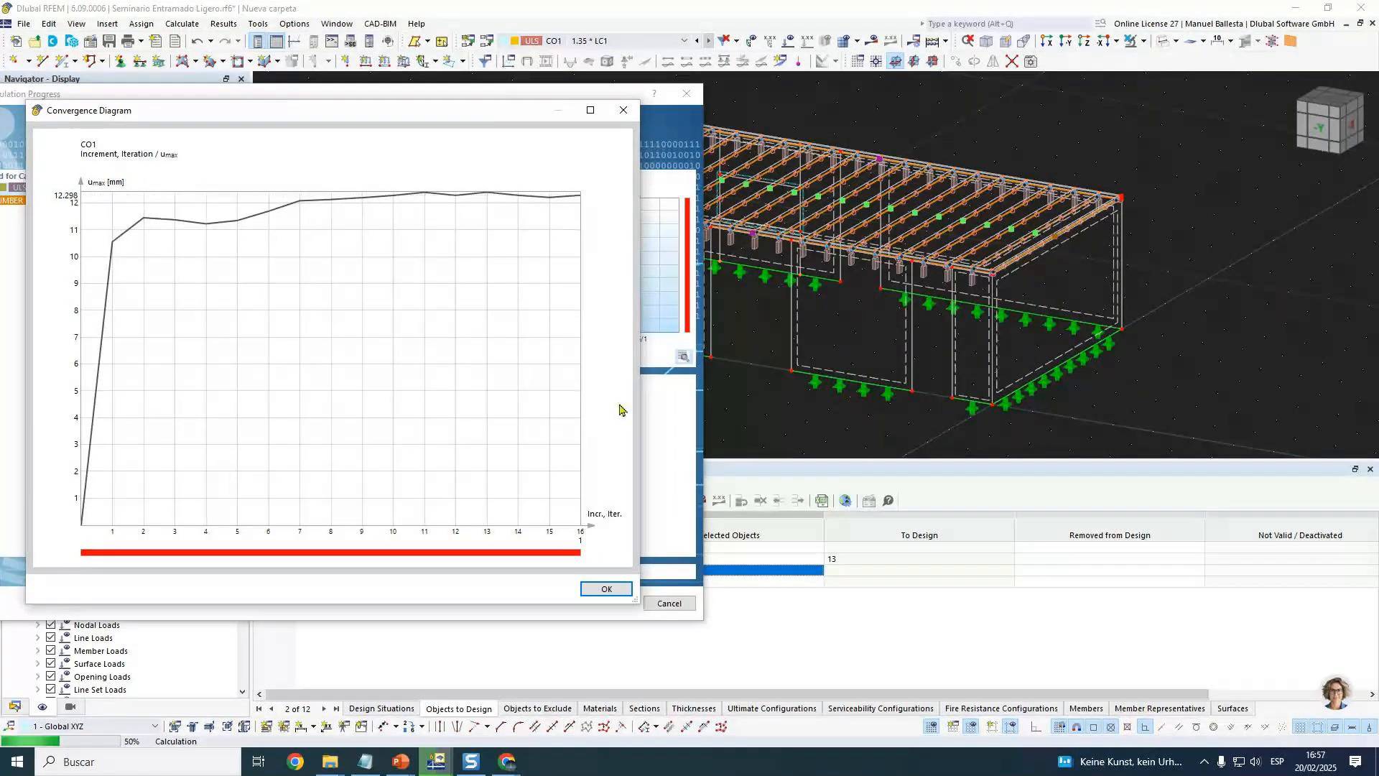
click(625, 112)
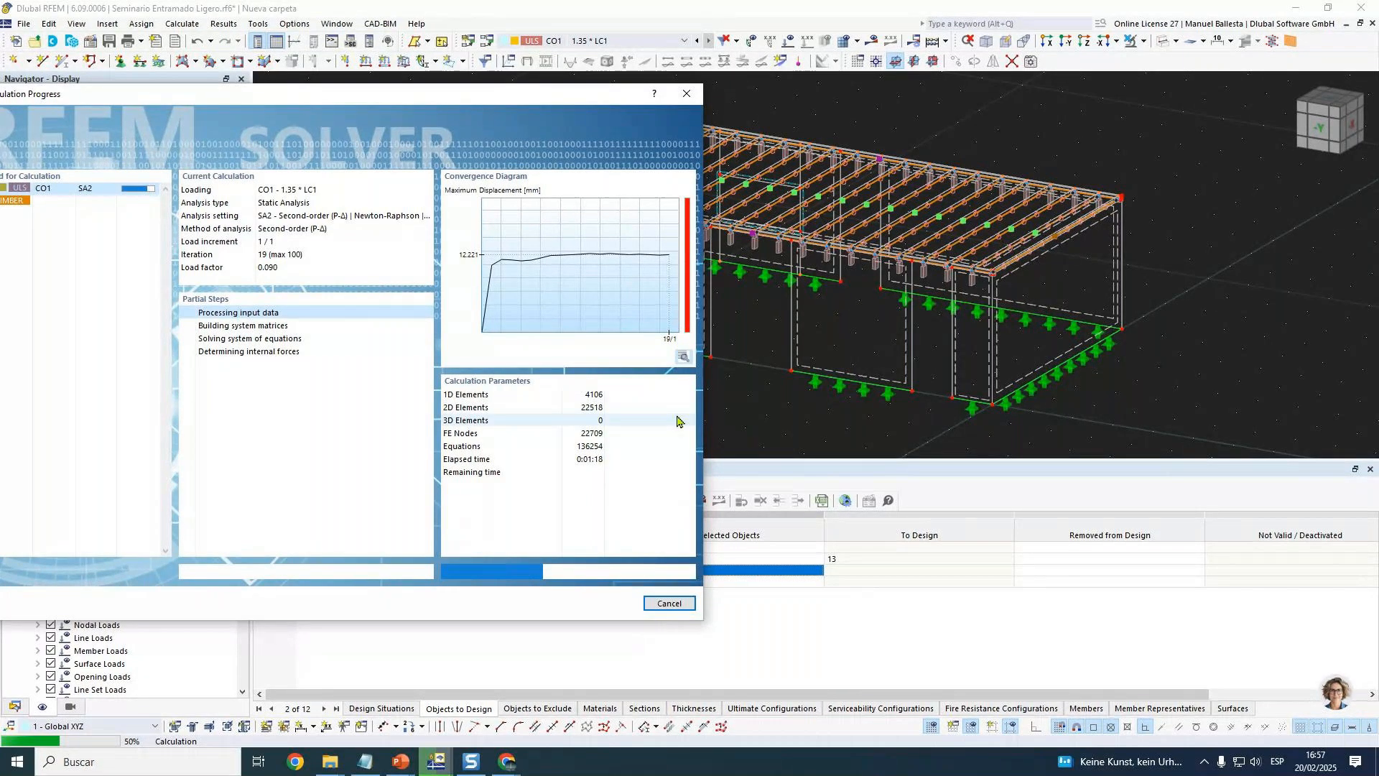
click(669, 603)
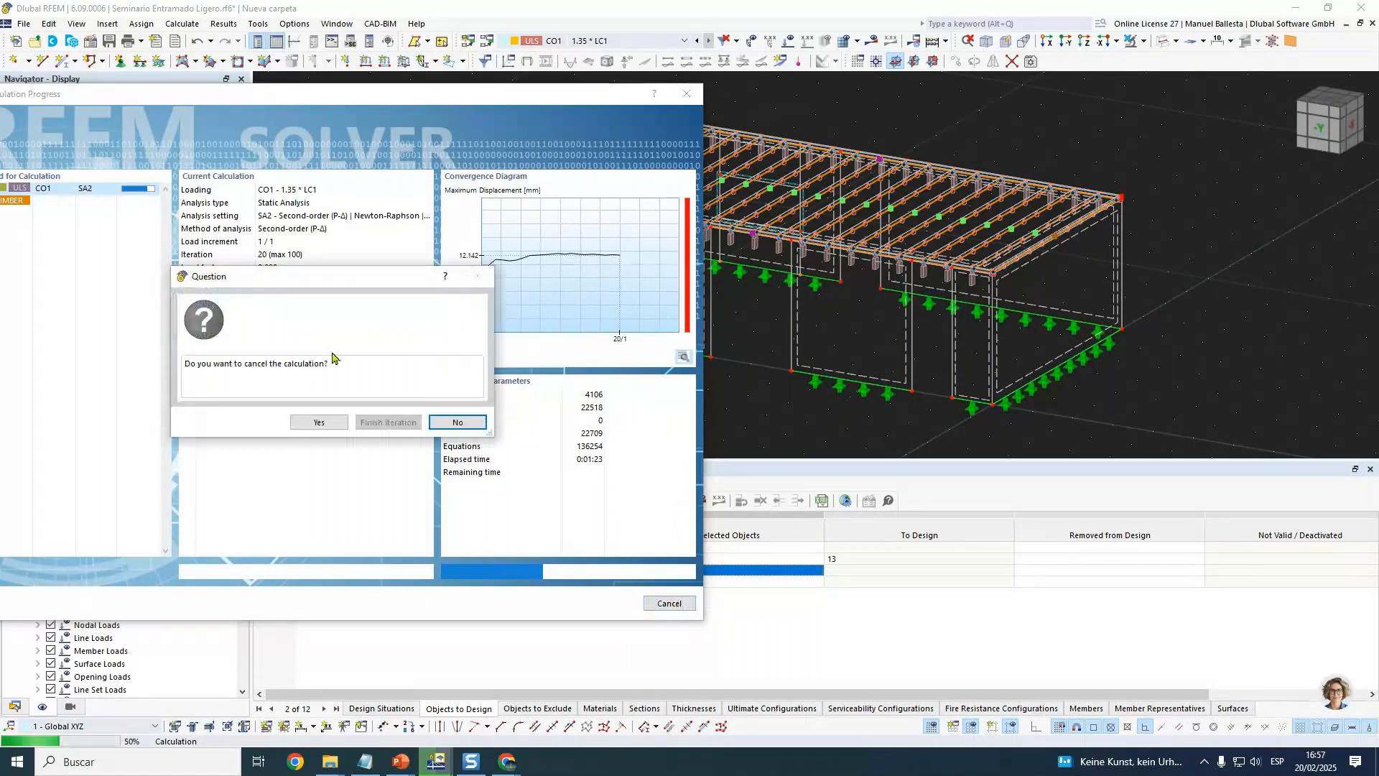
click(319, 422)
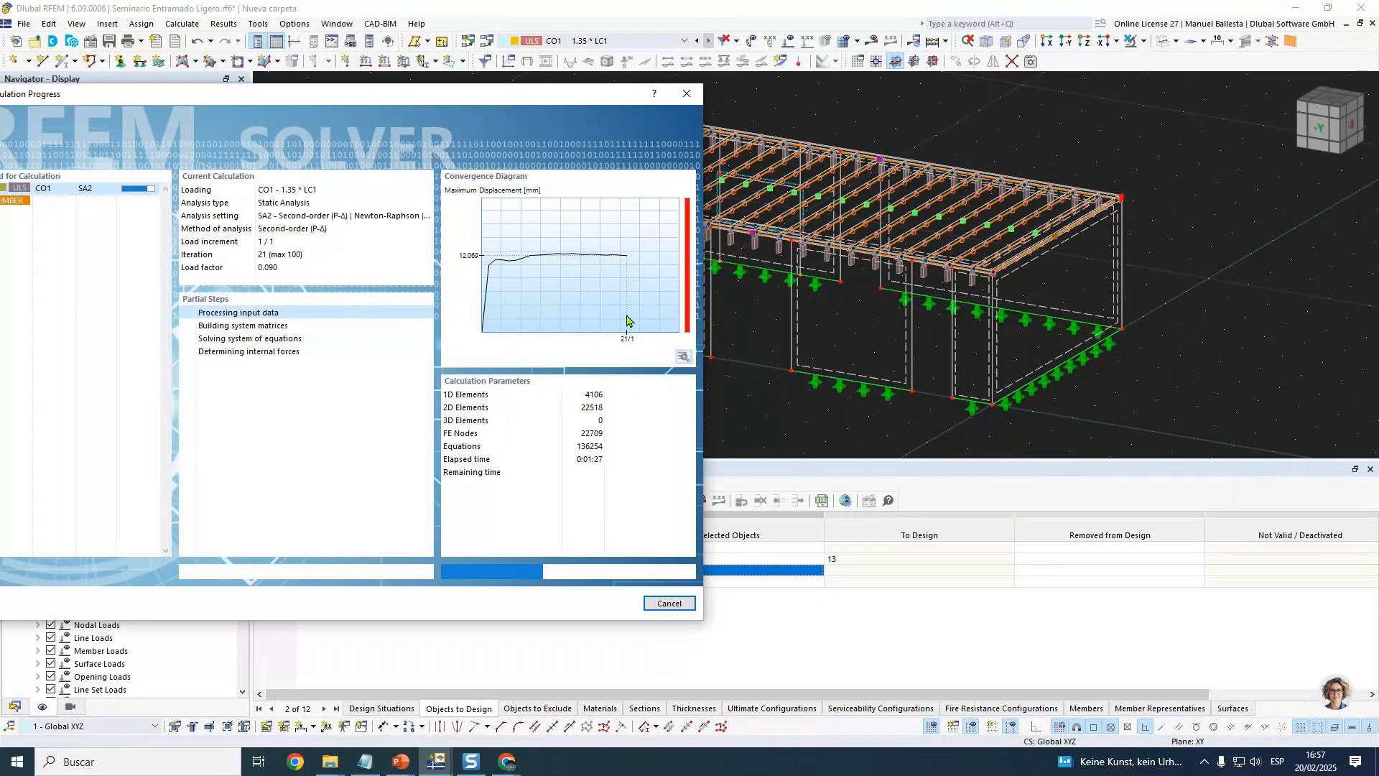
Assign combination wizard 2, load combinations with SA1 - Geometrically linear, to the ULS design situation DS1.
click(13, 704)
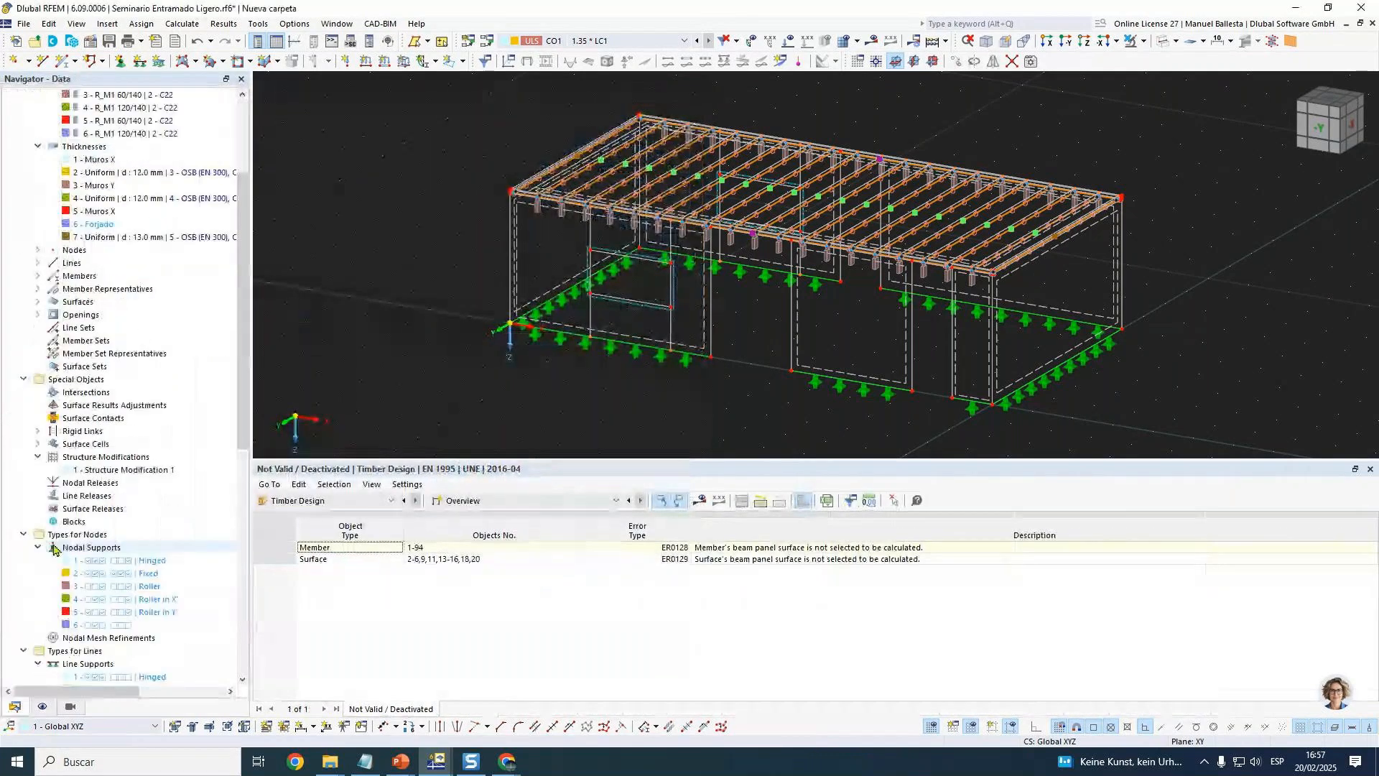
scroll(172, 429, down, 10)
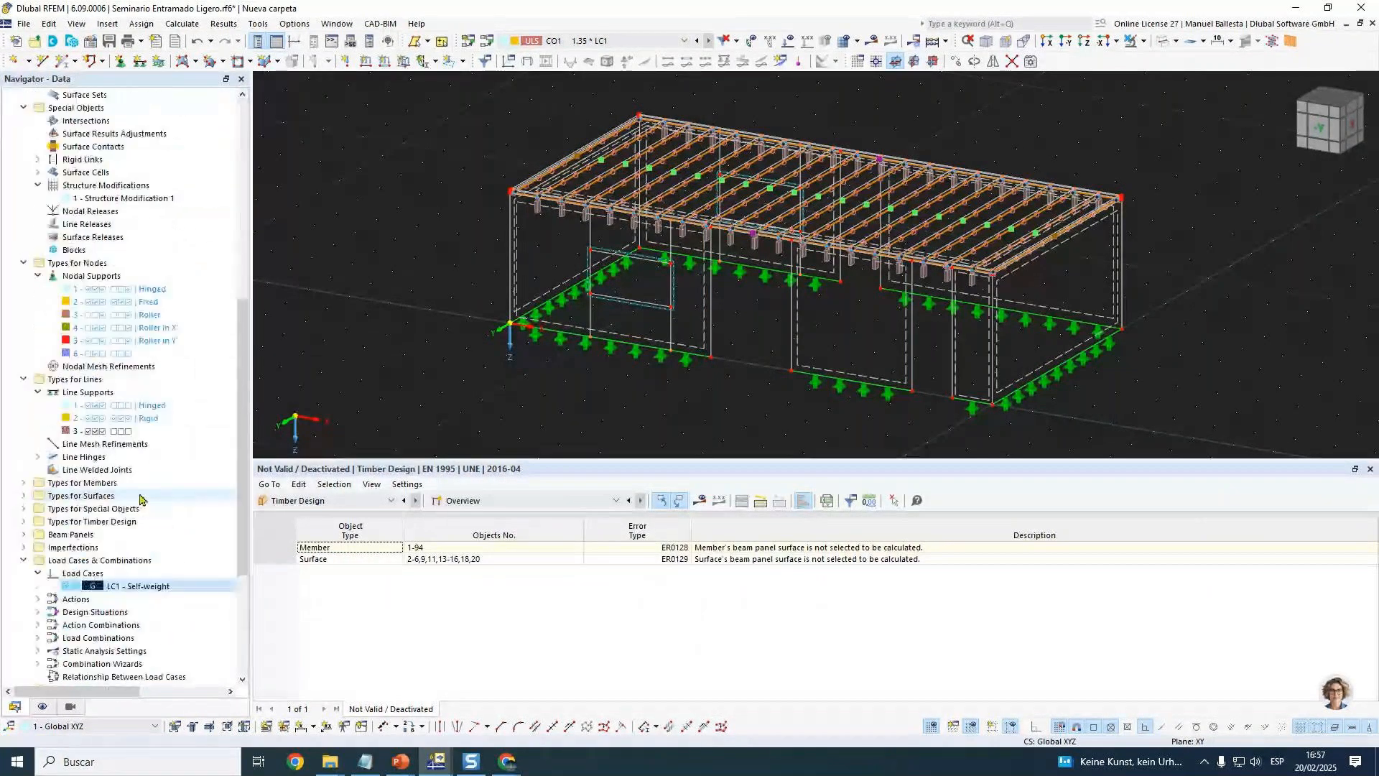
right_click(93, 585)
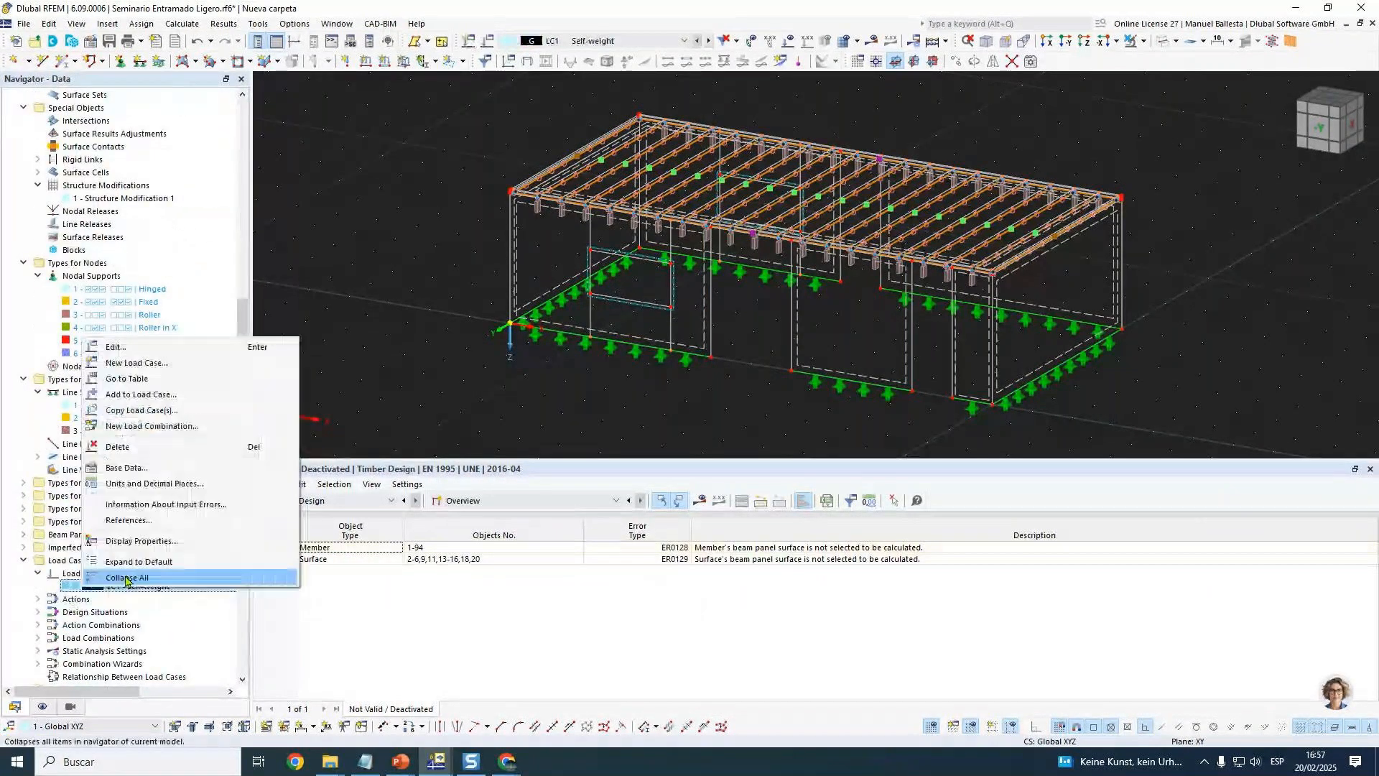
click(166, 348)
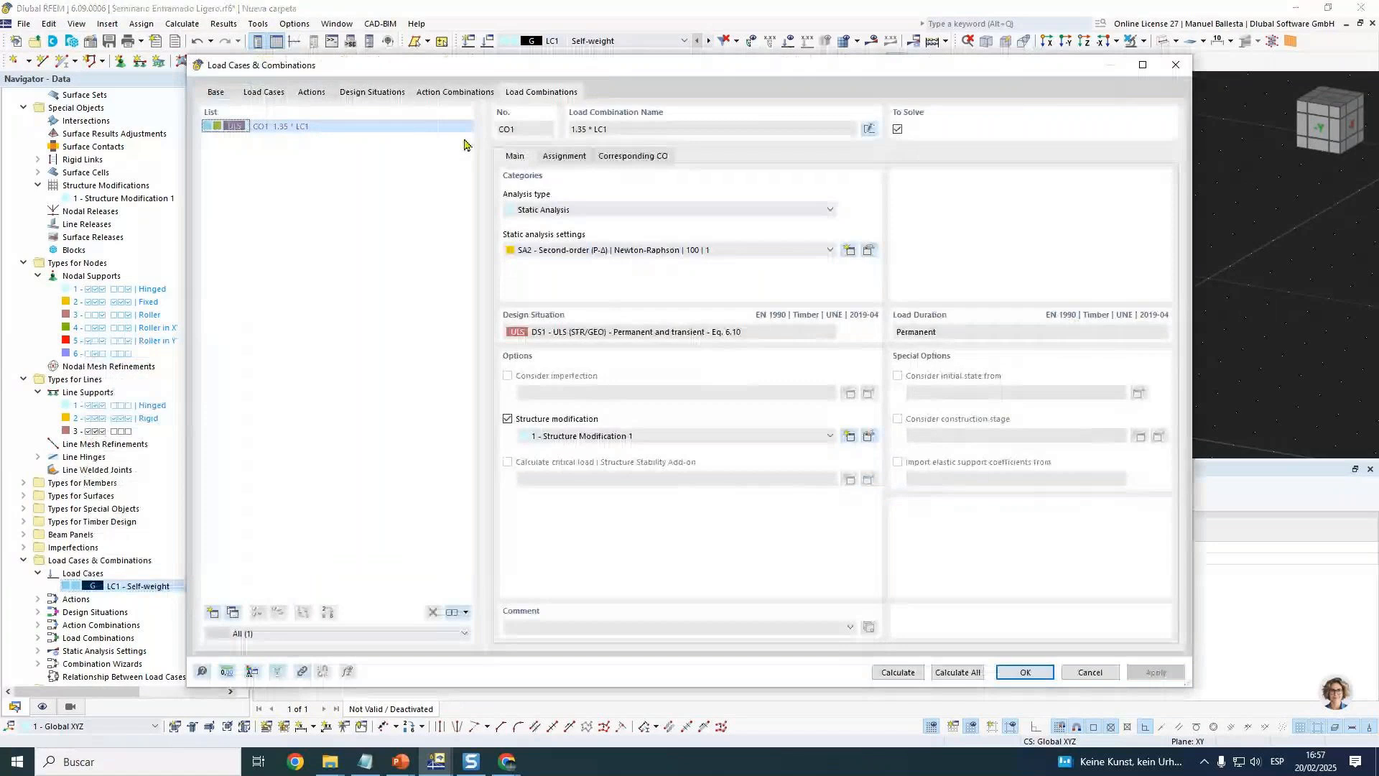
click(373, 93)
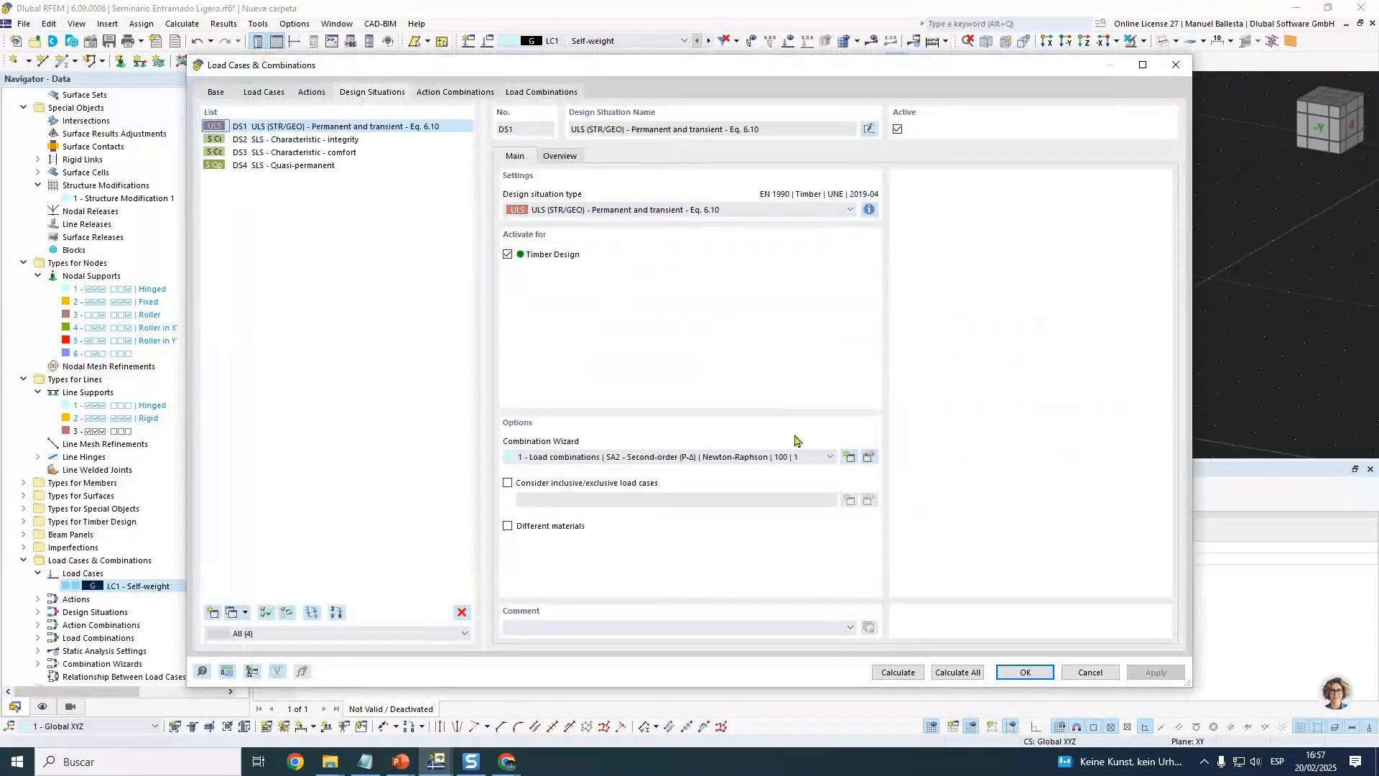
click(784, 458)
click(781, 481)
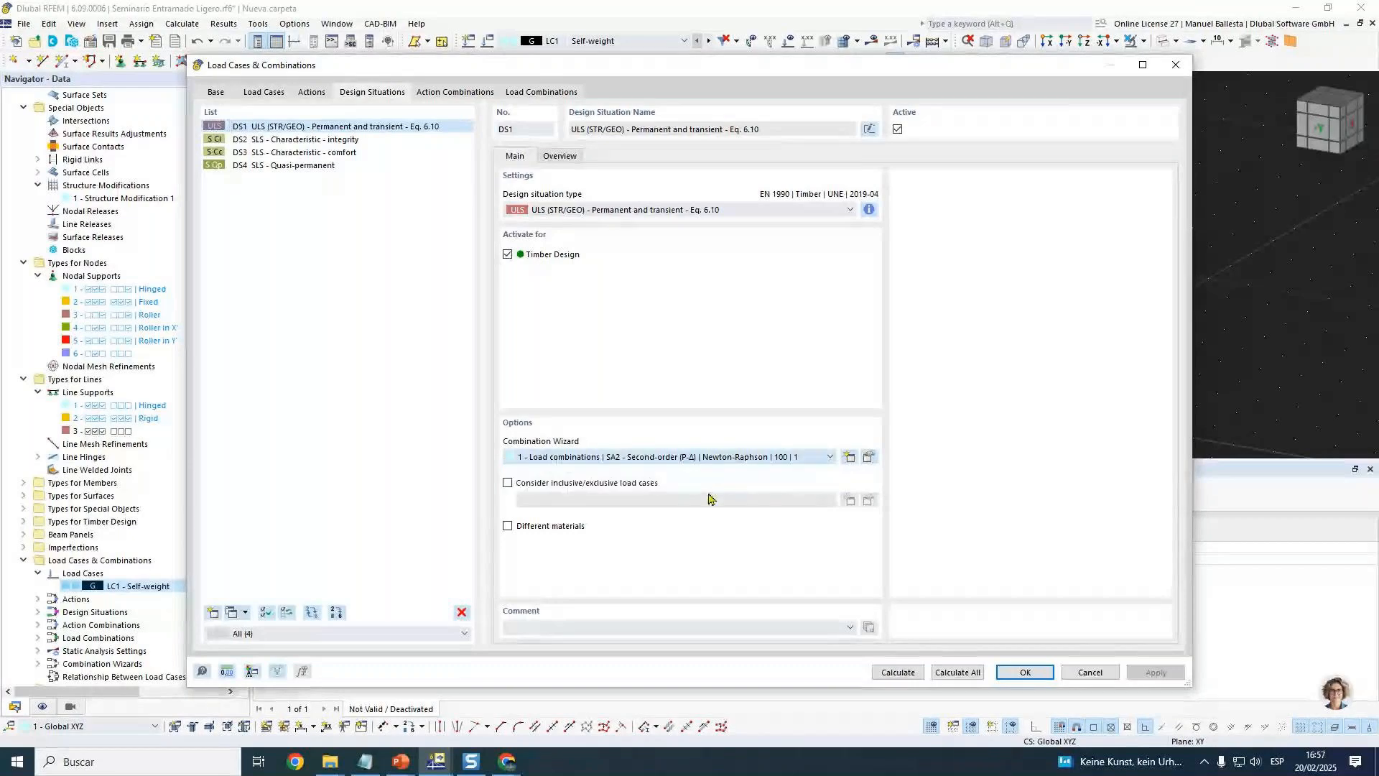
Review the static analysis settings and standard options of combination wizard 2 without changing them.
click(867, 457)
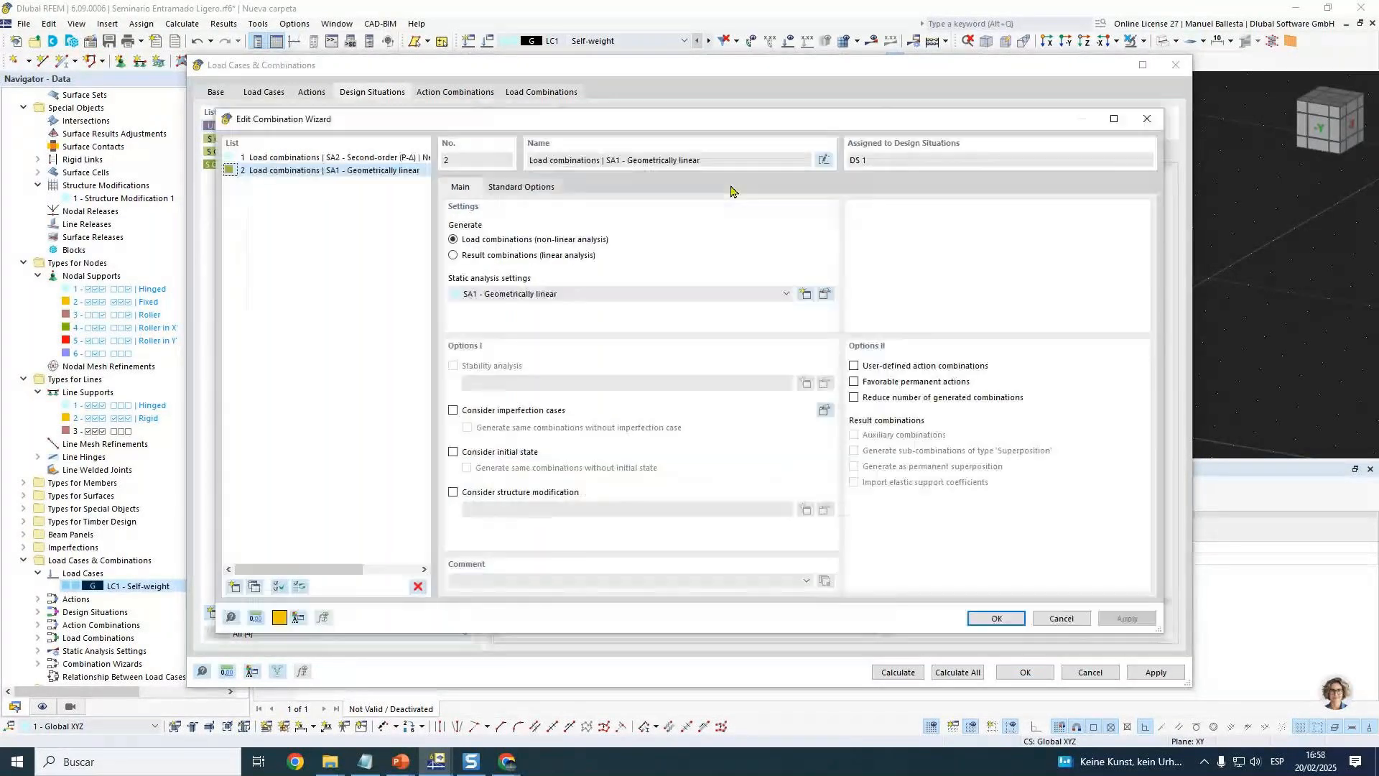
click(824, 294)
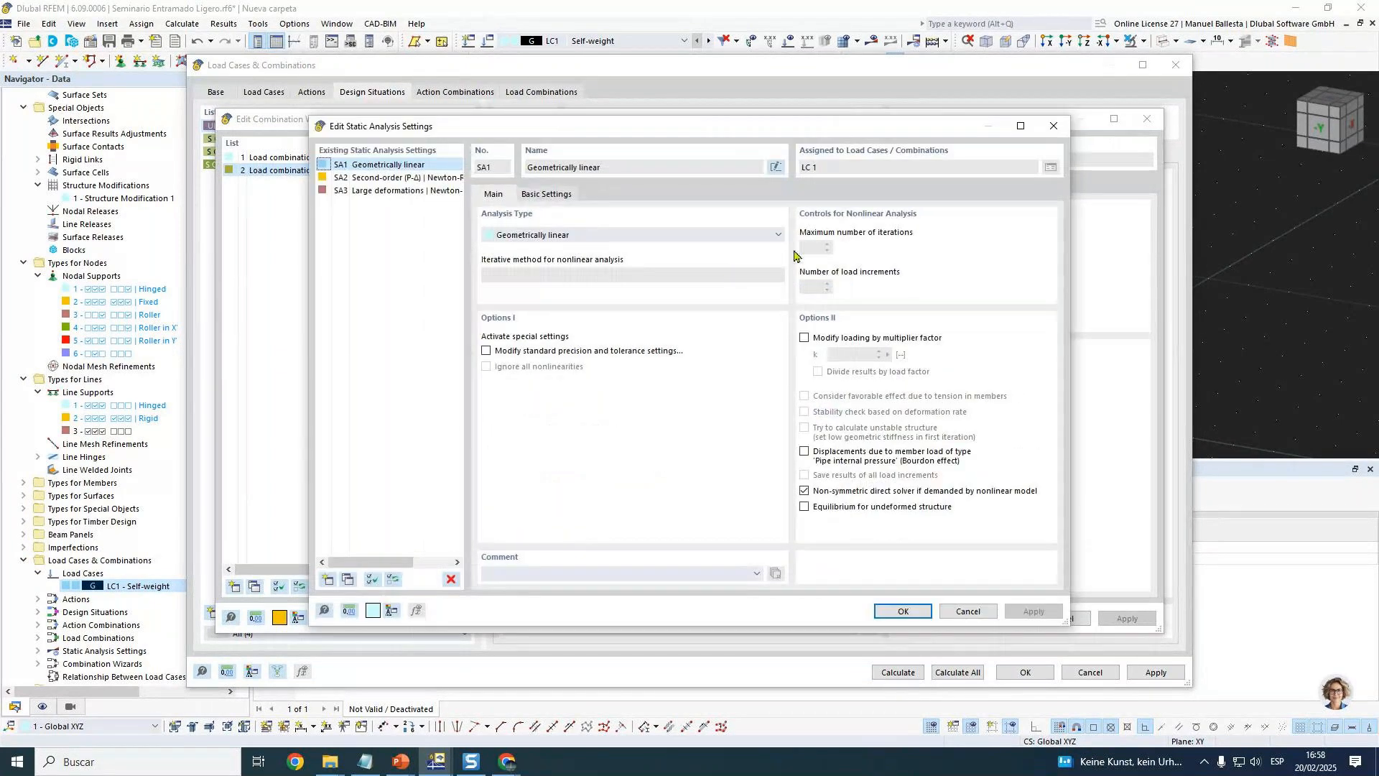
click(549, 194)
click(966, 609)
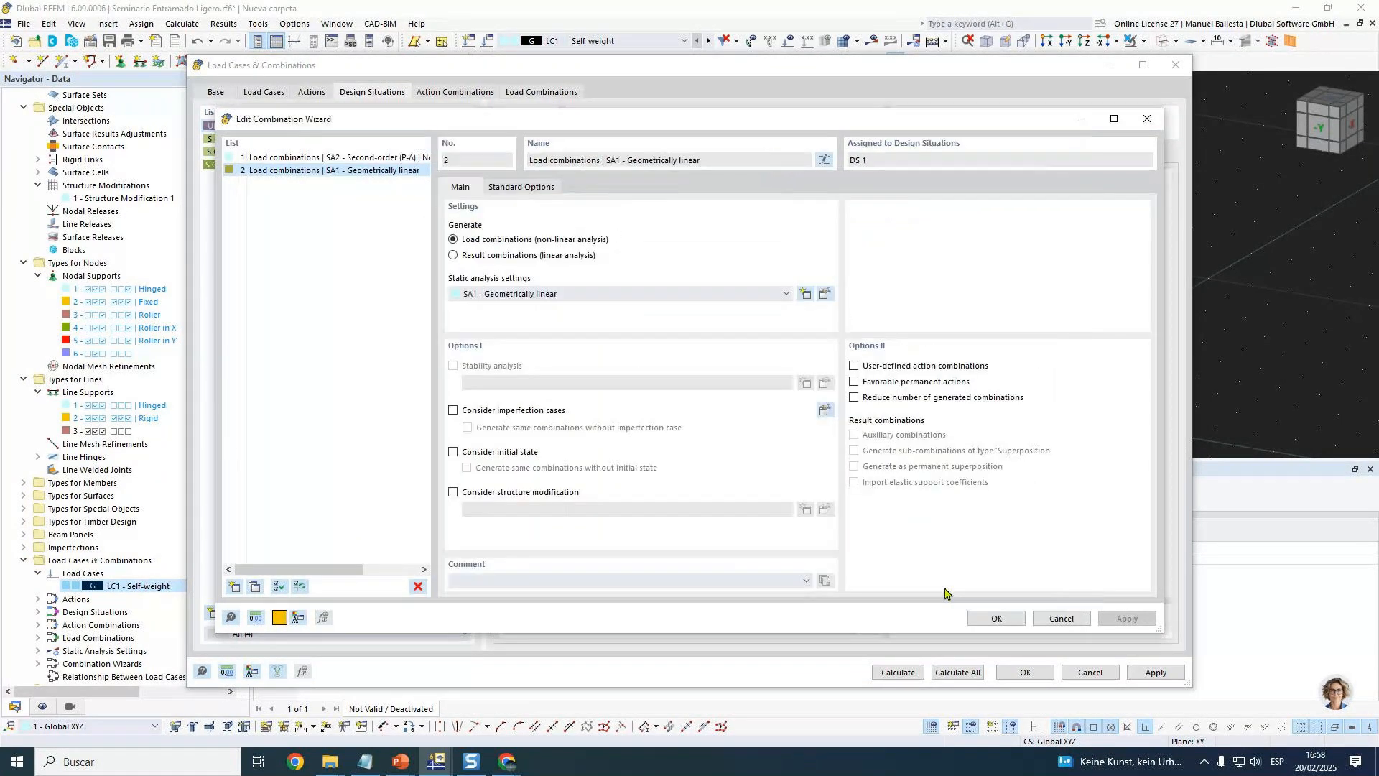
click(521, 187)
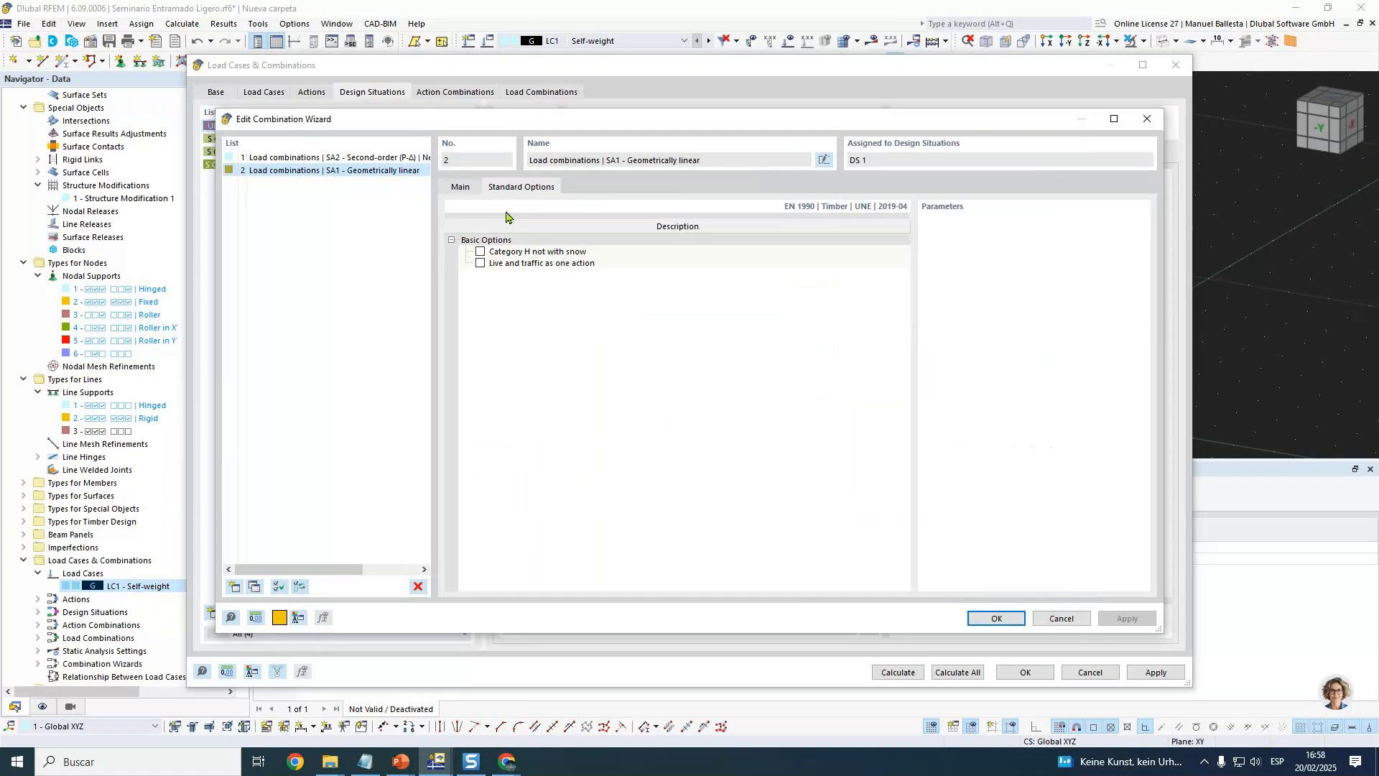
click(1050, 616)
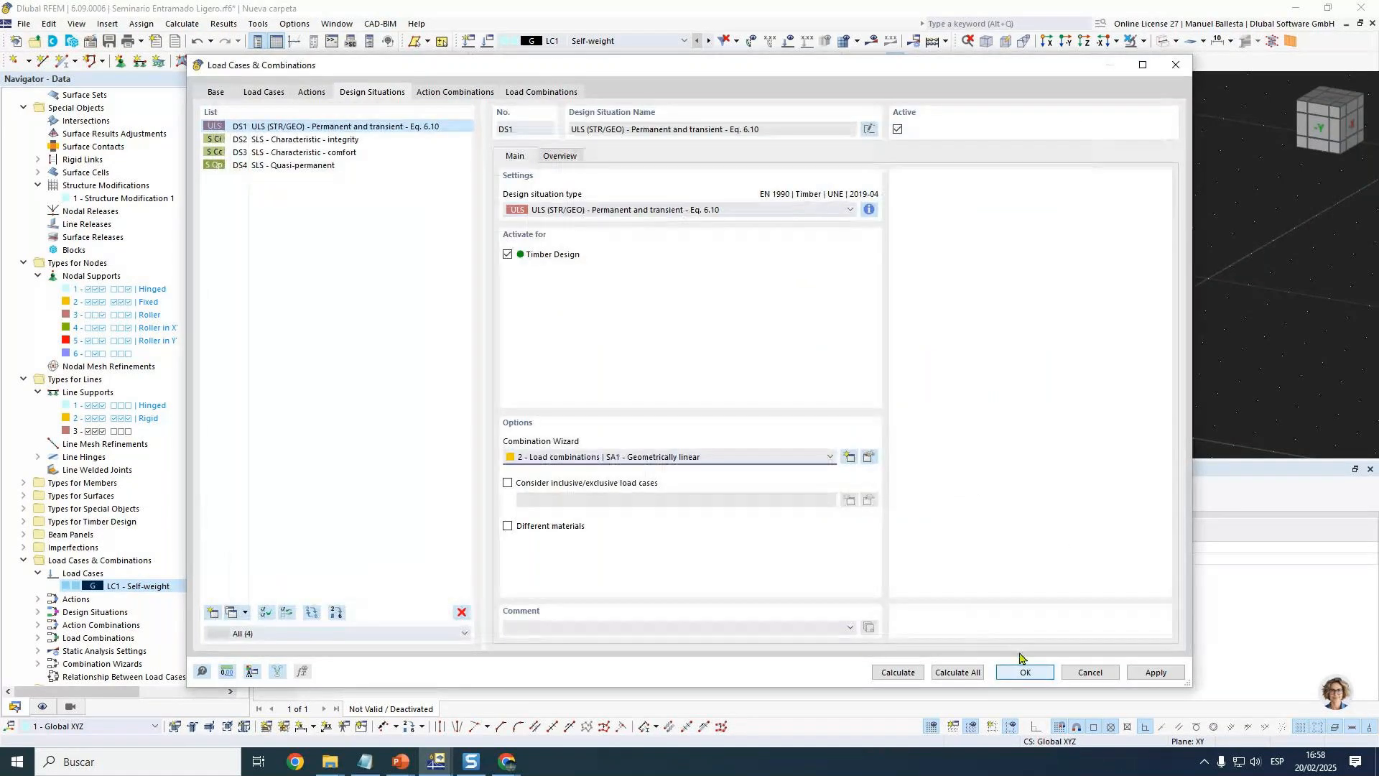
Check and apply the regenerated load combination CO1, and rerun the timber design calculation, ignoring the plausibility warnings including zero-thickness surface No. 21.
click(544, 92)
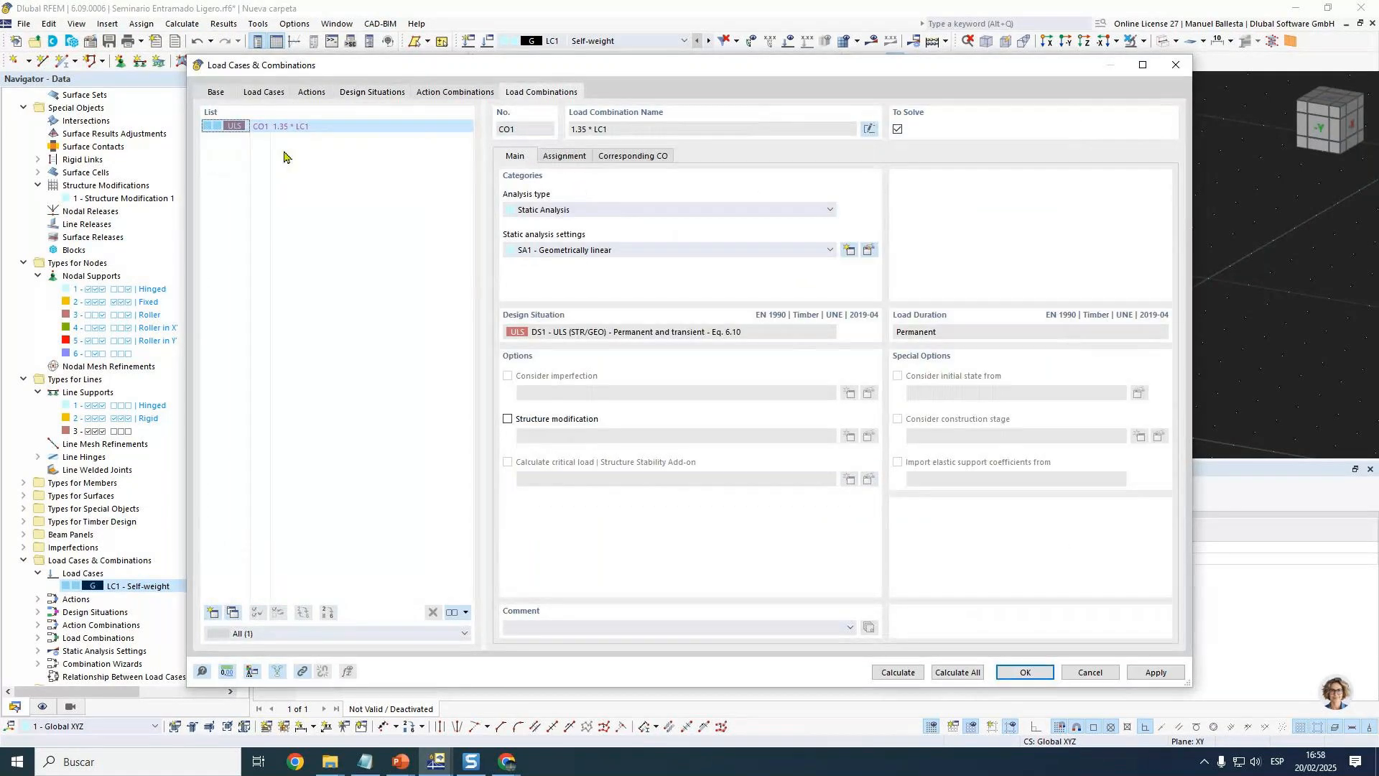
click(1025, 672)
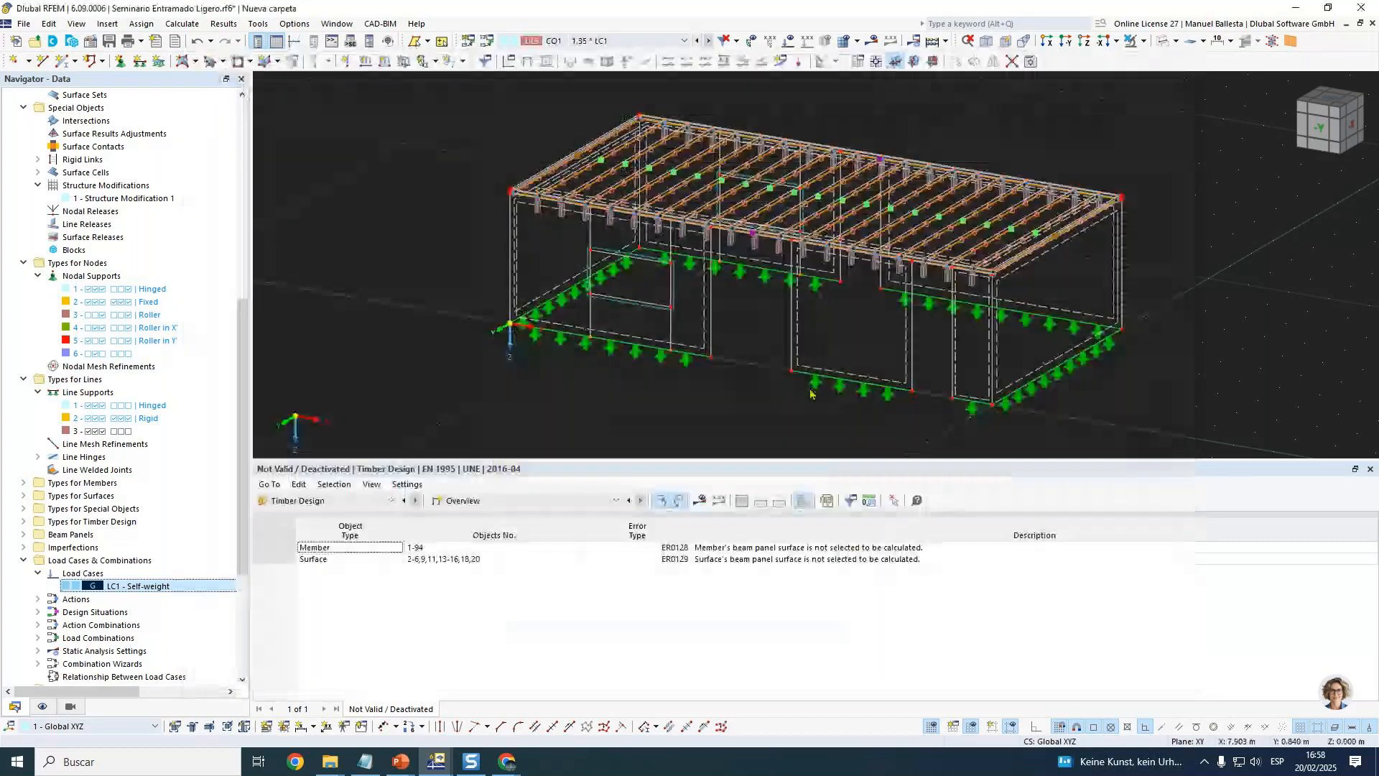
click(701, 502)
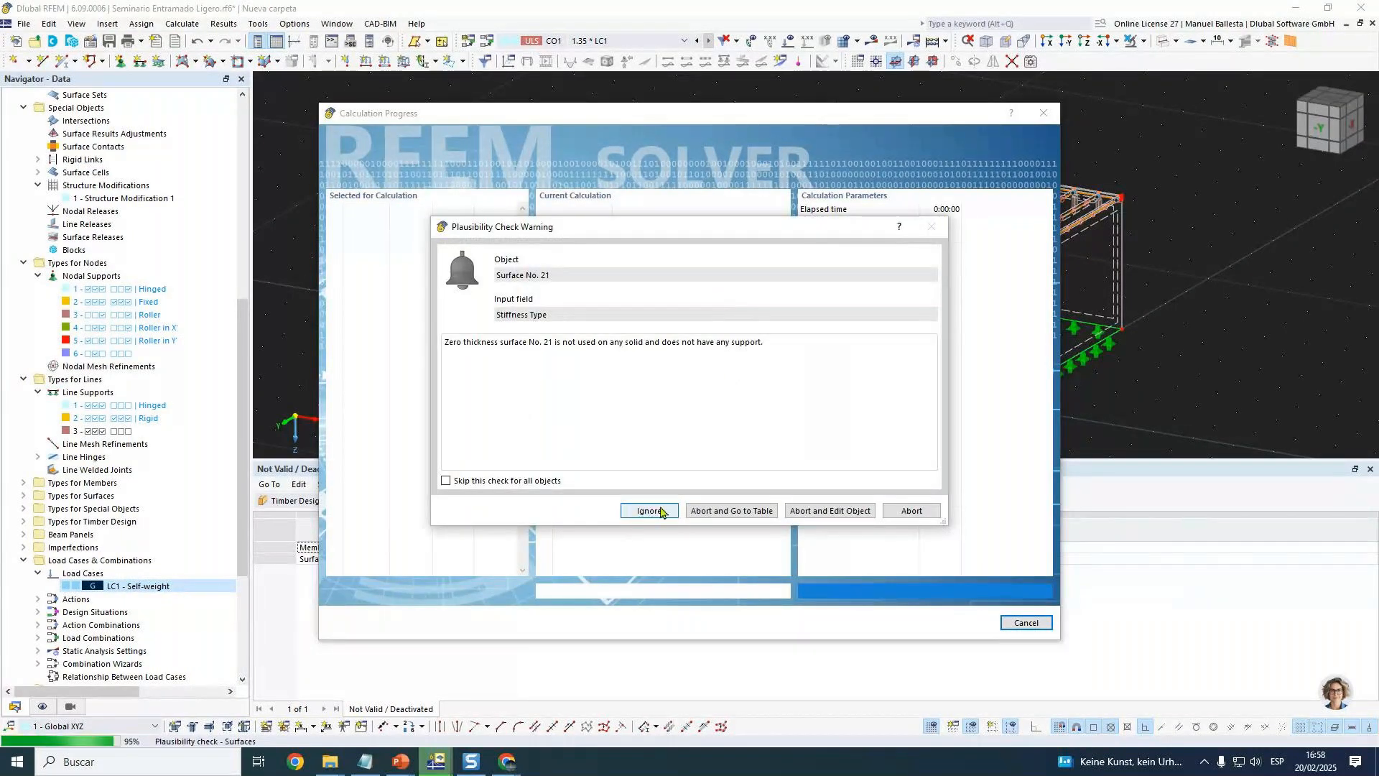
click(650, 511)
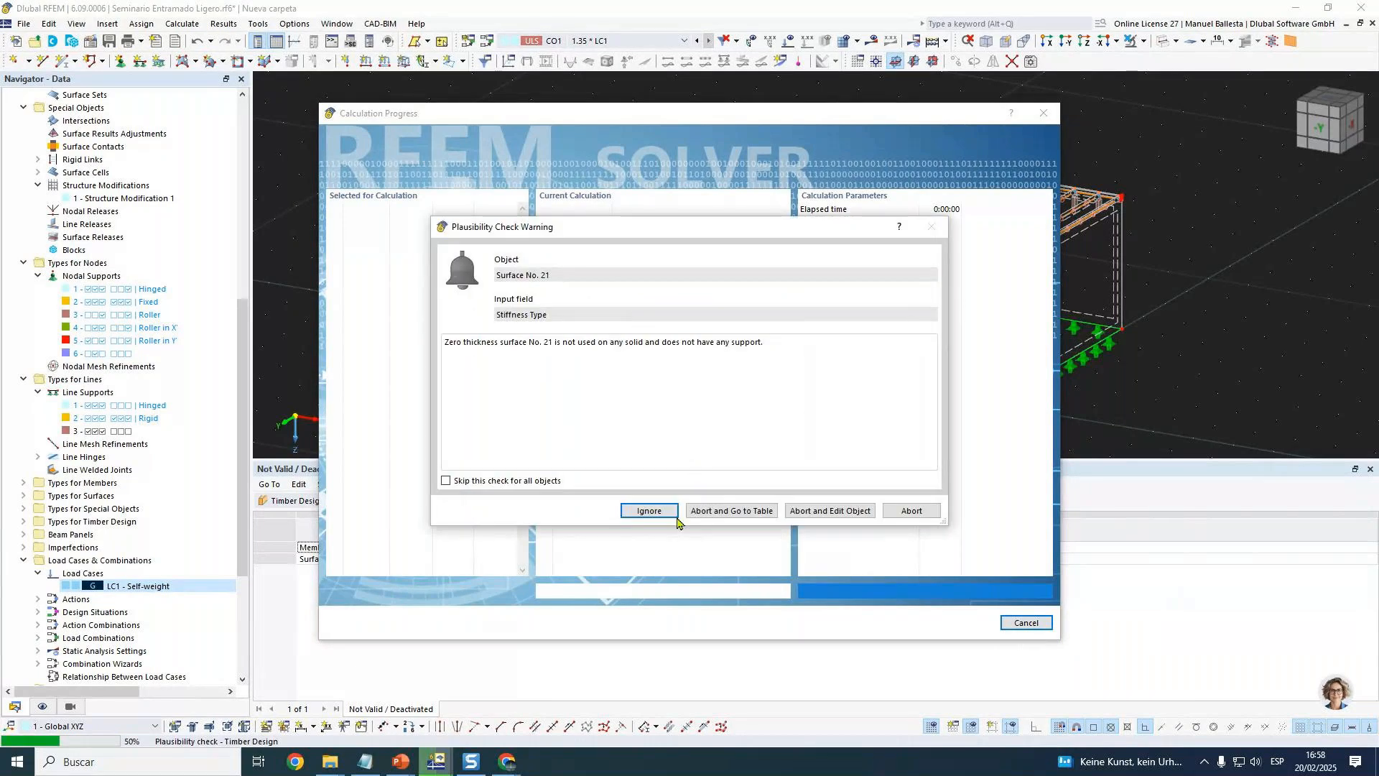
click(649, 511)
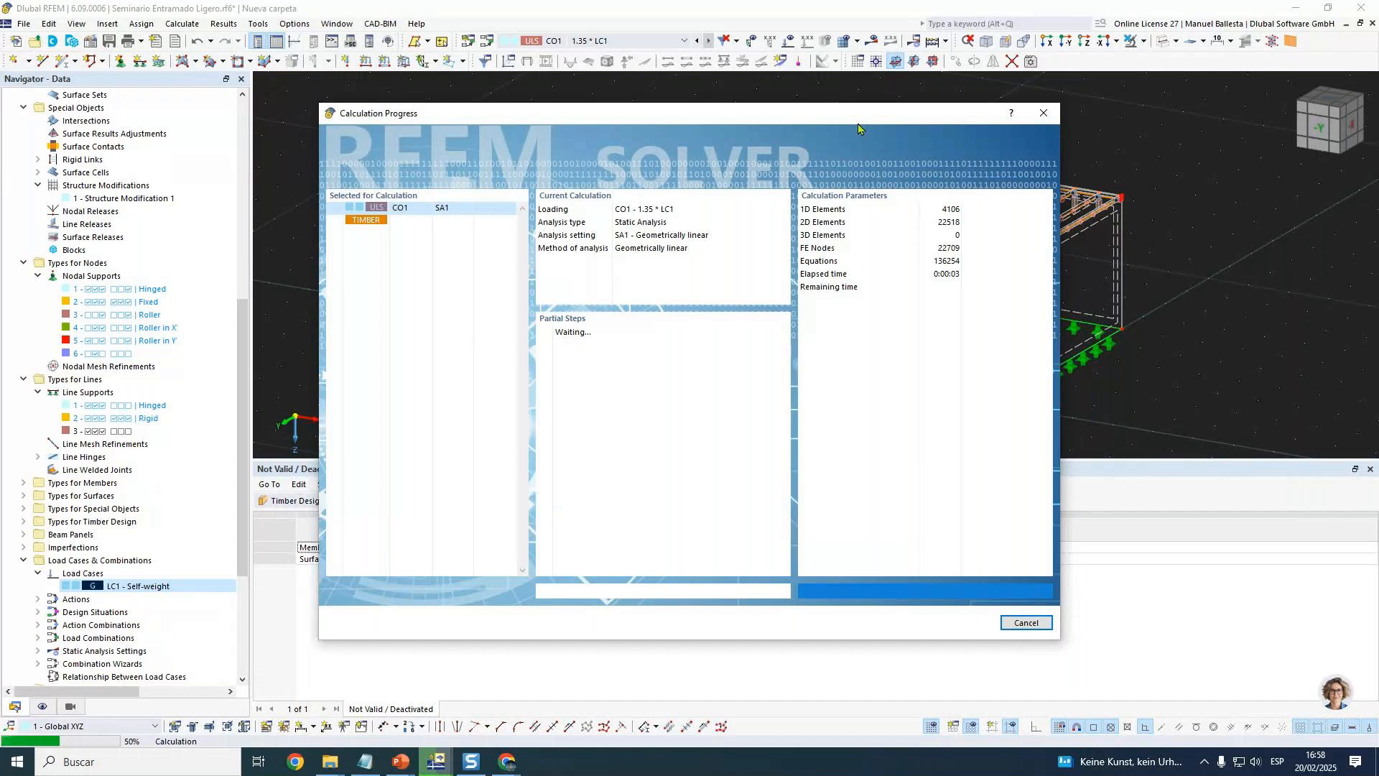
drag(611, 124, 390, 385)
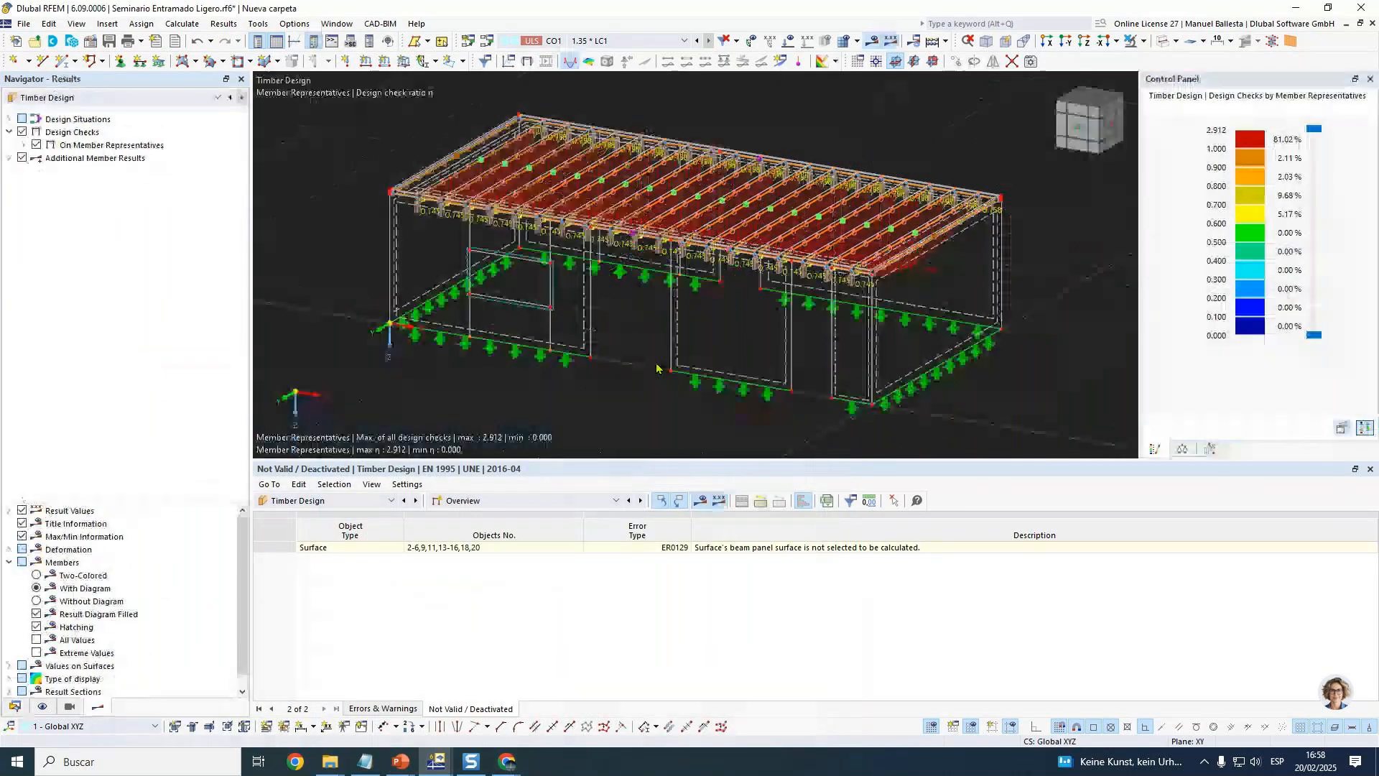
Show the table of timber design ratios on member representatives and view the floor beams from the building's end.
click(474, 501)
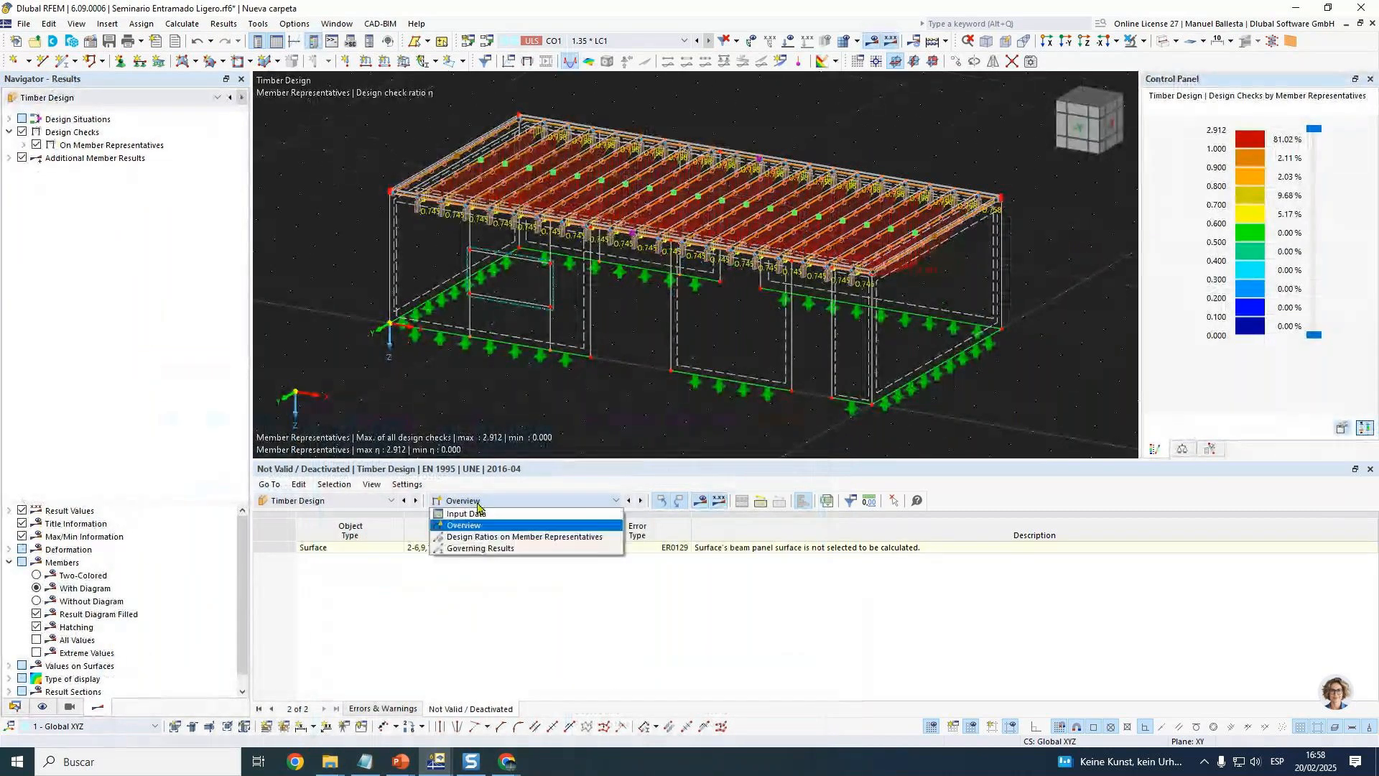
click(479, 536)
ctrl+middle_drag(646, 323, 745, 279)
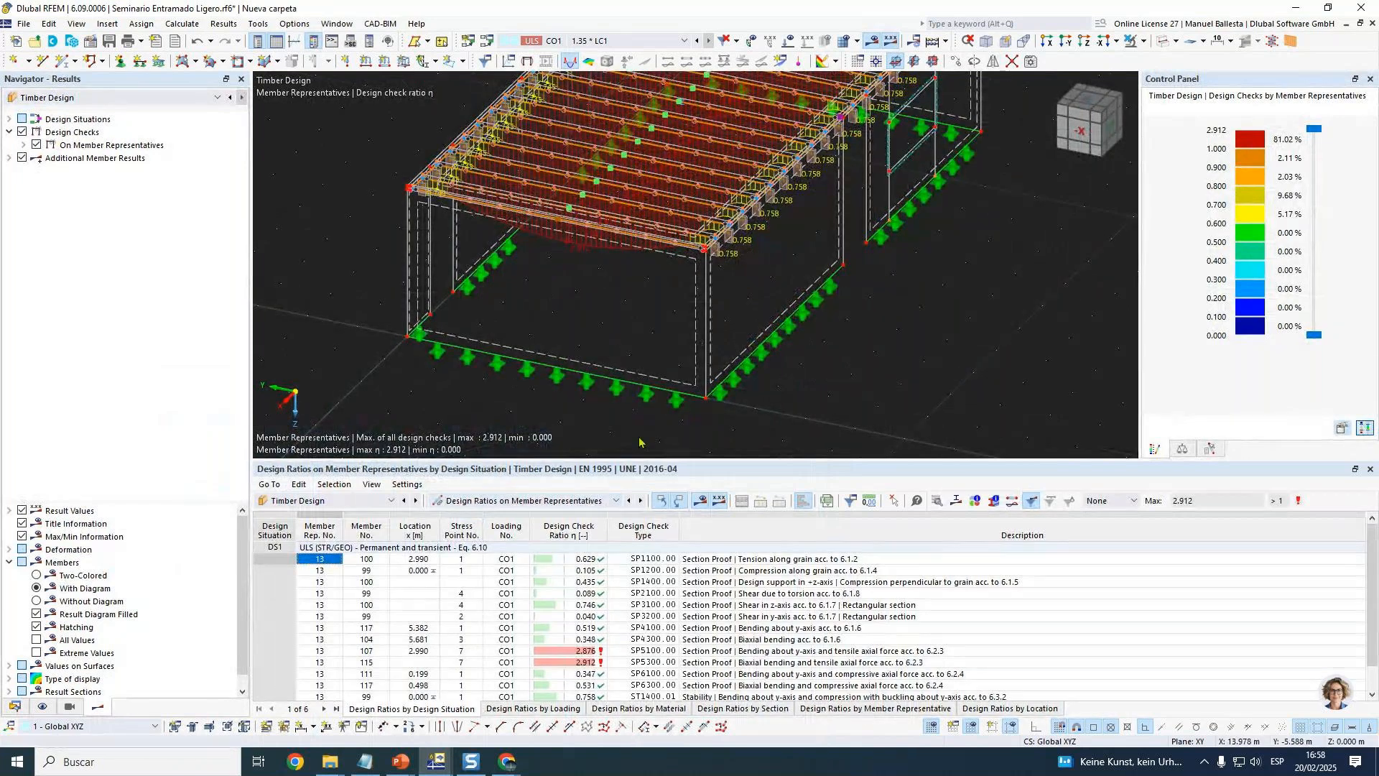
Examine the different-connectors options of the end wall's beam panel thickness Muros Y, and discard the edits to the thickness and surface.
double_click(612, 329)
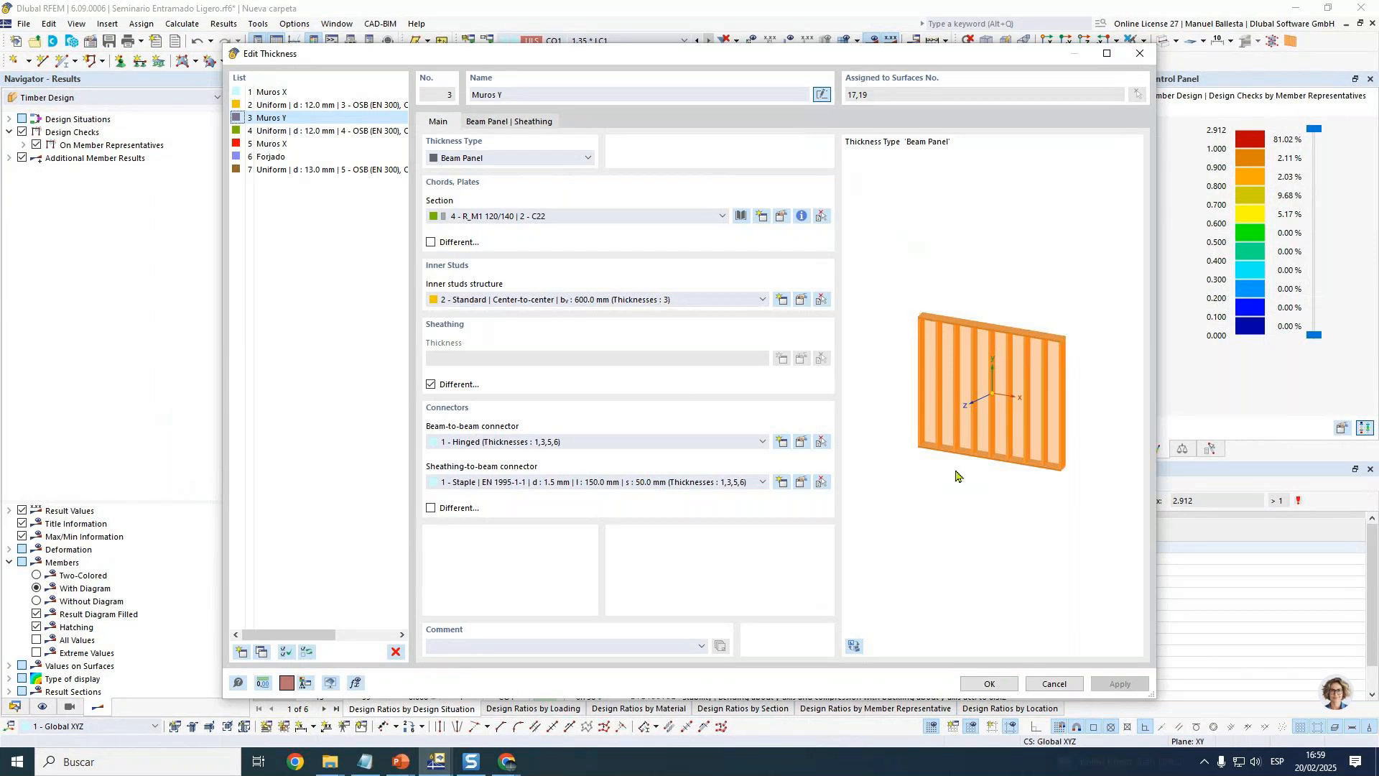
click(431, 507)
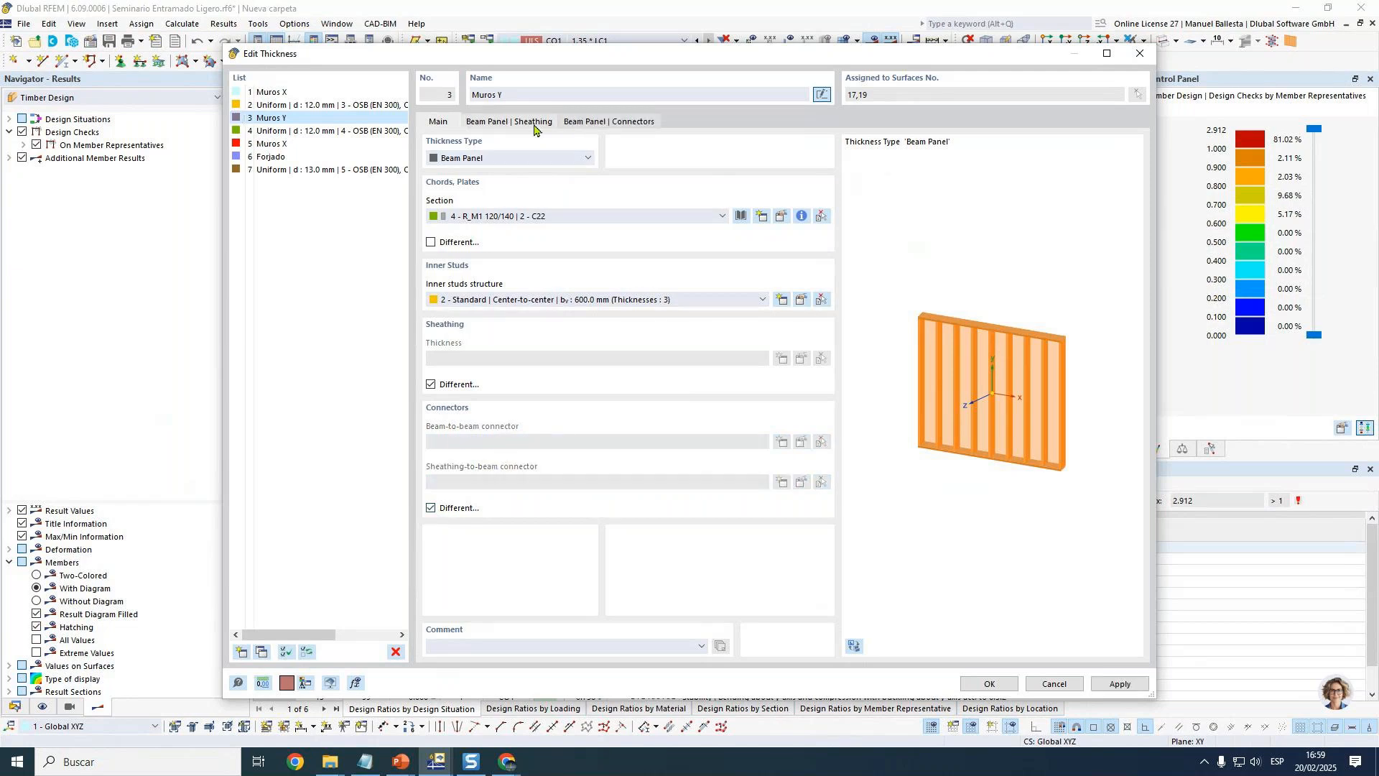
click(623, 122)
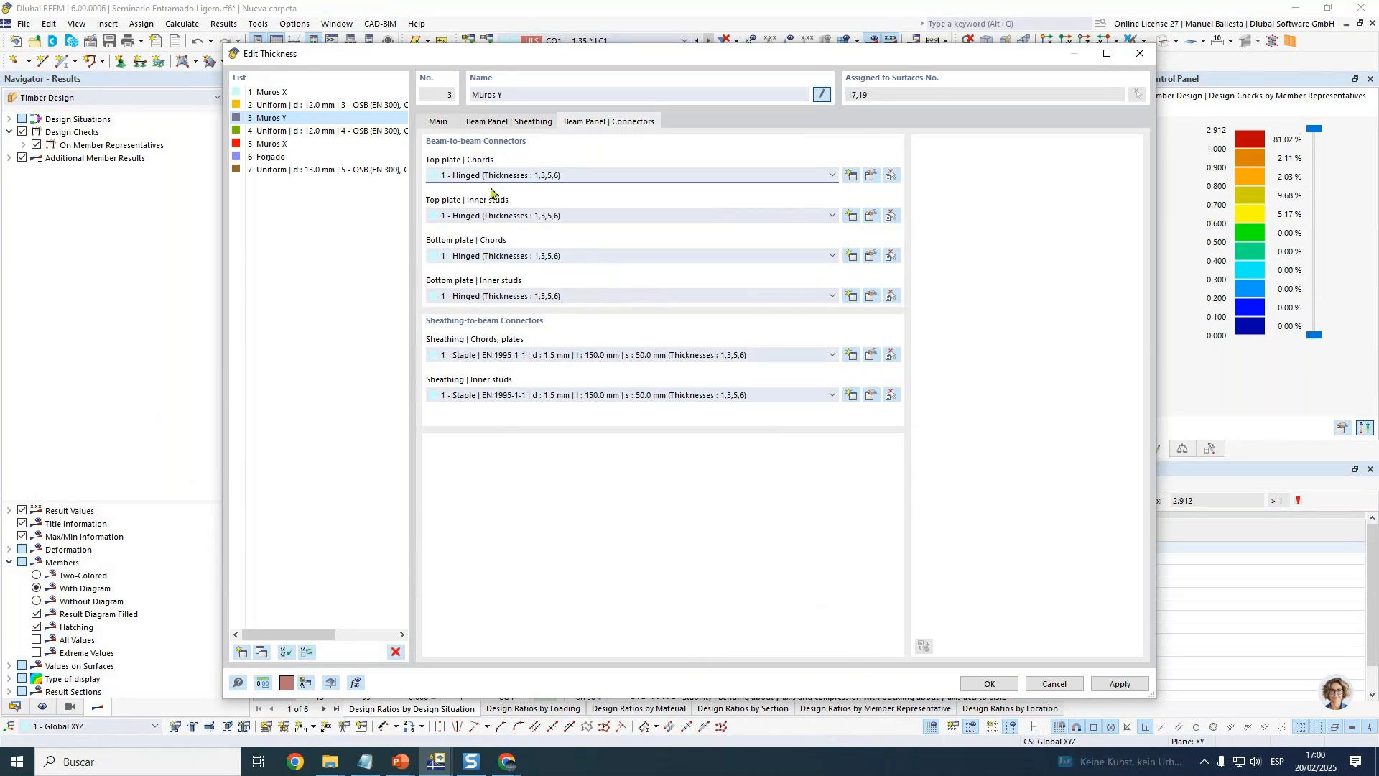
click(443, 121)
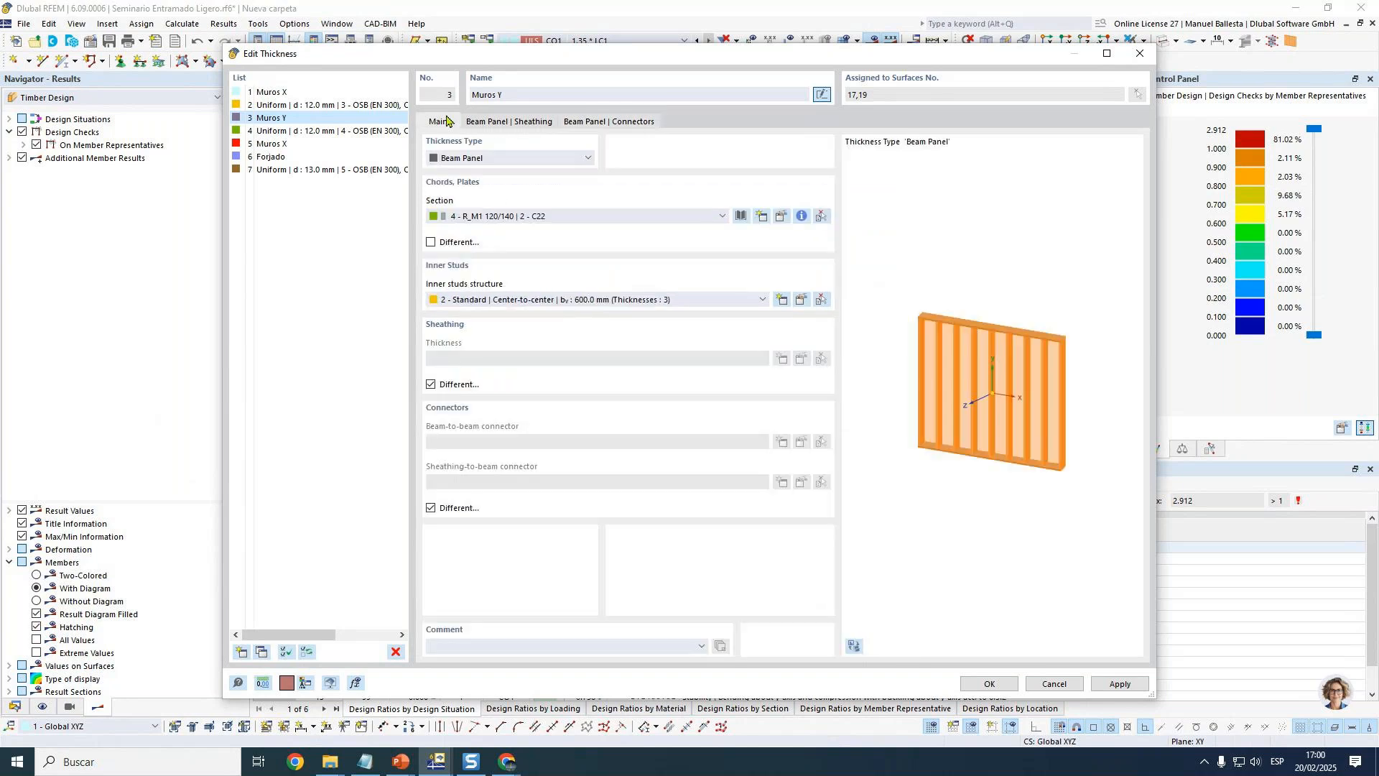
click(434, 509)
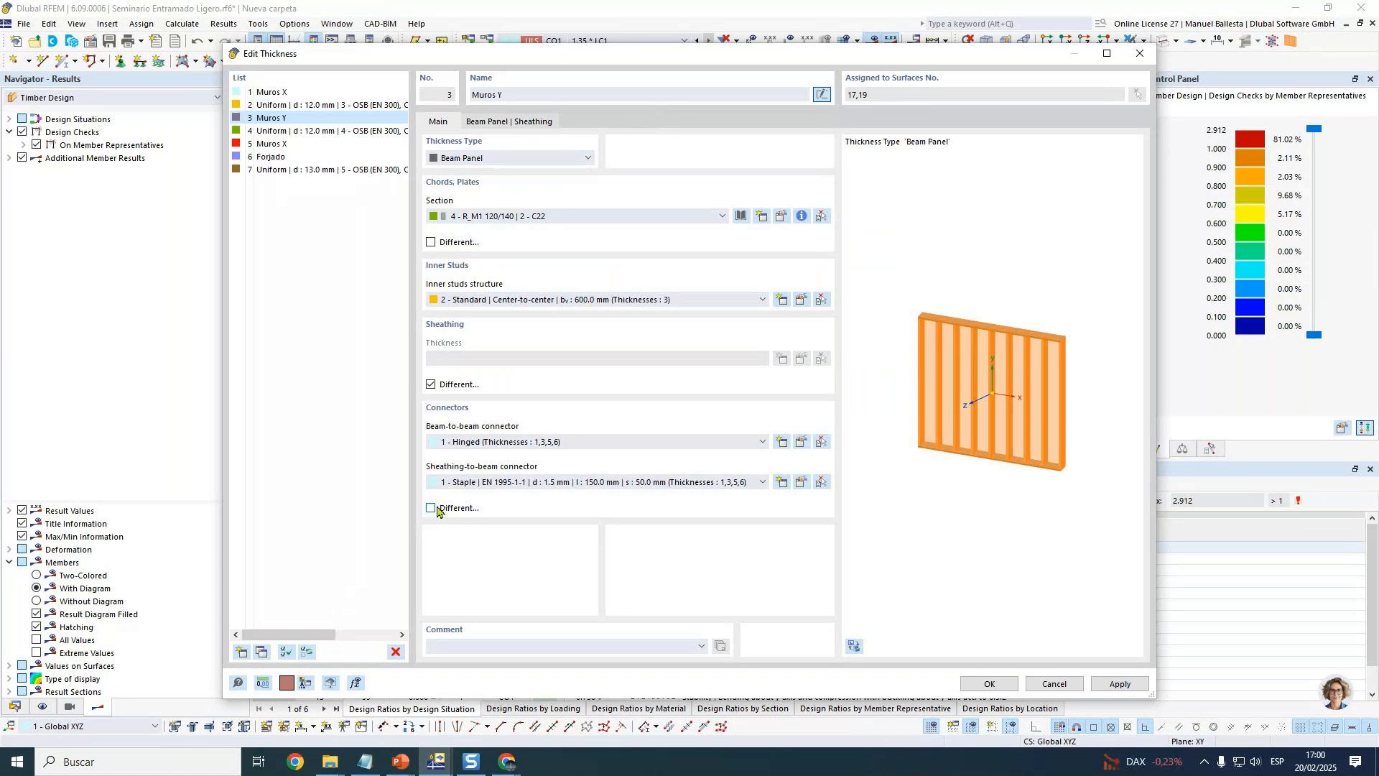
click(1045, 684)
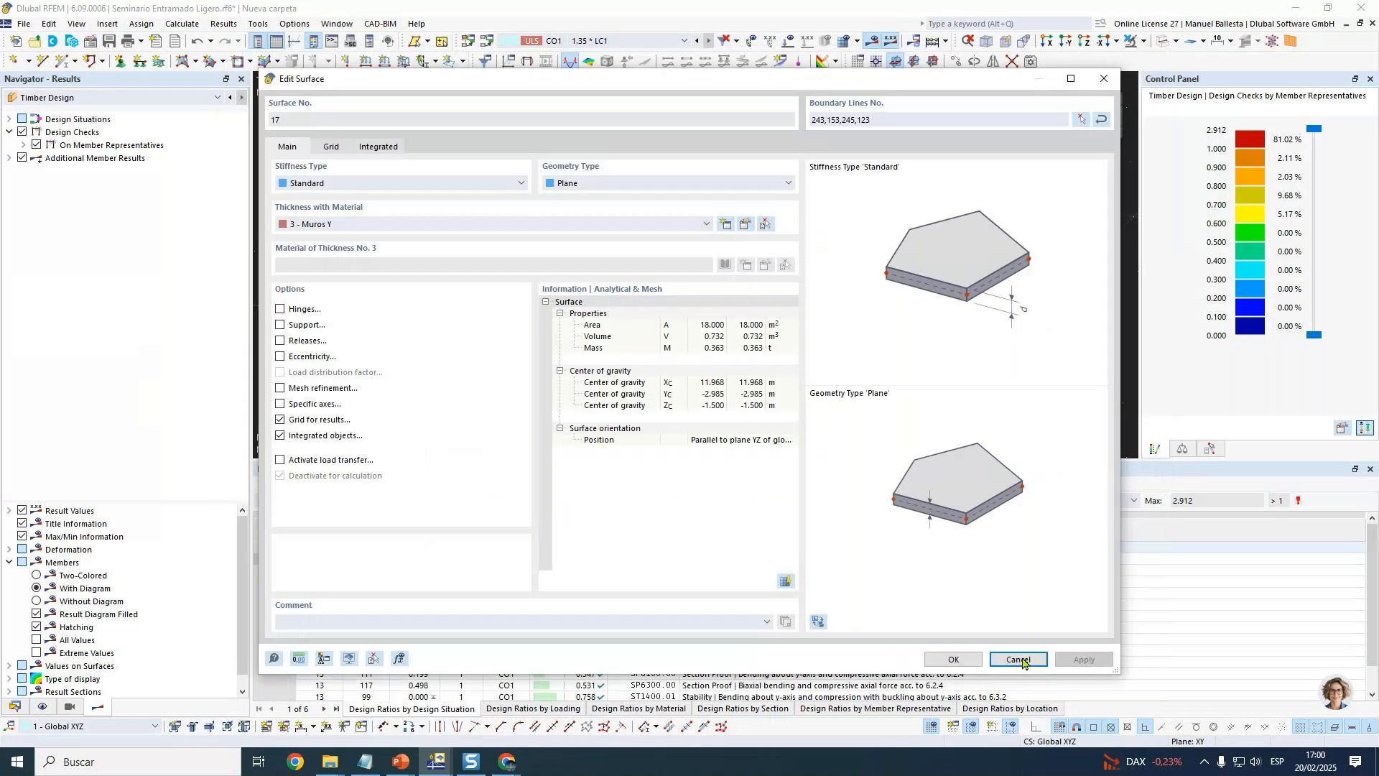
click(1019, 659)
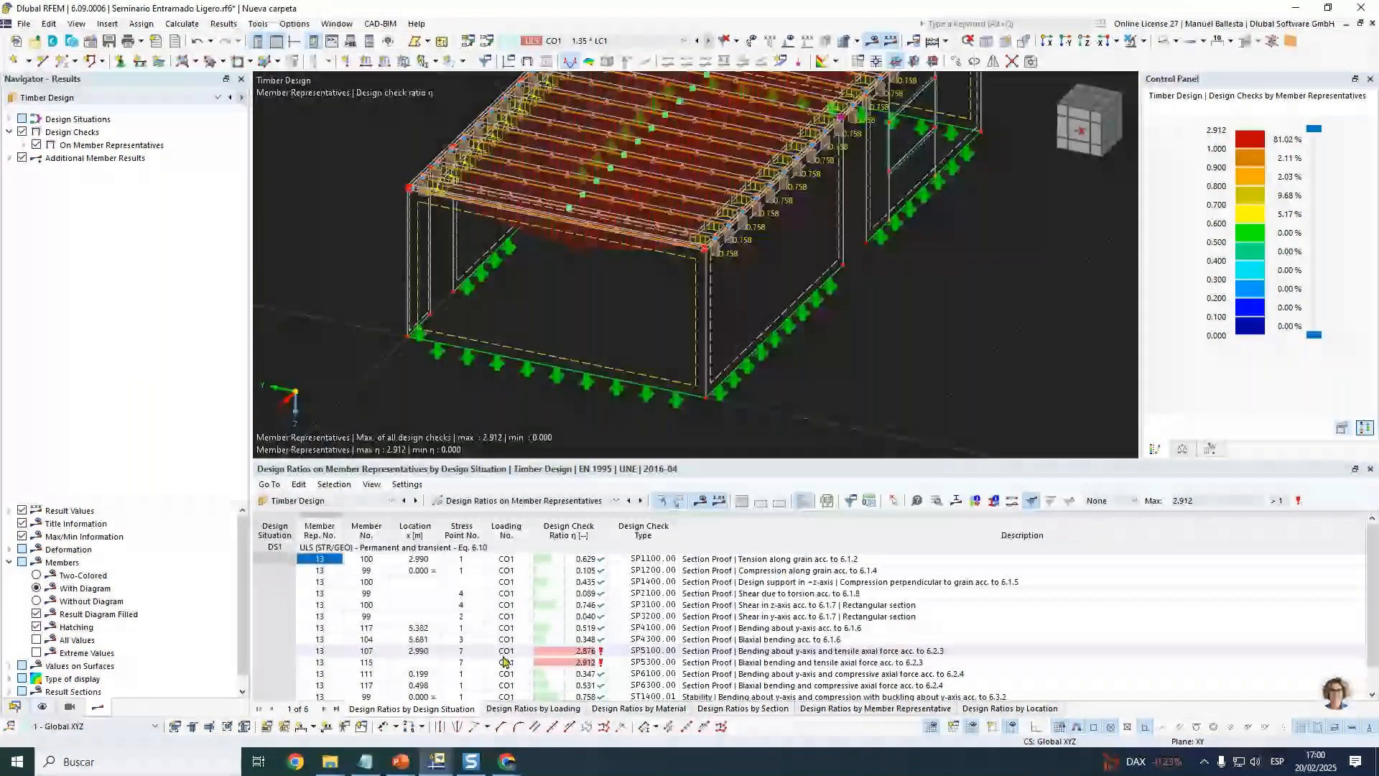
Examine the design check details of SP5100, bending about y-axis and tensile axial force, for member 107.
click(571, 652)
ctrl+middle_drag(776, 323, 1016, 313)
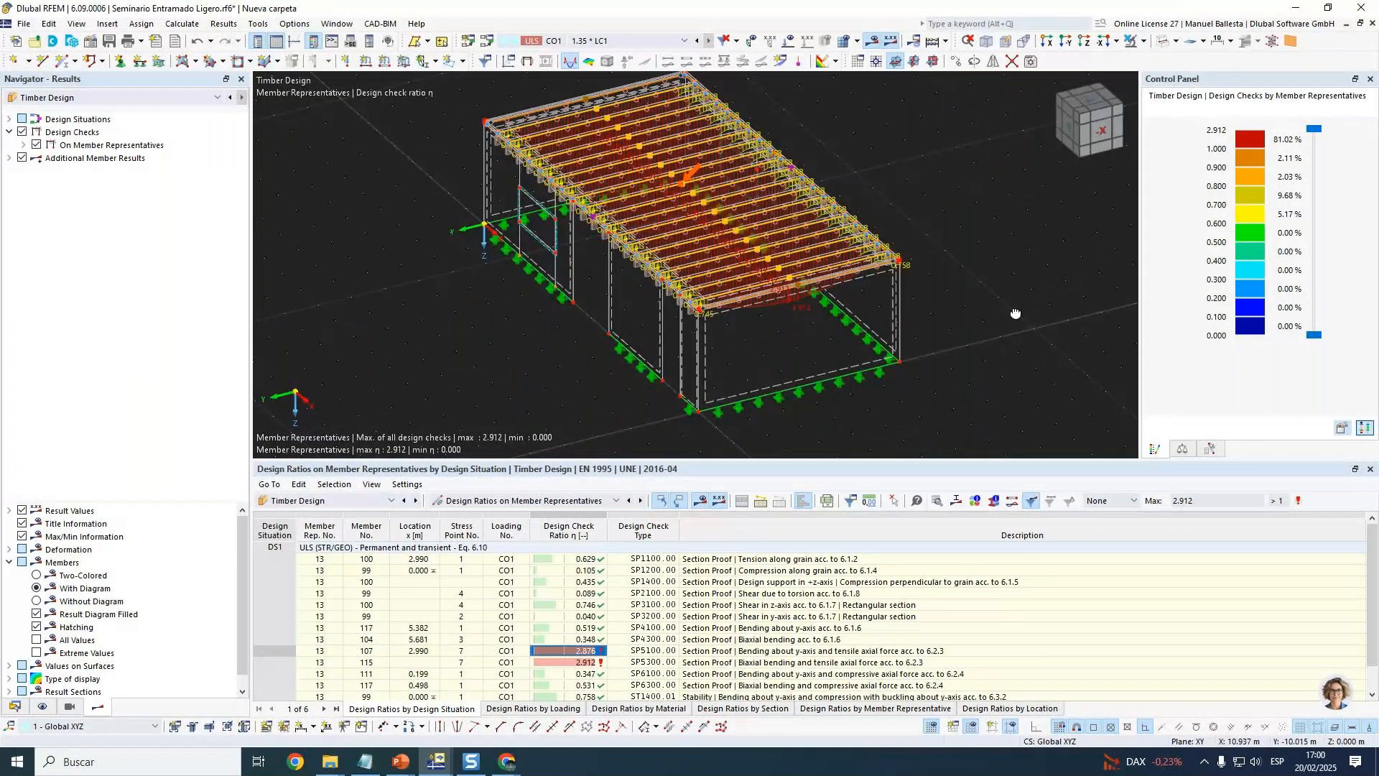
click(941, 505)
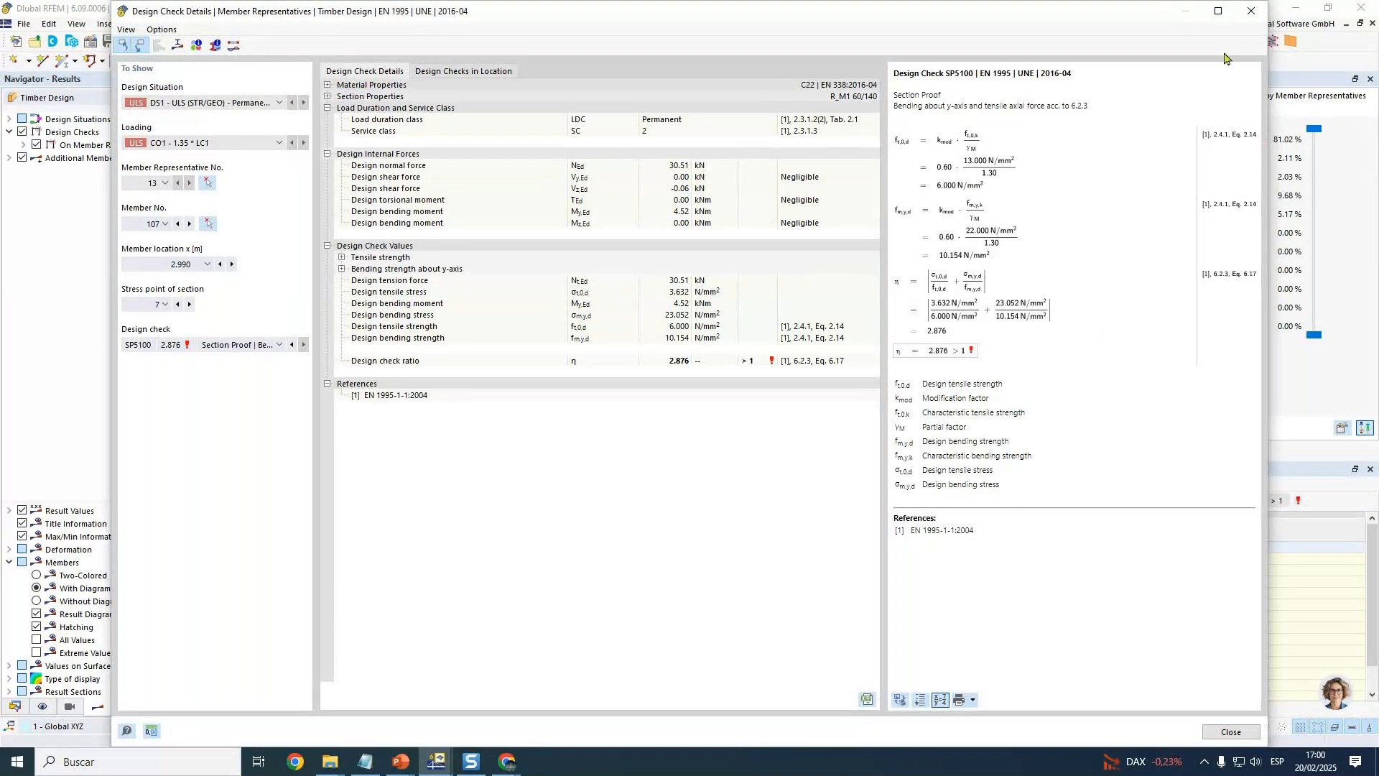
click(1256, 13)
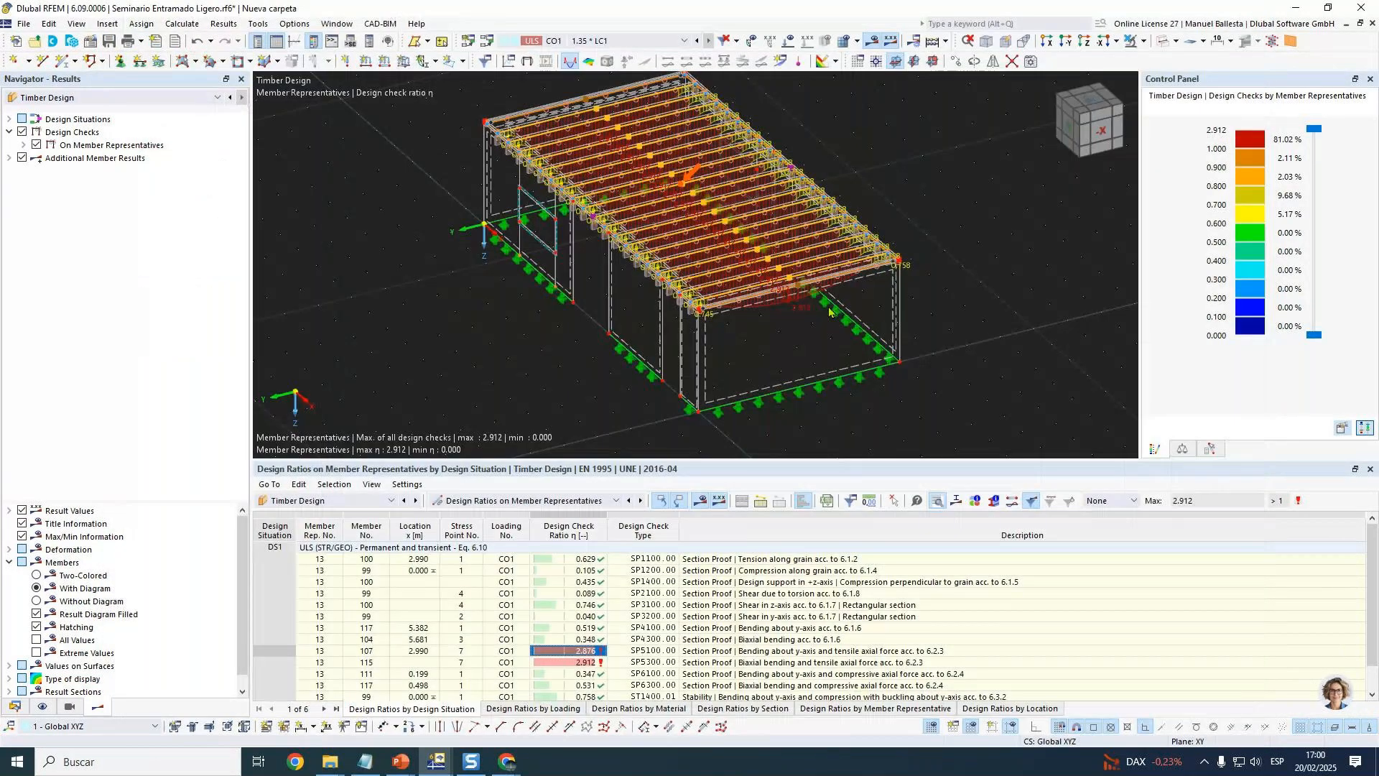
scroll(895, 217, up, 3)
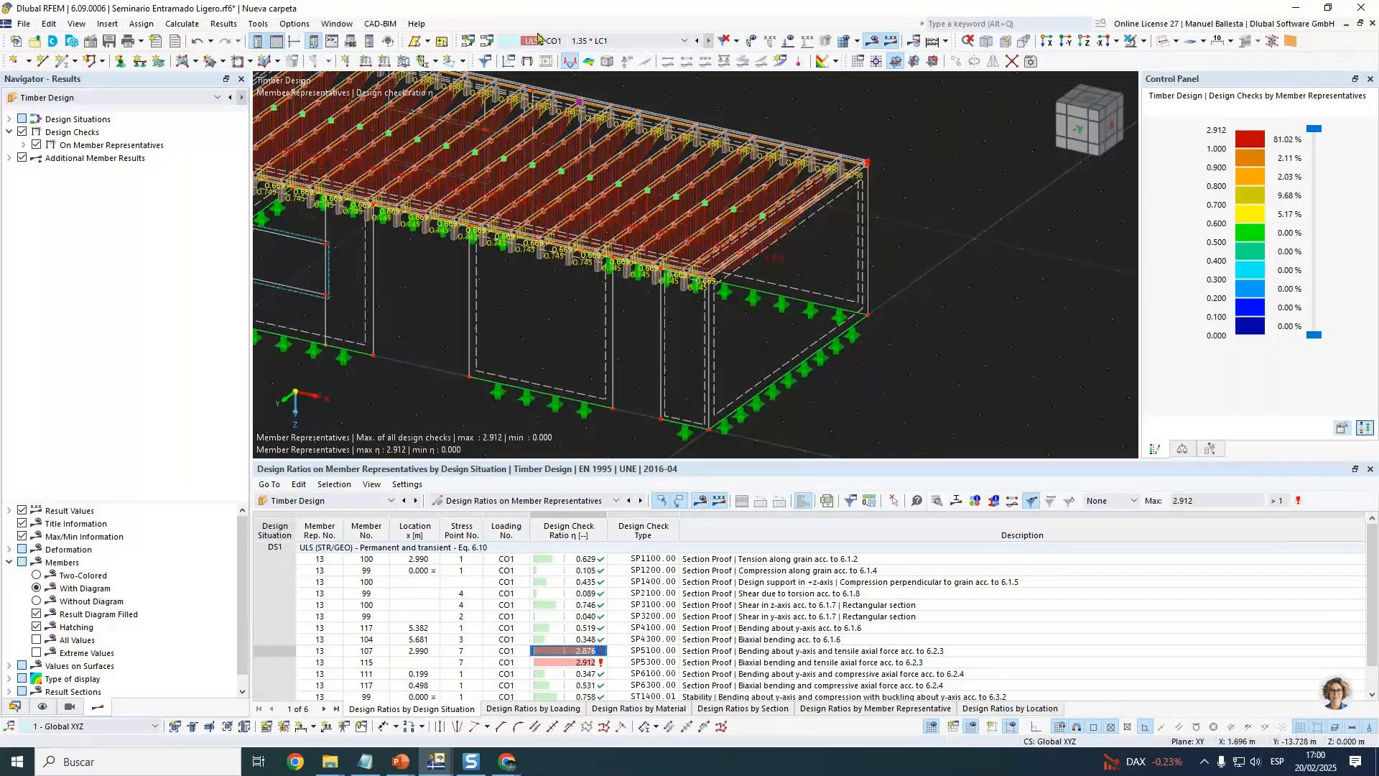
Switch the displayed load case to LC1 Self-weight and hide the loads in the model view.
middle_drag(645, 256, 838, 316)
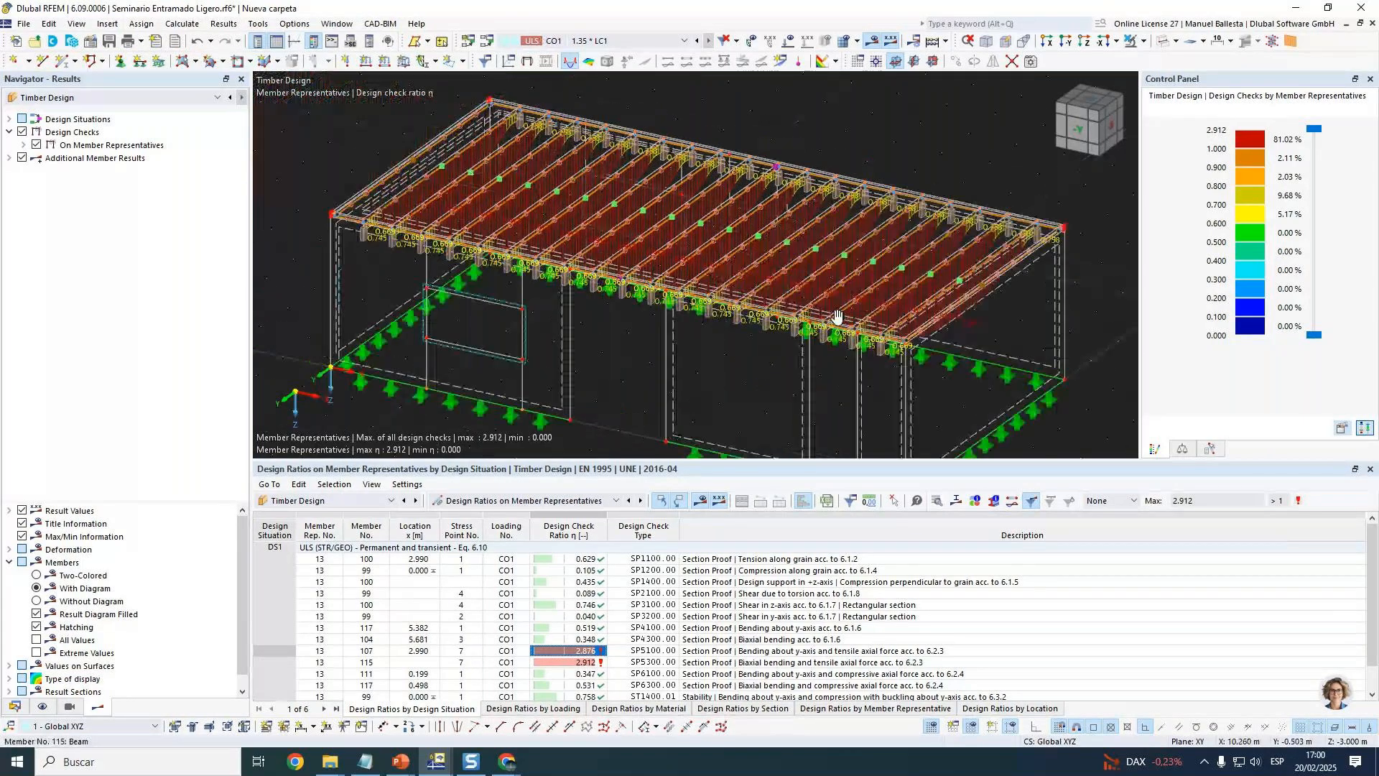
click(697, 41)
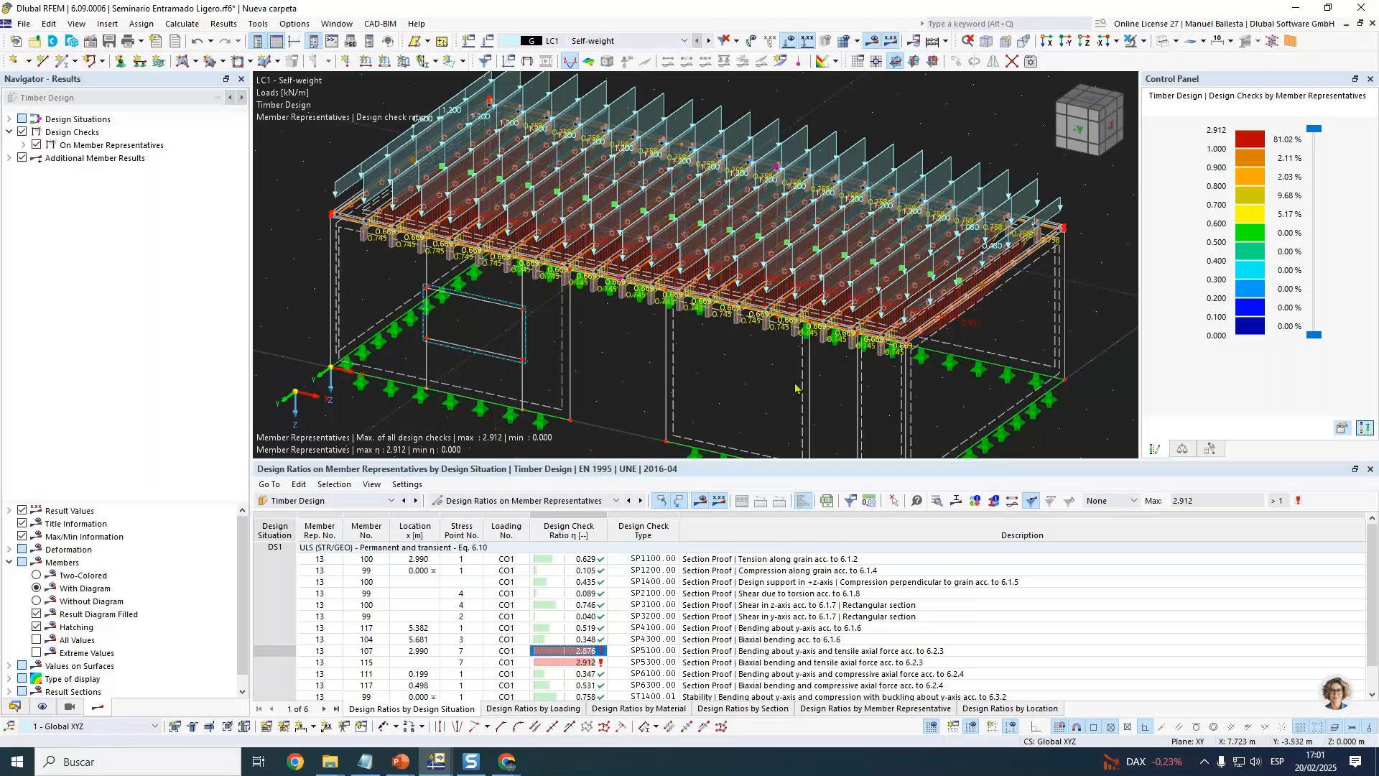
click(789, 41)
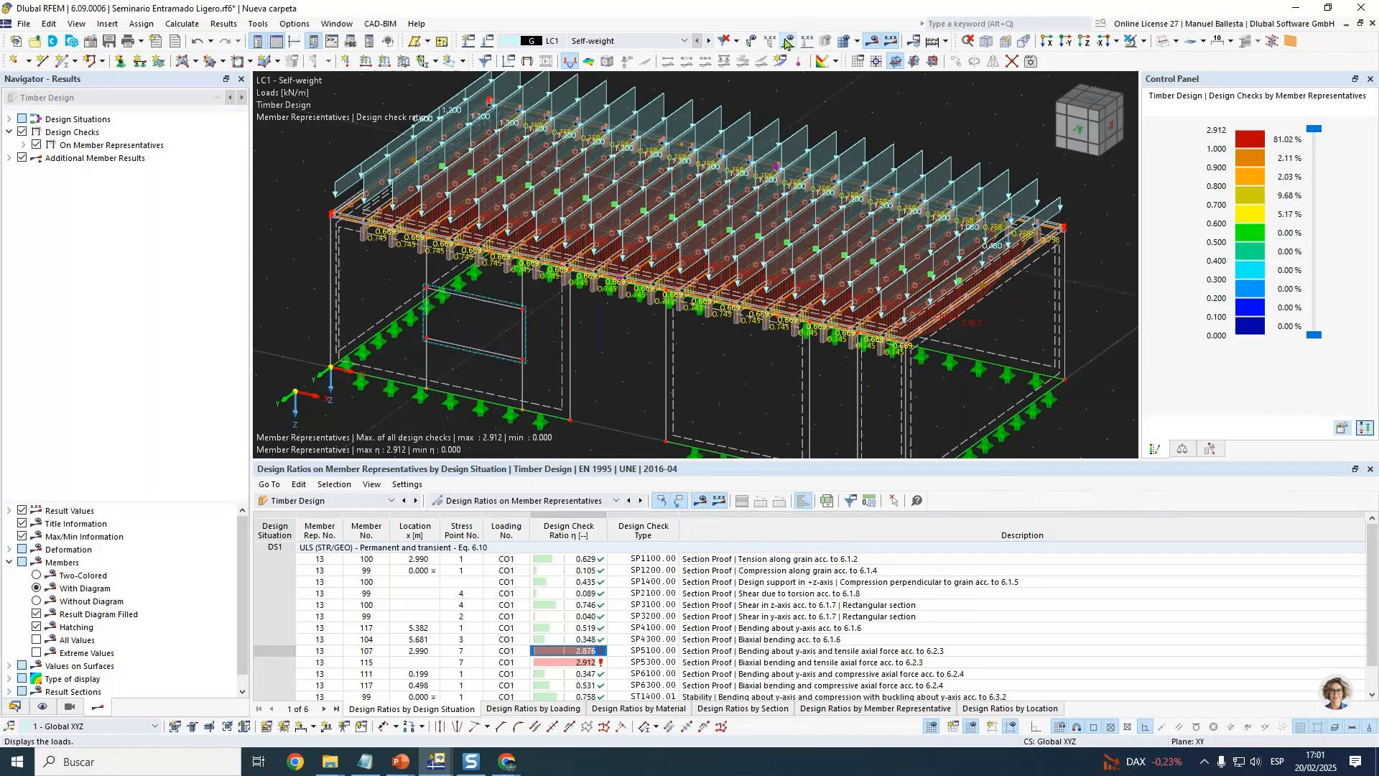
Isolate the end wall with its related objects and display the topology objects of its beam panel.
click(1076, 136)
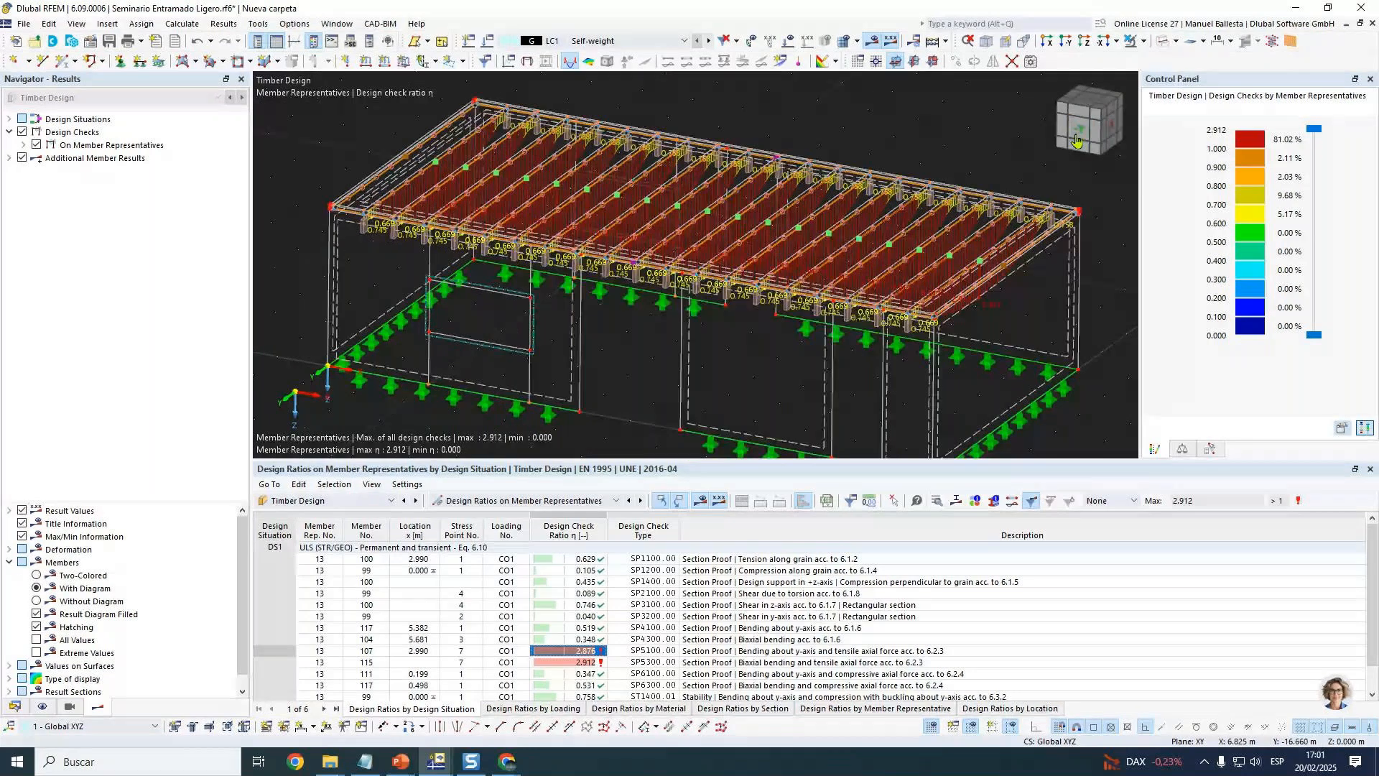
click(1076, 141)
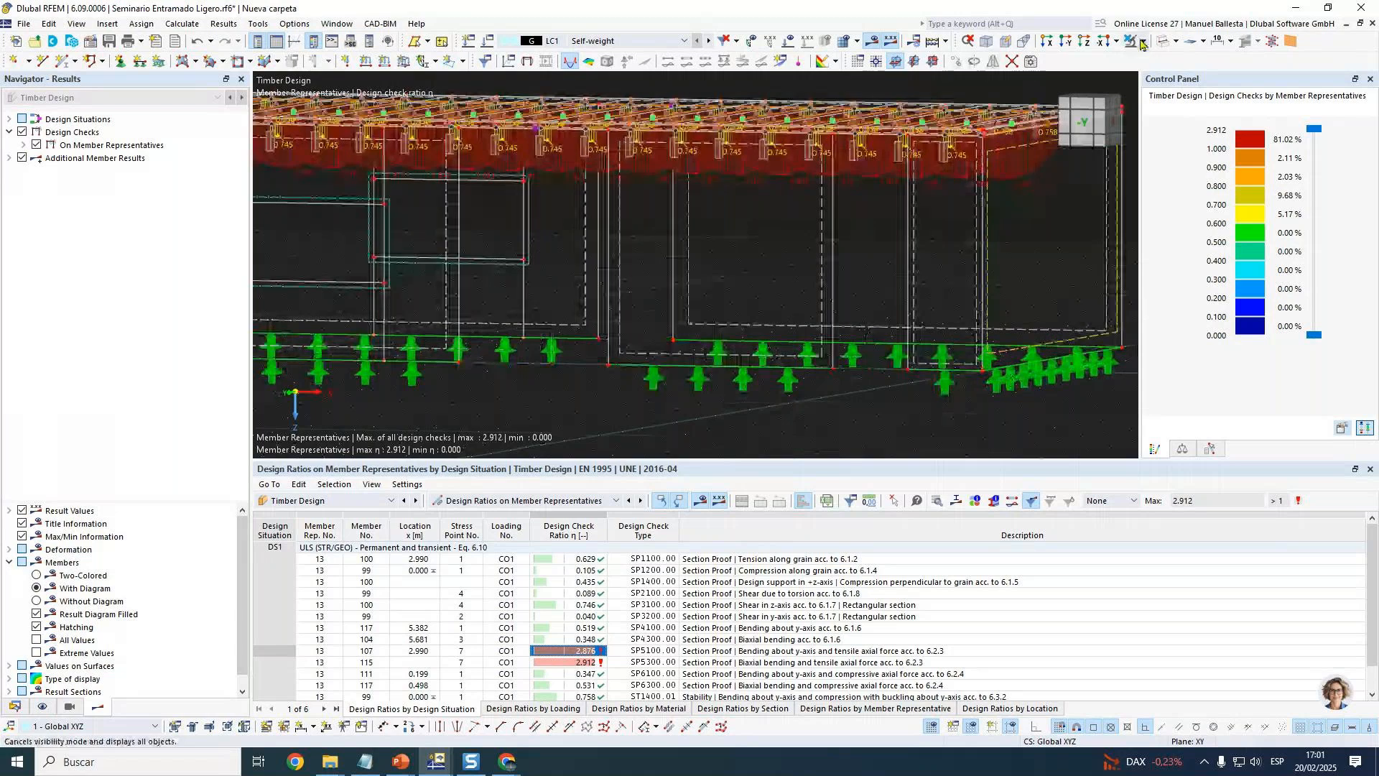
click(1143, 44)
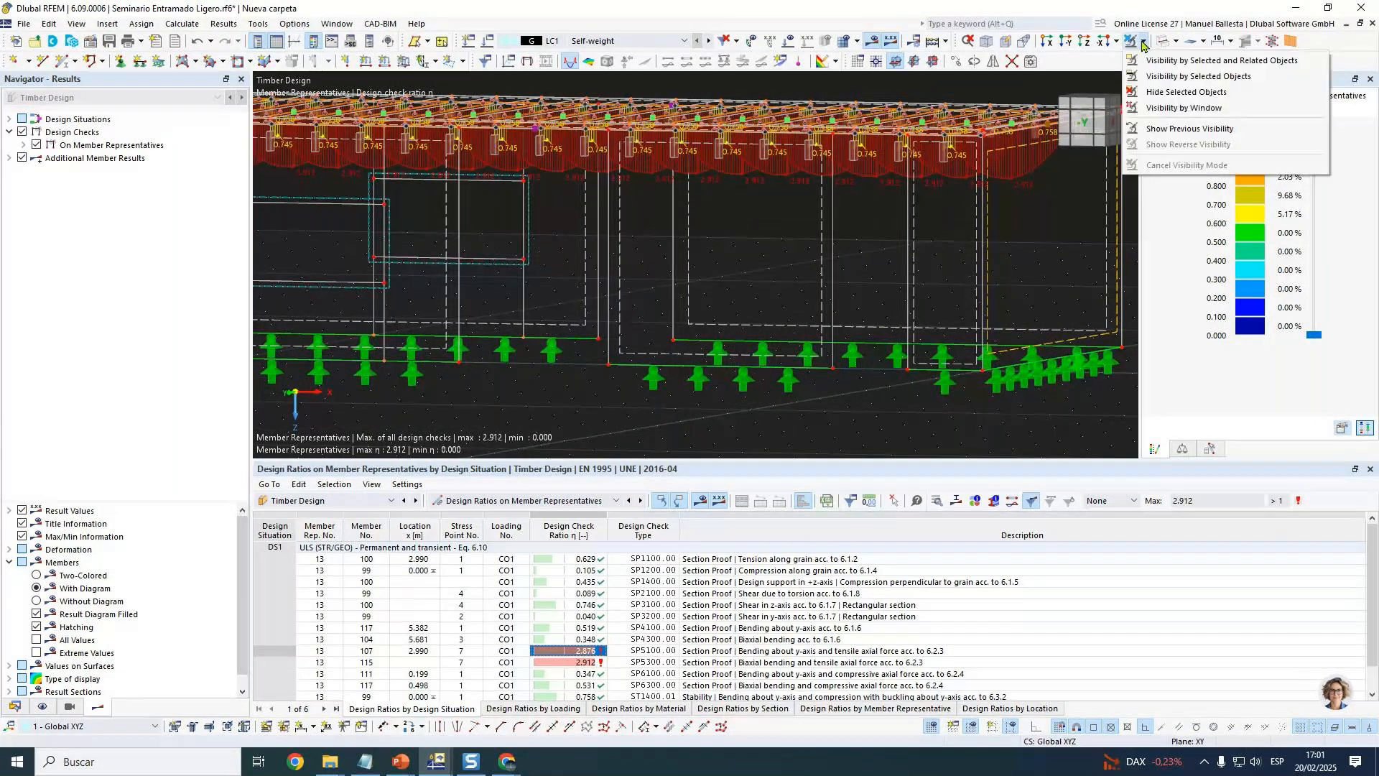
click(1192, 57)
click(1290, 42)
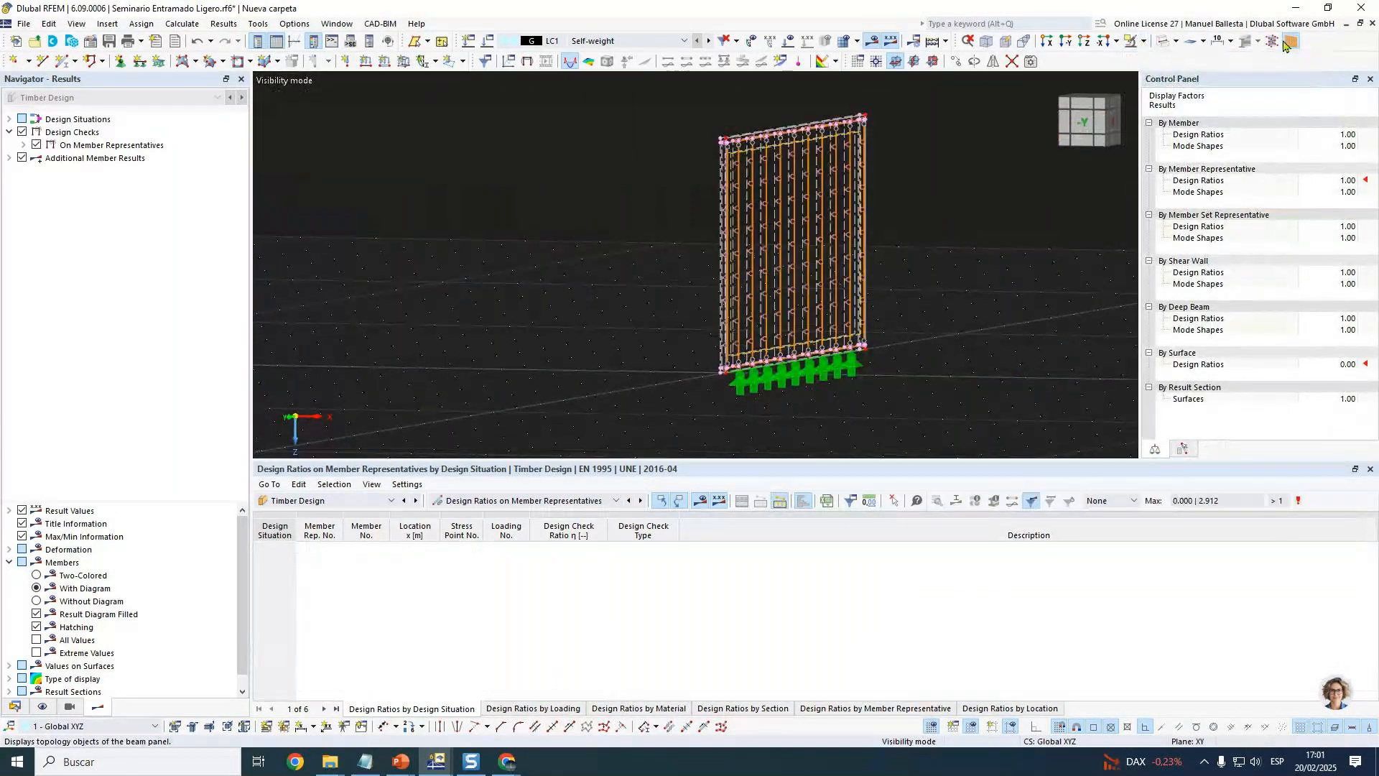
scroll(861, 174, up, 3)
ctrl+middle_drag(861, 174, 919, 143)
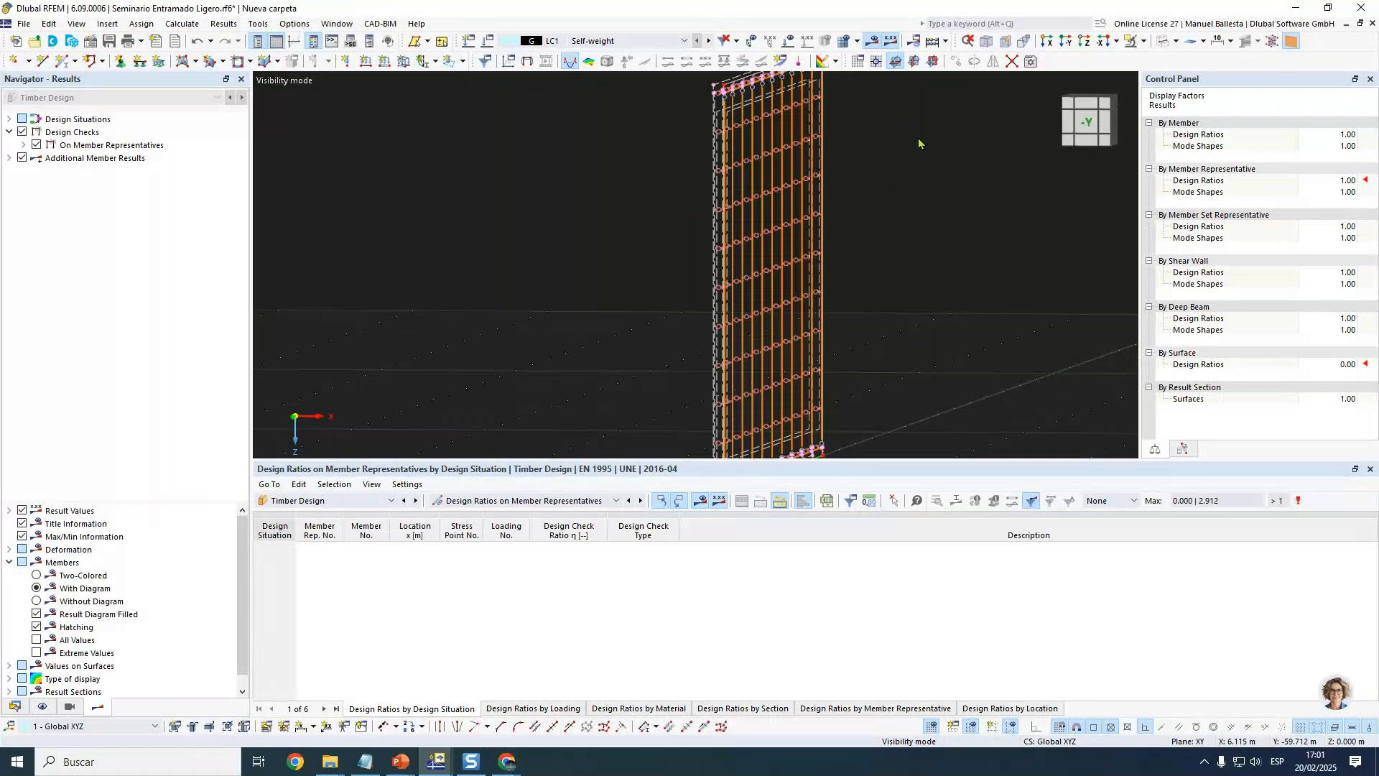
Create a load wizard for member loads from an area load in LC1, with direction global Y on true area and magnitude 2.00 kN/m².
click(16, 711)
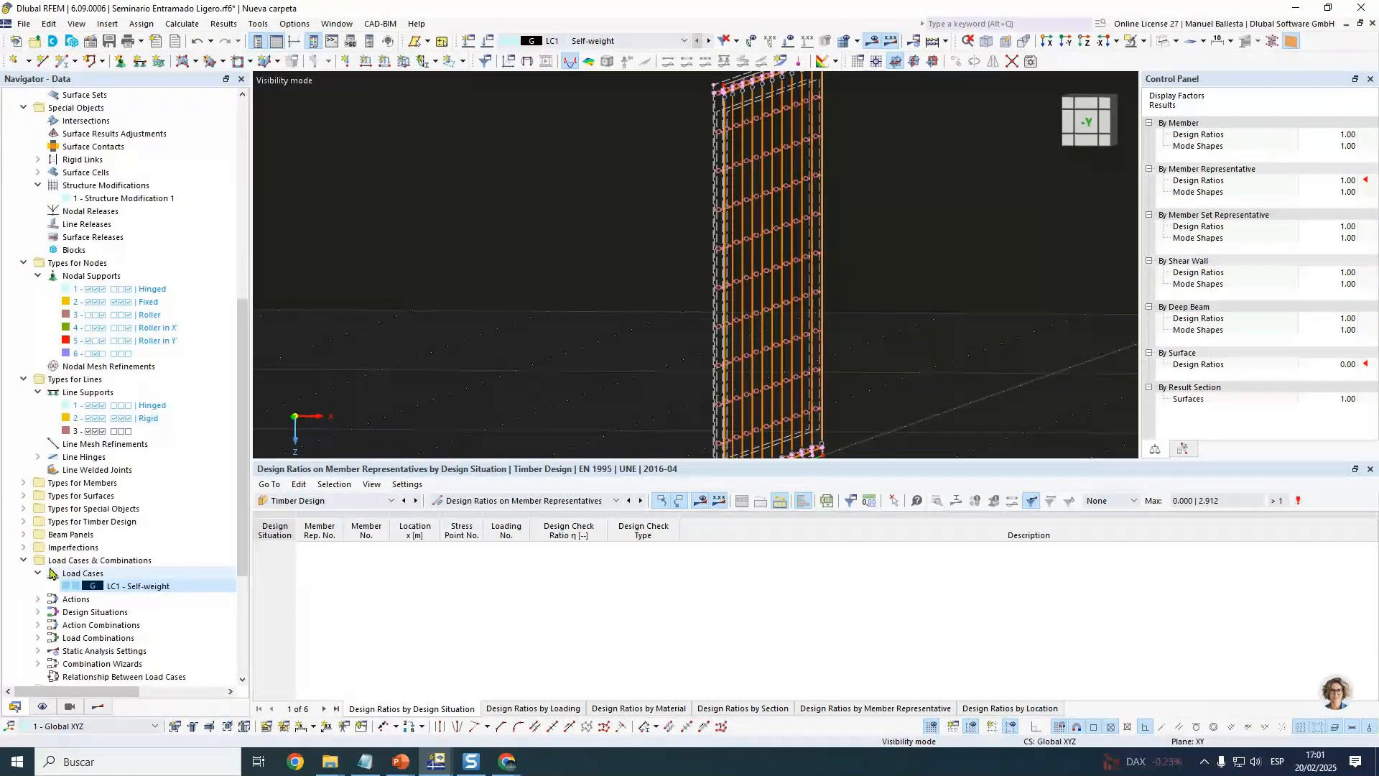
scroll(52, 573, down, 5)
click(74, 495)
right_click(74, 497)
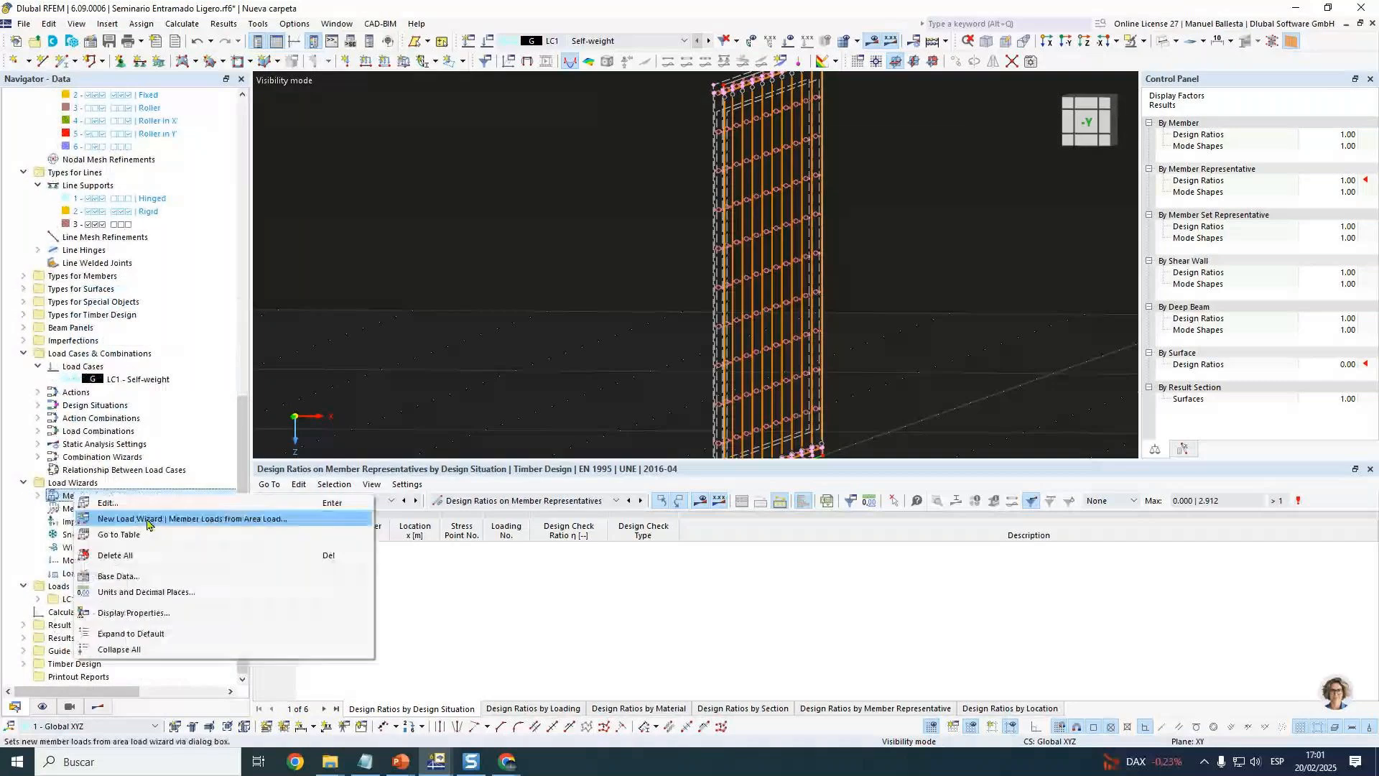
click(149, 519)
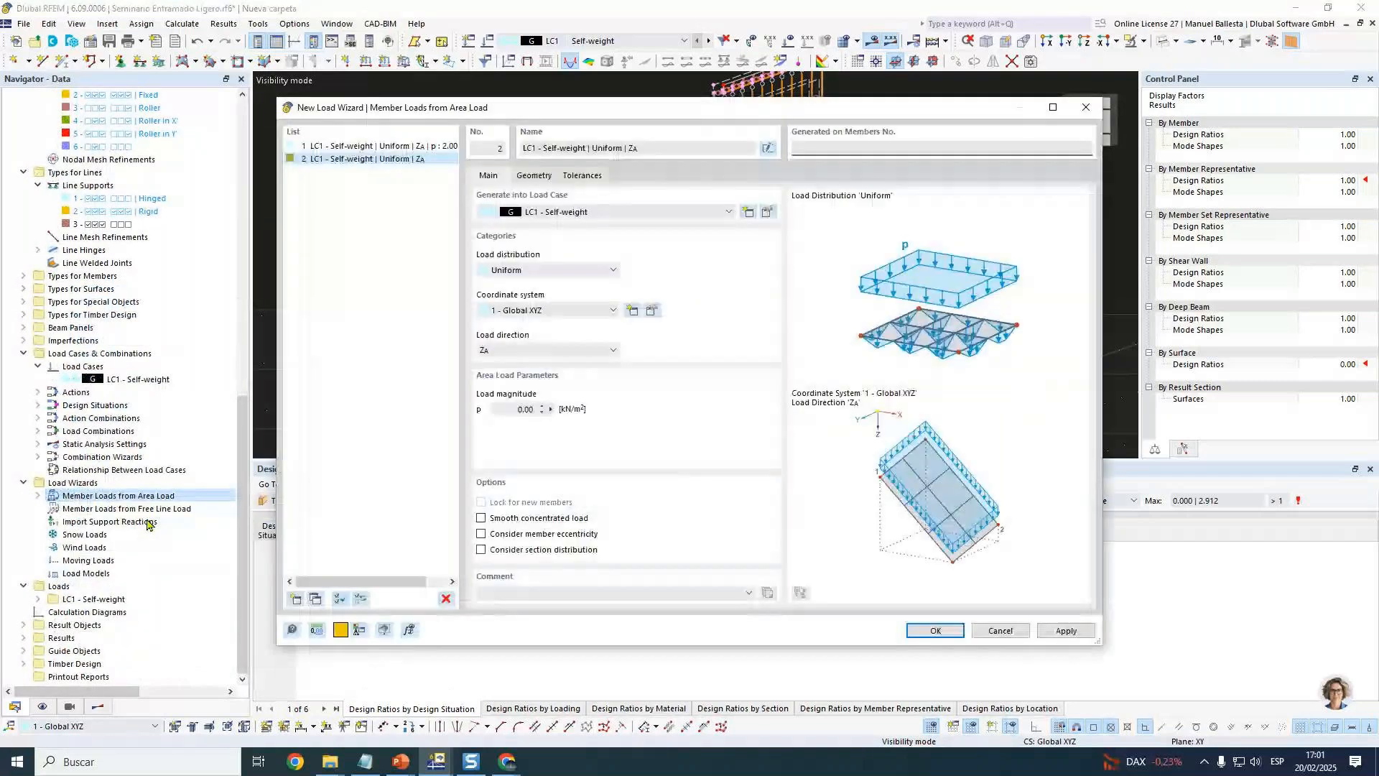
click(545, 349)
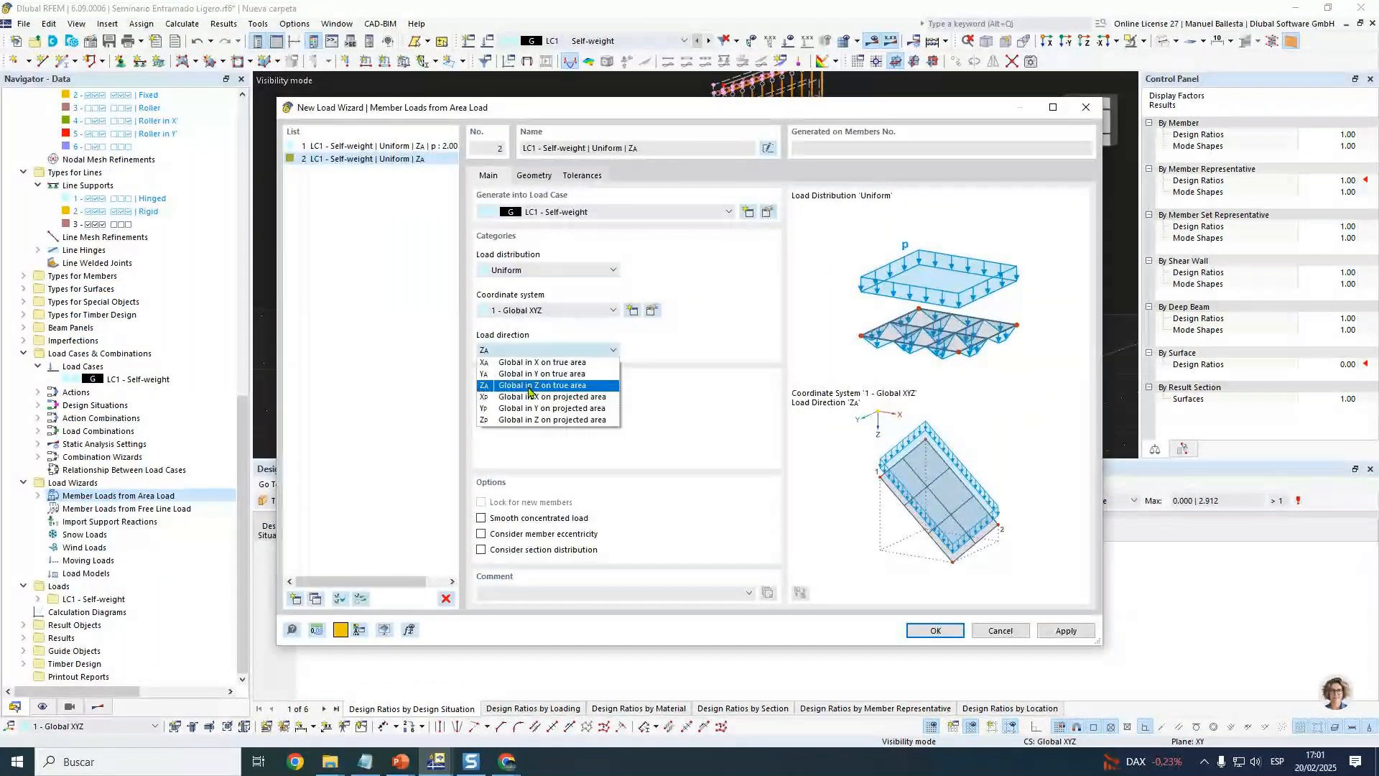
click(502, 377)
double_click(520, 410)
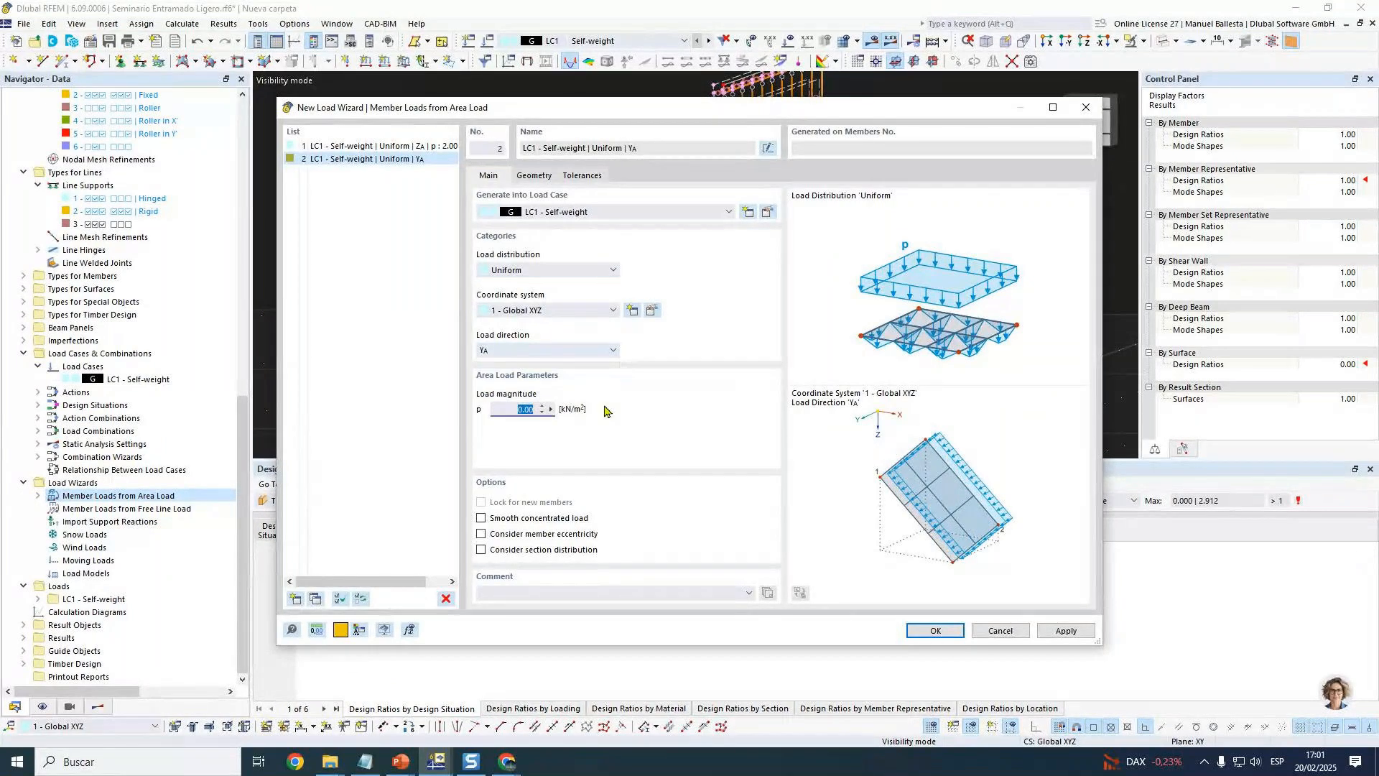
text(2)
Start the area load's boundary plane by picking the end wall's two upper corner nodes, 429 and 409.
click(534, 175)
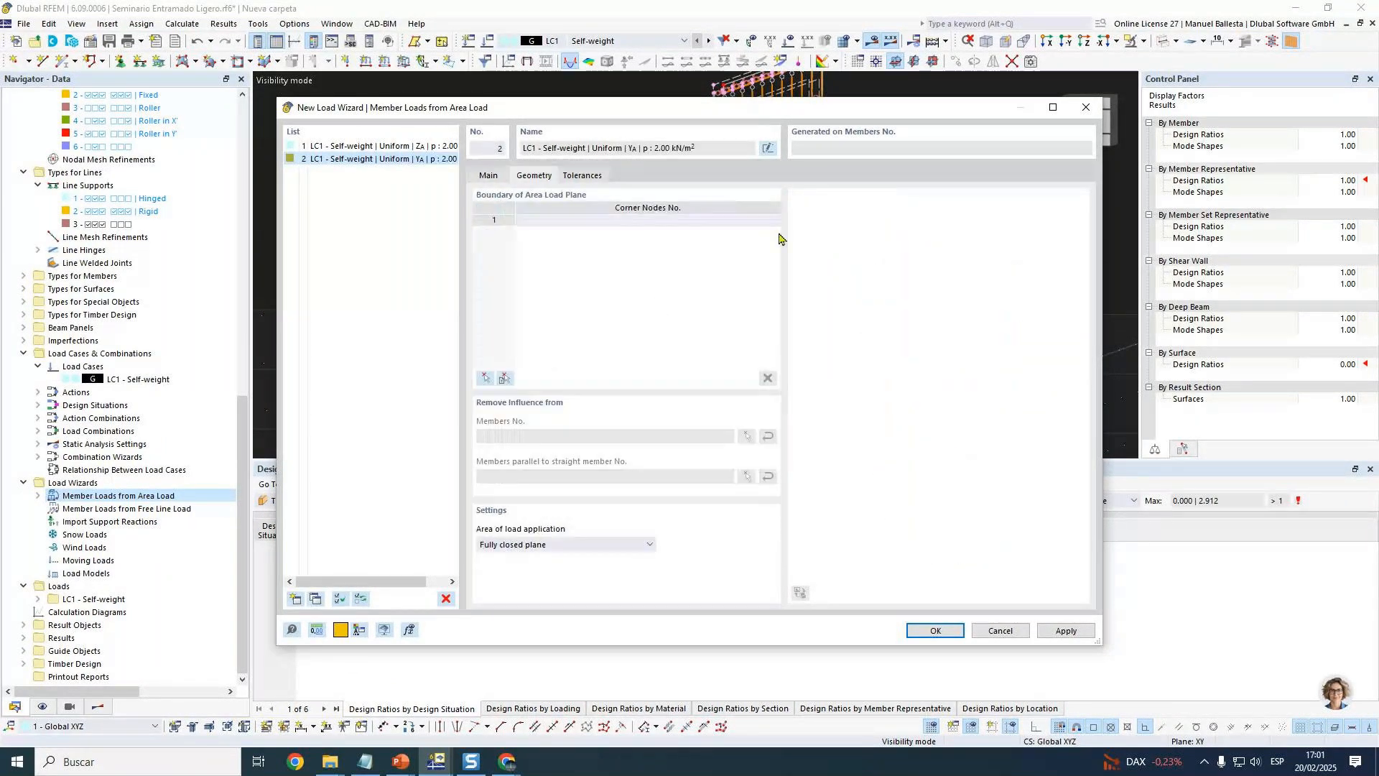
click(486, 377)
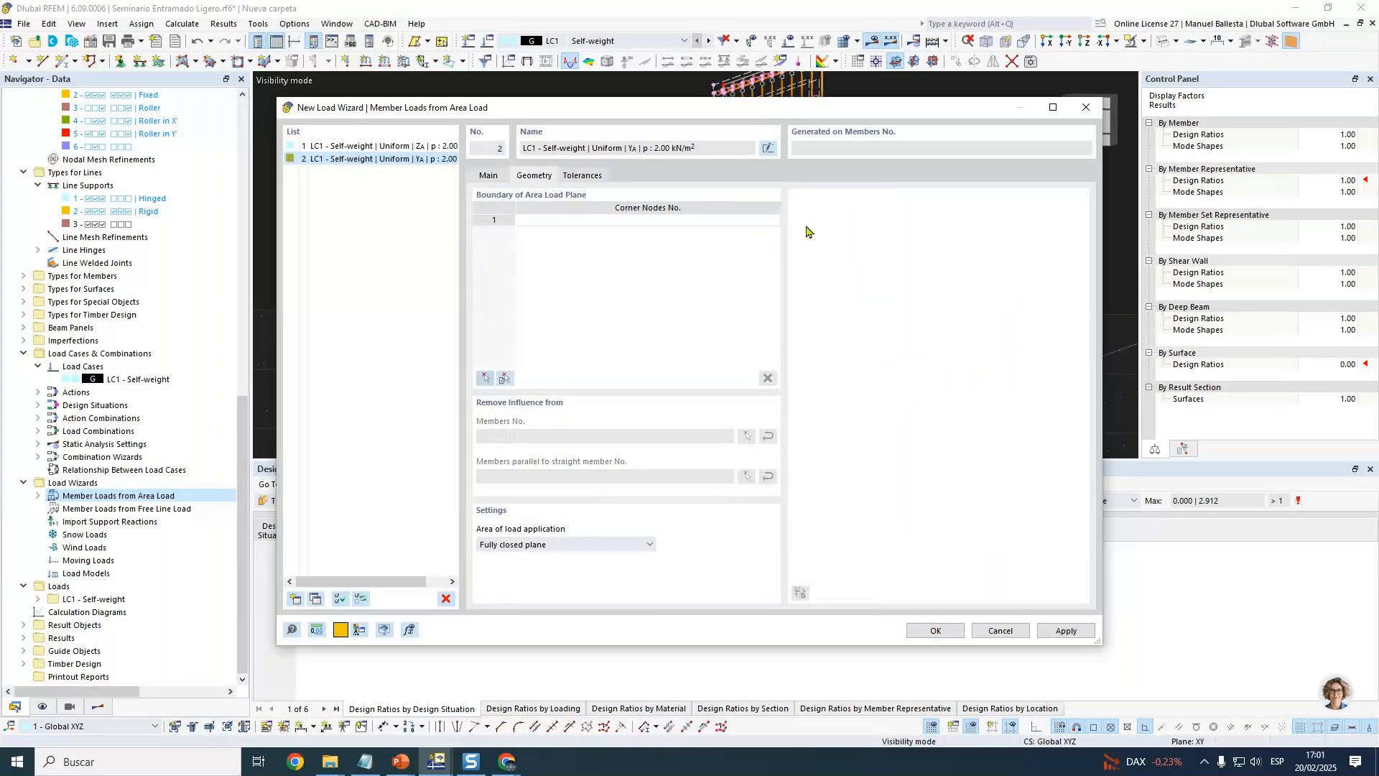
scroll(561, 209, up, 5)
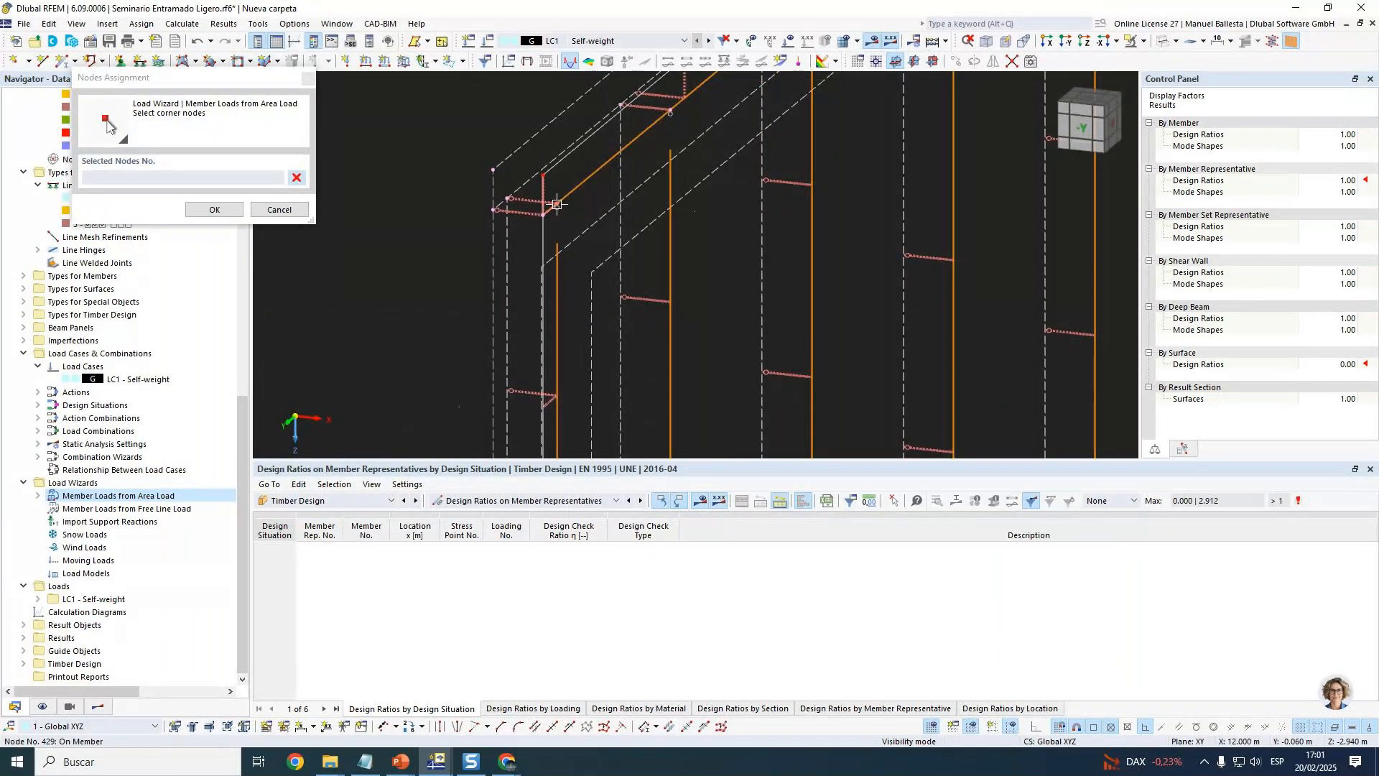
click(556, 204)
scroll(839, 229, down, 3)
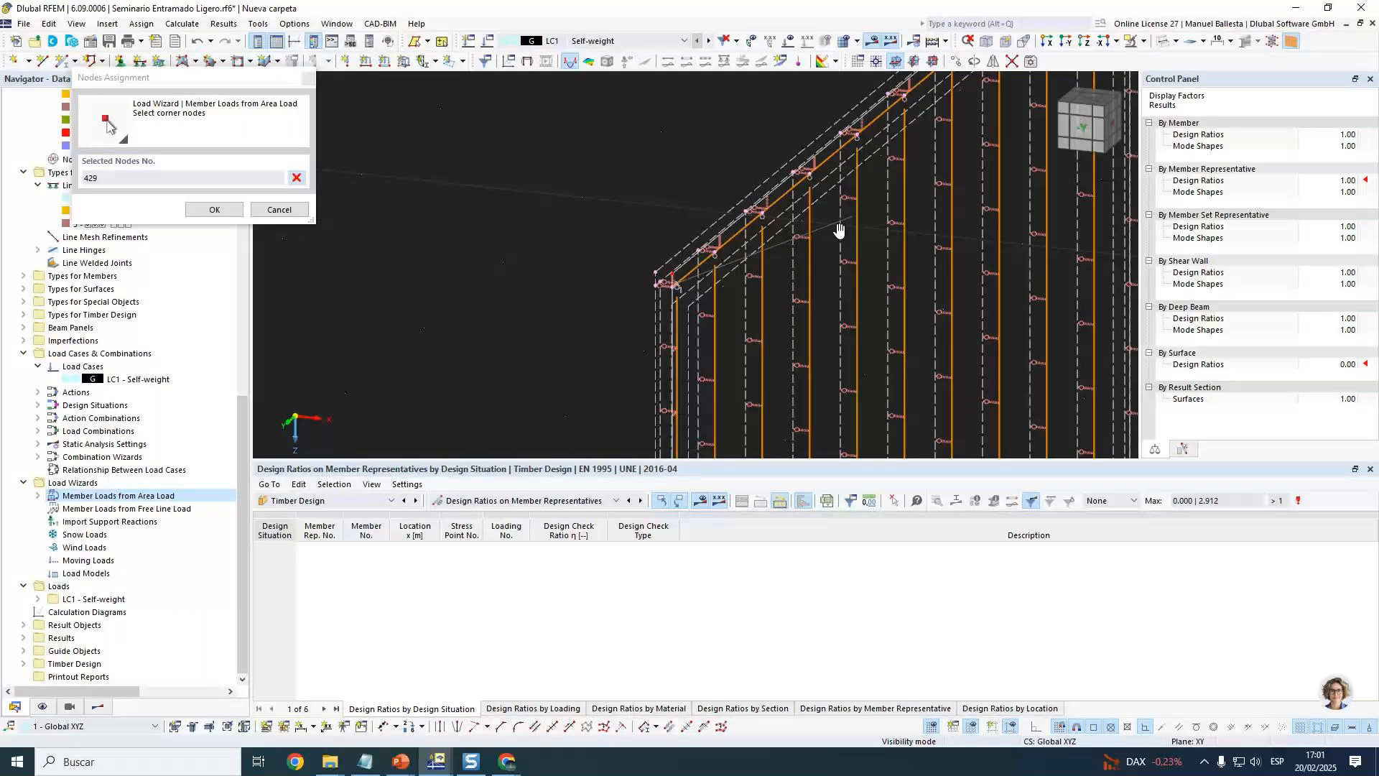
scroll(839, 230, up, 3)
click(895, 154)
scroll(898, 148, down, 3)
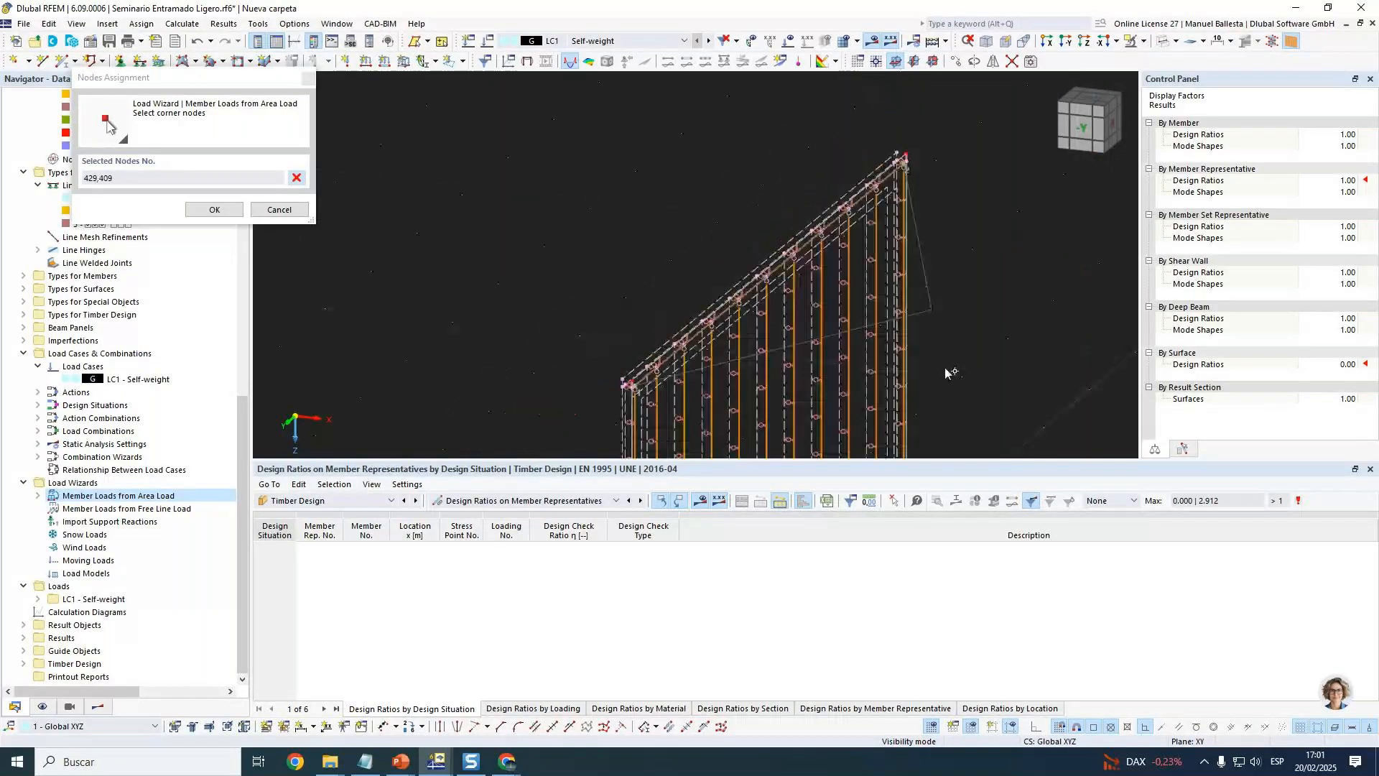
Complete the load boundary with the end wall's two lower corner nodes, 410 and 430, and accept the node selection.
middle_drag(945, 368, 816, 4)
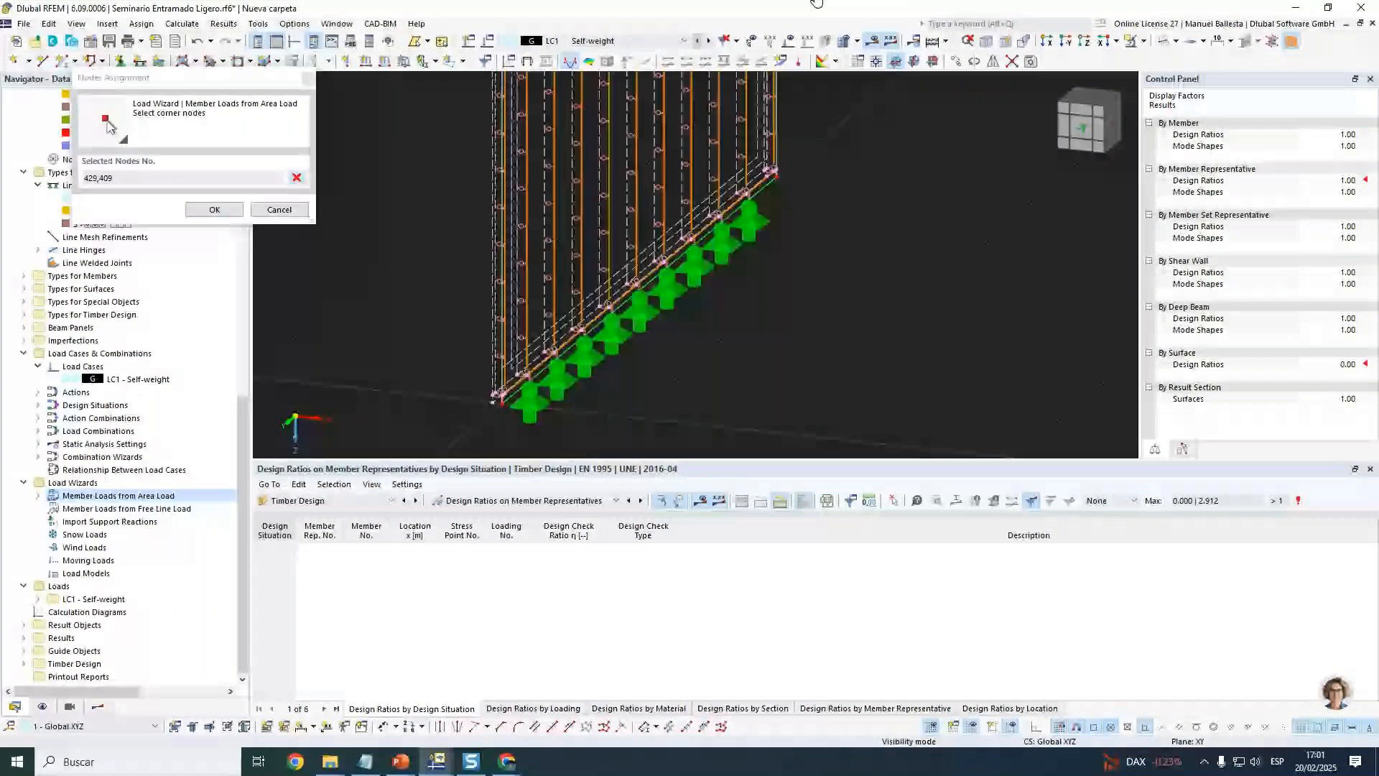
scroll(747, 216, up, 3)
click(762, 207)
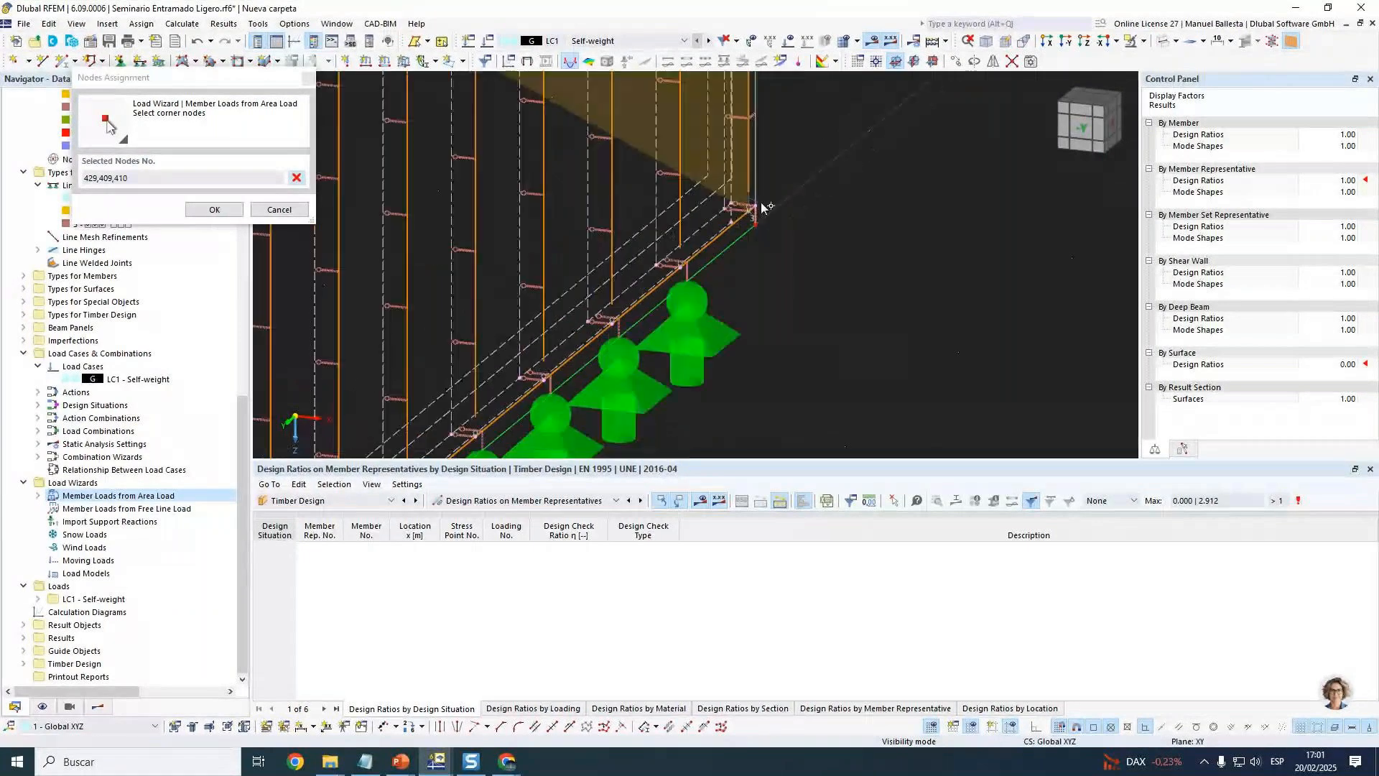
scroll(762, 208, down, 3)
scroll(596, 341, up, 3)
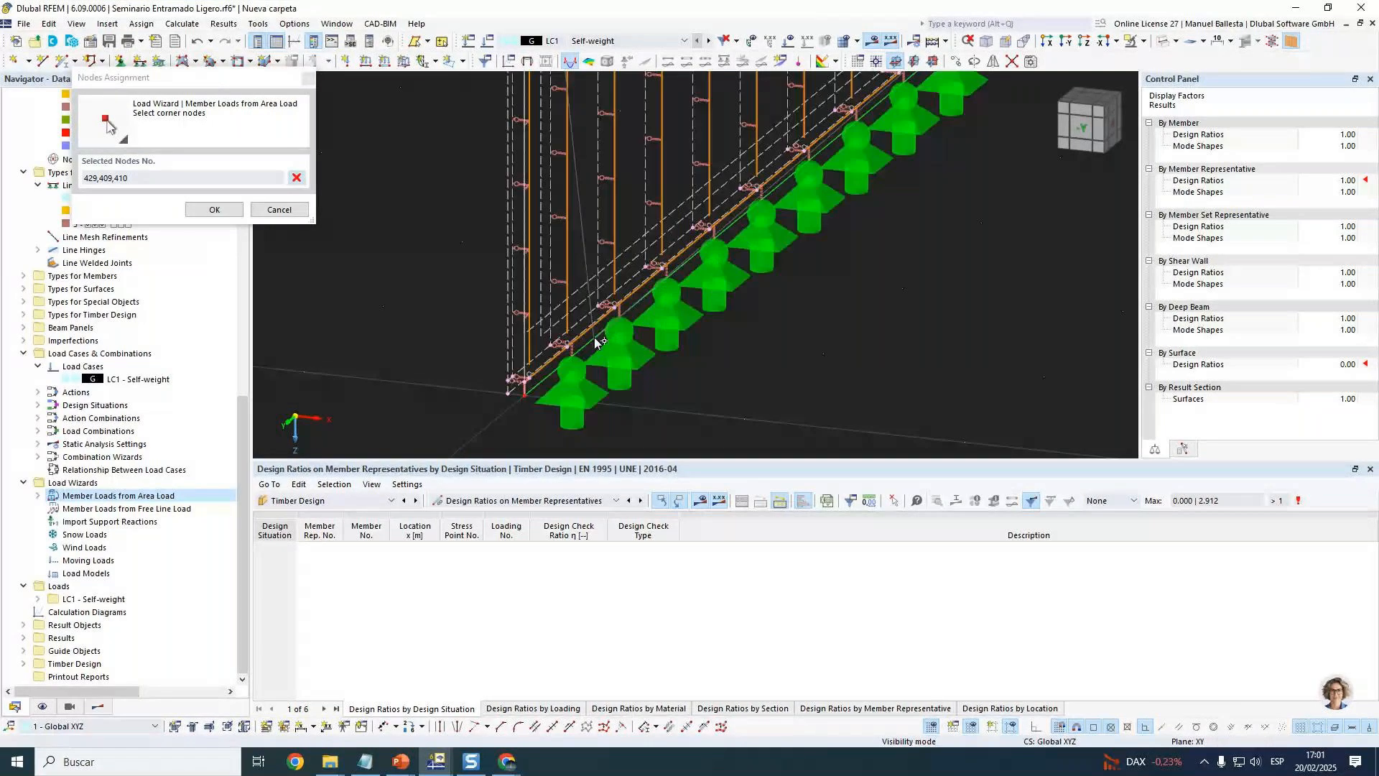
scroll(596, 341, up, 3)
click(515, 331)
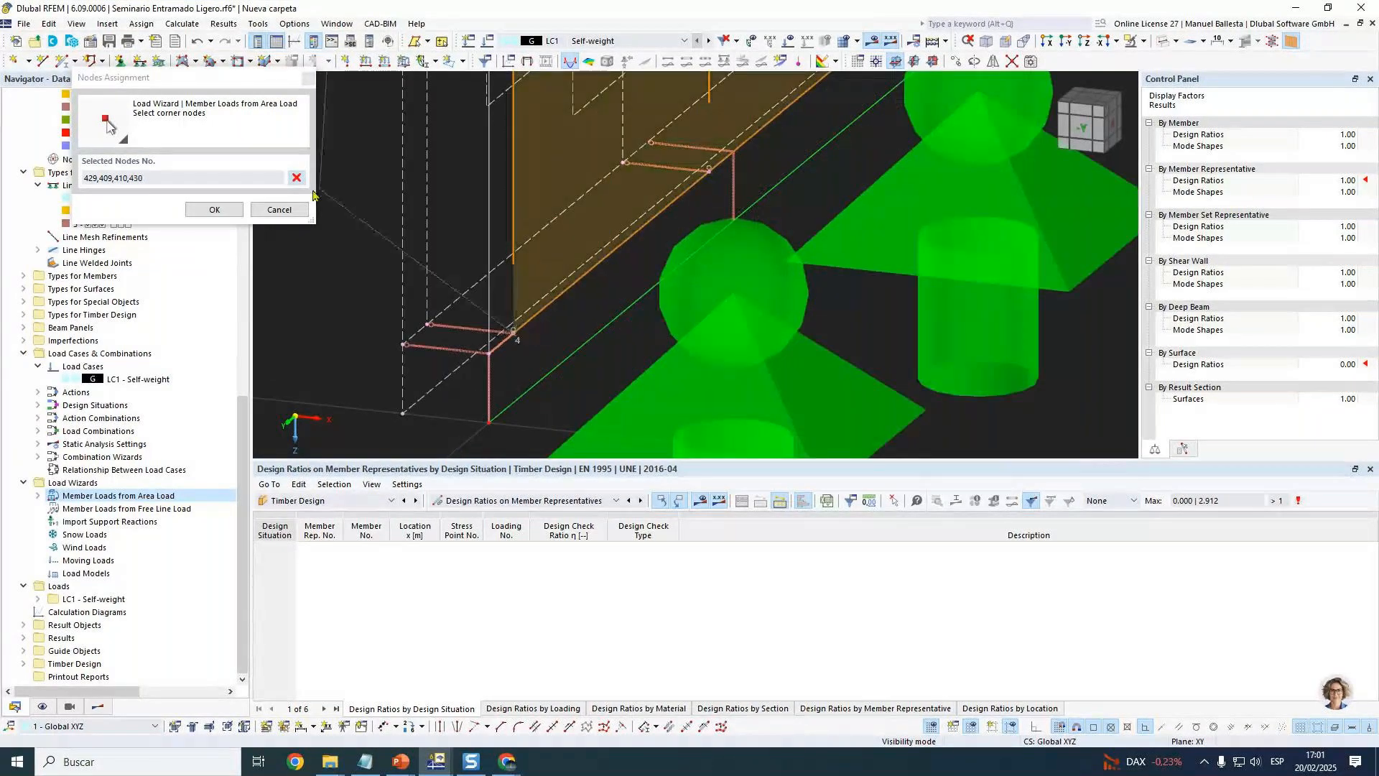
click(216, 209)
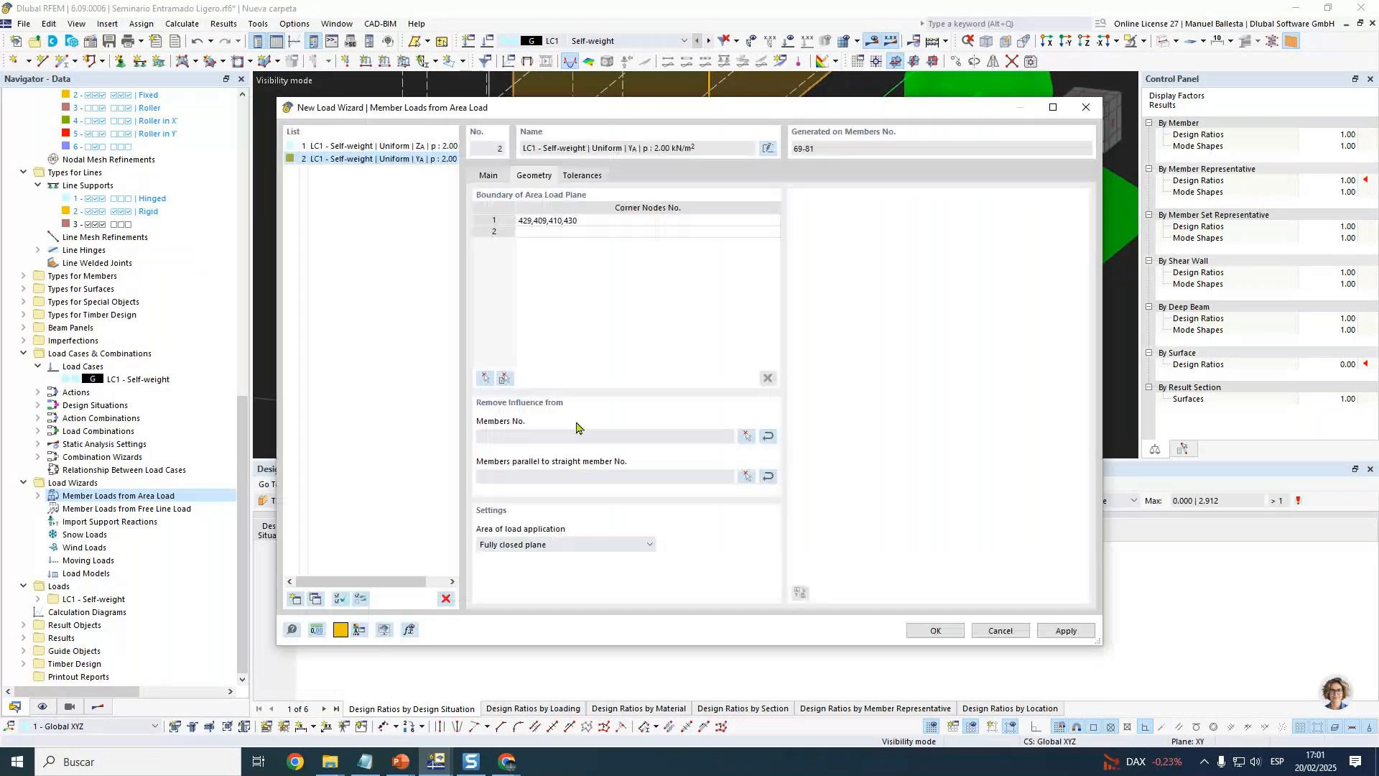
Remove the load influence from members parallel to the bottom rail, member 70, and create the wall load.
click(746, 436)
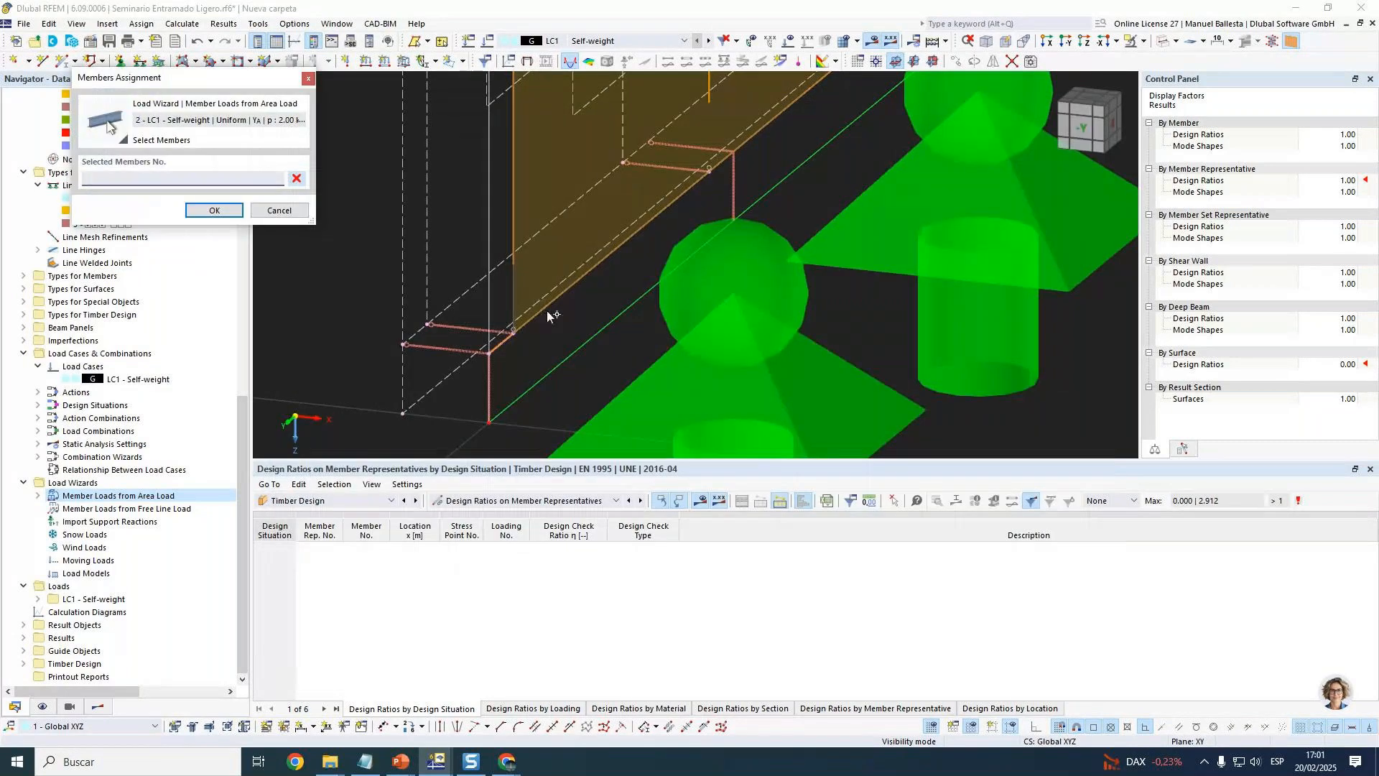
click(380, 435)
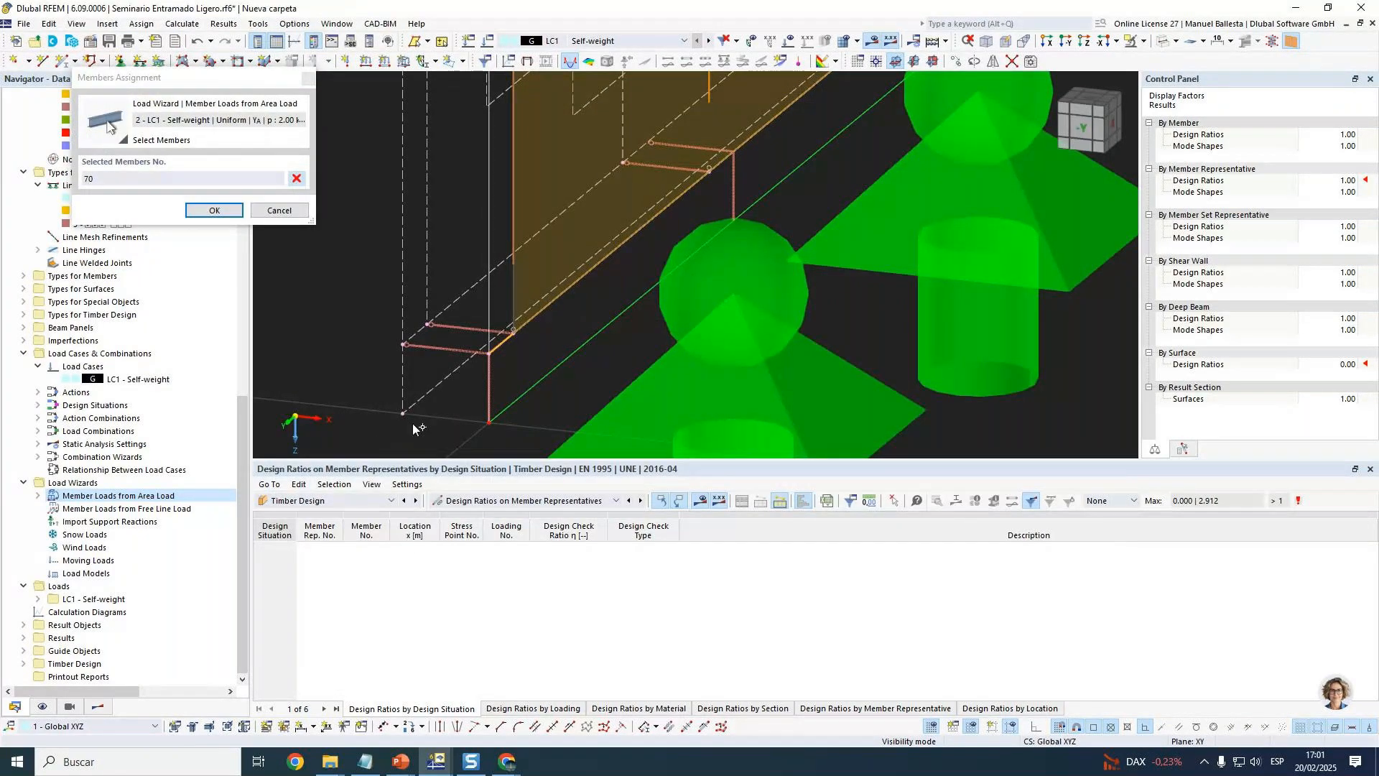
click(224, 210)
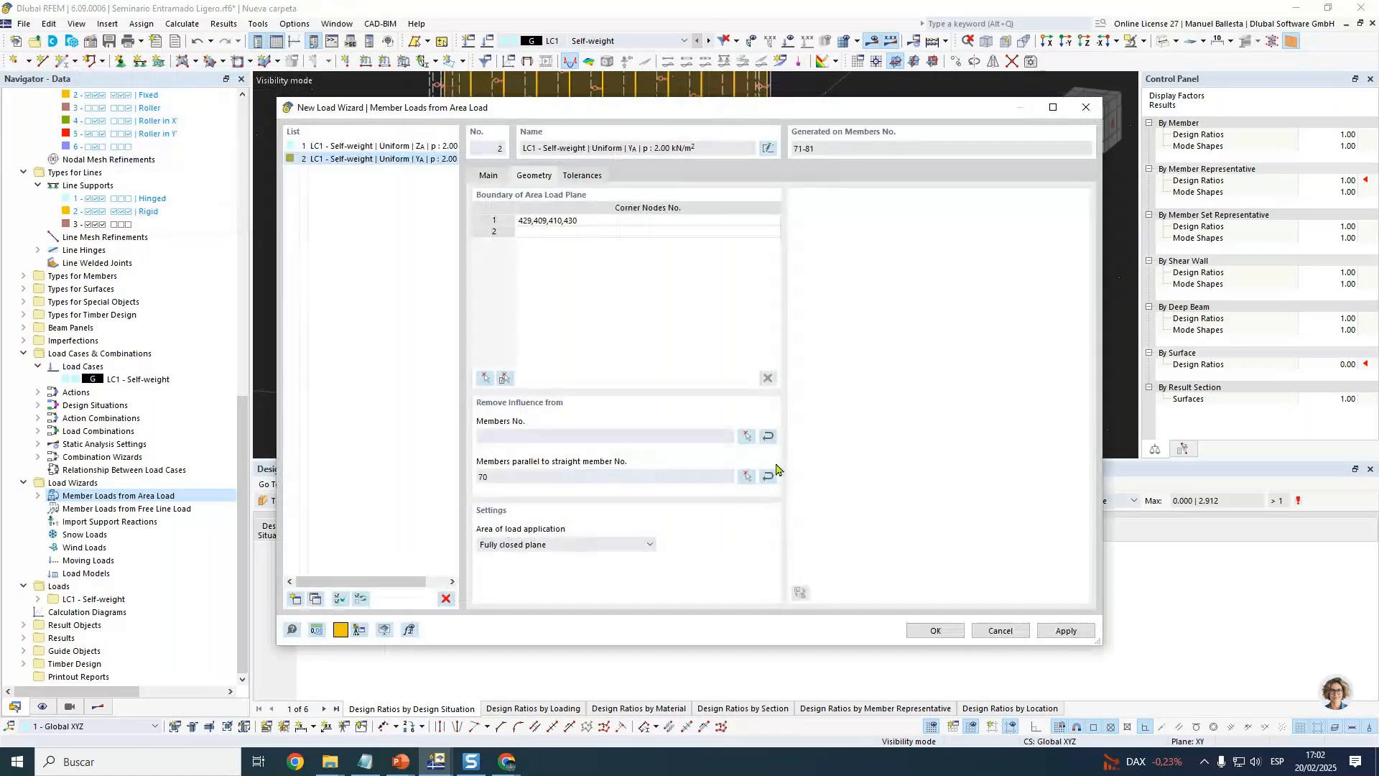
click(936, 631)
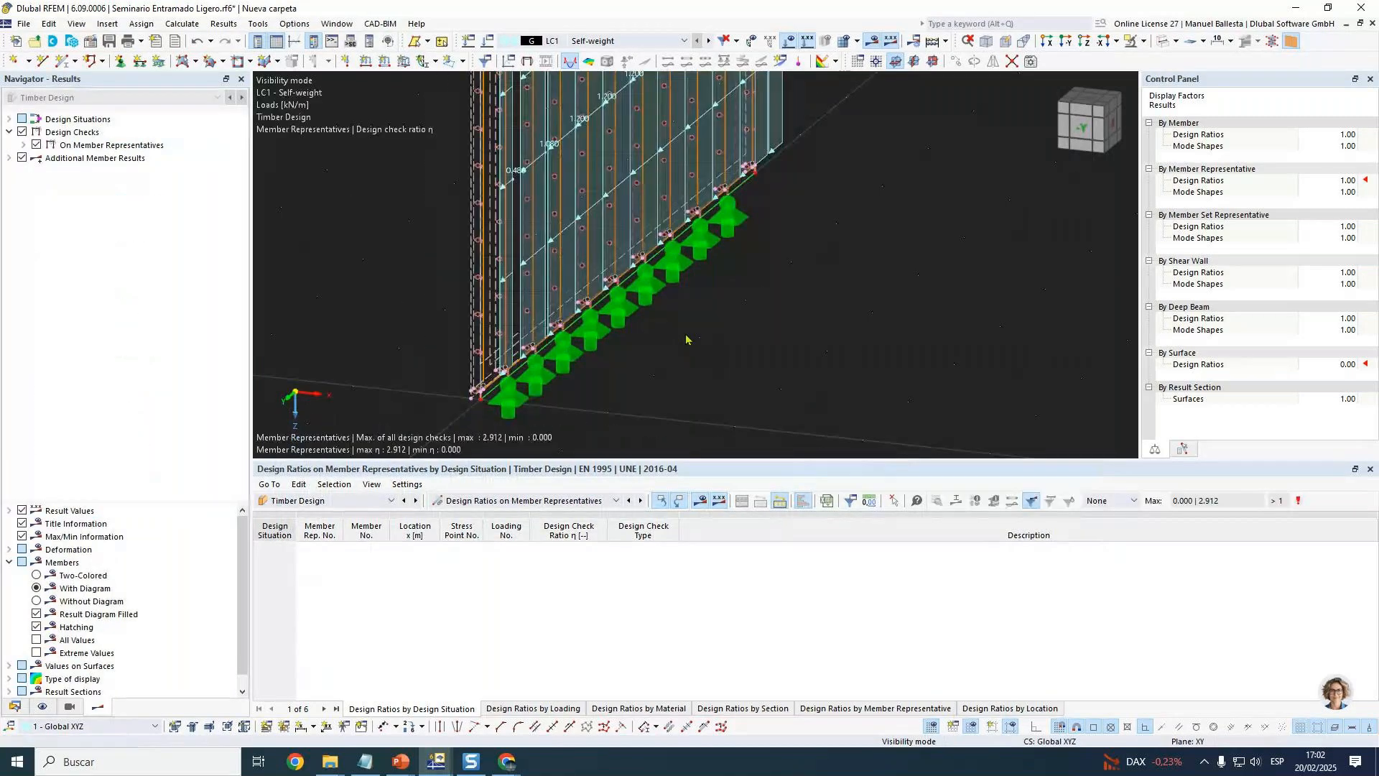
Change the end wall's area load direction to global X on true area and apply the edit.
scroll(725, 302, down, 3)
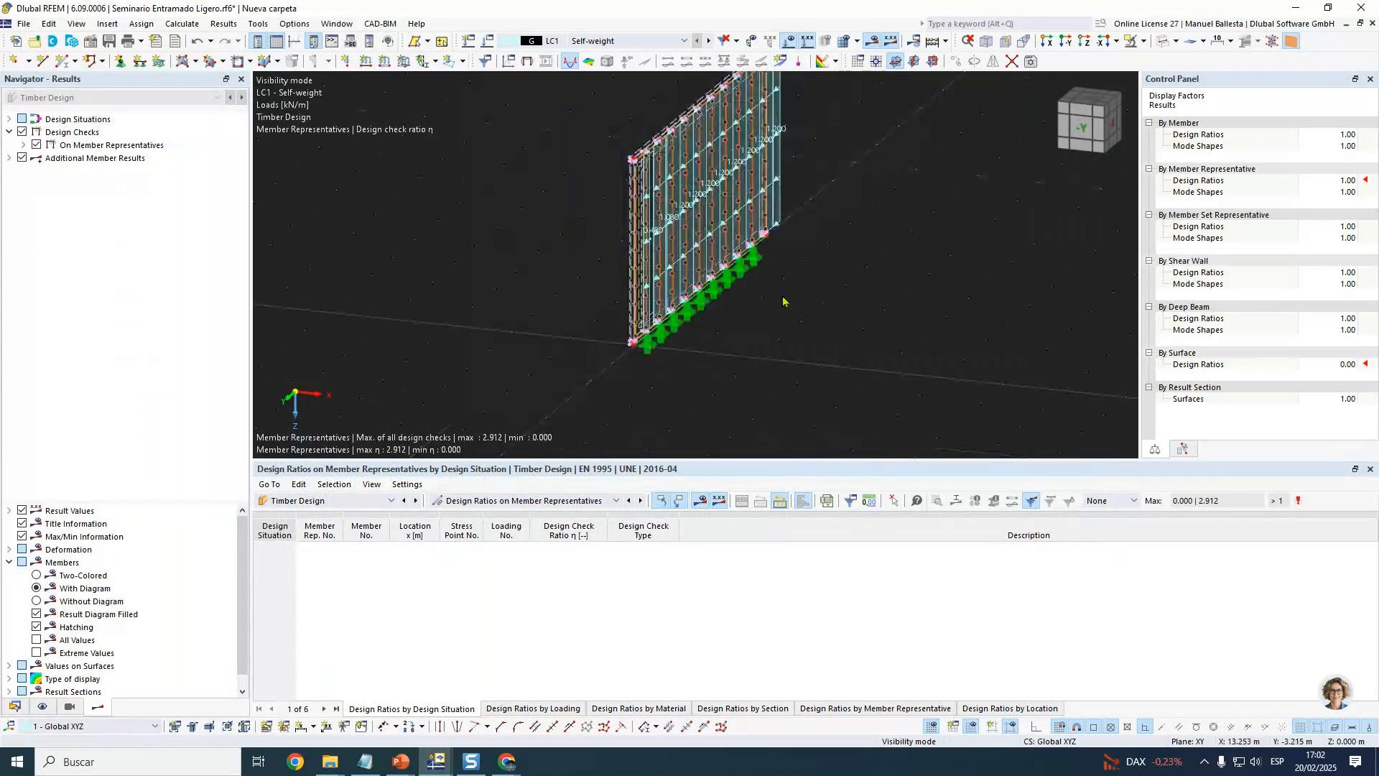
double_click(772, 192)
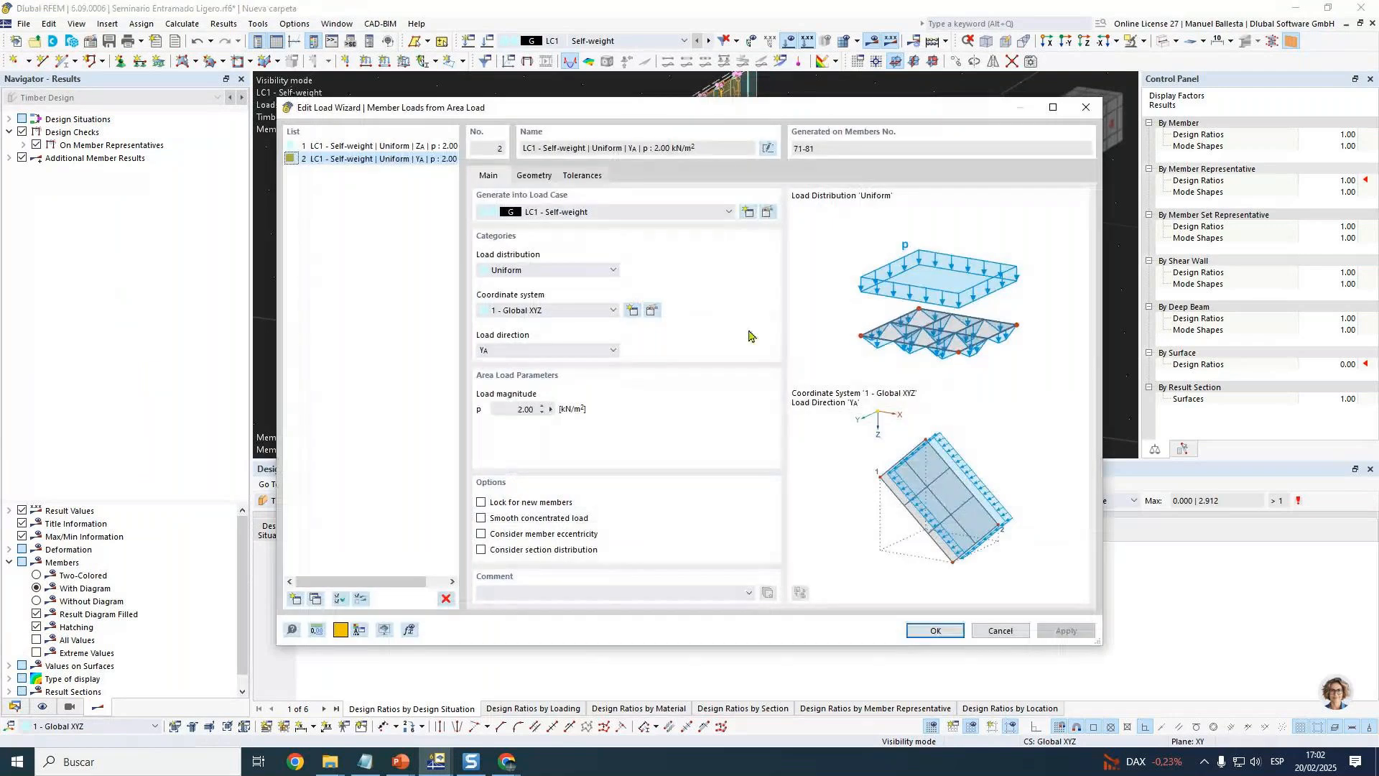
click(553, 351)
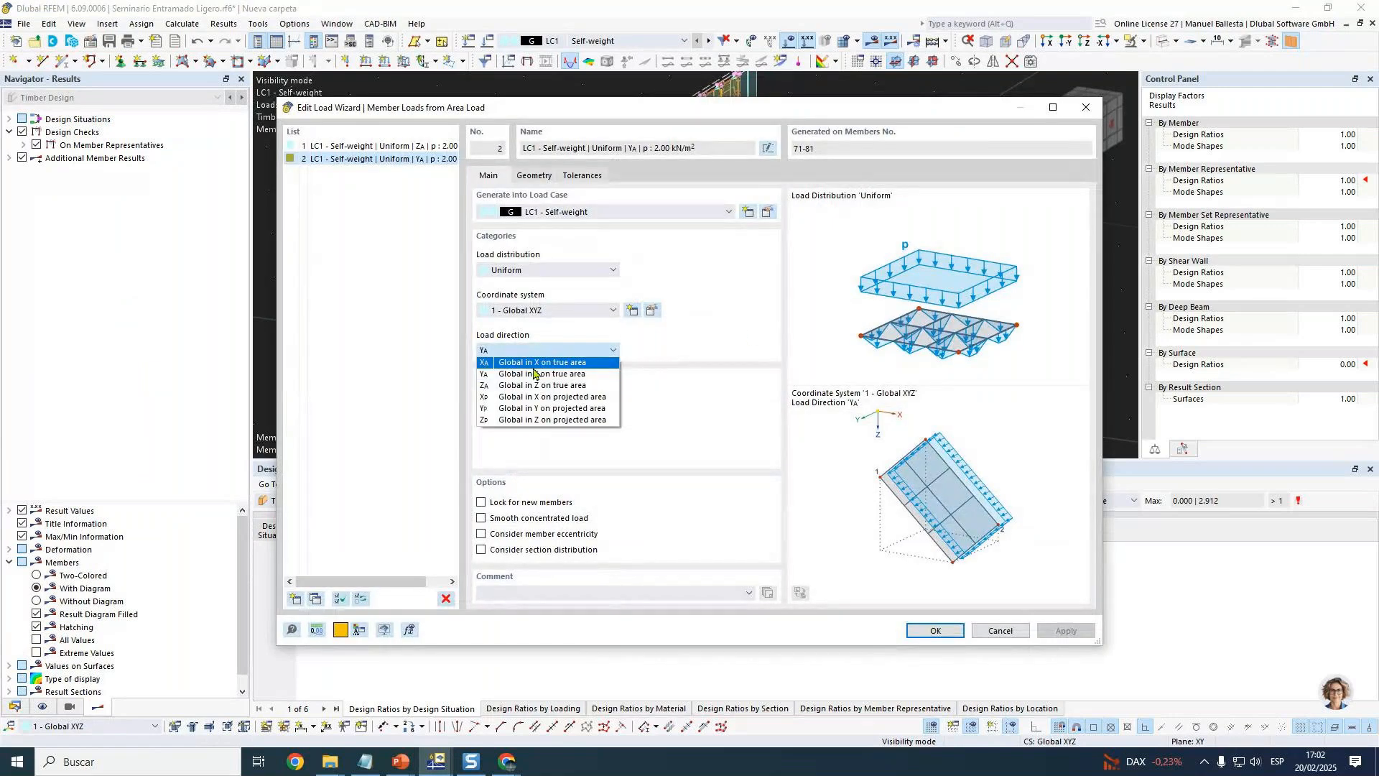
click(534, 367)
click(749, 471)
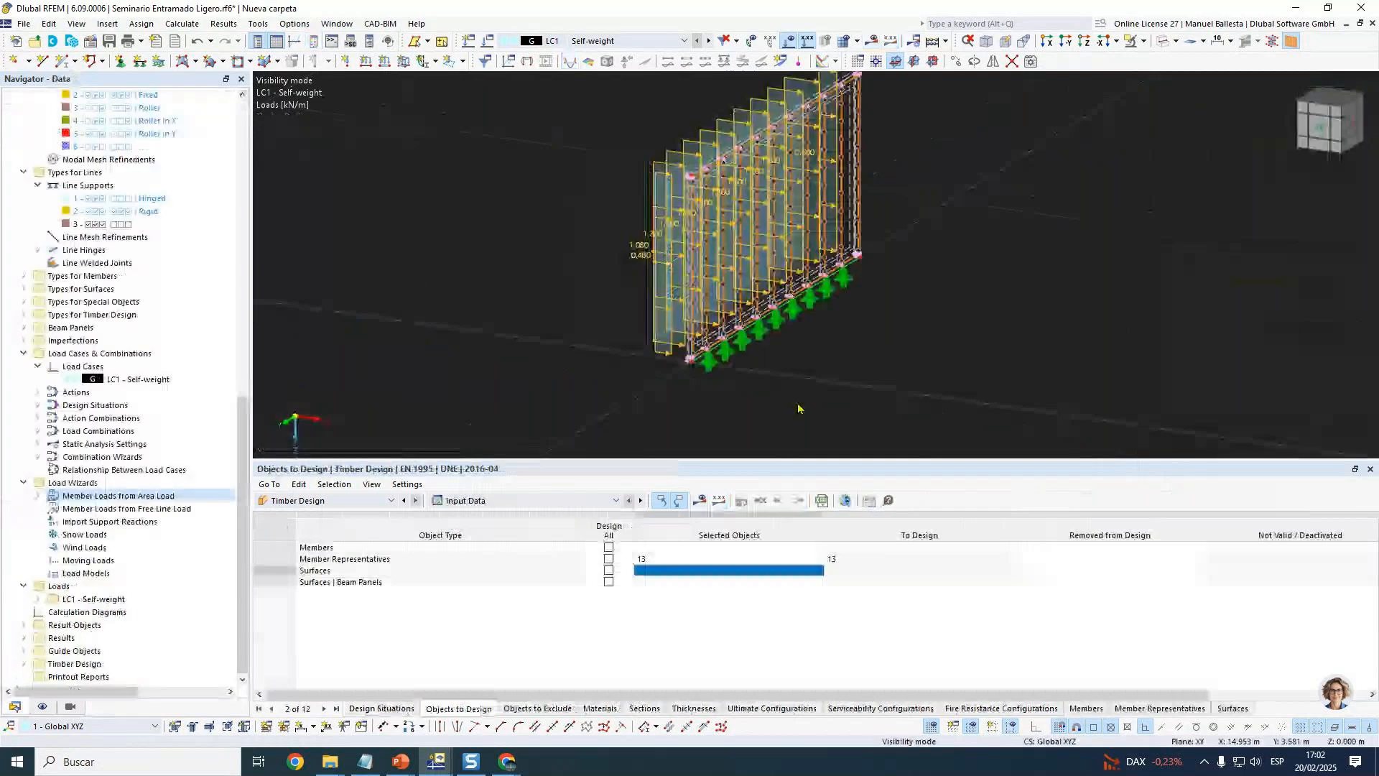
Examine how the generated X-direction member loads are distributed over the end wall's studs.
middle_drag(810, 327, 740, 346)
scroll(642, 198, up, 3)
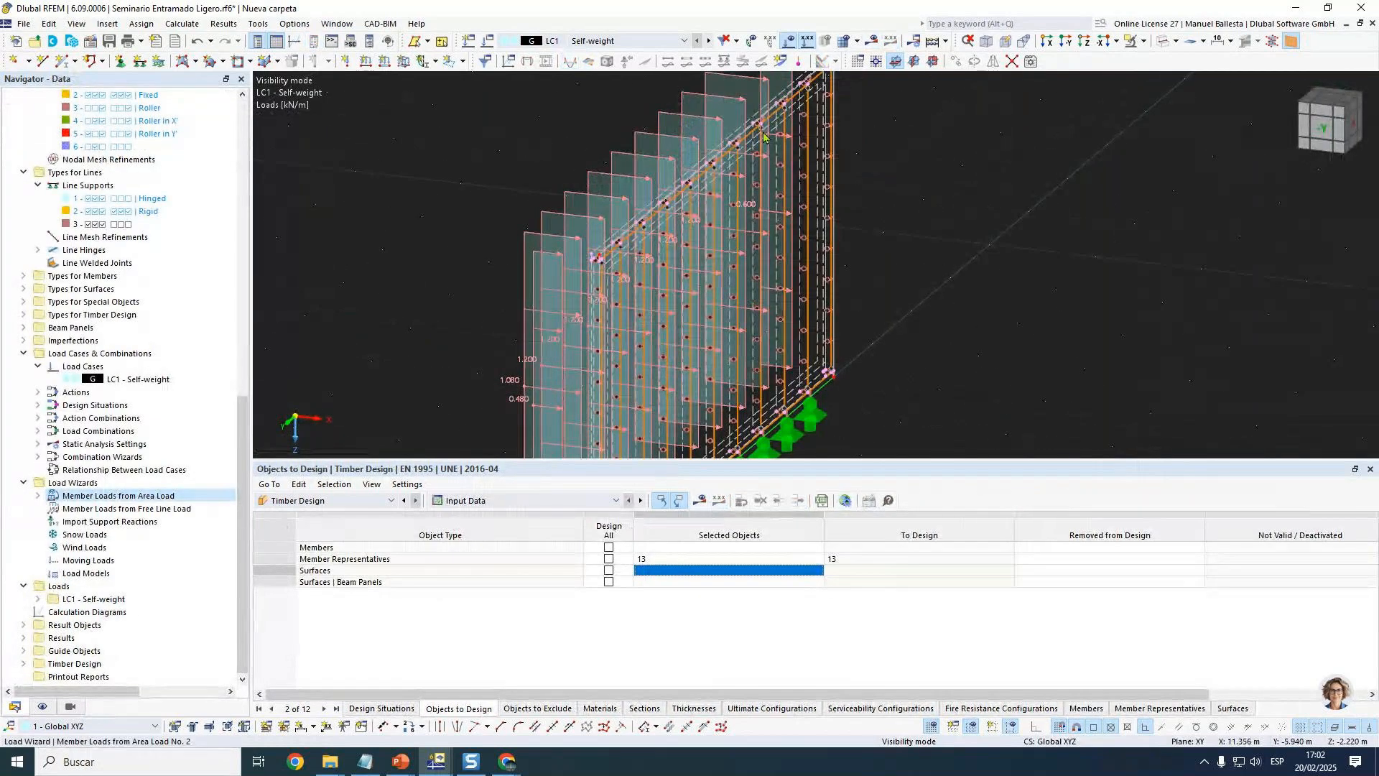
scroll(763, 137, down, 3)
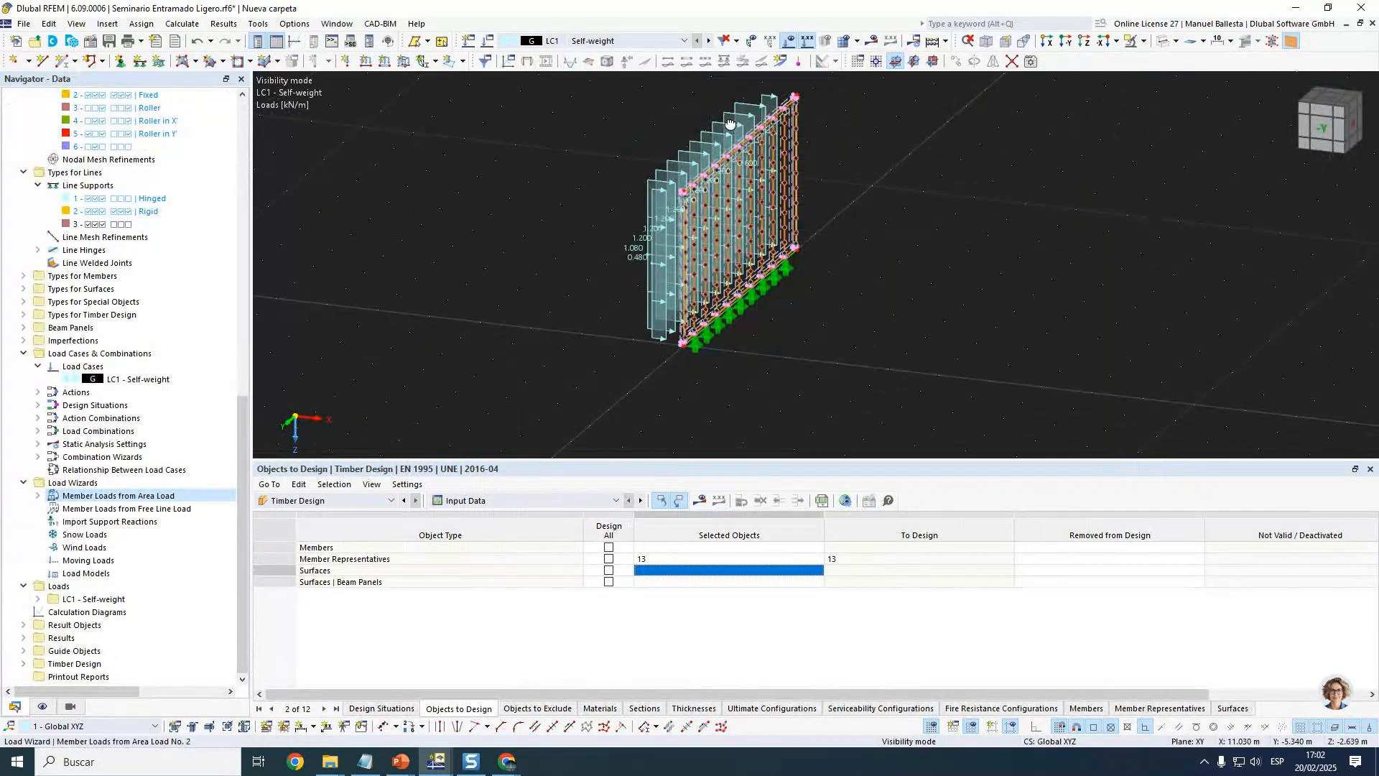
ctrl+middle_drag(730, 123, 669, 176)
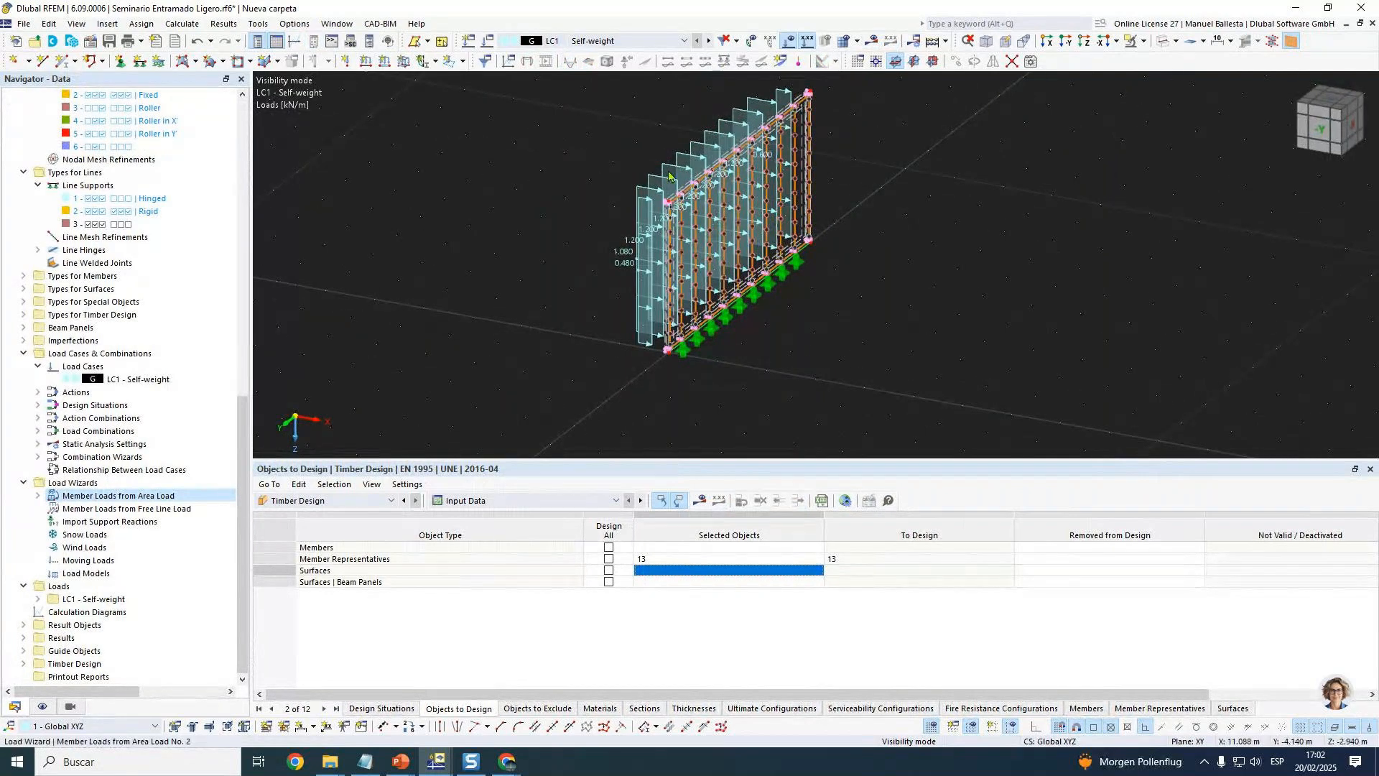
scroll(668, 176, up, 2)
scroll(648, 183, up, 2)
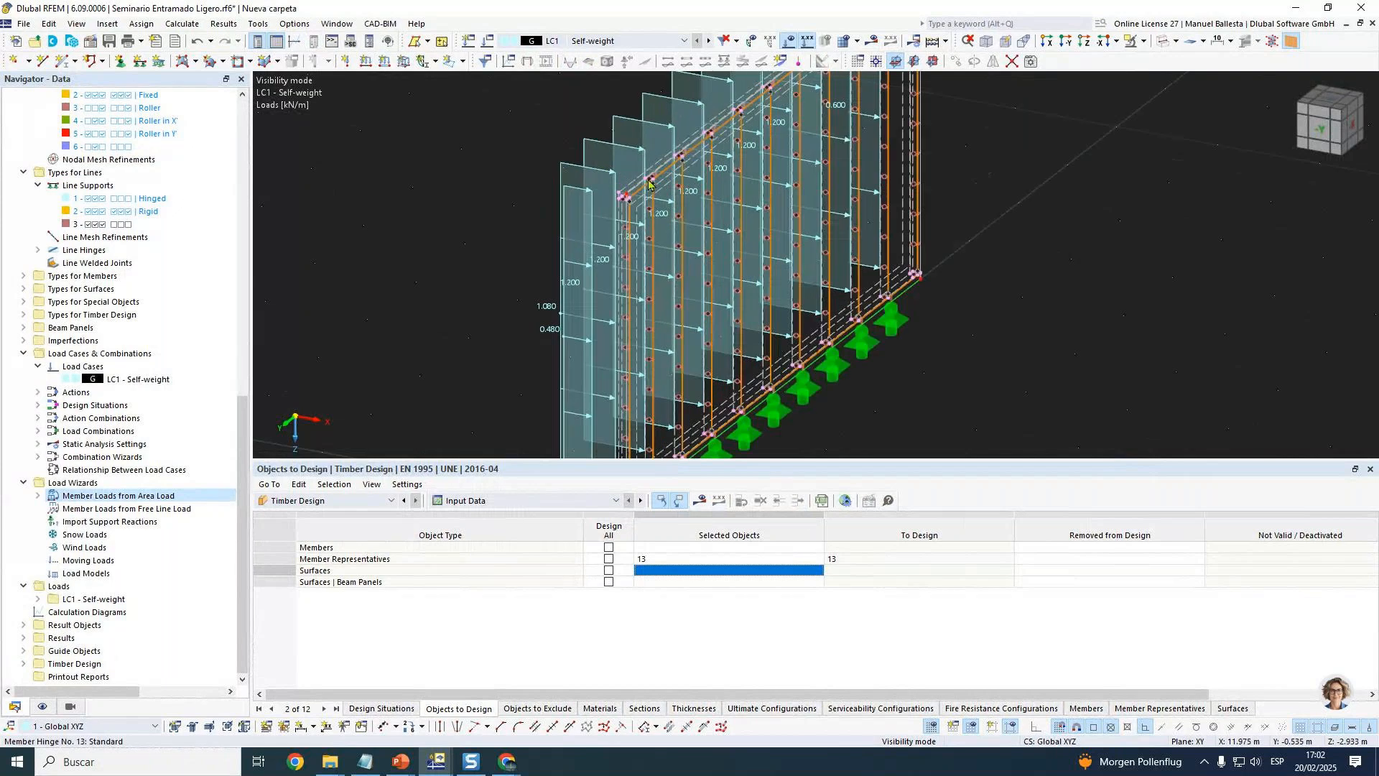
Examine the rigid links connecting the studs and sheathing along the end wall's top rail.
scroll(649, 183, up, 6)
scroll(700, 187, up, 2)
scroll(764, 207, down, 2)
middle_drag(730, 264, 723, 273)
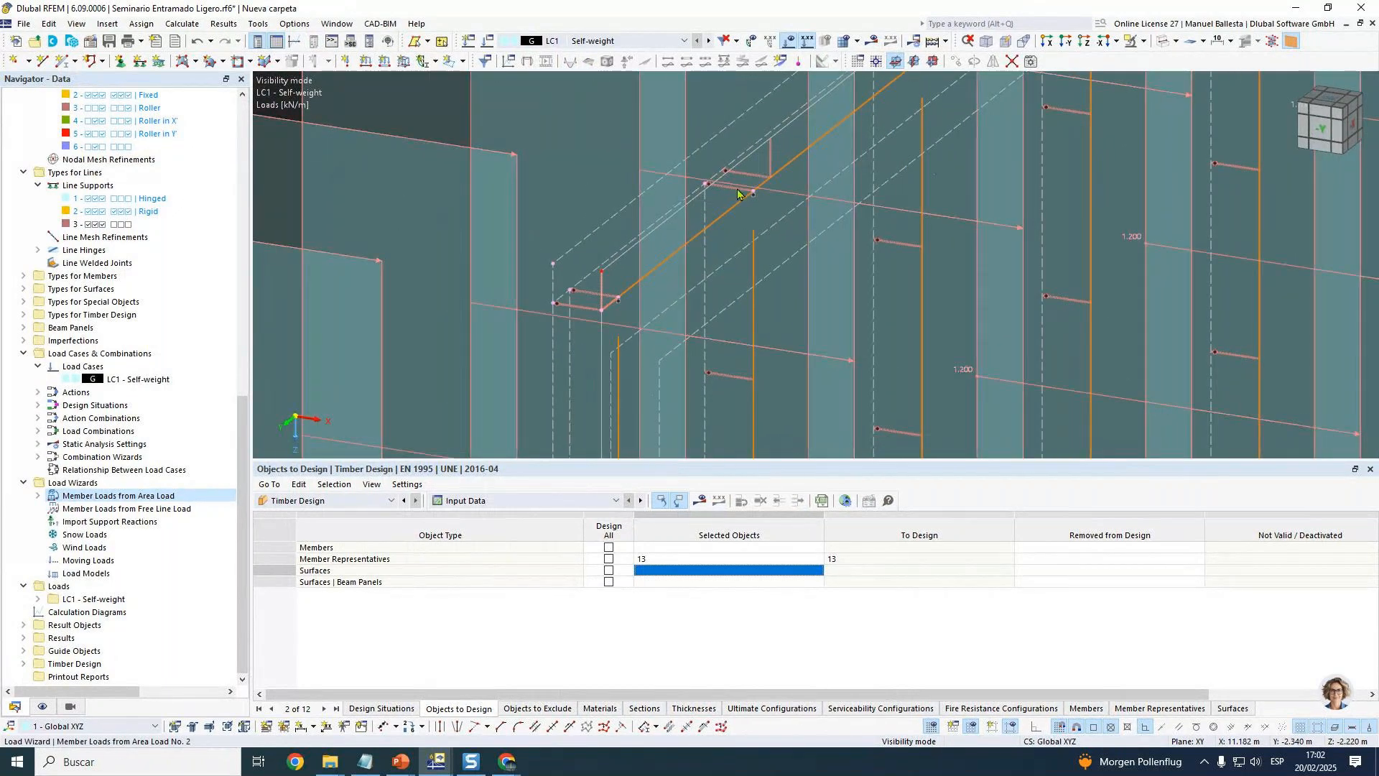
scroll(739, 190, up, 2)
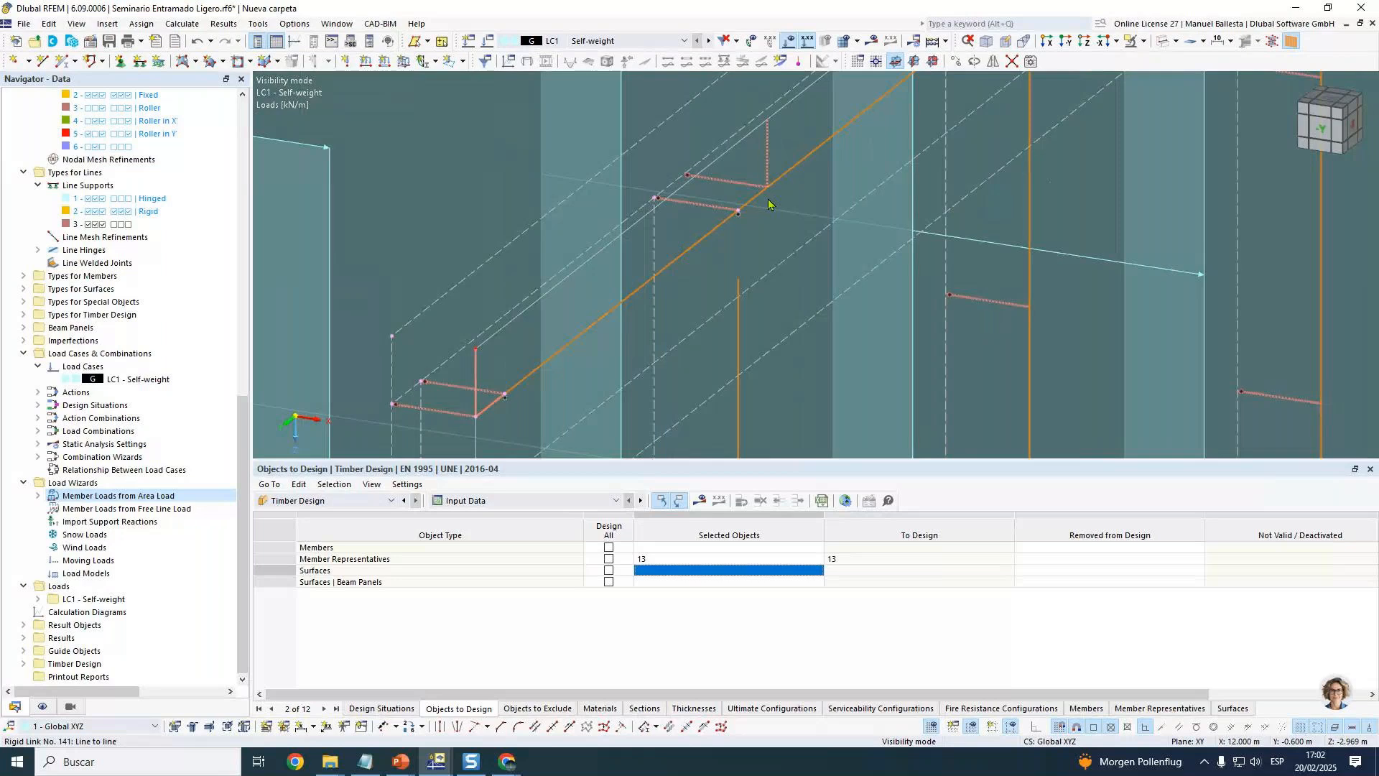
scroll(768, 156, down, 8)
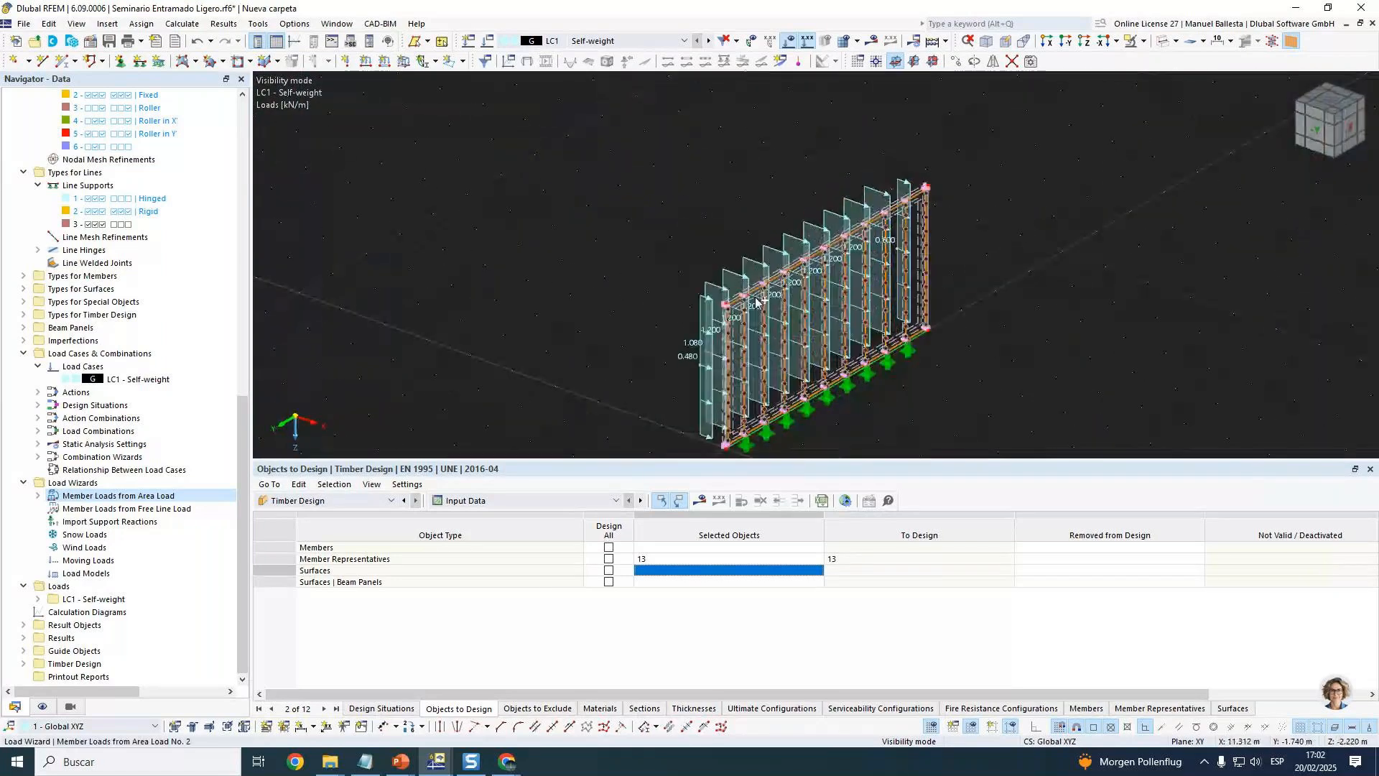
scroll(681, 211, up, 1)
middle_drag(681, 211, 681, 150)
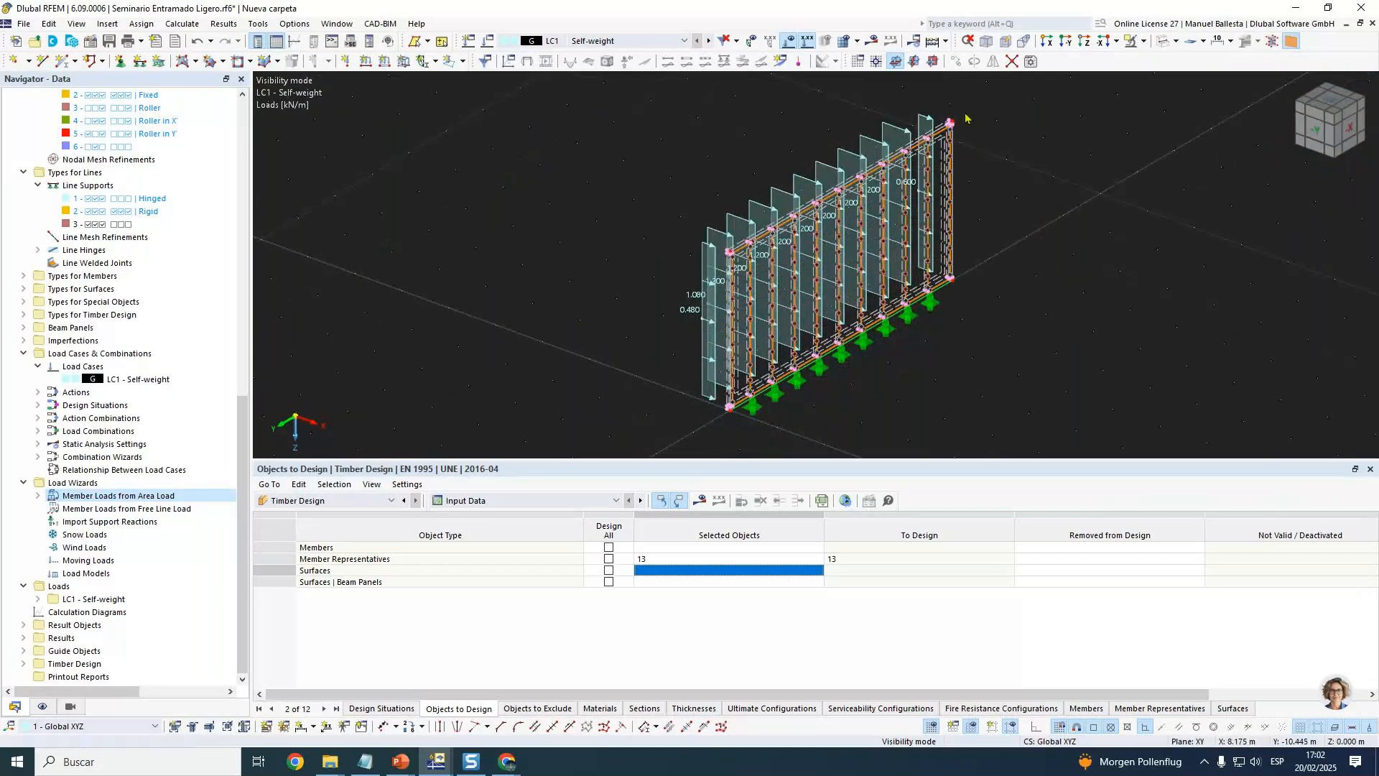
Calculate load case LC1, ignoring the plausibility warning about the zero-thickness surface.
click(873, 42)
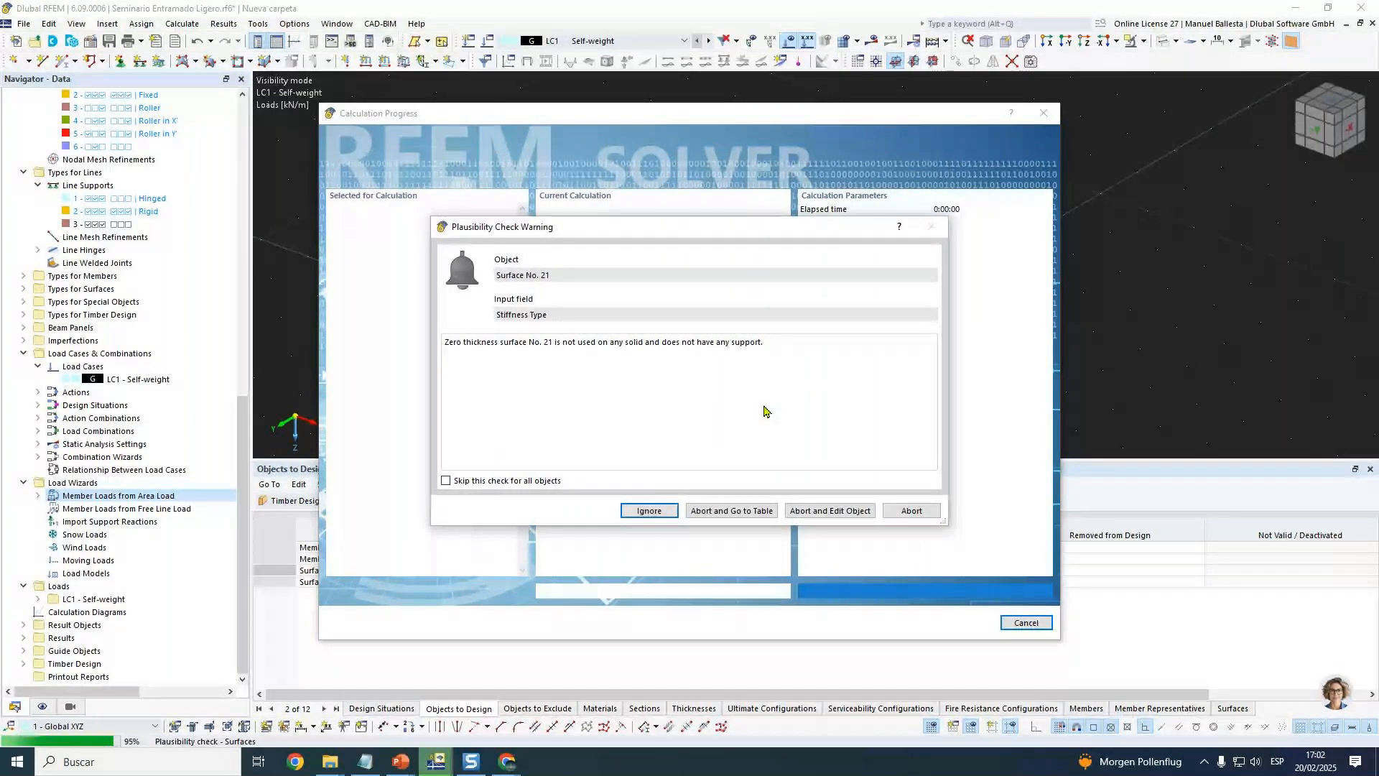
key(Return)
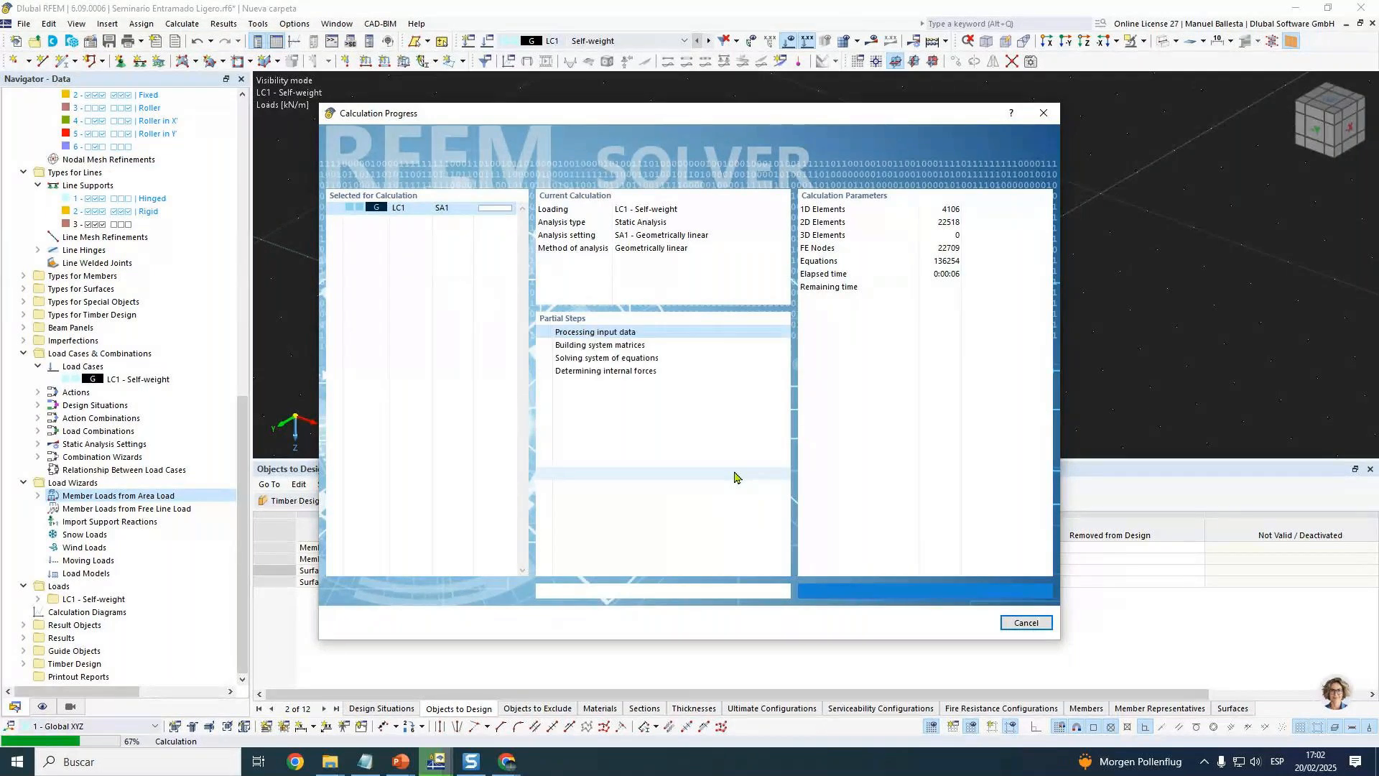
drag(925, 120, 520, 201)
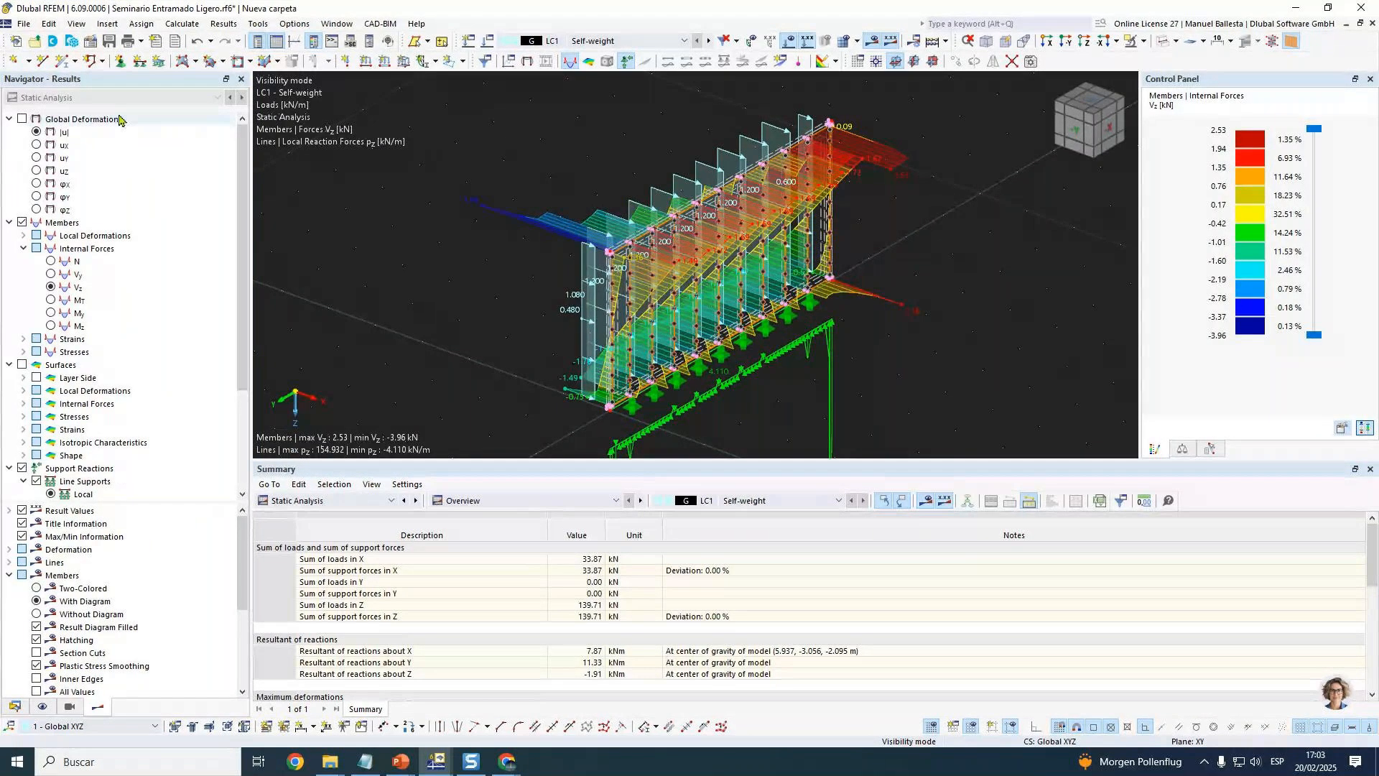
Display the global displacement uX and bring the whole building back into view.
click(36, 144)
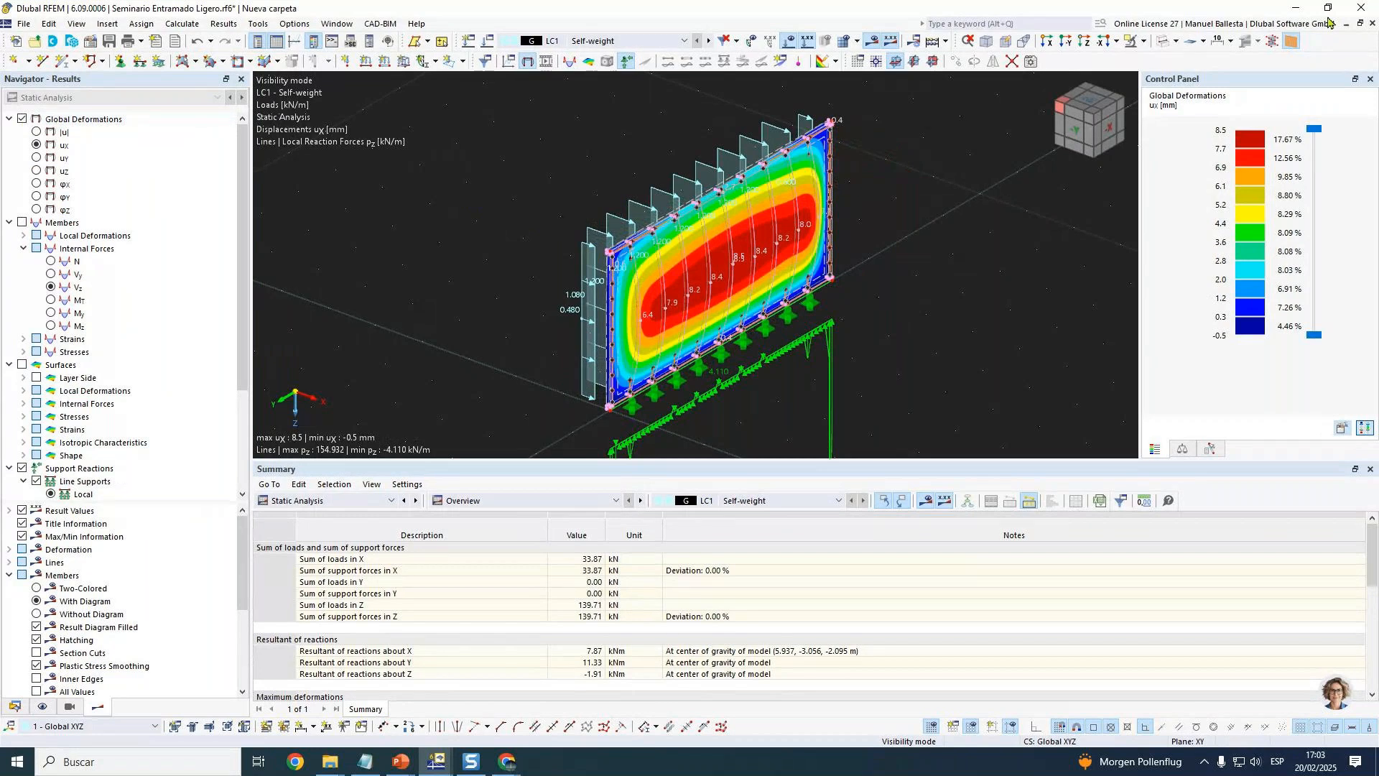
click(1144, 45)
click(1165, 170)
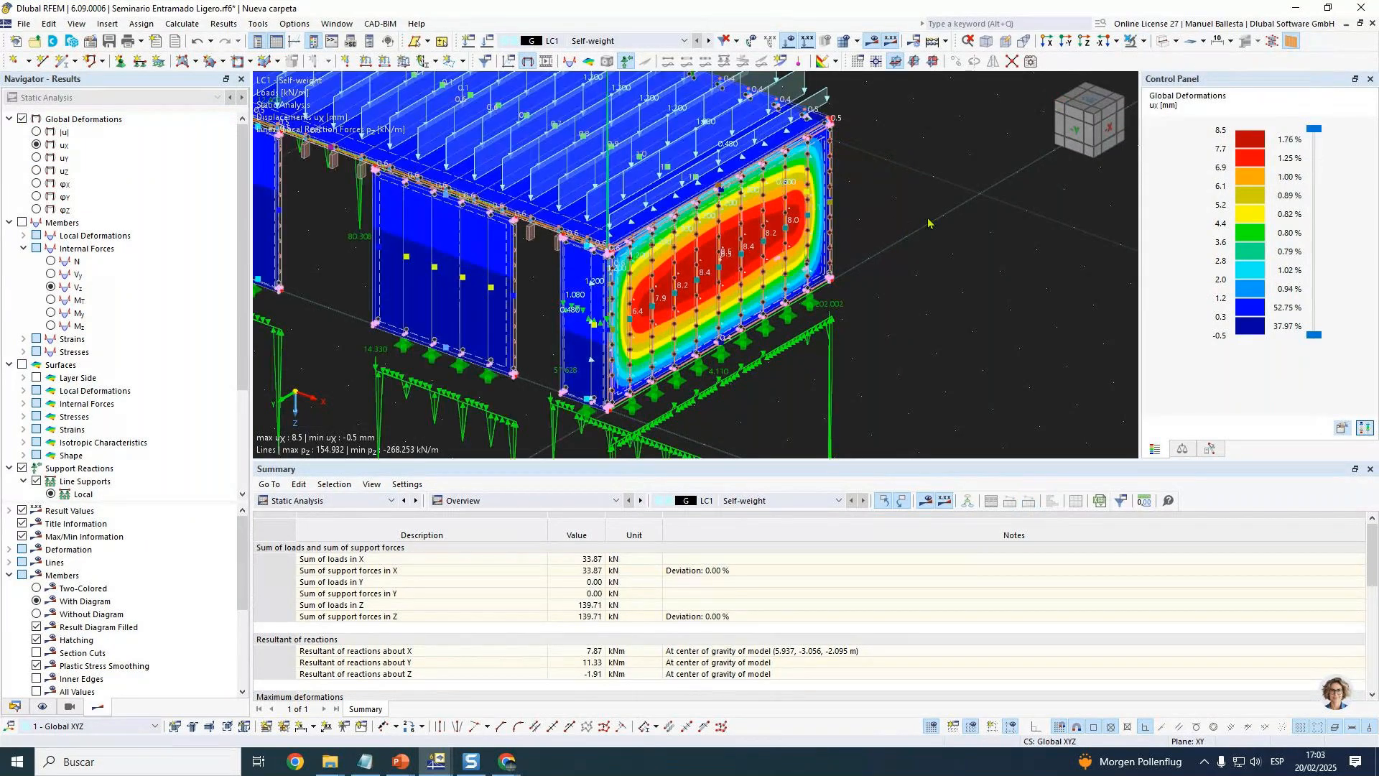
scroll(922, 225, down, 2)
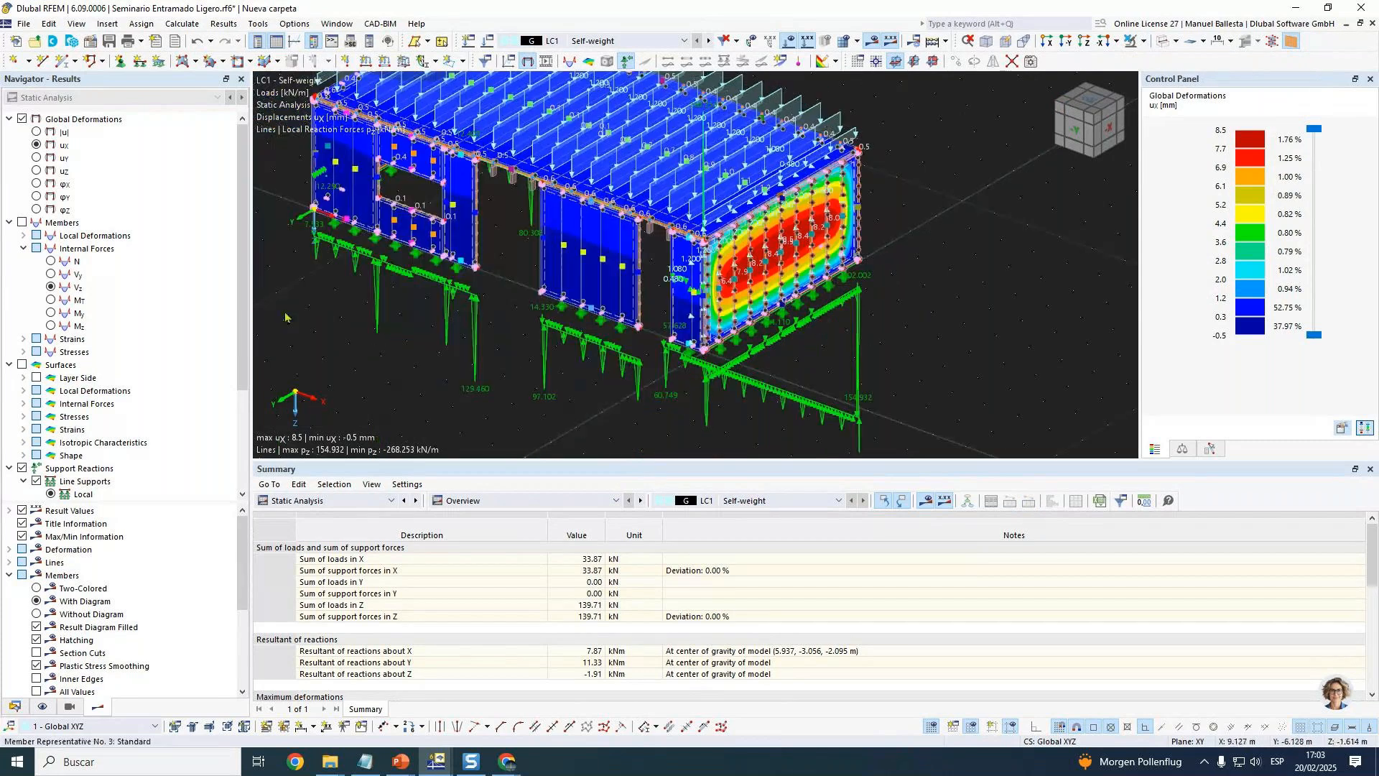
Hide the member representatives, the loads and the support reactions in the model view.
click(42, 706)
click(50, 159)
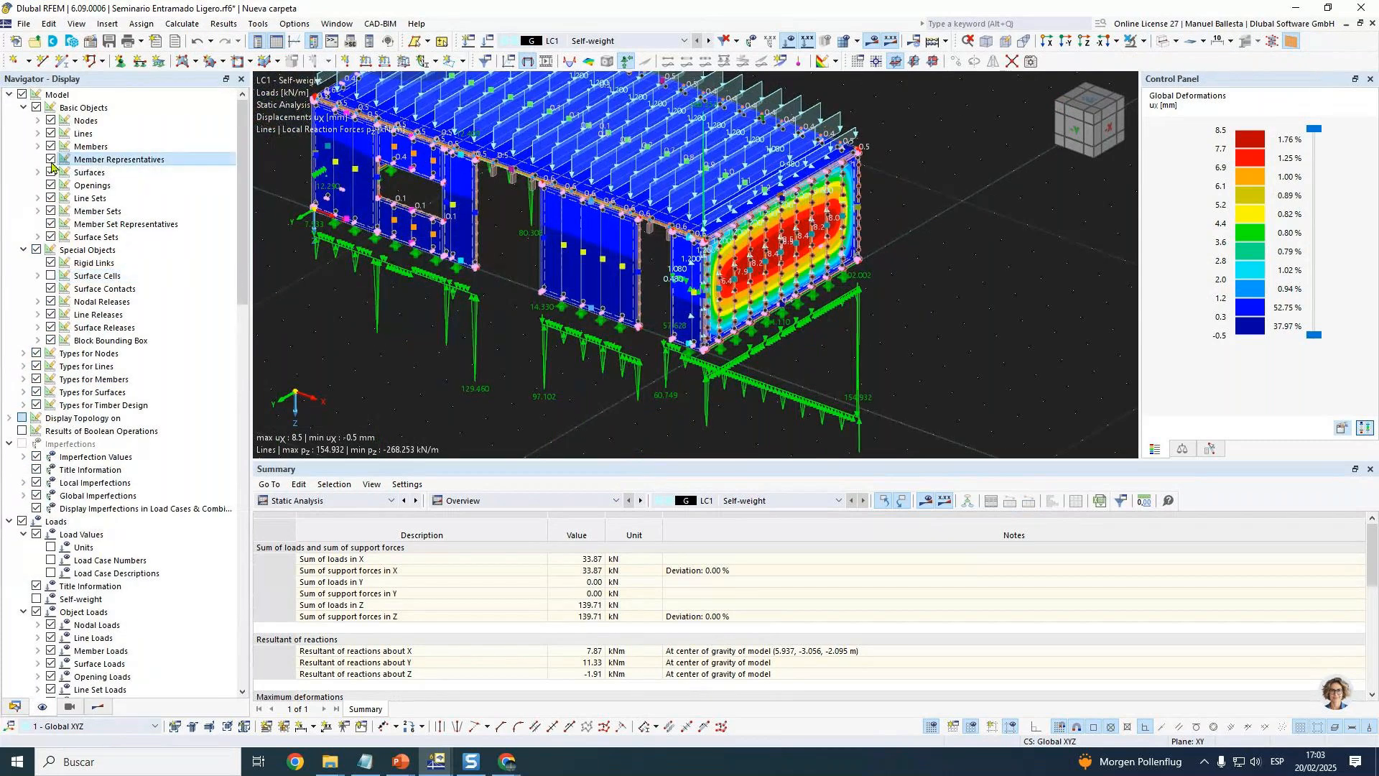
click(789, 41)
click(627, 63)
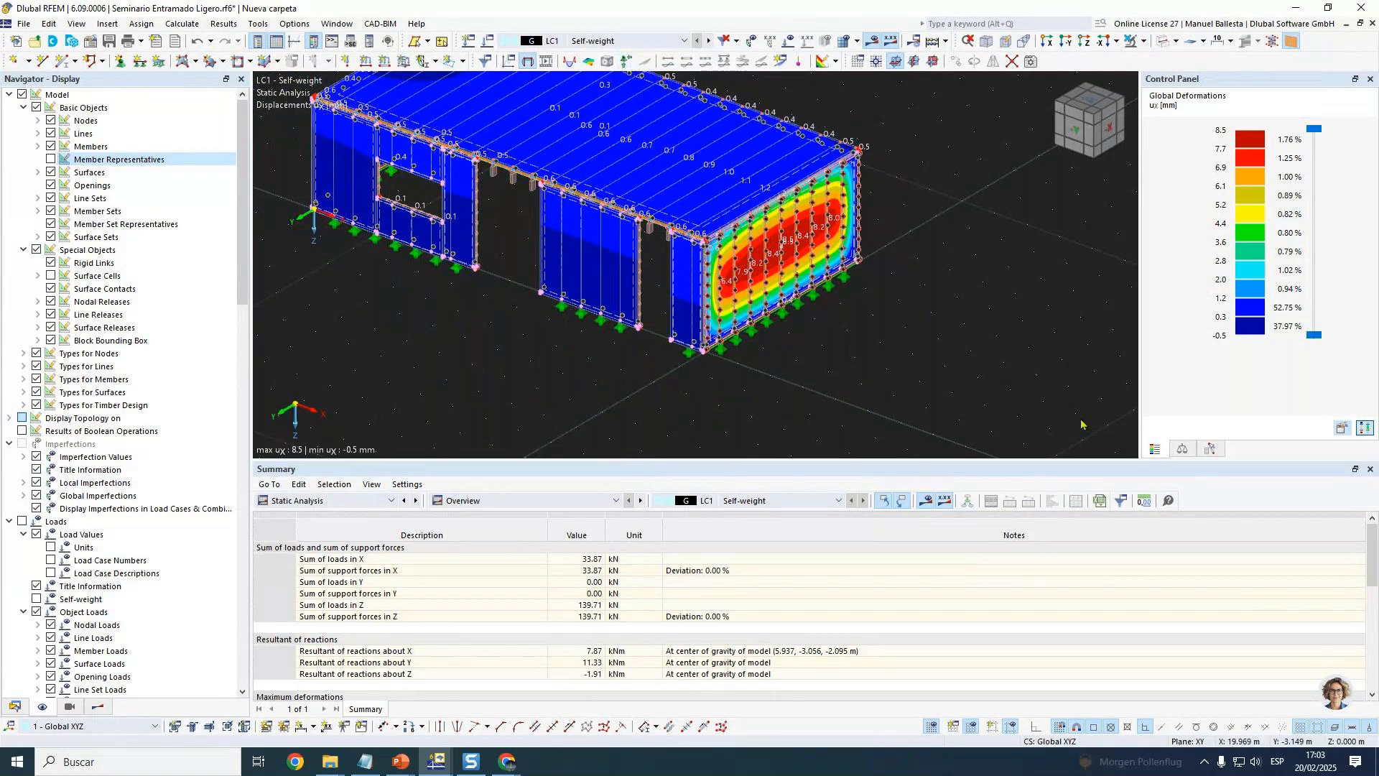
Hide the rigid links, member hinges and result values so only the displacement colours show on the building.
click(1184, 449)
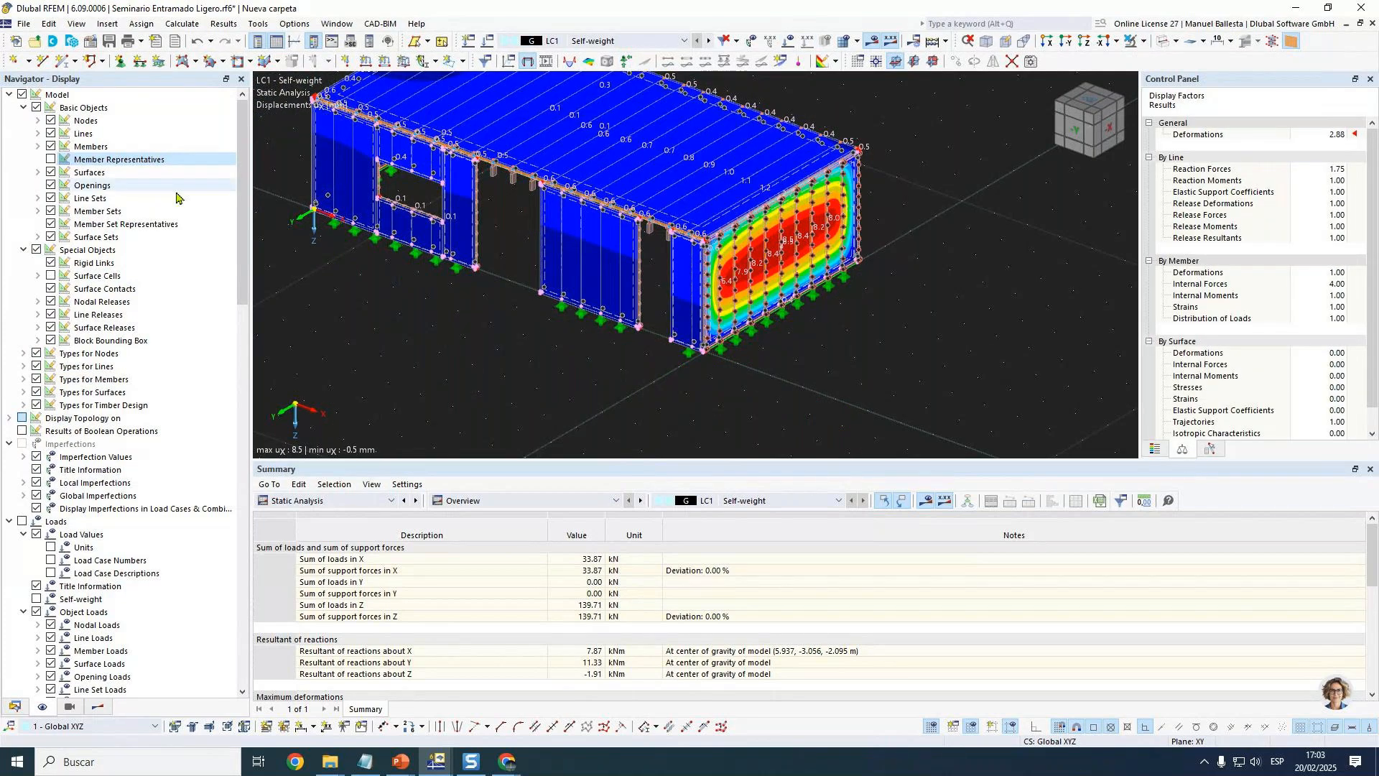
click(51, 263)
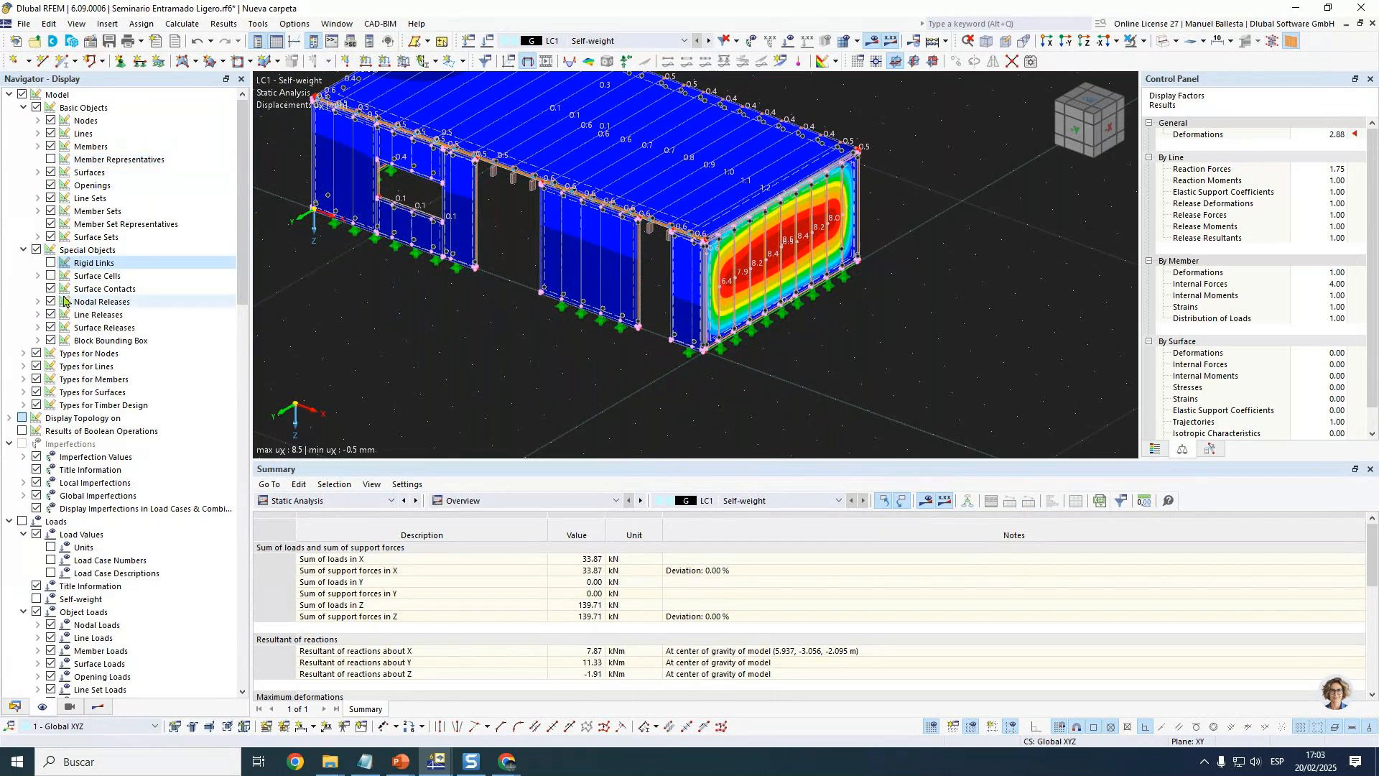
click(24, 379)
click(50, 392)
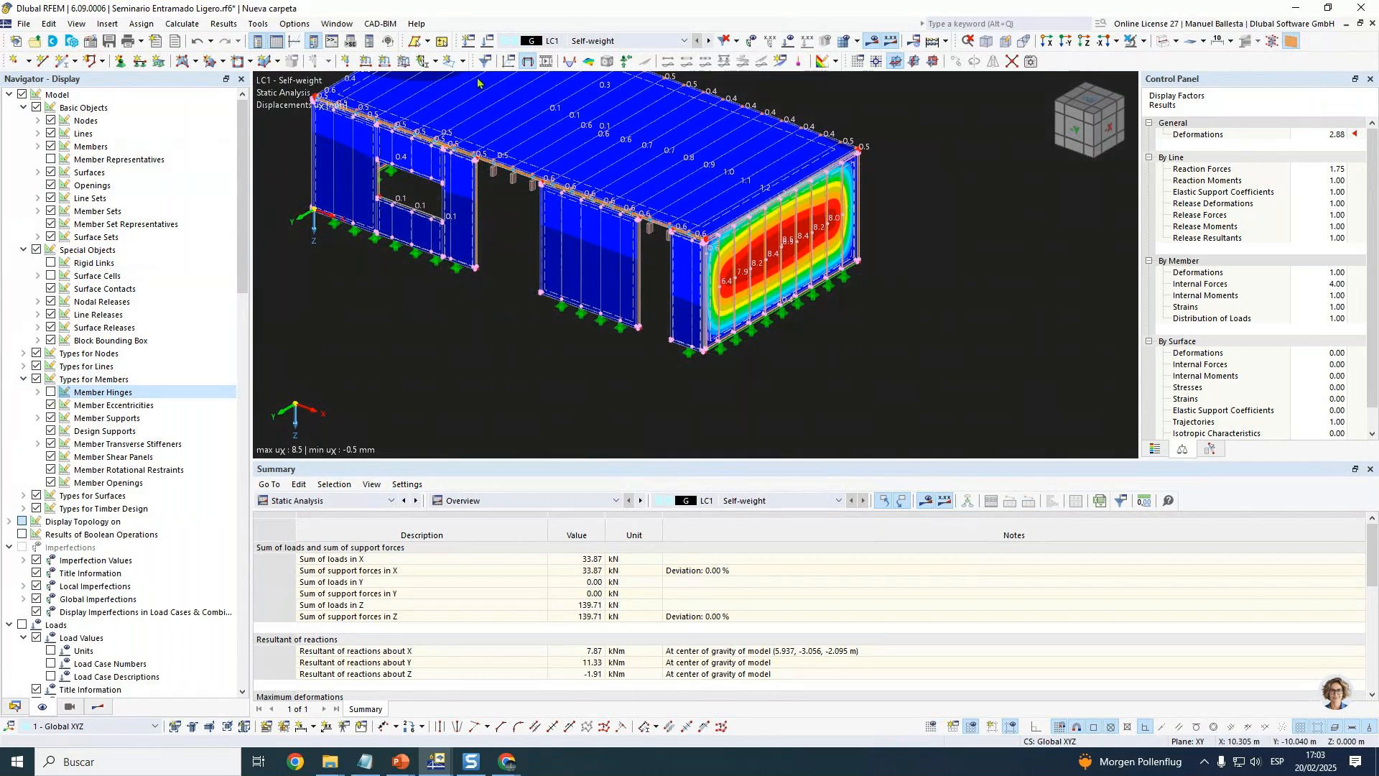
click(896, 43)
Raise the display factor of the deformations to 2048.
click(1330, 135)
click(1340, 133)
click(1340, 132)
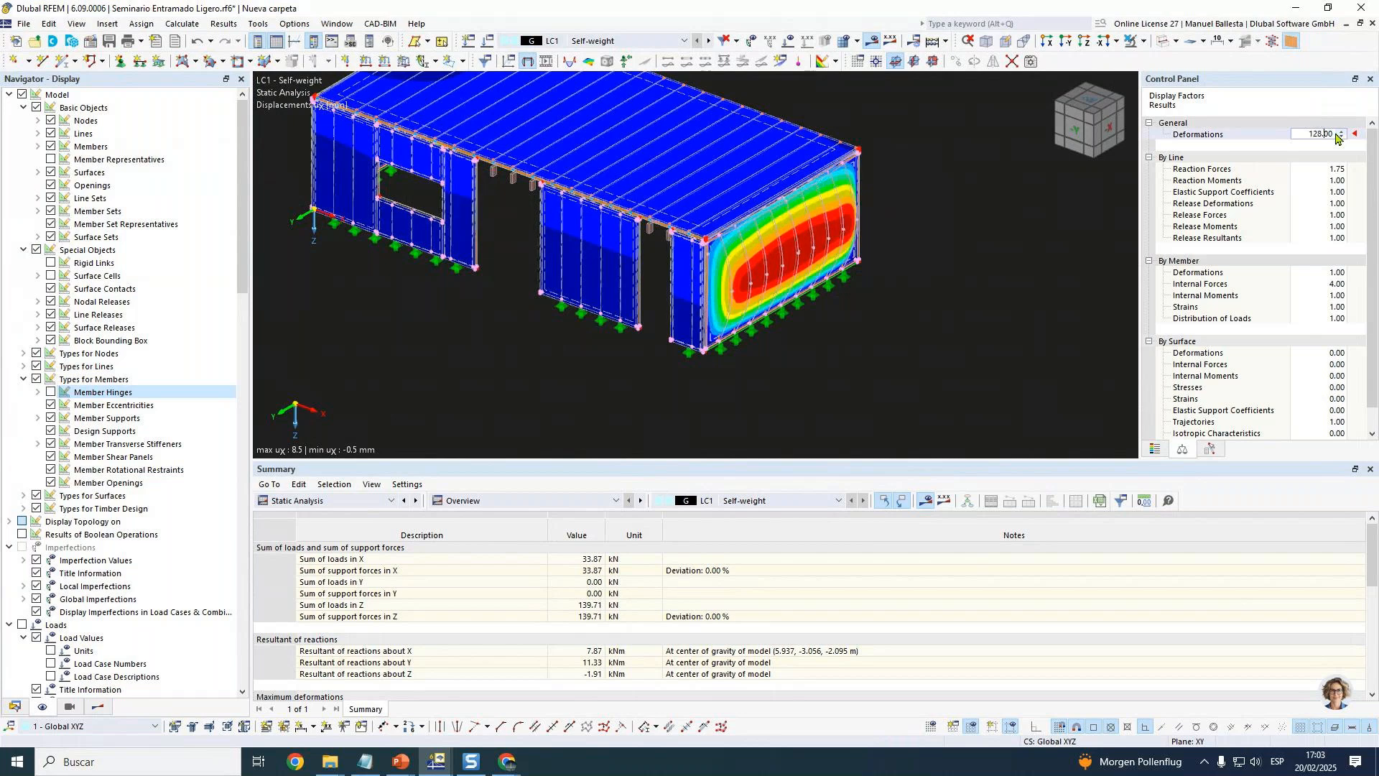
click(1339, 133)
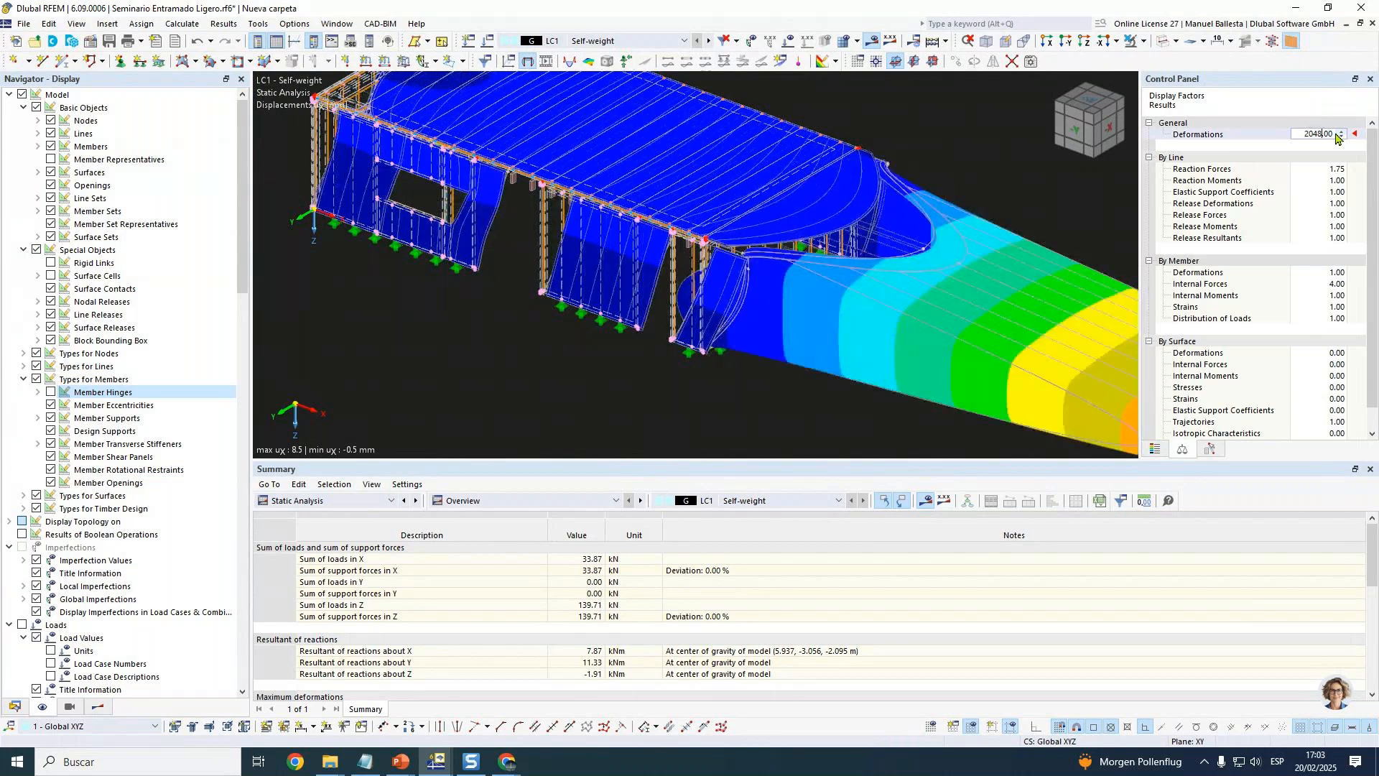
Examine how the floor and the loaded end wall deform in X at their shared edge.
scroll(822, 312, down, 2)
middle_drag(825, 316, 963, 280)
scroll(843, 299, up, 5)
ctrl+middle_drag(1055, 191, 780, 281)
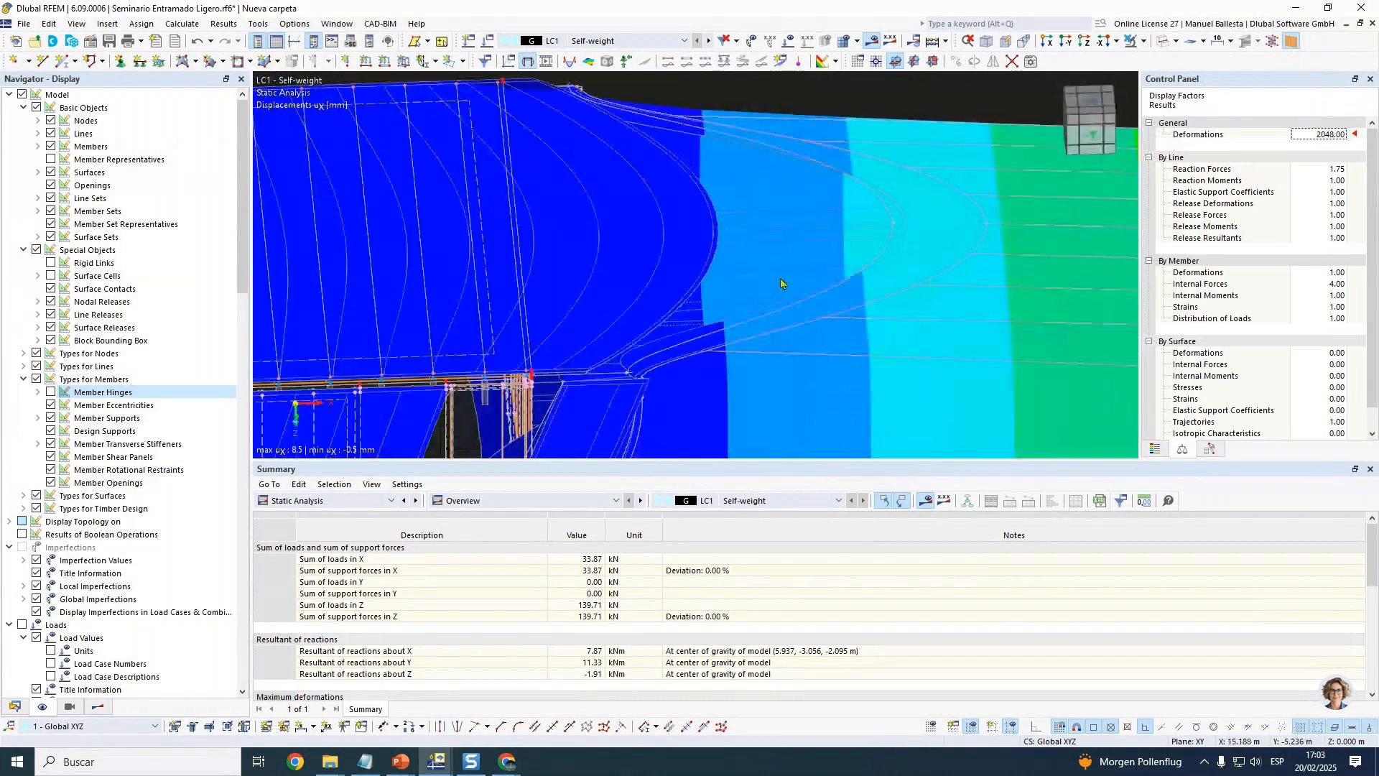
scroll(780, 278, up, 3)
scroll(718, 188, down, 2)
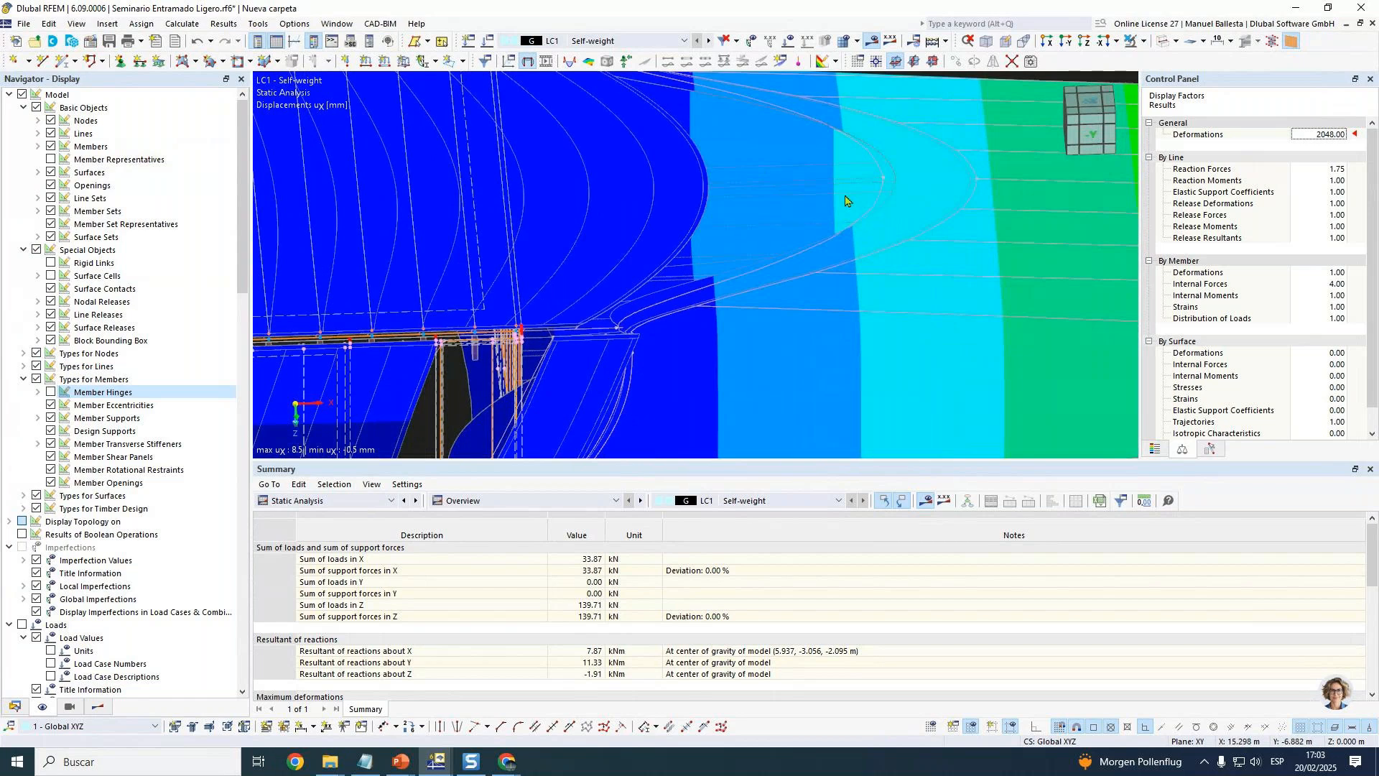
scroll(780, 218, down, 3)
ctrl+middle_drag(780, 218, 775, 283)
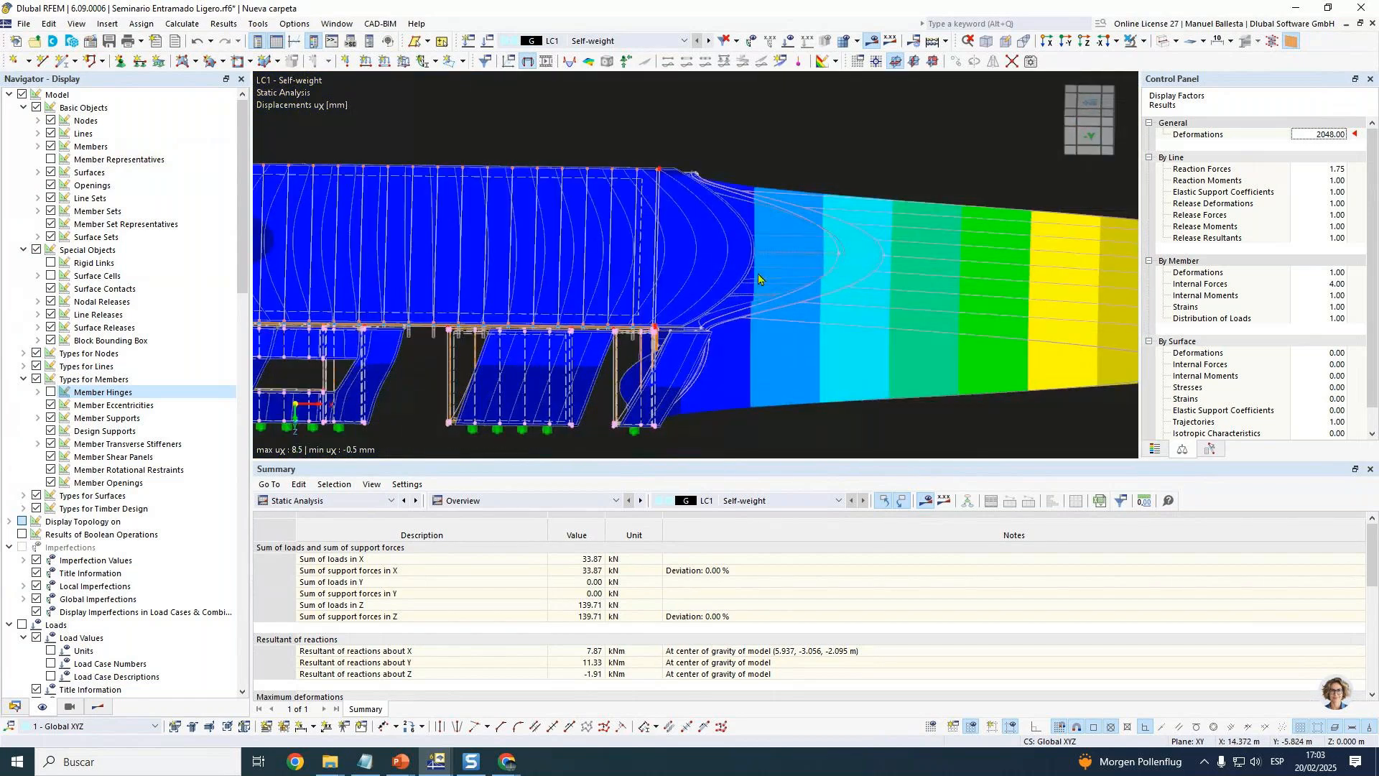
scroll(758, 279, up, 1)
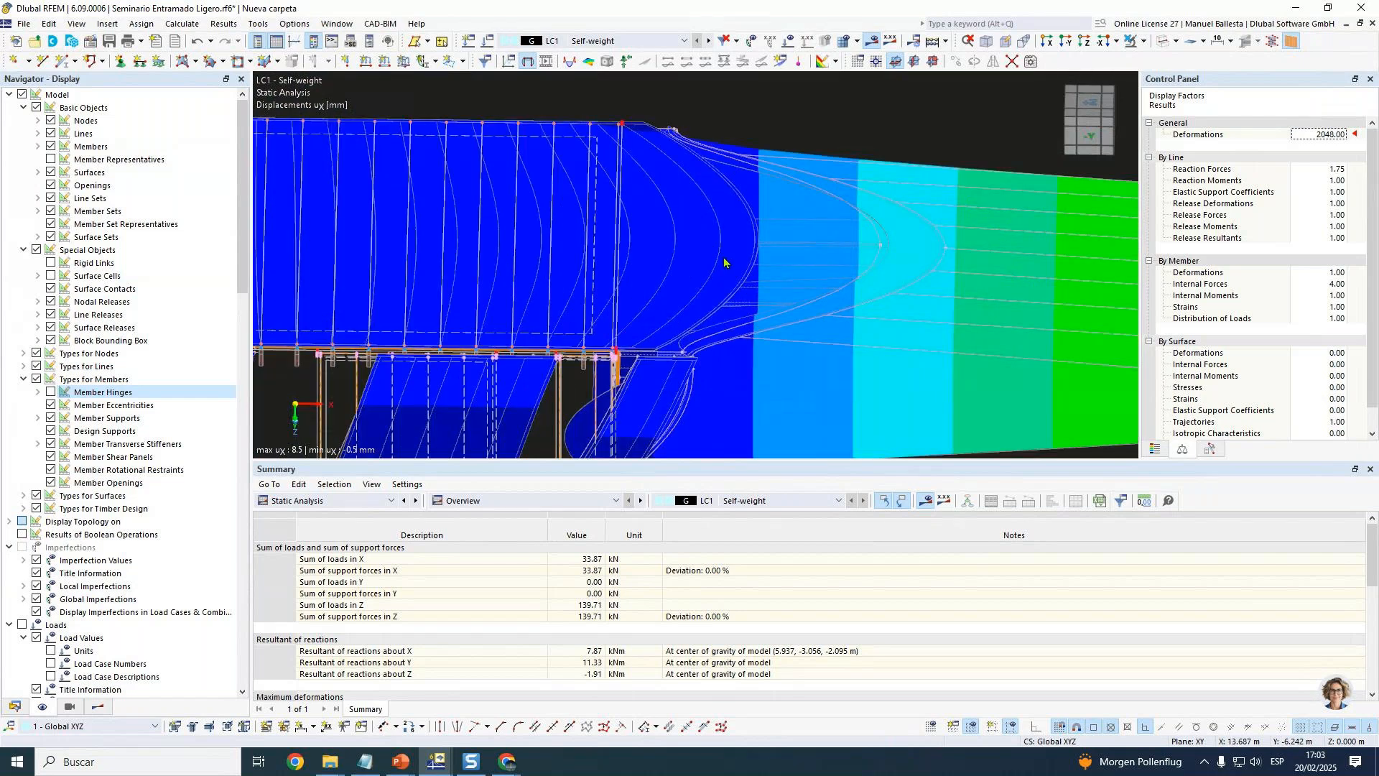
scroll(730, 271, up, 1)
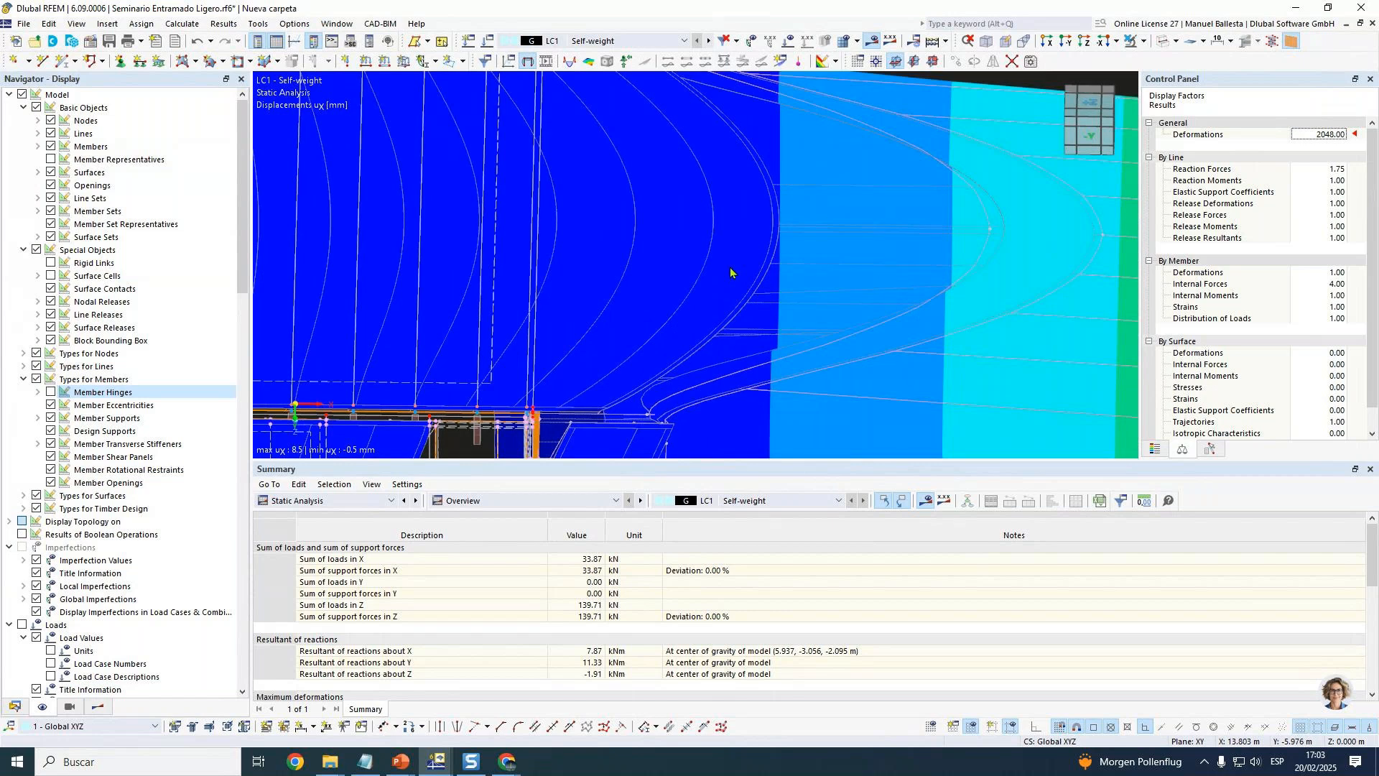
scroll(731, 270, down, 2)
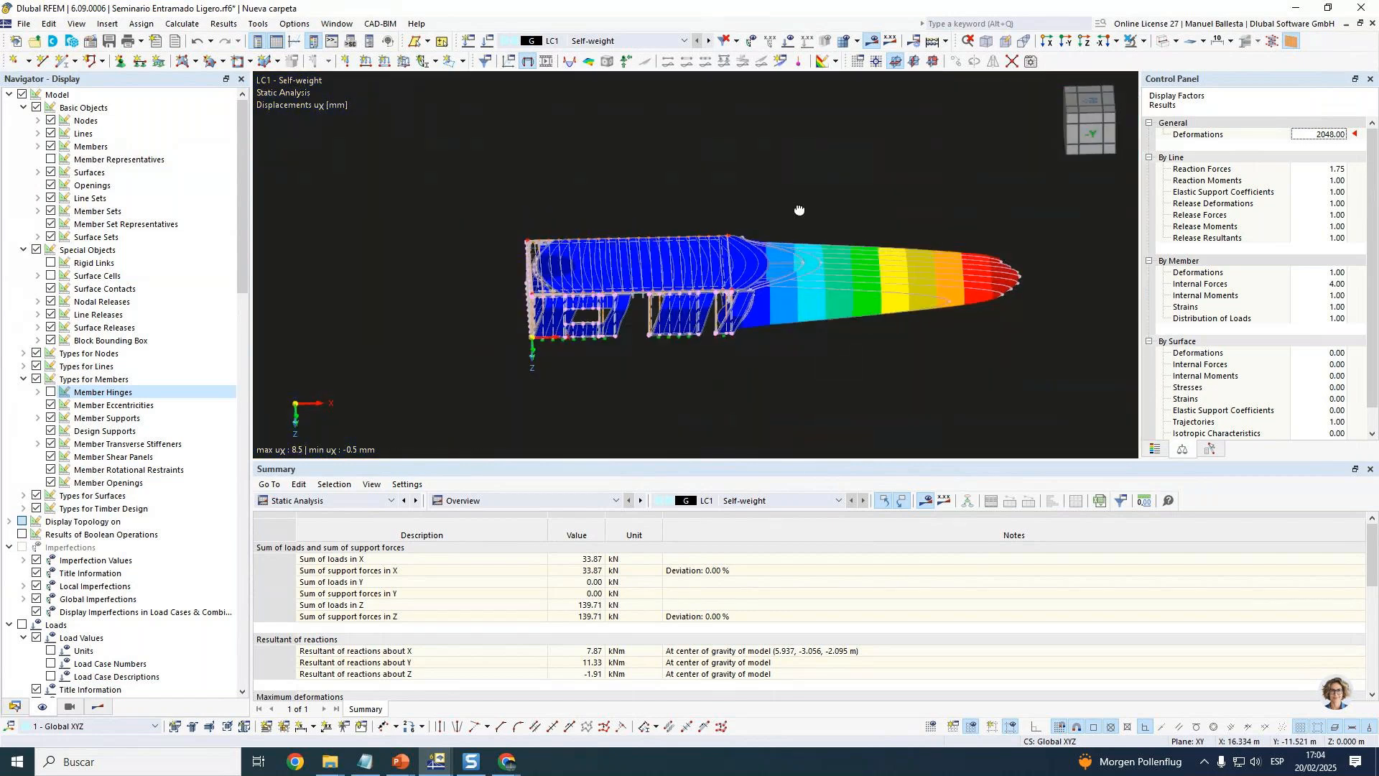
scroll(797, 286, up, 1)
scroll(797, 286, up, 2)
ctrl+middle_drag(797, 289, 783, 239)
scroll(761, 224, up, 2)
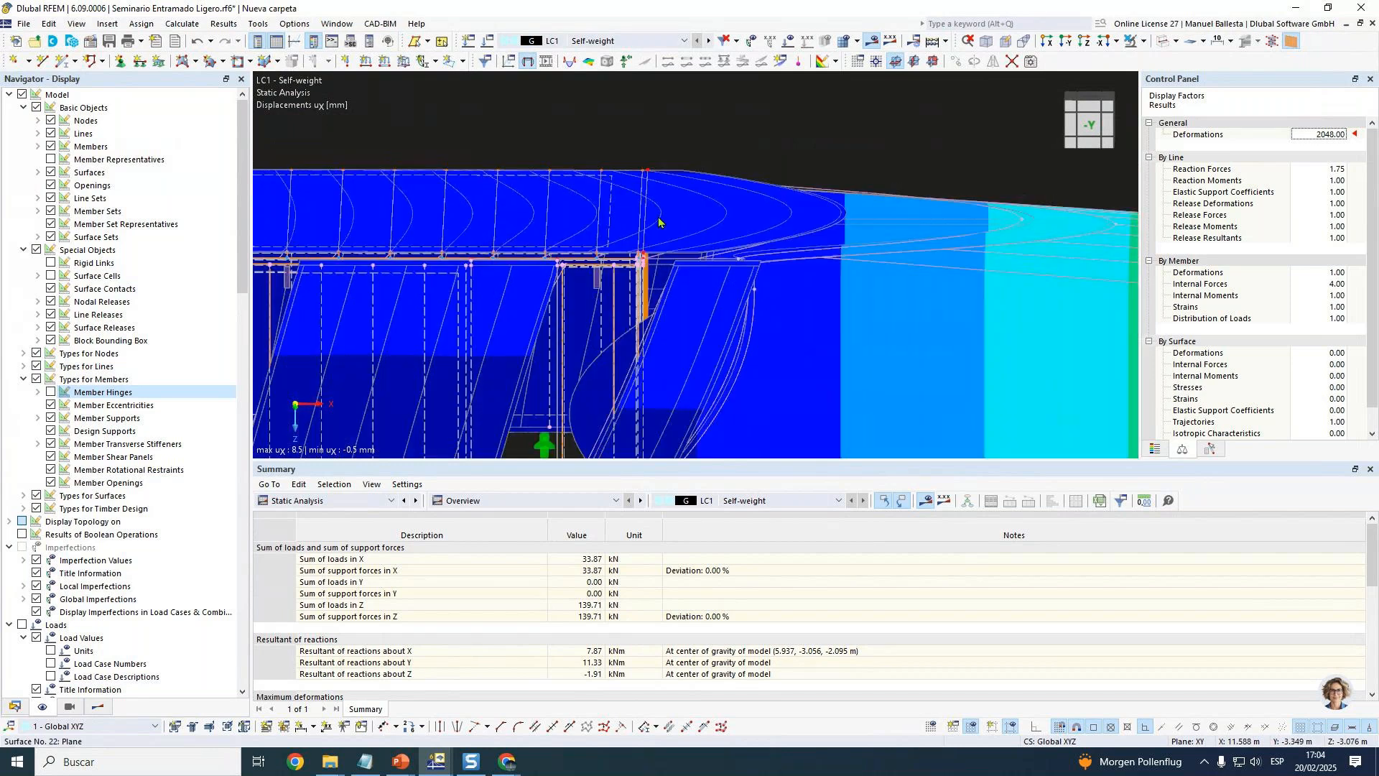
scroll(644, 256, up, 3)
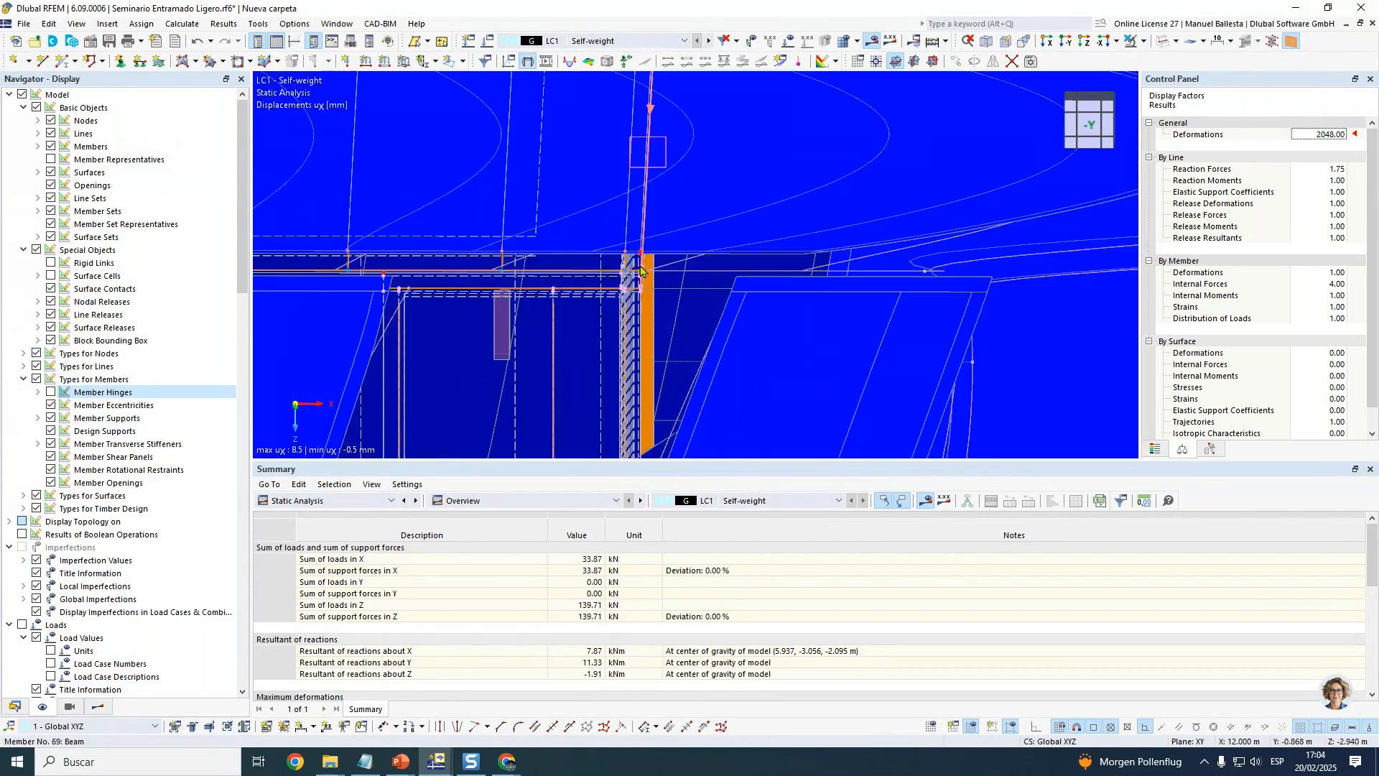
scroll(626, 221, down, 5)
ctrl+middle_drag(712, 319, 669, 332)
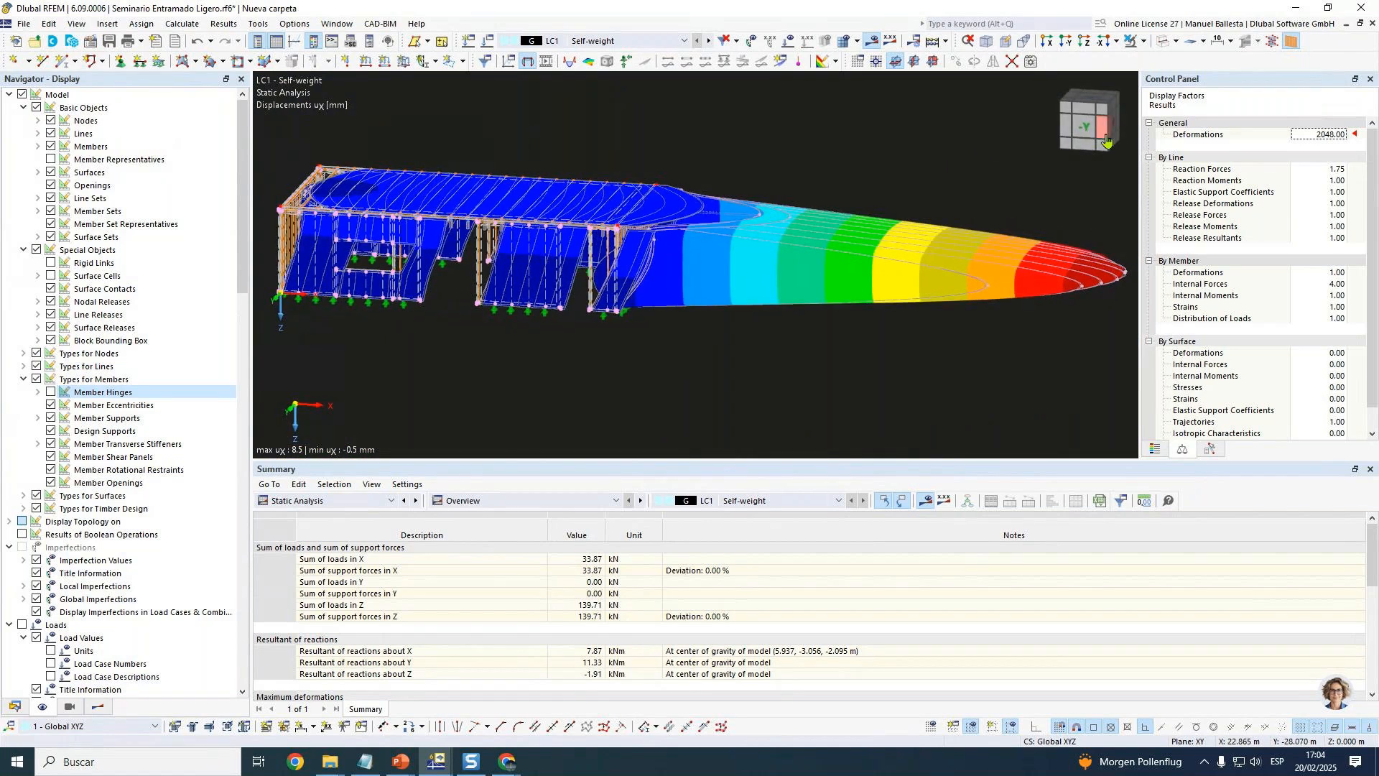
Isolate the floor and the other walls from the -Y view, leaving the loaded end wall out of view.
click(1085, 128)
drag(274, 180, 623, 368)
click(1143, 41)
click(1264, 56)
ctrl+middle_drag(807, 378, 812, 376)
click(812, 376)
Set the deformation display factor to 4096 and inspect the deformed shape of the floor and remaining walls.
click(1332, 135)
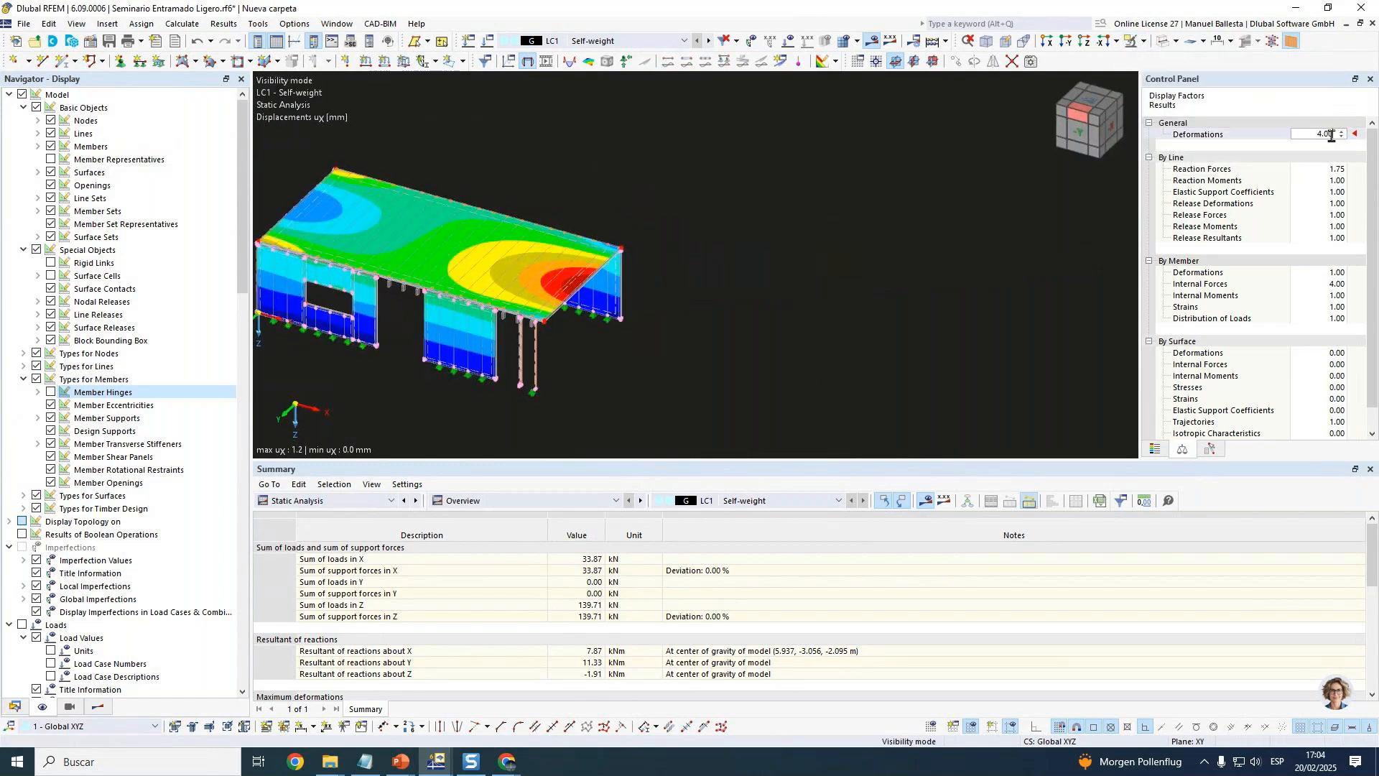
scroll(1332, 135, up, 8)
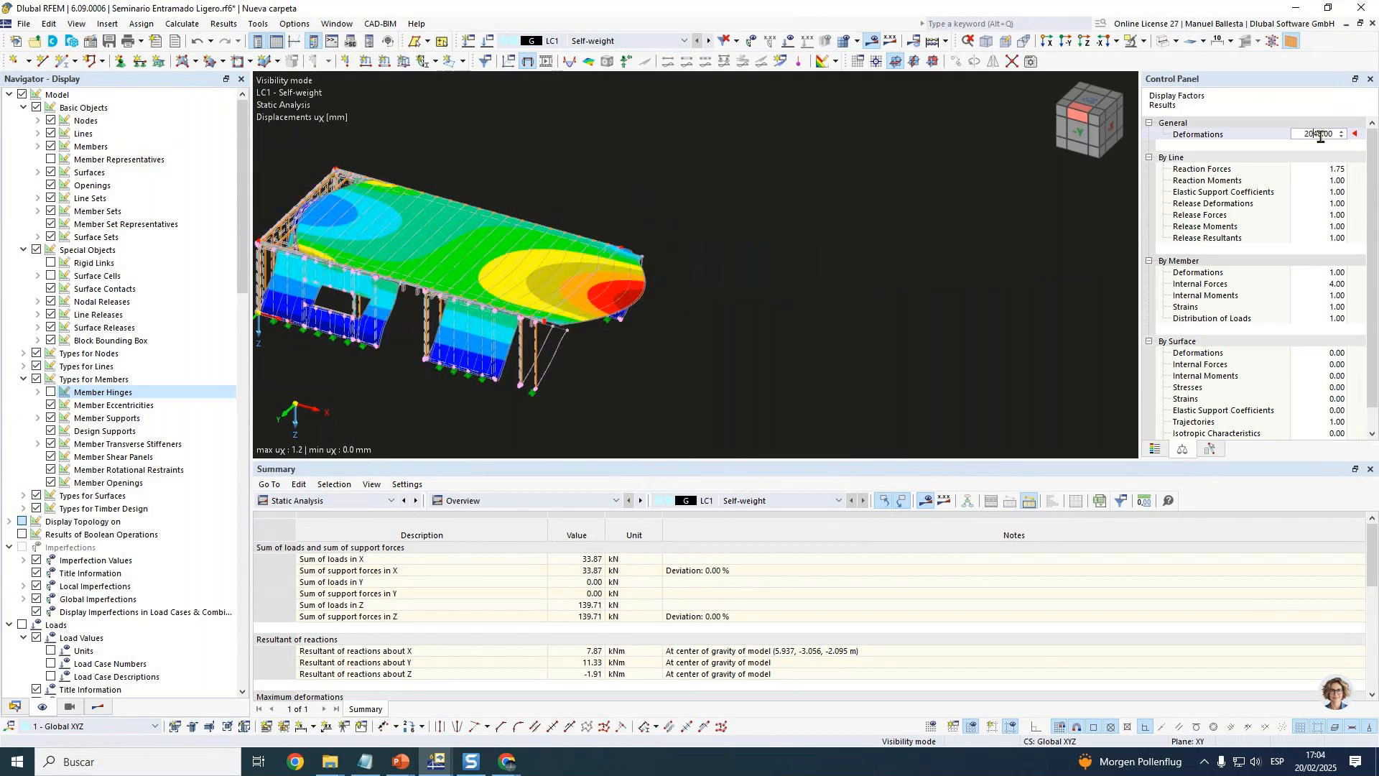
ctrl+middle_drag(628, 309, 668, 308)
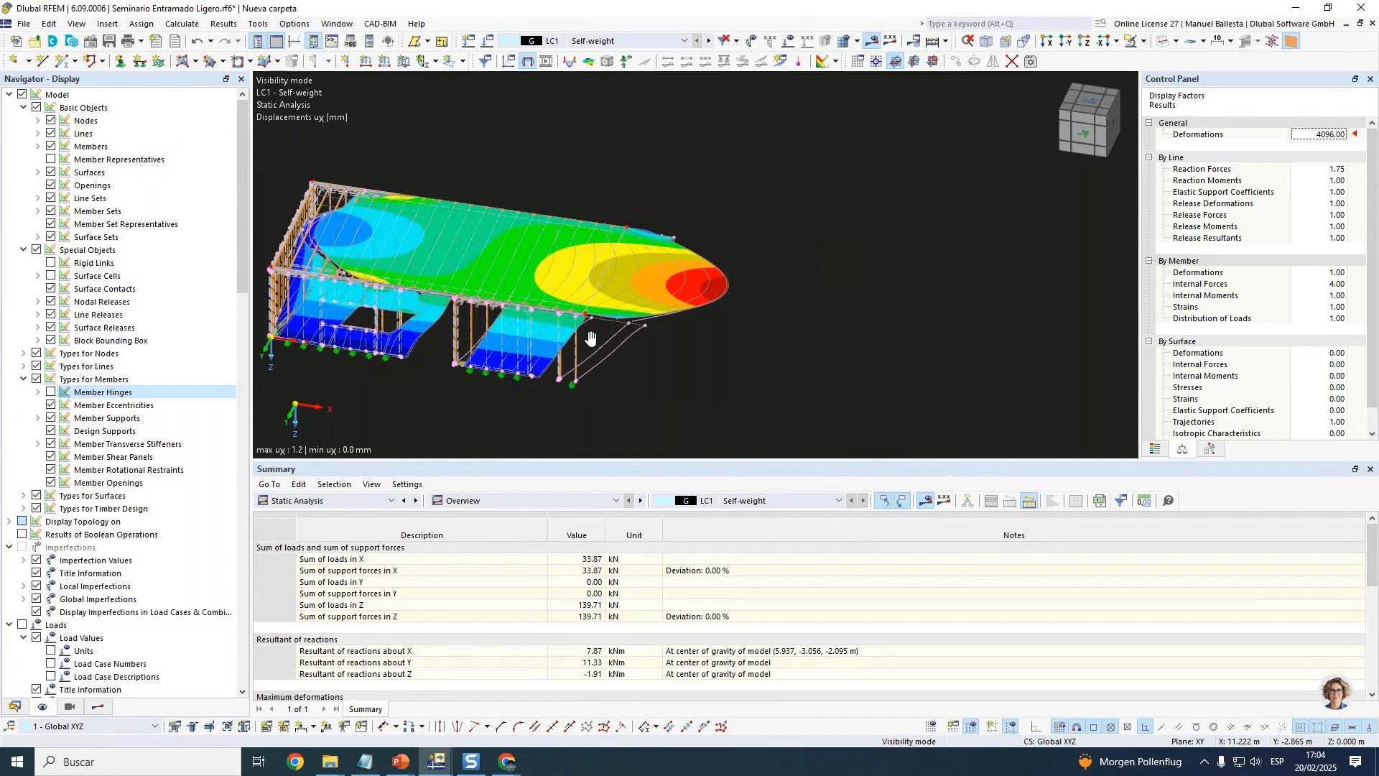
middle_drag(585, 338, 774, 329)
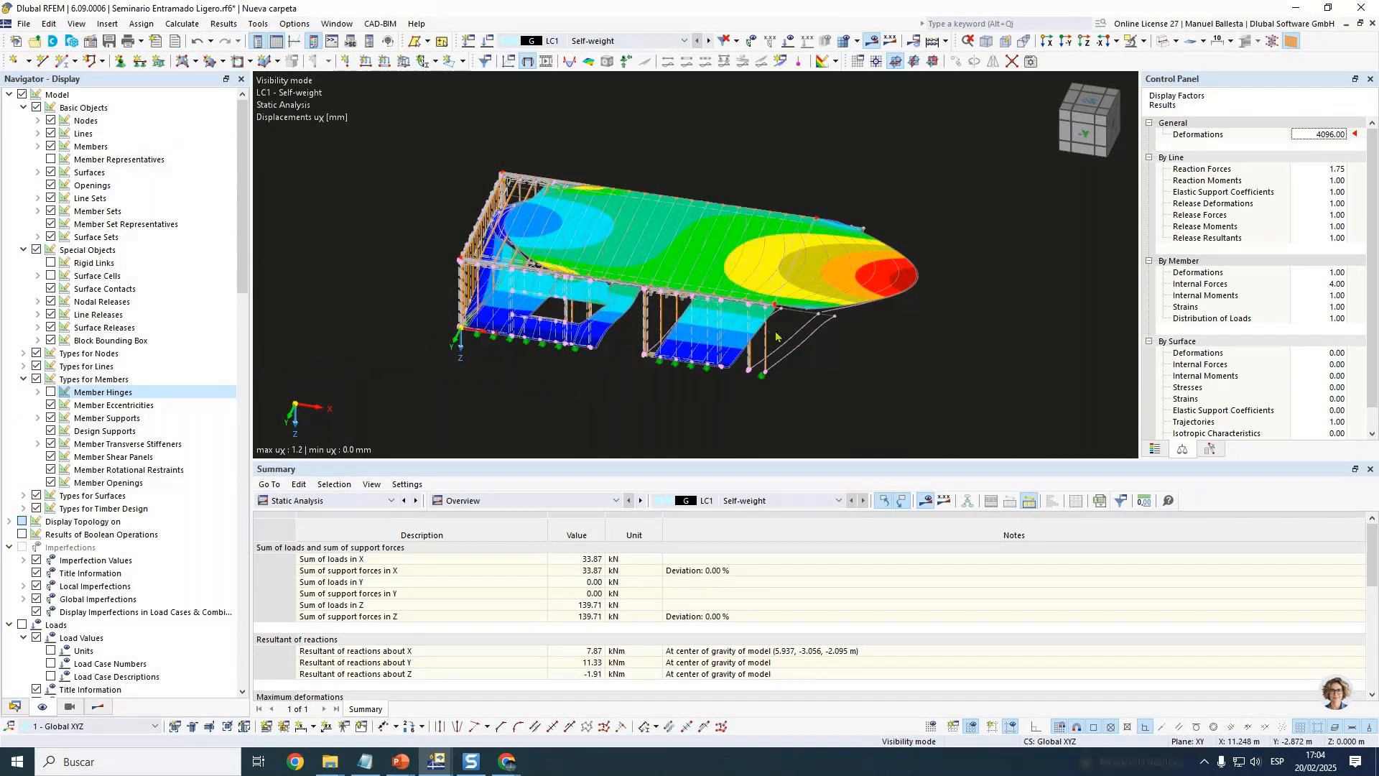
scroll(775, 336, up, 2)
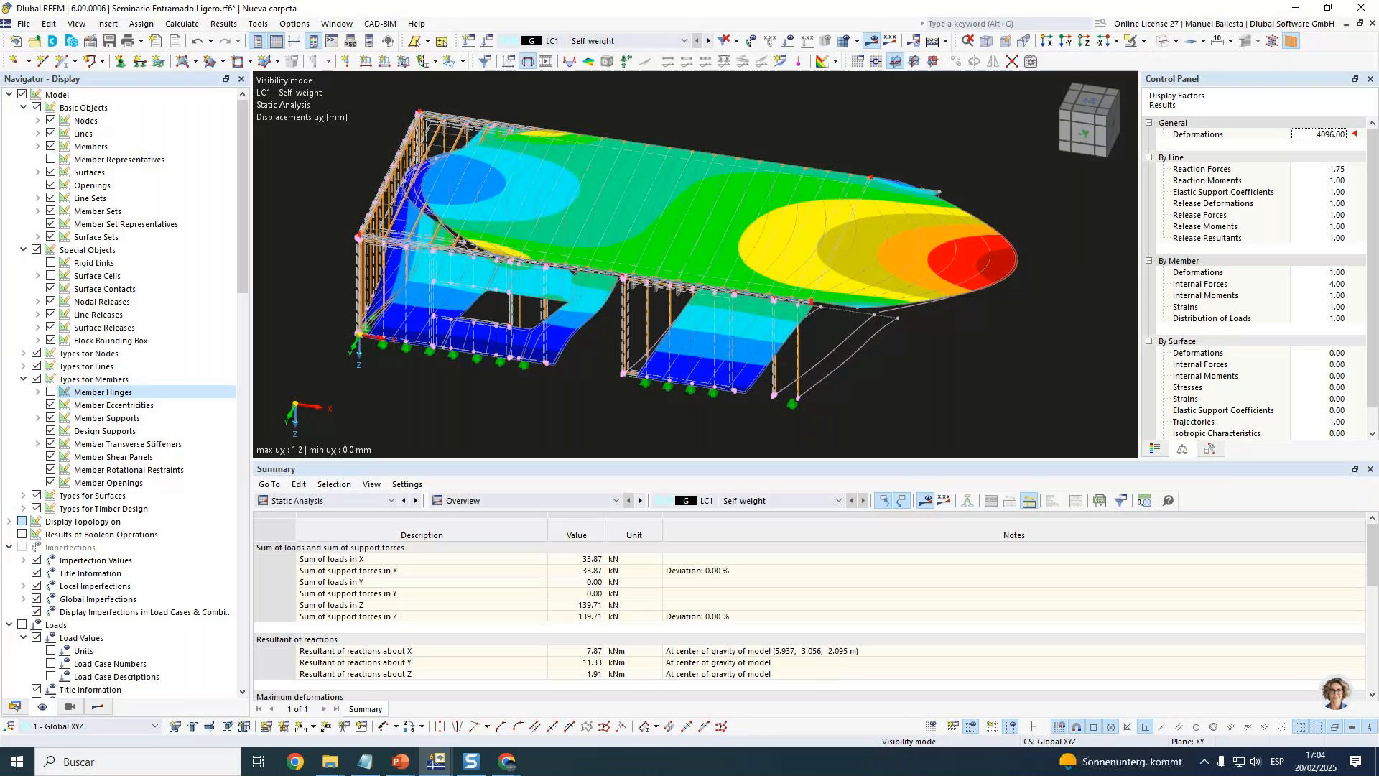
Switch to the webinar presentation in PowerPoint.
mouse_move(400, 761)
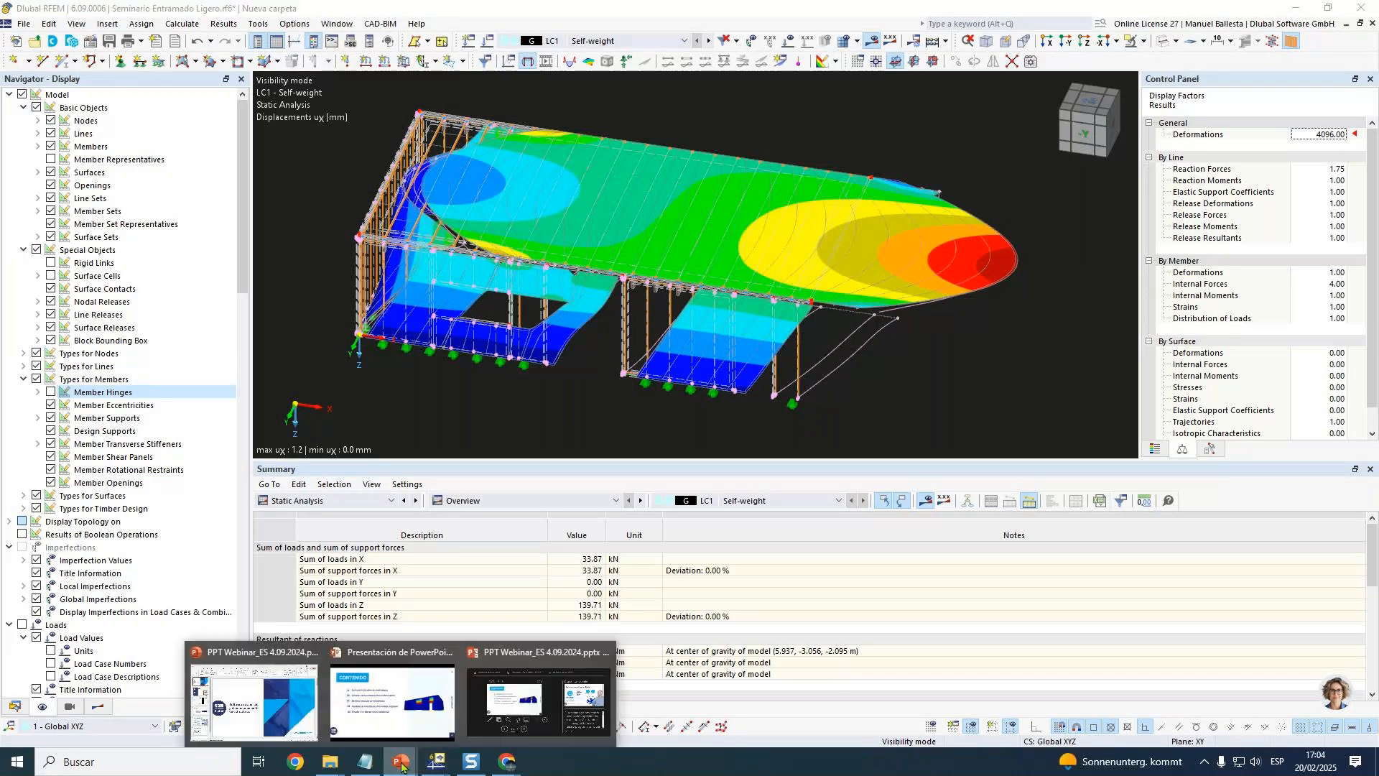